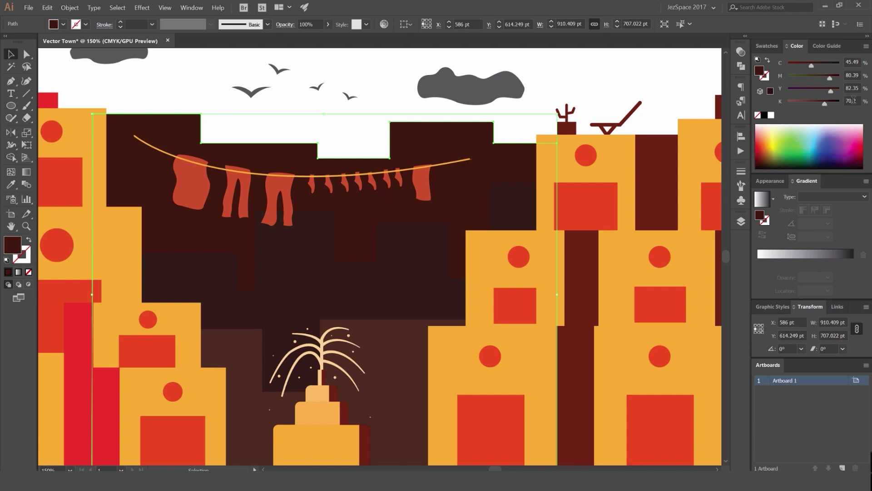
# - Set the black (K) component of the selected dark backdrop shape's fill to 90%
pyautogui.write('90')
pyautogui.press('Return')
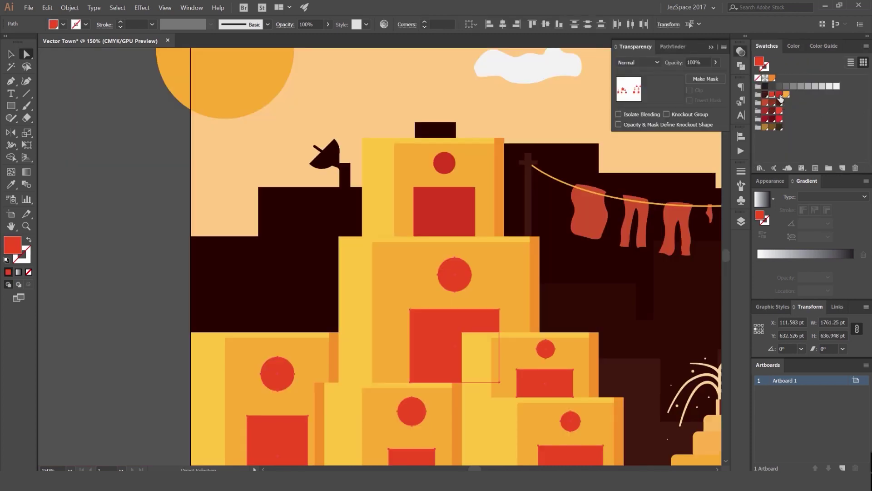
pyautogui.scroll(-5, 200, 222)
pyautogui.moveTo(210, 223); pyautogui.dragTo(350, 163)
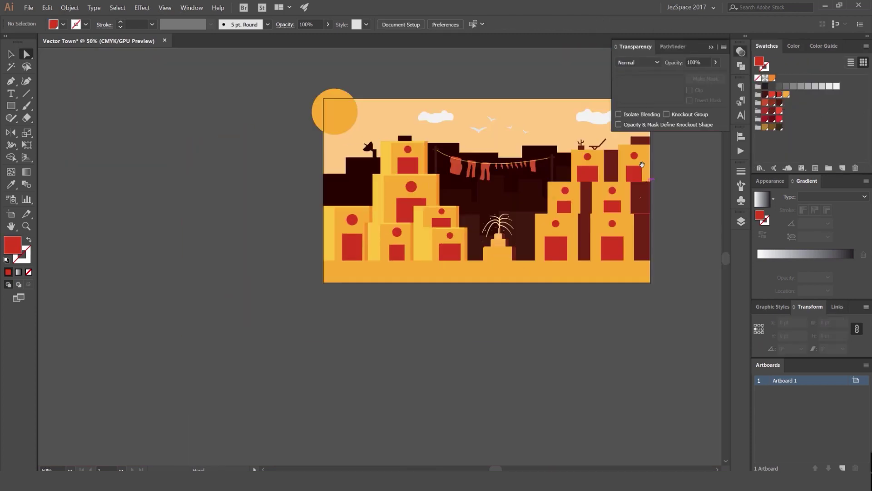
pyautogui.scroll(3, 407, 181)
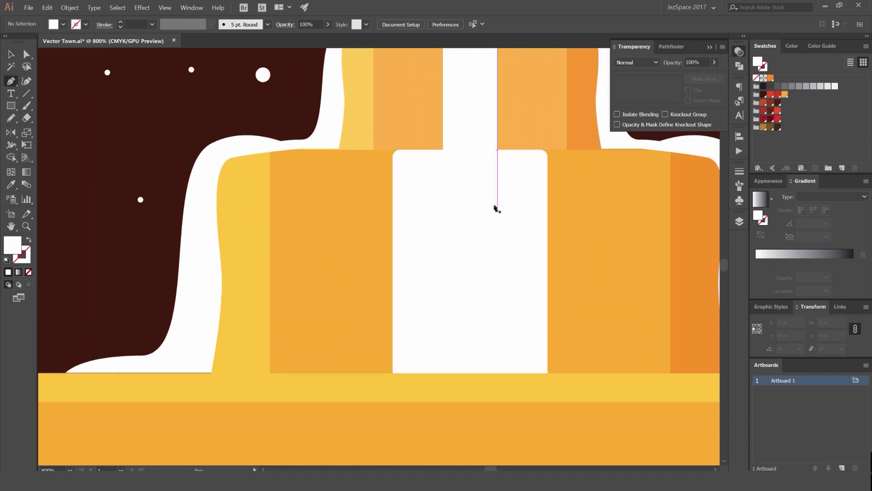
pyautogui.press('m')
pyautogui.moveTo(496, 199); pyautogui.dragTo(509, 274)
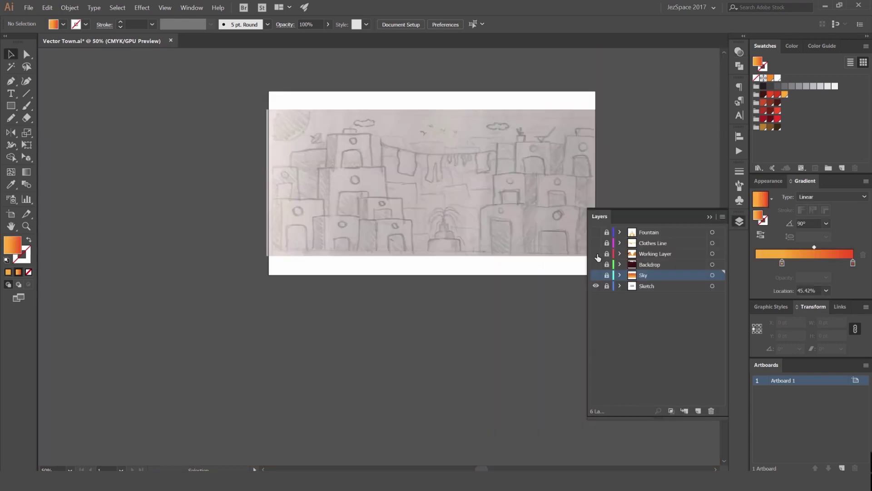
pyautogui.click(596, 254)
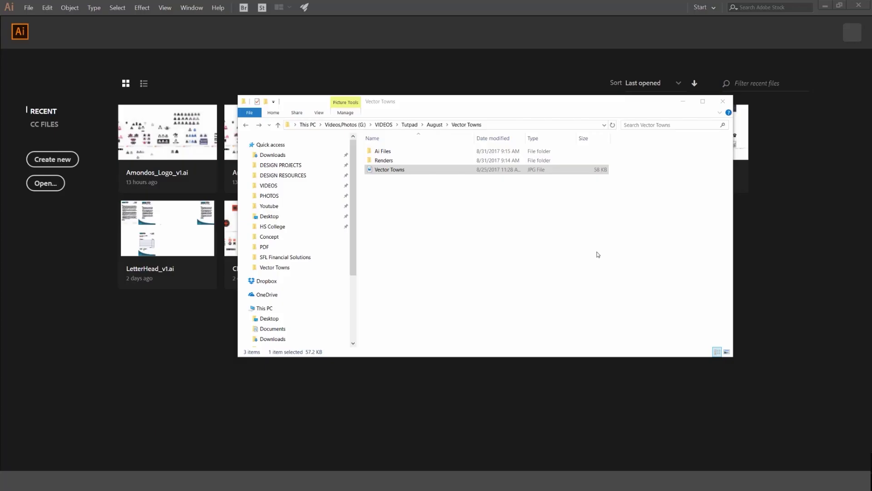
# - View the pencil sketches in the Vector Towns image, close it and return to the Illustrator start screen
pyautogui.doubleClick(426, 169)
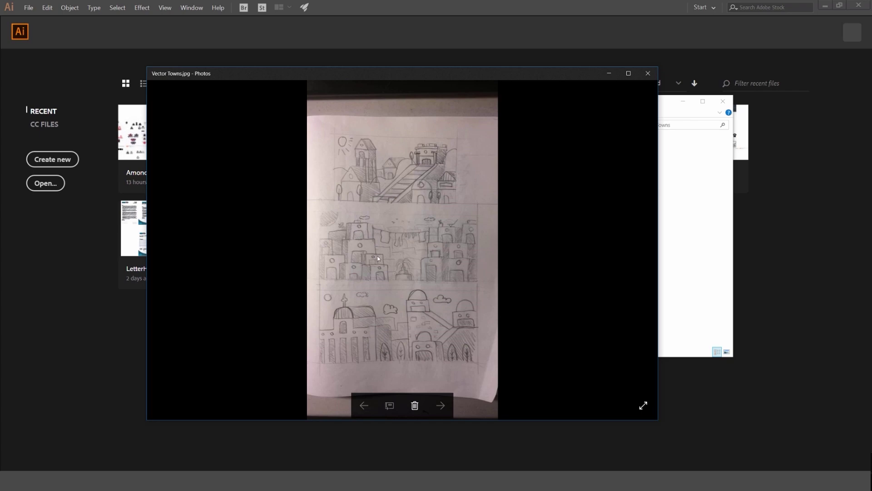
pyautogui.click(649, 74)
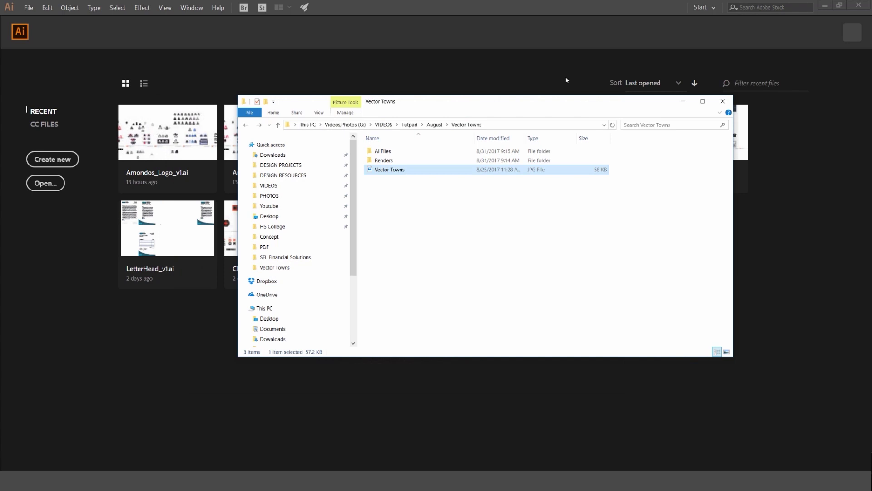
pyautogui.click(83, 122)
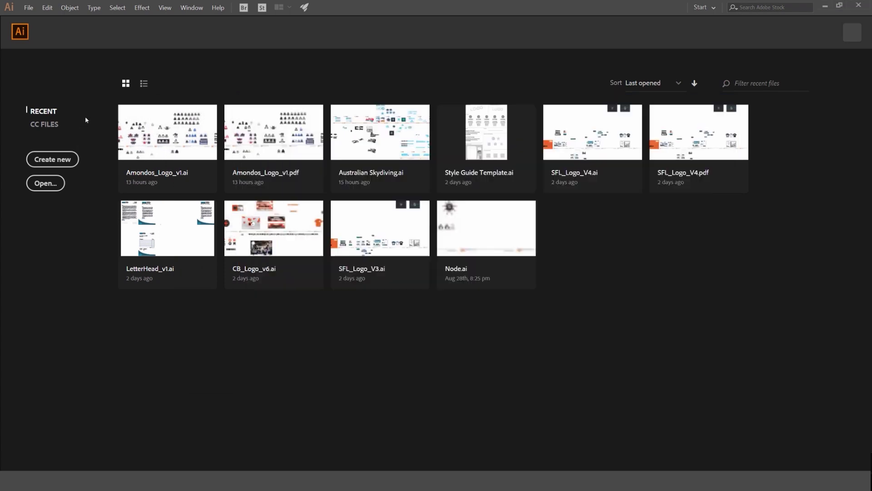
# - Create a new landscape 1920 x 1080 pt document in CMYK colour mode, named Vector Town
pyautogui.click(59, 160)
pyautogui.click(28, 7)
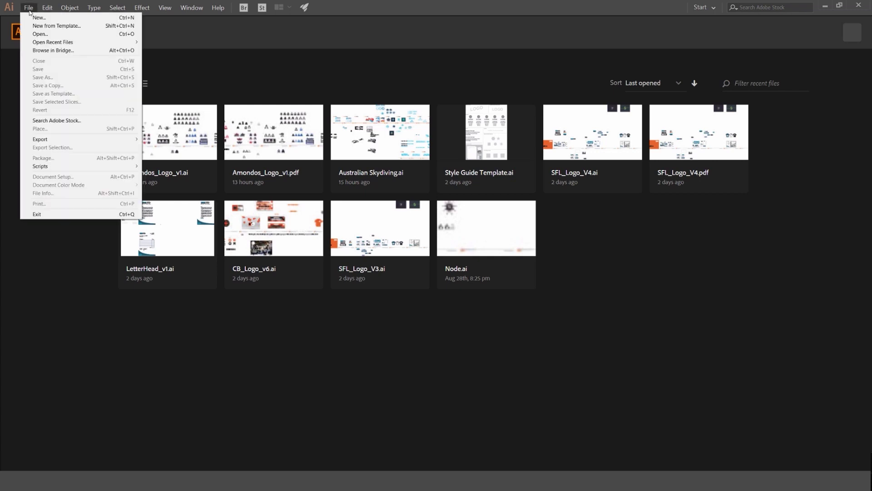
pyautogui.click(37, 17)
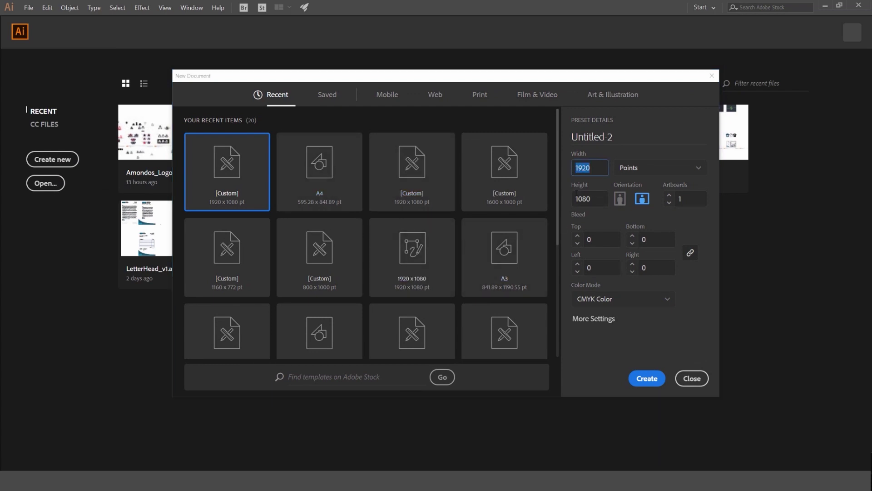
pyautogui.click(665, 299)
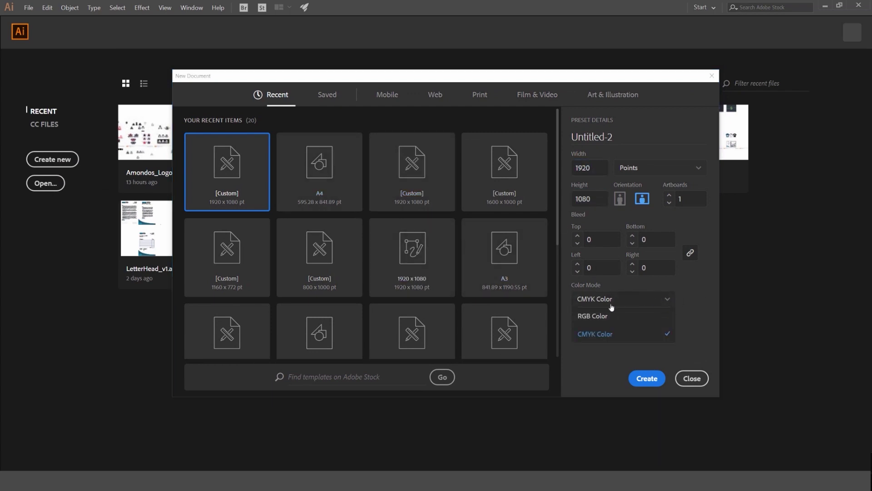
pyautogui.click(632, 298)
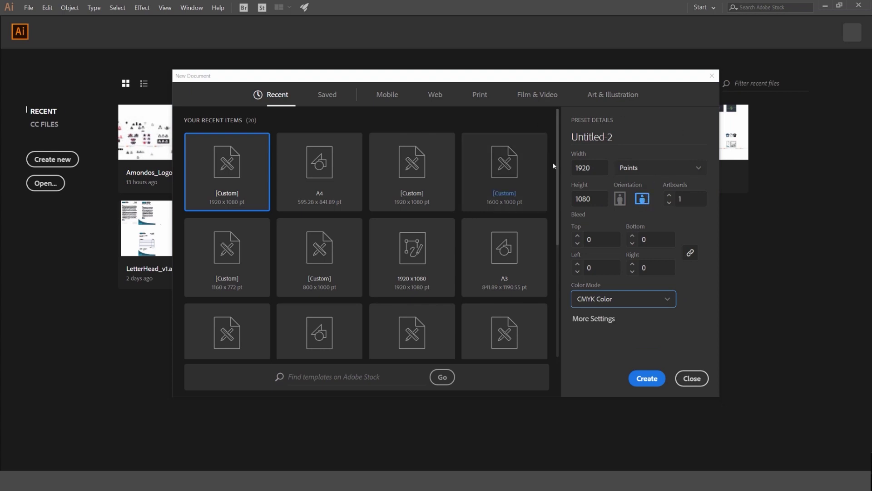
pyautogui.click(644, 137)
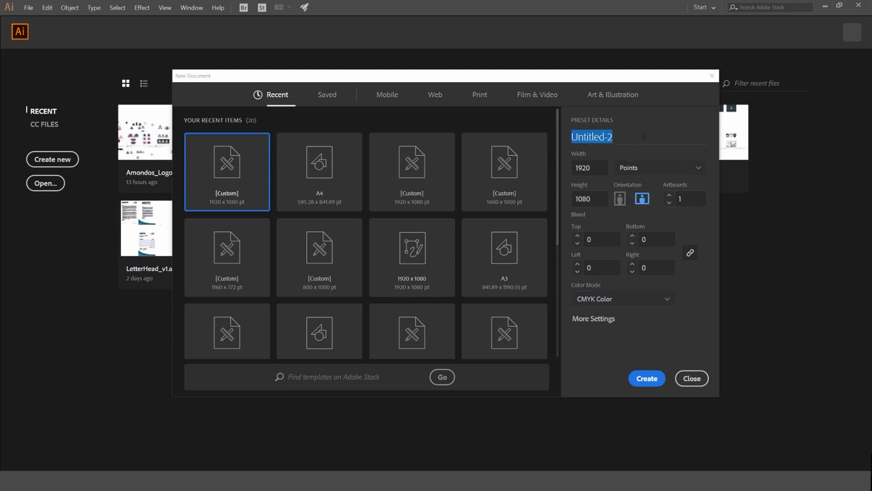
pyautogui.write('Vec')
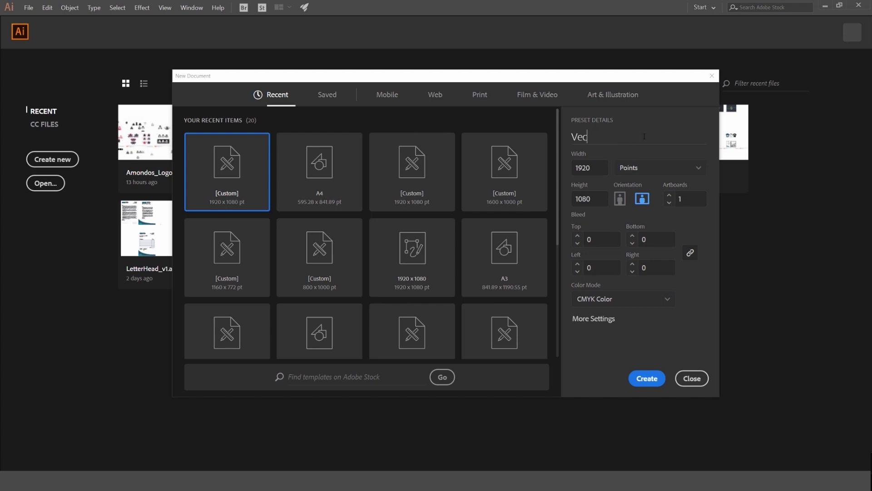
pyautogui.write('tor Town')
pyautogui.click(646, 378)
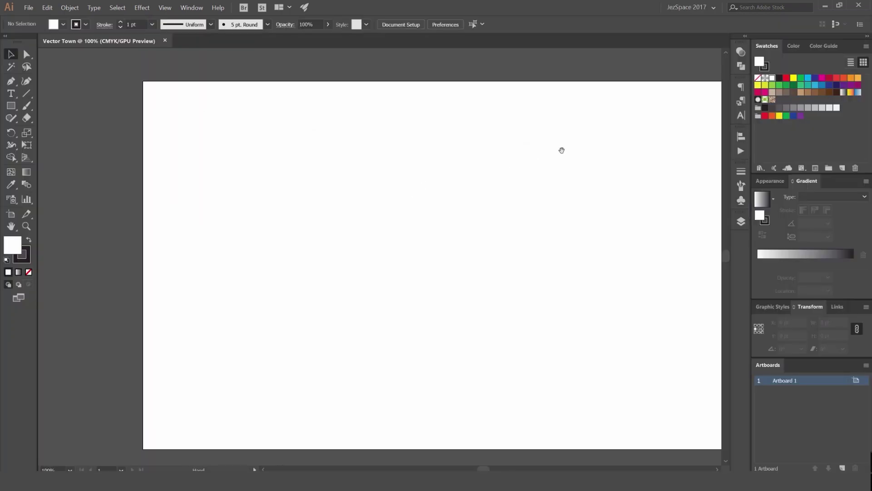
# - Place the Vector Towns image from its File Explorer folder into the new Illustrator document
pyautogui.moveTo(562, 150); pyautogui.dragTo(500, 147)
pyautogui.scroll(-1, 502, 148)
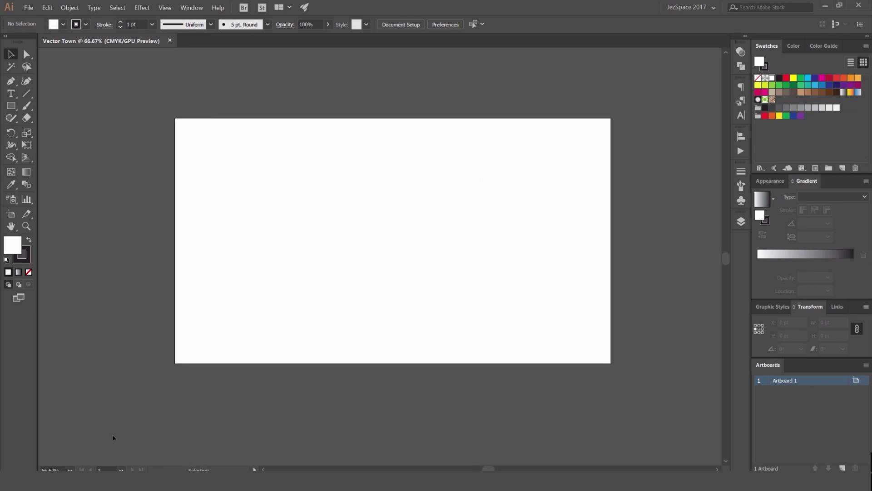
pyautogui.click(77, 446)
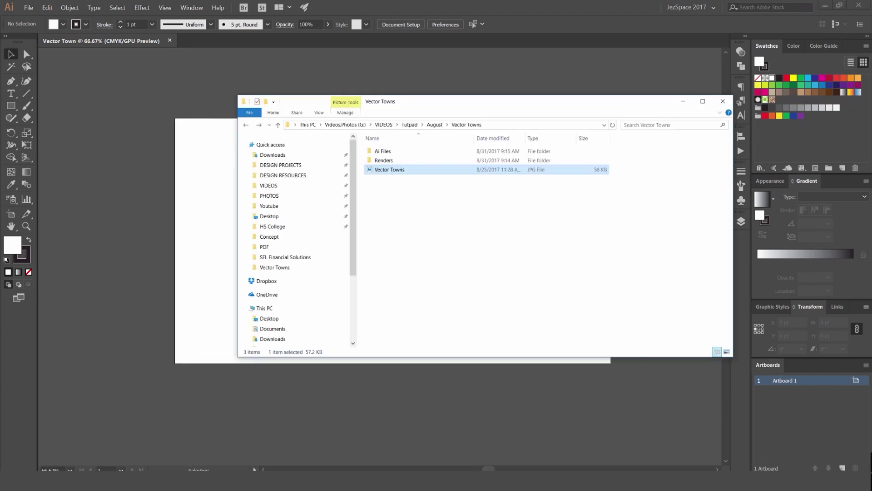
pyautogui.moveTo(439, 108); pyautogui.dragTo(521, 107)
pyautogui.moveTo(484, 169); pyautogui.dragTo(216, 233)
pyautogui.click(456, 403)
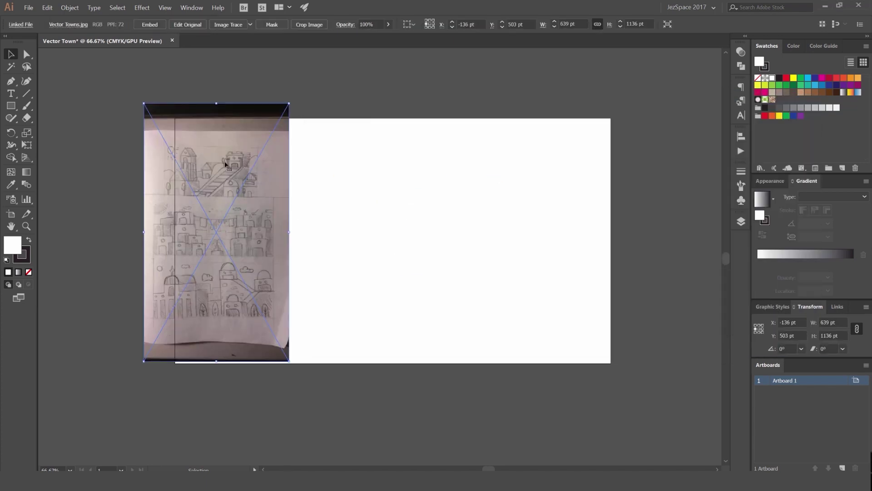
# - Enlarge the sketch photo to about 1826 pt wide and position its middle sketch on the artboard, aligning the right edges
pyautogui.moveTo(229, 176); pyautogui.dragTo(417, 183)
pyautogui.scroll(-2, 418, 185)
pyautogui.moveTo(446, 208); pyautogui.dragTo(528, 173)
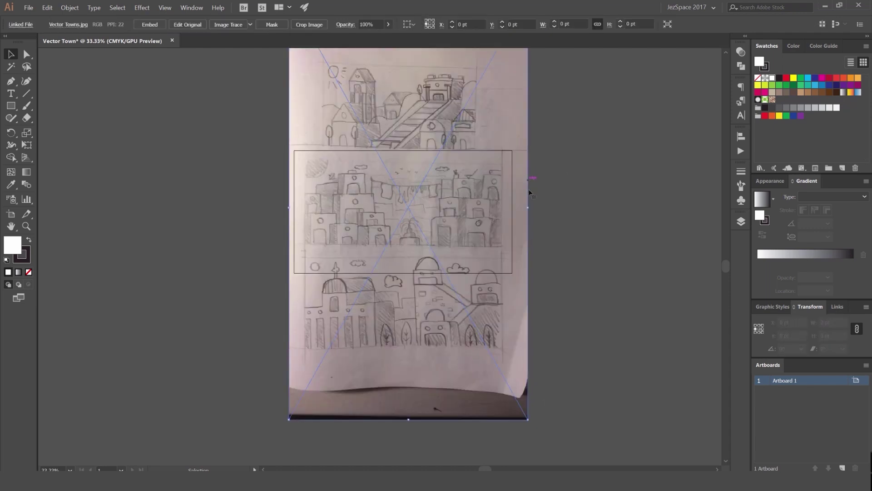
pyautogui.moveTo(529, 207); pyautogui.dragTo(513, 208)
pyautogui.scroll(1, 437, 205)
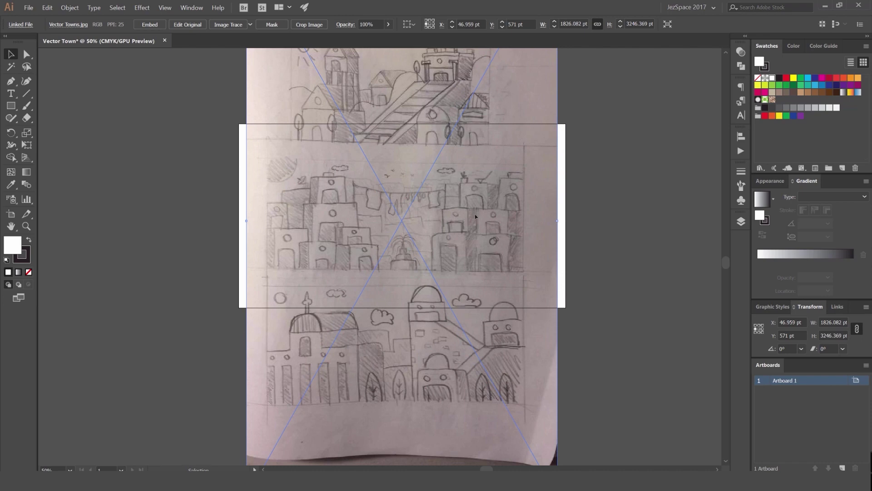
pyautogui.moveTo(475, 214); pyautogui.dragTo(483, 214)
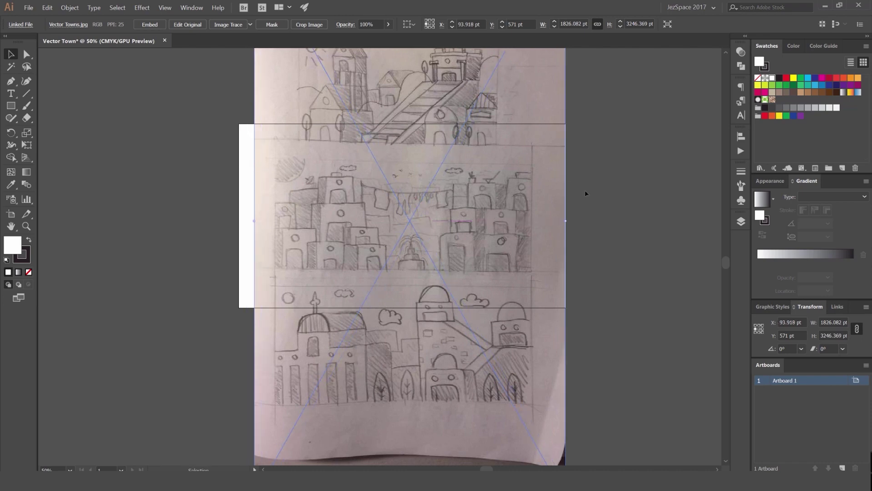
pyautogui.click(612, 199)
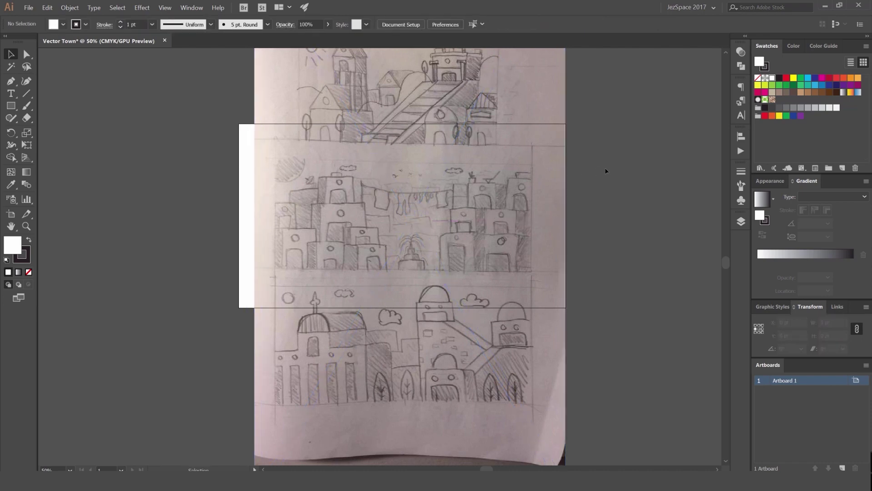
# - Draw a rectangle of about 1531 x 681 pt covering the middle town sketch
pyautogui.scroll(-1, 478, 192)
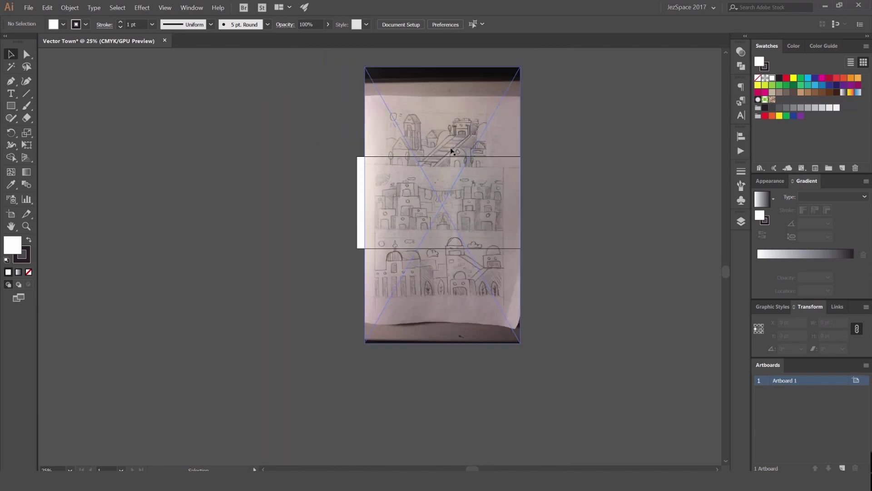
pyautogui.scroll(3, 463, 194)
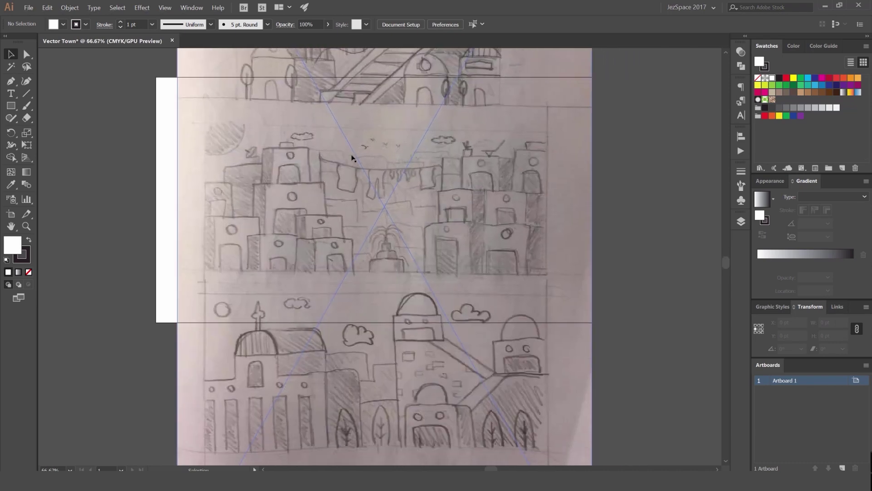
pyautogui.press('m')
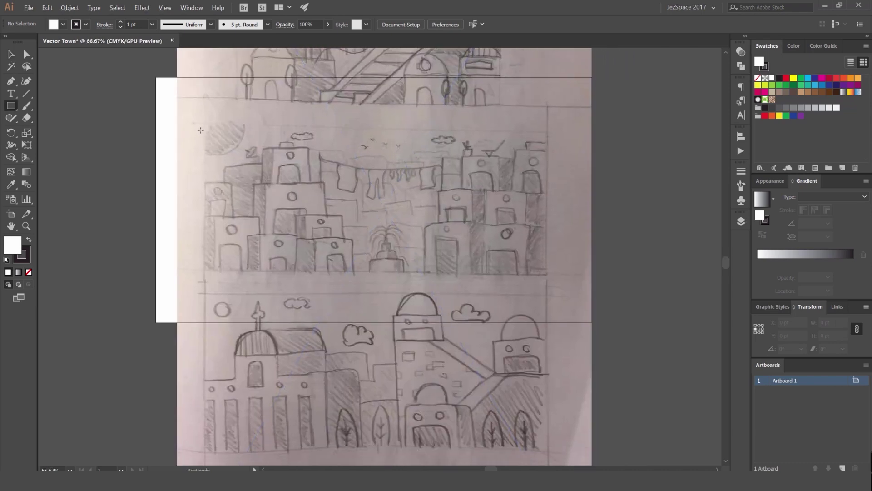
pyautogui.moveTo(199, 122); pyautogui.dragTo(549, 277)
pyautogui.press('v')
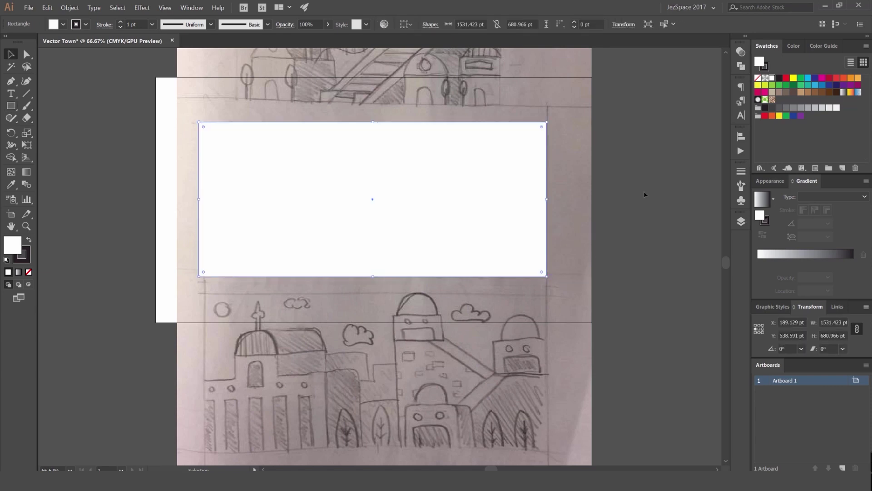
# - Make a clipping mask from the rectangle and the photo so only the middle sketch shows
pyautogui.moveTo(648, 137); pyautogui.dragTo(323, 183)
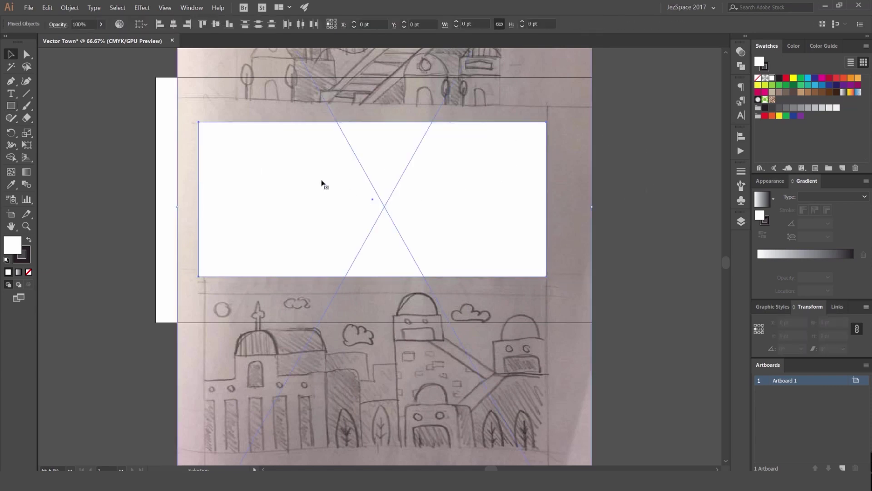
pyautogui.click(70, 7)
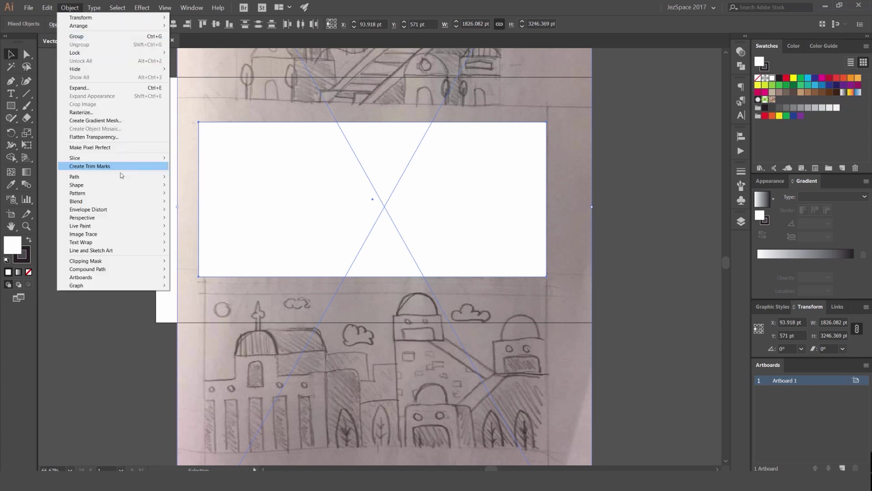
pyautogui.moveTo(102, 180)
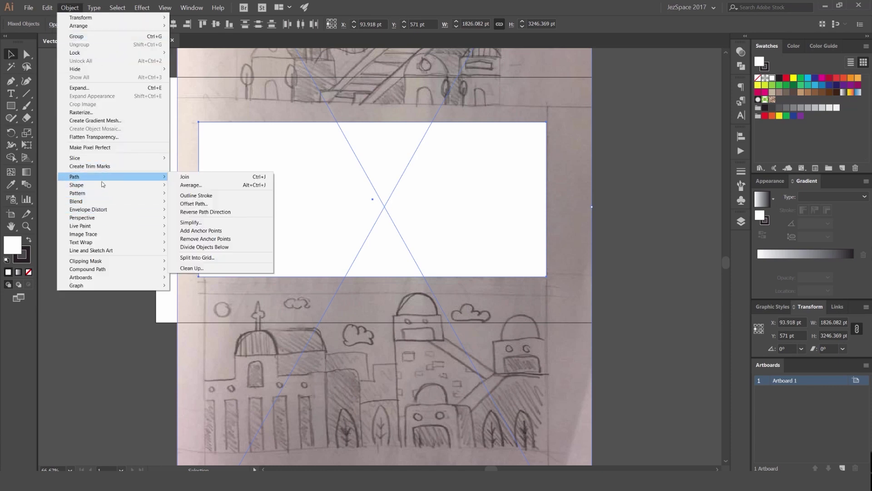
pyautogui.moveTo(108, 265)
pyautogui.click(190, 266)
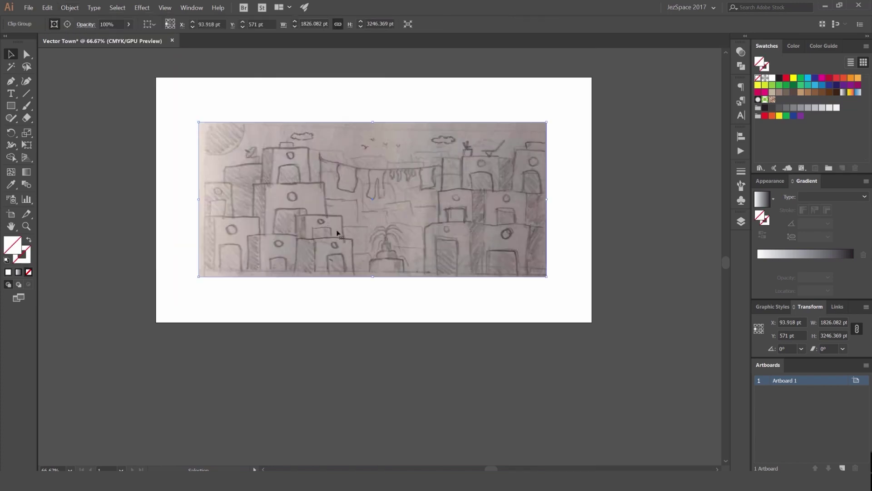
pyautogui.scroll(-1, 595, 169)
pyautogui.scroll(-1, 593, 174)
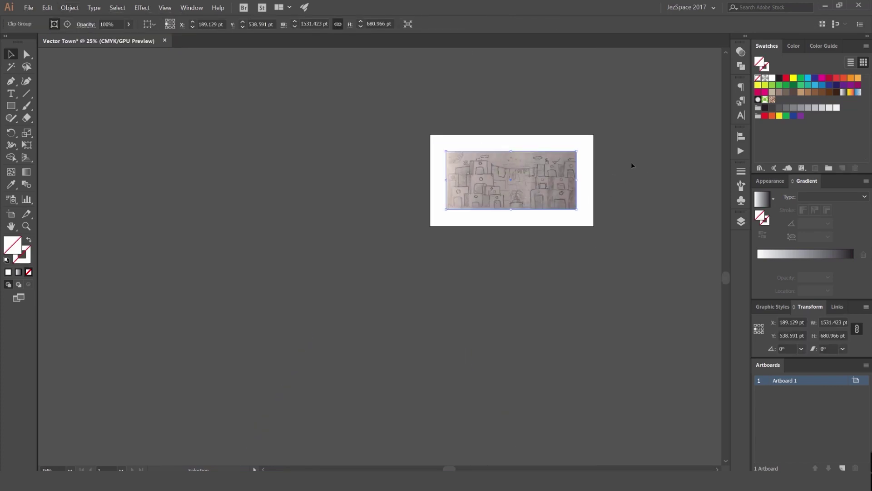
pyautogui.click(632, 162)
# - Enlarge the clipped town sketch proportionally until it spans the artboard's full width
pyautogui.scroll(5, 600, 184)
pyautogui.scroll(-3, 452, 193)
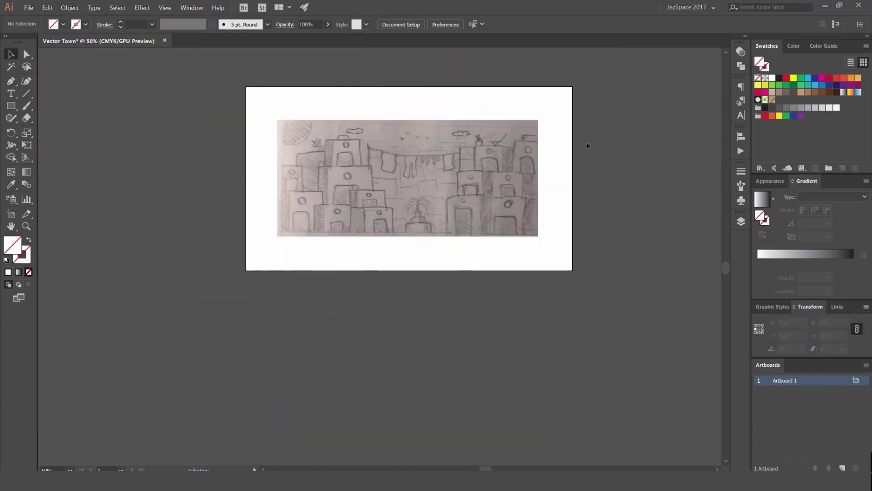
pyautogui.click(536, 131)
pyautogui.moveTo(538, 120); pyautogui.dragTo(572, 102)
pyautogui.click(597, 105)
pyautogui.click(560, 112)
pyautogui.click(651, 95)
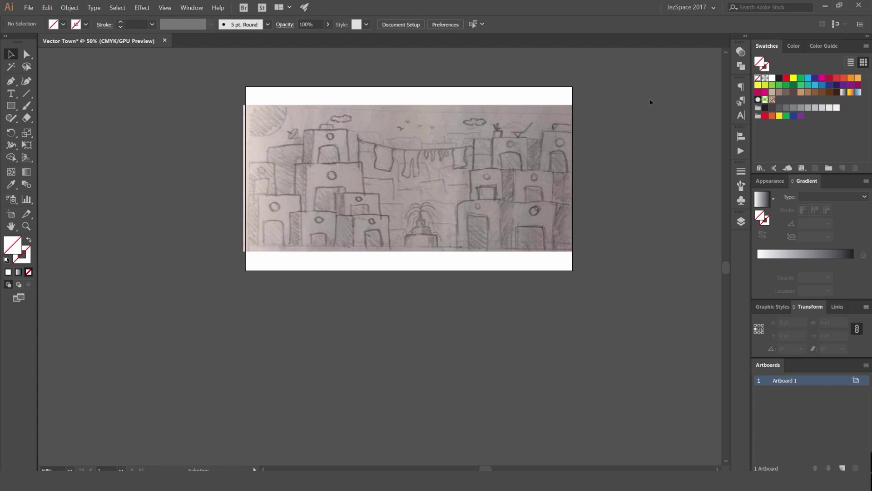
pyautogui.click(526, 129)
pyautogui.click(394, 82)
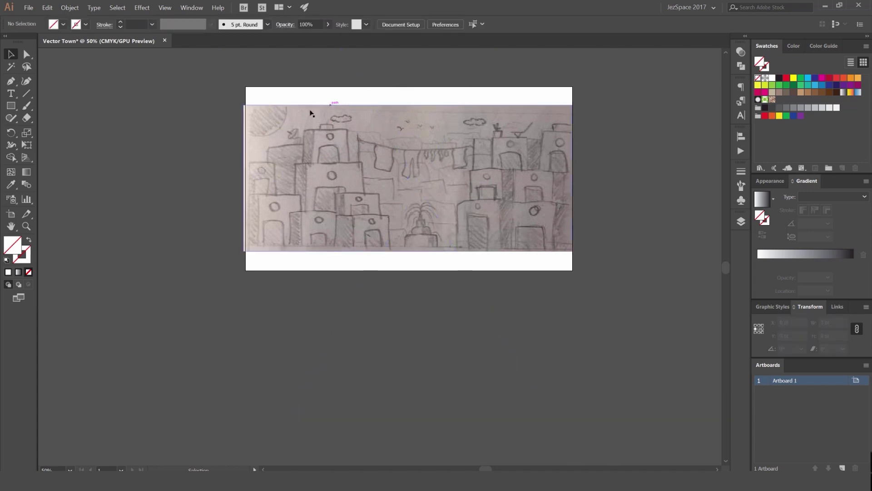
pyautogui.click(294, 127)
pyautogui.moveTo(608, 71); pyautogui.dragTo(613, 97)
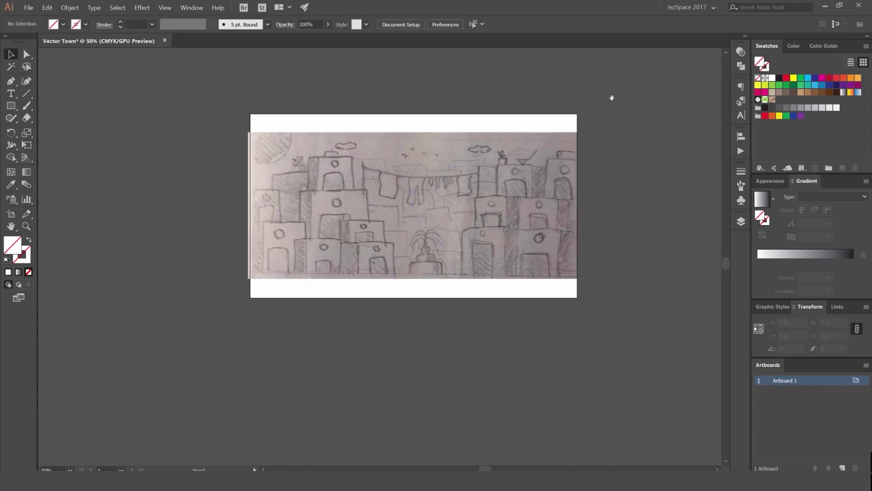
# - Show the document's layers and rename Layer 1 as Sketch
pyautogui.scroll(-1, 612, 100)
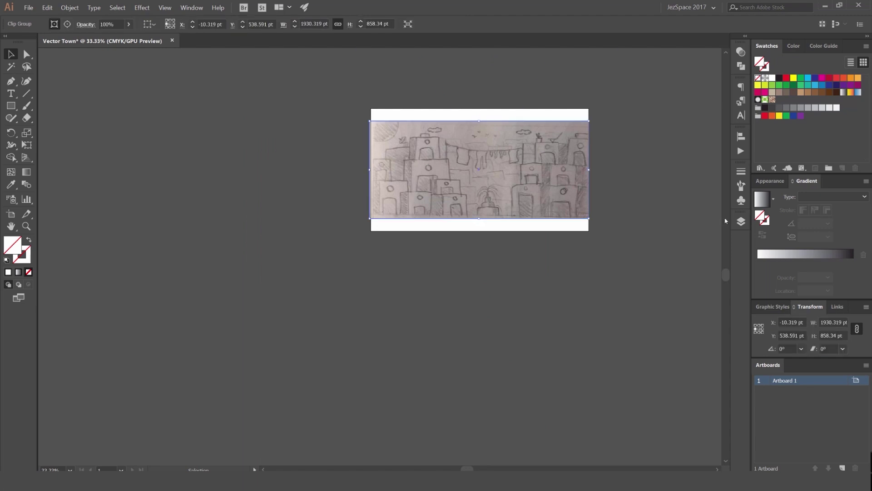
pyautogui.click(741, 221)
pyautogui.moveTo(602, 144); pyautogui.dragTo(508, 126)
pyautogui.scroll(1, 442, 157)
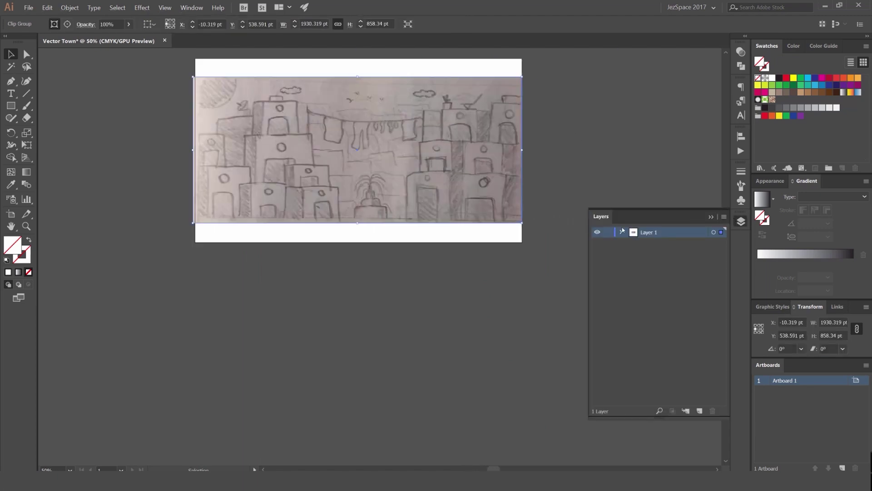
pyautogui.click(192, 8)
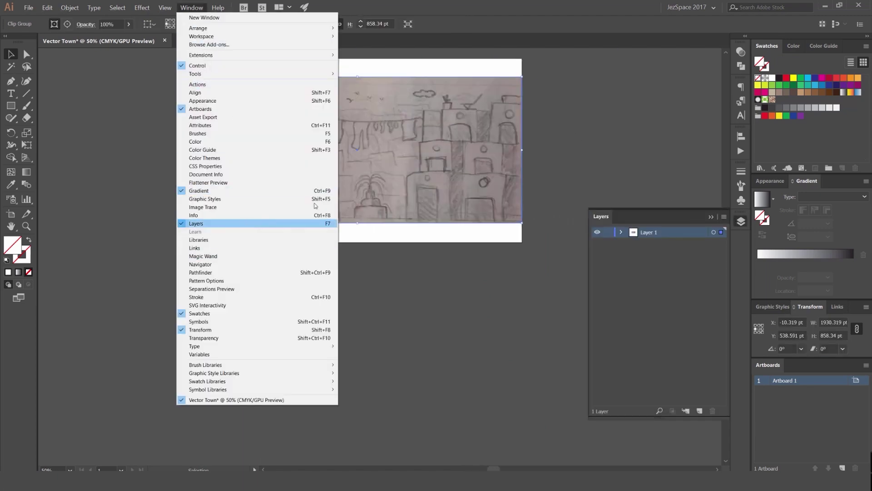
pyautogui.click(527, 145)
pyautogui.scroll(1, 509, 150)
pyautogui.click(457, 130)
pyautogui.moveTo(476, 128); pyautogui.dragTo(493, 175)
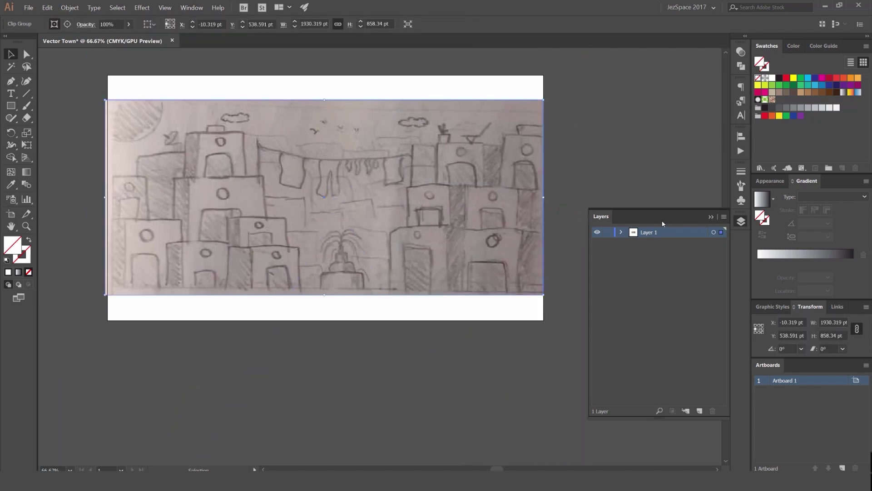
pyautogui.doubleClick(645, 232)
pyautogui.write('Sketch')
pyautogui.press('Return')
# - Set the opacity of the clipped town sketch to 70% and deselect it
pyautogui.click(116, 24)
pyautogui.write('70')
pyautogui.press('Return')
pyautogui.click(576, 136)
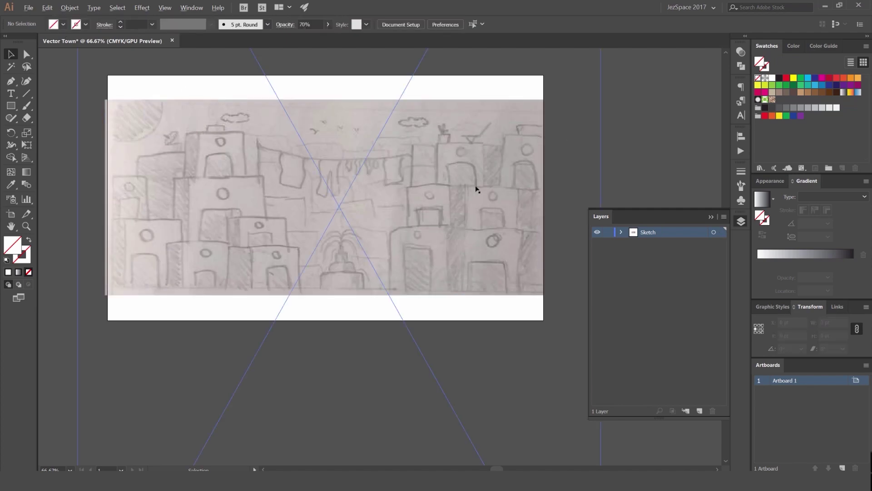
pyautogui.scroll(-1, 459, 179)
pyautogui.scroll(1, 437, 163)
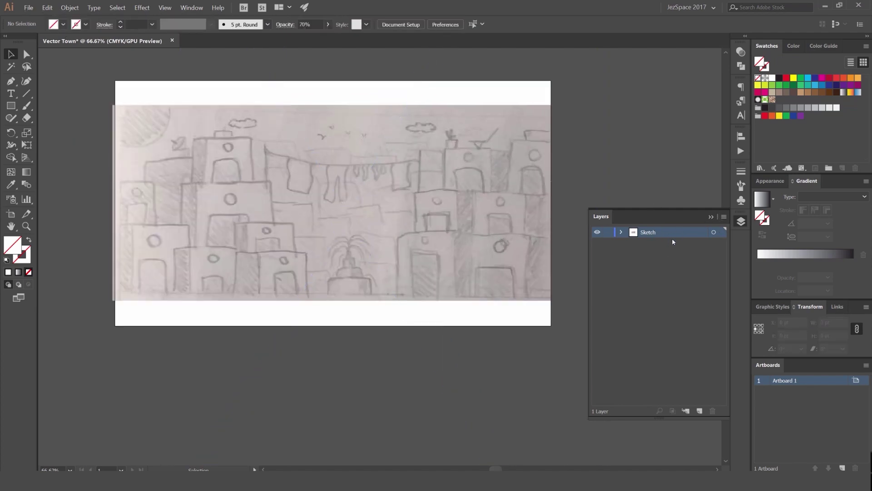
# - Lock the Sketch layer and add a new layer above it named Working Layer
pyautogui.click(608, 233)
pyautogui.click(700, 412)
pyautogui.doubleClick(650, 233)
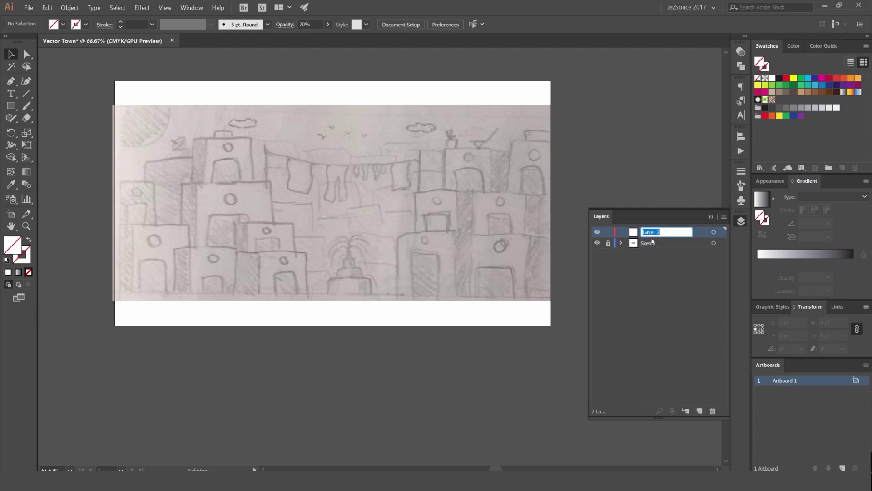
pyautogui.write('Working L')
pyautogui.press('Return')
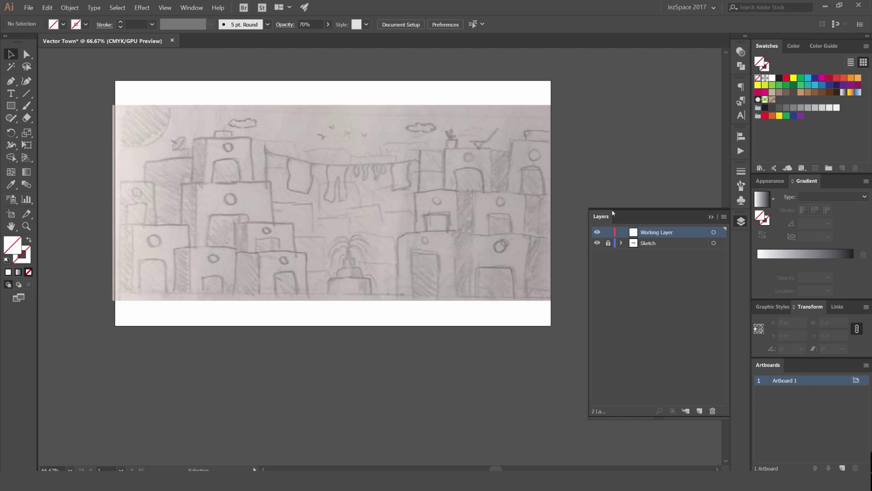
pyautogui.click(743, 222)
pyautogui.moveTo(295, 143); pyautogui.dragTo(319, 142)
pyautogui.scroll(1, 182, 160)
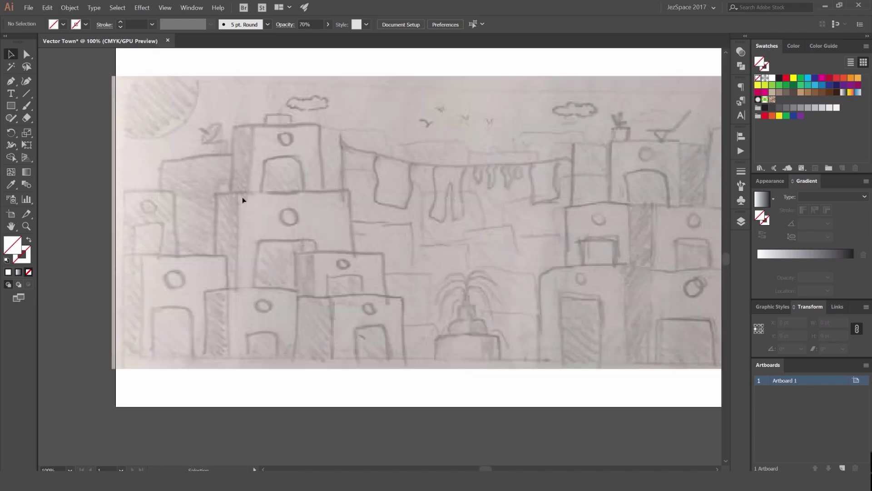
pyautogui.hscroll(4, 536, 191)
pyautogui.scroll(-1, 420, 255)
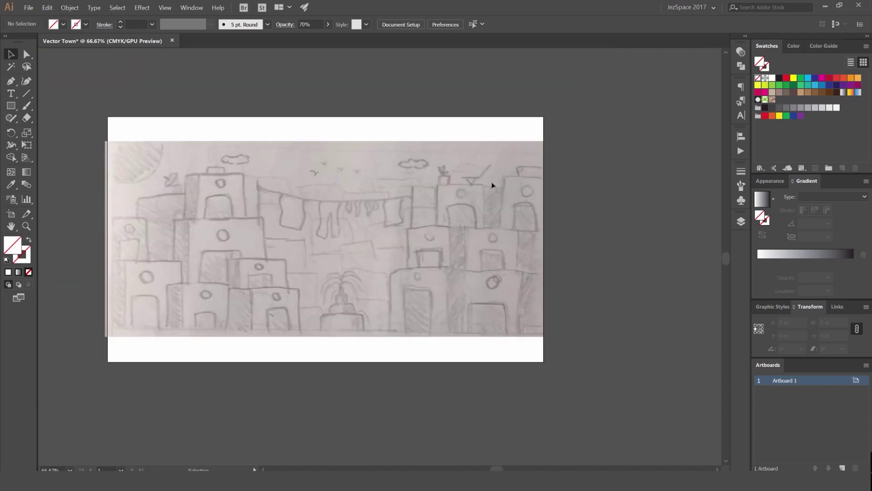
pyautogui.moveTo(488, 182); pyautogui.dragTo(539, 164)
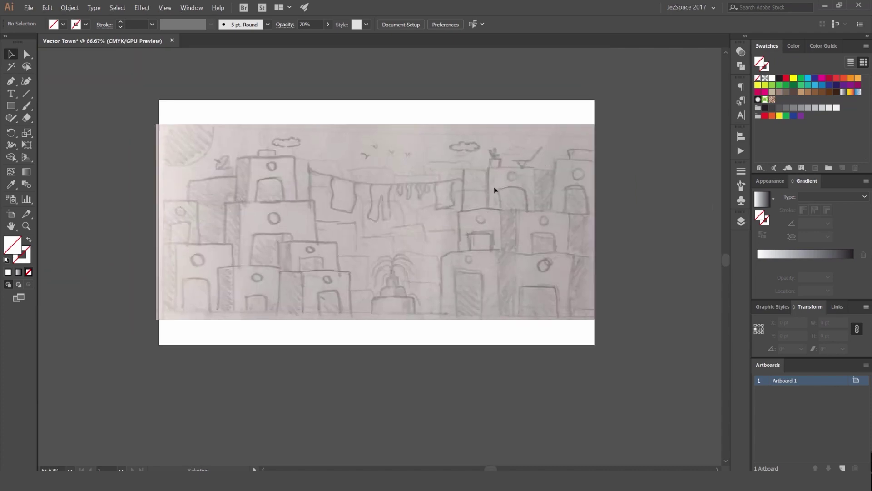
pyautogui.moveTo(635, 228); pyautogui.dragTo(586, 216)
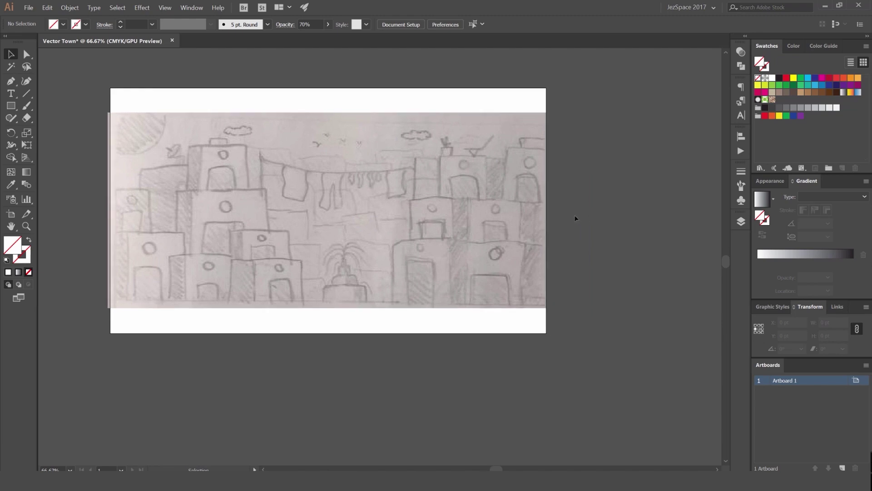
# - Delete the bright color group and all loose default color, gradient and pattern swatches, keeping only the gray group
pyautogui.click(758, 116)
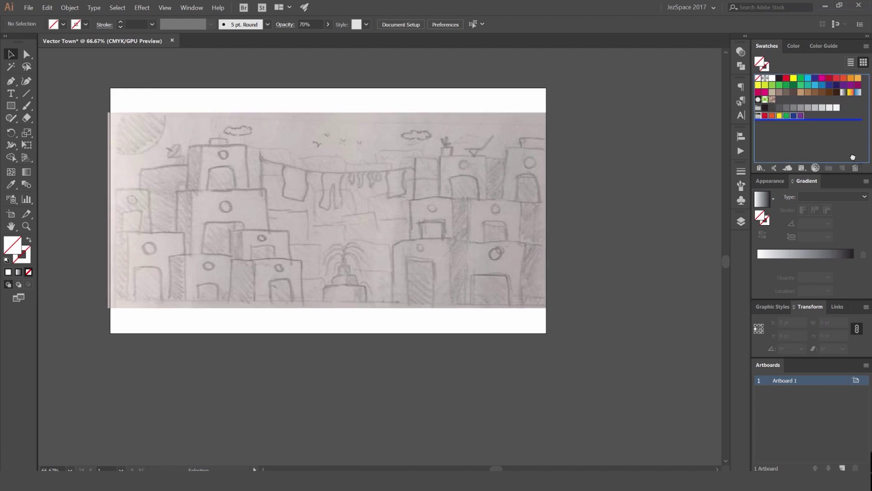
pyautogui.moveTo(857, 168); pyautogui.dragTo(856, 168)
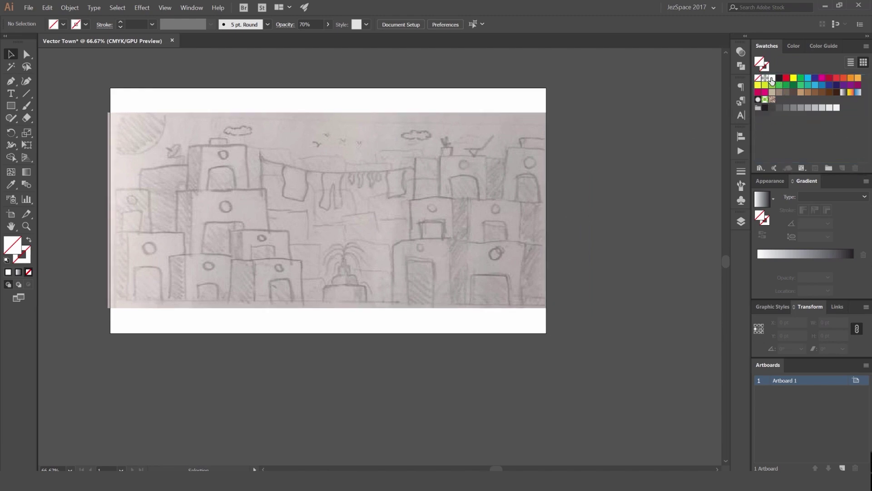
pyautogui.click(773, 80)
pyautogui.keyDown('shift'); pyautogui.click(773, 100); pyautogui.keyUp('shift')
pyautogui.moveTo(775, 83); pyautogui.dragTo(856, 168)
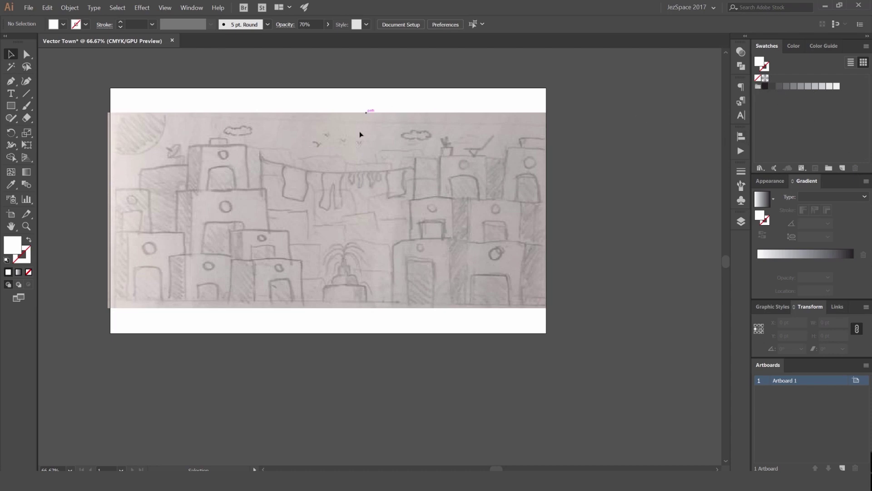
# - Draw a white rectangle of about 257 x 275 pt over the sketched house with the wide door at the lower right
pyautogui.moveTo(404, 151); pyautogui.dragTo(396, 143)
pyautogui.hotkey('ctrl', '=')
pyautogui.moveTo(579, 175); pyautogui.dragTo(444, 187)
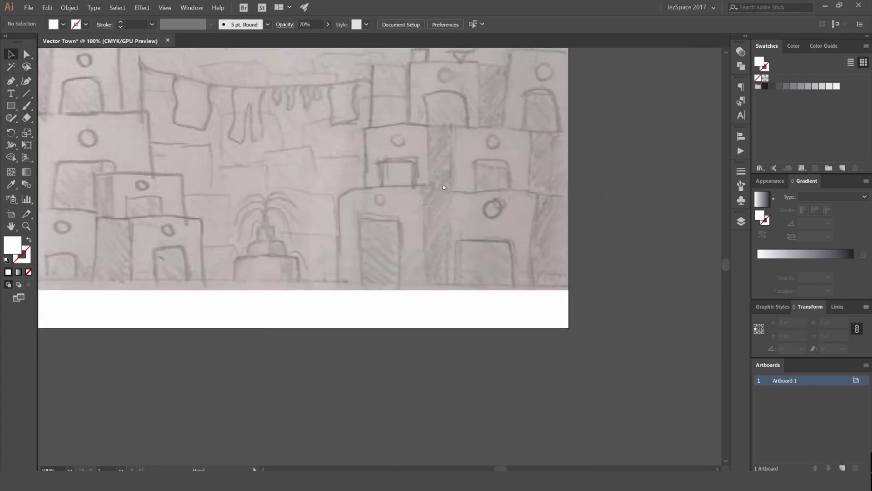
pyautogui.hotkey('ctrl', '=')
pyautogui.hscroll(2, 477, 204)
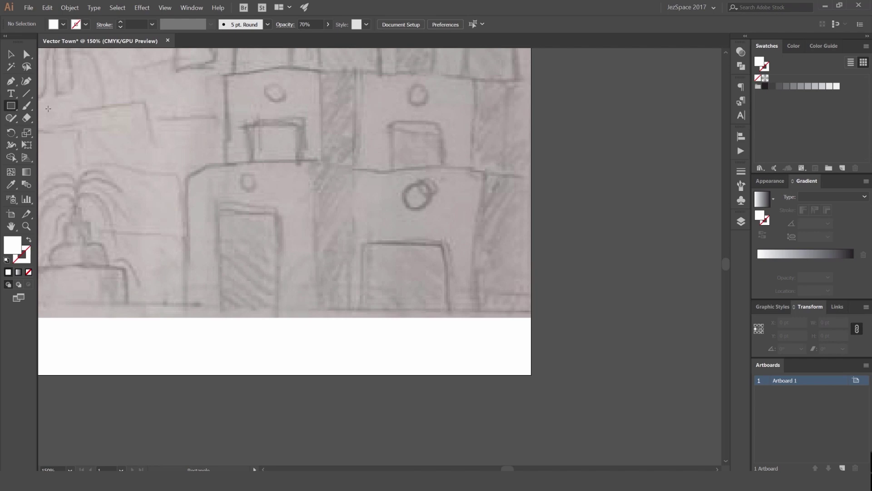
pyautogui.click(9, 108)
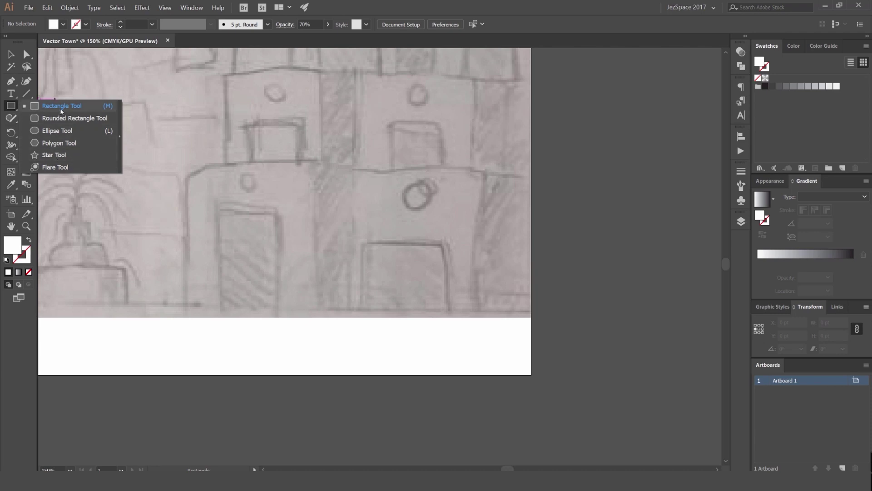
pyautogui.click(102, 108)
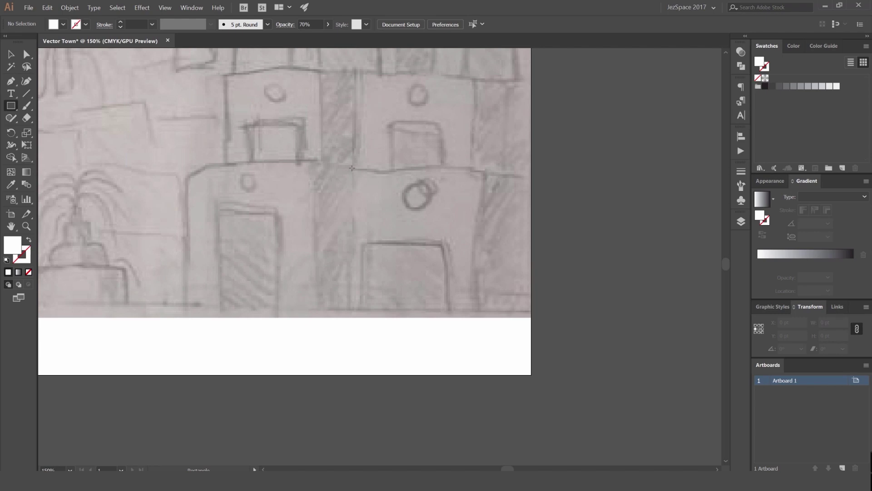
pyautogui.moveTo(364, 226); pyautogui.dragTo(485, 314)
pyautogui.press('v')
pyautogui.click(633, 250)
pyautogui.click(481, 209)
pyautogui.scroll(-3, 566, 193)
pyautogui.click(607, 195)
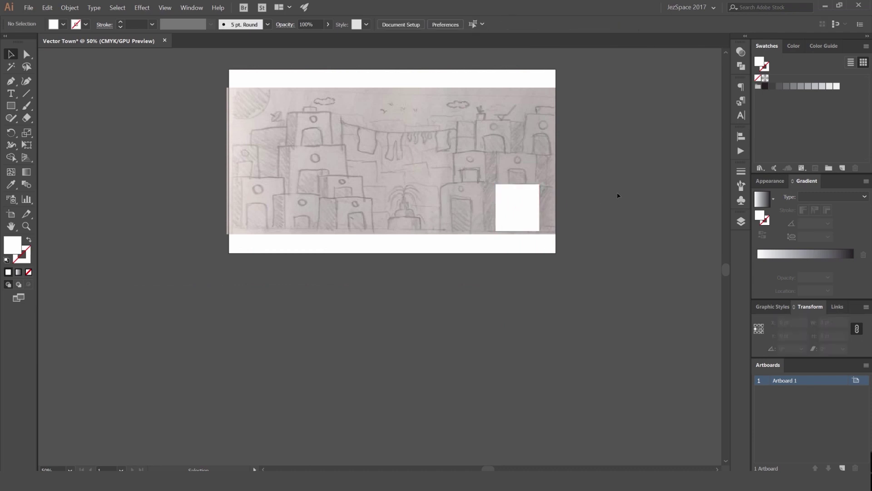
# - Try moving the white rectangle off the sketched house and undo the move
pyautogui.scroll(1, 574, 203)
pyautogui.moveTo(499, 216); pyautogui.dragTo(623, 188)
pyautogui.hotkey('ctrl', 'z')
pyautogui.scroll(1, 603, 179)
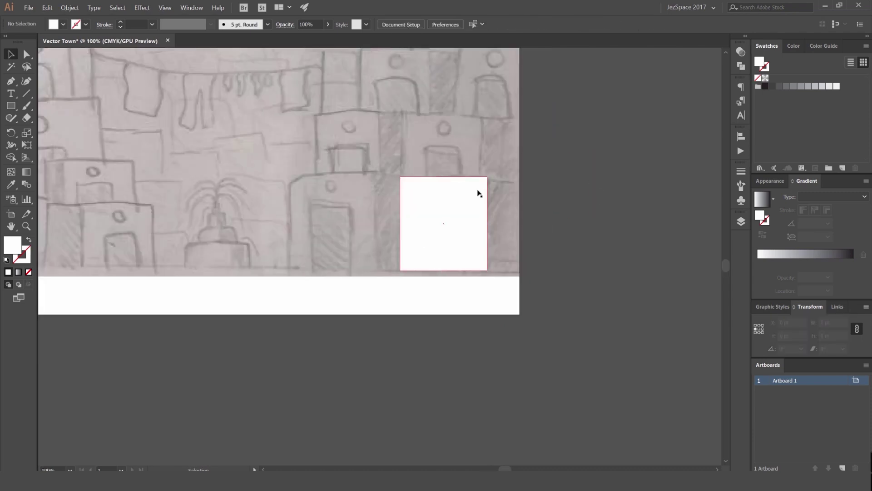
# - Try making the white rectangle see-through with the Overlay blending mode at 30% opacity
pyautogui.click(742, 52)
pyautogui.click(648, 62)
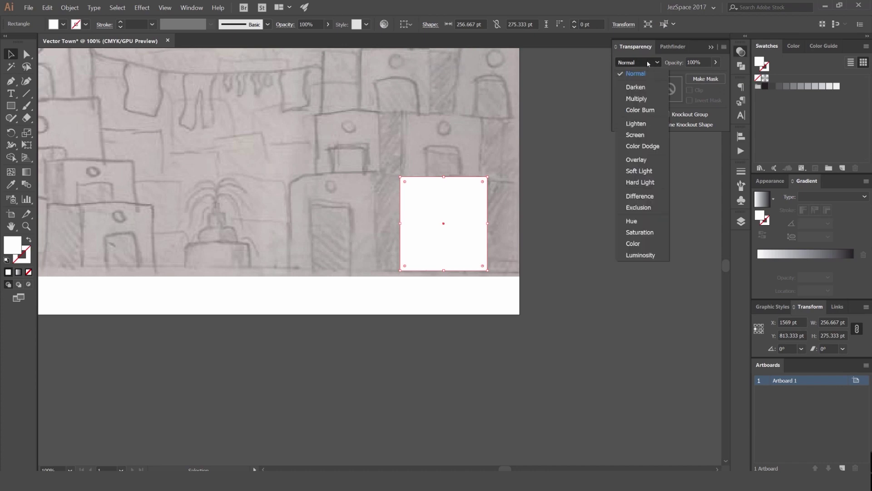
pyautogui.click(637, 99)
pyautogui.scroll(-2, 645, 63)
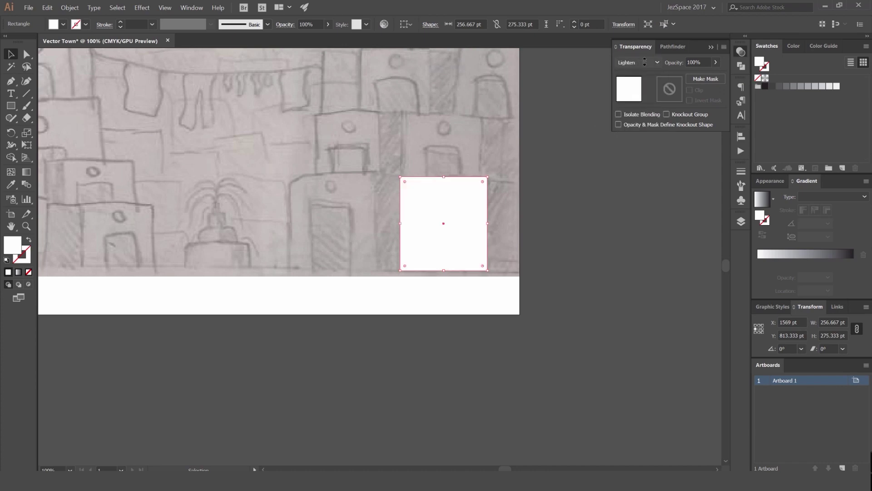
pyautogui.scroll(-1, 644, 63)
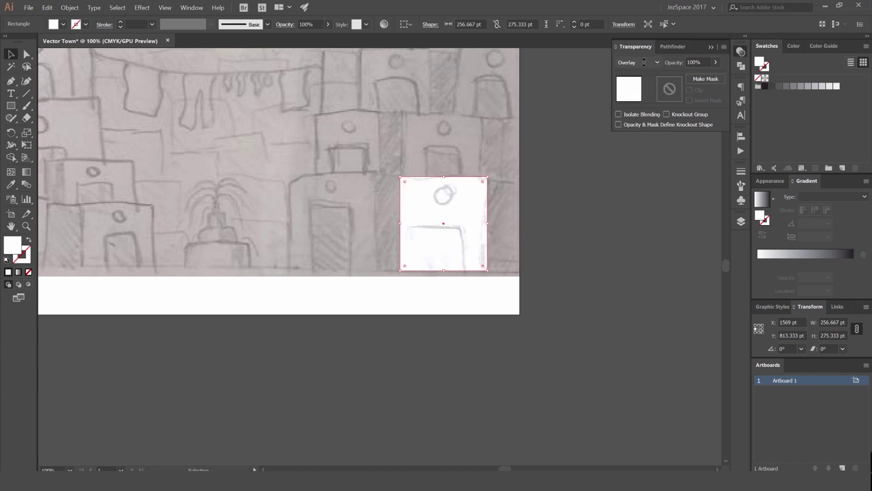
pyautogui.write('30')
pyautogui.press('Return')
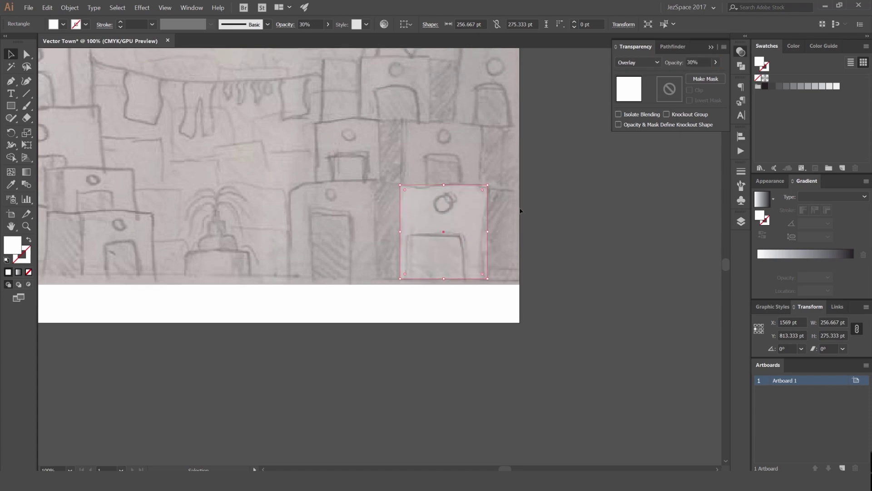
pyautogui.click(513, 202)
pyautogui.scroll(1, 466, 203)
pyautogui.click(444, 202)
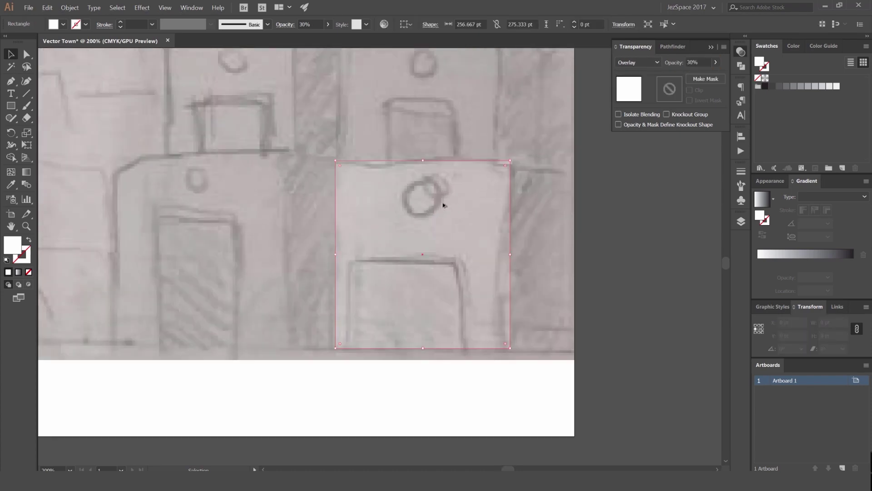
# - Restore the rectangle to the Normal blending mode and 100% opacity
pyautogui.scroll(-1, 445, 204)
pyautogui.hotkey('ctrl', 'z')
pyautogui.click(637, 62)
pyautogui.click(627, 73)
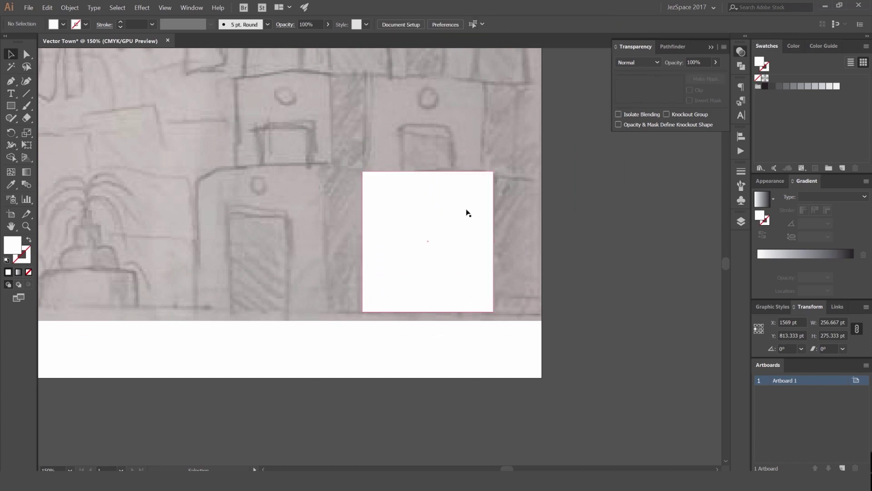
# - Swap the rectangle's fill and stroke to leave an unfilled white outline, and thicken the stroke to 4 pt
pyautogui.hotkey('shift', 'x')
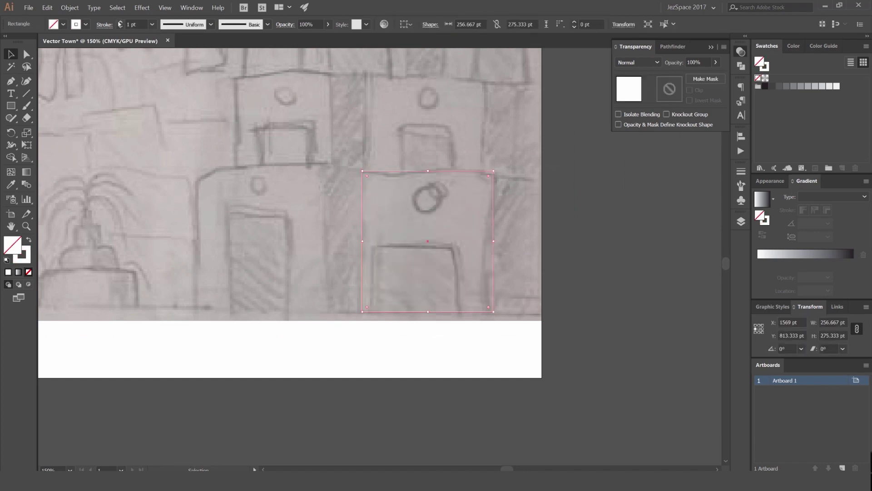
pyautogui.click(608, 195)
pyautogui.scroll(-3, 626, 192)
pyautogui.hscroll(5, 532, 195)
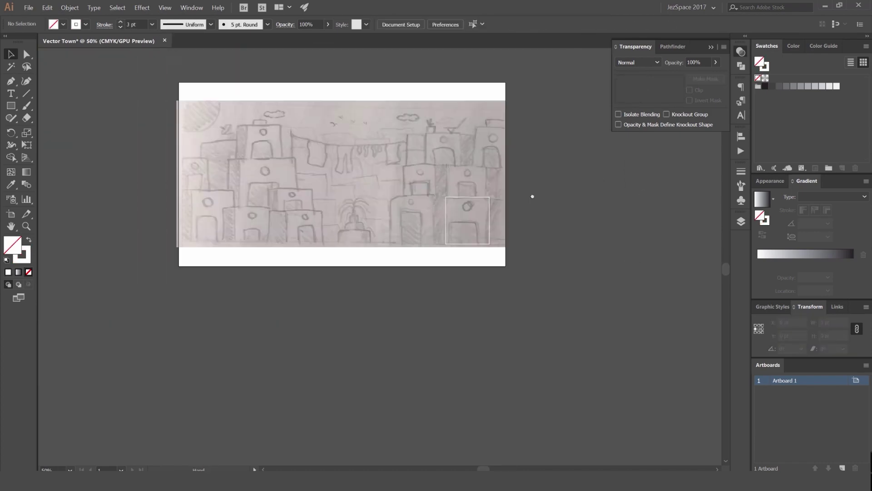
pyautogui.scroll(3, 486, 204)
pyautogui.click(444, 212)
pyautogui.click(611, 191)
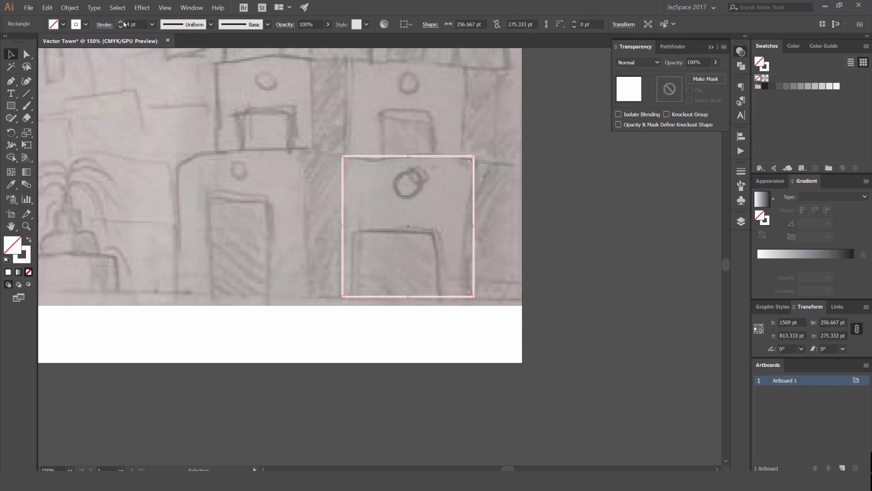
# - Swap the rectangle's fill and stroke back to a white fill without an outline
pyautogui.click(457, 159)
pyautogui.hotkey('shift', 'x')
pyautogui.click(573, 155)
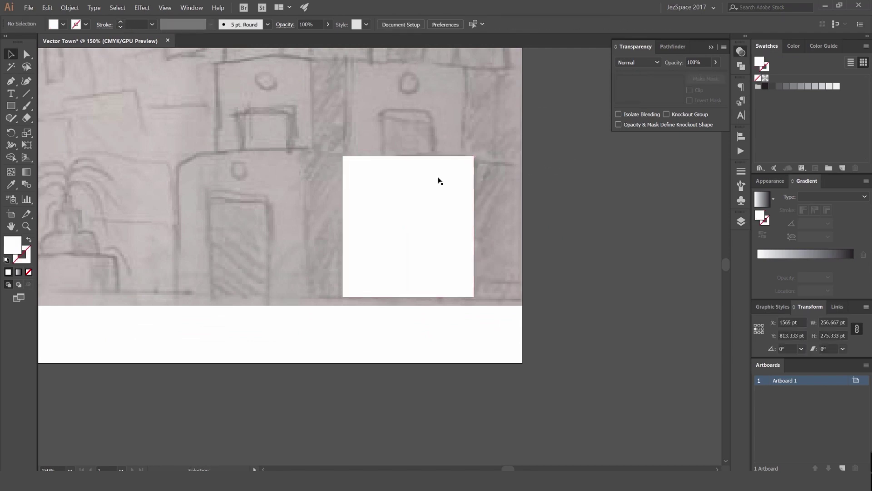
# - Turn the white-filled rectangle into an unfilled outline by swapping fill and stroke, with a 4 pt stroke weight
pyautogui.click(438, 179)
pyautogui.hotkey('shift', 'x')
pyautogui.click(574, 175)
pyautogui.click(474, 172)
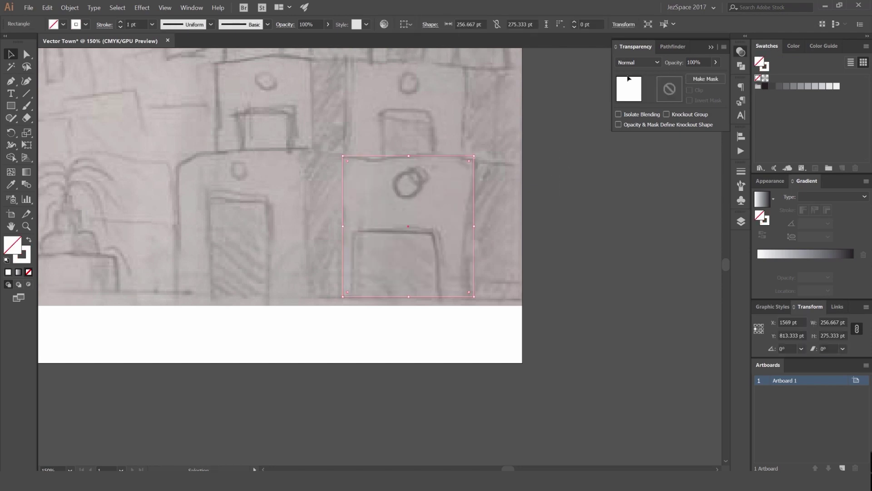
pyautogui.click(121, 23)
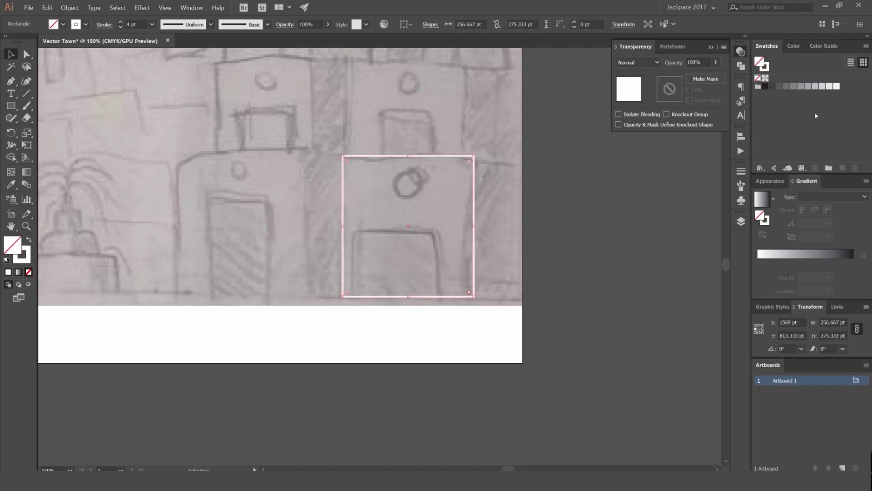
# - Recolor the rectangle's outline with a very light gray from the gray swatch group and deselect it
pyautogui.click(815, 86)
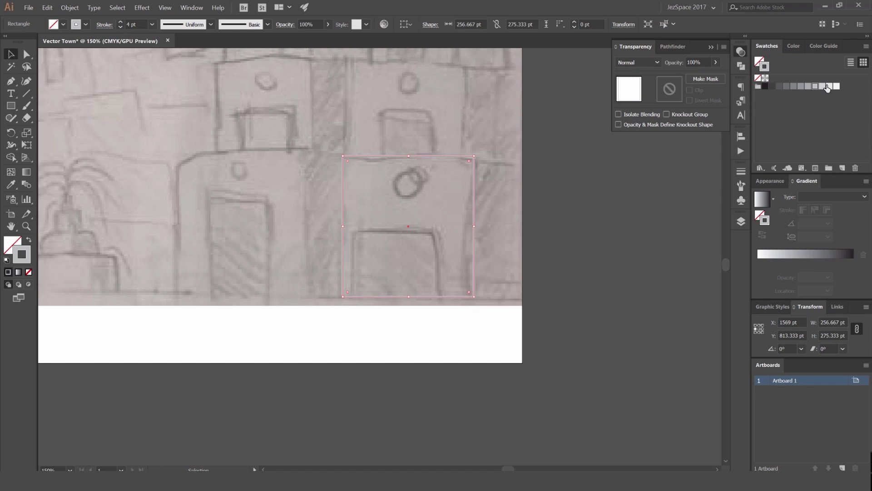
pyautogui.click(829, 87)
pyautogui.click(520, 147)
pyautogui.click(475, 160)
pyautogui.click(556, 151)
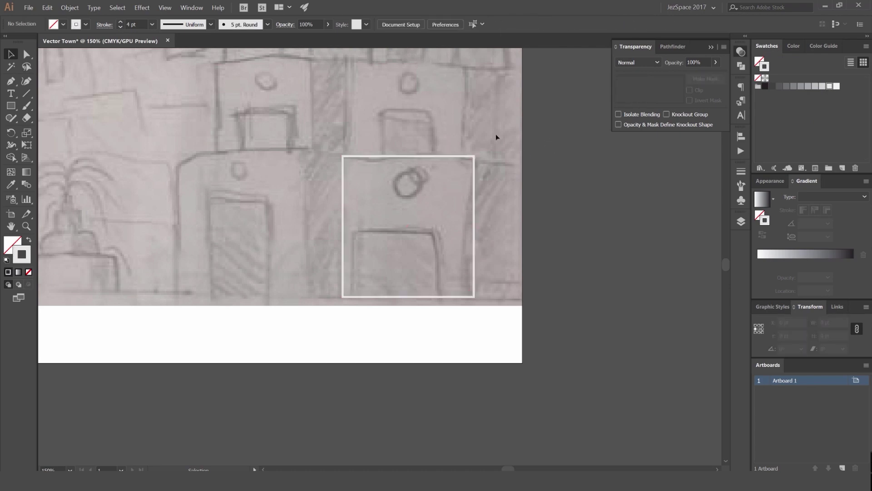
# - Duplicate the bottom-row house outline directly beside it as a side wall and narrow the copy to end at the artboard's edge
pyautogui.moveTo(491, 182)
pyautogui.mouseDown()
pyautogui.moveTo(351, 173)
pyautogui.moveTo(536, 182)
pyautogui.moveTo(504, 183)
pyautogui.mouseUp()
pyautogui.scroll(1, 351, 173)
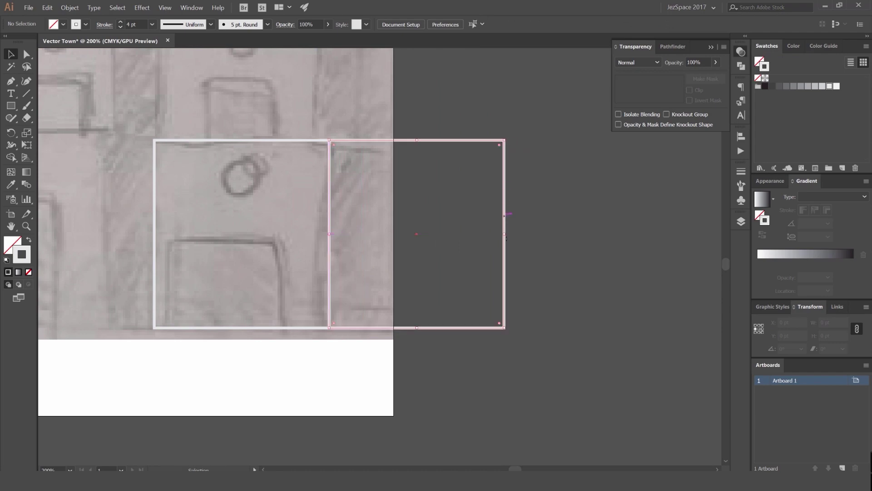
pyautogui.moveTo(504, 234); pyautogui.dragTo(395, 234)
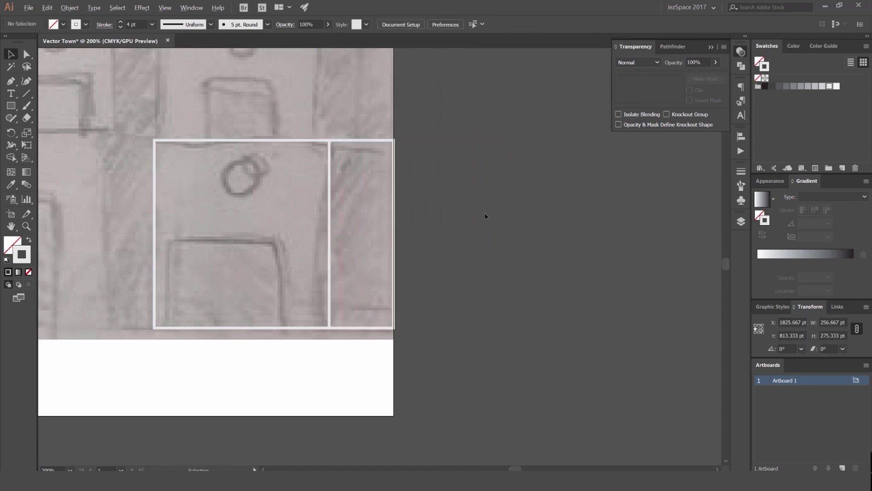
pyautogui.scroll(-3, 486, 217)
pyautogui.moveTo(475, 213); pyautogui.dragTo(565, 216)
pyautogui.scroll(1, 563, 218)
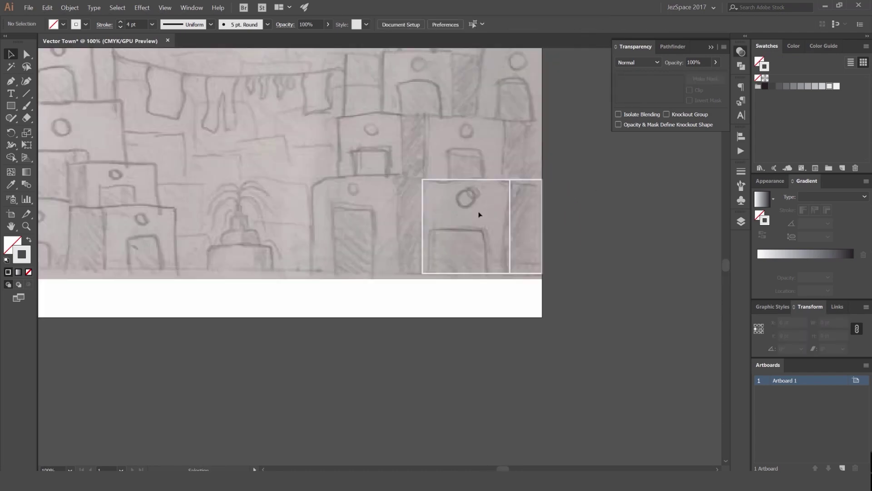
# - Draw a 1920 x 129 pt ground rectangle across the full artboard width, from the base of the houses to the artboard's lower edge
pyautogui.scroll(-2, 533, 273)
pyautogui.press('m')
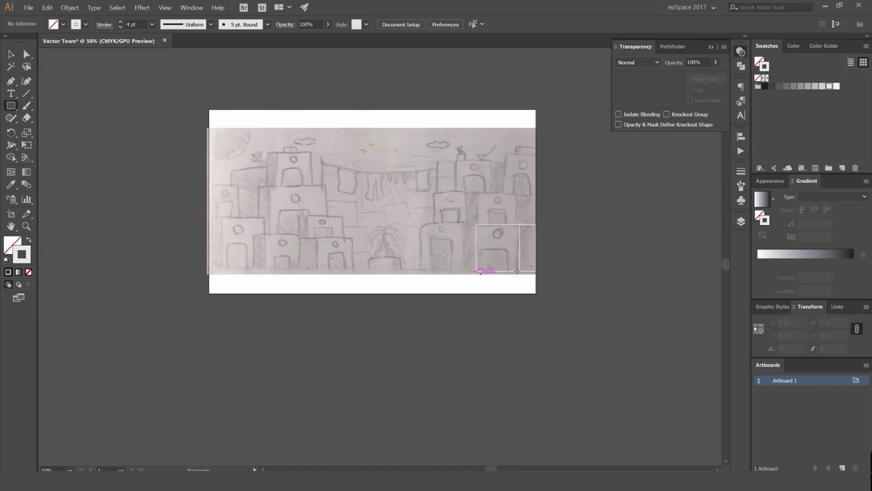
pyautogui.moveTo(536, 272); pyautogui.dragTo(209, 294)
pyautogui.press('v')
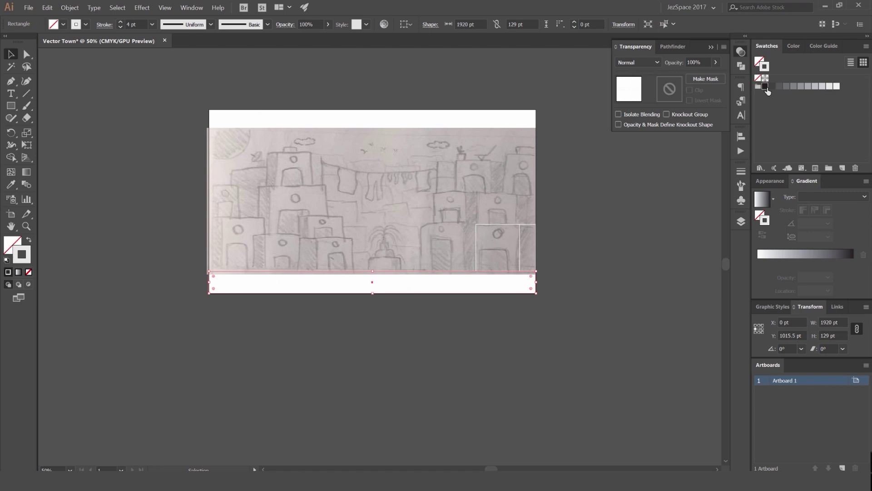
# - Give the ground rectangle the black swatch as its fill with no stroke, and deselect it
pyautogui.click(766, 88)
pyautogui.hotkey('shift', 'x')
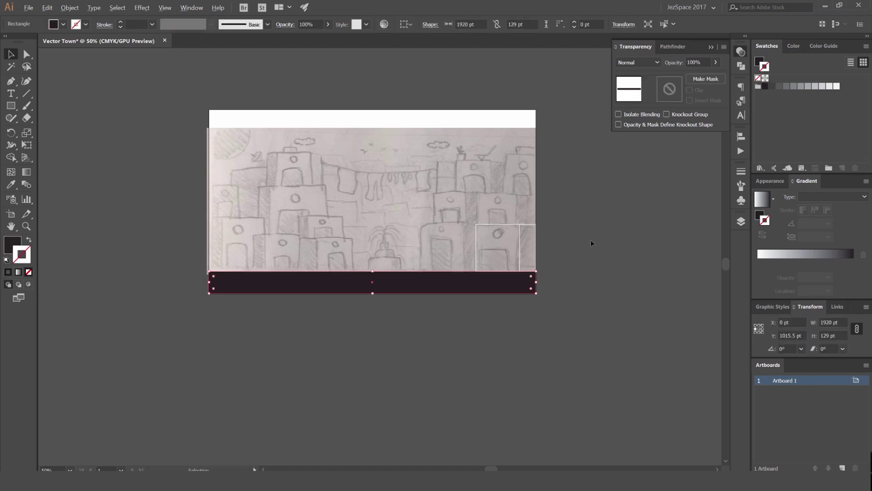
pyautogui.scroll(2, 591, 243)
pyautogui.click(548, 237)
pyautogui.scroll(1, 441, 232)
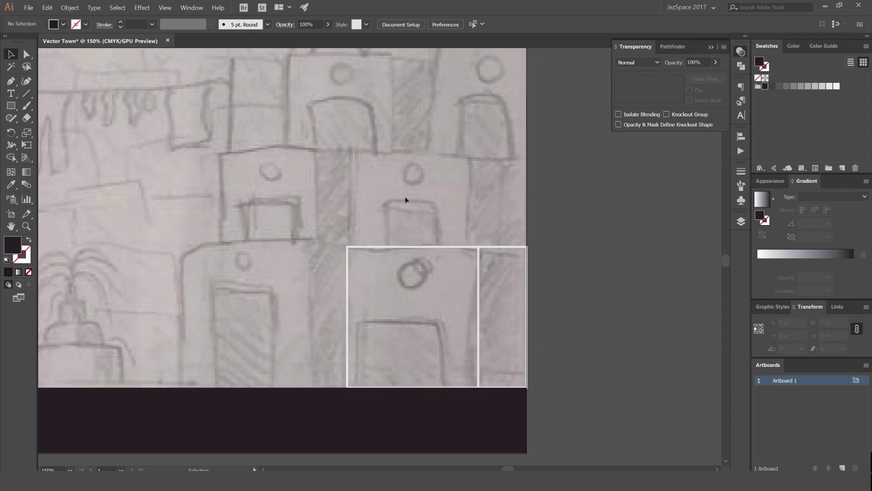
# - Draw a rectangle of about 228 x 192 pt over the second-row house resting on the outlined bottom-row house
pyautogui.press('m')
pyautogui.moveTo(348, 250); pyautogui.dragTo(469, 247)
pyautogui.press('v')
pyautogui.click(503, 231)
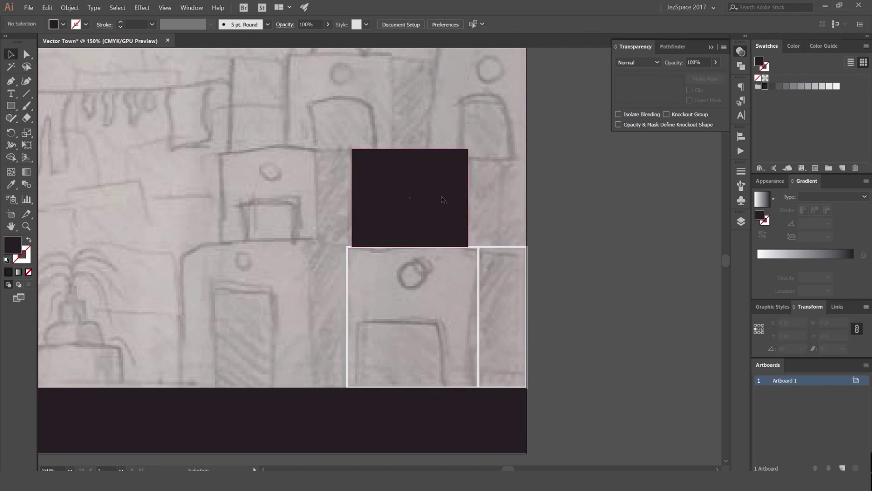
# - Copy the unfilled light-gray 4 pt outline style from the bottom-row side wall onto the second-row house rectangle with the Eyedropper
pyautogui.click(443, 198)
pyautogui.press('i')
pyautogui.click(482, 247)
pyautogui.press('v')
pyautogui.click(491, 214)
pyautogui.click(468, 188)
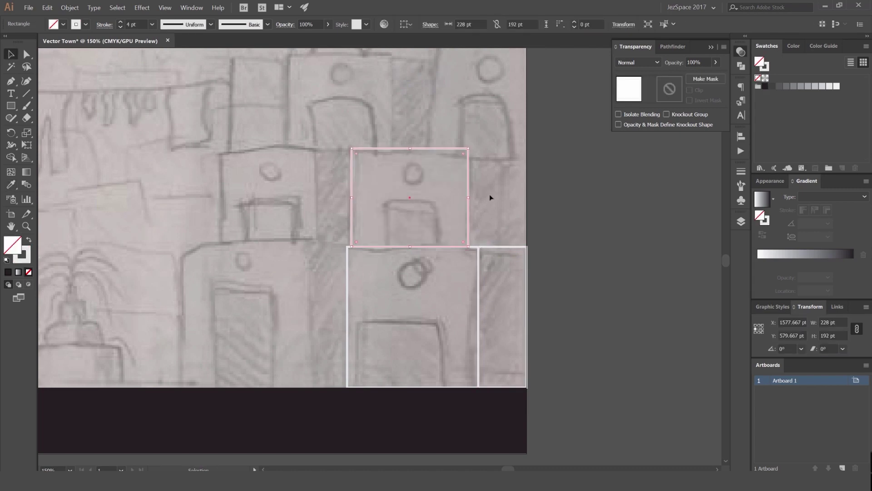
pyautogui.scroll(2, 490, 195)
pyautogui.press('i')
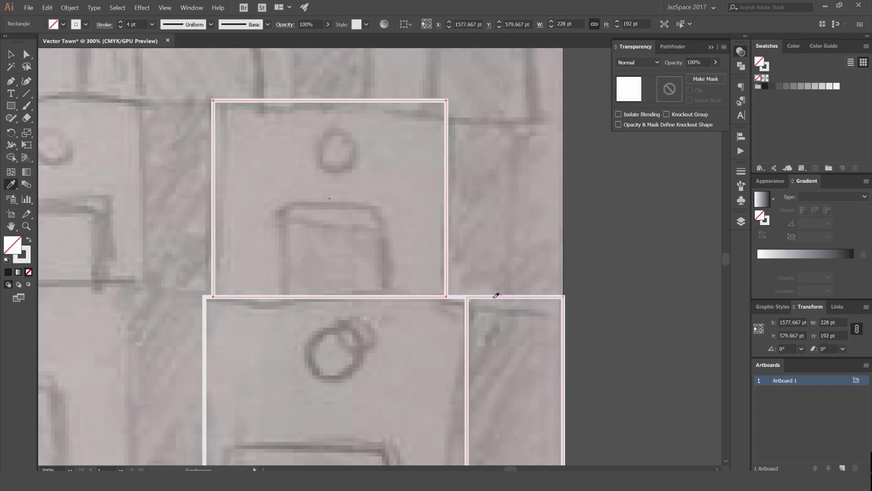
pyautogui.press('v')
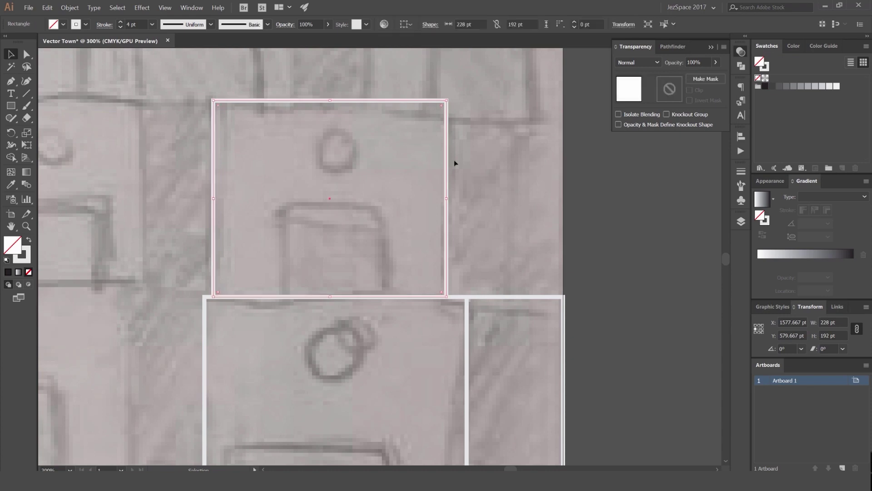
# - Duplicate the second-row house outline beside it as a side wall and trim the copy to the artboard's edge
pyautogui.click(525, 195)
pyautogui.scroll(-1, 495, 176)
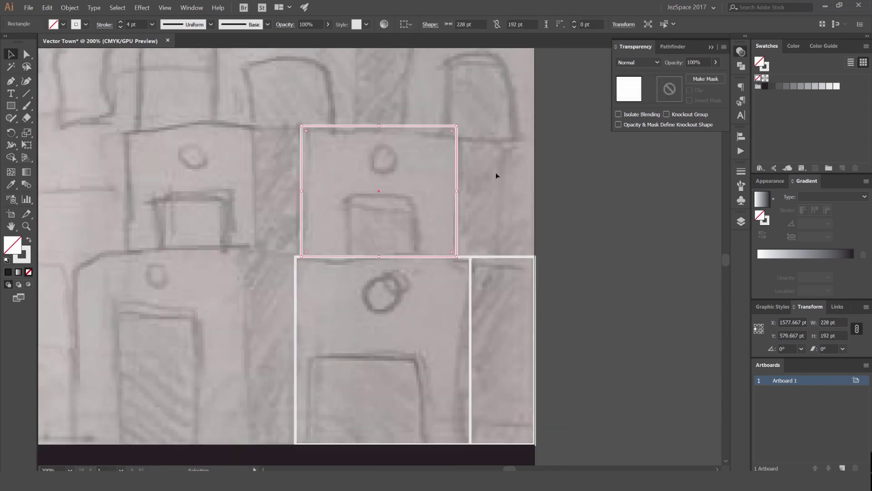
pyautogui.moveTo(457, 166); pyautogui.dragTo(535, 191)
pyautogui.click(581, 177)
pyautogui.moveTo(581, 176); pyautogui.dragTo(635, 277)
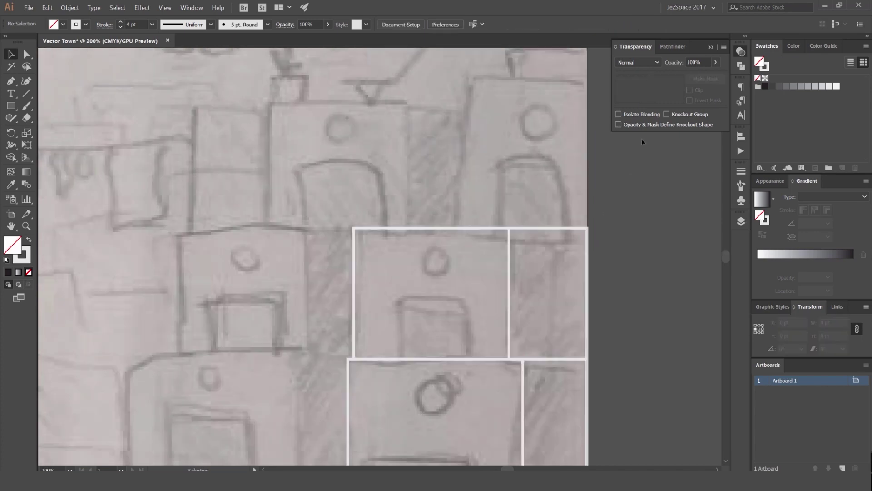
# - Collapse the Transparency panel, then copy the second-row house outline onto the third-row house at the artboard's edge and trim it to that edge
pyautogui.click(745, 51)
pyautogui.scroll(-1, 606, 134)
pyautogui.moveTo(563, 149); pyautogui.dragTo(454, 222)
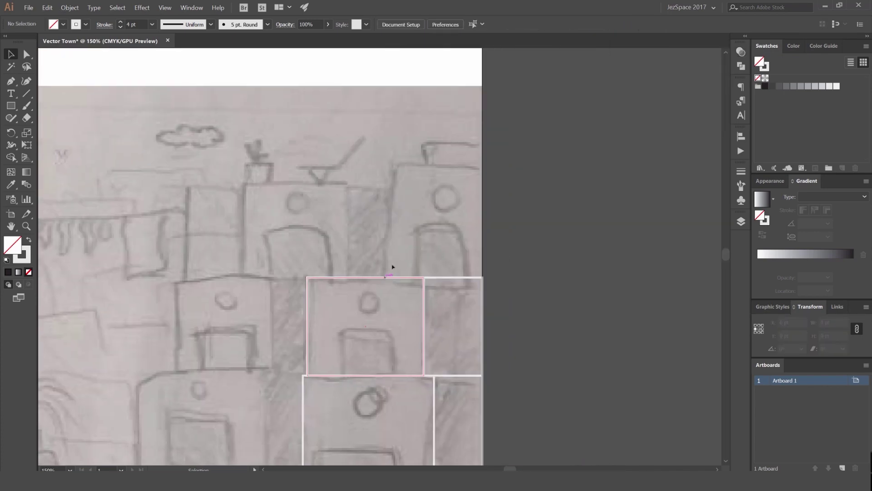
pyautogui.moveTo(390, 276); pyautogui.dragTo(461, 191)
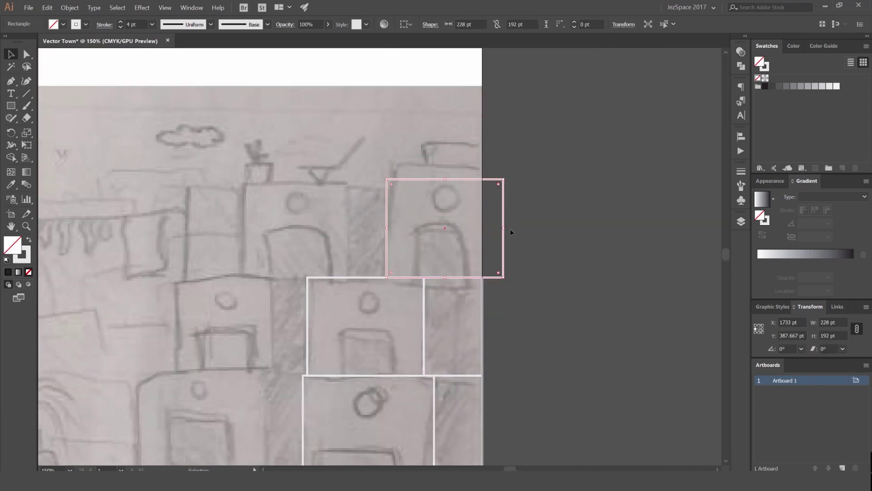
pyautogui.moveTo(503, 229); pyautogui.dragTo(482, 233)
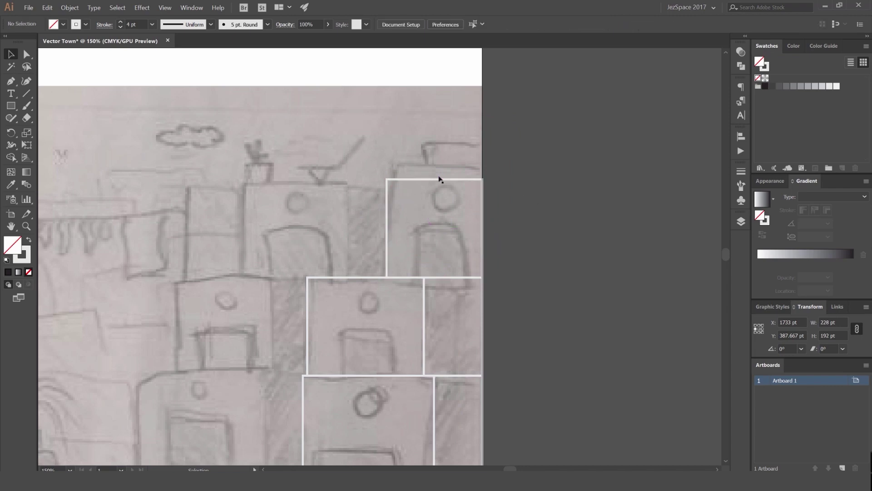
# - Raise the third-row edge house's outline to the sketched roofline and add a small outlined rectangle for the structure on its roof
pyautogui.scroll(1, 440, 179)
pyautogui.scroll(1, 440, 187)
pyautogui.moveTo(432, 187)
pyautogui.mouseDown()
pyautogui.moveTo(432, 170)
pyautogui.moveTo(496, 169)
pyautogui.mouseUp()
pyautogui.click(549, 154)
pyautogui.press('m')
pyautogui.press('v')
pyautogui.click(525, 164)
# - Draw a 187 x 187 pt outlined square over the third-row house with the potted plant on its roof
pyautogui.moveTo(478, 218)
pyautogui.mouseDown()
pyautogui.moveTo(503, 165)
pyautogui.moveTo(404, 165)
pyautogui.mouseUp()
pyautogui.scroll(-1, 444, 197)
pyautogui.scroll(-2, 532, 164)
pyautogui.scroll(3, 467, 154)
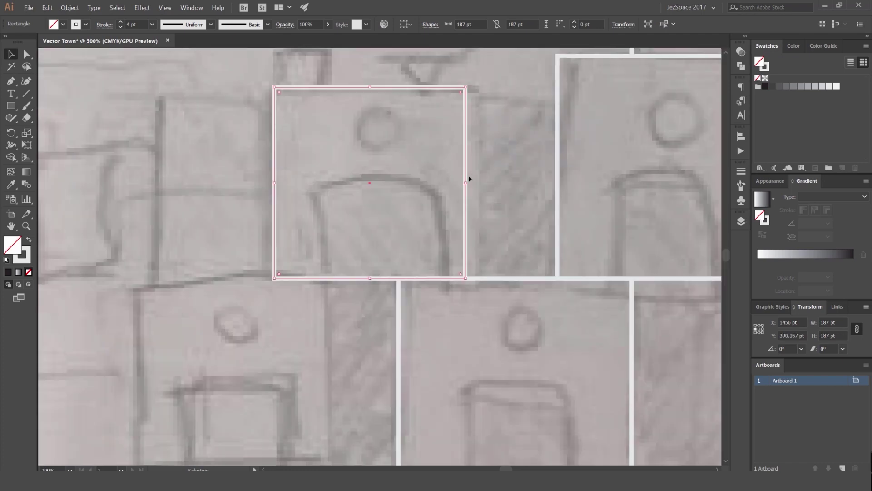
# - Add a side wall outline filling the shaded gap between the 187 pt square house and the third-row edge house
pyautogui.moveTo(467, 184); pyautogui.dragTo(540, 180)
pyautogui.scroll(-1, 481, 175)
pyautogui.click(588, 178)
pyautogui.scroll(-3, 587, 178)
pyautogui.scroll(2, 566, 172)
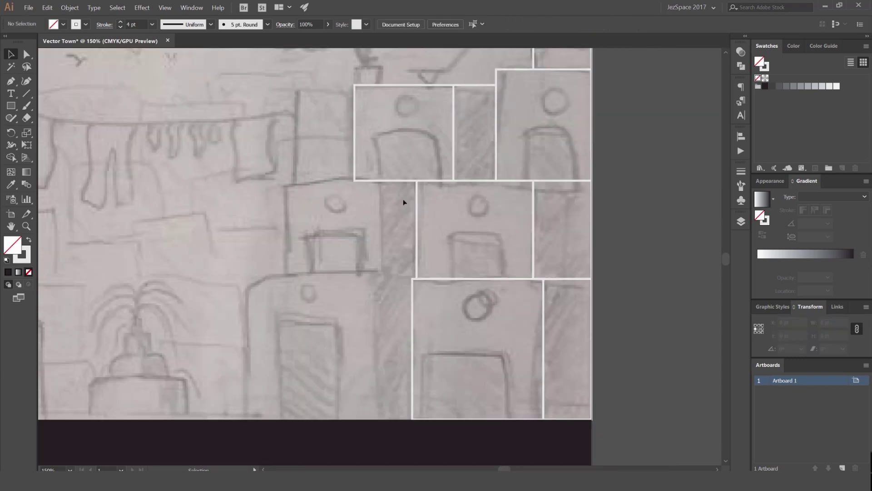
# - Copy the square house and its side wall onto the inner second-row house, narrowing the wall to meet the neighboring house
pyautogui.moveTo(380, 179); pyautogui.dragTo(312, 278)
pyautogui.click(424, 211)
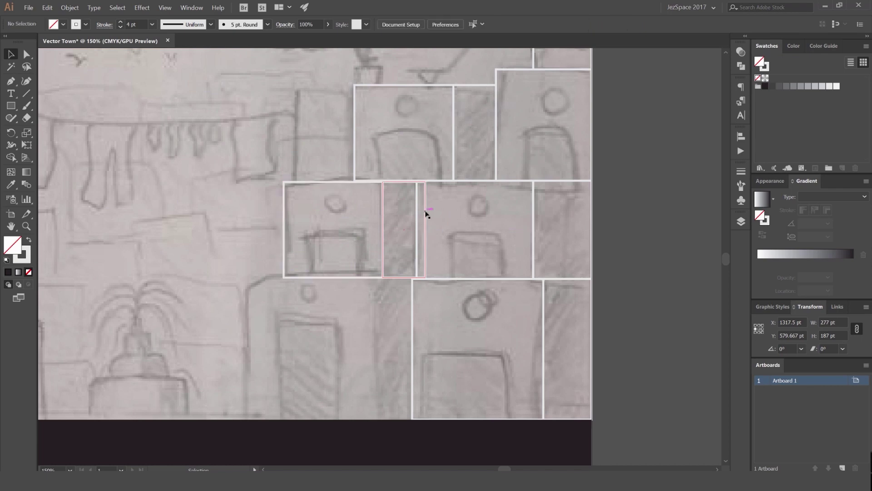
pyautogui.click(425, 238)
pyautogui.moveTo(425, 230); pyautogui.dragTo(417, 230)
pyautogui.click(472, 219)
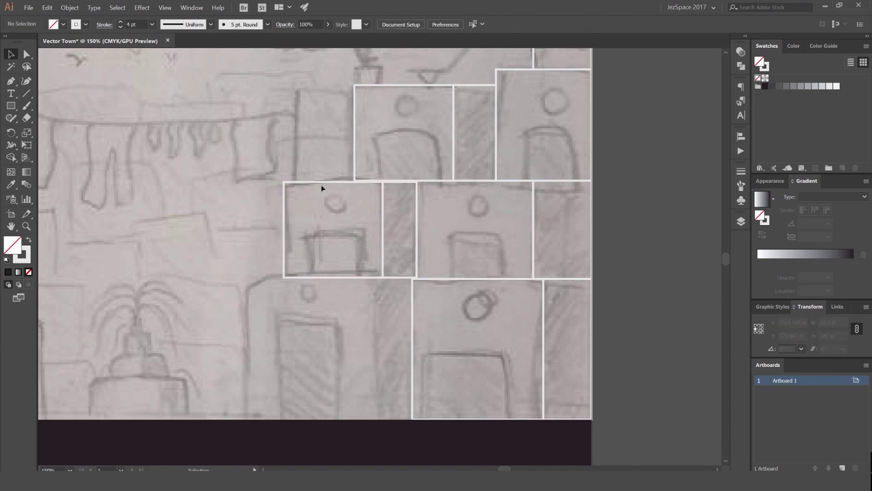
pyautogui.scroll(-1, 266, 167)
pyautogui.moveTo(232, 177); pyautogui.dragTo(339, 173)
pyautogui.scroll(2, 439, 227)
pyautogui.click(473, 236)
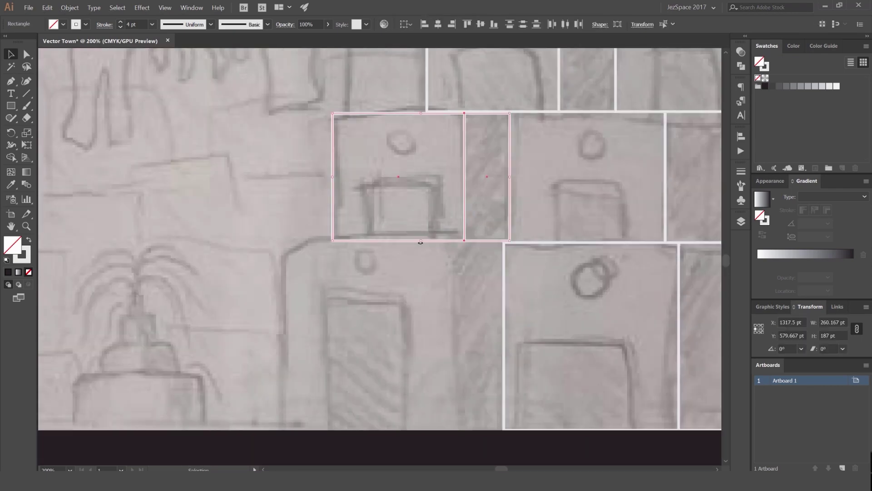
pyautogui.moveTo(422, 239); pyautogui.dragTo(377, 428)
pyautogui.hotkey('ctrl', 'z')
pyautogui.click(460, 366)
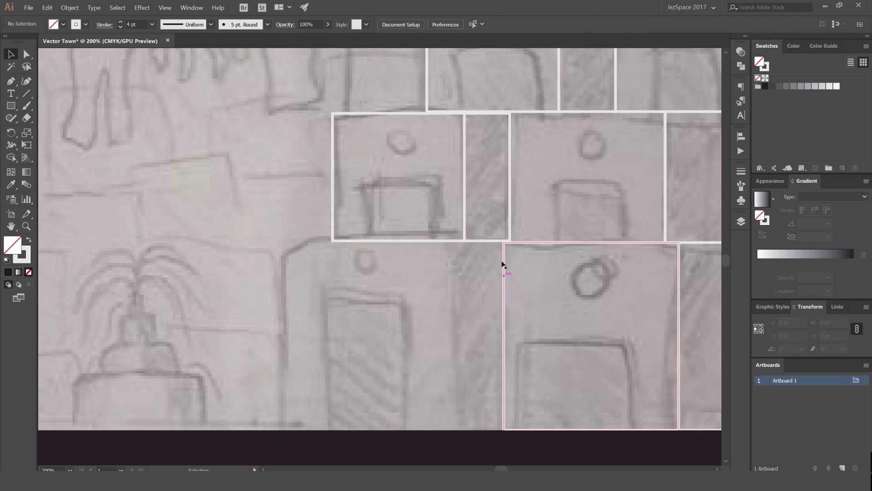
# - Outline the bottom-row house beside the fountain and its shaded side wall, reaching from the second row down to the ground
pyautogui.press('m')
pyautogui.moveTo(504, 241)
pyautogui.mouseDown()
pyautogui.moveTo(321, 386)
pyautogui.moveTo(296, 427)
pyautogui.moveTo(282, 431)
pyautogui.mouseUp()
pyautogui.press('v')
pyautogui.click(493, 341)
pyautogui.click(503, 337)
pyautogui.moveTo(503, 335); pyautogui.dragTo(455, 335)
pyautogui.click(468, 252)
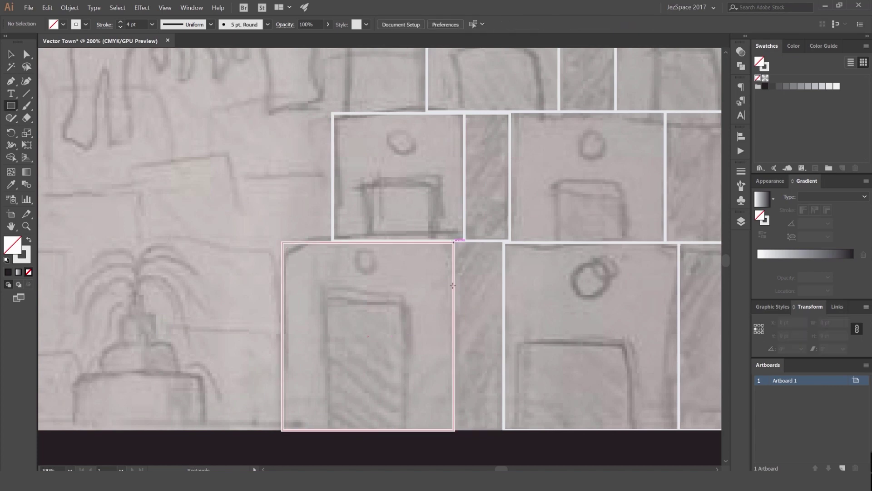
# - Select all the house and side wall outlines and increase their stroke weight to 7 pt
pyautogui.scroll(-2, 564, 378)
pyautogui.moveTo(540, 351); pyautogui.dragTo(333, 167)
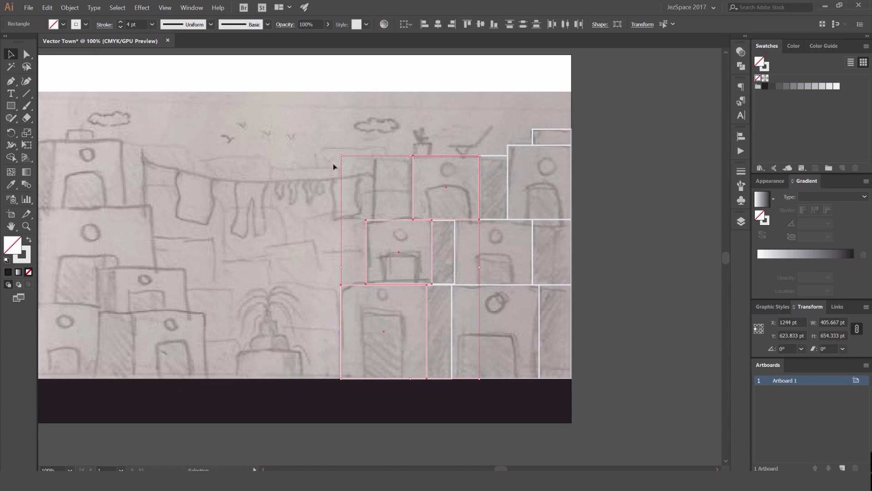
pyautogui.hotkey('shift', 'm')
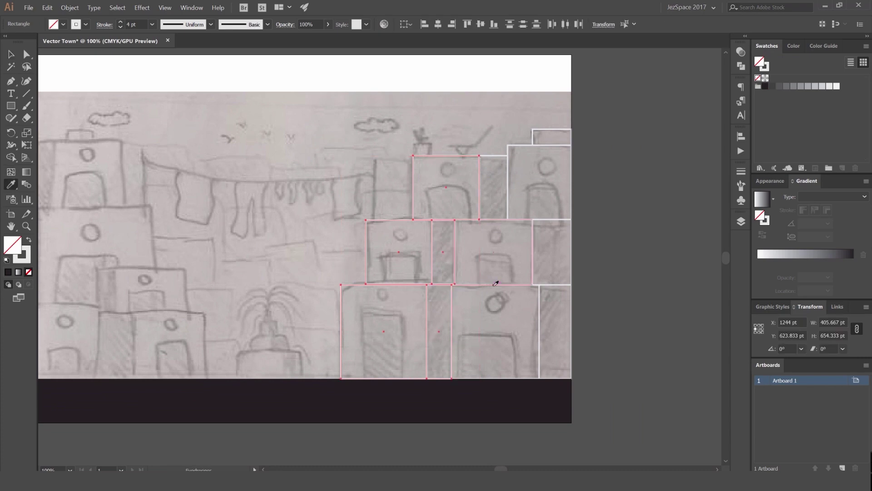
pyautogui.press('v')
pyautogui.hotkey('ctrl', 'a')
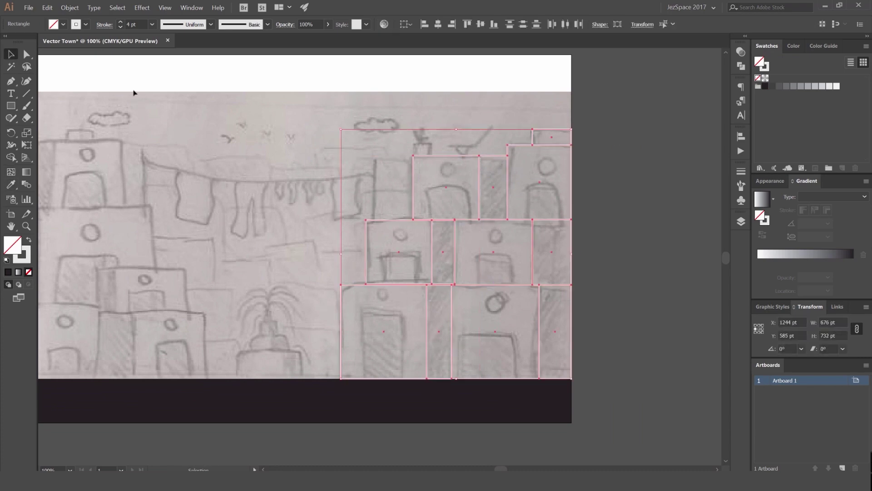
pyautogui.click(121, 23)
pyautogui.click(121, 23)
pyautogui.click(121, 23)
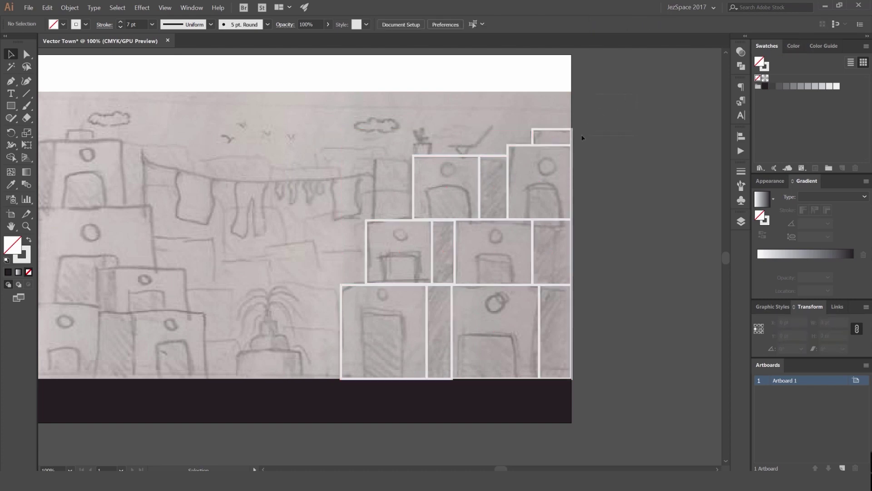
# - Recolor the strokes of all selected house outlines orange (C=0 M=55 Y=96 K=0), leaving them without a fill
pyautogui.scroll(-2, 586, 136)
pyautogui.scroll(1, 617, 123)
pyautogui.scroll(2, 620, 136)
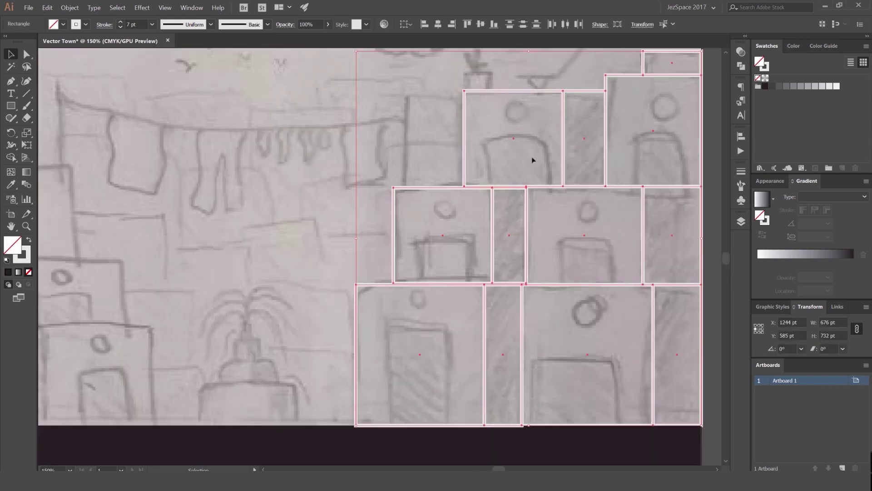
pyautogui.click(787, 48)
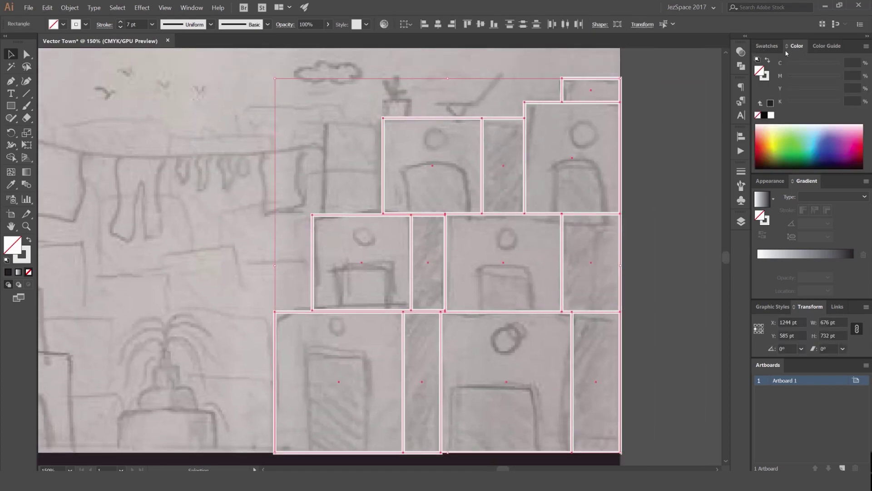
pyautogui.click(769, 137)
pyautogui.hotkey('ctrl', 'z')
pyautogui.press('x')
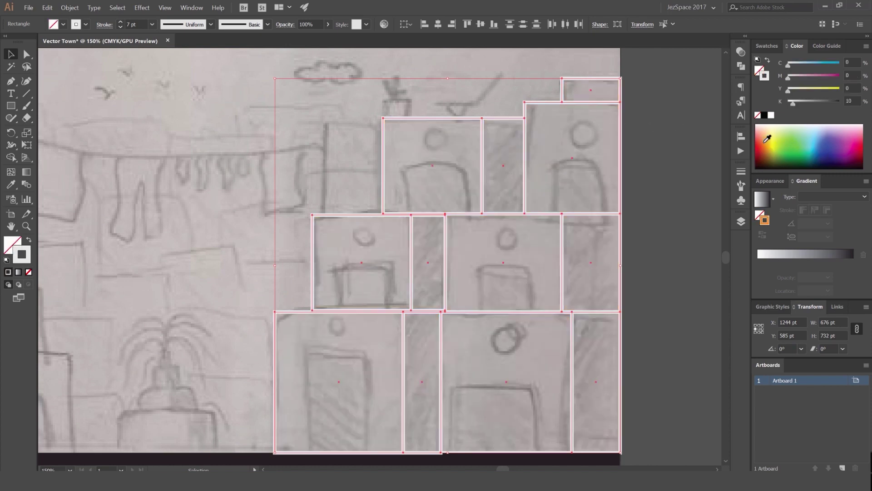
pyautogui.click(766, 140)
# - Save the orange stroke color as a new global process-color swatch in CMYK and deselect the outlines
pyautogui.click(767, 45)
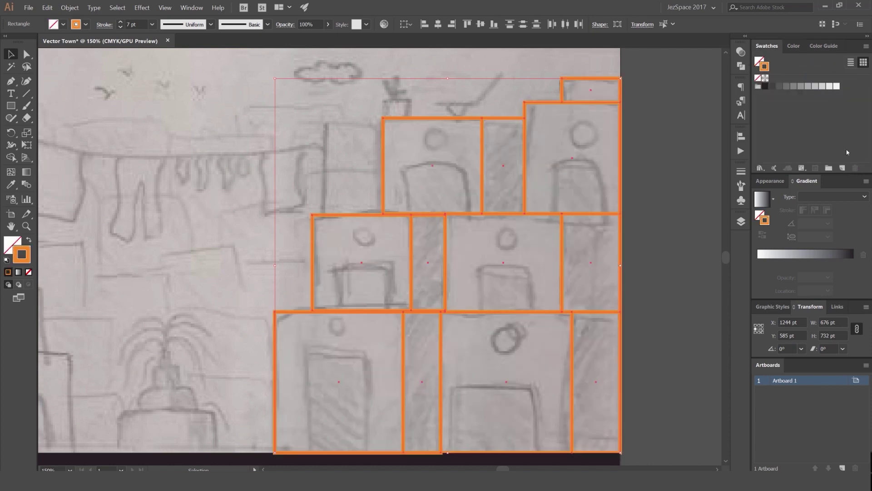
pyautogui.click(843, 167)
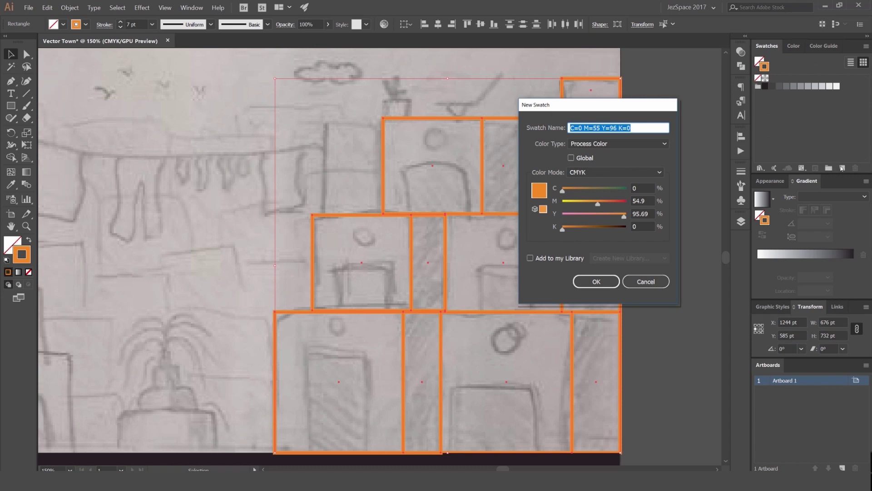
pyautogui.click(571, 158)
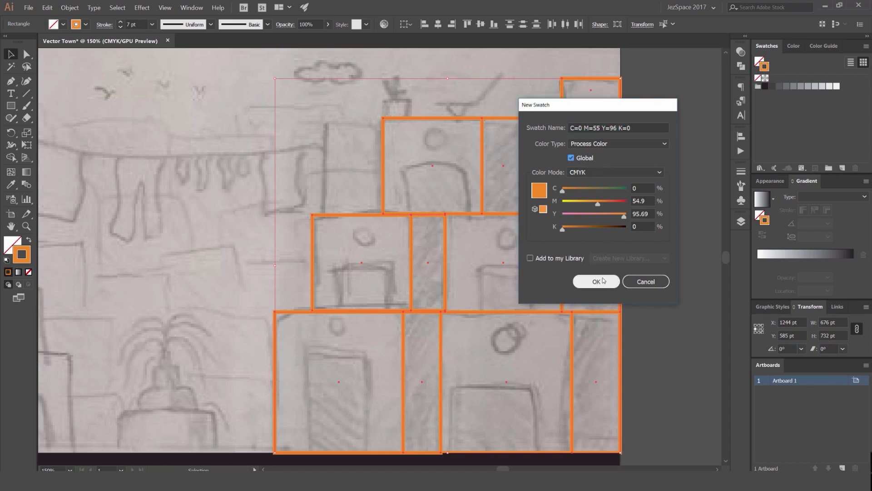
pyautogui.click(597, 281)
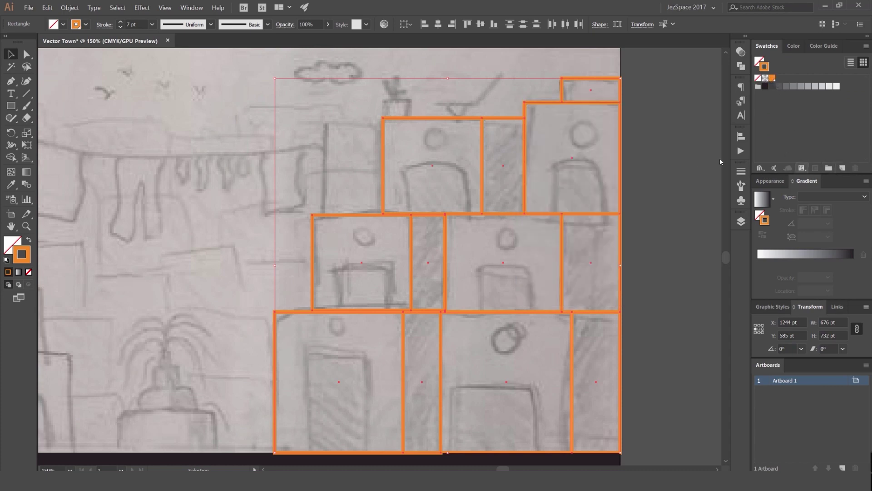
pyautogui.click(656, 113)
pyautogui.scroll(-3, 654, 111)
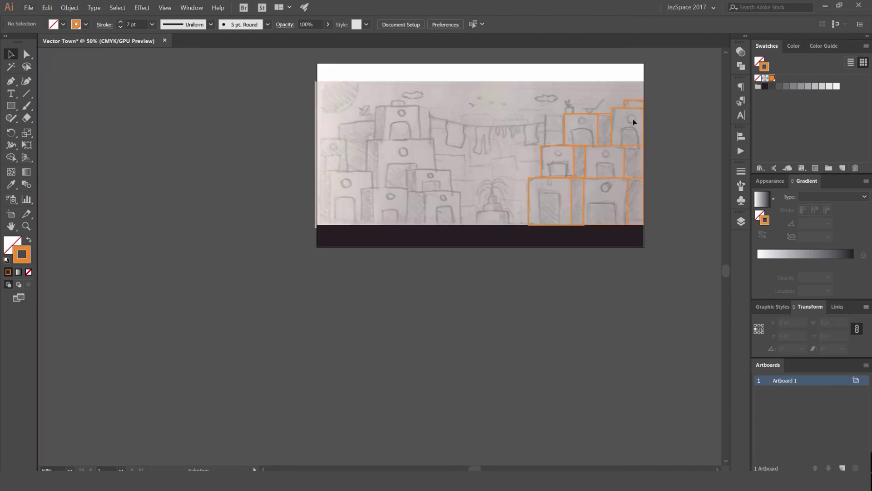
# - Draw a circular window about 43 pt in diameter above the sketched door of the bottom-row house beside the fountain
pyautogui.scroll(3, 632, 119)
pyautogui.moveTo(599, 116); pyautogui.dragTo(563, 67)
pyautogui.scroll(-1, 497, 111)
pyautogui.moveTo(497, 111); pyautogui.dragTo(527, 161)
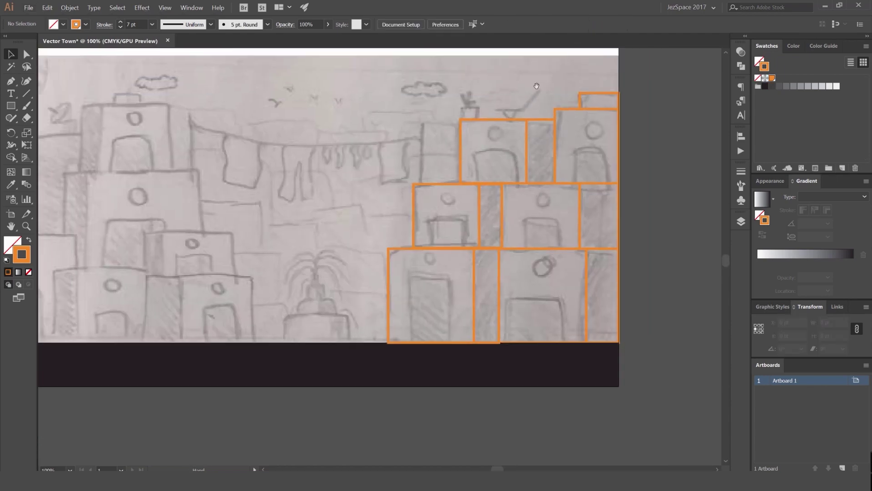
pyautogui.moveTo(538, 86); pyautogui.dragTo(477, 99)
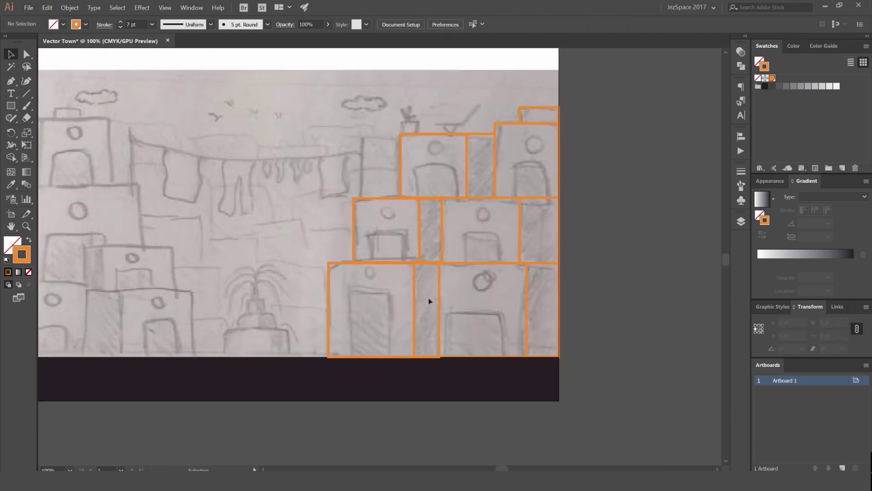
pyautogui.moveTo(427, 294); pyautogui.dragTo(398, 230)
pyautogui.scroll(-1, 435, 155)
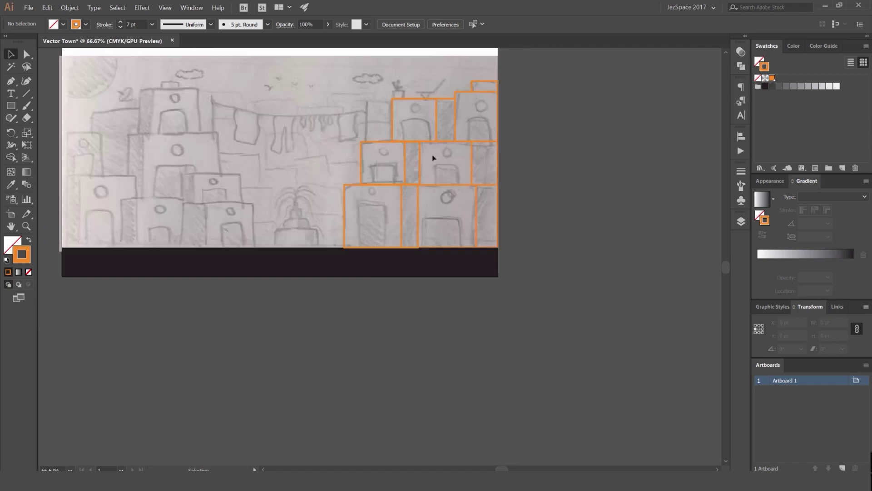
pyautogui.scroll(3, 406, 141)
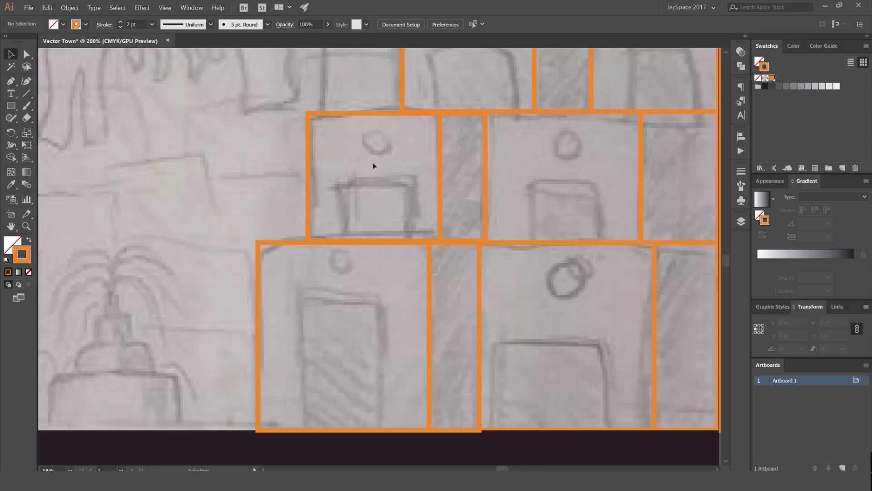
pyautogui.scroll(-1, 374, 156)
pyautogui.scroll(3, 357, 238)
pyautogui.moveTo(340, 246); pyautogui.dragTo(467, 219)
pyautogui.press('v')
pyautogui.click(494, 223)
pyautogui.click(521, 236)
pyautogui.scroll(-3, 522, 236)
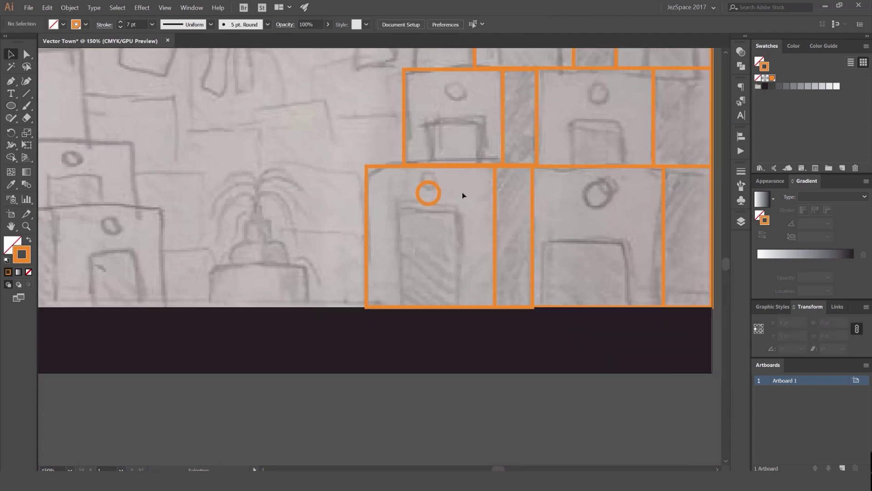
# - Copy the circular window to the other bottom-row house and to both second-row houses
pyautogui.scroll(1, 445, 191)
pyautogui.moveTo(358, 219); pyautogui.dragTo(591, 232)
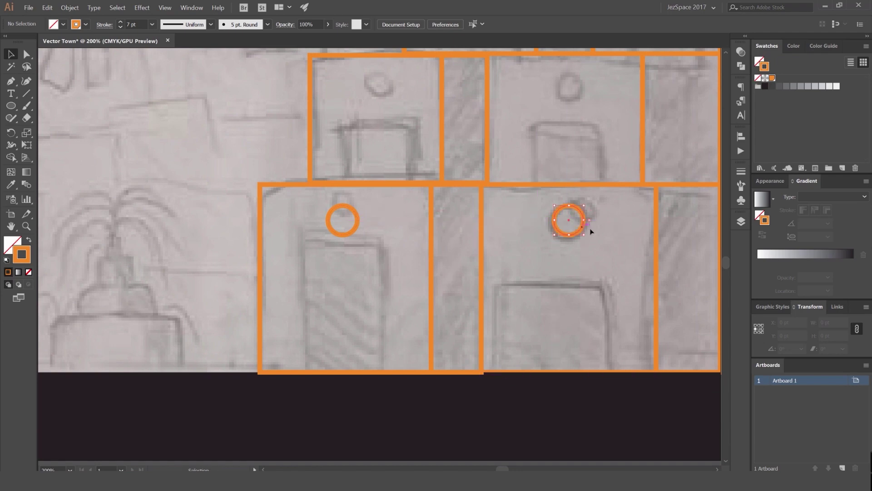
pyautogui.moveTo(593, 103); pyautogui.dragTo(396, 82)
pyautogui.click(462, 92)
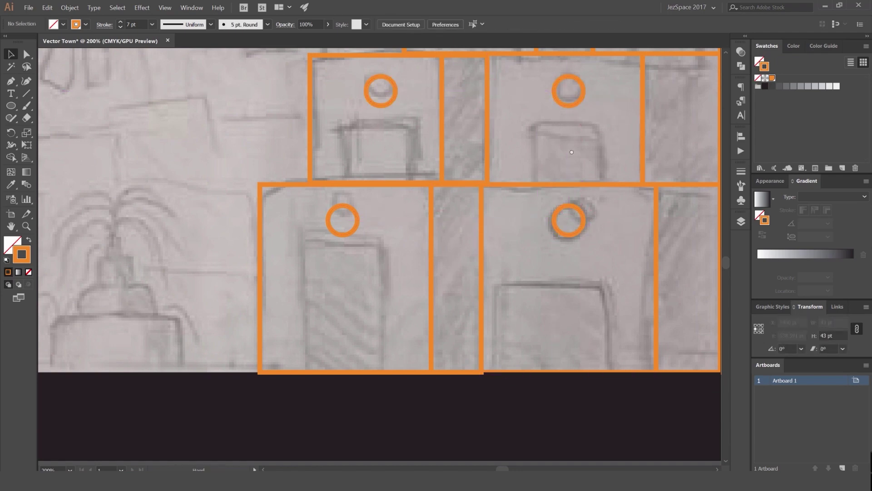
# - Place copies of the circular window on the two top-row houses, above their arched doorways
pyautogui.moveTo(599, 70)
pyautogui.mouseDown()
pyautogui.moveTo(467, 232)
pyautogui.moveTo(358, 119)
pyautogui.moveTo(363, 111)
pyautogui.moveTo(353, 114)
pyautogui.moveTo(408, 123)
pyautogui.moveTo(369, 123)
pyautogui.moveTo(361, 82)
pyautogui.moveTo(464, 145)
pyautogui.moveTo(468, 135)
pyautogui.moveTo(381, 131)
pyautogui.moveTo(504, 145)
pyautogui.moveTo(337, 132)
pyautogui.moveTo(542, 125)
pyautogui.moveTo(543, 110)
pyautogui.mouseUp()
pyautogui.click(373, 117)
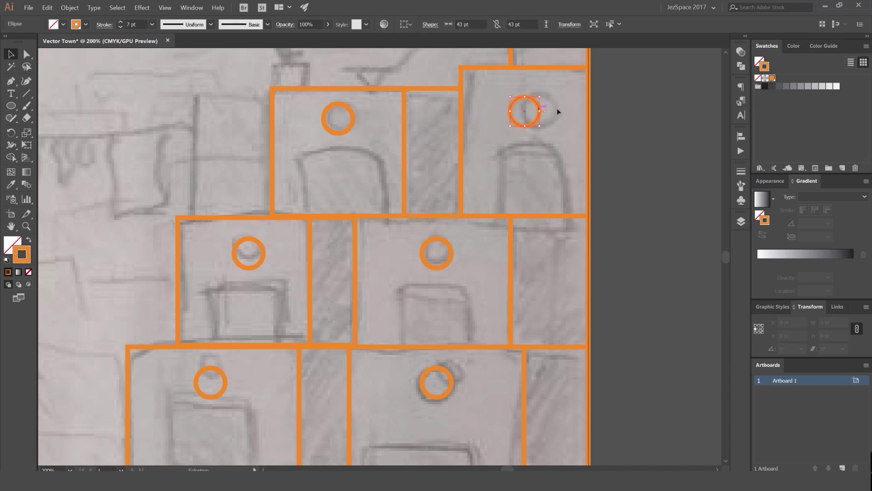
pyautogui.click(599, 128)
pyautogui.scroll(-3, 598, 127)
pyautogui.scroll(2, 577, 114)
pyautogui.scroll(2, 431, 146)
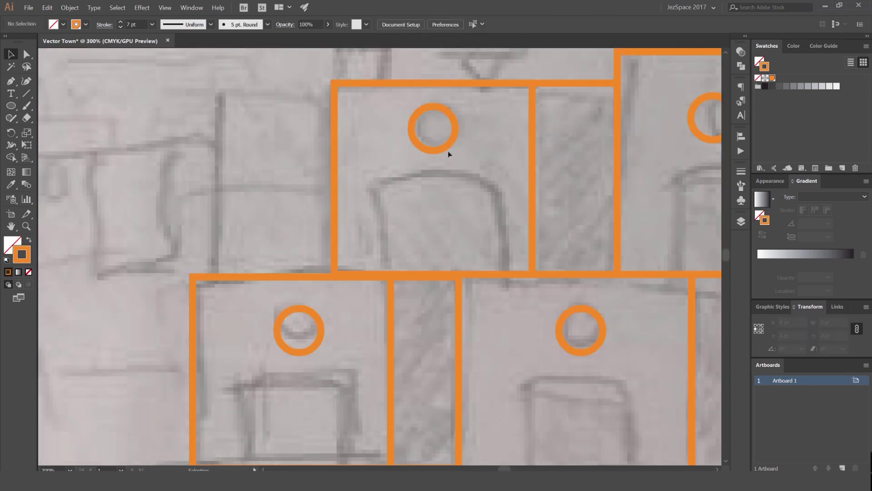
# - Nudge the circular windows of the second-row and bottom-row houses slightly downward and deselect them
pyautogui.scroll(-3, 490, 144)
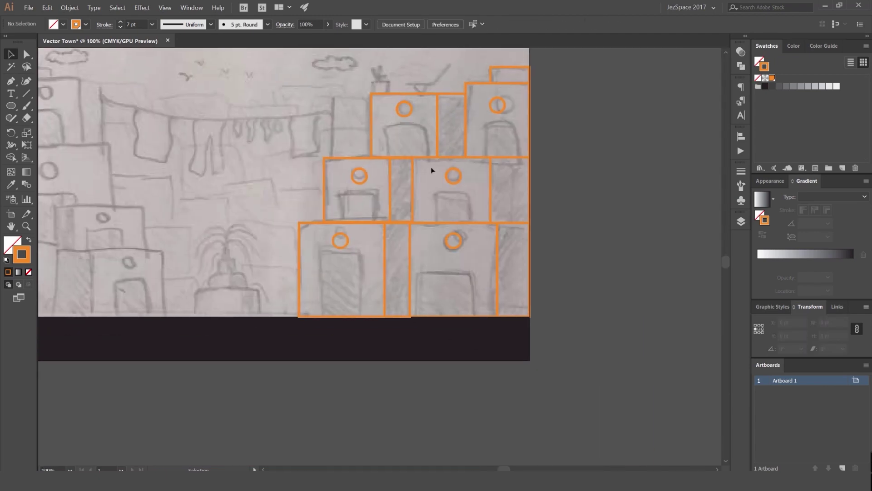
pyautogui.click(451, 179)
pyautogui.keyDown('shift'); pyautogui.click(366, 181); pyautogui.keyUp('shift')
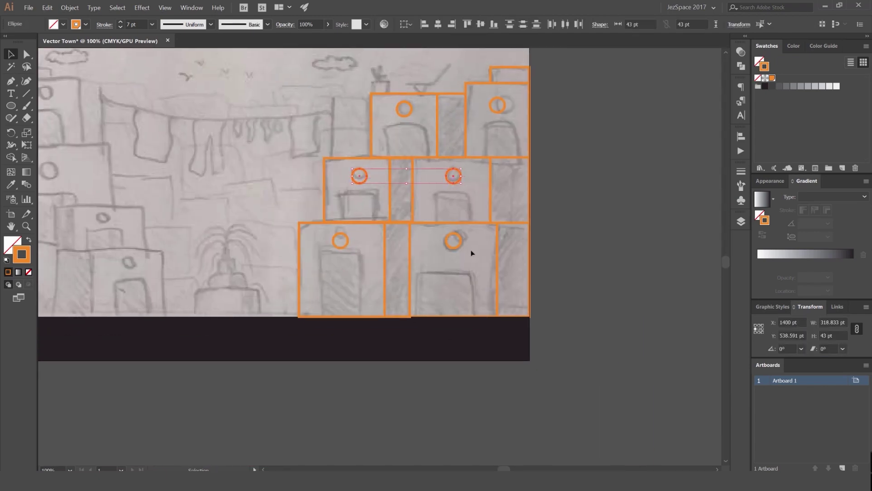
pyautogui.click(460, 241)
pyautogui.keyDown('shift'); pyautogui.click(348, 240); pyautogui.keyUp('shift')
pyautogui.press('Down')
pyautogui.press('Down')
pyautogui.press('Down')
pyautogui.press('Down')
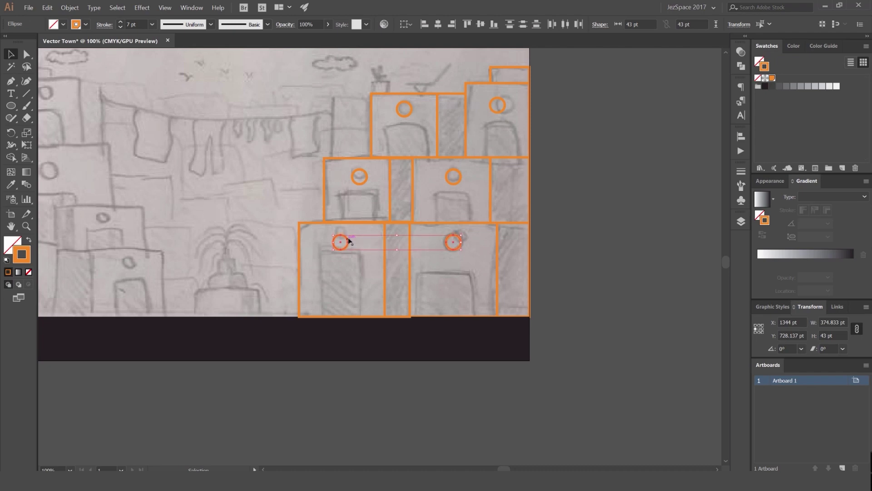
pyautogui.click(624, 207)
# - Draw a door rectangle about 131.5 x 140.7 pt under the circular window of the bottom-row house beside the fountain
pyautogui.scroll(-2, 625, 207)
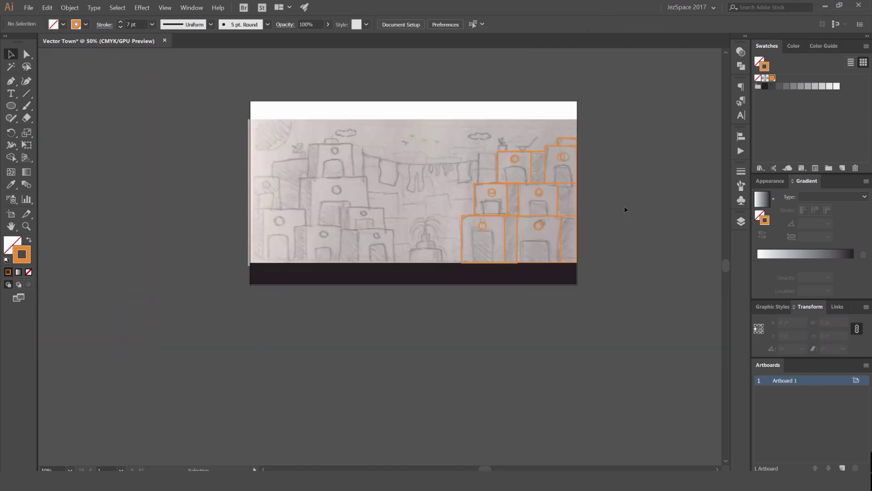
pyautogui.scroll(2, 396, 226)
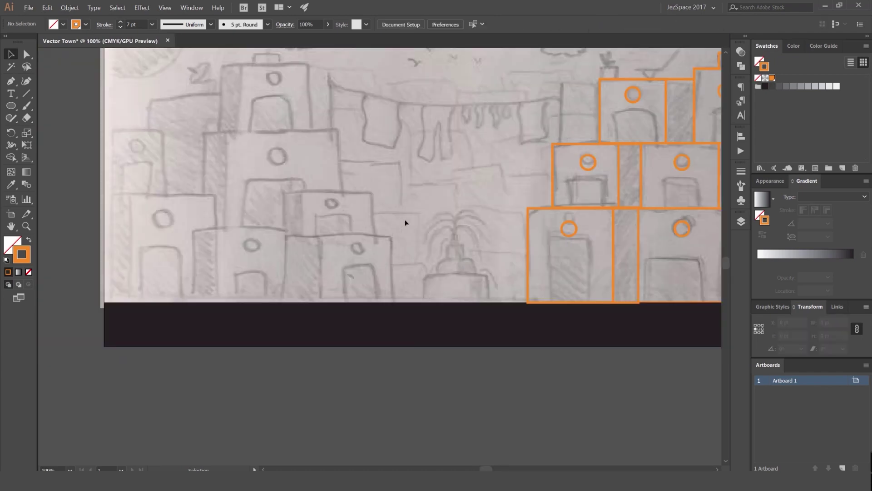
pyautogui.scroll(-3, 526, 247)
pyautogui.hscroll(5, 405, 130)
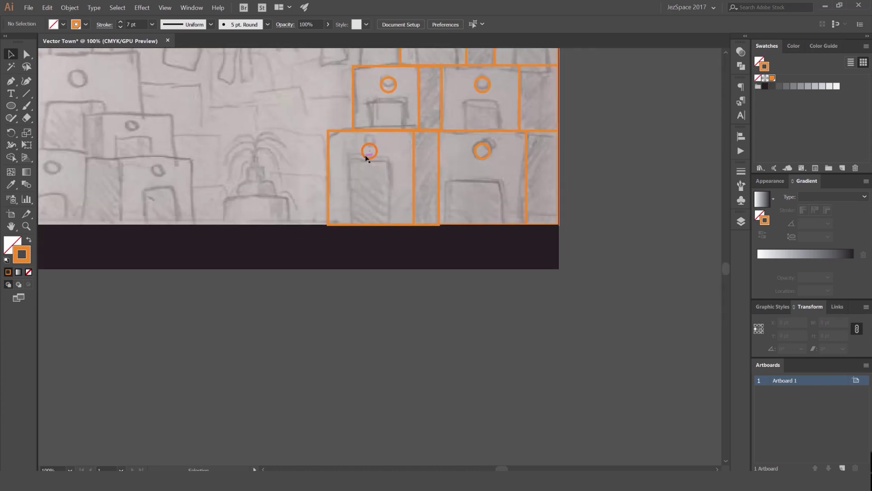
pyautogui.scroll(1, 367, 158)
pyautogui.press('m')
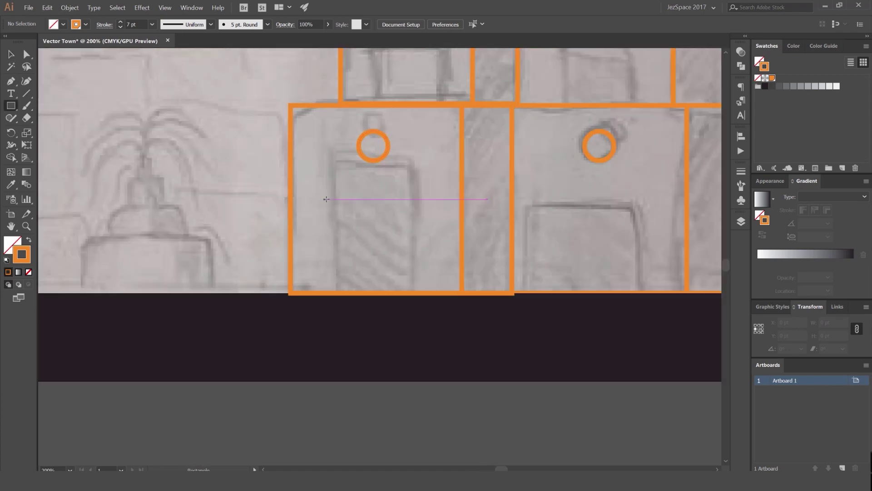
pyautogui.moveTo(327, 199)
pyautogui.mouseDown()
pyautogui.moveTo(443, 296)
pyautogui.moveTo(421, 295)
pyautogui.mouseUp()
pyautogui.press('v')
pyautogui.click(380, 215)
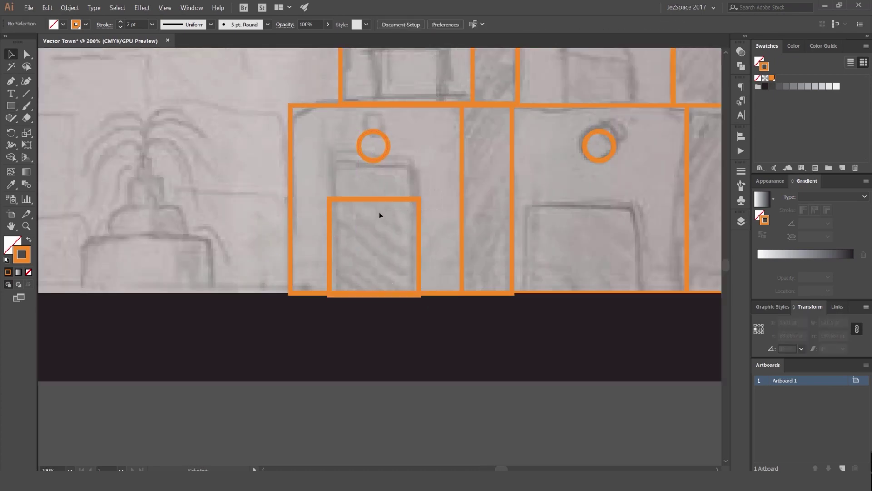
pyautogui.click(419, 219)
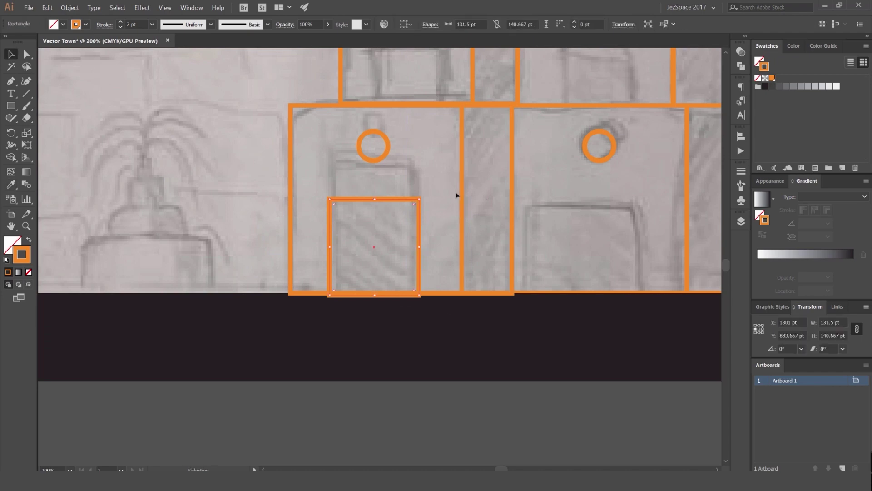
pyautogui.press('i')
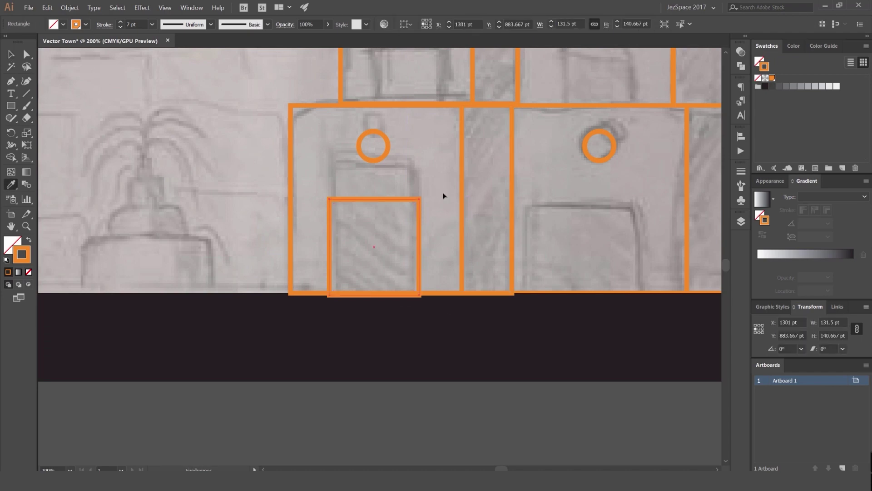
pyautogui.press('v')
pyautogui.click(443, 196)
# - Try to round the door's two top corners into an arch with a 65.75 pt radius
pyautogui.scroll(1, 397, 200)
pyautogui.press('a')
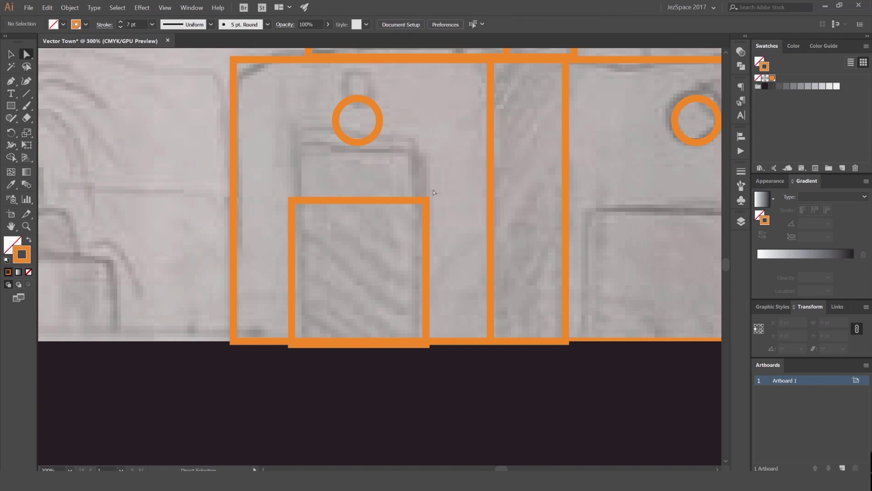
pyautogui.scroll(1, 285, 217)
pyautogui.click(286, 205)
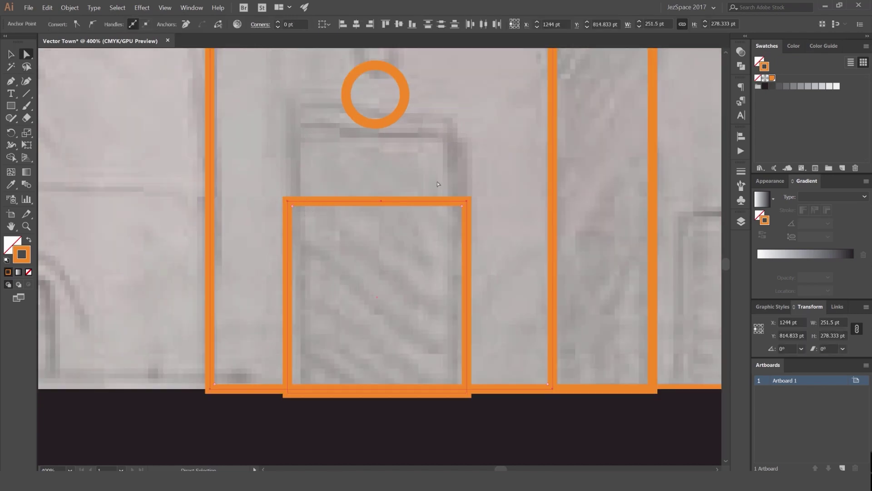
pyautogui.moveTo(293, 209); pyautogui.dragTo(396, 425)
pyautogui.click(494, 188)
pyautogui.moveTo(493, 188); pyautogui.dragTo(467, 203)
pyautogui.hotkey('ctrl', 'shift', 'a')
pyautogui.click(467, 203)
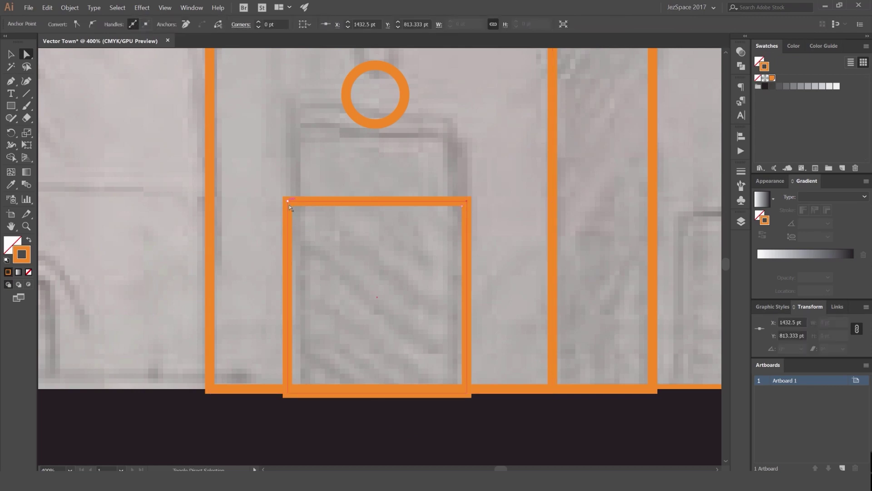
pyautogui.scroll(-1, 466, 205)
pyautogui.moveTo(461, 212); pyautogui.dragTo(400, 314)
pyautogui.scroll(-2, 474, 301)
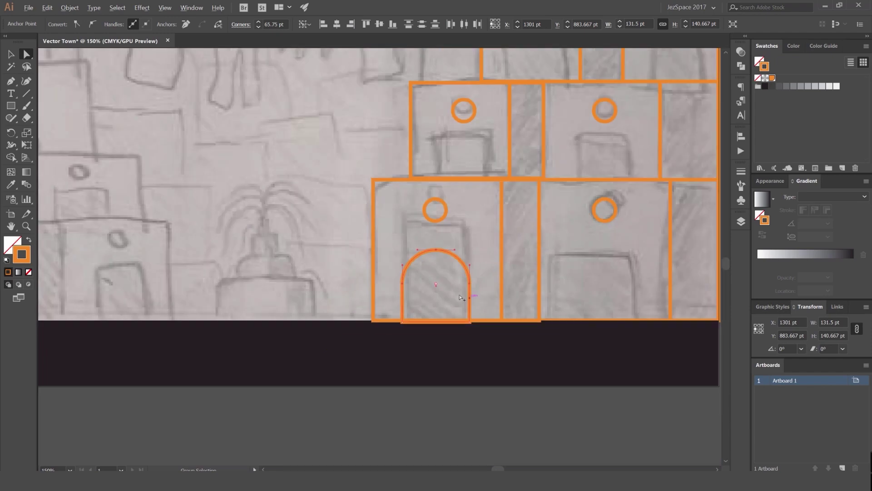
pyautogui.scroll(2, 474, 300)
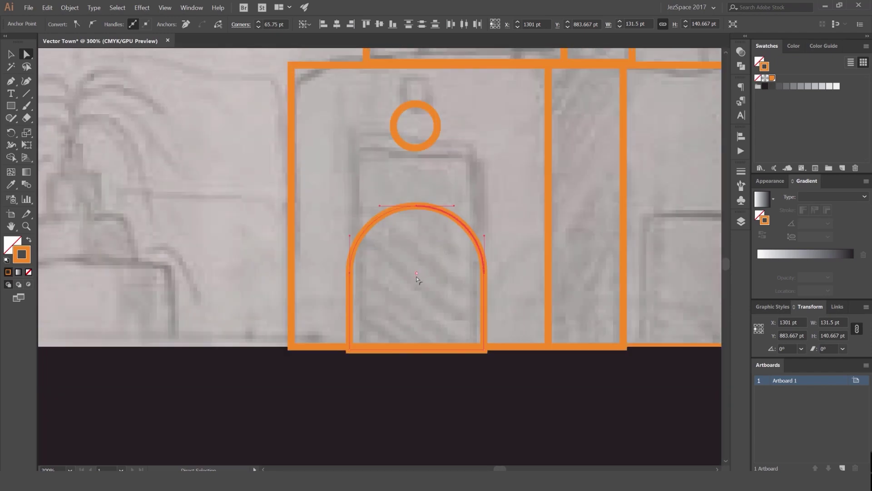
pyautogui.scroll(1, 417, 274)
pyautogui.moveTo(417, 274); pyautogui.dragTo(441, 223)
pyautogui.hotkey('ctrl', '1')
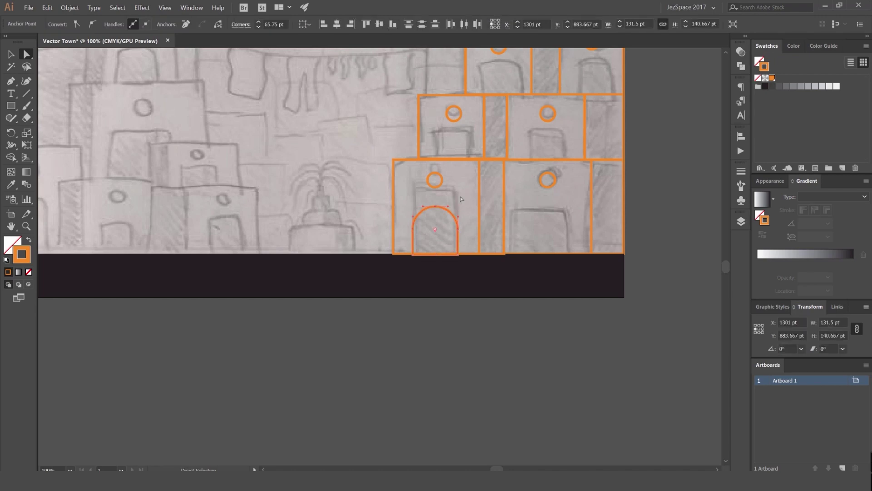
pyautogui.hotkey('ctrl', 'z')
pyautogui.click(460, 200)
# - Move the door up about 3 pt so its bottom edge lines up with the base of the house outline
pyautogui.scroll(3, 456, 205)
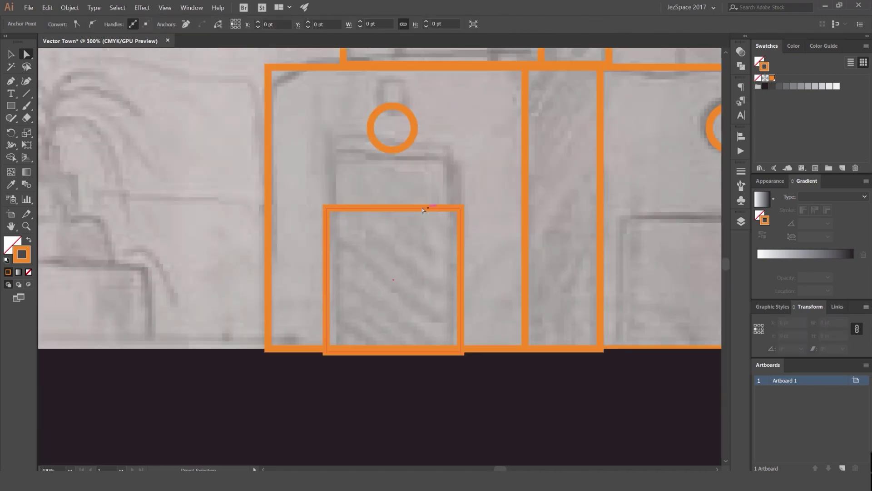
pyautogui.press('v')
pyautogui.click(405, 350)
pyautogui.scroll(2, 406, 358)
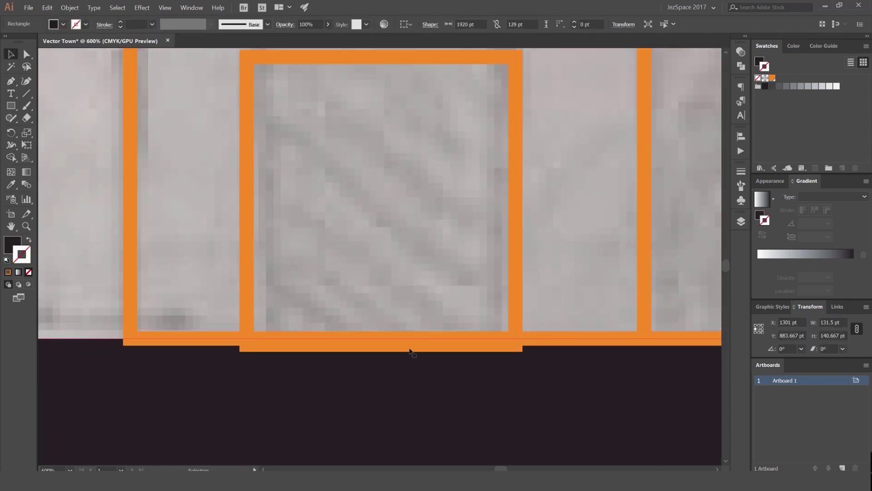
pyautogui.click(412, 353)
pyautogui.moveTo(518, 296); pyautogui.dragTo(517, 287)
pyautogui.scroll(-3, 545, 277)
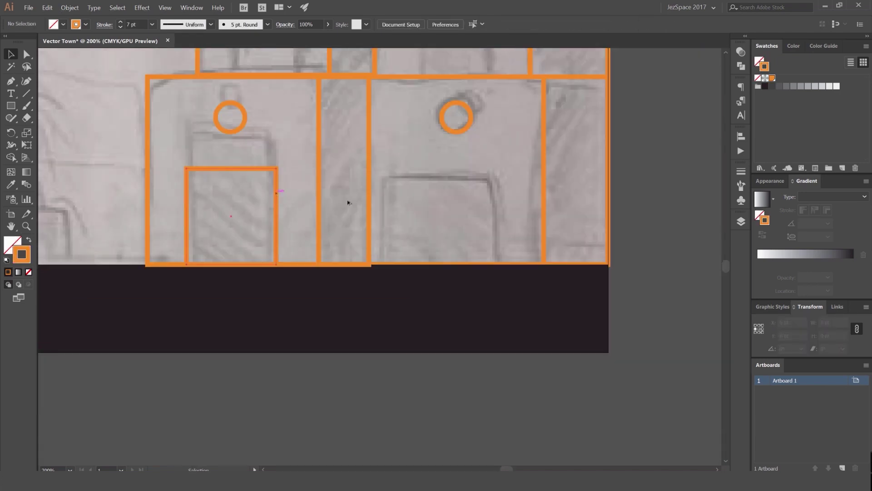
# - Copy the door to the other bottom-row house and center it beneath that house's circular window
pyautogui.moveTo(276, 192); pyautogui.dragTo(498, 207)
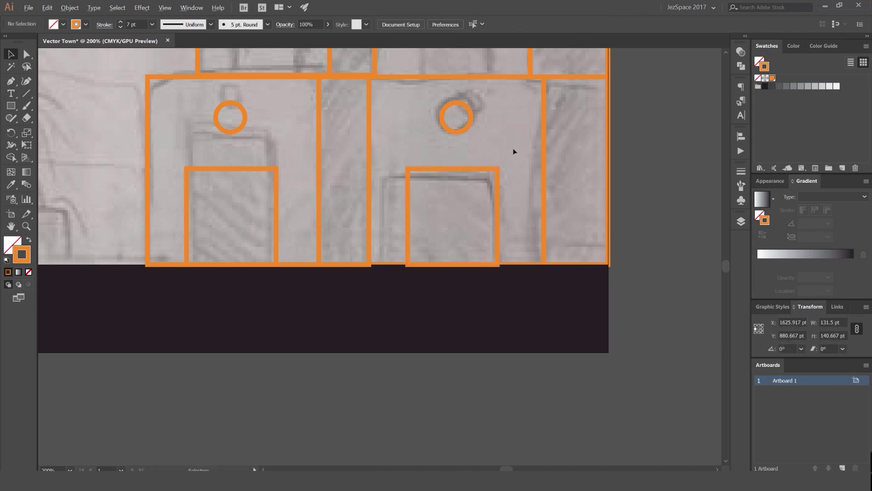
pyautogui.scroll(-2, 478, 181)
pyautogui.scroll(3, 453, 182)
pyautogui.moveTo(449, 178)
pyautogui.mouseDown()
pyautogui.moveTo(473, 176)
pyautogui.moveTo(458, 177)
pyautogui.mouseUp()
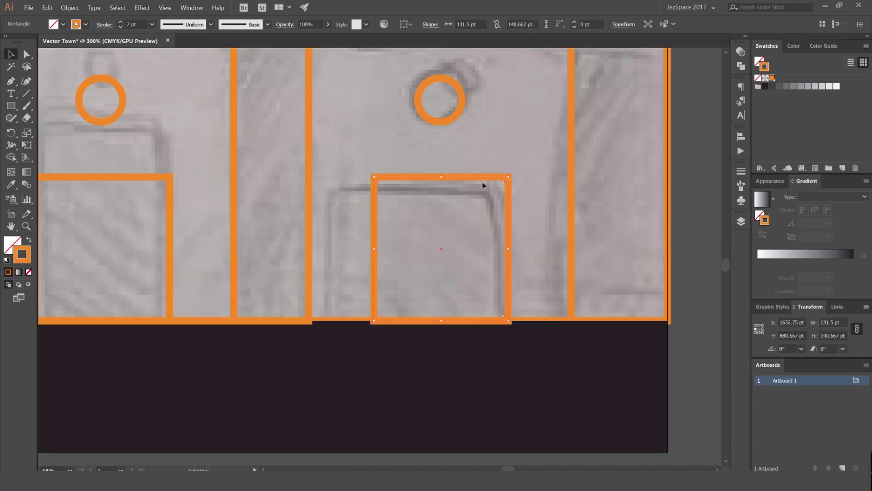
pyautogui.scroll(2, 464, 326)
pyautogui.scroll(-5, 547, 259)
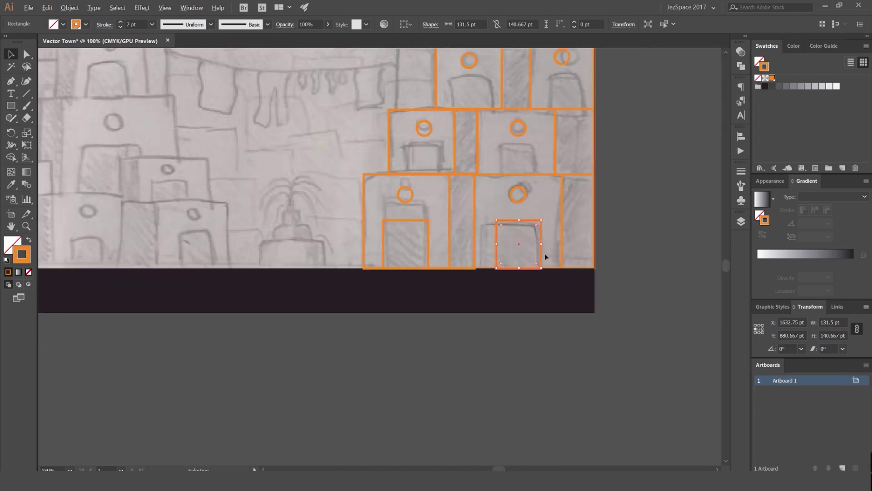
pyautogui.scroll(2, 544, 224)
pyautogui.click(546, 226)
pyautogui.scroll(2, 456, 318)
pyautogui.moveTo(415, 348); pyautogui.dragTo(413, 354)
pyautogui.press('i')
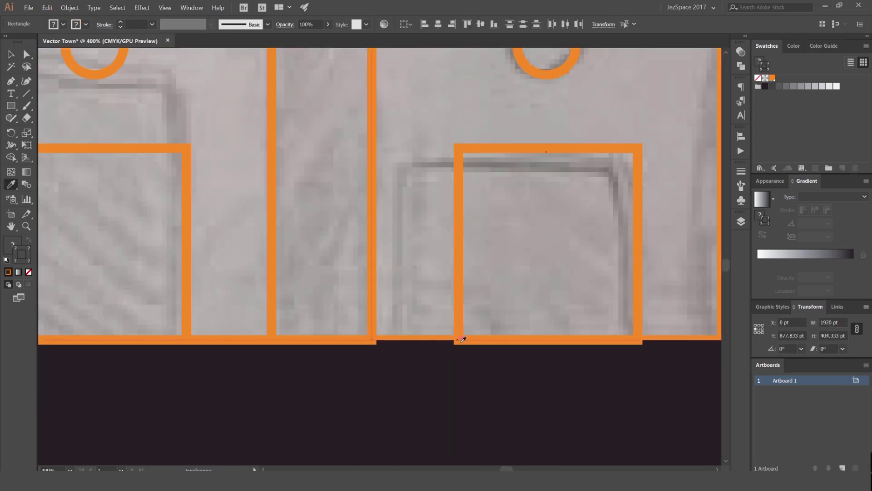
pyautogui.click(458, 319)
pyautogui.hotkey('ctrl', 'z')
pyautogui.scroll(-2, 509, 236)
pyautogui.press('v')
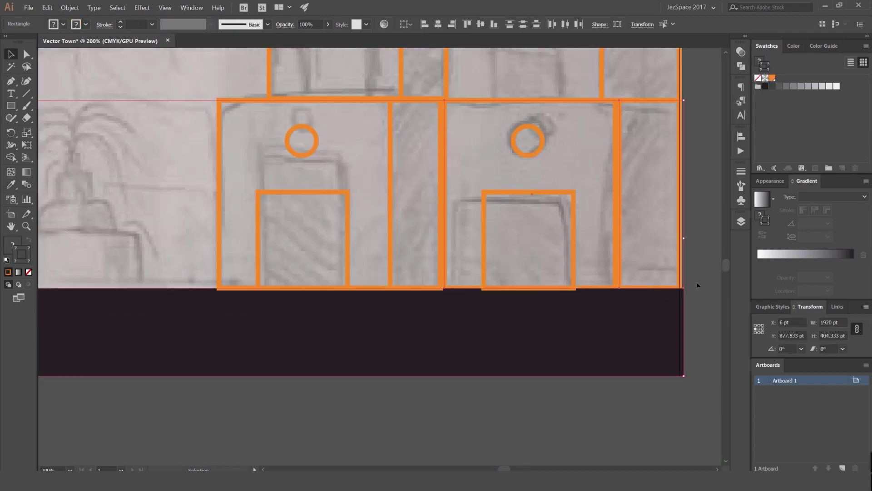
pyautogui.click(699, 284)
# - Send the dark ground rectangle behind the house outlines and deselect it
pyautogui.click(659, 318)
pyautogui.hotkey('ctrl', 'shift', '[')
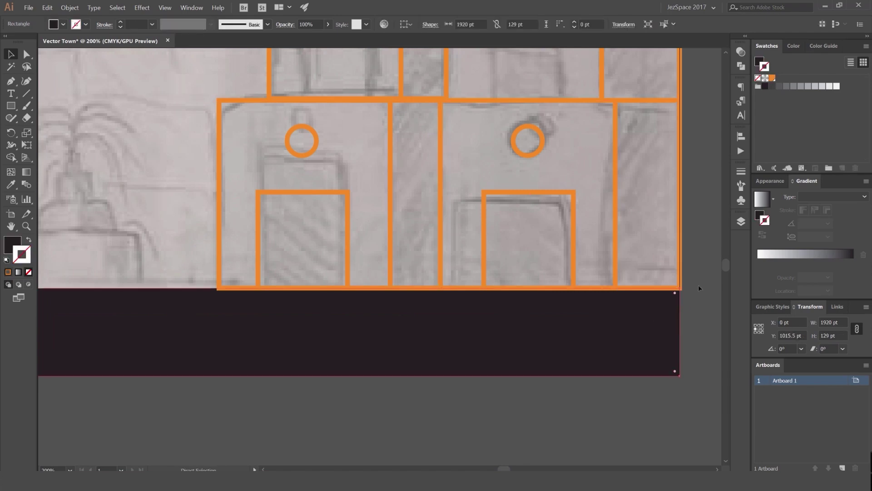
pyautogui.click(707, 315)
pyautogui.moveTo(655, 146); pyautogui.dragTo(528, 171)
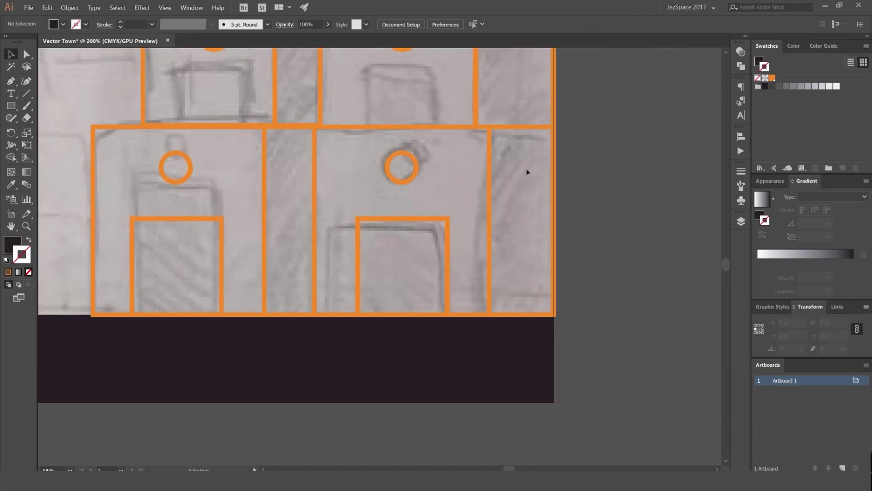
pyautogui.scroll(-1, 468, 166)
pyautogui.moveTo(440, 172); pyautogui.dragTo(450, 205)
pyautogui.click(166, 9)
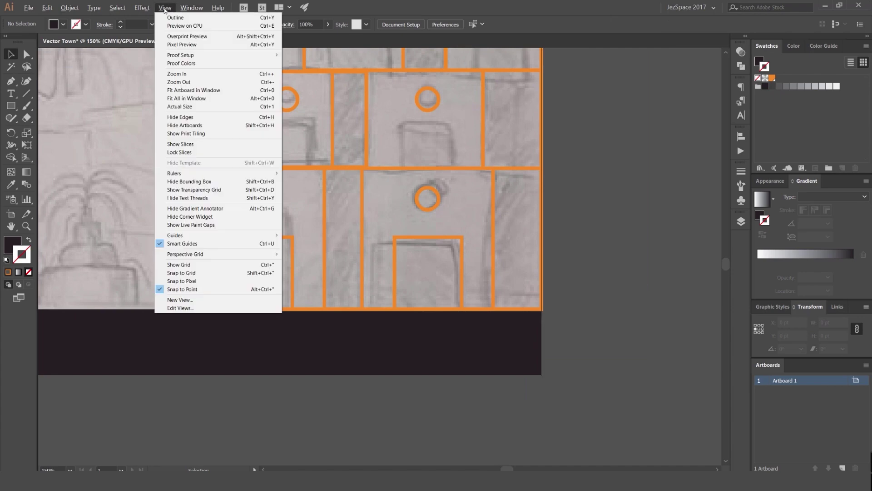
pyautogui.click(595, 200)
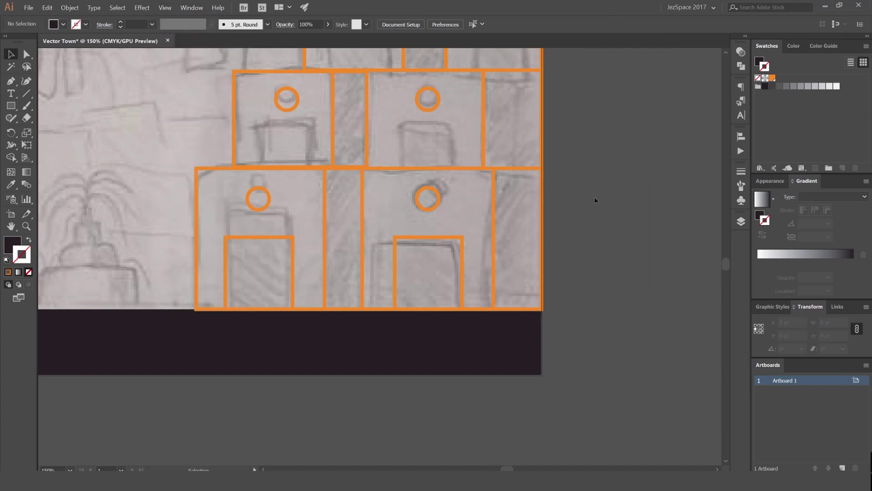
# - Add an orange-outlined rectangular door to each of the two middle-row houses, beneath their circular windows
pyautogui.moveTo(457, 223); pyautogui.dragTo(307, 210)
pyautogui.click(464, 204)
pyautogui.moveTo(465, 209); pyautogui.dragTo(449, 265)
pyautogui.click(472, 186)
# - Copy a door to both top-row houses, resizing the first to about 124 × 93.5 pt and narrowing the second to match the sketch
pyautogui.moveTo(310, 270); pyautogui.dragTo(368, 159)
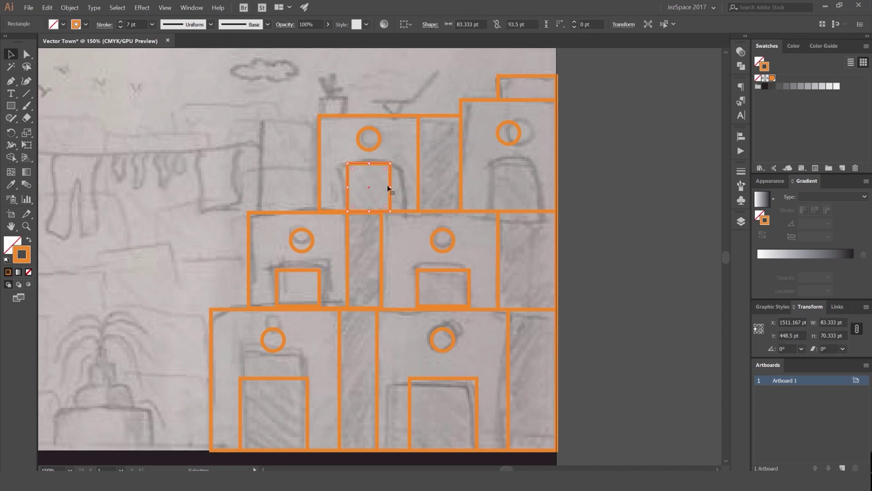
pyautogui.moveTo(390, 190); pyautogui.dragTo(401, 190)
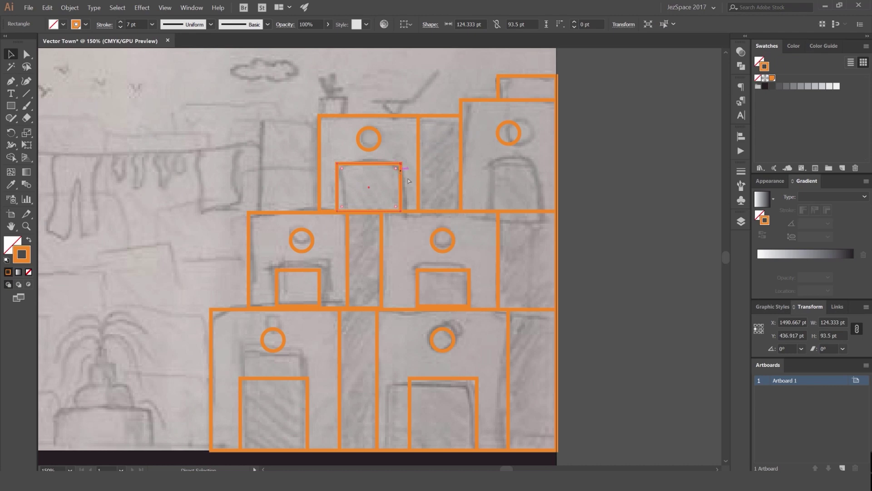
pyautogui.scroll(2, 370, 163)
pyautogui.scroll(-2, 411, 162)
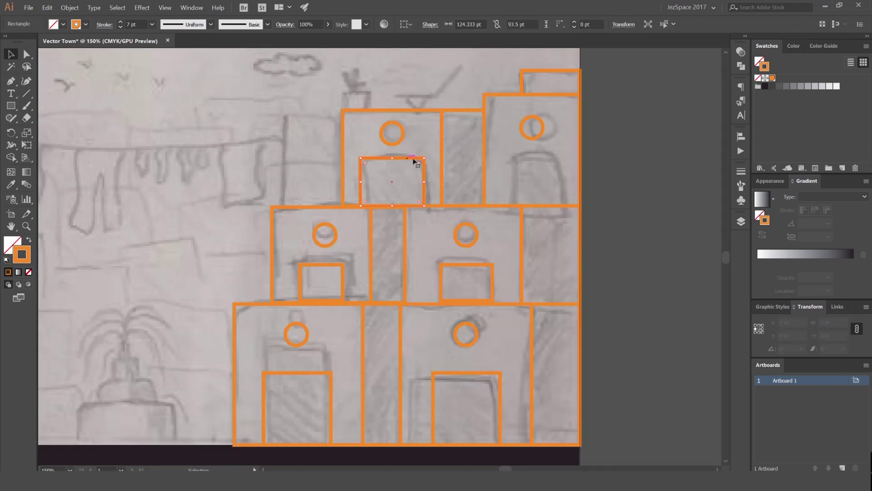
pyautogui.moveTo(414, 159); pyautogui.dragTo(559, 180)
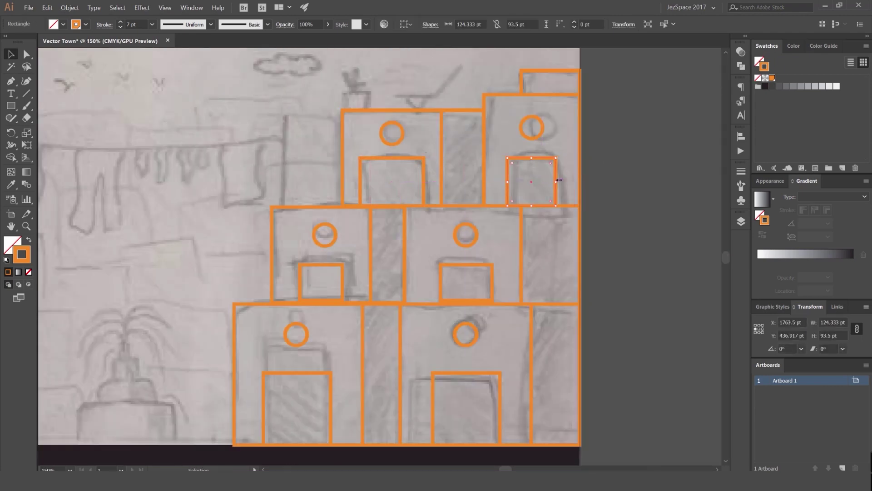
pyautogui.click(610, 170)
# - Draw an orange-outlined rectangle for the plant pot on the roof of the top-row house with the wider door
pyautogui.scroll(-4, 463, 182)
pyautogui.scroll(3, 402, 150)
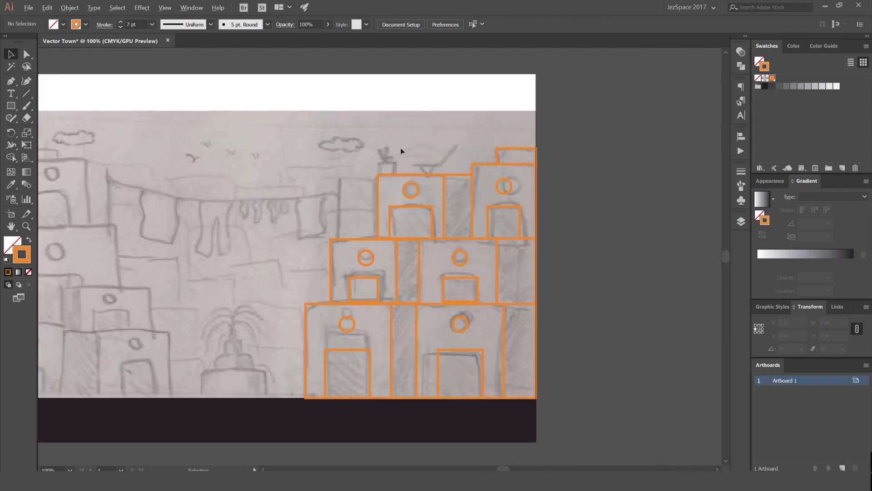
pyautogui.scroll(2, 402, 151)
pyautogui.scroll(-3, 395, 165)
pyautogui.scroll(6, 395, 165)
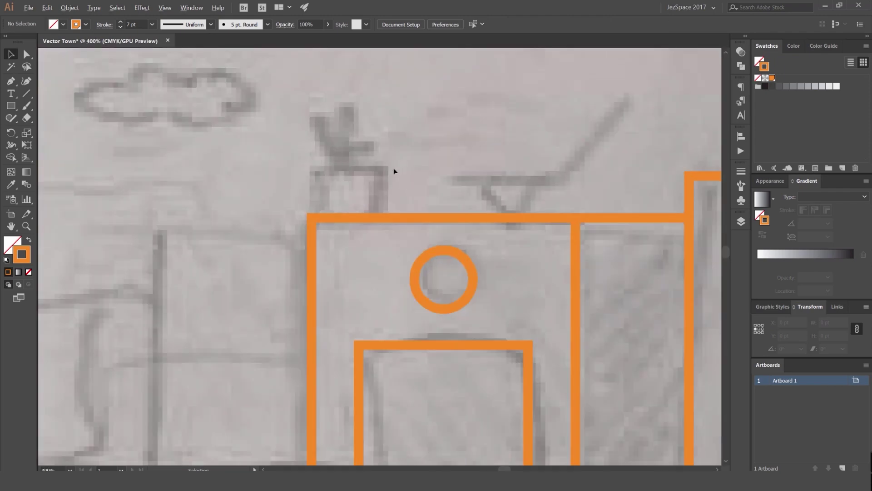
pyautogui.scroll(1, 393, 171)
pyautogui.press('m')
pyautogui.moveTo(281, 167); pyautogui.dragTo(388, 239)
pyautogui.press('v')
# - Draw the cactus above the pot with the Pen tool: a vertical stem and a bent branch on its left side
pyautogui.moveTo(394, 142); pyautogui.dragTo(404, 178)
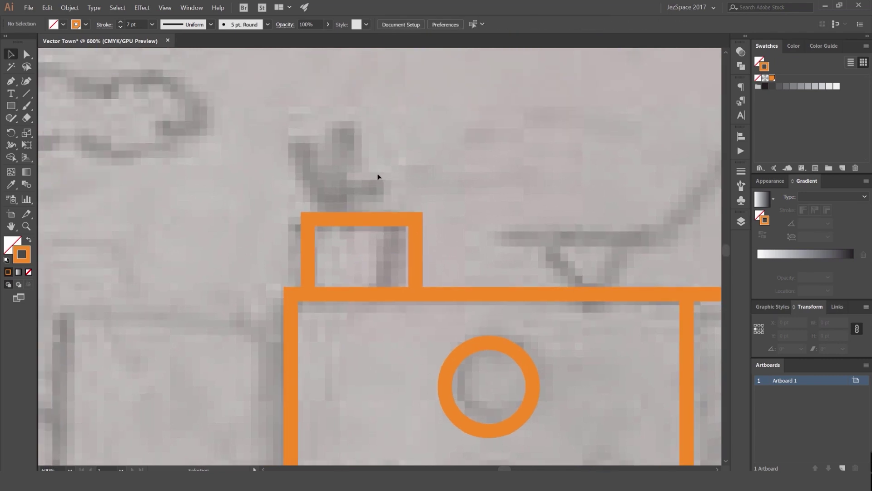
pyautogui.press('p')
pyautogui.click(361, 219)
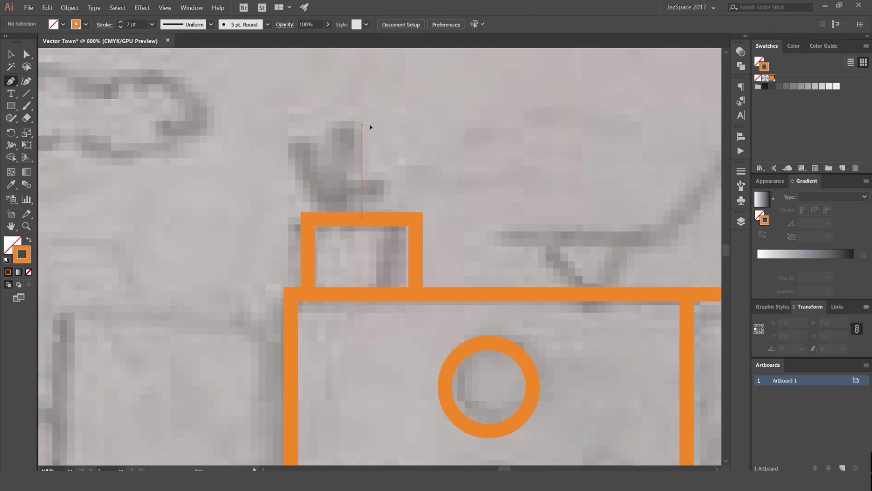
pyautogui.click(362, 125)
pyautogui.click(361, 191)
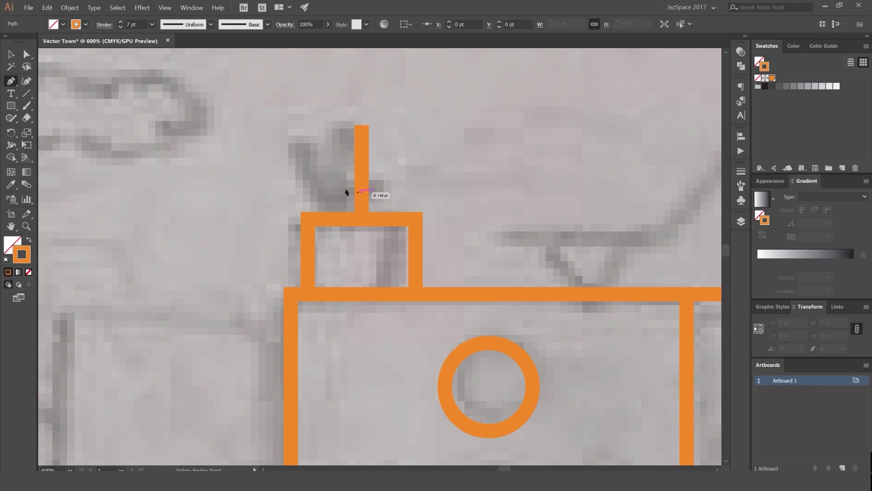
pyautogui.click(325, 191)
pyautogui.click(309, 151)
pyautogui.keyDown('ctrl'); pyautogui.click(334, 159); pyautogui.keyUp('ctrl')
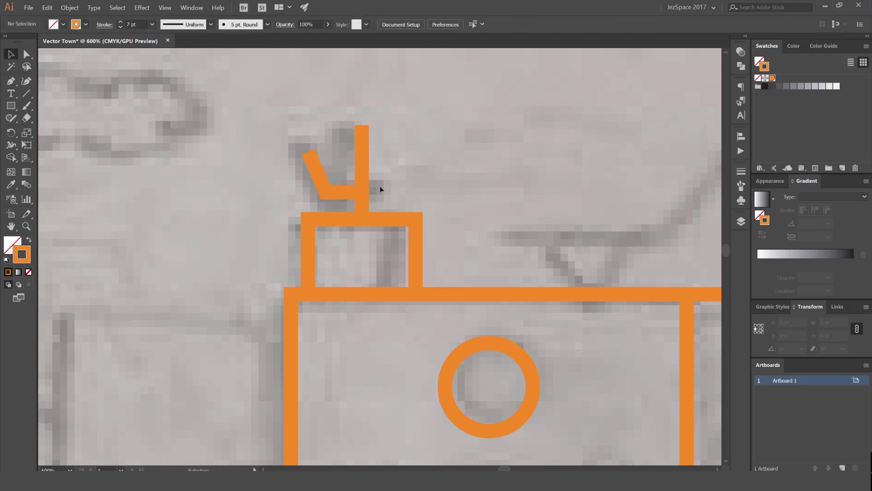
# - Draw a shorter bent branch on the right side of the cactus stem and deselect it
pyautogui.click(361, 173)
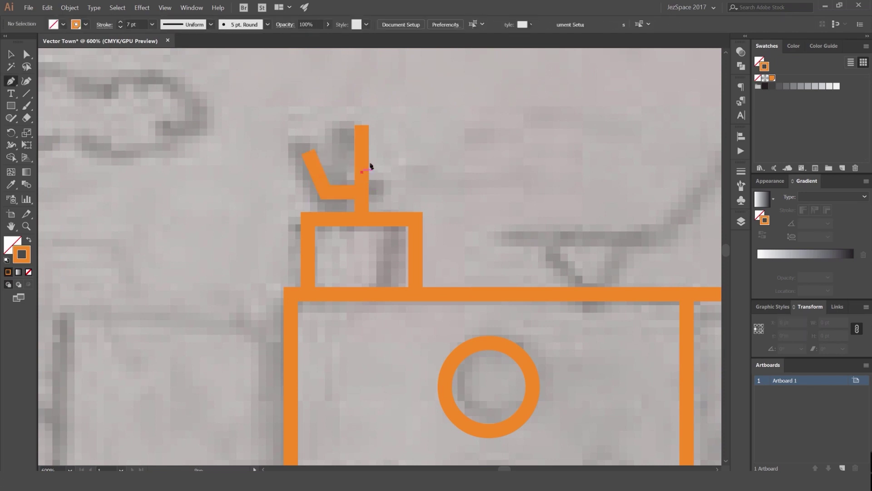
pyautogui.click(396, 167)
pyautogui.click(404, 144)
pyautogui.press('v')
pyautogui.click(466, 173)
# - Trace the sketched roof object beside the cactus with an open path: a horizontal base and a diagonal segment rising to the right
pyautogui.scroll(-4, 473, 170)
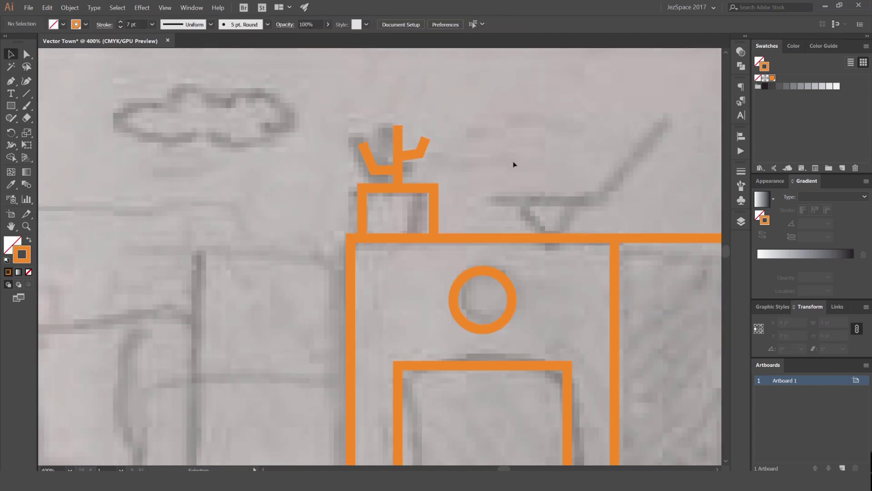
pyautogui.scroll(4, 543, 151)
pyautogui.moveTo(457, 195); pyautogui.dragTo(427, 178)
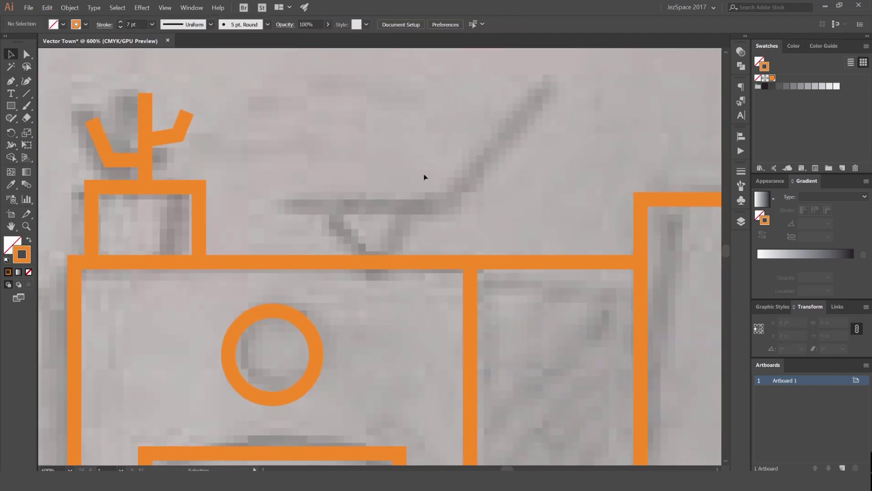
pyautogui.press('p')
pyautogui.click(286, 203)
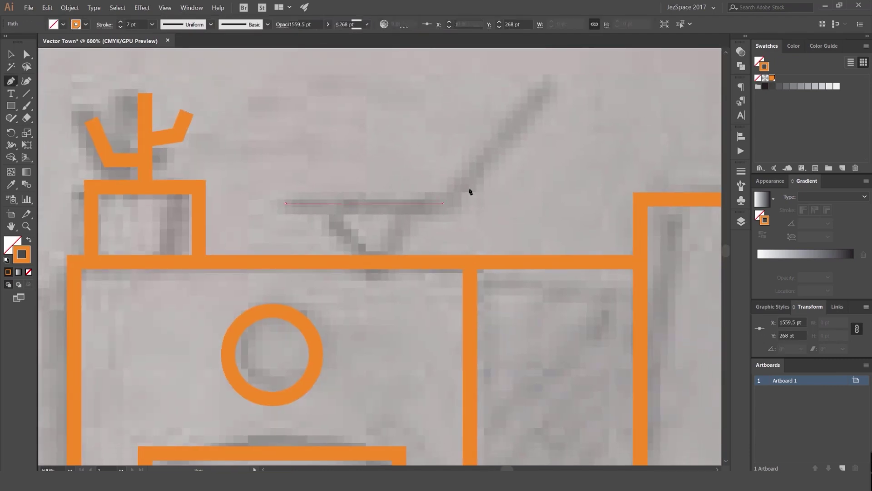
pyautogui.click(443, 203)
pyautogui.click(554, 85)
pyautogui.keyDown('ctrl'); pyautogui.click(415, 226); pyautogui.keyUp('ctrl')
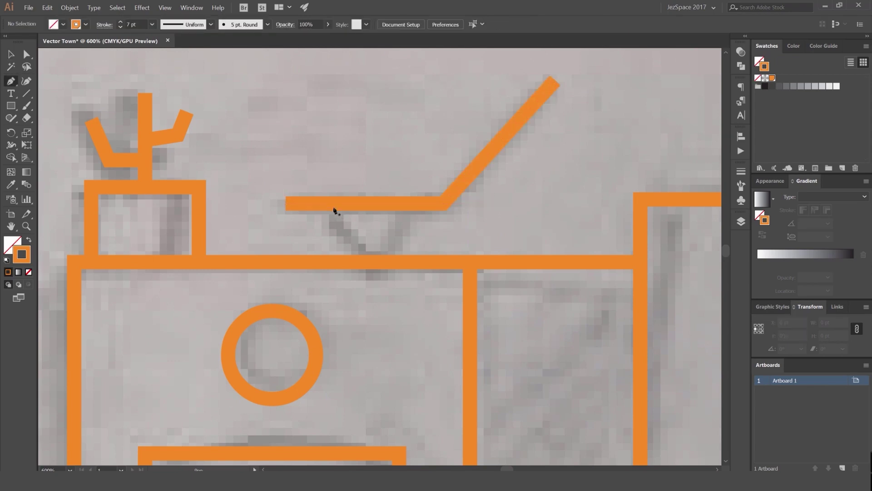
# - Draw a V-shaped support from the horizontal base of the roof object down to the roofline
pyautogui.click(334, 204)
pyautogui.click(370, 262)
pyautogui.click(417, 206)
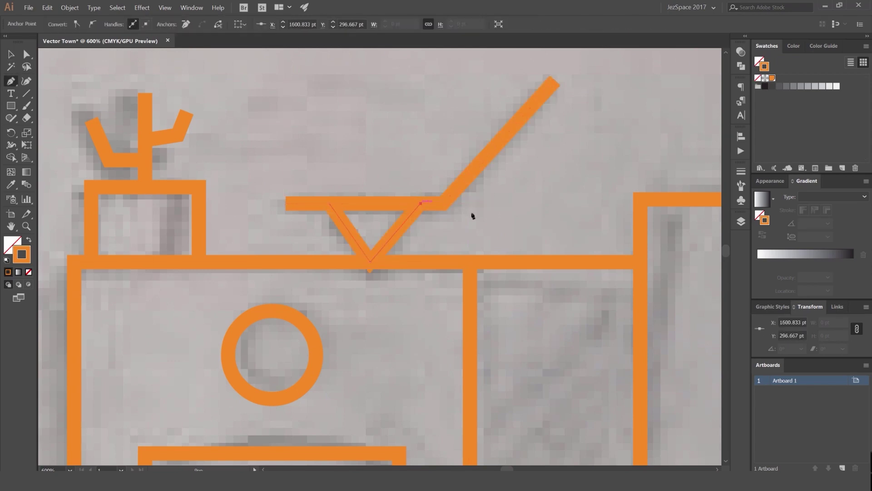
pyautogui.keyDown('ctrl'); pyautogui.click(498, 213); pyautogui.keyUp('ctrl')
# - Nudge the bottom anchor point of the V-shaped support up two increments and deselect it
pyautogui.scroll(-7, 525, 213)
pyautogui.scroll(6, 515, 214)
pyautogui.press('a')
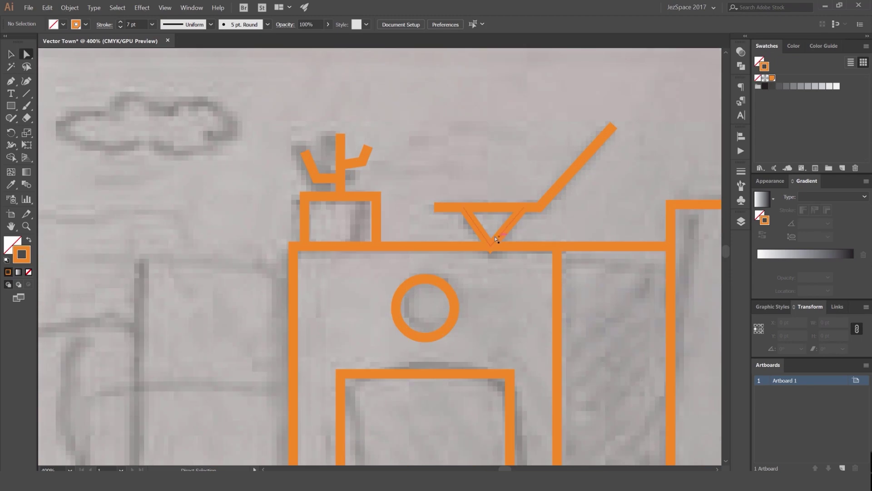
pyautogui.click(489, 247)
pyautogui.press('Up')
pyautogui.press('Up')
pyautogui.click(580, 223)
# - Review the whole artboard to compare the traced houses with the rest of the pencil sketch
pyautogui.scroll(-5, 580, 222)
pyautogui.moveTo(621, 188); pyautogui.dragTo(538, 171)
pyautogui.scroll(-2, 449, 194)
pyautogui.press('v')
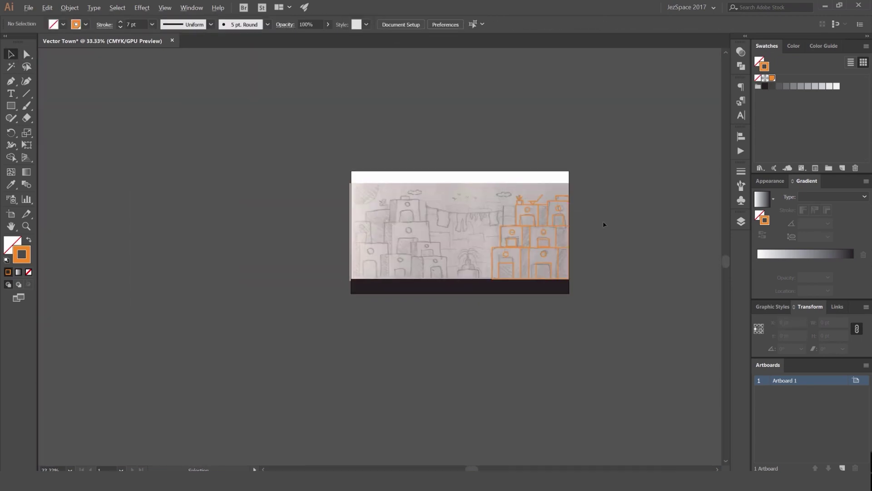
pyautogui.scroll(1, 570, 216)
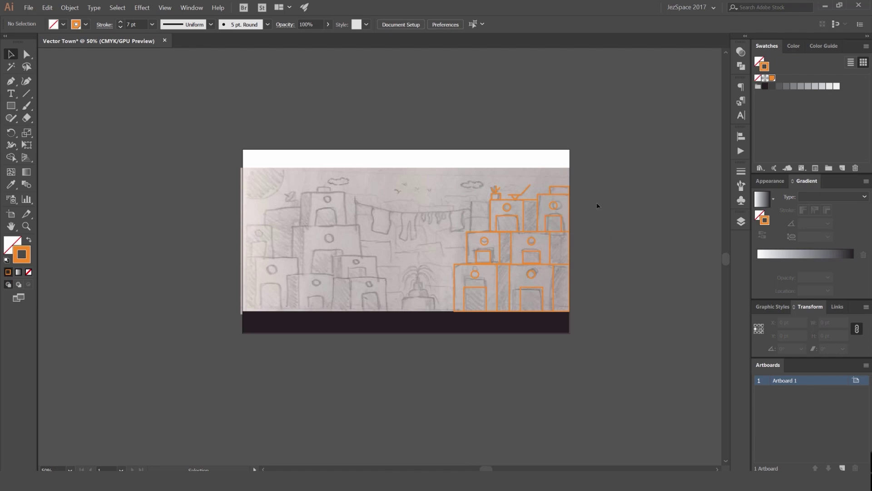
pyautogui.scroll(1, 575, 222)
pyautogui.moveTo(480, 238); pyautogui.dragTo(428, 215)
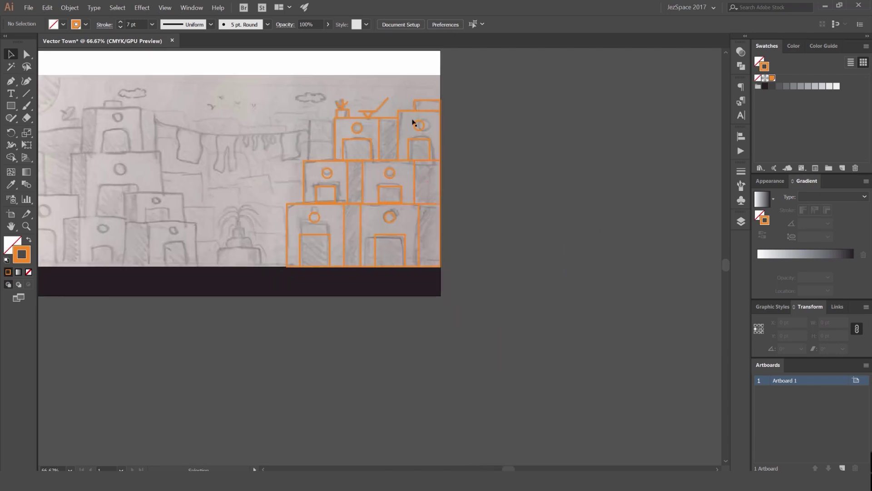
pyautogui.moveTo(517, 148); pyautogui.dragTo(583, 173)
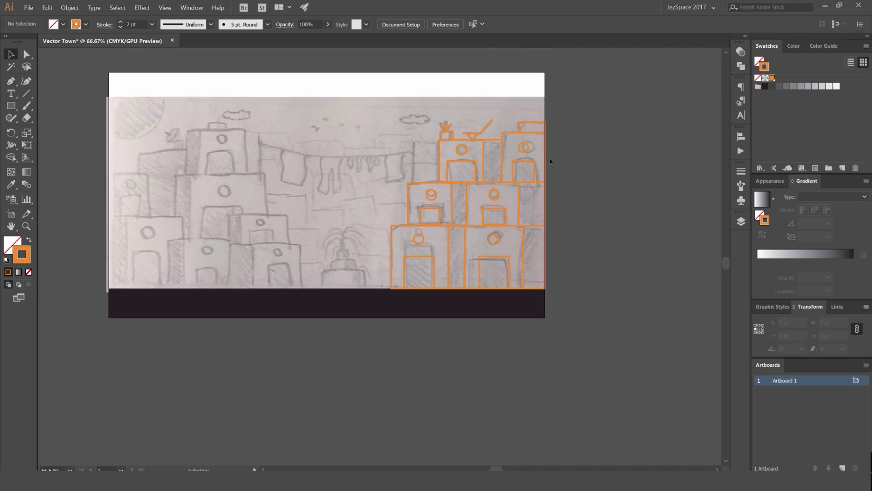
pyautogui.scroll(1, 550, 161)
pyautogui.click(315, 271)
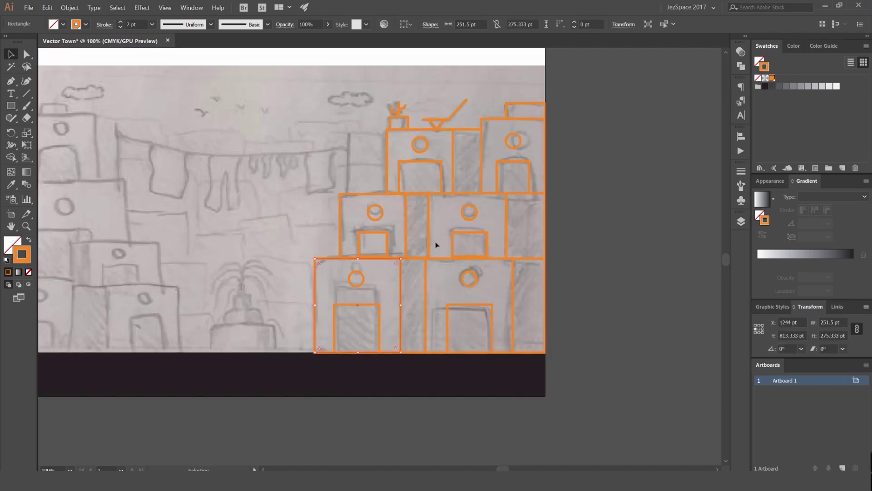
pyautogui.scroll(2, 391, 248)
pyautogui.scroll(-3, 332, 146)
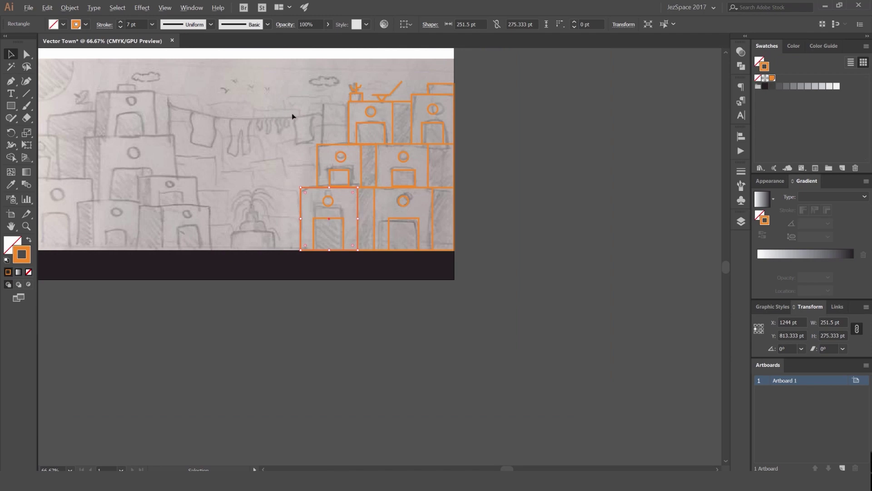
pyautogui.scroll(2, 293, 117)
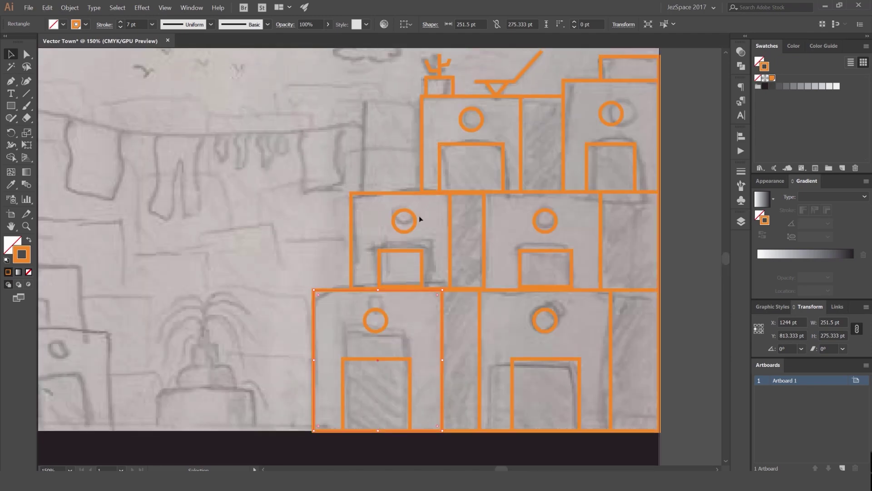
pyautogui.scroll(-3, 420, 217)
pyautogui.scroll(2, 387, 250)
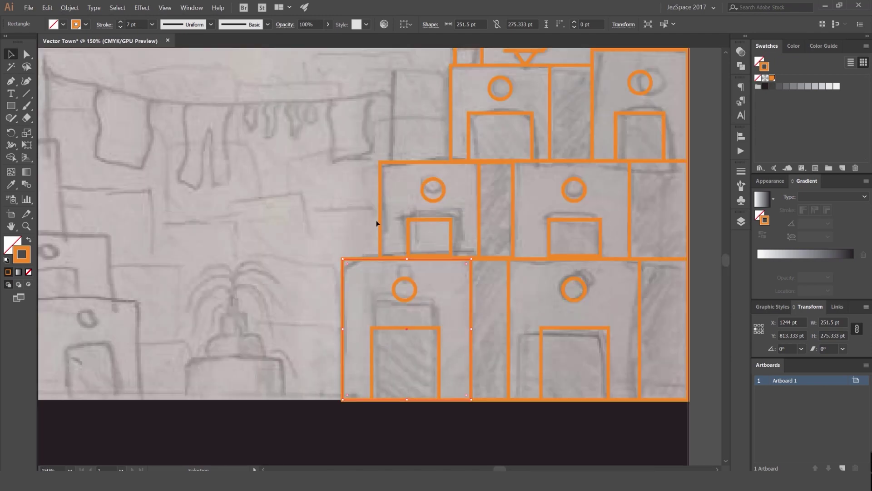
pyautogui.keyDown('shift'); pyautogui.click(452, 165); pyautogui.keyUp('shift')
pyautogui.keyDown('shift'); pyautogui.click(452, 124); pyautogui.keyUp('shift')
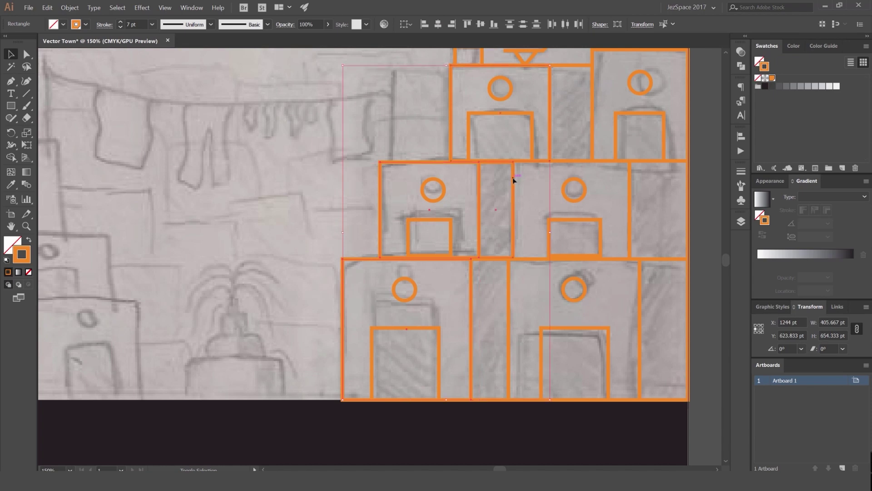
pyautogui.moveTo(600, 136); pyautogui.dragTo(489, 198)
pyautogui.keyDown('shift'); pyautogui.click(483, 164); pyautogui.keyUp('shift')
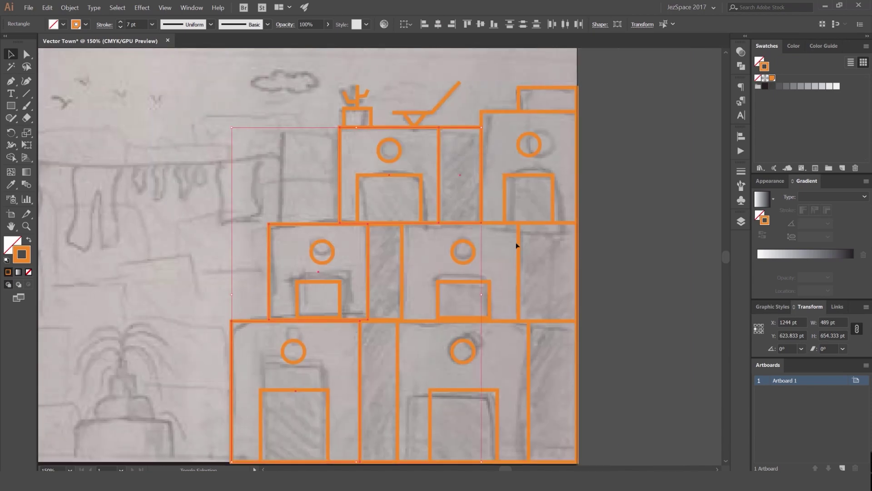
pyautogui.keyDown('shift'); pyautogui.click(402, 288); pyautogui.keyUp('shift')
pyautogui.click(498, 353)
# - Select both middle-row house fronts and the bottom-row left house front and give them the very light gray swatch as stroke
pyautogui.scroll(-3, 408, 148)
pyautogui.hscroll(1, 408, 148)
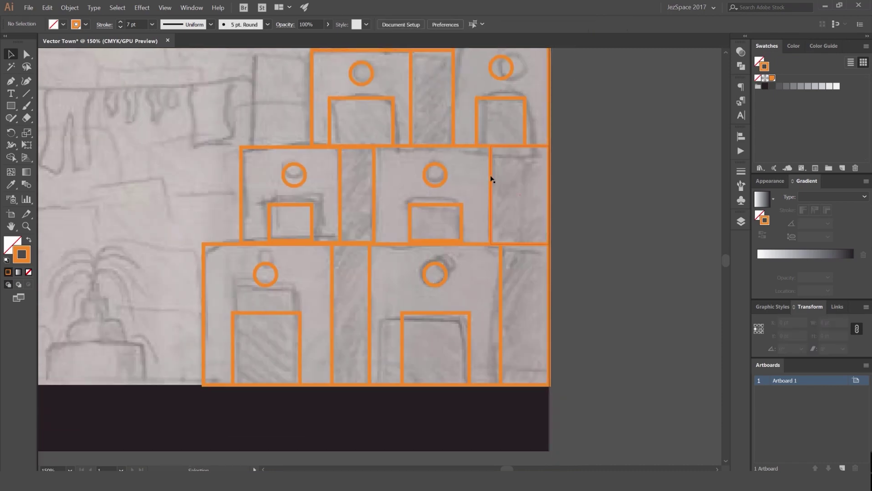
pyautogui.click(456, 245)
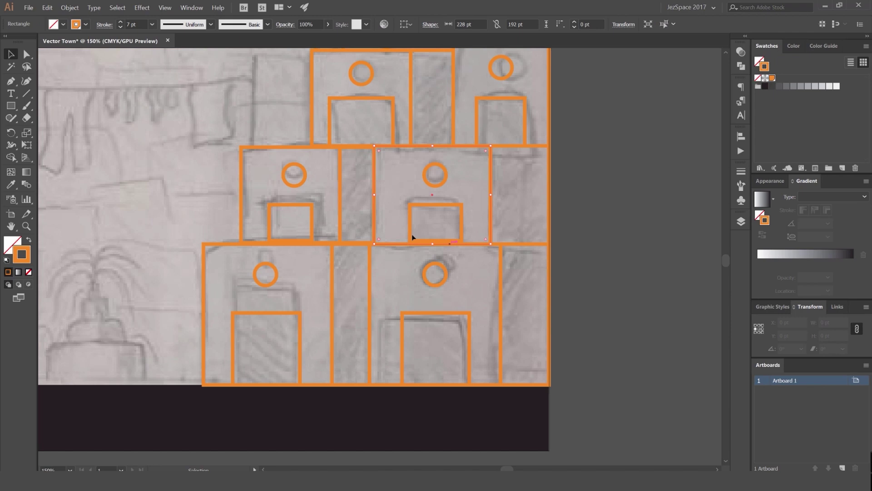
pyautogui.keyDown('shift'); pyautogui.click(242, 201); pyautogui.keyUp('shift')
pyautogui.keyDown('shift'); pyautogui.click(202, 256); pyautogui.keyUp('shift')
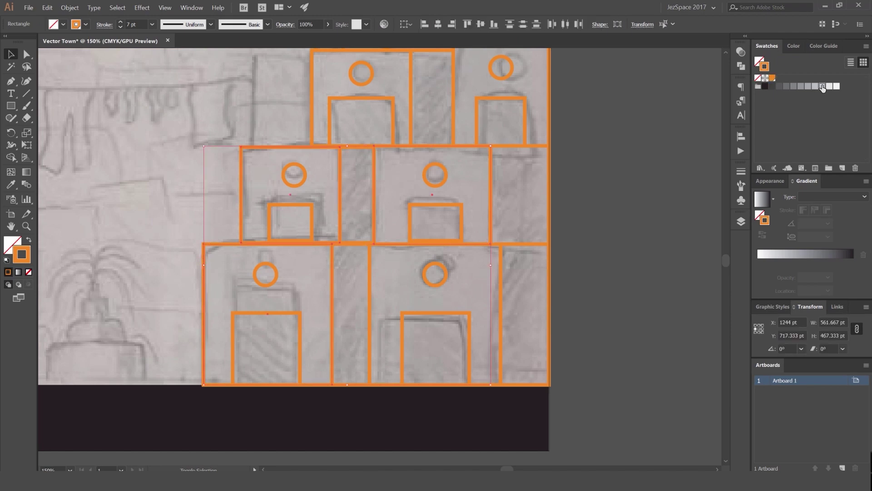
pyautogui.click(823, 87)
pyautogui.click(829, 87)
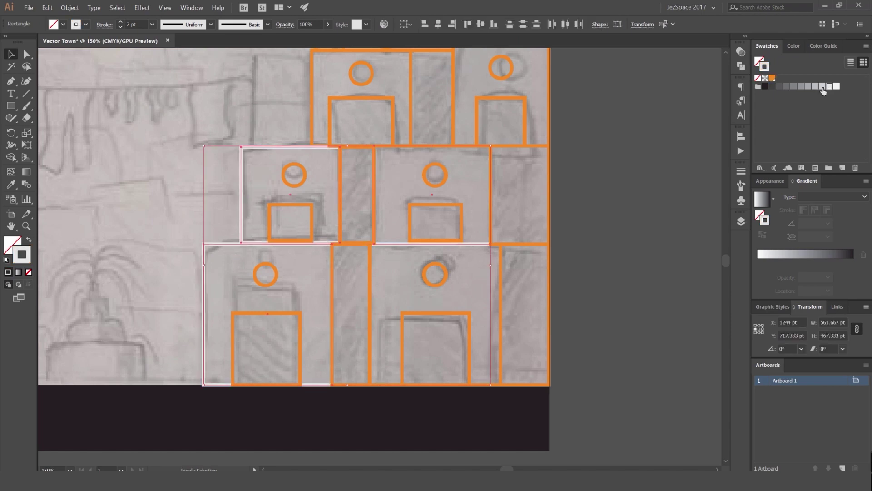
# - Swap stroke and fill on the three selected house fronts so they are filled light gray, and send them to the back
pyautogui.hotkey('ctrl', 'shift', ']')
pyautogui.hotkey('ctrl', 'shift', '[')
pyautogui.hotkey('ctrl', 'shift', ']')
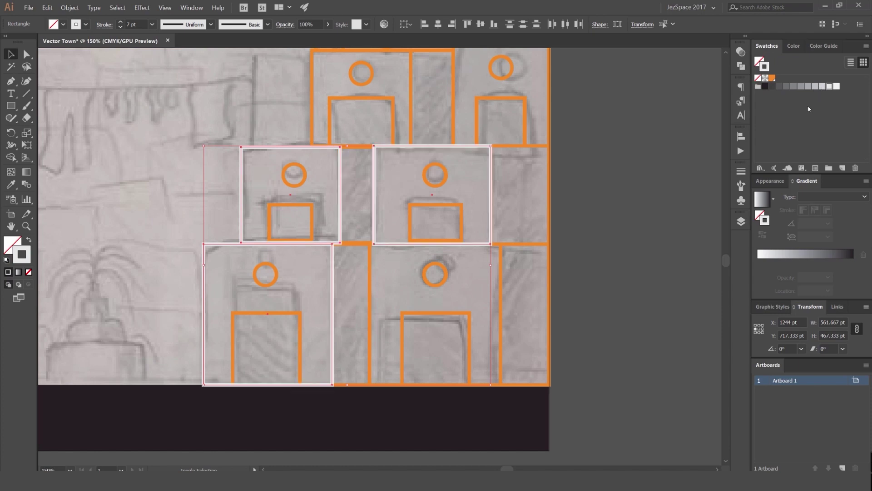
pyautogui.hotkey('shift', 'x')
pyautogui.hotkey('ctrl', 'shift', '[')
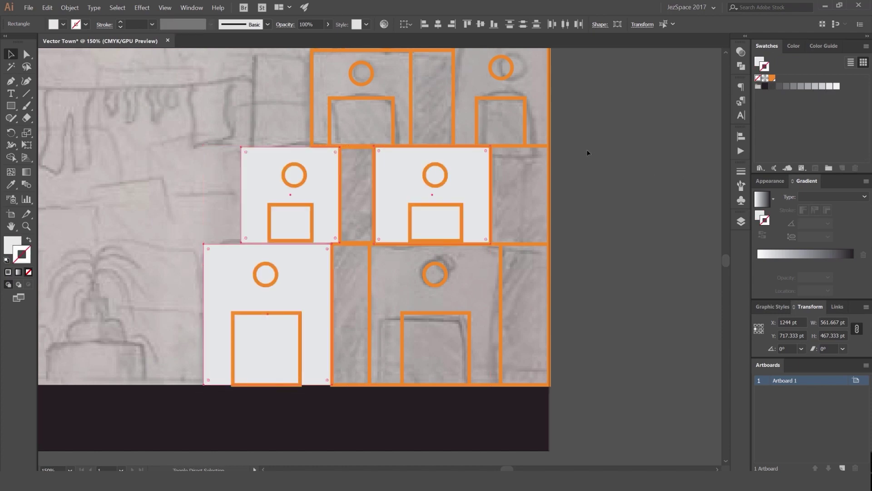
# - Show the stacking-order commands available for the middle-row right house front, then leave it deselected
pyautogui.click(587, 152)
pyautogui.moveTo(453, 128); pyautogui.dragTo(446, 179)
pyautogui.click(392, 206)
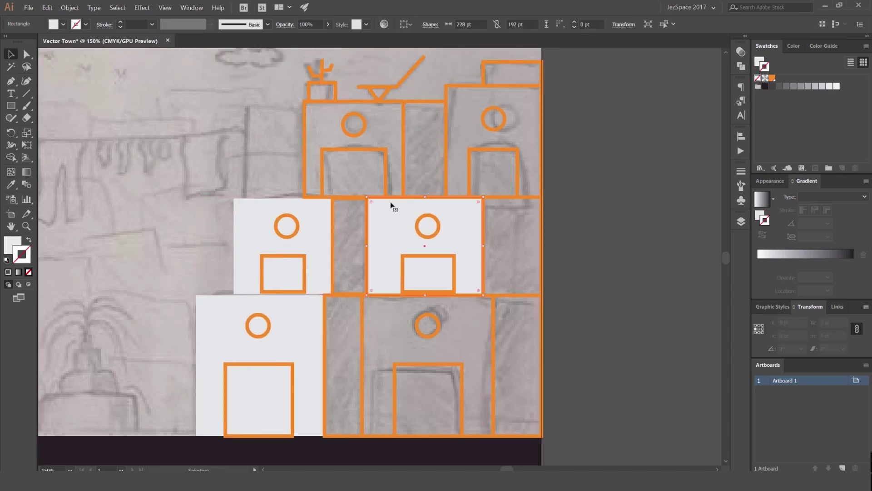
pyautogui.click(74, 9)
pyautogui.moveTo(109, 27)
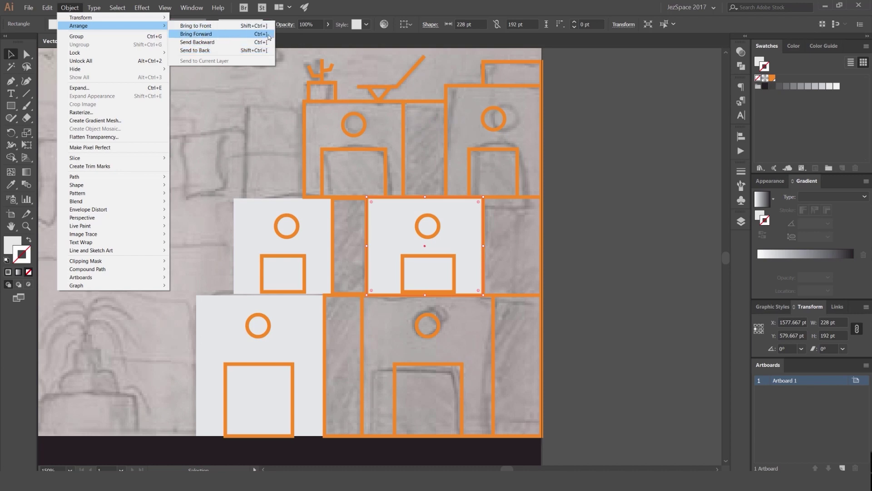
pyautogui.click(581, 96)
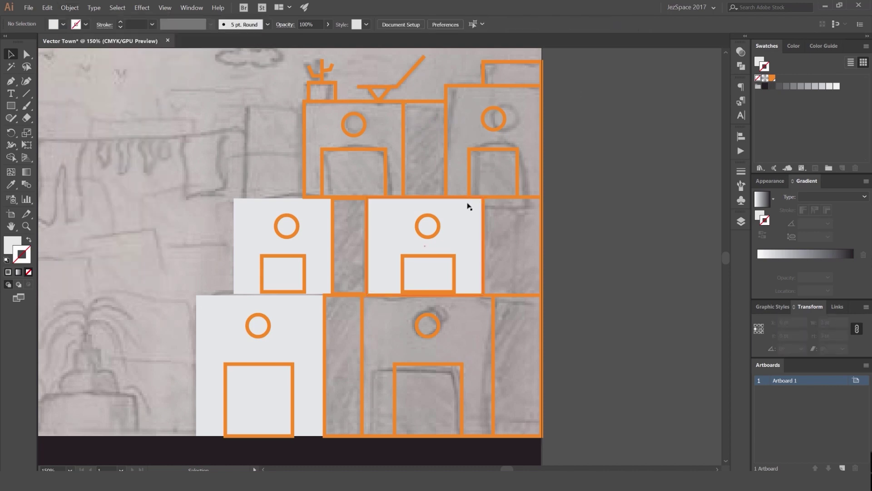
# - Copy the very light gray, strokeless fill of a finished house front onto the top-row left house front with the Eyedropper
pyautogui.click(305, 132)
pyautogui.press('i')
pyautogui.click(272, 200)
pyautogui.press('v')
pyautogui.hotkey('ctrl', 'shift', 'a')
# - Give the bottom-row right house front the same very light gray fill by sampling the bottom-row left front
pyautogui.moveTo(395, 296); pyautogui.dragTo(391, 250)
pyautogui.click(358, 276)
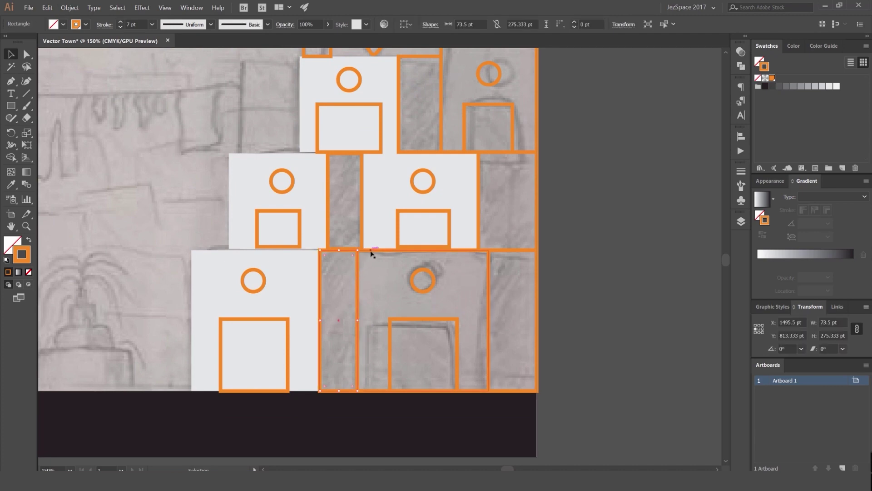
pyautogui.click(363, 270)
pyautogui.press('i')
pyautogui.click(272, 286)
pyautogui.press('v')
pyautogui.click(214, 227)
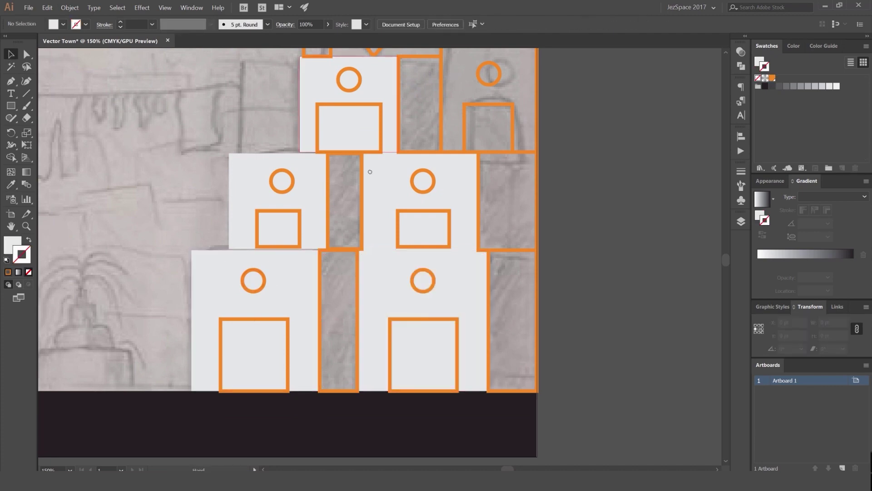
# - Sample the very light gray fill onto the top-row right house front and deselect it
pyautogui.moveTo(370, 171); pyautogui.dragTo(347, 240)
pyautogui.click(435, 126)
pyautogui.press('i')
pyautogui.click(360, 141)
pyautogui.press('v')
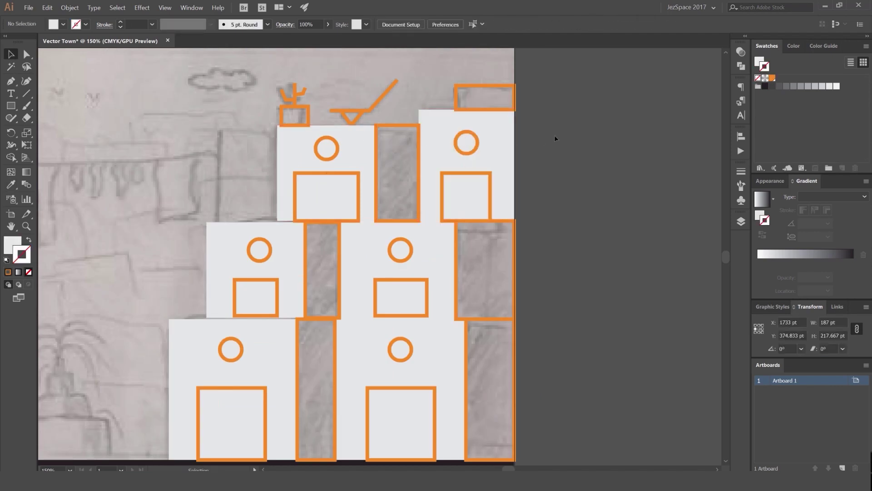
pyautogui.click(555, 136)
# - Select the top-row side wall, both middle-row side walls and the bottom-row right side wall, and fill them with a medium-light gray swatch without stroke
pyautogui.moveTo(440, 141); pyautogui.dragTo(476, 149)
pyautogui.click(444, 134)
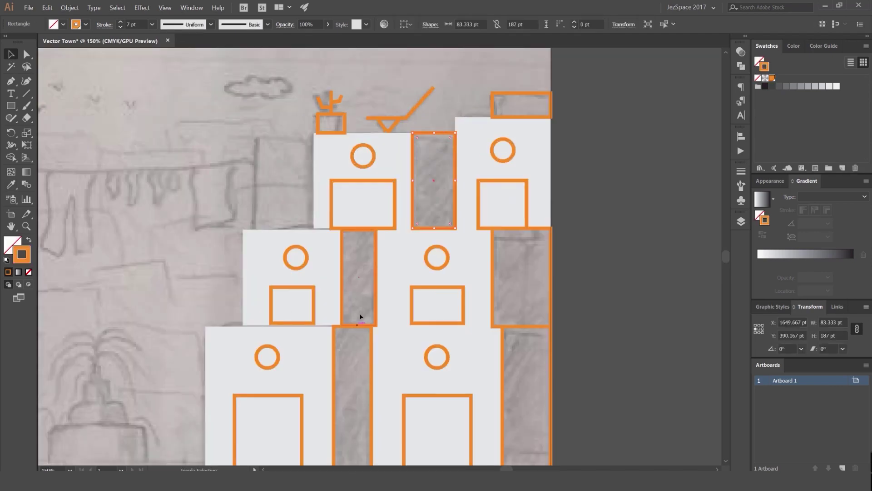
pyautogui.keyDown('shift'); pyautogui.click(355, 326); pyautogui.keyUp('shift')
pyautogui.keyDown('shift'); pyautogui.click(550, 299); pyautogui.keyUp('shift')
pyautogui.keyDown('shift'); pyautogui.click(550, 339); pyautogui.keyUp('shift')
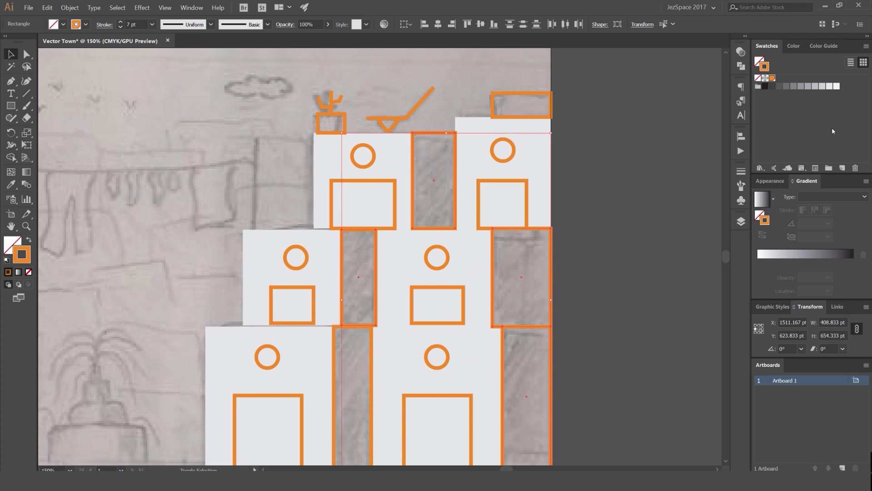
pyautogui.click(825, 87)
pyautogui.click(816, 86)
pyautogui.hotkey('shift', 'x')
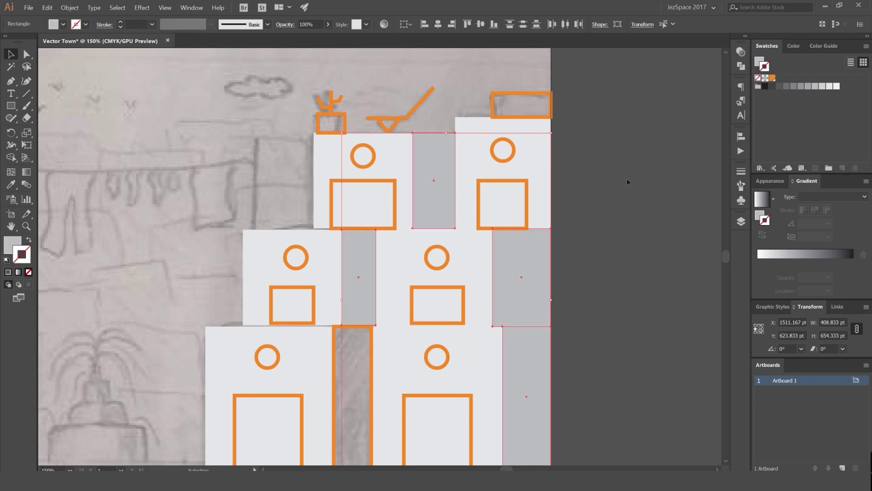
pyautogui.click(628, 182)
# - Fill the narrow side wall between the two bottom-row houses with the gray sampled from the other side walls
pyautogui.press('a')
pyautogui.click(376, 325)
pyautogui.click(369, 356)
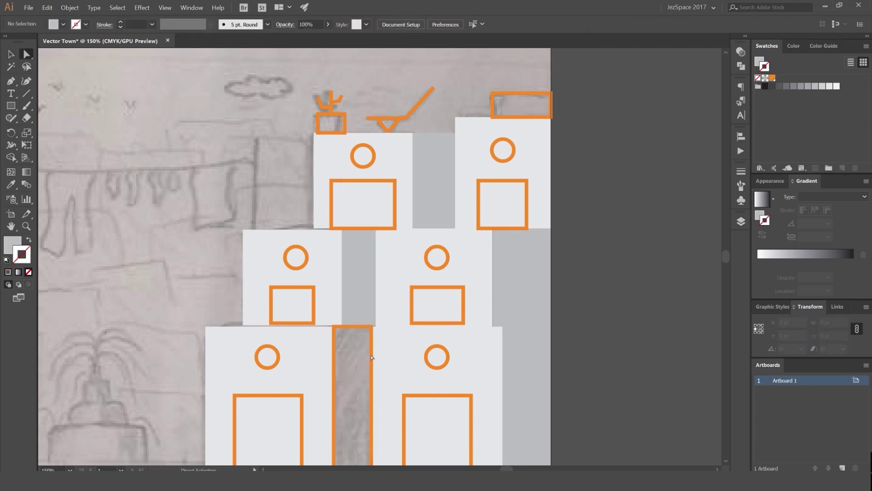
pyautogui.click(374, 357)
pyautogui.click(349, 337)
pyautogui.moveTo(355, 334); pyautogui.dragTo(367, 211)
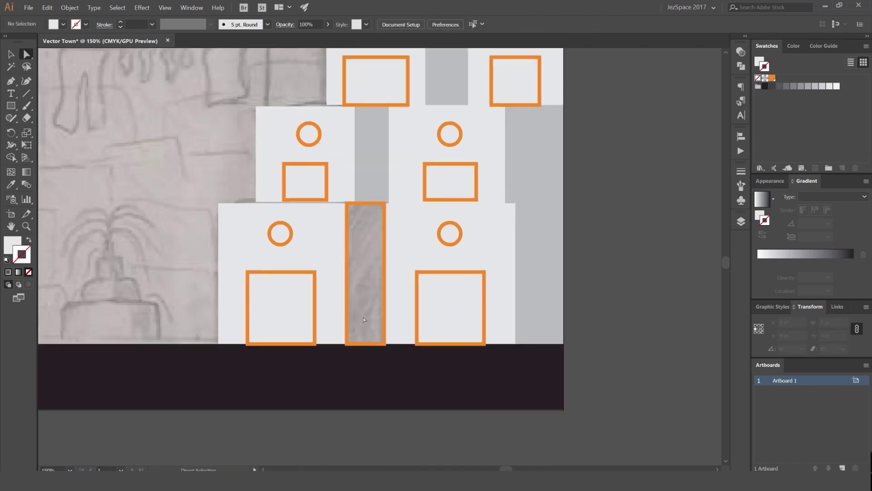
pyautogui.click(510, 373)
pyautogui.click(627, 288)
pyautogui.click(363, 343)
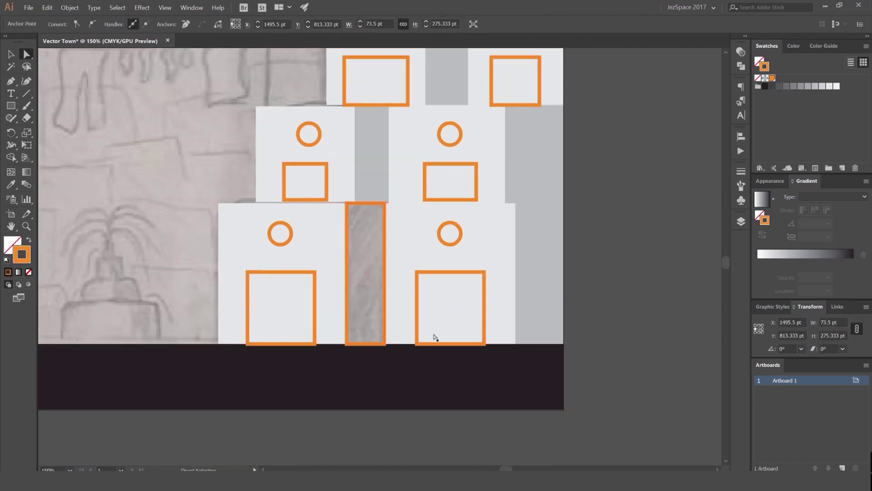
pyautogui.press('i')
pyautogui.click(552, 248)
pyautogui.press('v')
pyautogui.click(611, 245)
# - Select all six doors and fill them with a mid-gray swatch darker than the side walls, without stroke
pyautogui.click(462, 274)
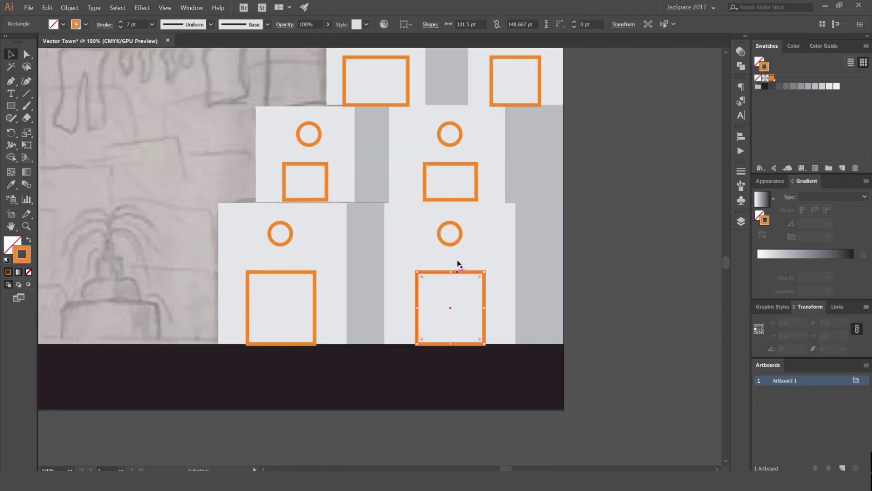
pyautogui.click(576, 107)
pyautogui.scroll(2, 550, 119)
pyautogui.click(522, 134)
pyautogui.keyDown('shift'); pyautogui.click(411, 102); pyautogui.keyUp('shift')
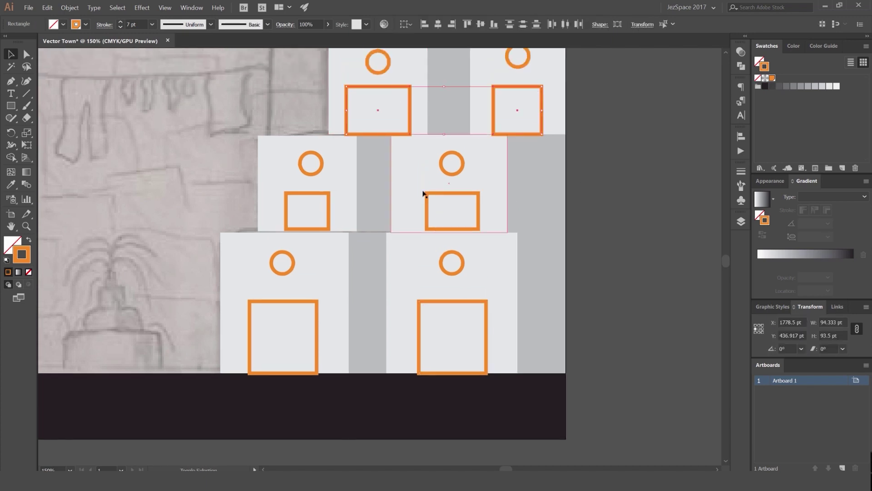
pyautogui.keyDown('shift'); pyautogui.click(450, 195); pyautogui.keyUp('shift')
pyautogui.keyDown('shift'); pyautogui.click(321, 196); pyautogui.keyUp('shift')
pyautogui.keyDown('shift'); pyautogui.click(302, 302); pyautogui.keyUp('shift')
pyautogui.keyDown('shift'); pyautogui.click(422, 303); pyautogui.keyUp('shift')
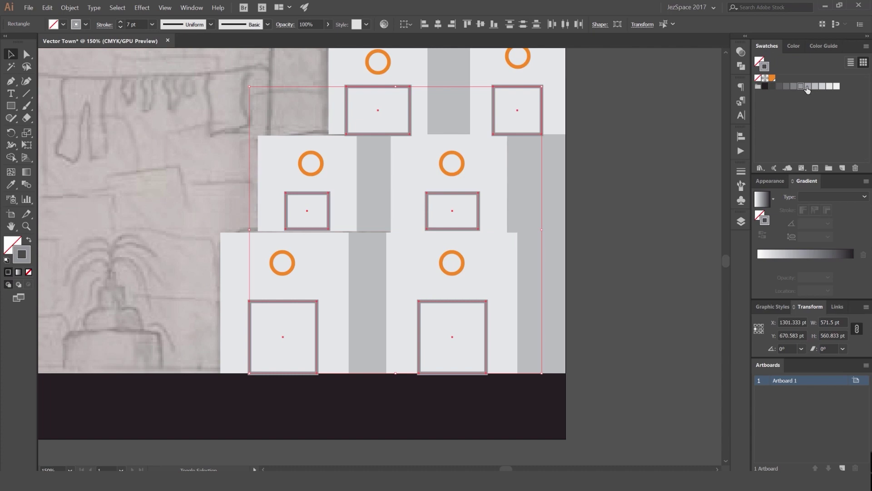
pyautogui.hotkey('shift', 'x')
pyautogui.click(604, 142)
# - Move the middle-row left house front, its door and side wall down about 2.5 pt to close the gap above the bottom row
pyautogui.hotkey('ctrl', '-')
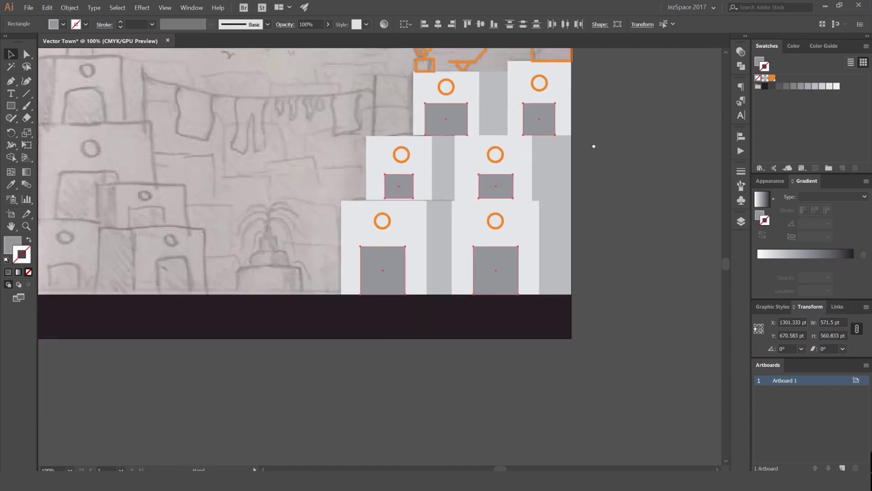
pyautogui.scroll(2, 416, 156)
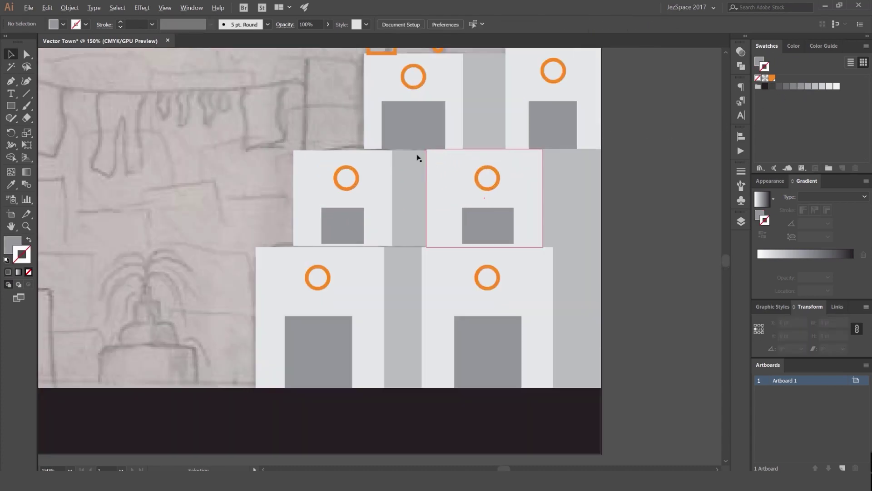
pyautogui.scroll(1, 344, 249)
pyautogui.scroll(2, 224, 298)
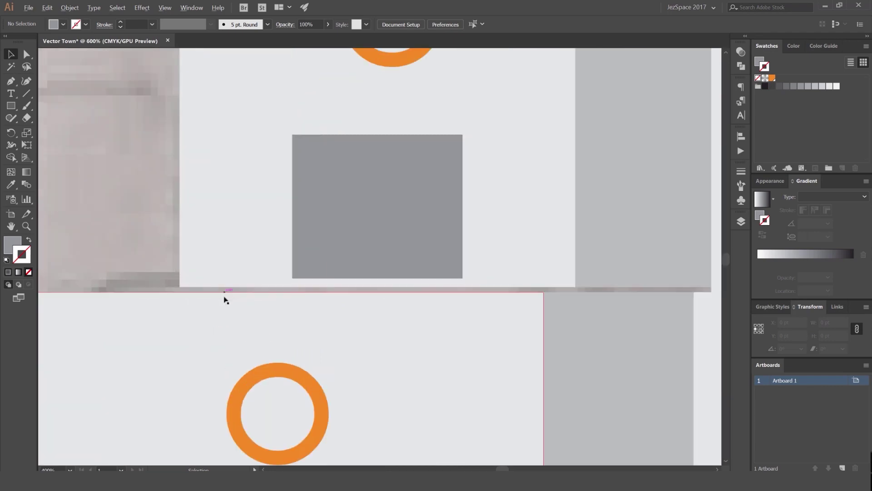
pyautogui.scroll(-2, 240, 292)
pyautogui.click(303, 249)
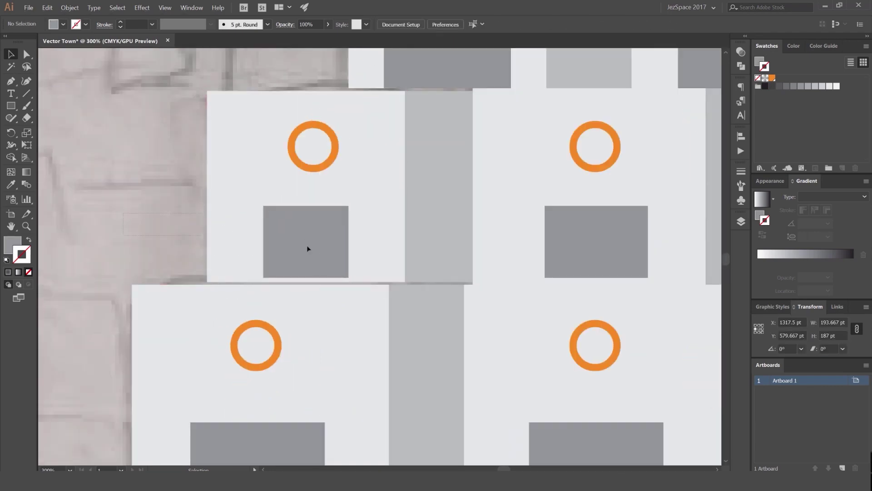
pyautogui.keyDown('shift'); pyautogui.click(435, 278); pyautogui.keyUp('shift')
pyautogui.scroll(3, 448, 241)
pyautogui.moveTo(448, 241); pyautogui.dragTo(447, 246)
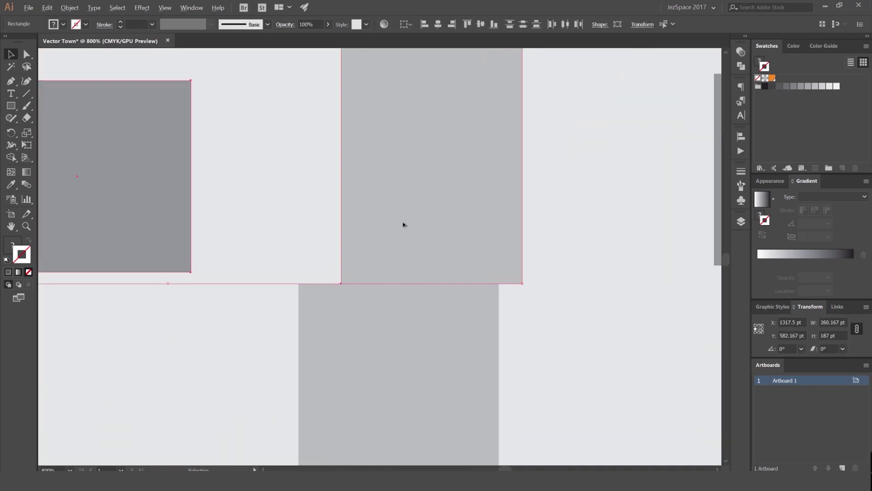
# - Lower the top edge of the middle-row right house front to a height of 187 pt, level with its left neighbour
pyautogui.scroll(-5, 391, 211)
pyautogui.moveTo(380, 136); pyautogui.dragTo(372, 189)
pyautogui.click(312, 150)
pyautogui.scroll(2, 313, 151)
pyautogui.scroll(1, 402, 200)
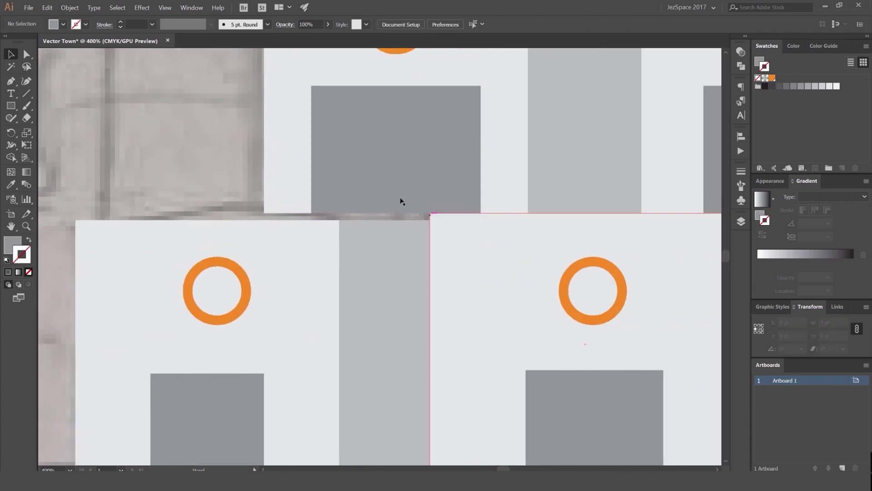
pyautogui.scroll(-2, 325, 175)
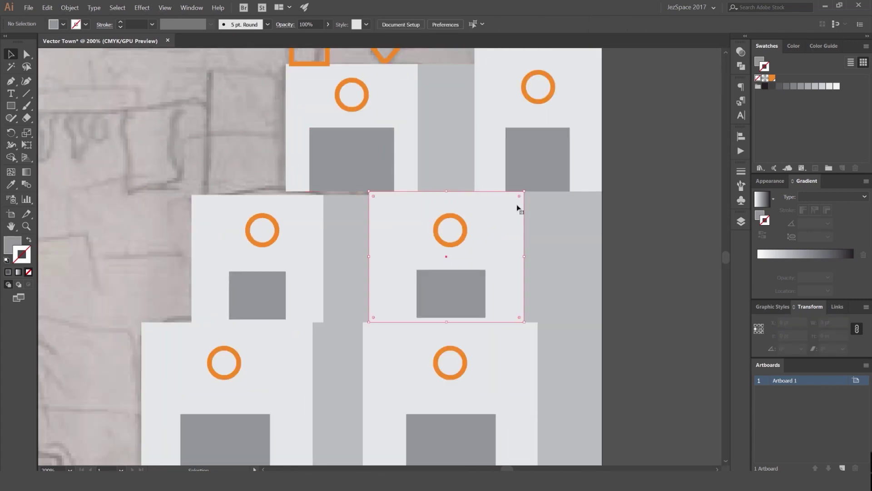
pyautogui.click(541, 206)
pyautogui.click(500, 196)
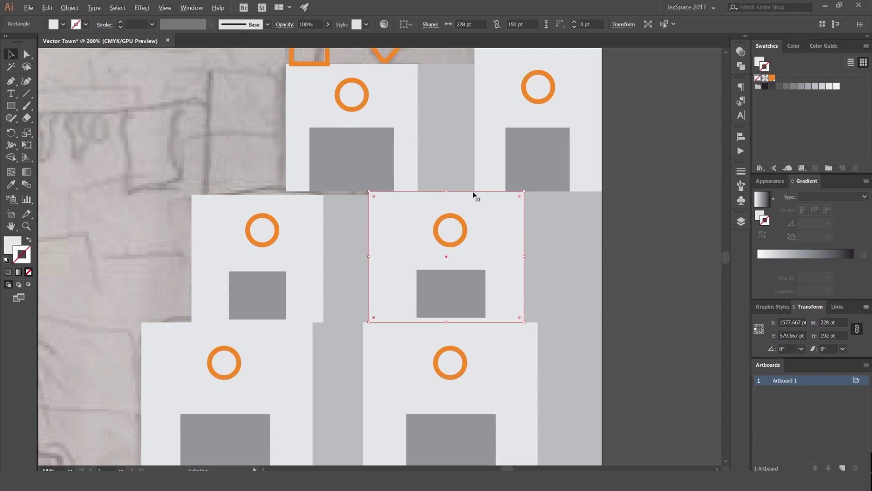
pyautogui.scroll(1, 473, 196)
pyautogui.moveTo(427, 195); pyautogui.dragTo(425, 199)
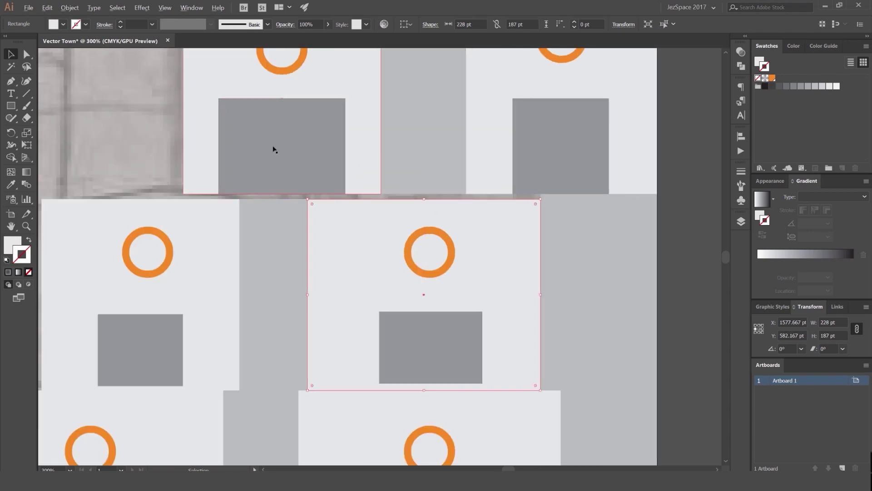
# - Move the top-row left house front, its door and side wall down to meet the middle row
pyautogui.scroll(-2, 273, 149)
pyautogui.moveTo(230, 142); pyautogui.dragTo(381, 130)
pyautogui.scroll(3, 441, 184)
pyautogui.moveTo(439, 174); pyautogui.dragTo(439, 182)
# - Widen the middle-row right house front to about 228.3 pt to meet its side wall, and reduce that wall's height to 187 pt from the top
pyautogui.scroll(1, 568, 205)
pyautogui.hscroll(2, 568, 205)
pyautogui.click(516, 267)
pyautogui.scroll(-3, 557, 260)
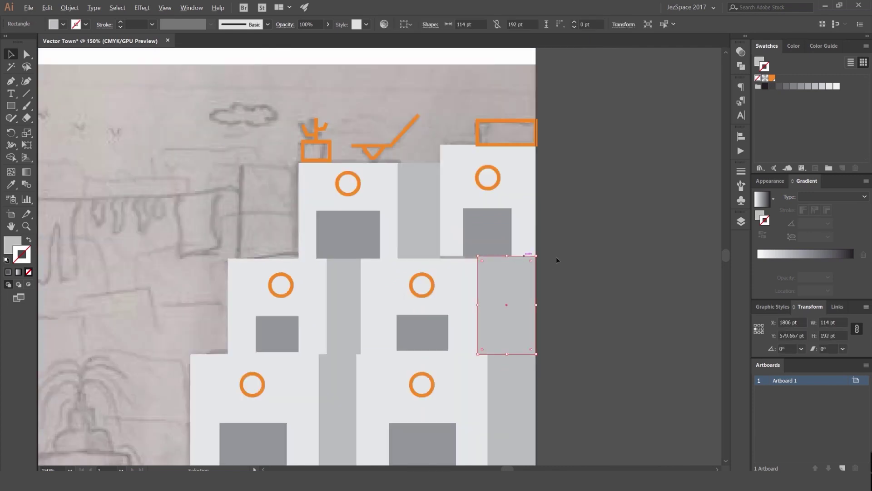
pyautogui.scroll(2, 563, 282)
pyautogui.click(423, 296)
pyautogui.scroll(6, 468, 277)
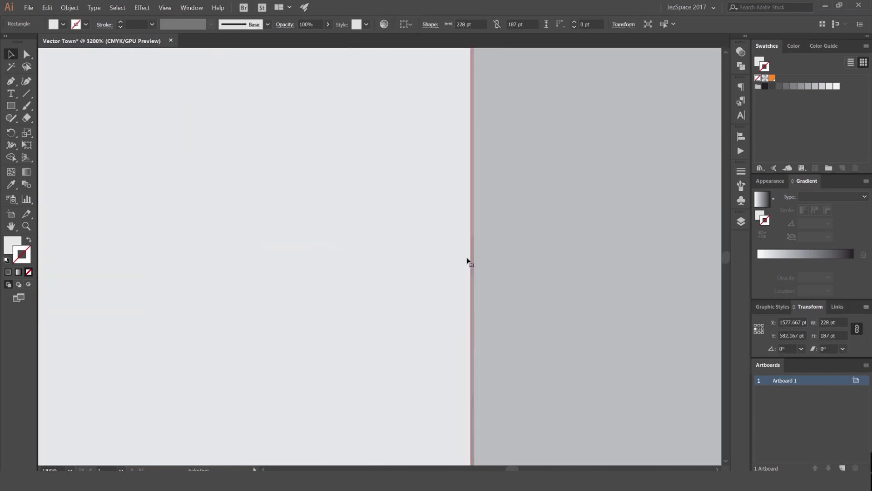
pyautogui.moveTo(468, 261); pyautogui.dragTo(473, 265)
pyautogui.scroll(-6, 473, 263)
pyautogui.hscroll(2, 522, 232)
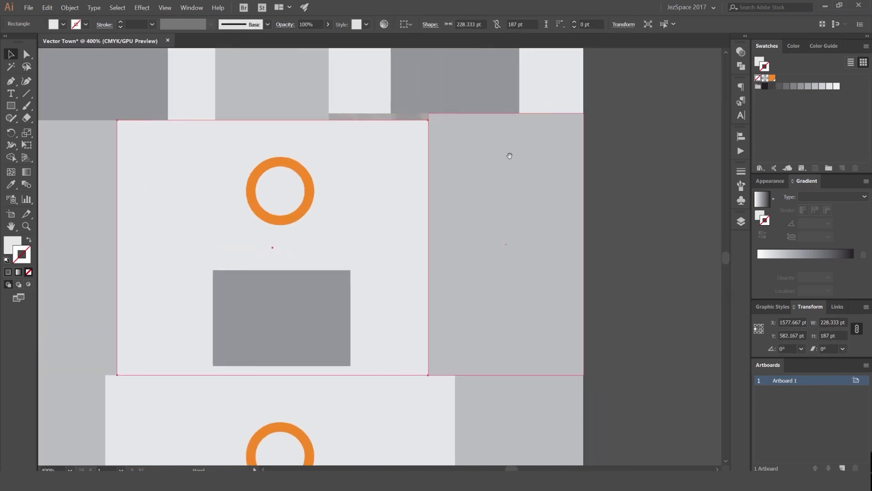
pyautogui.click(511, 155)
pyautogui.moveTo(507, 113); pyautogui.dragTo(509, 120)
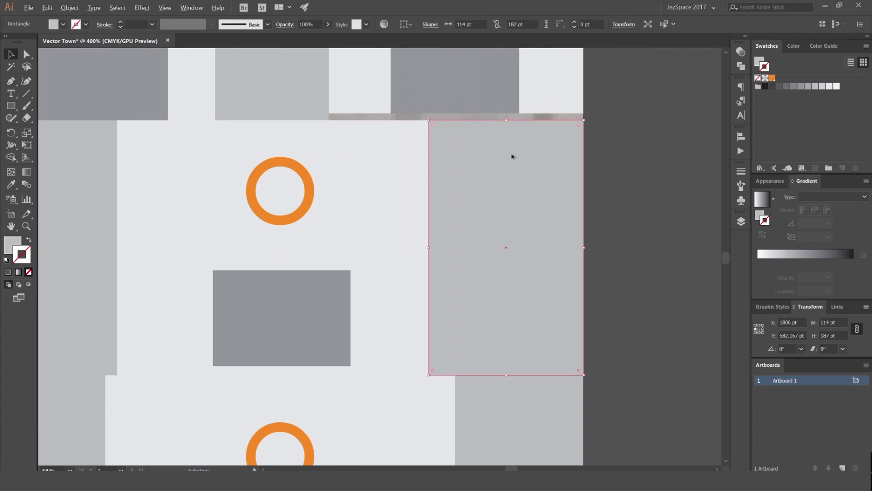
# - Move the top-row right house down onto the middle row and turn the roof box's orange outline into an orange fill
pyautogui.scroll(-3, 512, 157)
pyautogui.scroll(2, 551, 159)
pyautogui.scroll(-1, 559, 156)
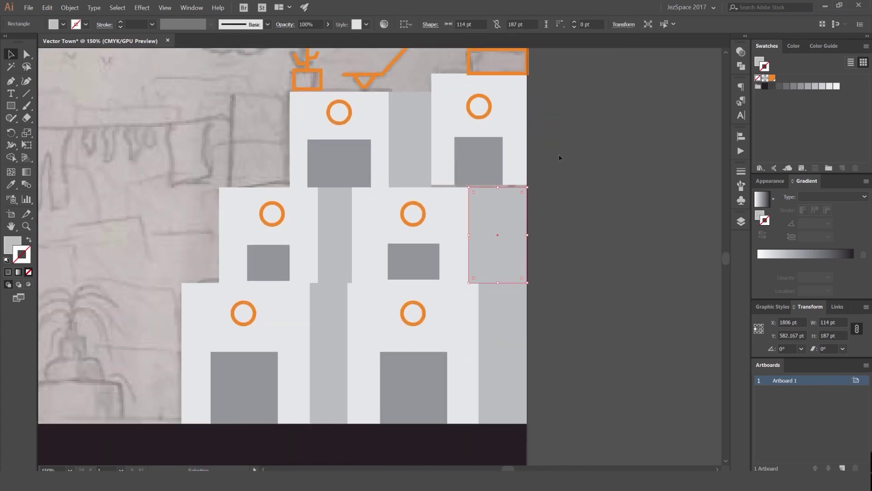
pyautogui.scroll(1, 546, 168)
pyautogui.scroll(2, 425, 234)
pyautogui.click(425, 234)
pyautogui.scroll(5, 424, 241)
pyautogui.moveTo(438, 272); pyautogui.dragTo(440, 288)
pyautogui.scroll(-5, 441, 288)
pyautogui.click(517, 169)
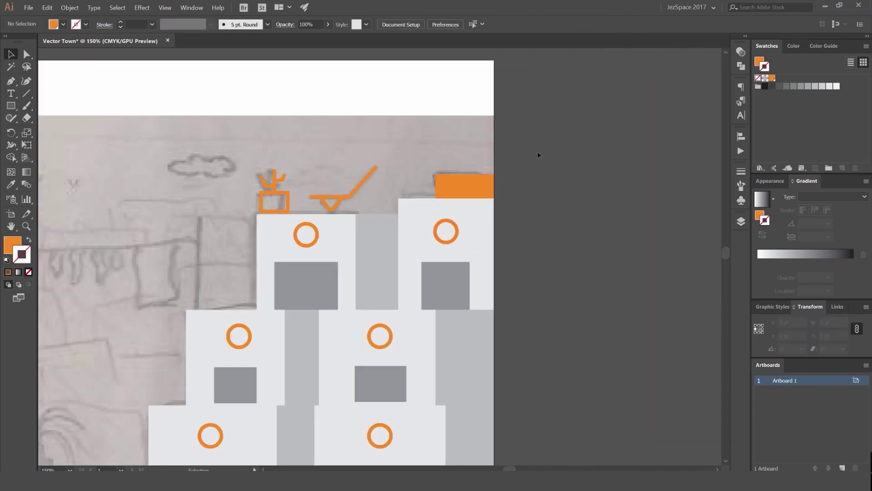
# - Move the potted plant and deck chair together about 17 pt right and 8 pt down on the top-row left roof
pyautogui.hscroll(-3, 496, 135)
pyautogui.scroll(-1, 495, 135)
pyautogui.scroll(2, 483, 143)
pyautogui.moveTo(403, 168); pyautogui.dragTo(431, 136)
pyautogui.scroll(1, 403, 166)
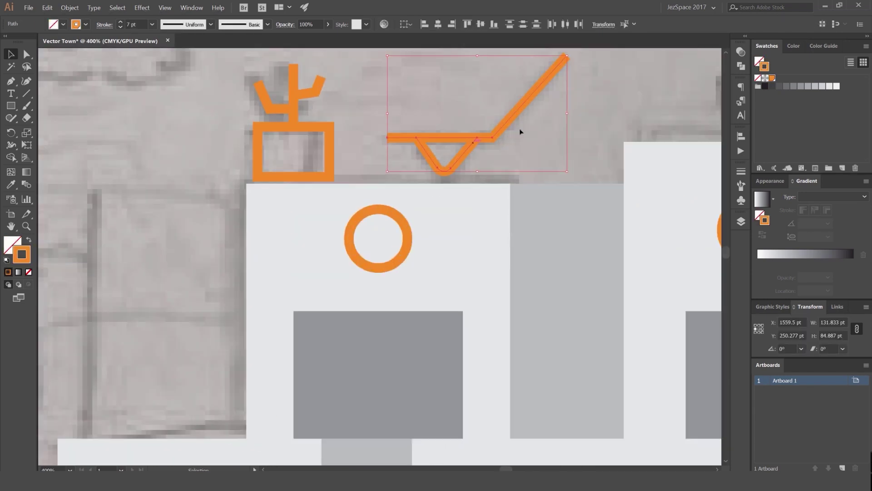
pyautogui.keyDown('shift'); pyautogui.click(313, 128); pyautogui.keyUp('shift')
pyautogui.scroll(1, 429, 145)
pyautogui.moveTo(436, 170); pyautogui.dragTo(467, 195)
pyautogui.click(615, 146)
# - Scale the potted plant and deck chair down together to about 163 by 64 pt and rest them on the top-row left roof
pyautogui.click(543, 151)
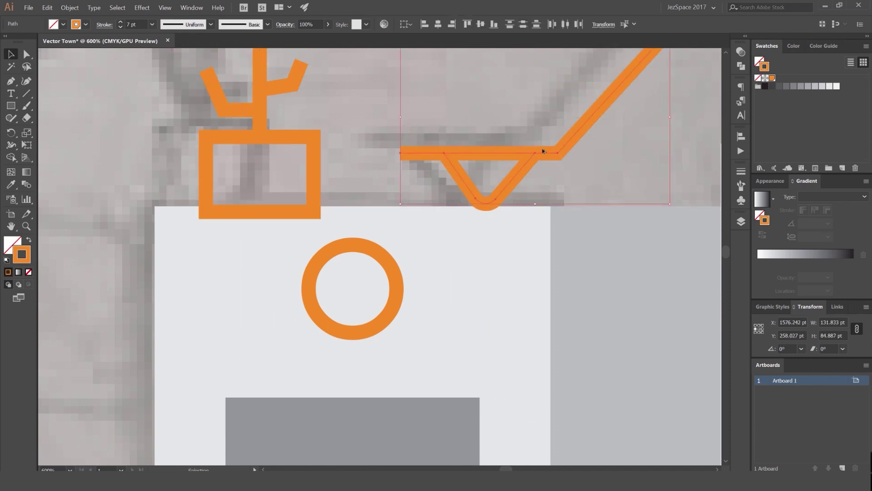
pyautogui.scroll(-3, 543, 151)
pyautogui.keyDown('shift'); pyautogui.click(433, 151); pyautogui.keyUp('shift')
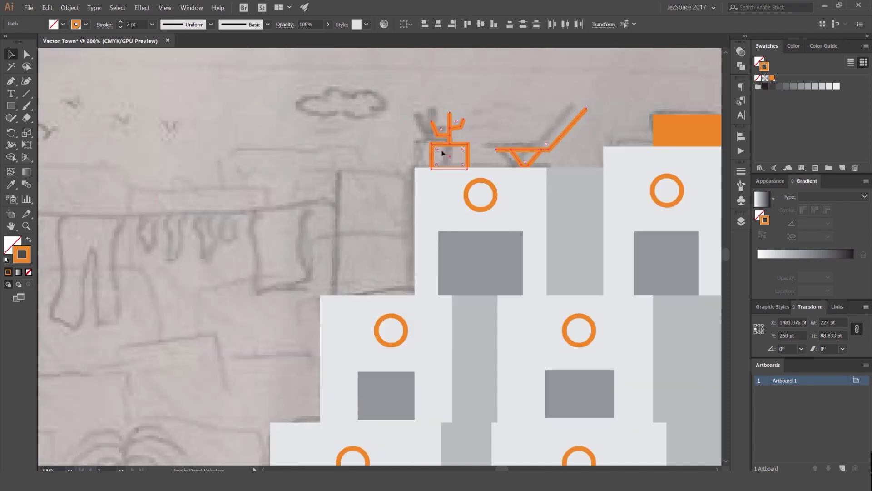
pyautogui.moveTo(587, 109); pyautogui.dragTo(564, 114)
pyautogui.scroll(1, 525, 154)
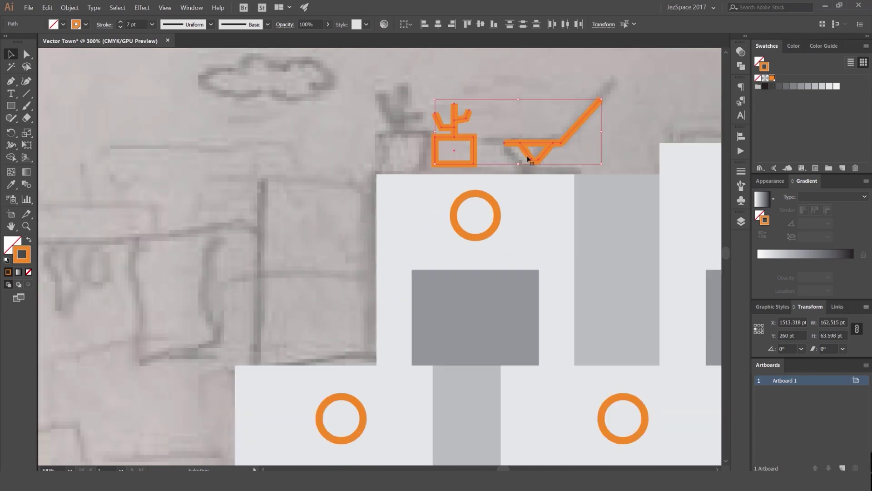
pyautogui.moveTo(533, 152); pyautogui.dragTo(509, 169)
pyautogui.click(618, 130)
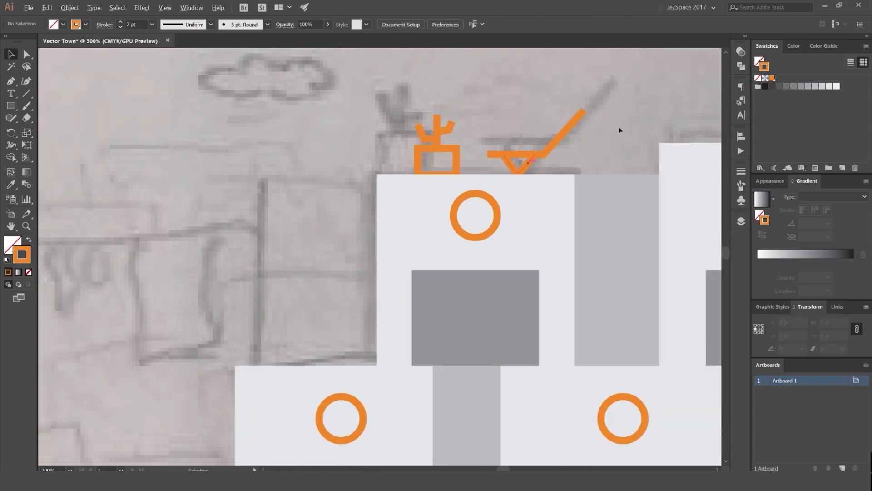
# - Turn the orange outlines of both top-row round windows and the middle-row right one into orange fills
pyautogui.scroll(2, 528, 161)
pyautogui.scroll(-4, 407, 121)
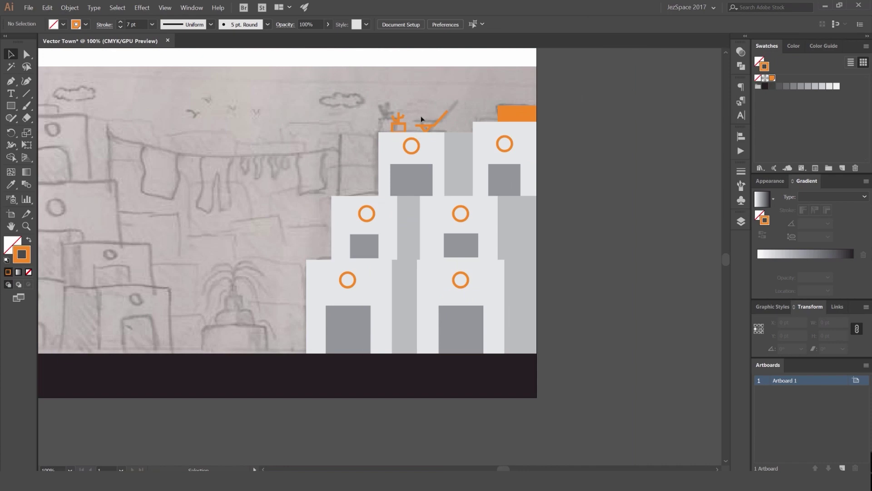
pyautogui.scroll(4, 358, 131)
pyautogui.scroll(-4, 307, 117)
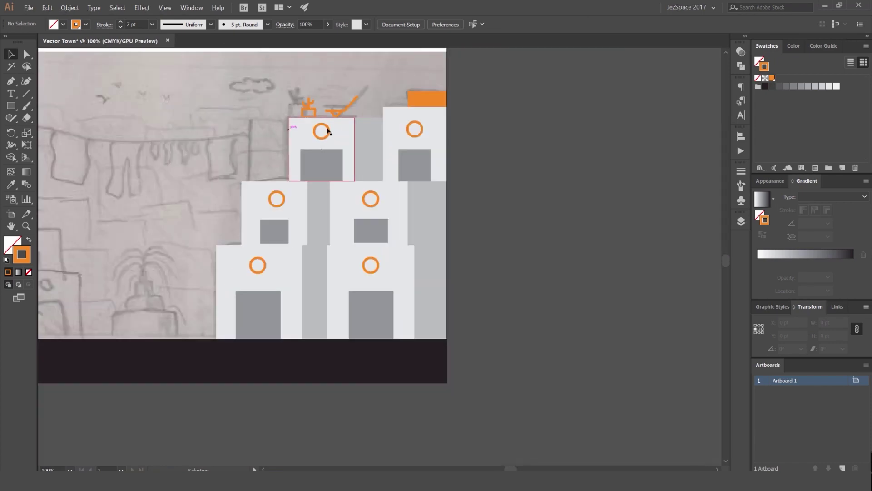
pyautogui.click(329, 131)
pyautogui.hotkey('shift', 'x')
pyautogui.click(422, 130)
pyautogui.hotkey('shift', 'x')
pyautogui.click(379, 196)
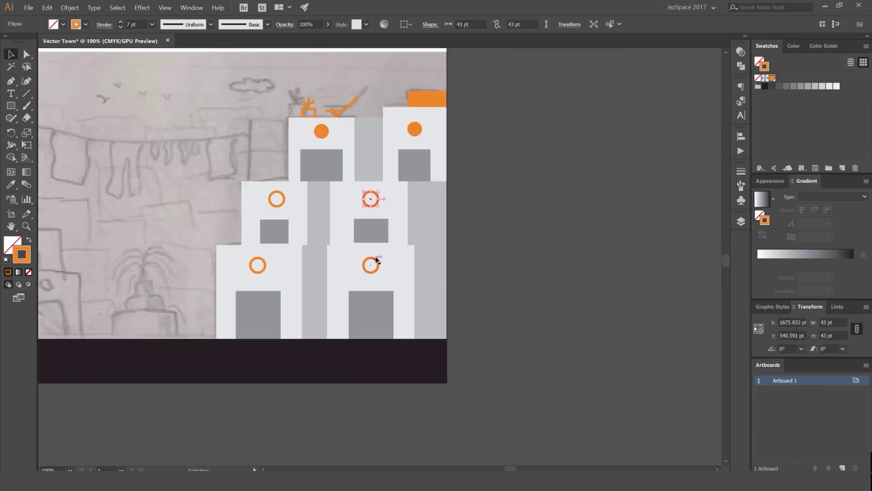
pyautogui.hotkey('shift', 'x')
# - Select all six round windows together and set their outline colour to a mid-gray swatch
pyautogui.click(376, 262)
pyautogui.keyDown('shift'); pyautogui.click(260, 264); pyautogui.keyUp('shift')
pyautogui.keyDown('shift'); pyautogui.click(274, 199); pyautogui.keyUp('shift')
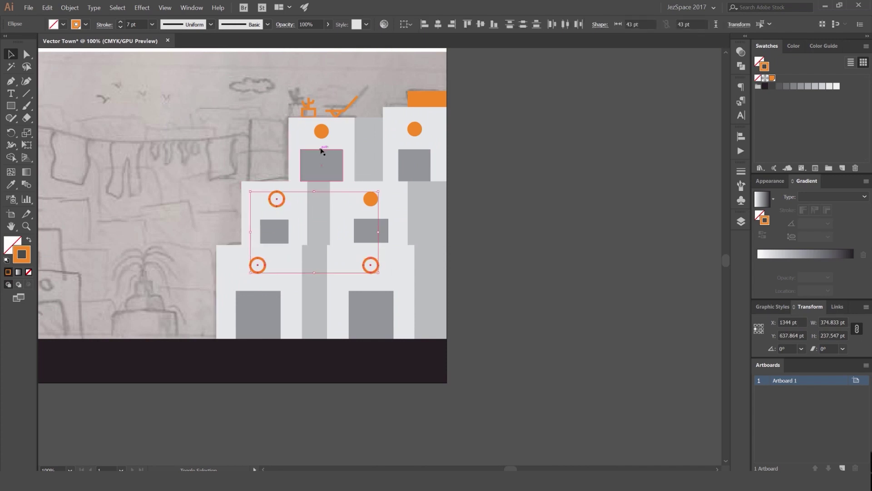
pyautogui.keyDown('shift'); pyautogui.click(321, 131); pyautogui.keyUp('shift')
pyautogui.keyDown('shift'); pyautogui.click(415, 130); pyautogui.keyUp('shift')
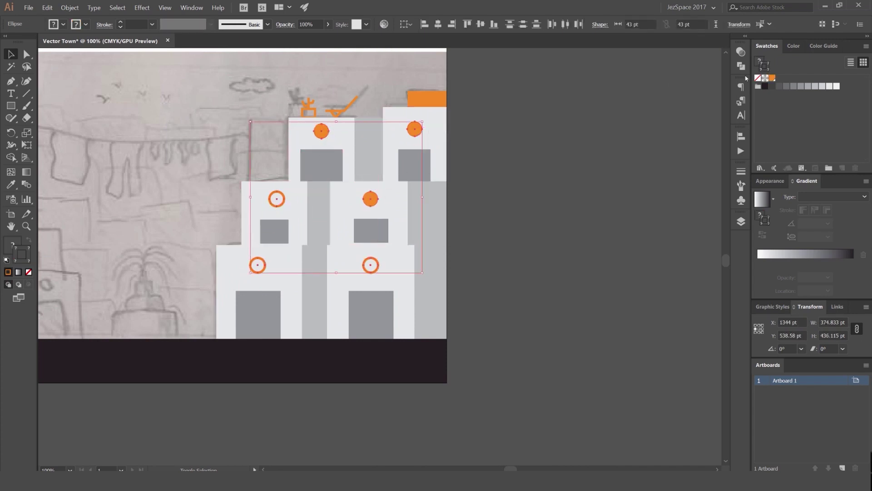
pyautogui.click(783, 87)
pyautogui.click(787, 87)
pyautogui.click(792, 87)
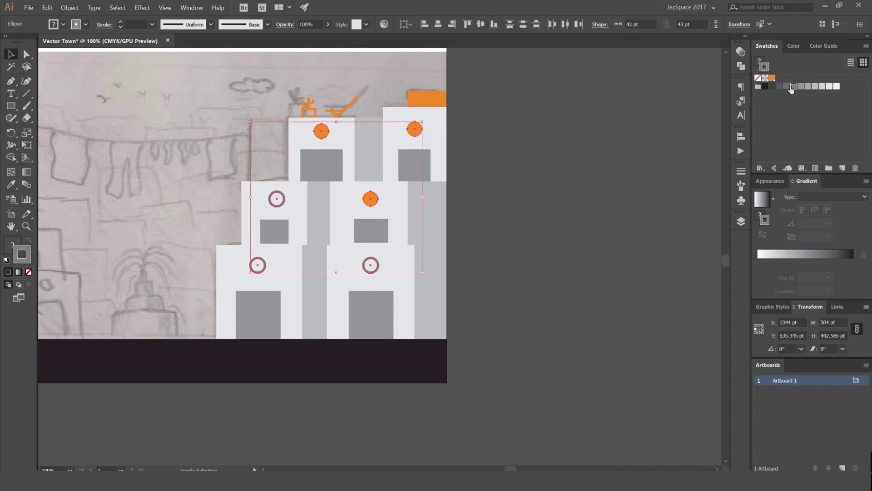
pyautogui.click(476, 151)
# - Swap fill and outline colours on each of the six round windows so they are filled mid gray
pyautogui.click(371, 199)
pyautogui.hotkey('shift', 'x')
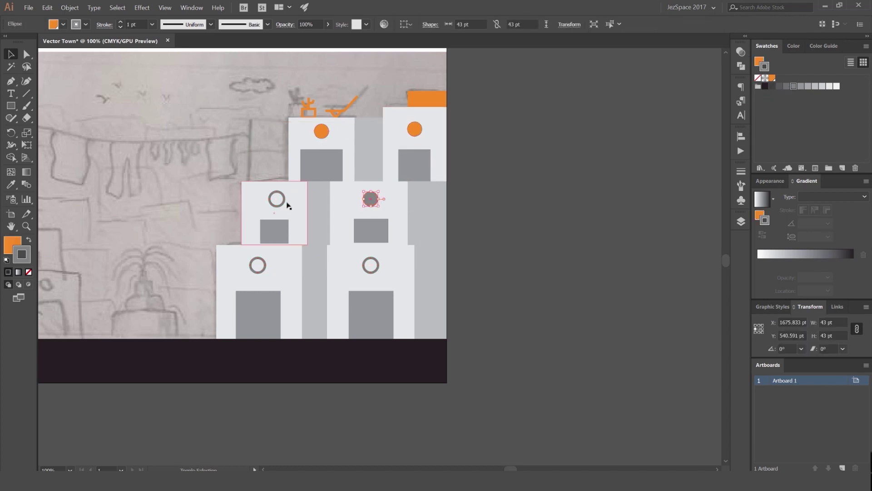
pyautogui.click(285, 199)
pyautogui.hotkey('shift', 'x')
pyautogui.click(265, 265)
pyautogui.hotkey('shift', 'x')
pyautogui.click(364, 265)
pyautogui.hotkey('shift', 'x')
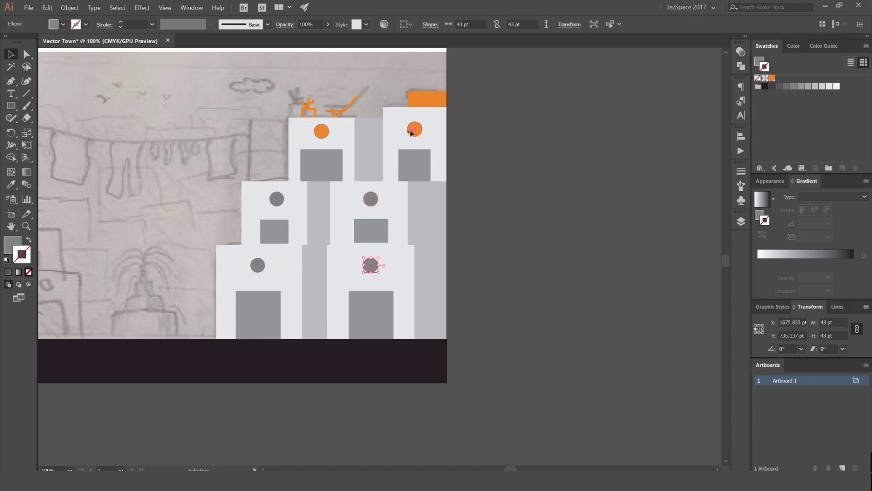
pyautogui.click(412, 131)
pyautogui.hotkey('shift', 'x')
pyautogui.click(321, 130)
pyautogui.hotkey('shift', 'x')
pyautogui.hotkey('ctrl', 'shift', 'a')
# - Remove the orange outline from both top-row round windows and the middle-row right round window
pyautogui.scroll(1, 387, 144)
pyautogui.click(428, 123)
pyautogui.keyDown('shift'); pyautogui.click(289, 126); pyautogui.keyUp('shift')
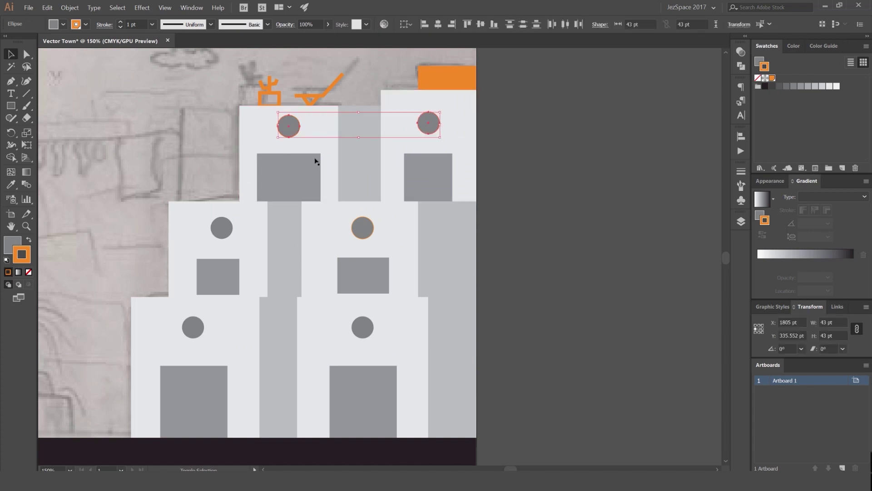
pyautogui.scroll(2, 278, 208)
pyautogui.scroll(5, 374, 224)
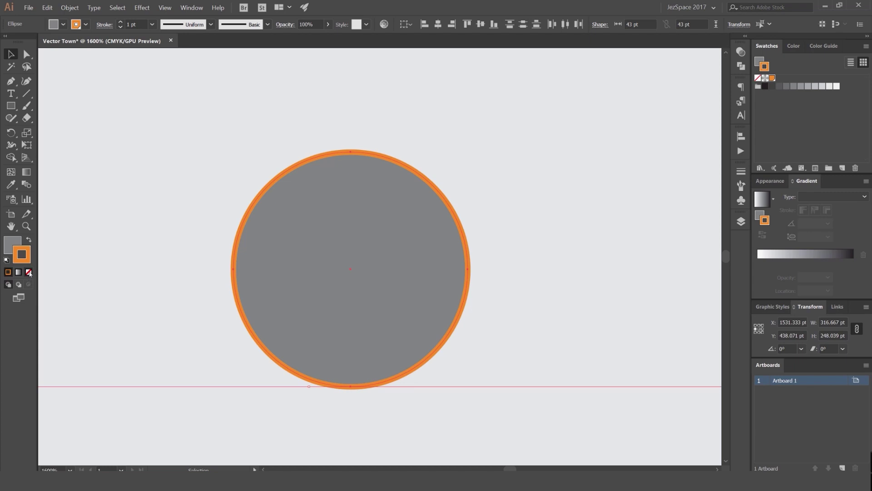
pyautogui.click(30, 272)
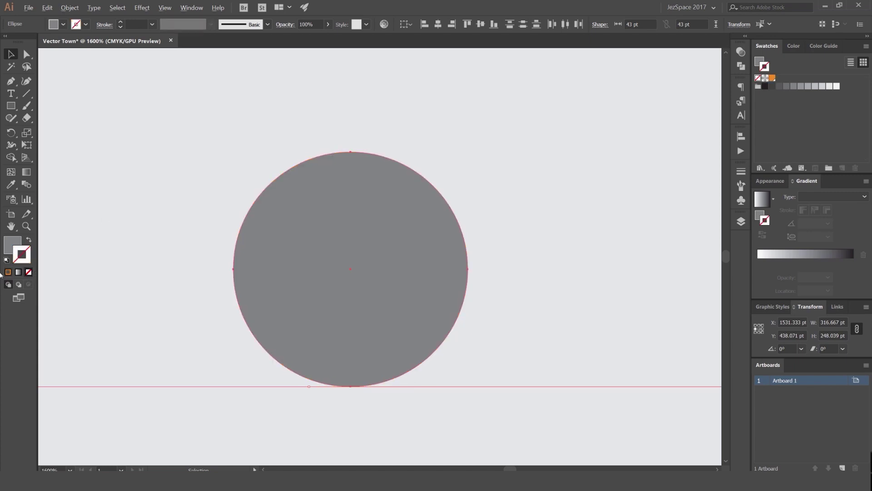
pyautogui.scroll(-6, 184, 199)
pyautogui.moveTo(436, 188); pyautogui.dragTo(511, 197)
pyautogui.click(479, 187)
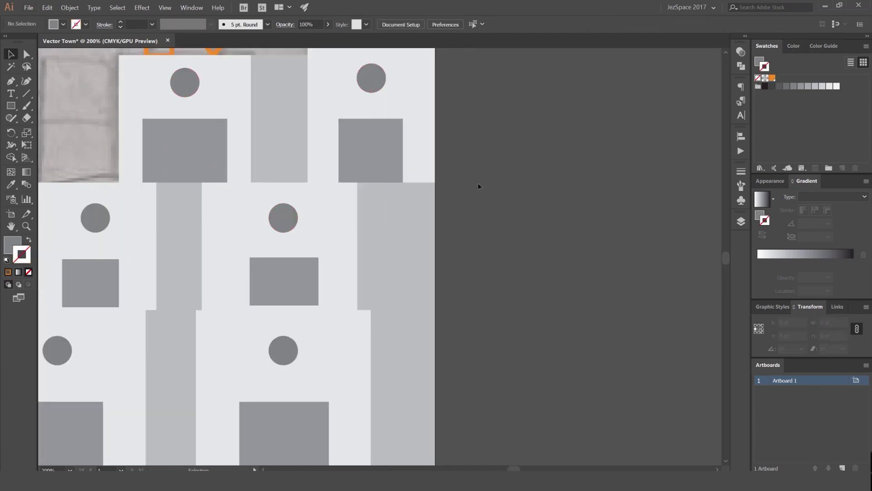
pyautogui.scroll(-3, 454, 275)
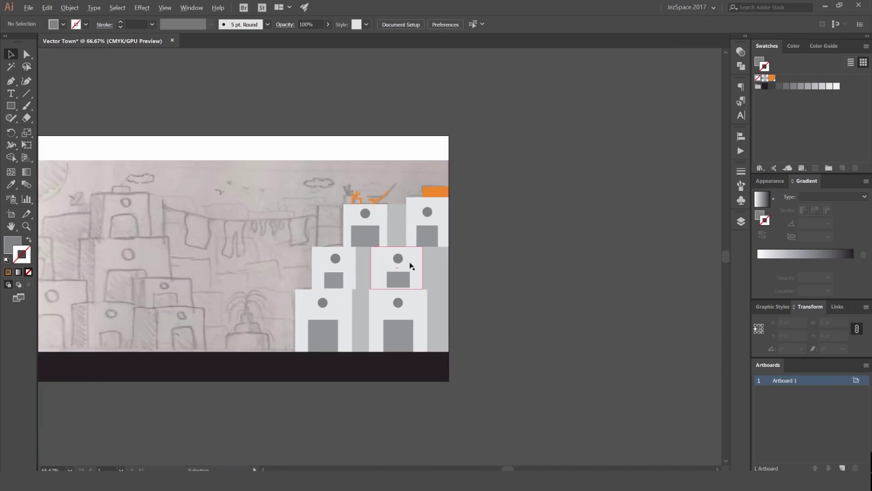
# - Turn the plant pot's orange outline on the top-row left roof into an orange fill
pyautogui.scroll(5, 394, 204)
pyautogui.click(331, 195)
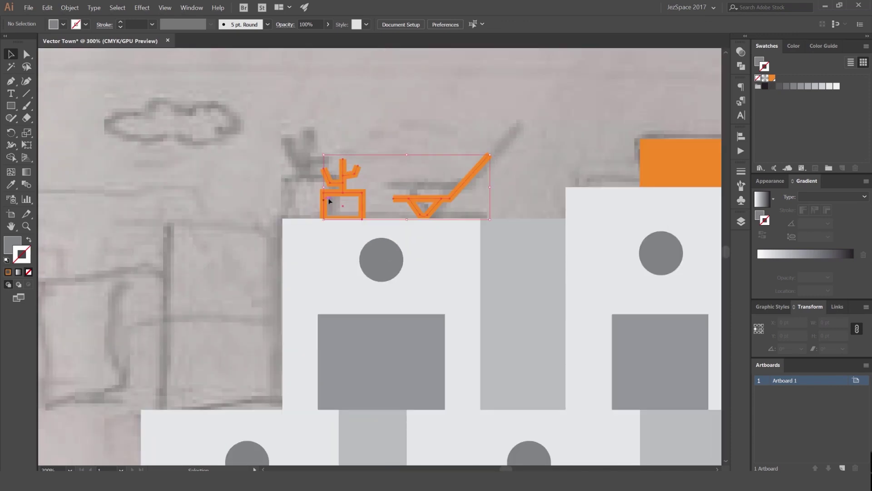
pyautogui.click(452, 148)
pyautogui.click(364, 197)
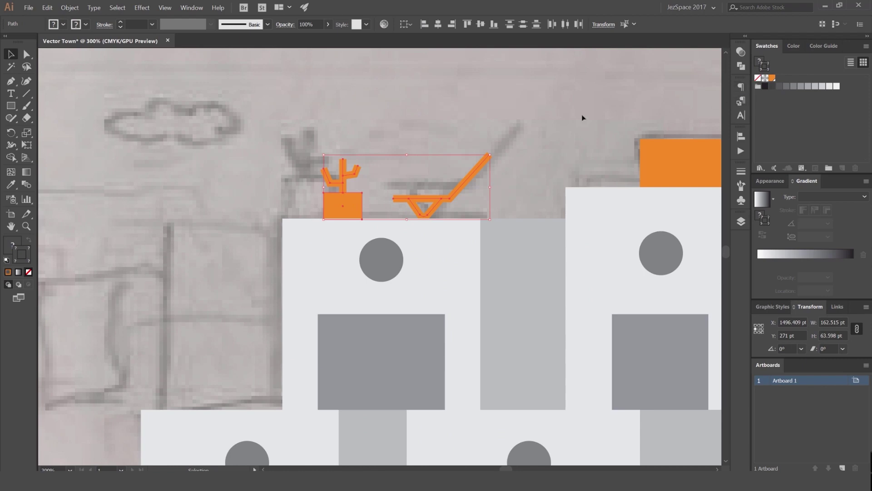
# - Recolour the cactus and deck chair lines dark gray and fill the plant pot with a darker gray swatch
pyautogui.scroll(2, 385, 162)
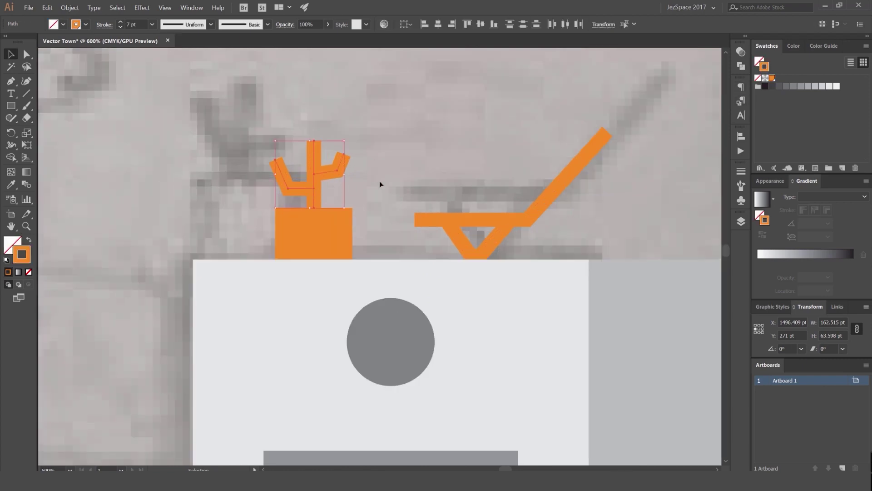
pyautogui.click(792, 87)
pyautogui.press('a')
pyautogui.click(327, 222)
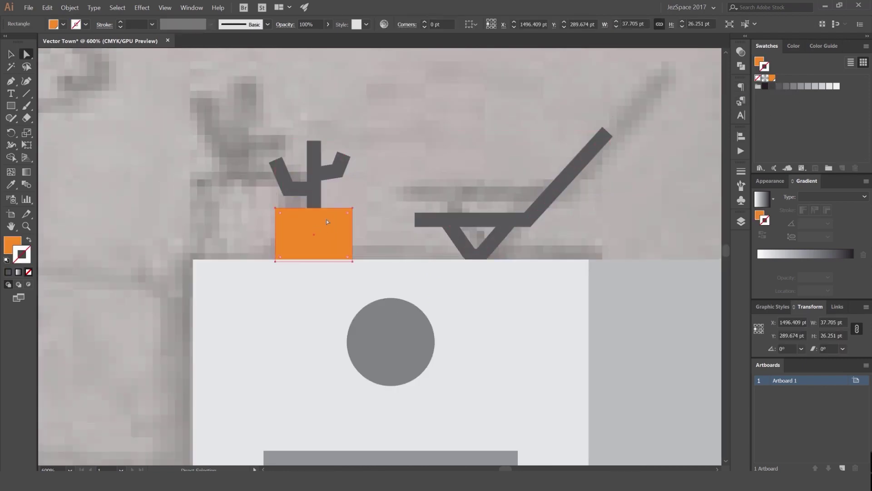
pyautogui.click(772, 86)
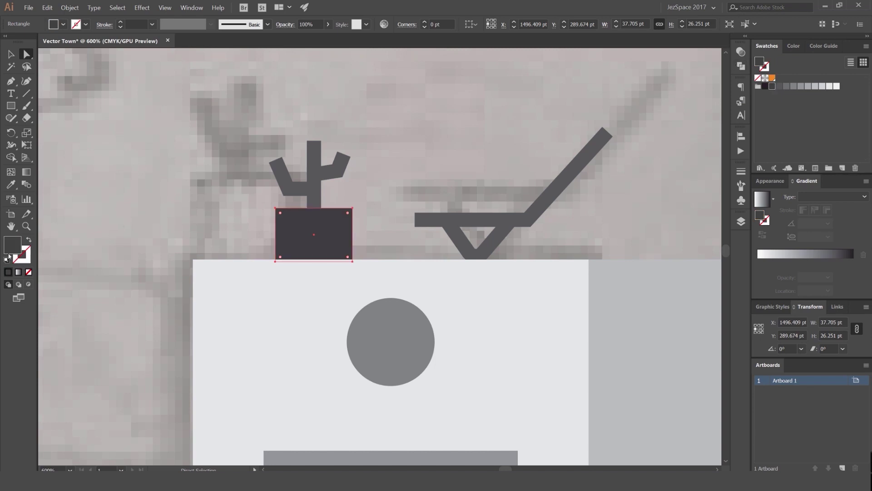
# - Fill the roof box on the top-row right house with the plant pot's dark gray, sampled with the Eyedropper
pyautogui.scroll(-2, 399, 132)
pyautogui.click(456, 119)
pyautogui.moveTo(695, 132); pyautogui.dragTo(475, 168)
pyautogui.click(475, 167)
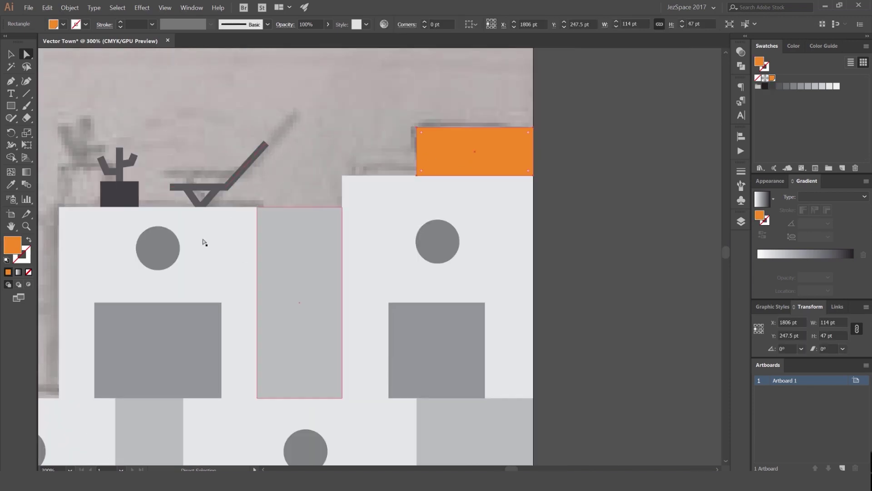
pyautogui.press('i')
pyautogui.click(108, 196)
pyautogui.press('v')
pyautogui.click(325, 105)
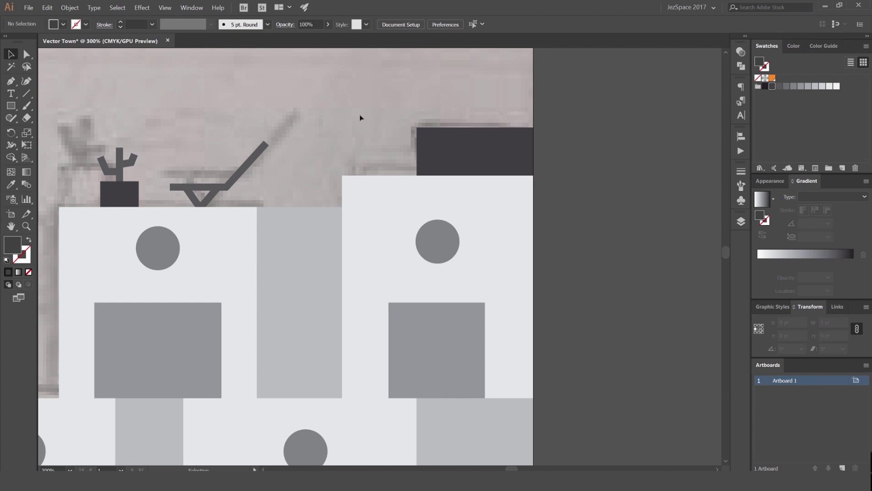
pyautogui.scroll(-6, 364, 117)
pyautogui.moveTo(471, 171); pyautogui.dragTo(574, 142)
pyautogui.scroll(-2, 574, 143)
pyautogui.scroll(2, 569, 145)
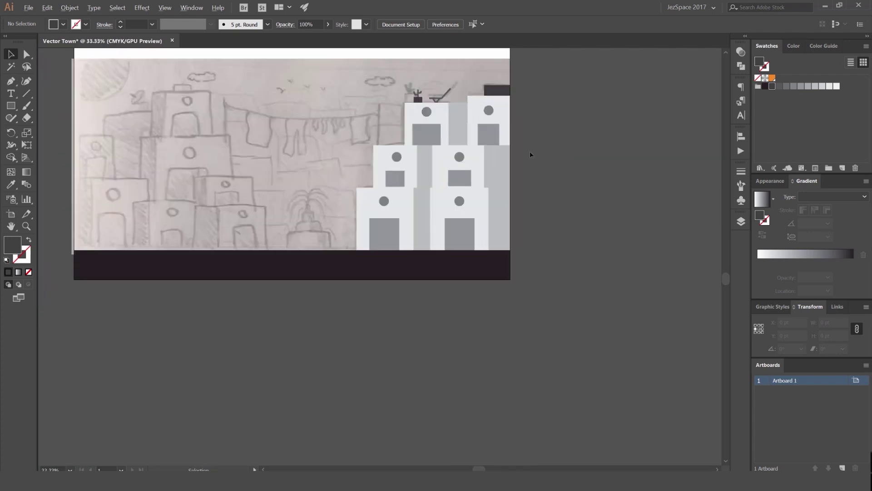
pyautogui.scroll(4, 518, 168)
pyautogui.scroll(-3, 507, 177)
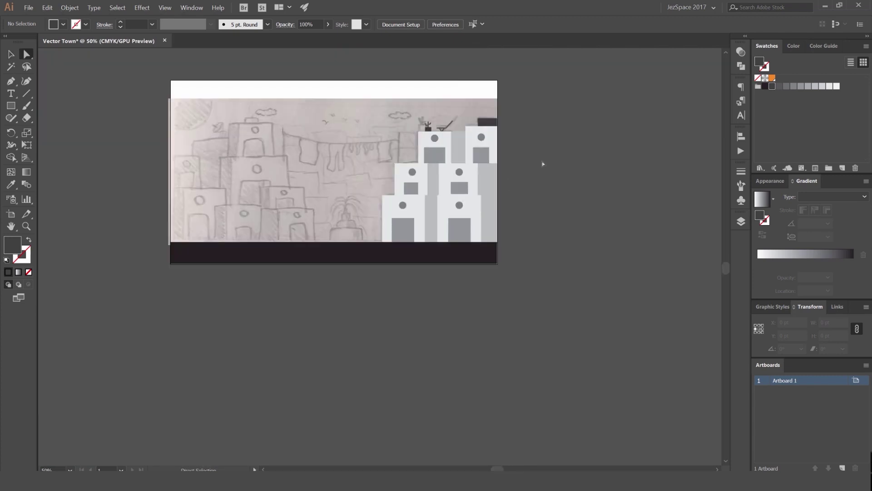
# - Select the five shaded side walls across the three house rows and fill them with a dark gray swatch
pyautogui.scroll(3, 494, 187)
pyautogui.click(486, 183)
pyautogui.keyDown('shift'); pyautogui.click(401, 98); pyautogui.keyUp('shift')
pyautogui.keyDown('shift'); pyautogui.click(319, 170); pyautogui.keyUp('shift')
pyautogui.keyDown('shift'); pyautogui.click(314, 224); pyautogui.keyUp('shift')
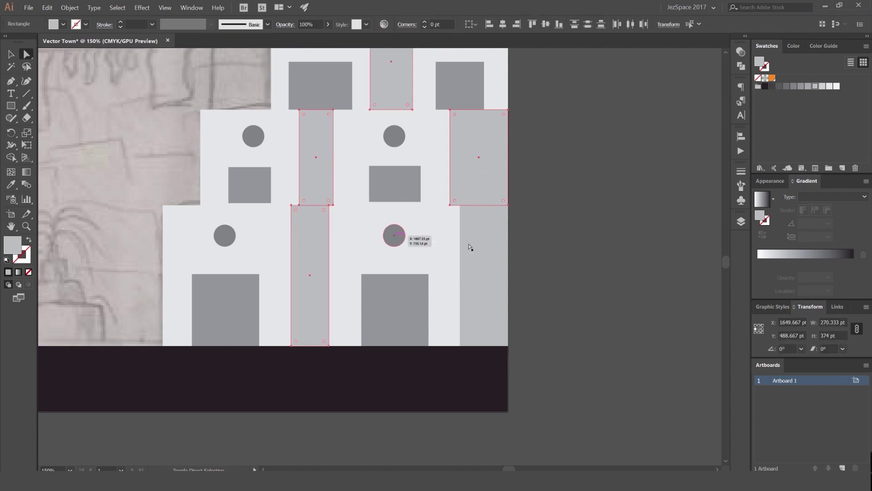
pyautogui.keyDown('shift'); pyautogui.click(483, 245); pyautogui.keyUp('shift')
pyautogui.click(786, 86)
pyautogui.click(557, 135)
# - Examine the contrast of the dark side walls with the house fronts, both close up and across the whole artboard
pyautogui.scroll(2, 504, 182)
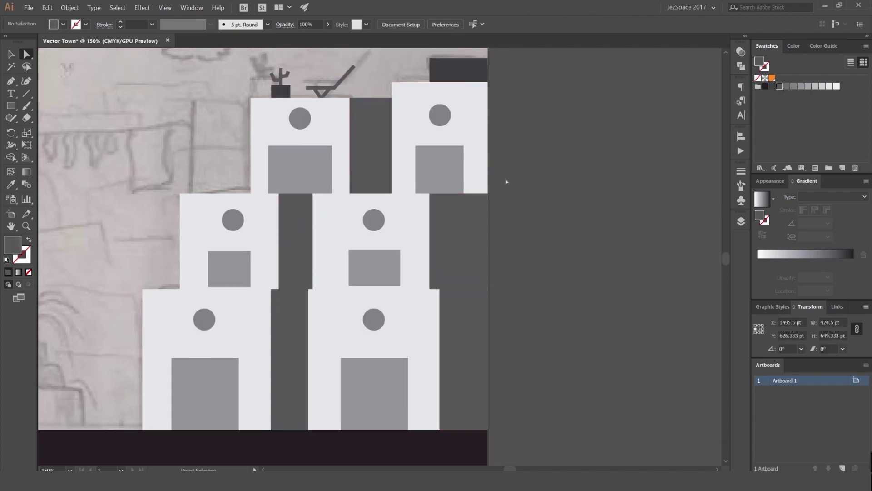
pyautogui.moveTo(531, 166); pyautogui.dragTo(522, 146)
pyautogui.scroll(-3, 636, 143)
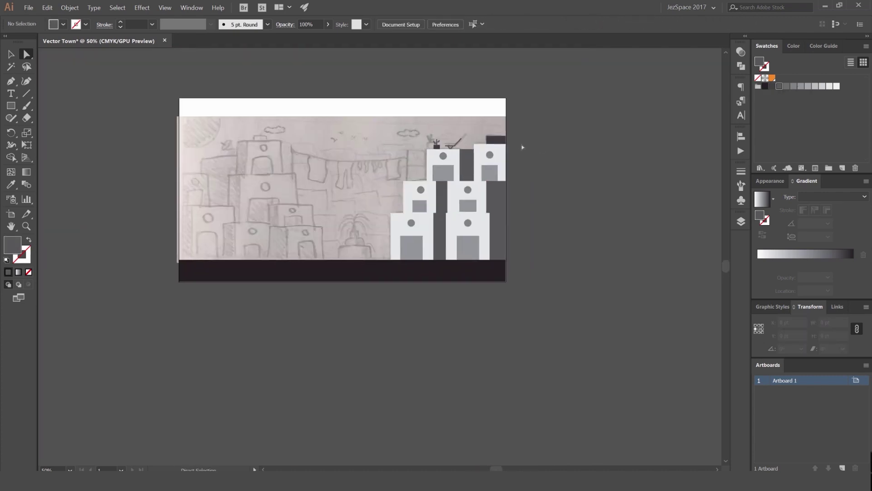
pyautogui.scroll(3, 514, 145)
pyautogui.scroll(-2, 571, 140)
pyautogui.scroll(-1, 581, 143)
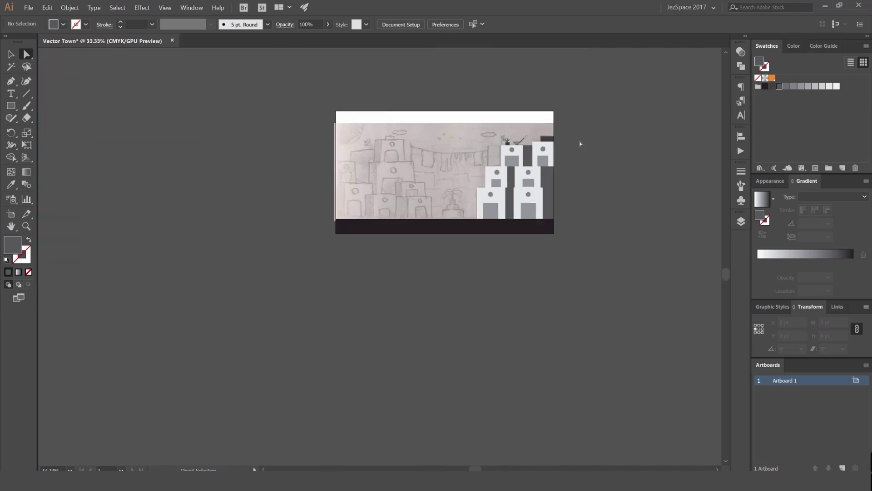
pyautogui.scroll(4, 579, 144)
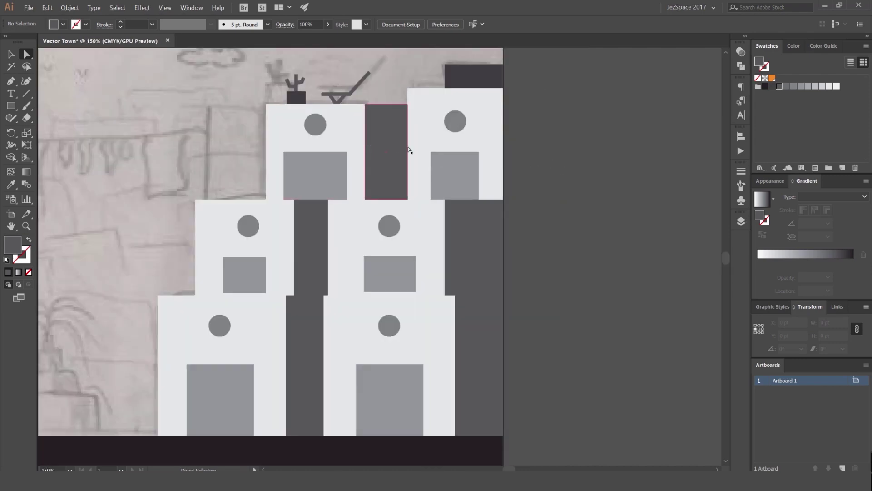
pyautogui.scroll(-3, 549, 135)
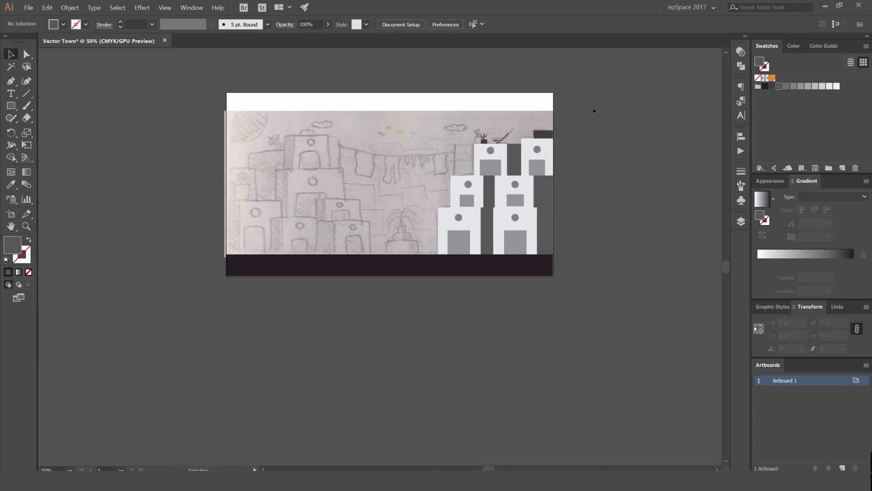
# - Duplicate the whole house cluster to the left and flip the copy horizontally
pyautogui.click(514, 228)
pyautogui.moveTo(515, 228); pyautogui.dragTo(335, 227)
pyautogui.click(866, 307)
pyautogui.click(781, 325)
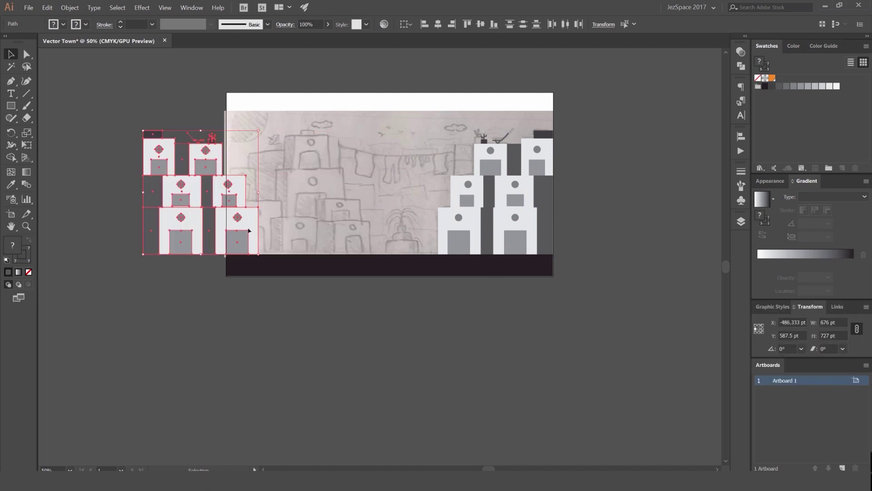
# - Move the mirrored house cluster right so its outer edge meets the artboard's left edge
pyautogui.moveTo(249, 230)
pyautogui.mouseDown()
pyautogui.moveTo(368, 230)
pyautogui.moveTo(276, 223)
pyautogui.mouseUp()
pyautogui.scroll(2, 200, 222)
pyautogui.click(188, 200)
pyautogui.scroll(-3, 143, 188)
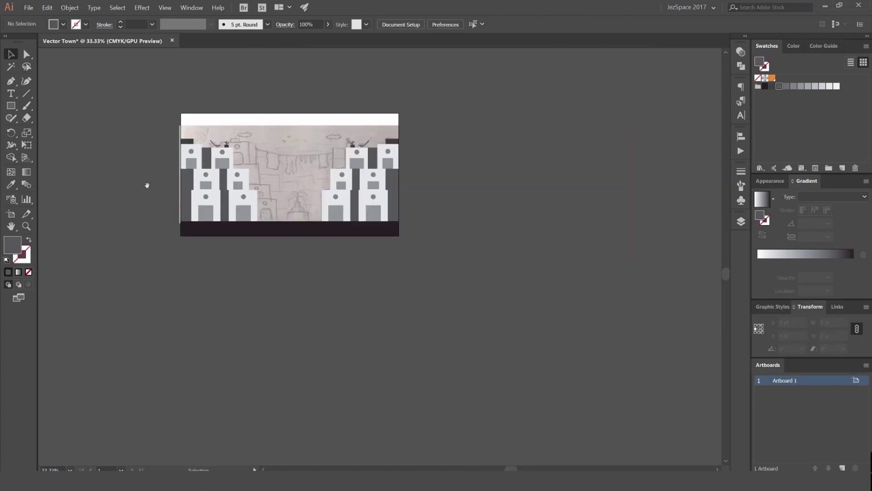
pyautogui.moveTo(147, 185); pyautogui.dragTo(255, 191)
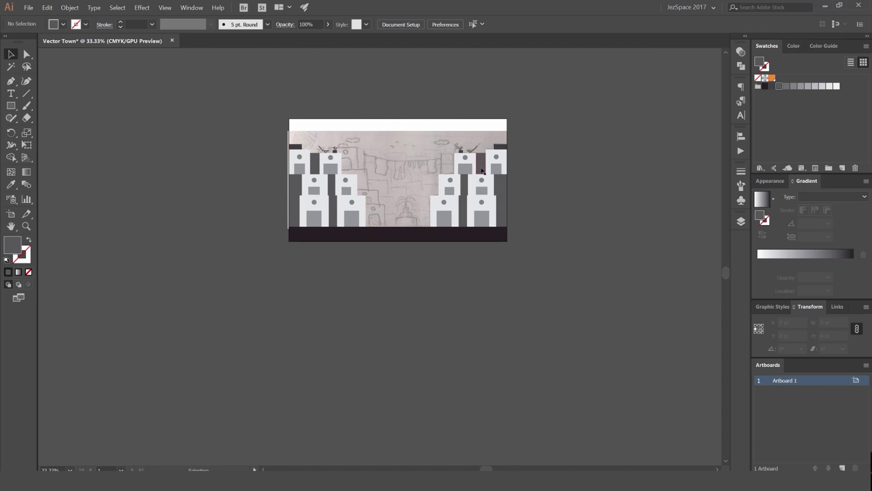
# - Shift the mirrored house cluster inward and delete it, including its remaining side wall and doors
pyautogui.moveTo(356, 180); pyautogui.dragTo(380, 181)
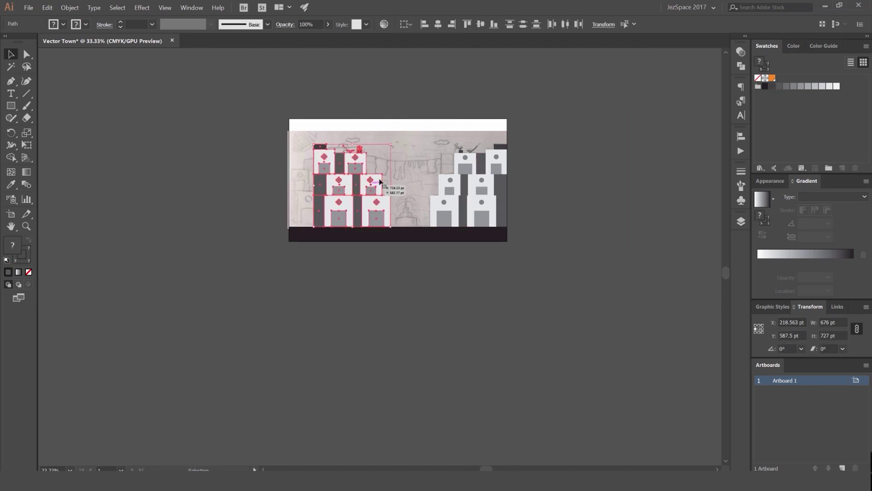
pyautogui.press('Delete')
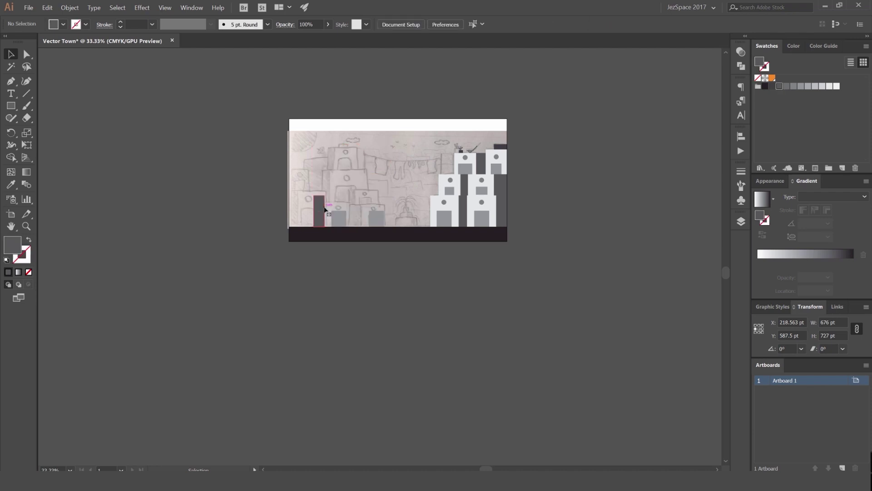
pyautogui.click(319, 219)
pyautogui.press('Delete')
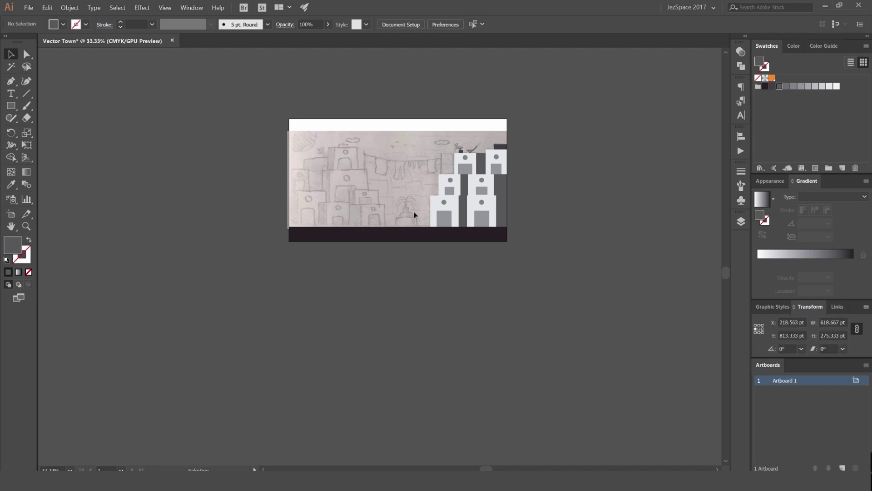
pyautogui.click(838, 450)
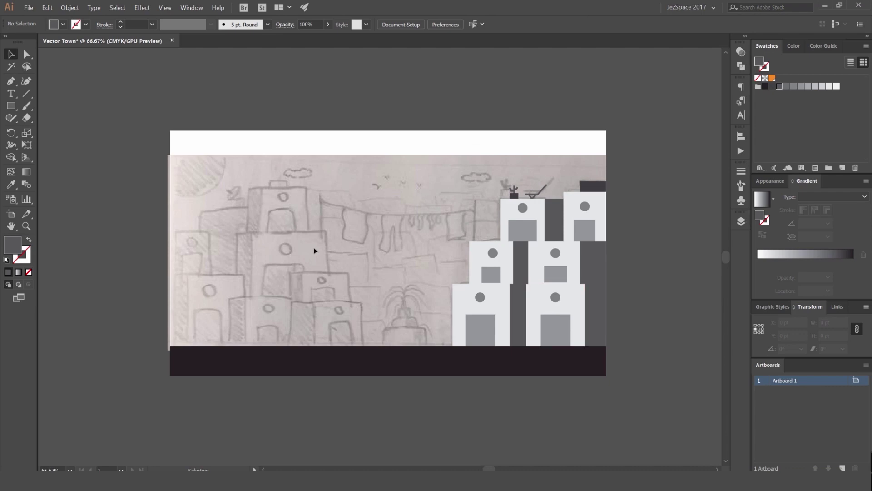
# - Outline the front of the topmost house in the left sketch with an unfilled rectangle about 215 × 192.5 pt
pyautogui.moveTo(303, 226); pyautogui.dragTo(389, 151)
pyautogui.scroll(5, 389, 152)
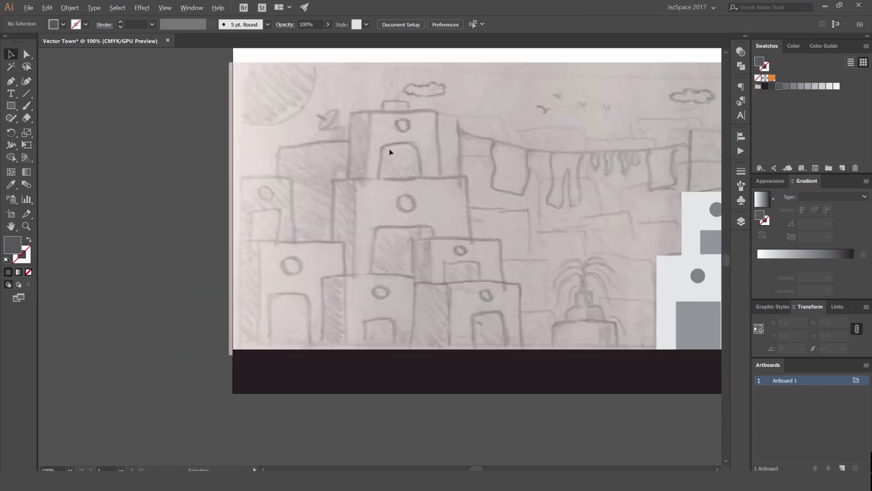
pyautogui.scroll(-1, 445, 127)
pyautogui.scroll(-1, 446, 129)
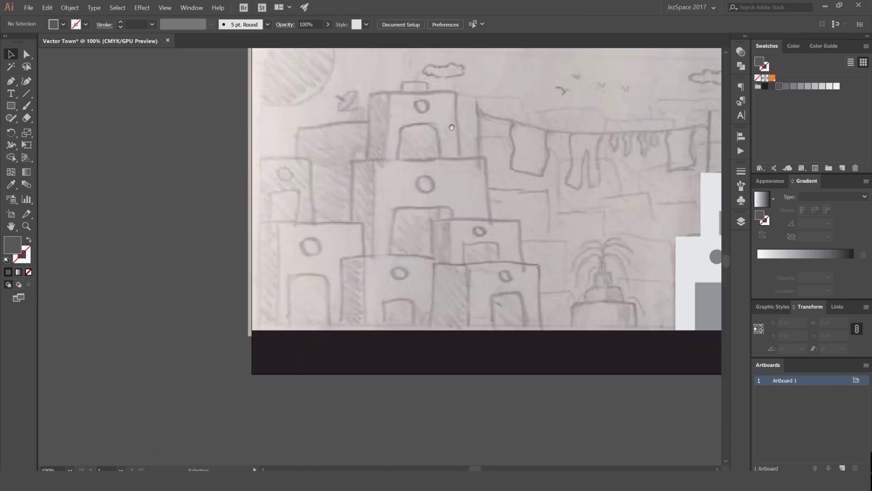
pyautogui.moveTo(448, 130); pyautogui.dragTo(420, 127)
pyautogui.scroll(3, 373, 112)
pyautogui.scroll(-1, 373, 111)
pyautogui.moveTo(373, 112); pyautogui.dragTo(364, 137)
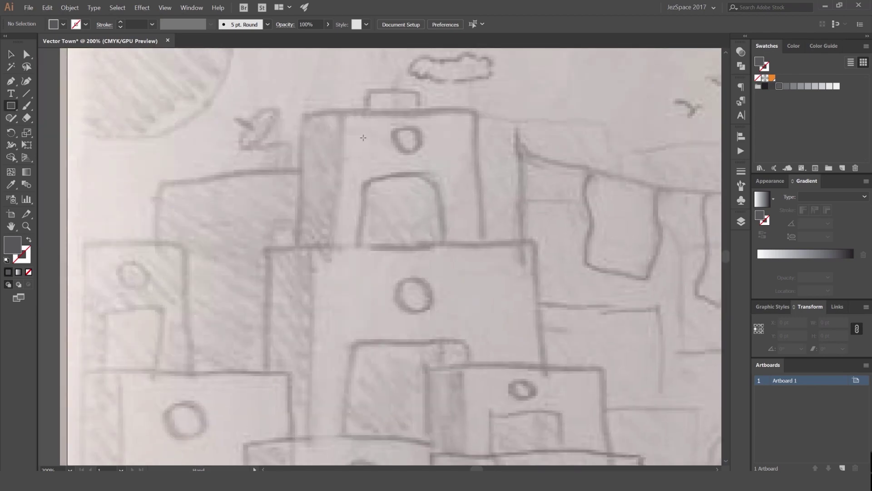
pyautogui.moveTo(339, 110); pyautogui.dragTo(486, 240)
pyautogui.hotkey('shift', 'x')
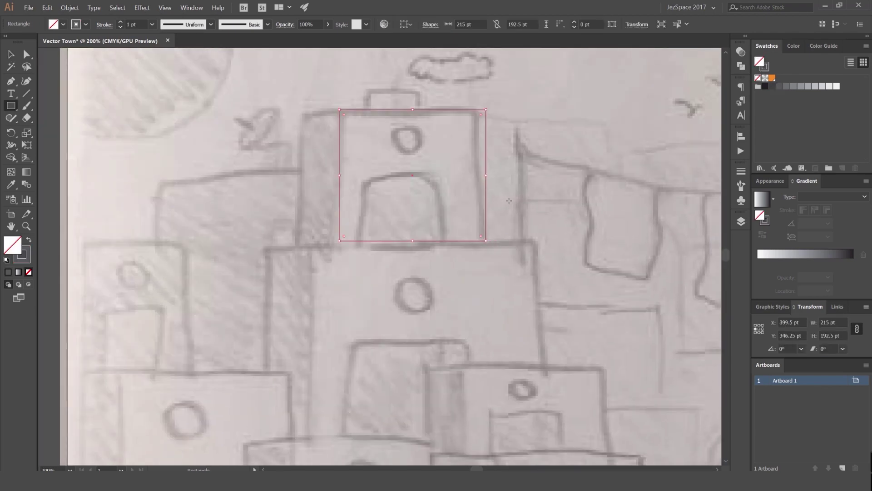
# - Set the outline of the topmost house front to a 4 pt stroke
pyautogui.press('v')
pyautogui.moveTo(511, 152); pyautogui.dragTo(411, 147)
pyautogui.click(121, 21)
pyautogui.click(121, 22)
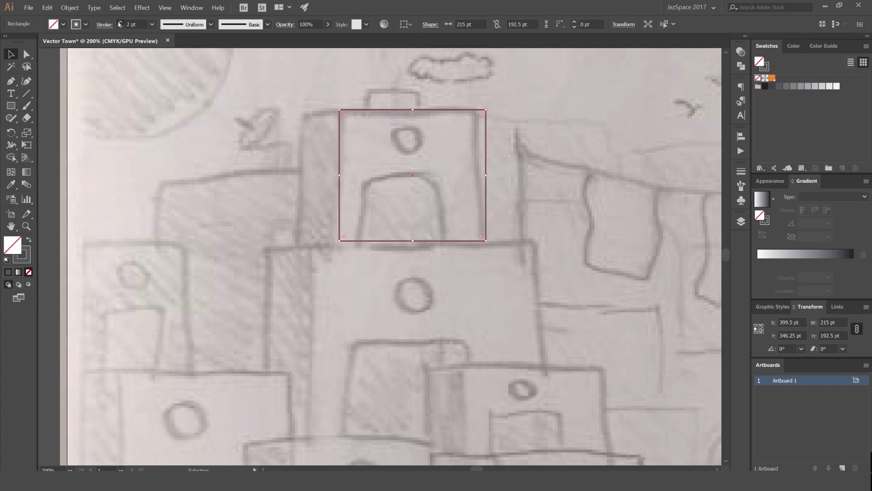
pyautogui.click(121, 22)
# - Outline the topmost house's shaded side wall and the small block on its roof, following the sketch
pyautogui.click(295, 94)
pyautogui.moveTo(389, 120); pyautogui.dragTo(470, 88)
pyautogui.moveTo(556, 119); pyautogui.dragTo(418, 123)
pyautogui.moveTo(274, 145); pyautogui.dragTo(377, 153)
pyautogui.click(615, 117)
pyautogui.moveTo(479, 59)
pyautogui.mouseDown()
pyautogui.moveTo(454, 134)
pyautogui.moveTo(510, 181)
pyautogui.moveTo(486, 198)
pyautogui.mouseUp()
pyautogui.scroll(2, 442, 135)
pyautogui.press('v')
# - Draw the round window on the topmost house's front as an unfilled circle
pyautogui.click(557, 163)
pyautogui.scroll(-3, 482, 155)
pyautogui.scroll(2, 495, 196)
pyautogui.press('l')
pyautogui.press('v')
pyautogui.click(531, 224)
# - Draw a rectangular doorway about 132 × 96 pt at the base of the topmost house
pyautogui.press('m')
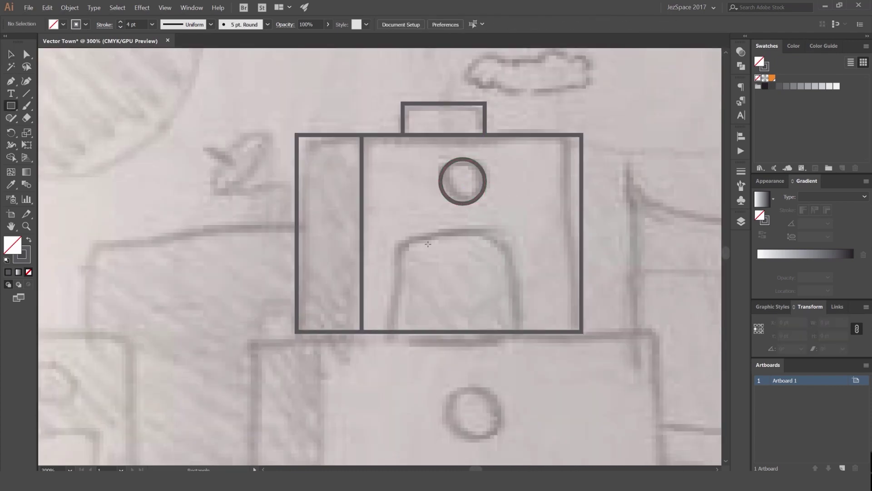
pyautogui.moveTo(506, 306); pyautogui.dragTo(533, 331)
pyautogui.press('v')
pyautogui.click(548, 247)
pyautogui.scroll(-3, 552, 239)
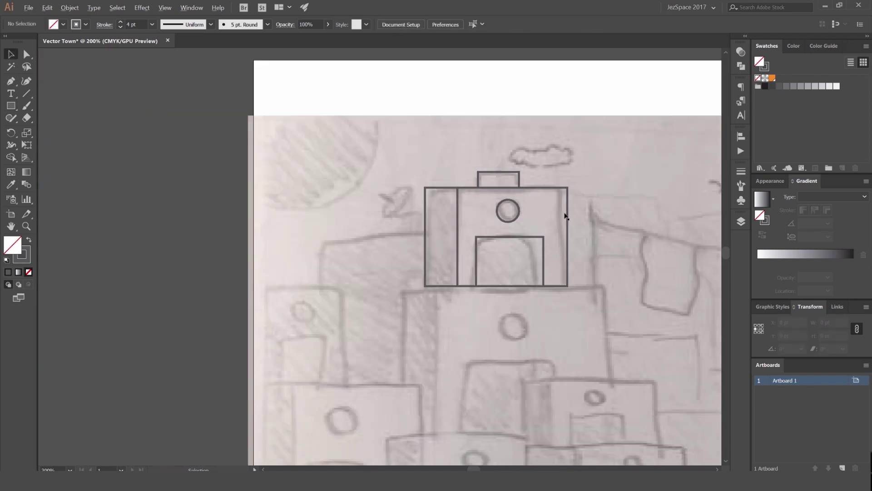
# - Narrow the topmost house's doorway to about 121 pt wide by moving its left edge inward
pyautogui.moveTo(567, 214); pyautogui.dragTo(492, 142)
pyautogui.scroll(2, 473, 175)
pyautogui.click(388, 173)
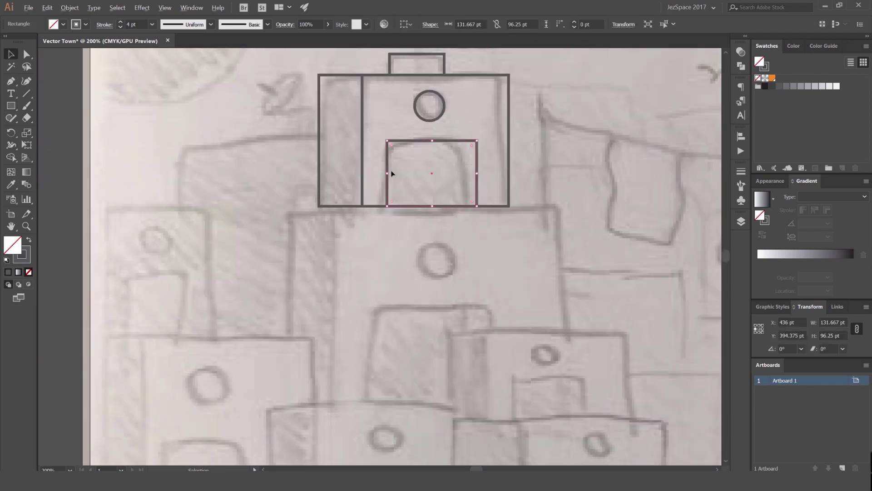
pyautogui.moveTo(388, 173)
pyautogui.mouseDown()
pyautogui.moveTo(405, 173)
pyautogui.moveTo(396, 173)
pyautogui.mouseUp()
pyautogui.click(603, 152)
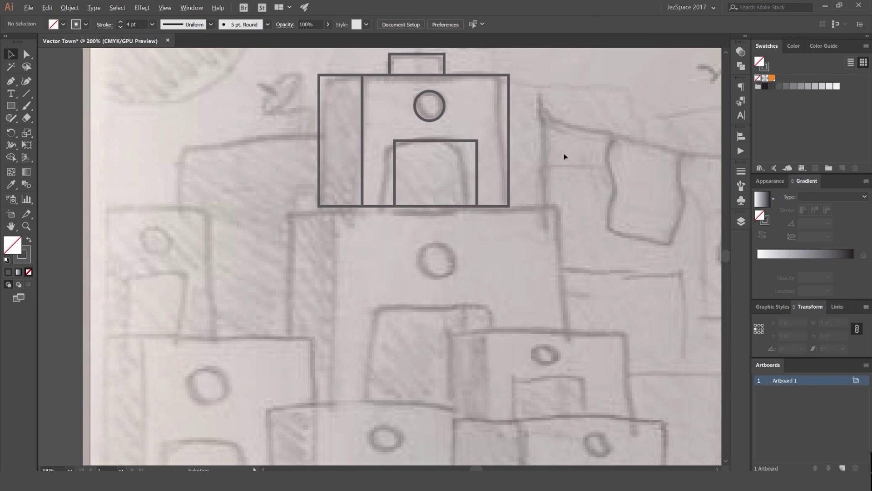
# - Outline the shaded rear building left of the topmost house with a rectangle about 203 × 284 pt
pyautogui.scroll(-2, 563, 154)
pyautogui.moveTo(509, 230); pyautogui.dragTo(547, 208)
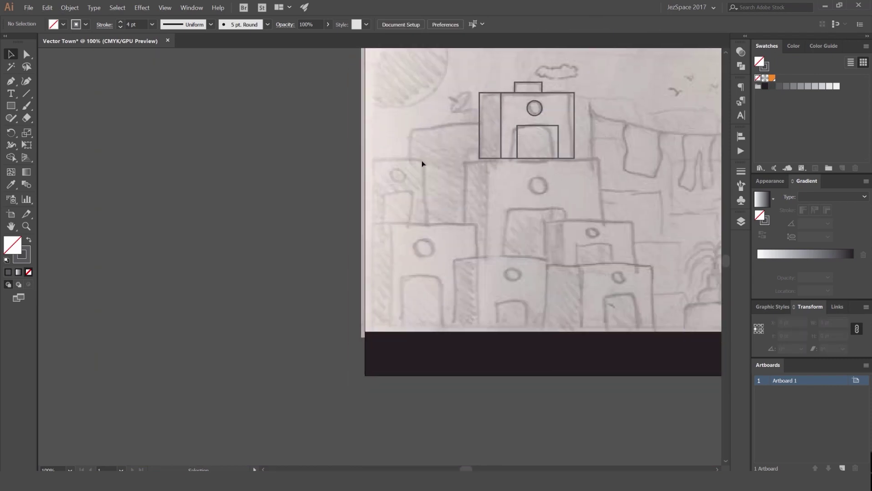
pyautogui.moveTo(410, 126); pyautogui.dragTo(480, 222)
pyautogui.keyDown('ctrl'); pyautogui.click(389, 176); pyautogui.keyUp('ctrl')
# - Outline the small far-left house with a rectangle about 161 × 187.5 pt and extend its left side just past the artboard edge
pyautogui.scroll(1, 389, 177)
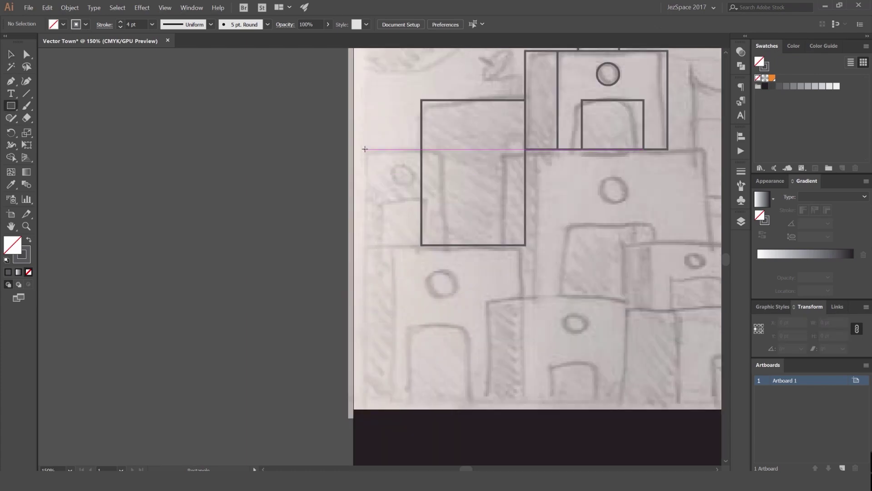
pyautogui.moveTo(365, 149); pyautogui.dragTo(447, 245)
pyautogui.press('v')
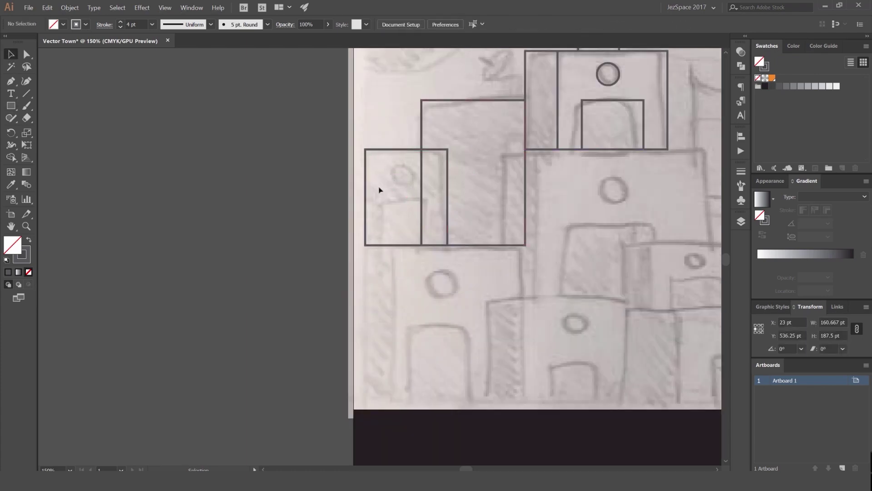
pyautogui.moveTo(365, 197); pyautogui.dragTo(352, 197)
pyautogui.click(408, 146)
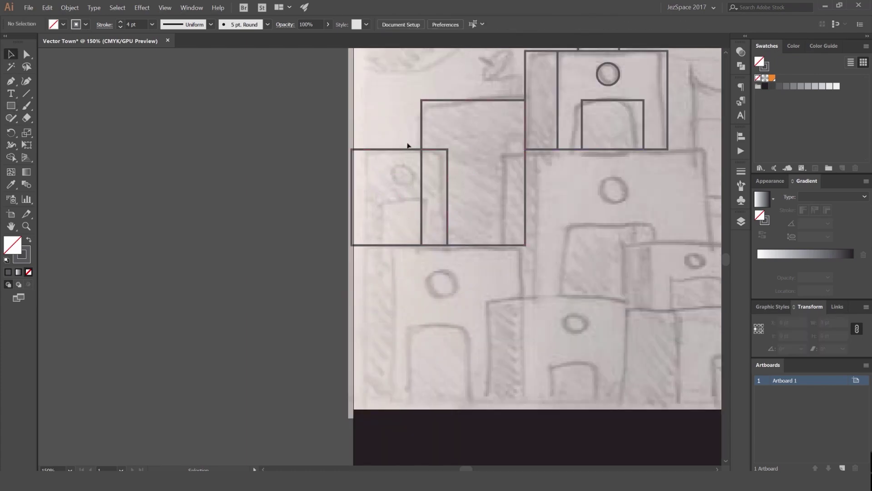
# - Copy the topmost house's round window and doorway onto the small far-left house
pyautogui.scroll(-2, 406, 152)
pyautogui.scroll(3, 384, 162)
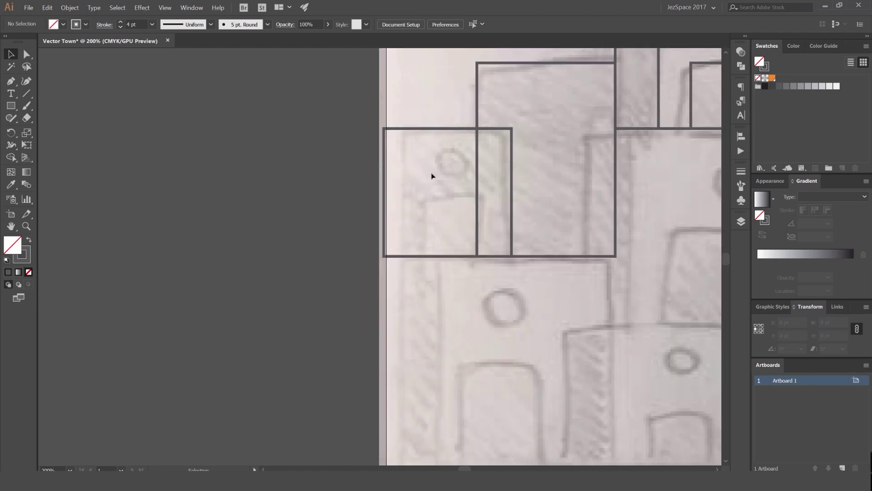
pyautogui.scroll(-2, 495, 168)
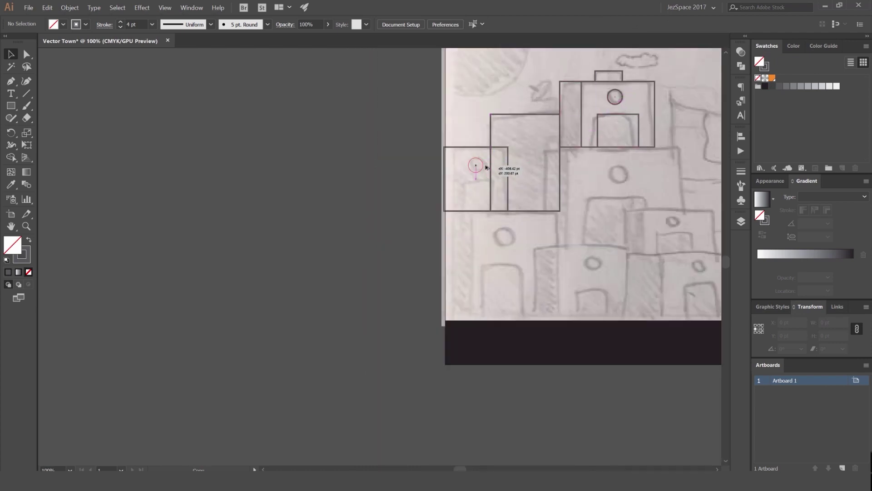
pyautogui.scroll(2, 492, 180)
pyautogui.moveTo(709, 98); pyautogui.dragTo(425, 225)
pyautogui.click(532, 159)
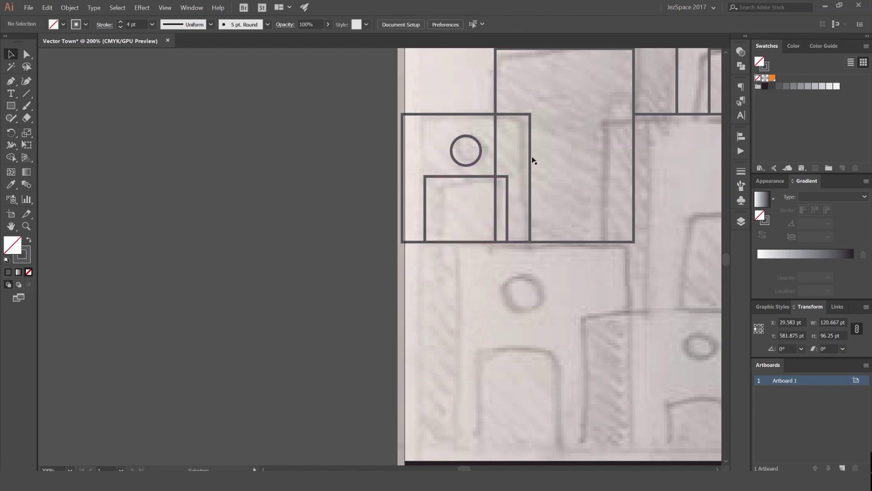
# - Examine how the small far-left house overlaps the rear building's outline
pyautogui.scroll(1, 501, 129)
pyautogui.click(496, 133)
pyautogui.scroll(2, 529, 132)
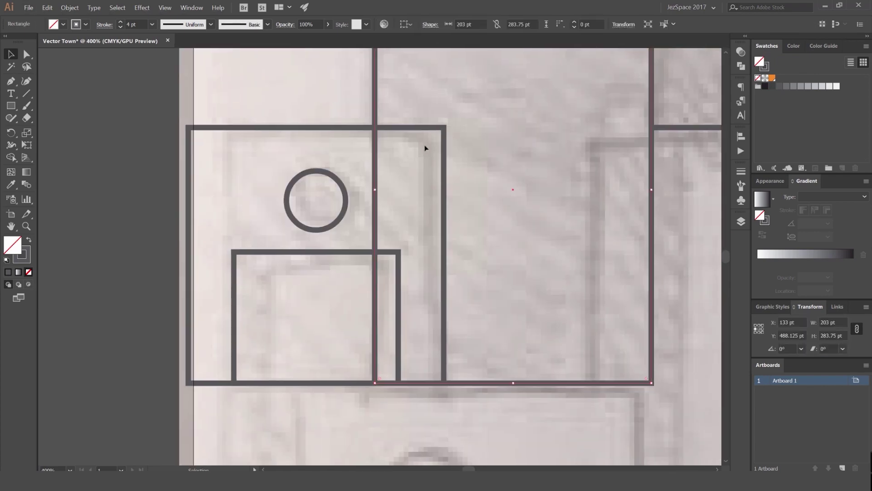
pyautogui.scroll(-4, 336, 184)
pyautogui.scroll(4, 338, 178)
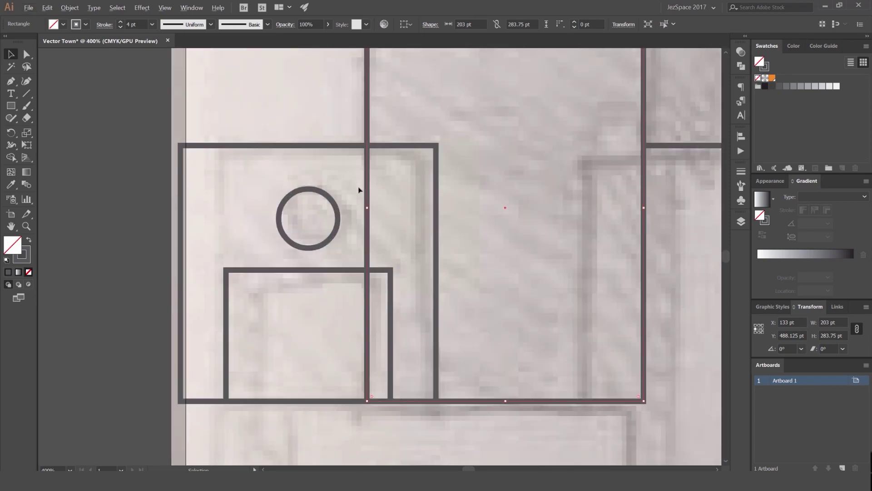
pyautogui.scroll(-2, 366, 163)
pyautogui.click(339, 141)
pyautogui.click(364, 164)
pyautogui.scroll(-1, 366, 160)
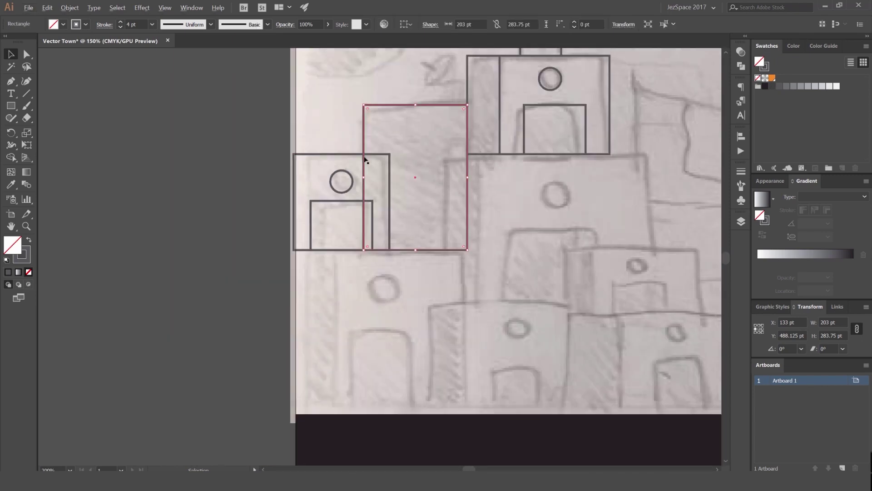
# - Try solid gray fills on the small far-left house and the rear building, and undo them
pyautogui.scroll(-1, 366, 160)
pyautogui.hotkey('shift', 'x')
pyautogui.click(361, 143)
pyautogui.hotkey('shift', 'x')
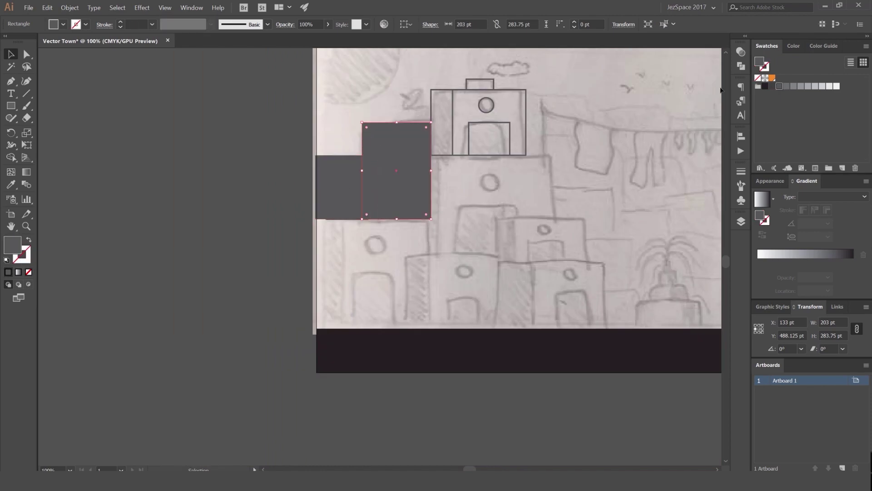
pyautogui.click(787, 86)
pyautogui.scroll(2, 369, 149)
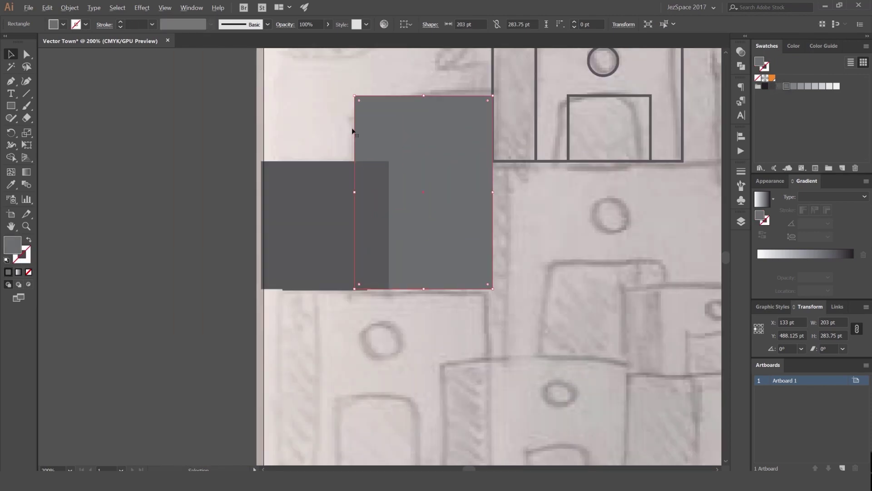
pyautogui.hotkey('ctrl', 'z')
pyautogui.hotkey('ctrl', 'z')
pyautogui.hotkey('ctrl', 'z')
# - Align the small far-left house's left side with the artboard's left edge
pyautogui.scroll(-2, 354, 182)
pyautogui.moveTo(393, 269); pyautogui.dragTo(376, 177)
pyautogui.scroll(1, 349, 204)
pyautogui.press('m')
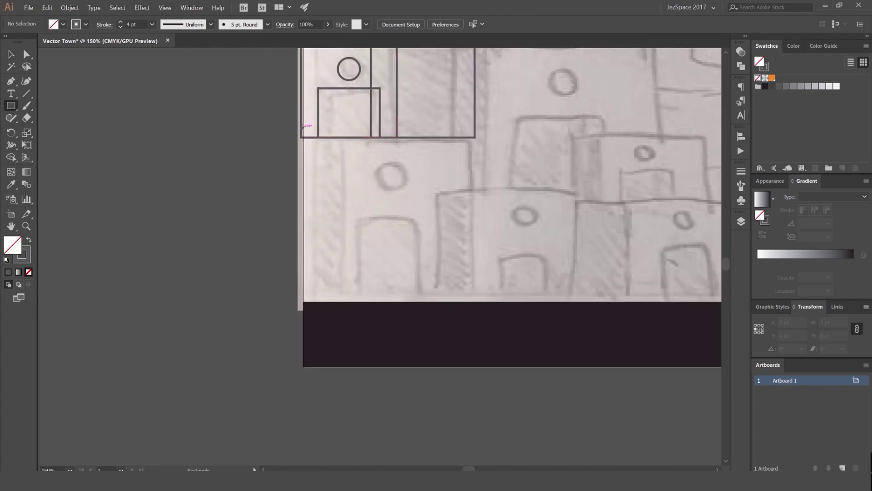
pyautogui.click(302, 73)
pyautogui.moveTo(304, 75); pyautogui.dragTo(319, 152)
pyautogui.scroll(3, 319, 151)
pyautogui.moveTo(317, 195); pyautogui.dragTo(322, 196)
pyautogui.scroll(-4, 325, 196)
pyautogui.moveTo(373, 249); pyautogui.dragTo(343, 203)
pyautogui.click(344, 212)
# - Outline the side wall and front of the lower-left house down to the ground strip and add its round window
pyautogui.press('m')
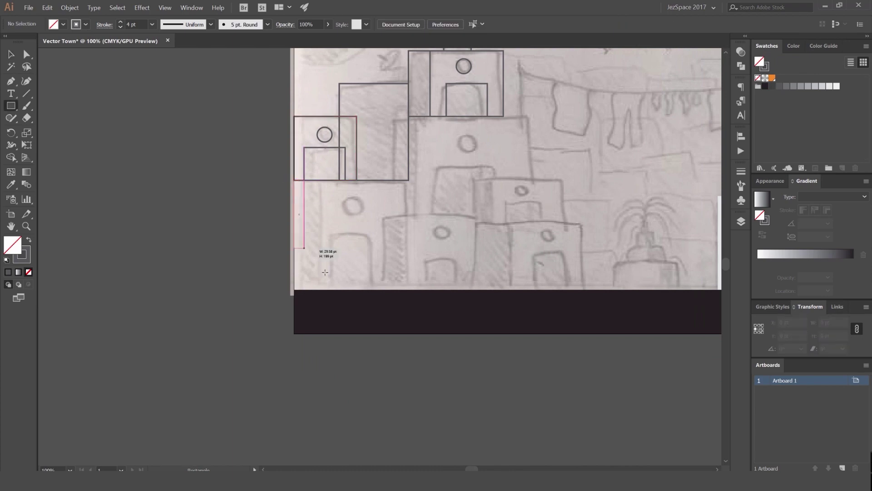
pyautogui.moveTo(325, 273); pyautogui.dragTo(319, 288)
pyautogui.press('v')
pyautogui.moveTo(323, 230)
pyautogui.mouseDown()
pyautogui.moveTo(374, 224)
pyautogui.moveTo(520, 250)
pyautogui.moveTo(511, 250)
pyautogui.mouseUp()
pyautogui.scroll(2, 306, 228)
pyautogui.click(551, 224)
pyautogui.scroll(-1, 545, 218)
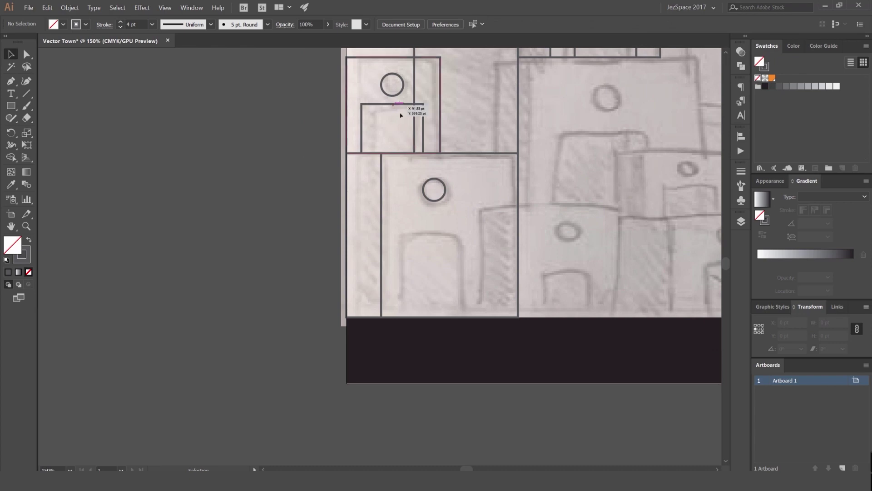
# - Add a doorway to the lower-left house, narrowed from its left side to about 145 × 158 pt
pyautogui.moveTo(399, 220)
pyautogui.mouseDown()
pyautogui.moveTo(448, 271)
pyautogui.moveTo(488, 221)
pyautogui.moveTo(470, 236)
pyautogui.mouseUp()
pyautogui.hscroll(1, 485, 221)
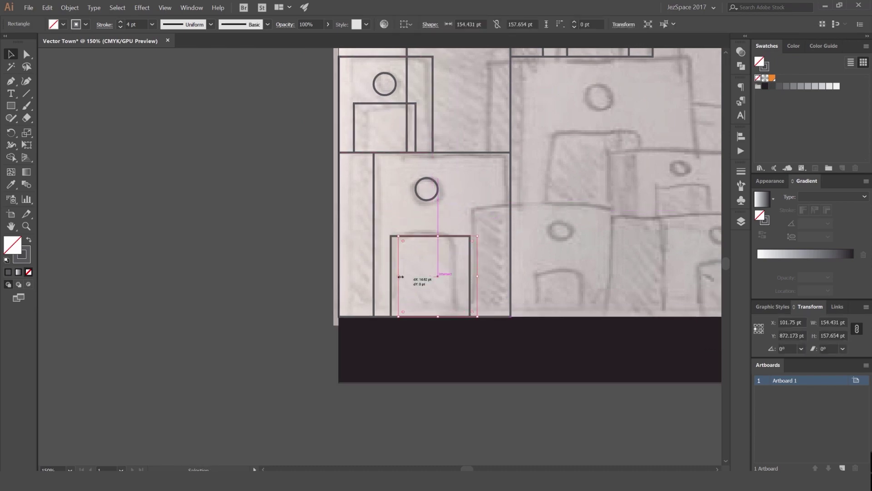
pyautogui.moveTo(392, 277); pyautogui.dragTo(398, 277)
pyautogui.hotkey('ctrl', '-')
pyautogui.hotkey('ctrl', '-')
pyautogui.hotkey('ctrl', '-')
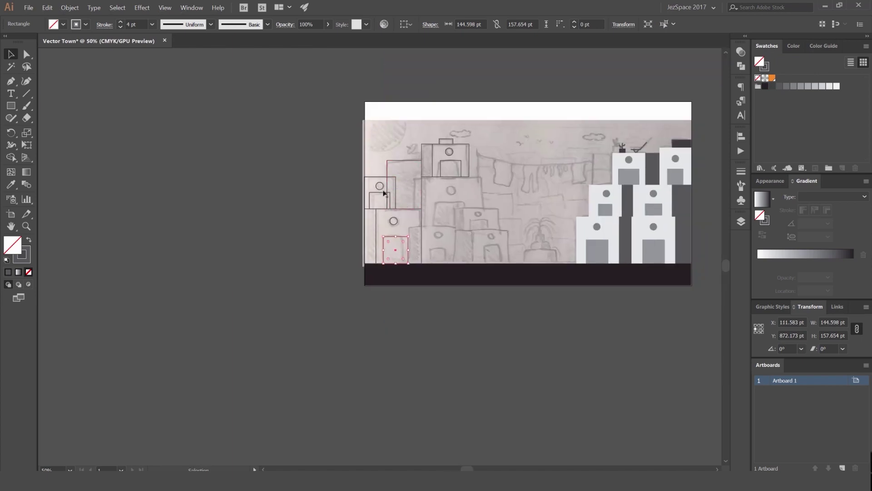
# - Enlarge the lower-left house's round window and centre it above the doorway
pyautogui.scroll(2, 410, 238)
pyautogui.click(369, 206)
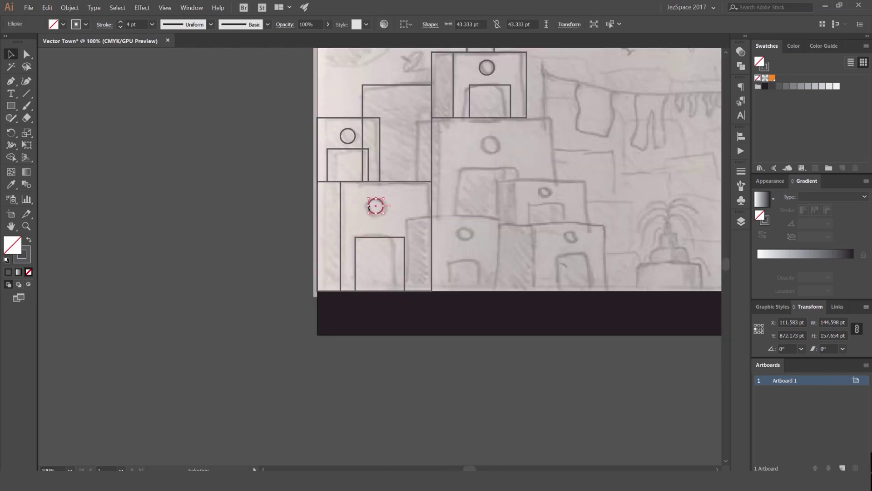
pyautogui.scroll(2, 382, 197)
pyautogui.click(397, 201)
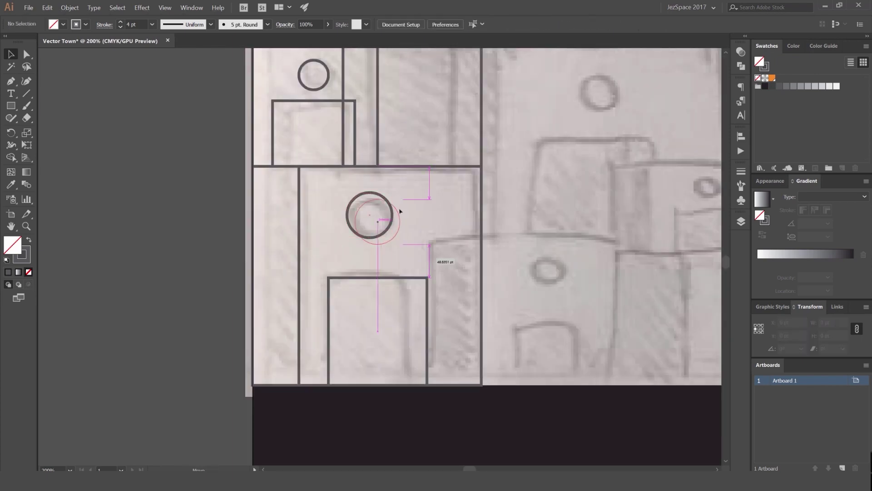
pyautogui.moveTo(442, 188); pyautogui.dragTo(450, 195)
pyautogui.scroll(-5, 450, 196)
pyautogui.scroll(4, 367, 209)
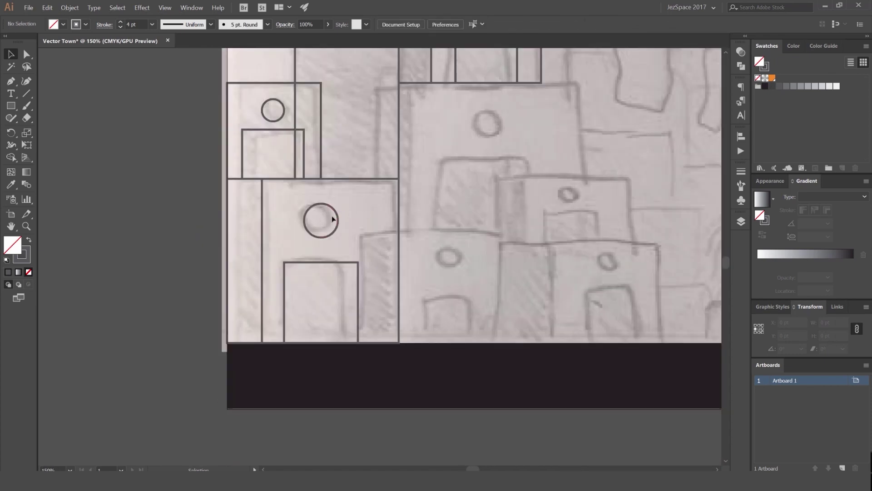
# - Copy the enlarged round window to the large house below the topmost one and outline that house's side wall
pyautogui.moveTo(337, 208); pyautogui.dragTo(507, 118)
pyautogui.click(408, 119)
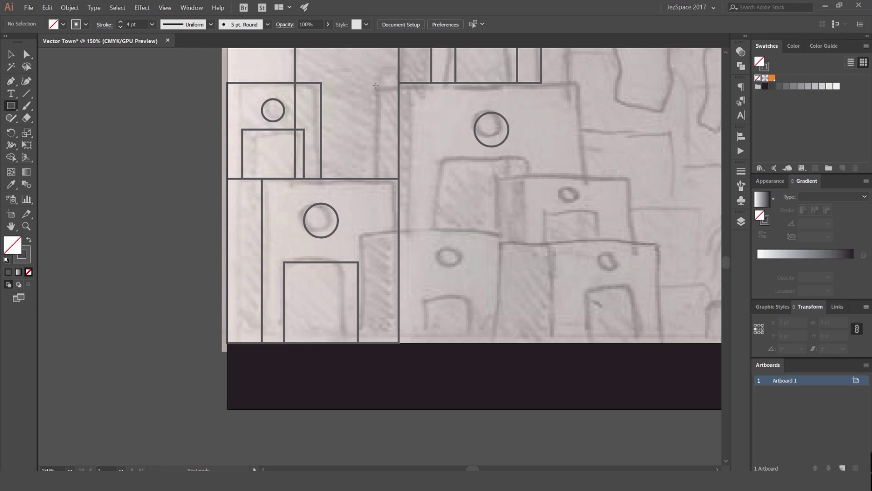
pyautogui.moveTo(376, 86); pyautogui.dragTo(408, 230)
pyautogui.press('v')
# - Outline the front of the large middle house, extending right from its side wall
pyautogui.click(419, 131)
pyautogui.moveTo(419, 131)
pyautogui.mouseDown()
pyautogui.moveTo(376, 159)
pyautogui.moveTo(425, 159)
pyautogui.moveTo(400, 161)
pyautogui.moveTo(447, 186)
pyautogui.moveTo(491, 186)
pyautogui.mouseUp()
pyautogui.hotkey('ctrl', 'z')
pyautogui.moveTo(400, 185); pyautogui.dragTo(534, 184)
pyautogui.click(570, 171)
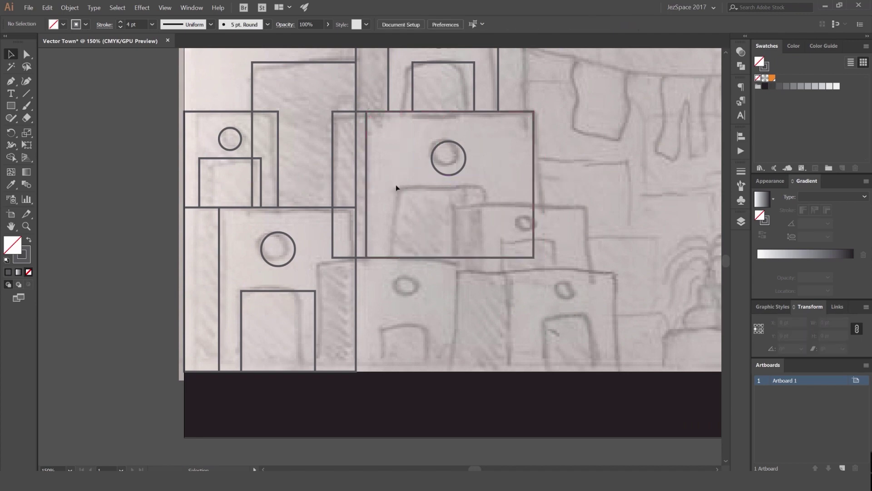
# - Draw a doorway about 175 × 143 pt at the base of the large middle house and check the layer list
pyautogui.moveTo(429, 261); pyautogui.dragTo(485, 257)
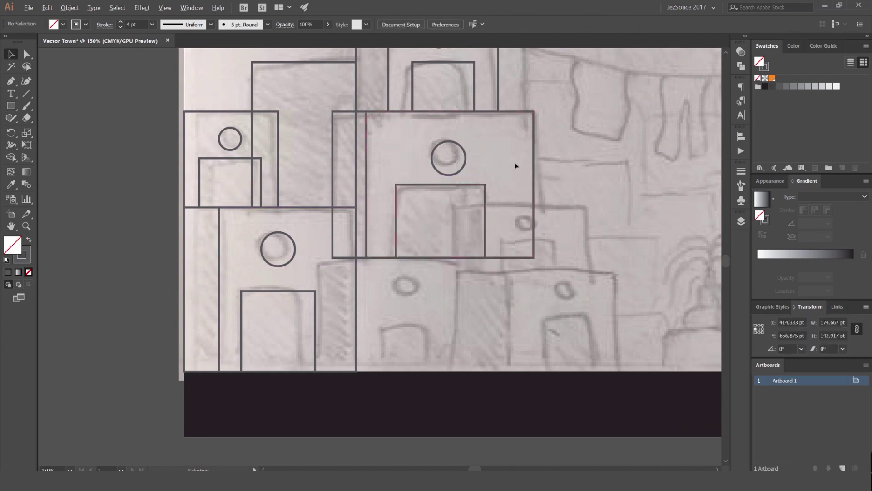
pyautogui.hotkey('ctrl', '-')
pyautogui.hotkey('ctrl', '-')
pyautogui.press('v')
pyautogui.click(742, 221)
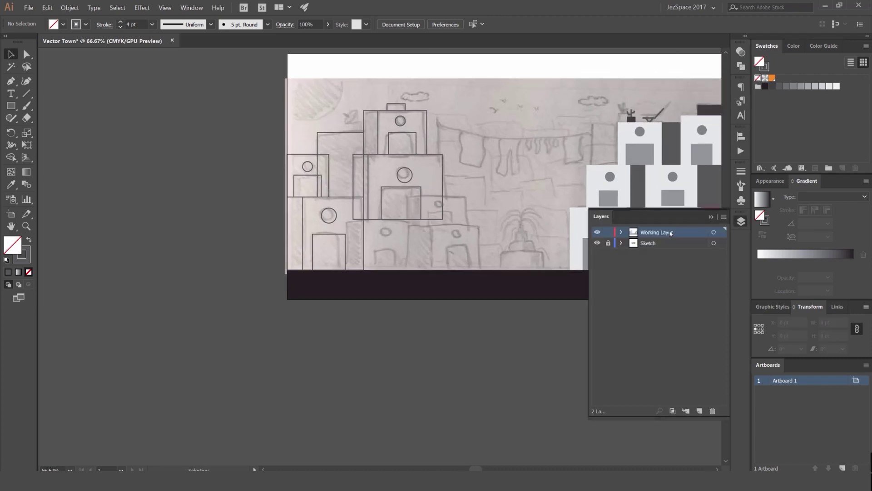
pyautogui.click(742, 221)
# - Outline the shaded side wall of the ground-level house beside the lower-left house, about 73.5 × 206 pt, standing on the ground
pyautogui.scroll(2, 388, 218)
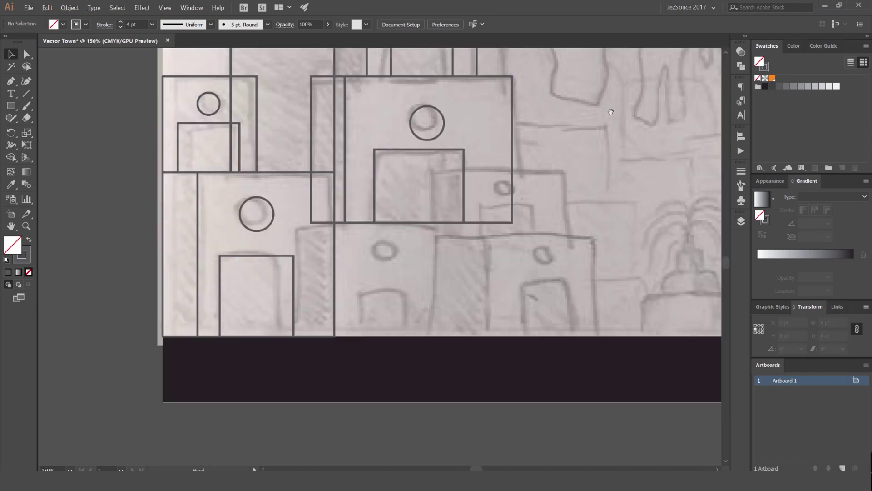
pyautogui.moveTo(611, 112); pyautogui.dragTo(525, 110)
pyautogui.scroll(1, 321, 236)
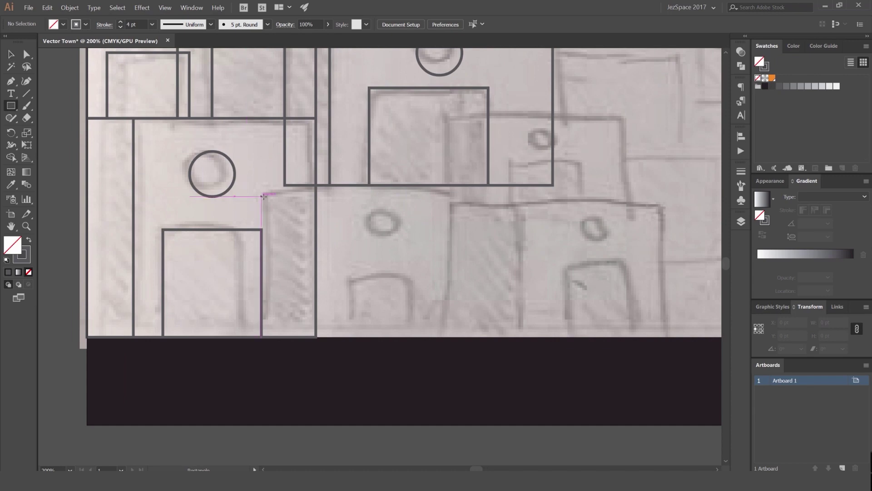
pyautogui.moveTo(264, 196); pyautogui.dragTo(317, 337)
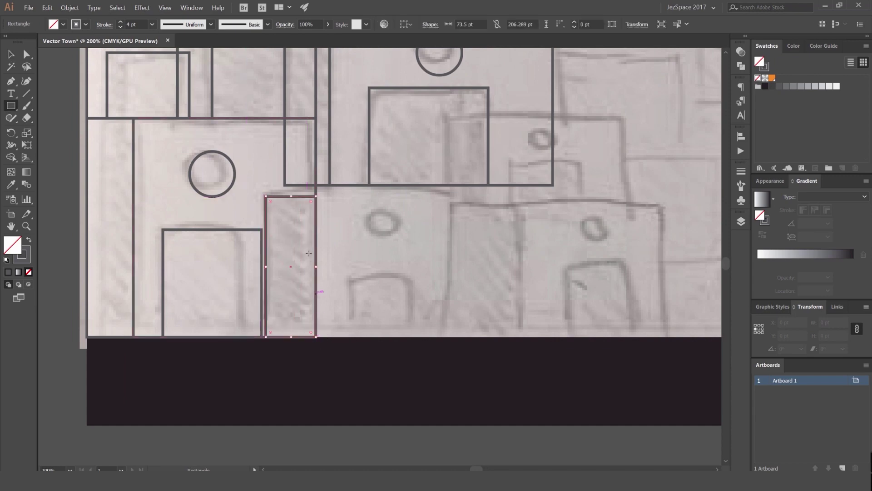
# - Narrow the lower-left house's doorway from its right edge so it clears the neighbouring side wall
pyautogui.press('v')
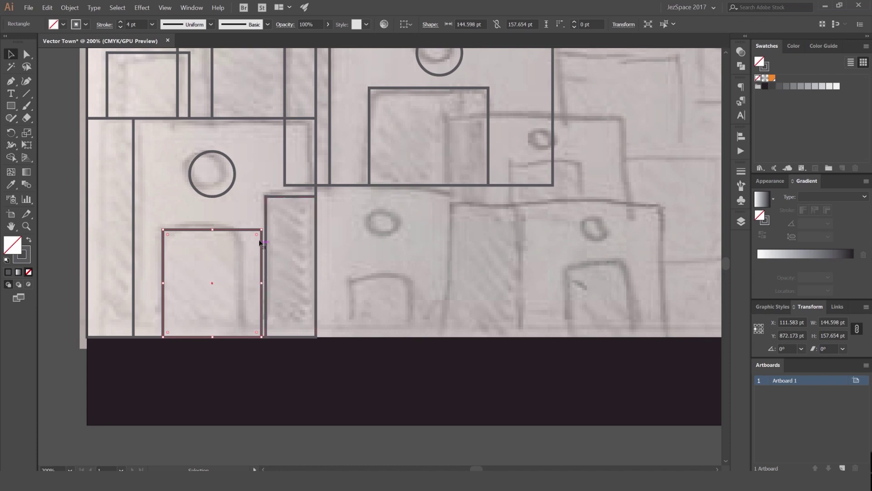
pyautogui.moveTo(263, 277); pyautogui.dragTo(244, 283)
pyautogui.click(375, 257)
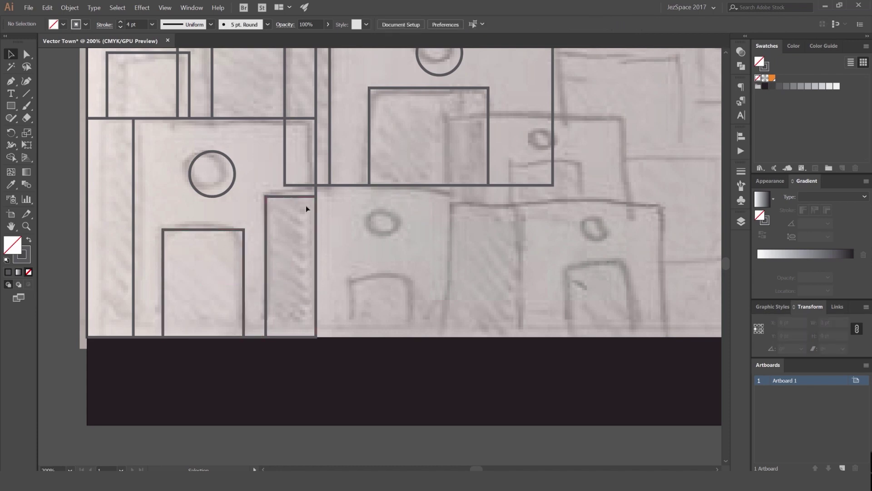
# - Duplicate the side wall as the neighbouring house's front, widen it to the sketch, and raise both tops to the upper house's base
pyautogui.moveTo(307, 205); pyautogui.dragTo(356, 201)
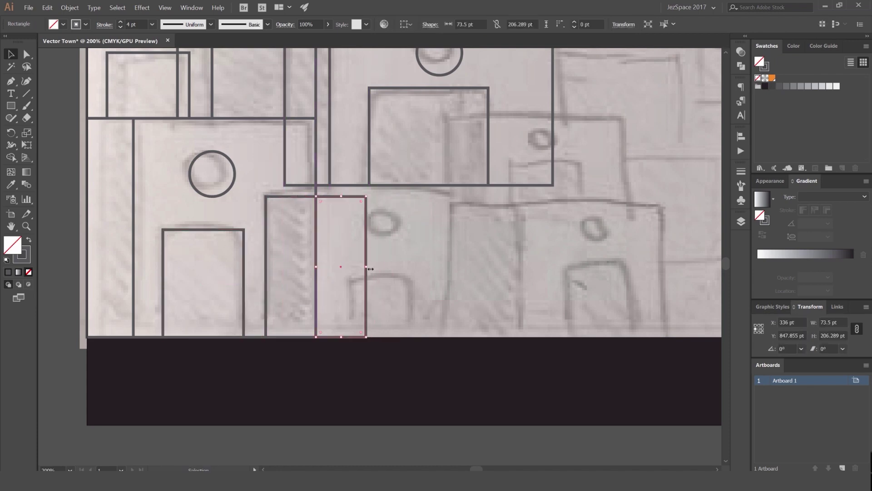
pyautogui.moveTo(366, 268); pyautogui.dragTo(450, 273)
pyautogui.moveTo(382, 197); pyautogui.dragTo(382, 185)
pyautogui.click(510, 210)
pyautogui.click(293, 198)
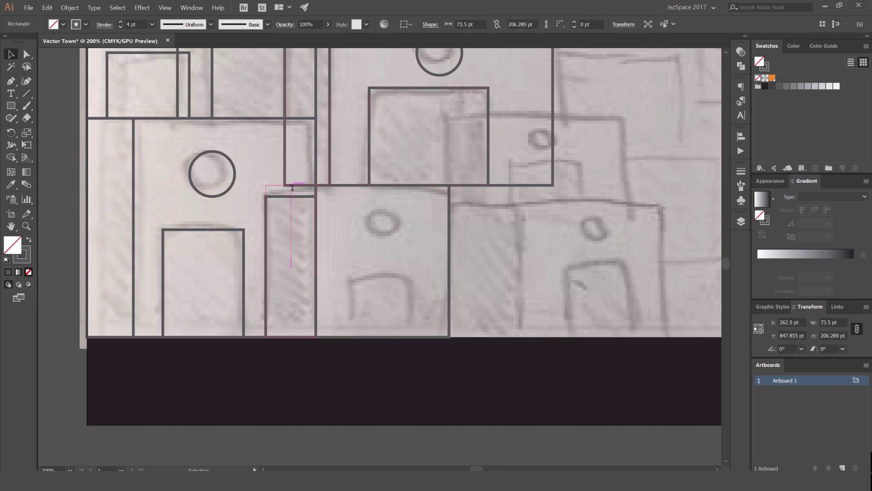
pyautogui.click(229, 178)
# - Copy a slightly smaller round window onto that house's front and centre a 90.5 × 92.5 pt doorway beneath it at ground level
pyautogui.moveTo(229, 178); pyautogui.dragTo(402, 205)
pyautogui.click(424, 215)
pyautogui.scroll(-3, 421, 212)
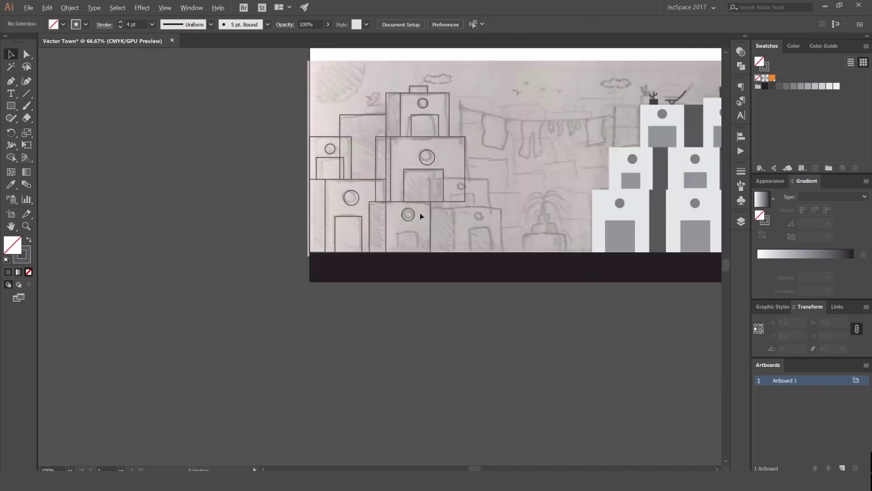
pyautogui.scroll(3, 423, 188)
pyautogui.moveTo(209, 276); pyautogui.dragTo(374, 321)
pyautogui.moveTo(375, 406); pyautogui.dragTo(375, 383)
pyautogui.scroll(-3, 415, 296)
pyautogui.moveTo(392, 294); pyautogui.dragTo(371, 294)
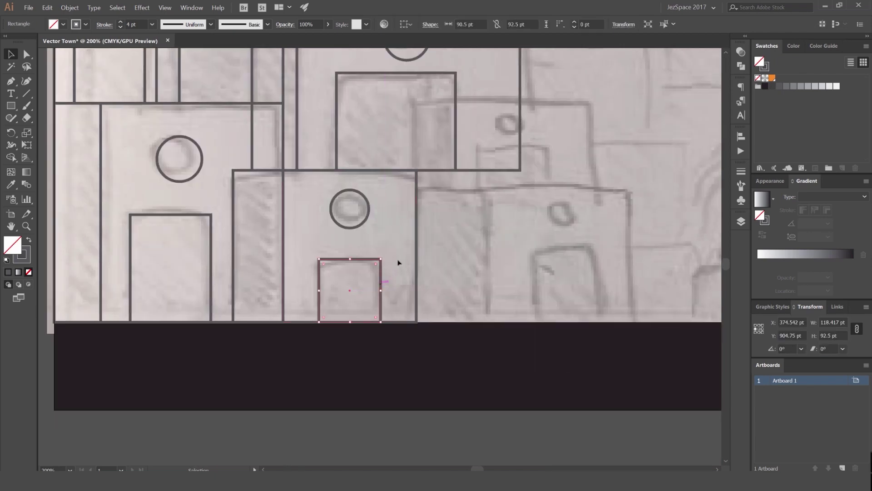
# - Copy the side wall to the rightmost sketched ground-level house, make it about 194 pt tall, and outline the adjoining front
pyautogui.hscroll(3, 345, 236)
pyautogui.scroll(1, 346, 236)
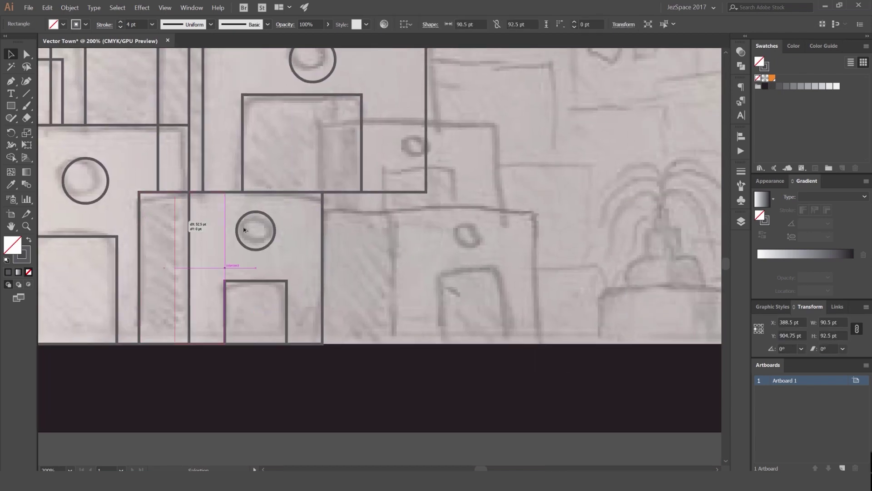
pyautogui.moveTo(323, 344)
pyautogui.mouseDown()
pyautogui.moveTo(372, 192)
pyautogui.moveTo(345, 212)
pyautogui.mouseUp()
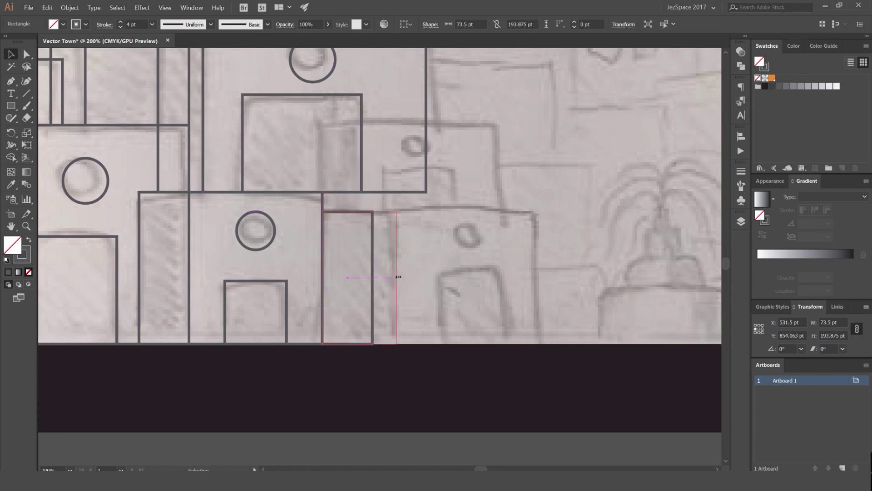
pyautogui.moveTo(398, 276); pyautogui.dragTo(551, 269)
pyautogui.click(551, 269)
# - Copy a smaller round window and the doorway to the rightmost house, enlarging the doorway to about 104 pt wide with its base on the ground
pyautogui.moveTo(278, 225); pyautogui.dragTo(444, 212)
pyautogui.click(488, 250)
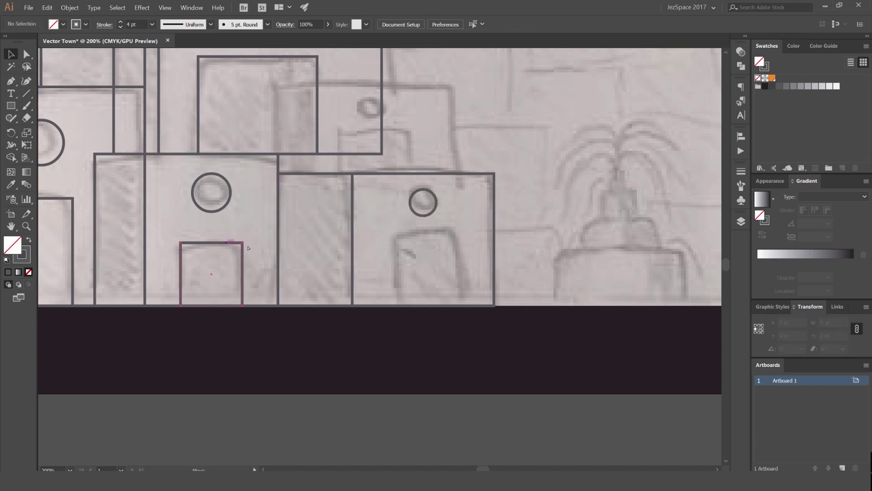
pyautogui.moveTo(249, 247); pyautogui.dragTo(457, 247)
pyautogui.scroll(2, 421, 244)
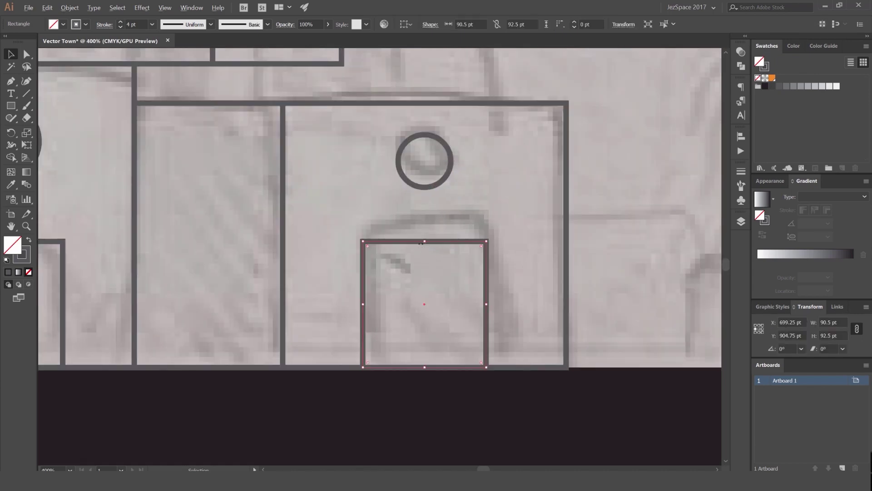
pyautogui.moveTo(361, 240); pyautogui.dragTo(354, 232)
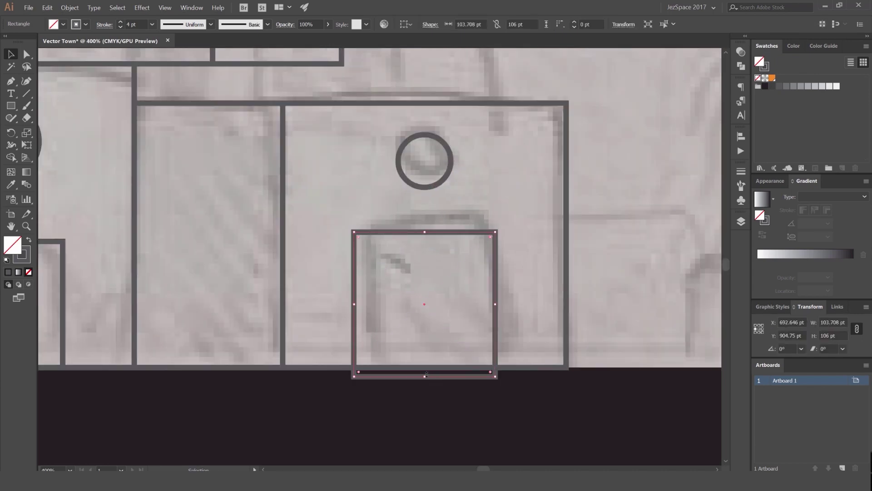
pyautogui.moveTo(425, 375); pyautogui.dragTo(426, 367)
pyautogui.click(631, 261)
# - Outline the small house behind the ground-level pair with a 57.5 × 127 pt side wall and a front about 211 pt wide
pyautogui.scroll(-5, 636, 259)
pyautogui.moveTo(716, 228); pyautogui.dragTo(572, 250)
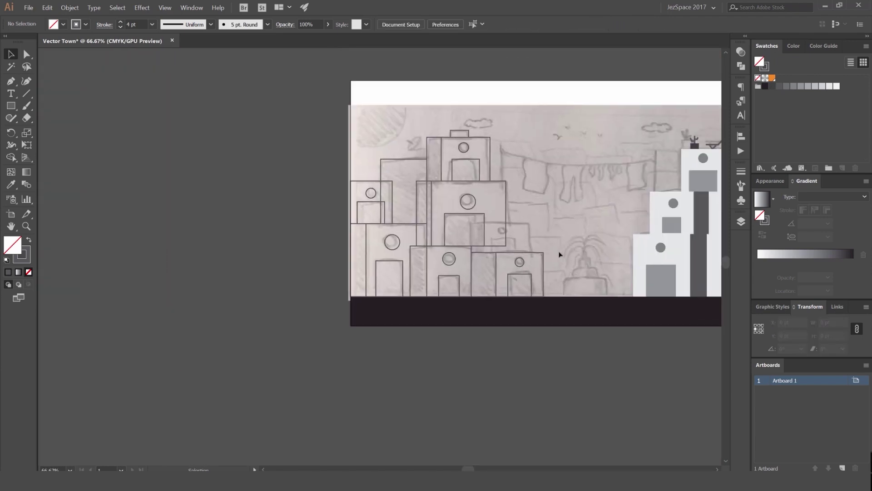
pyautogui.scroll(2, 536, 231)
pyautogui.press('m')
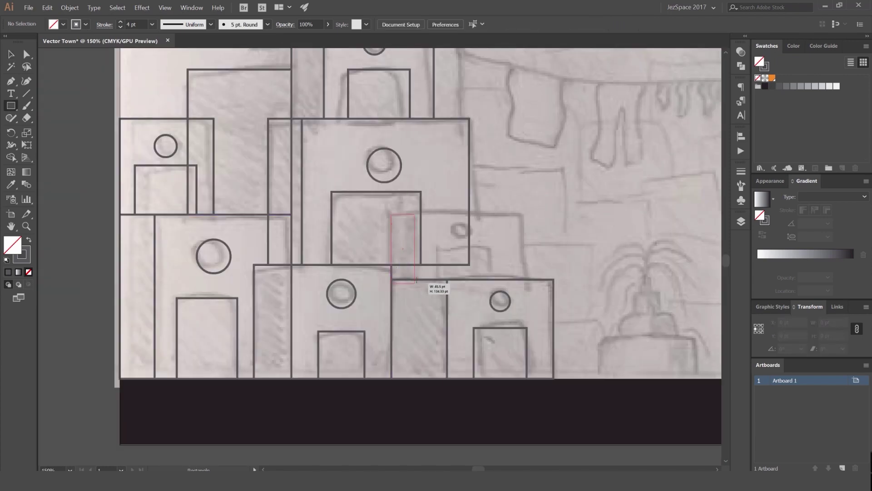
pyautogui.moveTo(417, 282); pyautogui.dragTo(420, 279)
pyautogui.press('v')
pyautogui.moveTo(396, 216); pyautogui.dragTo(433, 217)
pyautogui.moveTo(449, 247); pyautogui.dragTo(527, 248)
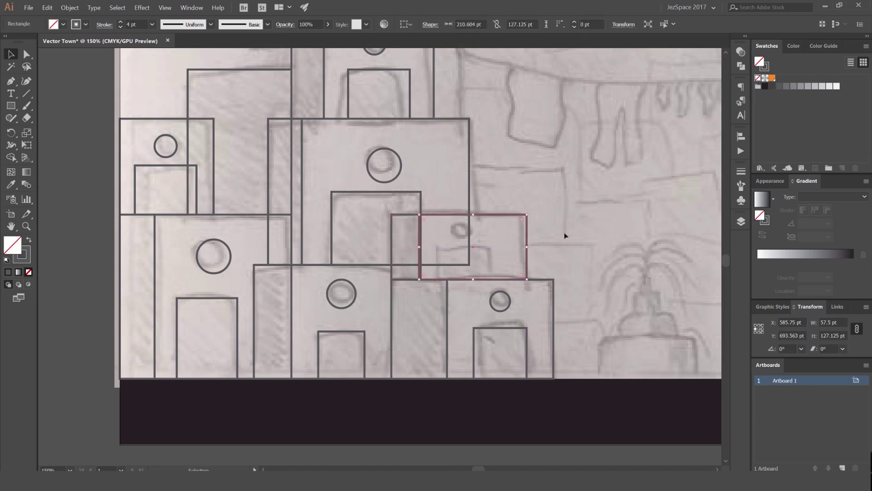
pyautogui.click(566, 236)
# - Place a copy of the small round window on the small back house and draw its doorway down to the roof below
pyautogui.moveTo(467, 232); pyautogui.dragTo(470, 223)
pyautogui.scroll(2, 470, 223)
pyautogui.click(490, 218)
pyautogui.scroll(-2, 490, 218)
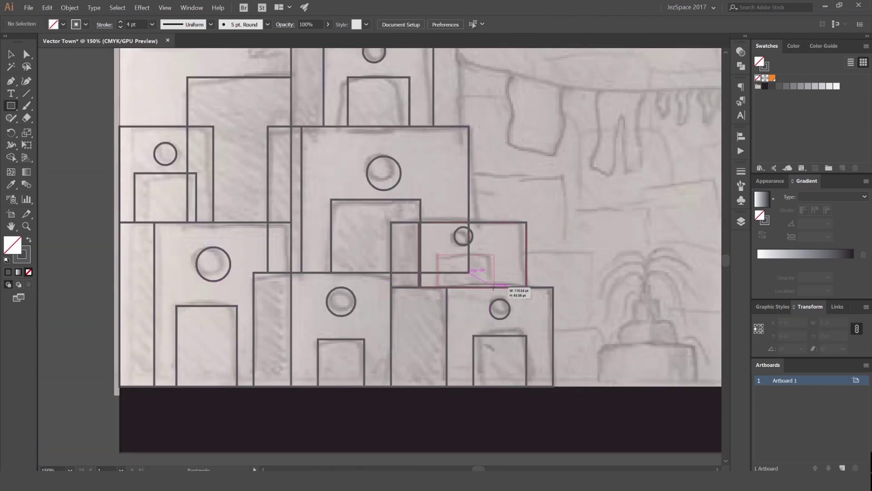
pyautogui.press('v')
# - Try to shift the small back house's side wall and front slightly to the right
pyautogui.scroll(2, 425, 234)
pyautogui.click(389, 216)
pyautogui.scroll(2, 390, 215)
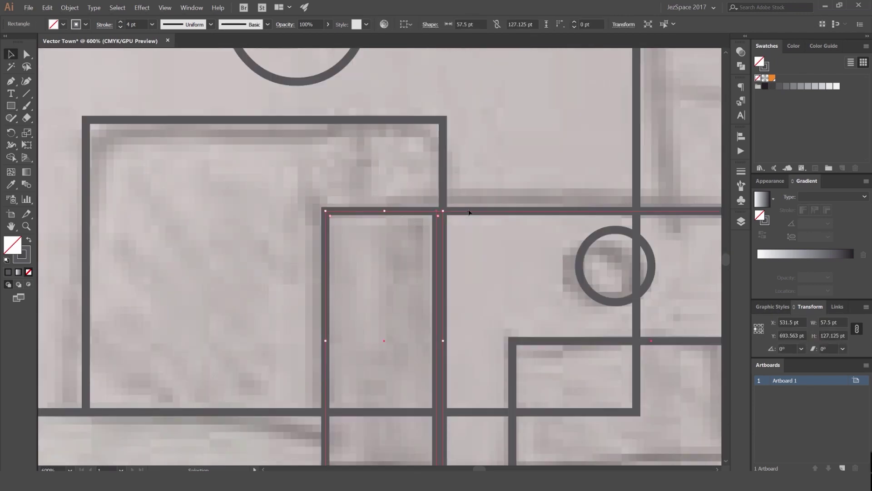
pyautogui.moveTo(469, 211); pyautogui.dragTo(475, 211)
pyautogui.moveTo(414, 212); pyautogui.dragTo(420, 211)
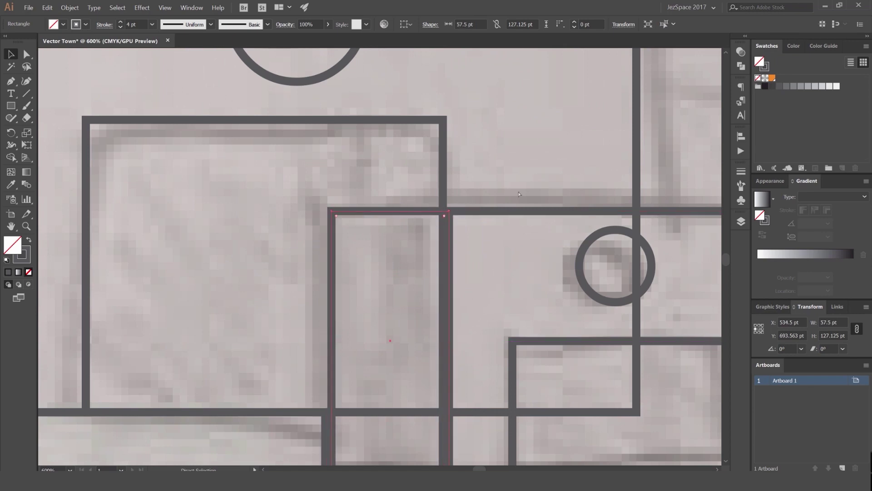
pyautogui.hotkey('ctrl', 'z')
pyautogui.click(522, 175)
# - Draw a circle about 69 pt across over the sketched satellite dish near the tallest house's roof
pyautogui.scroll(-4, 522, 176)
pyautogui.scroll(-2, 522, 178)
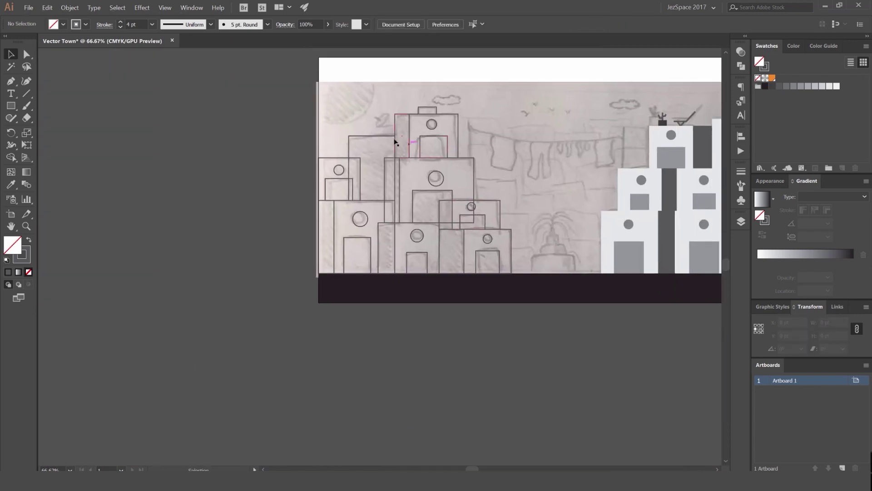
pyautogui.scroll(6, 368, 119)
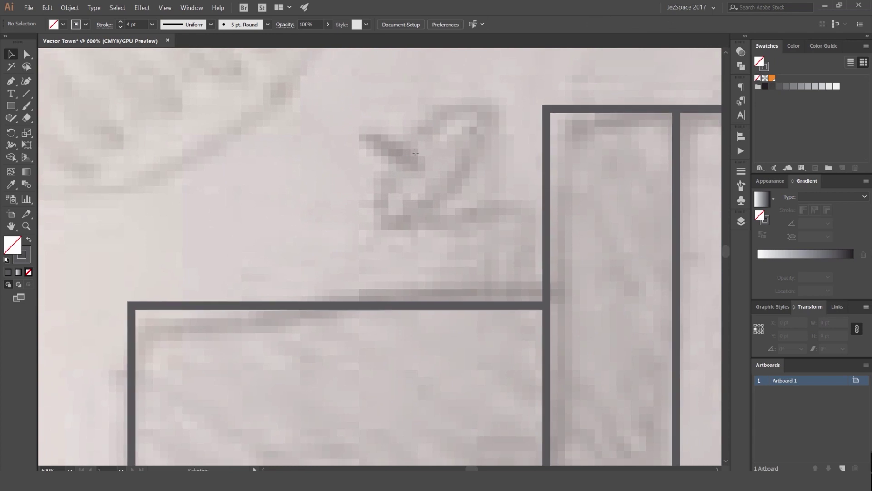
pyautogui.moveTo(411, 181); pyautogui.dragTo(367, 229)
# - Delete the left half of the dish circle and join the open ends into a closed half circle
pyautogui.press('a')
pyautogui.click(469, 73)
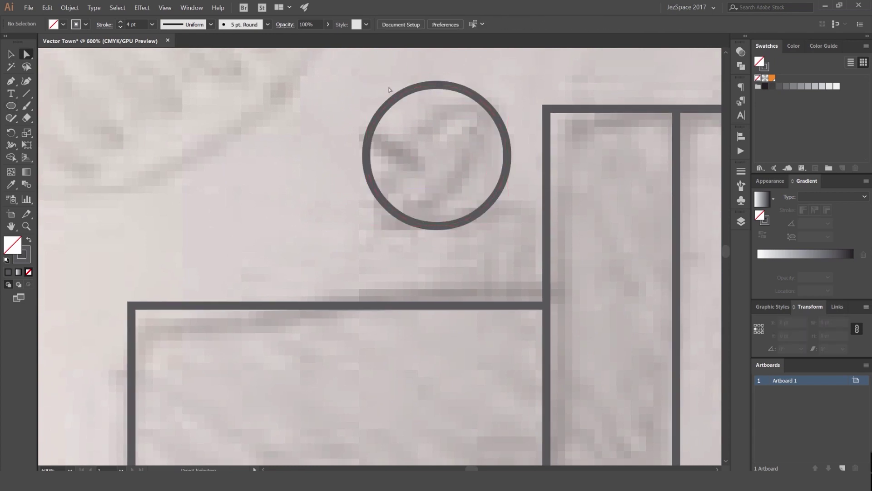
pyautogui.click(389, 103)
pyautogui.press('Delete')
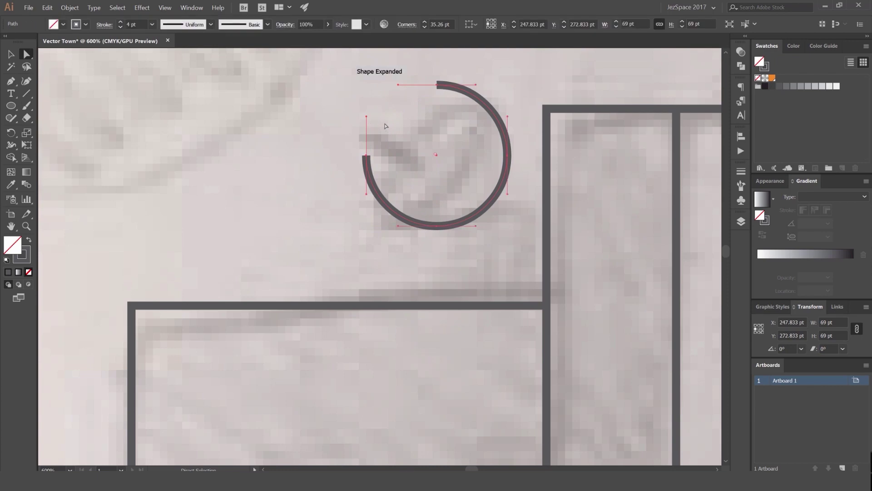
pyautogui.moveTo(350, 186); pyautogui.dragTo(356, 178)
pyautogui.press('Delete')
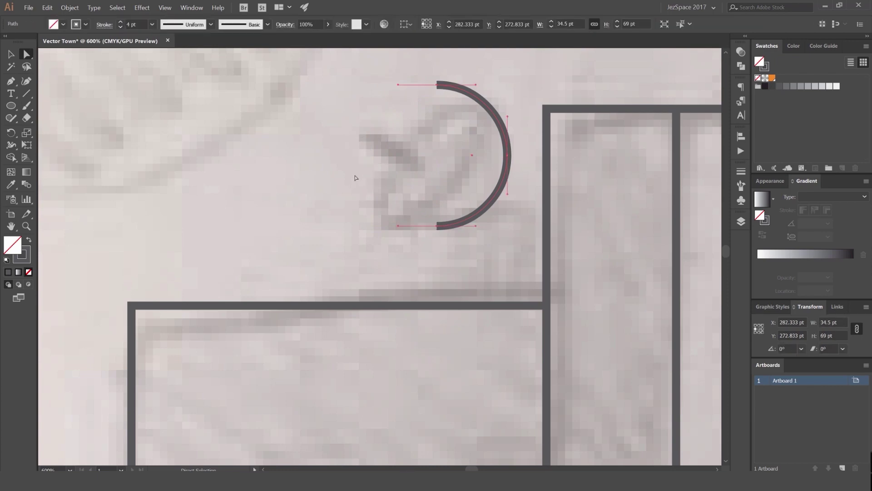
pyautogui.hotkey('ctrl', 'j')
pyautogui.press('v')
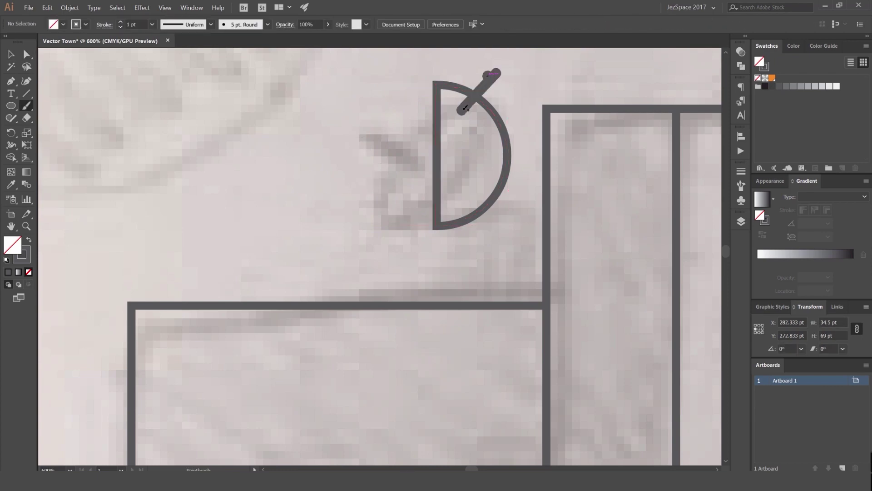
# - Rotate the half circle 45° clockwise, fit it over the sketched dish, and add a short antenna line to its flat side
pyautogui.moveTo(510, 81); pyautogui.dragTo(559, 132)
pyautogui.click(519, 133)
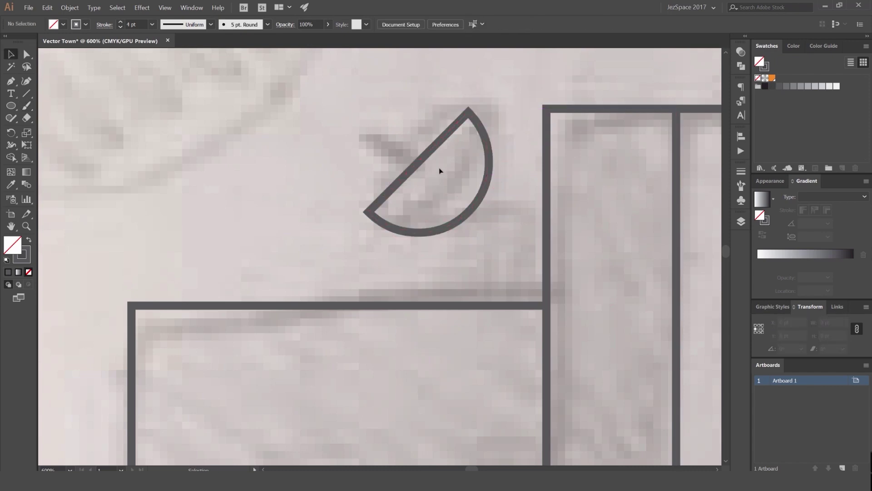
pyautogui.click(368, 133)
pyautogui.press('v')
pyautogui.scroll(-3, 431, 131)
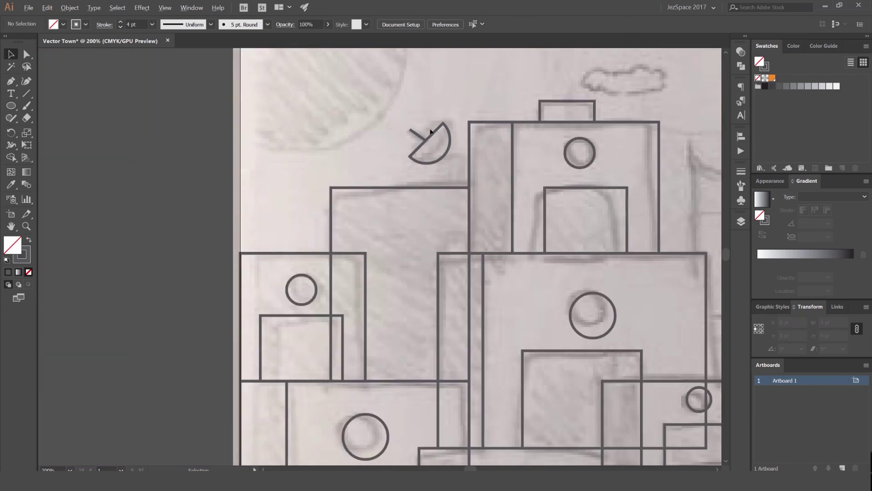
# - Try to move the dish's half circle to the left
pyautogui.moveTo(437, 130); pyautogui.dragTo(376, 123)
pyautogui.hotkey('ctrl', 'z')
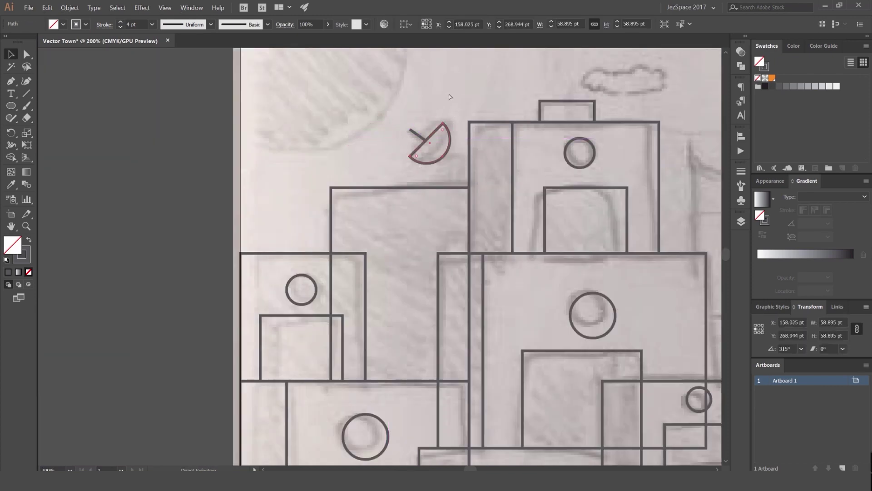
pyautogui.click(450, 97)
# - Draw a narrow upright post on the roof between the satellite dish and the tallest house
pyautogui.scroll(3, 450, 163)
pyautogui.scroll(1, 444, 168)
pyautogui.moveTo(453, 135)
pyautogui.mouseDown()
pyautogui.moveTo(529, 278)
pyautogui.moveTo(532, 271)
pyautogui.mouseUp()
pyautogui.press('v')
pyautogui.click(485, 95)
# - Draw a short straight line connecting the dish's curved back to the roof post
pyautogui.scroll(2, 437, 144)
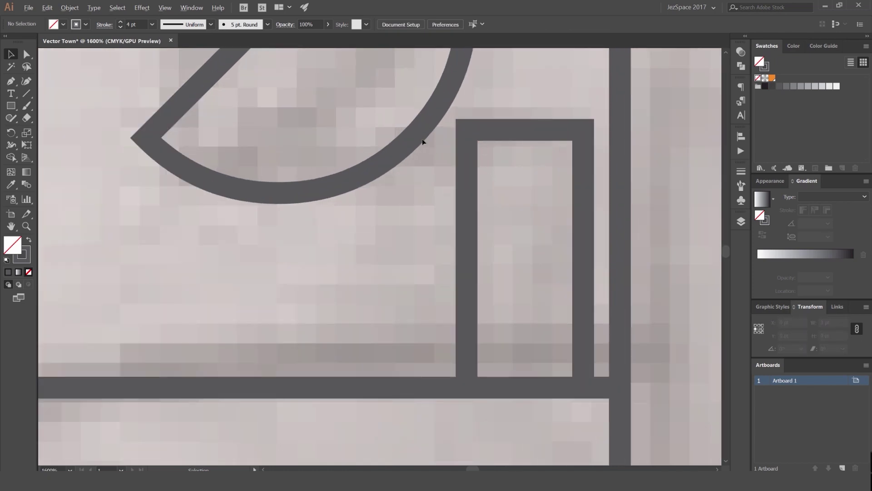
pyautogui.scroll(-3, 422, 142)
pyautogui.scroll(1, 422, 142)
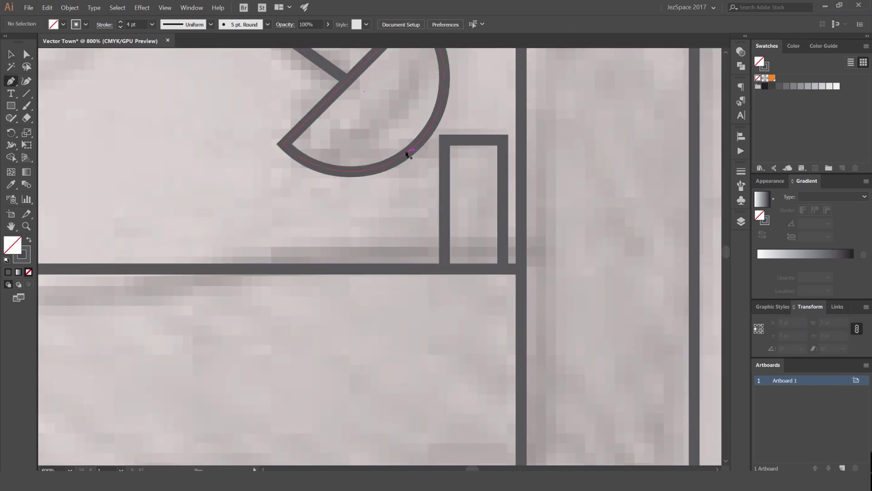
pyautogui.click(406, 154)
pyautogui.click(444, 168)
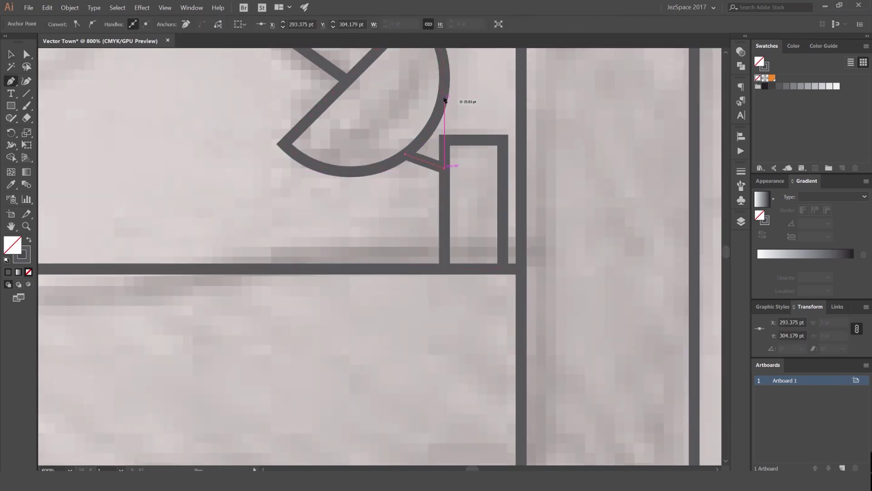
pyautogui.press('v')
pyautogui.click(476, 95)
# - Review the outlined left-side houses and satellite dish against the sketch and the finished right side
pyautogui.scroll(-8, 473, 89)
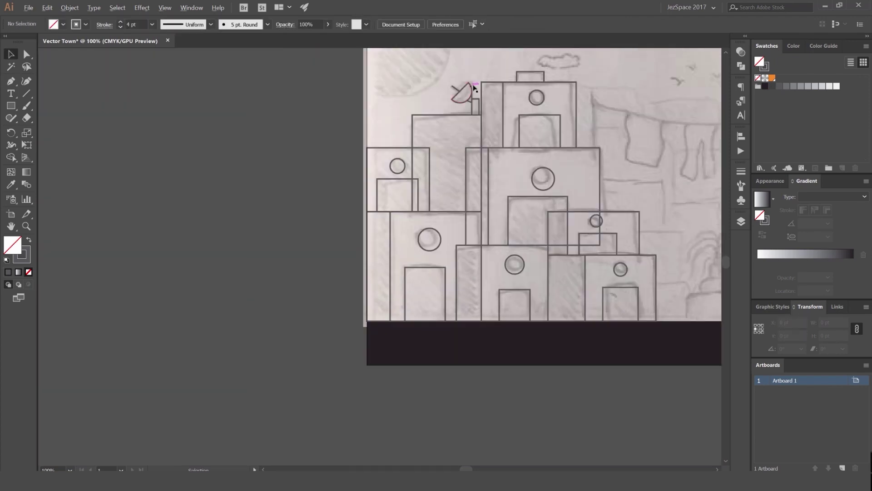
pyautogui.scroll(3, 477, 95)
pyautogui.moveTo(477, 94); pyautogui.dragTo(296, 137)
pyautogui.scroll(-3, 323, 122)
pyautogui.moveTo(422, 162); pyautogui.dragTo(463, 174)
pyautogui.scroll(1, 451, 131)
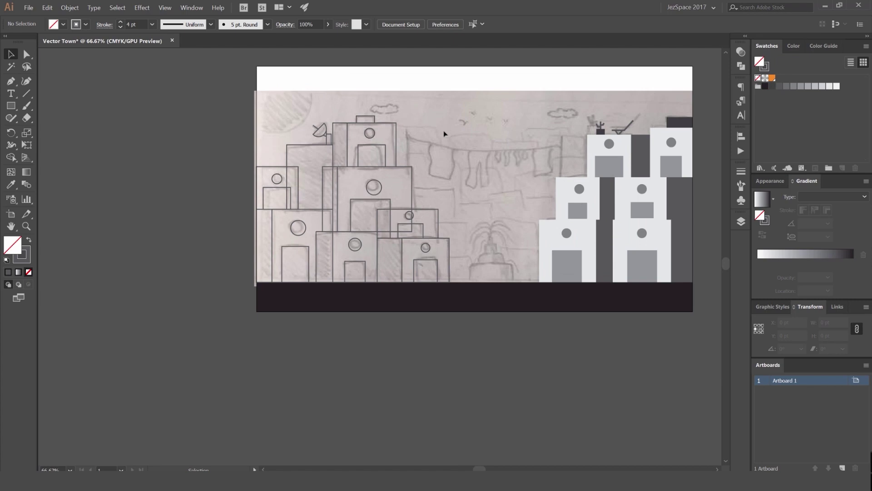
pyautogui.moveTo(393, 161); pyautogui.dragTo(354, 140)
pyautogui.scroll(1, 429, 95)
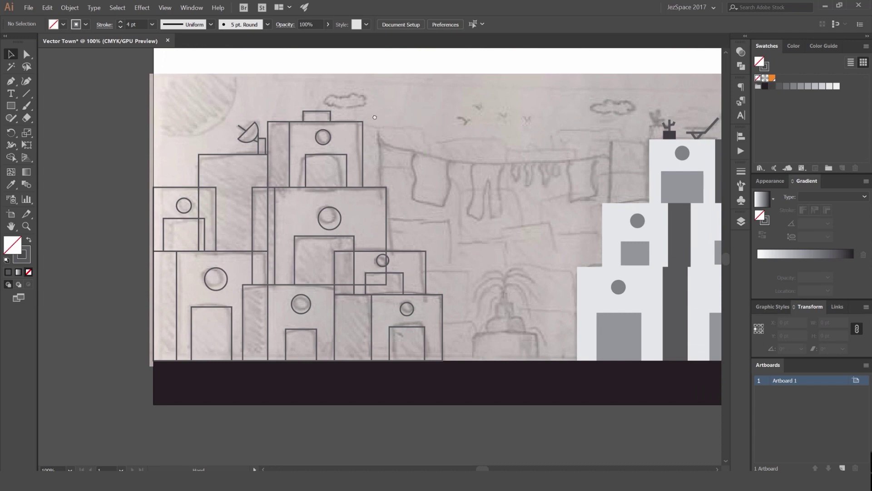
# - Fill the tallest left house's front wall with the light gray sampled from the right-side houses, without an outline
pyautogui.moveTo(375, 117); pyautogui.dragTo(386, 101)
pyautogui.moveTo(512, 109); pyautogui.dragTo(372, 106)
pyautogui.moveTo(310, 118); pyautogui.dragTo(427, 103)
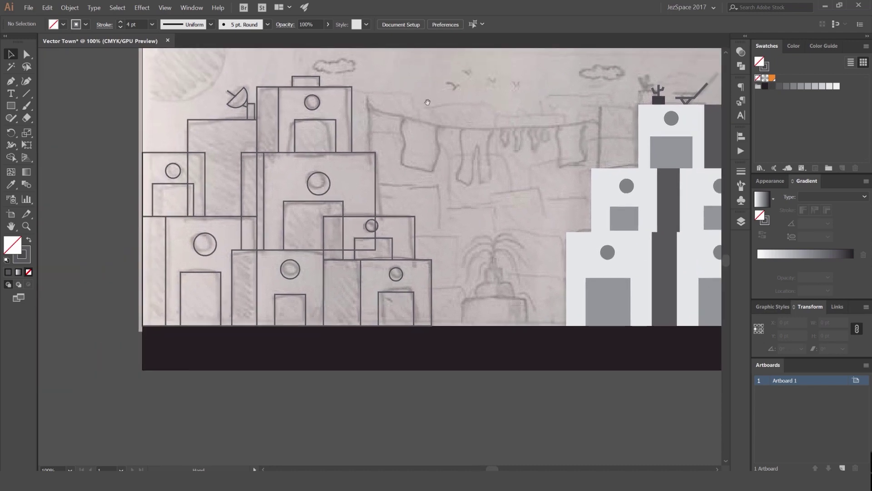
pyautogui.click(308, 86)
pyautogui.moveTo(364, 96); pyautogui.dragTo(294, 128)
pyautogui.press('i')
pyautogui.click(655, 183)
pyautogui.press('v')
pyautogui.click(408, 119)
# - Fill the tallest left house's round window and door with the matching grays sampled from a right-side house
pyautogui.click(373, 117)
pyautogui.press('i')
pyautogui.click(630, 129)
pyautogui.press('v')
pyautogui.click(331, 140)
pyautogui.click(293, 140)
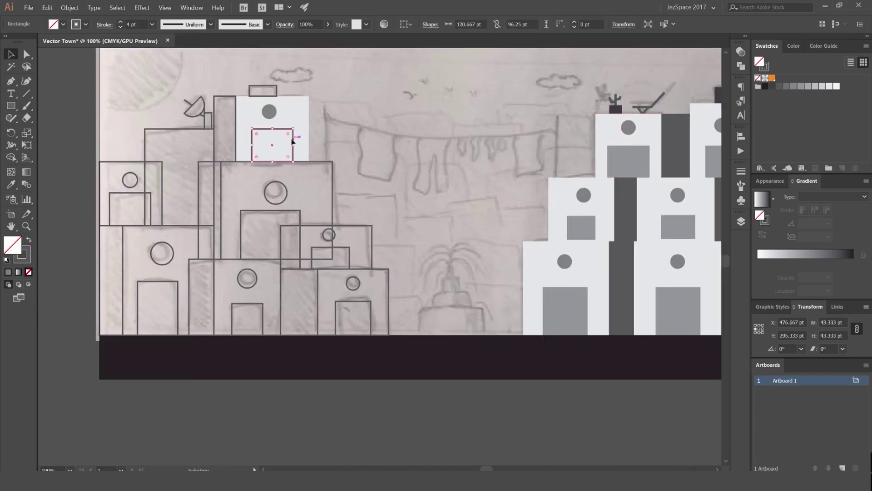
pyautogui.press('i')
pyautogui.click(617, 163)
pyautogui.press('v')
pyautogui.click(381, 118)
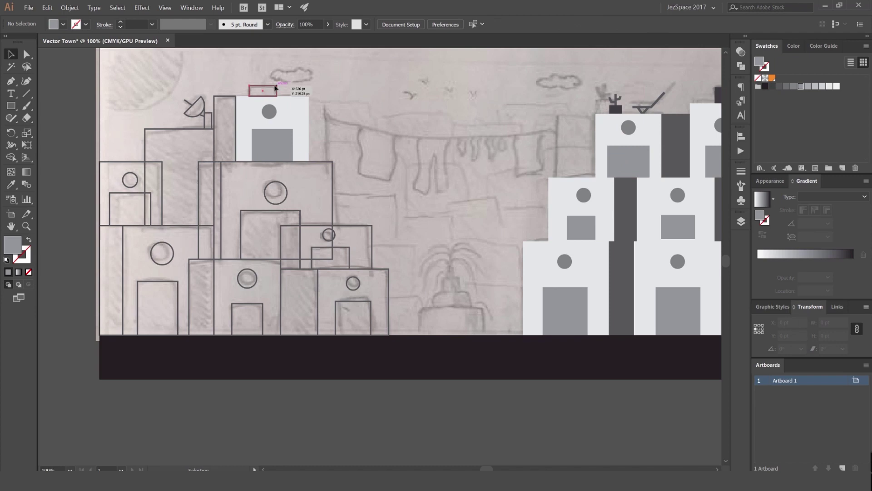
# - Fill the small block on the tallest left house's roof with the dark gray of the right-side shaded walls
pyautogui.click(275, 87)
pyautogui.press('i')
pyautogui.click(682, 120)
pyautogui.press('v')
pyautogui.click(381, 94)
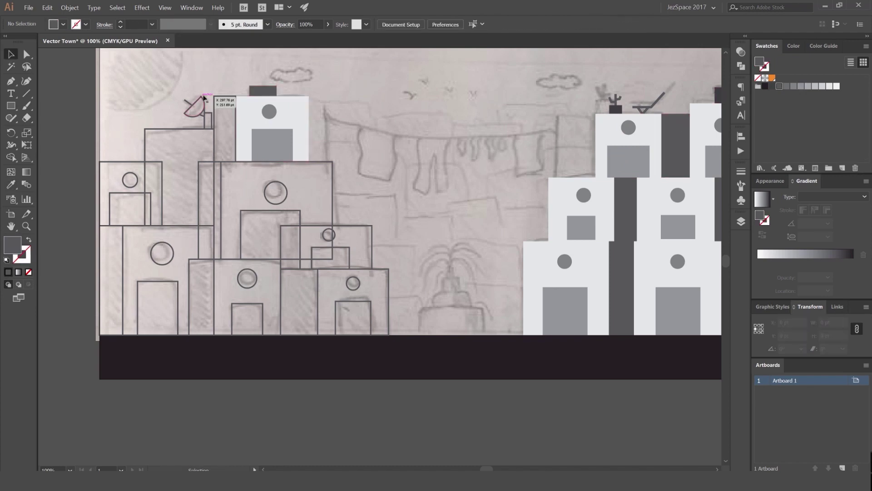
# - Fill the tallest left house's shaded side wall with the dark gray sampled from its roof block
pyautogui.click(215, 113)
pyautogui.scroll(2, 215, 113)
pyautogui.moveTo(215, 113); pyautogui.dragTo(327, 95)
pyautogui.moveTo(178, 212); pyautogui.dragTo(207, 231)
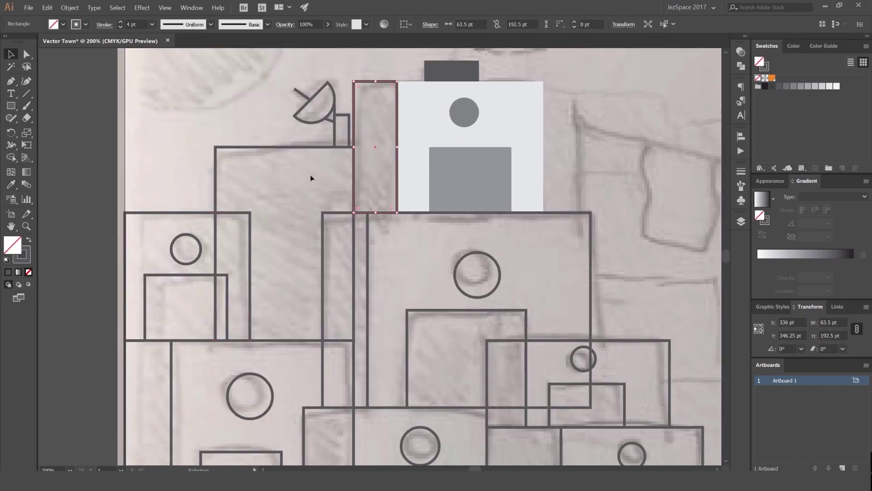
pyautogui.scroll(-1, 321, 166)
pyautogui.press('i')
pyautogui.click(413, 97)
pyautogui.press('v')
# - Apply the same dark gray fill to the side walls of the large middle house and the bottom far-left house
pyautogui.click(323, 223)
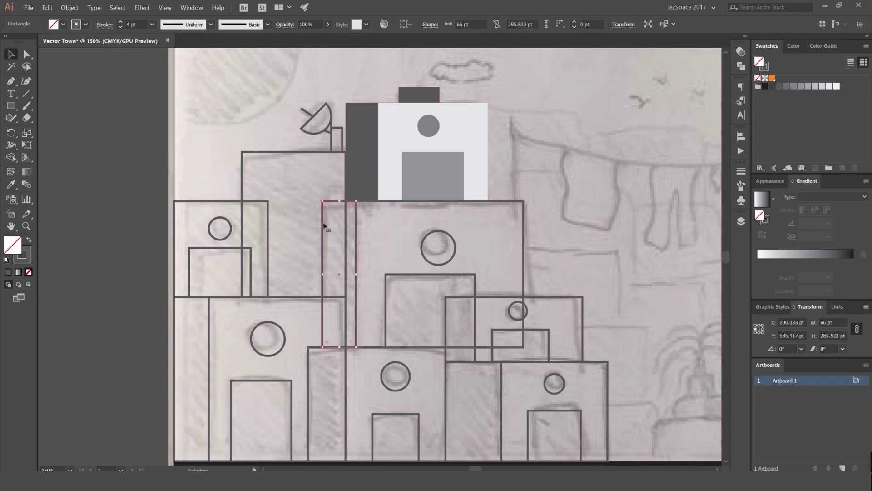
pyautogui.press('i')
pyautogui.click(348, 119)
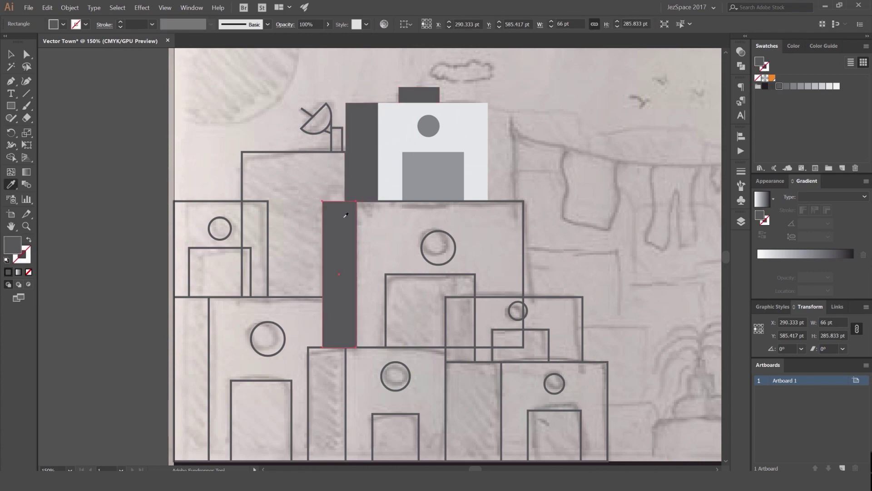
pyautogui.press('v')
pyautogui.click(185, 298)
pyautogui.press('i')
pyautogui.click(332, 325)
pyautogui.press('v')
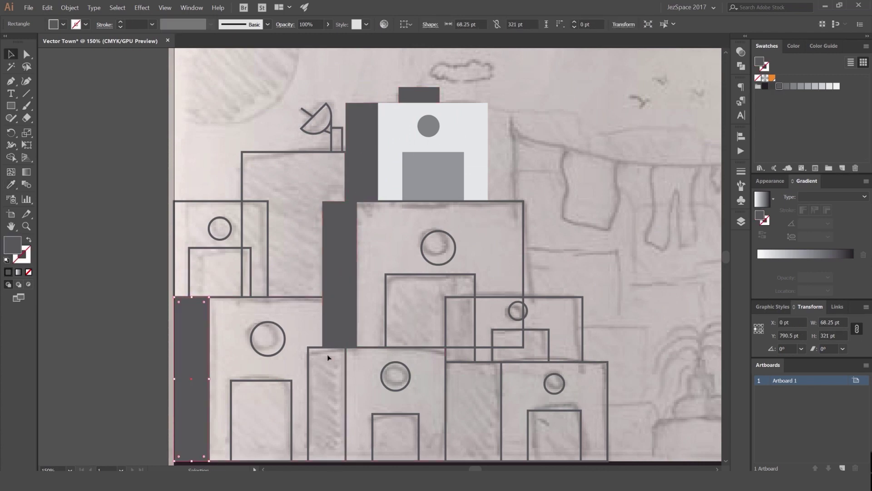
# - Swap outline for dark gray fill on the side walls of the bottom middle, small upper and bottom right houses of the left group
pyautogui.click(317, 348)
pyautogui.hotkey('shift', 'x')
pyautogui.click(464, 362)
pyautogui.hotkey('shift', 'x')
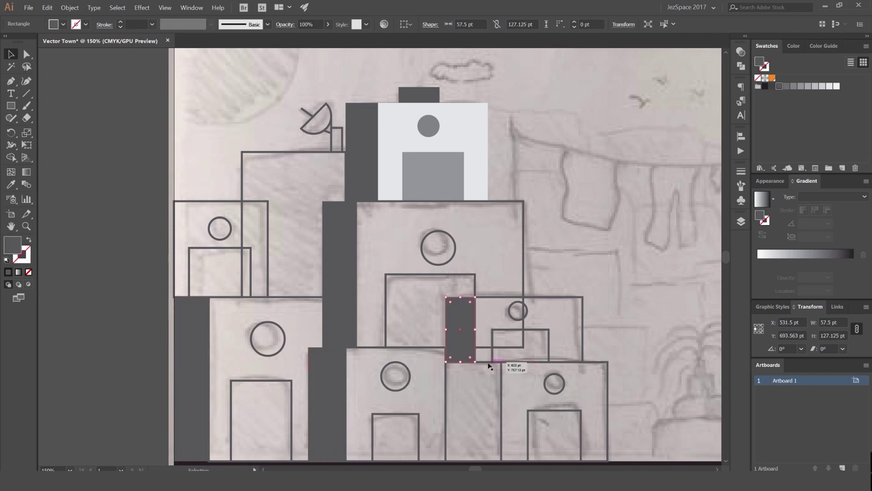
pyautogui.moveTo(486, 414); pyautogui.dragTo(472, 340)
pyautogui.click(460, 388)
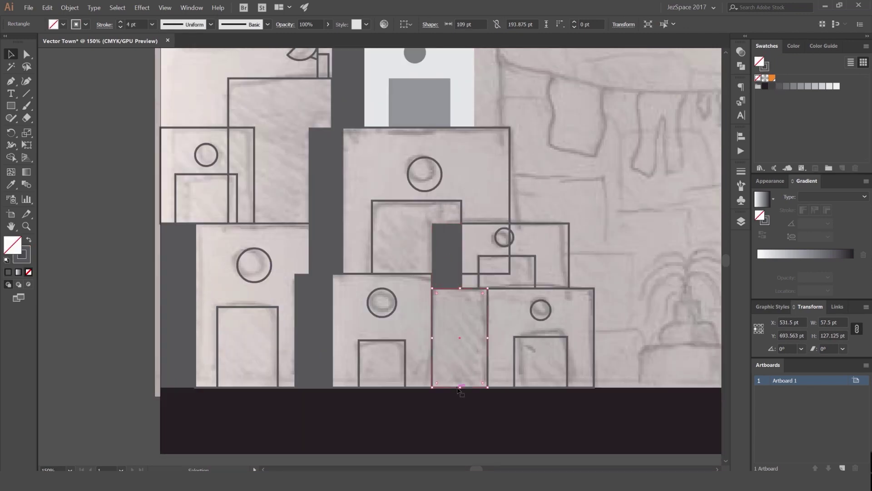
pyautogui.hotkey('shift', 'x')
pyautogui.click(589, 426)
# - Turn the outlined building below the satellite dish into a solid shape filled with the darker charcoal swatch
pyautogui.moveTo(373, 159); pyautogui.dragTo(399, 213)
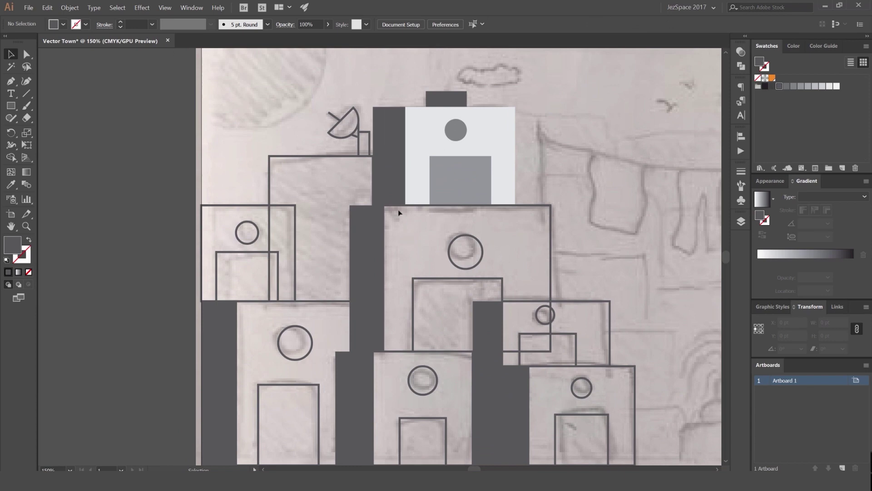
pyautogui.click(314, 158)
pyautogui.hotkey('shift', 'x')
pyautogui.click(772, 86)
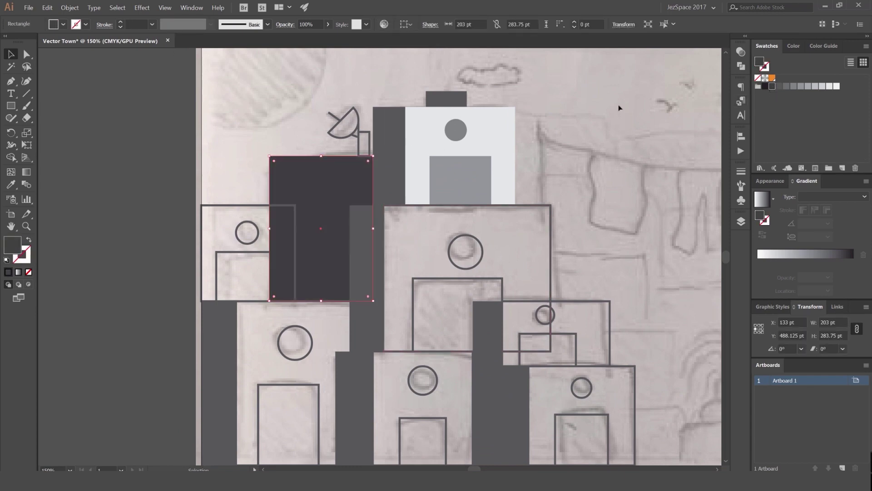
pyautogui.click(305, 121)
# - Convert the satellite dish, its connector and the roof post to solid fills in the charcoal sampled from the building below
pyautogui.click(243, 205)
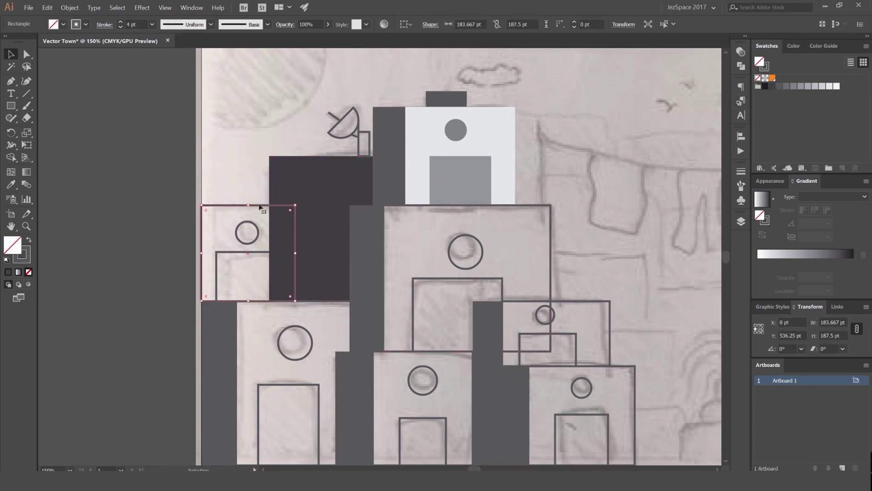
pyautogui.scroll(-3, 323, 187)
pyautogui.click(282, 168)
pyautogui.scroll(2, 303, 183)
pyautogui.scroll(3, 363, 148)
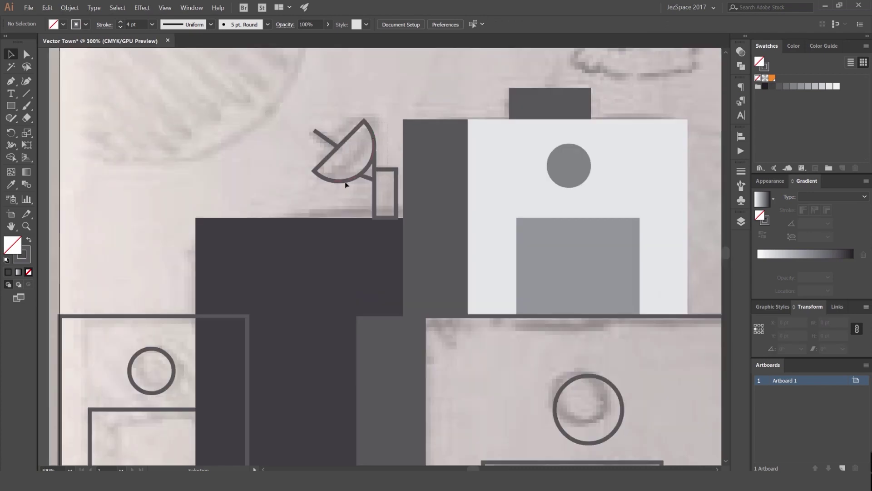
pyautogui.click(361, 152)
pyautogui.click(372, 113)
pyautogui.press('a')
pyautogui.click(371, 174)
pyautogui.keyDown('shift'); pyautogui.click(356, 160); pyautogui.keyUp('shift')
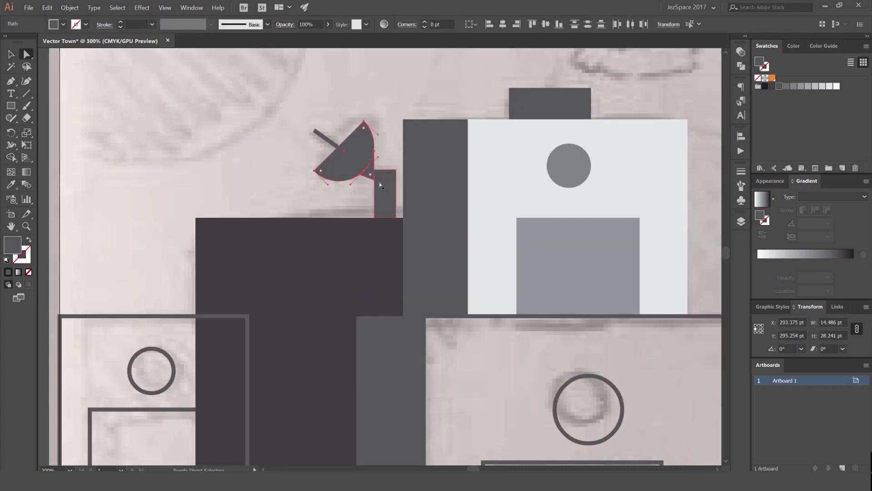
pyautogui.press('i')
pyautogui.click(380, 235)
pyautogui.press('v')
pyautogui.click(389, 140)
# - Try to delete the filled connector piece between the dish and the roof post
pyautogui.press('a')
pyautogui.click(371, 173)
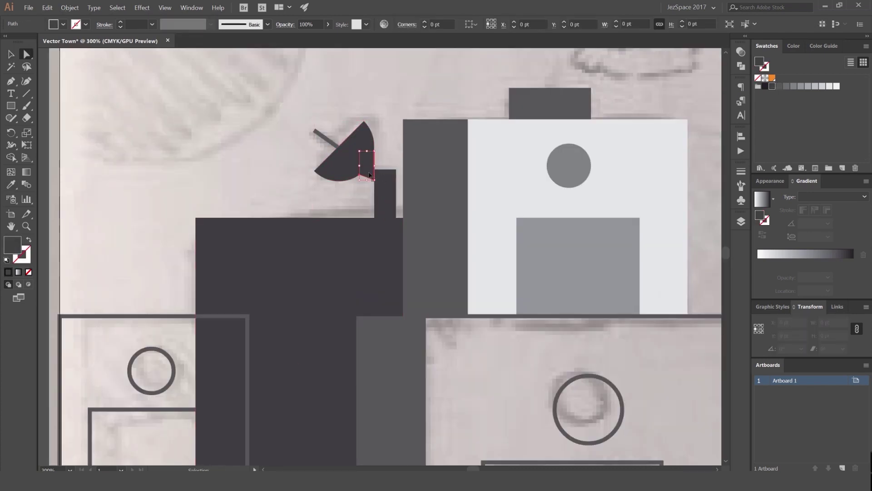
pyautogui.press('Delete')
pyautogui.click(373, 168)
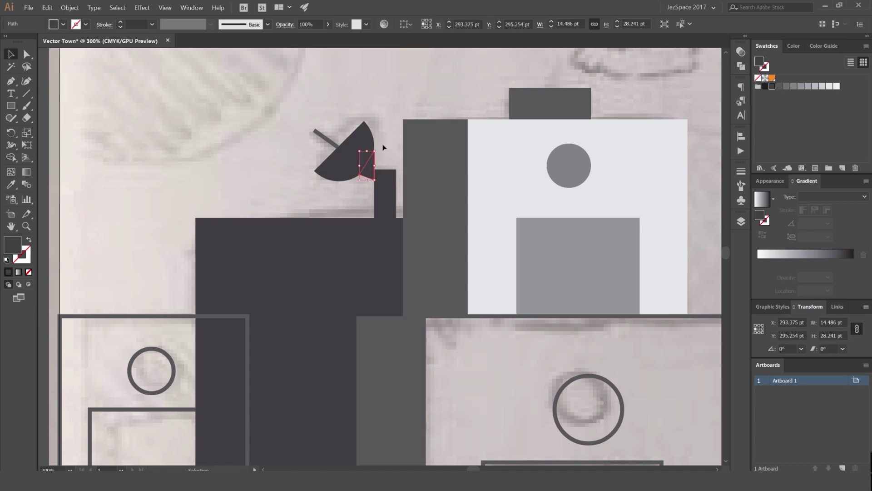
pyautogui.click(384, 146)
# - Recolour the short antenna line on the satellite dish with the darker charcoal swatch
pyautogui.click(328, 140)
pyautogui.scroll(3, 327, 143)
pyautogui.moveTo(342, 144); pyautogui.dragTo(366, 160)
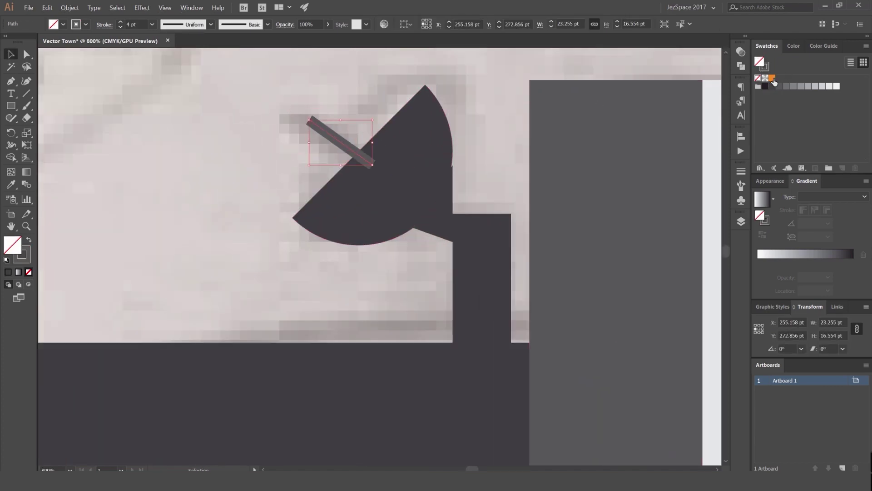
pyautogui.click(771, 87)
pyautogui.click(451, 79)
pyautogui.scroll(-7, 453, 78)
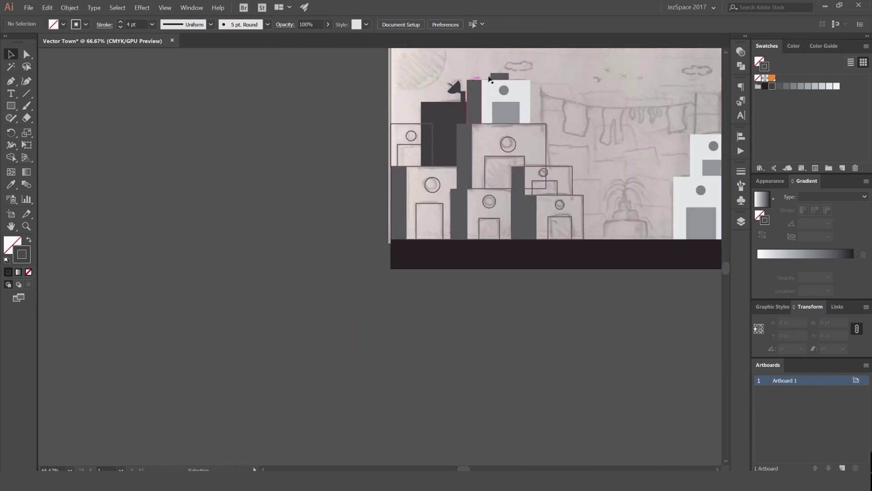
# - Swap the outline for a dark gray fill on the far-left upper house's wall and lock the shape
pyautogui.moveTo(581, 88); pyautogui.dragTo(483, 115)
pyautogui.scroll(2, 345, 128)
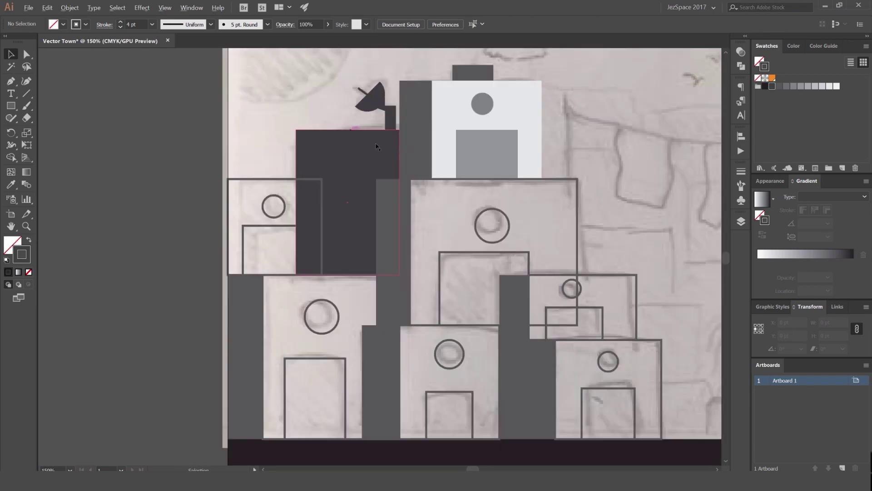
pyautogui.moveTo(267, 187); pyautogui.dragTo(354, 98)
pyautogui.click(354, 89)
pyautogui.hotkey('shift', 'x')
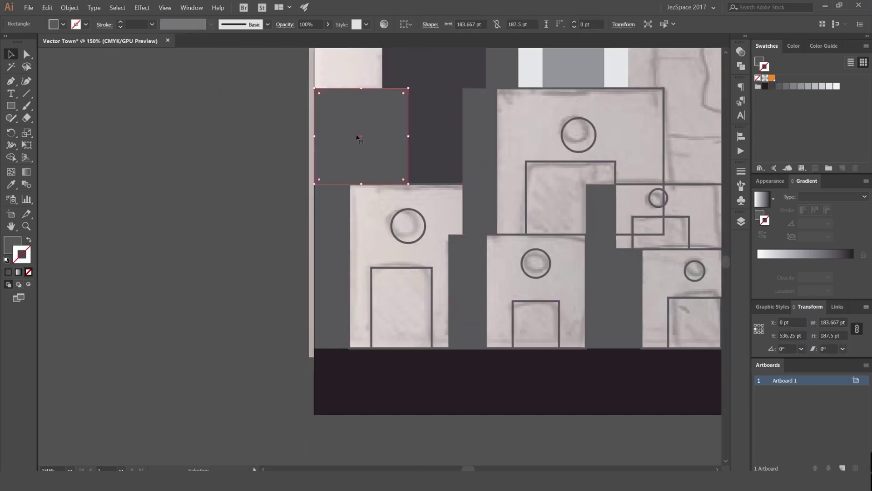
pyautogui.hotkey('ctrl', 'shift', '[')
pyautogui.hotkey('ctrl', 'z')
pyautogui.hotkey('ctrl', '2')
# - Fill the far-left upper house's round window and door with the grays sampled from the tallest house's window and door
pyautogui.moveTo(351, 159); pyautogui.dragTo(359, 95)
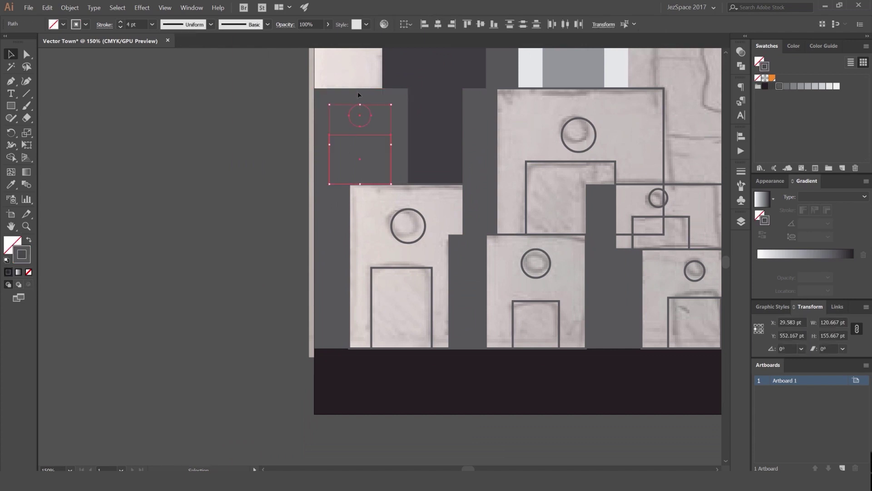
pyautogui.click(344, 152)
pyautogui.press('i')
pyautogui.moveTo(559, 86); pyautogui.dragTo(554, 112)
pyautogui.click(514, 78)
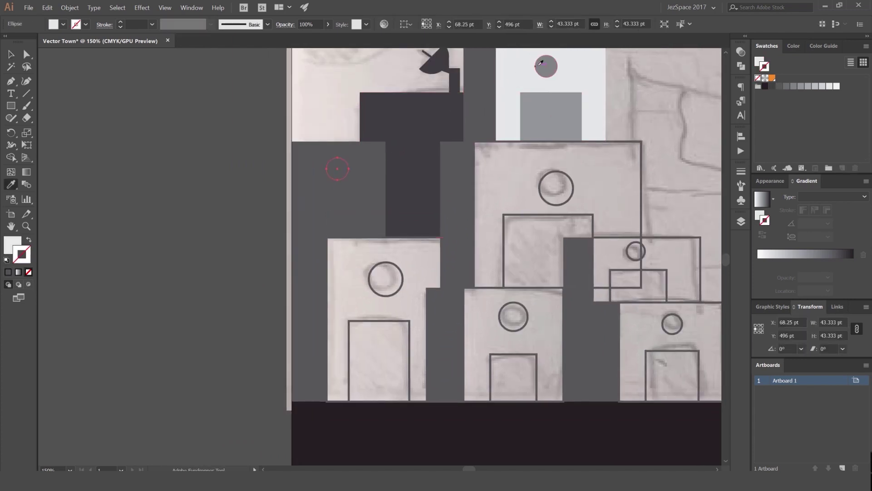
pyautogui.click(539, 65)
pyautogui.press('v')
pyautogui.click(344, 191)
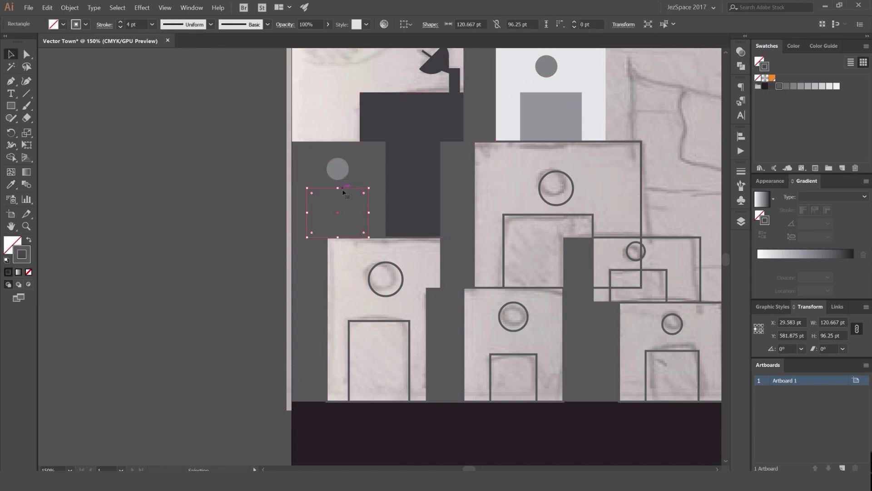
pyautogui.press('i')
pyautogui.click(542, 116)
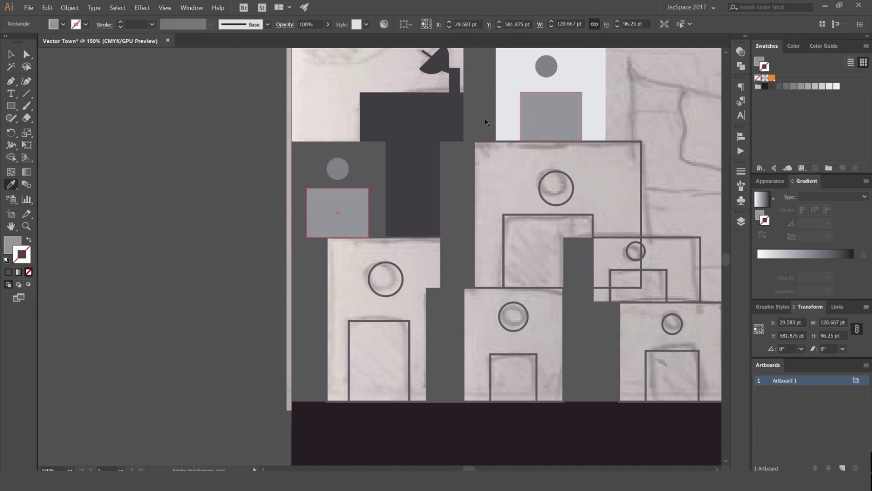
pyautogui.press('v')
pyautogui.click(408, 80)
# - Inspect the left-side houses in outline view, comparing the far-left upper house's window and door with its wall and the building behind
pyautogui.moveTo(407, 80); pyautogui.dragTo(390, 86)
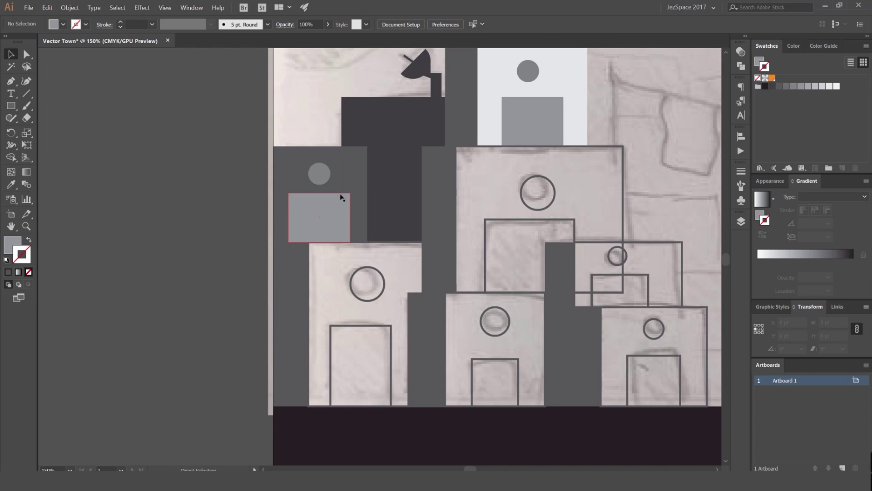
pyautogui.hotkey('ctrl', 'y')
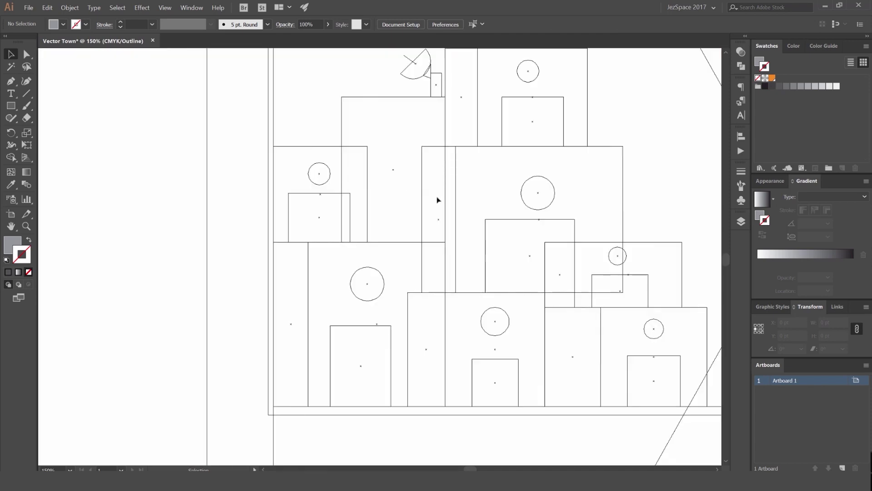
pyautogui.scroll(-3, 455, 194)
pyautogui.scroll(-1, 452, 195)
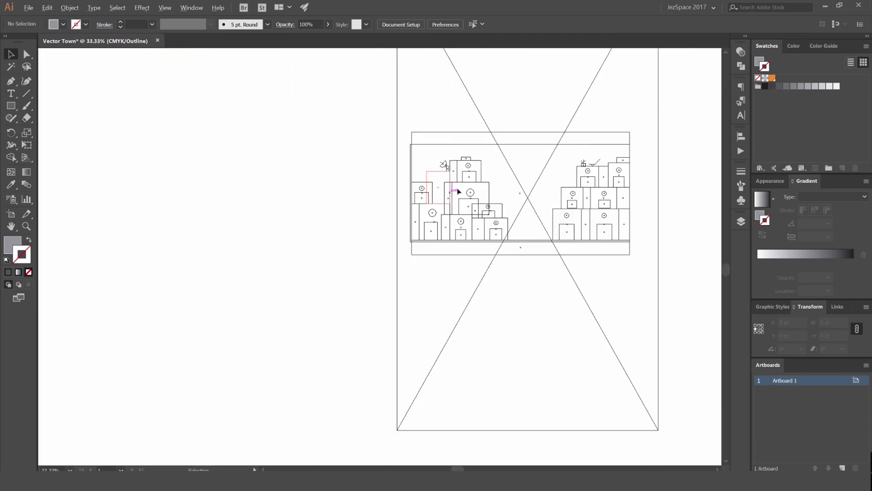
pyautogui.scroll(5, 417, 190)
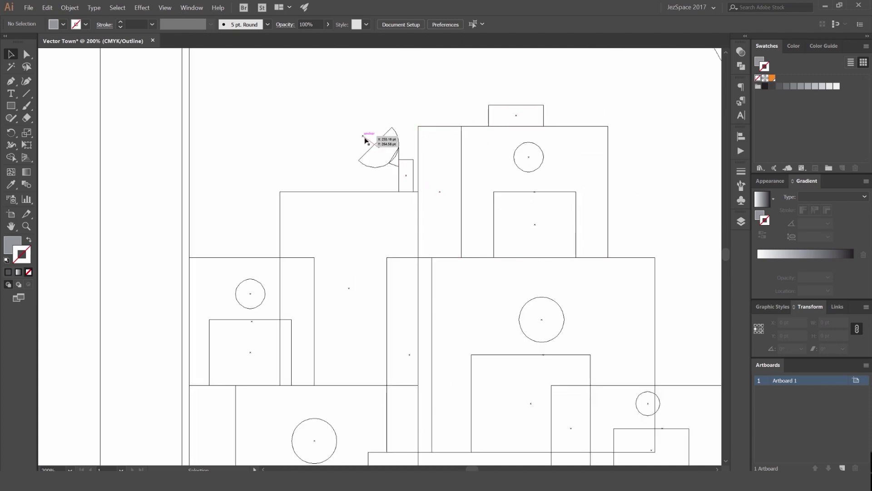
pyautogui.moveTo(331, 235); pyautogui.dragTo(386, 149)
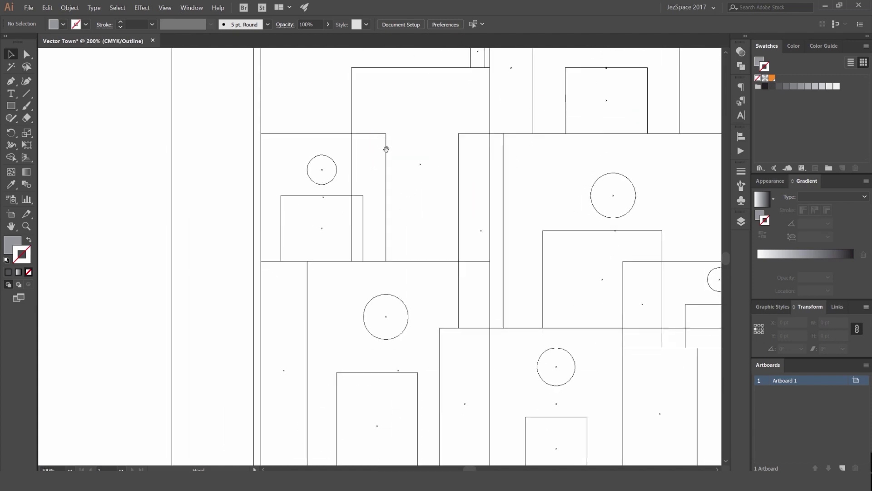
pyautogui.scroll(4, 336, 186)
pyautogui.click(364, 153)
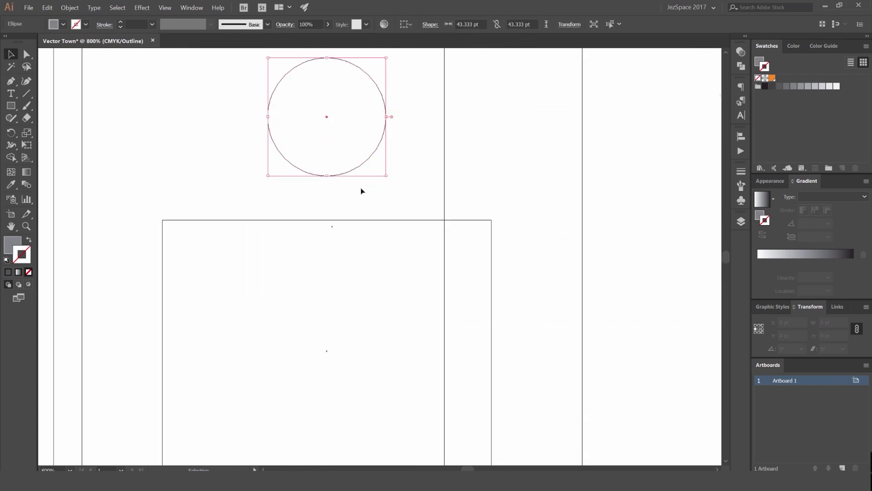
pyautogui.click(416, 184)
pyautogui.scroll(-4, 372, 198)
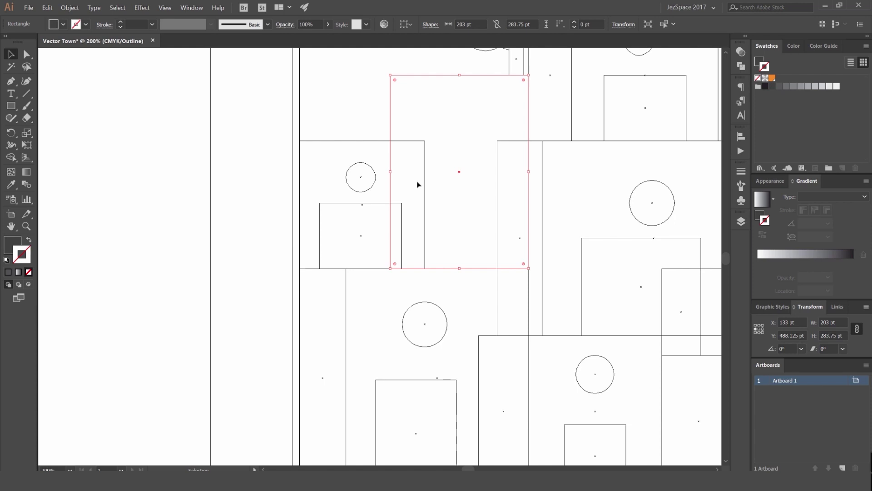
pyautogui.hotkey('ctrl', 'y')
pyautogui.click(365, 214)
pyautogui.moveTo(373, 246); pyautogui.dragTo(350, 165)
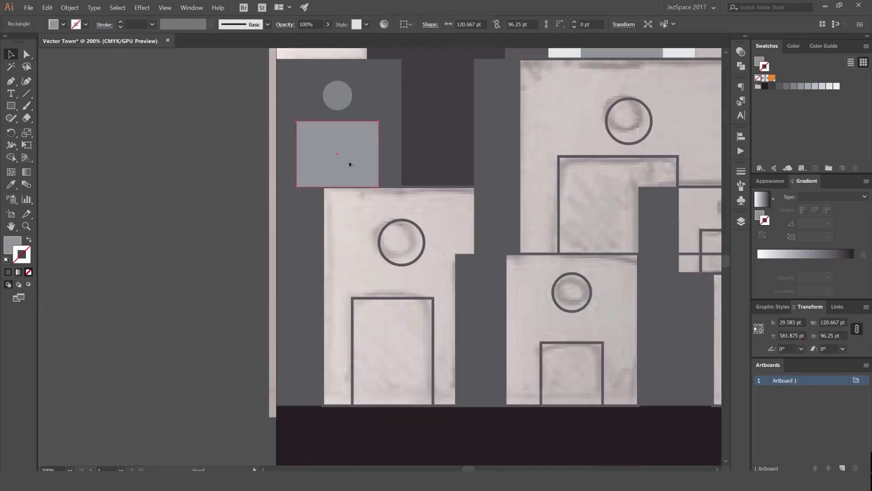
pyautogui.scroll(5, 343, 178)
pyautogui.scroll(-6, 314, 231)
# - Swap the outline for a dark gray fill on the bottom far-left house's front wall
pyautogui.click(370, 259)
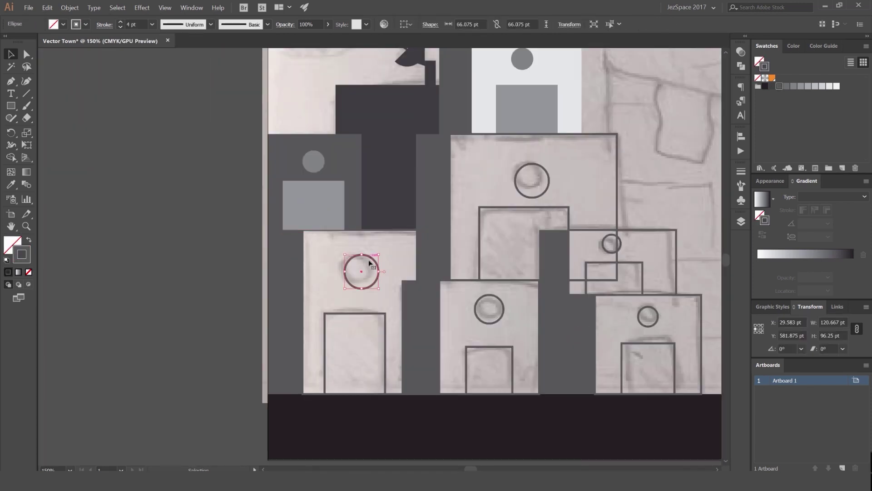
pyautogui.click(327, 301)
pyautogui.click(304, 285)
pyautogui.hotkey('shift', 'x')
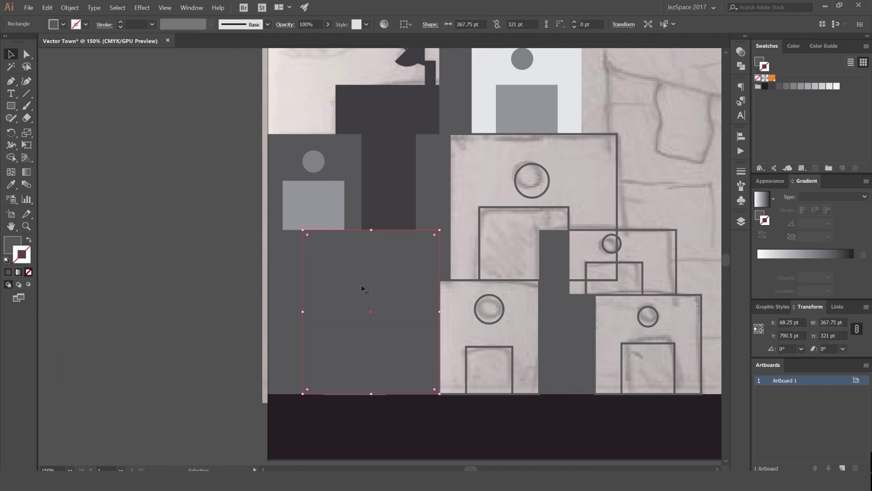
# - Fill the bottom far-left house's round window and door with the grays sampled from the window and door of the house above
pyautogui.moveTo(364, 272); pyautogui.dragTo(362, 330)
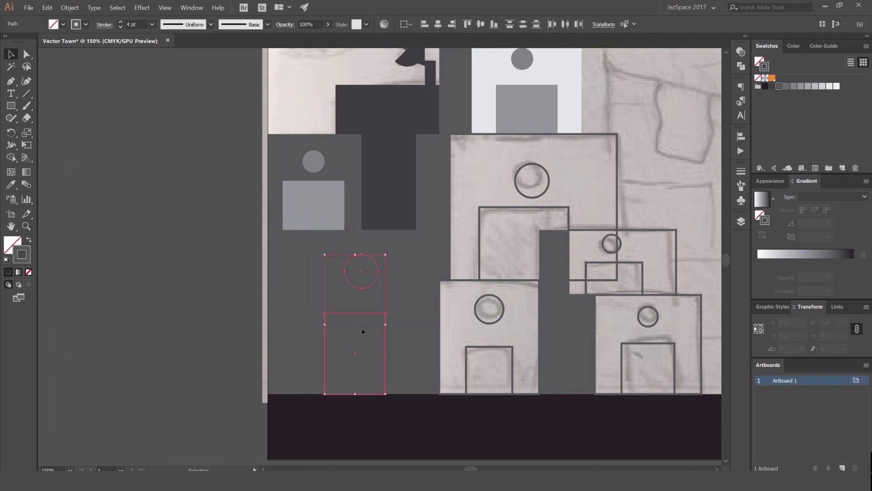
pyautogui.hotkey('shift', 'x')
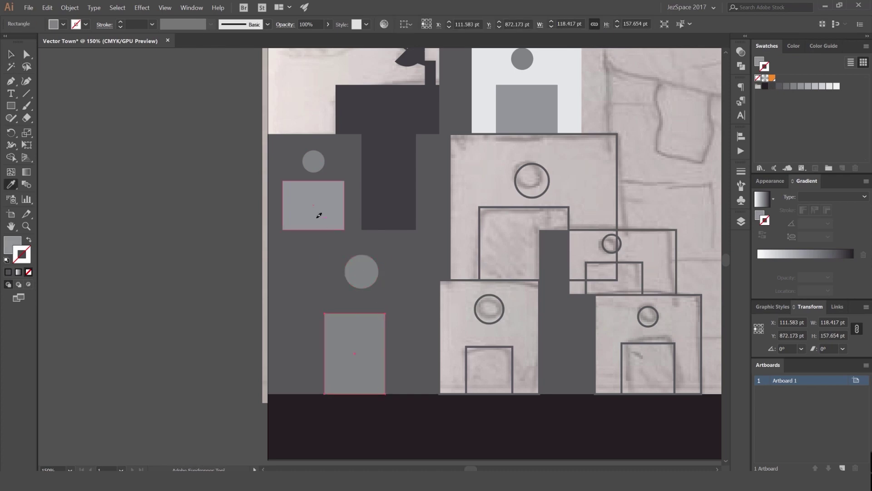
pyautogui.click(355, 363)
pyautogui.click(364, 417)
pyautogui.click(288, 317)
pyautogui.press('i')
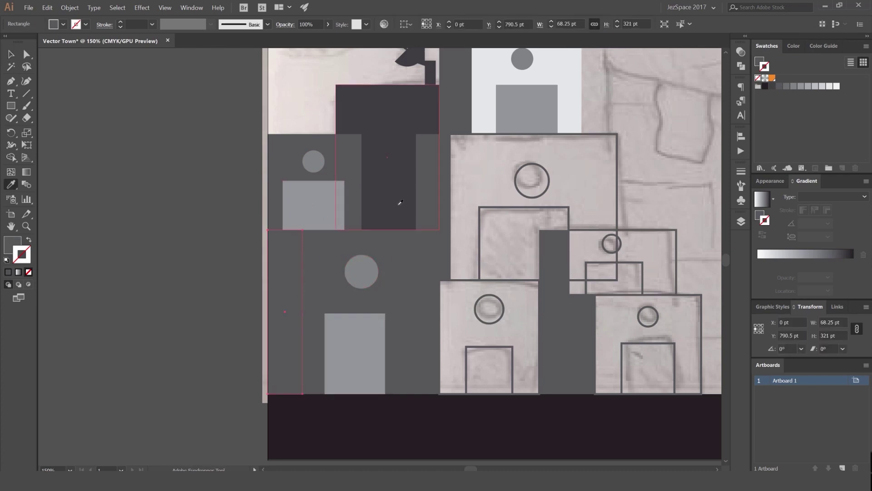
pyautogui.scroll(-1, 392, 189)
pyautogui.scroll(-2, 392, 186)
pyautogui.scroll(2, 372, 209)
pyautogui.press('a')
pyautogui.click(431, 233)
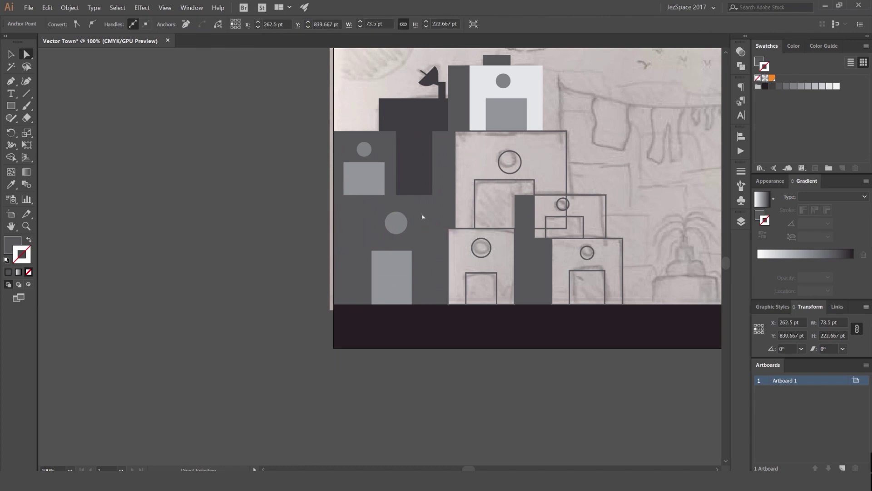
# - Unlock all shapes and recolor the bottom far-left house's front wall with the light gray sampled from the tallest house's wall
pyautogui.click(420, 367)
pyautogui.hotkey('ctrl', 'alt', '2')
pyautogui.click(419, 367)
pyautogui.click(413, 287)
pyautogui.click(423, 333)
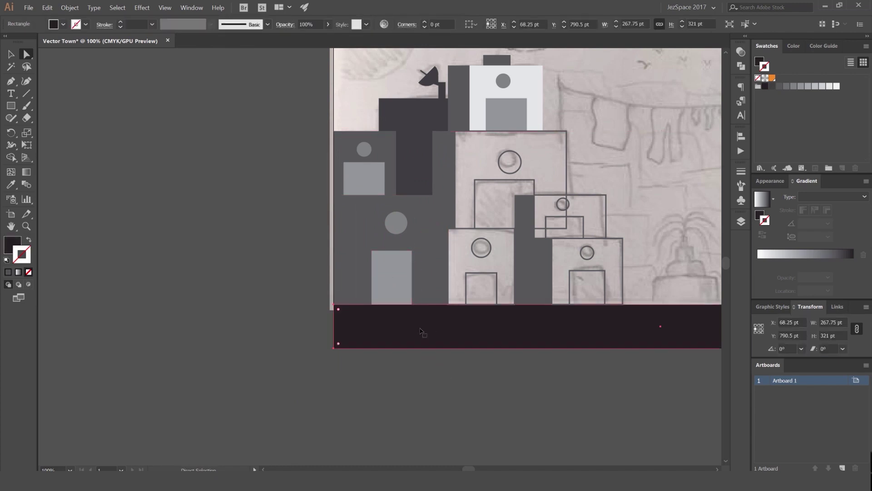
pyautogui.click(420, 367)
pyautogui.click(416, 244)
pyautogui.press('i')
pyautogui.click(529, 107)
pyautogui.moveTo(567, 172); pyautogui.dragTo(500, 179)
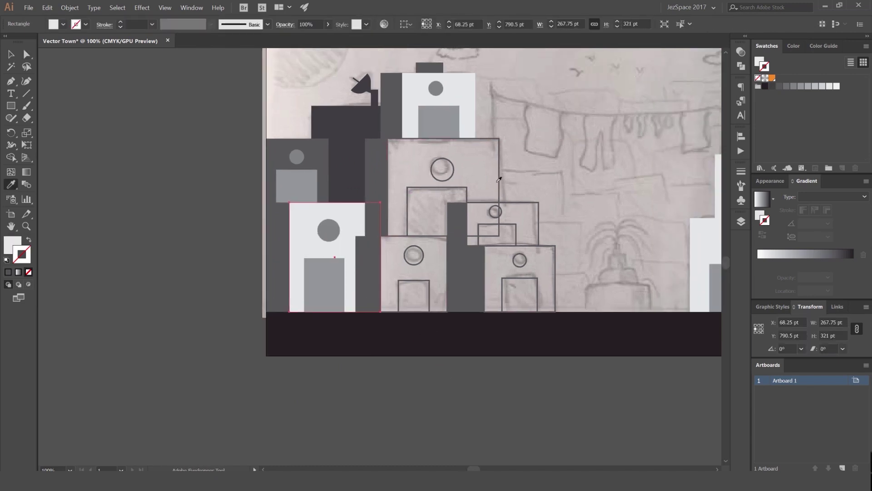
# - Fill the front wall of the wide house below the tallest one with the tallest house's light gray
pyautogui.press('v')
pyautogui.click(564, 174)
pyautogui.moveTo(334, 249); pyautogui.dragTo(353, 221)
pyautogui.scroll(3, 352, 221)
pyautogui.moveTo(340, 183); pyautogui.dragTo(328, 183)
pyautogui.hotkey('ctrl', '1')
pyautogui.click(486, 90)
pyautogui.press('i')
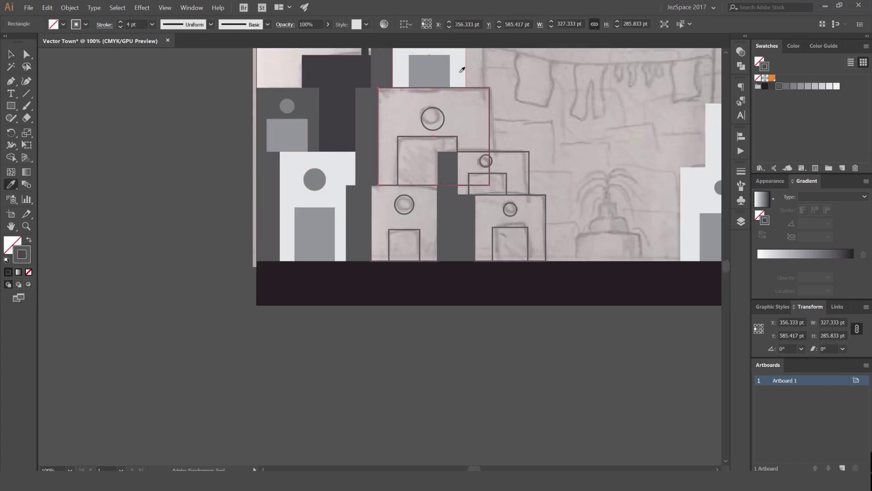
pyautogui.click(460, 74)
pyautogui.moveTo(498, 99); pyautogui.dragTo(499, 123)
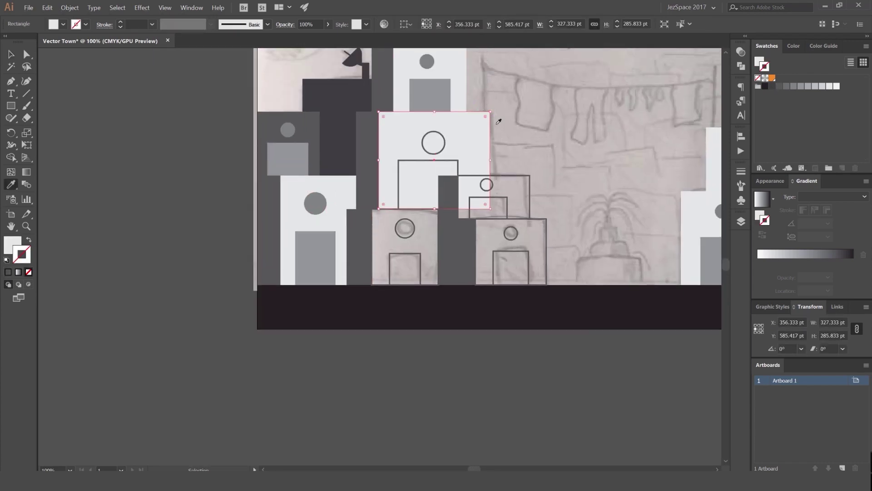
# - Fill the wide middle house's round window with the gray sampled from the tallest house's round window
pyautogui.scroll(1, 461, 136)
pyautogui.press('v')
pyautogui.click(437, 150)
pyautogui.press('i')
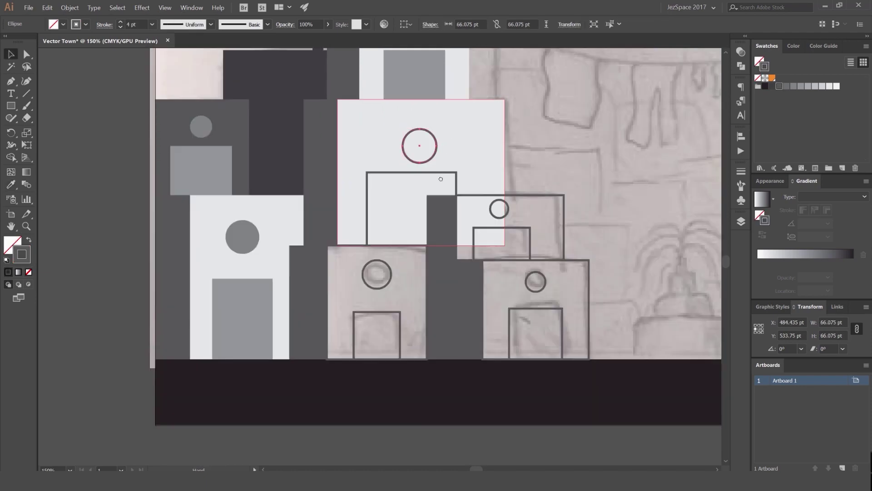
pyautogui.moveTo(440, 179); pyautogui.dragTo(414, 257)
pyautogui.click(387, 104)
pyautogui.press('v')
pyautogui.click(389, 109)
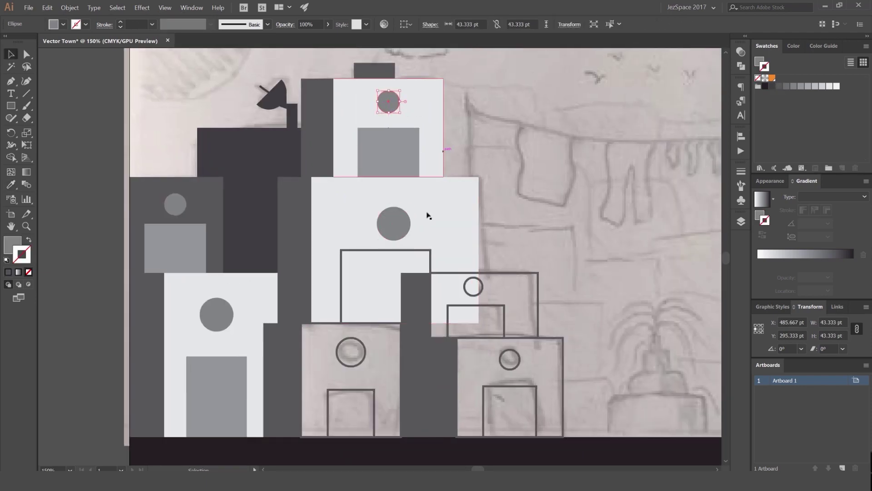
# - Fill the wide middle house's door with the very dark gray sampled from the building under the satellite dish
pyautogui.click(399, 250)
pyautogui.hotkey('shift', 'x')
pyautogui.click(553, 224)
pyautogui.moveTo(553, 224); pyautogui.dragTo(540, 171)
pyautogui.click(413, 271)
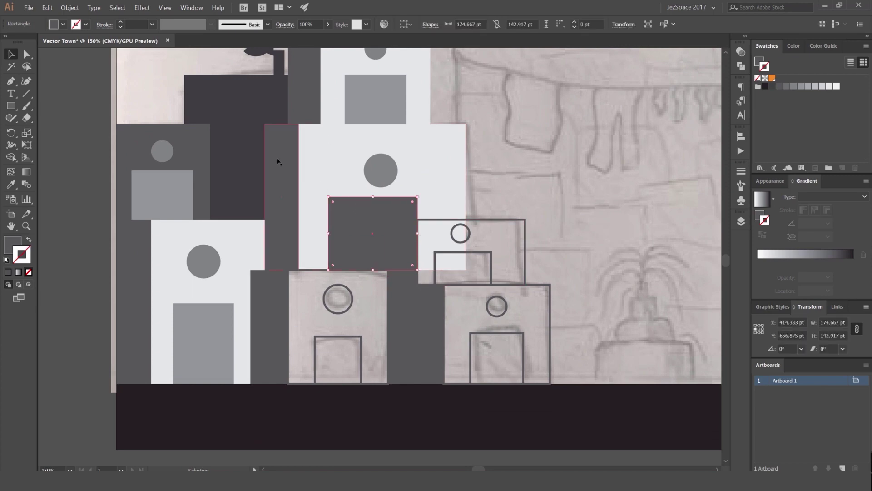
pyautogui.press('i')
pyautogui.click(249, 159)
pyautogui.press('v')
pyautogui.click(517, 134)
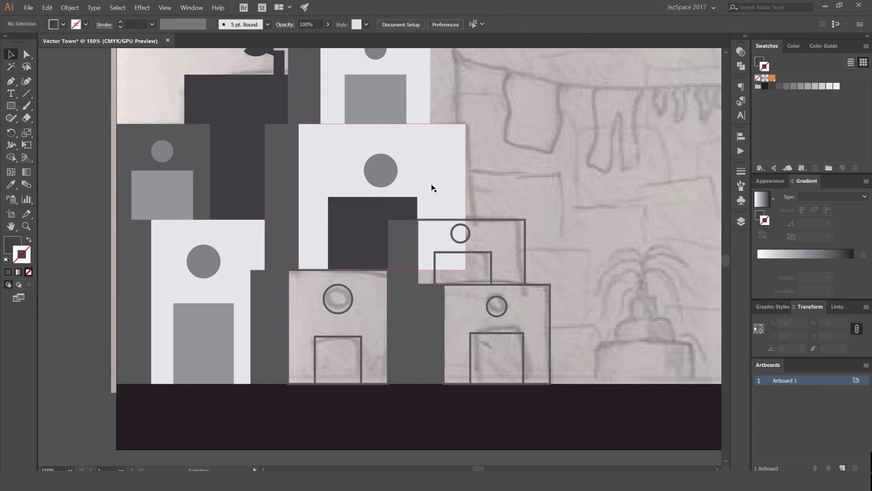
# - Fill the front wall of the small house overlapping the wide middle house with that house's light wall gray
pyautogui.scroll(1, 401, 199)
pyautogui.moveTo(366, 218); pyautogui.dragTo(377, 218)
pyautogui.click(493, 168)
pyautogui.moveTo(372, 172); pyautogui.dragTo(389, 157)
pyautogui.click(558, 155)
pyautogui.moveTo(558, 154); pyautogui.dragTo(544, 96)
pyautogui.click(509, 169)
pyautogui.press('o')
pyautogui.press('i')
pyautogui.click(470, 161)
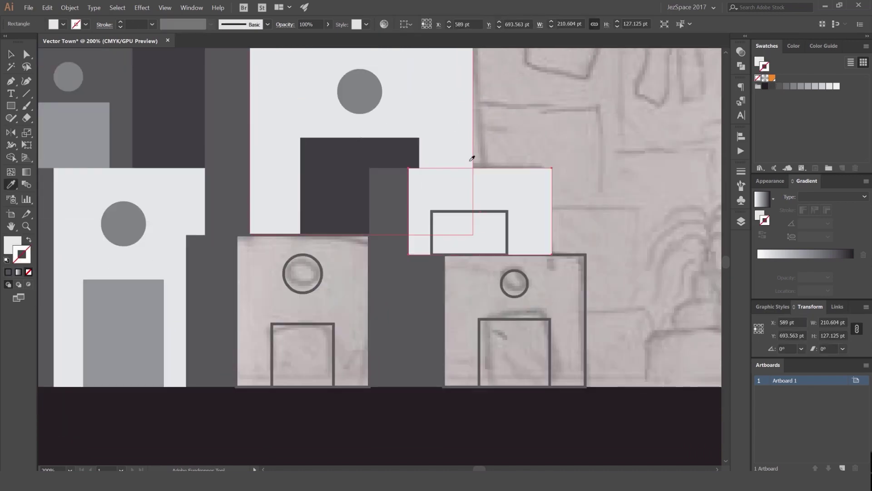
pyautogui.press('v')
pyautogui.hotkey('ctrl', 'shift', 'a')
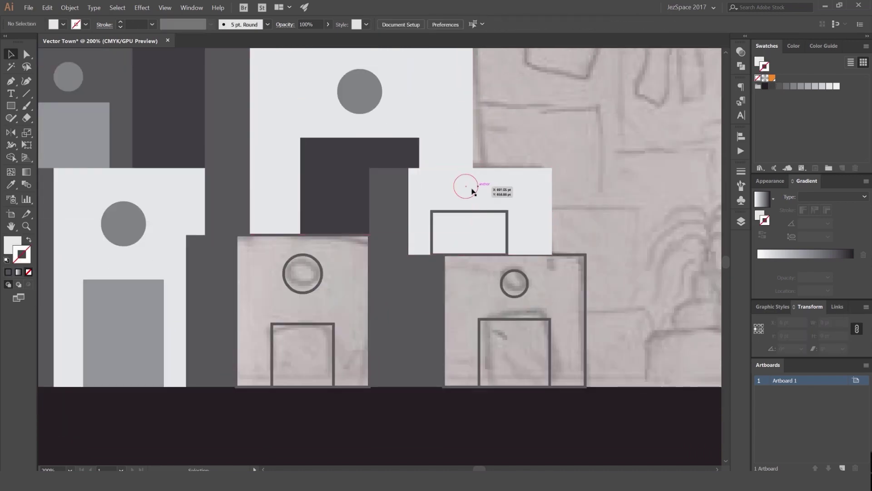
# - Fill the small house's round window with the wide house's dark door color and swap the door's outline for a dark gray fill
pyautogui.click(478, 186)
pyautogui.press('i')
pyautogui.click(450, 130)
pyautogui.click(402, 141)
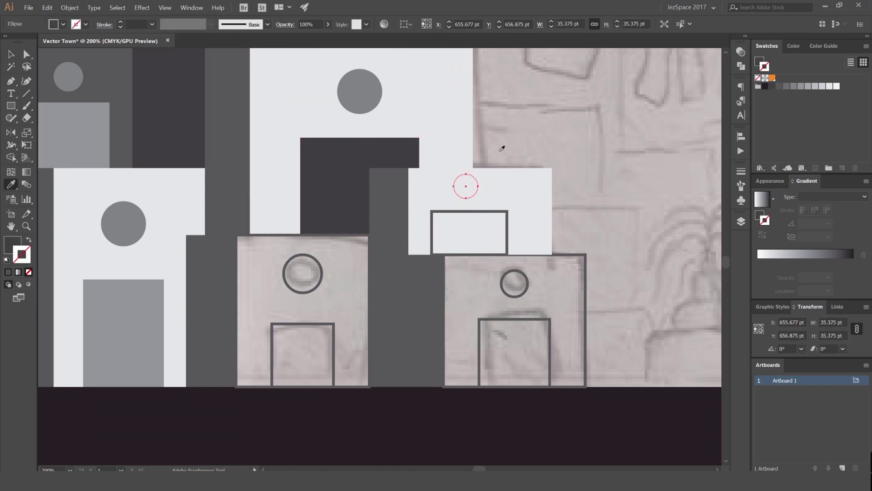
pyautogui.press('v')
pyautogui.click(497, 212)
pyautogui.hotkey('shift', 'x')
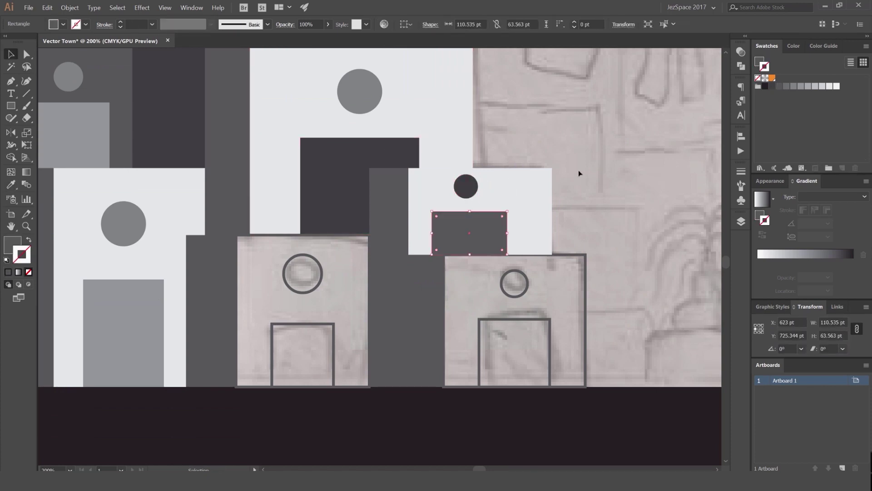
pyautogui.click(579, 169)
# - Fill the round windows of the bottom middle house and the small house with the gray sampled from the wide house's window
pyautogui.click(312, 253)
pyautogui.hotkey('shift', 'x')
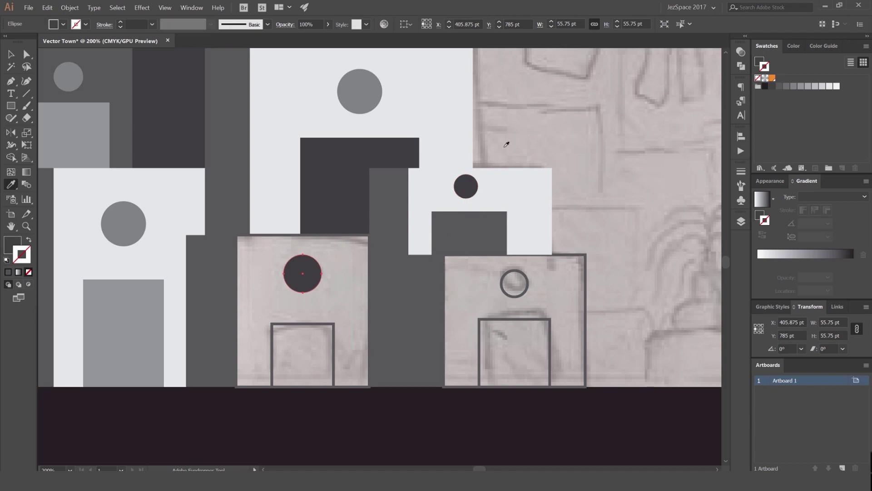
pyautogui.click(466, 186)
pyautogui.keyDown('shift'); pyautogui.click(314, 264); pyautogui.keyUp('shift')
pyautogui.press('i')
pyautogui.click(359, 98)
pyautogui.press('v')
pyautogui.click(526, 113)
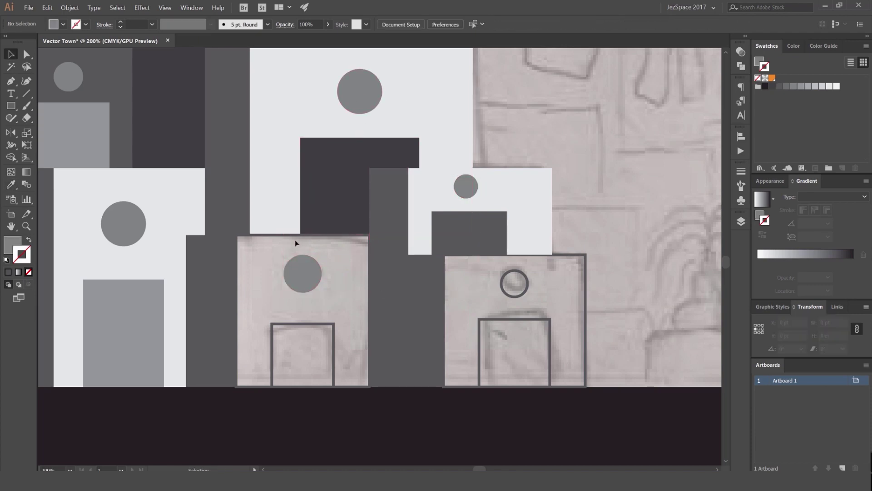
# - Swap the bottom middle house's wall outline for a dark gray fill and color its door with the bottom far-left house's door gray
pyautogui.click(290, 235)
pyautogui.hotkey('shift', 'x')
pyautogui.moveTo(335, 325); pyautogui.dragTo(316, 349)
pyautogui.hotkey('ctrl', 'z')
pyautogui.press('i')
pyautogui.click(152, 315)
# - Bring the bottom middle house's door and round window to the front of its wall
pyautogui.press('v')
pyautogui.hotkey('ctrl', 'shift', ']')
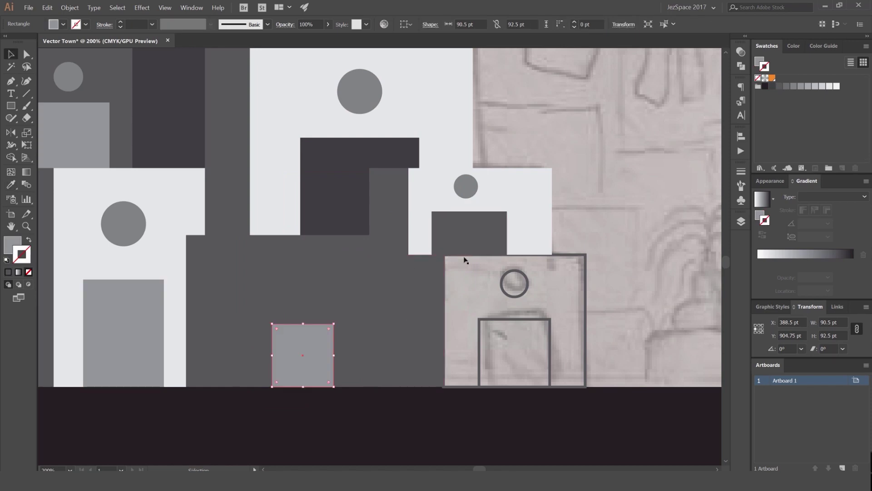
pyautogui.click(317, 273)
pyautogui.hotkey('ctrl', 'shift', ']')
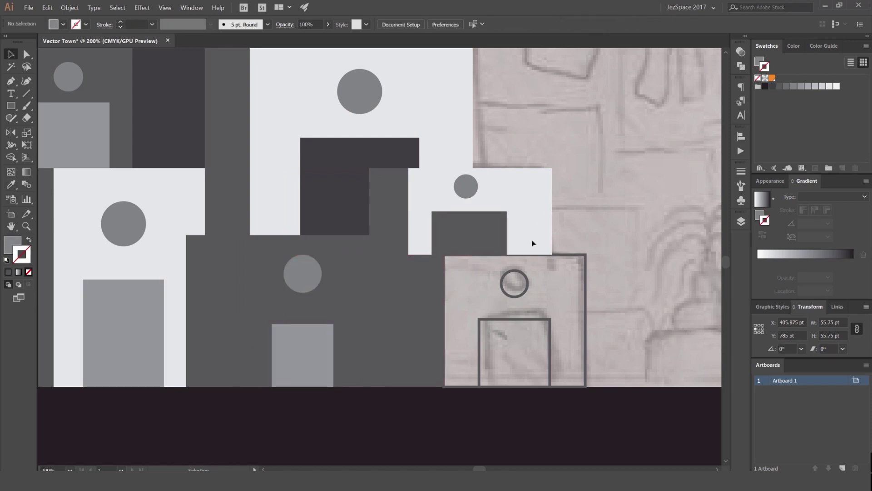
# - Fill the wall of the last outlined house, below the small house, with the light gray sampled from the small house's wall
pyautogui.click(569, 255)
pyautogui.press('i')
pyautogui.click(551, 217)
pyautogui.moveTo(555, 217); pyautogui.dragTo(486, 189)
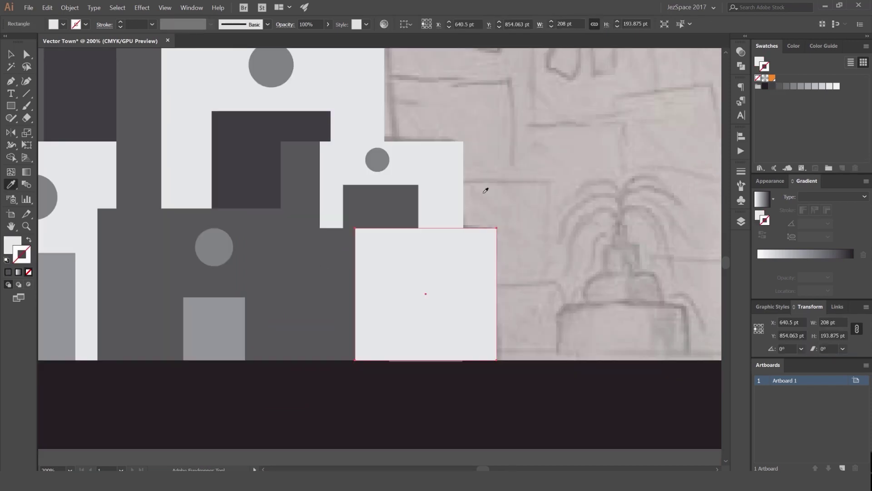
pyautogui.hotkey('ctrl', 'shift', 'a')
# - Fill the round window of the house below the small one with the small house's window gray and bring it to the front
pyautogui.press('v')
pyautogui.click(438, 251)
pyautogui.press('i')
pyautogui.click(381, 162)
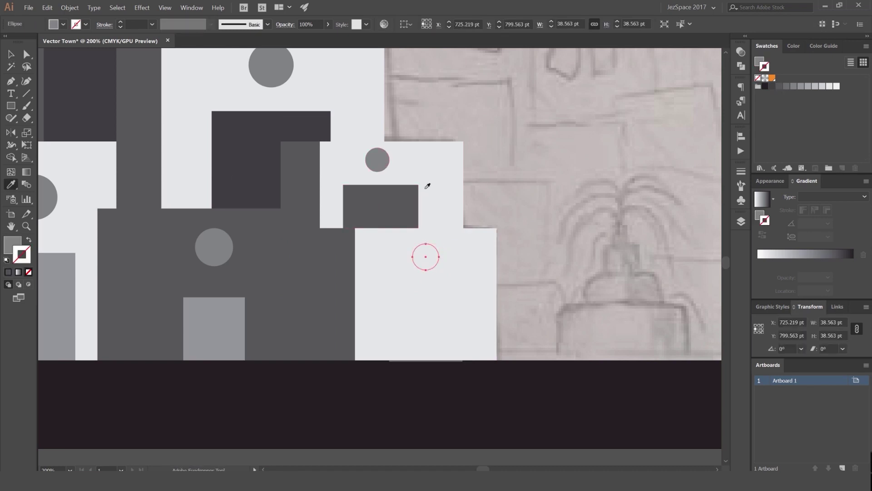
pyautogui.hotkey('ctrl', 'shift', ']')
pyautogui.press('v')
pyautogui.hotkey('ctrl', 'shift', 'a')
# - Fill the door of the house below the small one with the dark gray sampled from the small house's door
pyautogui.moveTo(441, 360); pyautogui.dragTo(382, 415)
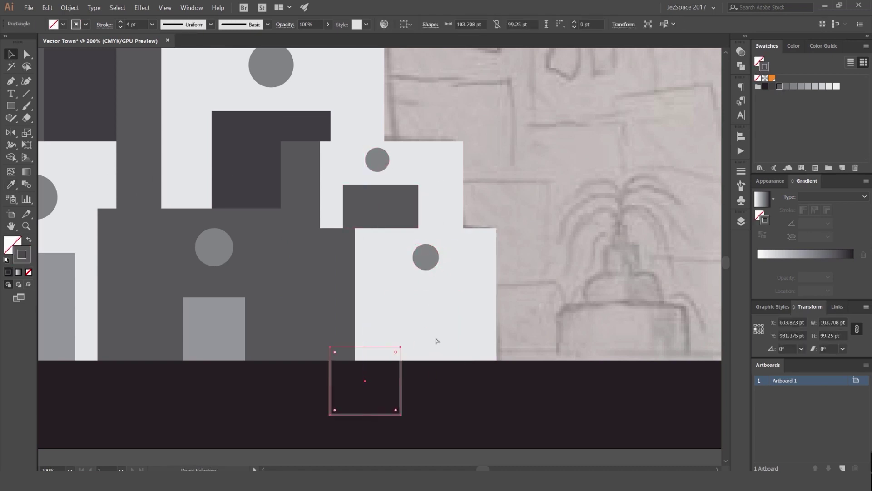
pyautogui.hotkey('ctrl', 'z')
pyautogui.press('u')
pyautogui.press('i')
pyautogui.click(388, 204)
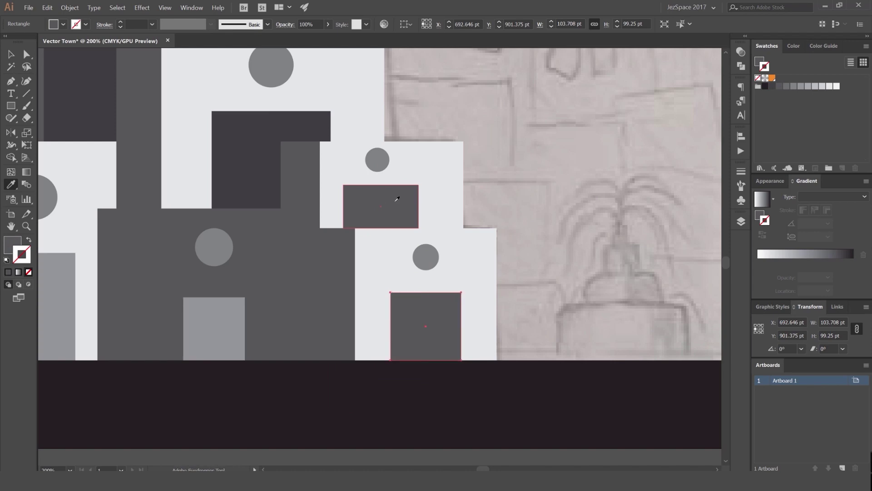
pyautogui.press('v')
pyautogui.hotkey('ctrl', 'shift', 'a')
# - Recolor the bottom middle house's front wall with the light gray sampled from the wide house's wall
pyautogui.hotkey('ctrl', '0')
pyautogui.scroll(-1, 390, 228)
pyautogui.scroll(4, 391, 229)
pyautogui.press('a')
pyautogui.click(454, 259)
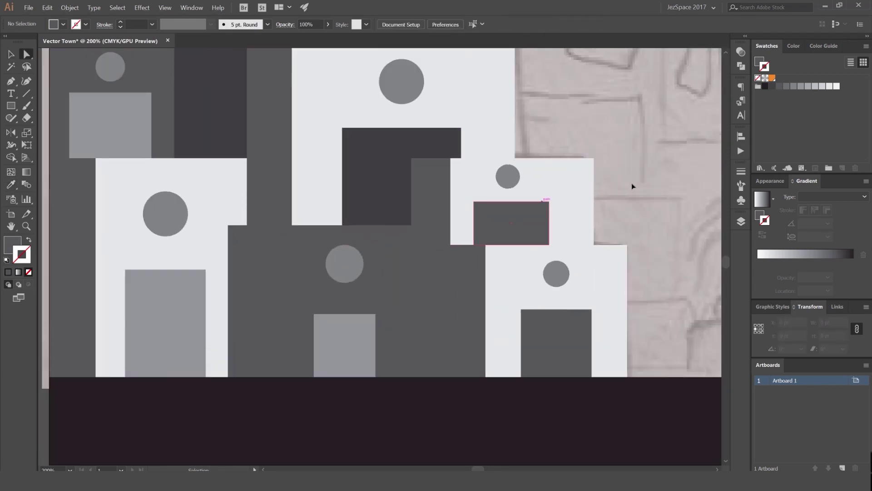
pyautogui.click(380, 253)
pyautogui.press('i')
pyautogui.click(329, 187)
pyautogui.press('v')
pyautogui.click(616, 170)
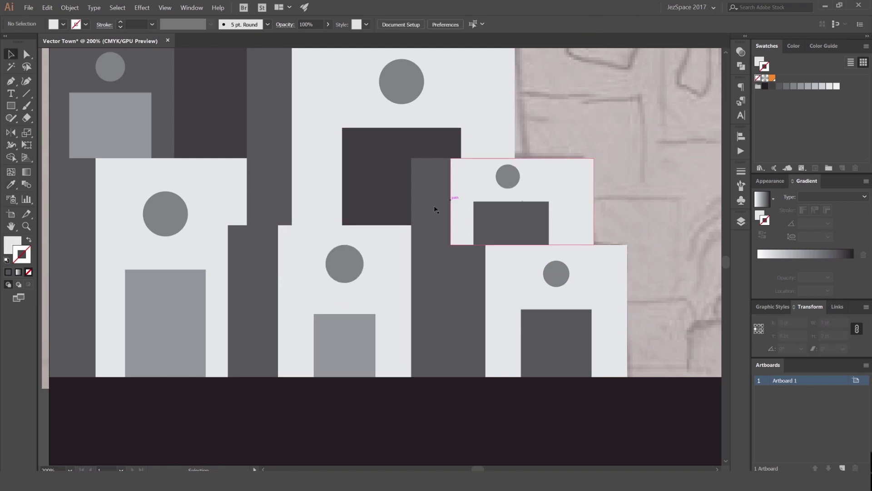
# - Shift the door and round window of the small upper house to the right, with the window centred above the door
pyautogui.press('a')
pyautogui.click(435, 206)
pyautogui.click(640, 173)
pyautogui.scroll(-1, 640, 173)
pyautogui.scroll(5, 540, 193)
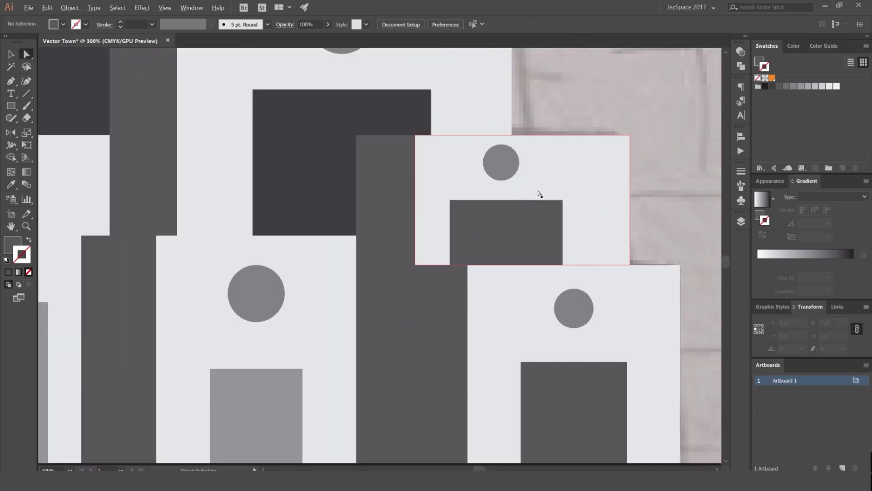
pyautogui.click(511, 175)
pyautogui.click(526, 222)
pyautogui.moveTo(526, 222); pyautogui.dragTo(542, 221)
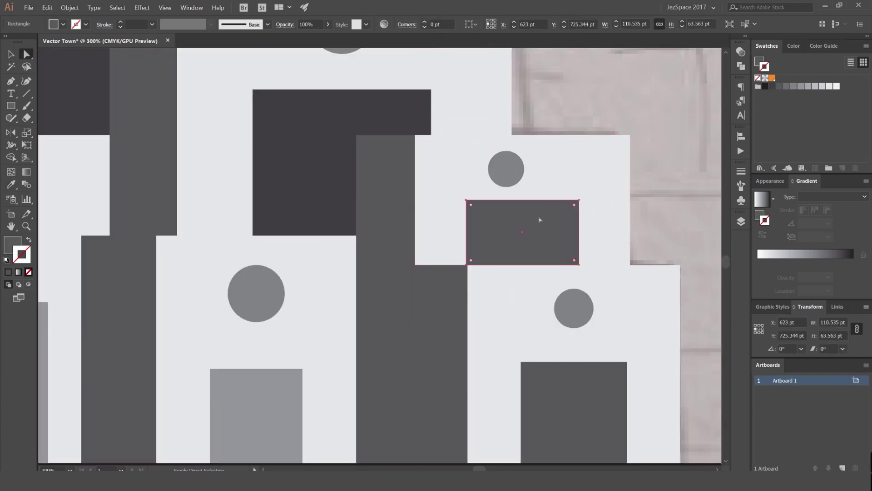
pyautogui.moveTo(509, 172); pyautogui.dragTo(528, 172)
pyautogui.scroll(-1, 618, 165)
pyautogui.scroll(2, 483, 238)
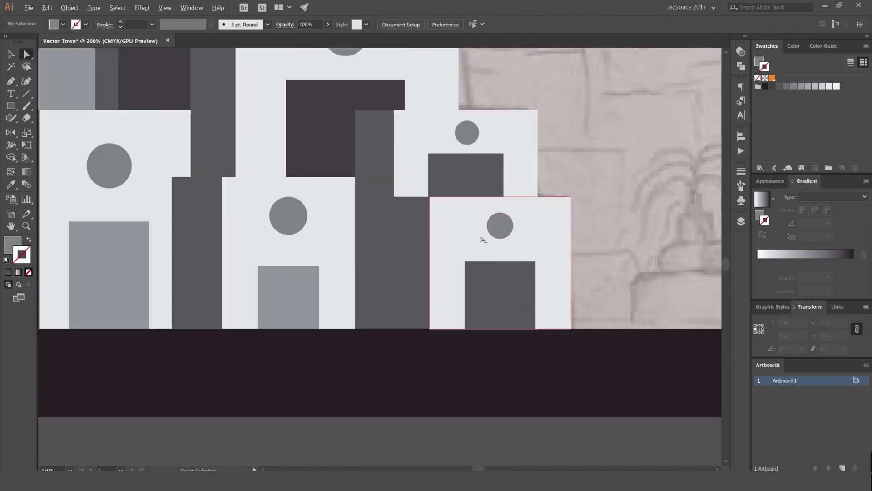
# - Widen the dark door of the lowest house beside the fountain sketch symmetrically to about 128 pt
pyautogui.click(513, 226)
pyautogui.click(541, 291)
pyautogui.press('v')
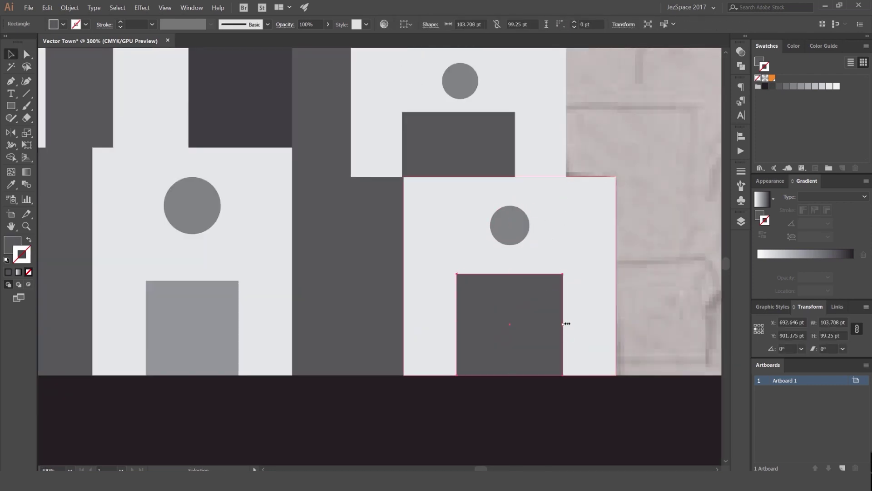
pyautogui.moveTo(564, 324); pyautogui.dragTo(575, 324)
pyautogui.click(649, 261)
pyautogui.scroll(-3, 648, 261)
# - Examine the dark door of the large middle house and how the neighbouring houses overlap it
pyautogui.moveTo(594, 257); pyautogui.dragTo(583, 258)
pyautogui.hotkey('ctrl', '-')
pyautogui.moveTo(570, 194); pyautogui.dragTo(503, 212)
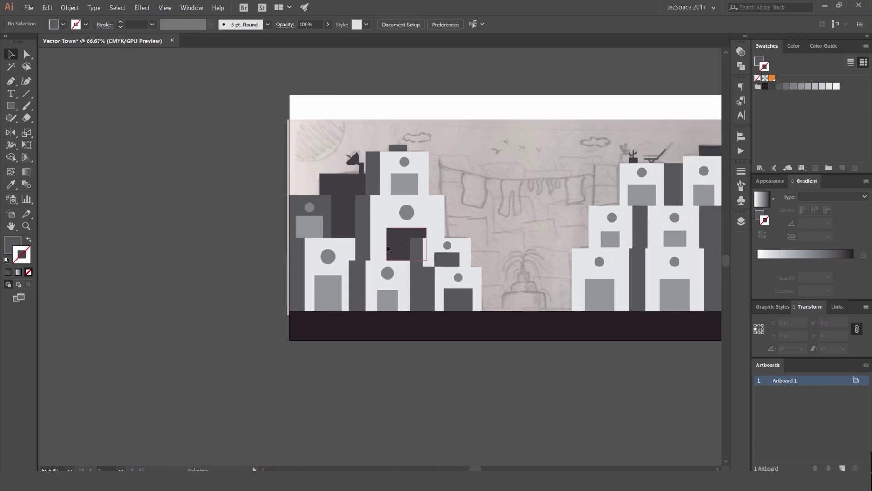
pyautogui.hotkey('ctrl', '=')
pyautogui.hotkey('ctrl', '=')
pyautogui.press('a')
pyautogui.click(422, 247)
pyautogui.press('v')
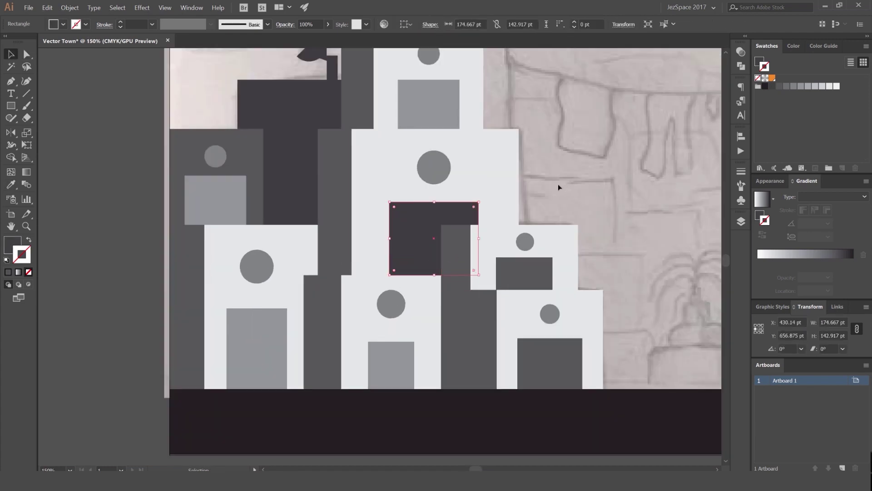
pyautogui.click(557, 184)
pyautogui.scroll(-3, 550, 181)
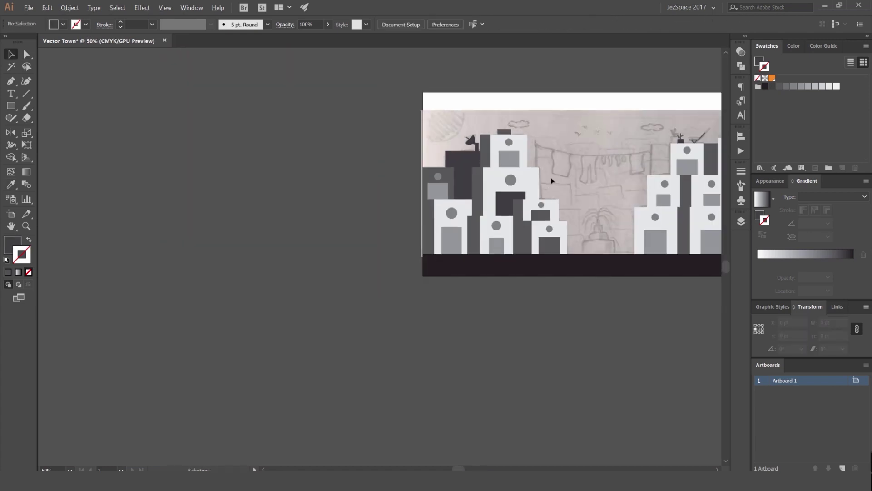
pyautogui.scroll(3, 551, 180)
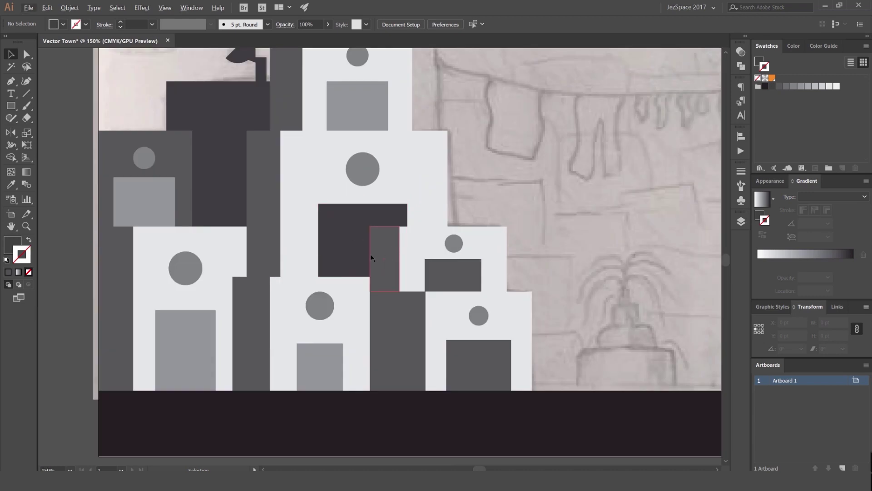
pyautogui.scroll(-3, 486, 209)
pyautogui.scroll(4, 496, 196)
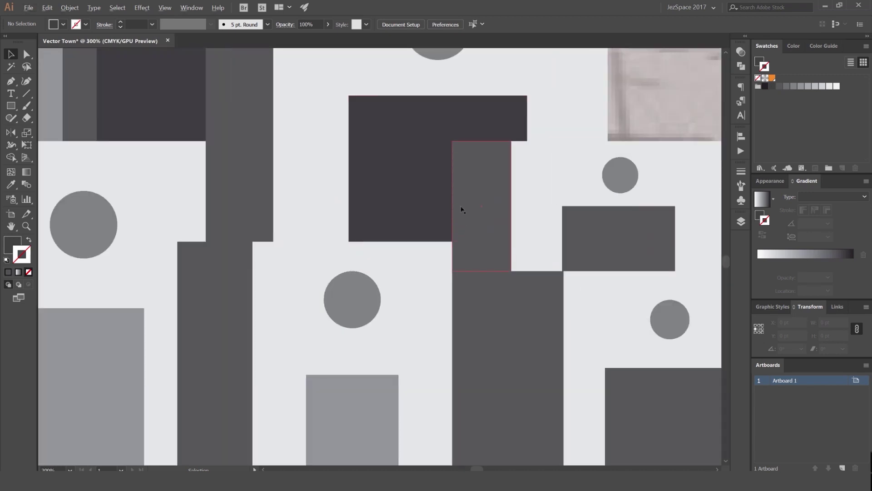
pyautogui.scroll(-4, 464, 208)
# - Examine the whole town composition and the sketched backdrop between the two house clusters
pyautogui.moveTo(603, 172); pyautogui.dragTo(453, 177)
pyautogui.scroll(-1, 481, 170)
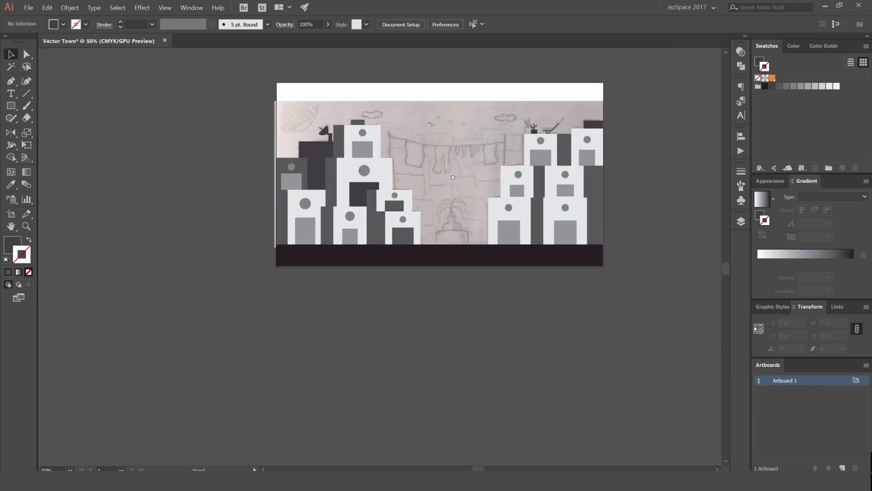
pyautogui.scroll(-1, 453, 177)
pyautogui.scroll(4, 321, 150)
pyautogui.scroll(-3, 325, 153)
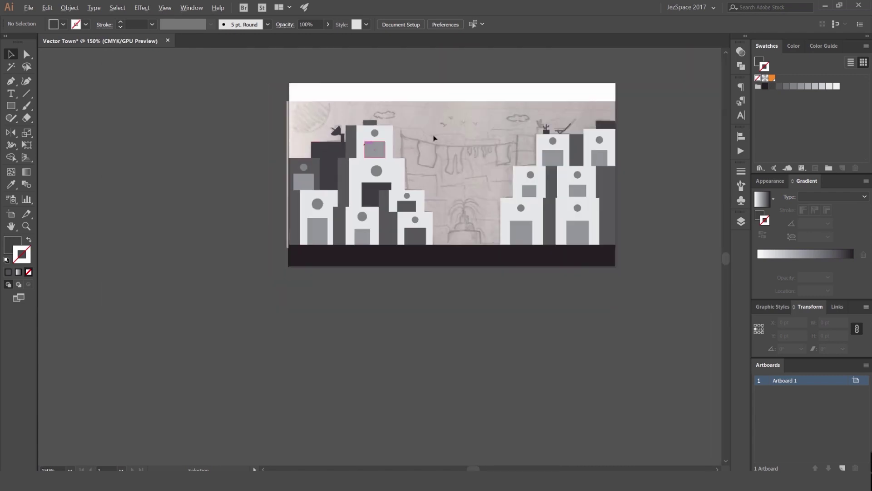
pyautogui.moveTo(430, 135)
pyautogui.mouseDown()
pyautogui.moveTo(380, 153)
pyautogui.moveTo(327, 144)
pyautogui.moveTo(424, 146)
pyautogui.mouseUp()
pyautogui.scroll(2, 491, 142)
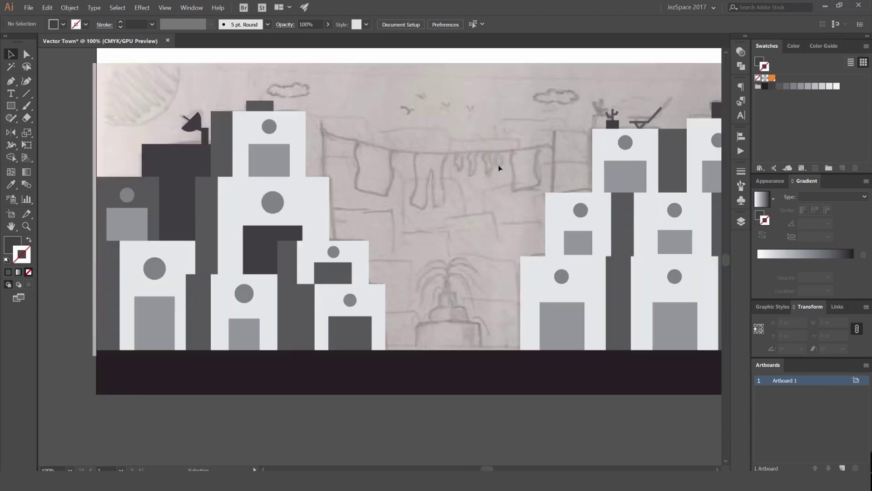
pyautogui.moveTo(432, 290); pyautogui.dragTo(401, 224)
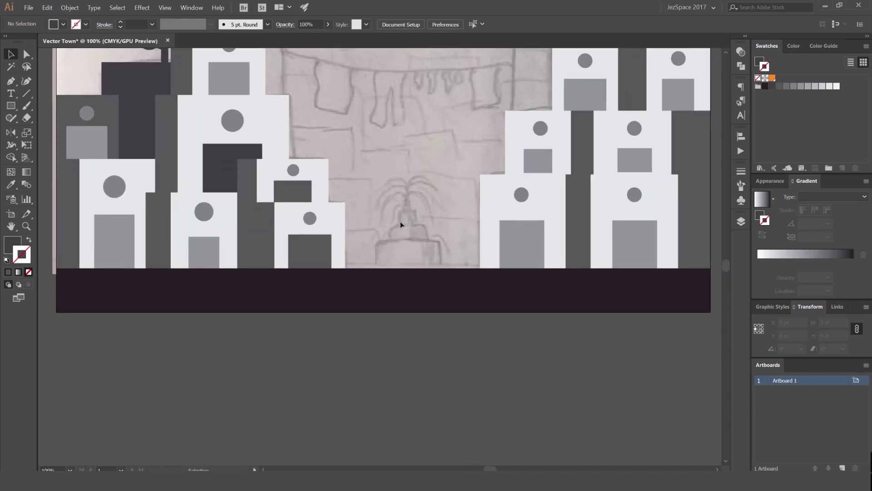
pyautogui.scroll(-1, 405, 240)
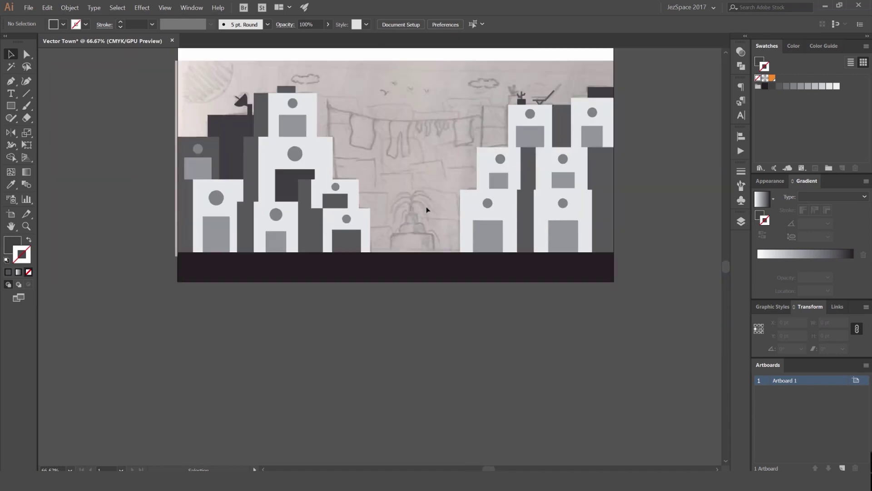
pyautogui.scroll(1, 426, 209)
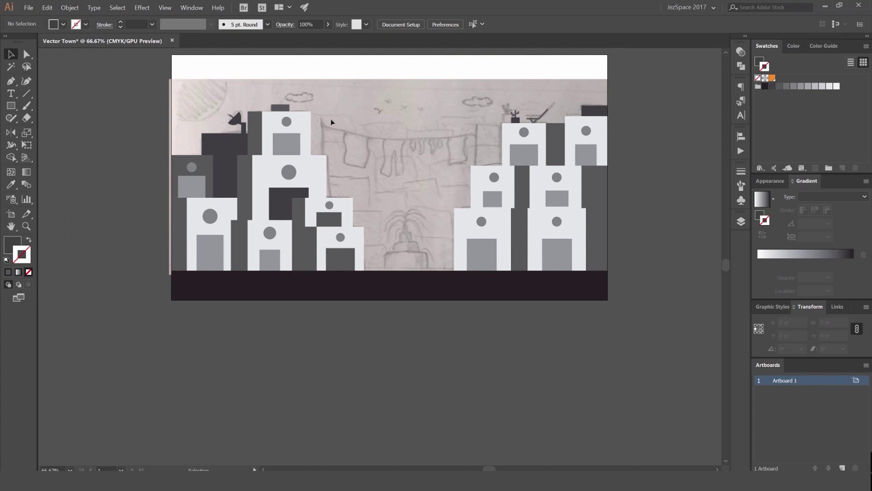
pyautogui.scroll(1, 404, 152)
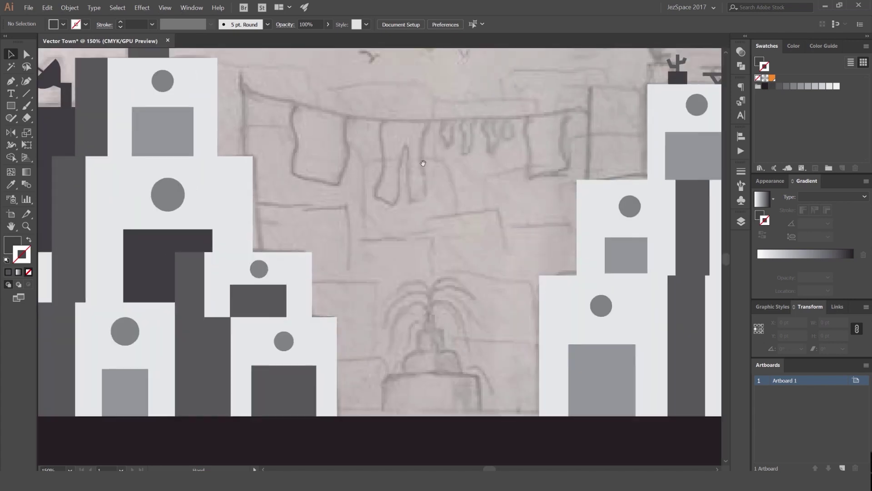
pyautogui.scroll(-1, 468, 165)
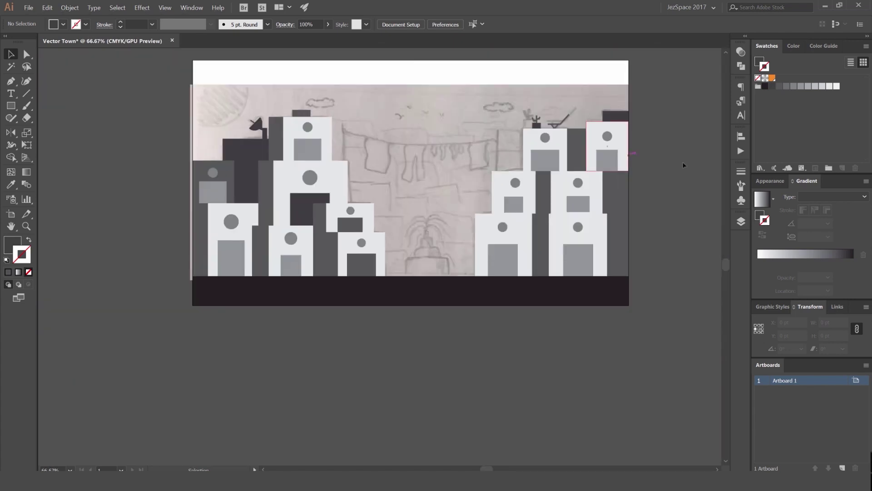
# - Create a new layer named Backdrop and place it between the Working Layer and the Sketch layer
pyautogui.click(741, 223)
pyautogui.click(700, 411)
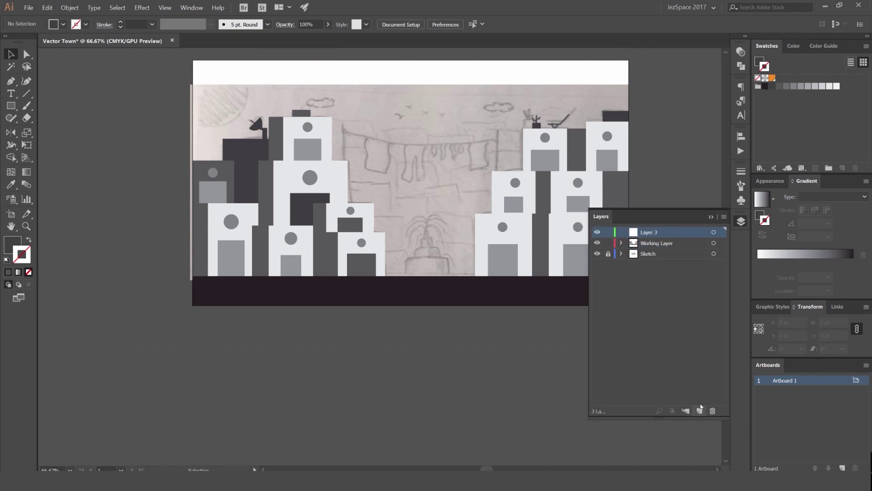
pyautogui.doubleClick(649, 233)
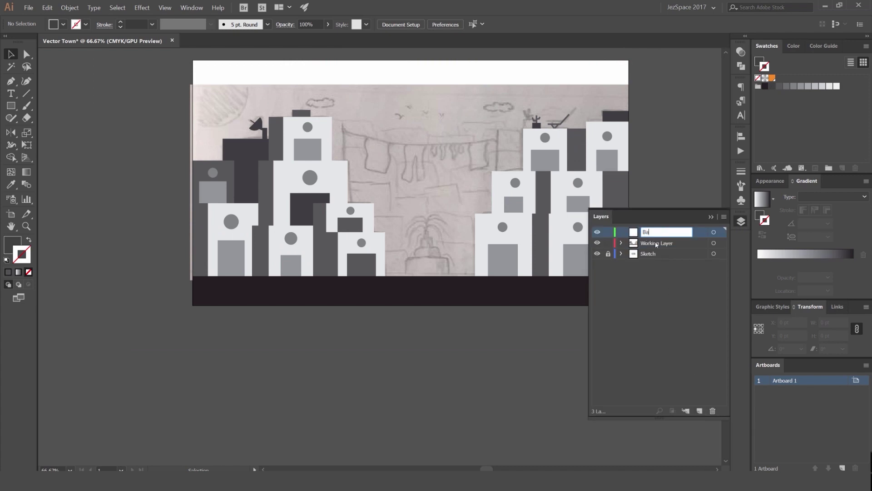
pyautogui.press('Return')
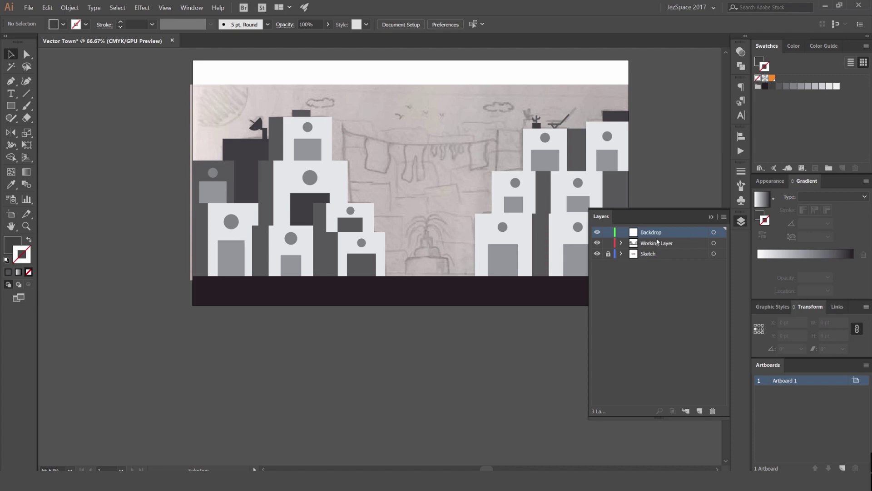
pyautogui.moveTo(663, 231); pyautogui.dragTo(661, 246)
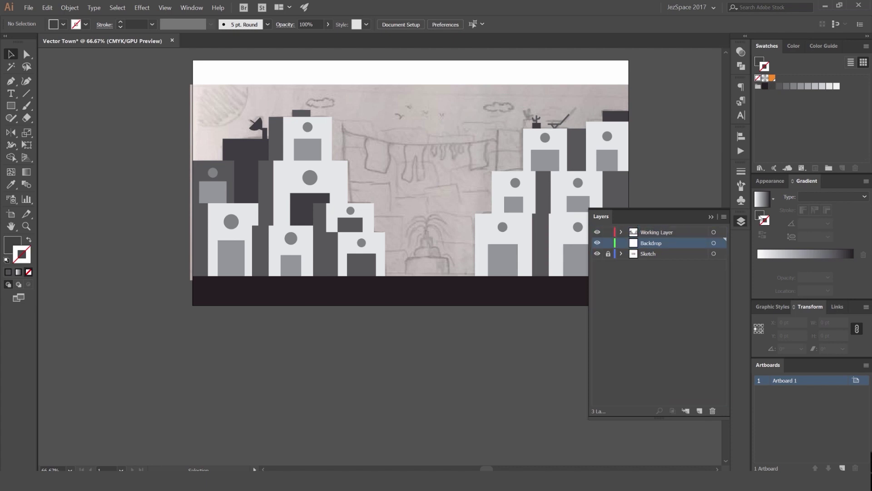
pyautogui.click(745, 222)
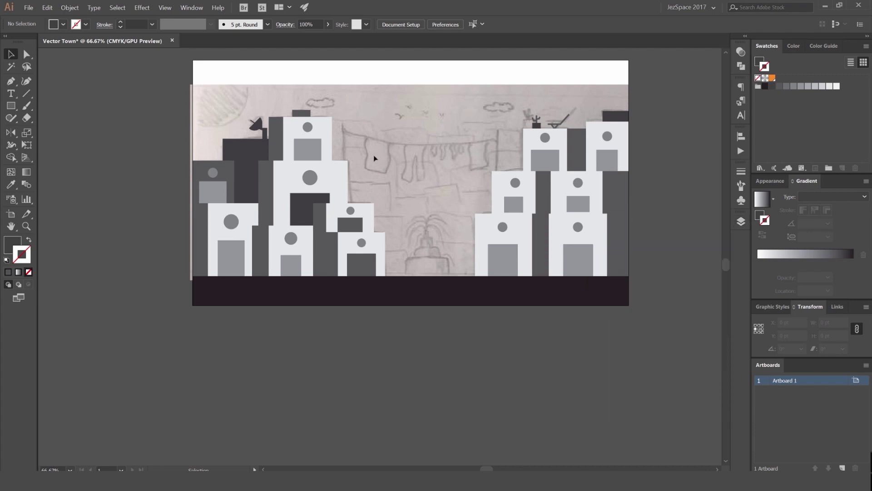
# - Lock the Working Layer while keeping Backdrop as the active layer
pyautogui.scroll(1, 374, 158)
pyautogui.moveTo(401, 160); pyautogui.dragTo(367, 154)
pyautogui.click(741, 221)
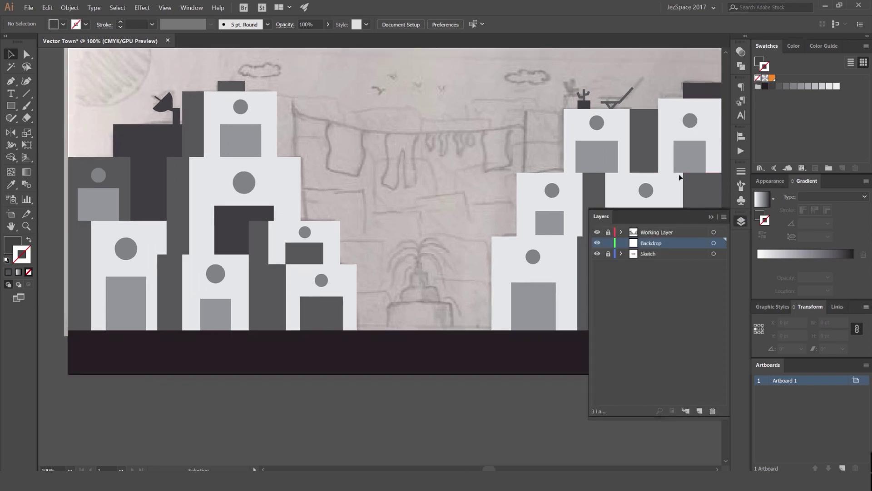
pyautogui.click(741, 221)
# - Draw a stepped skyline path with the Pen tool from the left cluster's top house, about 439 pt wide and 56 pt high
pyautogui.press('p')
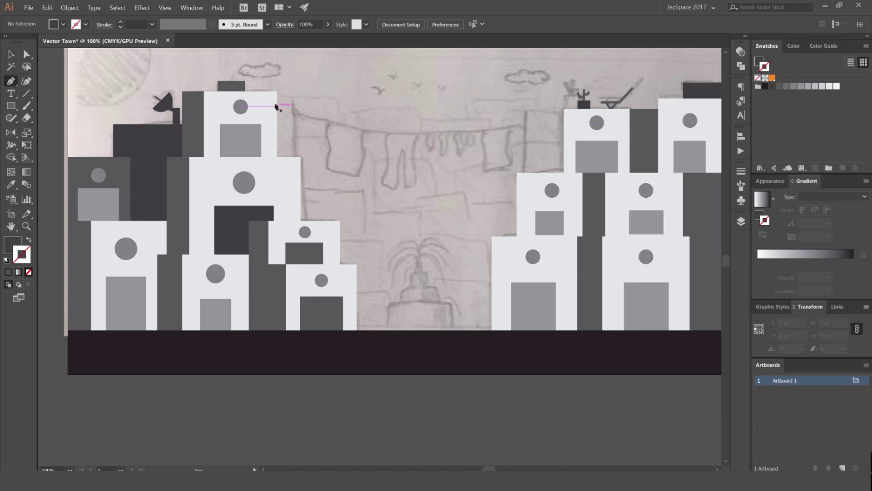
pyautogui.click(268, 95)
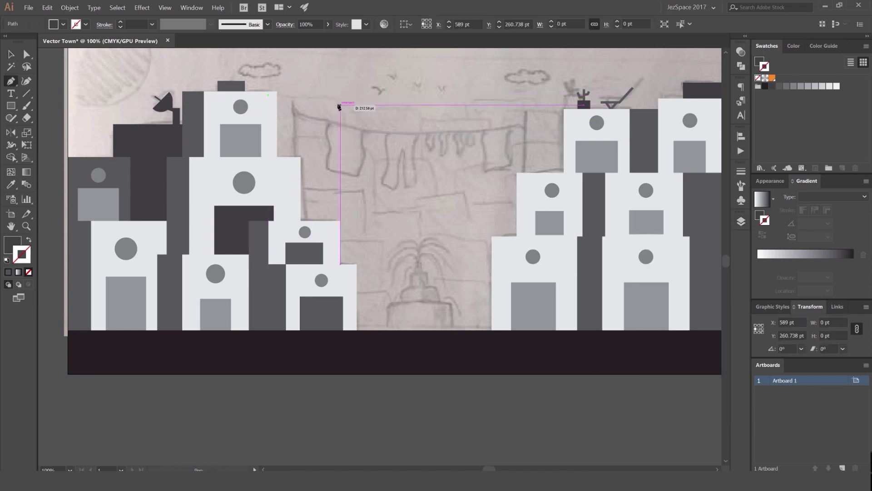
pyautogui.keyDown('shift'); pyautogui.click(340, 114); pyautogui.keyUp('shift')
pyautogui.click(340, 114)
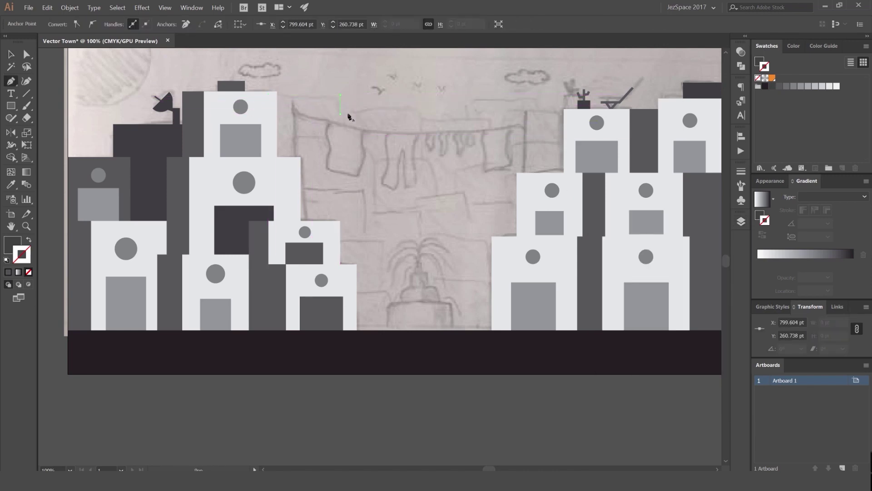
pyautogui.click(418, 113)
# - Give the stepped skyline path no fill and a 10 pt orange stroke
pyautogui.press('v')
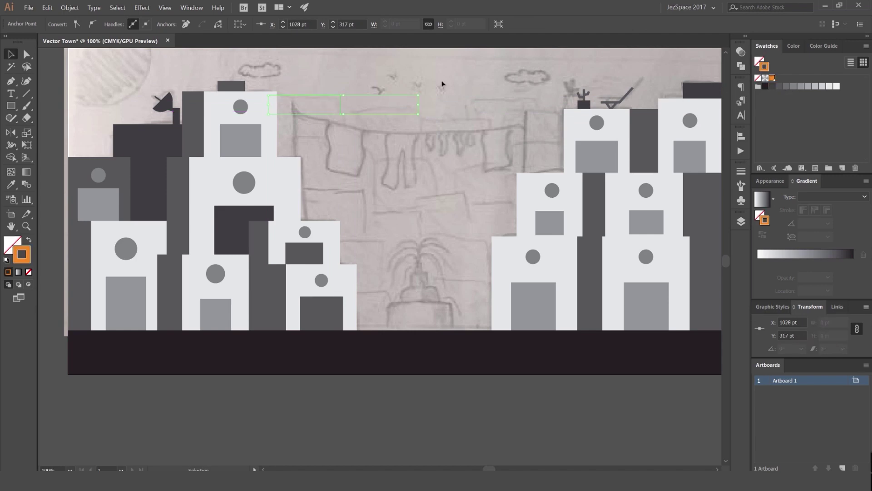
pyautogui.scroll(9, 135, 24)
pyautogui.click(376, 128)
pyautogui.click(386, 115)
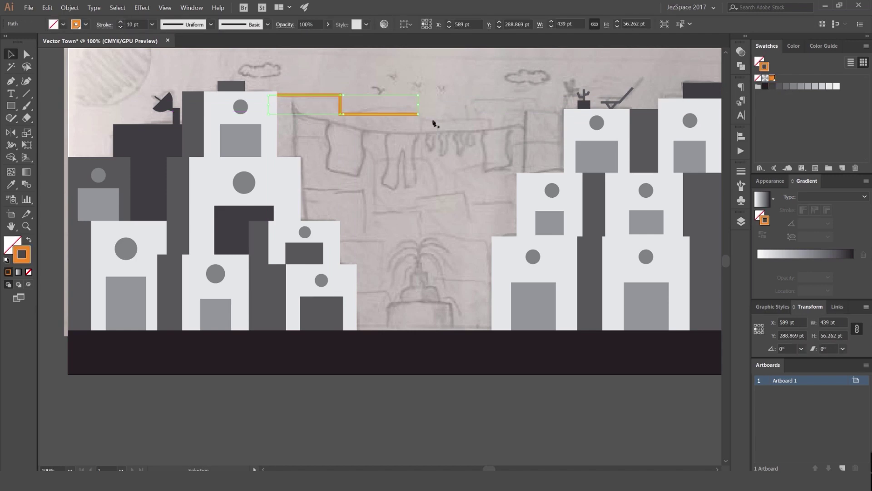
# - Extend the skyline path from its open end through a lower roof and a higher roof to the right cluster's cactus house
pyautogui.press('p')
pyautogui.click(418, 114)
pyautogui.click(418, 124)
pyautogui.scroll(1, 457, 118)
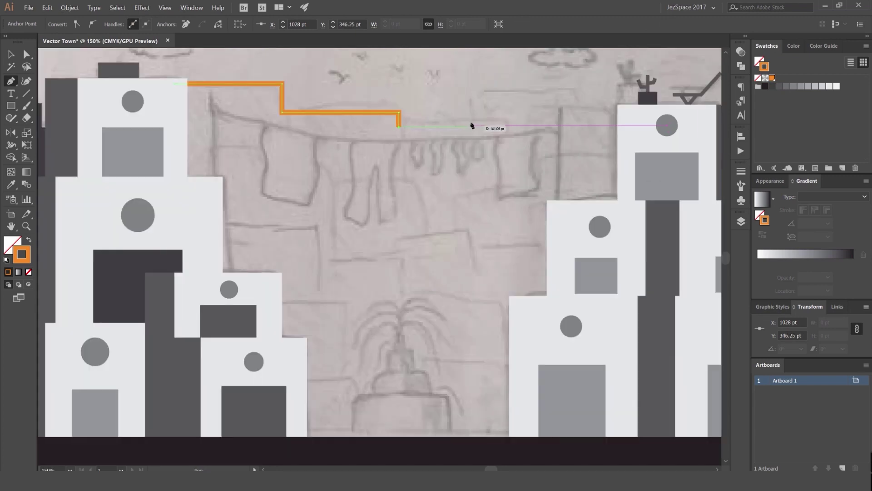
pyautogui.keyDown('shift'); pyautogui.click(471, 127); pyautogui.keyUp('shift')
pyautogui.keyDown('shift'); pyautogui.click(471, 92); pyautogui.keyUp('shift')
pyautogui.keyDown('shift'); pyautogui.click(575, 92); pyautogui.keyUp('shift')
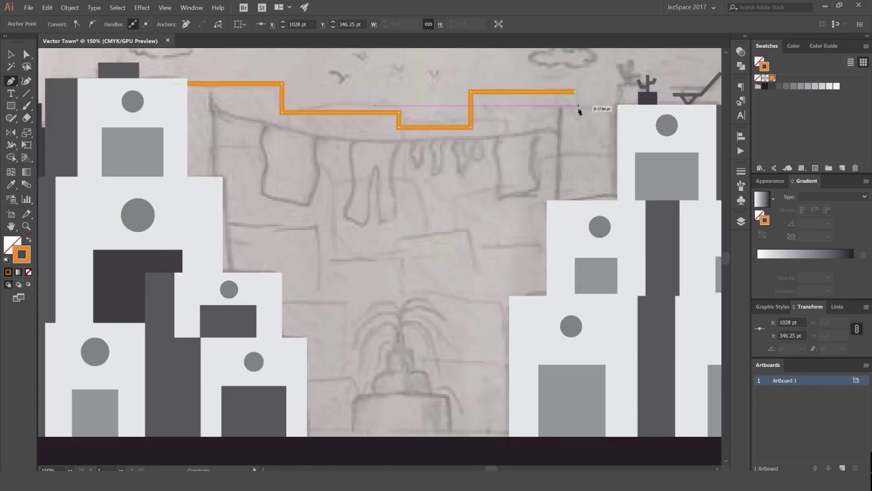
pyautogui.keyDown('shift'); pyautogui.click(575, 109); pyautogui.keyUp('shift')
pyautogui.keyDown('shift'); pyautogui.click(641, 109); pyautogui.keyUp('shift')
# - Close the skyline shape down behind the right cluster, along the ground's upper edge and back up to its starting point
pyautogui.scroll(-2, 644, 132)
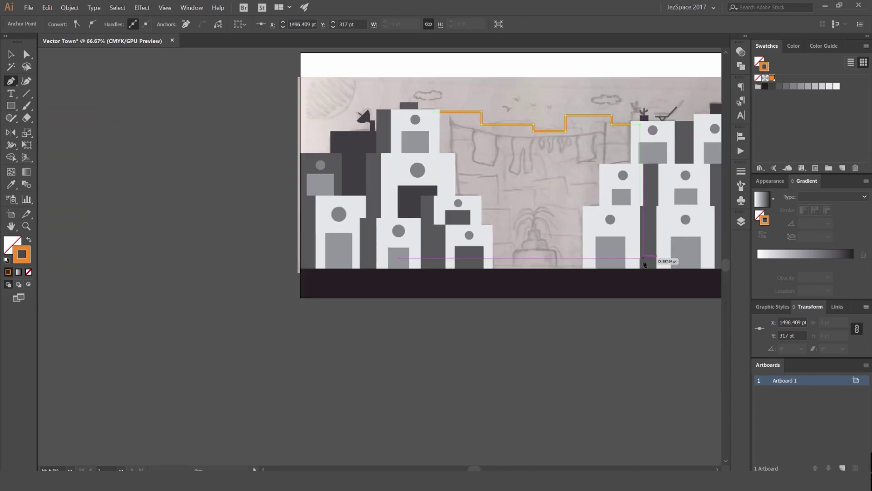
pyautogui.keyDown('shift'); pyautogui.click(434, 268); pyautogui.keyUp('shift')
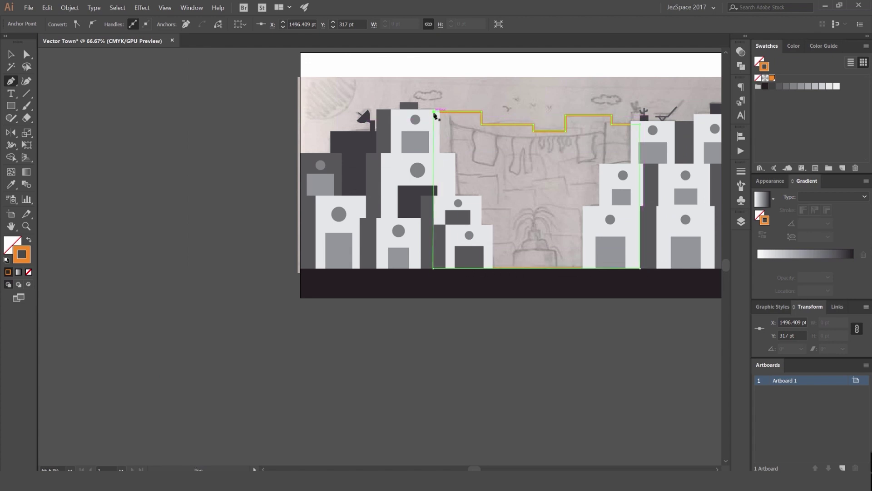
pyautogui.press('v')
pyautogui.click(503, 103)
# - Draw a second, lower stepped skyline with the Pen tool from the left cluster's middle house, through a narrow gap and two raised roofs
pyautogui.moveTo(534, 114); pyautogui.dragTo(412, 129)
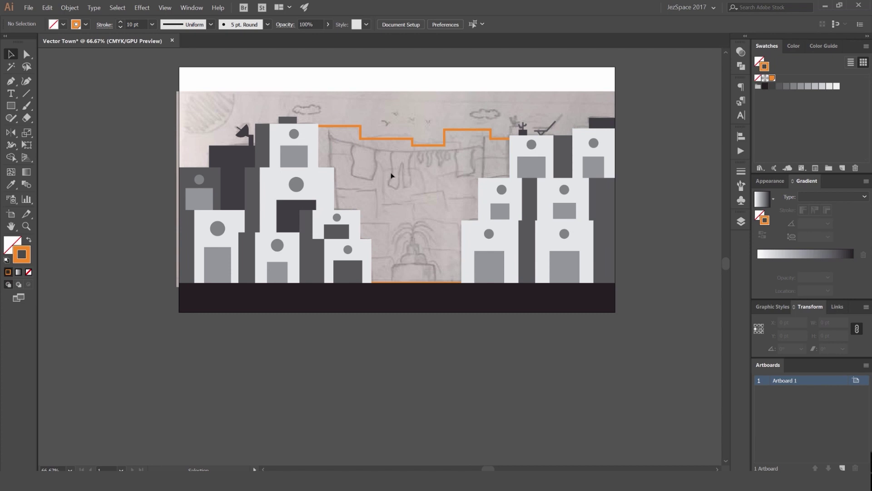
pyautogui.scroll(1, 391, 173)
pyautogui.moveTo(392, 190); pyautogui.dragTo(385, 153)
pyautogui.press('p')
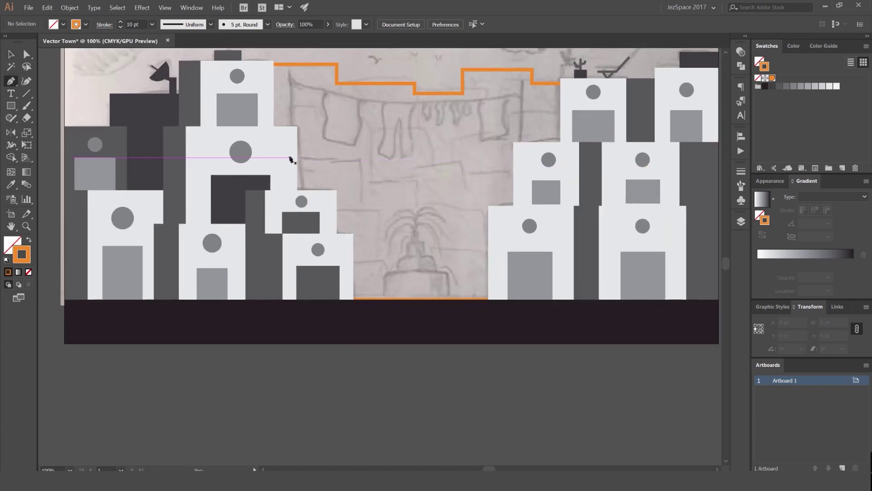
pyautogui.click(298, 158)
pyautogui.keyDown('shift'); pyautogui.click(361, 157); pyautogui.keyUp('shift')
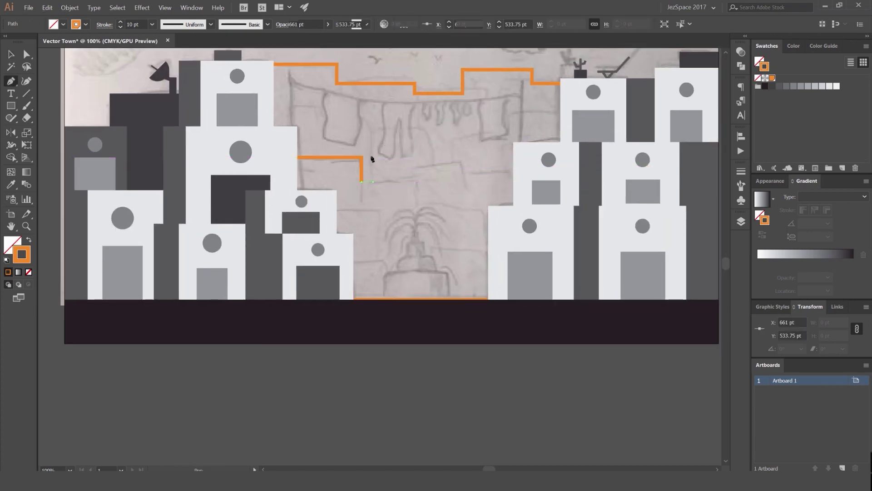
pyautogui.click(373, 130)
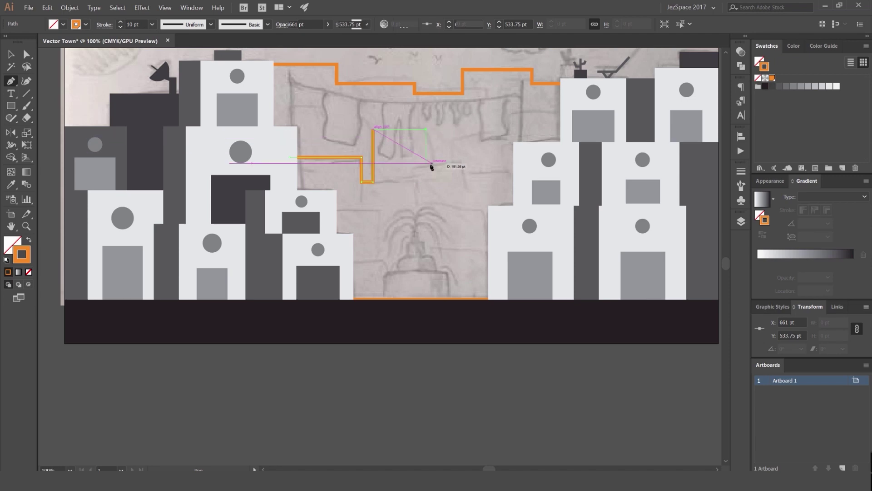
pyautogui.click(455, 163)
pyautogui.click(455, 137)
pyautogui.keyDown('shift'); pyautogui.click(502, 137); pyautogui.keyUp('shift')
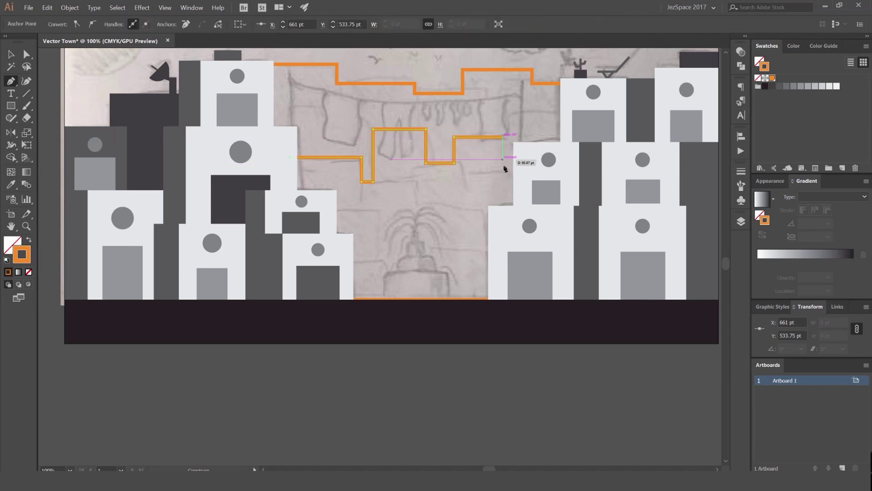
# - Step the second skyline up behind the cactus house and close it below the ground's upper edge, about 821 pt wide and 573 pt high
pyautogui.click(529, 173)
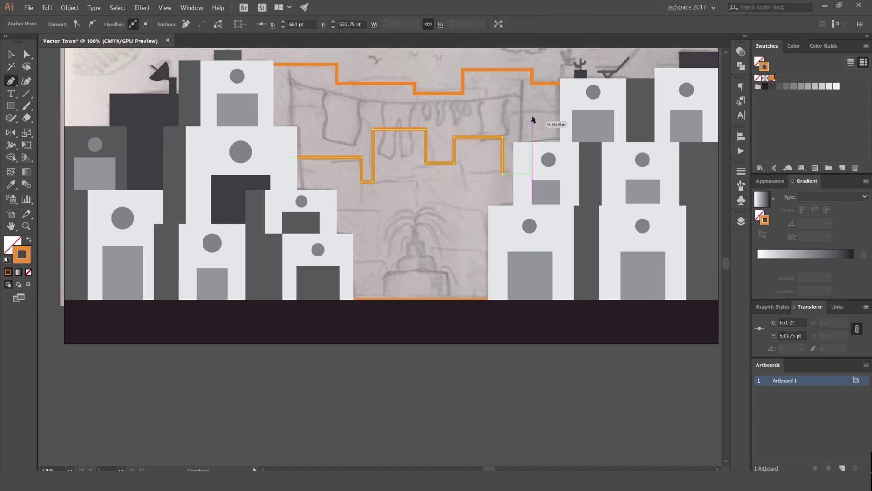
pyautogui.click(569, 111)
pyautogui.click(569, 304)
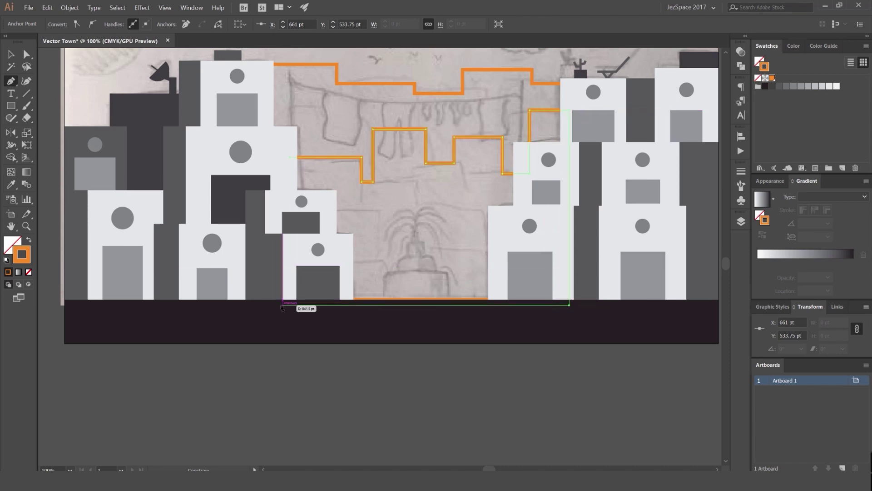
pyautogui.click(290, 305)
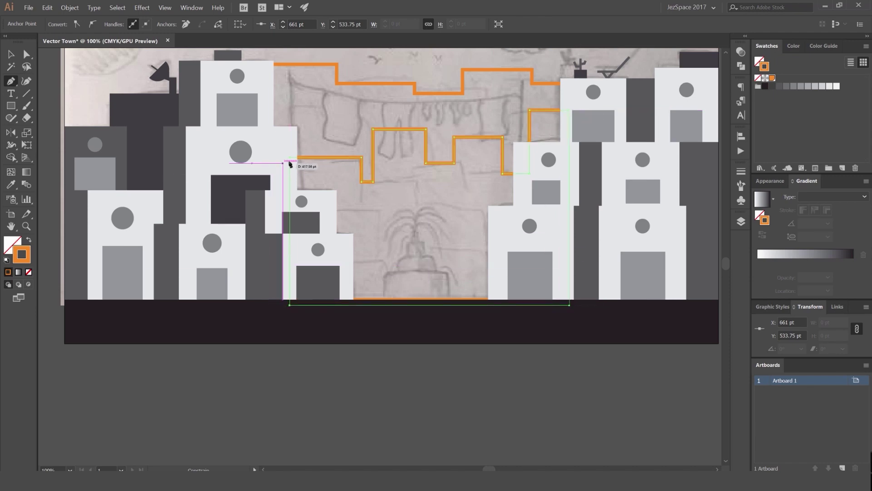
pyautogui.click(290, 158)
# - Extend the bottom edge of the first, tallest skyline shape slightly down behind the ground strip
pyautogui.press('v')
pyautogui.click(421, 90)
pyautogui.click(422, 91)
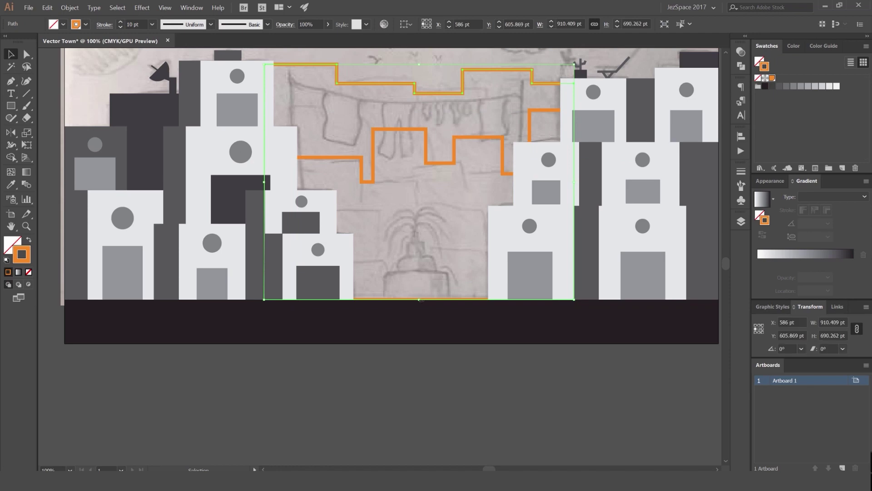
pyautogui.click(459, 348)
# - Draw a third, lowest skyline path with the Pen tool from the left cluster's small house, dipping at the fountain and ending behind the right cluster
pyautogui.hotkey('ctrl', '-')
pyautogui.hotkey('ctrl', '-')
pyautogui.moveTo(455, 298); pyautogui.dragTo(419, 244)
pyautogui.scroll(3, 393, 222)
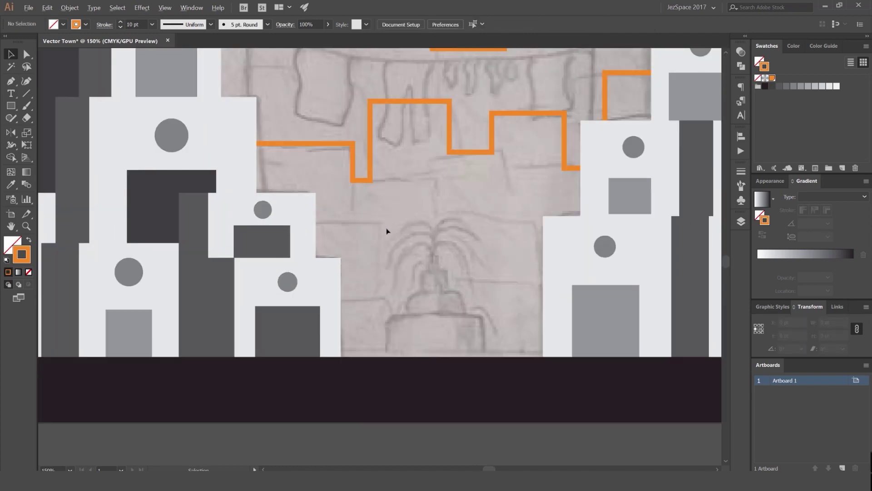
pyautogui.press('p')
pyautogui.click(312, 219)
pyautogui.keyDown('shift'); pyautogui.click(377, 219); pyautogui.keyUp('shift')
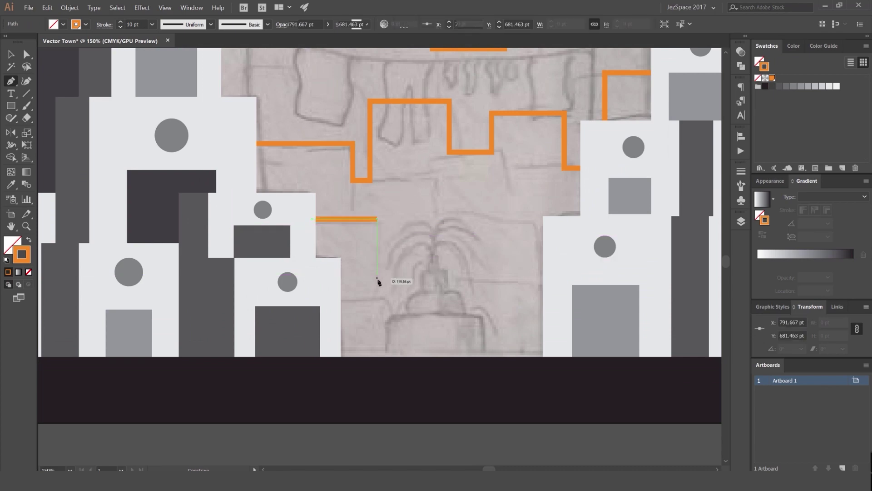
pyautogui.keyDown('shift'); pyautogui.click(435, 281); pyautogui.keyUp('shift')
pyautogui.press('ctrl')
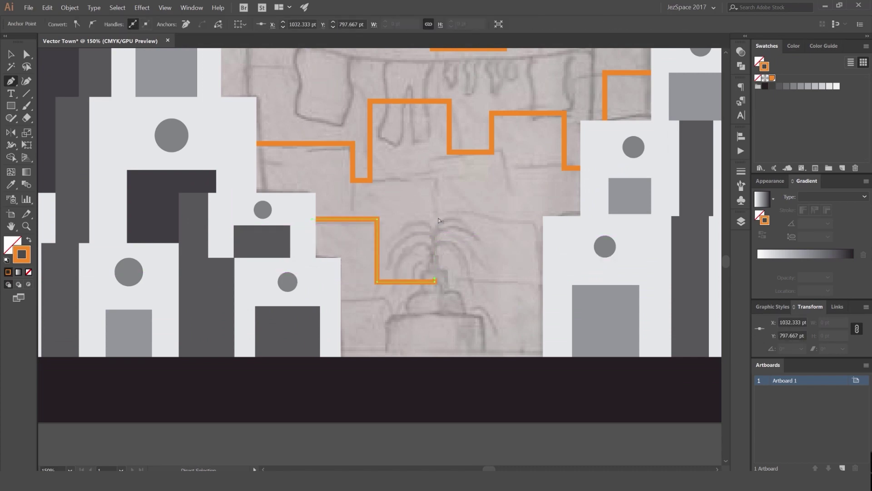
pyautogui.keyDown('shift'); pyautogui.click(435, 210); pyautogui.keyUp('shift')
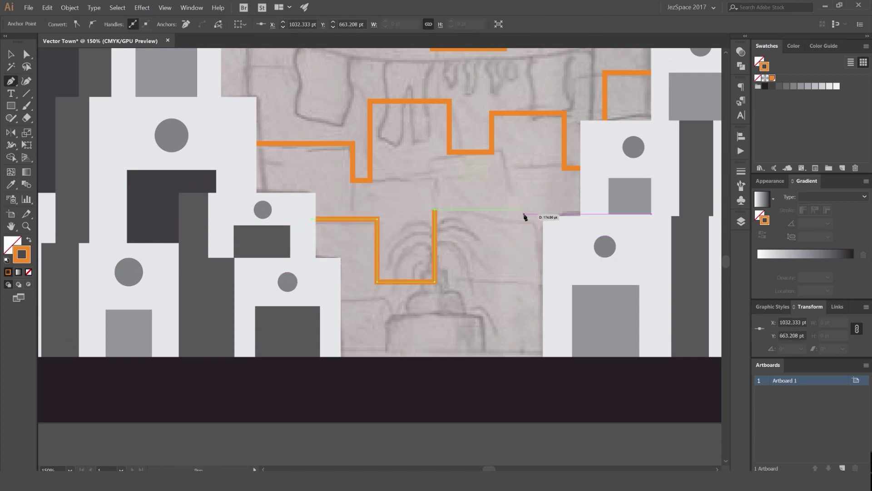
pyautogui.keyDown('shift'); pyautogui.click(588, 212); pyautogui.keyUp('shift')
# - Close the third skyline shape below the ground's upper edge and back to its start, about 551 pt wide and 312 pt high
pyautogui.moveTo(595, 226); pyautogui.dragTo(565, 237)
pyautogui.keyDown('shift'); pyautogui.click(547, 379); pyautogui.keyUp('shift')
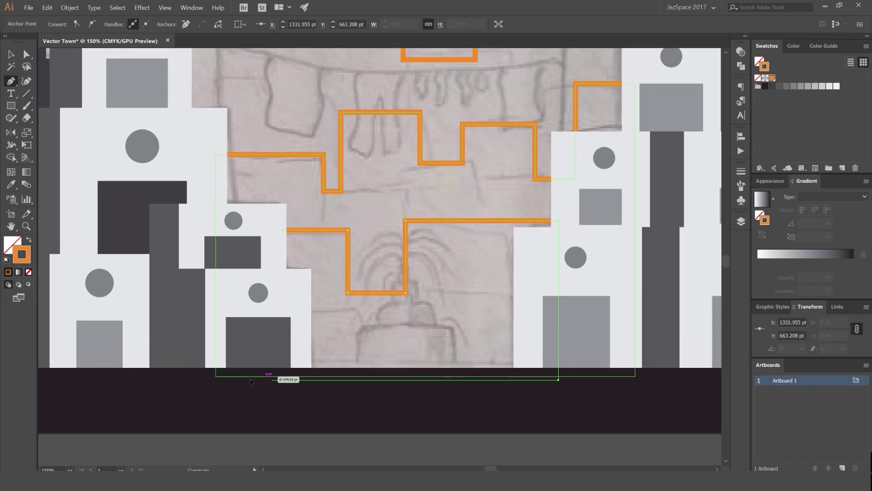
pyautogui.keyDown('shift'); pyautogui.click(279, 384); pyautogui.keyUp('shift')
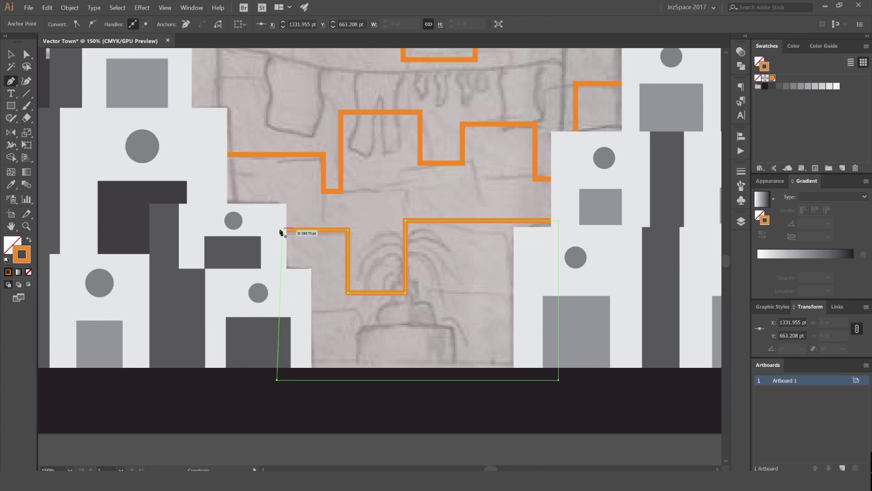
pyautogui.press('v')
pyautogui.click(352, 221)
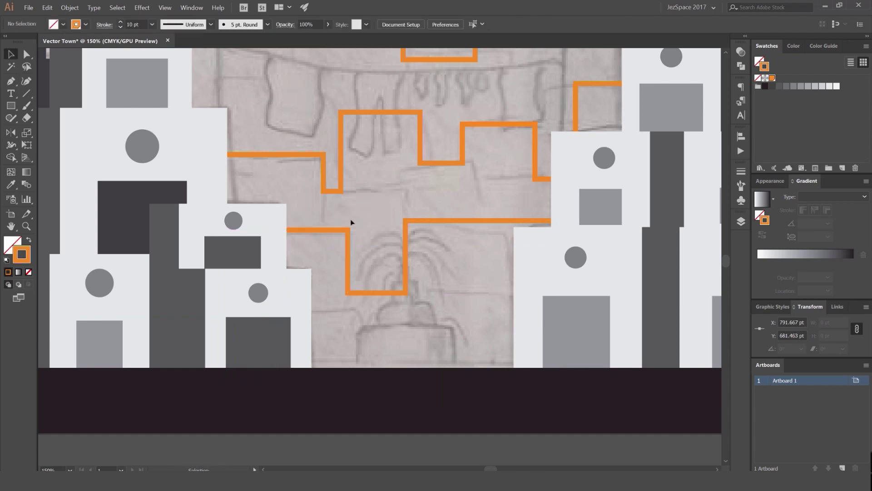
# - Give all three skyline shapes the darkest swatch as their fill and no stroke
pyautogui.scroll(-4, 367, 244)
pyautogui.moveTo(528, 254); pyautogui.dragTo(576, 243)
pyautogui.scroll(-1, 456, 219)
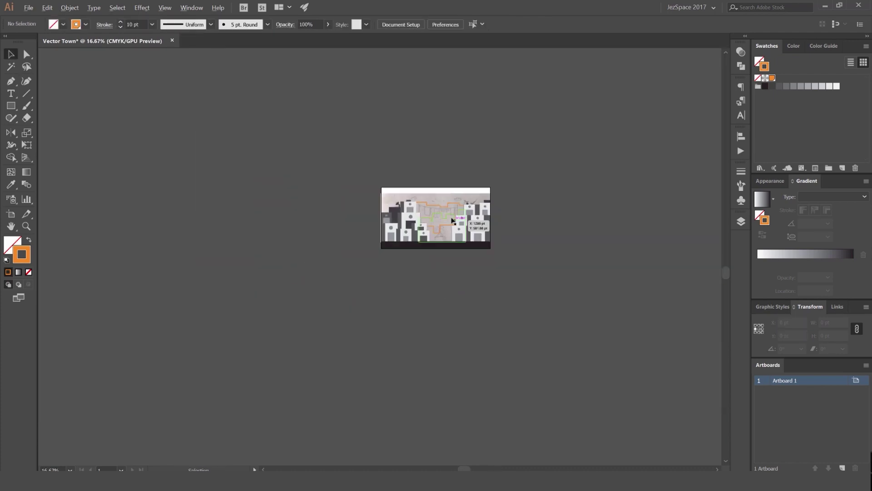
pyautogui.scroll(4, 447, 207)
pyautogui.moveTo(461, 205); pyautogui.dragTo(413, 156)
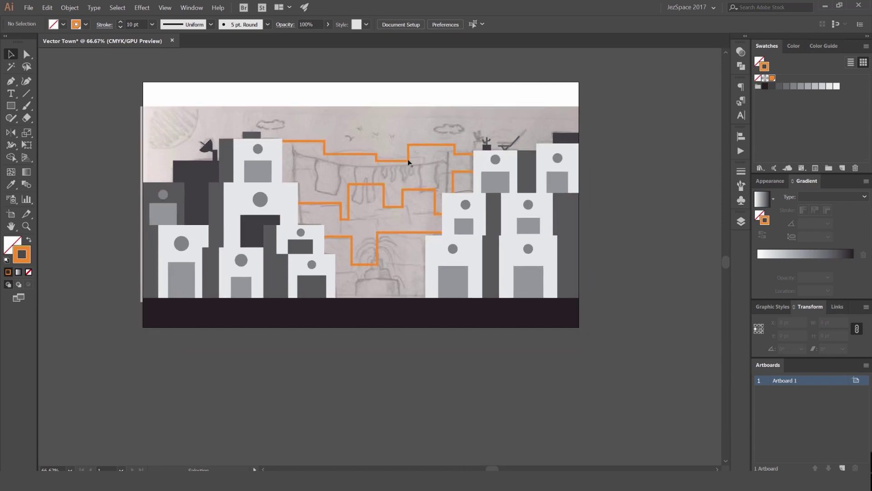
pyautogui.click(408, 161)
pyautogui.click(765, 86)
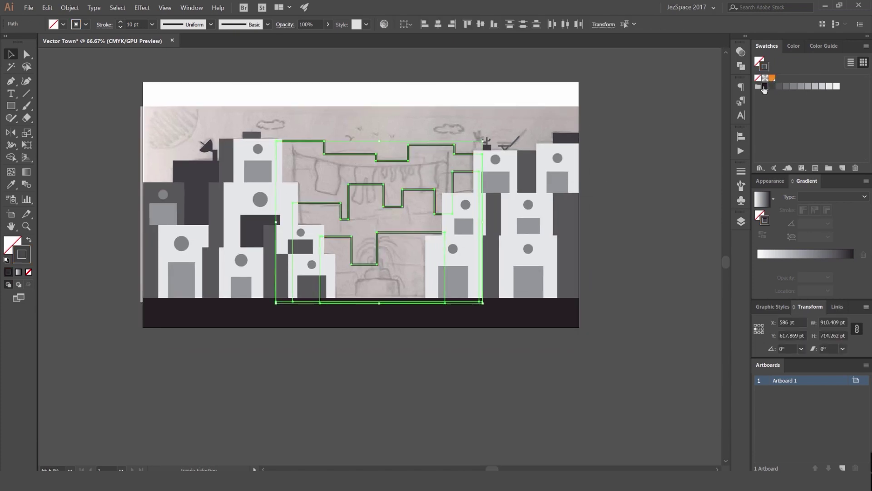
pyautogui.hotkey('shift', 'x')
pyautogui.hotkey('ctrl', 'shift', 'a')
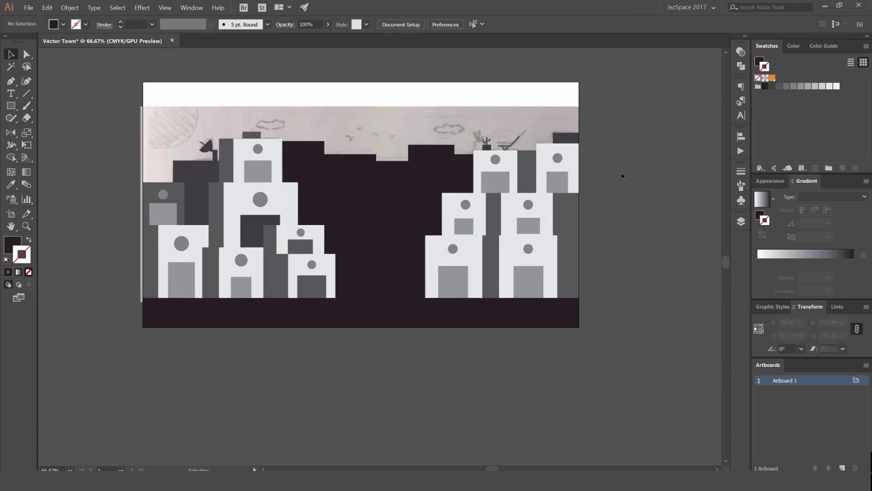
# - Set the middle skyline shape's fill to 90% black (K)
pyautogui.hotkey('ctrl', '-')
pyautogui.hotkey('ctrl', '-')
pyautogui.hotkey('ctrl', '1')
pyautogui.hscroll(5, 494, 152)
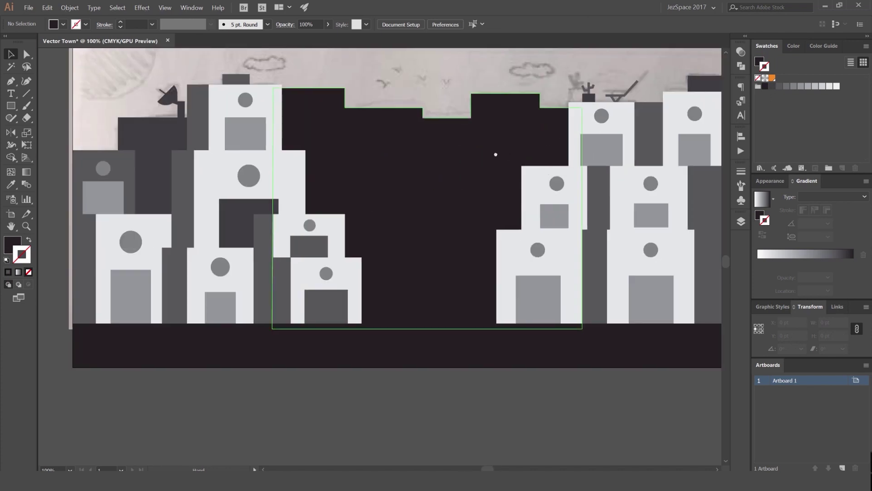
pyautogui.click(358, 193)
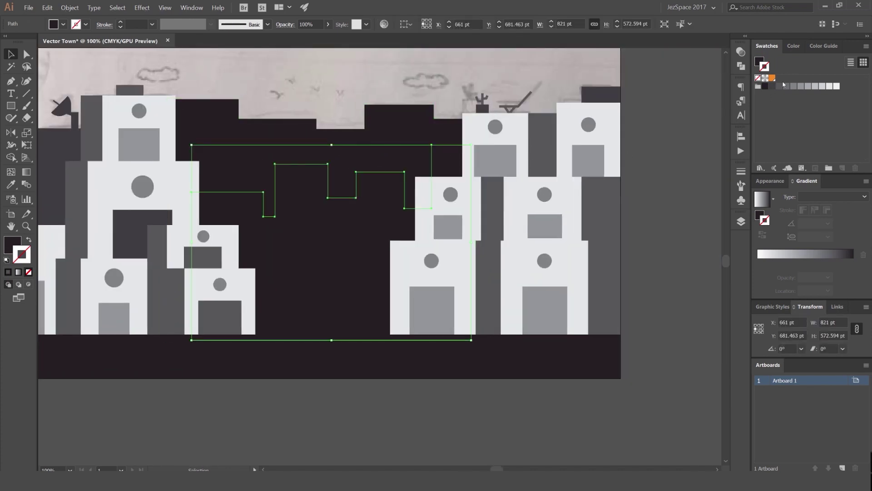
pyautogui.click(801, 48)
pyautogui.doubleClick(851, 101)
pyautogui.write('90')
pyautogui.press('Return')
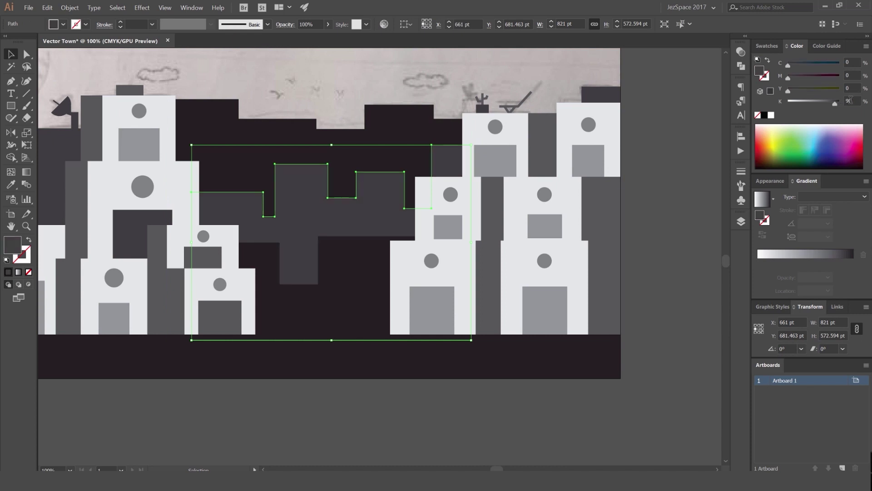
# - Set the lowest, frontmost skyline shape's fill to 80% black (K)
pyautogui.click(345, 274)
pyautogui.doubleClick(852, 101)
pyautogui.write('90')
pyautogui.press('Return')
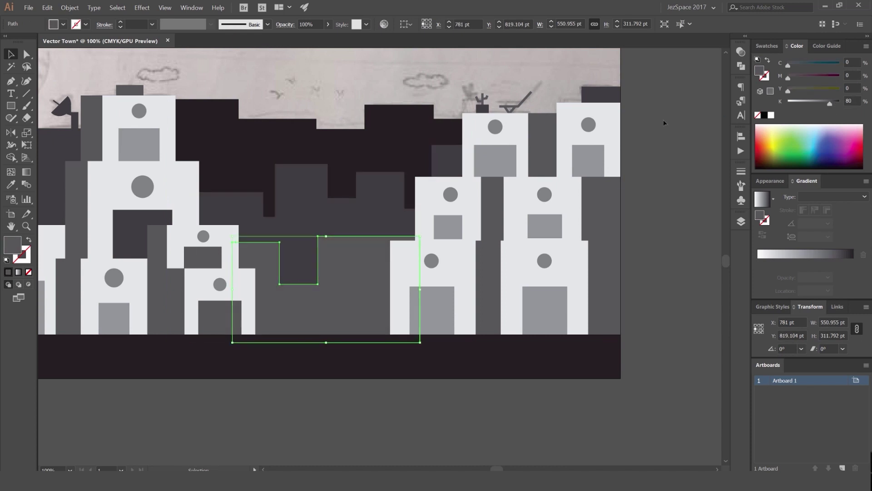
pyautogui.click(663, 123)
# - Lock the Backdrop layer and hide it to reveal the sketch between the house clusters
pyautogui.scroll(-3, 664, 123)
pyautogui.click(768, 46)
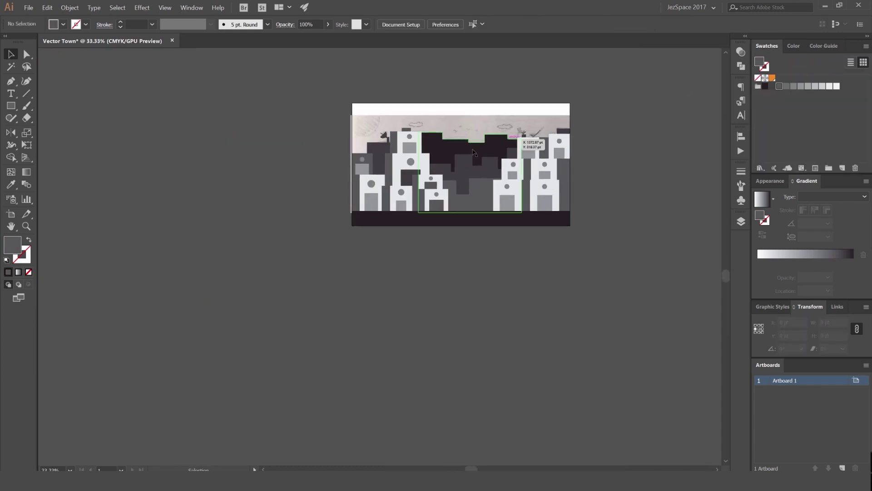
pyautogui.scroll(2, 713, 79)
pyautogui.scroll(3, 612, 116)
pyautogui.scroll(-1, 549, 125)
pyautogui.moveTo(549, 125); pyautogui.dragTo(495, 79)
pyautogui.scroll(1, 432, 237)
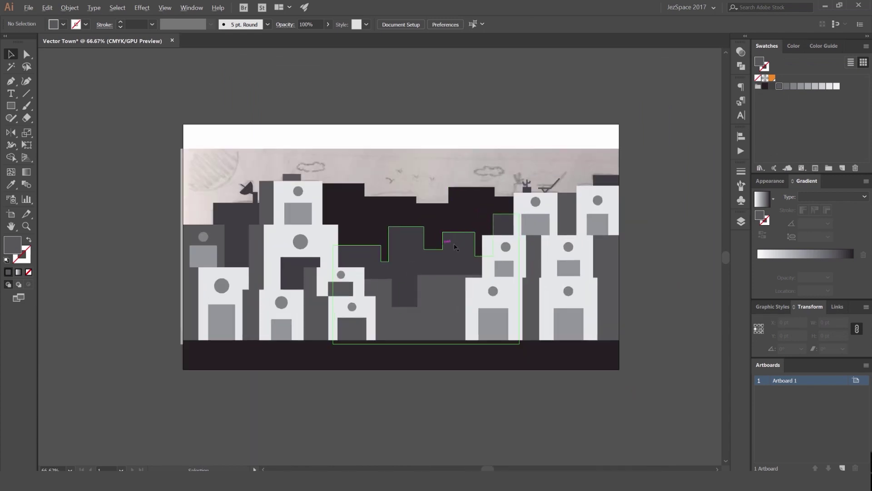
pyautogui.moveTo(432, 237); pyautogui.dragTo(388, 175)
pyautogui.click(742, 220)
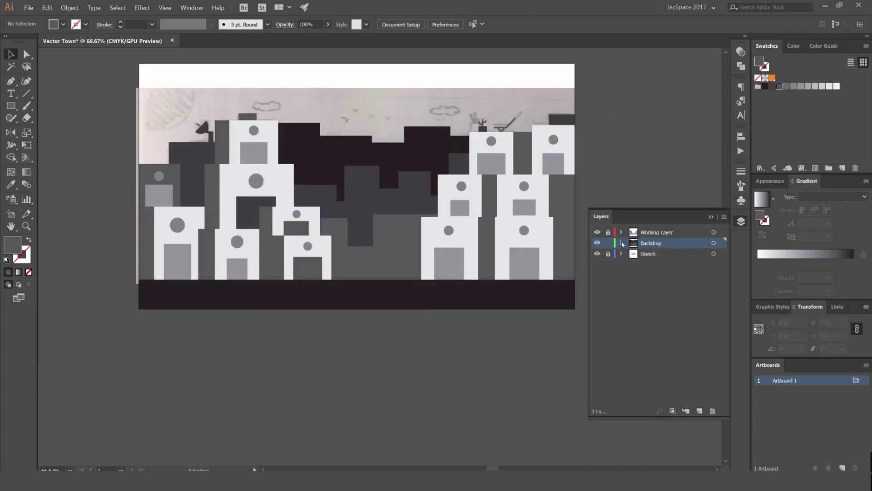
pyautogui.click(598, 244)
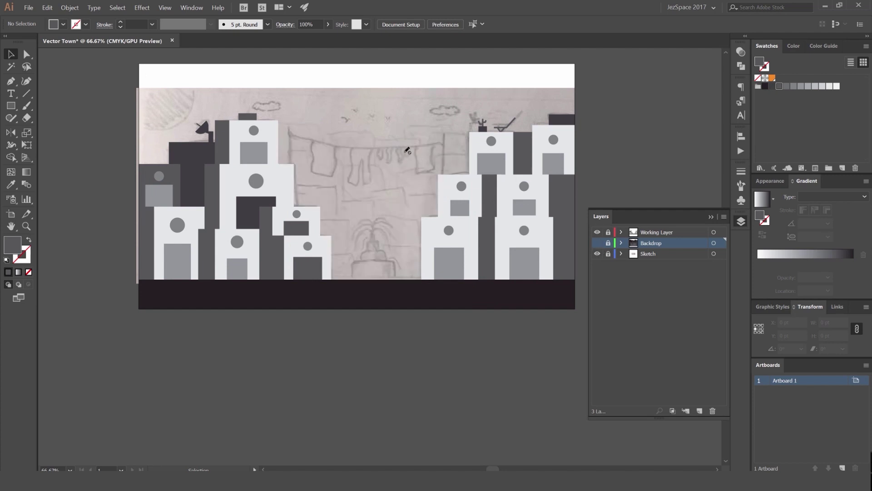
# - Create a new layer above Working Layer and name it Fountain
pyautogui.scroll(1, 326, 189)
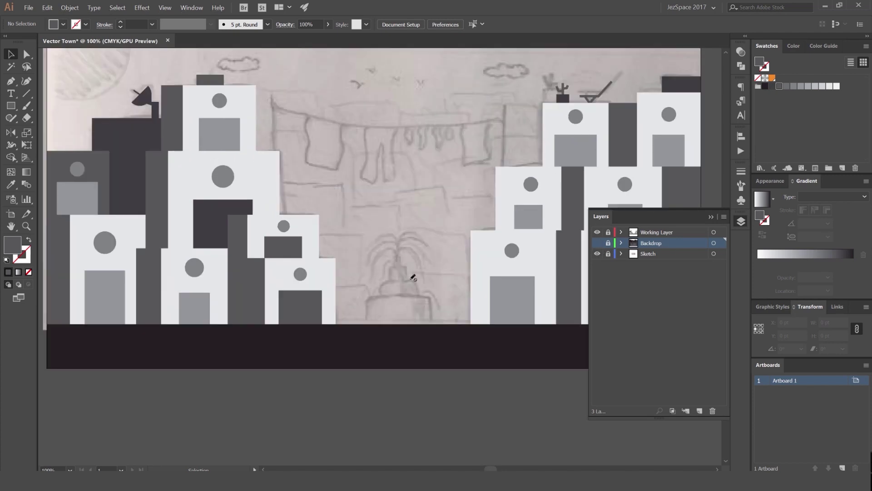
pyautogui.click(664, 234)
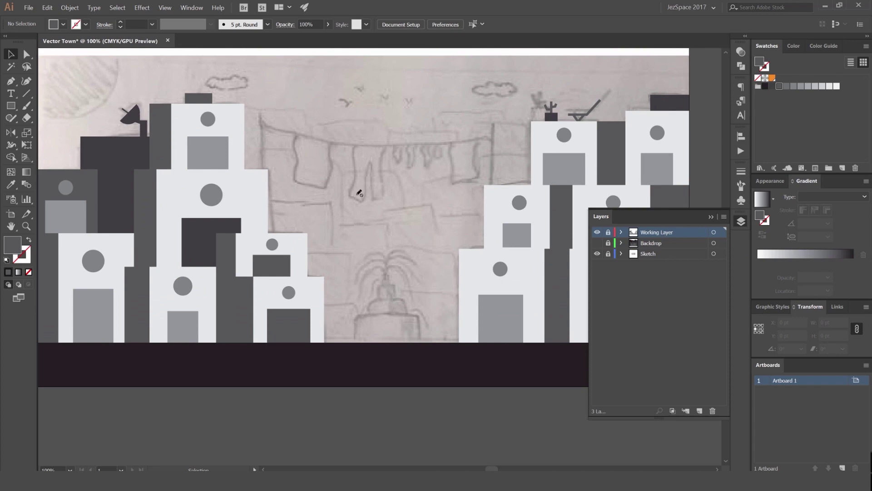
pyautogui.click(701, 411)
pyautogui.doubleClick(657, 233)
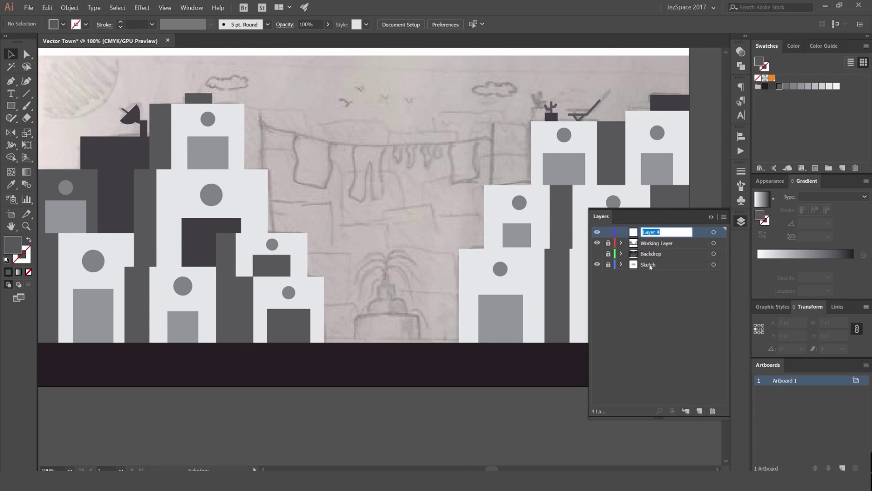
pyautogui.write('Fountain')
pyautogui.press('Return')
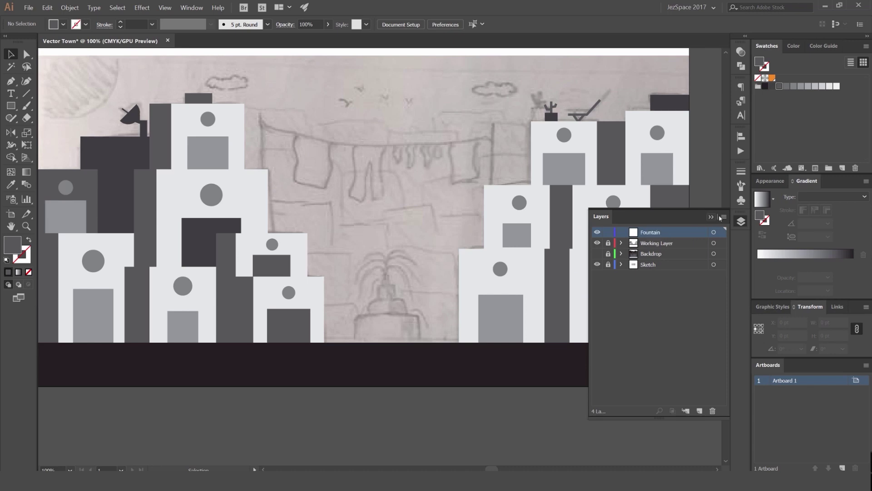
# - Set no fill and a 5 pt orange stroke, and choose the Rectangle tool for the sketched fountain's base
pyautogui.click(738, 225)
pyautogui.hotkey('ctrl', '=')
pyautogui.hotkey('ctrl', '=')
pyautogui.moveTo(410, 367); pyautogui.dragTo(431, 162)
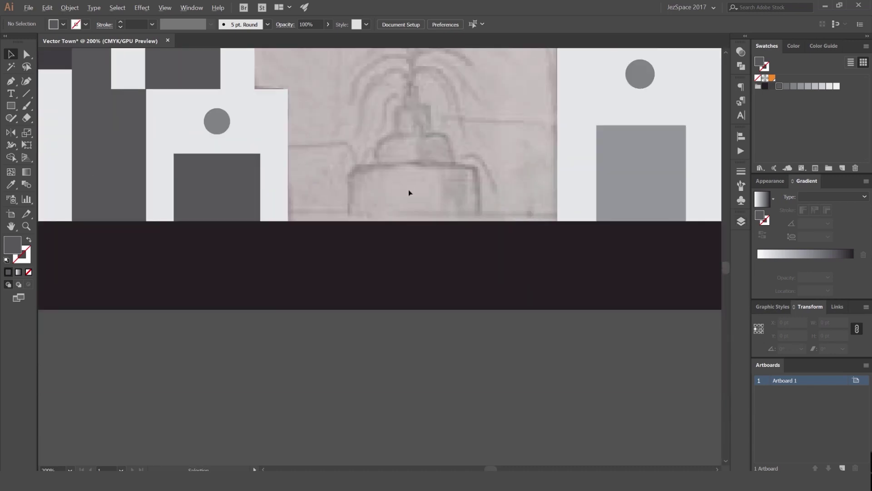
pyautogui.scroll(1, 408, 192)
pyautogui.click(772, 78)
pyautogui.hotkey('shift', 'x')
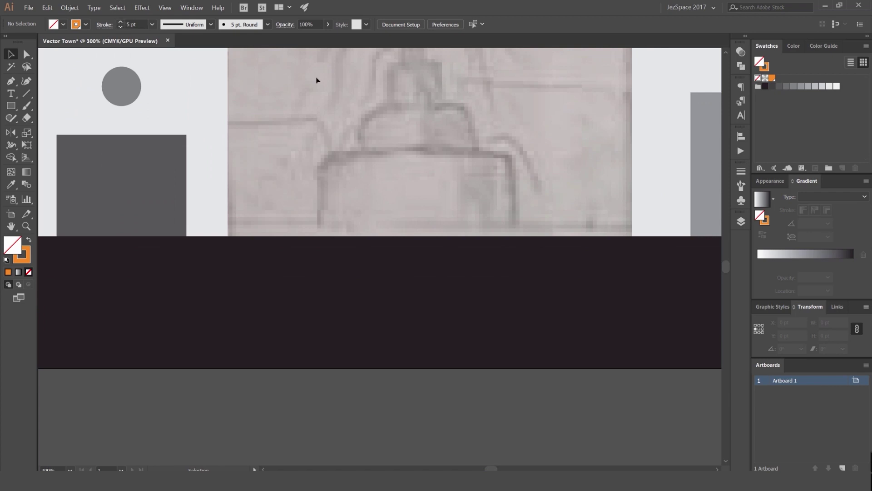
pyautogui.moveTo(396, 117); pyautogui.dragTo(363, 130)
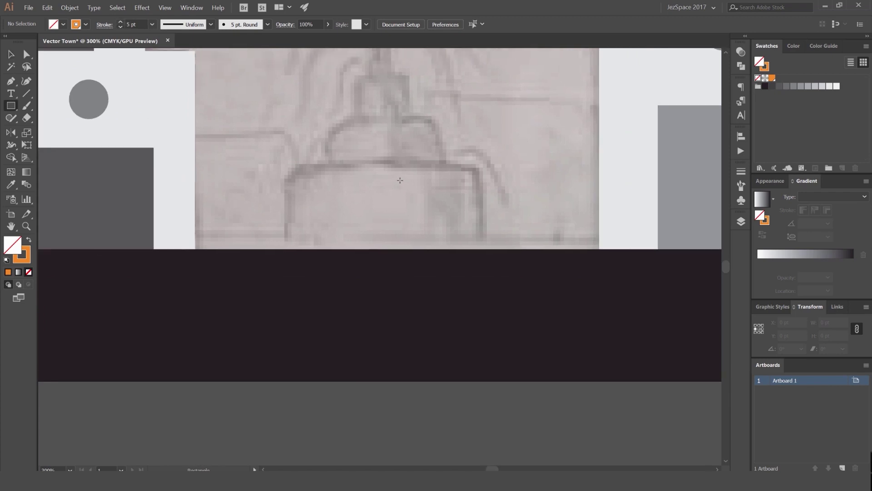
# - Draw the fountain's base rectangle at about 190 × 82 pt over the sketch and stack a copy directly above it
pyautogui.moveTo(288, 170)
pyautogui.mouseDown()
pyautogui.moveTo(331, 235)
pyautogui.moveTo(484, 251)
pyautogui.mouseUp()
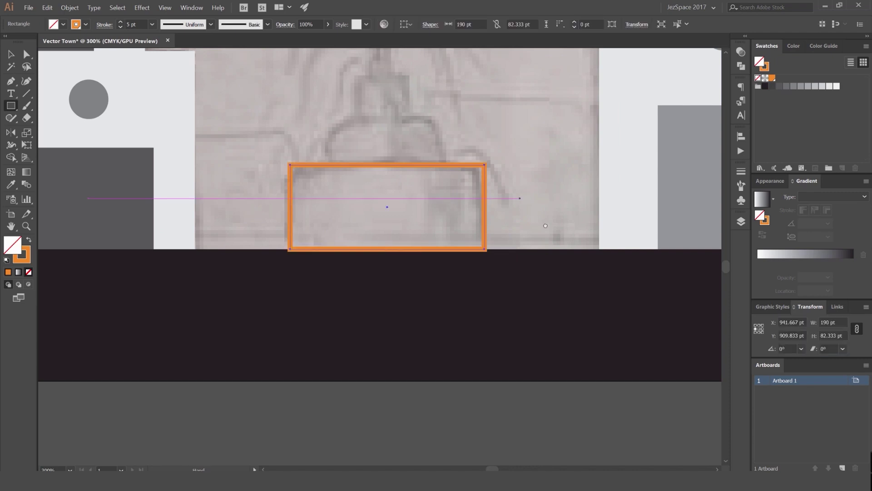
pyautogui.moveTo(423, 135); pyautogui.dragTo(459, 193)
pyautogui.press('v')
pyautogui.click(459, 193)
pyautogui.press('m')
pyautogui.moveTo(476, 225); pyautogui.dragTo(466, 147)
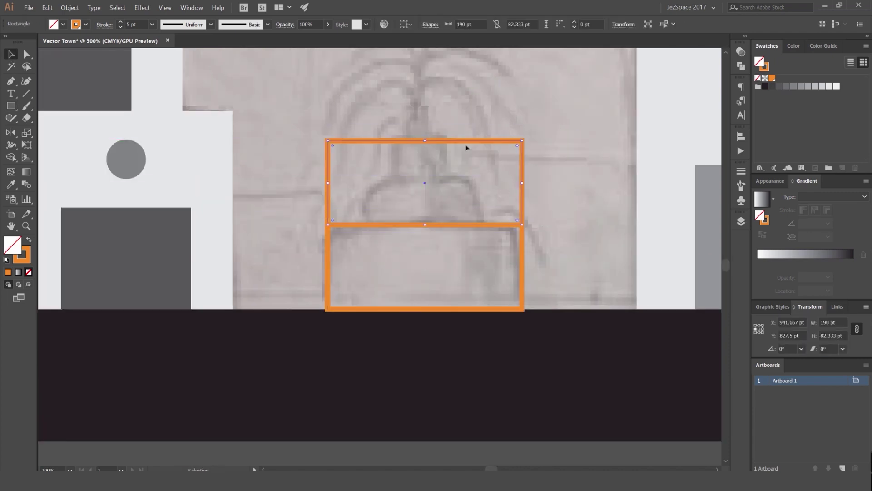
# - Scale the copy down to a second tier of about 105 × 45 pt and stack a narrower, shorter third tier on it
pyautogui.moveTo(519, 143); pyautogui.dragTo(472, 130)
pyautogui.click(455, 132)
pyautogui.scroll(2, 472, 143)
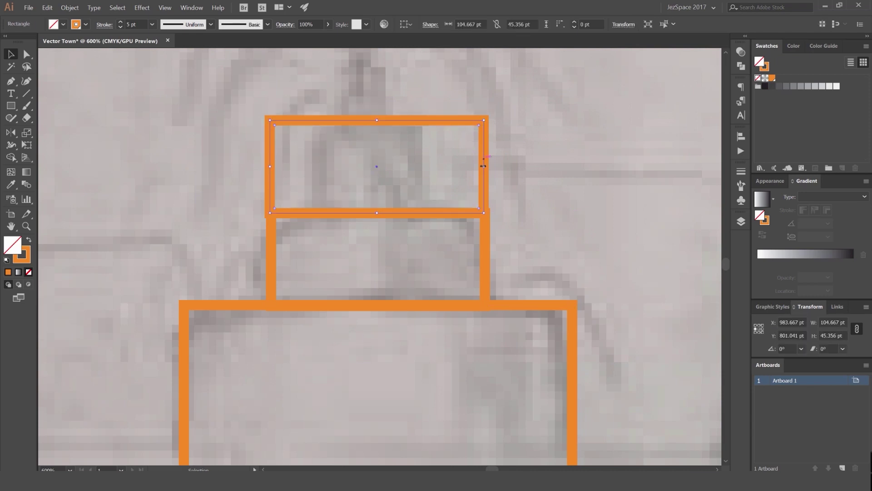
pyautogui.moveTo(483, 167); pyautogui.dragTo(427, 158)
pyautogui.moveTo(377, 122); pyautogui.dragTo(377, 148)
# - Add a narrow rectangular column centred on top of the fountain's third tier
pyautogui.click(476, 129)
pyautogui.scroll(-3, 477, 129)
pyautogui.moveTo(476, 129); pyautogui.dragTo(454, 194)
pyautogui.scroll(3, 427, 184)
pyautogui.moveTo(392, 171); pyautogui.dragTo(424, 234)
pyautogui.press('v')
# - Select all four fountain rectangles and align their horizontal centres relative to the selection
pyautogui.scroll(-3, 458, 226)
pyautogui.hotkey('ctrl', 'a')
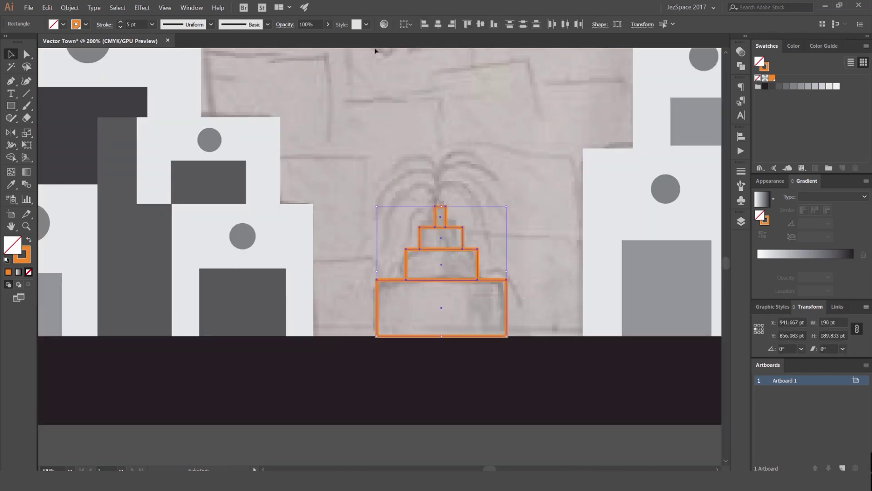
pyautogui.click(406, 27)
pyautogui.click(406, 28)
pyautogui.click(407, 28)
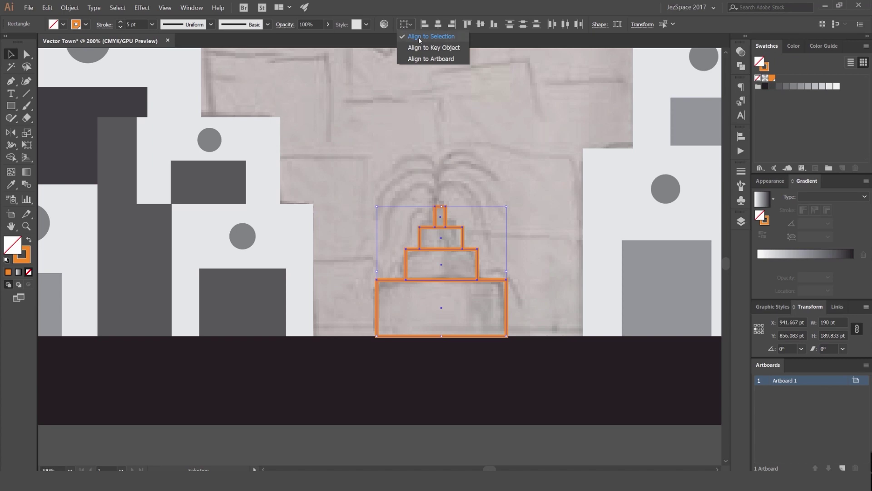
pyautogui.click(422, 38)
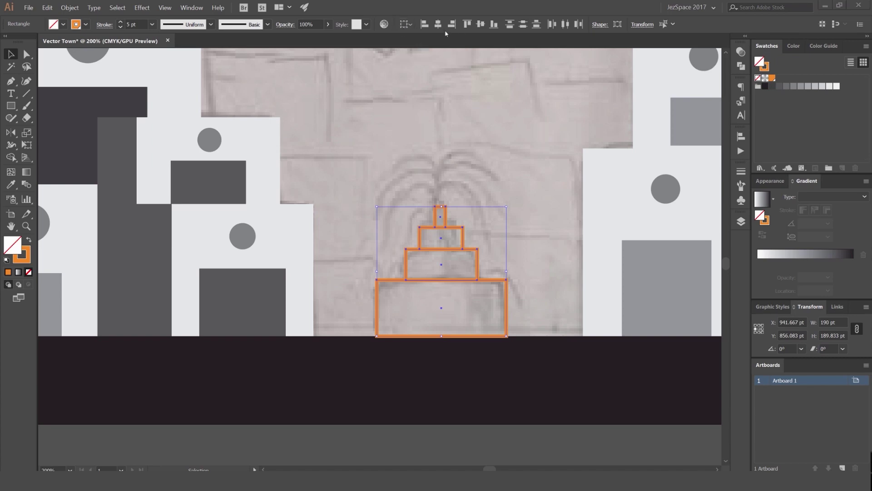
pyautogui.click(415, 26)
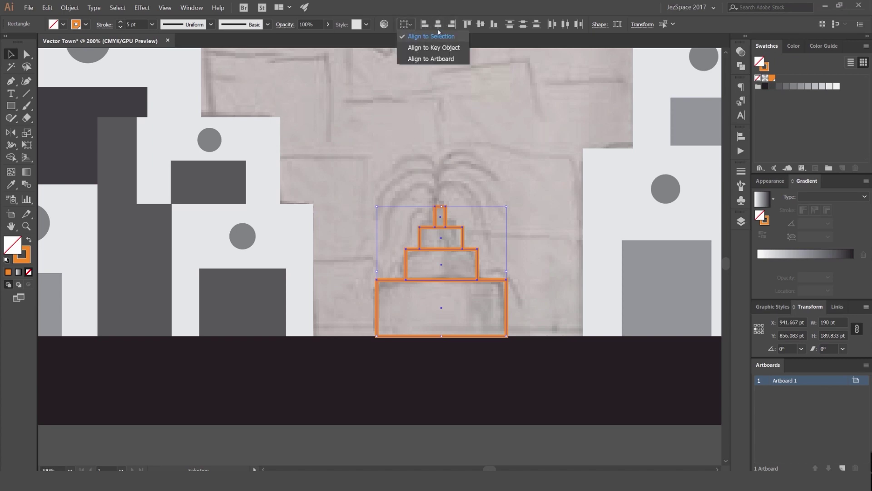
pyautogui.click(439, 34)
pyautogui.click(439, 27)
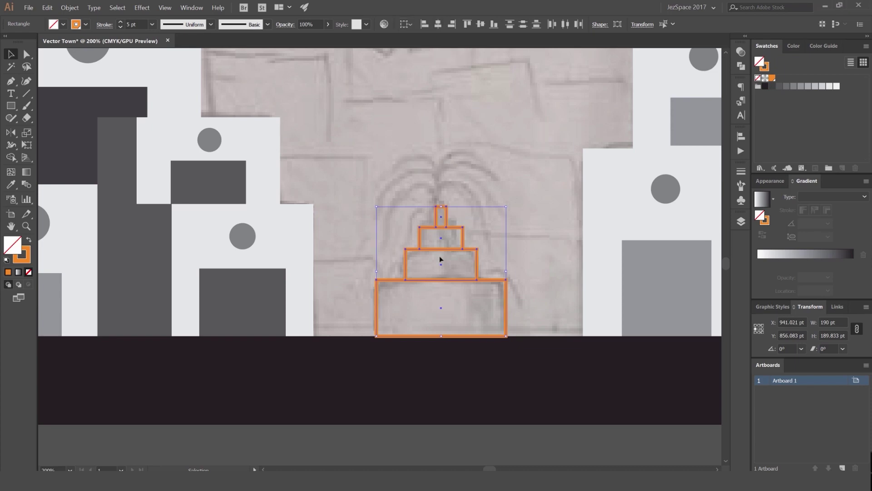
pyautogui.scroll(2, 440, 223)
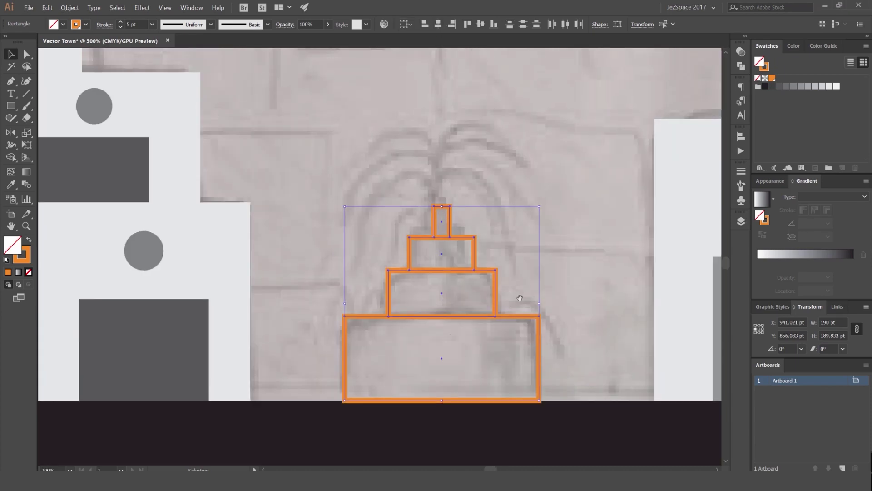
pyautogui.moveTo(519, 298); pyautogui.dragTo(445, 170)
pyautogui.click(393, 84)
# - Trace the lowest left water jet with the Pen tool as an open curve arching from above the column
pyautogui.moveTo(390, 60); pyautogui.dragTo(432, 157)
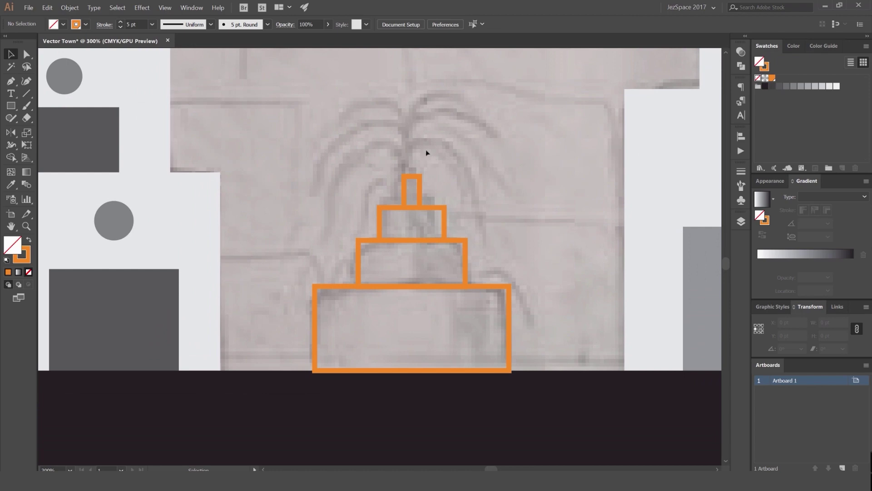
pyautogui.press('o')
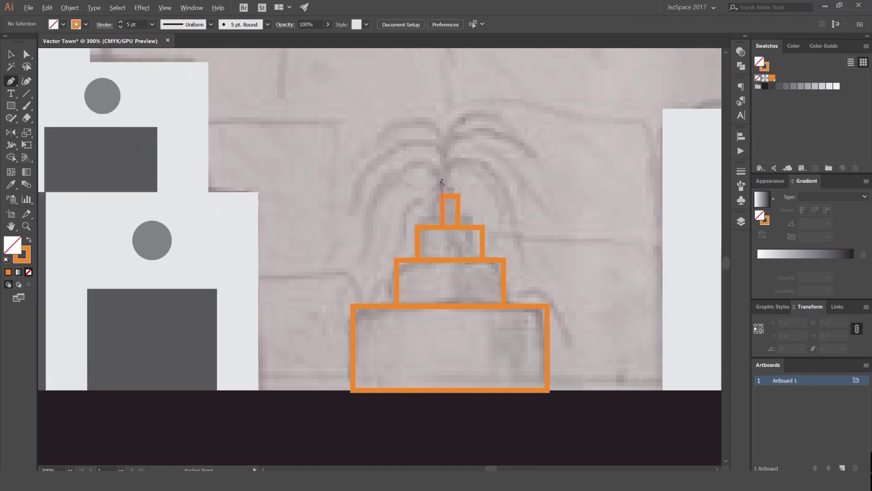
pyautogui.scroll(2, 441, 183)
pyautogui.click(451, 194)
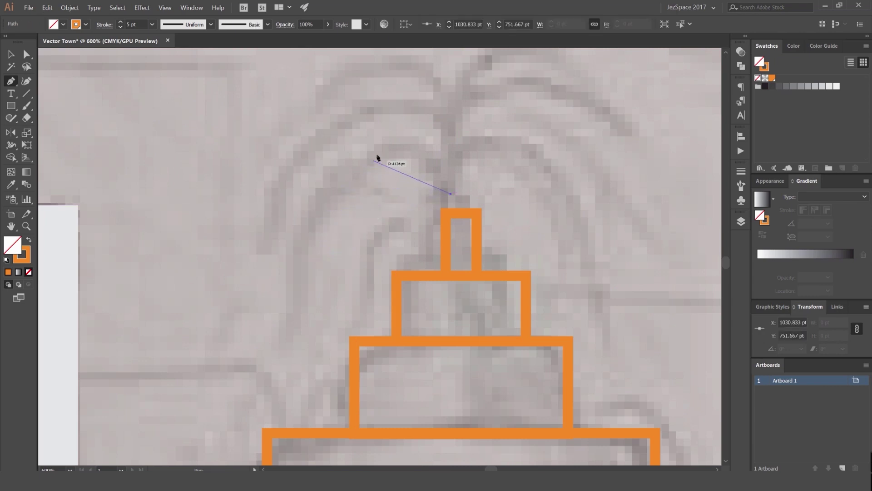
pyautogui.moveTo(380, 151); pyautogui.dragTo(327, 183)
pyautogui.click(300, 323)
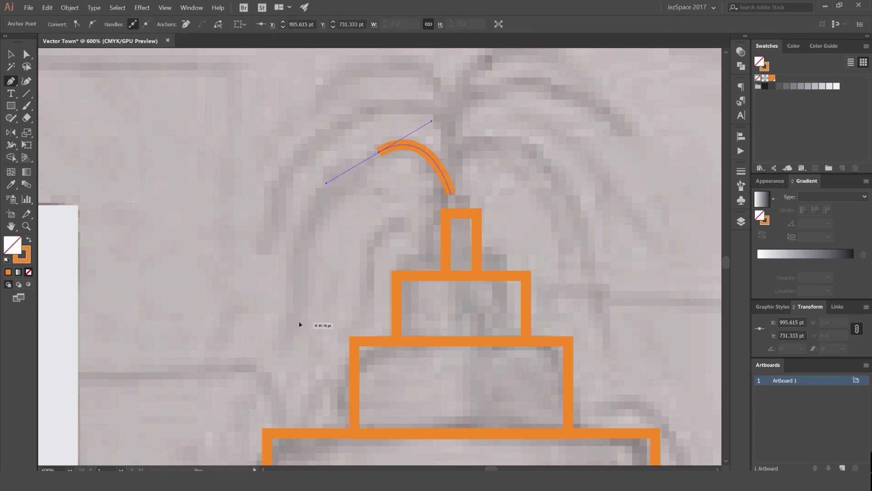
pyautogui.press('v')
pyautogui.click(387, 223)
# - Trace the second left water jet as a wider open curve arching above the lowest one
pyautogui.press('p')
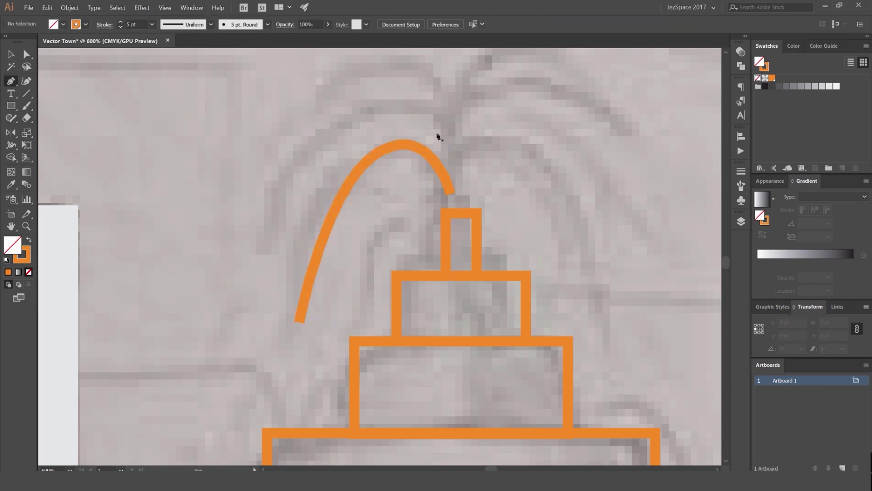
pyautogui.click(447, 138)
pyautogui.moveTo(320, 138)
pyautogui.mouseDown()
pyautogui.moveTo(222, 208)
pyautogui.moveTo(279, 174)
pyautogui.mouseUp()
pyautogui.moveTo(261, 269); pyautogui.dragTo(265, 250)
pyautogui.press('v')
pyautogui.click(271, 156)
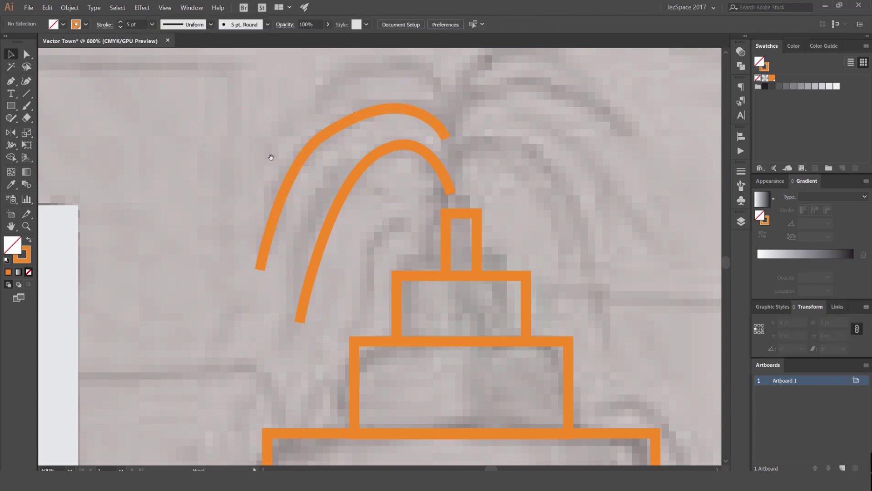
# - Trace the short uppermost left water jet of the fountain as an open curve
pyautogui.moveTo(271, 156); pyautogui.dragTo(227, 225)
pyautogui.press('p')
pyautogui.click(405, 171)
pyautogui.moveTo(301, 139); pyautogui.dragTo(204, 155)
pyautogui.press('v')
pyautogui.click(430, 125)
pyautogui.scroll(-1, 430, 125)
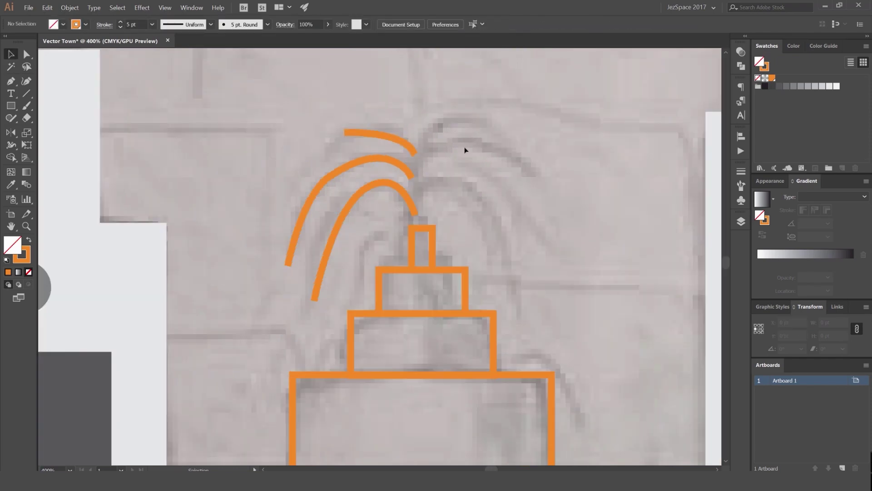
# - Trace the short uppermost right water jet as an open curve opposite the left jets
pyautogui.scroll(1, 446, 183)
pyautogui.moveTo(439, 223); pyautogui.dragTo(406, 243)
pyautogui.press('p')
pyautogui.click(377, 142)
pyautogui.moveTo(483, 113); pyautogui.dragTo(565, 142)
pyautogui.press('v')
pyautogui.click(422, 193)
# - Trace the second and third right water jets as separate open curves beneath the uppermost one
pyautogui.press('p')
pyautogui.click(383, 172)
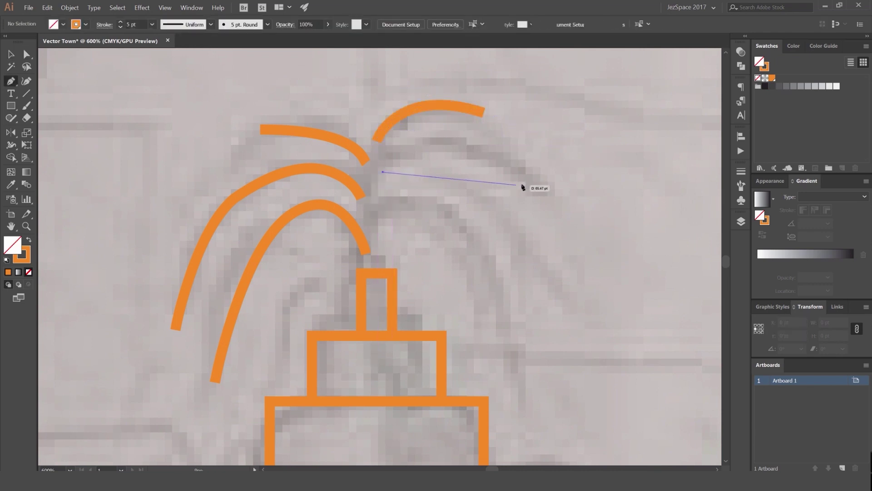
pyautogui.moveTo(529, 184); pyautogui.dragTo(631, 248)
pyautogui.keyDown('ctrl'); pyautogui.click(576, 240); pyautogui.keyUp('ctrl')
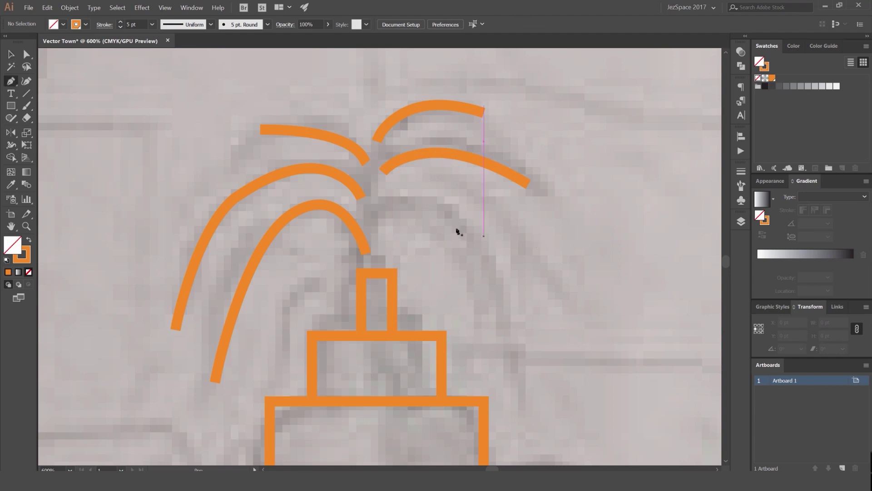
pyautogui.click(393, 204)
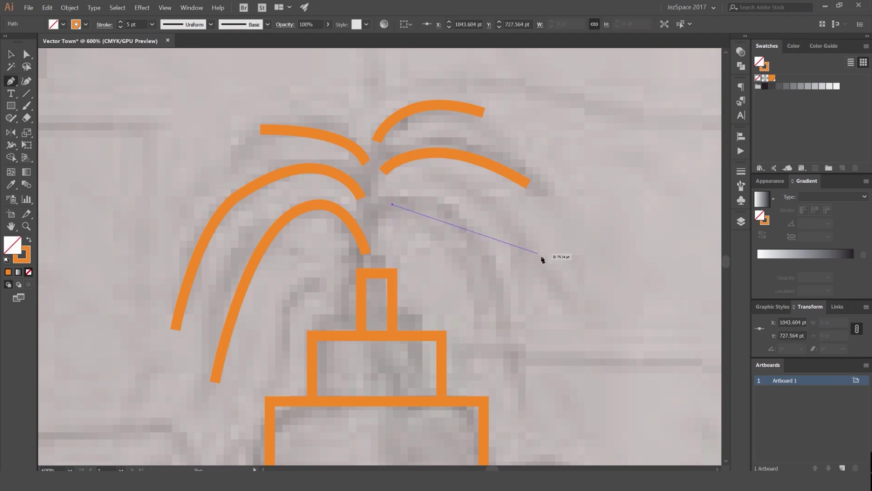
pyautogui.moveTo(562, 280); pyautogui.dragTo(661, 408)
pyautogui.keyDown('ctrl'); pyautogui.click(548, 324); pyautogui.keyUp('ctrl')
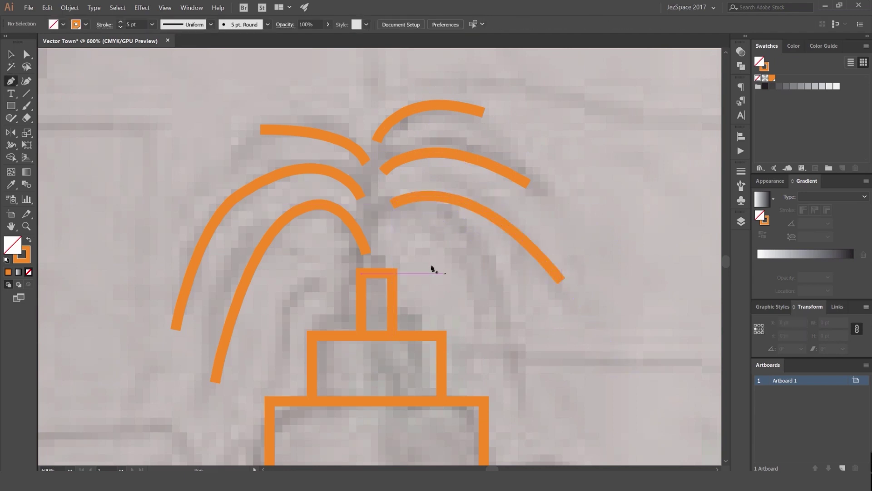
# - Trace the lowest right water jet as an open curve falling beside the fountain's column
pyautogui.moveTo(532, 356); pyautogui.dragTo(590, 449)
pyautogui.click(635, 397)
pyautogui.scroll(-5, 601, 372)
pyautogui.scroll(5, 504, 261)
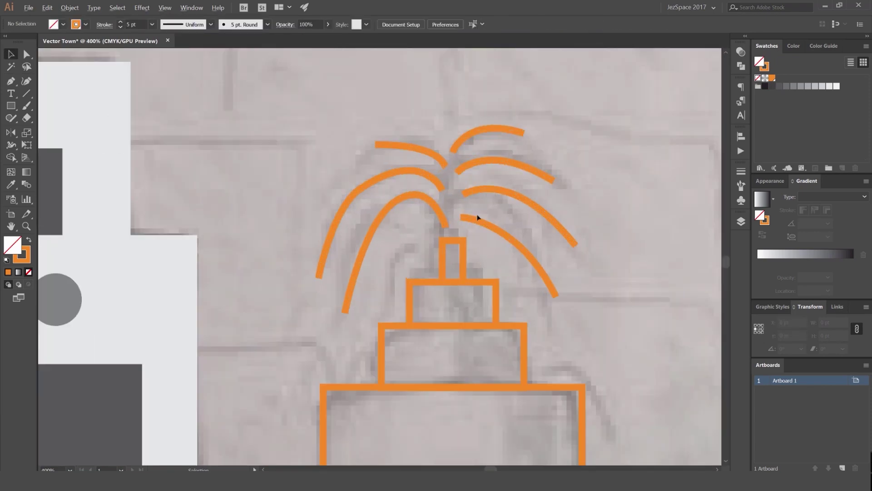
# - Draw a vertical central jet about 59 pt tall and centre it on the column's top edge
pyautogui.press('p')
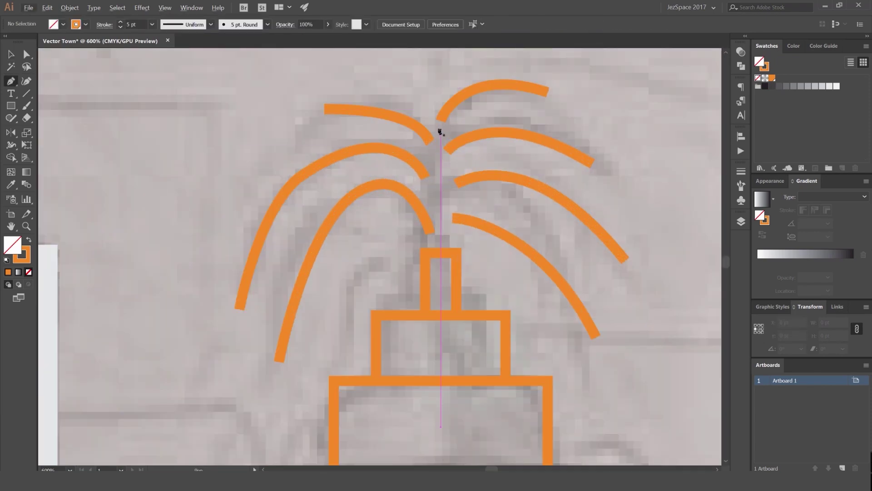
pyautogui.click(436, 133)
pyautogui.keyDown('shift'); pyautogui.click(440, 251); pyautogui.keyUp('shift')
pyautogui.press('v')
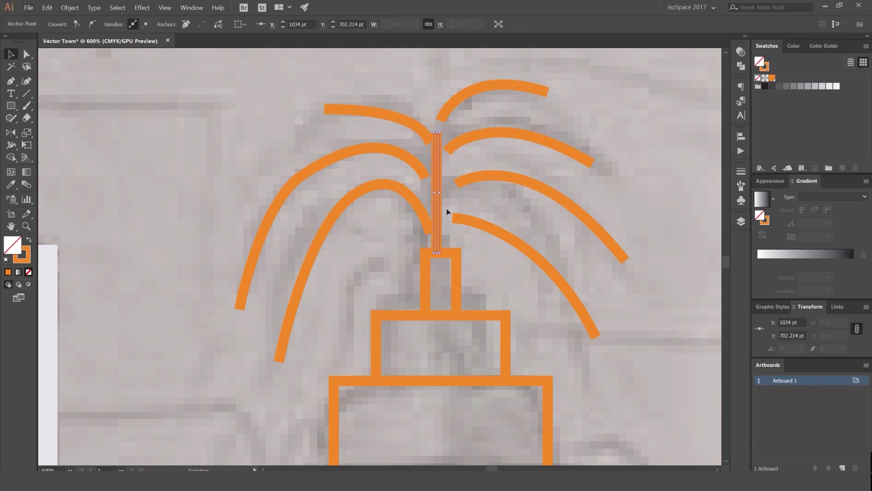
pyautogui.click(447, 211)
pyautogui.moveTo(436, 207); pyautogui.dragTo(441, 207)
# - Move the inner end points of the upper water jets onto the central vertical line with Direct Selection
pyautogui.scroll(2, 451, 141)
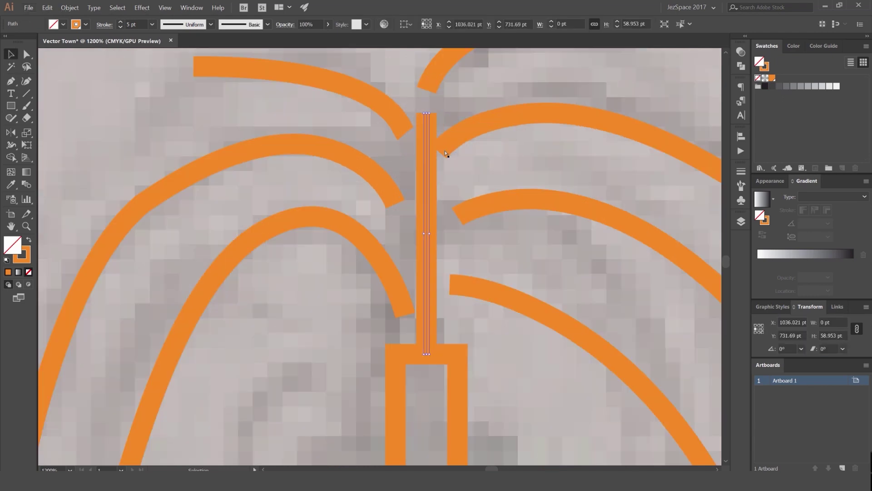
pyautogui.press('a')
pyautogui.click(427, 90)
pyautogui.moveTo(427, 90); pyautogui.dragTo(426, 119)
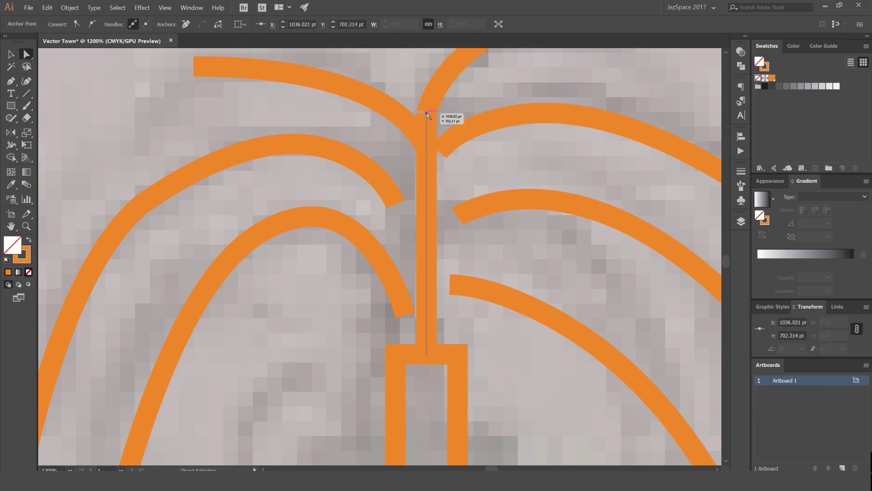
pyautogui.moveTo(441, 150); pyautogui.dragTo(427, 164)
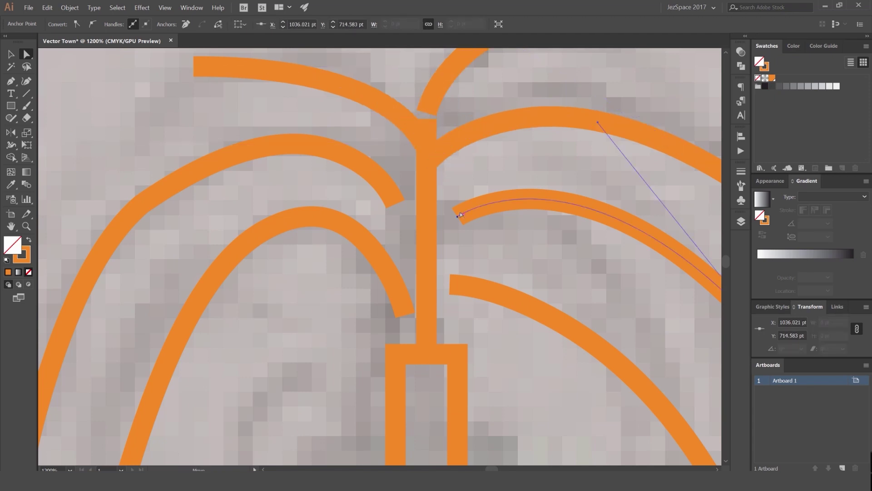
pyautogui.click(473, 189)
# - Try tracing a curved overflow jet spilling past the left side of the fountain's base, and delete it
pyautogui.scroll(-4, 463, 196)
pyautogui.scroll(-4, 479, 173)
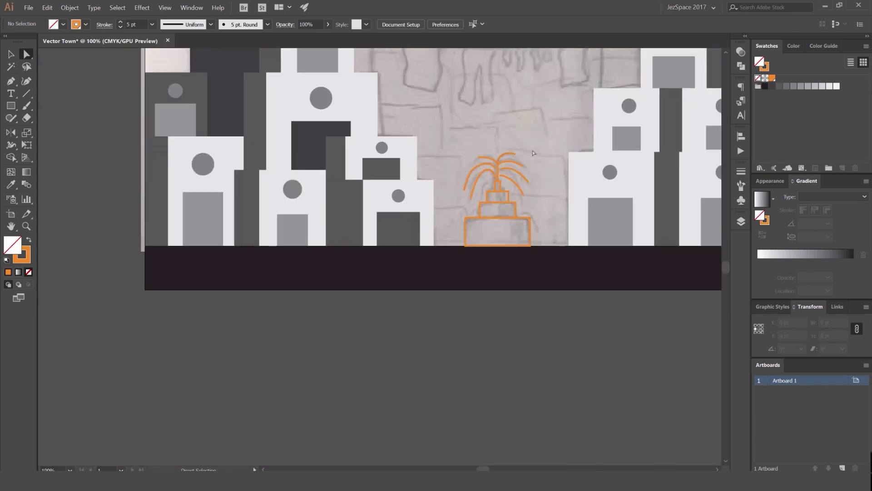
pyautogui.scroll(3, 350, 189)
pyautogui.scroll(4, 350, 189)
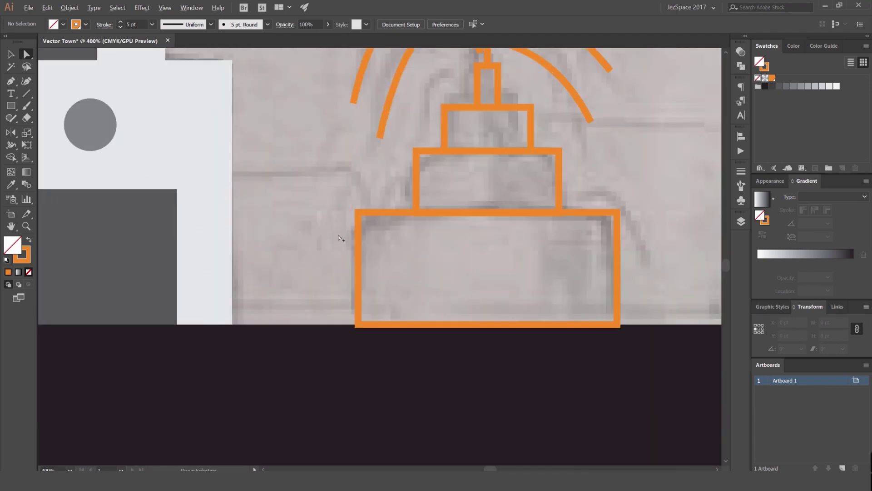
pyautogui.press('p')
pyautogui.moveTo(335, 184)
pyautogui.mouseDown()
pyautogui.moveTo(340, 230)
pyautogui.moveTo(319, 276)
pyautogui.mouseUp()
pyautogui.hotkey('ctrl', 'z')
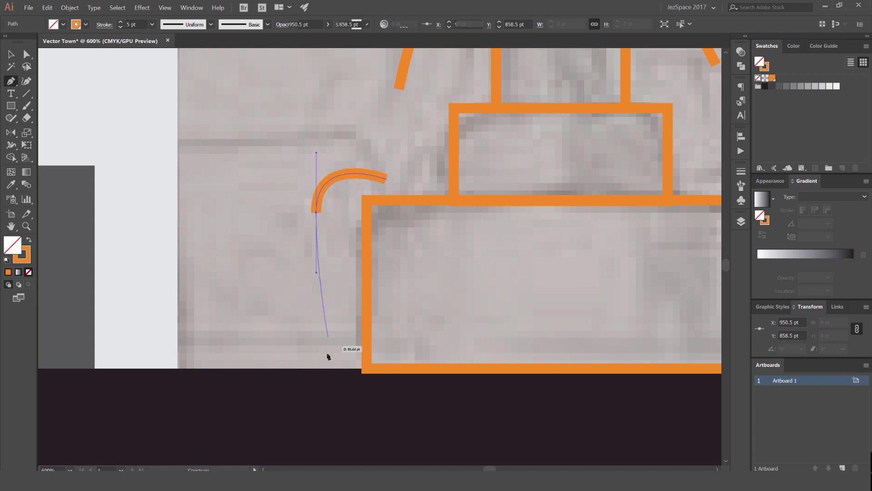
pyautogui.click(304, 342)
pyautogui.press('v')
pyautogui.click(251, 246)
pyautogui.scroll(-3, 249, 246)
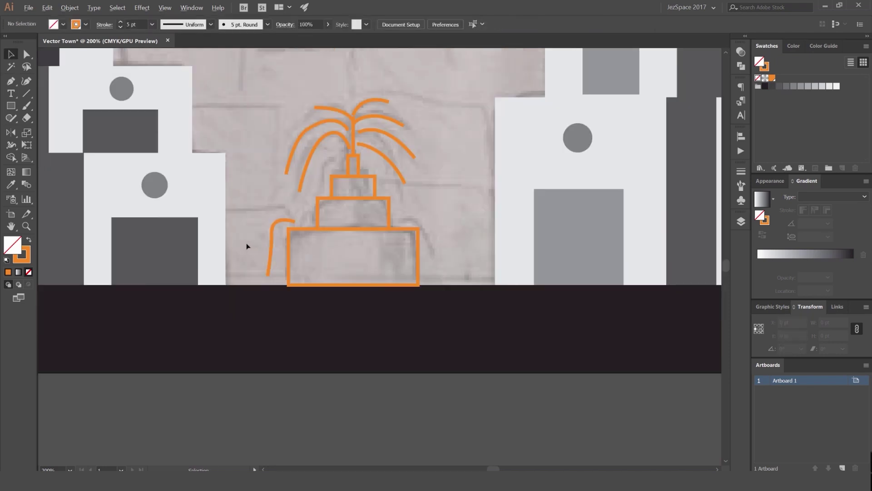
pyautogui.scroll(1, 247, 246)
pyautogui.click(289, 221)
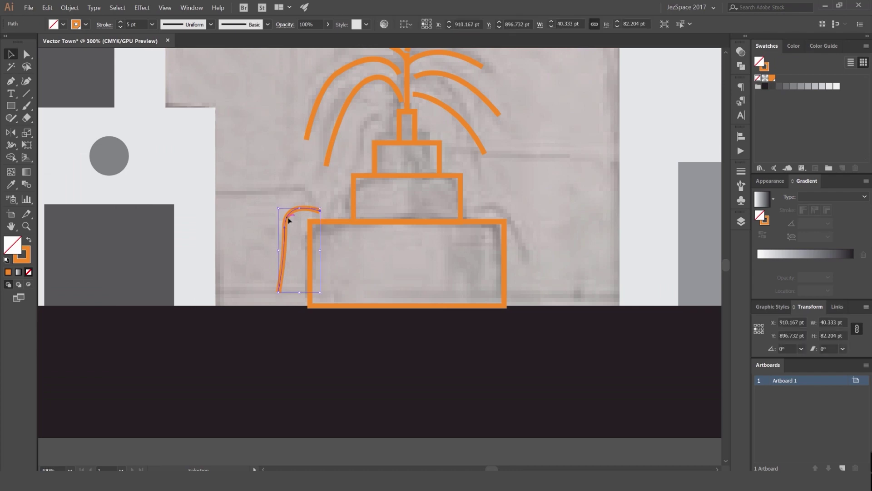
pyautogui.press('Delete')
# - Select the upper corner points of the fountain's three wide tiers with Direct Selection
pyautogui.scroll(-4, 516, 159)
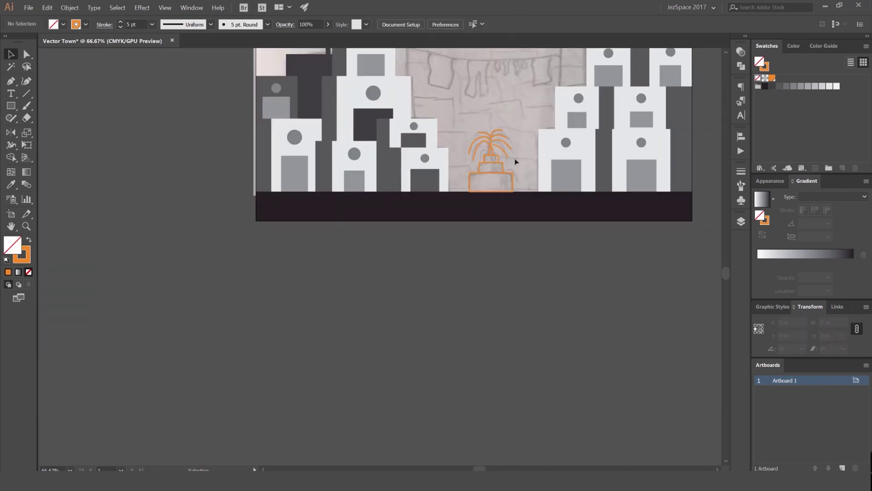
pyautogui.scroll(1, 464, 176)
pyautogui.scroll(5, 442, 189)
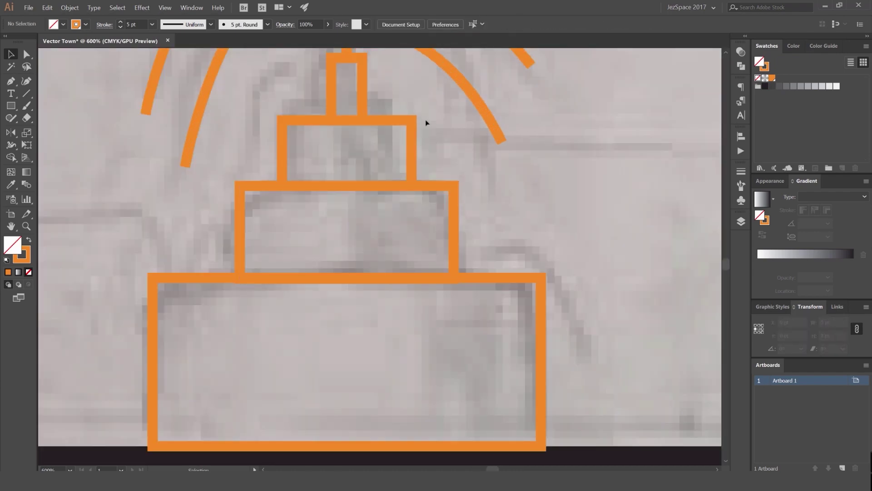
pyautogui.press('a')
pyautogui.moveTo(429, 169); pyautogui.dragTo(400, 199)
pyautogui.moveTo(557, 260); pyautogui.dragTo(529, 297)
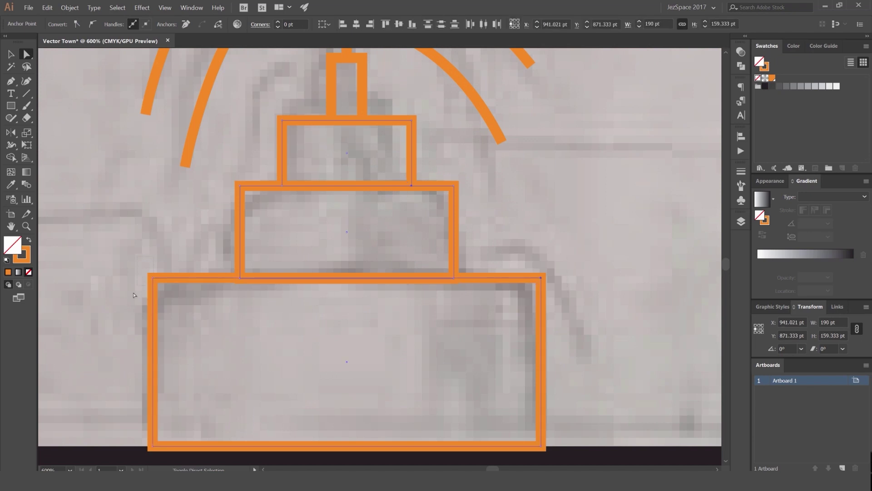
pyautogui.press('v')
pyautogui.moveTo(269, 293); pyautogui.dragTo(314, 181)
pyautogui.press('a')
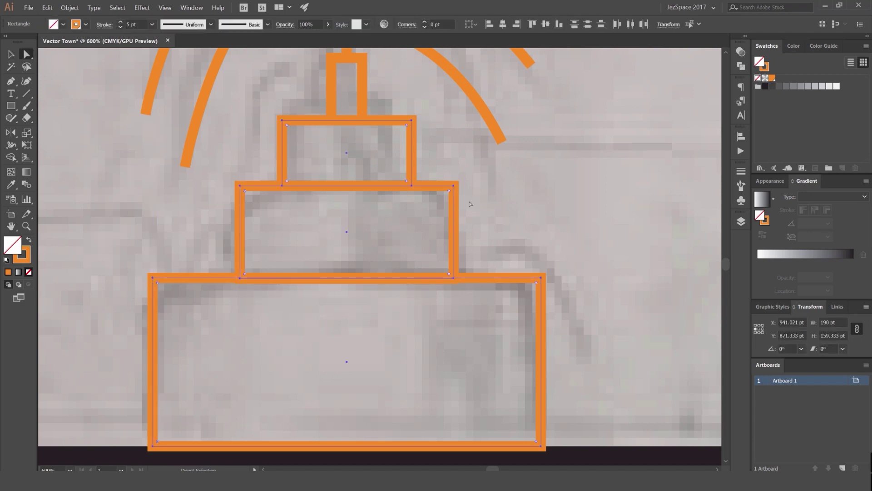
pyautogui.click(437, 189)
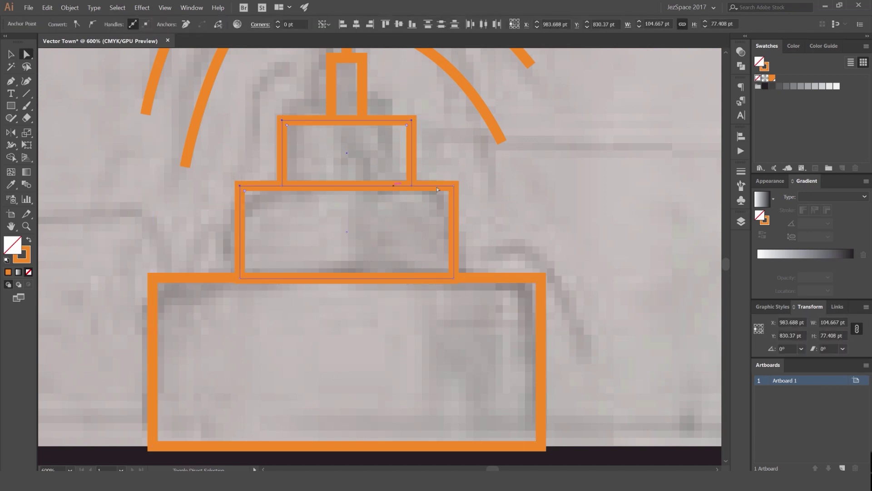
pyautogui.keyDown('shift'); pyautogui.click(533, 294); pyautogui.keyUp('shift')
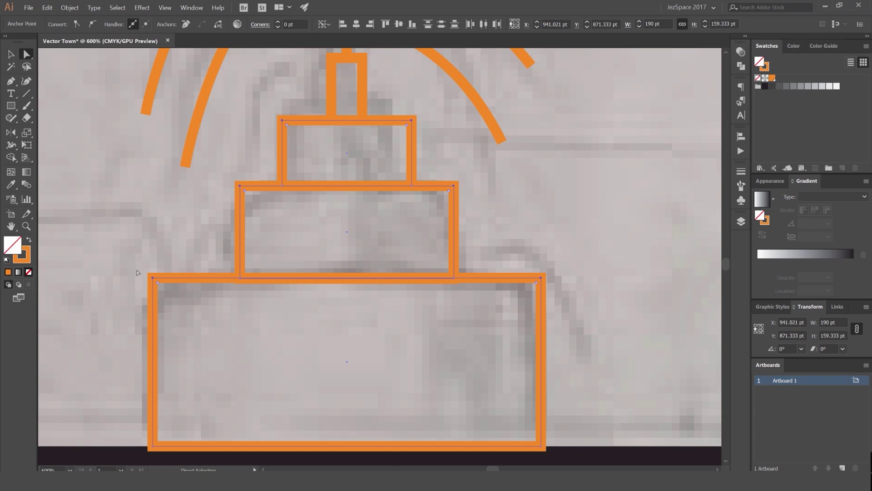
# - Try rounding the upper corners of the three tiers to a 31.67 pt radius, and undo it
pyautogui.moveTo(158, 283); pyautogui.dragTo(296, 403)
pyautogui.hotkey('ctrl', '-')
pyautogui.hotkey('ctrl', '-')
pyautogui.hotkey('ctrl', '-')
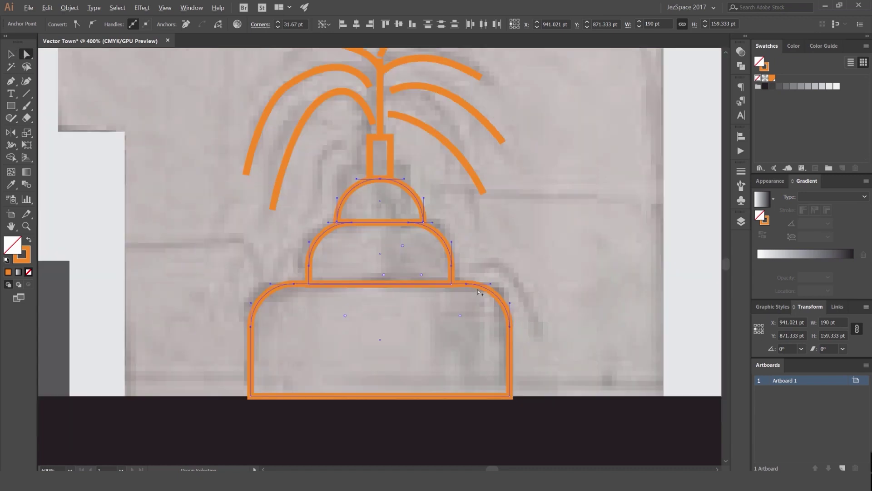
pyautogui.hotkey('ctrl', 'z')
# - Round the upper corners of the three fountain tiers to a radius of about 10.16 pt
pyautogui.scroll(3, 375, 296)
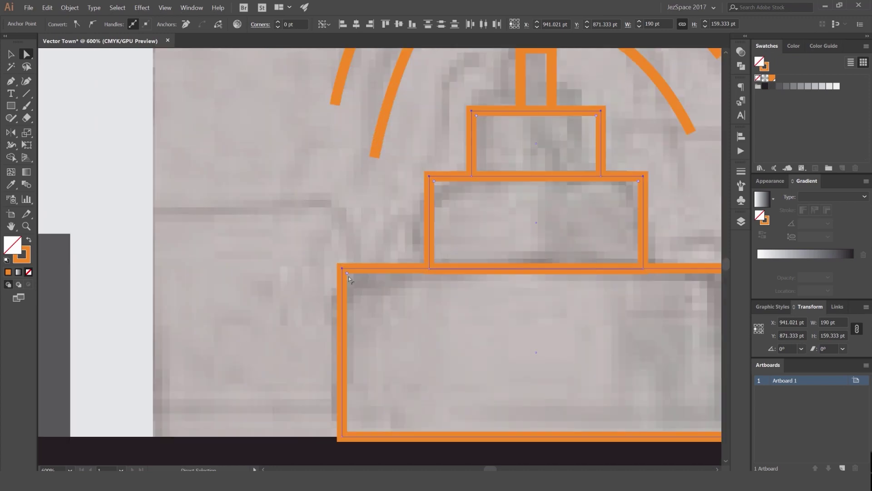
pyautogui.moveTo(349, 278); pyautogui.dragTo(363, 290)
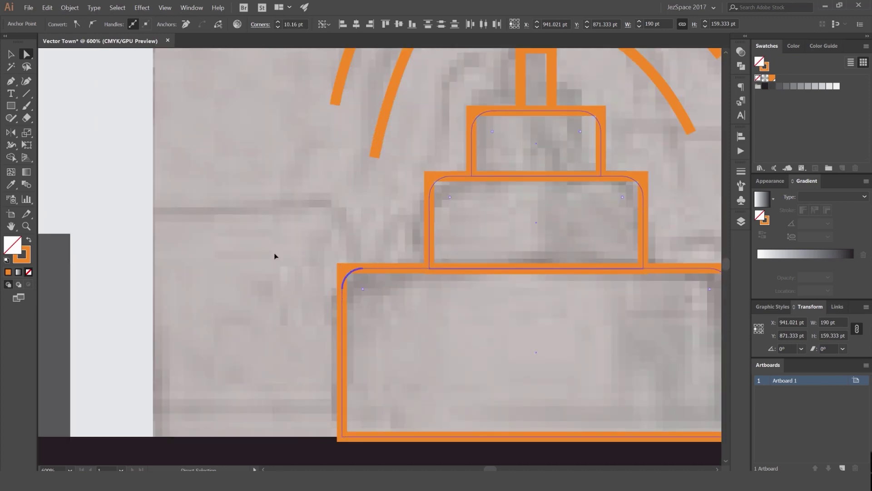
pyautogui.click(274, 252)
# - Swap stroke and fill on each of the three rounded fountain tiers, turning the outlines into solid orange shapes
pyautogui.hotkey('ctrl', '1')
pyautogui.moveTo(411, 230); pyautogui.dragTo(450, 221)
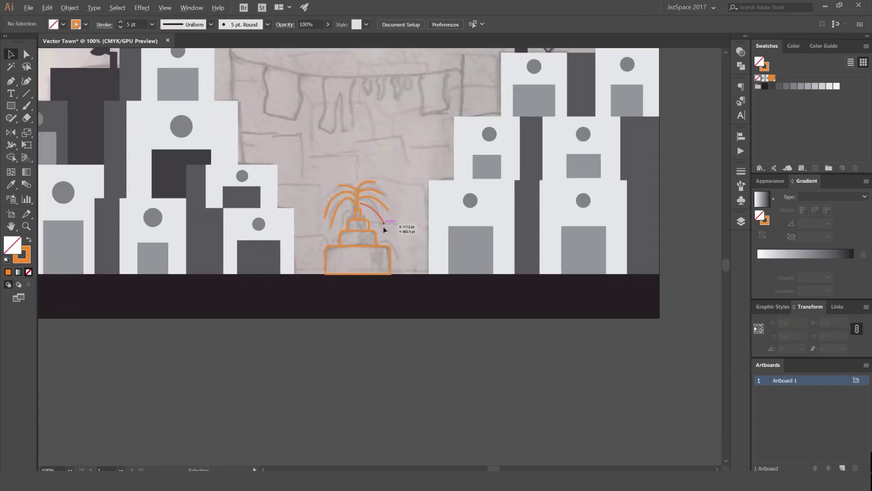
pyautogui.scroll(-3, 384, 228)
pyautogui.scroll(4, 369, 226)
pyautogui.scroll(2, 433, 237)
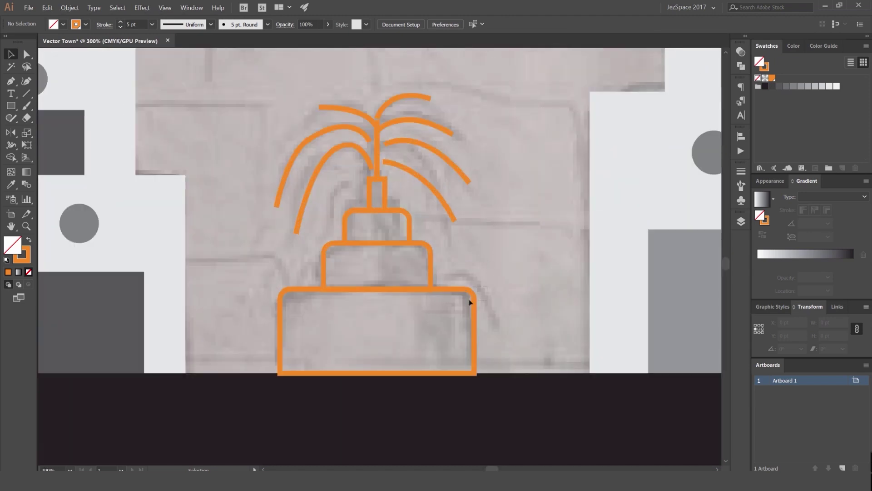
pyautogui.click(469, 299)
pyautogui.hotkey('shift', 'x')
pyautogui.click(425, 246)
pyautogui.hotkey('shift', 'x')
pyautogui.click(411, 224)
pyautogui.hotkey('shift', 'x')
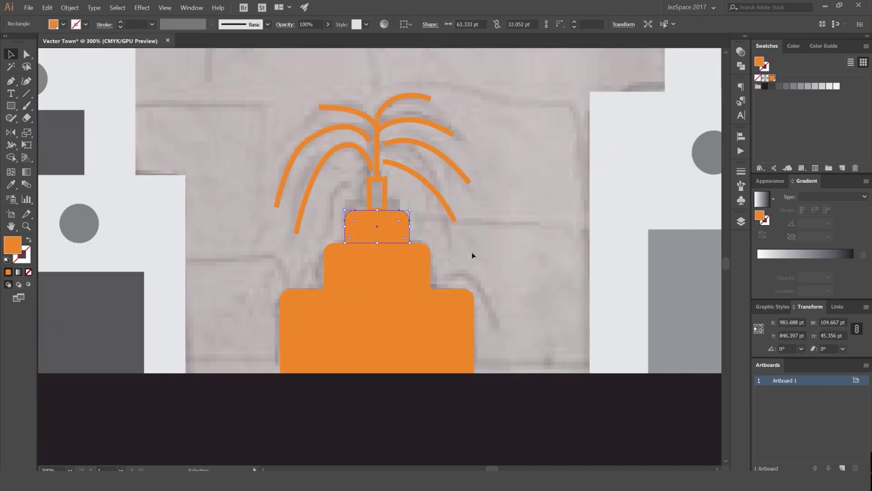
# - Fill the fountain's base tier dark grey, the middle tier a lighter grey and the upper tier a still lighter grey
pyautogui.click(444, 301)
pyautogui.keyDown('shift'); pyautogui.click(414, 260); pyautogui.keyUp('shift')
pyautogui.click(779, 86)
pyautogui.click(440, 286)
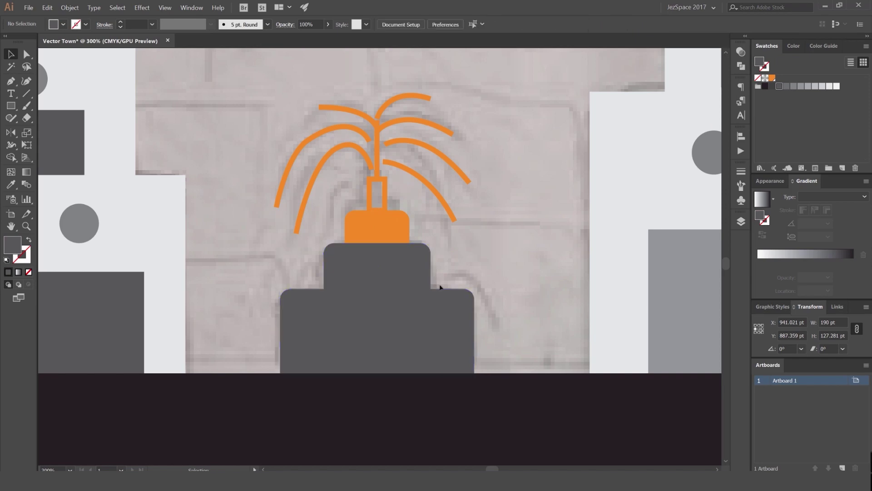
pyautogui.press('a')
pyautogui.click(433, 307)
pyautogui.click(414, 275)
pyautogui.click(786, 86)
pyautogui.click(401, 226)
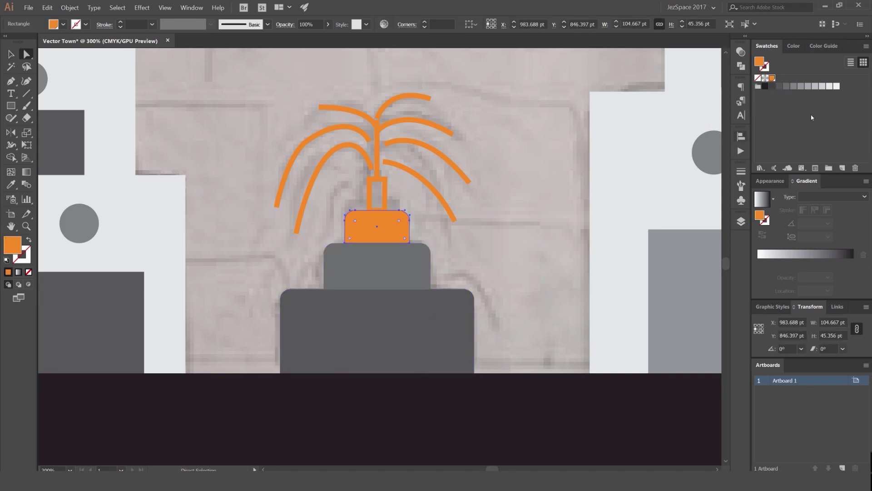
pyautogui.click(794, 87)
# - Turn the narrow top column into a solid shape and fill it with the upper tier's grey using the Eyedropper
pyautogui.click(386, 192)
pyautogui.scroll(1, 386, 192)
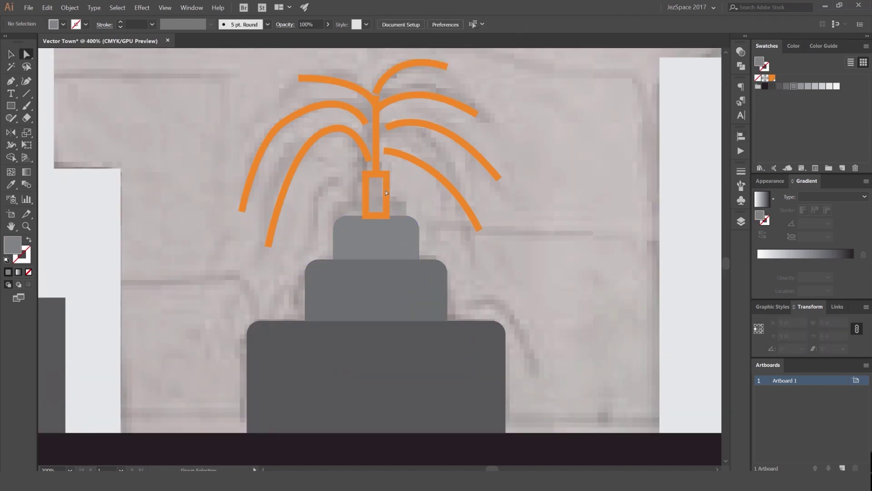
pyautogui.click(386, 193)
pyautogui.hotkey('shift', 'x')
pyautogui.press('i')
pyautogui.click(403, 229)
pyautogui.press('v')
pyautogui.click(520, 229)
# - Select all the water jets and give them a light grey stroke with a 6 pt weight
pyautogui.scroll(-4, 518, 224)
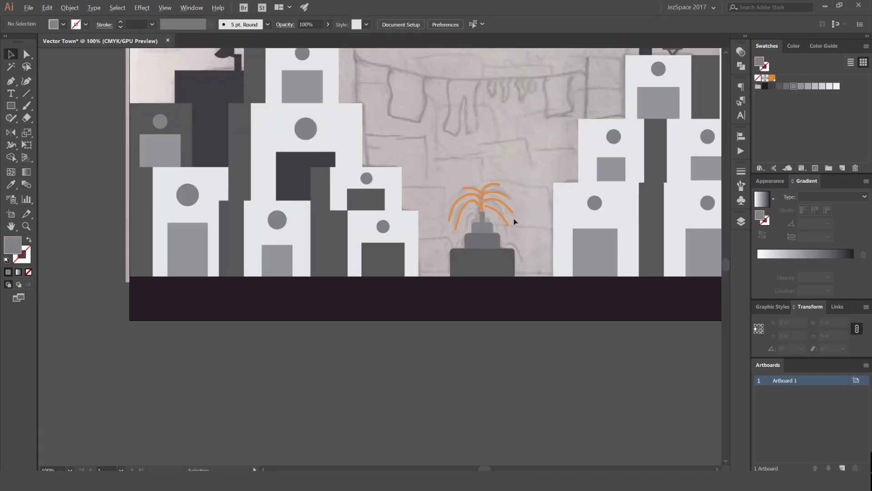
pyautogui.scroll(-2, 503, 216)
pyautogui.scroll(4, 501, 215)
pyautogui.scroll(-3, 502, 216)
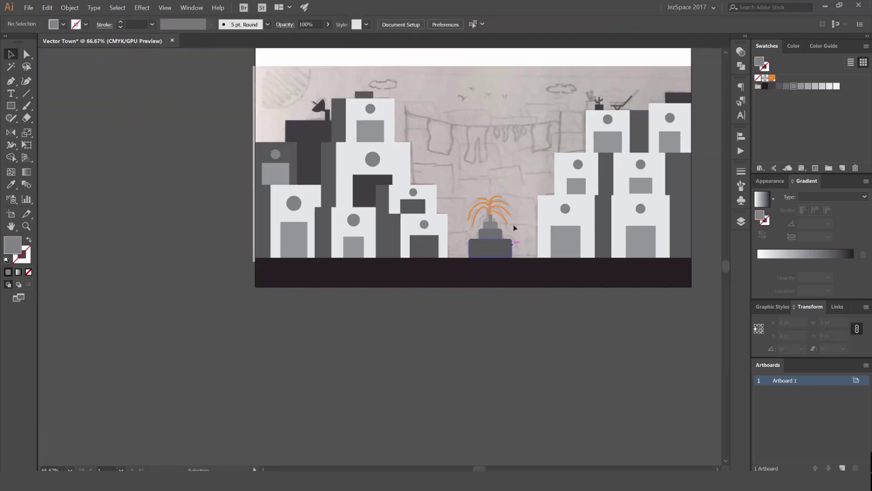
pyautogui.scroll(4, 515, 227)
pyautogui.moveTo(503, 113); pyautogui.dragTo(404, 161)
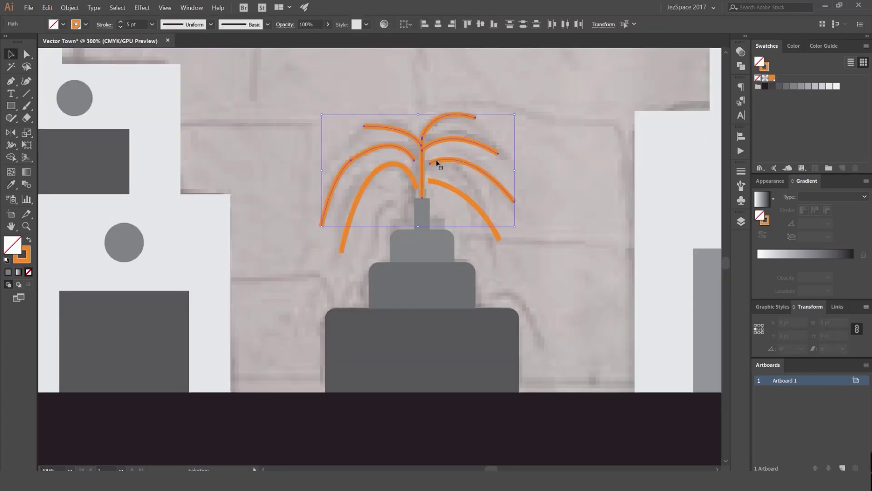
pyautogui.moveTo(576, 107); pyautogui.dragTo(370, 192)
pyautogui.moveTo(565, 111); pyautogui.dragTo(364, 195)
pyautogui.click(823, 87)
pyautogui.hotkey('ctrl', 'z')
pyautogui.click(823, 87)
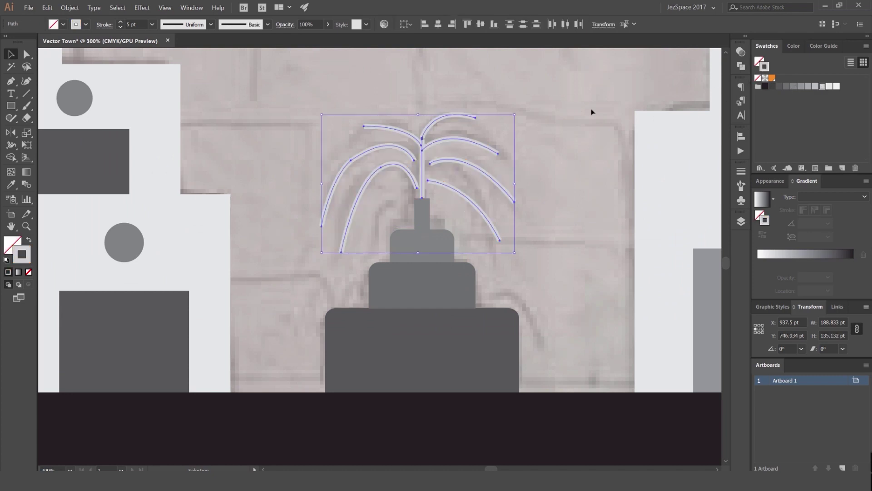
pyautogui.click(269, 112)
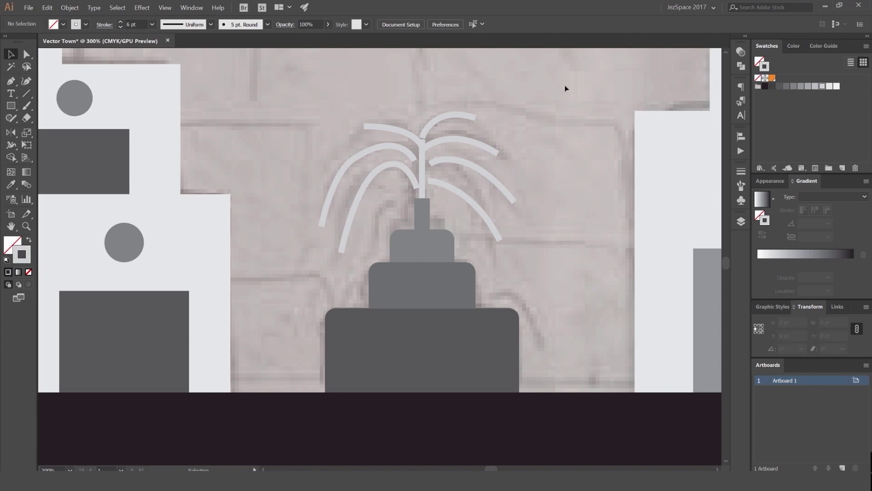
# - Apply round caps to the strokes of all the water jets
pyautogui.moveTo(405, 180); pyautogui.dragTo(406, 180)
pyautogui.click(740, 170)
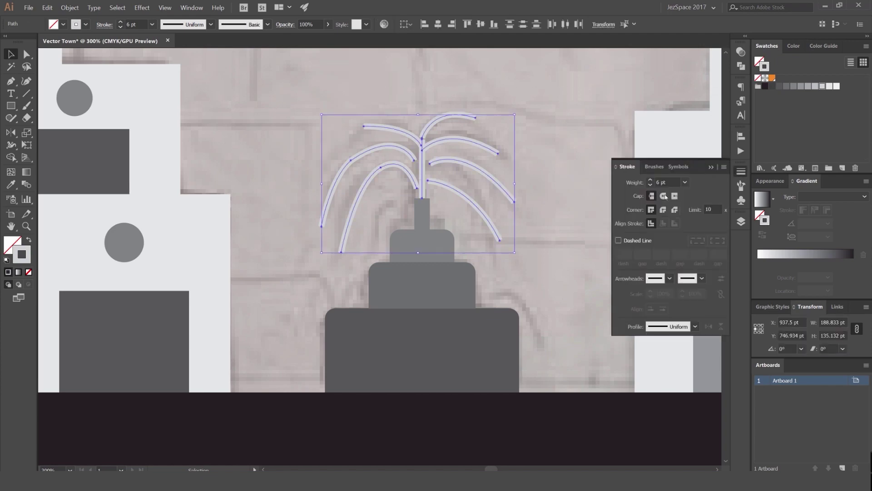
pyautogui.scroll(2, 488, 148)
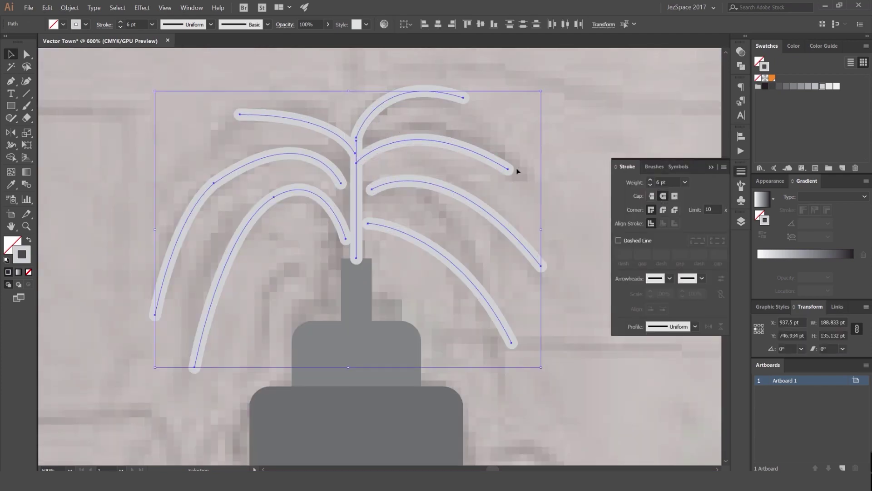
pyautogui.press('a')
pyautogui.press('v')
pyautogui.scroll(4, 508, 171)
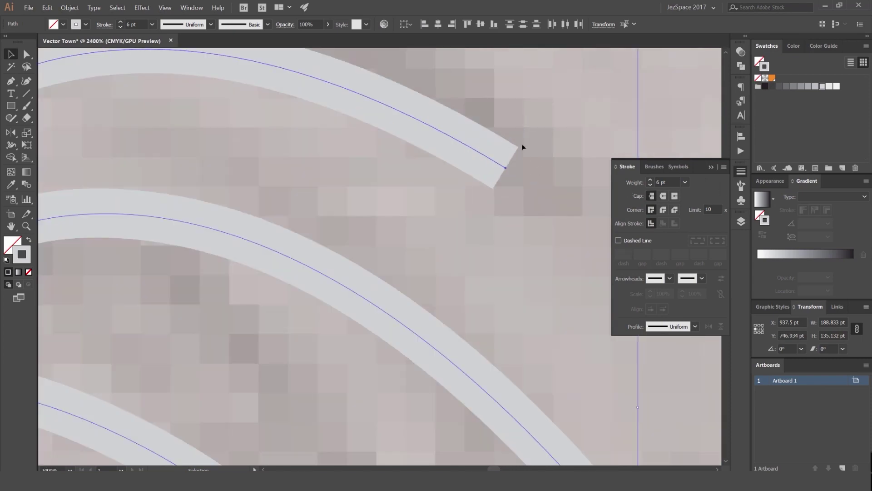
pyautogui.click(663, 196)
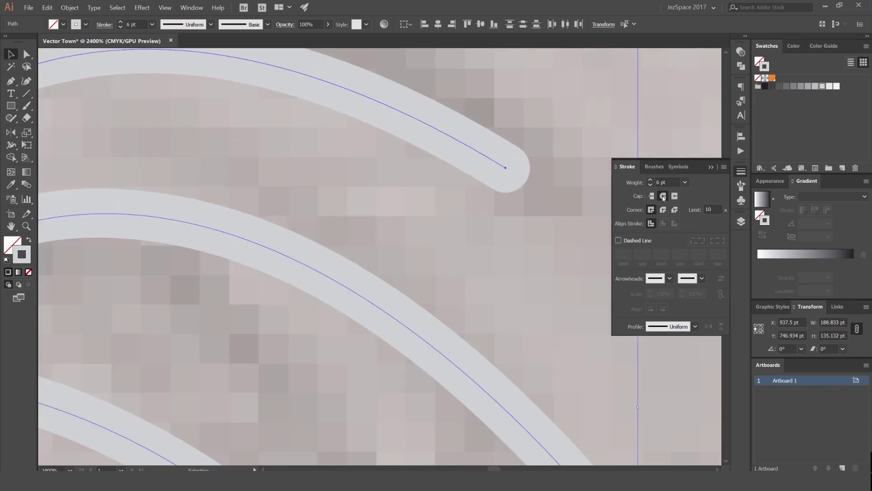
pyautogui.scroll(-5, 573, 173)
pyautogui.click(595, 149)
pyautogui.scroll(-4, 604, 130)
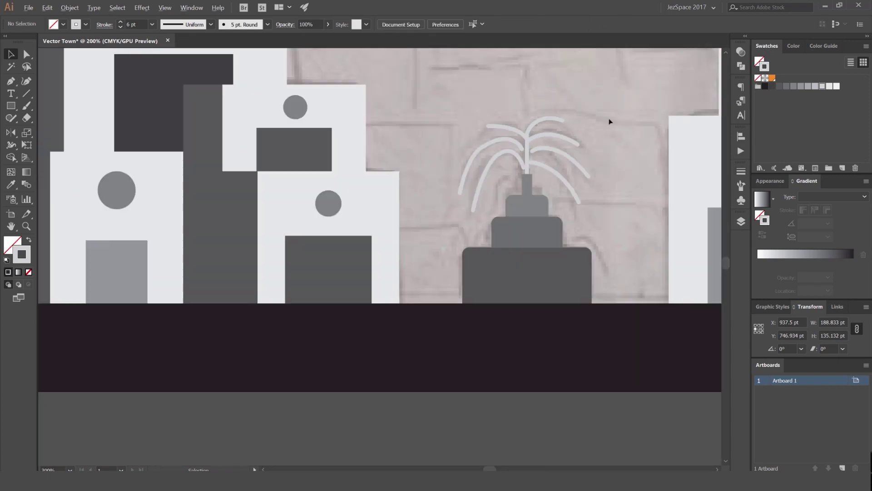
pyautogui.moveTo(575, 123); pyautogui.dragTo(567, 128)
pyautogui.scroll(5, 477, 163)
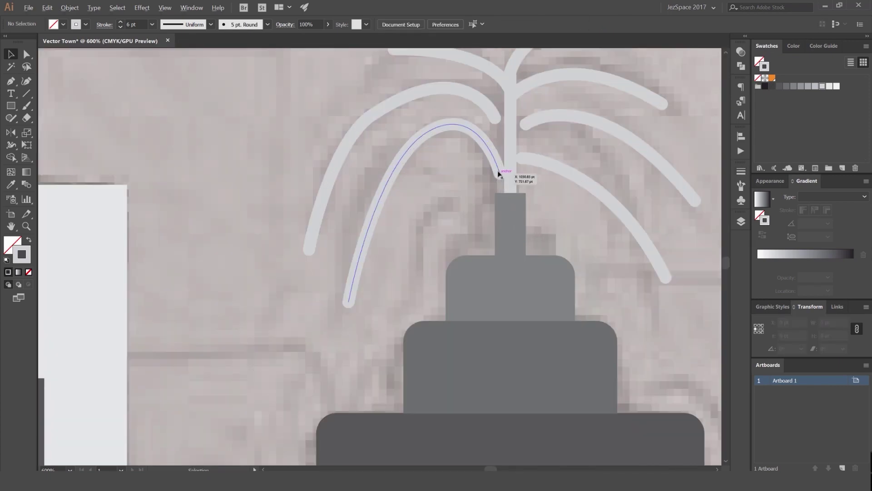
pyautogui.press('a')
pyautogui.scroll(-8, 462, 186)
pyautogui.press('v')
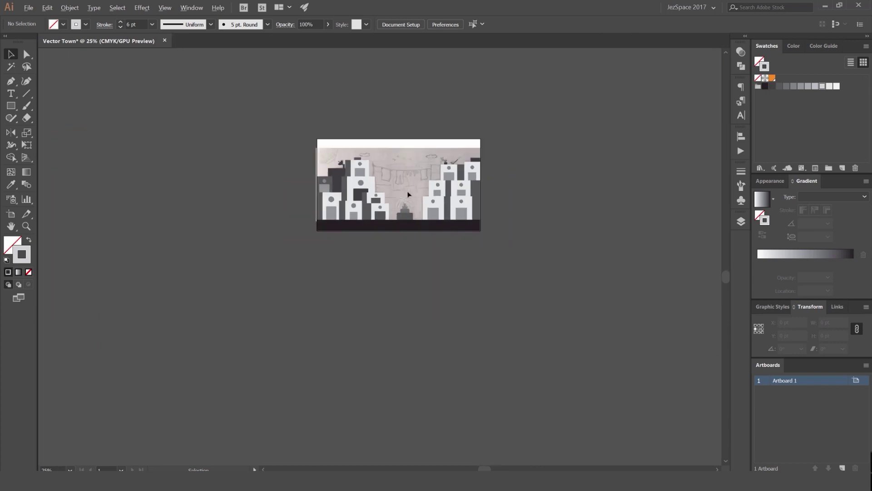
pyautogui.scroll(4, 395, 196)
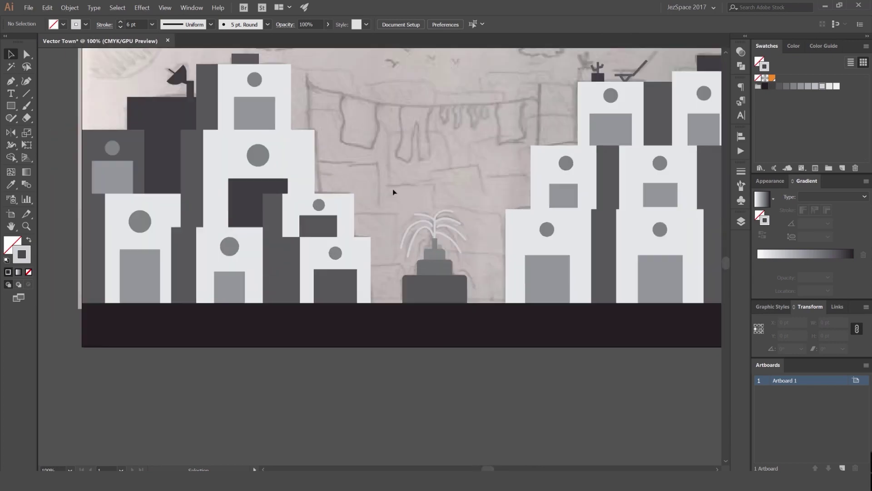
# - Create a new layer directly above Working Layer and name it Clothes Line
pyautogui.click(741, 222)
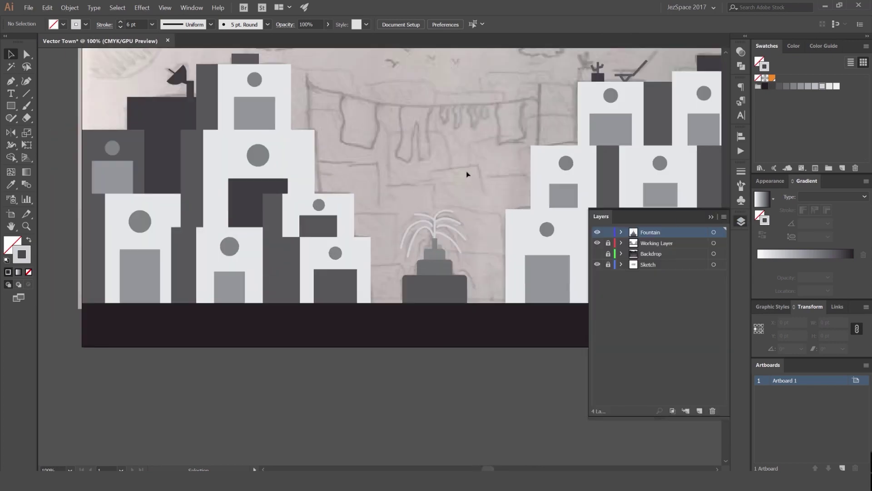
pyautogui.moveTo(507, 172); pyautogui.dragTo(514, 201)
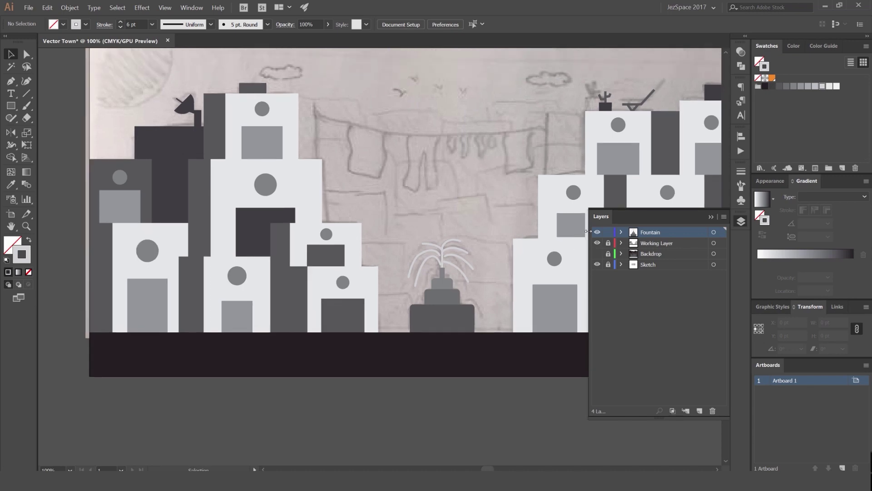
pyautogui.click(598, 232)
pyautogui.click(598, 232)
pyautogui.click(663, 244)
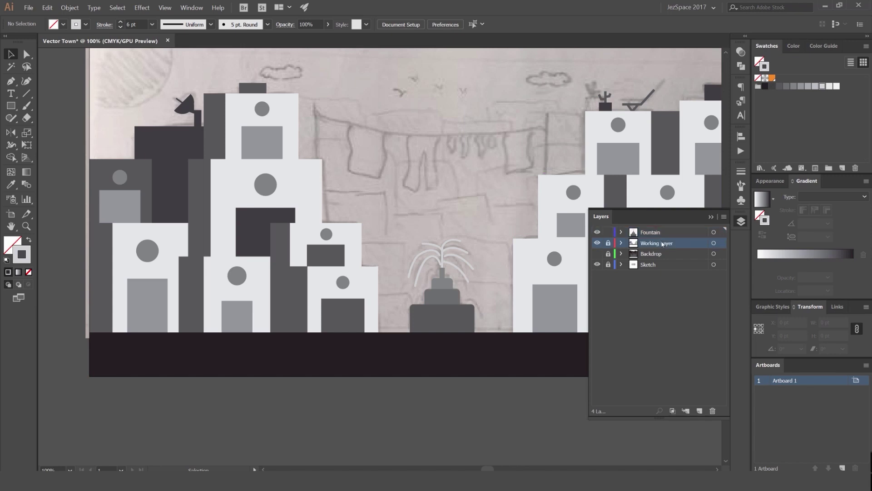
pyautogui.click(699, 411)
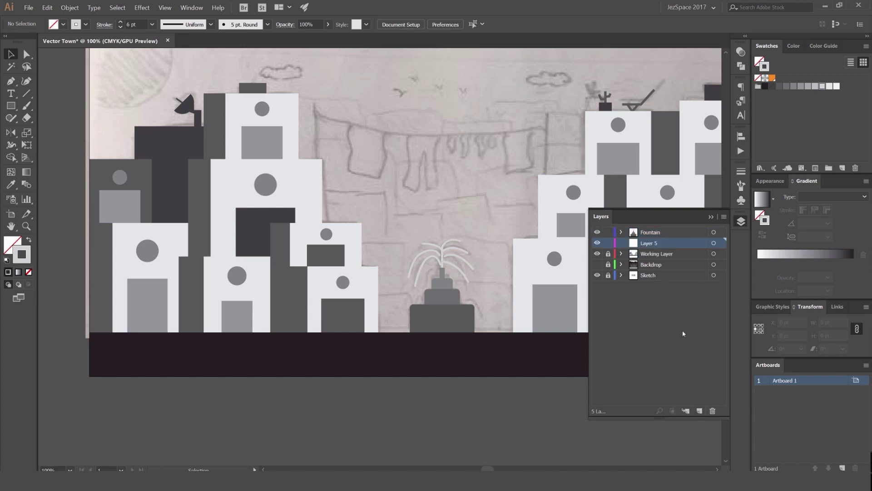
pyautogui.doubleClick(649, 244)
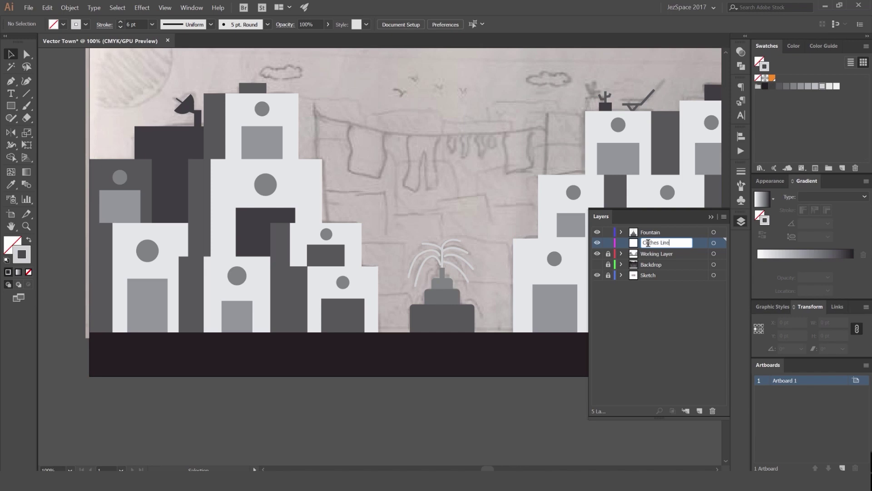
pyautogui.write('Clothes Line')
pyautogui.press('Return')
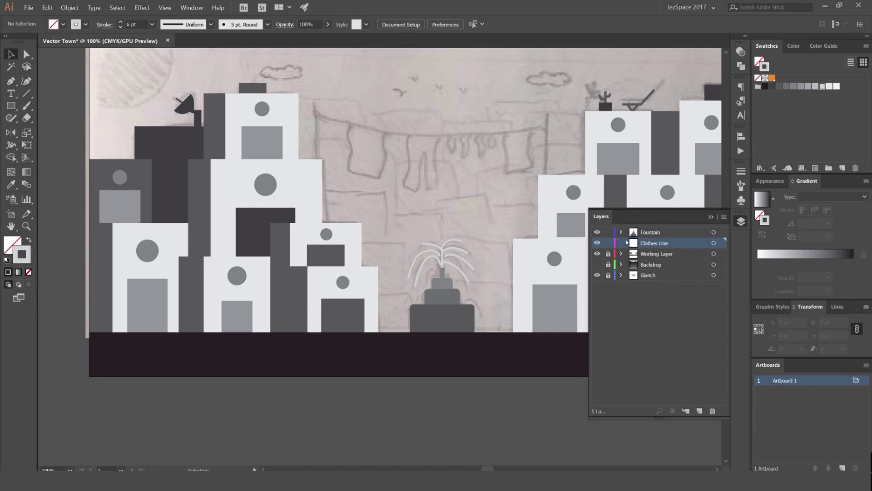
# - Hide the Fountain layer and collapse the layer list to clear the view of the sketched clothes line
pyautogui.click(598, 233)
pyautogui.click(712, 217)
pyautogui.scroll(3, 321, 118)
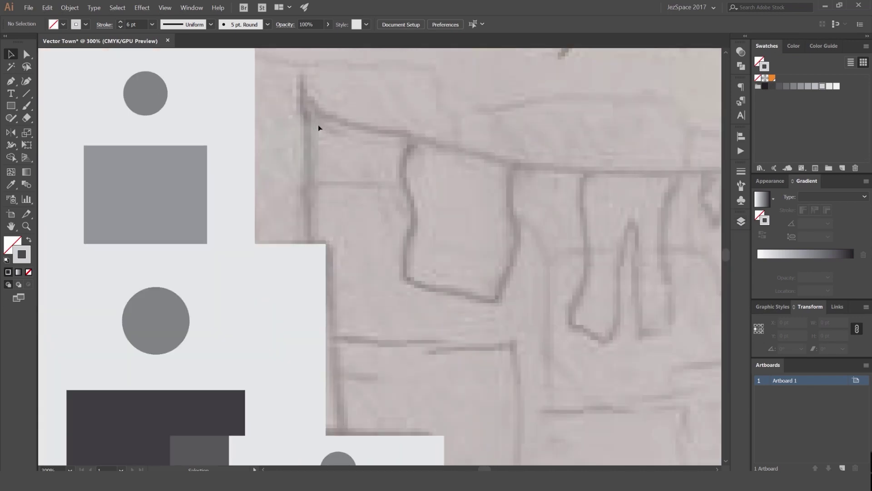
# - Draw the clothes line's left pole as a rectangle about 14 pt wide and 169 pt tall with light grey fill and no stroke
pyautogui.press('m')
pyautogui.moveTo(295, 76); pyautogui.dragTo(311, 249)
pyautogui.press('v')
pyautogui.click(353, 202)
pyautogui.click(311, 173)
pyautogui.hotkey('shift', 'x')
pyautogui.click(334, 177)
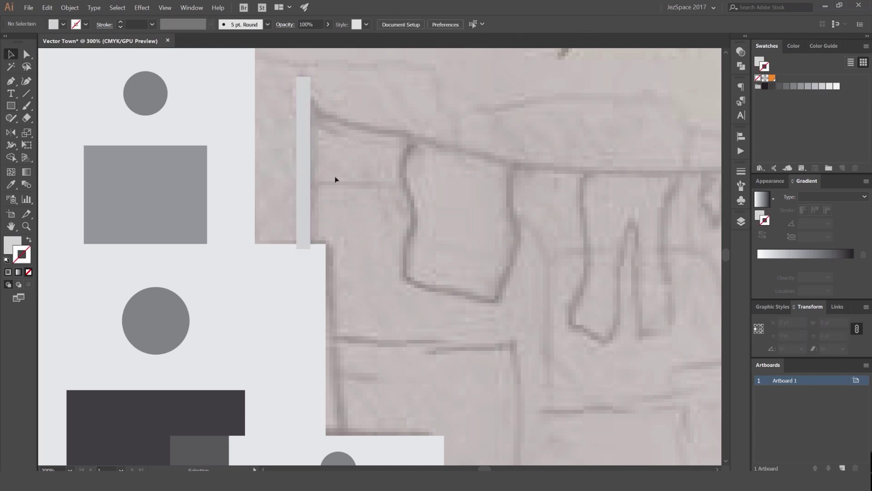
# - Shorten the left pole to about 163.5 pt tall so its base meets the roof
pyautogui.click(304, 182)
pyautogui.moveTo(337, 136); pyautogui.dragTo(289, 152)
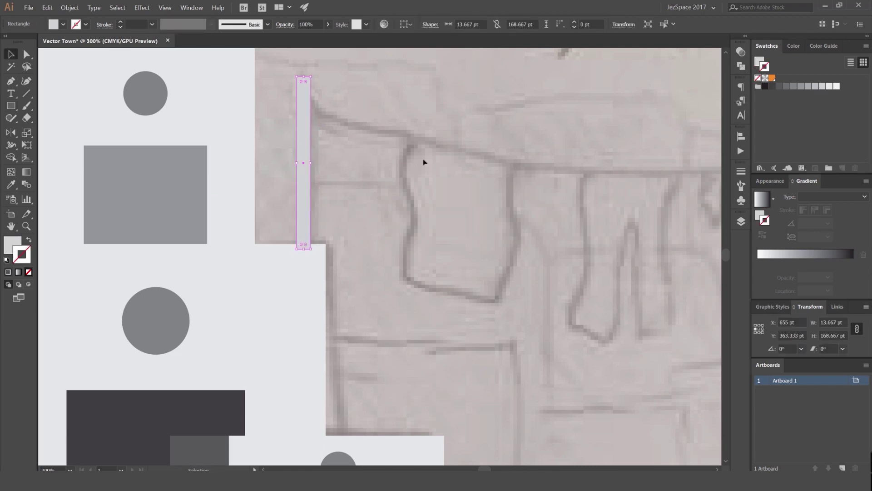
pyautogui.click(466, 189)
pyautogui.click(741, 222)
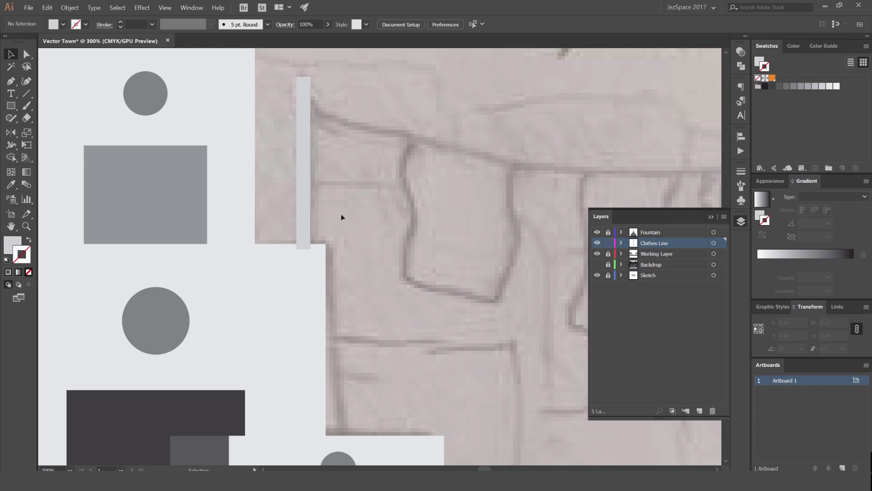
pyautogui.click(303, 239)
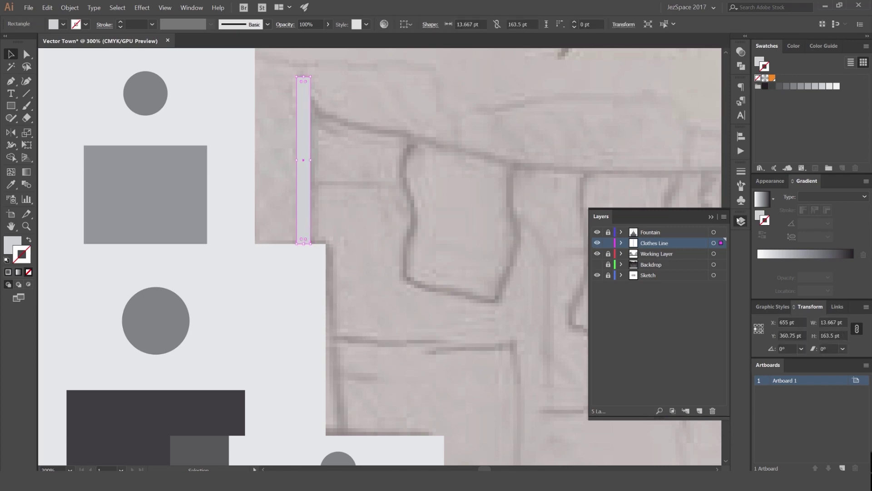
pyautogui.click(742, 221)
# - Duplicate the pole onto the roof at the right end of the sketched clothes line
pyautogui.hotkey('ctrl', '-')
pyautogui.hotkey('ctrl', '-')
pyautogui.click(269, 140)
pyautogui.moveTo(205, 153); pyautogui.dragTo(560, 178)
pyautogui.moveTo(555, 140); pyautogui.dragTo(553, 164)
pyautogui.click(583, 157)
# - Draw a light grey crossbar about 36.5 pt wide and 8.5 pt tall across the upper part of the left pole
pyautogui.scroll(-3, 586, 155)
pyautogui.scroll(8, 470, 145)
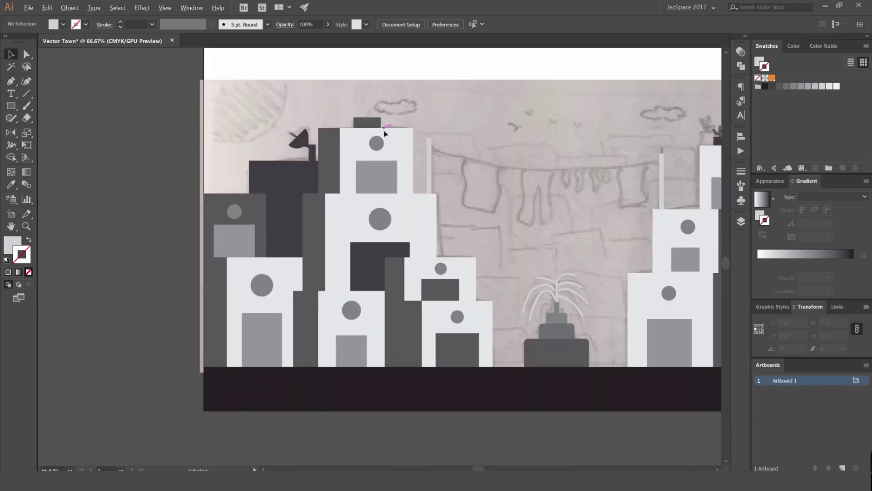
pyautogui.press('m')
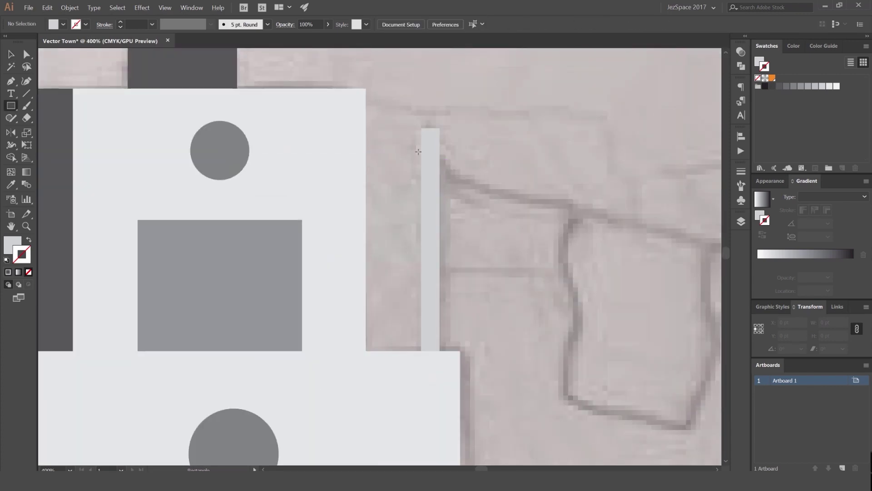
pyautogui.moveTo(404, 143); pyautogui.dragTo(454, 154)
pyautogui.click(430, 134)
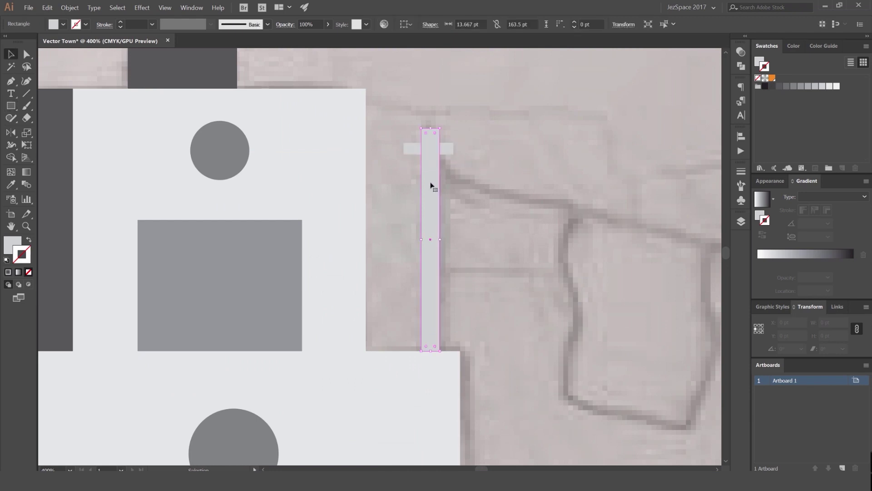
pyautogui.click(407, 26)
pyautogui.click(444, 59)
pyautogui.click(437, 27)
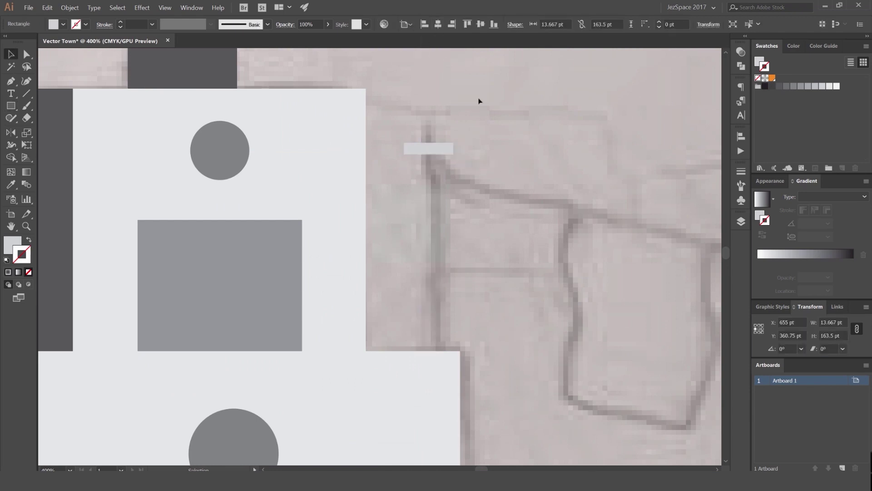
pyautogui.hotkey('ctrl', 'z')
# - Centre the left pole and crossbar horizontally with Align to Selection, and move the crossbar slightly down the pole
pyautogui.moveTo(478, 101); pyautogui.dragTo(422, 168)
pyautogui.click(410, 27)
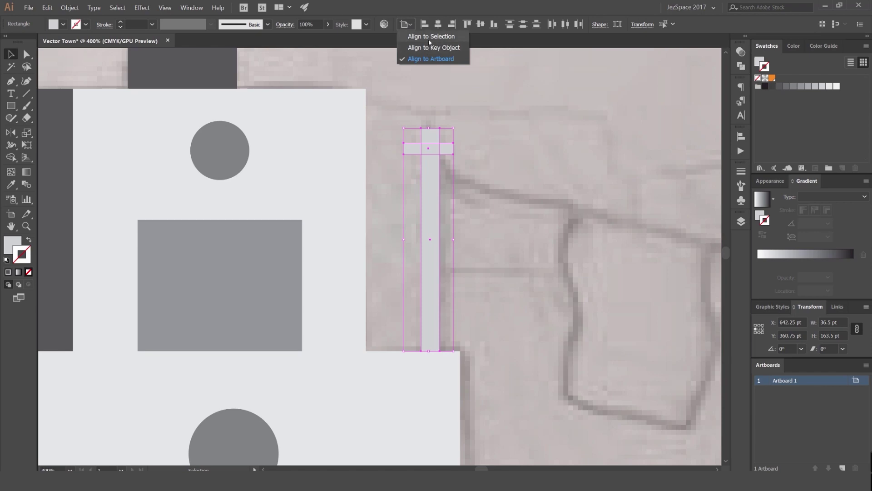
pyautogui.click(411, 36)
pyautogui.click(438, 24)
pyautogui.click(492, 135)
pyautogui.scroll(-3, 500, 127)
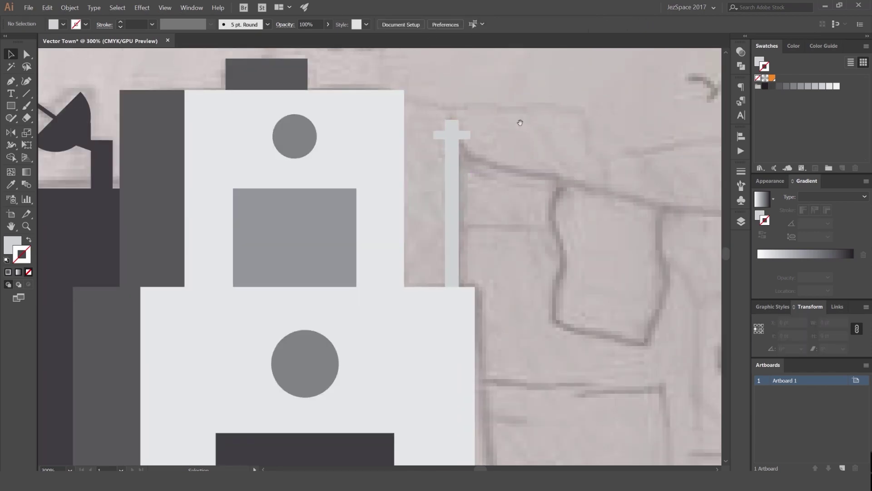
pyautogui.scroll(6, 308, 145)
pyautogui.moveTo(311, 160); pyautogui.dragTo(311, 184)
pyautogui.click(383, 159)
# - Copy the crossbar onto the upper part of the right pole
pyautogui.scroll(-6, 386, 159)
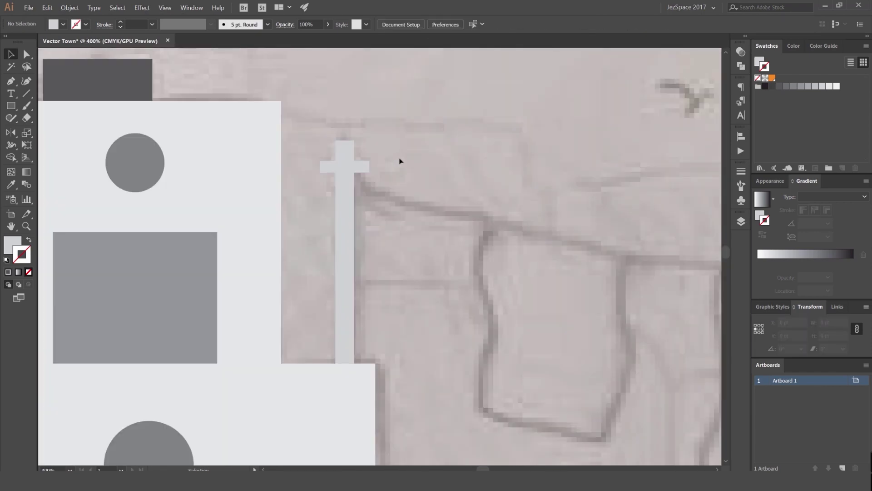
pyautogui.moveTo(446, 156); pyautogui.dragTo(560, 164)
pyautogui.scroll(-1, 253, 141)
pyautogui.scroll(3, 560, 162)
pyautogui.moveTo(544, 128); pyautogui.dragTo(550, 199)
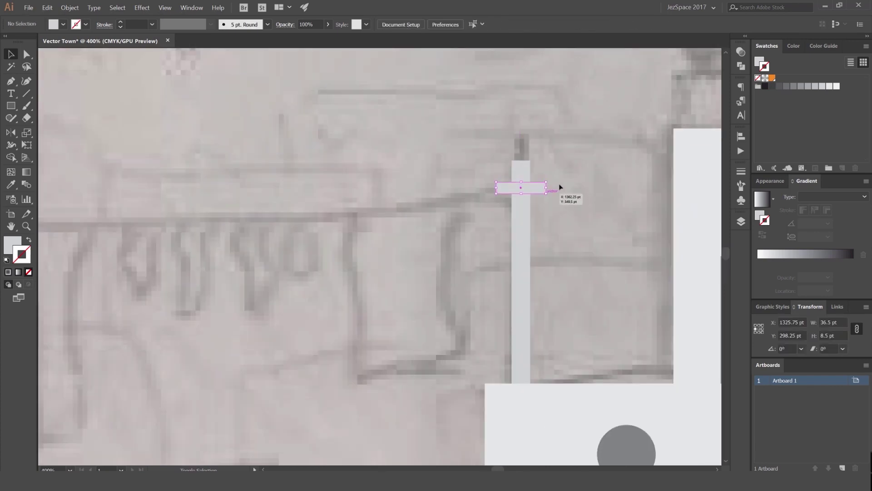
# - Draw the sagging clothes line between the crossbars, about 676 pt wide and 81 pt deep, with a 3 pt light grey stroke and no fill
pyautogui.scroll(-4, 517, 160)
pyautogui.press('p')
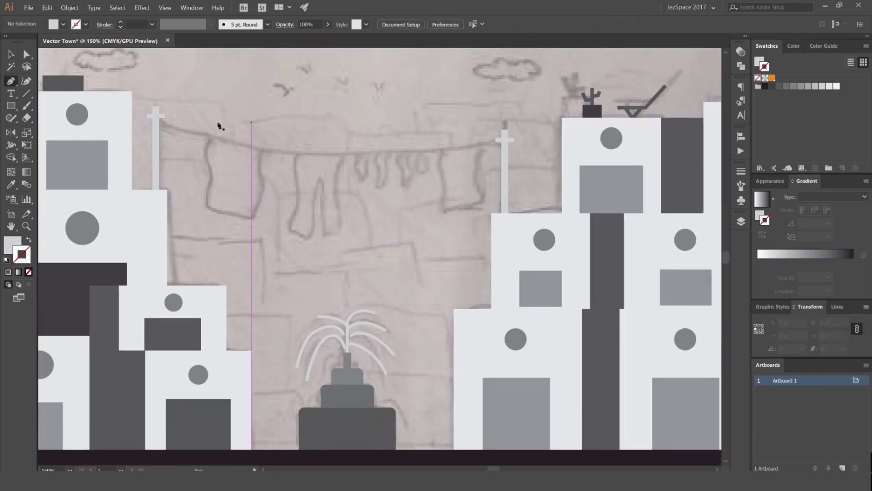
pyautogui.click(159, 118)
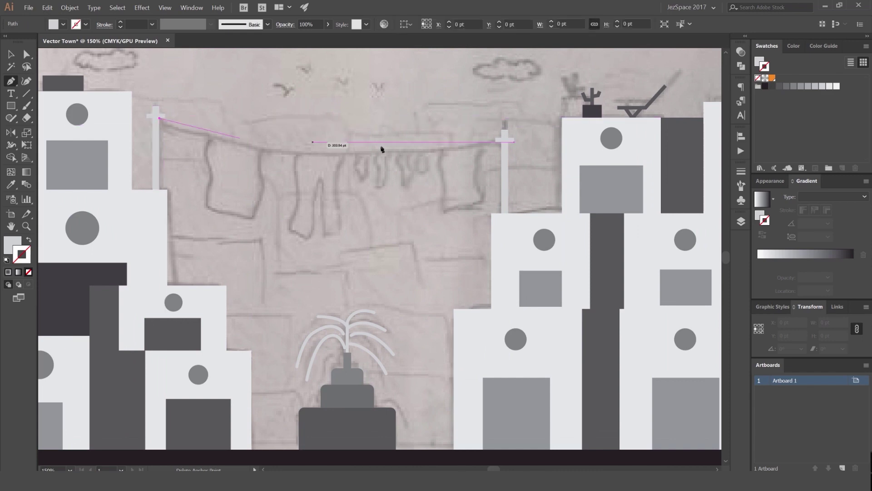
pyautogui.scroll(-2, 504, 151)
pyautogui.moveTo(504, 147); pyautogui.dragTo(618, 123)
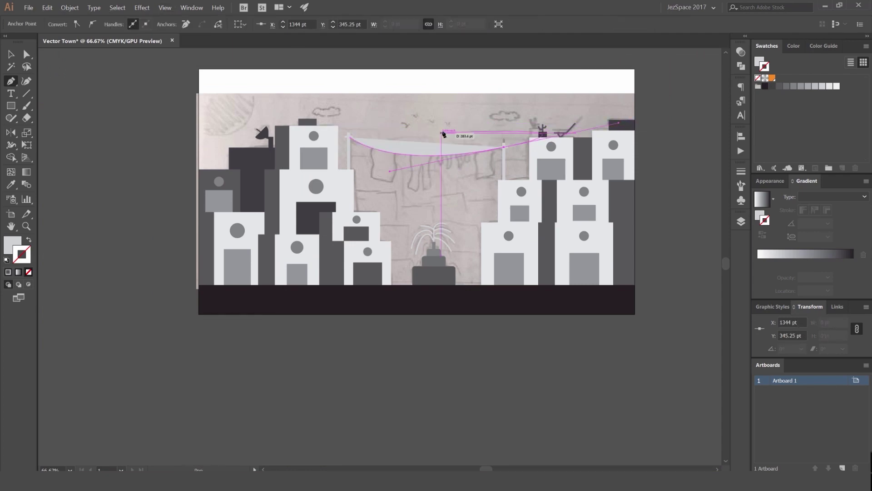
pyautogui.press('v')
pyautogui.hotkey('shift', 'x')
pyautogui.click(442, 134)
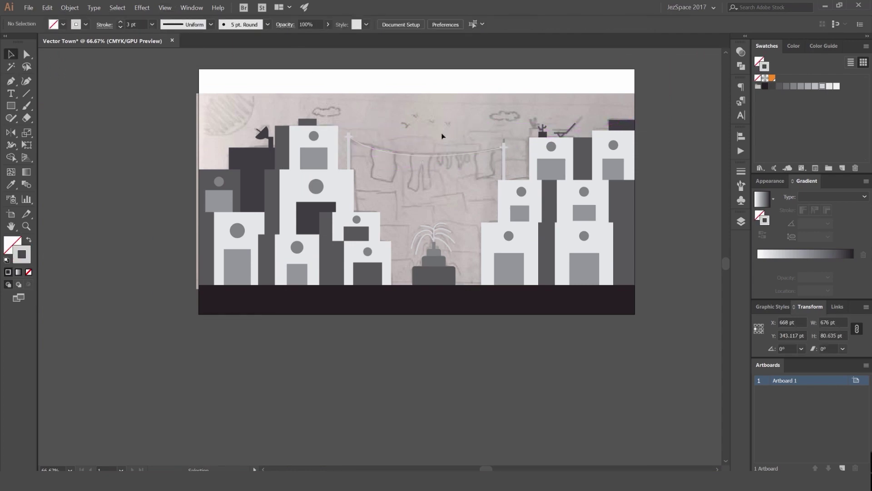
# - Trace the wavy left edge of the leftmost sketched cloth with the Pen tool, starting above the clothes line
pyautogui.scroll(3, 442, 134)
pyautogui.moveTo(456, 170); pyautogui.dragTo(450, 98)
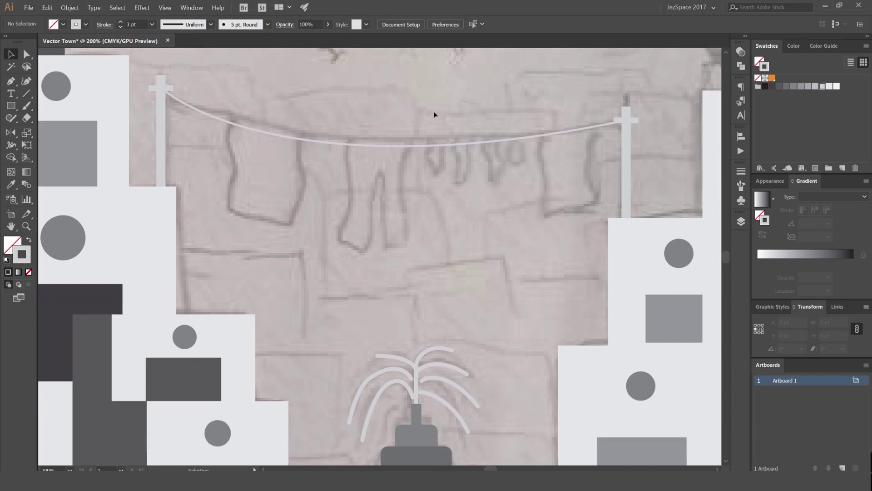
pyautogui.scroll(2, 429, 98)
pyautogui.press('p')
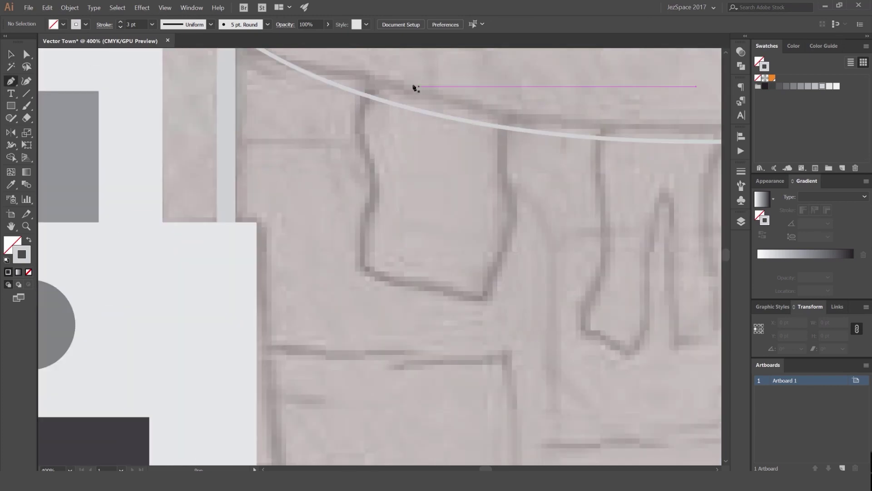
pyautogui.click(379, 82)
pyautogui.scroll(1, 415, 125)
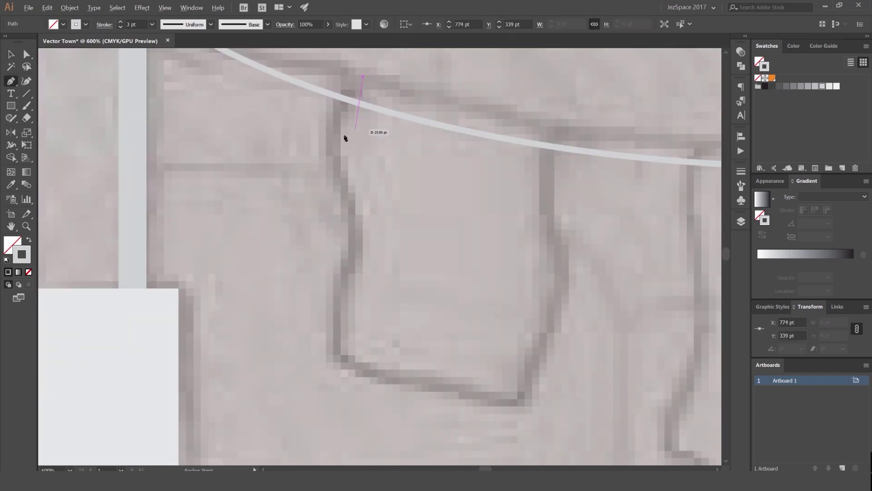
pyautogui.moveTo(346, 195); pyautogui.dragTo(343, 292)
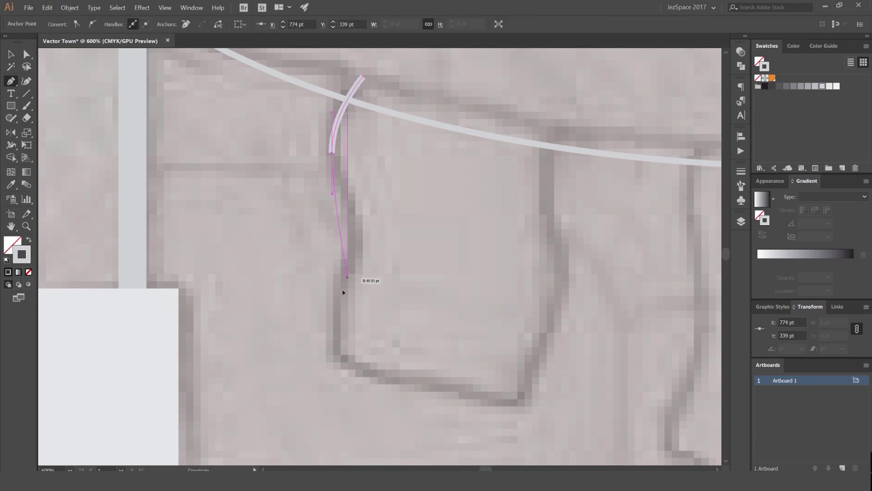
pyautogui.moveTo(324, 339); pyautogui.dragTo(325, 339)
# - Close the cloth outline along its bottom, right and top edges, about 118 by 161 pt overall, and round its upper-left corner
pyautogui.moveTo(372, 378); pyautogui.dragTo(431, 391)
pyautogui.moveTo(529, 388); pyautogui.dragTo(532, 377)
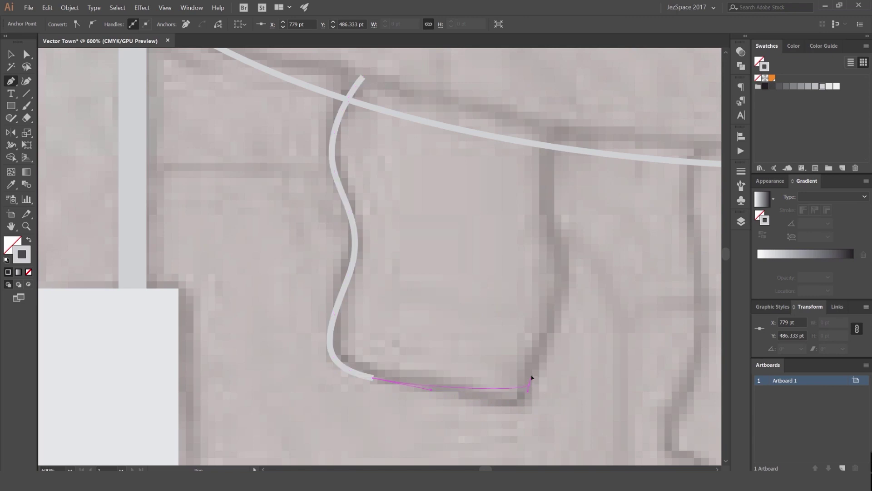
pyautogui.moveTo(540, 346); pyautogui.dragTo(542, 341)
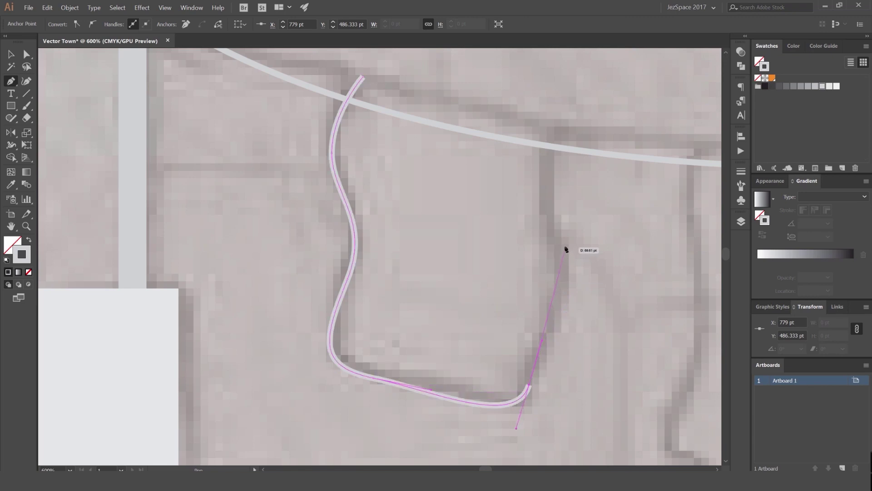
pyautogui.moveTo(565, 249); pyautogui.dragTo(544, 200)
pyautogui.moveTo(558, 134); pyautogui.dragTo(575, 120)
pyautogui.moveTo(362, 78); pyautogui.dragTo(314, 99)
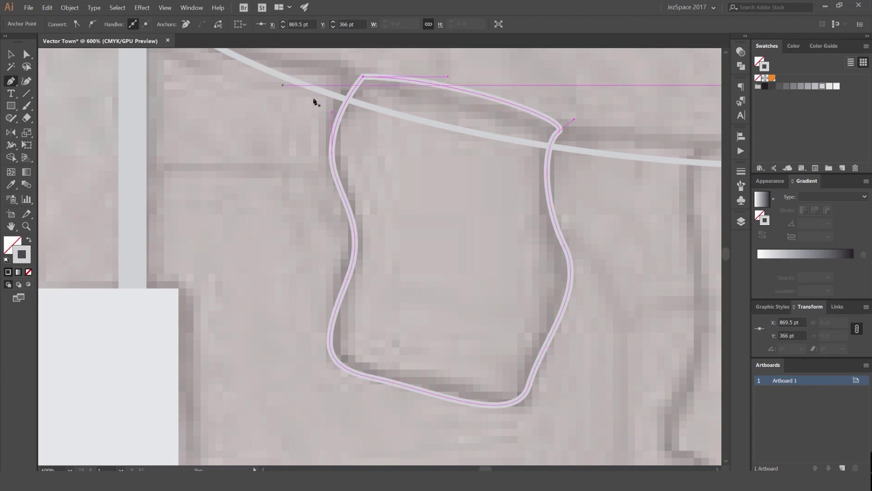
pyautogui.press('v')
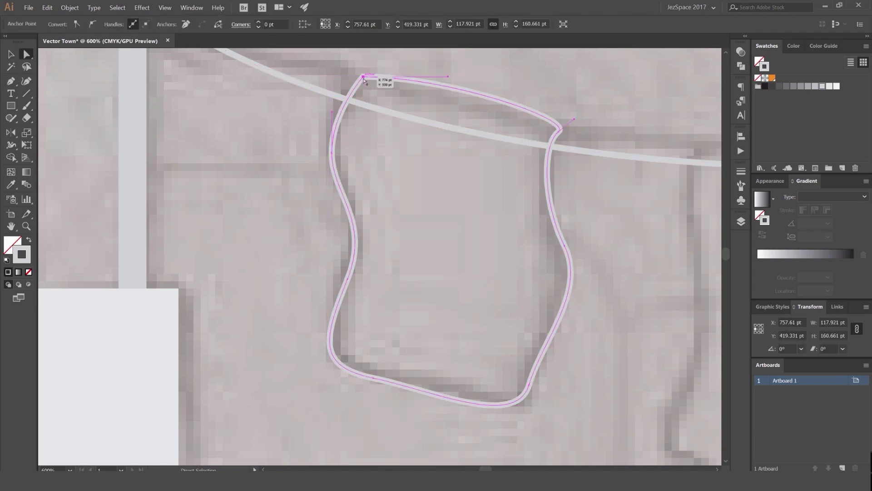
pyautogui.click(489, 78)
pyautogui.hotkey('ctrl', '1')
pyautogui.moveTo(523, 73); pyautogui.dragTo(401, 186)
pyautogui.hotkey('ctrl', '=')
pyautogui.hotkey('ctrl', '=')
pyautogui.hotkey('ctrl', '=')
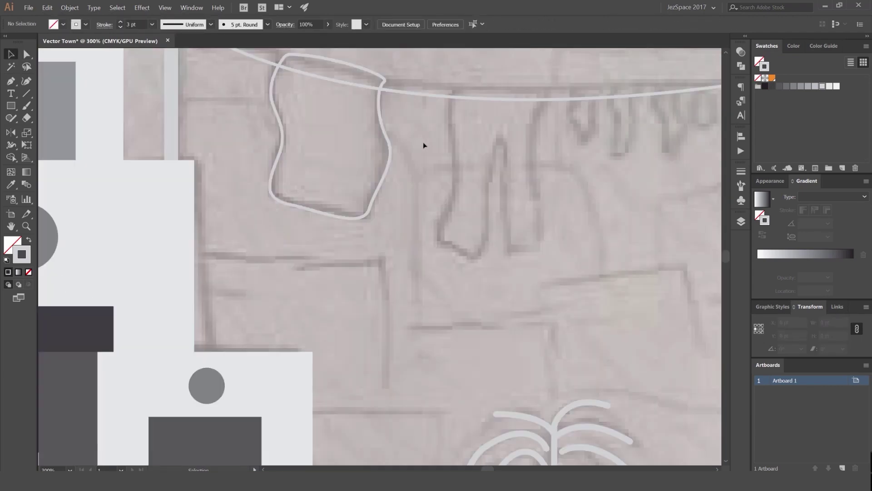
pyautogui.click(390, 151)
pyautogui.hotkey('shift', 'x')
pyautogui.click(441, 156)
pyautogui.click(378, 130)
pyautogui.click(445, 133)
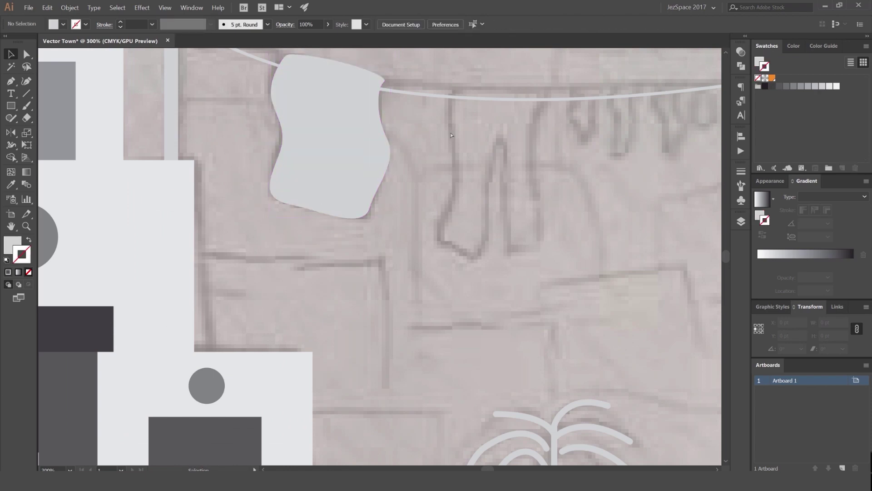
pyautogui.hotkey('ctrl', 'z')
# - Give the cloth a dark grey fill with no stroke and send it behind the clothes line
pyautogui.click(461, 161)
pyautogui.moveTo(457, 168); pyautogui.dragTo(400, 192)
pyautogui.click(333, 170)
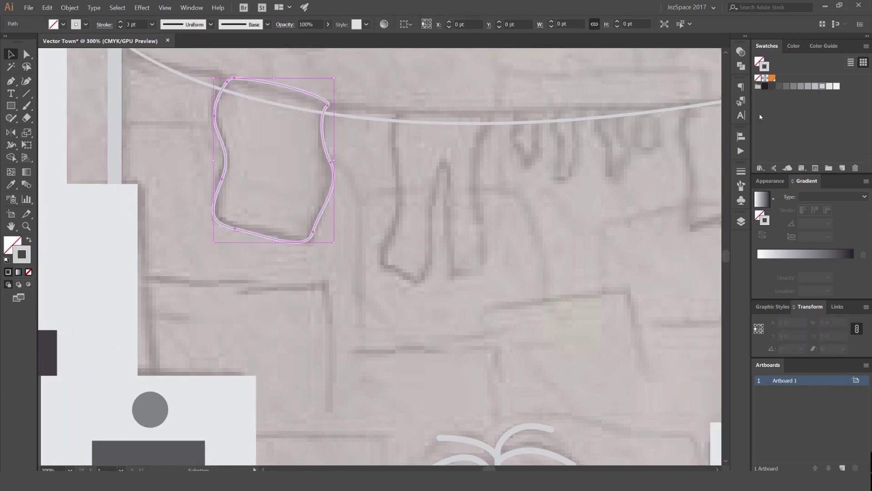
pyautogui.hotkey('shift', 'x')
pyautogui.click(772, 86)
pyautogui.hotkey('ctrl', 'z')
pyautogui.click(779, 86)
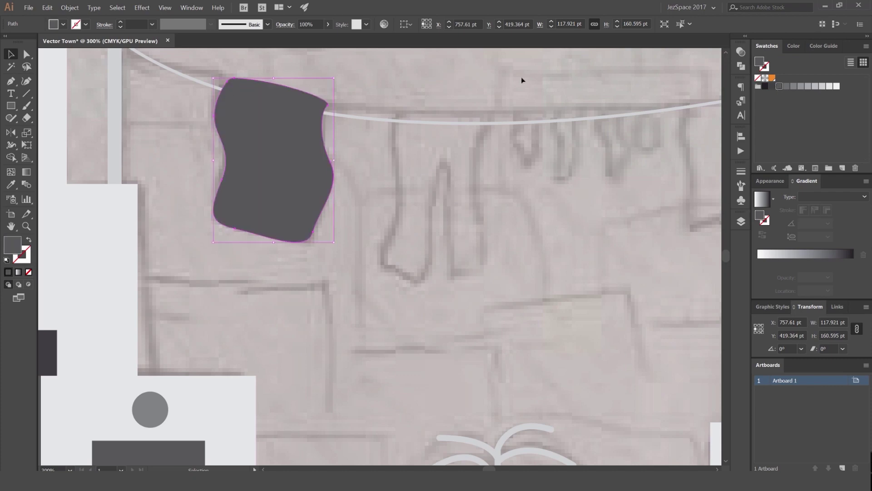
pyautogui.hotkey('ctrl', '[')
# - Trace the left leg of the sketched trousers and start down the inner edge of the right leg with the Pen tool
pyautogui.press('v')
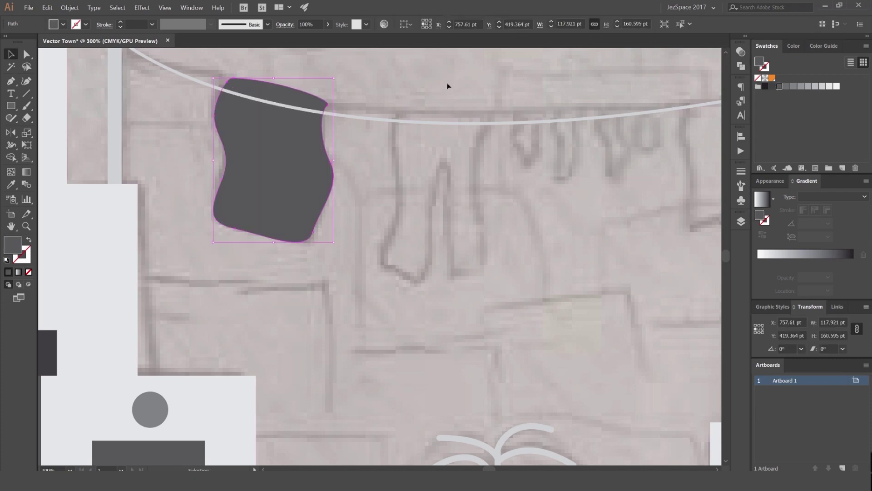
pyautogui.click(436, 98)
pyautogui.click(404, 108)
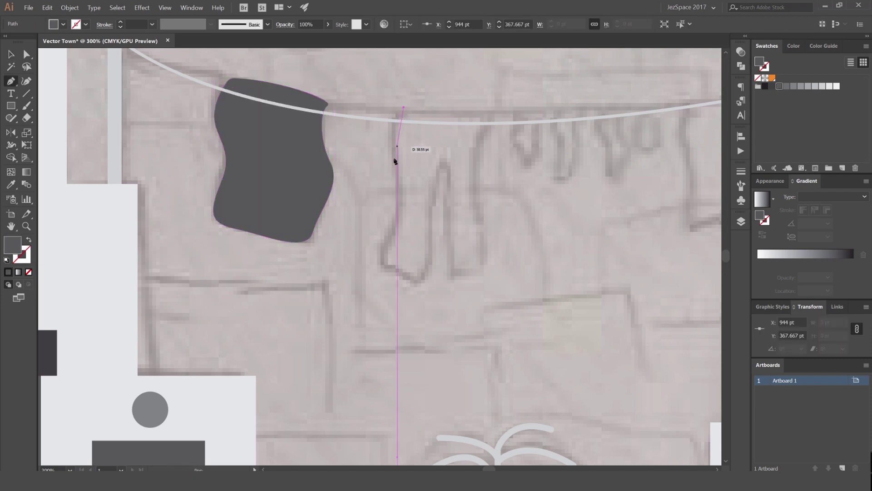
pyautogui.moveTo(398, 173); pyautogui.dragTo(409, 223)
pyautogui.click(383, 268)
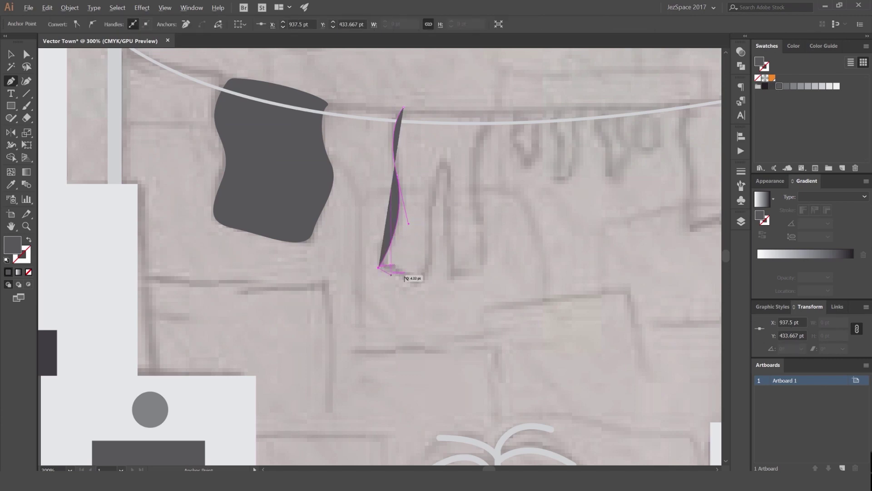
pyautogui.scroll(2, 409, 276)
pyautogui.moveTo(423, 277); pyautogui.dragTo(440, 293)
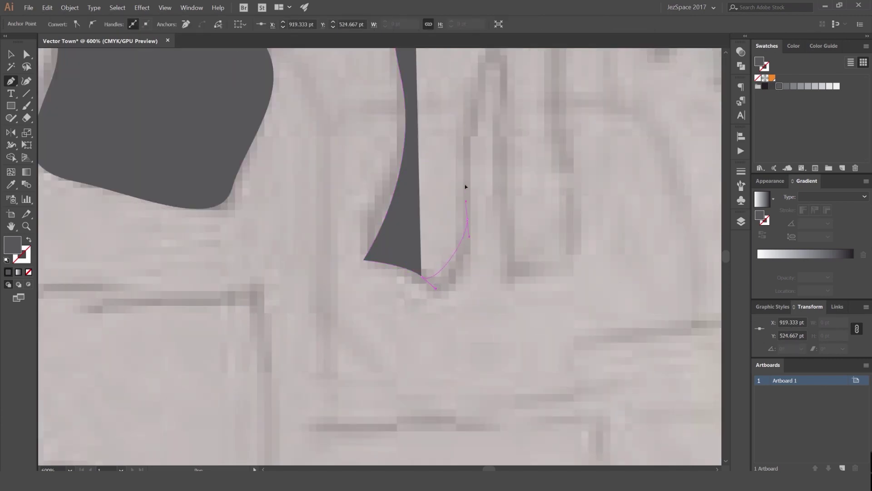
pyautogui.moveTo(466, 186); pyautogui.dragTo(453, 217)
pyautogui.moveTo(462, 183); pyautogui.dragTo(473, 163)
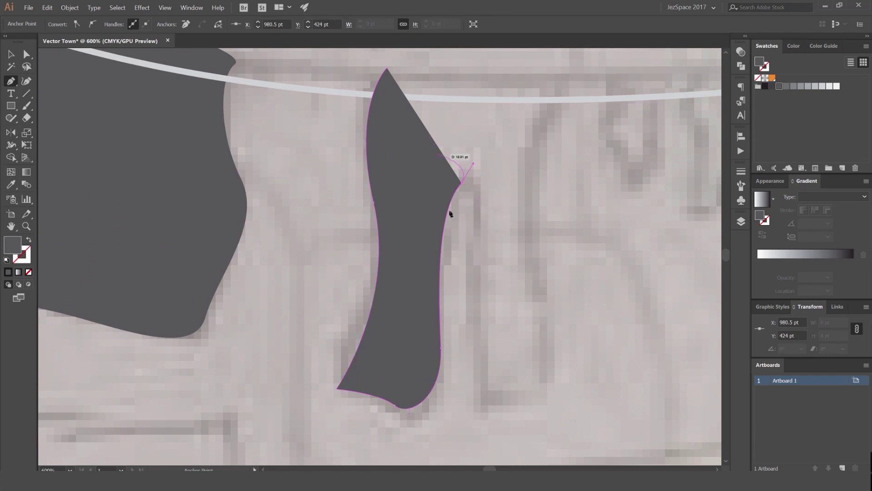
pyautogui.click(481, 379)
pyautogui.moveTo(506, 409); pyautogui.dragTo(540, 407)
pyautogui.moveTo(543, 321); pyautogui.dragTo(540, 291)
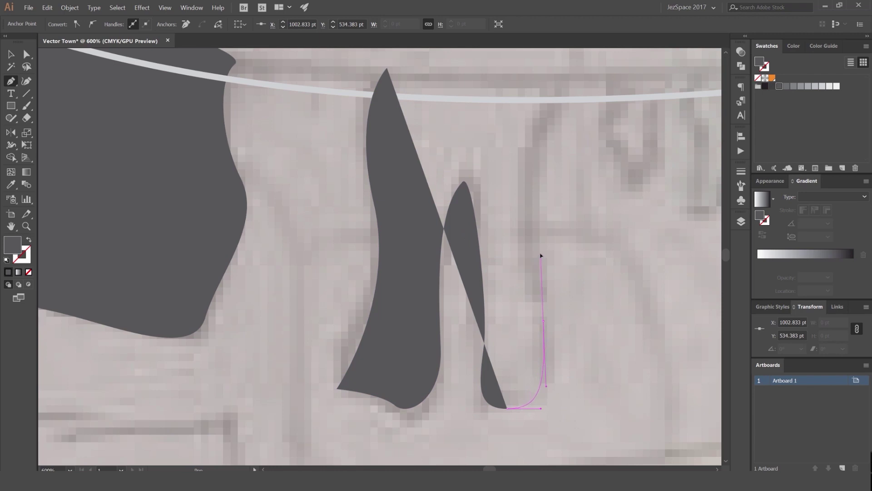
pyautogui.moveTo(541, 256); pyautogui.dragTo(540, 254)
pyautogui.moveTo(539, 315); pyautogui.dragTo(466, 218)
pyautogui.hotkey('ctrl', 'z')
pyautogui.hotkey('ctrl', 'z')
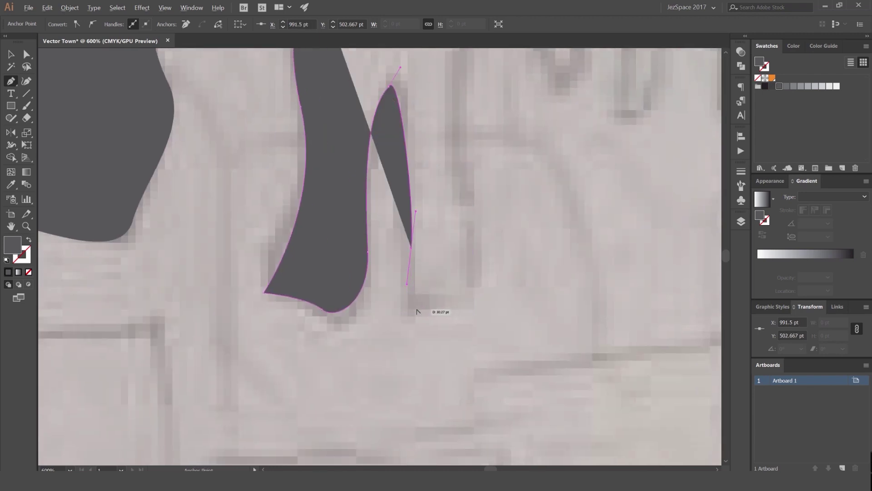
# - Continue the trousers outline down the inner edge of the right leg and across its curved hem with the Pen tool
pyautogui.scroll(1, 408, 309)
pyautogui.moveTo(395, 324); pyautogui.dragTo(395, 324)
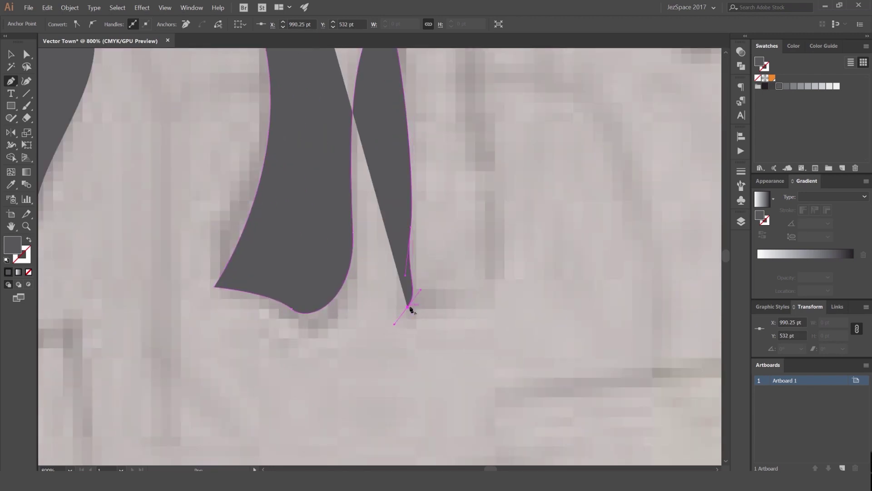
pyautogui.scroll(4, 411, 310)
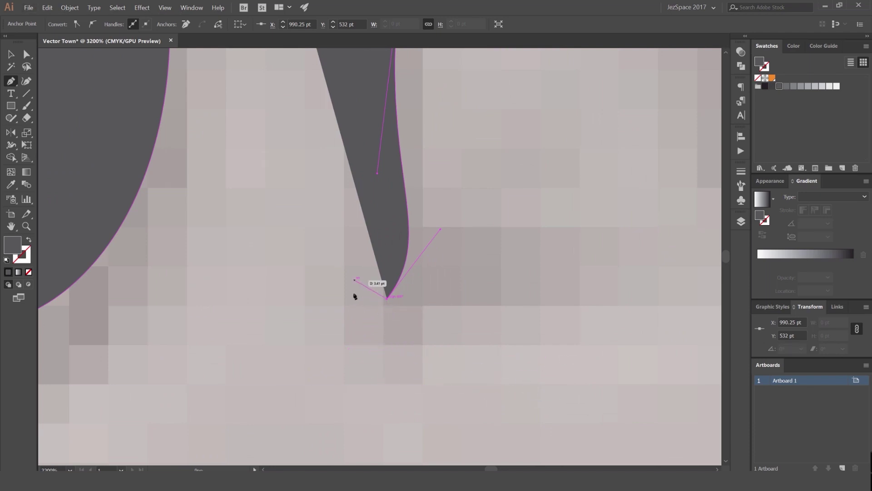
pyautogui.scroll(-3, 441, 325)
pyautogui.moveTo(536, 314); pyautogui.dragTo(554, 300)
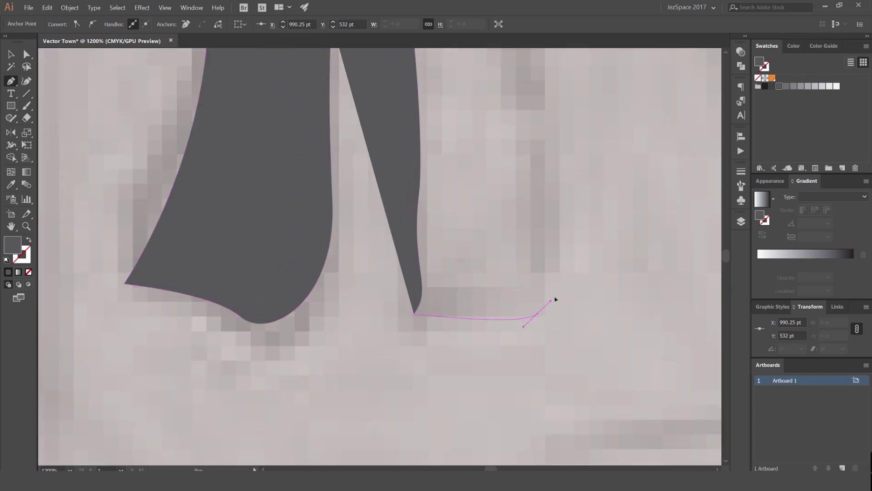
pyautogui.scroll(2, 560, 292)
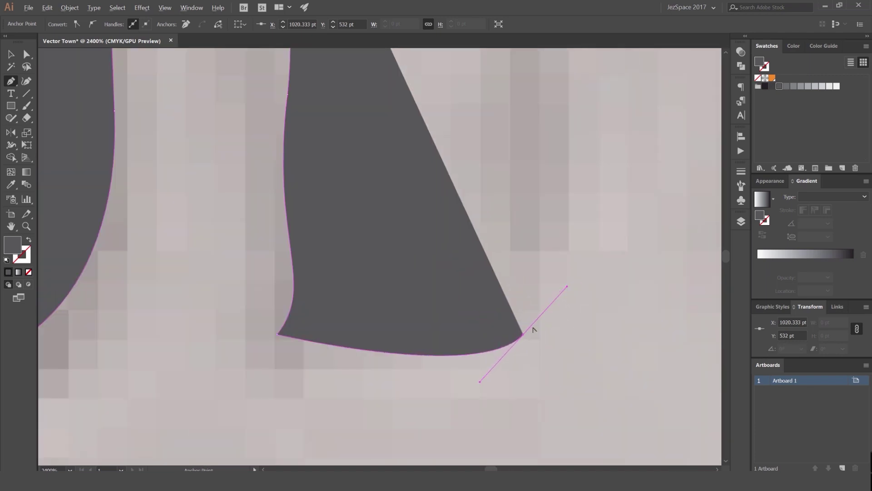
pyautogui.scroll(-2, 550, 307)
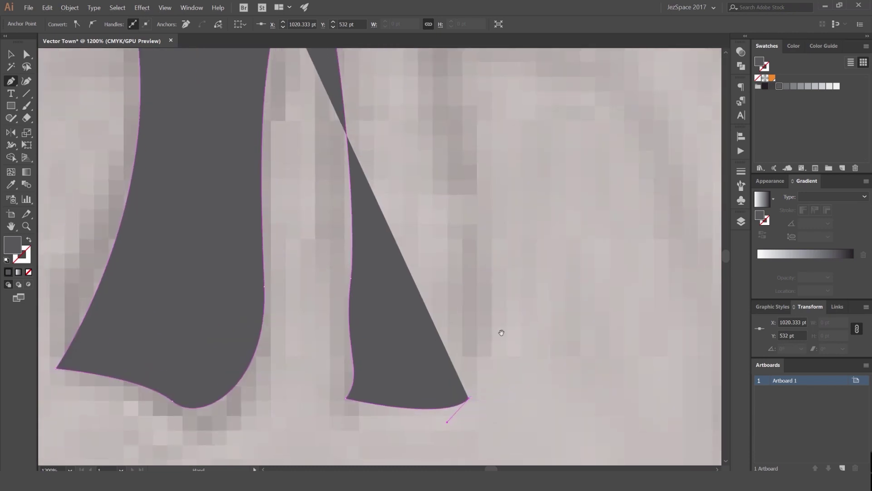
# - Trace the outer edge of the right trouser leg up past the clothes line and close the outline with a curved waistband
pyautogui.moveTo(463, 267); pyautogui.dragTo(460, 368)
pyautogui.scroll(-2, 469, 355)
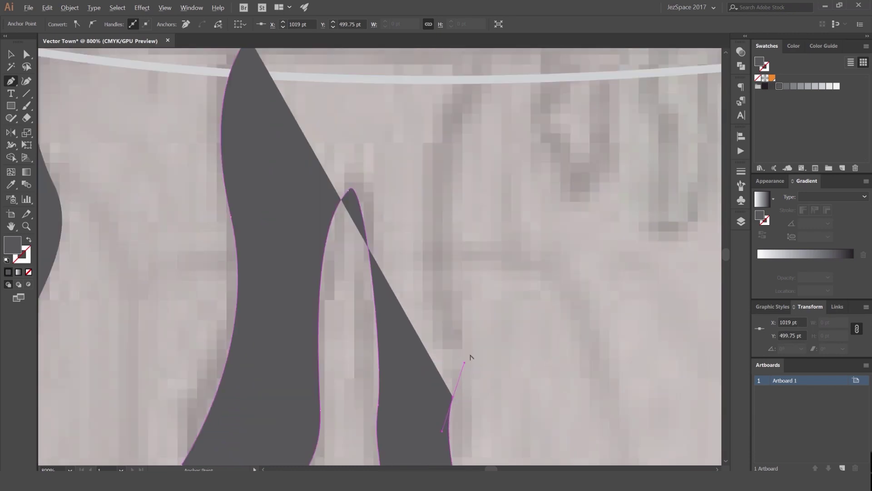
pyautogui.moveTo(467, 236); pyautogui.dragTo(440, 195)
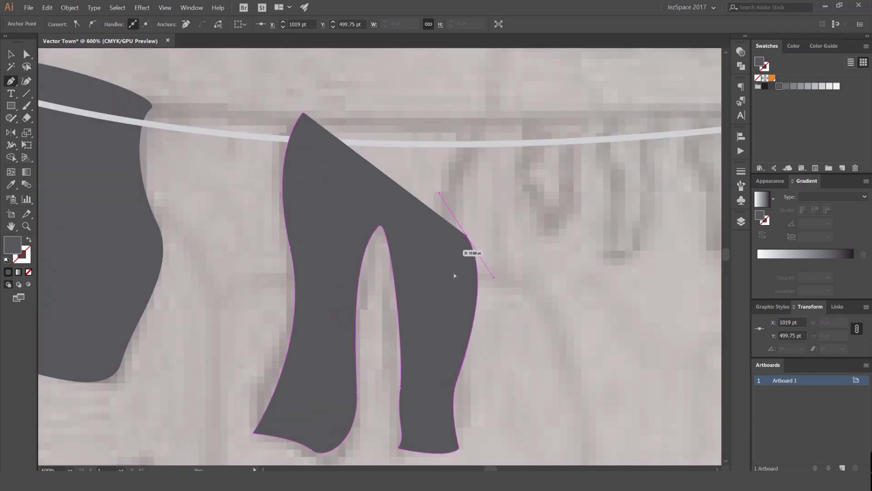
pyautogui.hotkey('ctrl', 'z')
pyautogui.moveTo(448, 272); pyautogui.dragTo(435, 206)
pyautogui.click(480, 122)
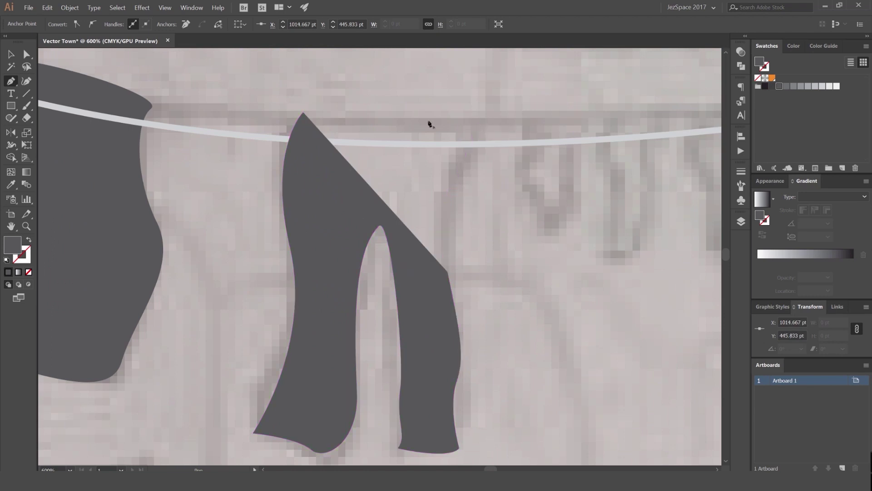
pyautogui.hotkey('ctrl', 'z')
pyautogui.moveTo(462, 121); pyautogui.dragTo(463, 121)
pyautogui.moveTo(304, 112); pyautogui.dragTo(247, 125)
pyautogui.press('v')
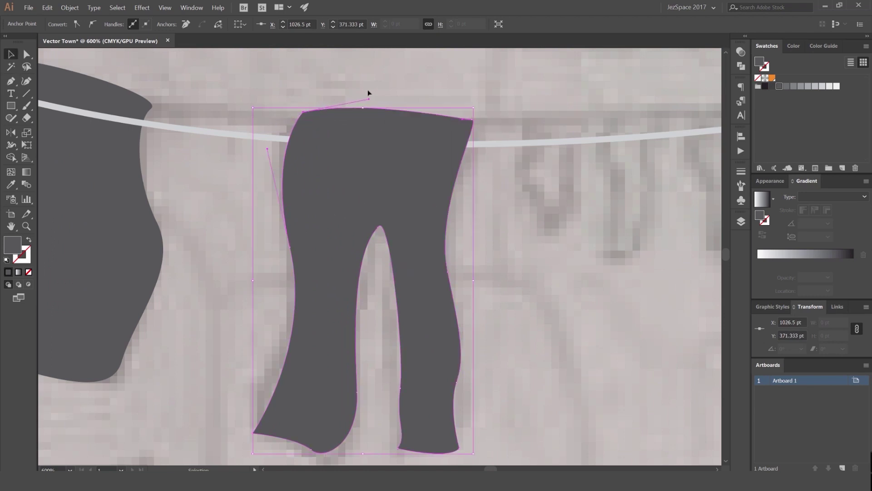
pyautogui.click(369, 90)
# - Draw the first sketched sock beside the trousers as a closed Pen tool shape hanging over the clothes line
pyautogui.scroll(-3, 377, 95)
pyautogui.scroll(3, 433, 87)
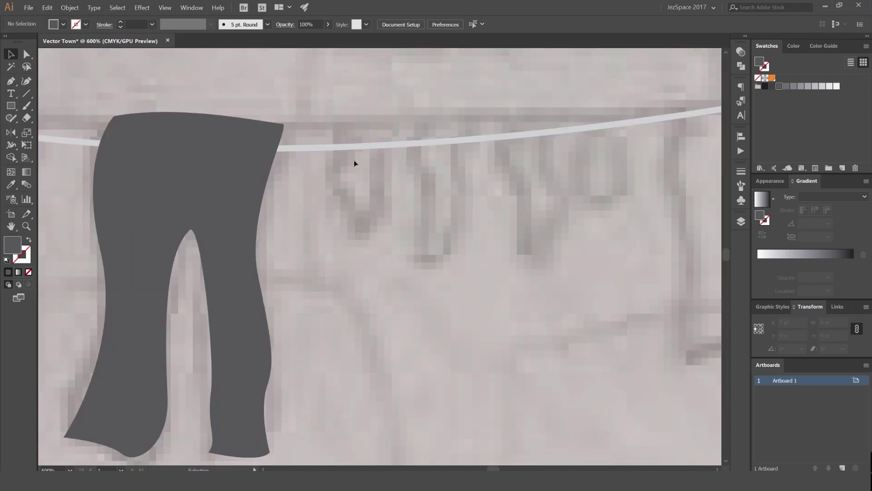
pyautogui.scroll(-3, 391, 125)
pyautogui.scroll(4, 388, 120)
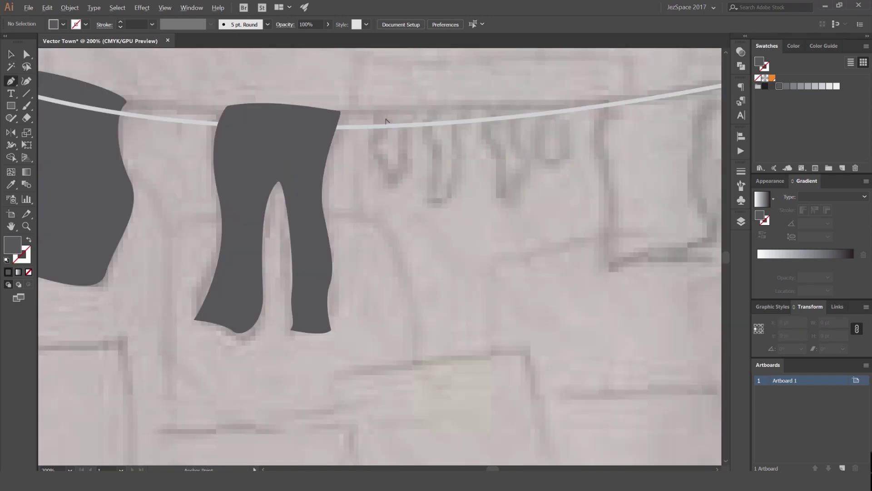
pyautogui.click(377, 105)
pyautogui.moveTo(367, 157); pyautogui.dragTo(350, 174)
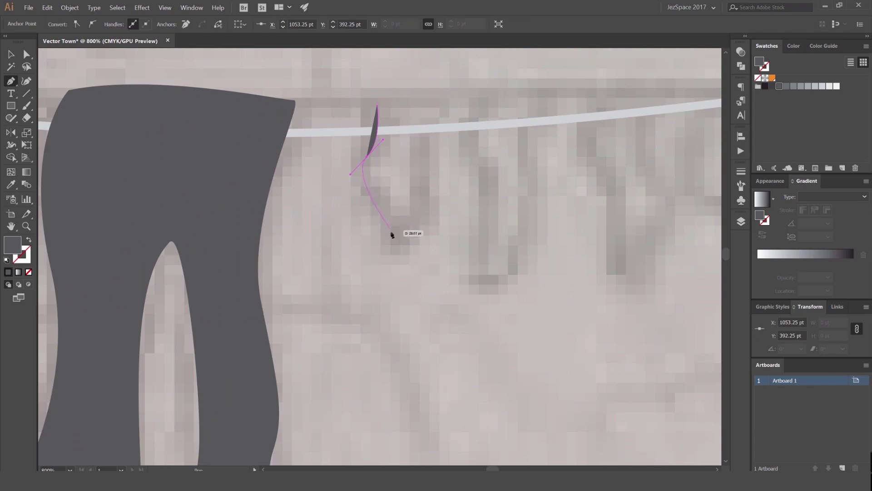
pyautogui.moveTo(396, 305); pyautogui.dragTo(430, 285)
pyautogui.moveTo(433, 204); pyautogui.dragTo(433, 187)
pyautogui.moveTo(434, 88); pyautogui.dragTo(364, 128)
pyautogui.click(377, 104)
pyautogui.press('v')
pyautogui.click(451, 104)
pyautogui.scroll(-2, 363, 127)
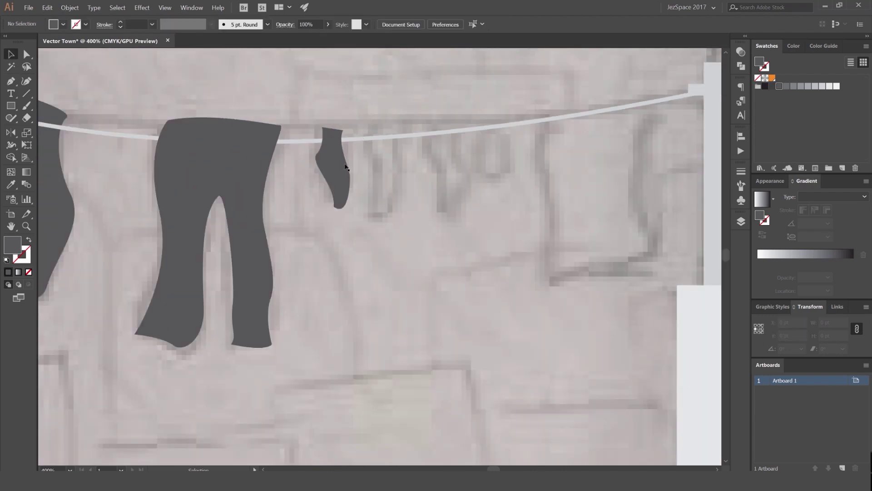
# - Reshape the sock's heel and make its sole curve inward towards the toe
pyautogui.scroll(1, 347, 169)
pyautogui.scroll(2, 371, 163)
pyautogui.press('a')
pyautogui.click(354, 190)
pyautogui.moveTo(257, 119); pyautogui.dragTo(249, 135)
pyautogui.click(380, 179)
pyautogui.click(305, 279)
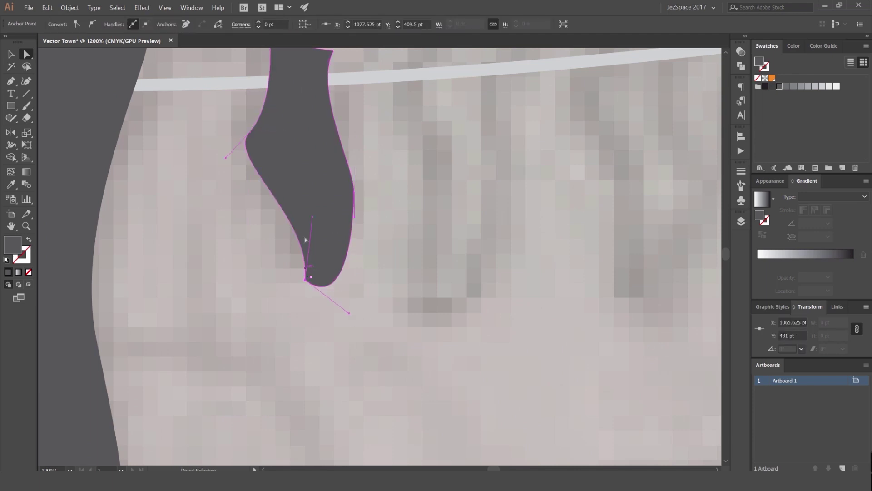
pyautogui.moveTo(313, 218); pyautogui.dragTo(320, 182)
pyautogui.click(369, 227)
# - Round the corner at the sock's toe and adjust the curve along its front edge
pyautogui.click(306, 279)
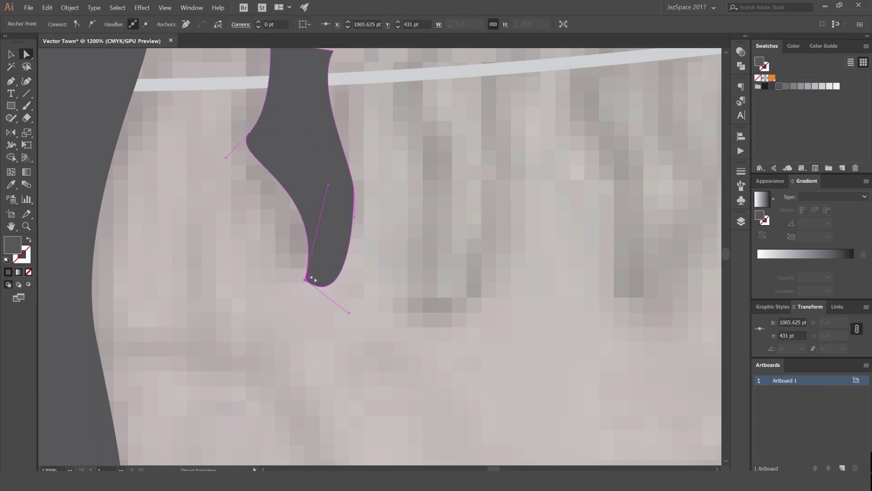
pyautogui.moveTo(311, 276); pyautogui.dragTo(327, 270)
pyautogui.click(417, 253)
pyautogui.moveTo(354, 192); pyautogui.dragTo(352, 175)
pyautogui.press('v')
pyautogui.click(394, 166)
pyautogui.scroll(-4, 394, 165)
pyautogui.scroll(3, 395, 163)
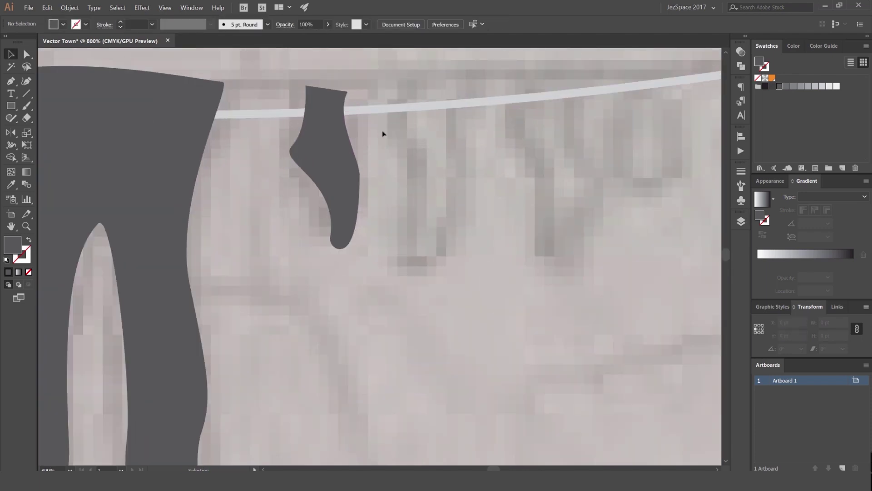
# - Level the sock's top edge by adjusting its upper corner points
pyautogui.press('a')
pyautogui.click(332, 183)
pyautogui.click(369, 96)
pyautogui.moveTo(349, 92); pyautogui.dragTo(401, 128)
pyautogui.click(364, 84)
pyautogui.click(366, 82)
pyautogui.press('v')
# - Place a copy of the sock beside the original along the clothes line
pyautogui.click(381, 98)
pyautogui.scroll(-2, 382, 103)
pyautogui.press('a')
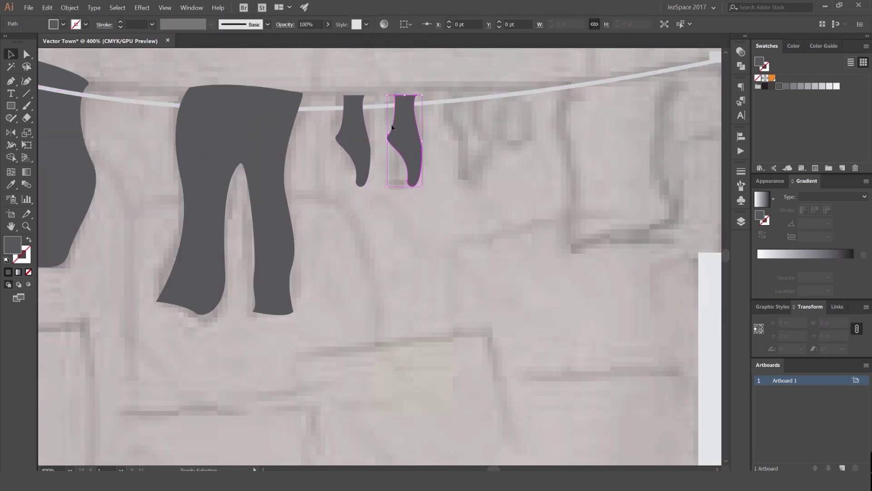
pyautogui.hotkey('ctrl', 'd')
pyautogui.click(485, 74)
pyautogui.scroll(2, 464, 119)
pyautogui.scroll(-2, 371, 139)
pyautogui.click(417, 138)
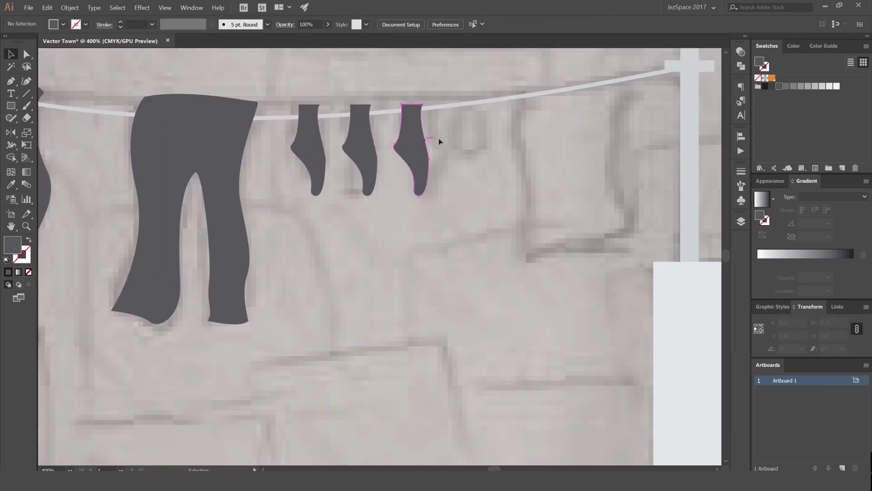
pyautogui.scroll(-2, 440, 144)
pyautogui.press('Delete')
pyautogui.scroll(-2, 443, 146)
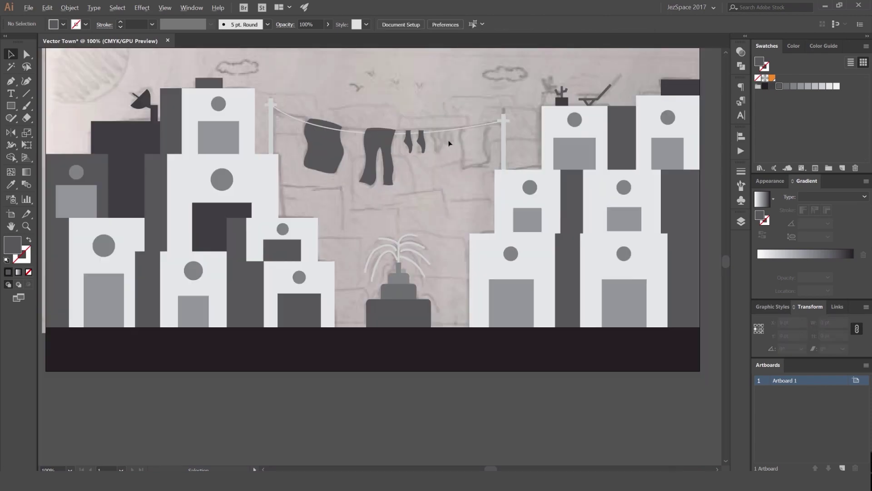
# - Duplicate the pair of socks farther along the clothes line, making a row of four
pyautogui.scroll(4, 446, 116)
pyautogui.press('a')
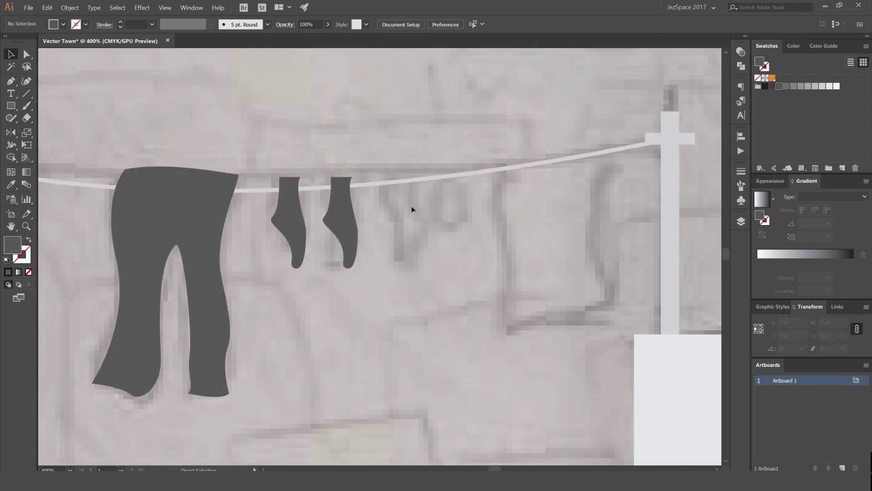
pyautogui.moveTo(394, 215); pyautogui.dragTo(295, 216)
pyautogui.moveTo(296, 215); pyautogui.dragTo(398, 212)
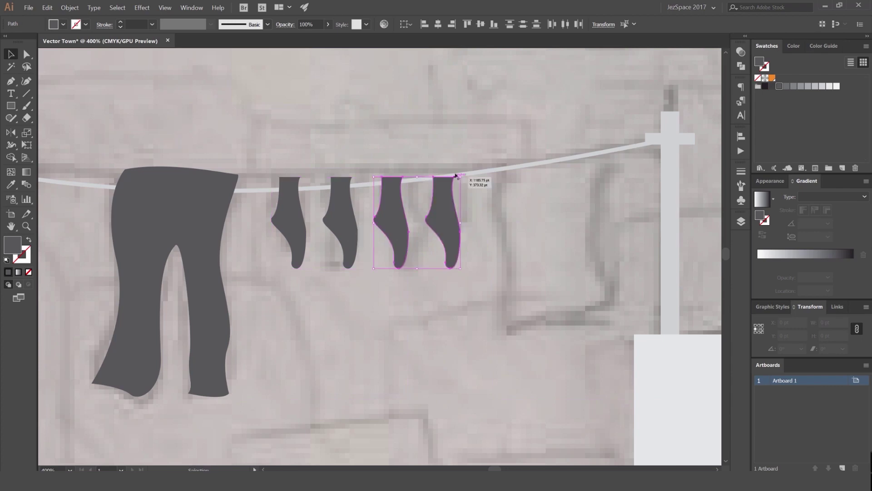
# - Try to shrink the two copied socks and tilt them to follow the clothes line
pyautogui.moveTo(460, 265)
pyautogui.mouseDown()
pyautogui.moveTo(486, 268)
pyautogui.moveTo(472, 269)
pyautogui.mouseUp()
pyautogui.click(472, 227)
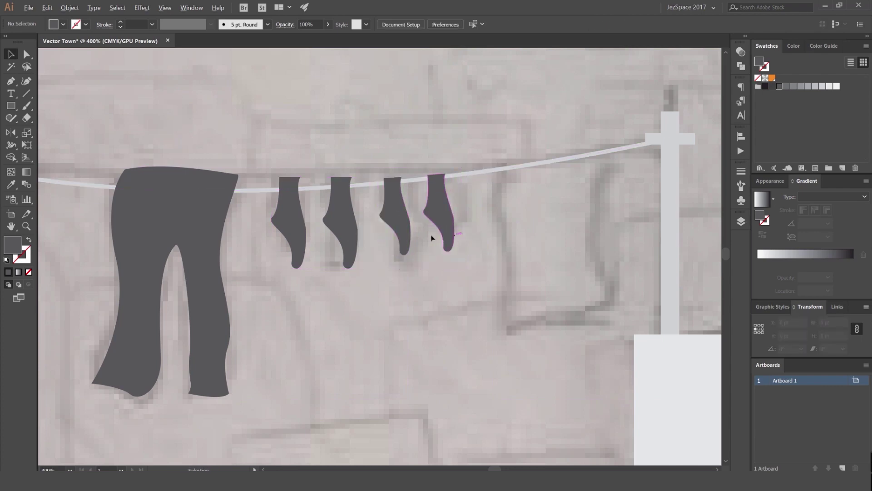
pyautogui.hotkey('ctrl', '0')
pyautogui.click(436, 226)
pyautogui.moveTo(438, 234); pyautogui.dragTo(441, 236)
pyautogui.moveTo(474, 233); pyautogui.dragTo(471, 233)
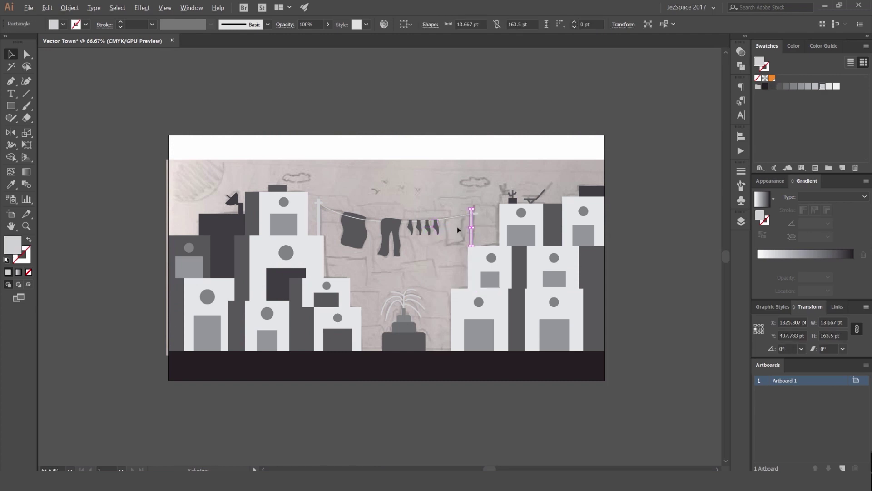
pyautogui.click(449, 225)
# - Rotate the two copied socks together to about 8° and move them up to follow the clothes line
pyautogui.scroll(5, 448, 226)
pyautogui.click(342, 241)
pyautogui.keyDown('shift'); pyautogui.click(378, 234); pyautogui.keyUp('shift')
pyautogui.scroll(1, 378, 234)
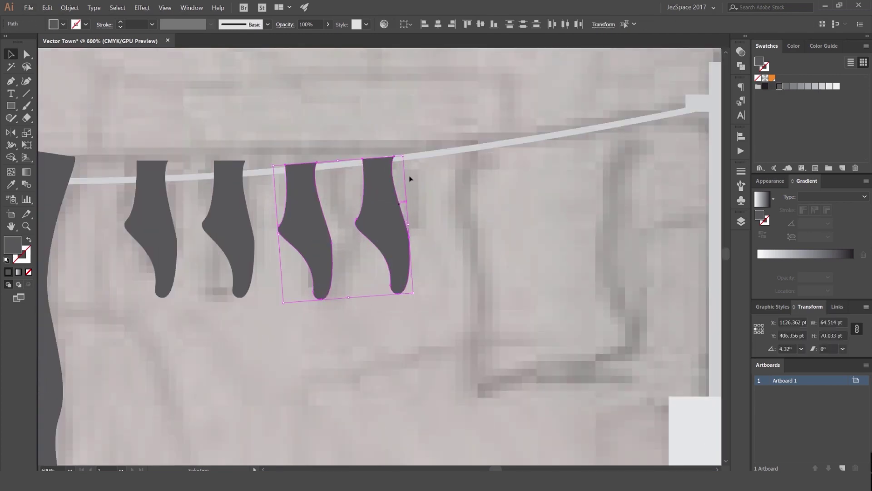
pyautogui.moveTo(407, 155); pyautogui.dragTo(401, 151)
pyautogui.moveTo(400, 227); pyautogui.dragTo(400, 219)
# - Tilt the second sock to follow the clothes line and nudge it into place on the cord
pyautogui.click(241, 186)
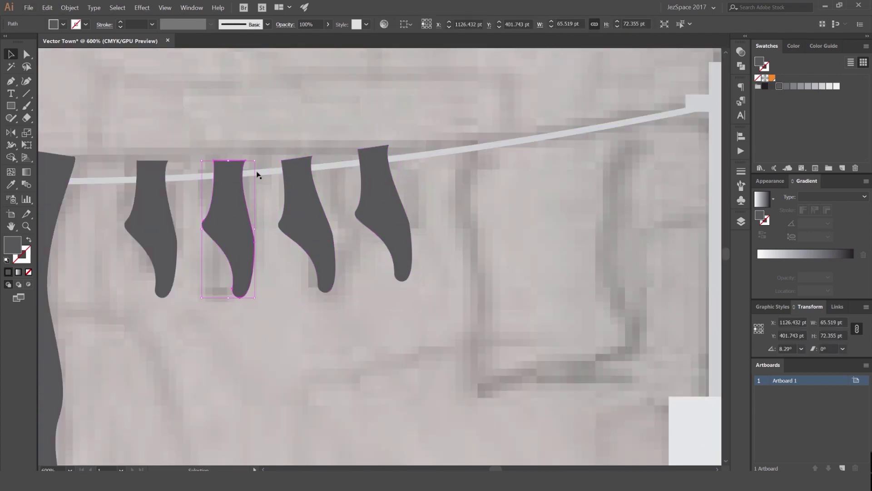
pyautogui.click(260, 161)
pyautogui.click(242, 164)
pyautogui.moveTo(257, 159); pyautogui.dragTo(247, 157)
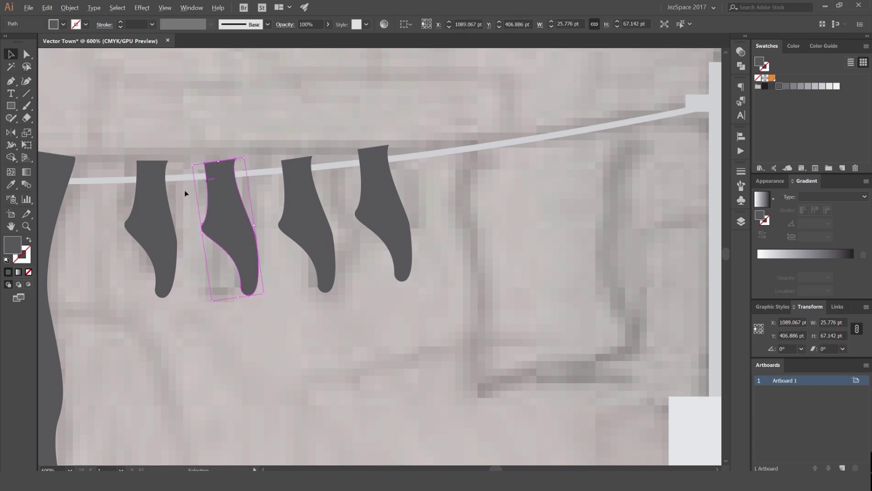
pyautogui.scroll(2, 193, 187)
pyautogui.moveTo(241, 212); pyautogui.dragTo(246, 220)
pyautogui.click(186, 214)
# - Rotate the first sock slightly in the opposite direction from the others
pyautogui.click(138, 208)
pyautogui.moveTo(163, 132); pyautogui.dragTo(176, 132)
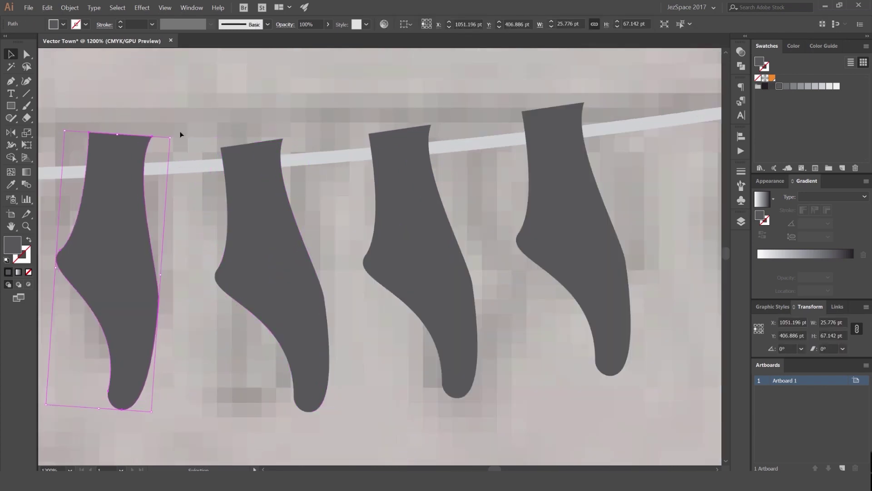
pyautogui.click(184, 131)
pyautogui.scroll(-2, 185, 130)
# - Rotate the fourth sock to about 5.25° and move it slightly farther along the clothes line
pyautogui.click(381, 143)
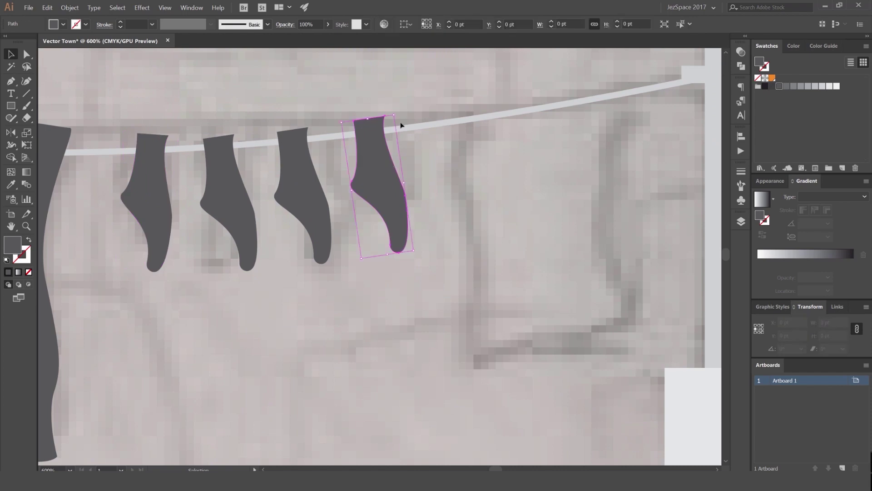
pyautogui.moveTo(397, 113); pyautogui.dragTo(402, 114)
pyautogui.moveTo(386, 176); pyautogui.dragTo(395, 176)
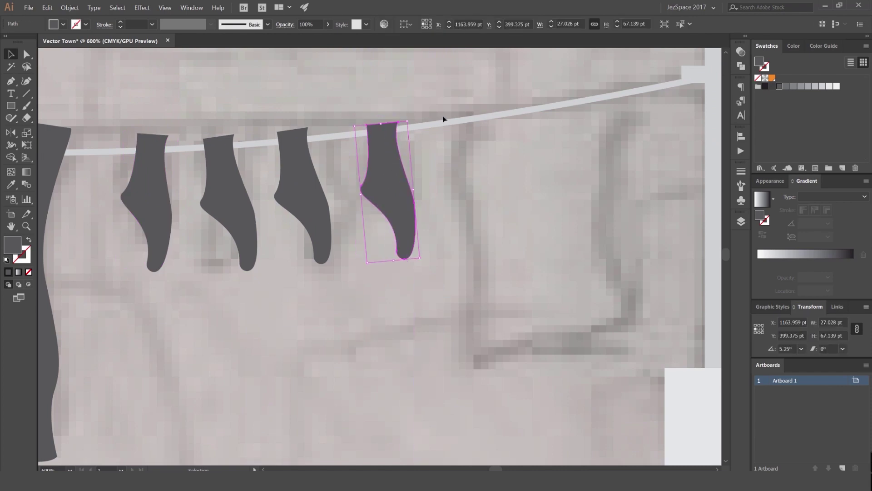
pyautogui.click(443, 117)
pyautogui.scroll(-3, 391, 152)
# - Shift the fourth sock a little farther along the line and scale all four socks down together to about 51 pt tall
pyautogui.scroll(4, 378, 156)
pyautogui.click(410, 188)
pyautogui.moveTo(334, 222); pyautogui.dragTo(451, 186)
pyautogui.click(435, 181)
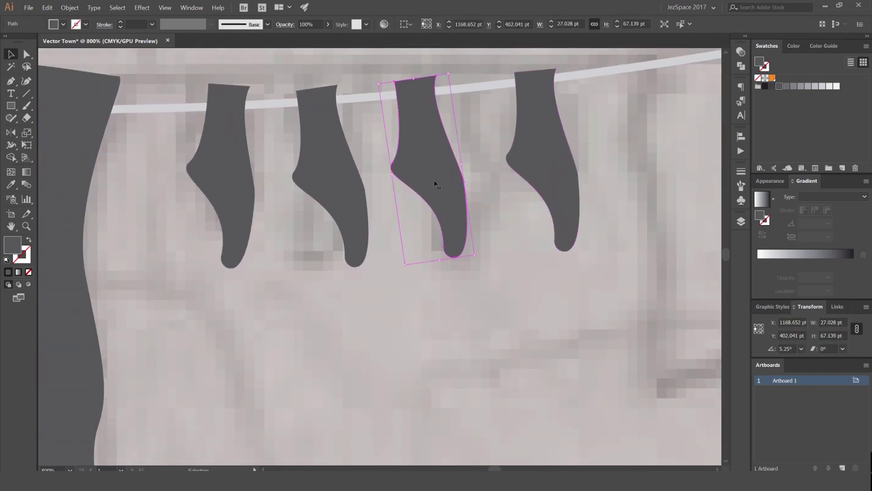
pyautogui.keyDown('shift'); pyautogui.click(357, 207); pyautogui.keyUp('shift')
pyautogui.click(432, 234)
pyautogui.click(449, 222)
pyautogui.click(571, 223)
pyautogui.scroll(-6, 571, 223)
pyautogui.moveTo(608, 206); pyautogui.dragTo(577, 201)
pyautogui.scroll(3, 577, 219)
pyautogui.click(625, 214)
# - Reposition the four reduced socks one by one so they hang spaced along the clothes line beside the trousers
pyautogui.moveTo(639, 195); pyautogui.dragTo(588, 194)
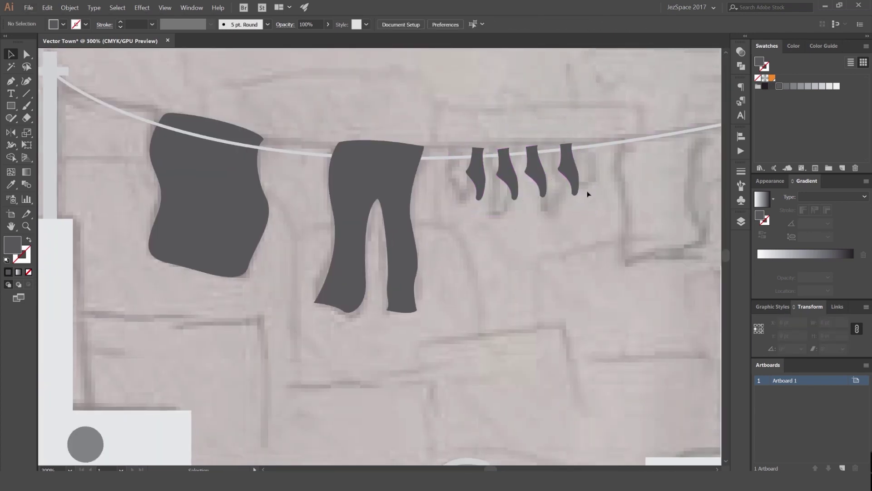
pyautogui.scroll(1, 587, 194)
pyautogui.moveTo(425, 170); pyautogui.dragTo(421, 174)
pyautogui.scroll(2, 487, 167)
pyautogui.moveTo(488, 167); pyautogui.dragTo(468, 168)
pyautogui.moveTo(556, 161); pyautogui.dragTo(553, 166)
pyautogui.moveTo(649, 143); pyautogui.dragTo(543, 163)
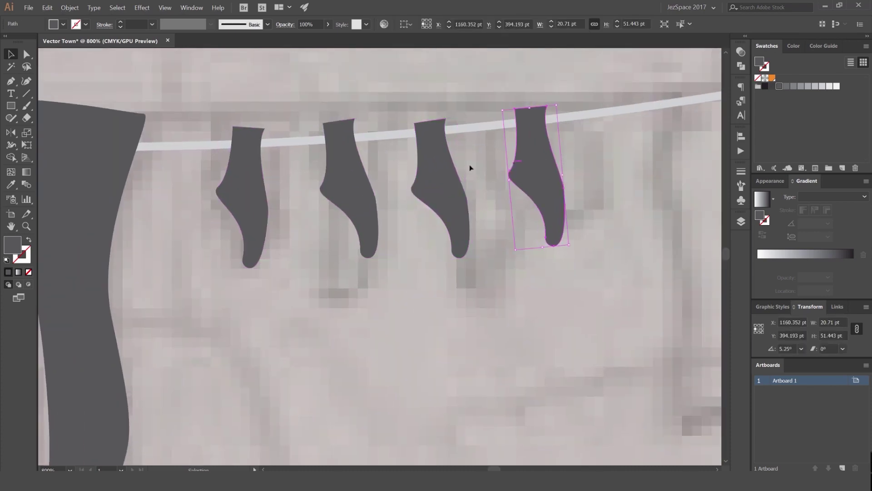
pyautogui.click(464, 119)
pyautogui.press('a')
pyautogui.click(547, 107)
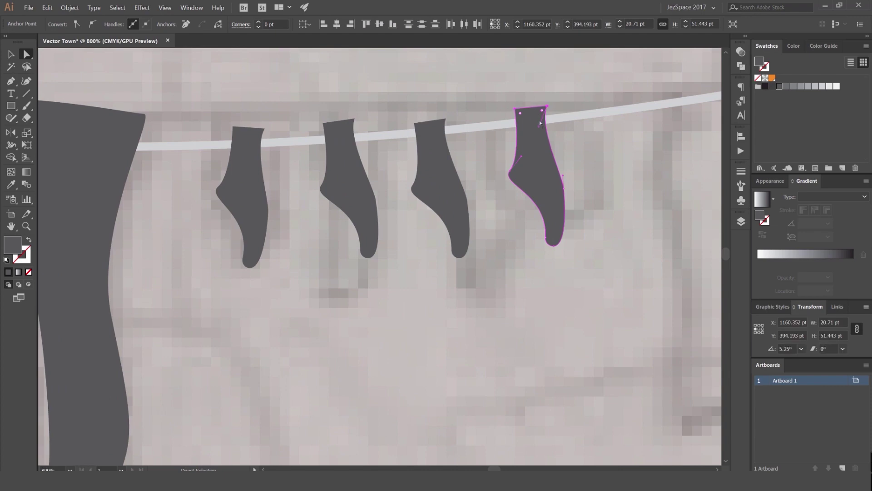
pyautogui.click(562, 95)
pyautogui.scroll(-5, 564, 96)
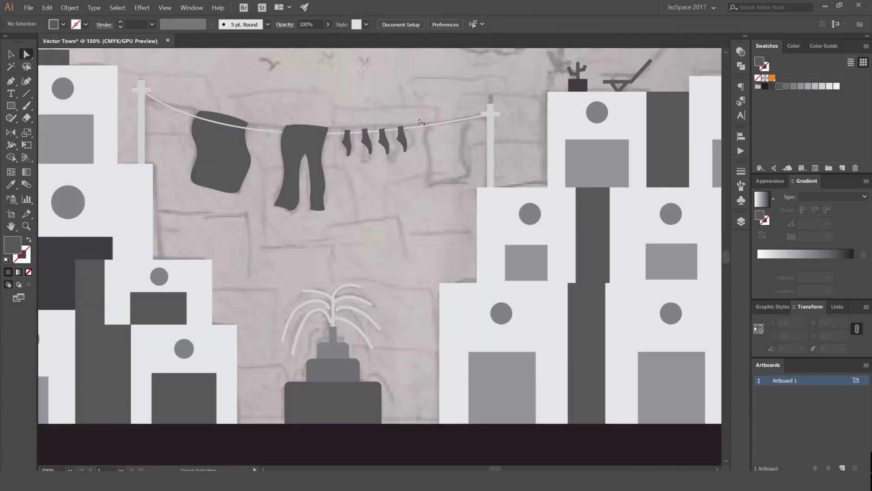
pyautogui.scroll(2, 445, 121)
pyautogui.scroll(-2, 429, 139)
pyautogui.scroll(1, 440, 109)
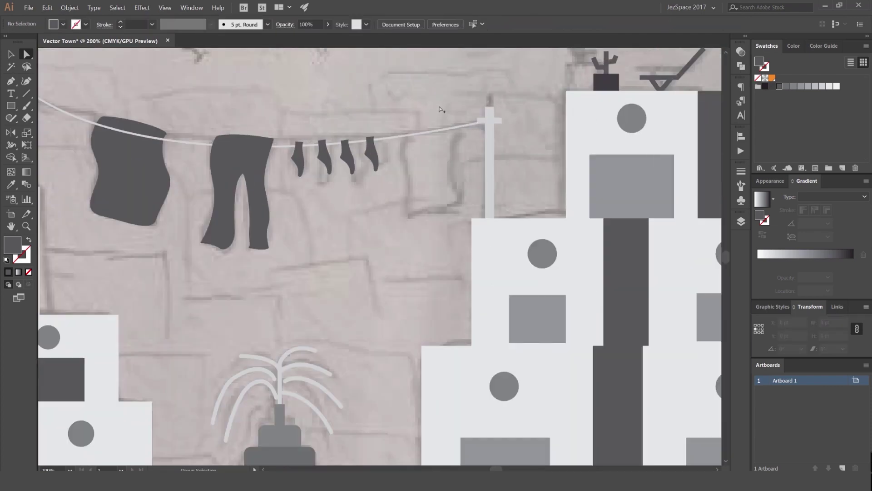
# - Start a hanging cloth with the Pen tool, drawing its curved edge beside the last sock and its bottom edge
pyautogui.scroll(3, 419, 134)
pyautogui.press('p')
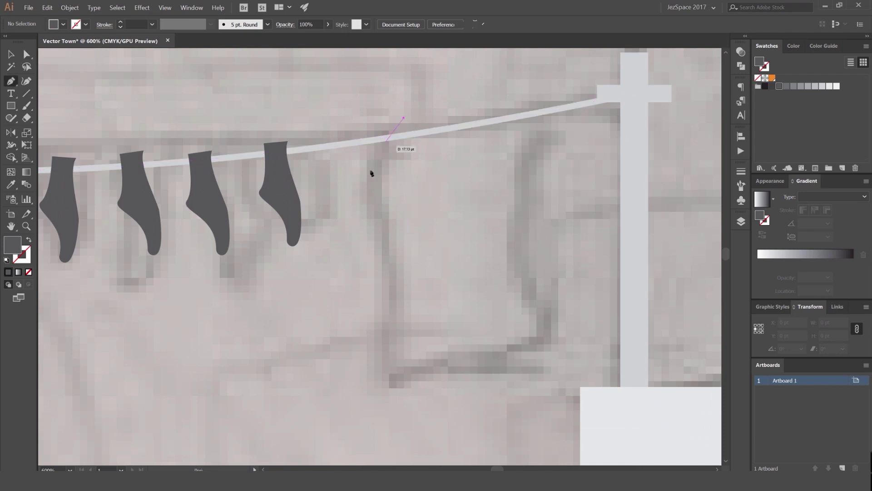
pyautogui.moveTo(383, 220); pyautogui.dragTo(387, 220)
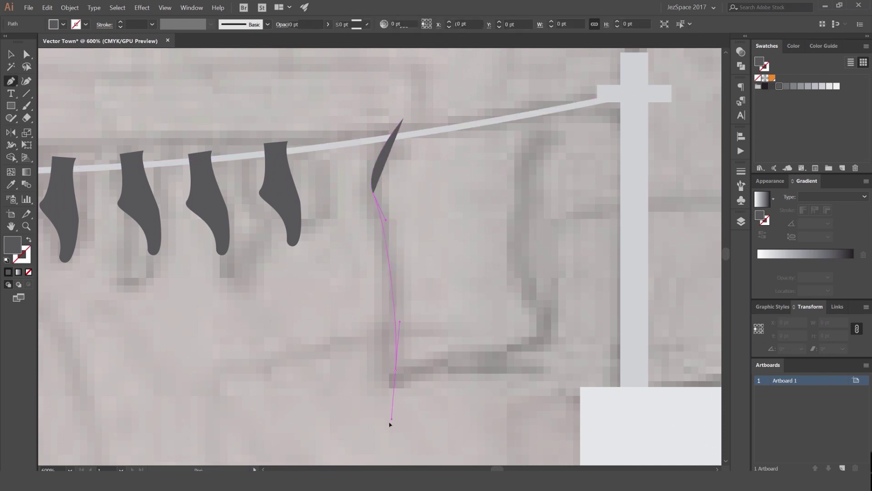
pyautogui.click(396, 370)
pyautogui.moveTo(561, 332); pyautogui.dragTo(559, 328)
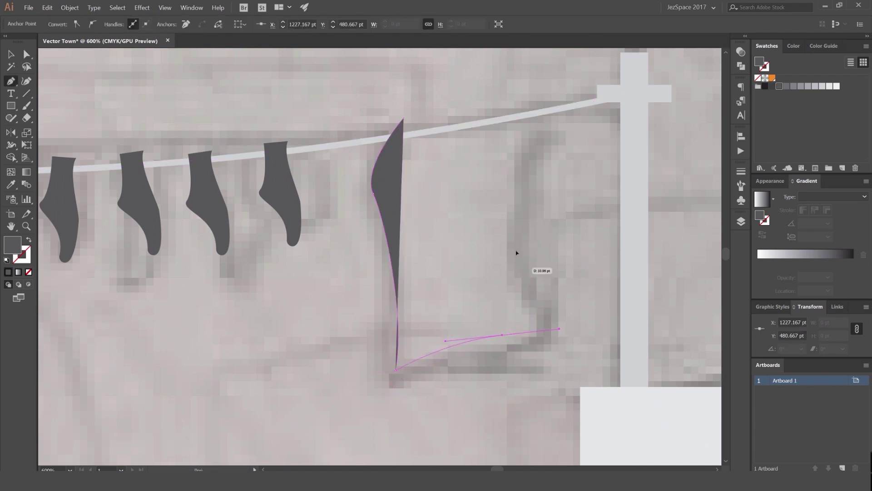
pyautogui.moveTo(517, 257); pyautogui.dragTo(520, 237)
pyautogui.hotkey('ctrl', 'z')
pyautogui.moveTo(539, 135); pyautogui.dragTo(560, 129)
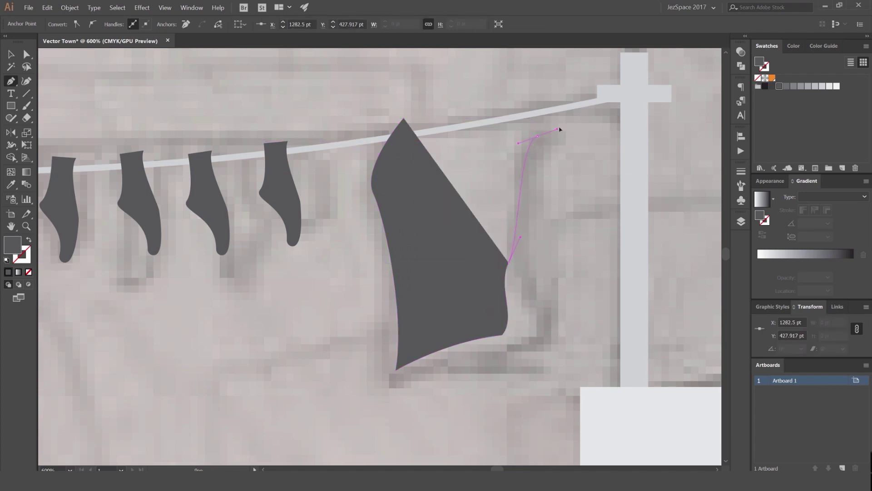
pyautogui.moveTo(404, 118); pyautogui.dragTo(348, 131)
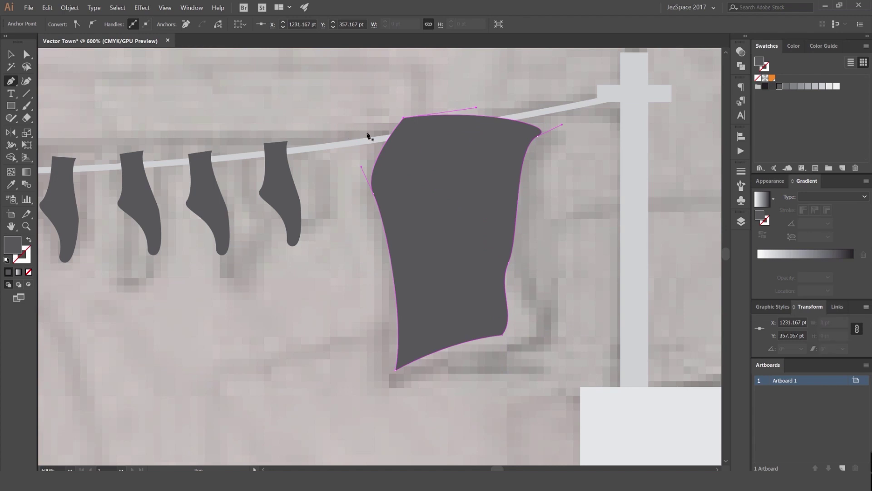
pyautogui.hotkey('ctrl', 'z')
pyautogui.hotkey('ctrl', 'z')
pyautogui.hotkey('ctrl', 'z')
pyautogui.moveTo(493, 225); pyautogui.dragTo(529, 167)
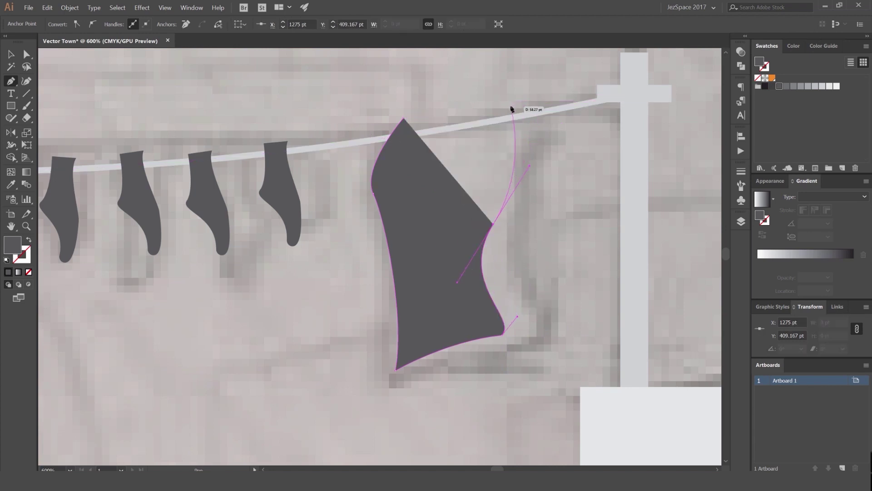
pyautogui.hotkey('ctrl', 'z')
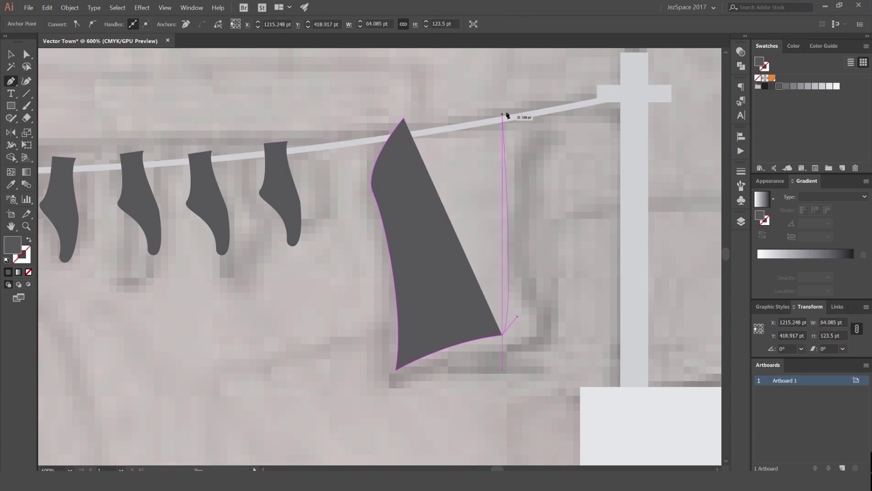
# - Draw the cloth's remaining side edge up past the clothes line and close the shape at its starting point
pyautogui.scroll(2, 541, 82)
pyautogui.moveTo(579, 41); pyautogui.dragTo(564, 92)
pyautogui.click(519, 158)
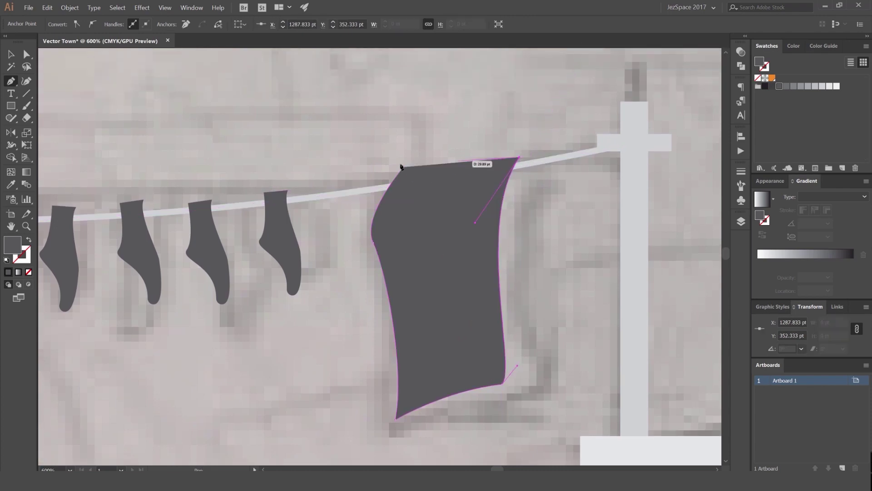
pyautogui.moveTo(375, 176); pyautogui.dragTo(376, 176)
pyautogui.press('v')
pyautogui.click(461, 127)
# - Reshape the hanging cloth by moving its lower corner nearest the socks upward and adjusting the curve of that side edge
pyautogui.scroll(-4, 483, 163)
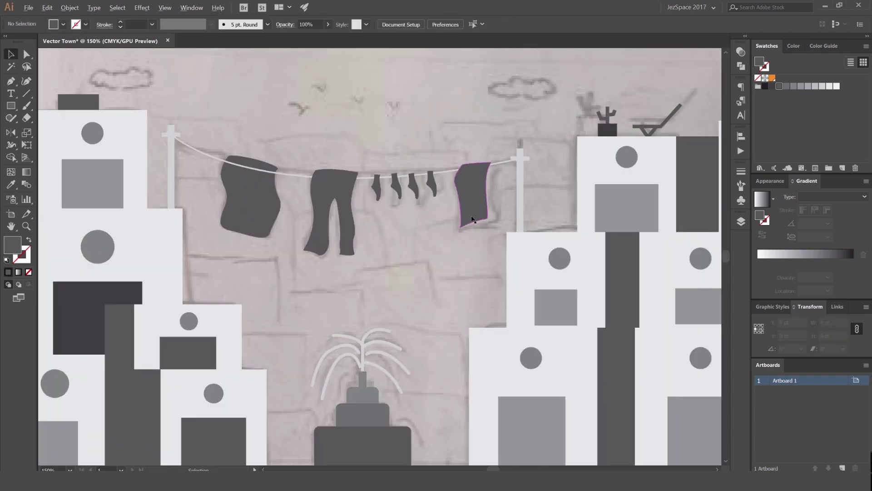
pyautogui.press('a')
pyautogui.scroll(2, 469, 220)
pyautogui.click(468, 220)
pyautogui.moveTo(454, 235); pyautogui.dragTo(461, 202)
pyautogui.moveTo(449, 158)
pyautogui.mouseDown()
pyautogui.moveTo(451, 137)
pyautogui.moveTo(448, 144)
pyautogui.mouseUp()
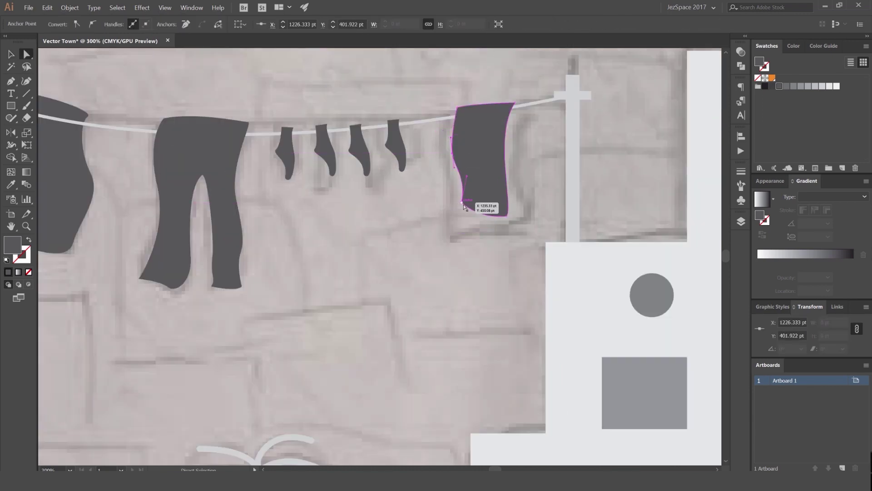
pyautogui.moveTo(463, 203); pyautogui.dragTo(488, 188)
pyautogui.press('v')
pyautogui.click(536, 189)
pyautogui.click(529, 170)
pyautogui.scroll(-3, 527, 170)
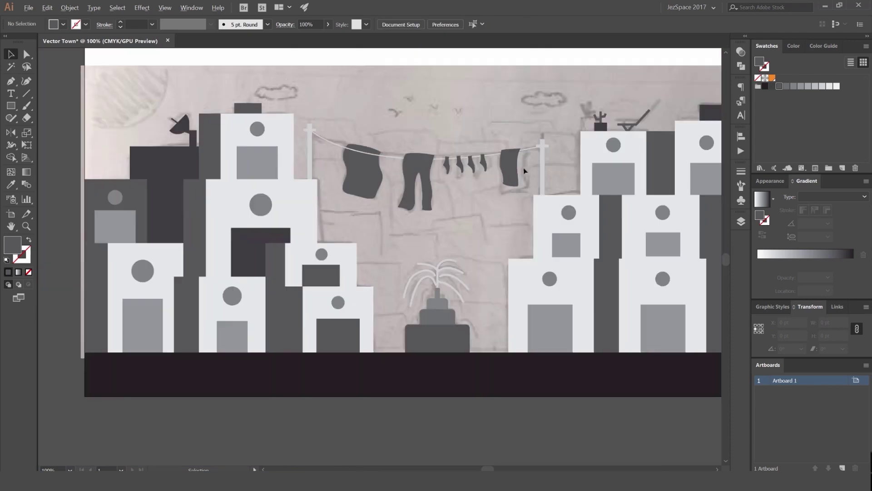
# - Rotate the hanging cloth to about 352.66° and shift it slightly along the clothes line towards the socks
pyautogui.scroll(3, 525, 171)
pyautogui.click(472, 166)
pyautogui.scroll(-3, 506, 155)
pyautogui.scroll(2, 503, 155)
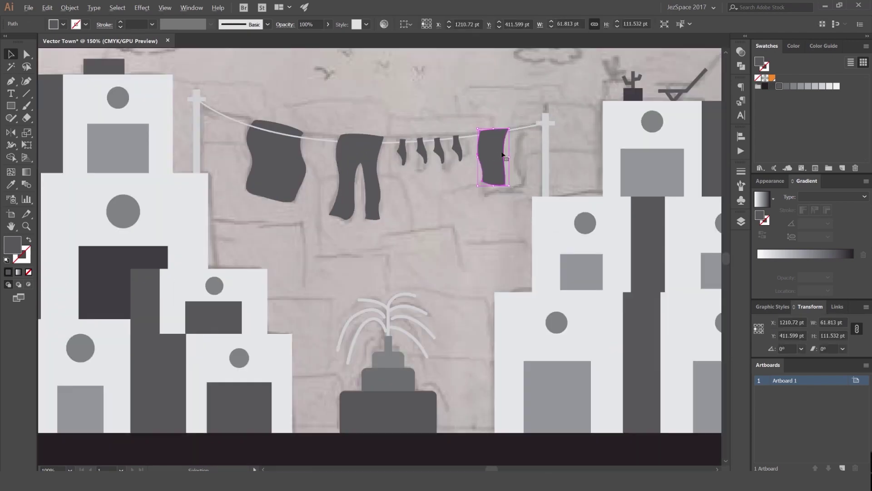
pyautogui.scroll(1, 489, 156)
pyautogui.moveTo(473, 199); pyautogui.dragTo(373, 150)
pyautogui.press('a')
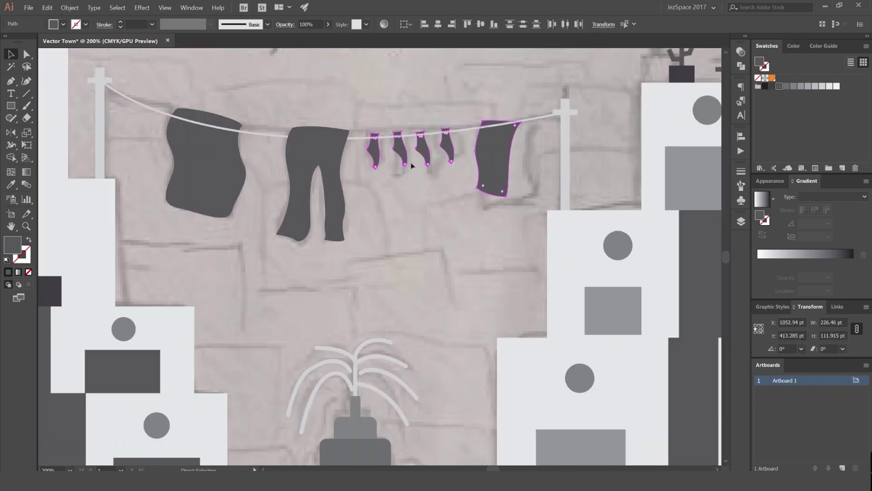
pyautogui.press('v')
pyautogui.click(494, 95)
pyautogui.scroll(3, 503, 103)
pyautogui.moveTo(501, 173); pyautogui.dragTo(492, 174)
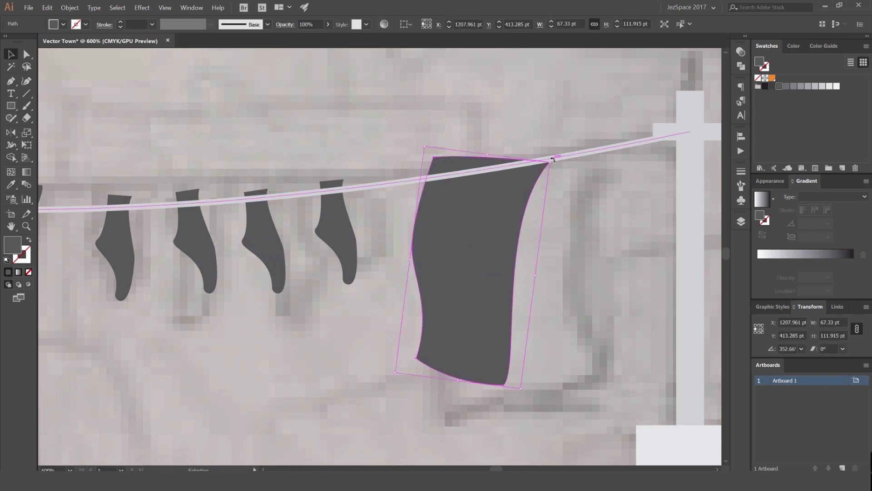
pyautogui.scroll(-5, 537, 141)
pyautogui.click(537, 132)
# - Send the trousers behind the clothes line in the stacking order
pyautogui.scroll(3, 426, 190)
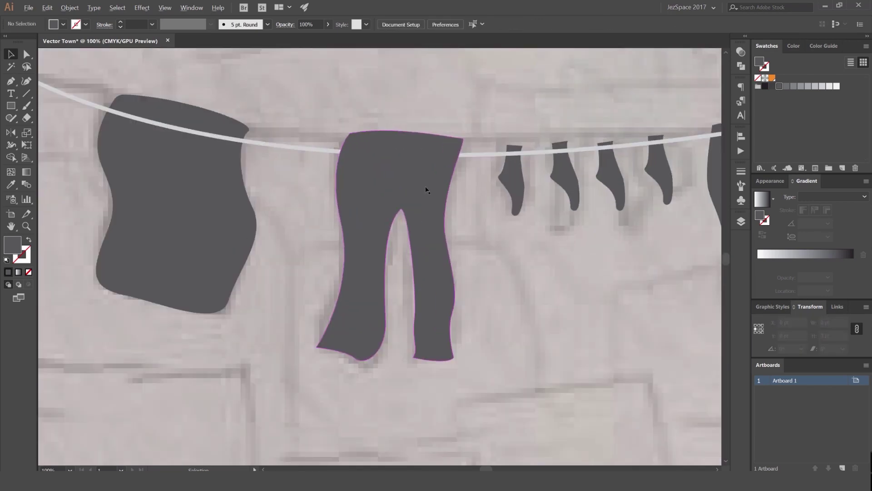
pyautogui.click(426, 187)
pyautogui.hotkey('ctrl', '[')
pyautogui.click(426, 127)
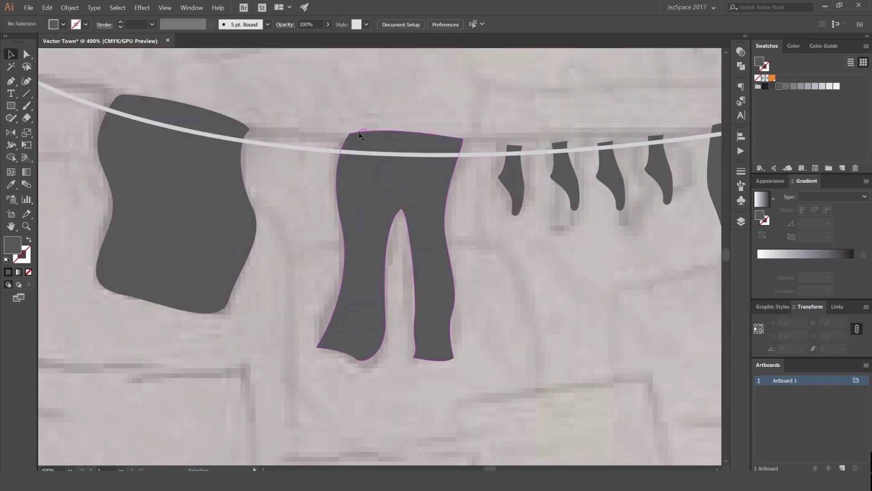
pyautogui.scroll(3, 353, 158)
pyautogui.click(414, 150)
pyautogui.press('p')
pyautogui.click(426, 159)
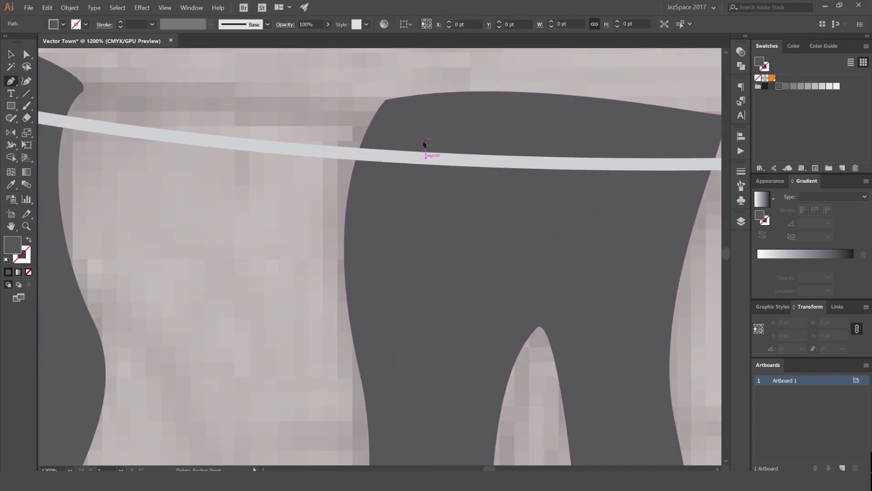
pyautogui.press('v')
pyautogui.press('o')
pyautogui.press('i')
pyautogui.click(342, 153)
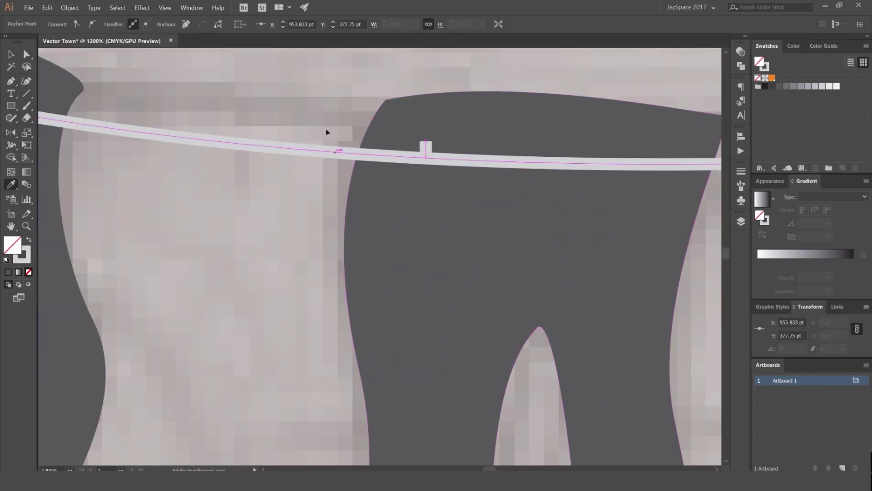
pyautogui.press('v')
pyautogui.click(326, 129)
pyautogui.hotkey('shift', 'x')
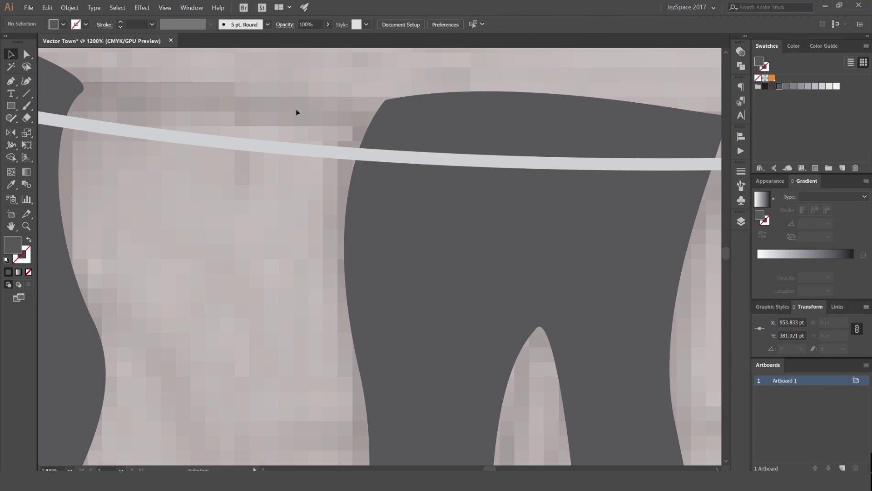
# - Show the Backdrop layer and hide the Clothes Line layer
pyautogui.scroll(-6, 296, 111)
pyautogui.moveTo(359, 101); pyautogui.dragTo(395, 107)
pyautogui.scroll(-3, 408, 94)
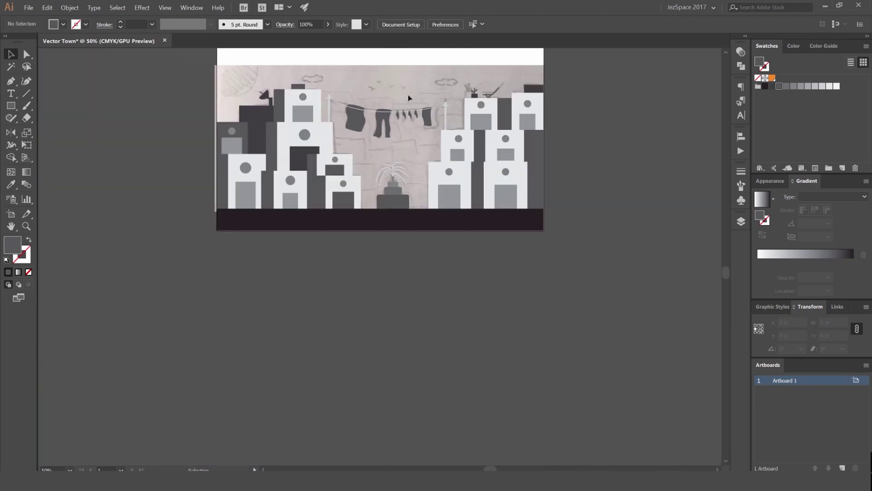
pyautogui.click(742, 222)
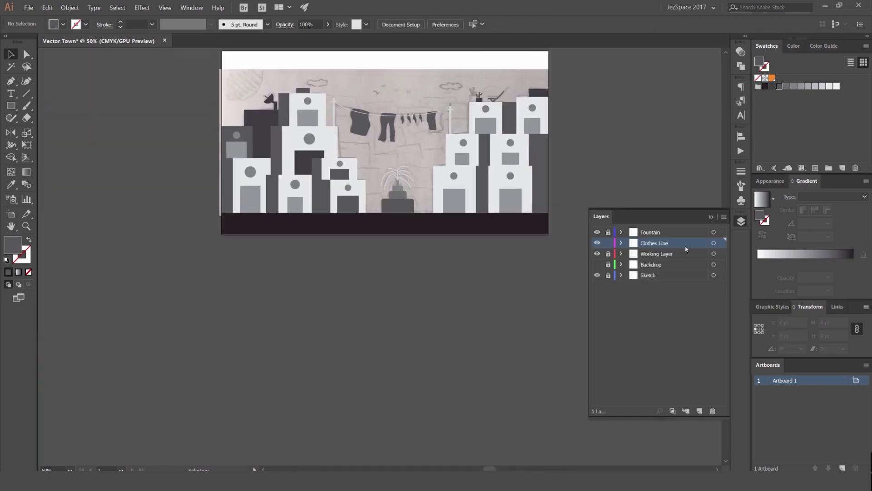
pyautogui.click(598, 264)
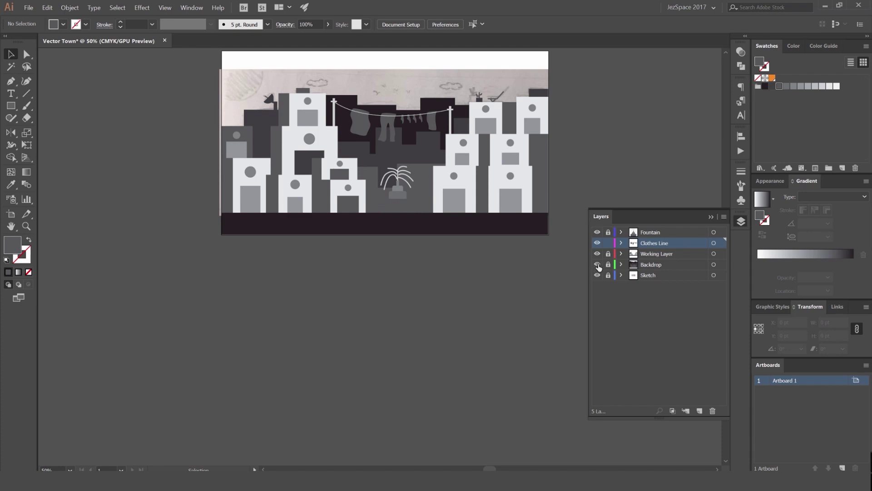
pyautogui.click(598, 243)
pyautogui.click(597, 232)
pyautogui.click(597, 232)
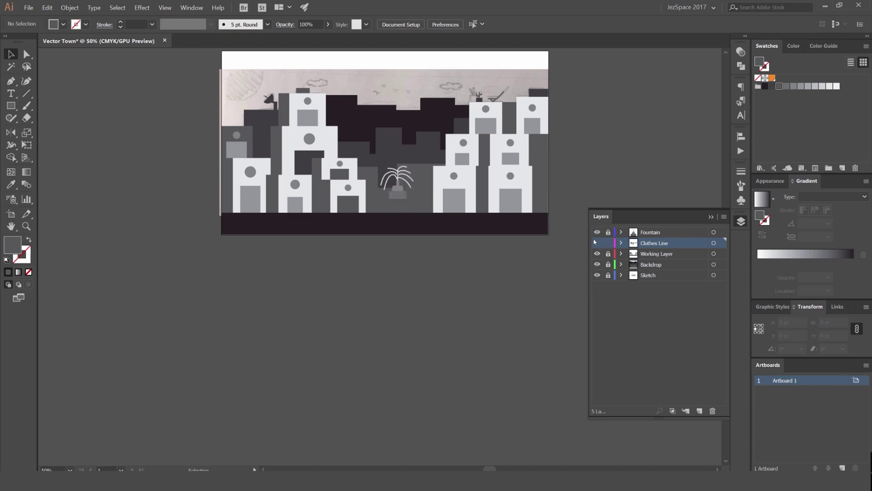
# - Check the artwork by toggling the Working Layer, Clothes Line and Fountain layers, and hide the Backdrop layer
pyautogui.click(597, 253)
pyautogui.click(597, 244)
pyautogui.click(597, 233)
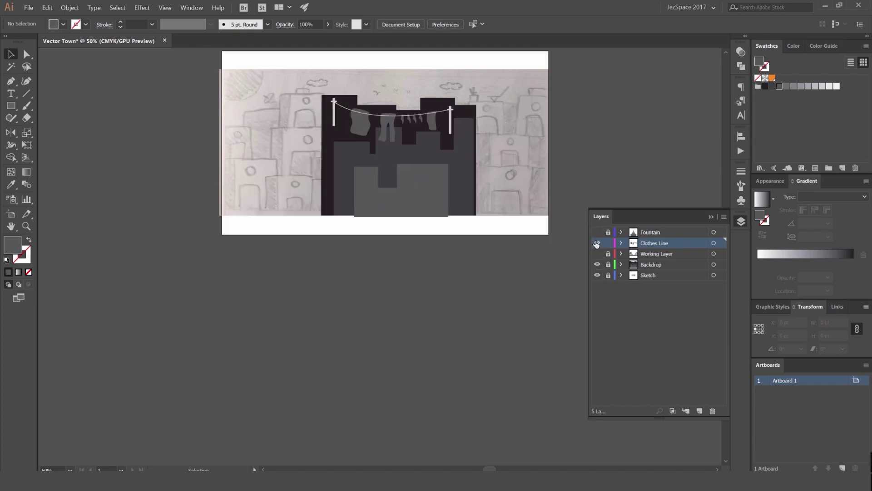
pyautogui.click(597, 243)
pyautogui.click(597, 254)
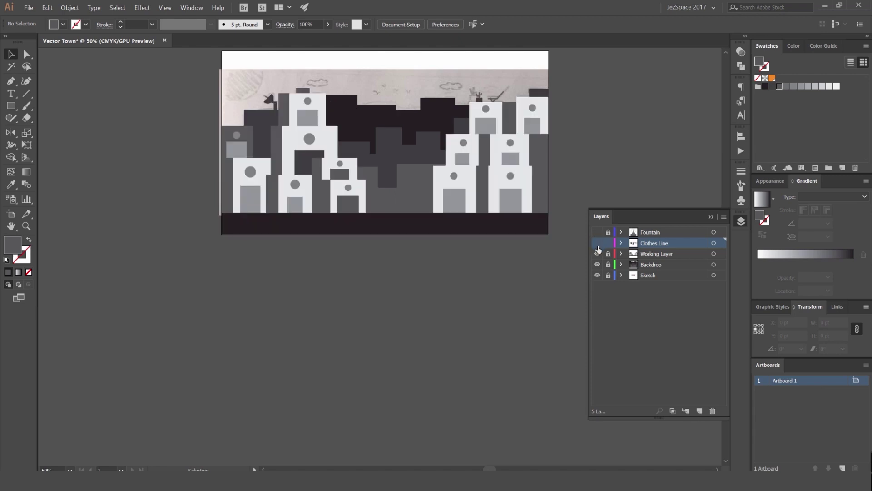
pyautogui.click(597, 254)
pyautogui.click(597, 232)
pyautogui.click(597, 254)
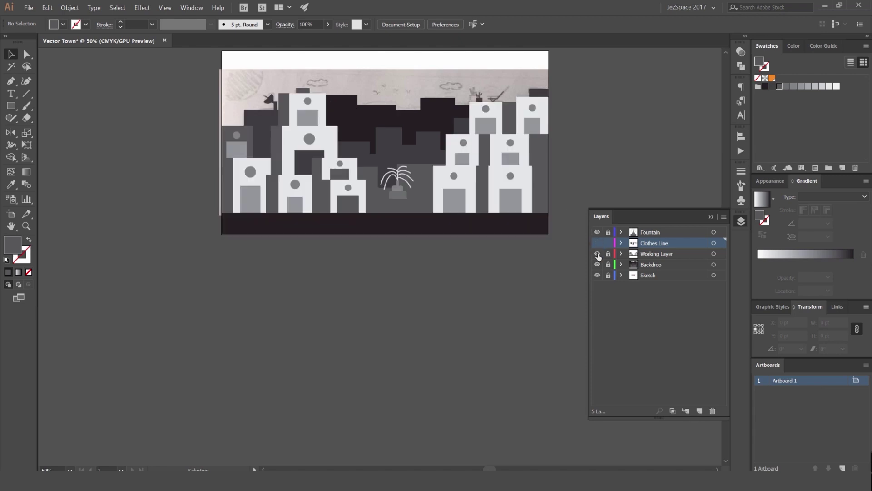
pyautogui.click(597, 264)
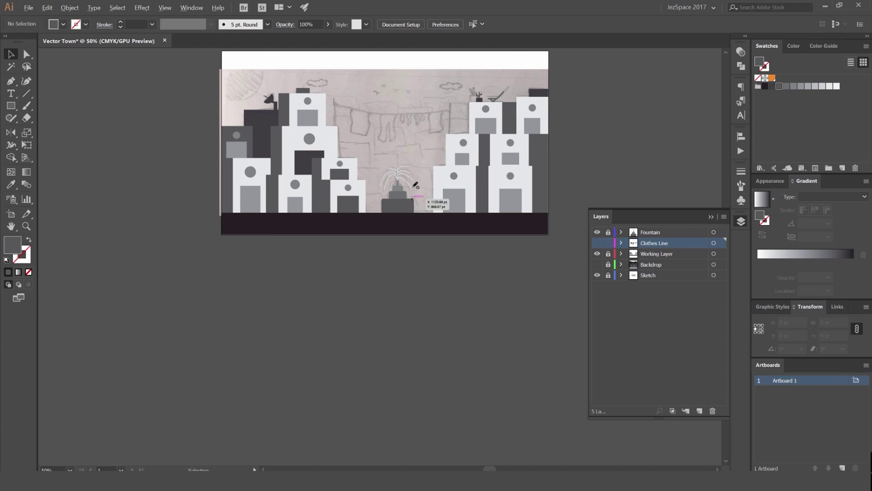
# - Create a new layer named Sky and place it directly below the Working Layer
pyautogui.hotkey('ctrl', '=')
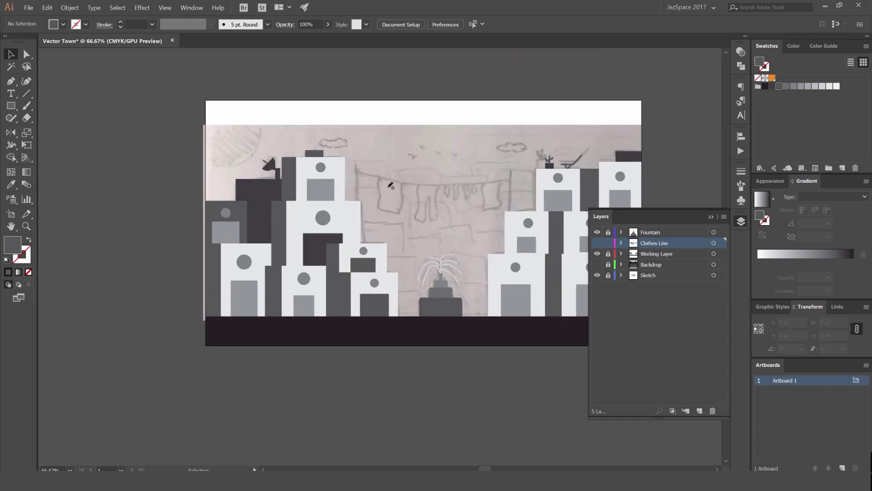
pyautogui.click(700, 411)
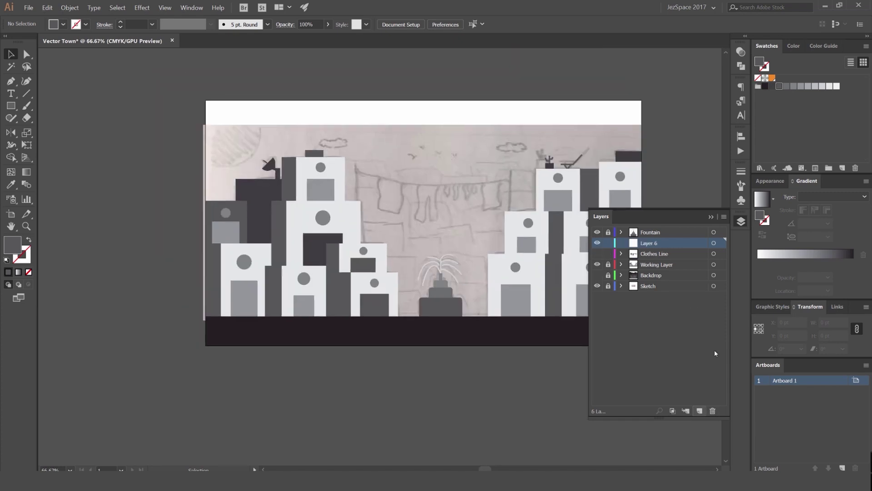
pyautogui.doubleClick(650, 243)
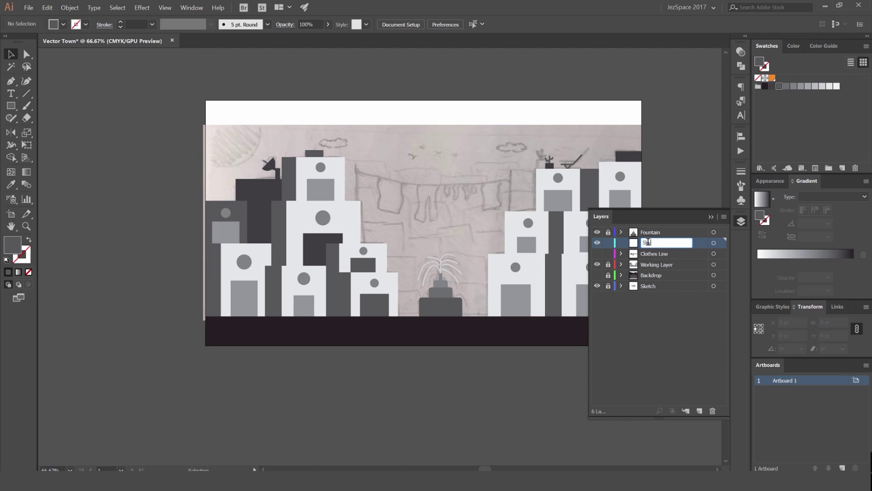
pyautogui.press('Return')
pyautogui.moveTo(649, 242)
pyautogui.mouseDown()
pyautogui.moveTo(655, 282)
pyautogui.moveTo(655, 270)
pyautogui.mouseUp()
# - Move the Sky layer below the Backdrop layer with the backdrop temporarily shown, and hide the Backdrop layer again
pyautogui.click(598, 275)
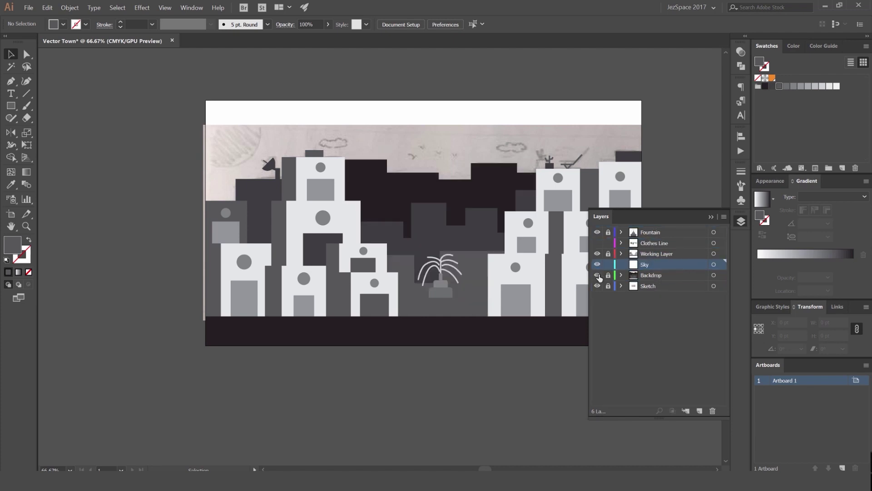
pyautogui.click(598, 275)
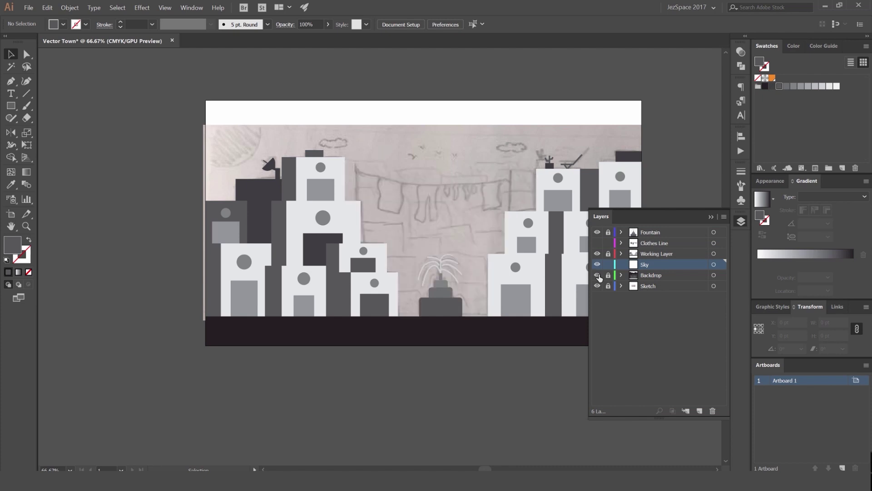
pyautogui.click(598, 275)
pyautogui.moveTo(655, 269); pyautogui.dragTo(655, 280)
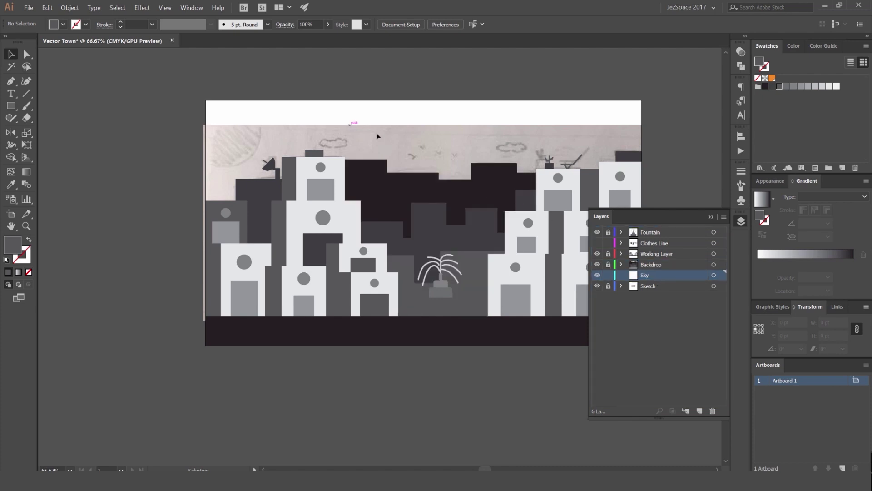
pyautogui.click(598, 265)
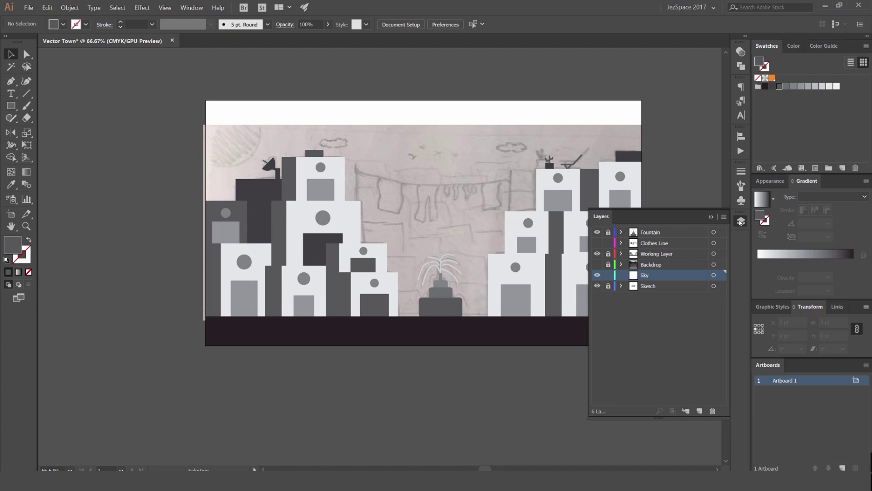
pyautogui.click(740, 221)
pyautogui.click(741, 221)
pyautogui.click(742, 222)
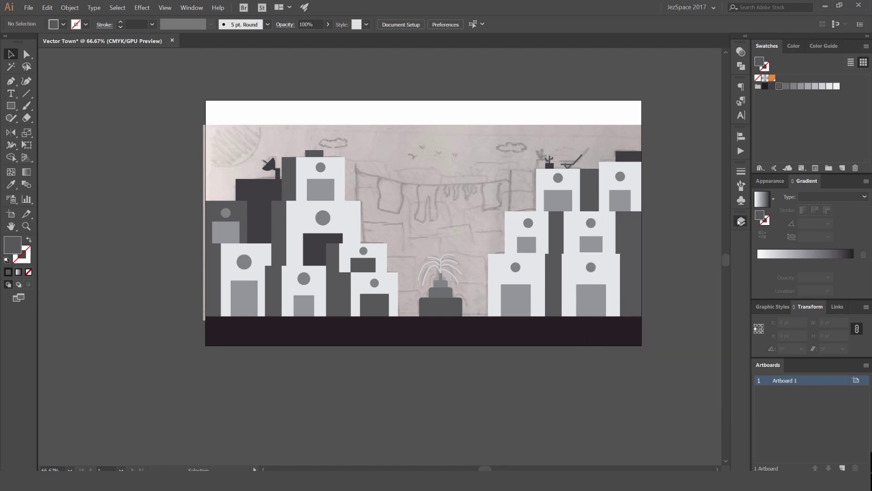
# - Draw a solid dark gray circle for the sun at the artboard's upper-left corner
pyautogui.hotkey('ctrl', '1')
pyautogui.press('l')
pyautogui.moveTo(225, 128); pyautogui.dragTo(271, 177)
pyautogui.press('v')
pyautogui.hotkey('ctrl', '-')
pyautogui.hotkey('ctrl', '-')
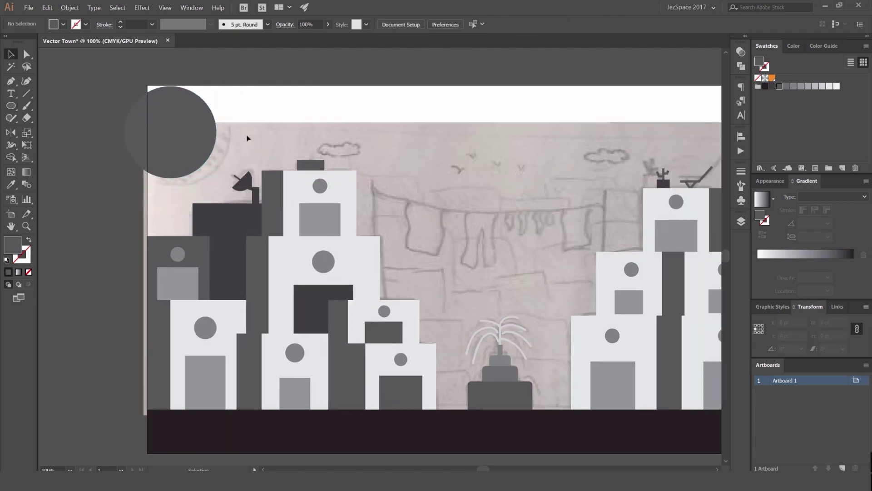
pyautogui.hotkey('ctrl', '+')
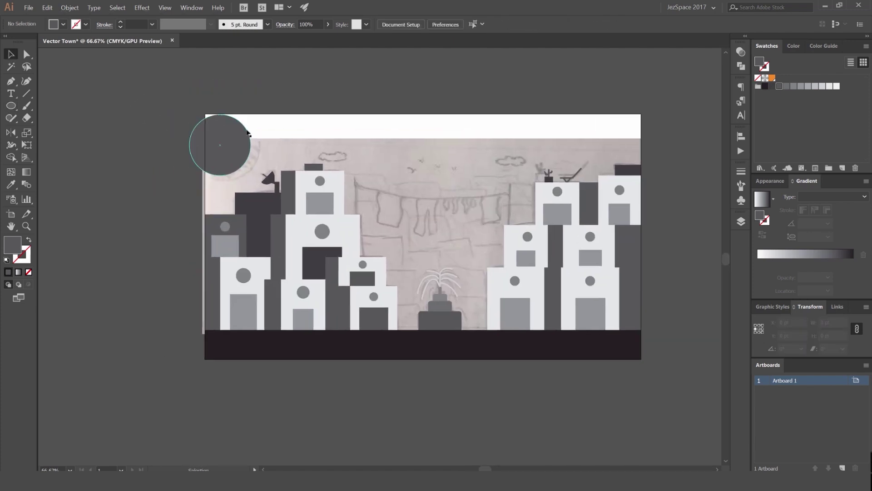
# - Shift the sun circle upward so that it extends past the artboard's top edge
pyautogui.hotkey('ctrl', '+')
pyautogui.hotkey('ctrl', '+')
pyautogui.scroll(-2, 335, 104)
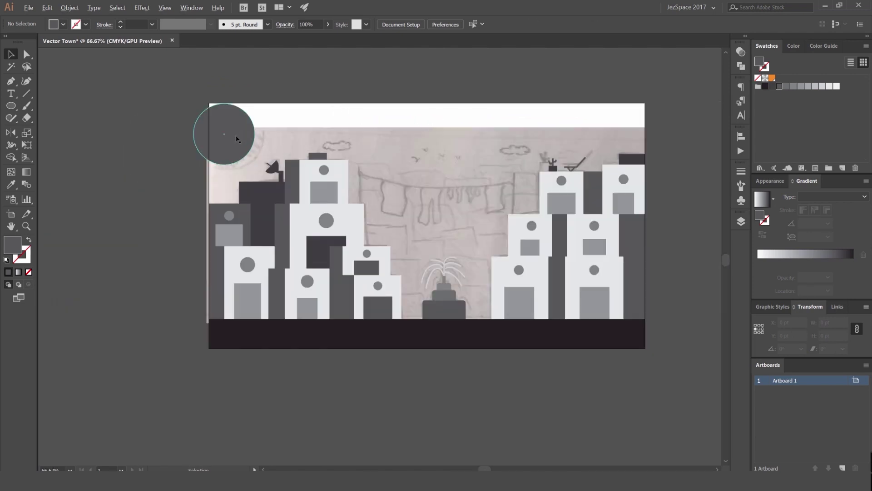
pyautogui.scroll(1, 238, 133)
pyautogui.moveTo(245, 133)
pyautogui.mouseDown()
pyautogui.moveTo(246, 121)
pyautogui.moveTo(239, 133)
pyautogui.mouseUp()
pyautogui.click(299, 116)
pyautogui.click(297, 129)
# - Trace the sketched cloud above the left buildings with the Pen tool as a closed, wavy filled shape
pyautogui.moveTo(361, 136); pyautogui.dragTo(284, 134)
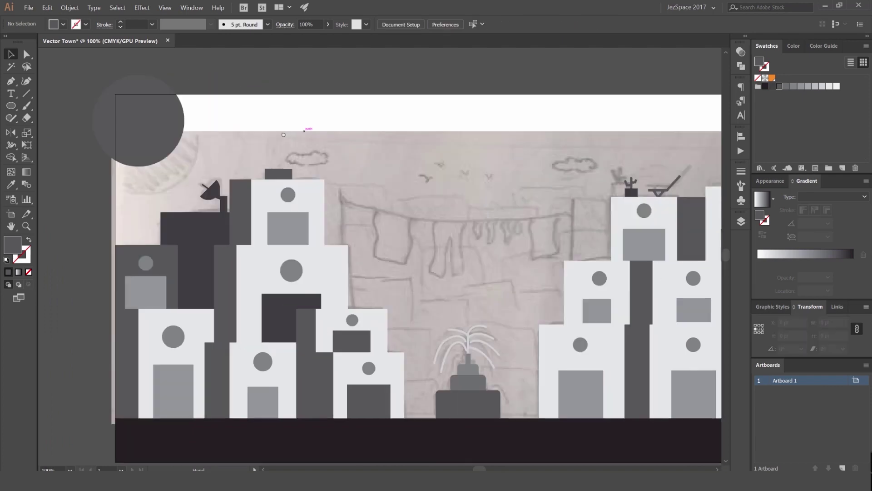
pyautogui.scroll(4, 279, 150)
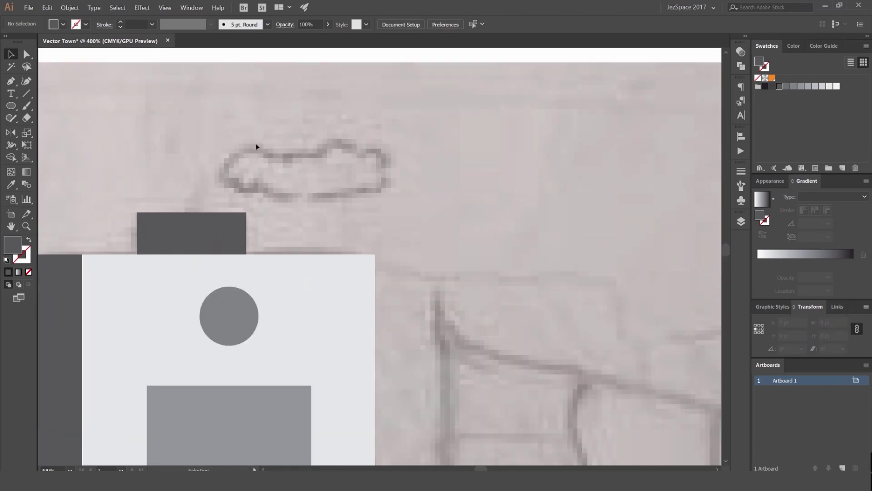
pyautogui.press('p')
pyautogui.scroll(1, 232, 166)
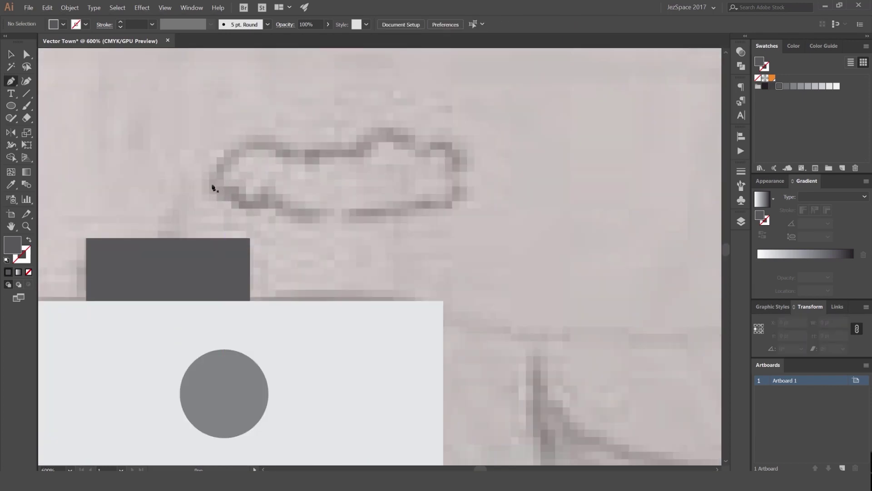
pyautogui.click(213, 184)
pyautogui.moveTo(268, 146); pyautogui.dragTo(480, 176)
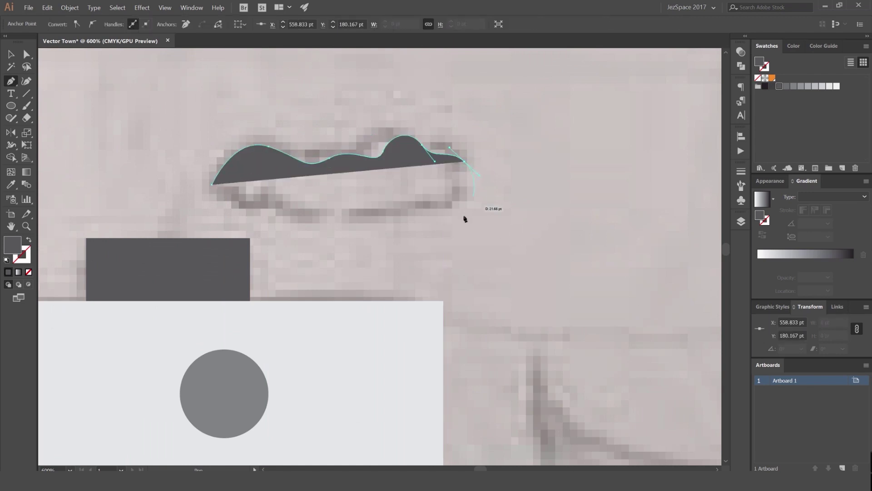
pyautogui.moveTo(453, 211); pyautogui.dragTo(427, 205)
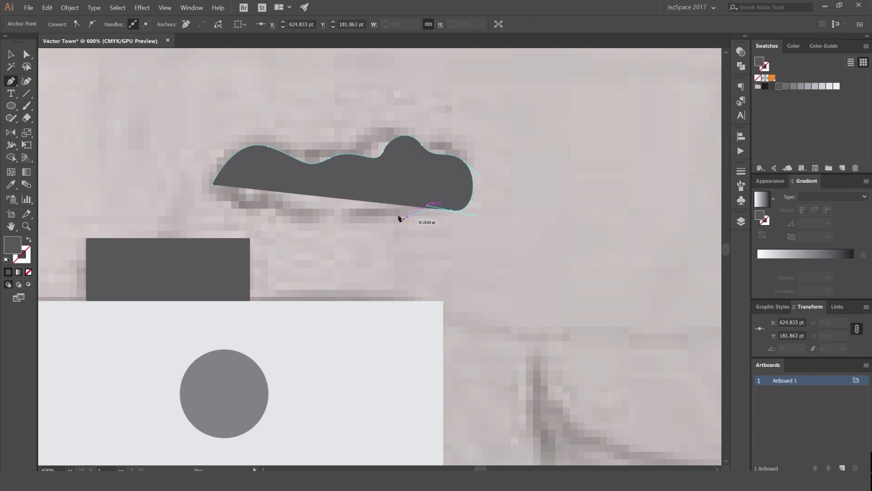
pyautogui.moveTo(285, 217); pyautogui.dragTo(266, 199)
pyautogui.moveTo(211, 193); pyautogui.dragTo(211, 193)
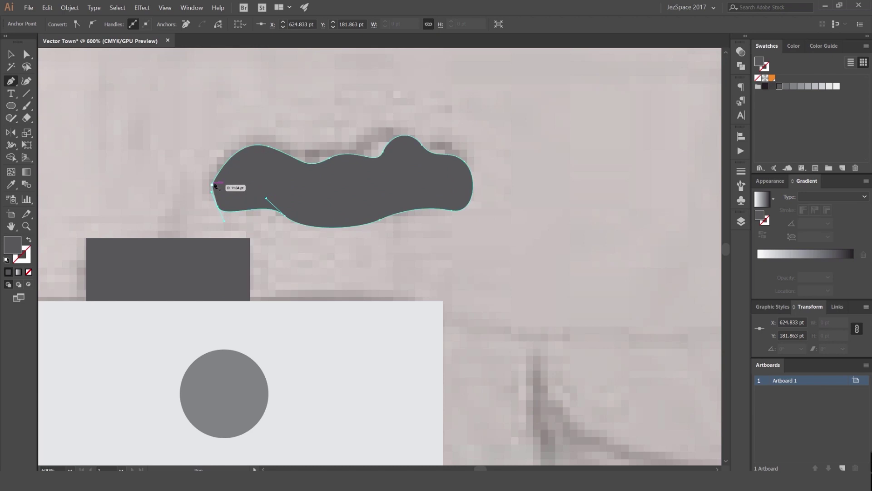
pyautogui.click(212, 184)
pyautogui.press('v')
pyautogui.click(242, 130)
# - Move the cloud slightly above its sketch and adjust its leftmost anchor point to smooth the outline
pyautogui.scroll(-3, 298, 134)
pyautogui.moveTo(354, 158); pyautogui.dragTo(363, 142)
pyautogui.click(401, 135)
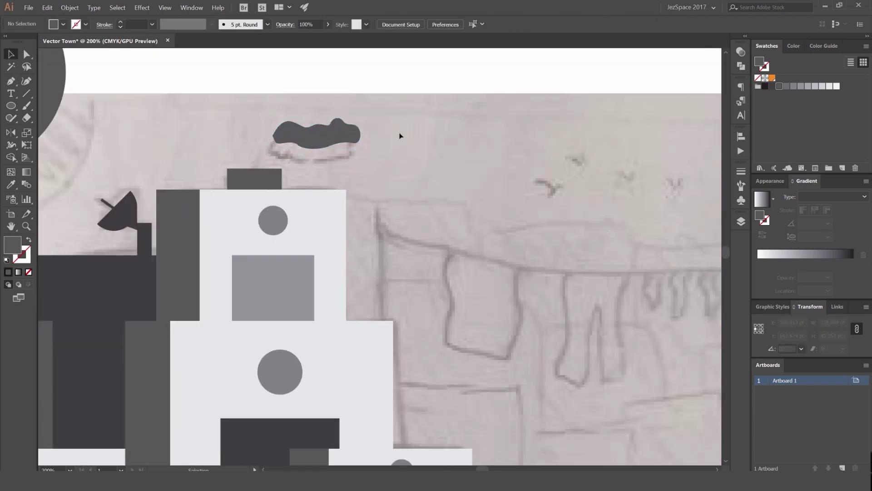
pyautogui.scroll(-2, 390, 135)
pyautogui.scroll(5, 342, 138)
pyautogui.press('a')
pyautogui.click(286, 127)
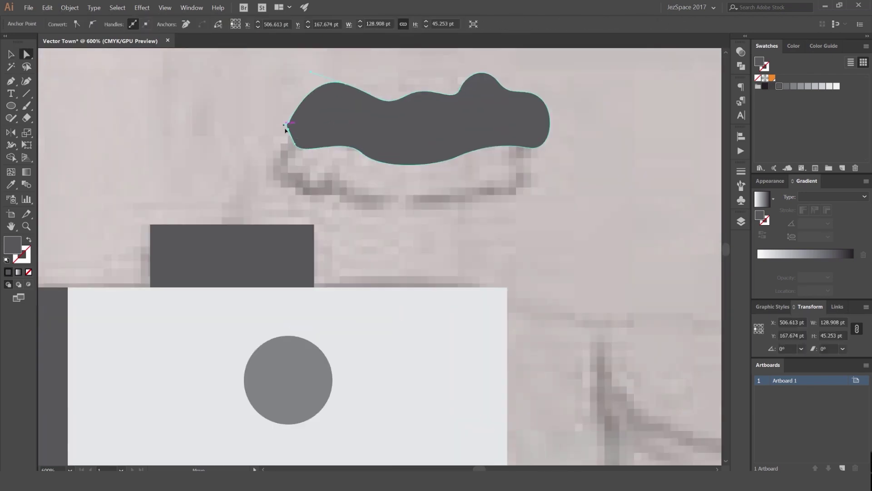
pyautogui.click(240, 130)
pyautogui.scroll(-5, 243, 131)
# - Duplicate the cloud and place the copy over the sketched cloud near the right buildings
pyautogui.moveTo(365, 132); pyautogui.dragTo(292, 141)
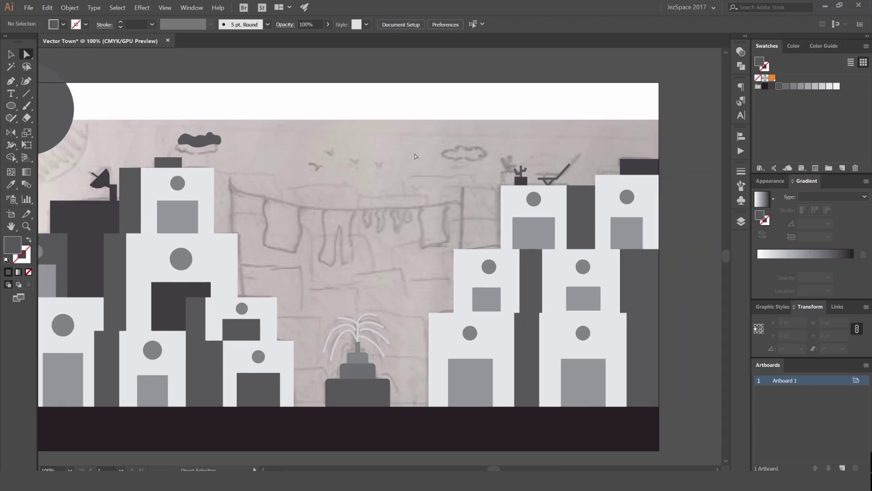
pyautogui.press('v')
pyautogui.moveTo(217, 139); pyautogui.dragTo(482, 152)
pyautogui.scroll(2, 516, 136)
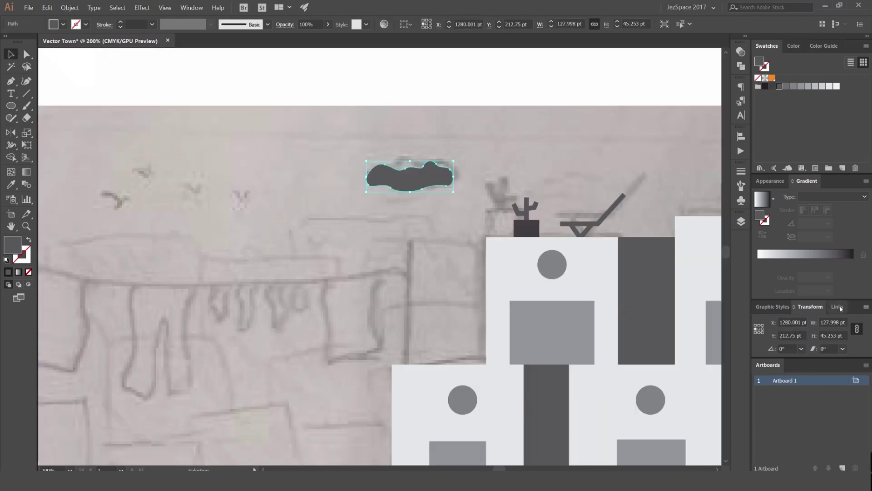
# - Flip the duplicated cloud horizontally
pyautogui.click(200, 8)
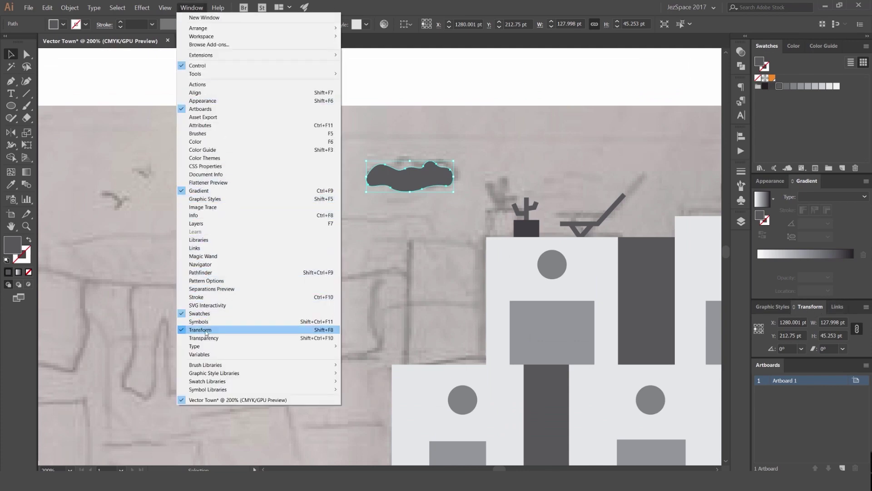
pyautogui.click(817, 310)
pyautogui.click(866, 308)
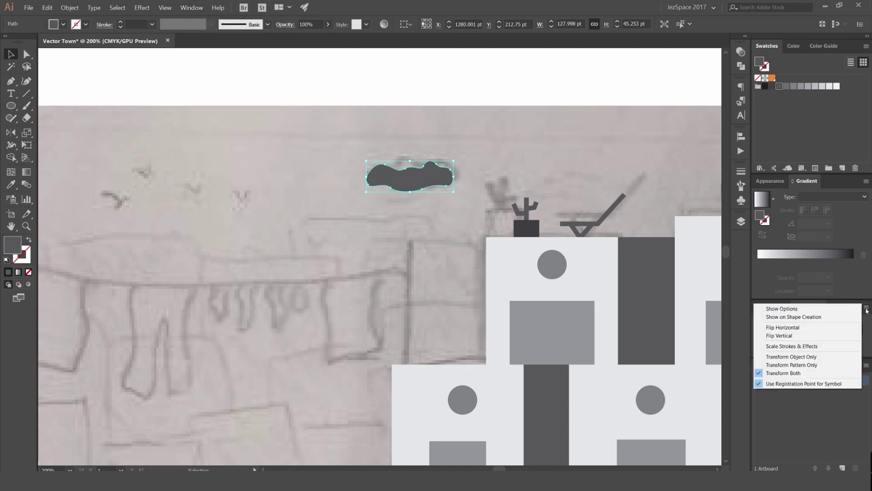
pyautogui.click(809, 330)
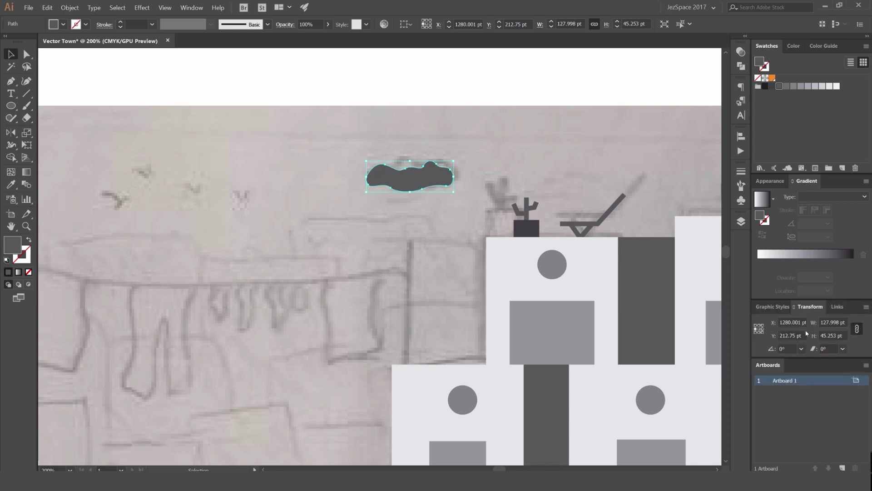
pyautogui.click(242, 214)
pyautogui.scroll(-2, 243, 214)
pyautogui.moveTo(267, 199); pyautogui.dragTo(244, 171)
pyautogui.click(87, 177)
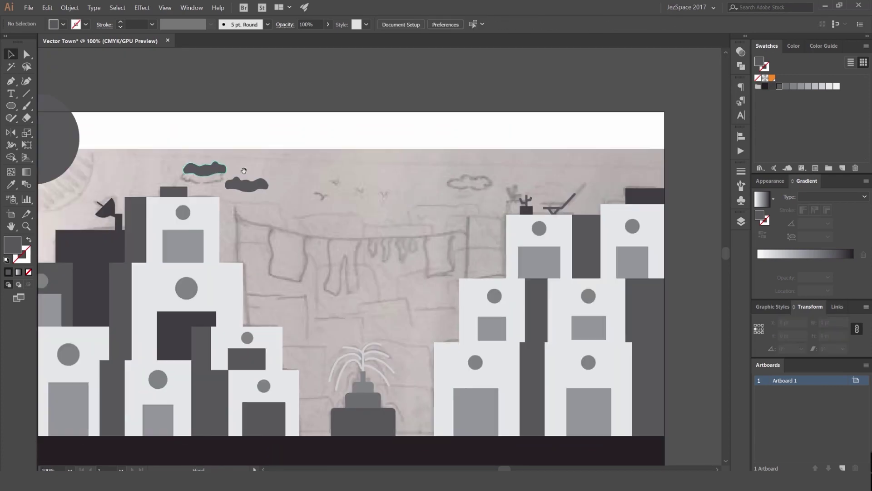
pyautogui.scroll(3, 184, 176)
pyautogui.hotkey('ctrl', 'z')
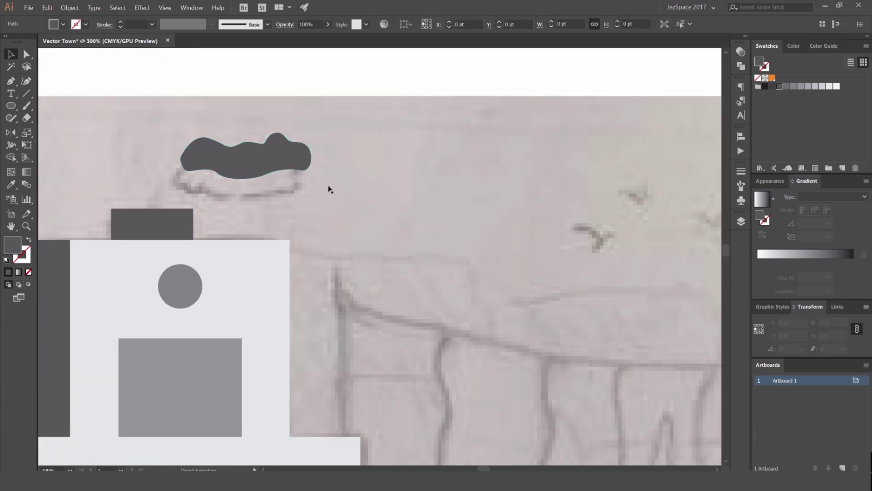
# - Enlarge the flipped cloud to about 144 pt wide and position it over the right cloud sketch
pyautogui.scroll(-4, 404, 174)
pyautogui.scroll(3, 536, 173)
pyautogui.moveTo(480, 195); pyautogui.dragTo(571, 174)
pyautogui.click(581, 167)
pyautogui.click(495, 189)
pyautogui.scroll(-2, 567, 162)
pyautogui.moveTo(487, 182); pyautogui.dragTo(583, 168)
pyautogui.click(560, 151)
pyautogui.click(552, 157)
# - Move the left cloud up and to the right of its sketch and enlarge it to about 153 pt wide
pyautogui.scroll(2, 339, 157)
pyautogui.moveTo(341, 157); pyautogui.dragTo(374, 142)
pyautogui.scroll(-2, 420, 142)
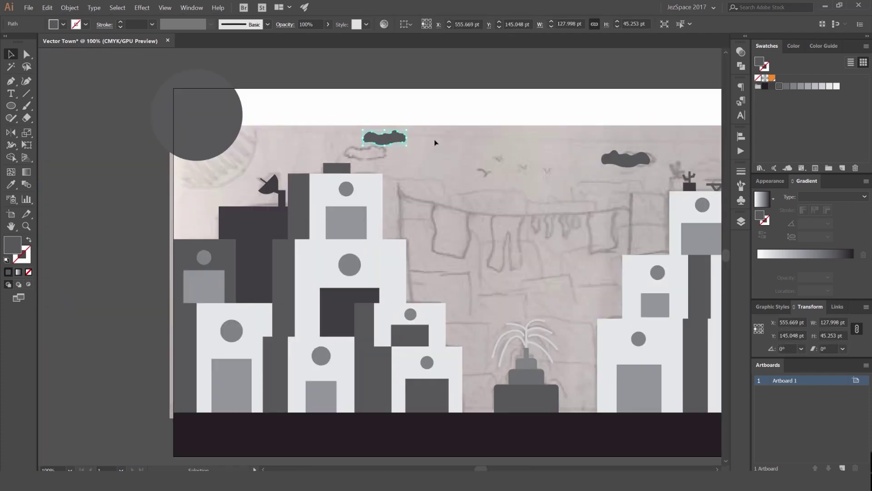
pyautogui.scroll(2, 326, 141)
pyautogui.moveTo(433, 142); pyautogui.dragTo(327, 152)
pyautogui.click(351, 148)
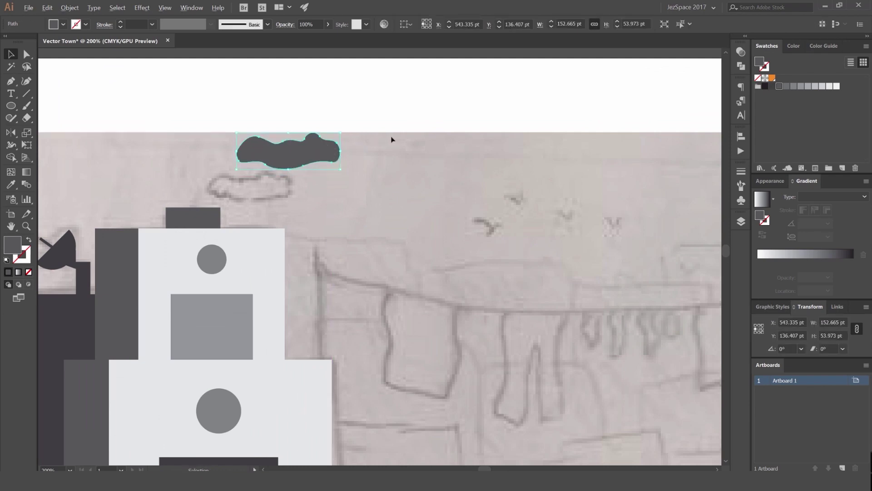
# - Enlarge the right cloud further around its center so it is clearly bigger than the left one
pyautogui.scroll(-3, 392, 138)
pyautogui.click(399, 138)
pyautogui.click(521, 156)
pyautogui.moveTo(535, 152); pyautogui.dragTo(543, 149)
pyautogui.click(547, 146)
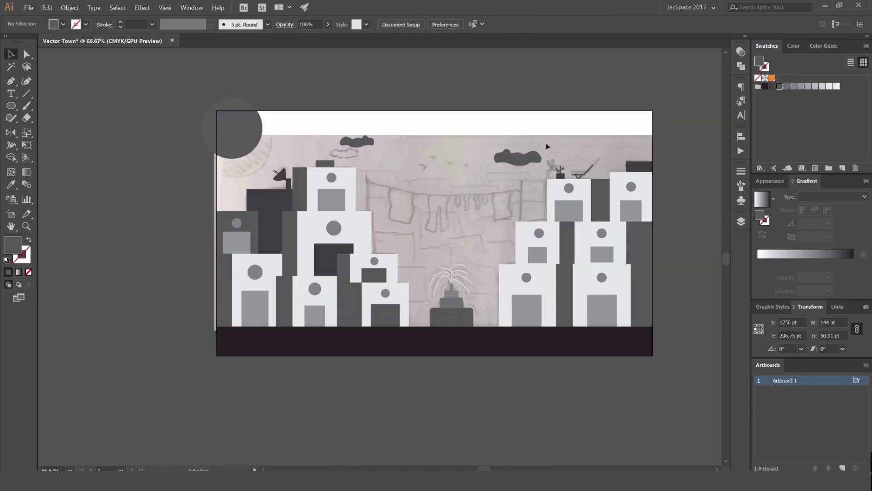
pyautogui.scroll(1, 530, 162)
pyautogui.click(526, 167)
pyautogui.click(405, 167)
# - Draw a flying bird silhouette about 115 pt wide with the Pen tool over the leftmost bird sketch
pyautogui.scroll(2, 390, 169)
pyautogui.scroll(2, 333, 220)
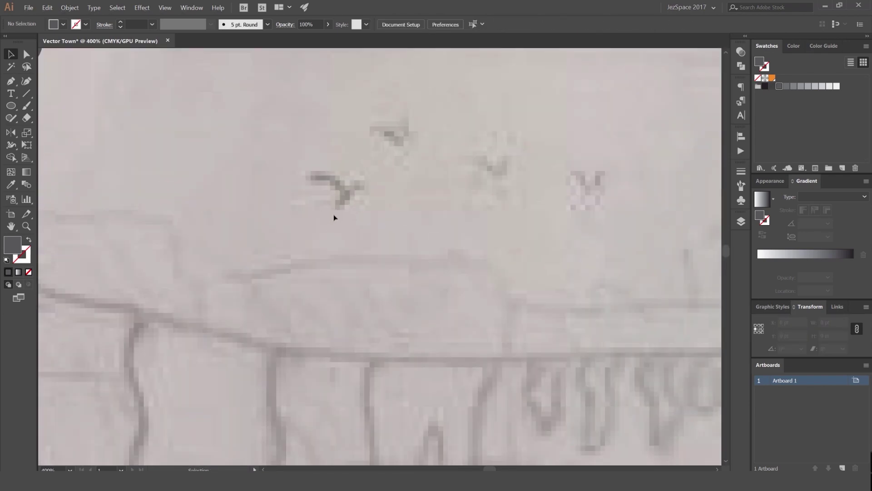
pyautogui.press('p')
pyautogui.click(261, 181)
pyautogui.moveTo(352, 233); pyautogui.dragTo(350, 241)
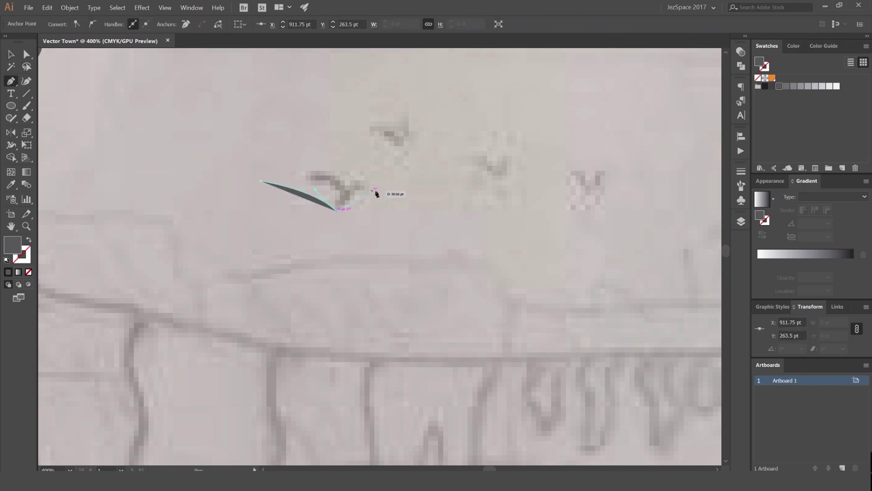
pyautogui.moveTo(458, 184); pyautogui.dragTo(401, 185)
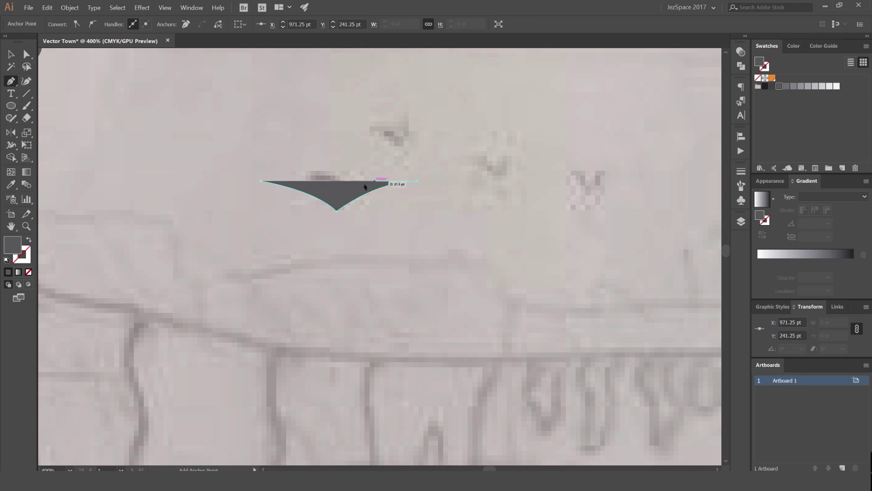
pyautogui.moveTo(347, 190); pyautogui.dragTo(323, 211)
pyautogui.click(348, 190)
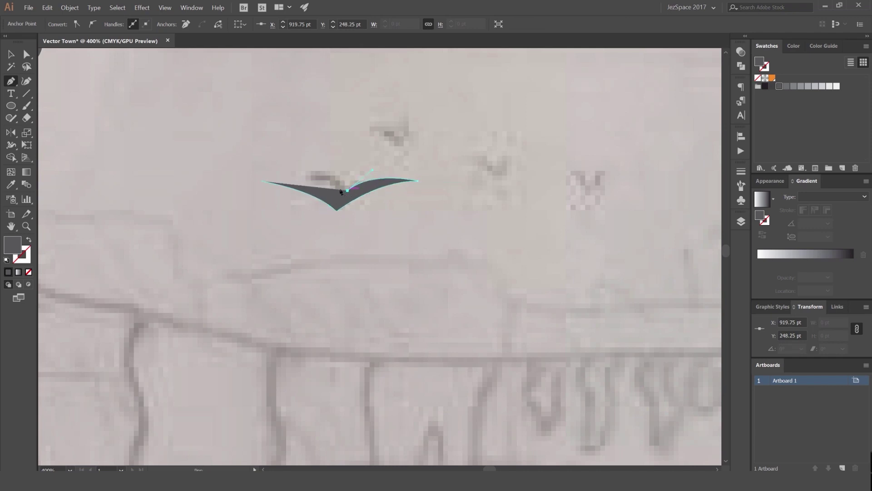
pyautogui.moveTo(266, 183); pyautogui.dragTo(215, 190)
pyautogui.press('v')
pyautogui.click(215, 190)
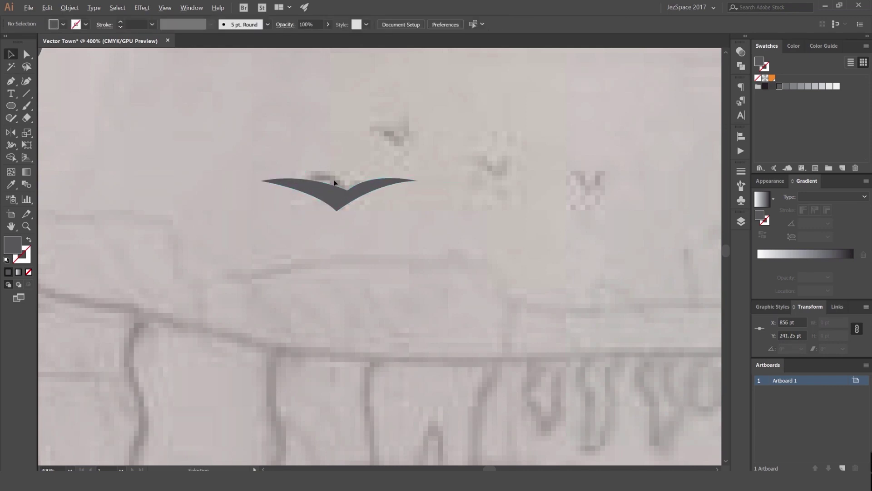
# - Move the bird's notch anchor point between the wings slightly to the left
pyautogui.scroll(2, 340, 184)
pyautogui.press('a')
pyautogui.moveTo(356, 197); pyautogui.dragTo(341, 198)
pyautogui.click(362, 160)
pyautogui.scroll(-5, 362, 160)
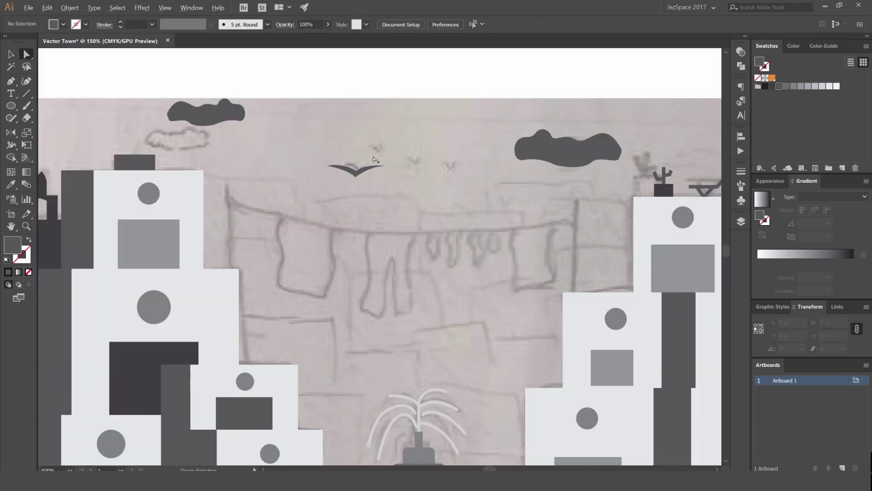
# - Scale the bird down and arrange smaller copies of it around the other bird sketches to form a flock of four
pyautogui.press('v')
pyautogui.scroll(3, 369, 159)
pyautogui.click(369, 176)
pyautogui.moveTo(412, 187); pyautogui.dragTo(510, 156)
pyautogui.moveTo(506, 159); pyautogui.dragTo(396, 191)
pyautogui.click(526, 168)
pyautogui.click(585, 181)
pyautogui.scroll(-5, 585, 181)
pyautogui.scroll(3, 523, 173)
pyautogui.moveTo(514, 157); pyautogui.dragTo(521, 155)
pyautogui.moveTo(472, 183); pyautogui.dragTo(469, 169)
pyautogui.click(522, 152)
pyautogui.scroll(-4, 519, 151)
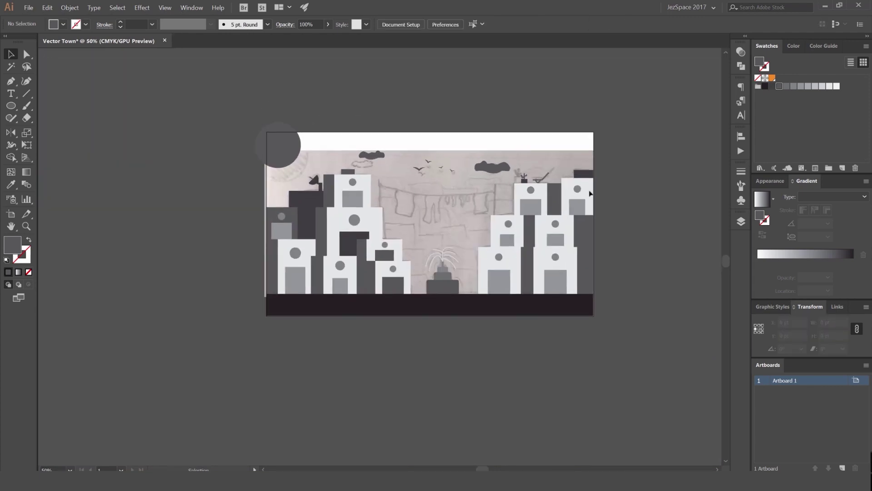
# - Show the Backdrop layer again and check the sky elements against the full scene
pyautogui.click(741, 221)
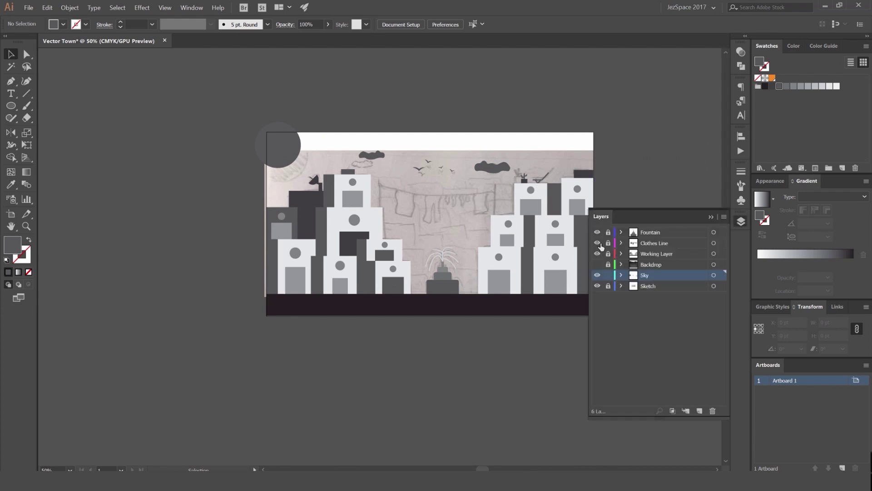
pyautogui.click(598, 264)
pyautogui.scroll(2, 461, 233)
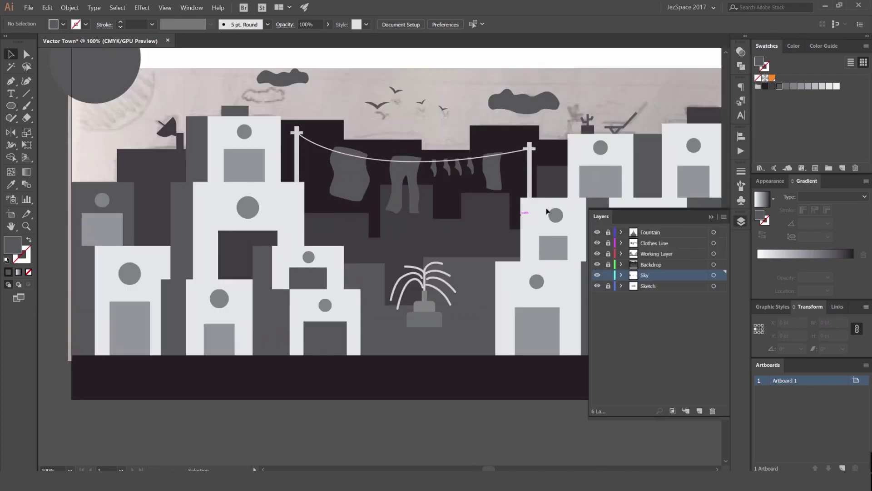
pyautogui.scroll(-1, 547, 212)
pyautogui.moveTo(534, 188); pyautogui.dragTo(482, 188)
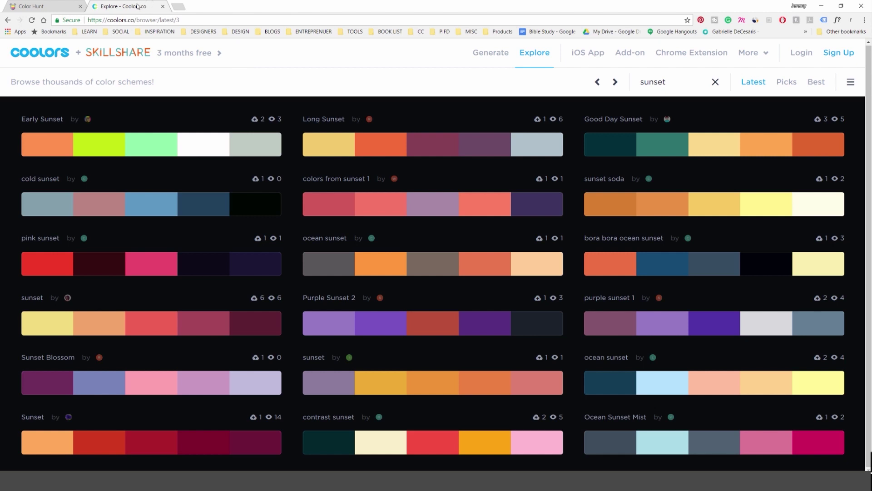
# - Switch to the Color Hunt site in the browser and examine its newest palettes for a suitable color scheme
pyautogui.click(51, 7)
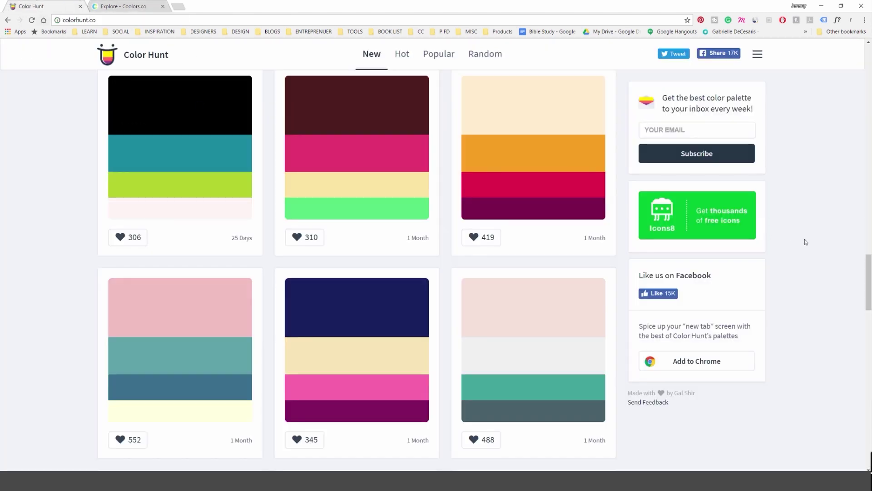
pyautogui.scroll(15, 805, 242)
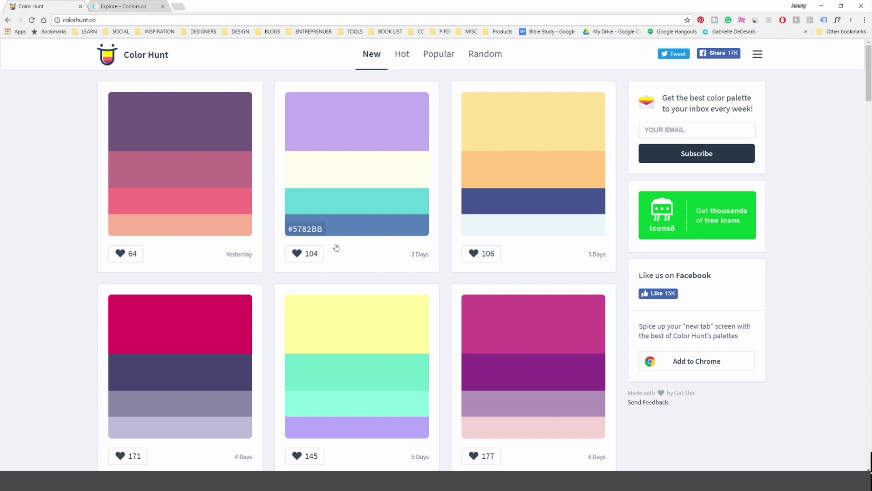
pyautogui.scroll(-6, 336, 246)
pyautogui.scroll(-5, 164, 230)
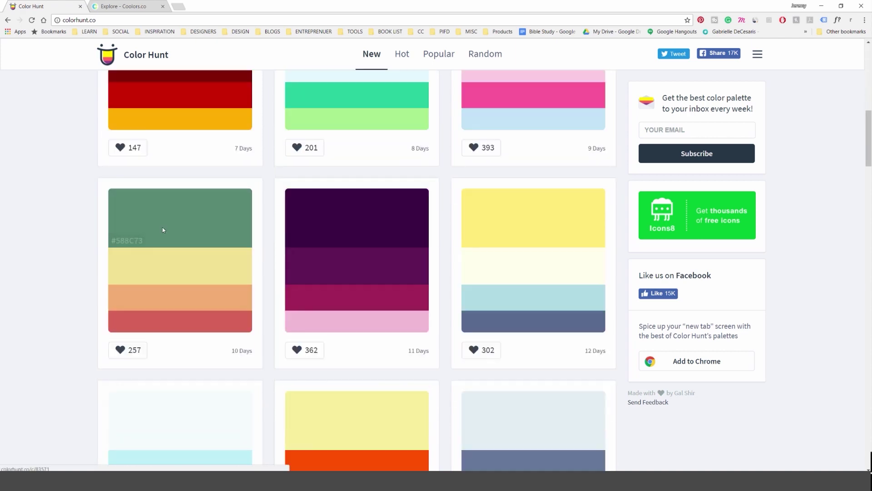
pyautogui.scroll(-4, 175, 241)
pyautogui.scroll(-1, 178, 241)
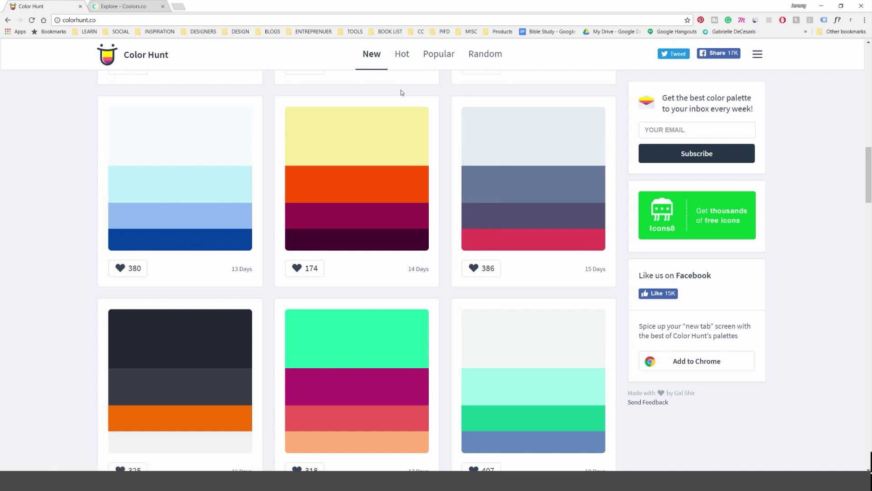
# - Look further through Color Hunt's older palettes for colors that suit the town illustration
pyautogui.scroll(-1, 418, 128)
pyautogui.scroll(-8, 416, 132)
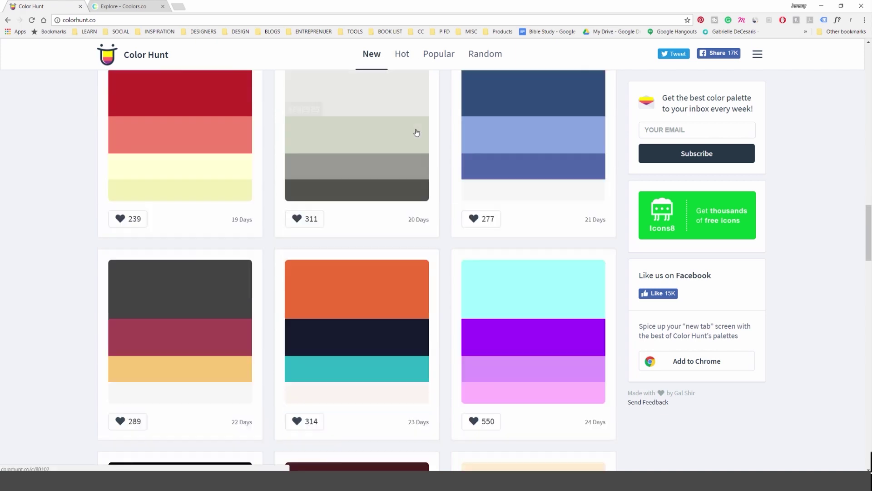
pyautogui.scroll(-2, 422, 154)
pyautogui.scroll(-4, 428, 181)
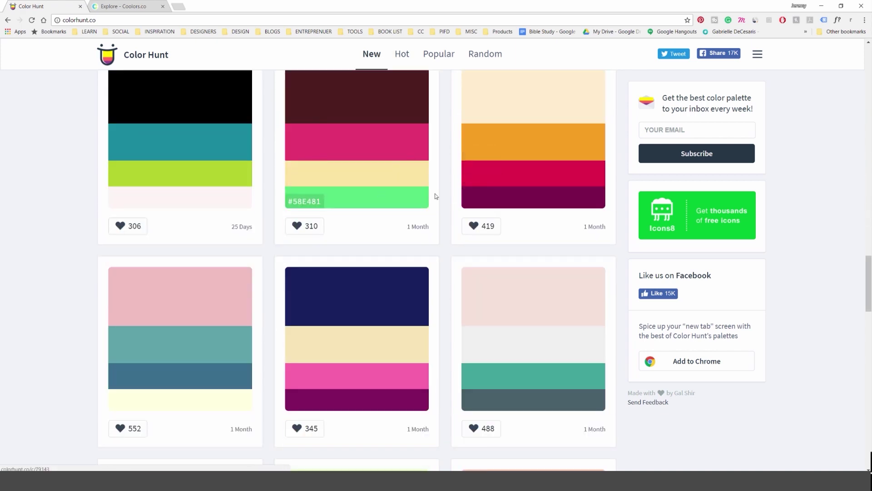
pyautogui.scroll(-4, 384, 190)
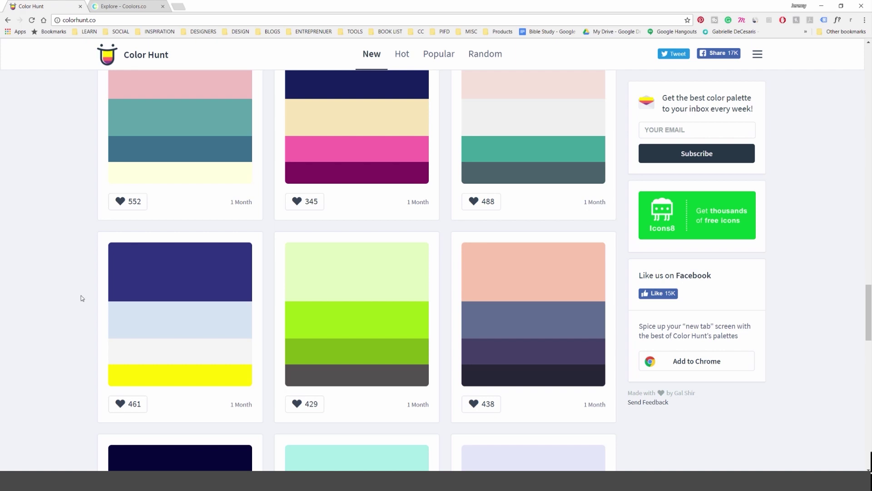
pyautogui.scroll(-4, 82, 298)
pyautogui.scroll(-12, 79, 300)
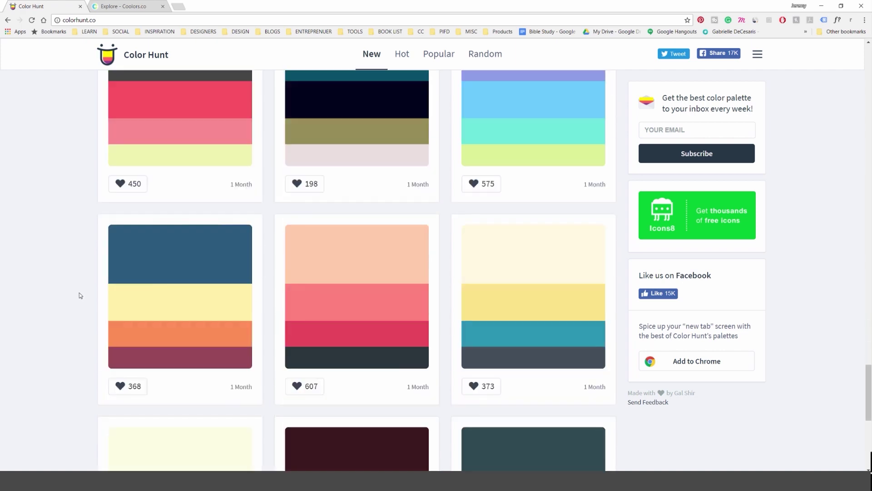
pyautogui.scroll(-3, 68, 273)
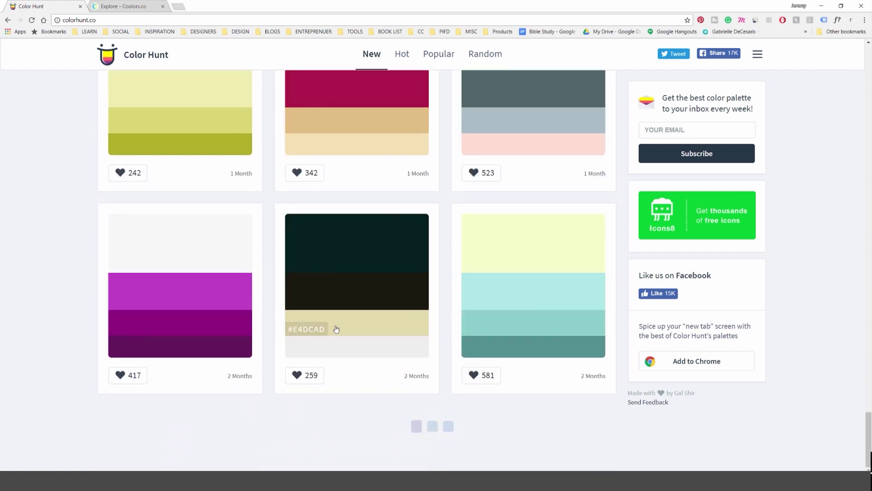
pyautogui.scroll(-4, 335, 328)
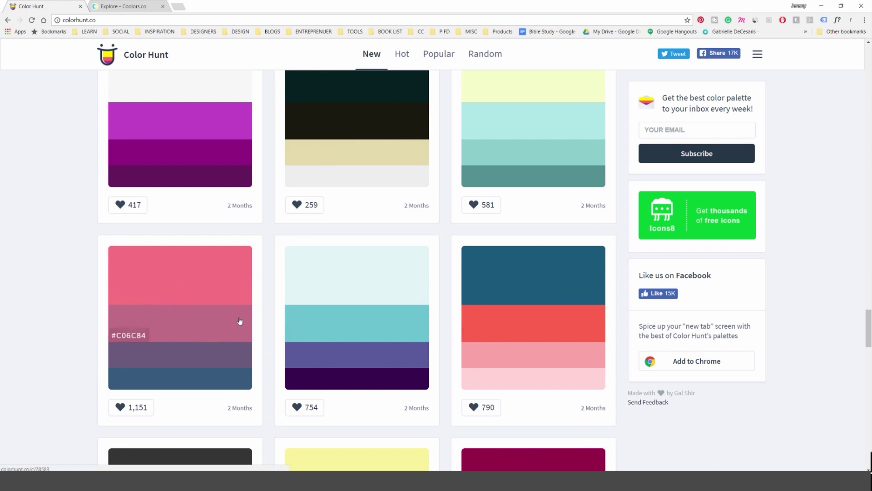
pyautogui.scroll(-3, 273, 355)
pyautogui.scroll(-3, 366, 324)
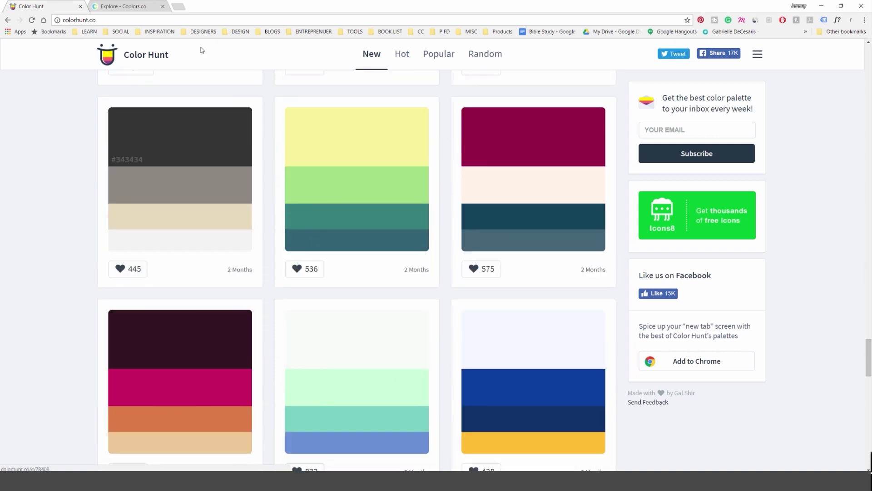
# - Switch to the Coolors site and examine its latest "sunset" palettes through to results page 13
pyautogui.click(141, 5)
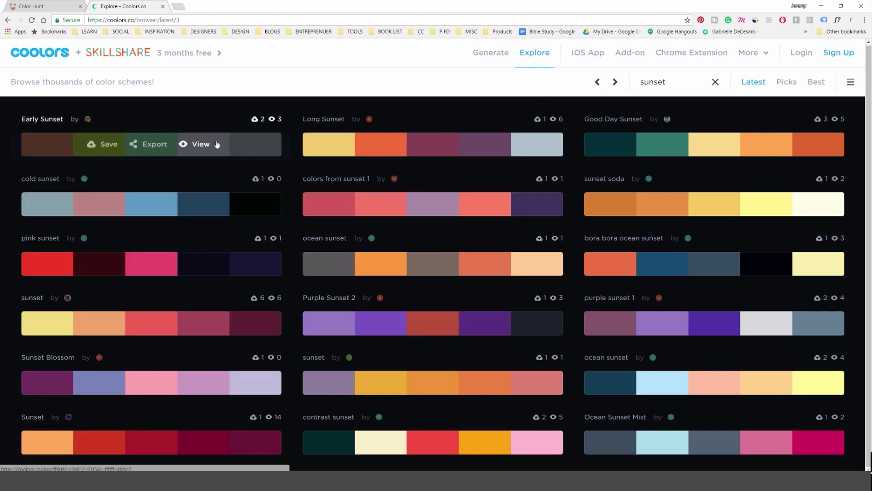
pyautogui.click(614, 84)
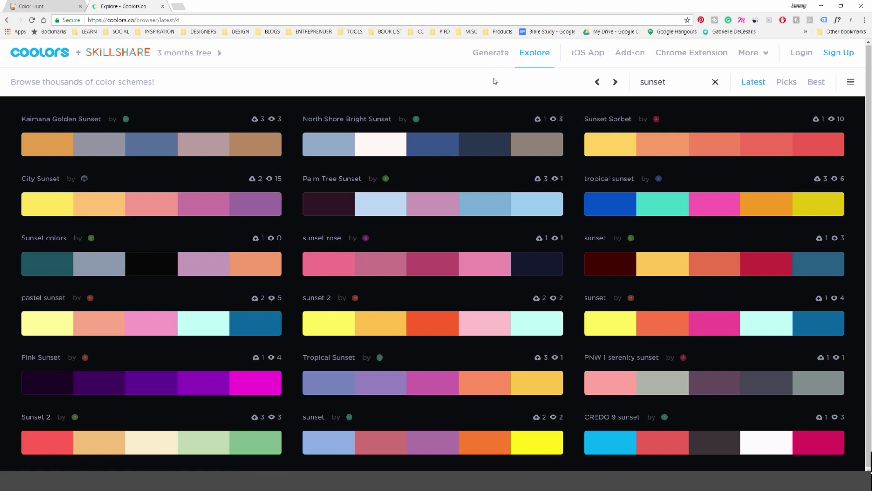
pyautogui.click(615, 84)
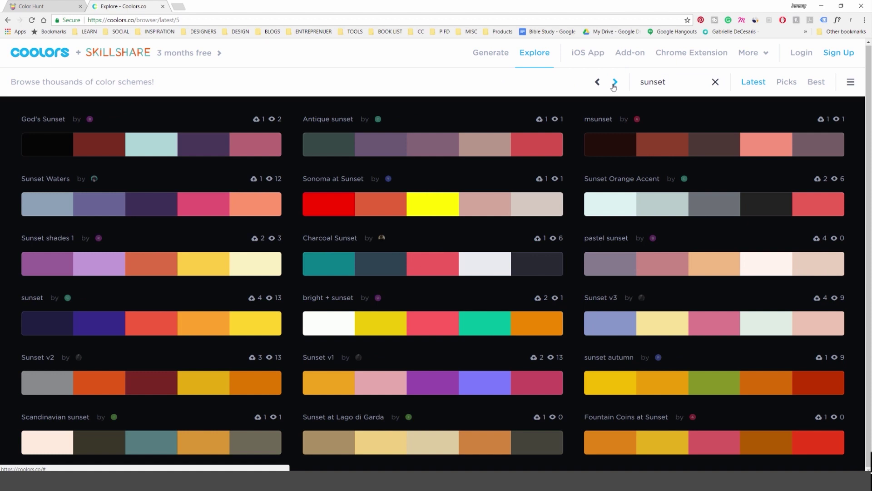
pyautogui.click(614, 84)
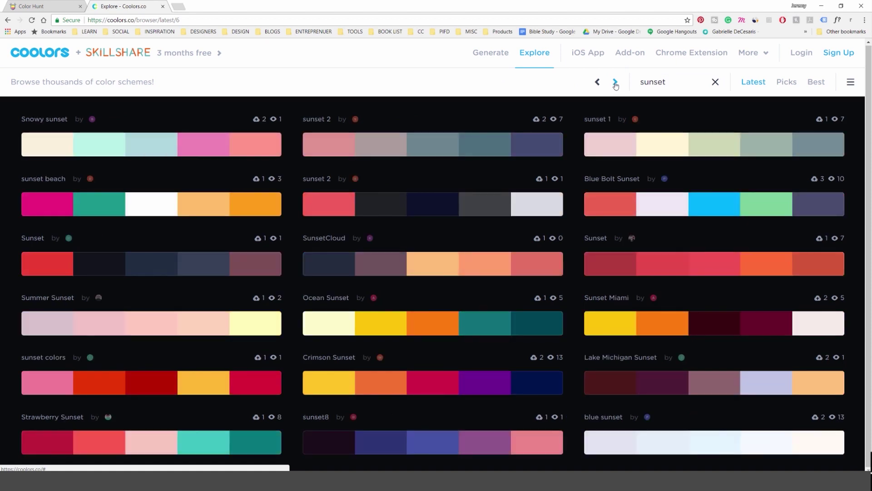
pyautogui.click(616, 85)
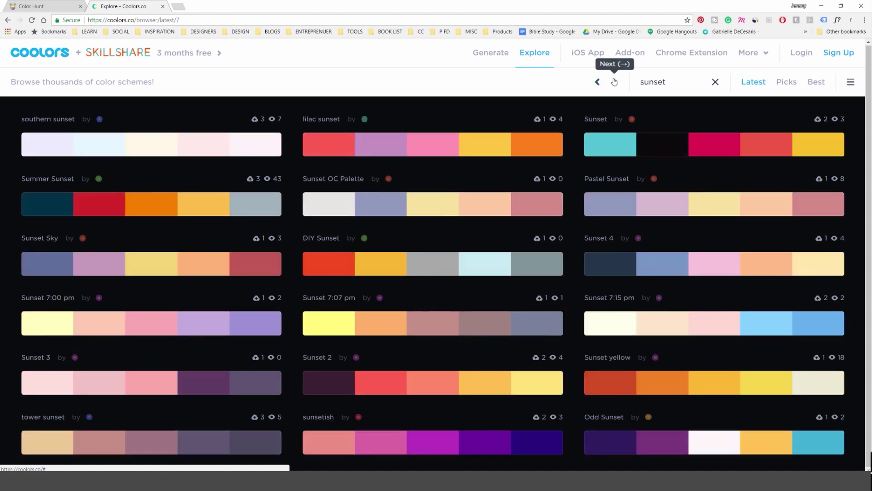
pyautogui.click(616, 82)
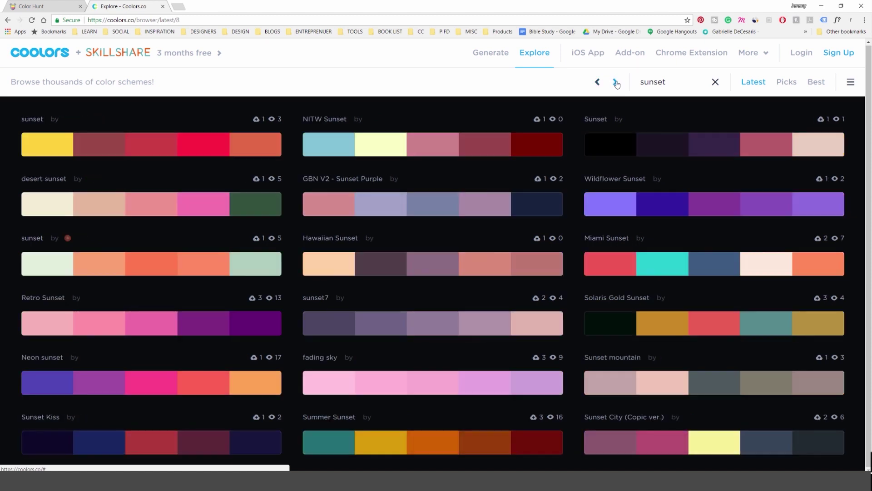
pyautogui.click(616, 83)
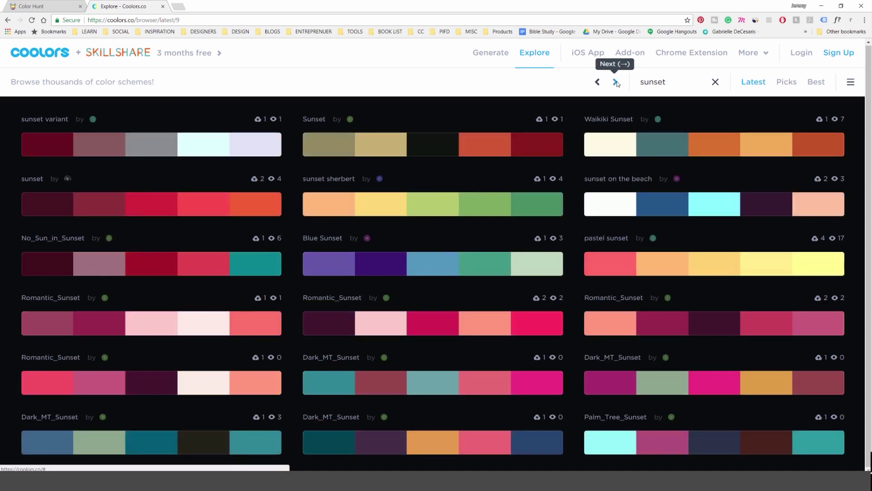
pyautogui.click(617, 82)
pyautogui.click(616, 83)
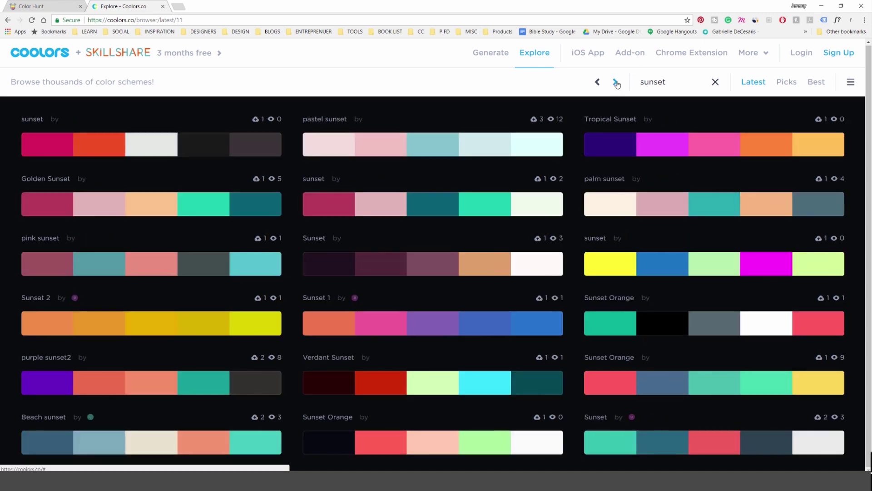
pyautogui.click(616, 83)
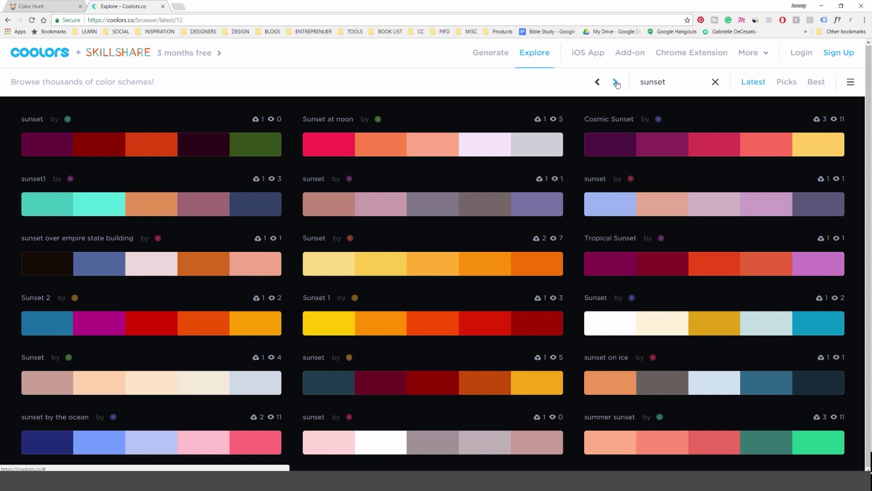
pyautogui.click(616, 83)
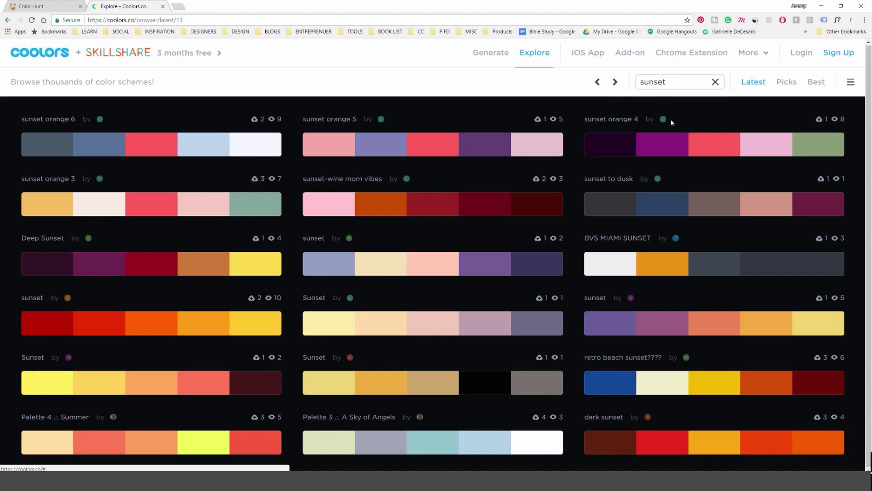
# - Open the "dark sunset" palette in the generator and pick #EA2B1F from the alternative shades of its red
pyautogui.moveTo(746, 442)
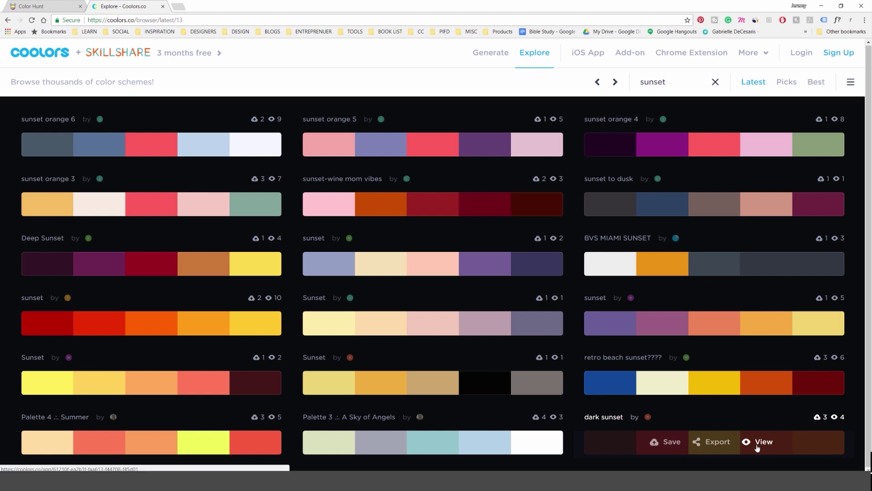
pyautogui.click(757, 447)
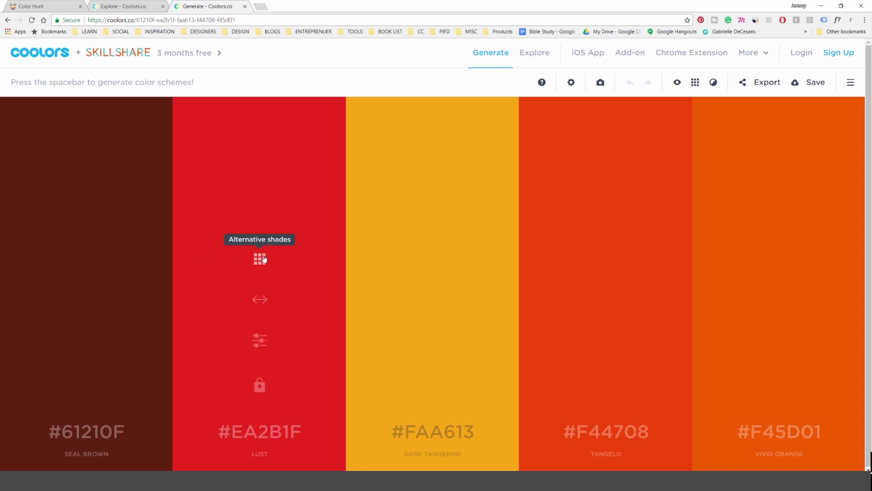
pyautogui.click(260, 258)
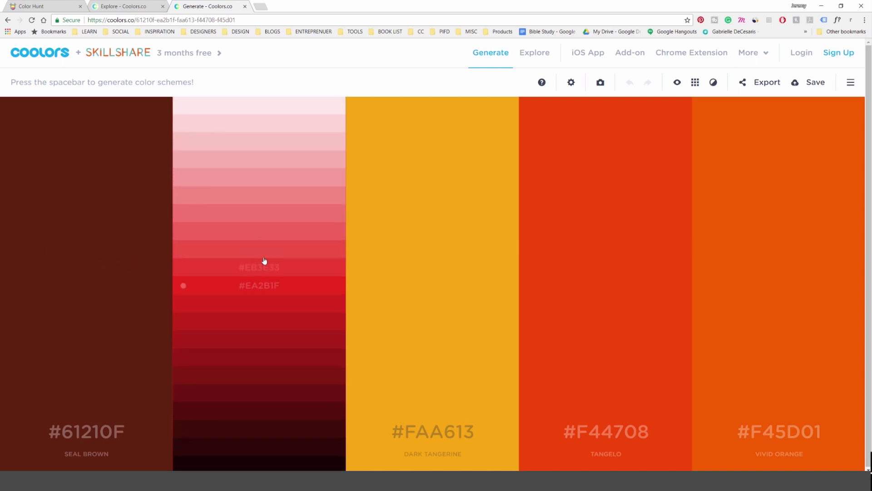
pyautogui.click(258, 288)
# - Change the palette's brown to the darker alternative shade #47190B
pyautogui.click(86, 258)
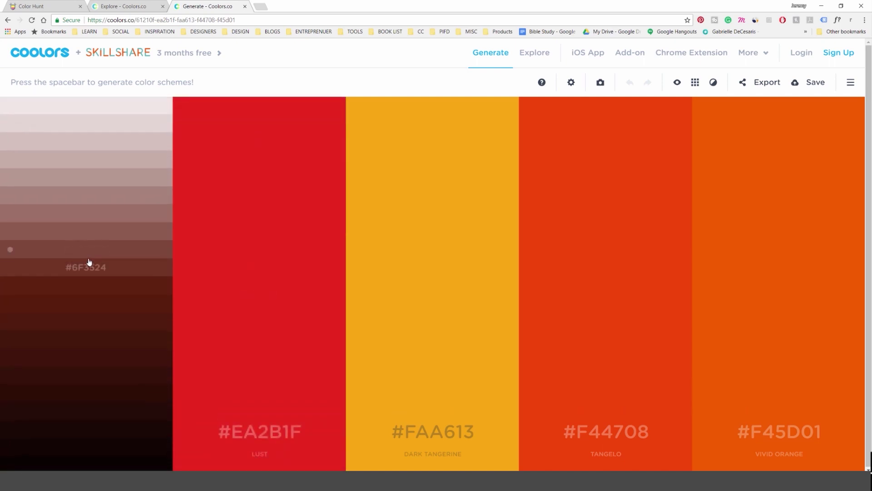
pyautogui.click(87, 255)
pyautogui.click(88, 259)
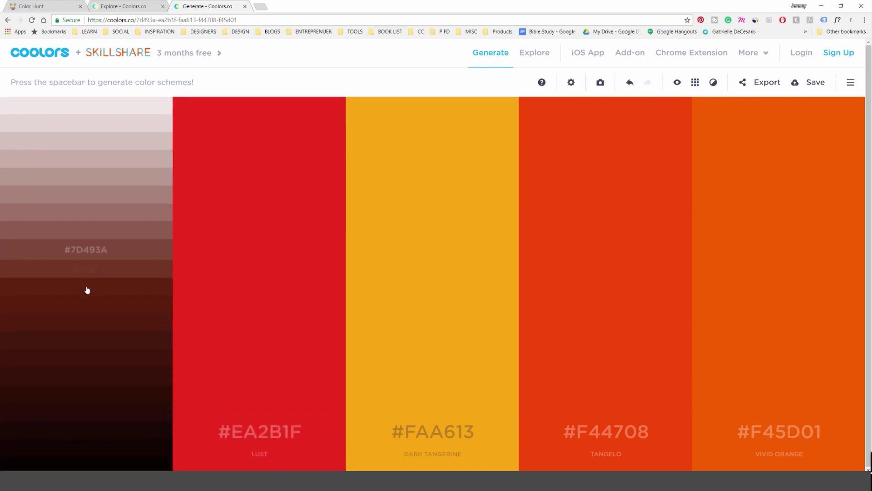
pyautogui.click(83, 351)
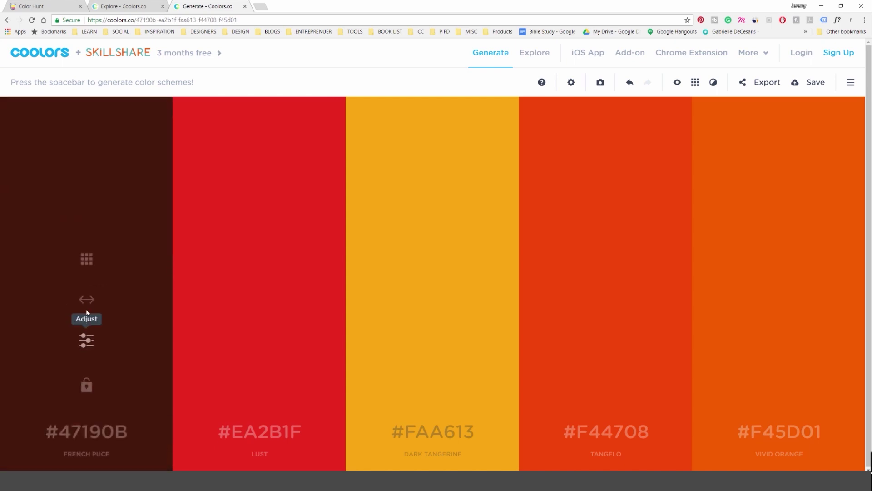
# - Move the dark brown to the third position in the palette and set its brightness to 26
pyautogui.moveTo(97, 303); pyautogui.dragTo(457, 302)
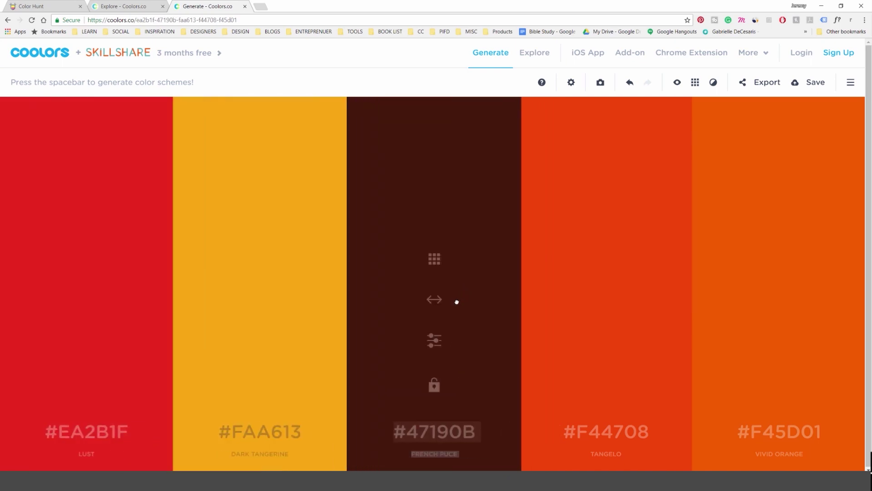
pyautogui.click(436, 342)
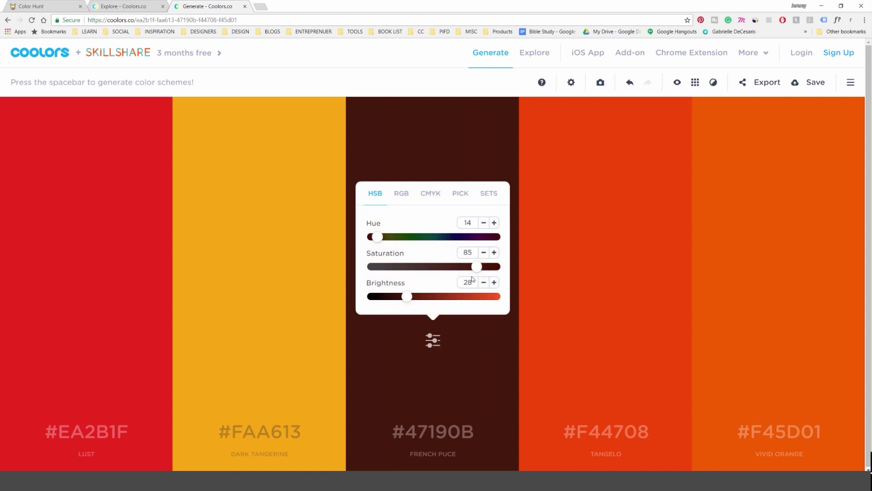
pyautogui.moveTo(413, 300)
pyautogui.mouseDown()
pyautogui.moveTo(502, 302)
pyautogui.moveTo(396, 309)
pyautogui.moveTo(414, 309)
pyautogui.moveTo(405, 299)
pyautogui.mouseUp()
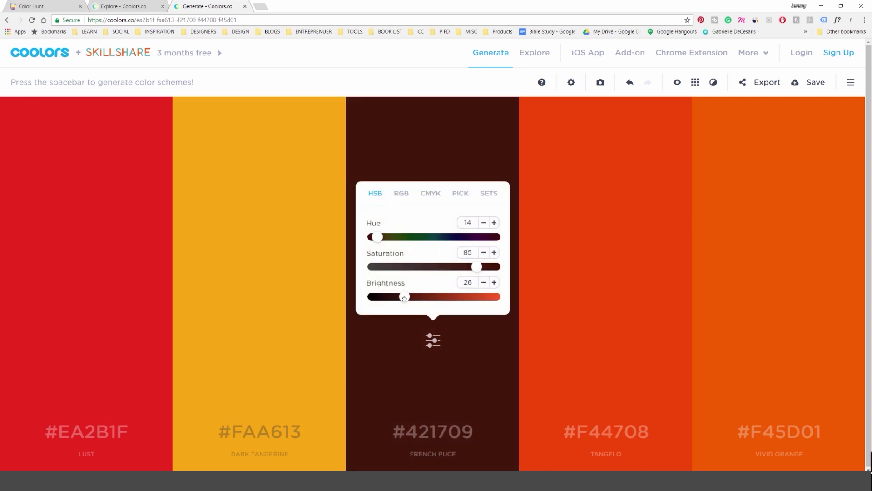
# - Look through the RGB, CMYK, Pick and Sets adjustment options for the dark brown and close them
pyautogui.click(402, 196)
pyautogui.click(426, 194)
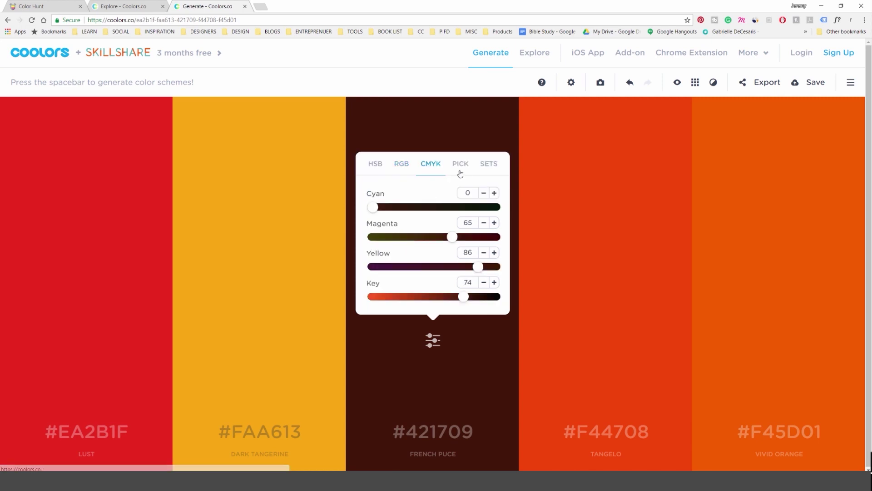
pyautogui.click(460, 173)
pyautogui.click(483, 180)
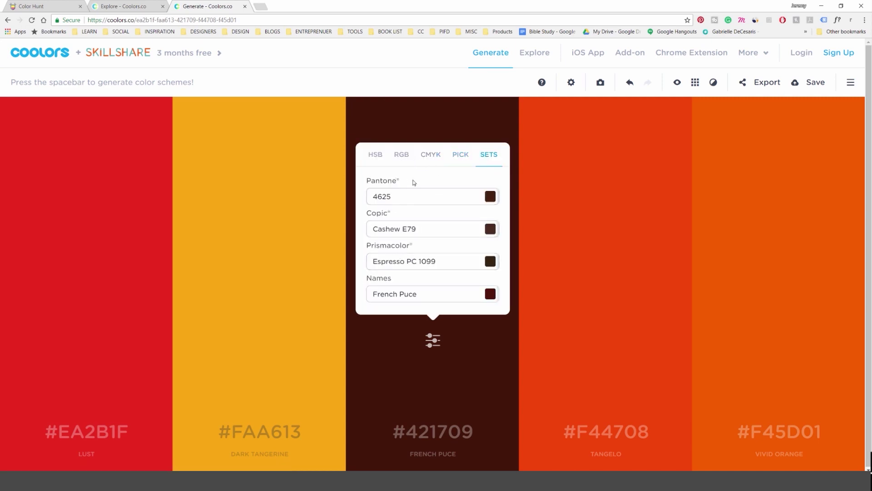
pyautogui.click(432, 342)
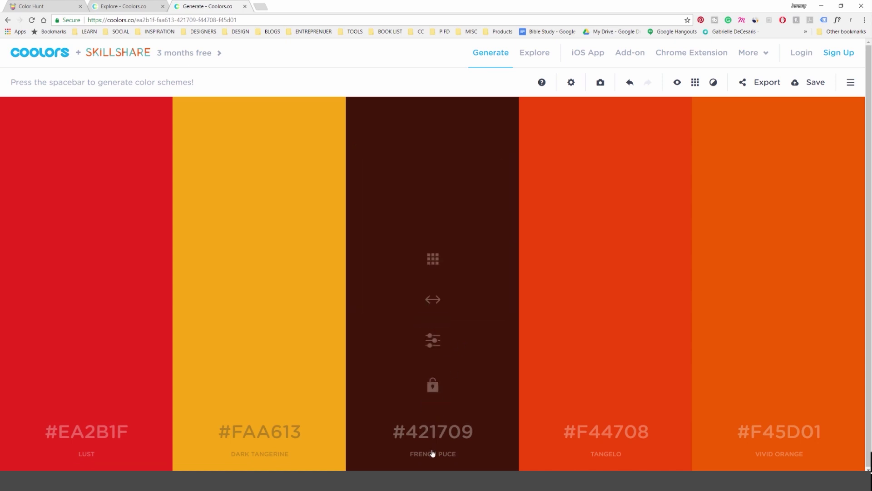
# - Try locking the dark brown and yellow colors in the palette, and unlock both
pyautogui.click(432, 385)
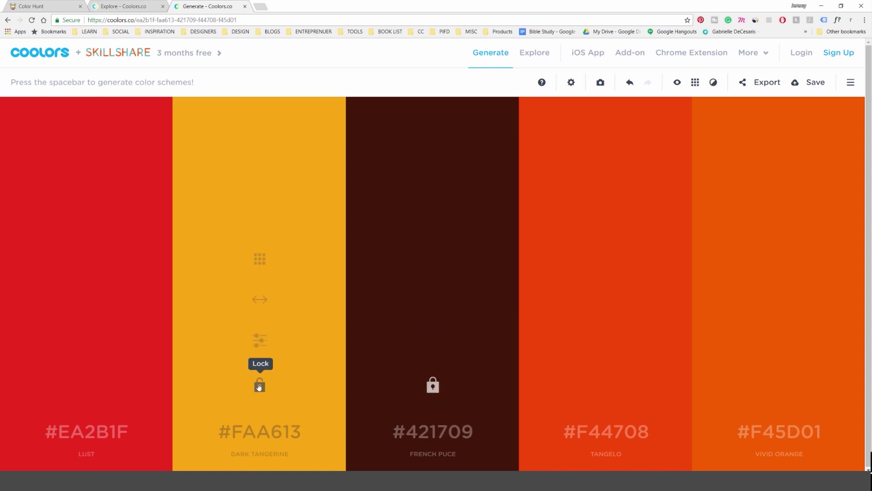
pyautogui.click(259, 387)
pyautogui.click(259, 386)
pyautogui.click(433, 386)
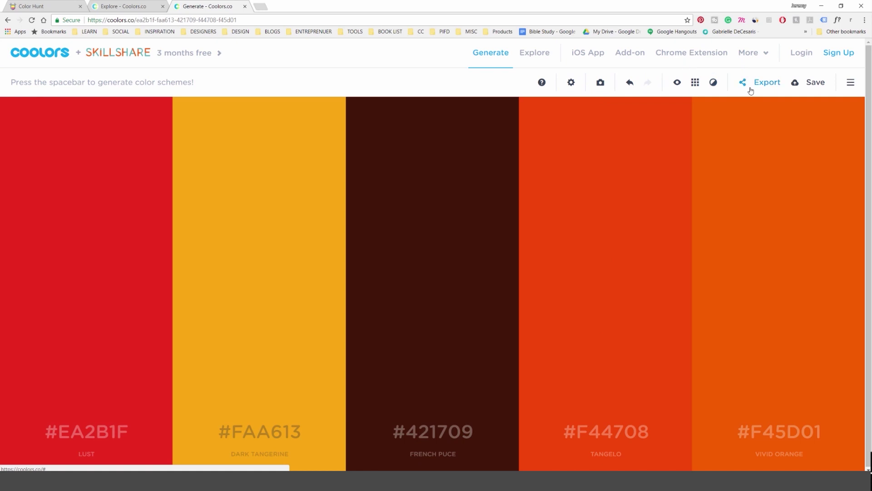
# - Export the palette as a PNG and copy the resulting image
pyautogui.click(766, 85)
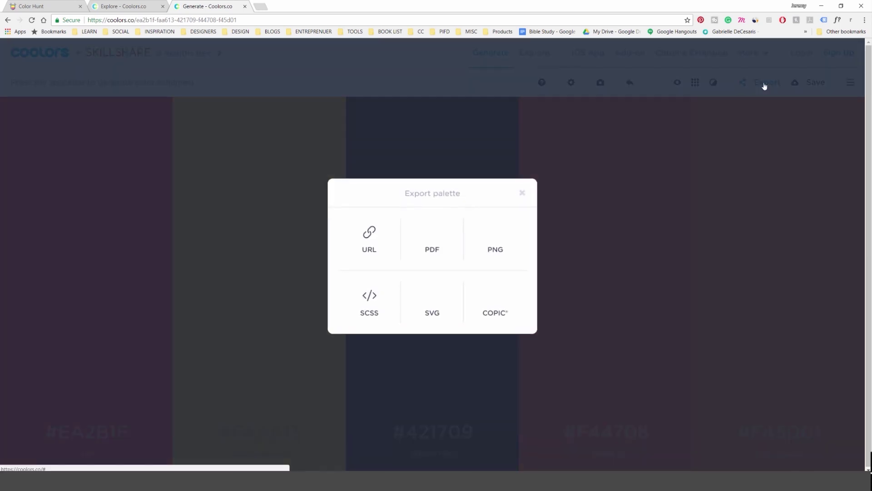
pyautogui.click(501, 248)
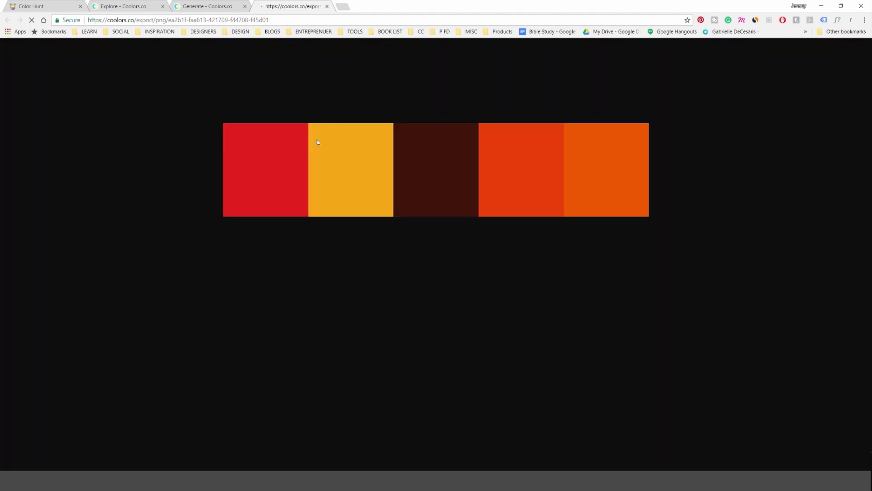
pyautogui.rightClick(424, 218)
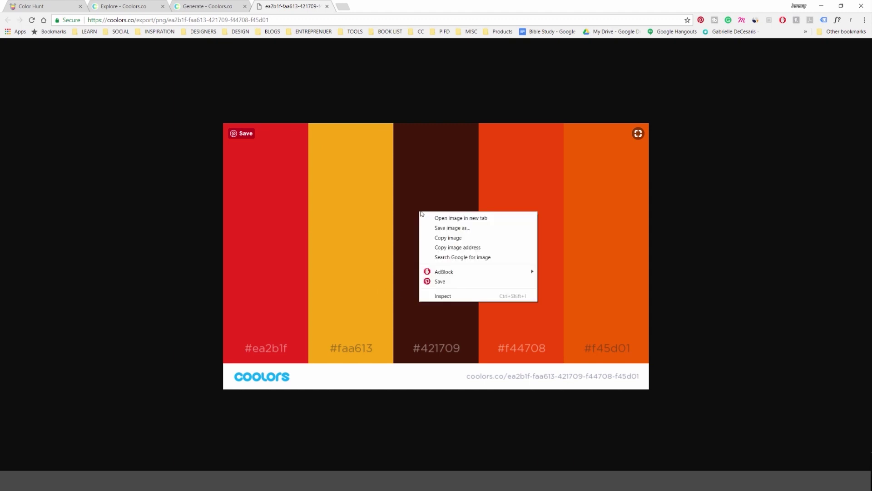
pyautogui.click(448, 236)
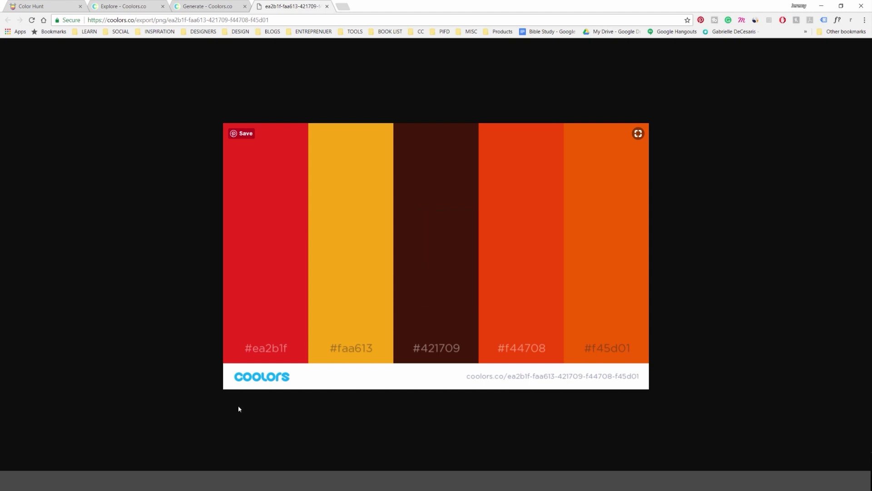
# - Copy the palette image, switch to Illustrator, and paste it into the Vector Town document beside the artboard
pyautogui.rightClick(344, 252)
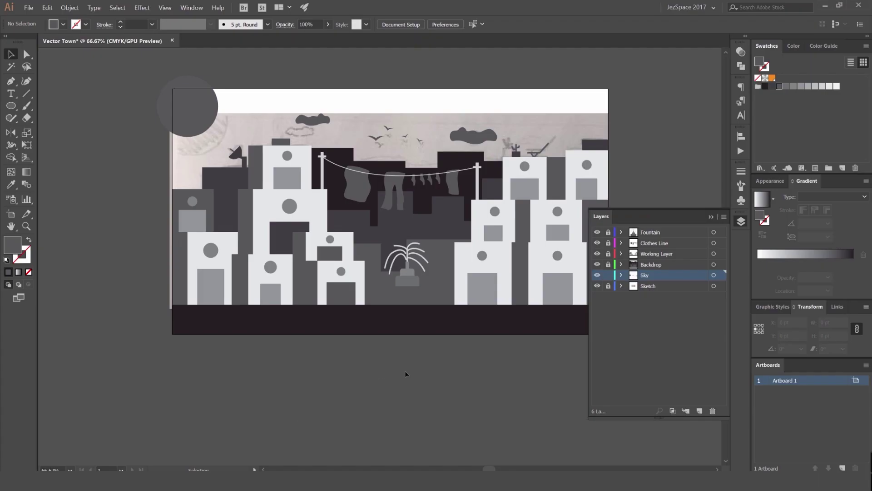
pyautogui.hotkey('ctrl', 'v')
pyautogui.hotkey('ctrl', '-')
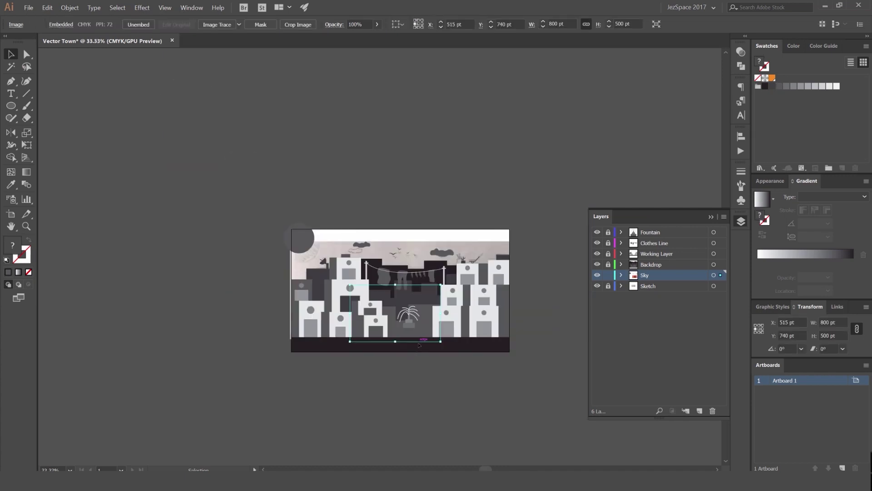
pyautogui.moveTo(419, 344); pyautogui.dragTo(245, 344)
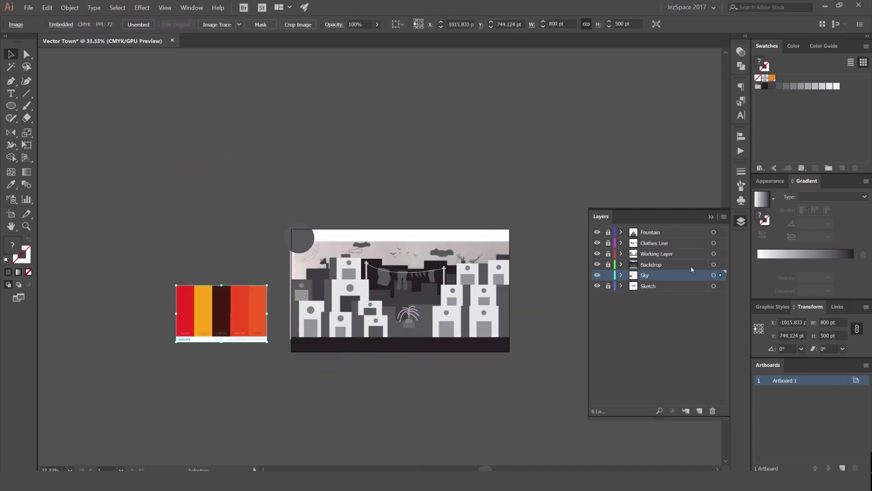
# - Unlock the Fountain, Clothes Line, Working Layer and Backdrop layers, and move the palette image onto the Fountain layer, above the artboard
pyautogui.moveTo(609, 233); pyautogui.dragTo(609, 265)
pyautogui.moveTo(724, 241); pyautogui.dragTo(721, 232)
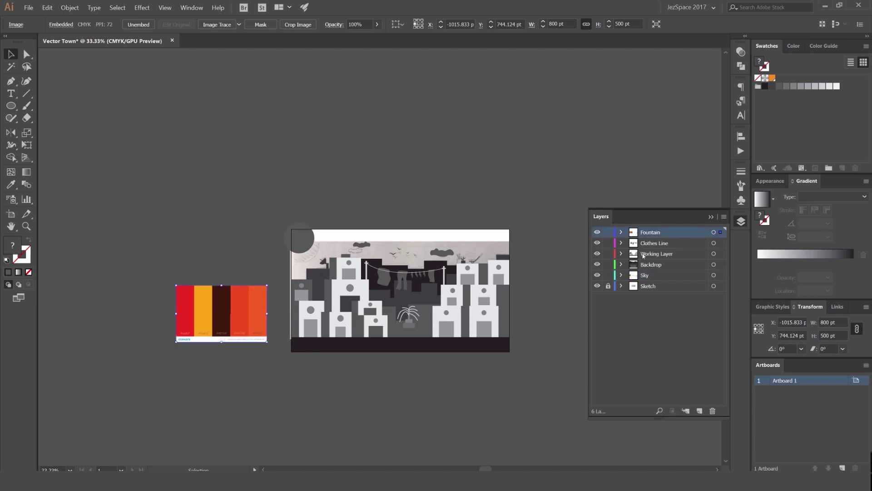
pyautogui.click(272, 232)
pyautogui.moveTo(251, 264); pyautogui.dragTo(308, 273)
pyautogui.moveTo(283, 305); pyautogui.dragTo(445, 169)
pyautogui.click(711, 217)
# - Move the palette image to the empty canvas beyond the artboard's upper-right corner
pyautogui.moveTo(607, 174); pyautogui.dragTo(508, 179)
pyautogui.scroll(1, 428, 186)
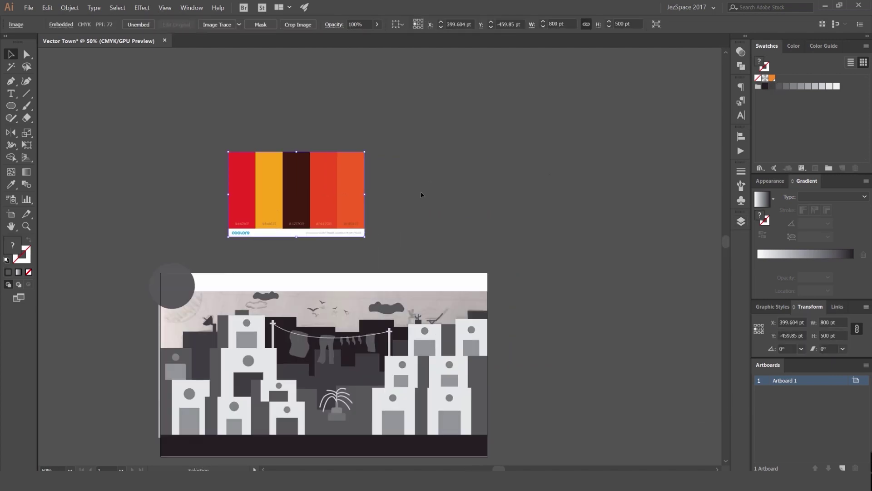
pyautogui.click(423, 195)
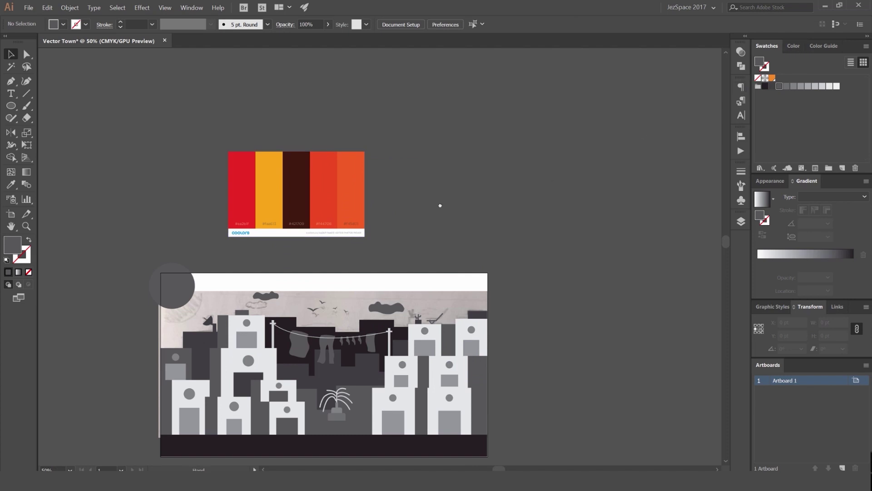
pyautogui.moveTo(439, 205); pyautogui.dragTo(375, 149)
pyautogui.moveTo(268, 158); pyautogui.dragTo(562, 169)
pyautogui.click(605, 157)
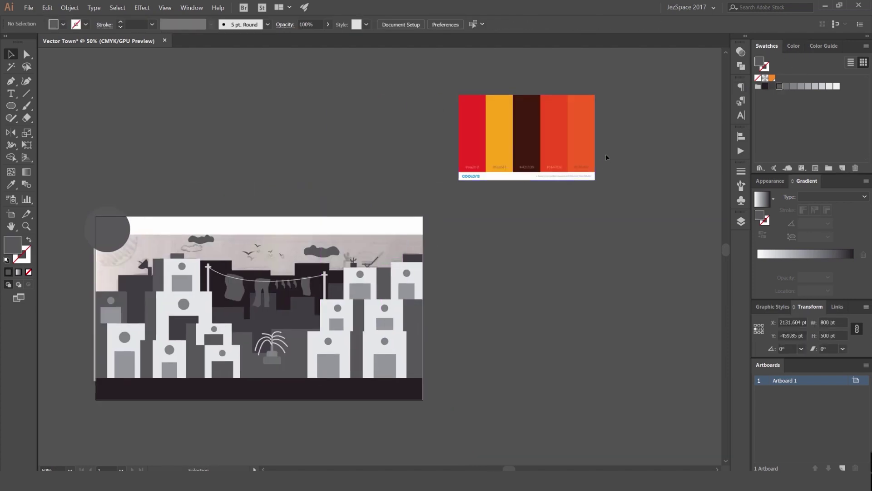
pyautogui.moveTo(593, 133); pyautogui.dragTo(434, 169)
pyautogui.scroll(1, 400, 217)
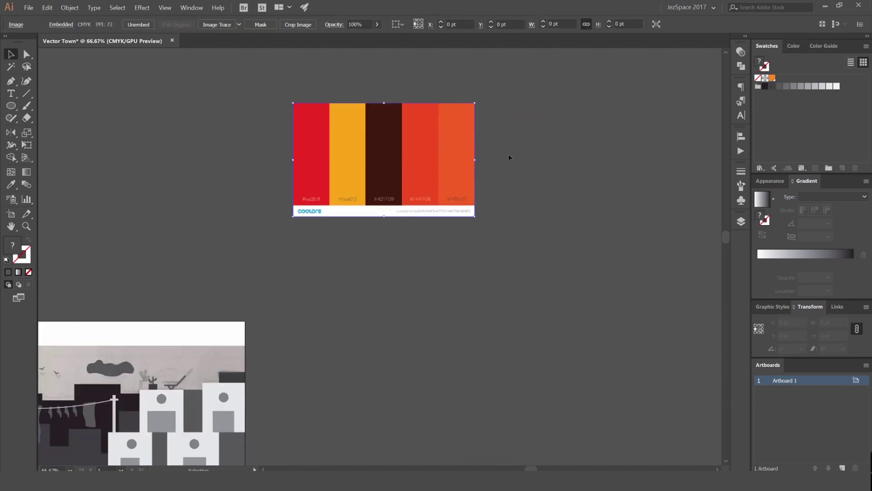
pyautogui.click(510, 156)
# - Draw a circle about 111 pt in diameter below the red end of the palette image
pyautogui.scroll(2, 296, 240)
pyautogui.moveTo(348, 235)
pyautogui.mouseDown()
pyautogui.moveTo(316, 232)
pyautogui.moveTo(330, 269)
pyautogui.mouseUp()
pyautogui.press('l')
pyautogui.press('v')
pyautogui.click(356, 260)
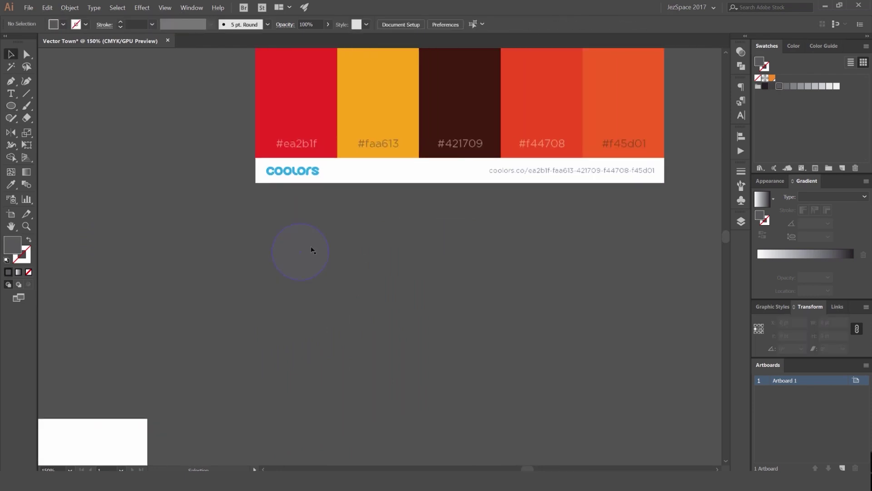
pyautogui.click(312, 250)
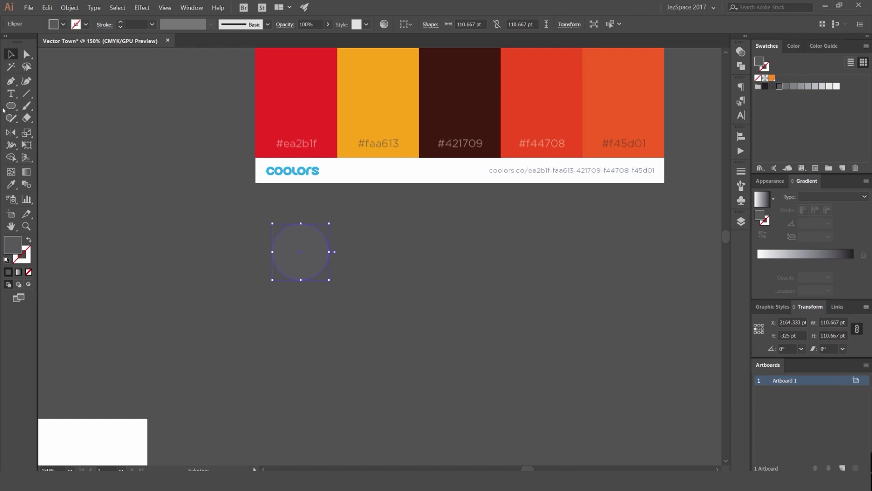
# - Fill the circle with light gray and duplicate it into an evenly spaced row of five below the palette image
pyautogui.moveTo(10, 107); pyautogui.dragTo(369, 249)
pyautogui.click(816, 87)
pyautogui.hotkey('ctrl', 'd')
pyautogui.hotkey('ctrl', 'd')
pyautogui.hotkey('ctrl', 'd')
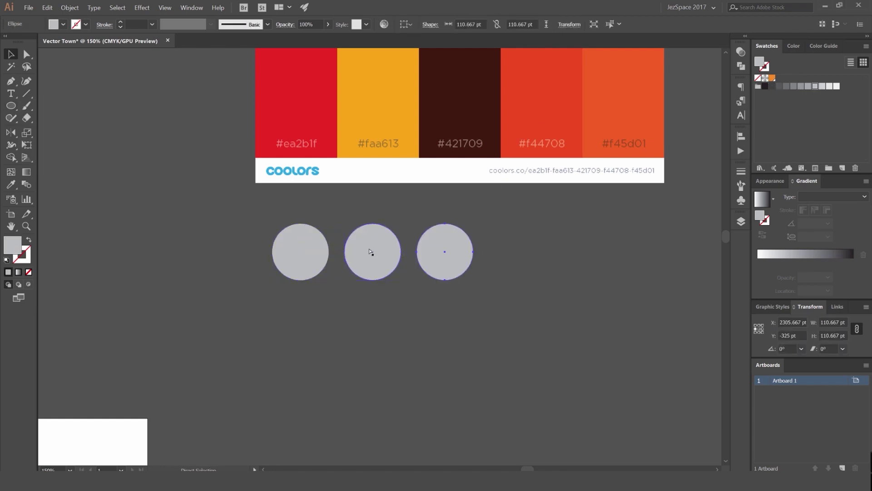
pyautogui.click(642, 227)
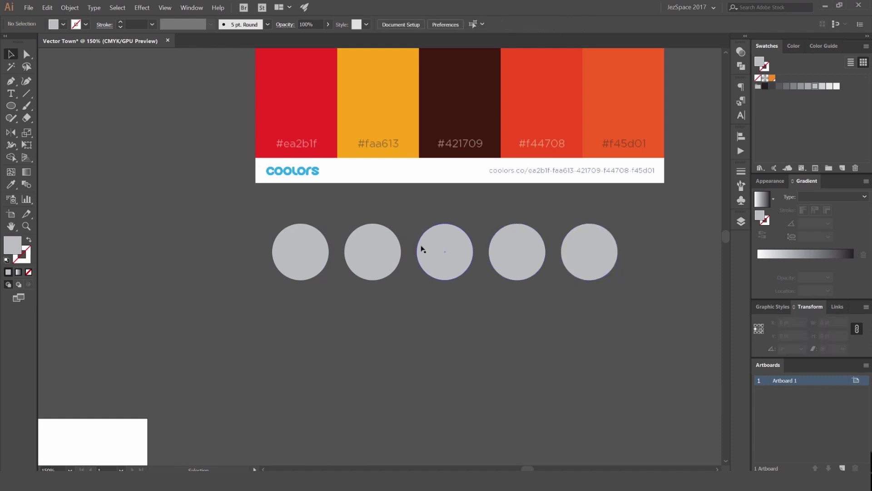
pyautogui.moveTo(453, 256); pyautogui.dragTo(462, 359)
pyautogui.scroll(-5, 500, 259)
pyautogui.hscroll(2, 500, 259)
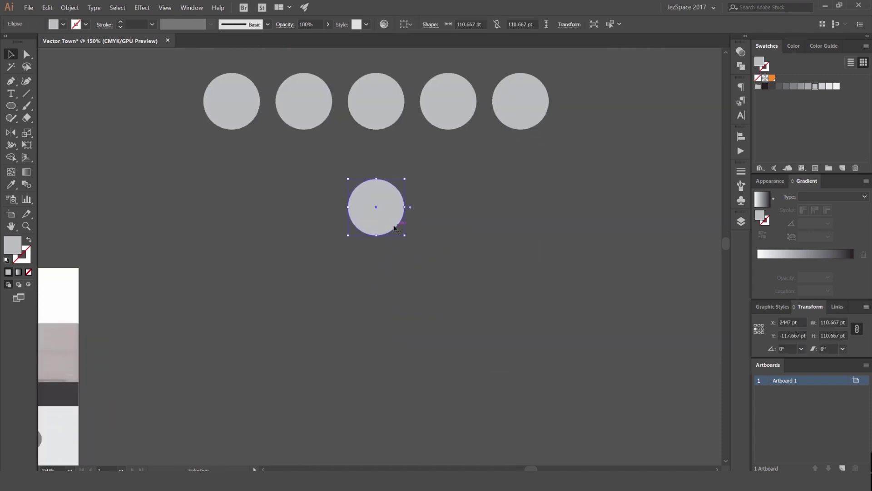
pyautogui.hotkey('ctrl', 'd')
pyautogui.hotkey('ctrl', 'd')
pyautogui.hotkey('ctrl', 'z')
pyautogui.hotkey('ctrl', 'z')
pyautogui.hotkey('ctrl', 'z')
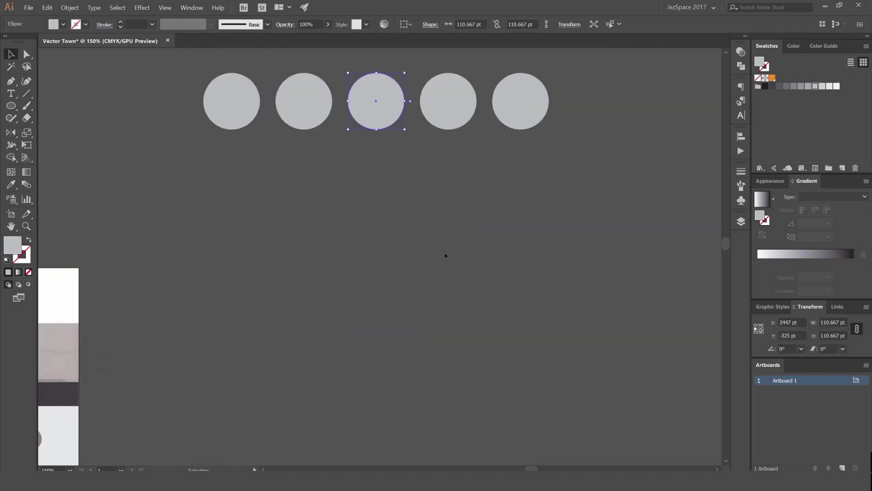
# - Fill the first circle with the red #ea2b1f sampled from the palette image
pyautogui.click(446, 255)
pyautogui.moveTo(263, 63); pyautogui.dragTo(330, 203)
pyautogui.click(329, 251)
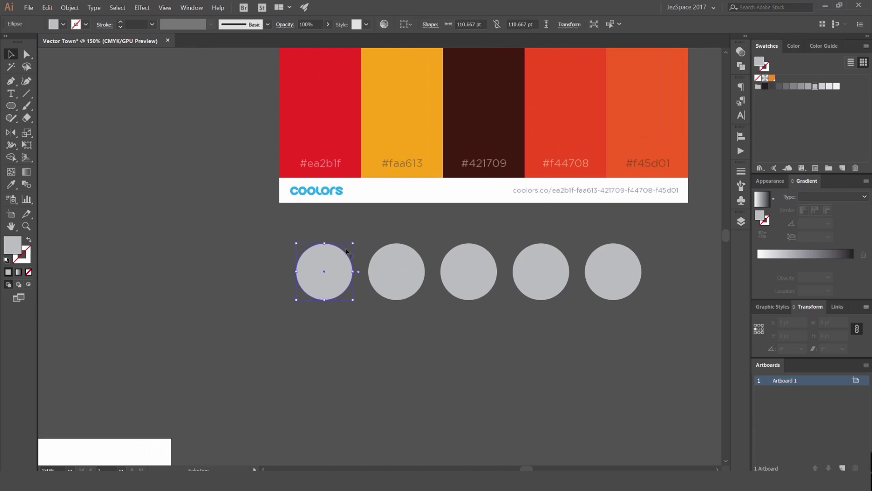
pyautogui.scroll(1, 323, 286)
pyautogui.moveTo(326, 288); pyautogui.dragTo(311, 307)
pyautogui.press('i')
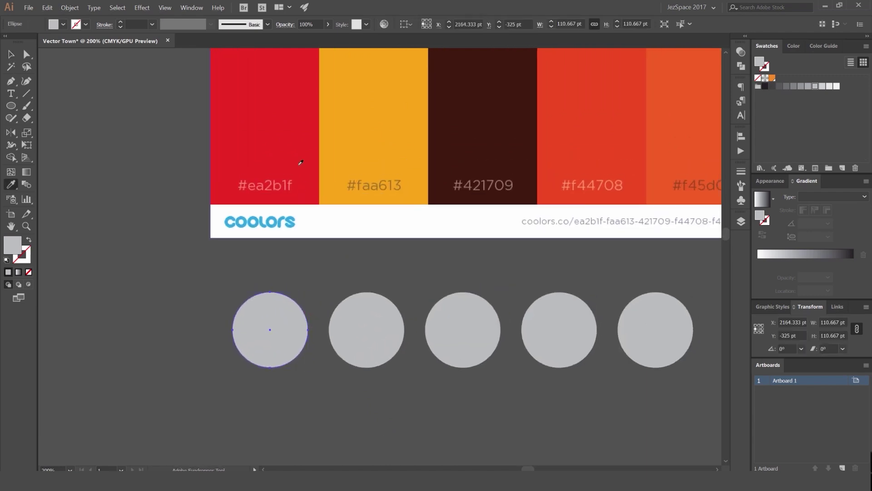
pyautogui.click(293, 153)
pyautogui.press('v')
# - Fill the second circle with the yellow #faa613 and the third with the dark brown #421709, sampled from the palette image
pyautogui.click(361, 289)
pyautogui.click(380, 302)
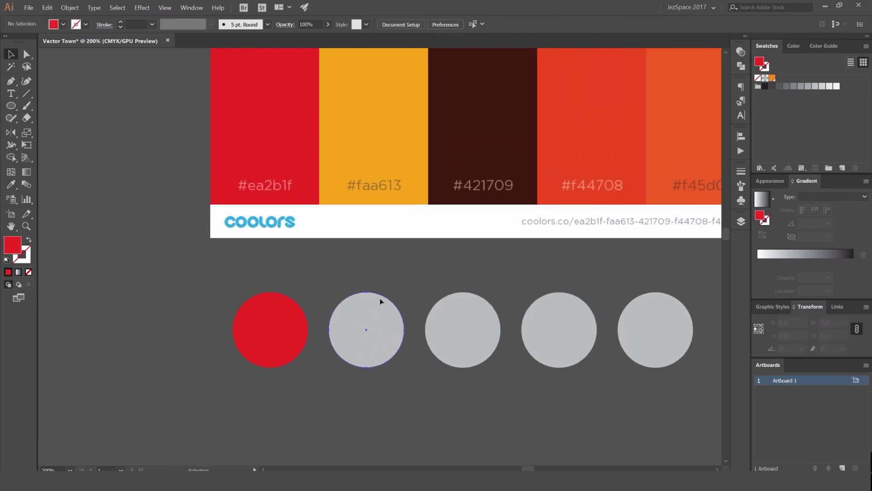
pyautogui.moveTo(380, 302); pyautogui.dragTo(290, 338)
pyautogui.press('i')
pyautogui.click(296, 150)
pyautogui.keyDown('ctrl'); pyautogui.click(380, 343); pyautogui.keyUp('ctrl')
pyautogui.click(389, 179)
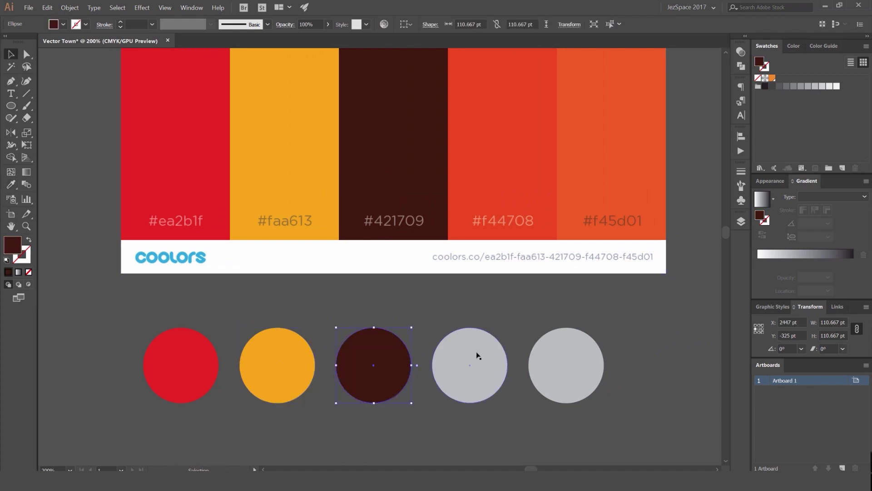
# - Fill the fourth circle with the red-orange #f44708 and the fifth with the orange #f45d01, sampled from the palette image
pyautogui.keyDown('ctrl'); pyautogui.click(477, 354); pyautogui.keyUp('ctrl')
pyautogui.click(510, 179)
pyautogui.press('b')
pyautogui.keyDown('ctrl'); pyautogui.click(568, 354); pyautogui.keyUp('ctrl')
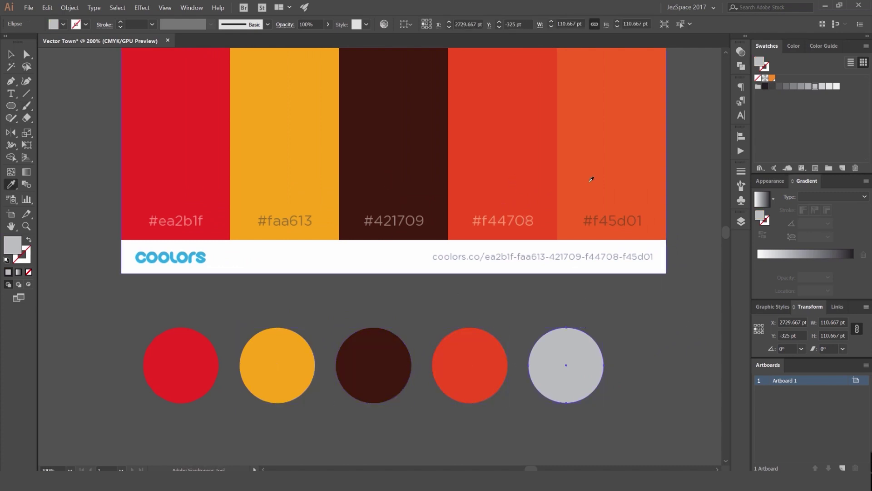
pyautogui.click(592, 179)
pyautogui.press('v')
pyautogui.click(627, 318)
# - Delete the Coolors palette image, keeping the five colored circles
pyautogui.keyDown('alt'); pyautogui.scroll(-2, 499, 218); pyautogui.keyUp('alt')
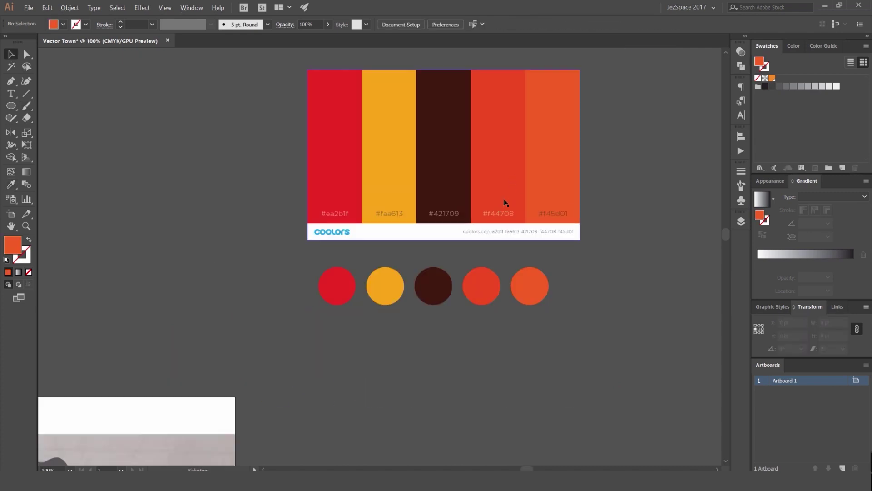
pyautogui.click(502, 206)
pyautogui.press('Delete')
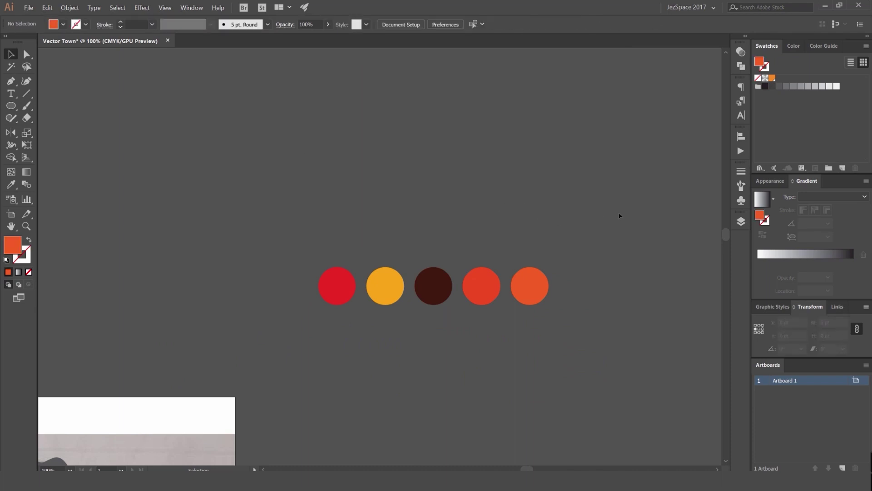
# - Create a color group named Sunset Groove from the five circles, with process colors converted to global and tint swatches included
pyautogui.keyDown('alt'); pyautogui.scroll(1, 619, 215); pyautogui.keyUp('alt')
pyautogui.moveTo(228, 277); pyautogui.dragTo(650, 163)
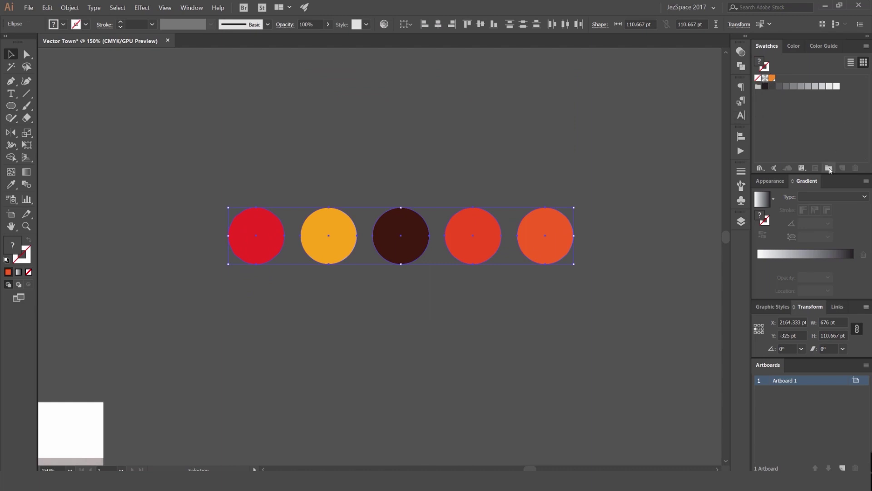
pyautogui.click(829, 169)
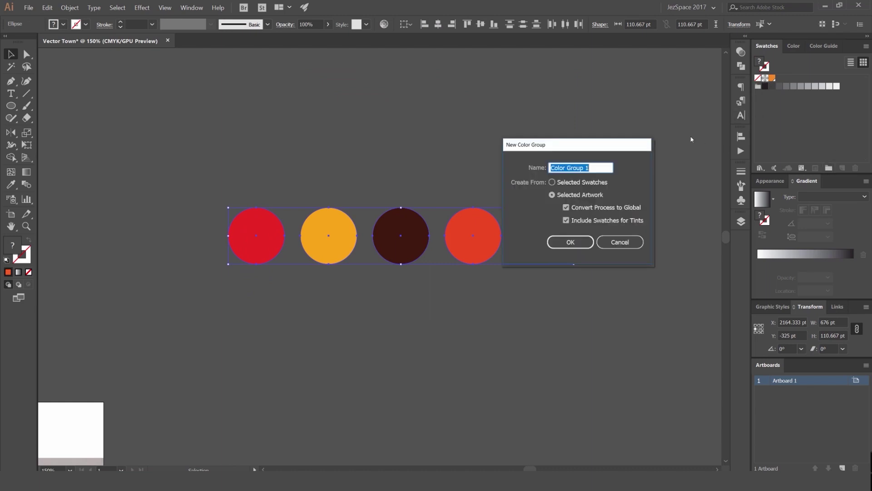
pyautogui.write('Sunset gro')
pyautogui.press('BackSpace')
pyautogui.press('BackSpace')
pyautogui.press('BackSpace')
pyautogui.write('Groove')
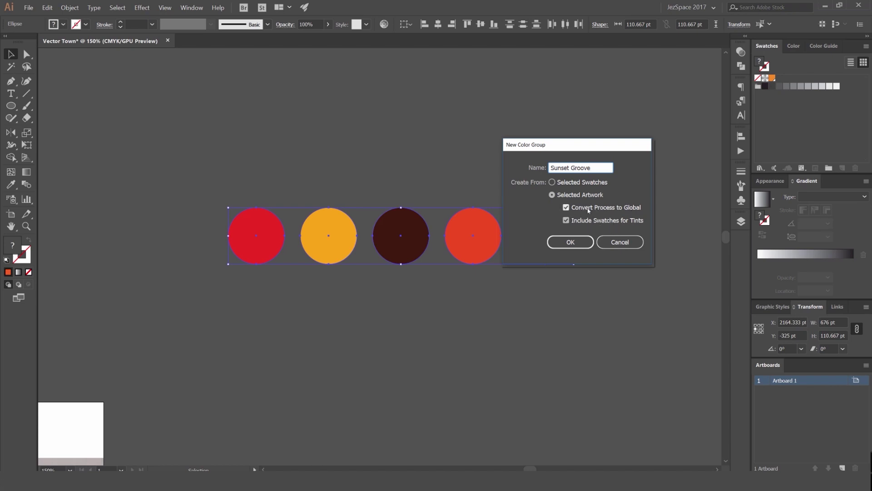
pyautogui.click(571, 243)
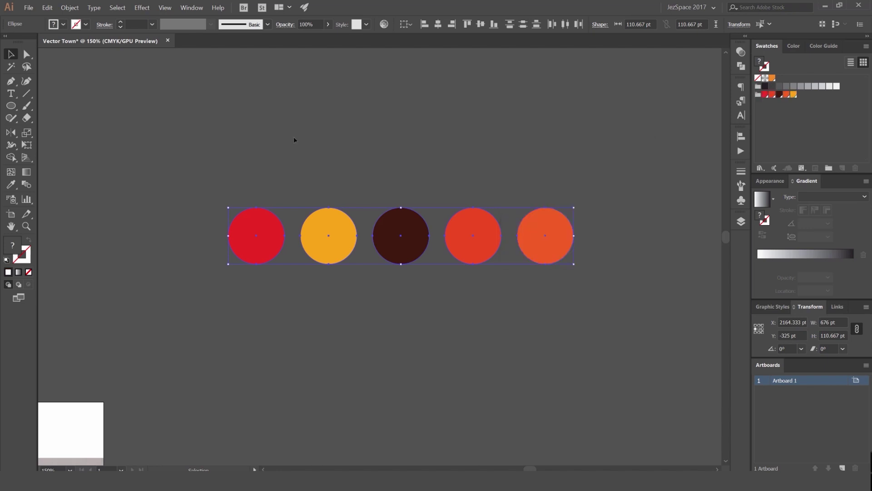
# - Scatter five copies of the red circle above the artboard
pyautogui.click(343, 112)
pyautogui.hotkey('ctrl', '-')
pyautogui.hotkey('ctrl', '-')
pyautogui.hotkey('ctrl', '-')
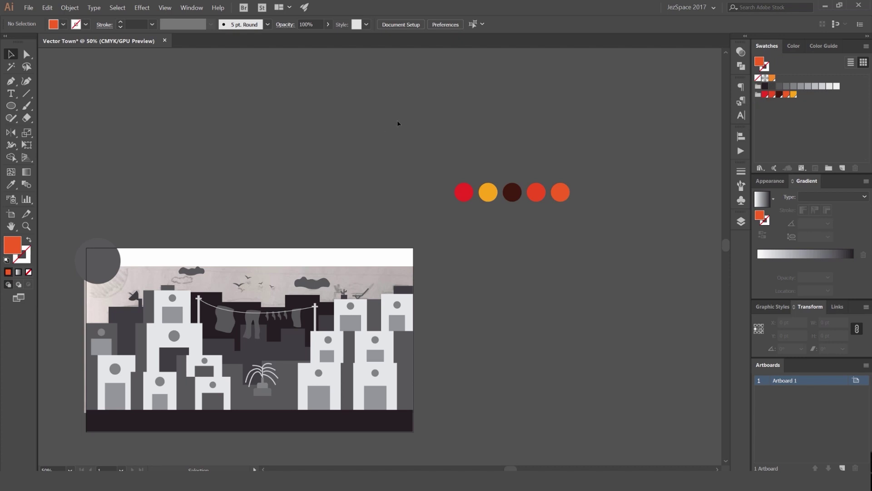
pyautogui.moveTo(468, 194); pyautogui.dragTo(253, 203)
pyautogui.moveTo(252, 203); pyautogui.dragTo(134, 171)
pyautogui.click(196, 158)
pyautogui.moveTo(238, 155); pyautogui.dragTo(182, 139)
pyautogui.click(257, 109)
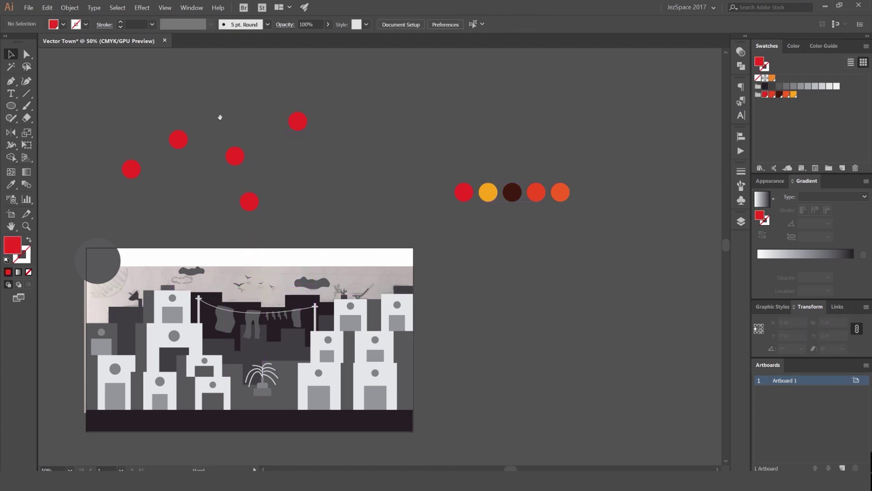
pyautogui.moveTo(219, 117); pyautogui.dragTo(310, 120)
pyautogui.scroll(1, 324, 135)
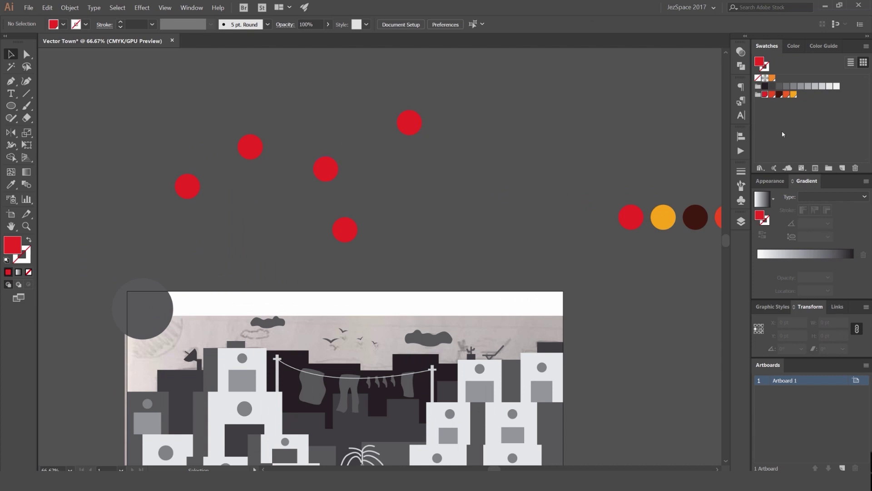
# - Preview the red global swatch as C=47 M=70 Y=51 K=56 on the artwork, and cancel the change
pyautogui.doubleClick(766, 95)
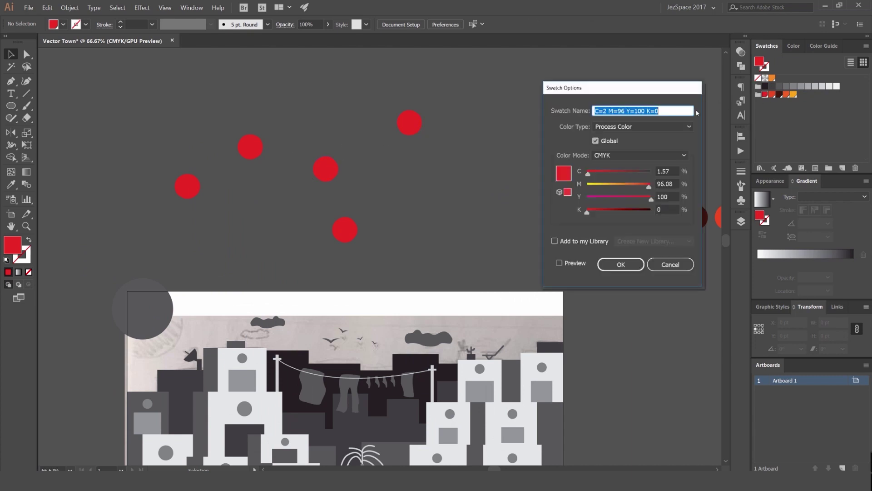
pyautogui.click(559, 263)
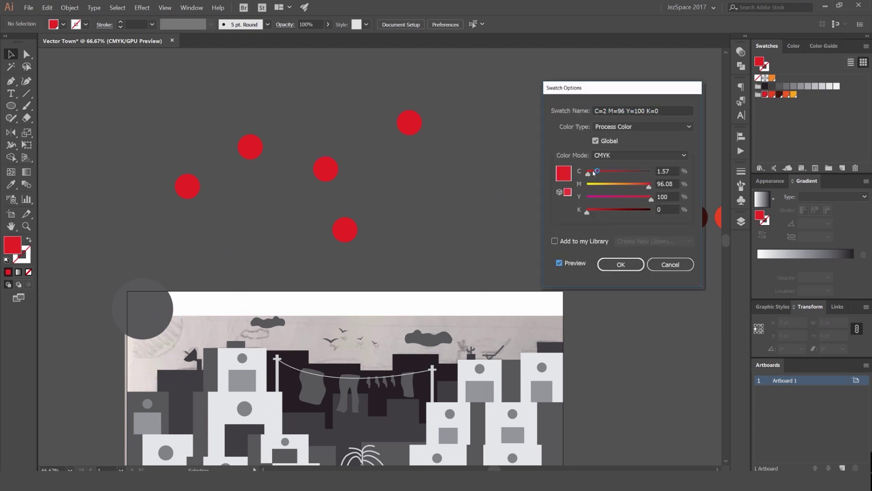
pyautogui.moveTo(589, 173); pyautogui.dragTo(618, 173)
pyautogui.moveTo(618, 88); pyautogui.dragTo(735, 152)
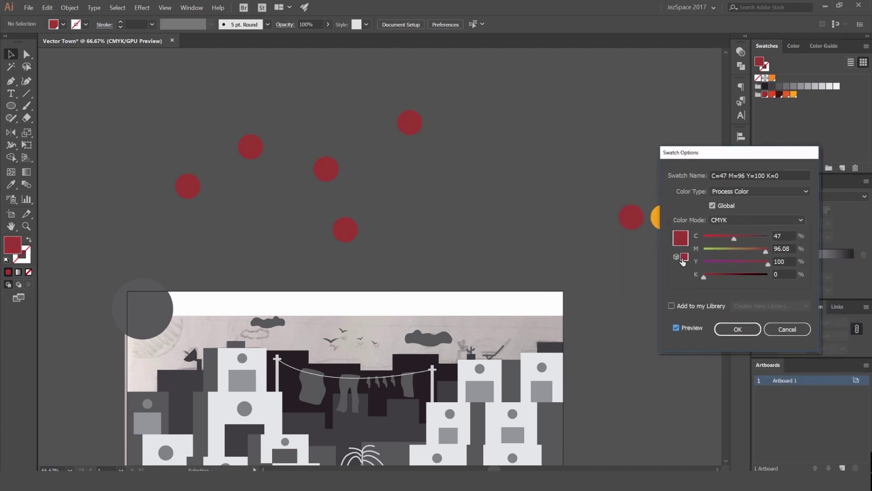
pyautogui.moveTo(706, 249); pyautogui.dragTo(704, 250)
pyautogui.moveTo(704, 152); pyautogui.dragTo(485, 88)
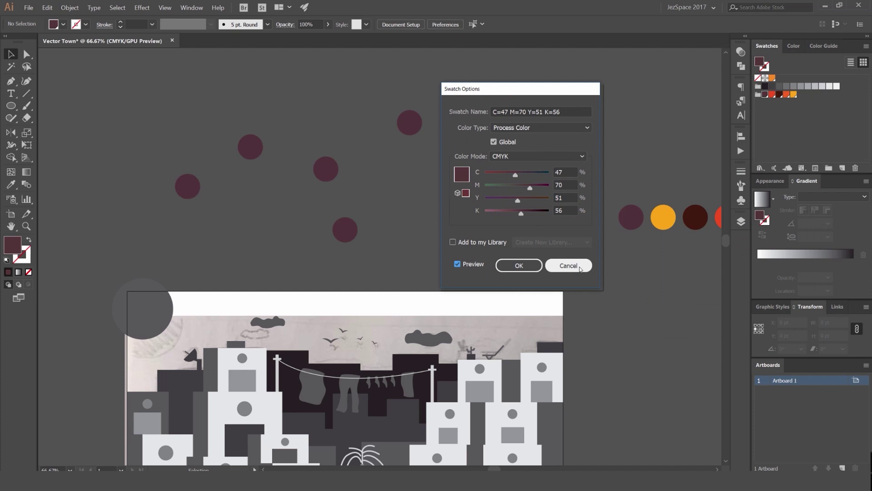
pyautogui.click(569, 265)
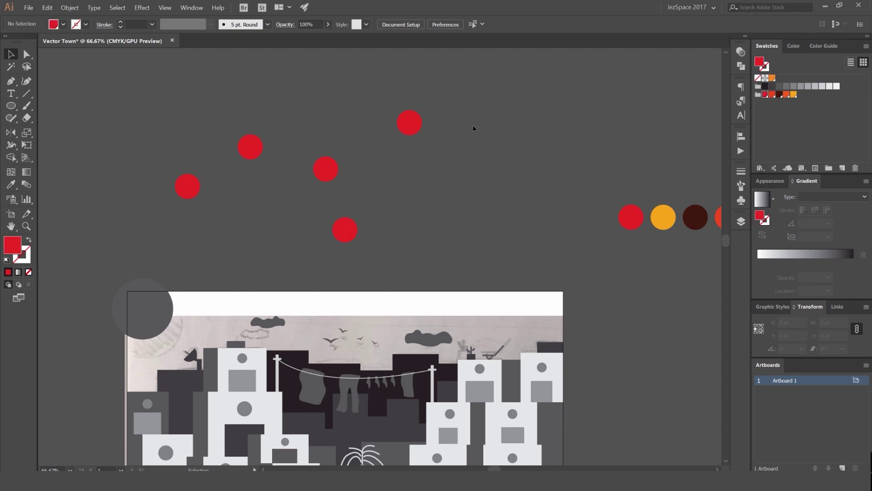
# - Delete the scattered red circle copies and select the row of five palette circles
pyautogui.click(434, 214)
pyautogui.moveTo(504, 230); pyautogui.dragTo(361, 126)
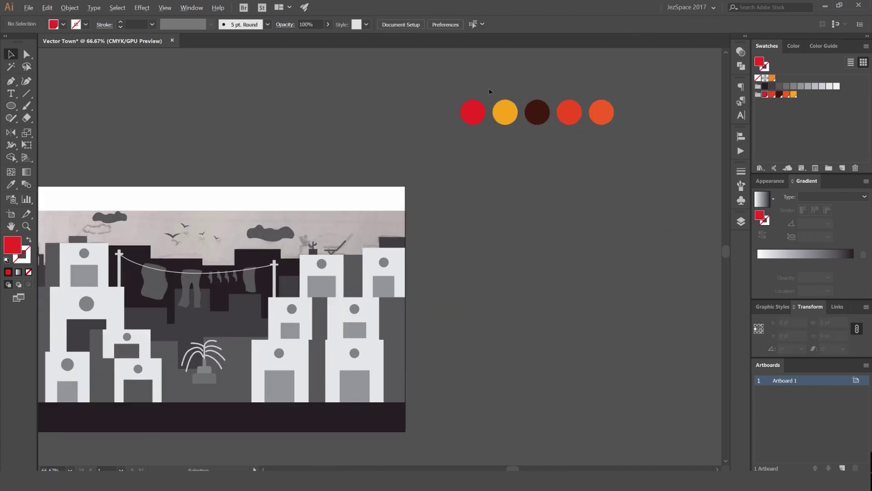
pyautogui.scroll(2, 489, 90)
pyautogui.moveTo(478, 105); pyautogui.dragTo(333, 125)
pyautogui.moveTo(631, 109); pyautogui.dragTo(282, 201)
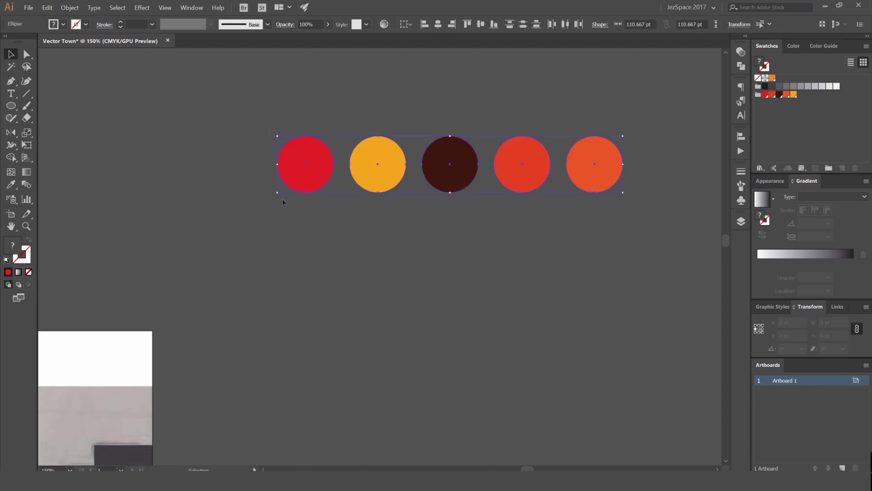
# - Delete the five palette circles and move the dark brown swatch to the front of the Sunset Groove color group
pyautogui.press('Delete')
pyautogui.scroll(-1, 323, 178)
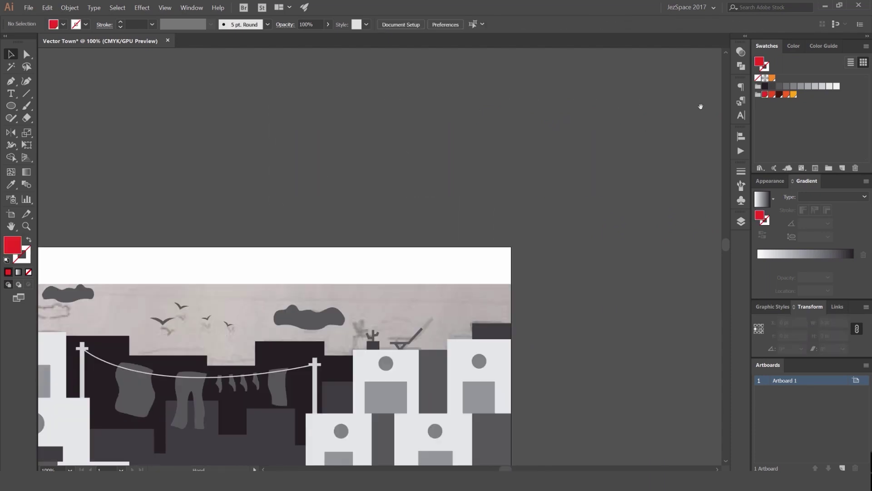
pyautogui.moveTo(780, 95); pyautogui.dragTo(766, 94)
pyautogui.click(765, 95)
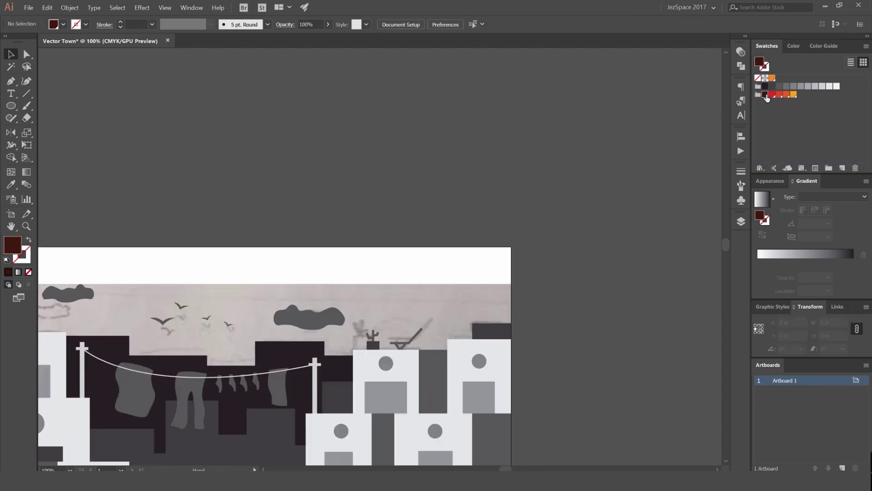
# - Try out C=67 M=84 Y=82.35 K=70.2 for the dark brown global swatch
pyautogui.doubleClick(765, 95)
pyautogui.moveTo(522, 179); pyautogui.dragTo(539, 188)
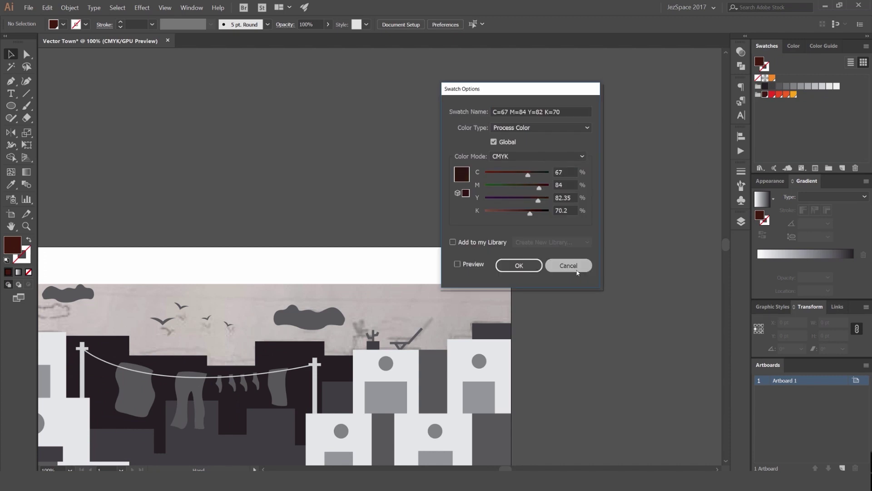
pyautogui.click(535, 272)
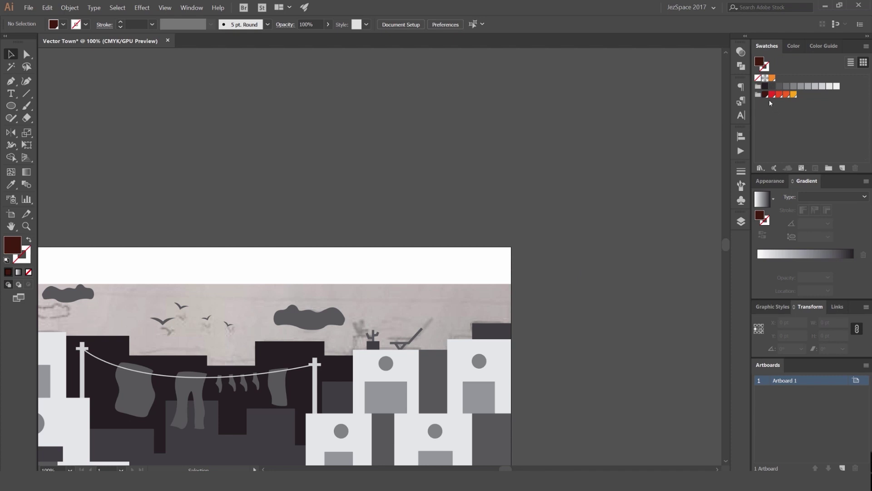
# - Apply the Shades harmony rule to the dark brown color and save the result as a color group in the swatches
pyautogui.click(794, 45)
pyautogui.click(824, 46)
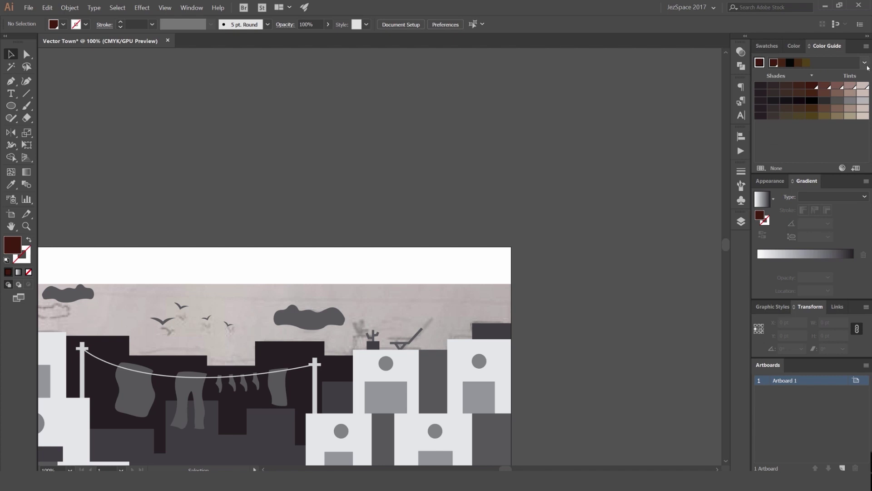
pyautogui.click(865, 63)
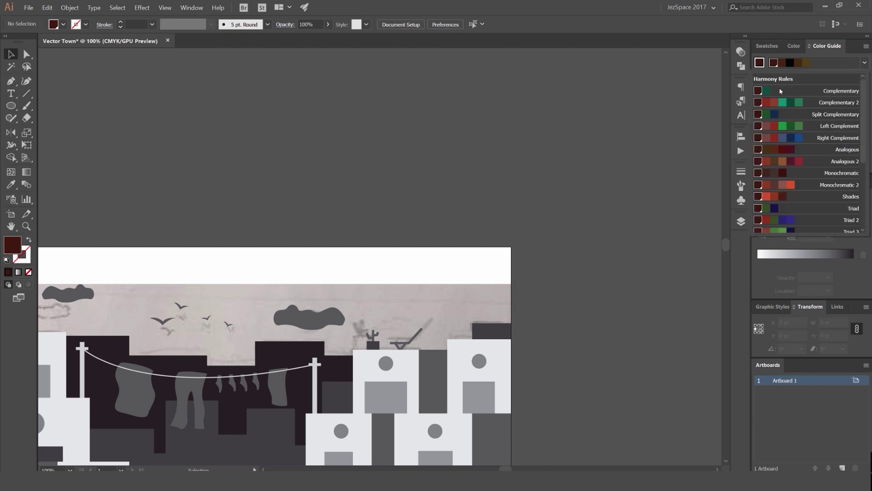
pyautogui.scroll(-5, 785, 107)
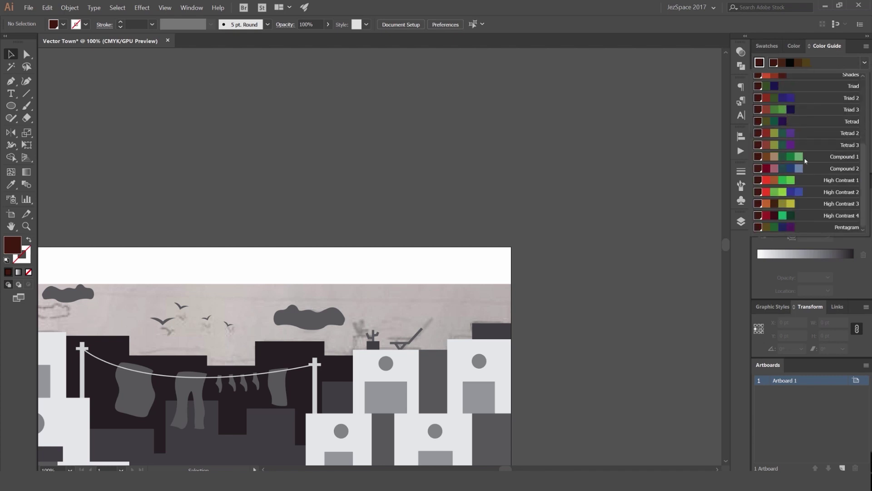
pyautogui.scroll(5, 795, 166)
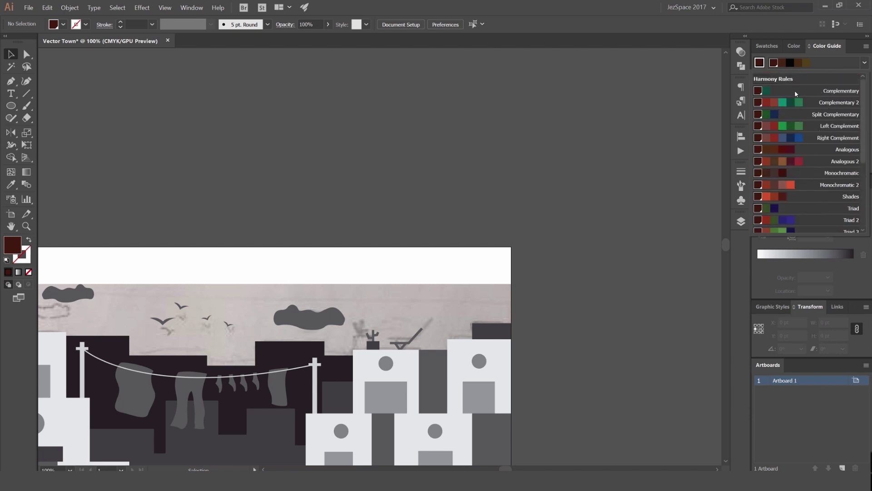
pyautogui.scroll(-2, 815, 159)
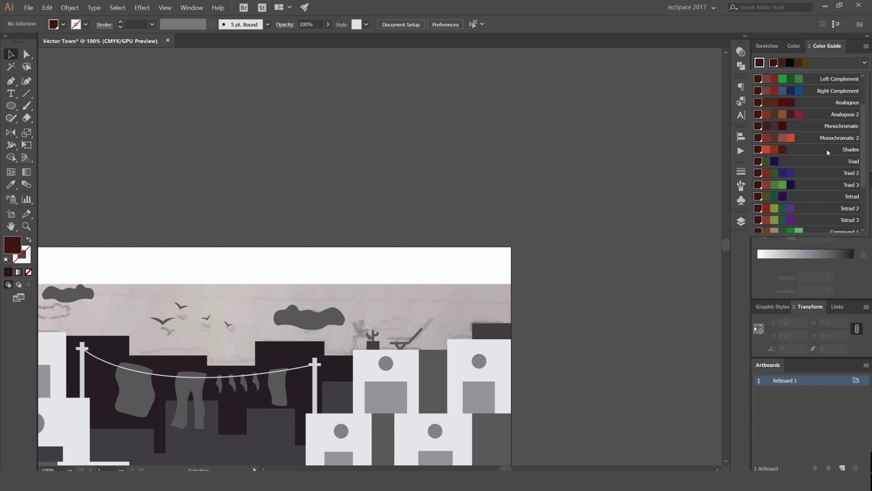
pyautogui.click(792, 153)
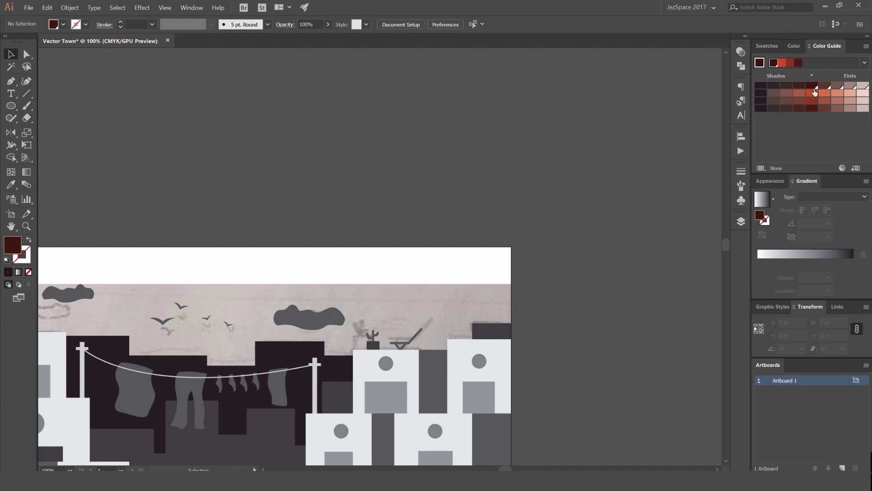
pyautogui.click(857, 168)
# - Delete the duplicate dark brown base swatch from the new shades color group
pyautogui.click(767, 46)
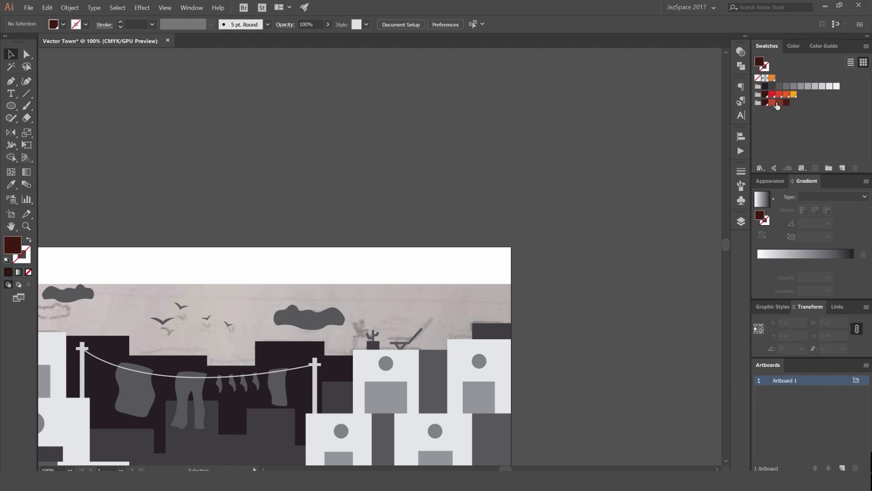
pyautogui.click(787, 103)
pyautogui.click(764, 110)
pyautogui.moveTo(765, 103); pyautogui.dragTo(856, 168)
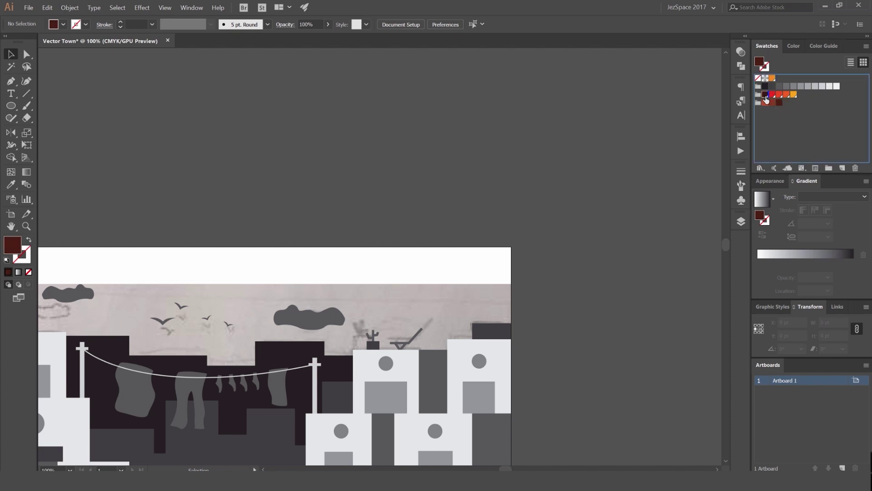
# - Convert the three remaining swatches of the brown shades group to global process colors
pyautogui.click(779, 102)
pyautogui.moveTo(781, 106); pyautogui.dragTo(782, 108)
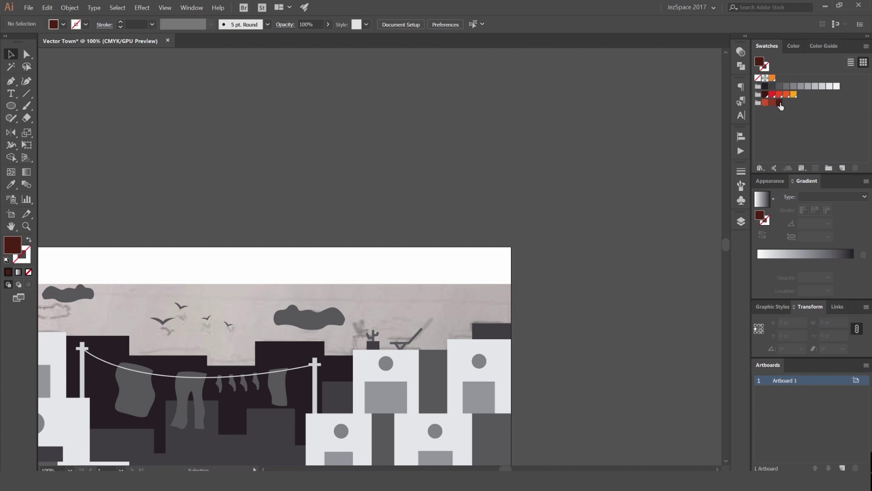
pyautogui.doubleClick(779, 105)
pyautogui.click(493, 142)
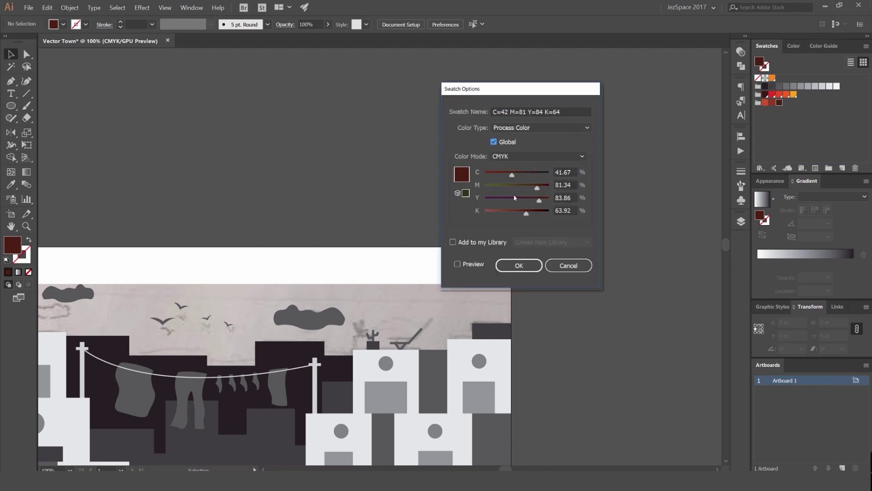
pyautogui.click(519, 266)
pyautogui.doubleClick(772, 102)
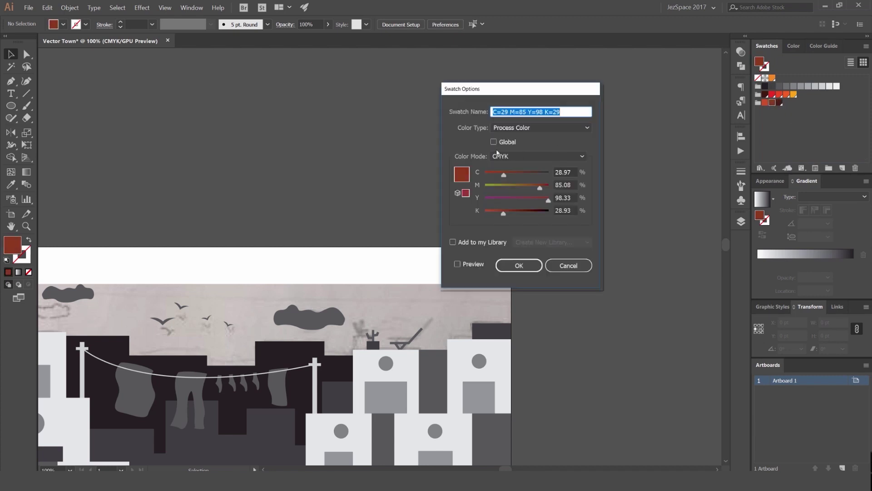
pyautogui.click(493, 142)
pyautogui.click(519, 265)
pyautogui.doubleClick(765, 102)
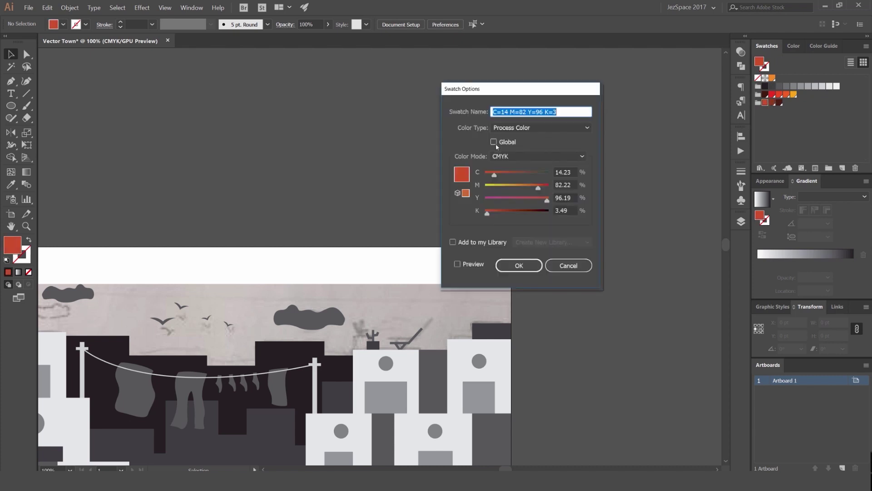
pyautogui.click(494, 142)
pyautogui.click(519, 265)
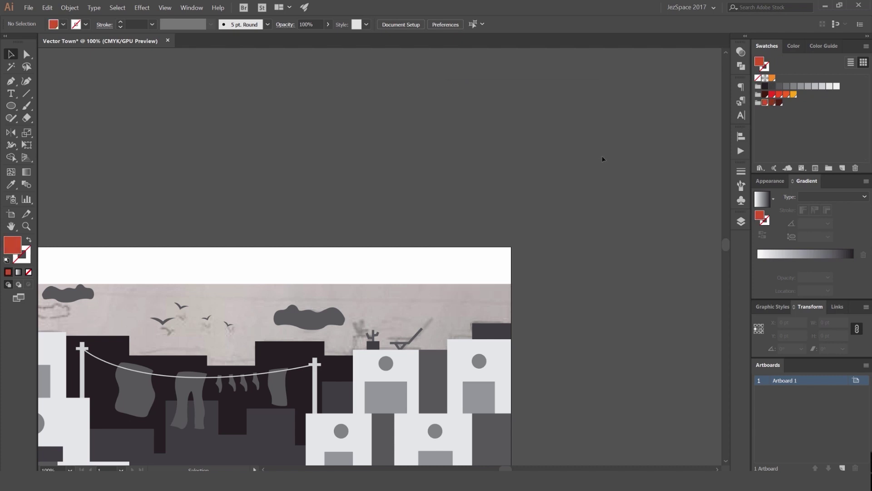
pyautogui.click(804, 131)
pyautogui.click(553, 145)
pyautogui.scroll(-1, 718, 114)
pyautogui.click(801, 117)
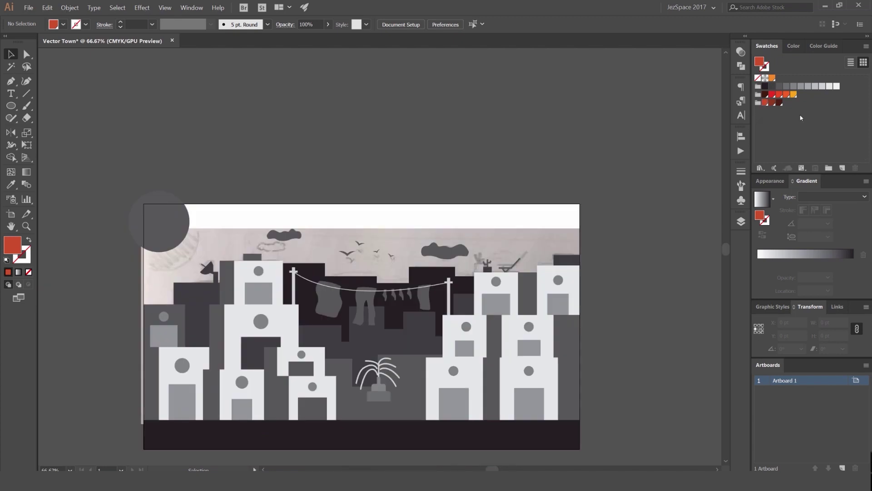
pyautogui.scroll(1, 651, 132)
pyautogui.scroll(1, 684, 135)
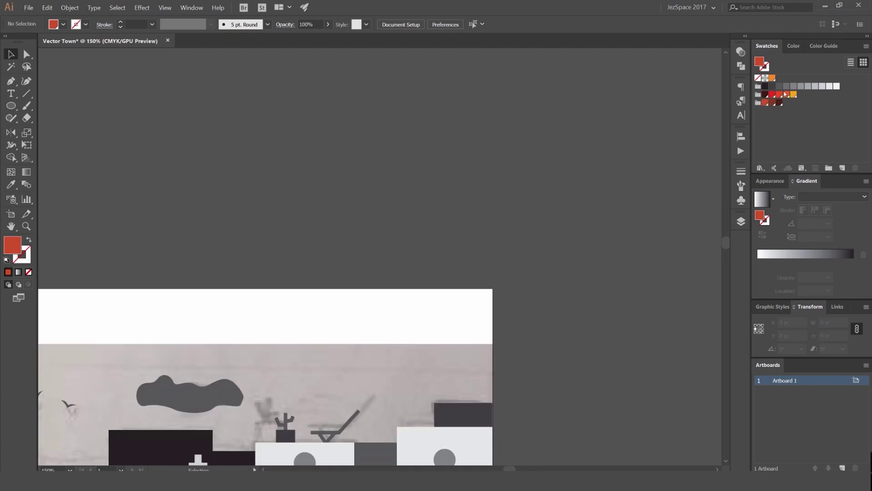
pyautogui.press('space')
pyautogui.moveTo(528, 131); pyautogui.dragTo(589, 126)
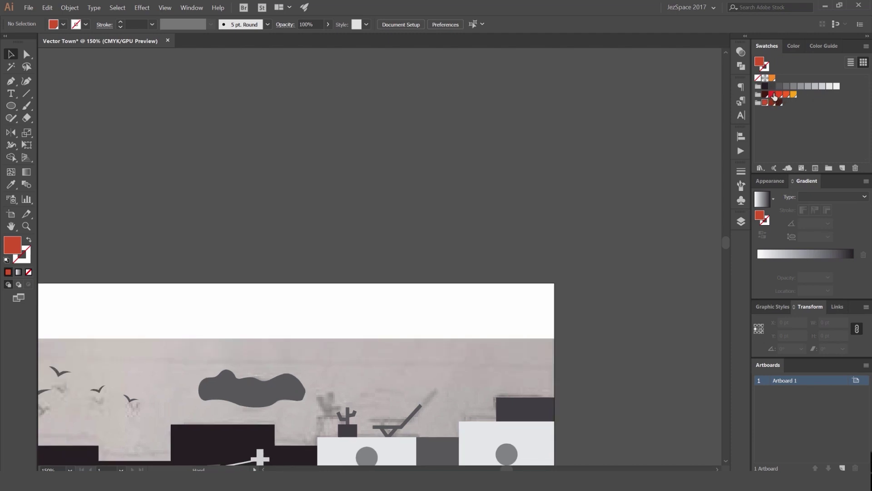
# - Move the bright red swatch to the end of the Sunset Groove group and try a higher magenta on the orange-red swatch
pyautogui.moveTo(773, 95); pyautogui.dragTo(797, 96)
pyautogui.doubleClick(773, 96)
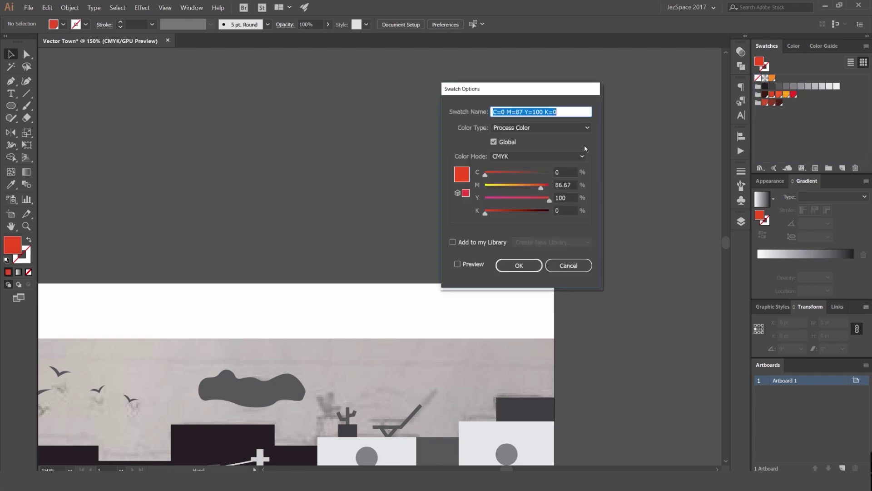
pyautogui.moveTo(541, 189); pyautogui.dragTo(543, 189)
pyautogui.click(569, 265)
# - Save the Shades harmony of the orange-red swatch as a color group and delete its duplicate base swatch
pyautogui.click(798, 46)
pyautogui.click(825, 47)
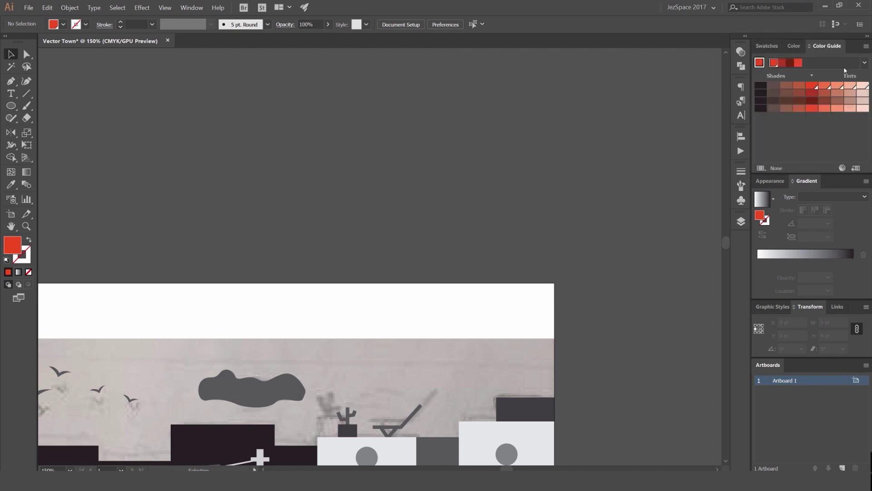
pyautogui.click(767, 46)
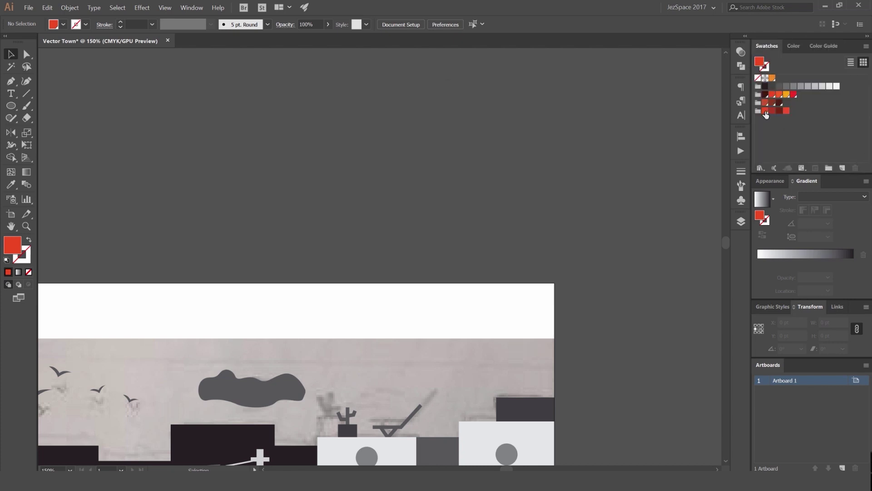
pyautogui.click(855, 168)
# - Delete the orange swatch from the Sunset Groove group and move the yellow swatch to the group's end
pyautogui.moveTo(780, 96); pyautogui.dragTo(855, 167)
pyautogui.moveTo(780, 95); pyautogui.dragTo(790, 95)
pyautogui.click(798, 112)
# - Darken the bright red global swatch, setting its magenta to 90%
pyautogui.doubleClick(781, 95)
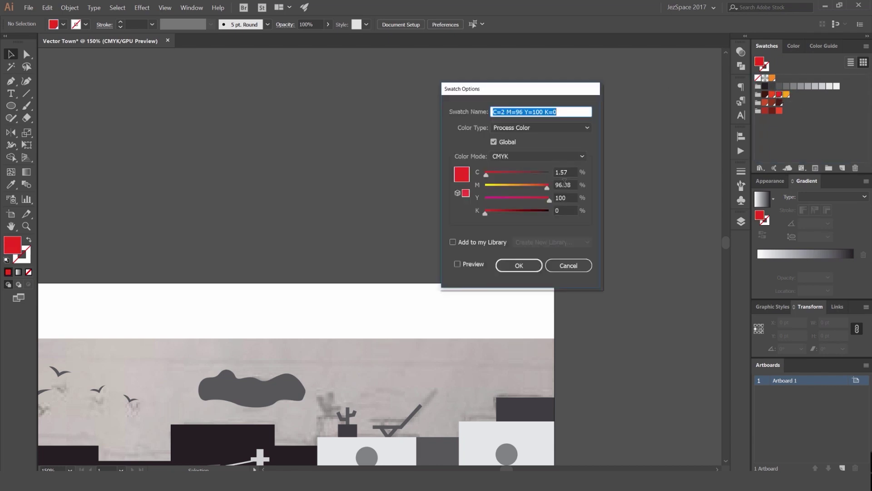
pyautogui.doubleClick(562, 184)
pyautogui.write('80')
pyautogui.scroll(1, 567, 184)
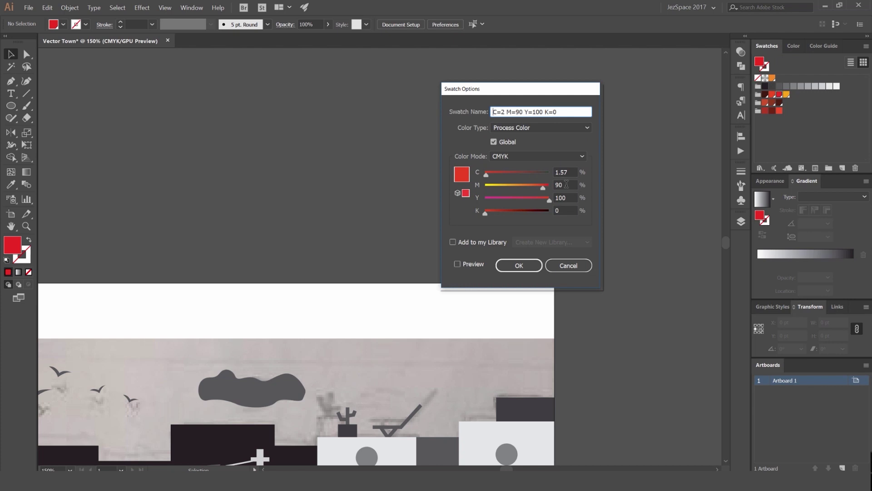
pyautogui.scroll(1, 567, 211)
pyautogui.click(521, 264)
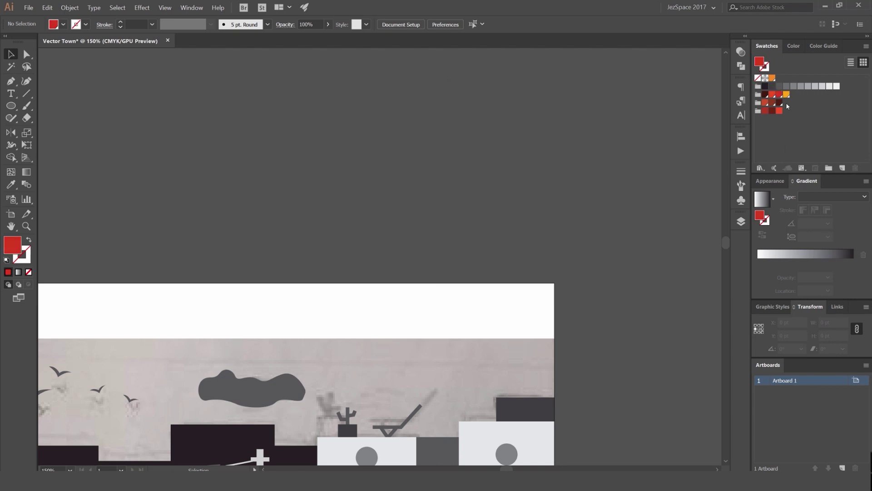
# - Save the red swatch's Shades harmony as another color group and remove the repeated base swatch from it
pyautogui.click(825, 45)
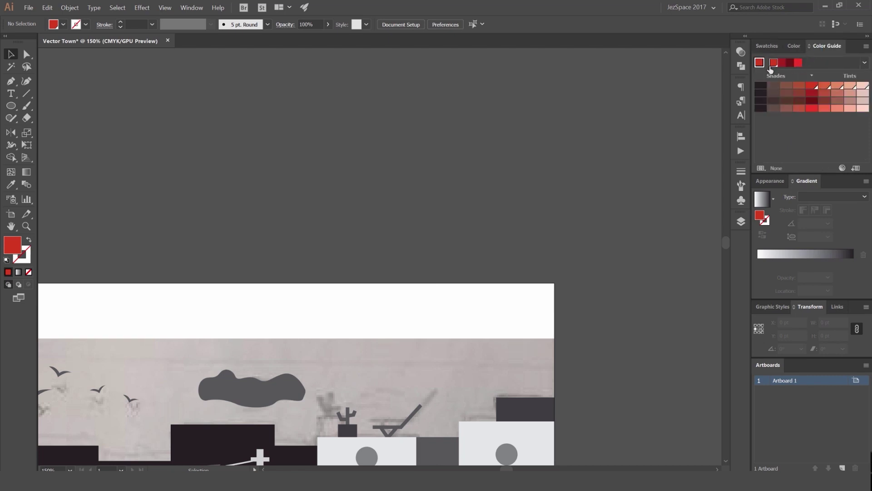
pyautogui.click(763, 42)
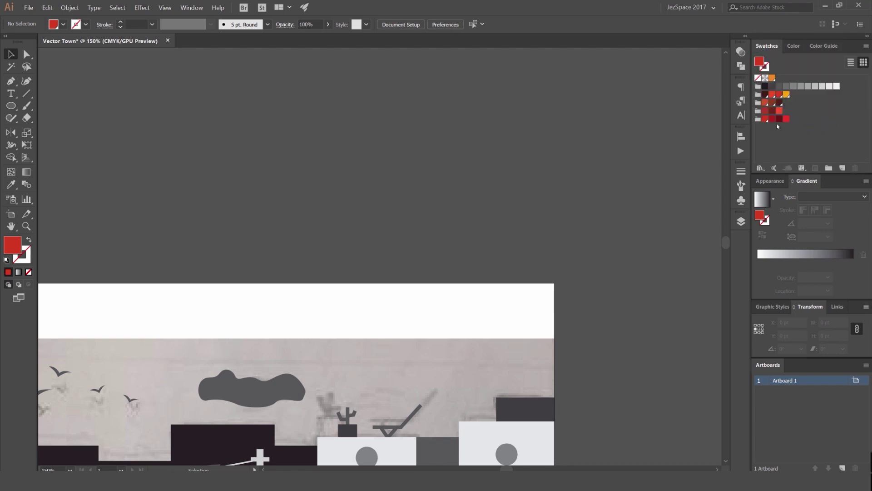
pyautogui.moveTo(766, 127); pyautogui.dragTo(855, 168)
# - Set the yellow global swatch to C=0 M=40 Y=90 K=0
pyautogui.doubleClick(786, 96)
pyautogui.scroll(-3, 569, 185)
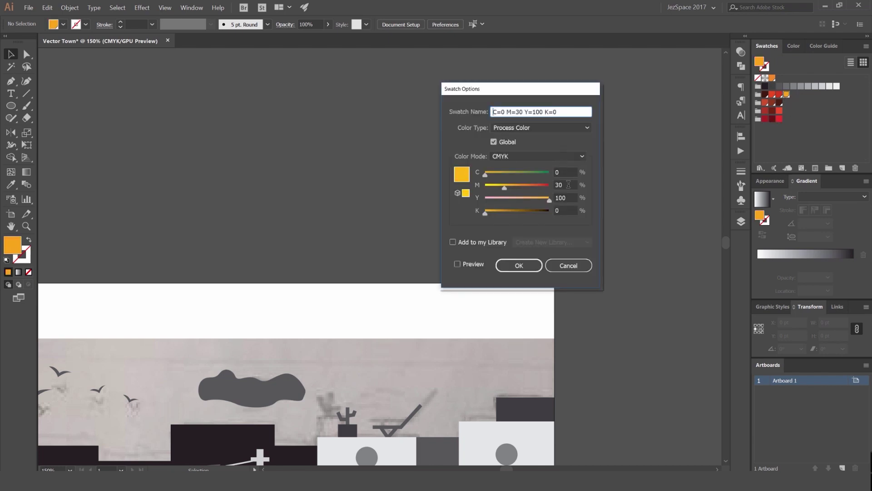
pyautogui.scroll(1, 568, 185)
pyautogui.scroll(-1, 567, 198)
pyautogui.scroll(1, 567, 198)
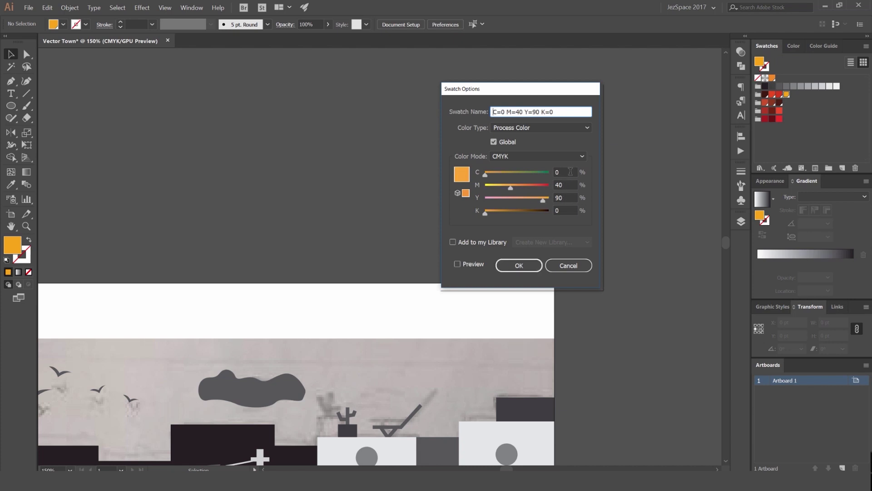
pyautogui.click(458, 264)
pyautogui.click(518, 266)
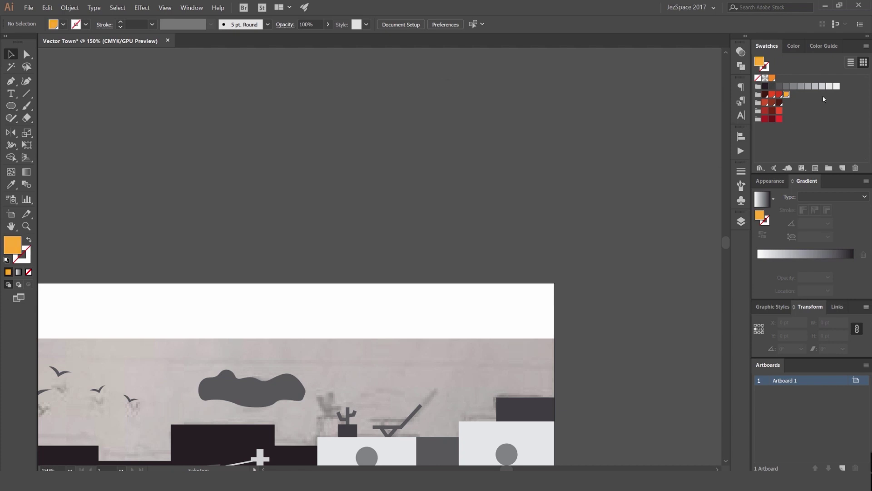
# - Add a colour group of three brown shades based on the orange swatch to the document swatches
pyautogui.click(824, 46)
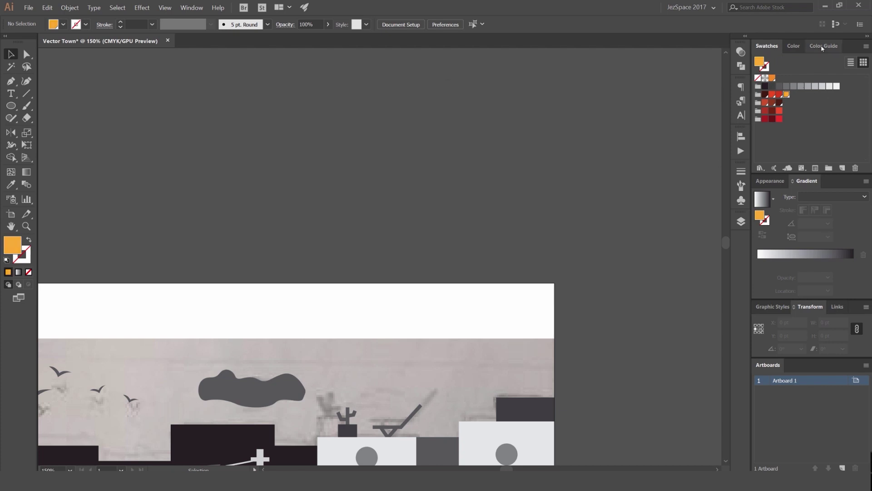
pyautogui.click(767, 46)
pyautogui.moveTo(766, 128); pyautogui.dragTo(786, 94)
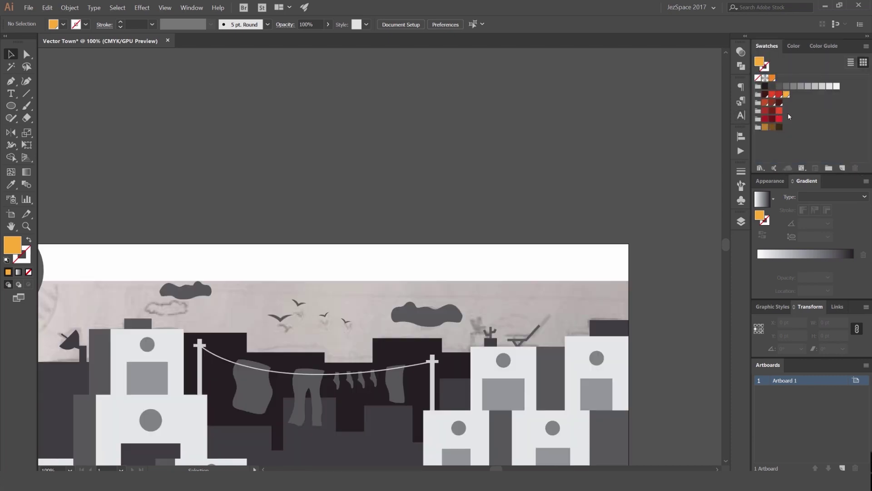
# - Hide the Sketch layer
pyautogui.hotkey('ctrl', '1')
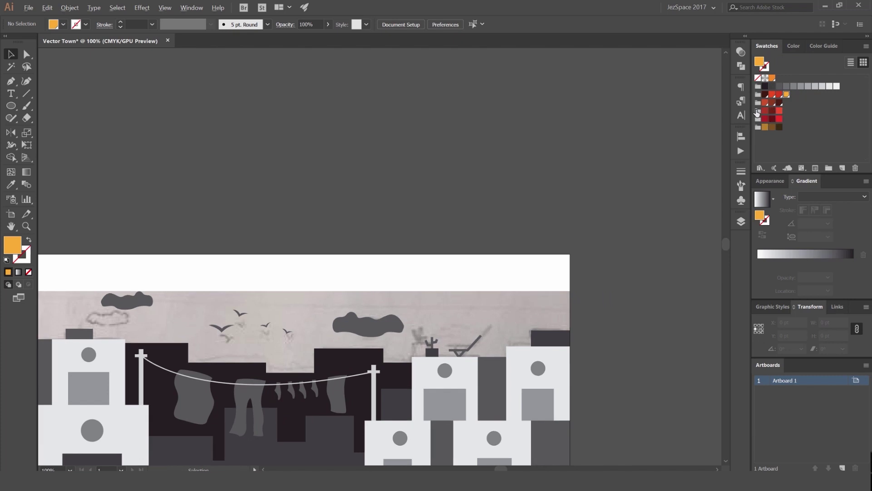
pyautogui.keyDown('alt'); pyautogui.scroll(-1, 573, 128); pyautogui.keyUp('alt')
pyautogui.moveTo(558, 160); pyautogui.dragTo(572, 117)
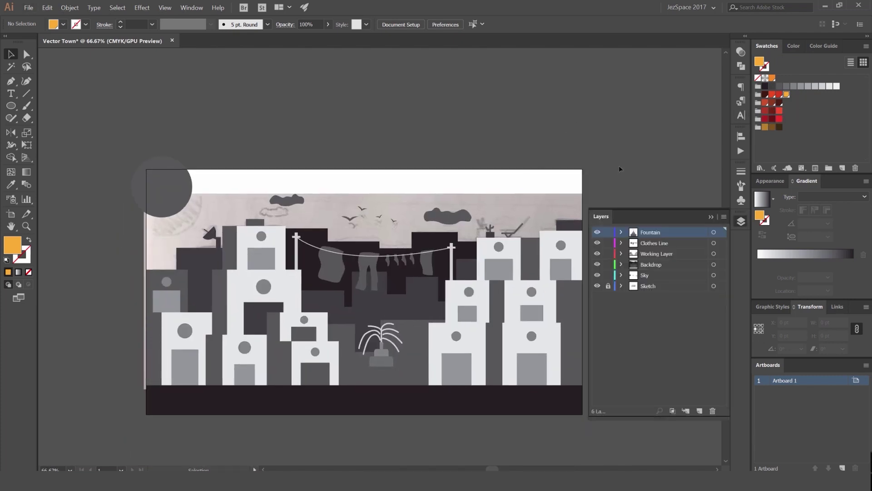
pyautogui.click(741, 222)
pyautogui.moveTo(524, 178); pyautogui.dragTo(497, 157)
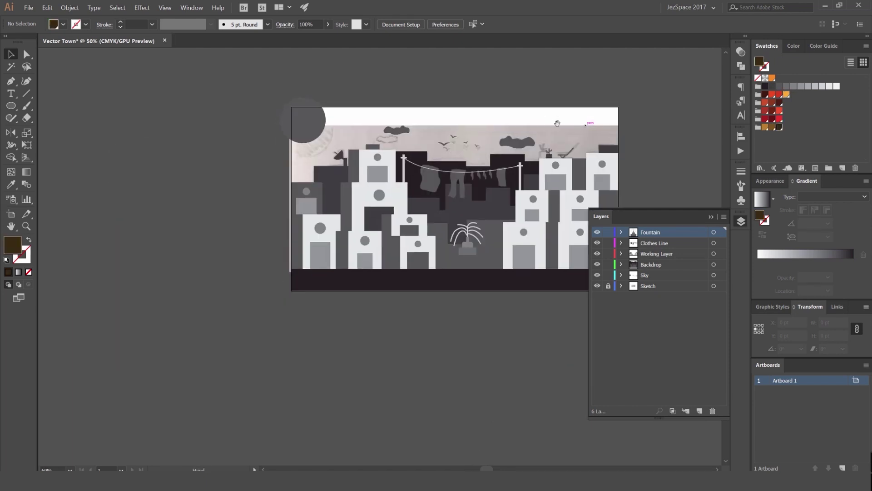
pyautogui.scroll(1, 677, 120)
pyautogui.moveTo(700, 118); pyautogui.dragTo(625, 128)
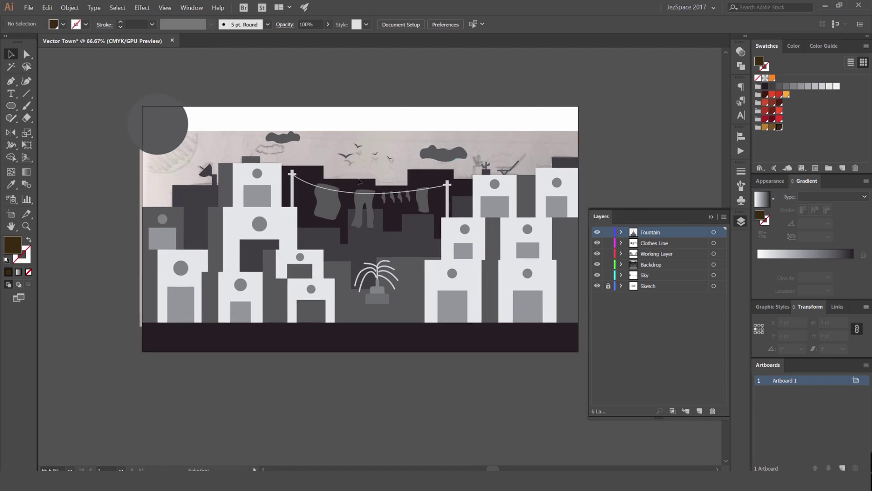
pyautogui.click(598, 286)
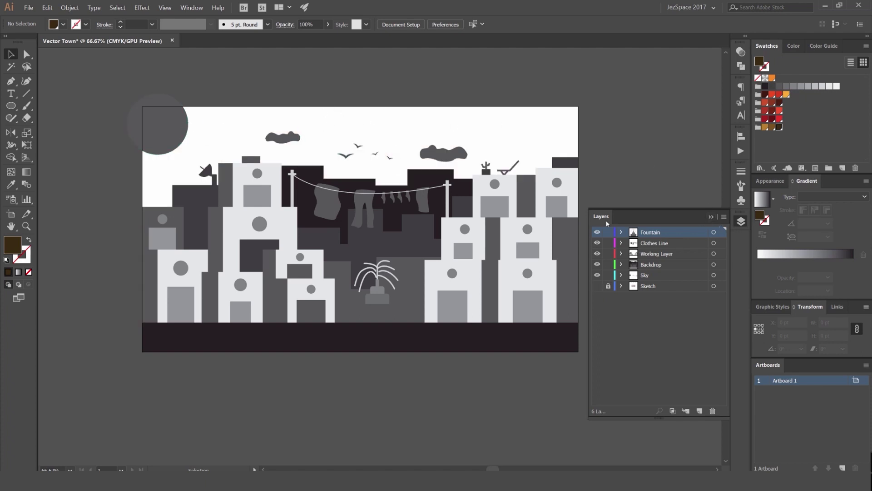
pyautogui.moveTo(601, 234)
pyautogui.mouseDown()
pyautogui.moveTo(598, 262)
pyautogui.moveTo(598, 233)
pyautogui.mouseUp()
pyautogui.click(598, 267)
pyautogui.click(595, 275)
pyautogui.click(596, 276)
pyautogui.scroll(-2, 574, 151)
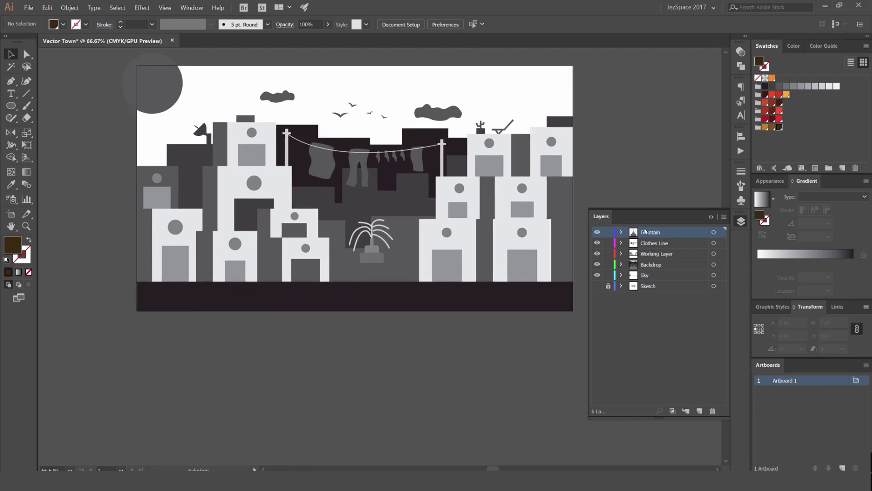
# - Lock the Fountain, Clothes Line, Backdrop and Sky layers so only Working Layer can be edited
pyautogui.click(608, 243)
pyautogui.click(608, 275)
pyautogui.scroll(1, 543, 186)
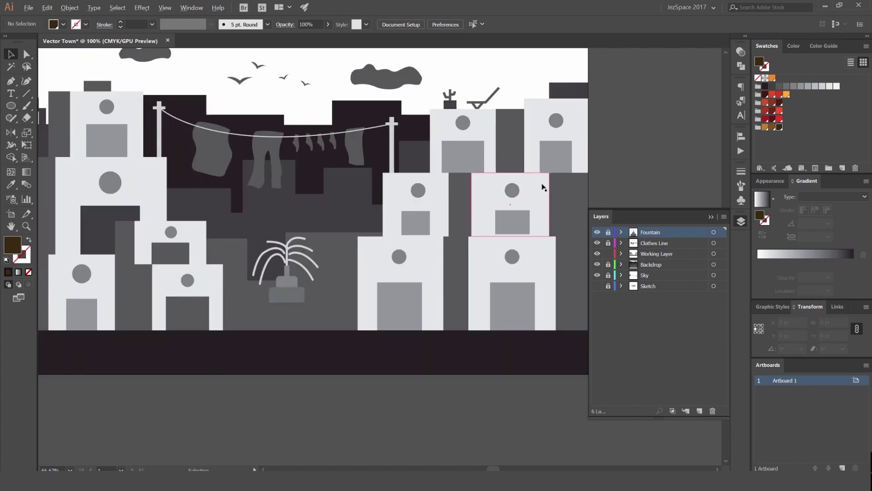
pyautogui.click(741, 221)
# - Select the light grey front of the rightmost upper building and extend the selection to all shapes with the same fill colour
pyautogui.scroll(-2, 498, 140)
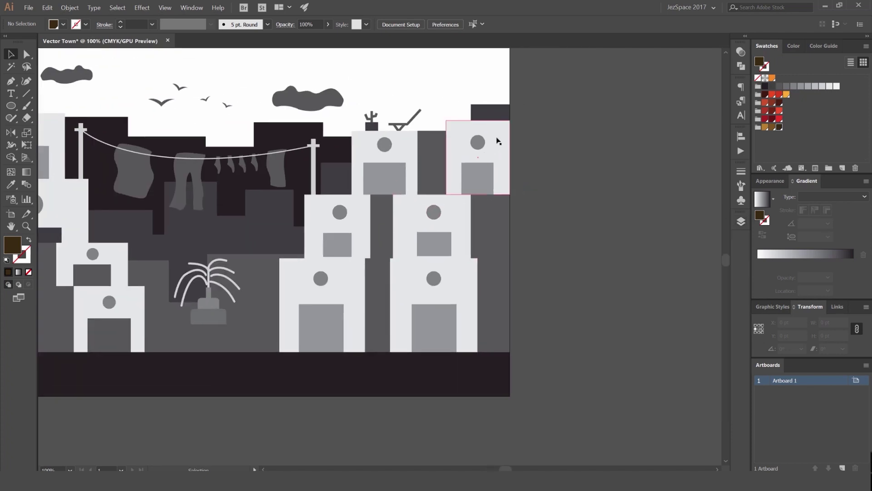
pyautogui.scroll(2, 455, 147)
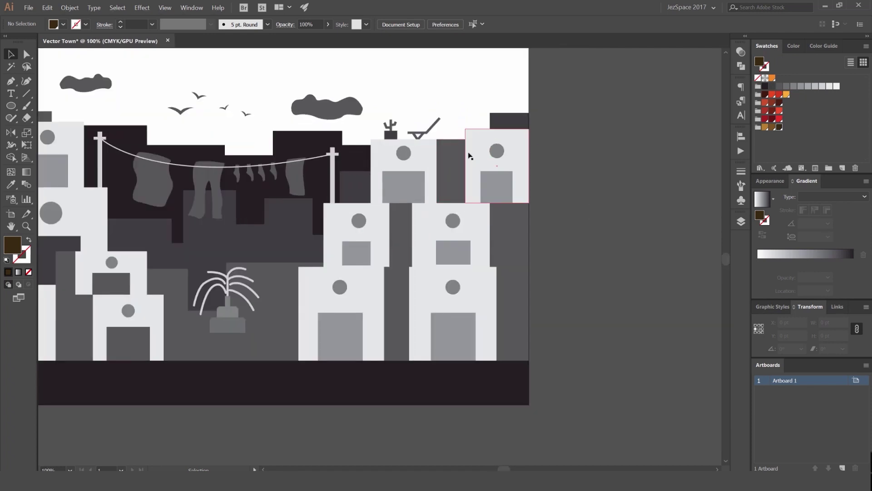
pyautogui.scroll(-1, 481, 155)
pyautogui.moveTo(525, 144); pyautogui.dragTo(538, 169)
pyautogui.scroll(1, 579, 170)
pyautogui.scroll(-1, 384, 203)
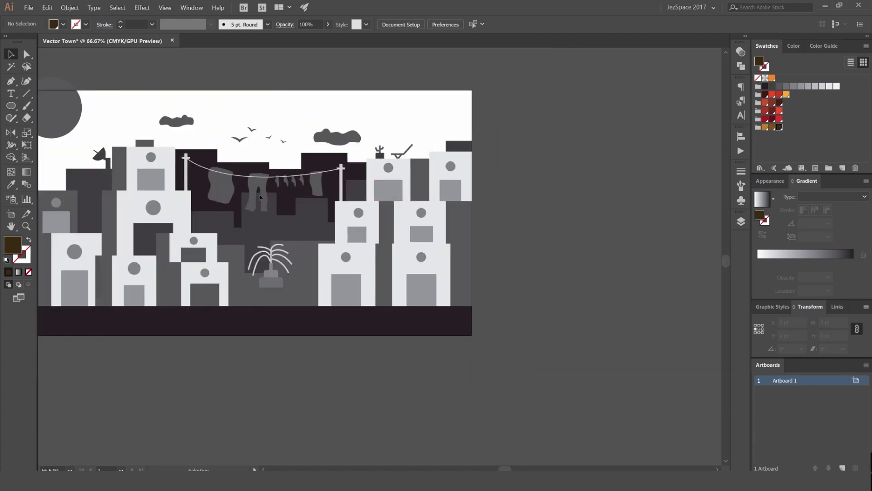
pyautogui.scroll(2, 472, 173)
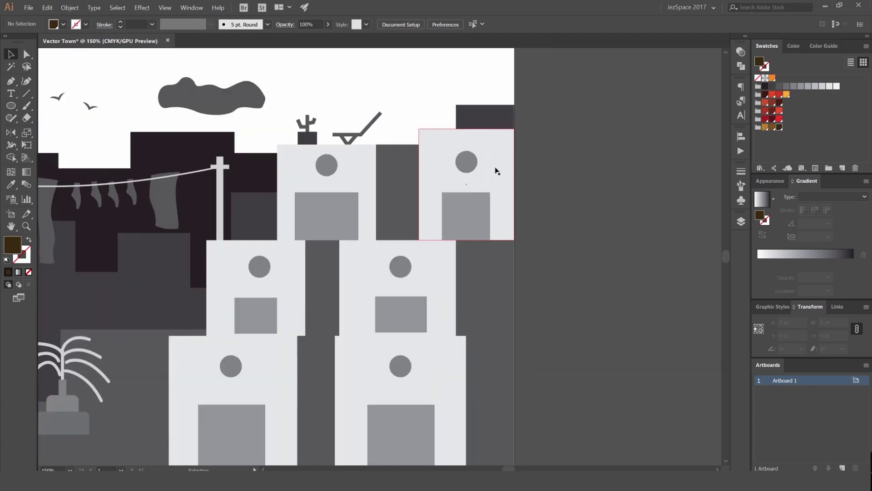
pyautogui.press('a')
pyautogui.click(503, 146)
pyautogui.scroll(3, 518, 154)
pyautogui.scroll(-3, 501, 160)
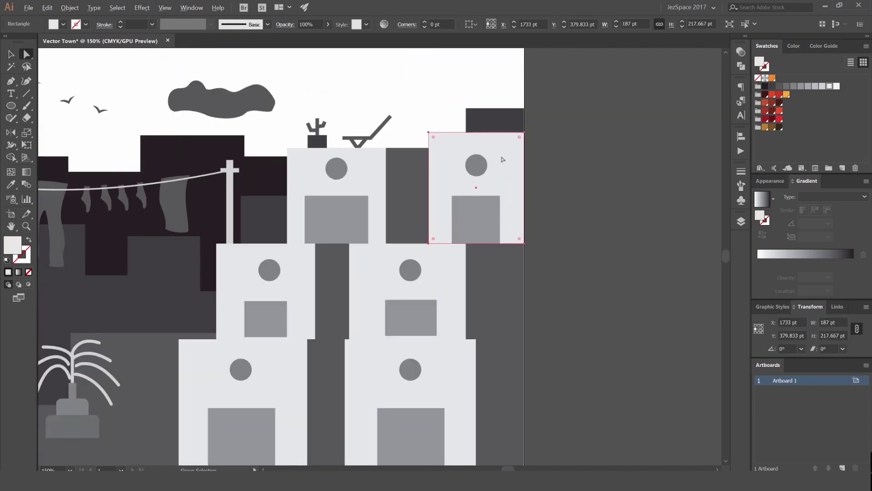
pyautogui.click(118, 8)
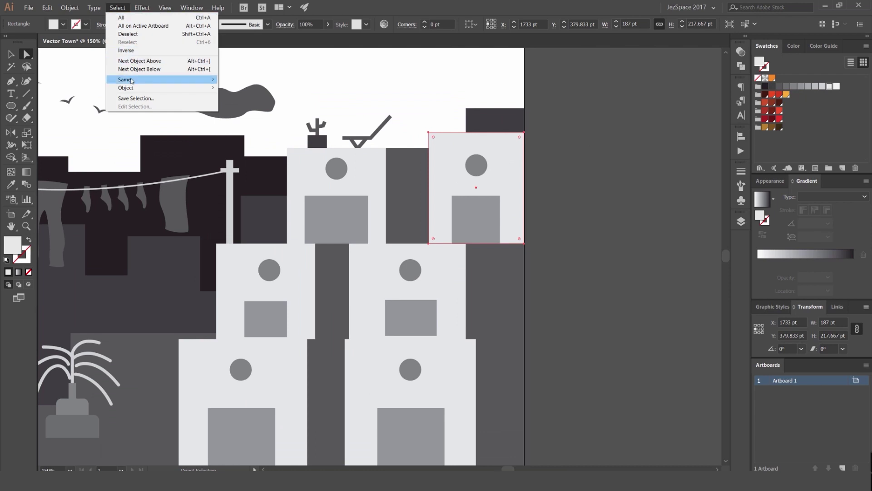
pyautogui.moveTo(132, 81)
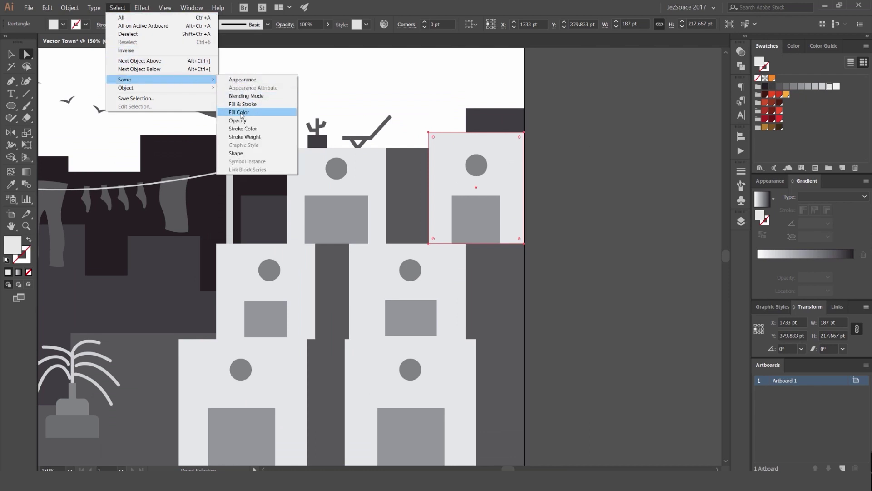
pyautogui.click(275, 112)
# - Look over the whole town to check which building fronts are included in the selection
pyautogui.hotkey('ctrl', '-')
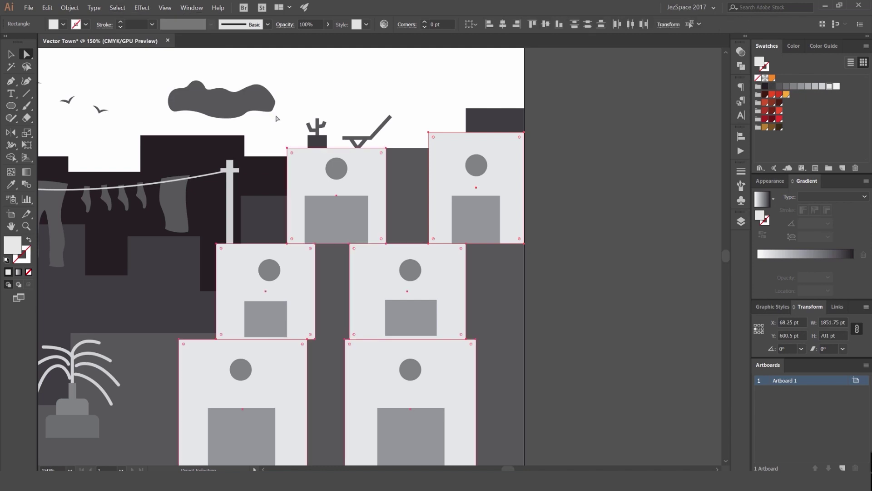
pyautogui.hotkey('ctrl', '-')
pyautogui.moveTo(235, 123); pyautogui.dragTo(391, 132)
pyautogui.scroll(1, 381, 148)
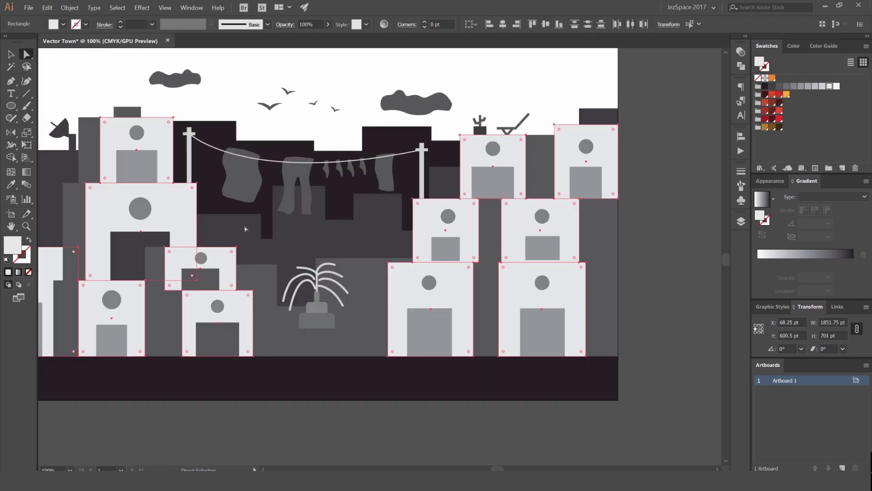
pyautogui.moveTo(271, 228); pyautogui.dragTo(436, 201)
pyautogui.scroll(1, 143, 178)
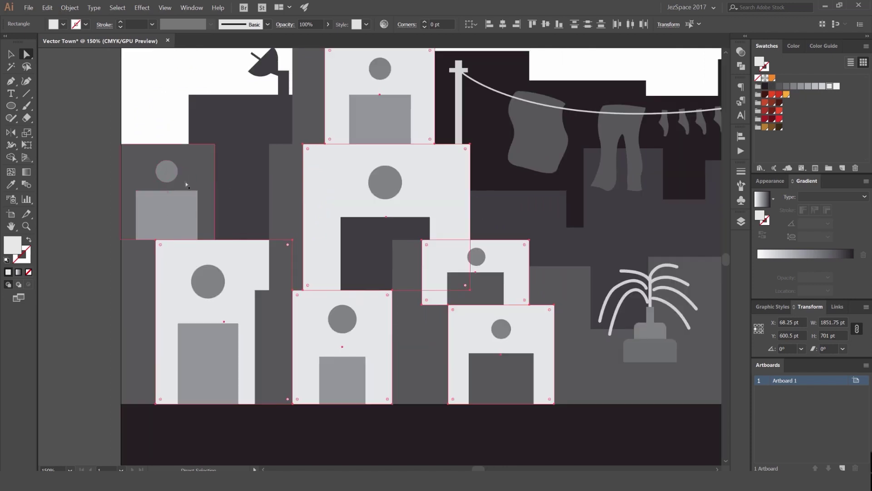
pyautogui.scroll(-1, 236, 258)
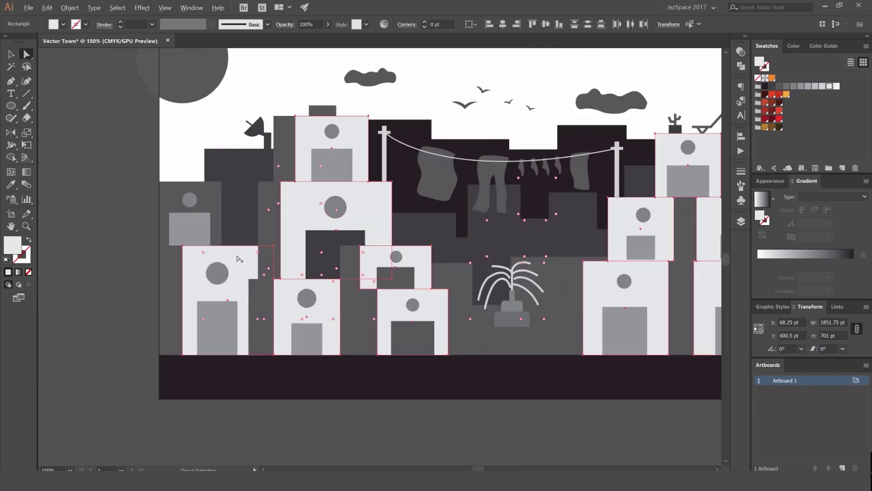
pyautogui.scroll(-1, 237, 257)
pyautogui.moveTo(497, 199); pyautogui.dragTo(347, 215)
pyautogui.scroll(1, 294, 227)
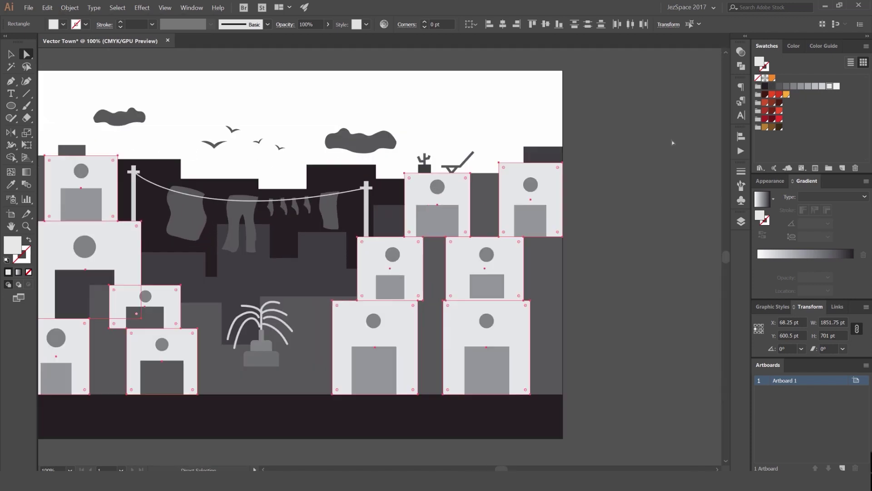
# - Try the red, crimson, brown and orange swatches as fill colours on the selected building fronts
pyautogui.click(773, 94)
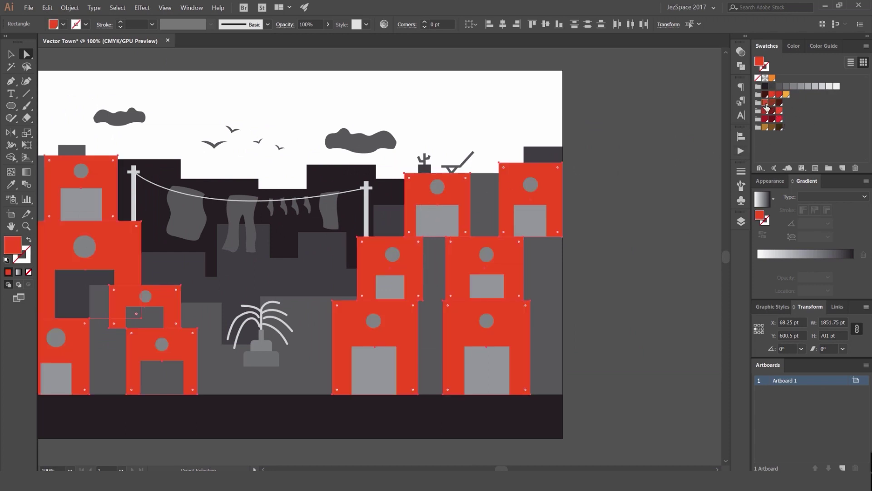
pyautogui.click(766, 104)
pyautogui.click(780, 119)
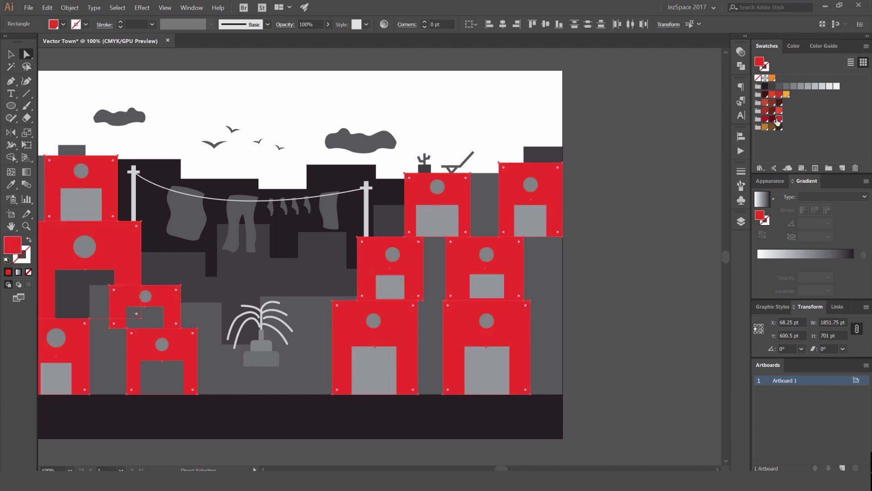
pyautogui.click(772, 119)
pyautogui.click(765, 113)
pyautogui.click(766, 120)
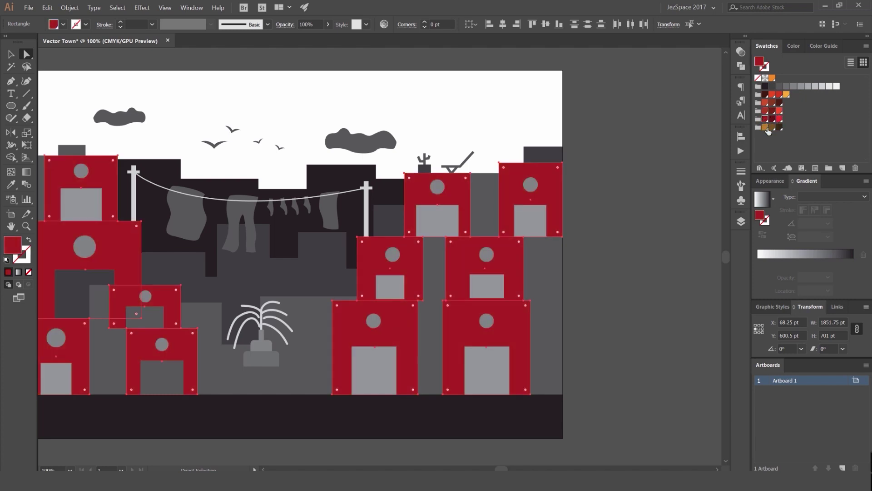
pyautogui.click(777, 129)
pyautogui.click(766, 128)
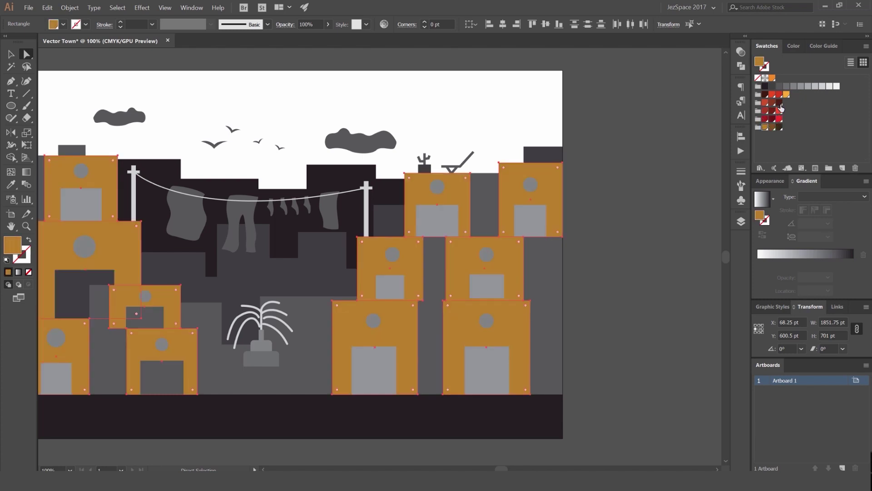
pyautogui.click(787, 94)
pyautogui.click(778, 95)
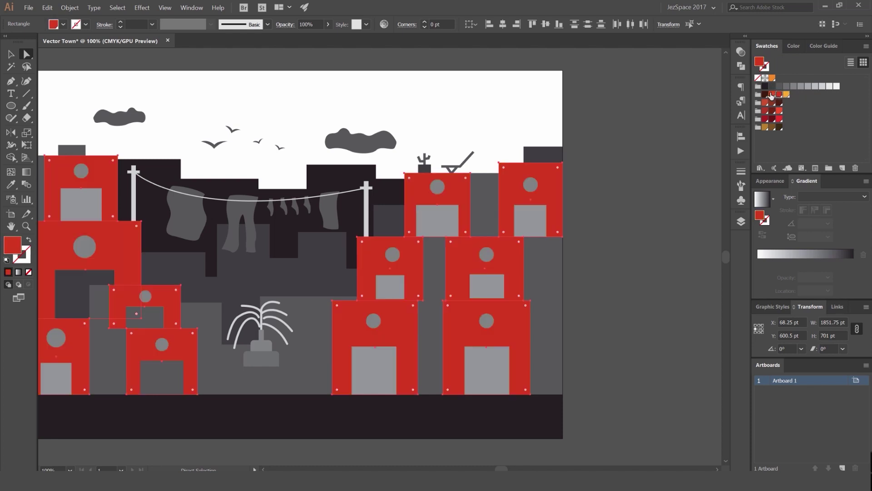
pyautogui.click(774, 95)
pyautogui.click(786, 94)
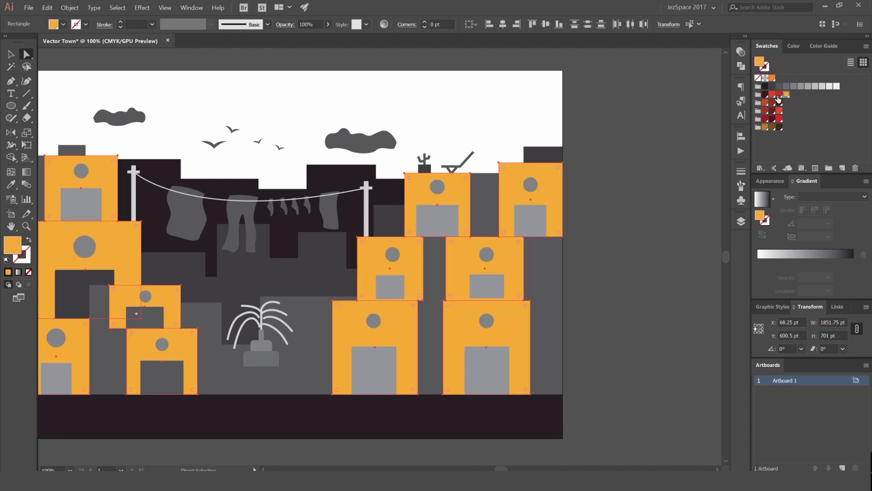
pyautogui.click(778, 95)
pyautogui.click(773, 95)
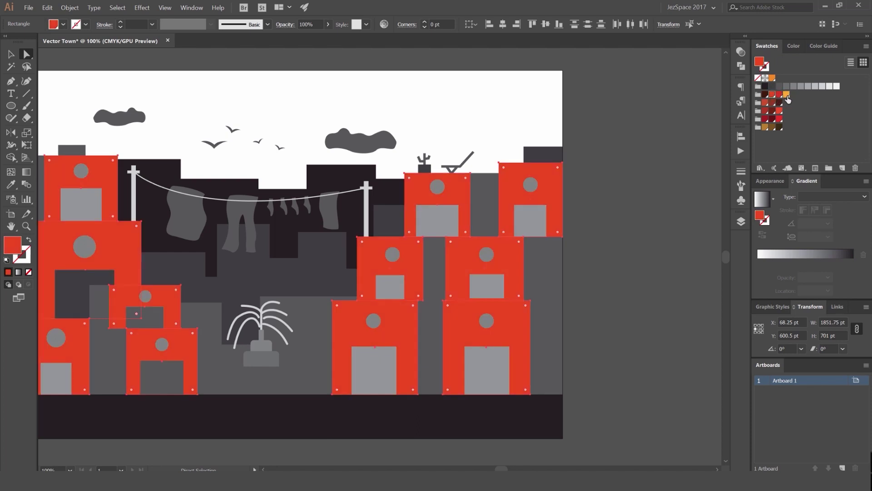
pyautogui.click(787, 95)
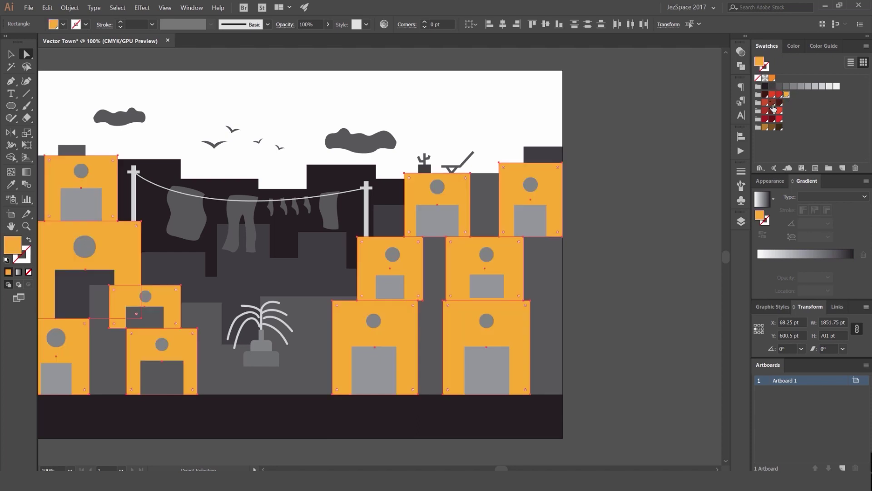
pyautogui.click(765, 128)
# - Fill the selected building fronts with the bright orange swatch and deselect them
pyautogui.click(787, 95)
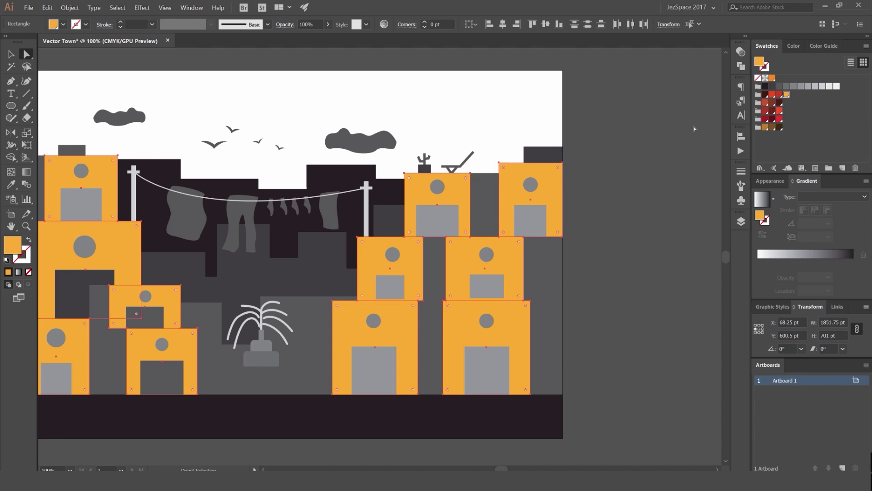
pyautogui.press('v')
pyautogui.click(646, 143)
# - Select the dark grey wall between the two upper right-hand buildings and all shapes with the same fill colour
pyautogui.scroll(-1, 646, 143)
pyautogui.scroll(1, 563, 195)
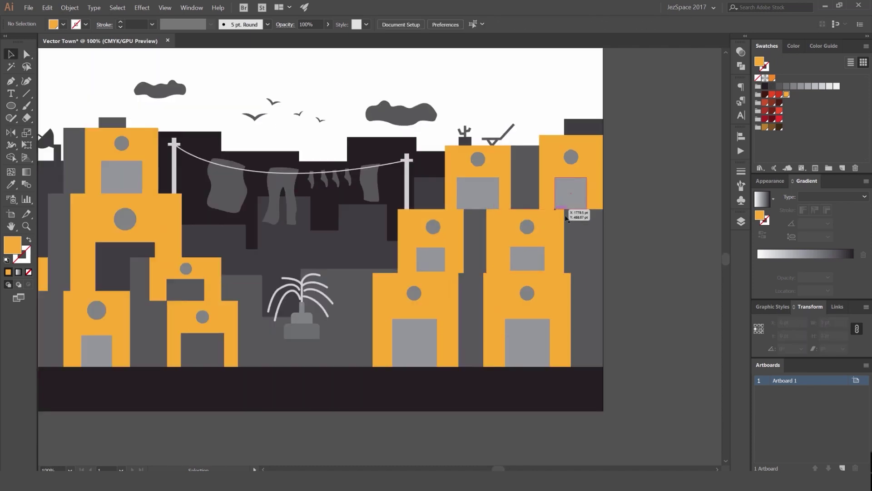
pyautogui.press('a')
pyautogui.click(525, 181)
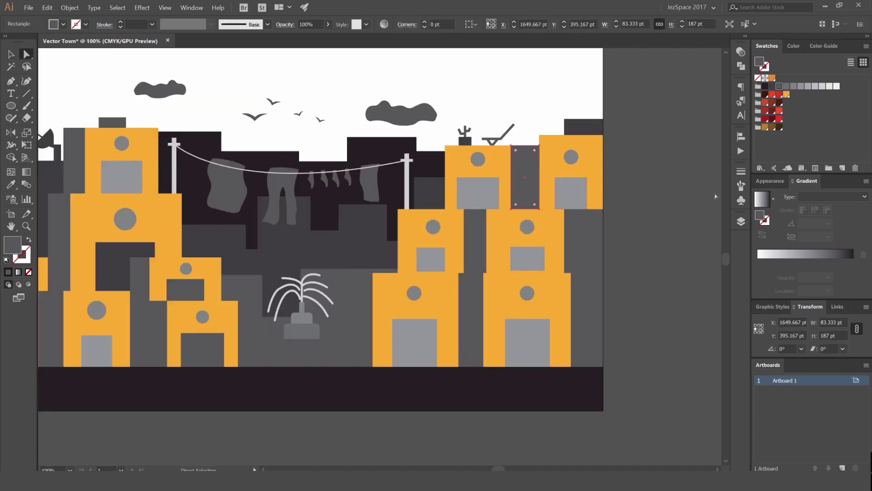
pyautogui.click(117, 8)
pyautogui.moveTo(213, 80)
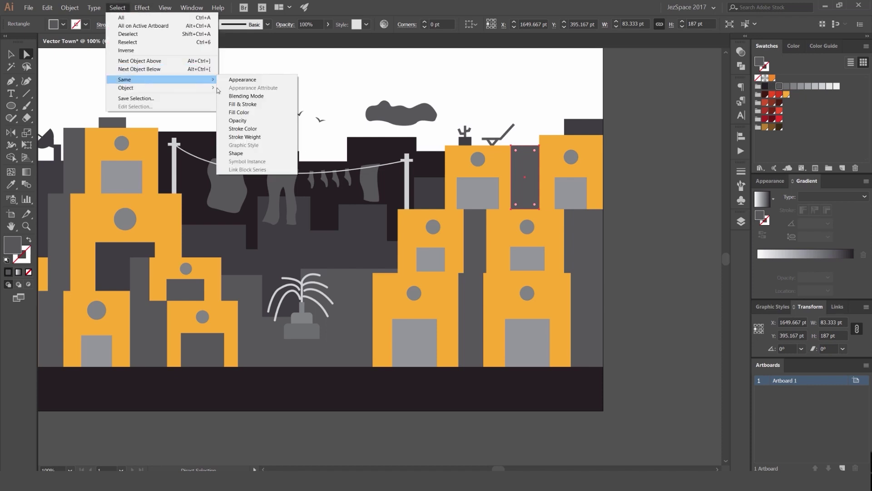
pyautogui.click(244, 112)
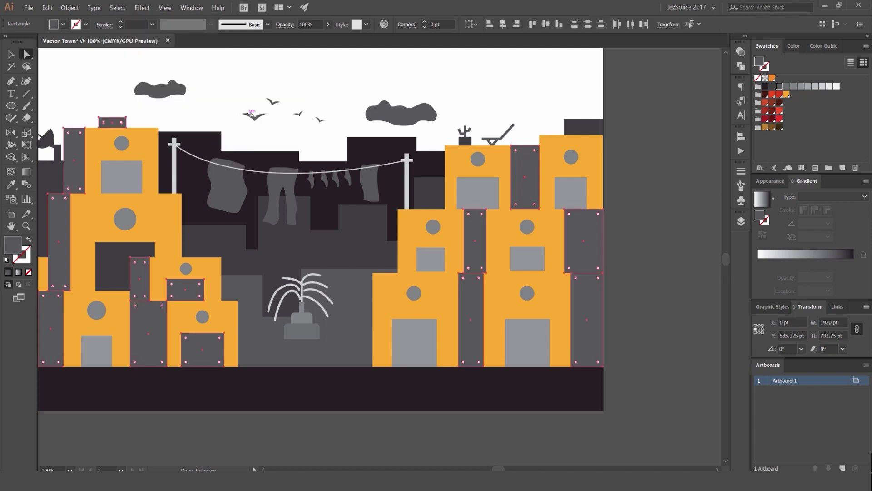
pyautogui.click(741, 221)
pyautogui.click(742, 223)
pyautogui.moveTo(378, 170); pyautogui.dragTo(442, 179)
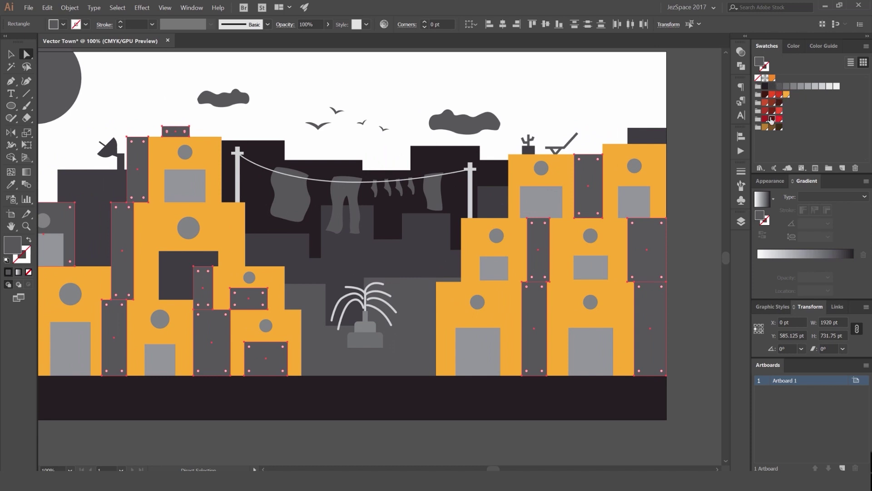
# - Try several red and brown swatches as fill colours on the selected dark grey walls
pyautogui.click(773, 119)
pyautogui.click(780, 119)
pyautogui.click(779, 95)
pyautogui.click(767, 103)
pyautogui.click(772, 103)
pyautogui.click(772, 112)
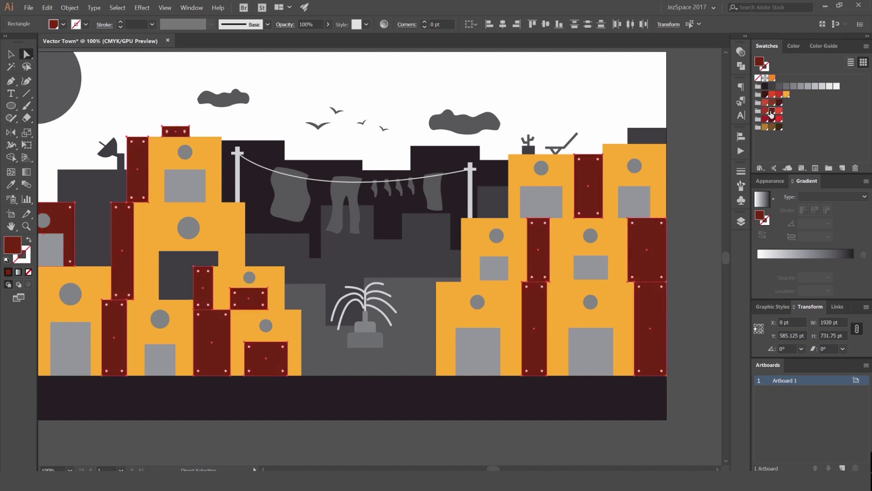
pyautogui.click(765, 111)
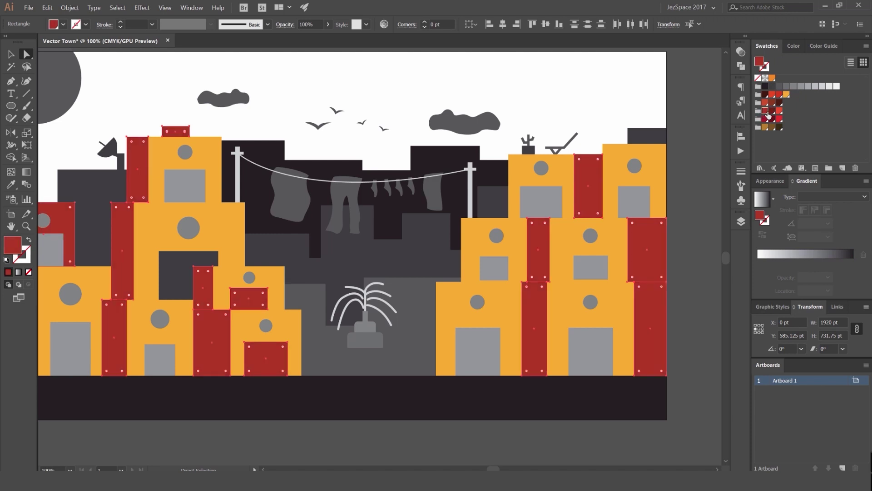
# - Fill the selected walls with the dark red swatch and deselect them
pyautogui.click(773, 111)
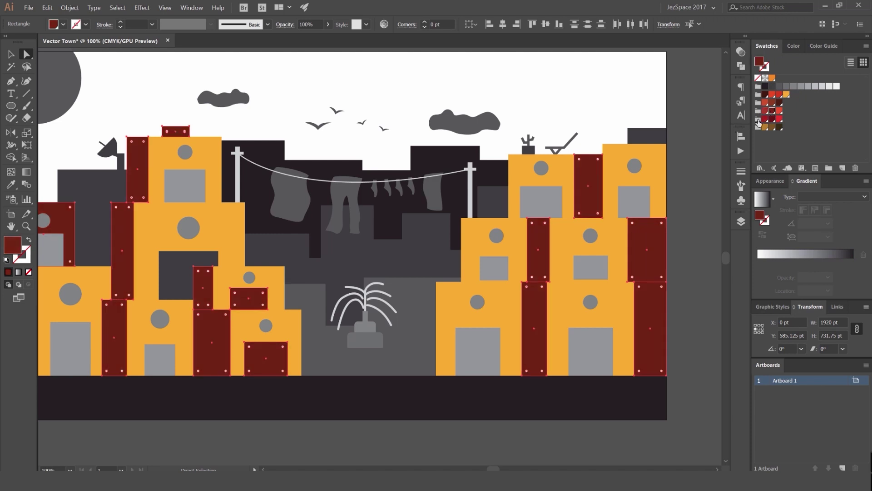
pyautogui.moveTo(710, 140); pyautogui.dragTo(653, 148)
pyautogui.click(651, 148)
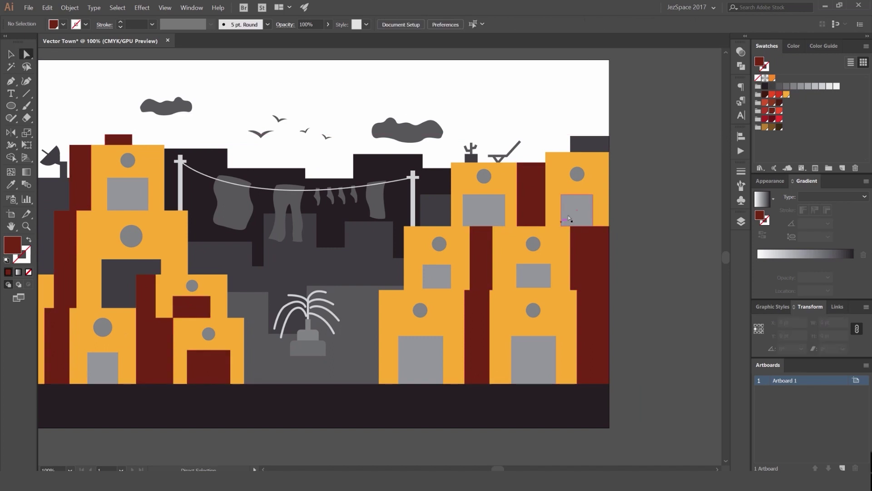
# - Select all light grey doors and windows by matching fill colour and fill them with the bright orange-red swatch
pyautogui.click(569, 219)
pyautogui.click(117, 8)
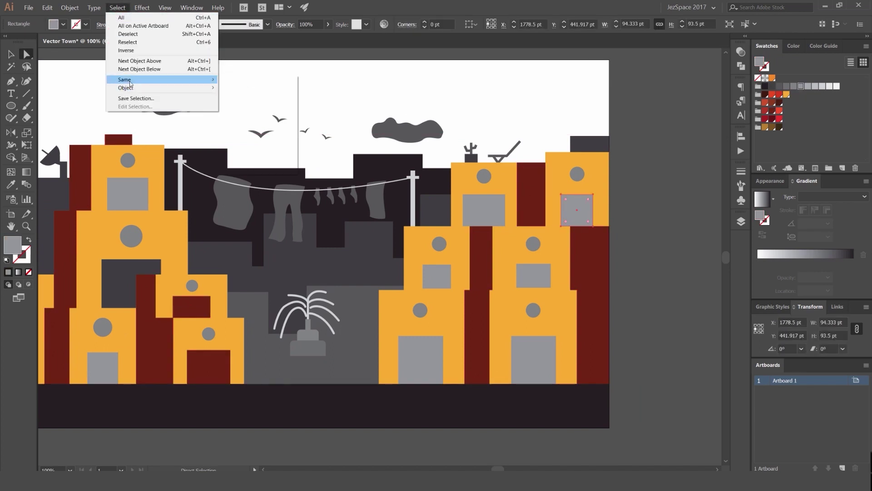
pyautogui.moveTo(131, 82)
pyautogui.click(241, 112)
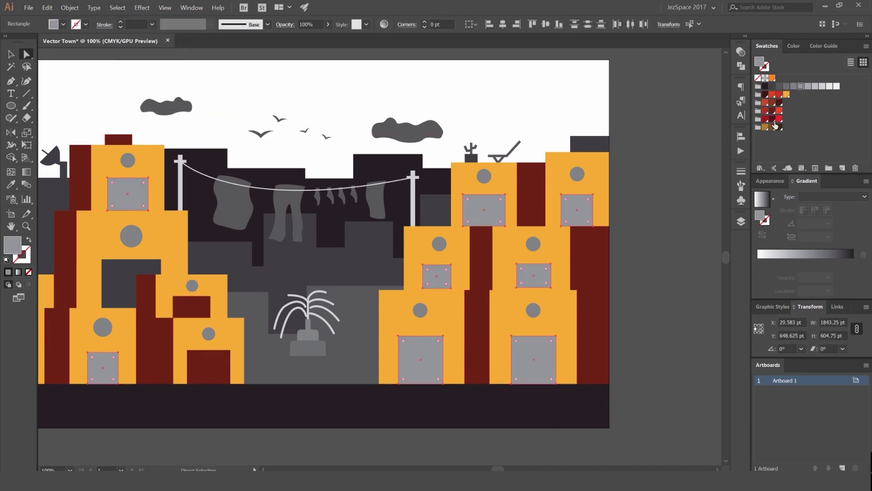
pyautogui.click(773, 103)
pyautogui.click(765, 105)
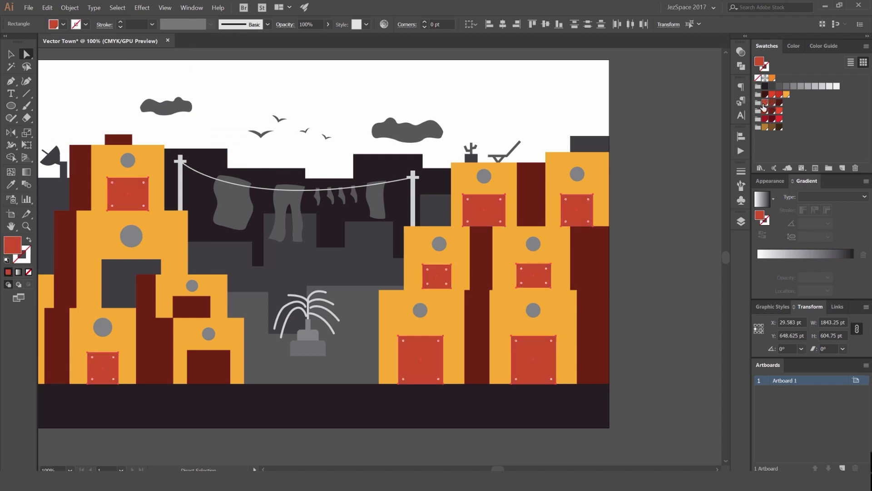
pyautogui.click(787, 94)
pyautogui.click(773, 94)
pyautogui.click(787, 94)
pyautogui.click(772, 94)
pyautogui.press('v')
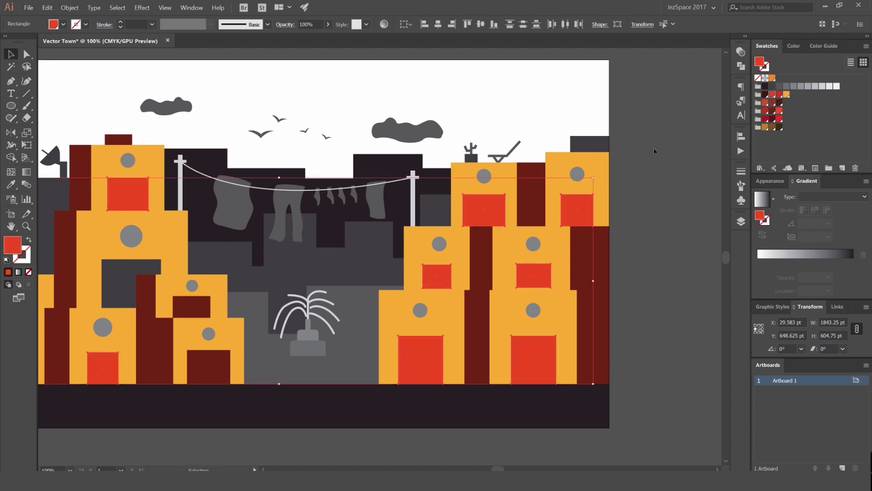
# - Select all grey round windows by matching fill colour, fill them with the bright orange-red swatch and deselect them
pyautogui.press('a')
pyautogui.click(577, 174)
pyautogui.click(117, 8)
pyautogui.moveTo(136, 80)
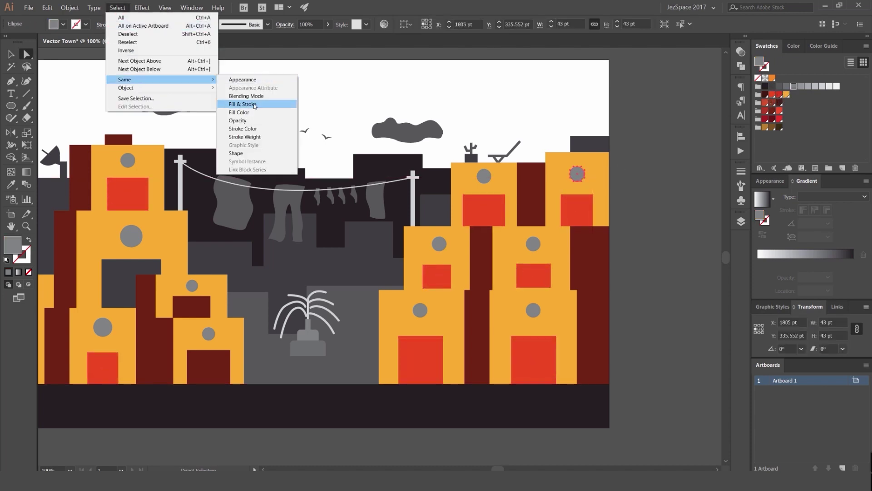
pyautogui.click(248, 113)
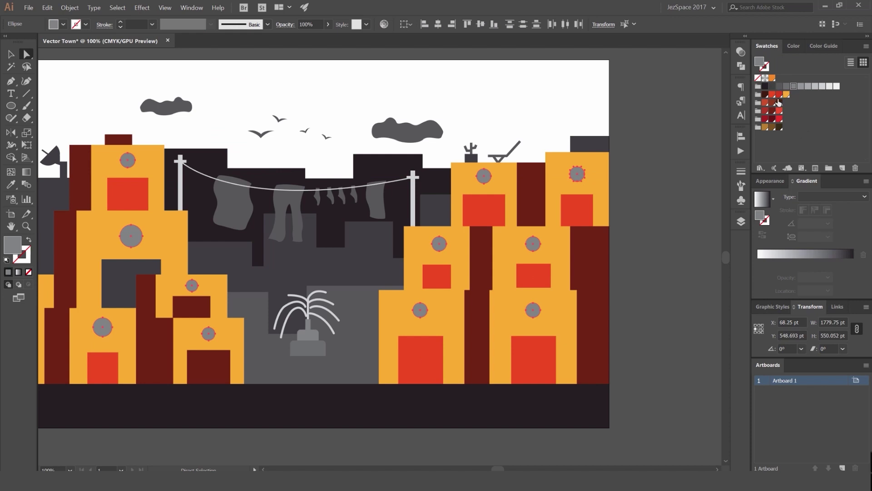
pyautogui.click(779, 95)
pyautogui.click(772, 95)
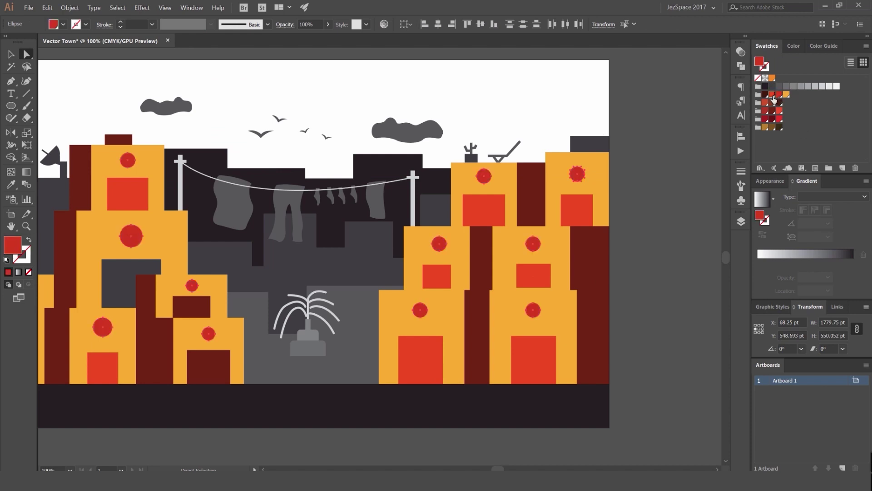
pyautogui.press('v')
pyautogui.click(658, 173)
# - Look over the recoloured town and check the window of the far-left dark red building
pyautogui.scroll(-2, 291, 255)
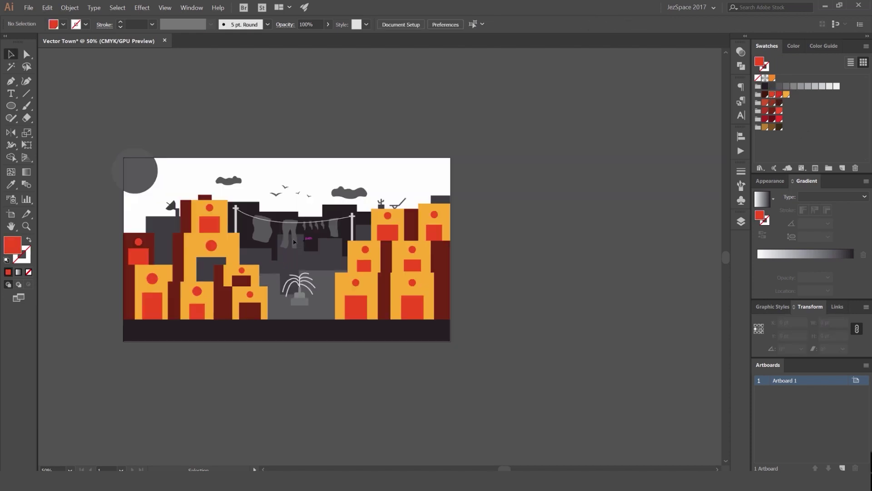
pyautogui.moveTo(290, 256); pyautogui.dragTo(491, 230)
pyautogui.scroll(2, 400, 238)
pyautogui.scroll(-2, 356, 233)
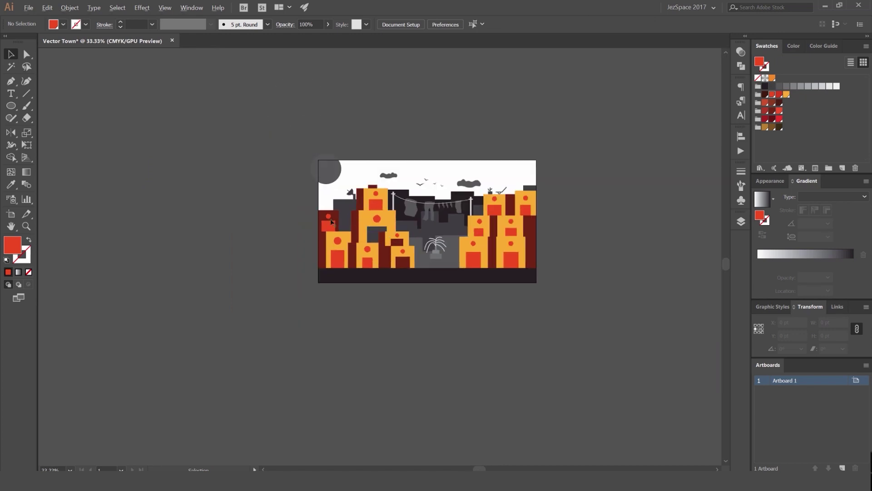
pyautogui.scroll(3, 363, 234)
pyautogui.press('a')
pyautogui.click(291, 226)
pyautogui.click(216, 239)
pyautogui.scroll(-3, 216, 239)
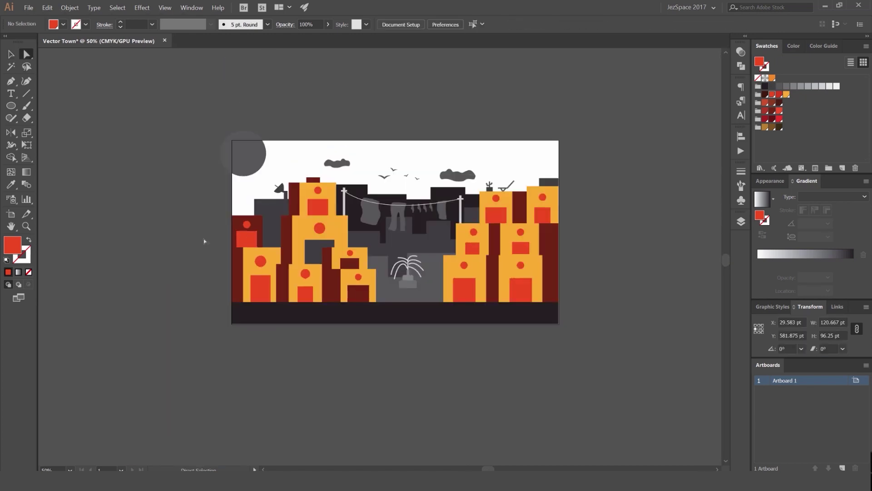
# - Fill the rectangular and round windows of the far-left dark red building with the medium red swatch and deselect them
pyautogui.scroll(4, 203, 239)
pyautogui.click(368, 223)
pyautogui.keyDown('shift'); pyautogui.click(387, 183); pyautogui.keyUp('shift')
pyautogui.click(766, 113)
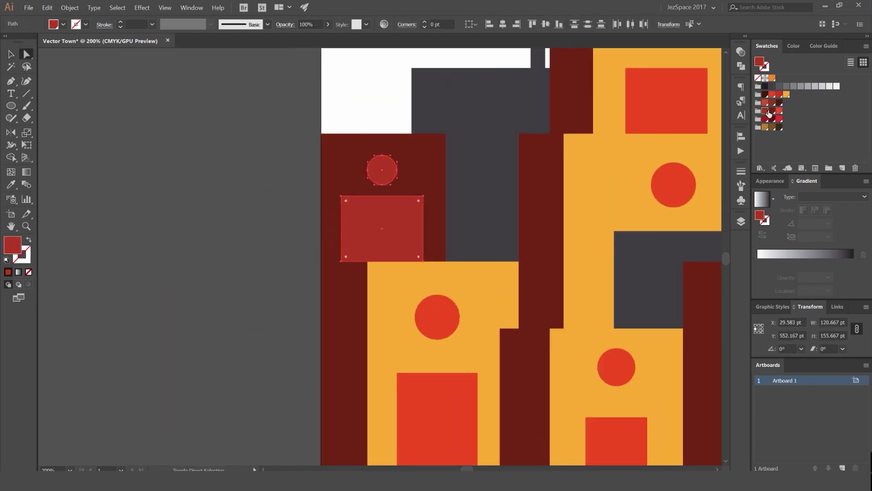
pyautogui.click(773, 114)
pyautogui.click(767, 112)
pyautogui.press('v')
pyautogui.click(181, 236)
# - Examine the recoloured buildings on both sides of the town, up close and as a whole
pyautogui.scroll(-4, 181, 236)
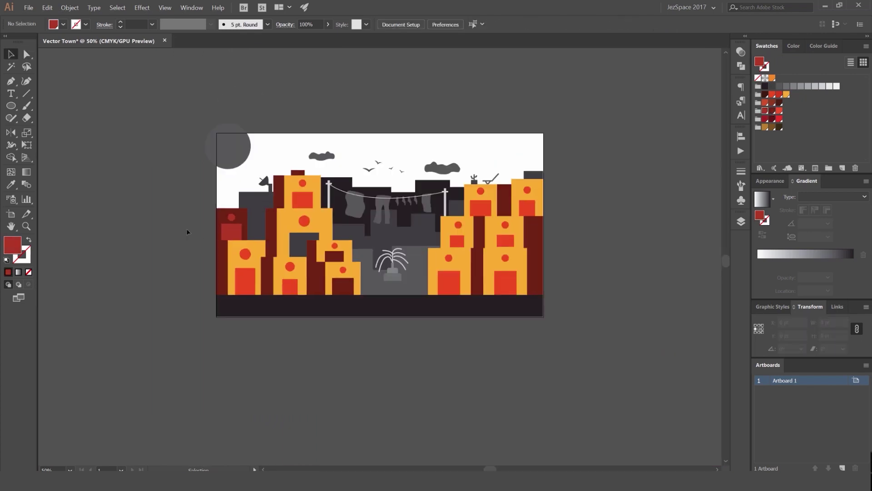
pyautogui.scroll(2, 186, 237)
pyautogui.scroll(-2, 230, 235)
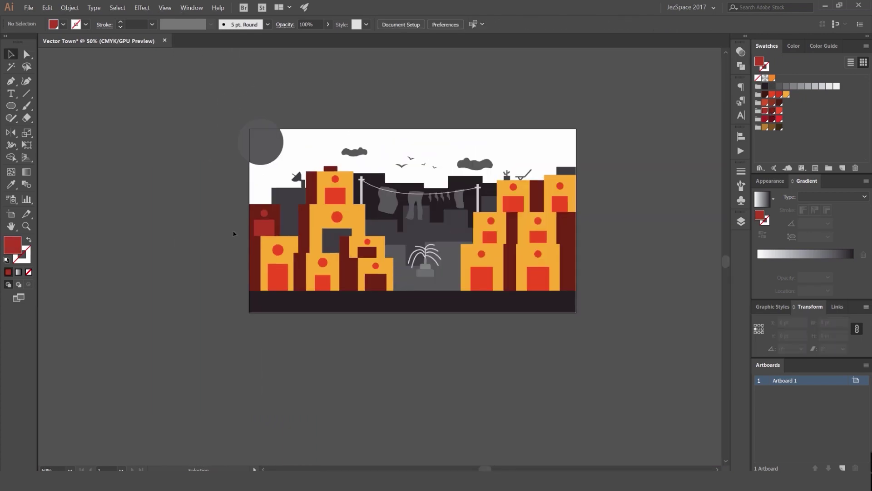
pyautogui.scroll(1, 233, 233)
pyautogui.scroll(1, 236, 230)
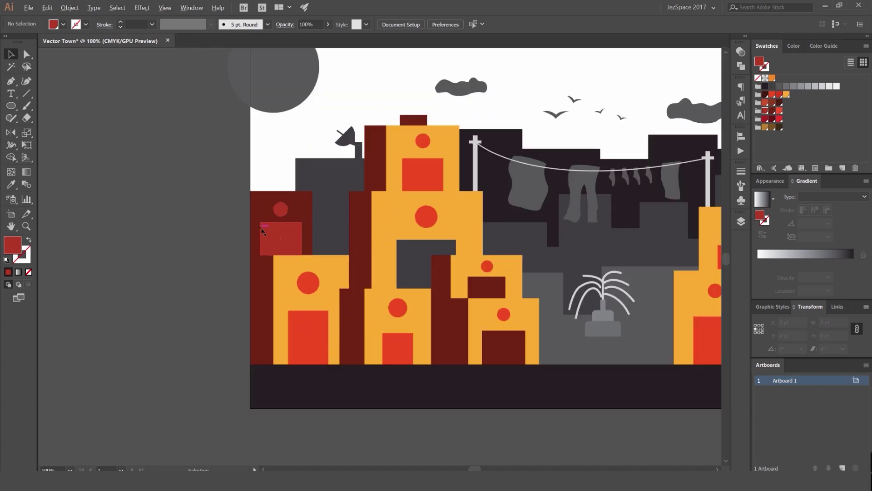
pyautogui.scroll(1, 200, 237)
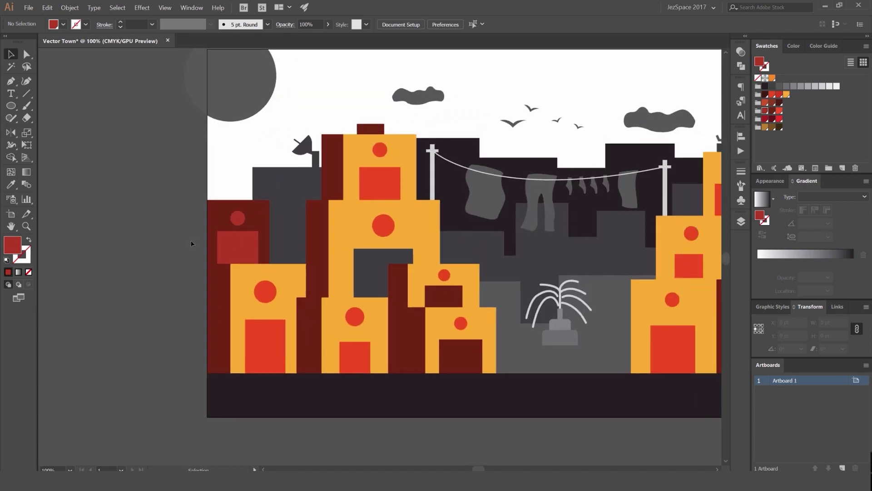
pyautogui.scroll(-3, 353, 282)
pyautogui.scroll(4, 482, 261)
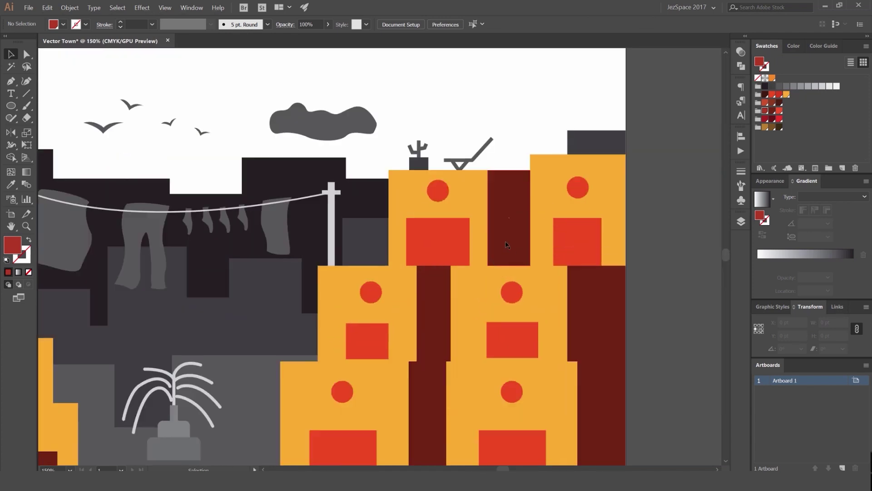
pyautogui.scroll(-3, 514, 250)
pyautogui.moveTo(302, 236); pyautogui.dragTo(401, 212)
pyautogui.scroll(3, 375, 226)
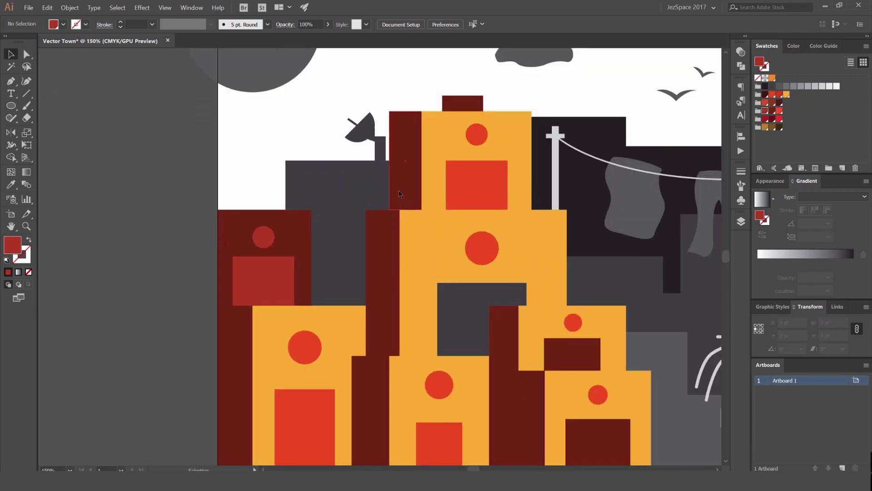
pyautogui.scroll(-3, 394, 199)
pyautogui.scroll(2, 417, 198)
pyautogui.click(413, 195)
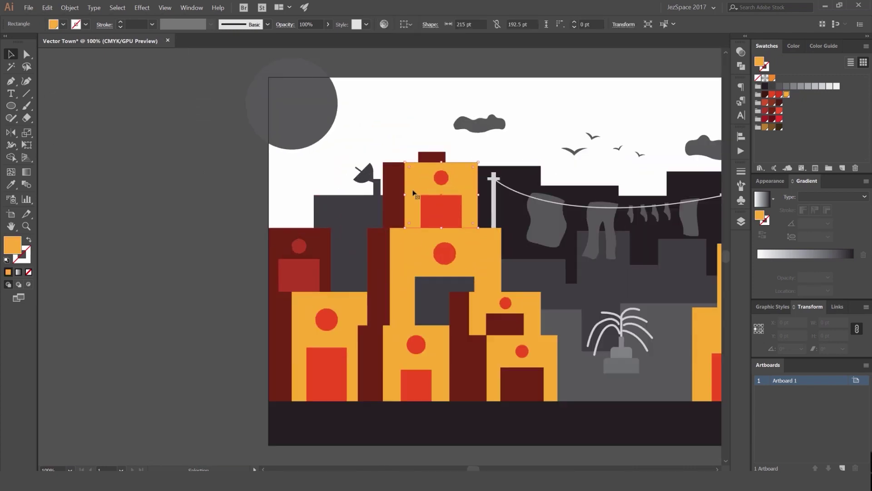
pyautogui.click(348, 123)
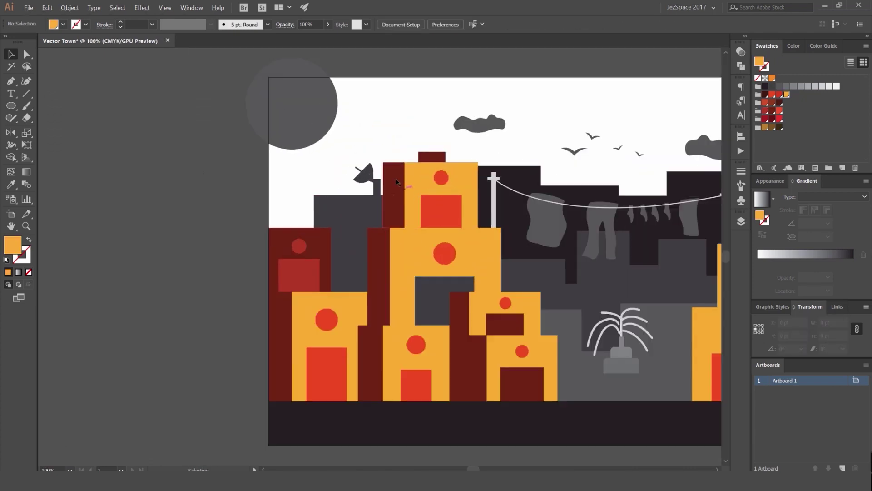
# - Try moving the dark red side wall of the tallest building towards the satellite dish, undo the move and deselect the wall
pyautogui.scroll(2, 409, 202)
pyautogui.moveTo(378, 169); pyautogui.dragTo(352, 169)
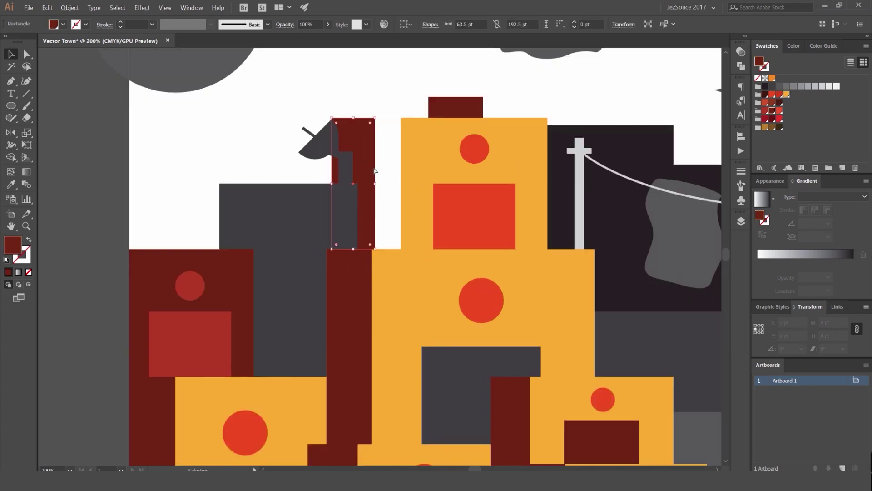
pyautogui.hotkey('ctrl', 'z')
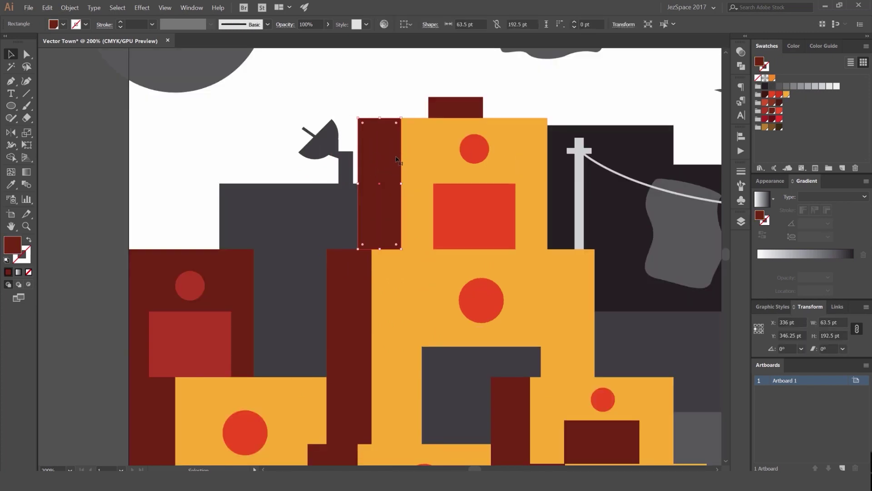
pyautogui.scroll(-3, 396, 159)
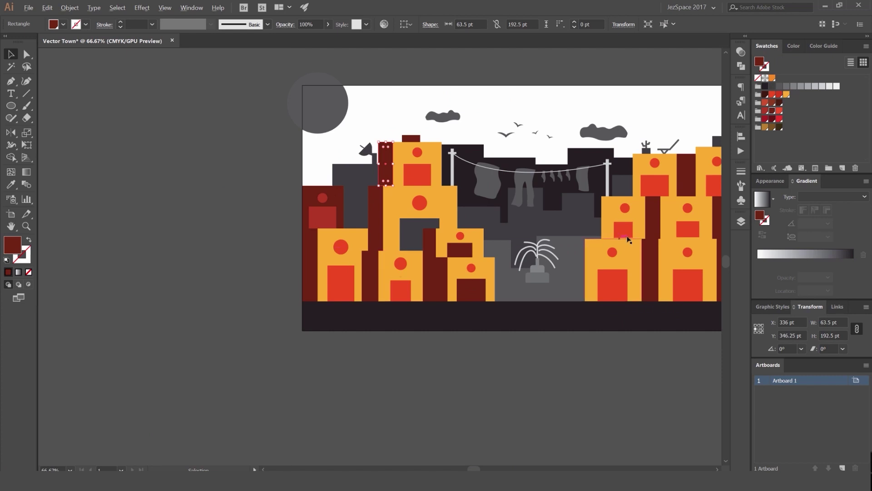
pyautogui.scroll(2, 625, 238)
pyautogui.moveTo(571, 230); pyautogui.dragTo(399, 263)
pyautogui.scroll(-3, 523, 231)
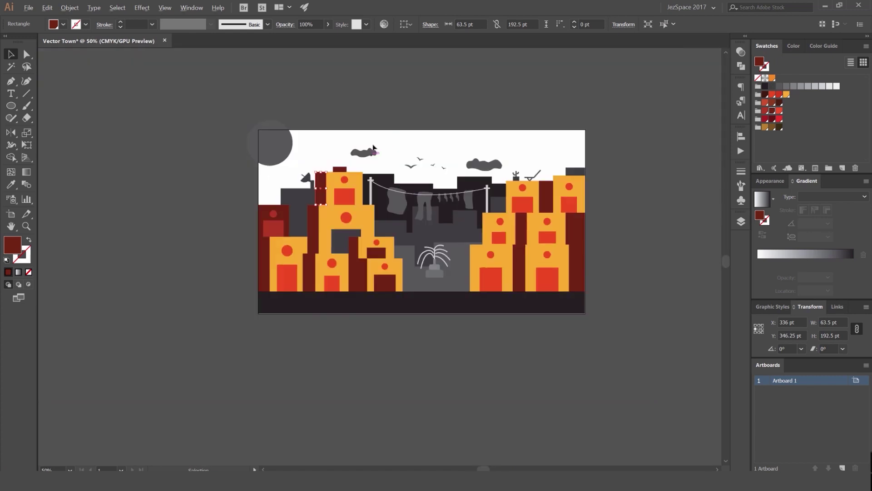
pyautogui.click(334, 152)
# - Fill the upper dark red side wall beside the satellite dish with the bright crimson swatch after comparing other reds
pyautogui.scroll(3, 290, 194)
pyautogui.moveTo(295, 195); pyautogui.dragTo(270, 198)
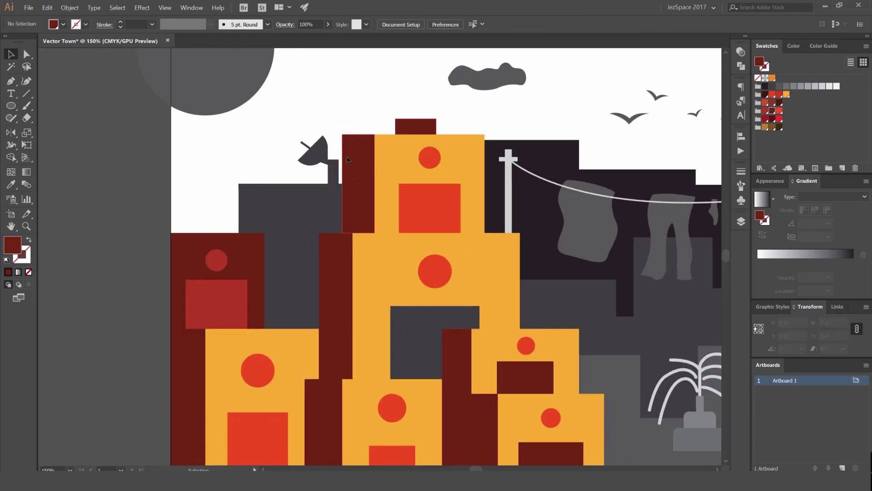
pyautogui.click(349, 161)
pyautogui.click(779, 111)
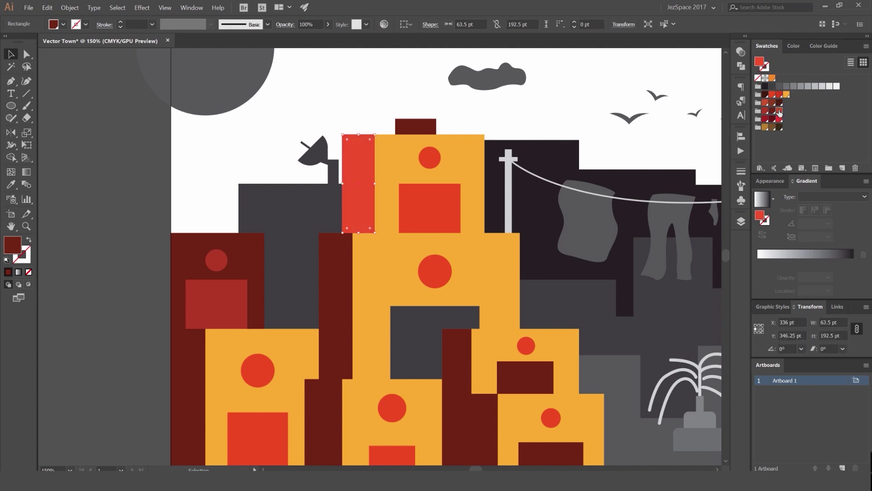
pyautogui.click(780, 117)
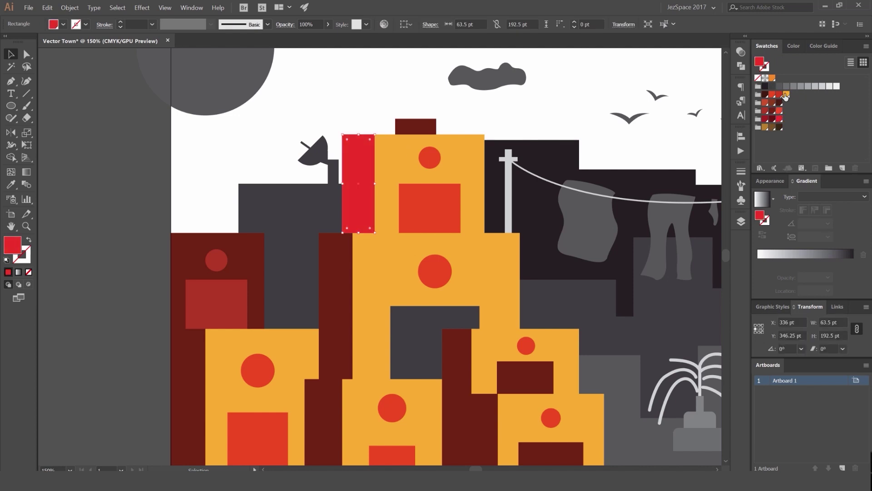
pyautogui.click(780, 111)
pyautogui.click(780, 119)
# - Select the remaining dark red side walls, window and door of the left-hand orange buildings and fill them with bright crimson
pyautogui.press('a')
pyautogui.click(331, 269)
pyautogui.scroll(-1, 357, 278)
pyautogui.moveTo(356, 285); pyautogui.dragTo(383, 189)
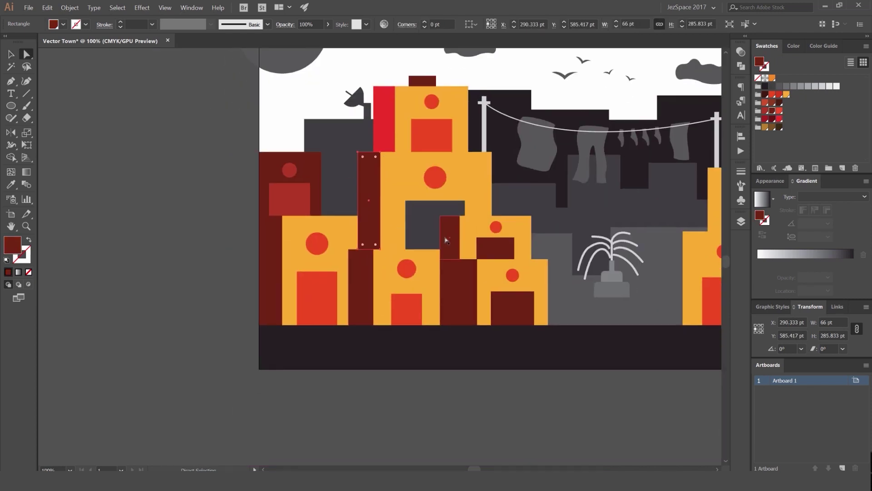
pyautogui.keyDown('shift'); pyautogui.click(448, 241); pyautogui.keyUp('shift')
pyautogui.keyDown('shift'); pyautogui.click(514, 299); pyautogui.keyUp('shift')
pyautogui.keyDown('shift'); pyautogui.click(460, 292); pyautogui.keyUp('shift')
pyautogui.keyDown('shift'); pyautogui.click(358, 278); pyautogui.keyUp('shift')
pyautogui.keyDown('shift'); pyautogui.click(271, 269); pyautogui.keyUp('shift')
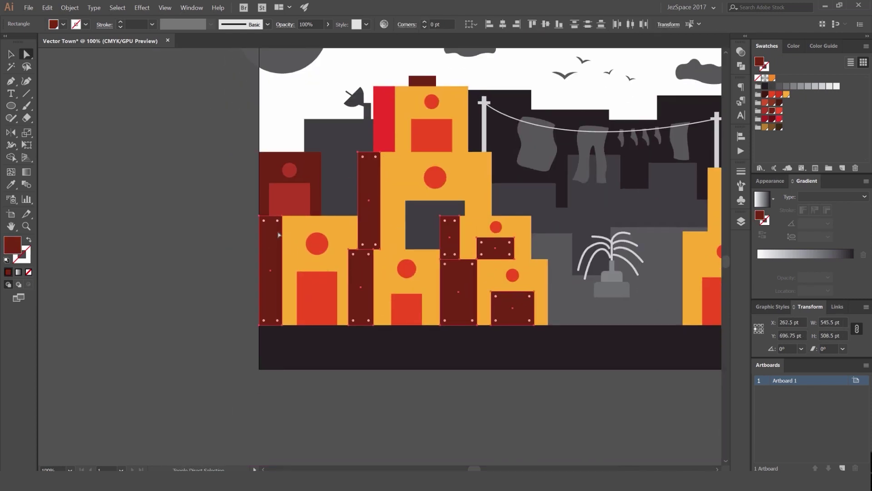
pyautogui.click(190, 174)
# - Recolour the crimson window and door of the two small left-hand buildings with the orange-red sampled from the neighbouring door
pyautogui.scroll(-3, 199, 177)
pyautogui.scroll(2, 205, 182)
pyautogui.moveTo(200, 175); pyautogui.dragTo(200, 184)
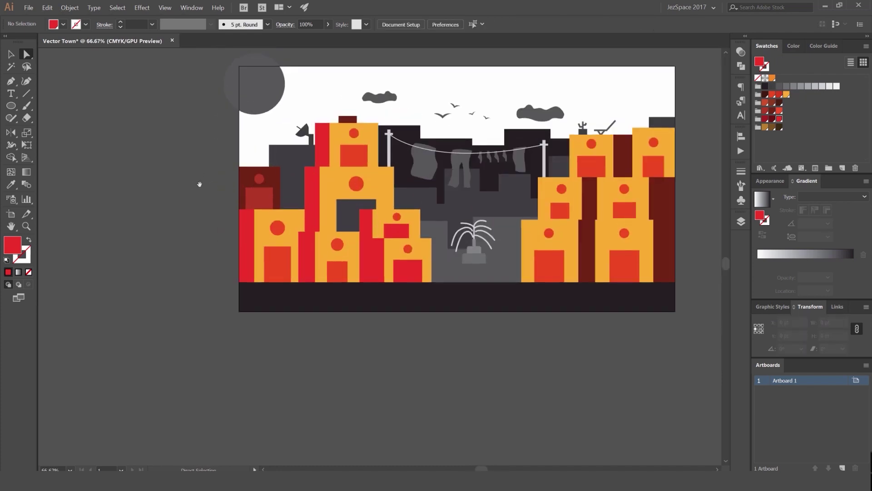
pyautogui.scroll(2, 354, 246)
pyautogui.click(473, 228)
pyautogui.keyDown('shift'); pyautogui.click(493, 313); pyautogui.keyUp('shift')
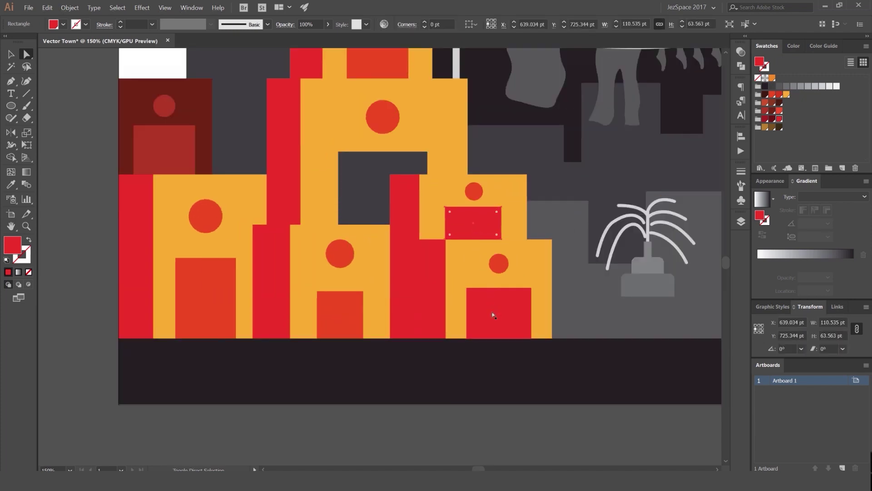
pyautogui.press('i')
pyautogui.click(346, 314)
pyautogui.press('v')
pyautogui.click(477, 418)
pyautogui.scroll(-2, 459, 247)
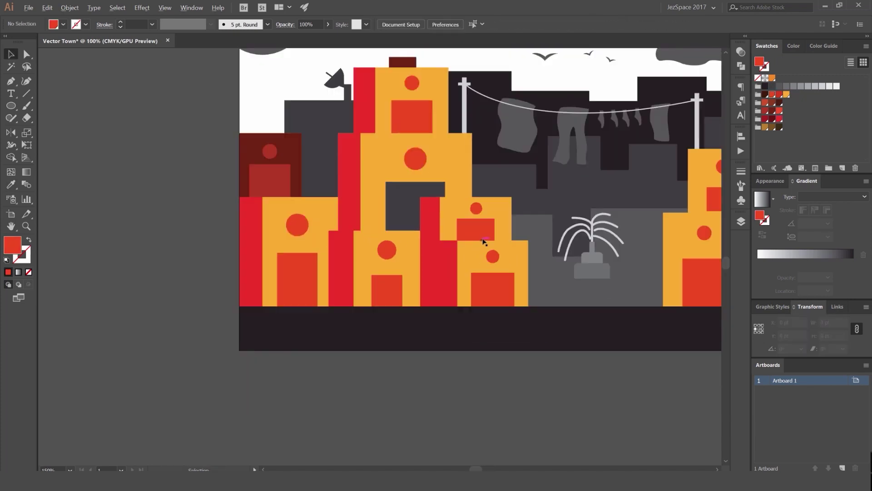
# - Fill the dark grey building below the satellite dish with the dark red sampled from the small neighbouring building
pyautogui.scroll(1, 427, 113)
pyautogui.scroll(-1, 423, 181)
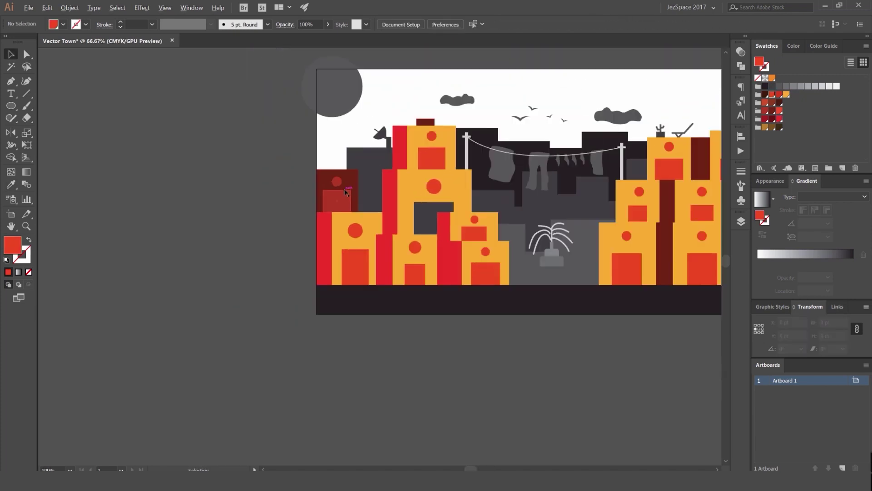
pyautogui.scroll(2, 359, 182)
pyautogui.press('a')
pyautogui.click(367, 165)
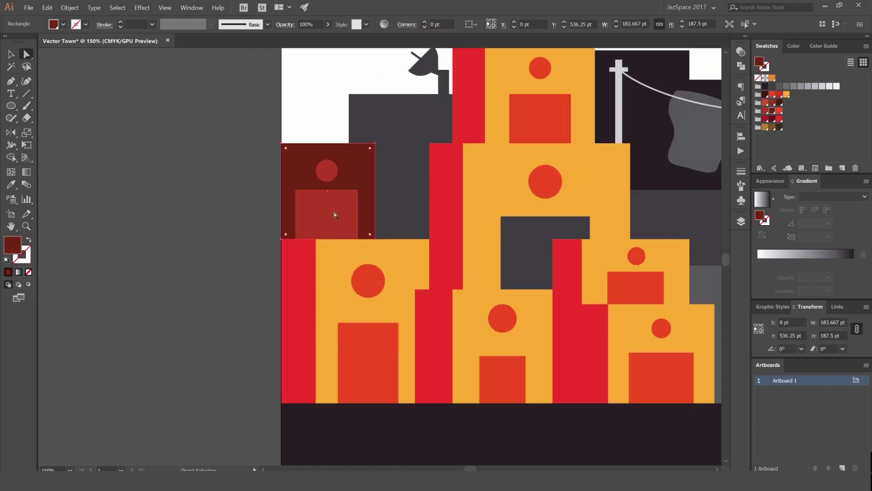
pyautogui.click(397, 150)
pyautogui.moveTo(394, 159); pyautogui.dragTo(391, 173)
pyautogui.press('i')
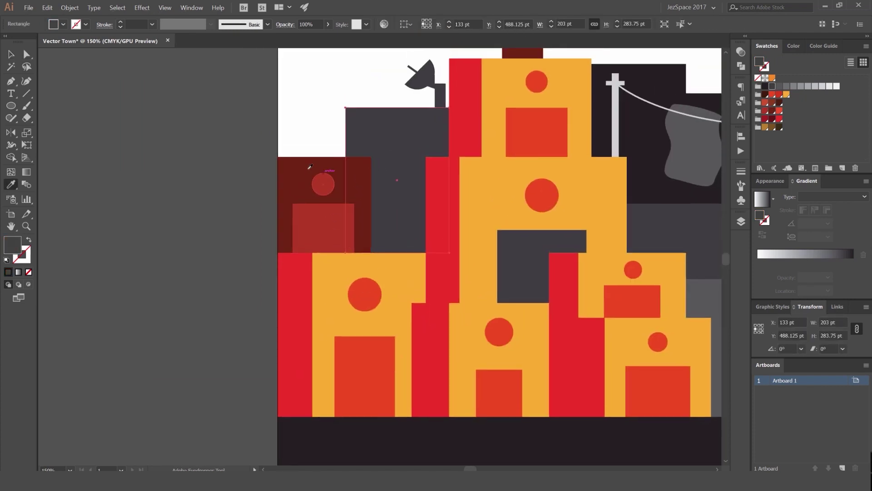
pyautogui.click(308, 168)
pyautogui.press('a')
pyautogui.click(183, 181)
# - Recolour the satellite dish and its post with the dark red sampled from the building beneath them
pyautogui.moveTo(398, 100); pyautogui.dragTo(397, 116)
pyautogui.scroll(1, 436, 91)
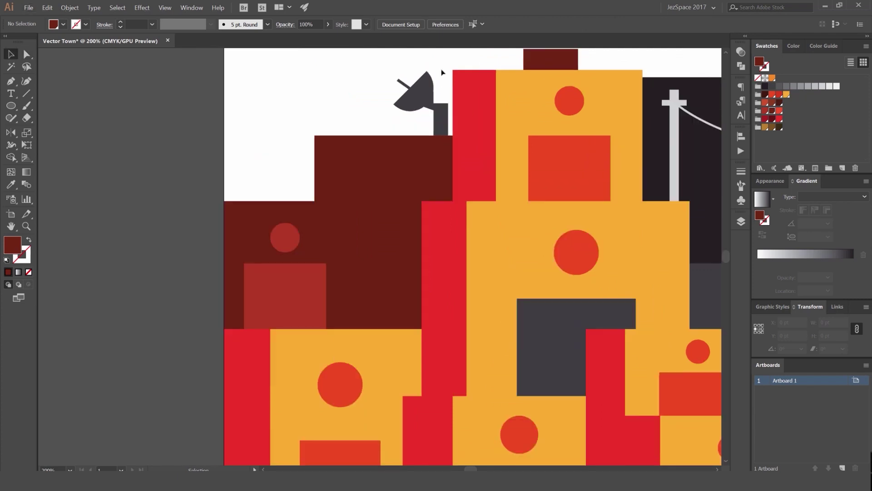
pyautogui.click(416, 93)
pyautogui.press('i')
pyautogui.click(399, 146)
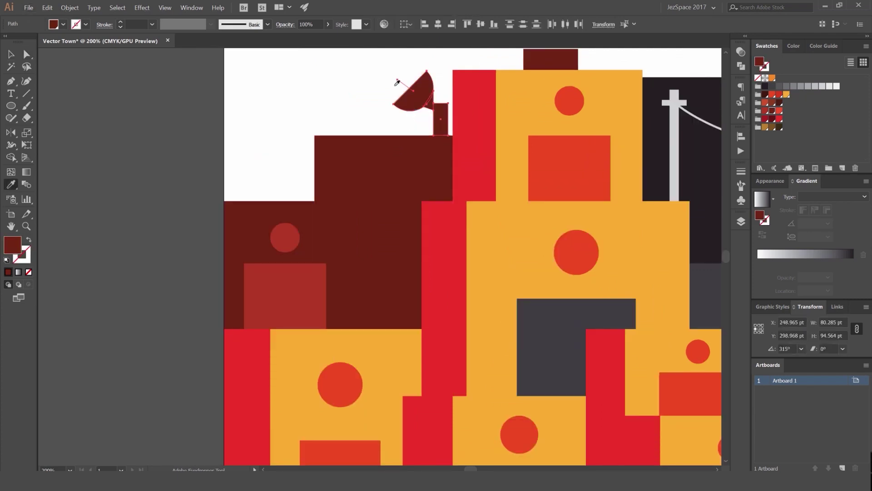
# - Give the satellite dish's antenna line a 5 pt stroke with round caps and shift it further into the dish
pyautogui.press('a')
pyautogui.click(398, 82)
pyautogui.click(742, 172)
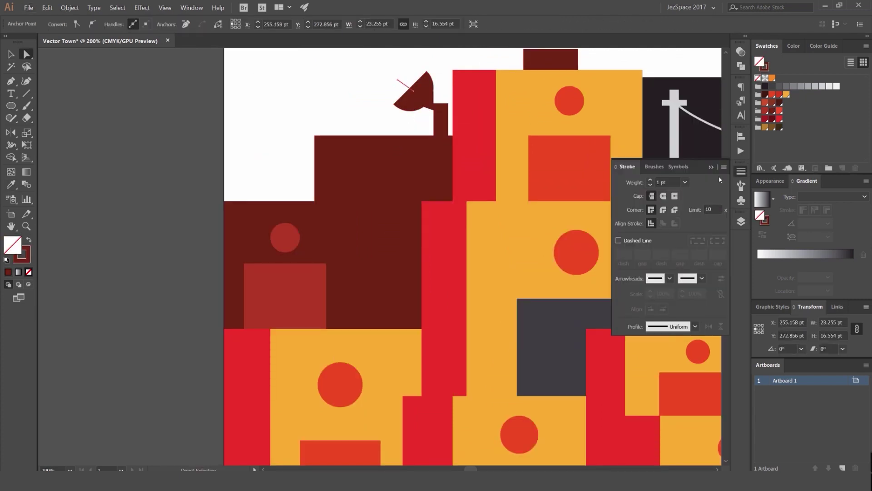
pyautogui.scroll(4, 395, 75)
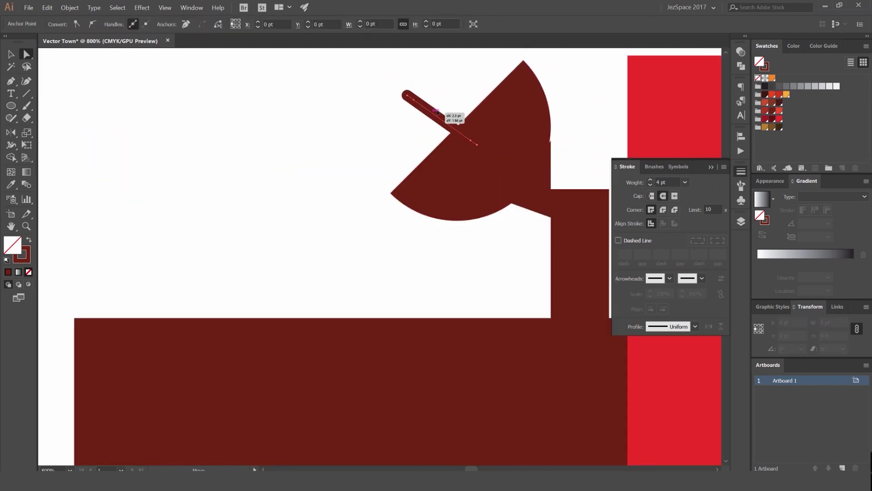
pyautogui.moveTo(447, 119); pyautogui.dragTo(461, 122)
pyautogui.click(649, 181)
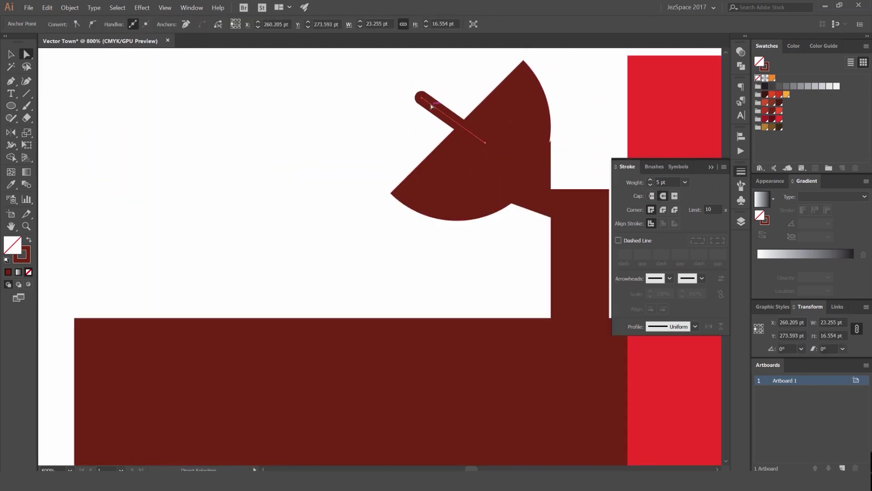
# - Expand the fill and stroke of the antenna line into an outlined shape and deselect it
pyautogui.click(69, 8)
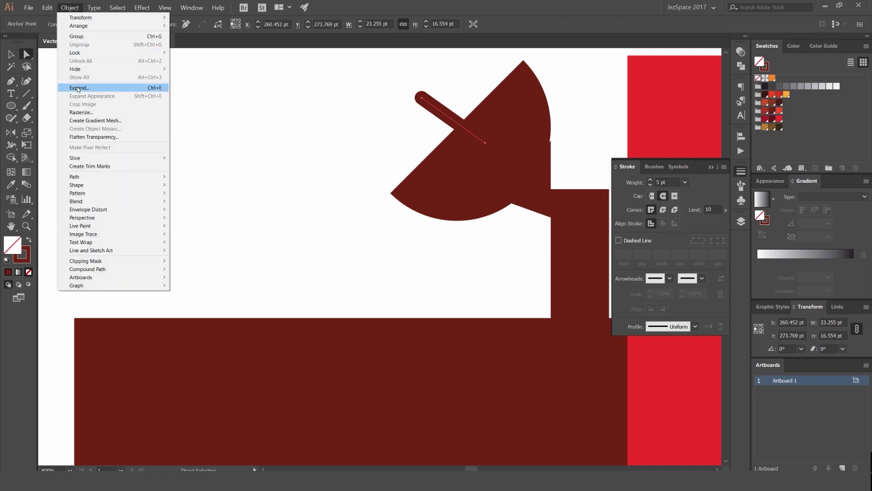
pyautogui.click(152, 92)
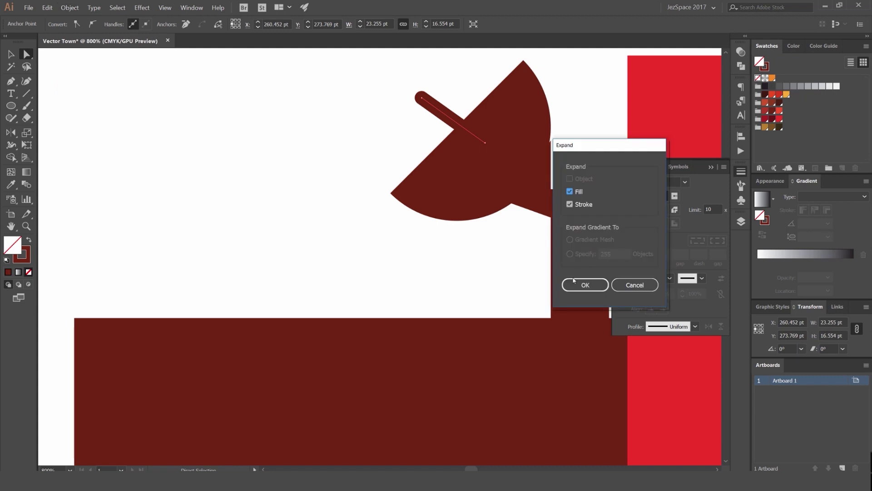
pyautogui.press('Return')
pyautogui.click(279, 132)
pyautogui.scroll(-2, 425, 124)
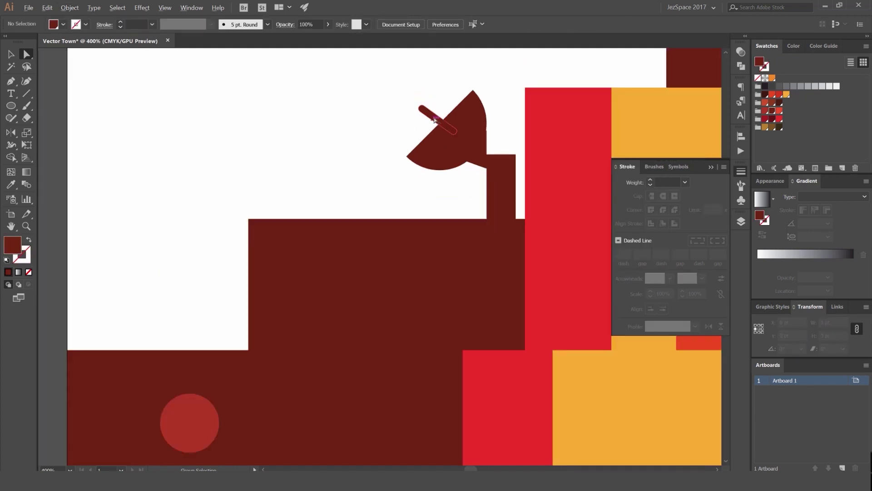
# - Select the antenna, dish, bracket and post and unite them into one shape with Pathfinder
pyautogui.scroll(3, 436, 119)
pyautogui.click(439, 124)
pyautogui.moveTo(492, 140); pyautogui.dragTo(413, 126)
pyautogui.keyDown('shift'); pyautogui.click(419, 136); pyautogui.keyUp('shift')
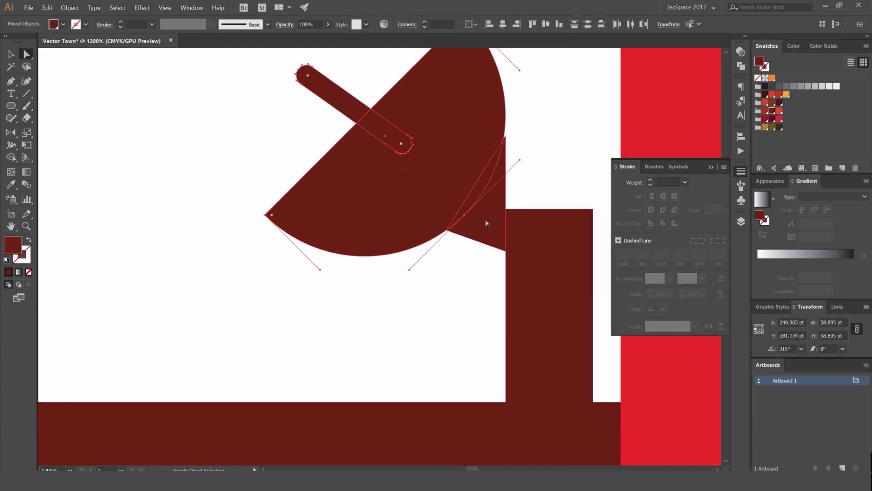
pyautogui.keyDown('shift'); pyautogui.click(487, 223); pyautogui.keyUp('shift')
pyautogui.keyDown('shift'); pyautogui.click(531, 240); pyautogui.keyUp('shift')
pyautogui.click(741, 65)
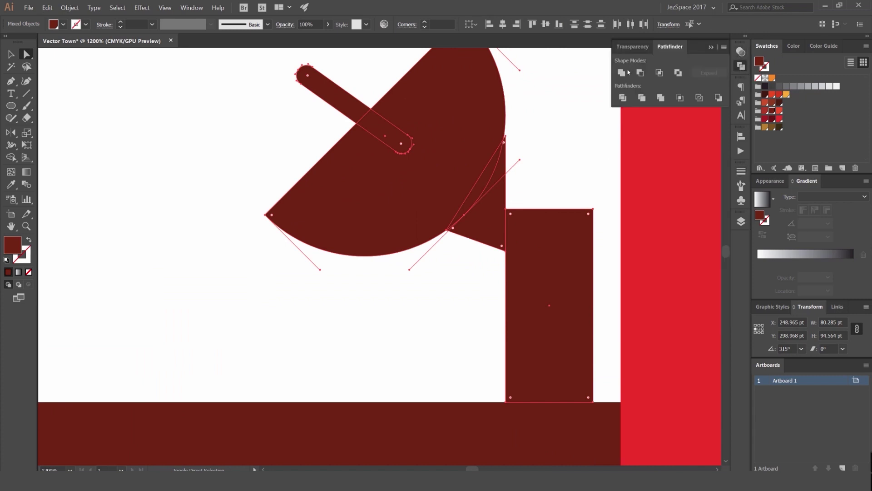
pyautogui.click(626, 77)
pyautogui.click(536, 131)
# - Try moving the united satellite dish sideways and undo the move
pyautogui.scroll(-3, 533, 139)
pyautogui.moveTo(503, 145); pyautogui.dragTo(308, 147)
pyautogui.hotkey('ctrl', 'z')
# - Round corners of the united satellite dish, giving the one where the bracket meets the post a radius of about 7 pt
pyautogui.scroll(-3, 541, 132)
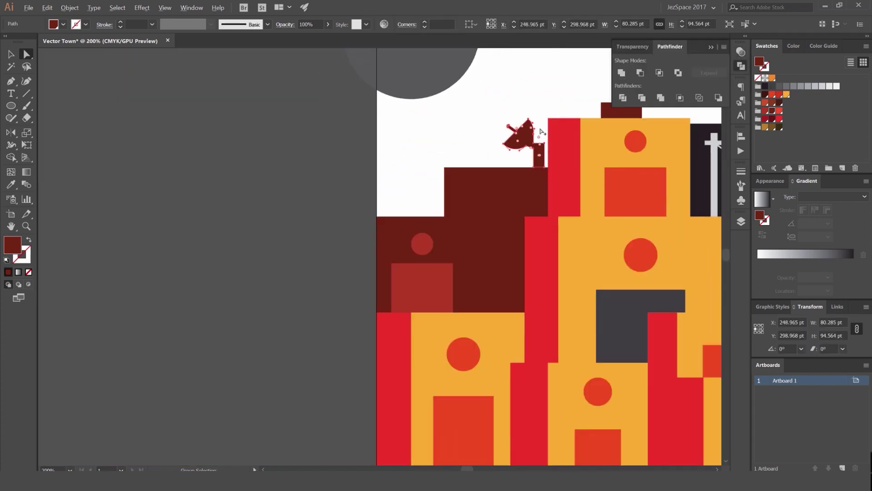
pyautogui.click(540, 132)
pyautogui.scroll(10, 536, 132)
pyautogui.moveTo(470, 227); pyautogui.dragTo(478, 214)
pyautogui.click(524, 201)
pyautogui.scroll(-10, 527, 203)
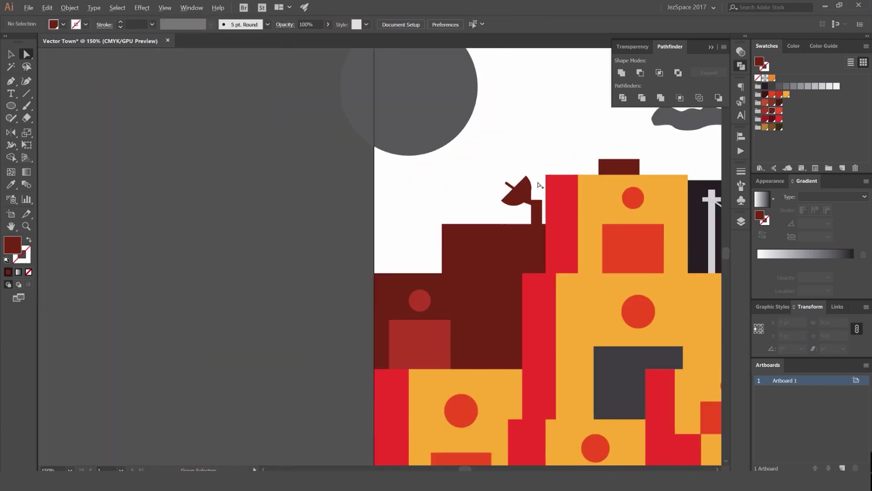
pyautogui.scroll(6, 537, 177)
pyautogui.click(539, 179)
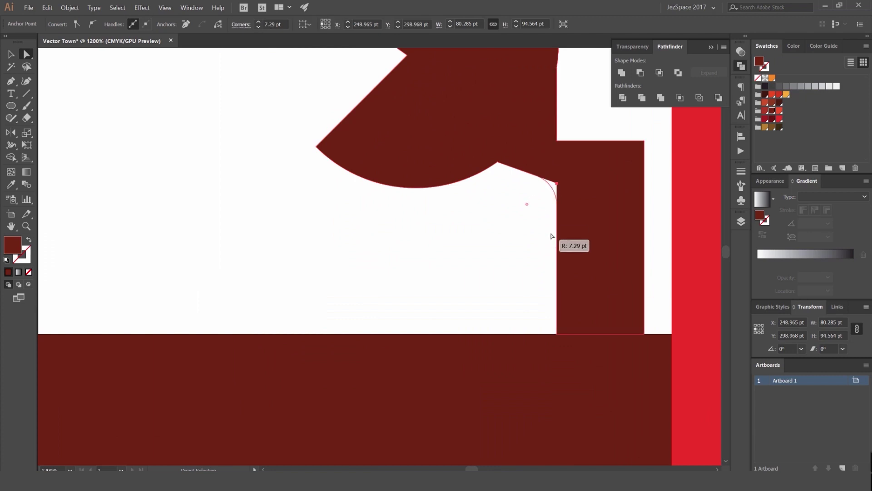
pyautogui.scroll(-5, 578, 105)
pyautogui.scroll(3, 449, 132)
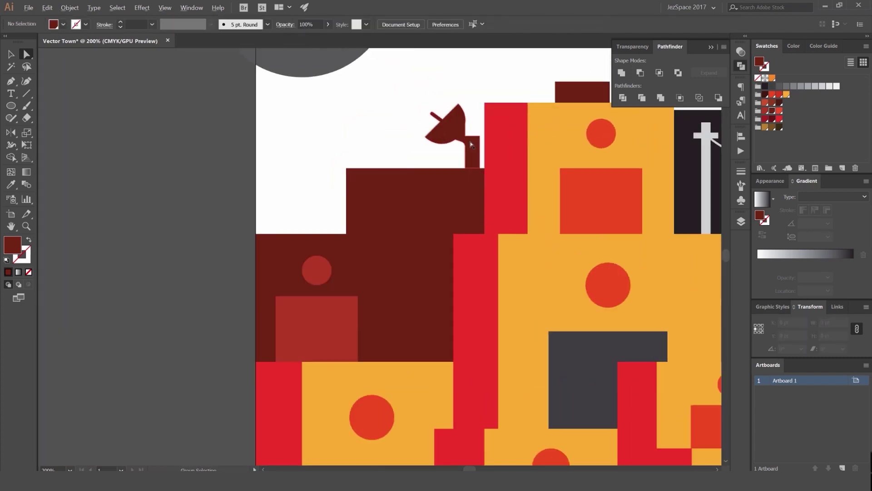
# - Move the satellite dish slightly along the roof, away from the crimson side wall
pyautogui.press('v')
pyautogui.moveTo(478, 145); pyautogui.dragTo(463, 146)
pyautogui.scroll(-4, 462, 89)
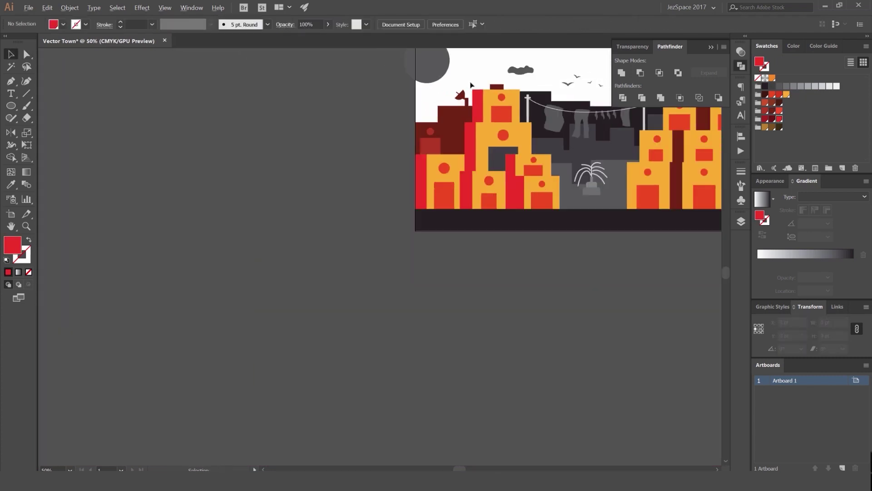
# - Fill the chimney on the tallest building with the crimson sampled from its side wall and close the Pathfinder panel
pyautogui.scroll(4, 414, 91)
pyautogui.press('a')
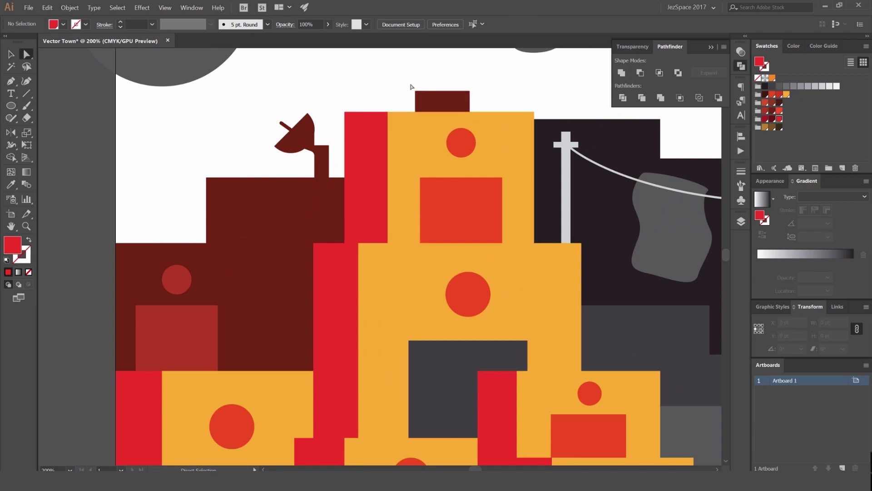
pyautogui.click(428, 101)
pyautogui.press('i')
pyautogui.click(362, 114)
pyautogui.press('v')
pyautogui.click(563, 84)
pyautogui.click(711, 46)
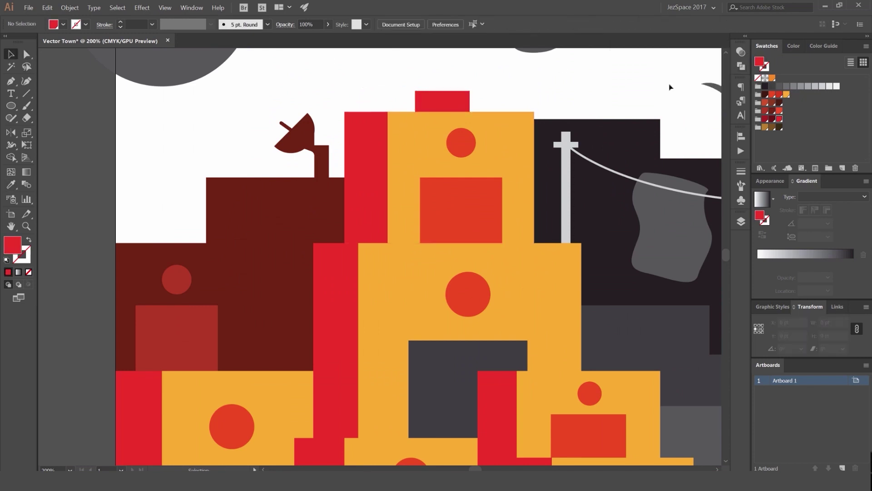
# - Delete the round window and door of the small dark red building at the artboard's edge
pyautogui.scroll(-4, 526, 105)
pyautogui.scroll(3, 458, 99)
pyautogui.press('a')
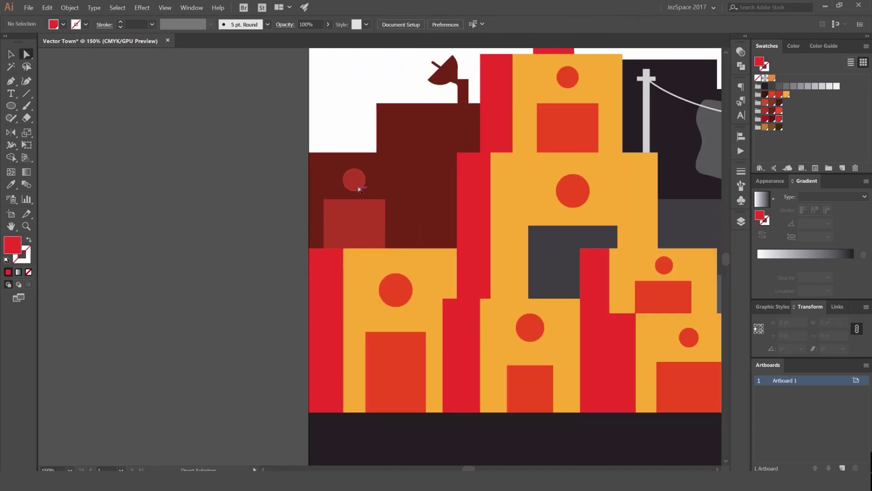
pyautogui.click(359, 209)
pyautogui.press('Delete')
pyautogui.scroll(-3, 210, 169)
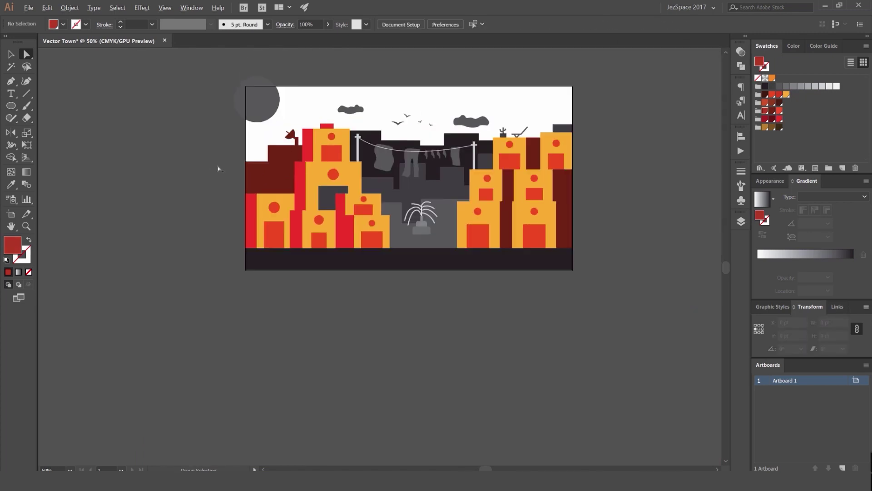
# - Fill the dark grey door of the tallest building with the orange-red used for its other door and windows
pyautogui.scroll(-1, 272, 146)
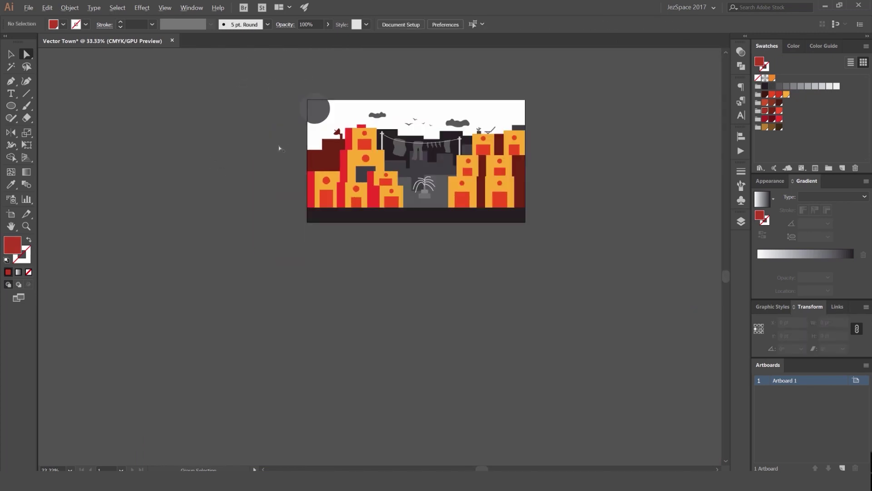
pyautogui.scroll(3, 290, 145)
pyautogui.scroll(-3, 289, 148)
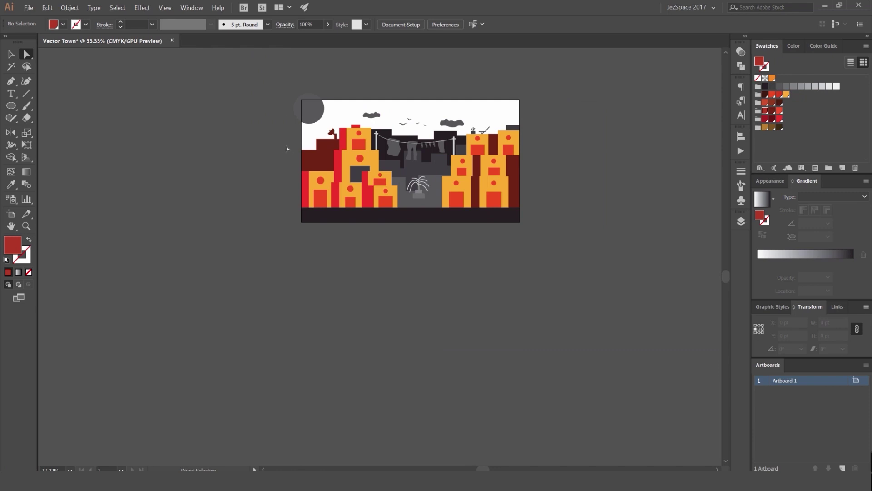
pyautogui.scroll(2, 273, 154)
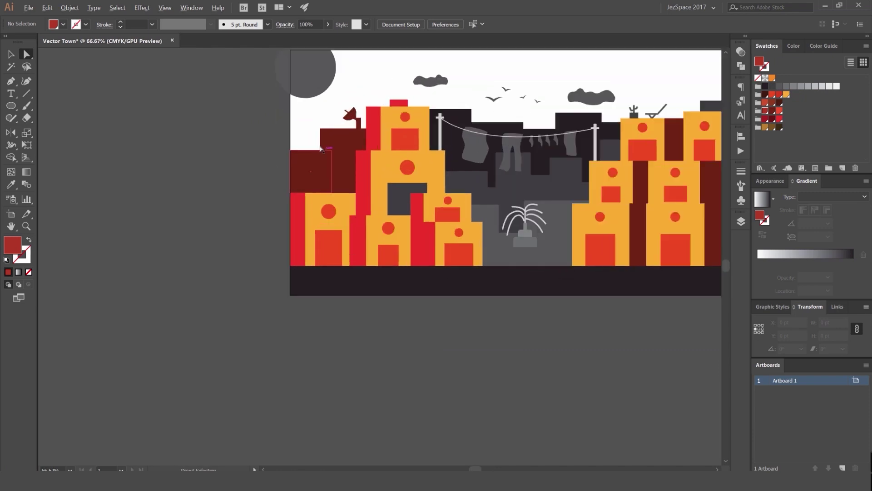
pyautogui.scroll(2, 367, 192)
pyautogui.click(343, 197)
pyautogui.press('i')
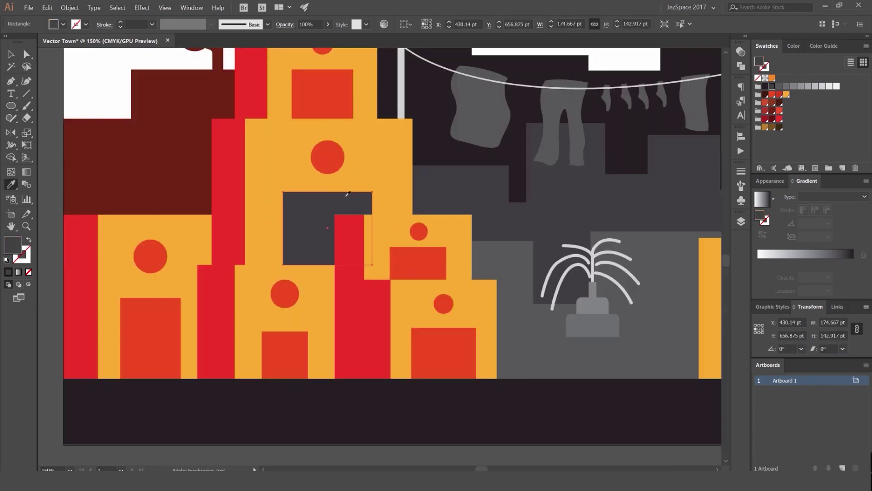
pyautogui.click(344, 175)
pyautogui.press('v')
pyautogui.scroll(-3, 144, 246)
pyautogui.moveTo(144, 246); pyautogui.dragTo(239, 240)
pyautogui.click(545, 212)
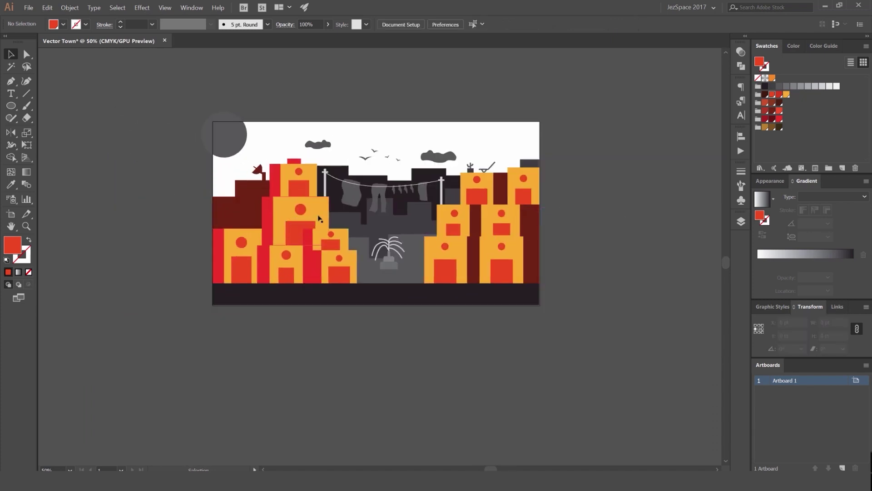
# - Select both stroked parts of the grey sun lounger on the rooftop and give their strokes round caps
pyautogui.scroll(2, 341, 176)
pyautogui.scroll(-1, 387, 151)
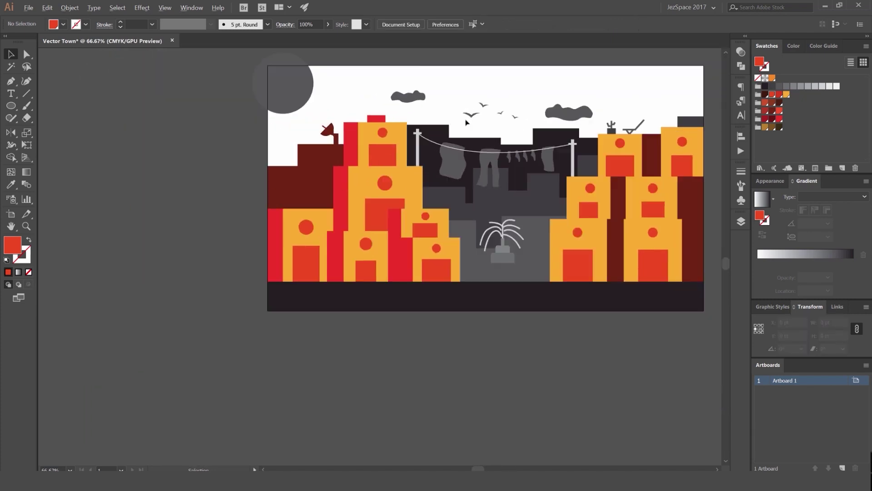
pyautogui.scroll(4, 541, 170)
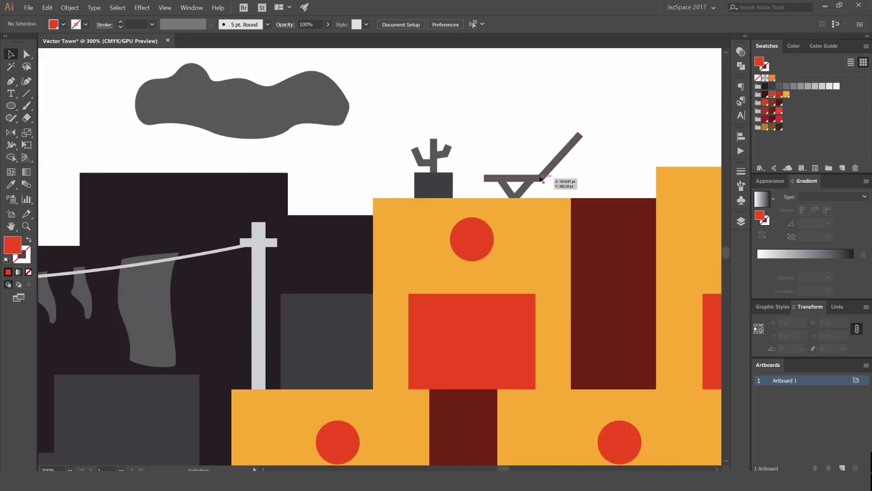
pyautogui.click(527, 186)
pyautogui.keyDown('shift'); pyautogui.click(527, 186); pyautogui.keyUp('shift')
pyautogui.scroll(1, 711, 195)
pyautogui.scroll(1, 710, 195)
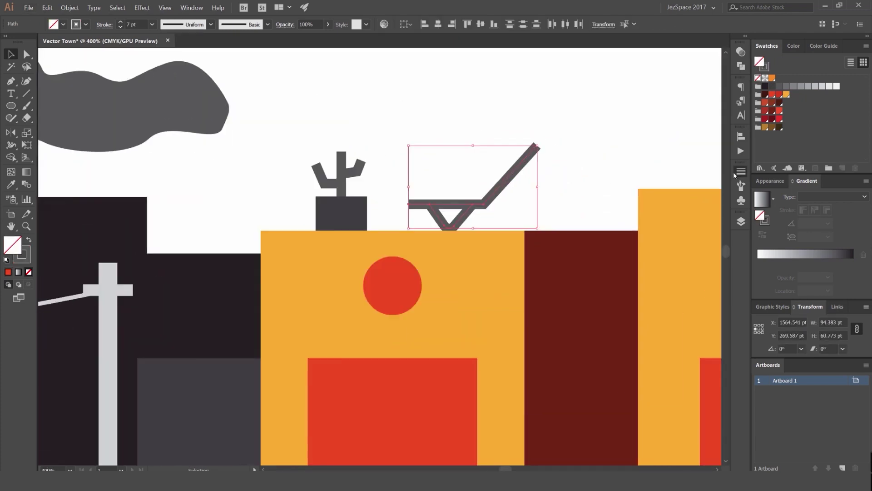
pyautogui.click(741, 171)
pyautogui.click(741, 172)
# - Expand the sun lounger's strokes into outlined shapes and unite them with Pathfinder
pyautogui.click(70, 8)
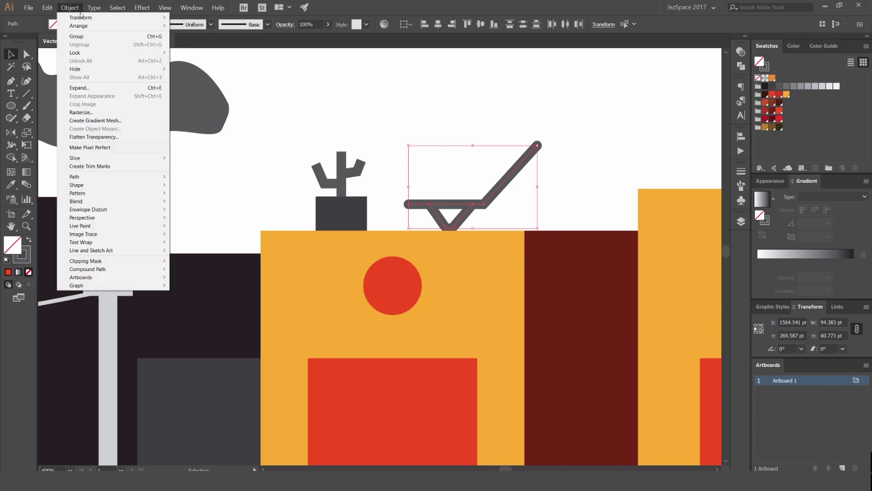
pyautogui.click(71, 87)
pyautogui.click(573, 280)
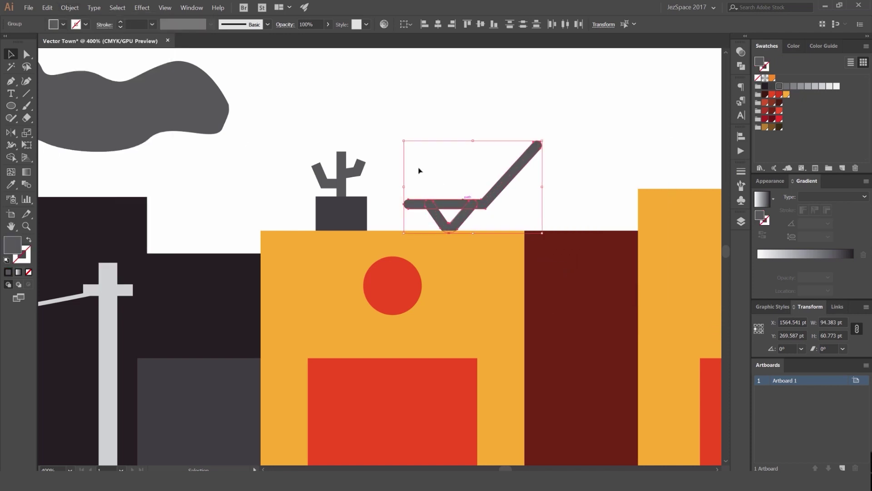
pyautogui.hotkey('ctrl', '=')
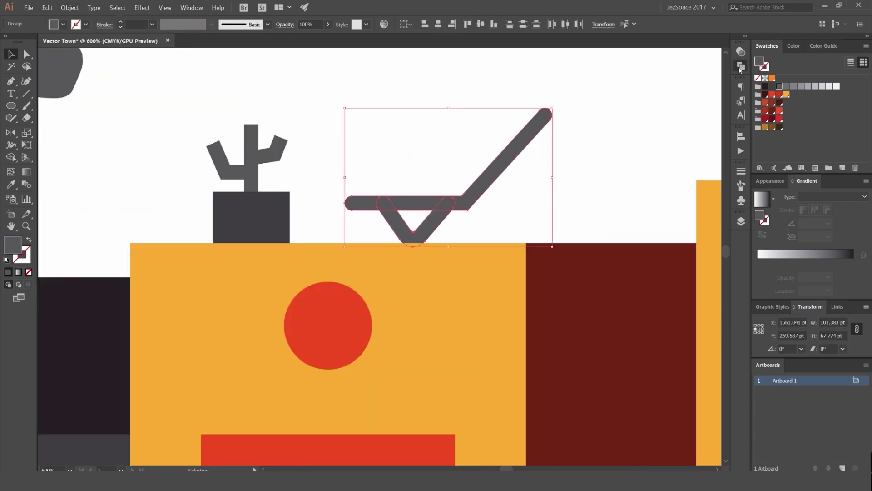
pyautogui.click(741, 66)
pyautogui.click(621, 73)
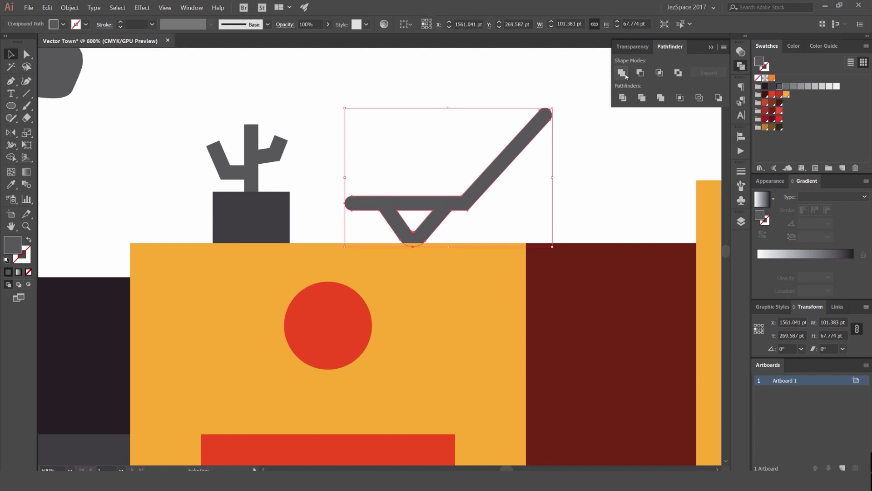
pyautogui.click(191, 8)
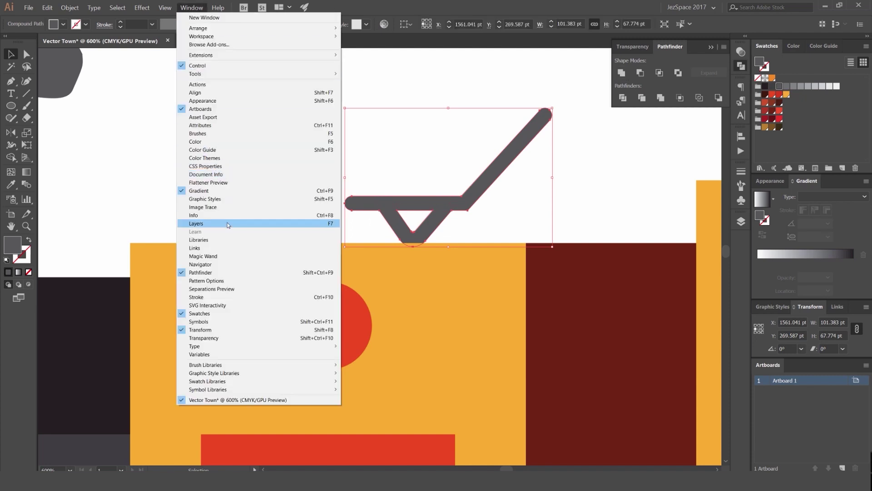
pyautogui.click(396, 162)
pyautogui.click(395, 162)
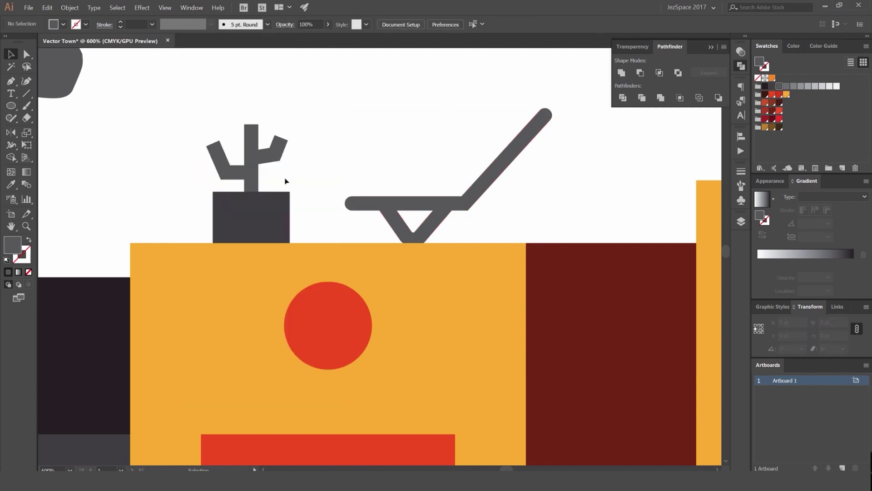
# - Give all the rooftop cactus's strokes round caps and round corners, and set their weight to 5 pt
pyautogui.scroll(1, 262, 174)
pyautogui.click(252, 172)
pyautogui.moveTo(314, 133); pyautogui.dragTo(101, 86)
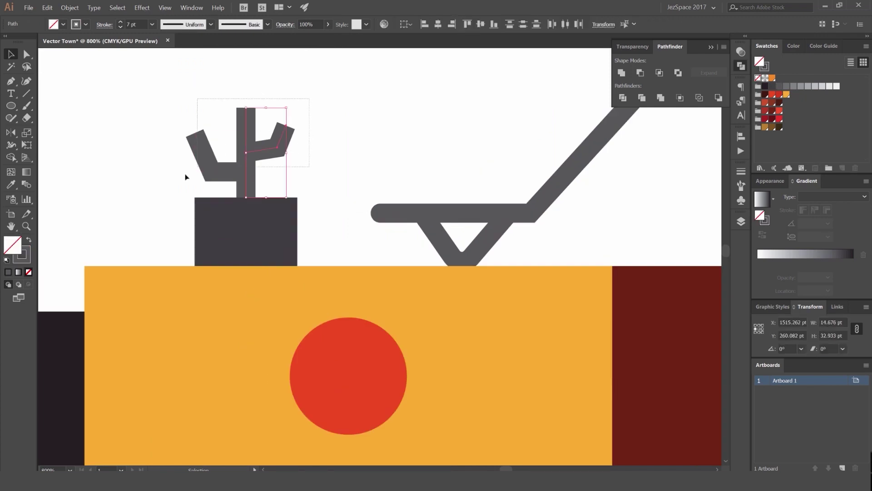
pyautogui.keyDown('shift'); pyautogui.click(199, 164); pyautogui.keyUp('shift')
pyautogui.click(741, 170)
pyautogui.click(663, 196)
pyautogui.click(663, 209)
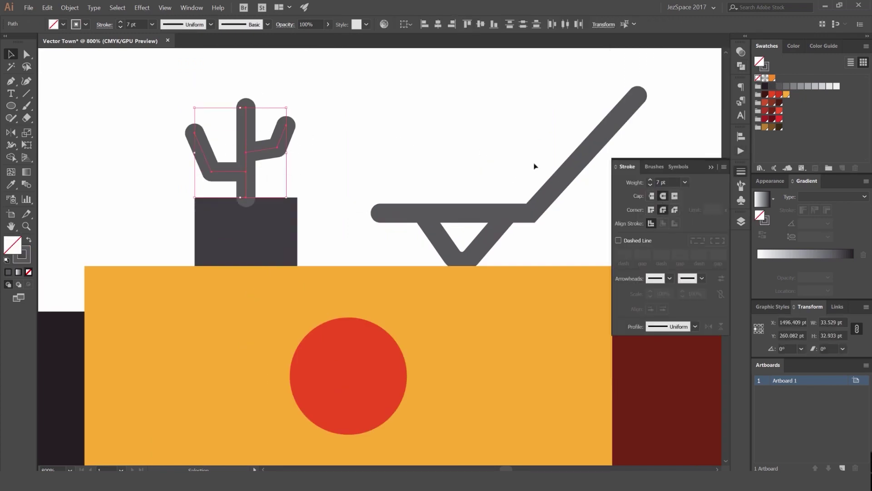
pyautogui.click(650, 185)
pyautogui.click(651, 185)
# - Expand the cactus strokes into outlined shapes and unite them with the plant pot using Pathfinder
pyautogui.click(69, 7)
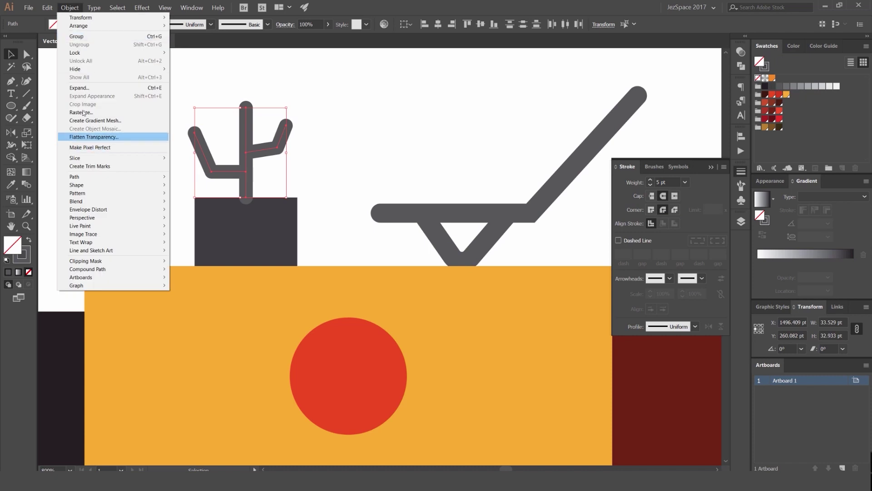
pyautogui.click(86, 113)
pyautogui.click(585, 284)
pyautogui.moveTo(316, 145); pyautogui.dragTo(209, 189)
pyautogui.keyDown('shift'); pyautogui.click(268, 227); pyautogui.keyUp('shift')
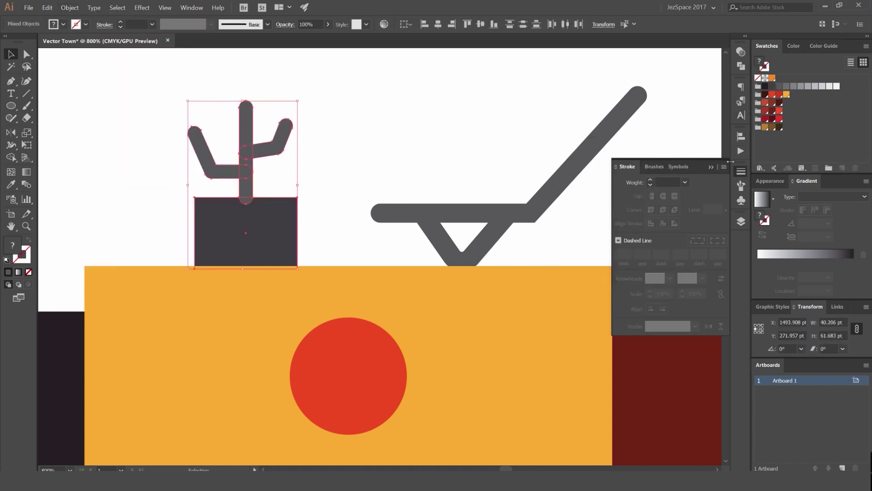
pyautogui.click(741, 66)
pyautogui.click(623, 74)
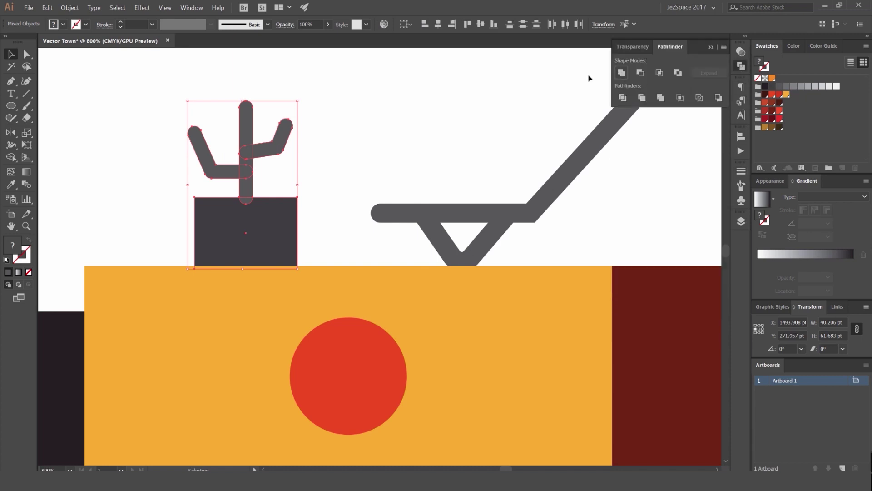
pyautogui.click(333, 140)
# - Recolour the potted cactus and the sun lounger with the dark red sampled from the neighbouring building side
pyautogui.click(278, 209)
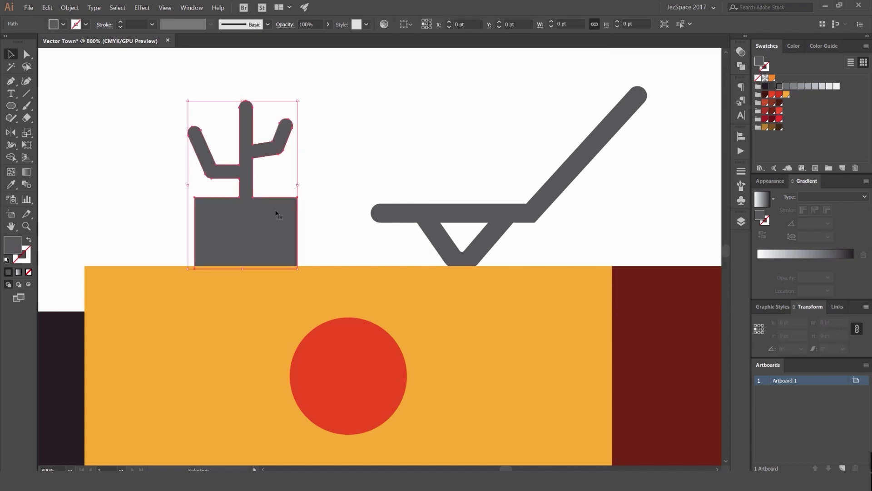
pyautogui.keyDown('shift'); pyautogui.click(437, 210); pyautogui.keyUp('shift')
pyautogui.scroll(-5, 576, 153)
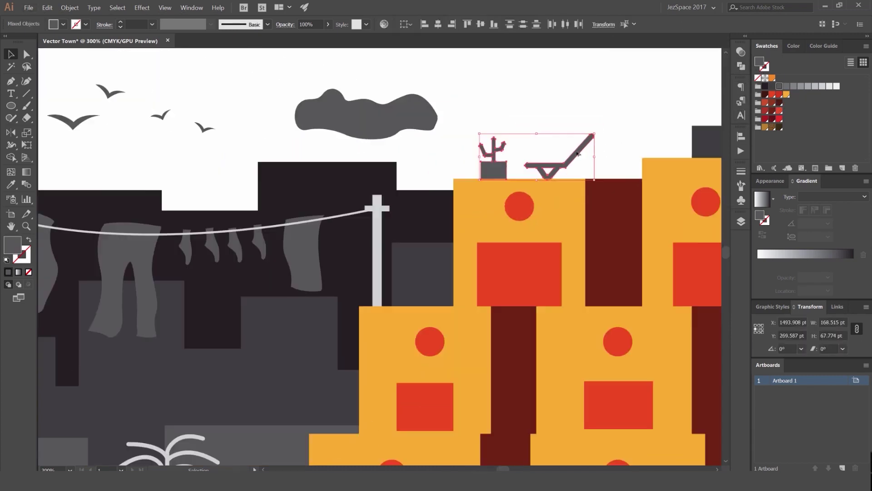
pyautogui.press('i')
pyautogui.click(623, 206)
pyautogui.scroll(-2, 564, 207)
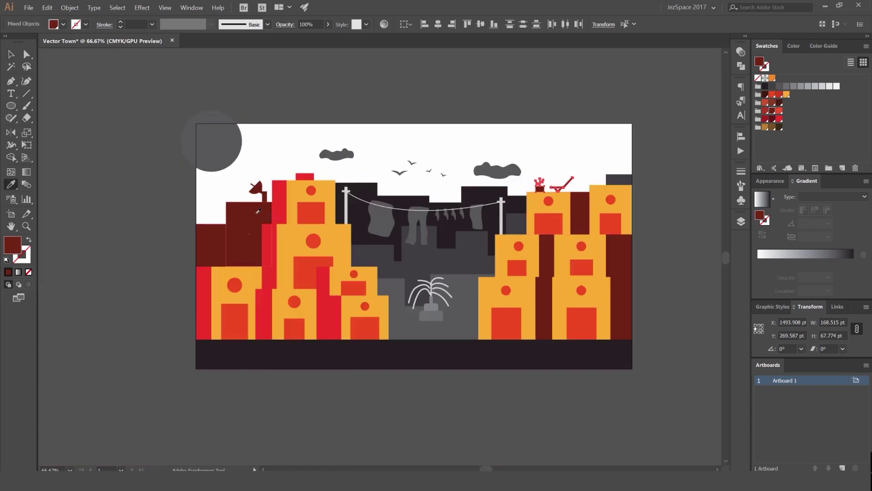
pyautogui.press('v')
pyautogui.click(591, 175)
# - Recolour the dark grey block behind the top right-hand building with the dark red sampled from the adjacent building side
pyautogui.scroll(2, 588, 170)
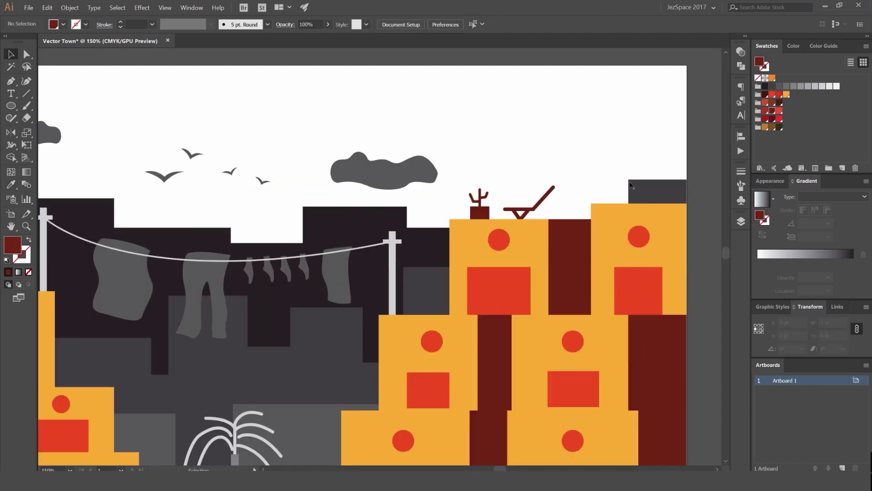
pyautogui.click(631, 186)
pyautogui.press('i')
pyautogui.click(578, 239)
pyautogui.press('v')
pyautogui.click(574, 164)
# - Unlock the Fountain layer for editing
pyautogui.scroll(-4, 574, 163)
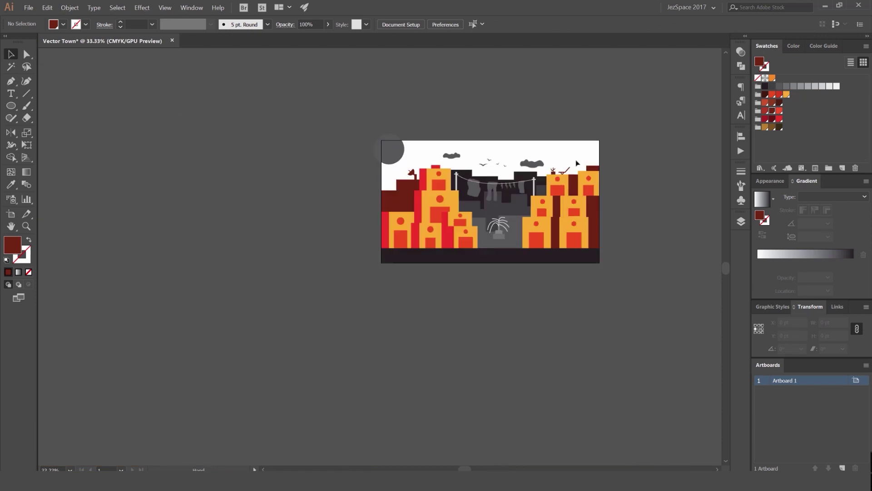
pyautogui.scroll(2, 576, 163)
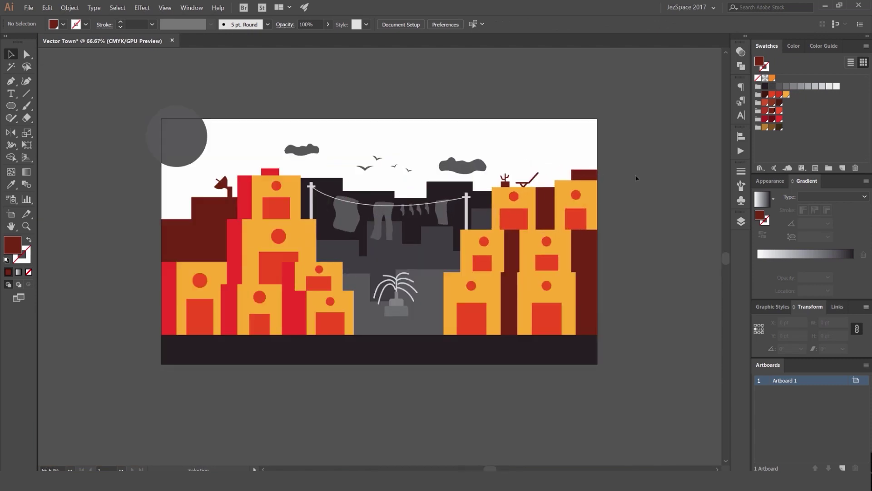
pyautogui.moveTo(407, 176); pyautogui.dragTo(401, 158)
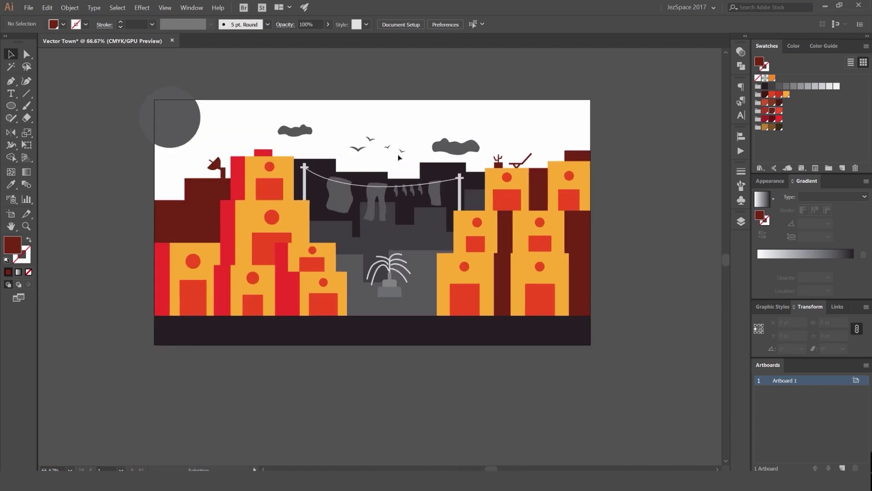
pyautogui.moveTo(388, 127); pyautogui.dragTo(400, 136)
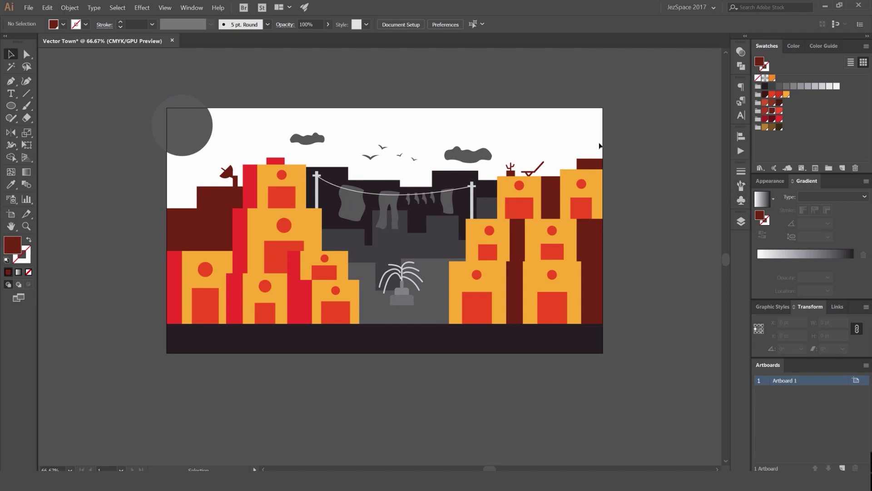
pyautogui.click(741, 221)
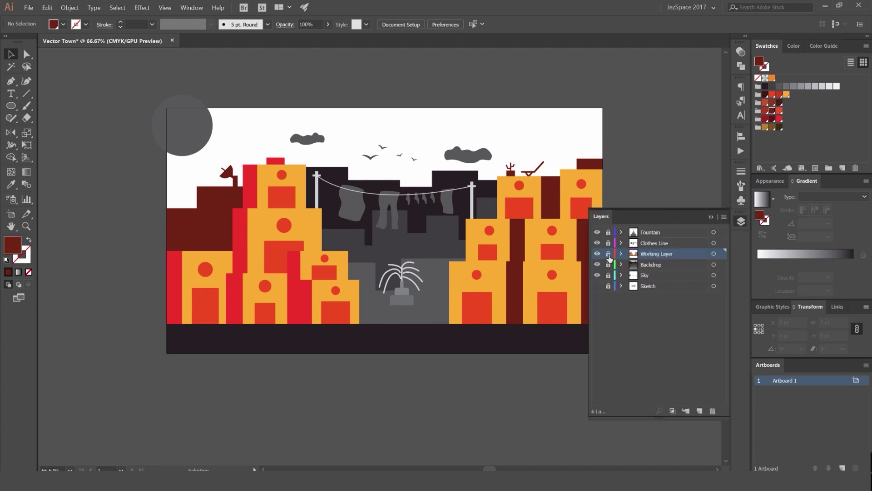
pyautogui.moveTo(655, 196); pyautogui.dragTo(643, 182)
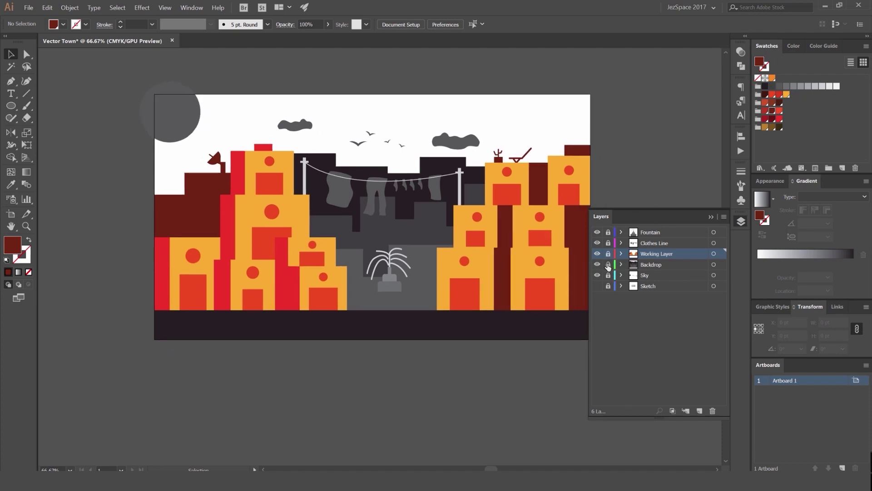
pyautogui.click(741, 222)
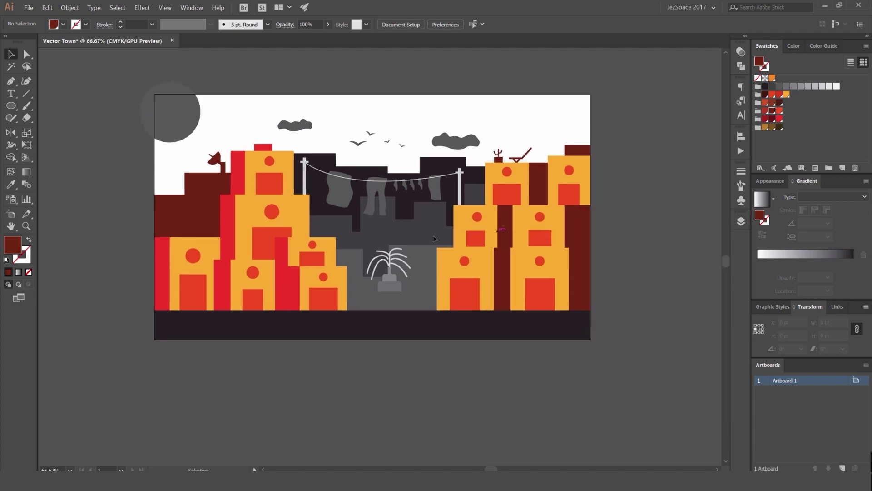
# - Fill all four grey tiers of the fountain's base with the light orange swatch used for the building fronts
pyautogui.hotkey('ctrl', '=')
pyautogui.hotkey('ctrl', '=')
pyautogui.click(433, 346)
pyautogui.moveTo(435, 323); pyautogui.dragTo(460, 228)
pyautogui.scroll(2, 450, 241)
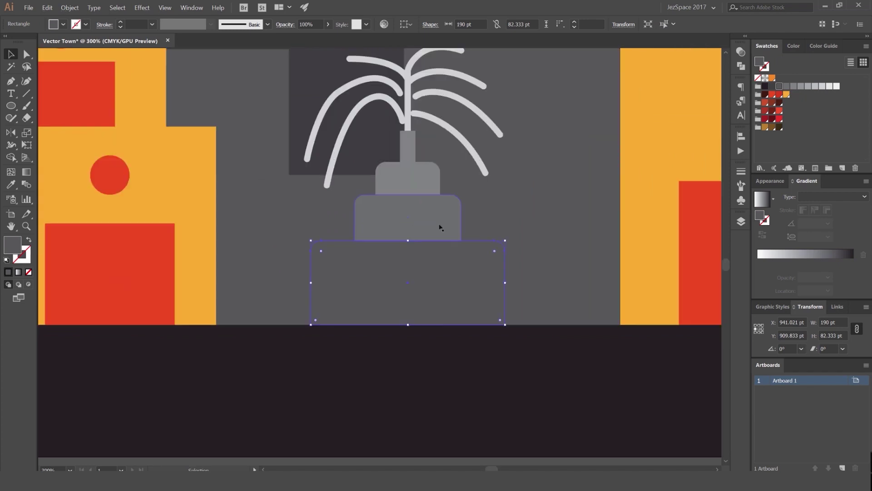
pyautogui.click(440, 226)
pyautogui.click(429, 245)
pyautogui.keyDown('shift'); pyautogui.click(429, 208); pyautogui.keyUp('shift')
pyautogui.keyDown('shift'); pyautogui.click(425, 189); pyautogui.keyUp('shift')
pyautogui.keyDown('shift'); pyautogui.click(416, 153); pyautogui.keyUp('shift')
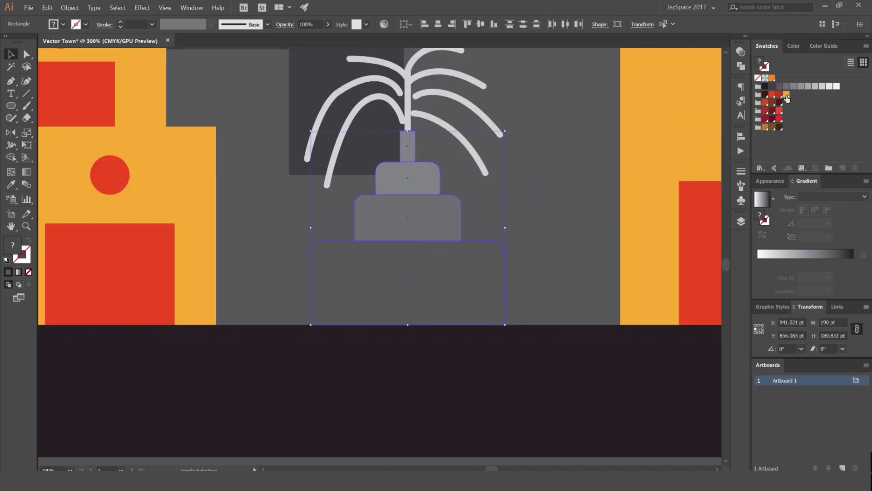
pyautogui.click(787, 96)
pyautogui.scroll(-4, 585, 197)
pyautogui.click(454, 338)
pyautogui.scroll(-2, 489, 249)
pyautogui.scroll(4, 499, 232)
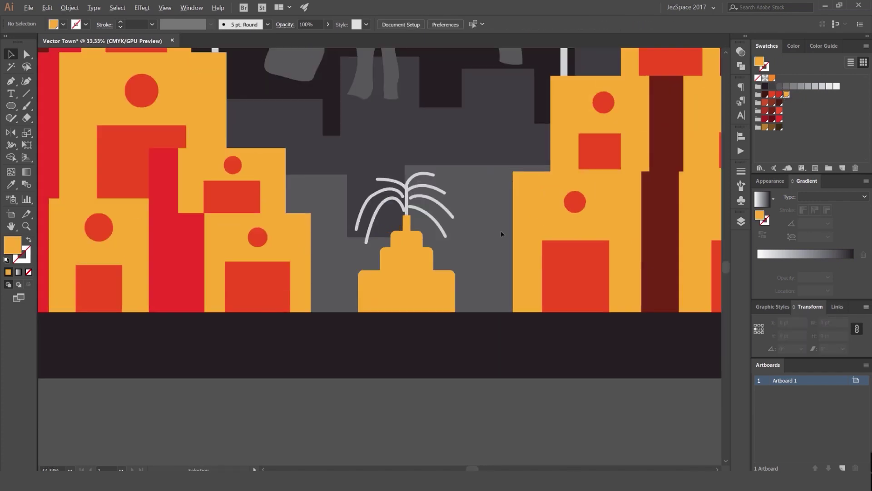
pyautogui.scroll(-3, 502, 234)
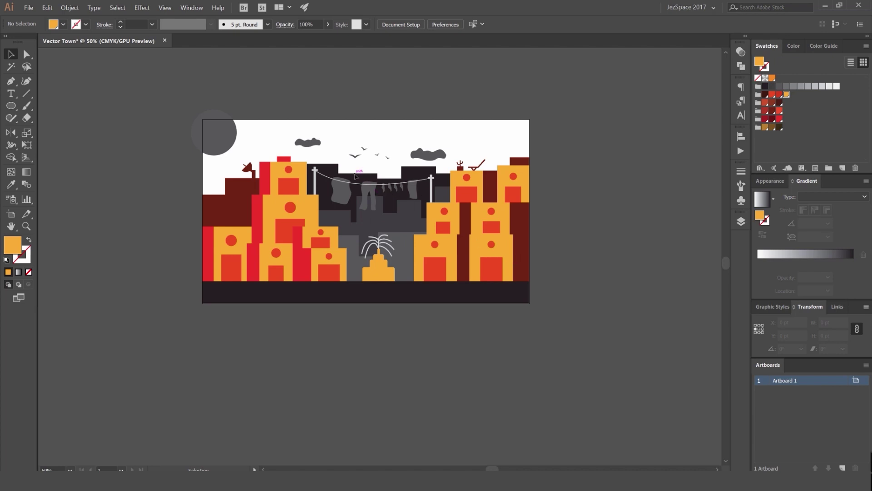
pyautogui.scroll(2, 338, 214)
pyautogui.moveTo(549, 186); pyautogui.dragTo(439, 157)
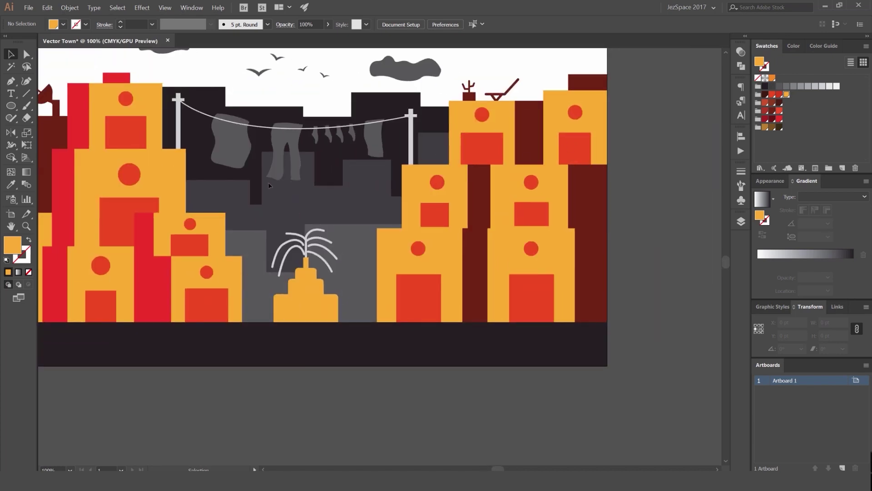
pyautogui.scroll(3, 279, 227)
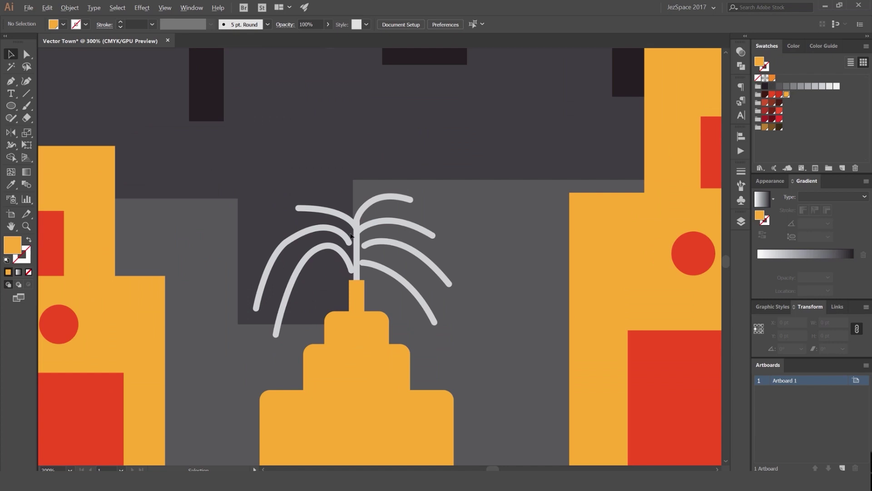
pyautogui.click(391, 197)
pyautogui.moveTo(433, 208); pyautogui.dragTo(323, 256)
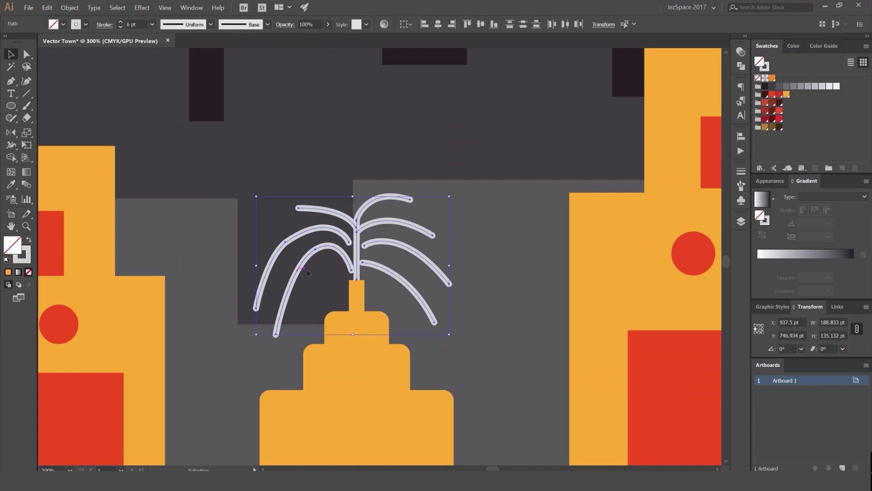
pyautogui.click(393, 287)
# - Taper the outer end of the fountain's lowest right-hand water jet to a fine tip with the Width tool
pyautogui.scroll(2, 393, 288)
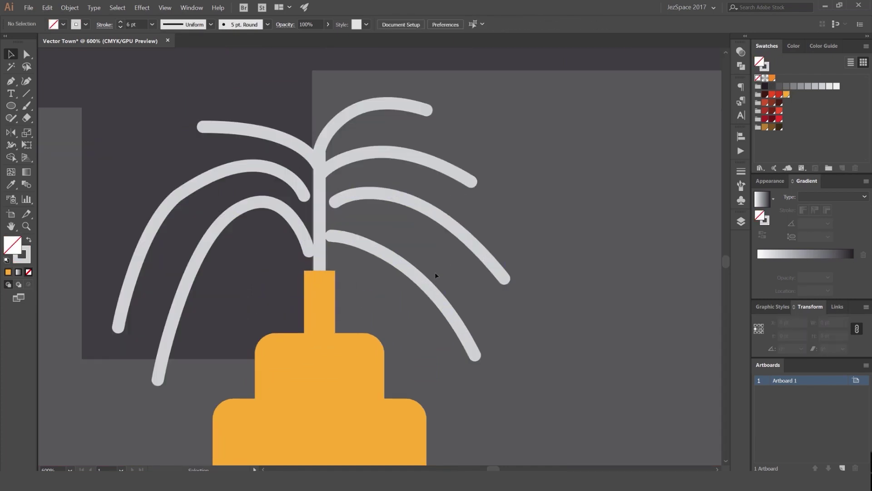
pyautogui.click(410, 275)
pyautogui.moveTo(443, 330); pyautogui.dragTo(400, 241)
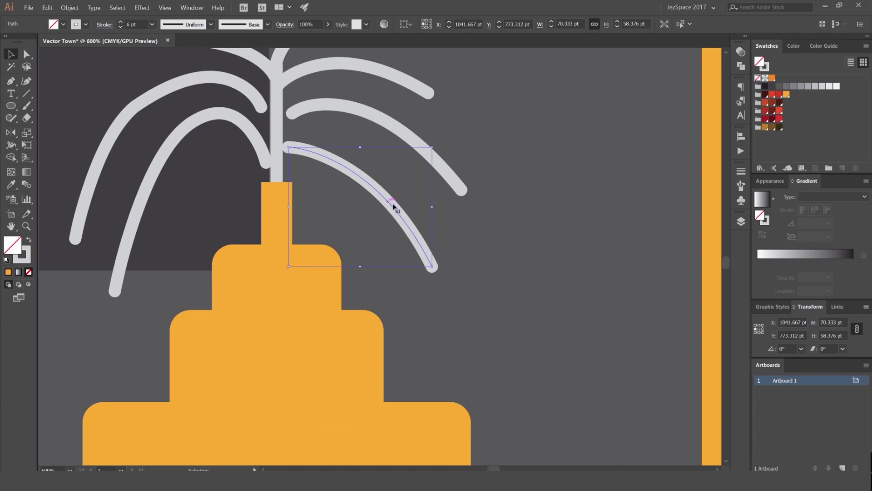
pyautogui.hotkey('shift', 'w')
pyautogui.moveTo(433, 266); pyautogui.dragTo(407, 280)
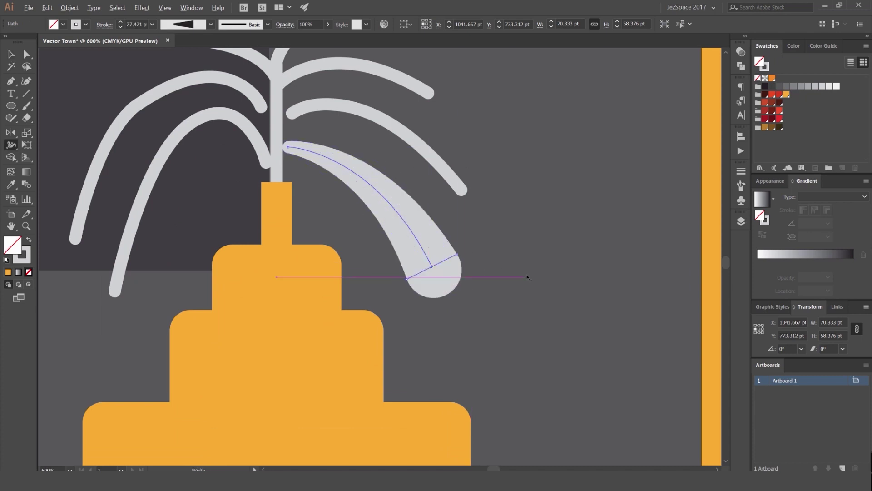
pyautogui.scroll(-3, 527, 277)
pyautogui.scroll(5, 510, 278)
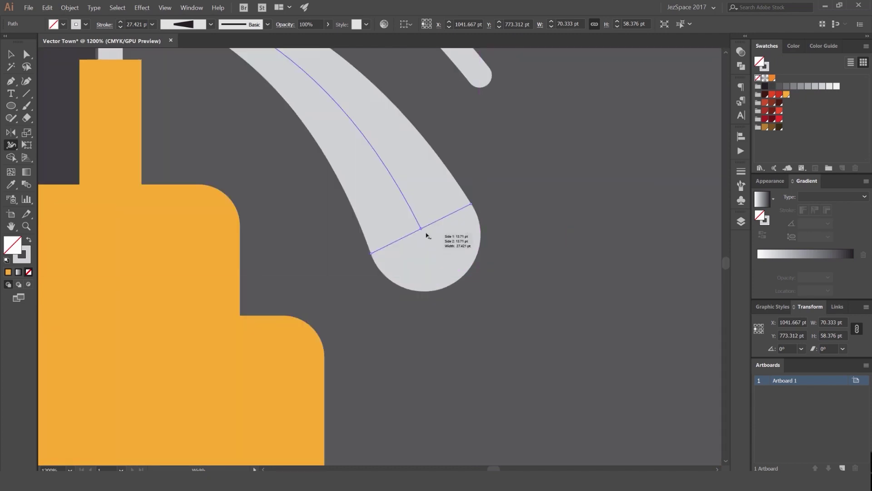
pyautogui.hotkey('ctrl', 'z')
pyautogui.moveTo(422, 230)
pyautogui.mouseDown()
pyautogui.moveTo(455, 221)
pyautogui.moveTo(501, 232)
pyautogui.mouseUp()
pyautogui.scroll(-4, 478, 200)
# - Taper the outer ends of the other three right-hand water jets to fine tips, keeping their inner ends at full width
pyautogui.scroll(5, 480, 182)
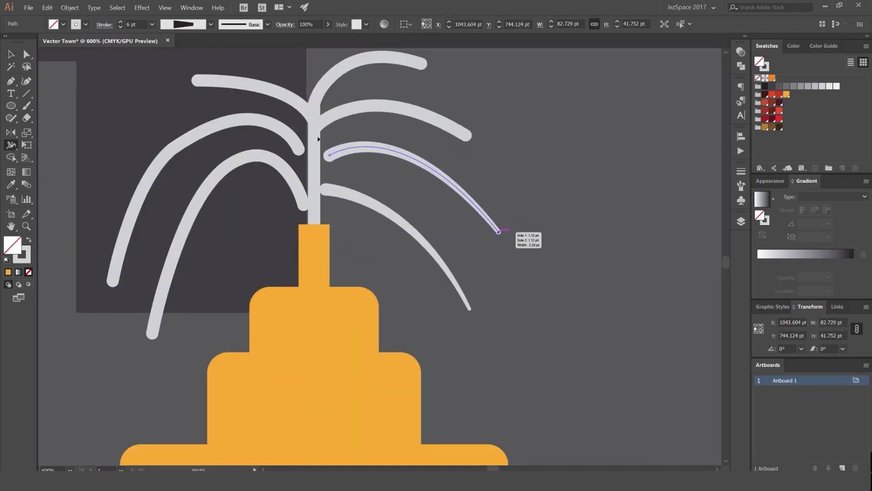
pyautogui.moveTo(330, 156)
pyautogui.mouseDown()
pyautogui.moveTo(332, 171)
pyautogui.moveTo(330, 153)
pyautogui.mouseUp()
pyautogui.hotkey('ctrl', 'z')
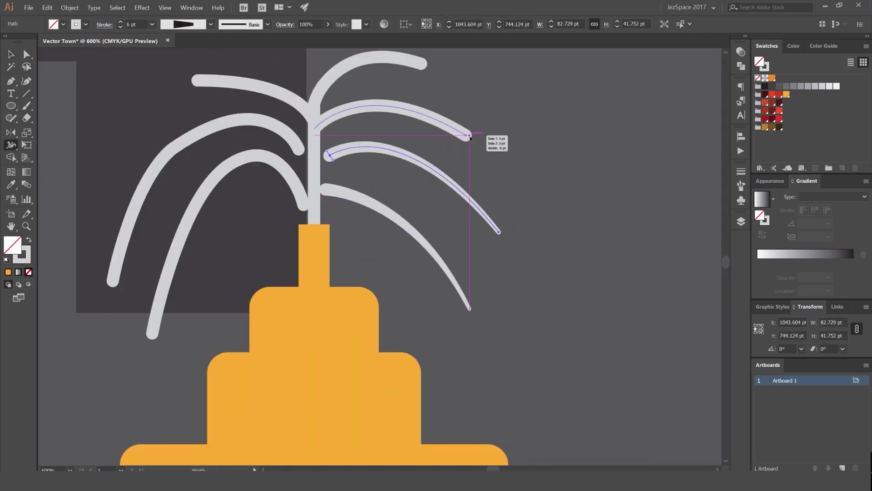
pyautogui.moveTo(466, 136); pyautogui.dragTo(468, 135)
pyautogui.moveTo(422, 64); pyautogui.dragTo(423, 63)
pyautogui.press('space')
pyautogui.moveTo(448, 93); pyautogui.dragTo(571, 113)
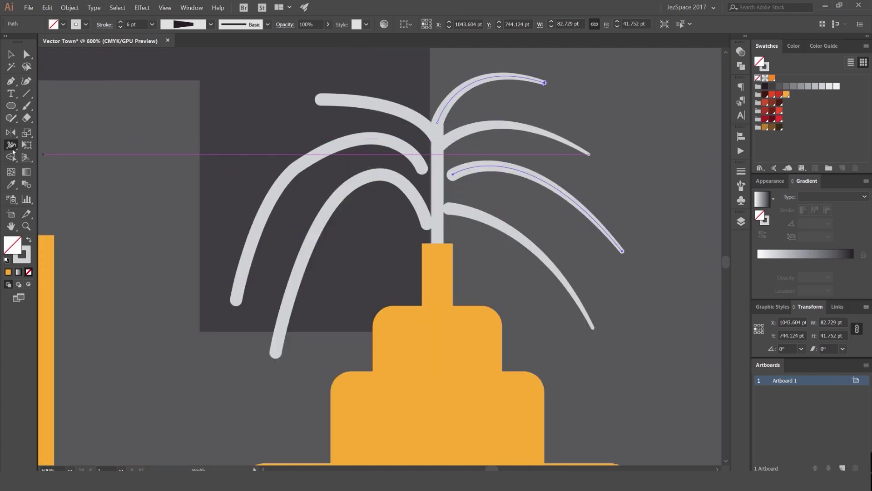
# - Taper the outer ends of the three left-hand water jets to fine tips with the Width tool
pyautogui.click(10, 148)
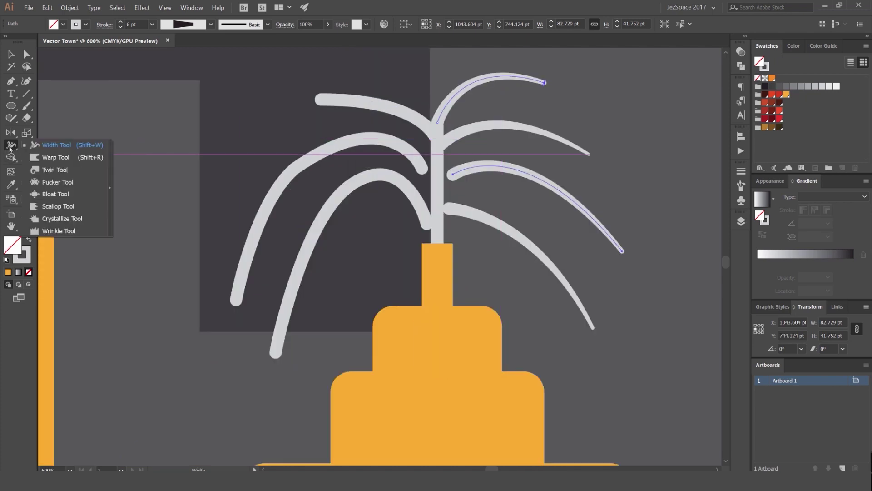
pyautogui.click(44, 145)
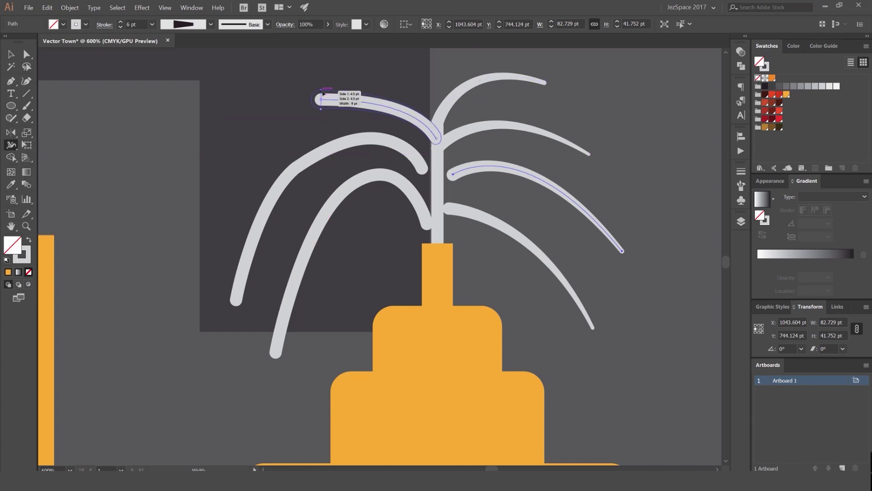
pyautogui.moveTo(322, 94); pyautogui.dragTo(322, 97)
pyautogui.moveTo(235, 301); pyautogui.dragTo(238, 302)
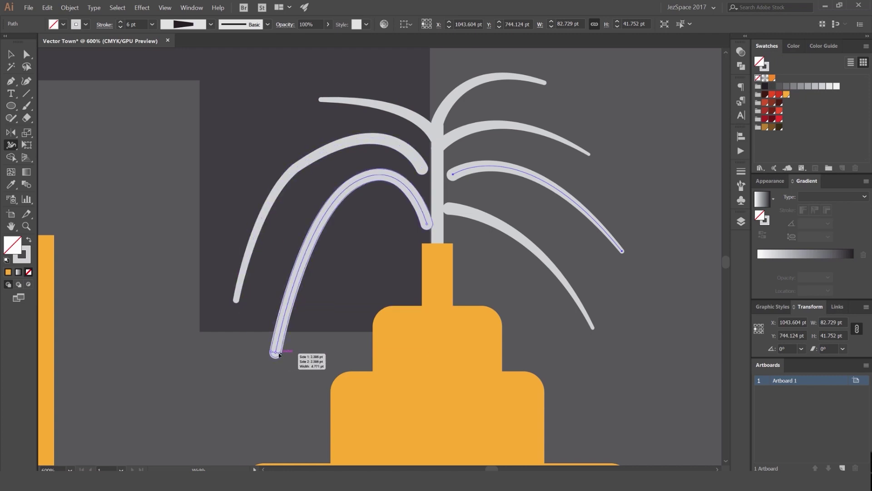
# - Move the two lower water jets on each side inward so their inner ends meet the central column
pyautogui.press('v')
pyautogui.click(447, 193)
pyautogui.scroll(1, 454, 162)
pyautogui.moveTo(405, 170); pyautogui.dragTo(424, 176)
pyautogui.moveTo(407, 227); pyautogui.dragTo(421, 227)
pyautogui.moveTo(483, 232); pyautogui.dragTo(473, 233)
pyautogui.moveTo(467, 173); pyautogui.dragTo(449, 179)
pyautogui.scroll(-7, 579, 140)
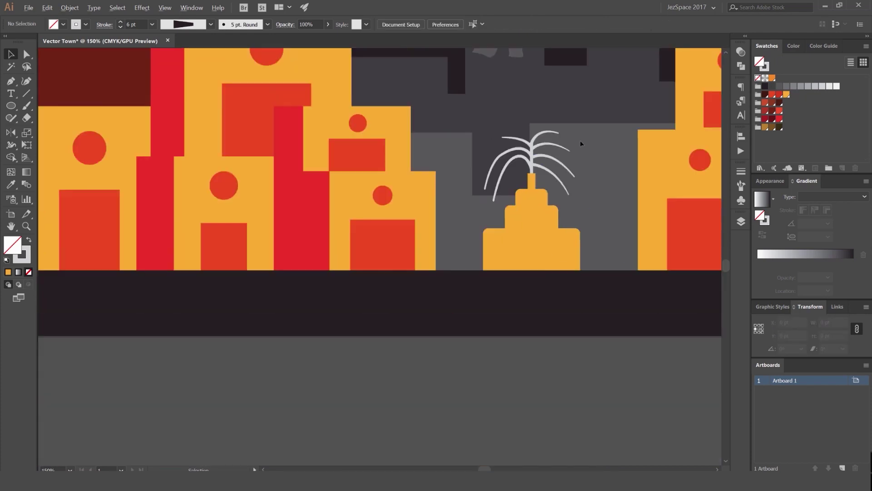
# - Pull the outer end points of the two lower left-hand water jets slightly outward to widen their arcs
pyautogui.scroll(6, 580, 153)
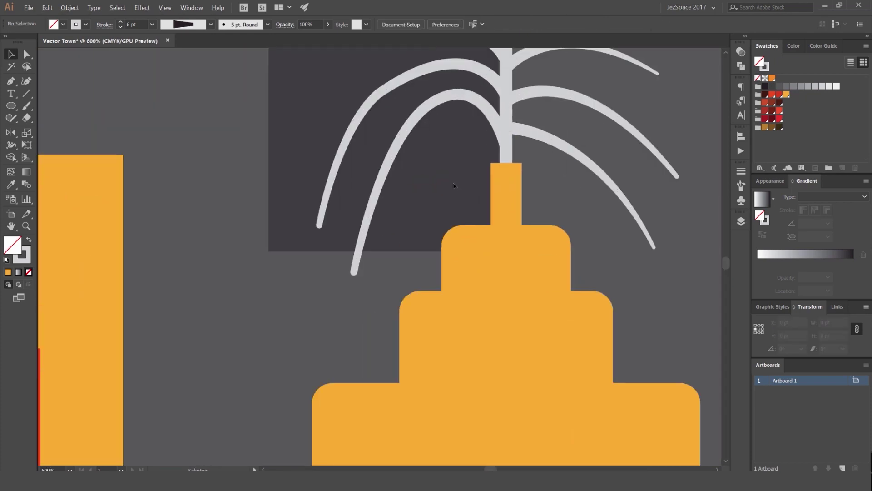
pyautogui.press('a')
pyautogui.moveTo(289, 211); pyautogui.dragTo(271, 200)
pyautogui.click(406, 187)
pyautogui.moveTo(326, 257); pyautogui.dragTo(319, 253)
pyautogui.click(390, 206)
pyautogui.scroll(-3, 390, 205)
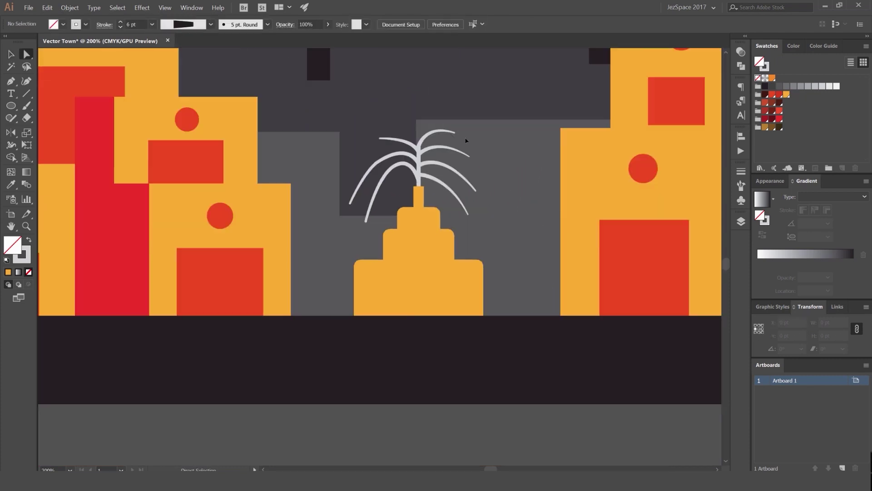
# - Expand the appearance of all the fountain's water jets and the central column
pyautogui.press('v')
pyautogui.moveTo(396, 173); pyautogui.dragTo(435, 147)
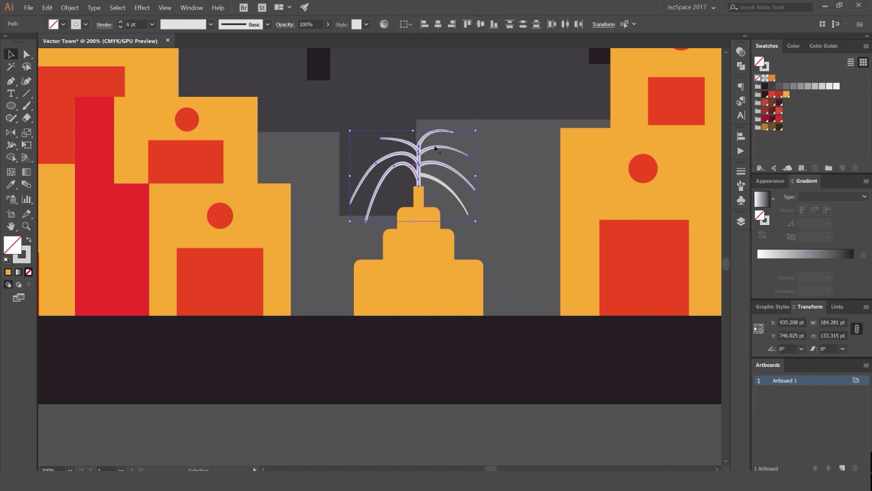
pyautogui.click(69, 8)
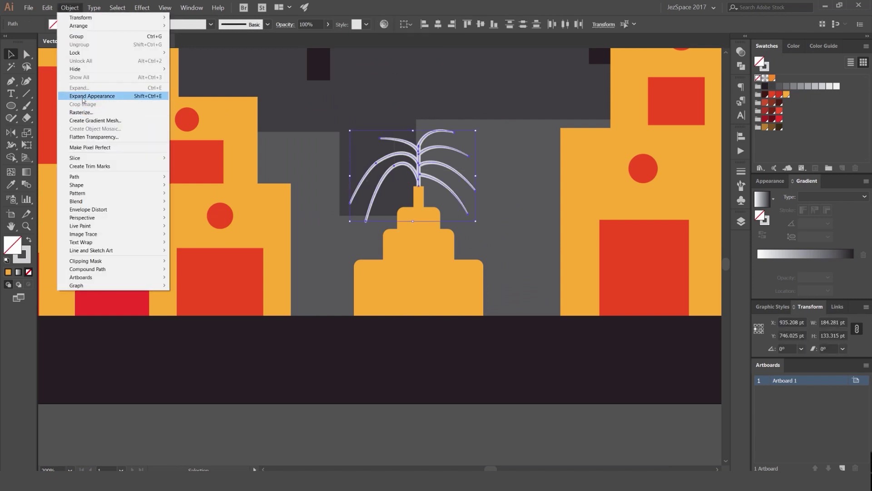
pyautogui.click(86, 94)
# - Try to unite the water jets and central column into one shape with Pathfinder
pyautogui.scroll(3, 417, 168)
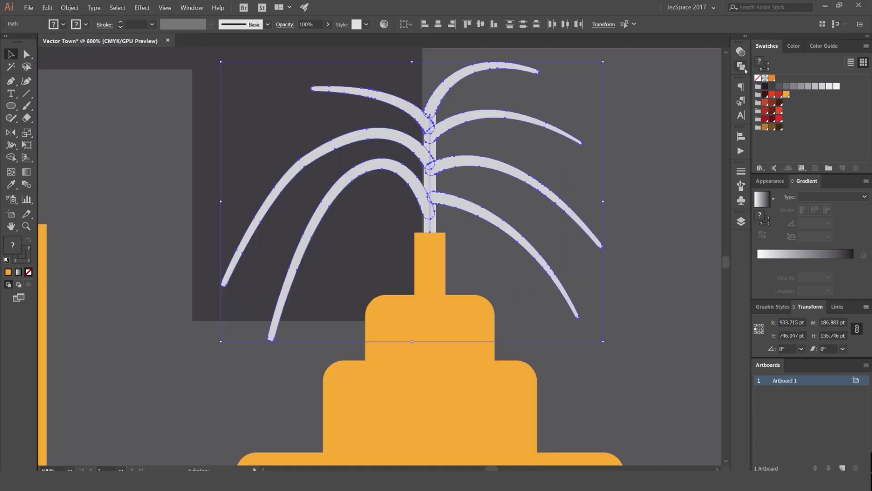
pyautogui.click(741, 66)
pyautogui.click(622, 74)
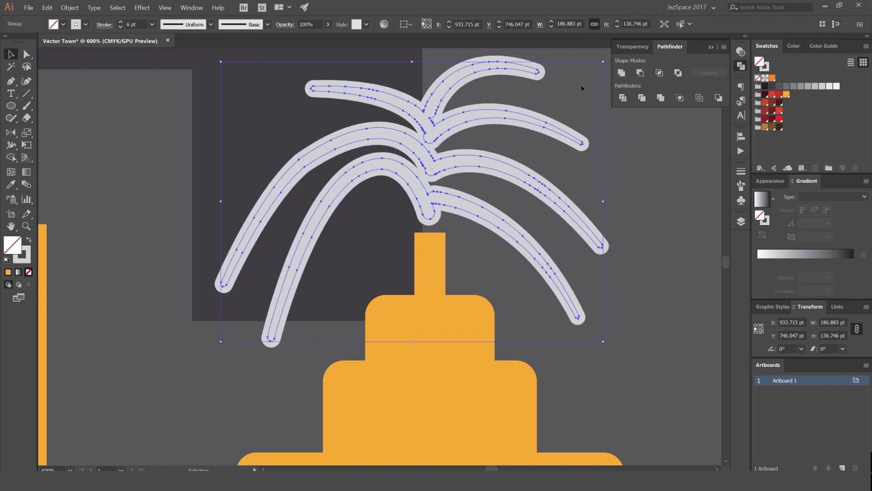
pyautogui.hotkey('ctrl', 'z')
# - Expand the jets and central column so that the column's stroke becomes a filled outline
pyautogui.moveTo(541, 97); pyautogui.dragTo(355, 194)
pyautogui.scroll(5, 442, 179)
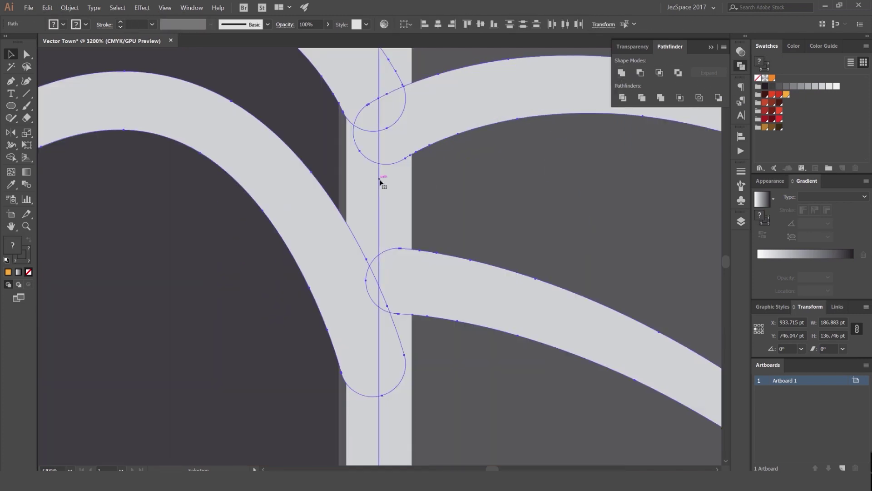
pyautogui.scroll(-5, 380, 181)
pyautogui.click(70, 8)
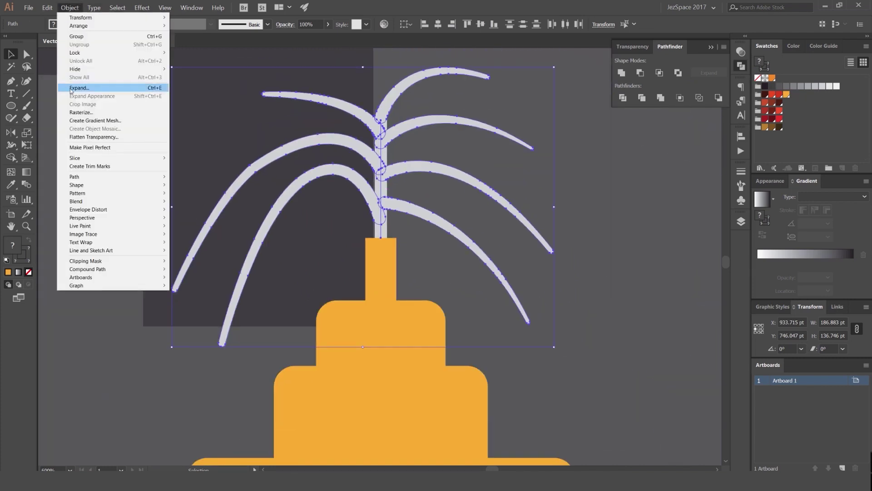
pyautogui.click(71, 88)
pyautogui.click(585, 285)
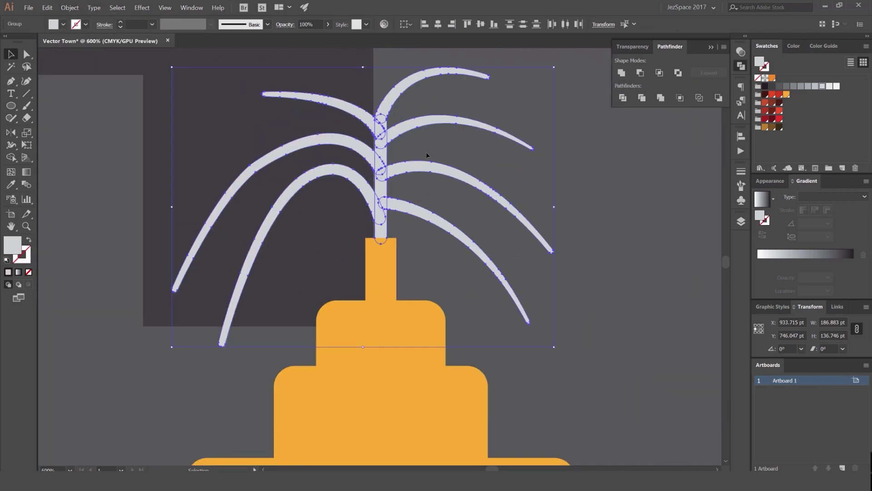
# - Unite the expanded jets and central column into a single shape, keeping it at its place above the fountain
pyautogui.click(621, 73)
pyautogui.click(495, 102)
pyautogui.moveTo(464, 120); pyautogui.dragTo(375, 113)
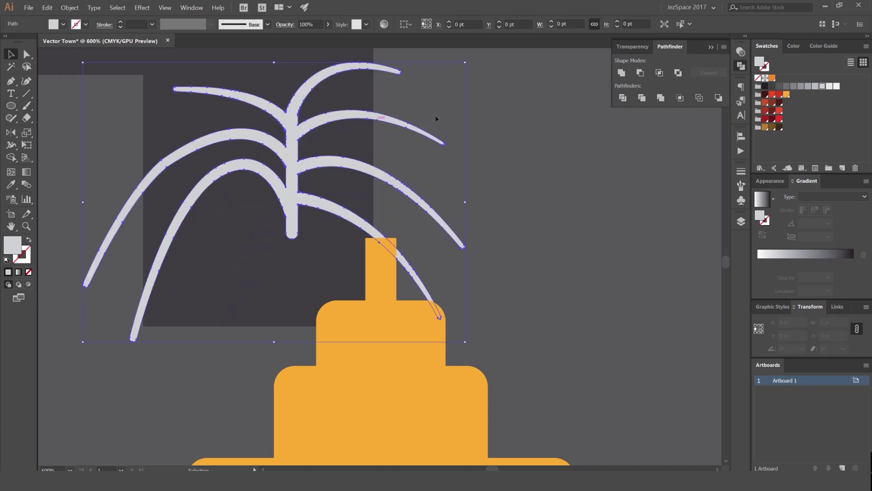
pyautogui.hotkey('ctrl', 'z')
# - Fill the united water jets with the light orange swatch and reduce its tint to 50%
pyautogui.scroll(-3, 481, 142)
pyautogui.moveTo(510, 135); pyautogui.dragTo(462, 131)
pyautogui.click(437, 137)
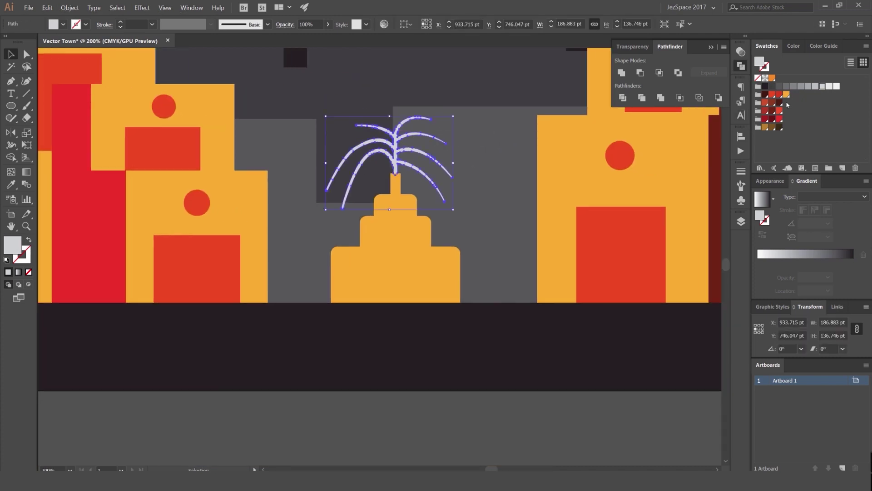
pyautogui.click(786, 95)
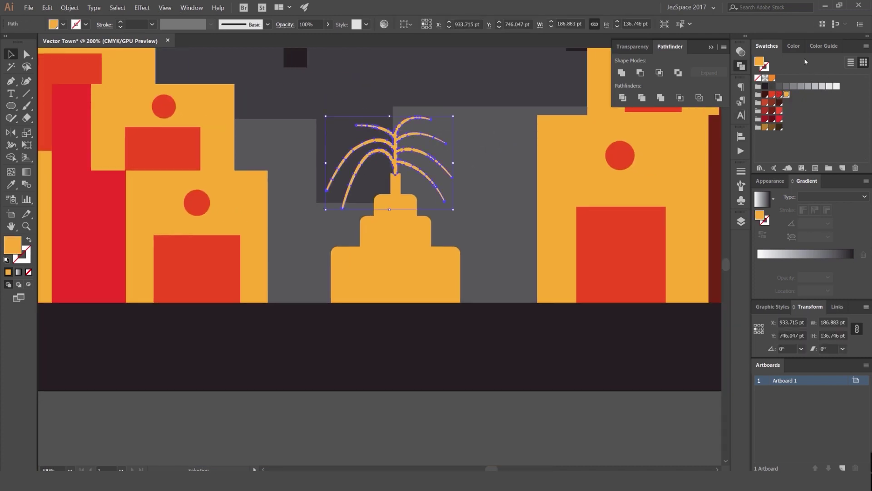
pyautogui.click(794, 47)
pyautogui.click(825, 46)
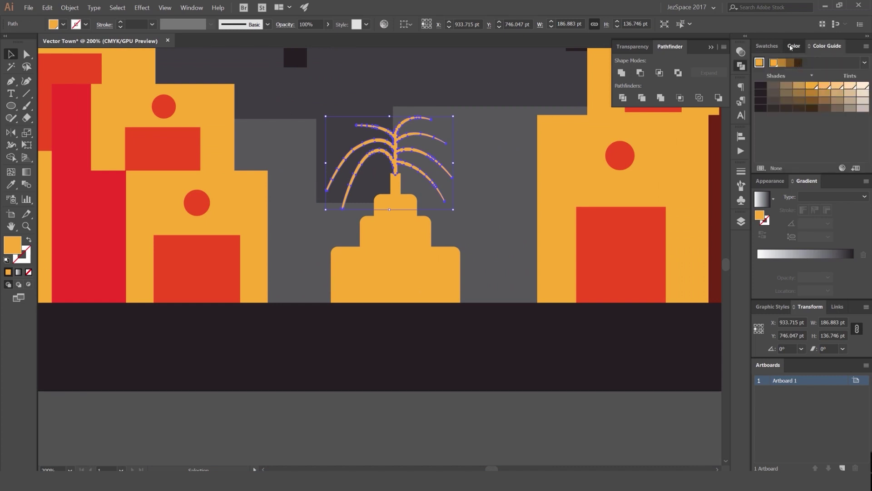
pyautogui.click(791, 47)
pyautogui.click(849, 61)
pyautogui.write('60')
pyautogui.press('Return')
pyautogui.click(498, 103)
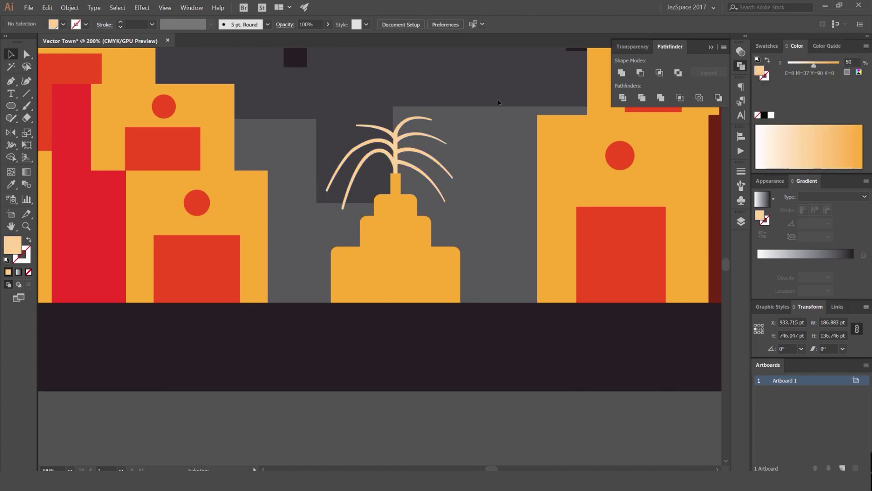
# - Examine the fountain's recoloured jets and tiered base against the surrounding buildings
pyautogui.scroll(-3, 481, 105)
pyautogui.scroll(4, 480, 105)
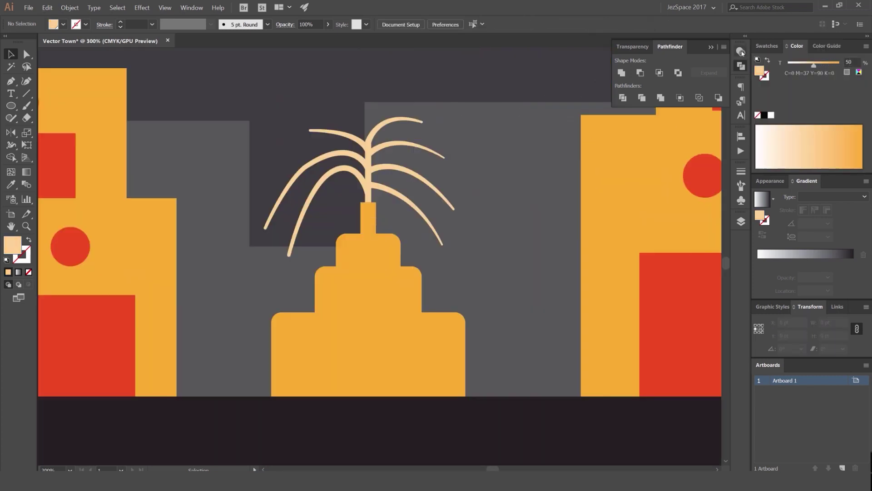
pyautogui.click(741, 52)
pyautogui.press('a')
pyautogui.click(391, 344)
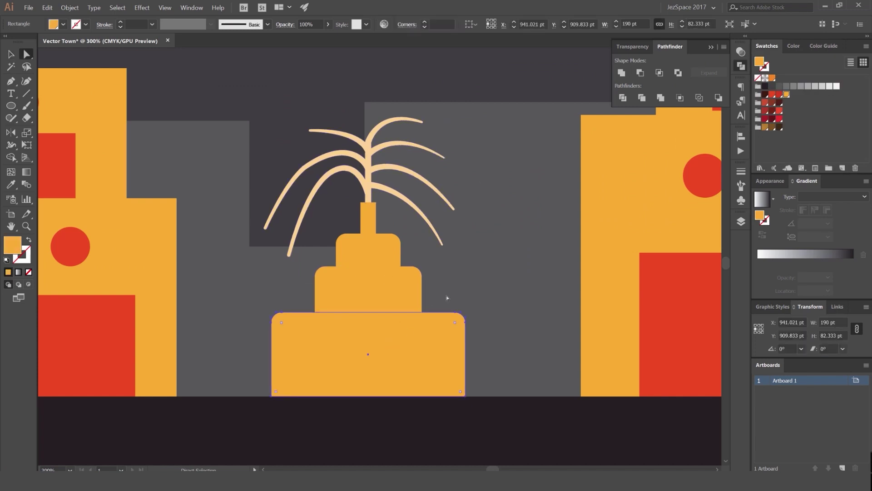
pyautogui.click(447, 298)
pyautogui.scroll(-2, 452, 253)
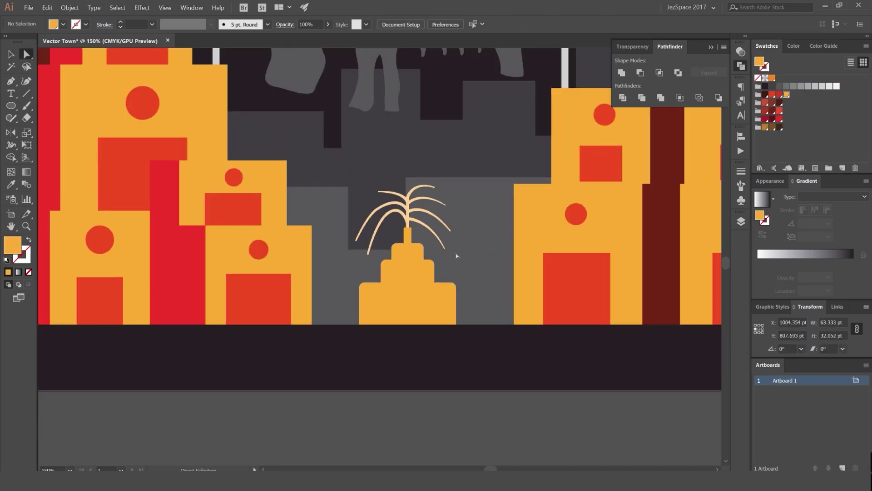
pyautogui.scroll(2, 415, 267)
pyautogui.scroll(-2, 404, 176)
# - Start a stepped Pen outline at the top centre of the fountain's neck, running down through the neck and top tier
pyautogui.press('p')
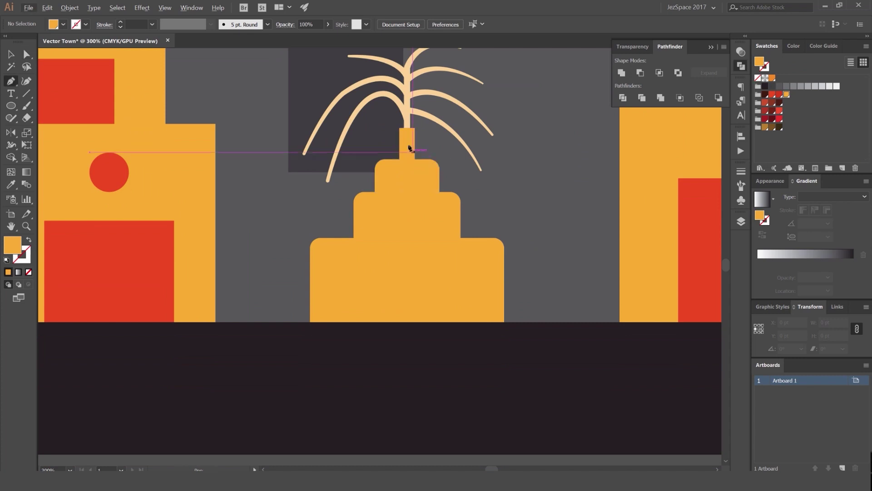
pyautogui.click(408, 130)
pyautogui.scroll(3, 408, 130)
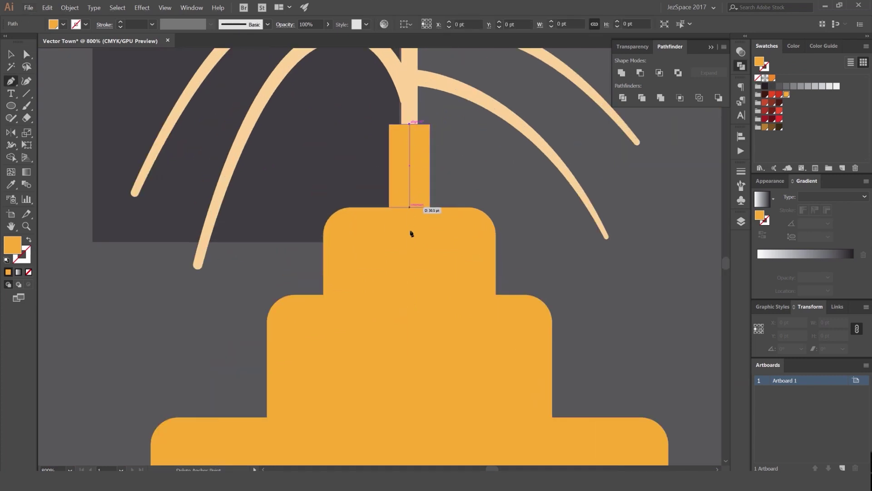
pyautogui.click(410, 208)
pyautogui.hotkey('ctrl', 'z')
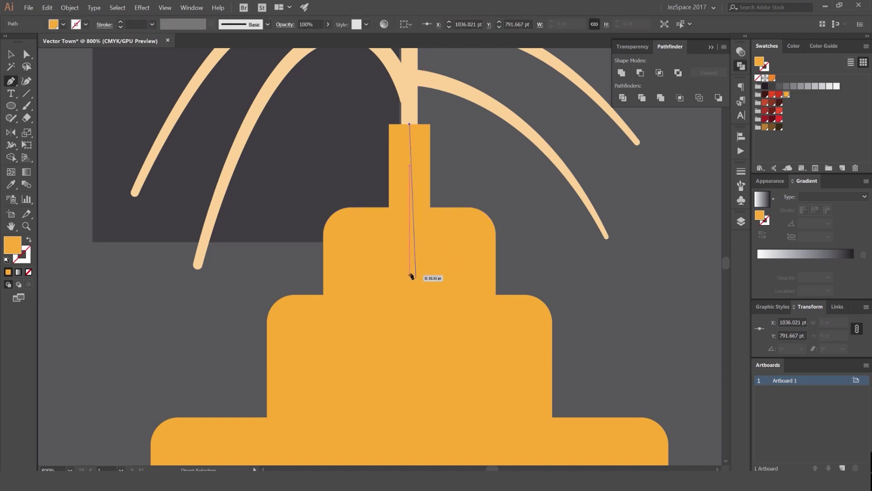
pyautogui.click(411, 207)
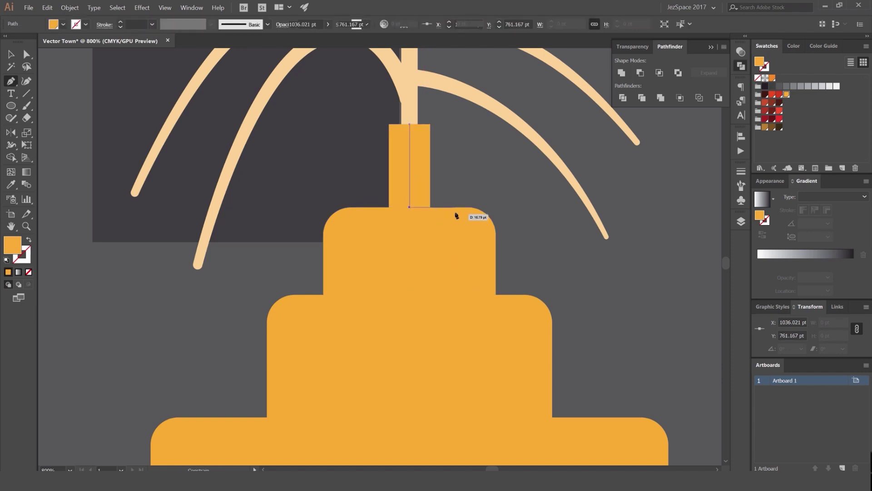
pyautogui.click(449, 207)
pyautogui.click(449, 294)
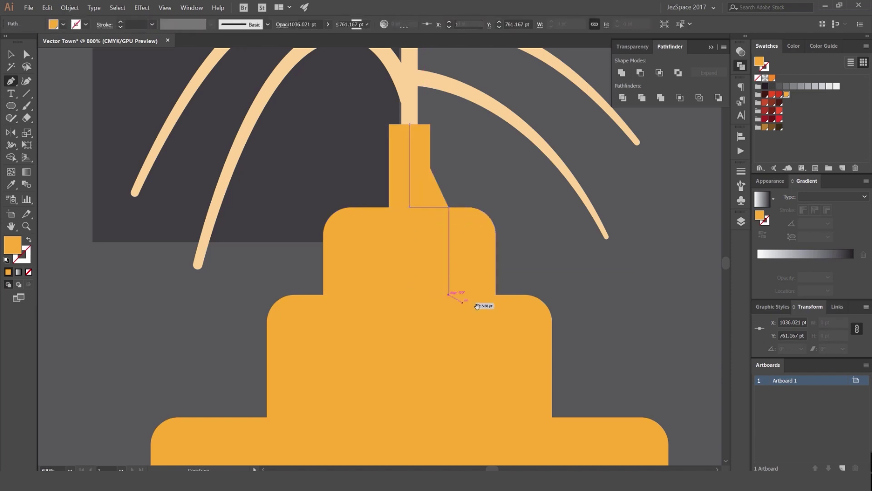
# - Continue the stepped outline across and down the second tier, then along the top edge of the bottom tier
pyautogui.moveTo(477, 305); pyautogui.dragTo(415, 245)
pyautogui.click(444, 234)
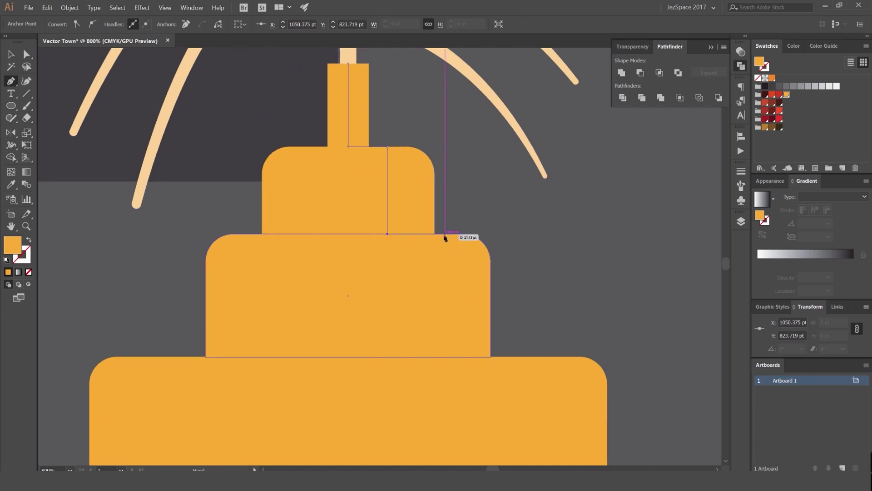
pyautogui.click(449, 358)
pyautogui.moveTo(448, 358); pyautogui.dragTo(326, 278)
pyautogui.click(425, 277)
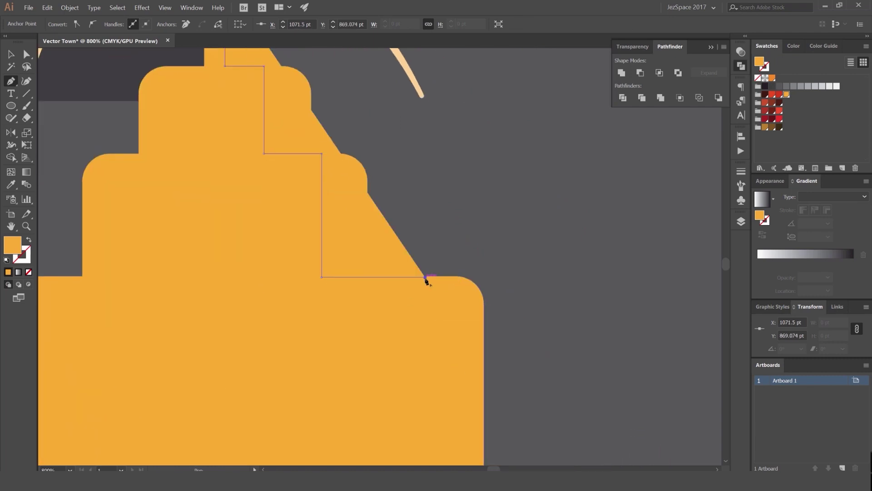
# - Close the stepped outline around the fountain's right side, passing along the ground and back to the neck's top centre
pyautogui.scroll(-4, 427, 281)
pyautogui.click(471, 334)
pyautogui.click(471, 187)
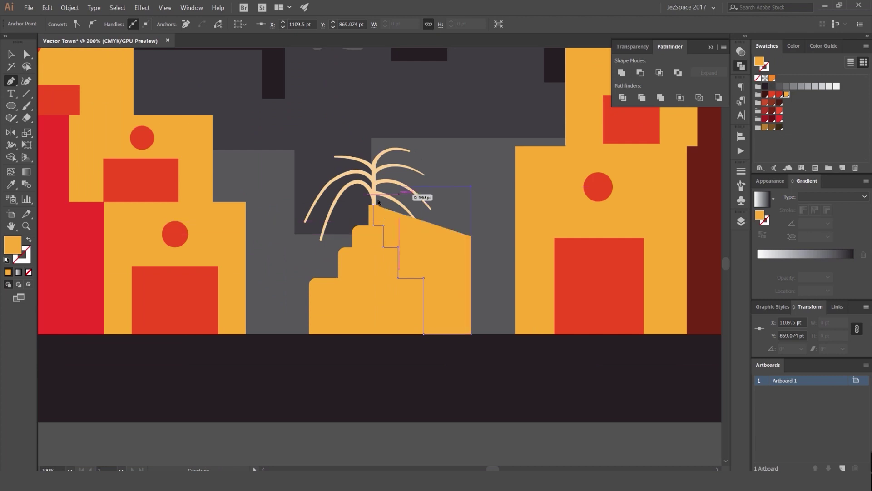
pyautogui.click(373, 204)
# - Fill the new stepped shape with the dark red sampled from the side of the neighbouring building
pyautogui.press('v')
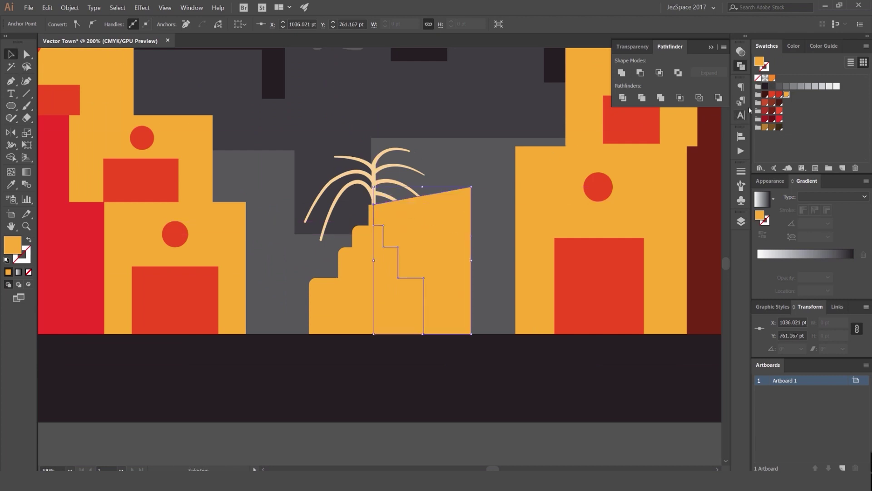
pyautogui.press('i')
pyautogui.click(702, 177)
# - Try a darker brown swatch as the stepped shape's fill
pyautogui.click(780, 104)
pyautogui.press('v')
pyautogui.click(475, 157)
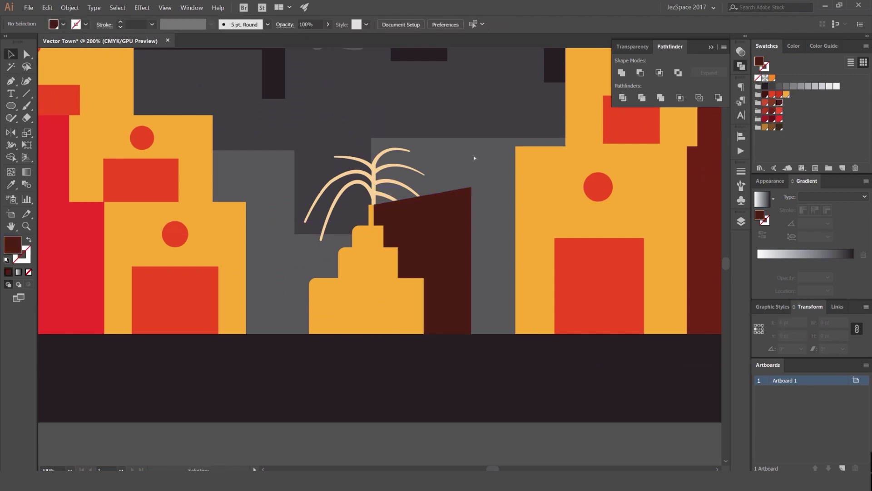
pyautogui.hotkey('ctrl', 'z')
pyautogui.click(492, 217)
# - Try to remove the excess of the dark red shape beyond the fountain with the Shape Builder tool
pyautogui.hotkey('ctrl', 'a')
pyautogui.scroll(1, 376, 286)
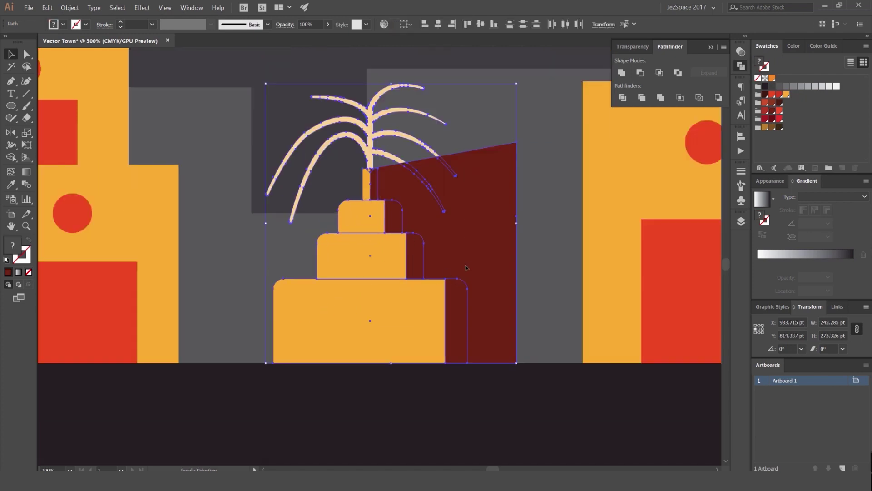
pyautogui.hotkey('shift', 'm')
pyautogui.keyDown('alt'); pyautogui.click(516, 233); pyautogui.keyUp('alt')
pyautogui.hotkey('ctrl', 'z')
# - Remove the excess of the dark red shape beyond the fountain's tiers with the Shape Builder tool, keeping the shaded side strips
pyautogui.press('a')
pyautogui.click(569, 226)
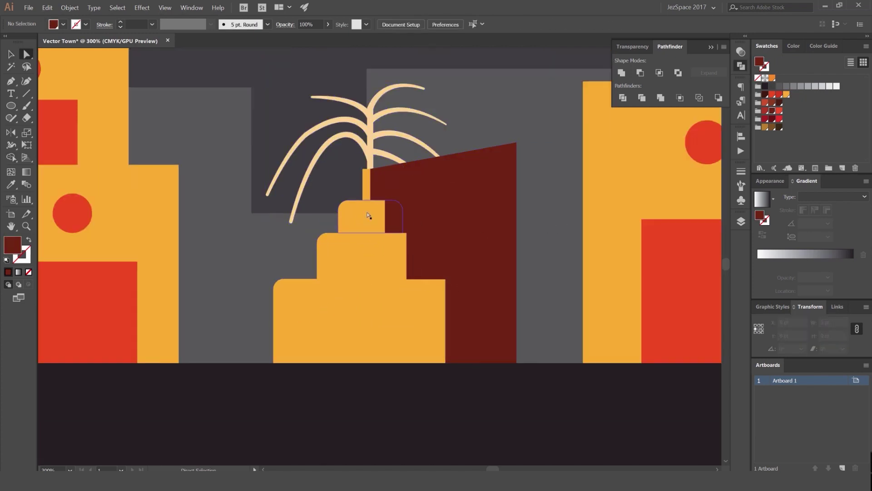
pyautogui.click(369, 216)
pyautogui.keyDown('shift'); pyautogui.click(368, 191); pyautogui.keyUp('shift')
pyautogui.keyDown('shift'); pyautogui.click(368, 259); pyautogui.keyUp('shift')
pyautogui.keyDown('shift'); pyautogui.click(368, 300); pyautogui.keyUp('shift')
pyautogui.keyDown('shift'); pyautogui.click(463, 226); pyautogui.keyUp('shift')
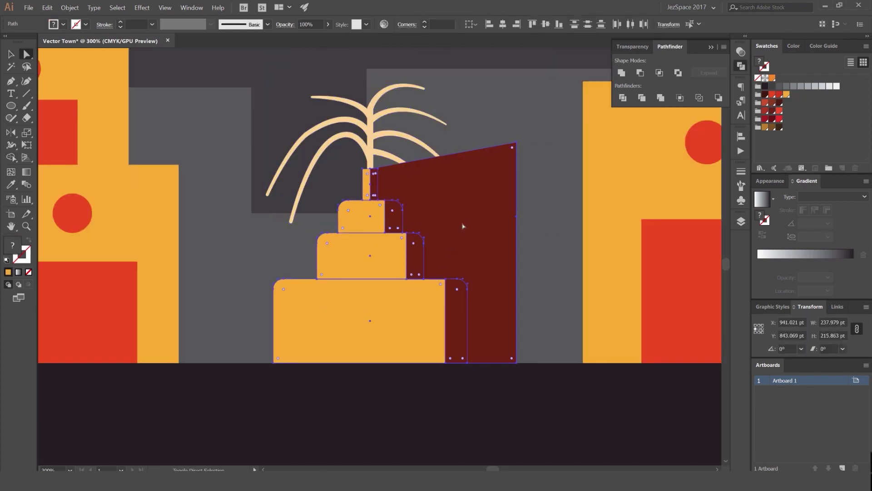
pyautogui.scroll(2, 474, 228)
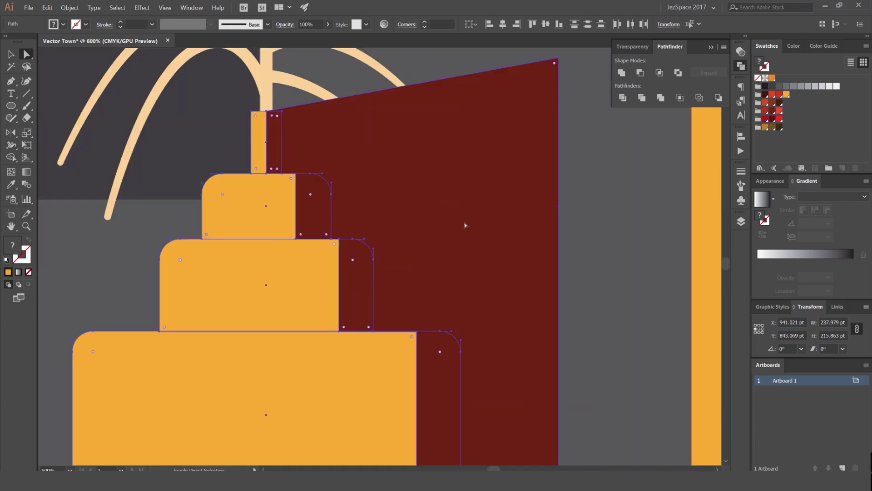
pyautogui.hotkey('shift', 'm')
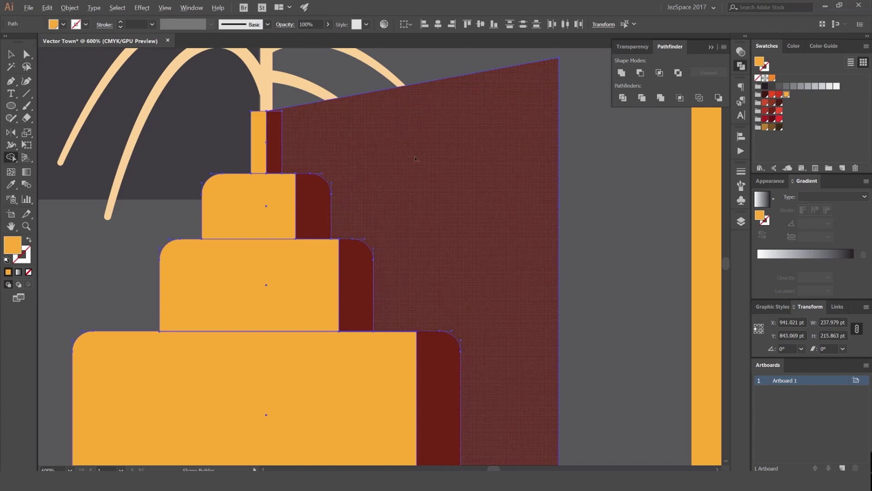
pyautogui.keyDown('alt'); pyautogui.click(426, 109); pyautogui.keyUp('alt')
pyautogui.press('v')
pyautogui.hotkey('ctrl', 'shift', 'a')
pyautogui.scroll(-3, 402, 213)
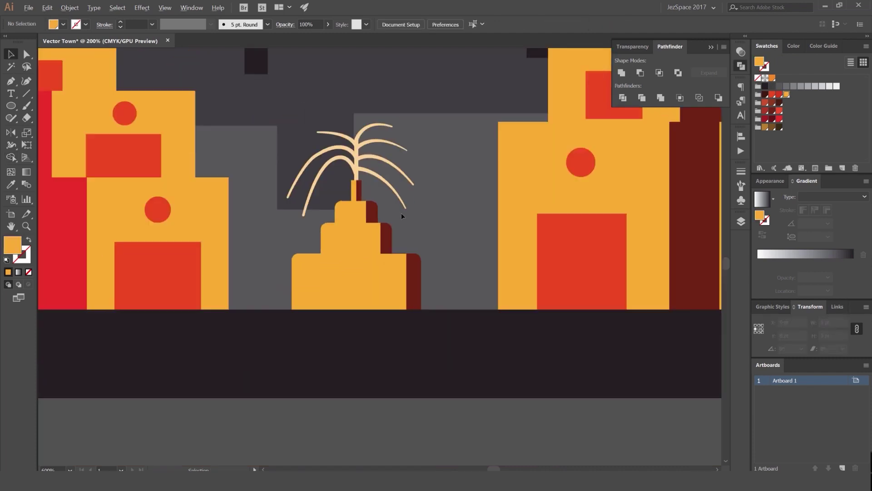
# - Examine the fountain's shaded side against the surrounding buildings, both close up and zoomed out
pyautogui.scroll(-2, 402, 214)
pyautogui.scroll(4, 398, 222)
pyautogui.moveTo(390, 222); pyautogui.dragTo(500, 200)
pyautogui.hotkey('ctrl', 'z')
pyautogui.click(507, 198)
pyautogui.scroll(-4, 507, 196)
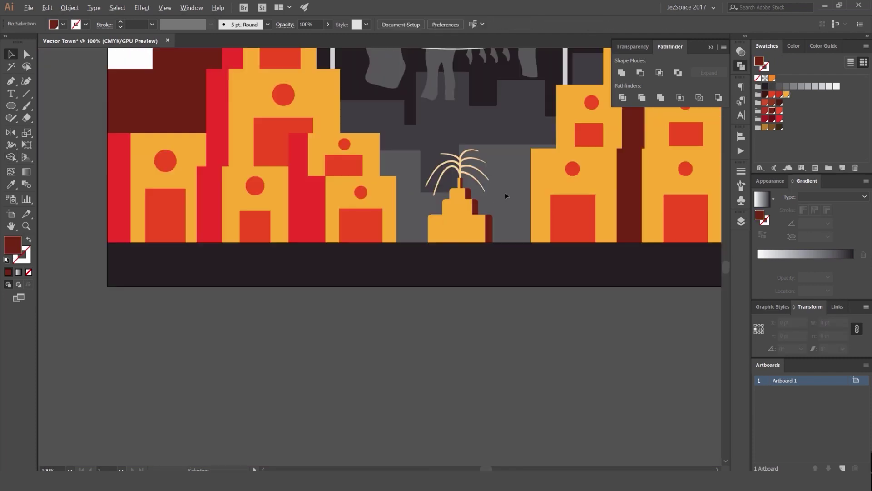
pyautogui.scroll(-1, 507, 195)
pyautogui.scroll(6, 485, 199)
pyautogui.scroll(-4, 511, 141)
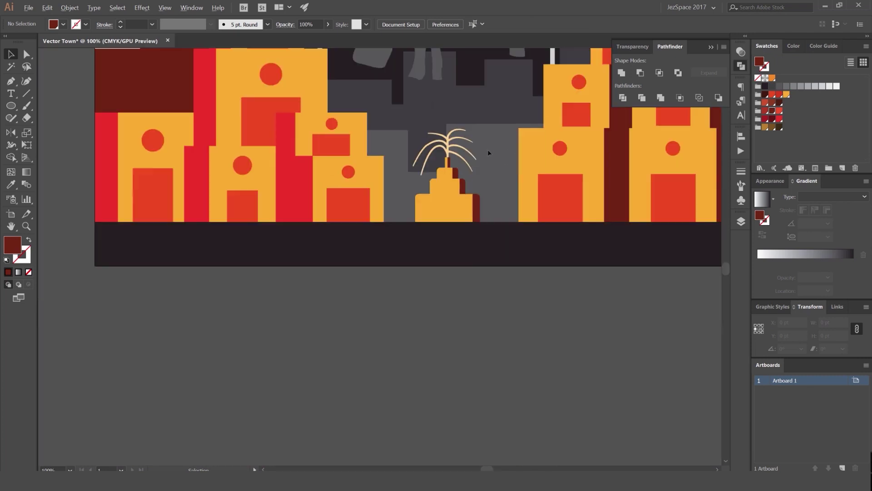
pyautogui.scroll(2, 423, 207)
pyautogui.moveTo(452, 193); pyautogui.dragTo(535, 206)
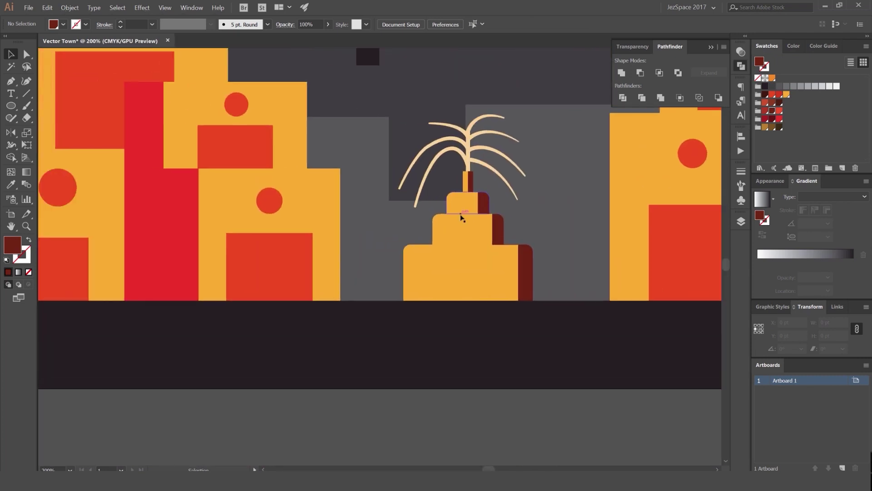
# - Lighten the fountain's middle tier by setting its orange tint to 80%
pyautogui.click(460, 220)
pyautogui.press('a')
pyautogui.click(462, 204)
pyautogui.keyDown('shift'); pyautogui.click(460, 223); pyautogui.keyUp('shift')
pyautogui.keyDown('shift'); pyautogui.click(456, 261); pyautogui.keyUp('shift')
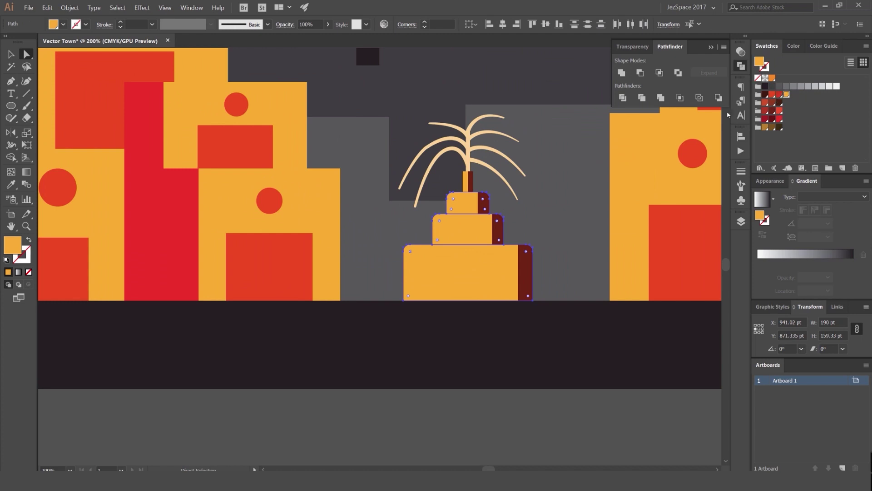
pyautogui.click(564, 200)
pyautogui.click(465, 232)
pyautogui.click(795, 47)
pyautogui.doubleClick(852, 62)
pyautogui.write('80')
pyautogui.press('Return')
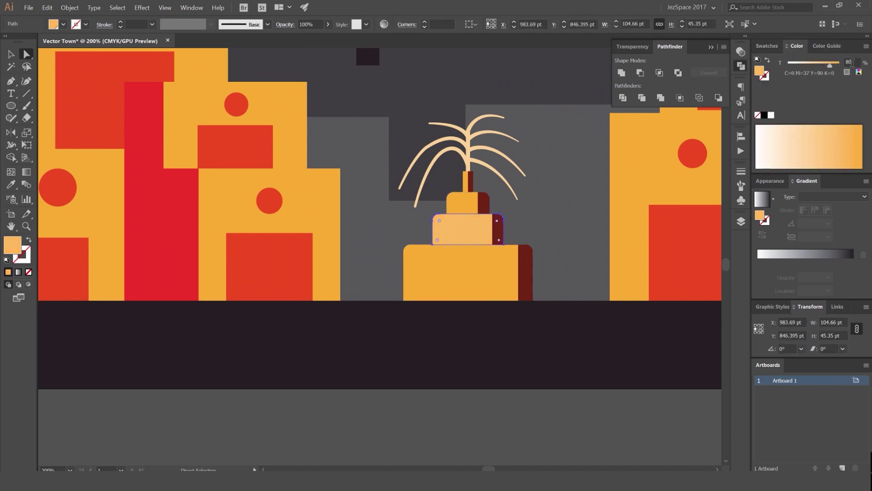
# - Undo the 80% tint and give the fountain's middle tier a 90% tint instead
pyautogui.click(571, 143)
pyautogui.scroll(-1, 572, 154)
pyautogui.scroll(1, 572, 155)
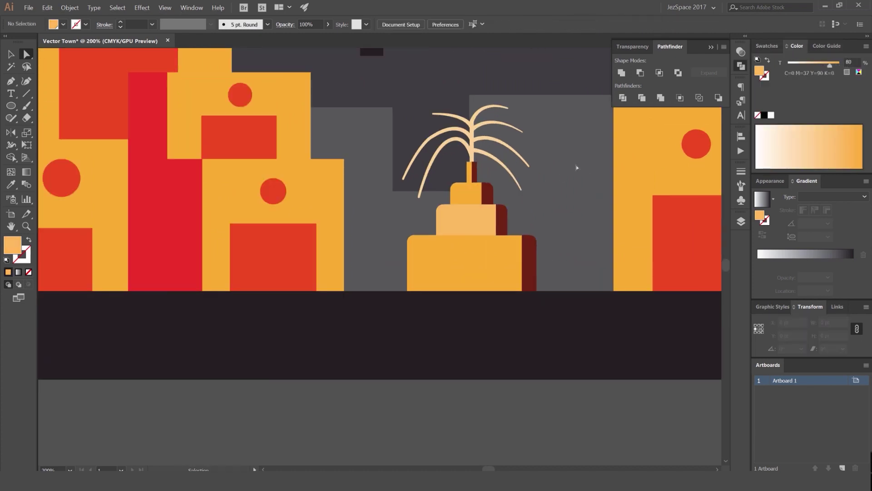
pyautogui.hotkey('ctrl', 'z')
pyautogui.press('a')
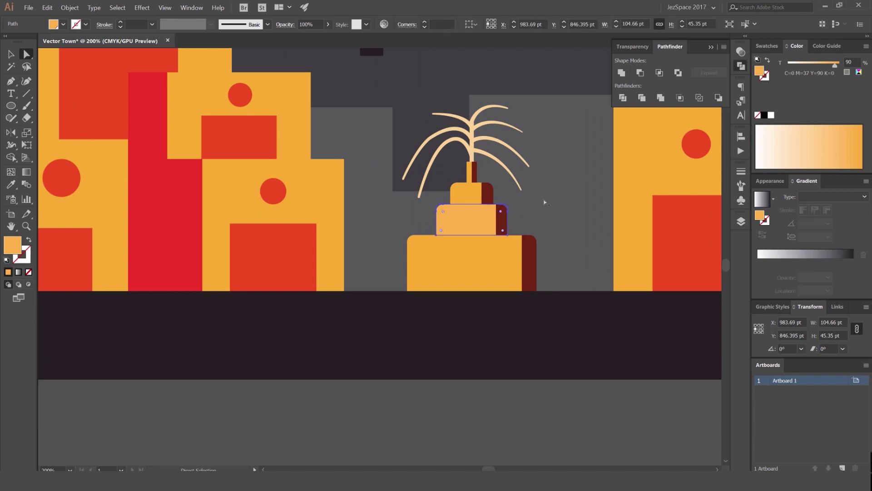
# - Lighten the fountain's upper tier beyond the middle one and set the neck's orange tint to 60%
pyautogui.scroll(3, 428, 188)
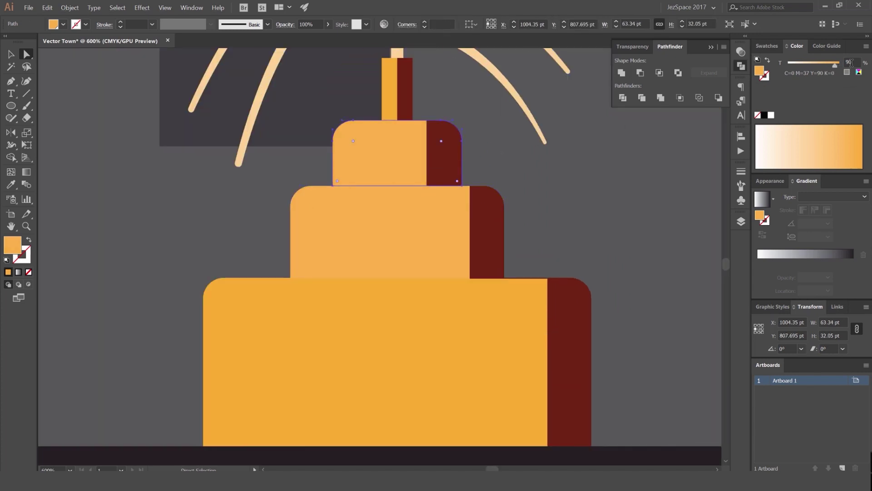
pyautogui.hotkey('shift', 'Down')
pyautogui.click(390, 100)
pyautogui.scroll(-3, 850, 63)
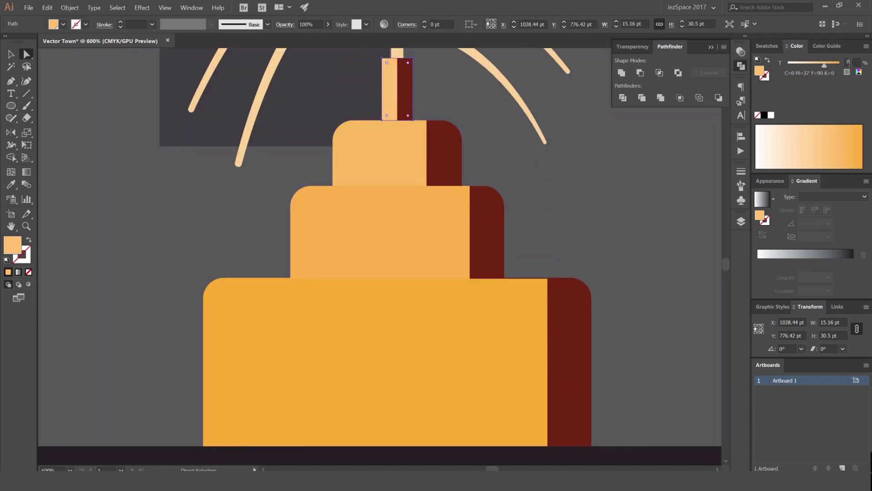
pyautogui.press('v')
pyautogui.click(601, 204)
pyautogui.scroll(-4, 600, 204)
pyautogui.moveTo(576, 205); pyautogui.dragTo(447, 258)
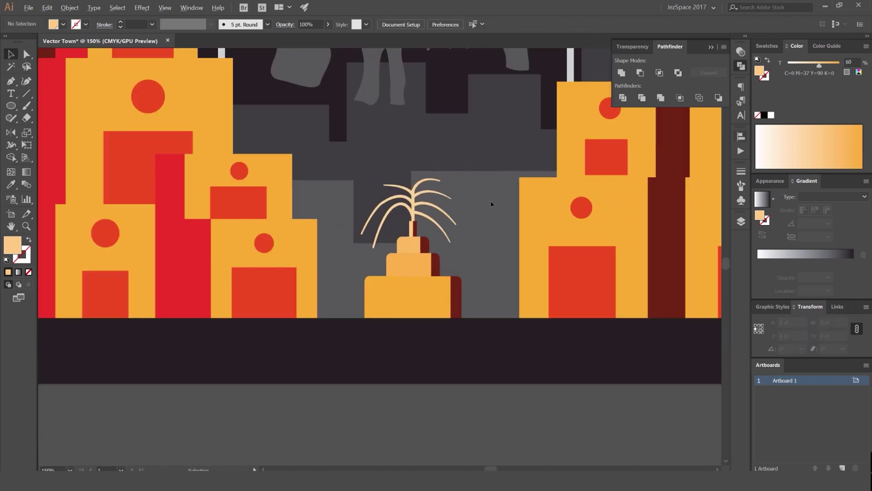
# - Draw seven small circular water droplets, about 2 to 6 pt wide, among the fountain's jets
pyautogui.scroll(5, 445, 208)
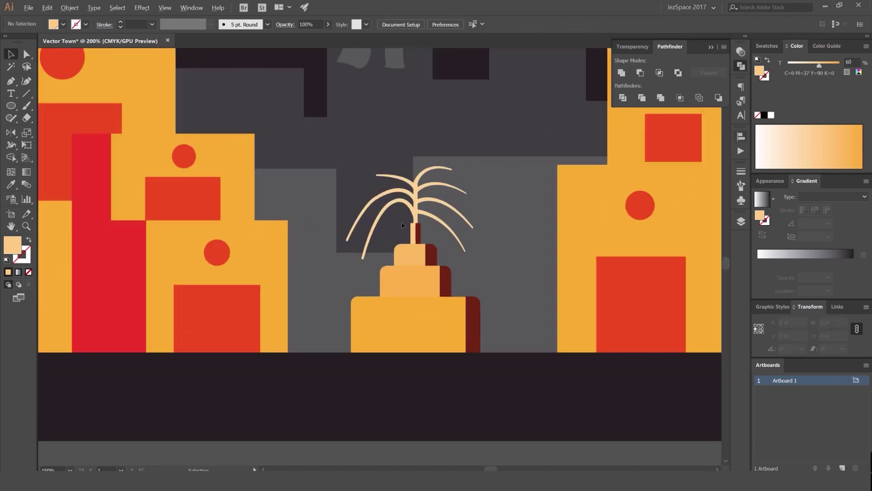
pyautogui.moveTo(404, 221); pyautogui.dragTo(405, 222)
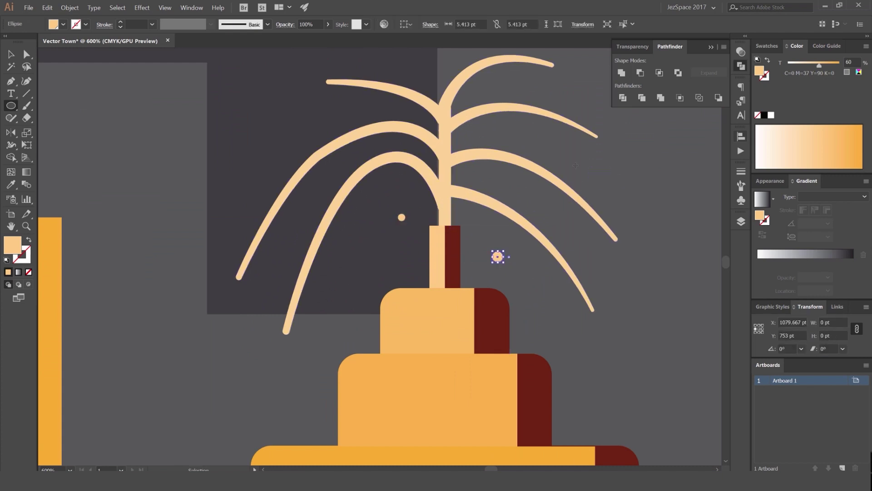
pyautogui.moveTo(546, 83); pyautogui.dragTo(559, 96)
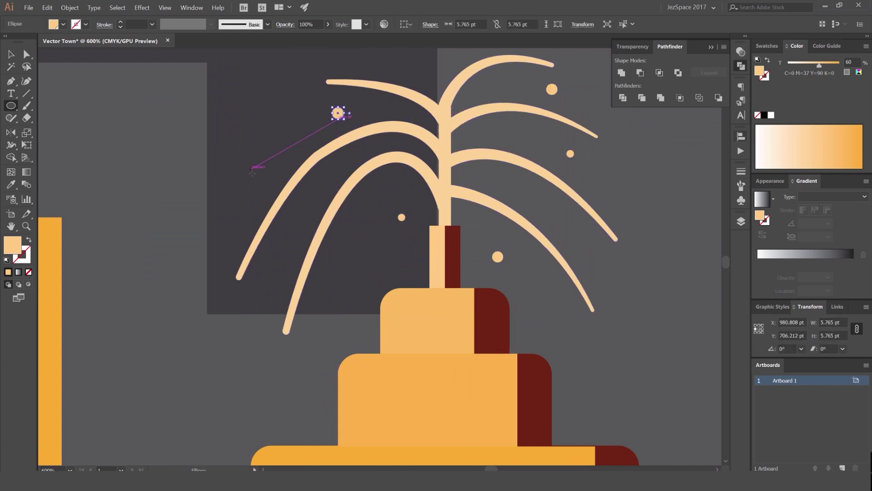
pyautogui.moveTo(250, 170); pyautogui.dragTo(253, 171)
pyautogui.moveTo(274, 251); pyautogui.dragTo(279, 257)
# - Duplicate three of the smaller droplets into the gaps below, above and between the fountain's jets
pyautogui.press('v')
pyautogui.click(361, 259)
pyautogui.moveTo(402, 217); pyautogui.dragTo(355, 256)
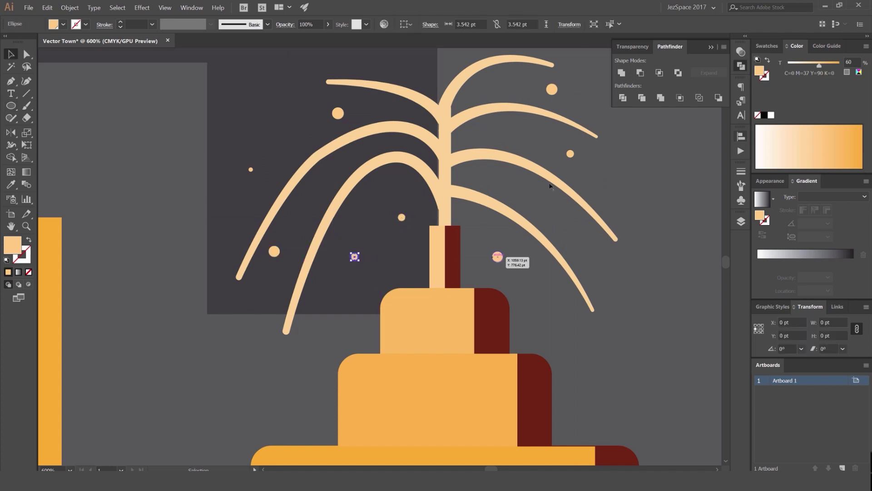
pyautogui.moveTo(570, 154); pyautogui.dragTo(461, 84)
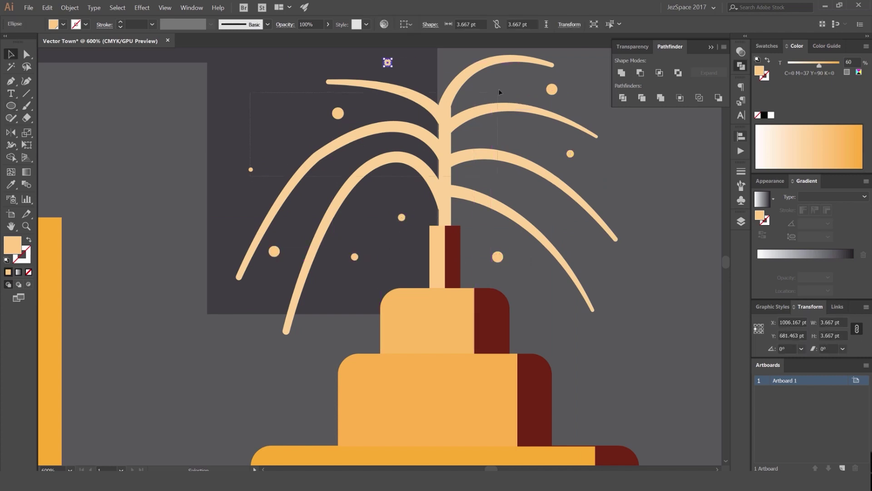
pyautogui.moveTo(251, 170); pyautogui.dragTo(484, 89)
pyautogui.click(601, 185)
# - Add two tiny droplets lower down, one on each side of the fountain's tiers
pyautogui.scroll(-4, 602, 185)
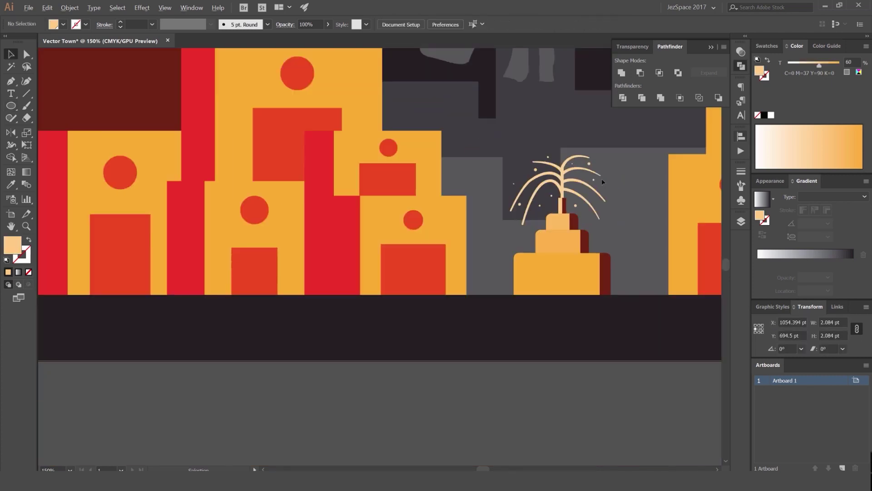
pyautogui.moveTo(611, 245); pyautogui.dragTo(511, 238)
pyautogui.click(633, 221)
pyautogui.scroll(-3, 633, 221)
pyautogui.moveTo(633, 220); pyautogui.dragTo(530, 213)
pyautogui.scroll(3, 531, 212)
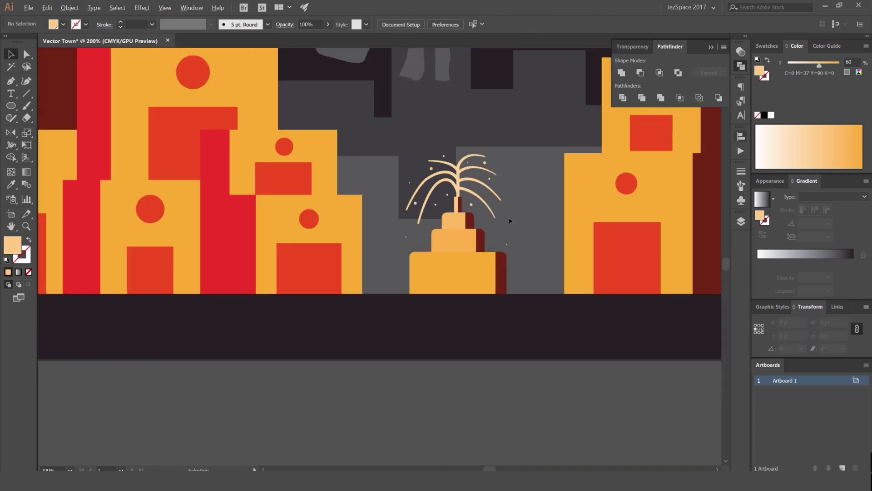
# - Examine the fountain's jets and droplets close up and within the whole illustration
pyautogui.scroll(-5, 510, 221)
pyautogui.scroll(9, 493, 215)
pyautogui.press('a')
pyautogui.click(625, 198)
pyautogui.moveTo(573, 220); pyautogui.dragTo(377, 227)
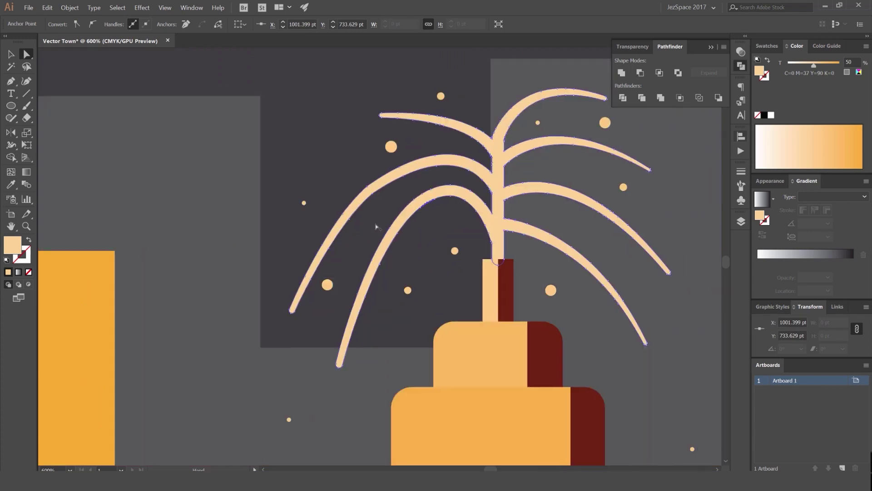
pyautogui.scroll(-4, 376, 225)
pyautogui.press('v')
pyautogui.click(348, 168)
pyautogui.scroll(-4, 345, 165)
pyautogui.moveTo(348, 165); pyautogui.dragTo(376, 165)
pyautogui.scroll(1, 384, 169)
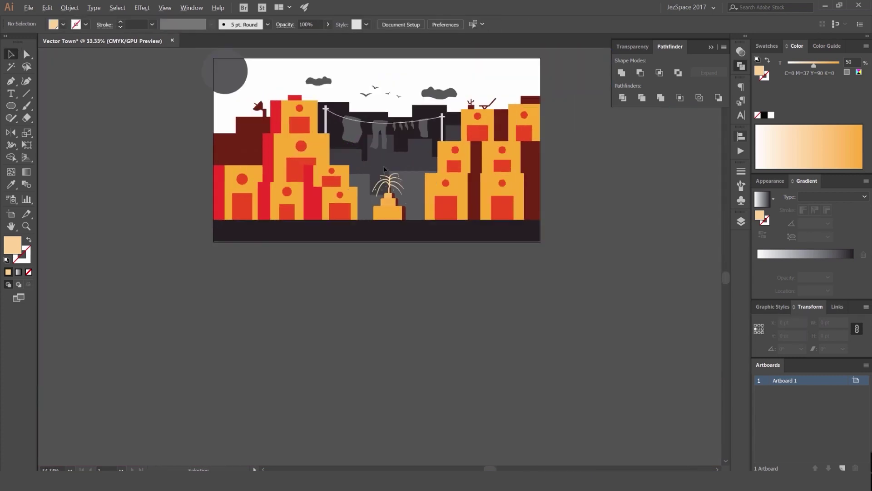
pyautogui.scroll(3, 385, 169)
# - Lock the Fountain layer and unlock the Clothes Line layer for editing
pyautogui.click(742, 223)
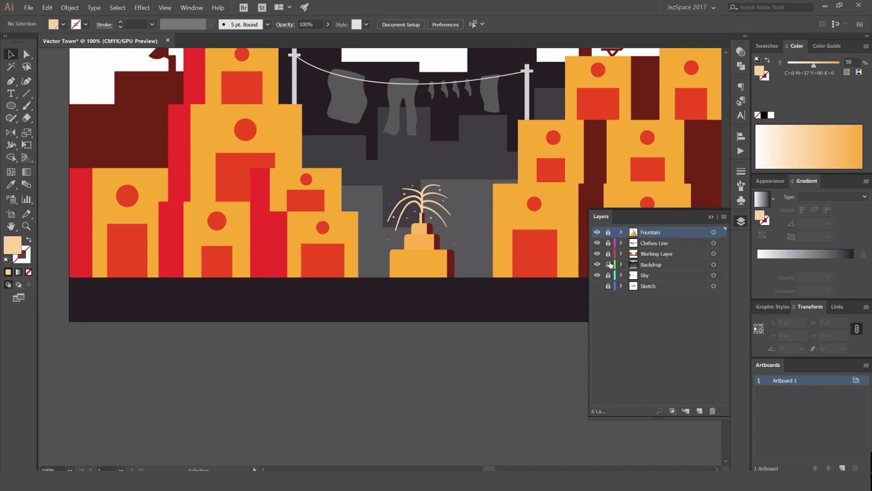
pyautogui.click(741, 225)
pyautogui.moveTo(382, 109); pyautogui.dragTo(368, 178)
pyautogui.scroll(3, 368, 178)
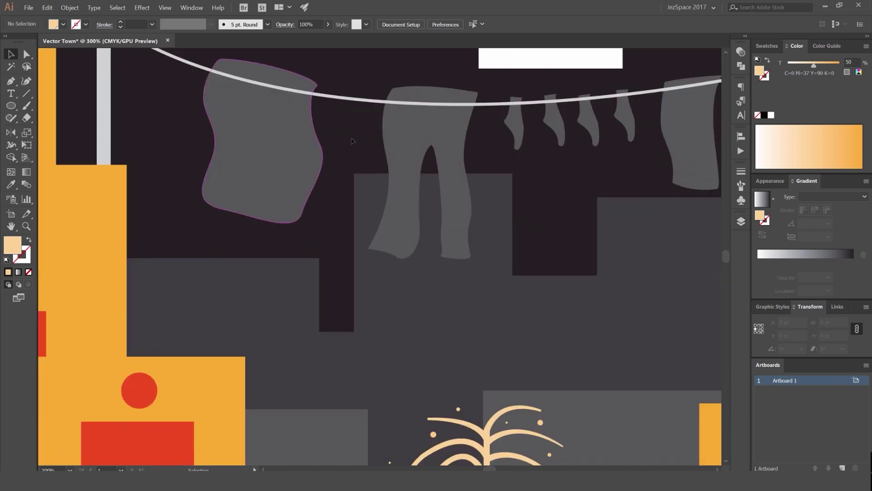
# - Fill the large cloth, trousers and four socks on the clothes line with the muted orange-red swatch after comparing other reds
pyautogui.click(766, 46)
pyautogui.scroll(-2, 470, 136)
pyautogui.moveTo(470, 136); pyautogui.dragTo(450, 154)
pyautogui.press('a')
pyautogui.click(361, 153)
pyautogui.keyDown('shift'); pyautogui.click(421, 155); pyautogui.keyUp('shift')
pyautogui.scroll(2, 481, 152)
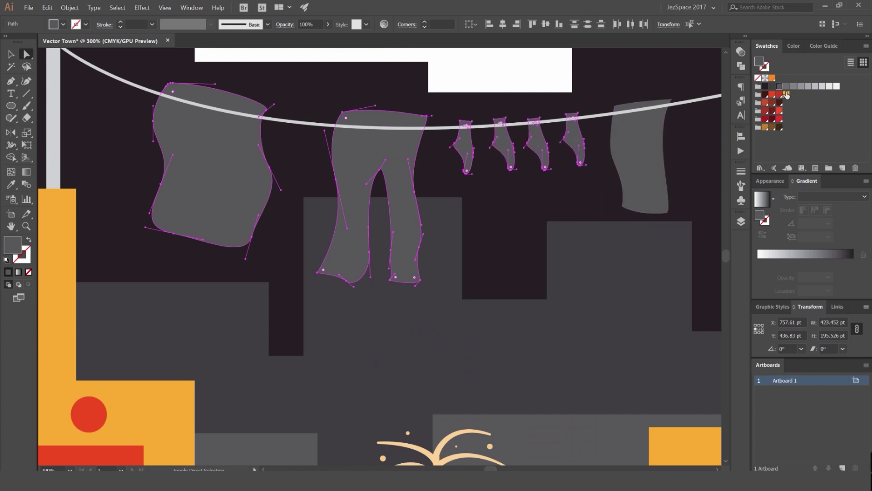
pyautogui.click(773, 96)
pyautogui.click(772, 103)
pyautogui.click(766, 103)
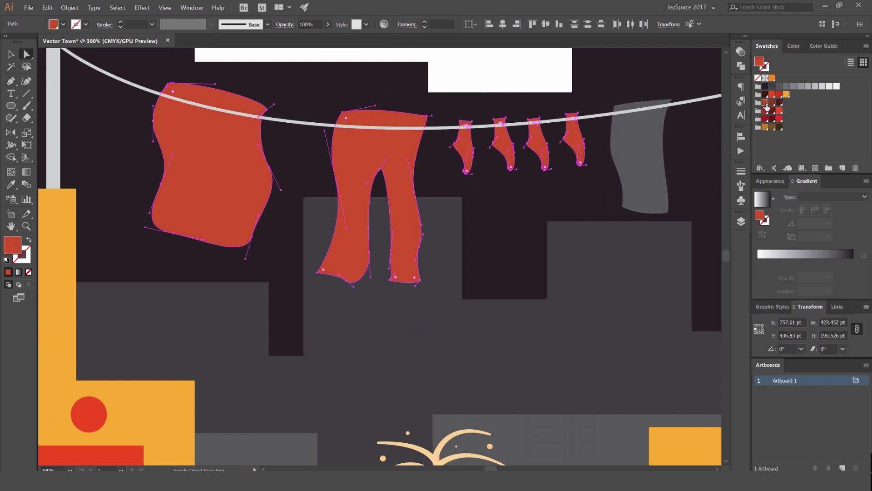
pyautogui.click(765, 111)
pyautogui.click(765, 104)
# - Fill the remaining grey cloth beside the right-hand pole with the same muted orange-red
pyautogui.scroll(-2, 612, 166)
pyautogui.moveTo(631, 154); pyautogui.dragTo(506, 165)
pyautogui.scroll(2, 507, 164)
pyautogui.click(507, 165)
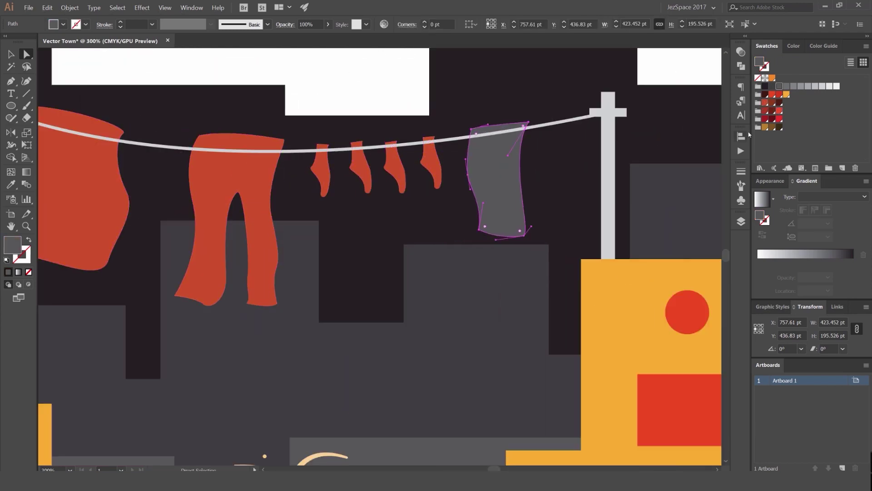
pyautogui.click(766, 103)
pyautogui.scroll(-4, 547, 178)
pyautogui.click(501, 237)
pyautogui.scroll(2, 527, 121)
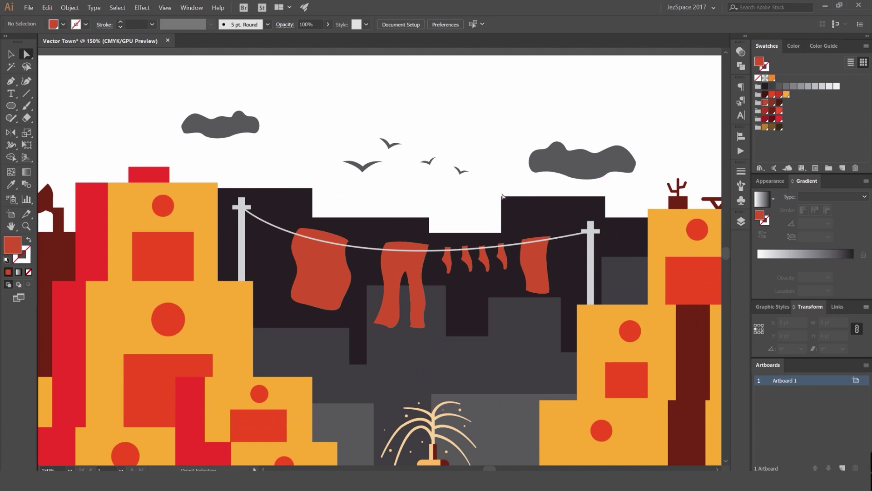
pyautogui.scroll(-2, 527, 207)
pyautogui.scroll(1, 443, 168)
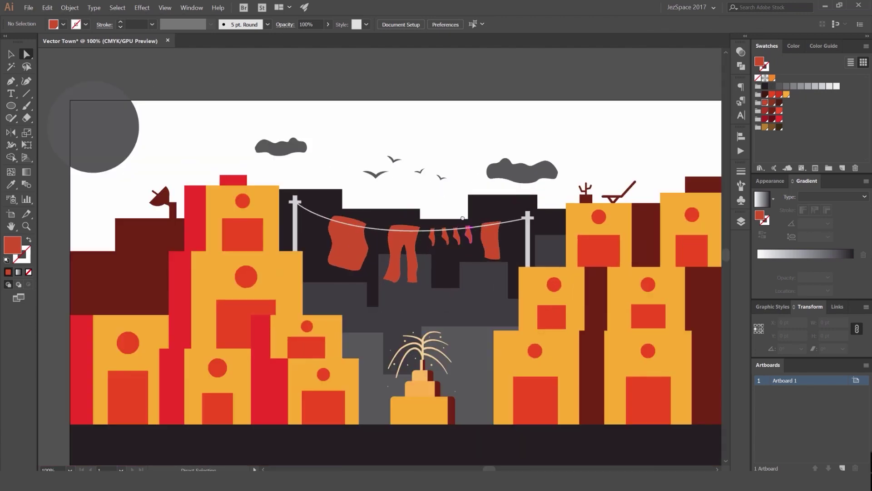
# - Fill the clothes line's right-hand post and its crossbar with a dark brown swatch
pyautogui.scroll(-1, 443, 168)
pyautogui.scroll(5, 500, 132)
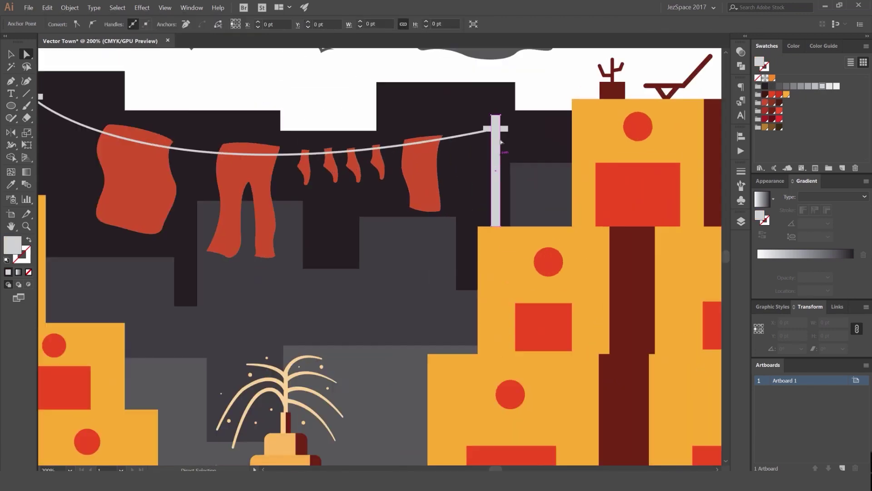
pyautogui.click(511, 132)
pyautogui.click(573, 125)
pyautogui.click(765, 95)
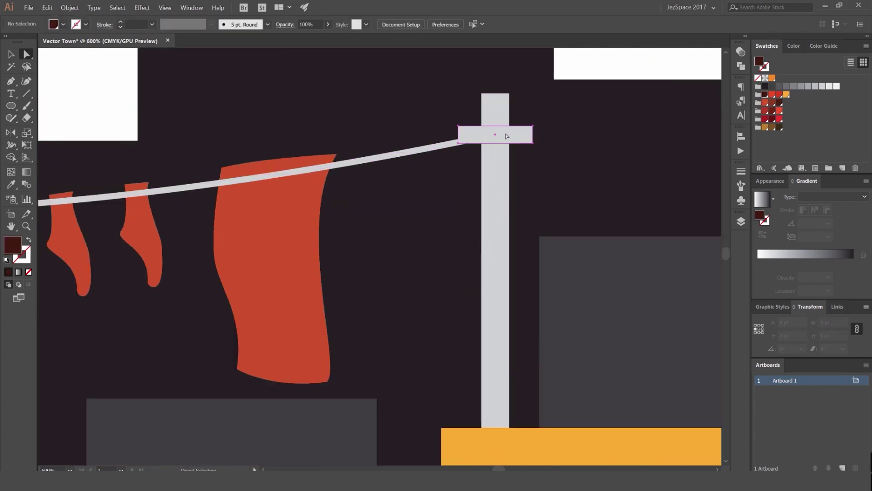
pyautogui.click(507, 136)
pyautogui.click(773, 103)
pyautogui.scroll(-2, 609, 141)
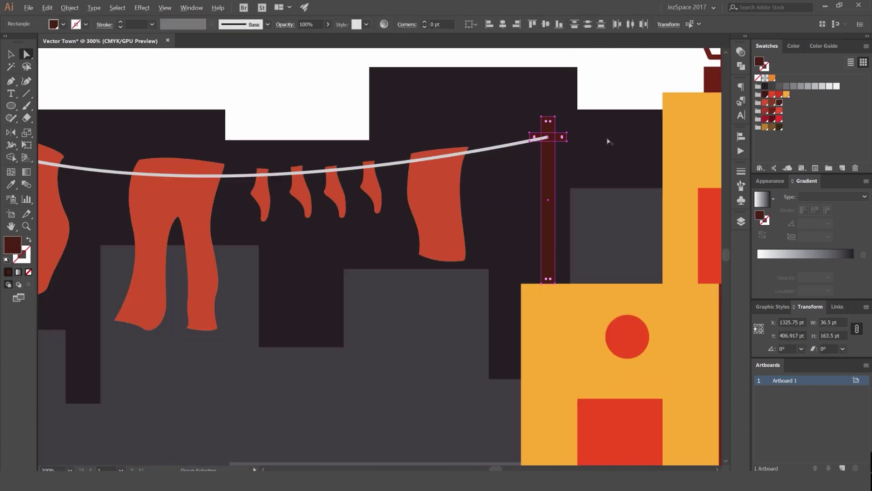
pyautogui.scroll(-3, 547, 136)
pyautogui.scroll(5, 286, 107)
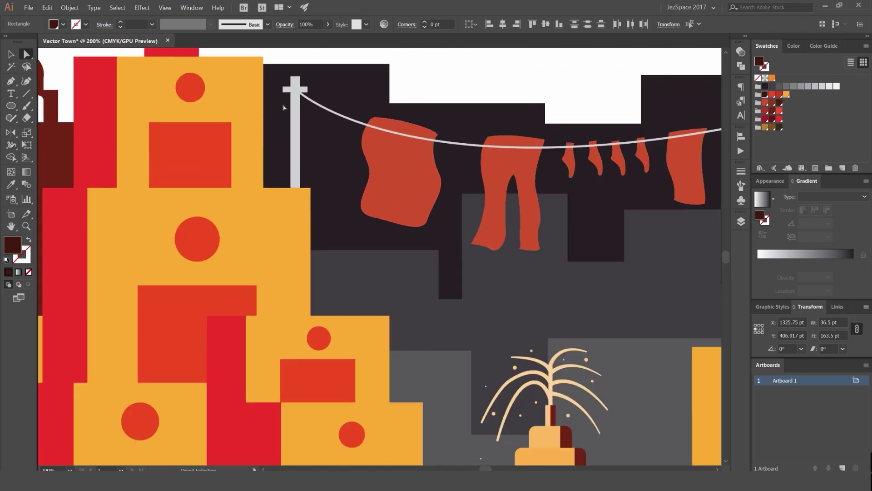
# - Fill the clothes line's left-hand post and crossbar with the dark brown swatch and unite them into one shape
pyautogui.click(296, 90)
pyautogui.keyDown('shift'); pyautogui.click(297, 99); pyautogui.keyUp('shift')
pyautogui.click(639, 107)
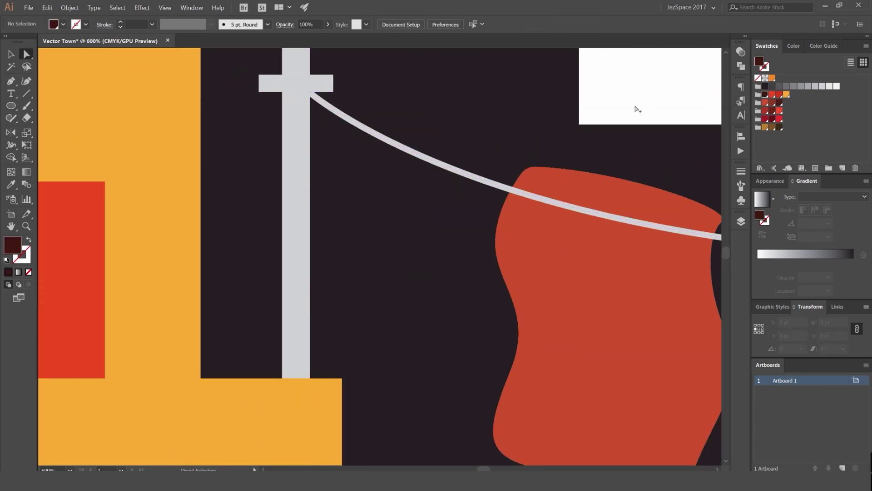
pyautogui.scroll(-4, 550, 116)
pyautogui.scroll(4, 442, 119)
pyautogui.click(429, 120)
pyautogui.keyDown('shift'); pyautogui.click(446, 135); pyautogui.keyUp('shift')
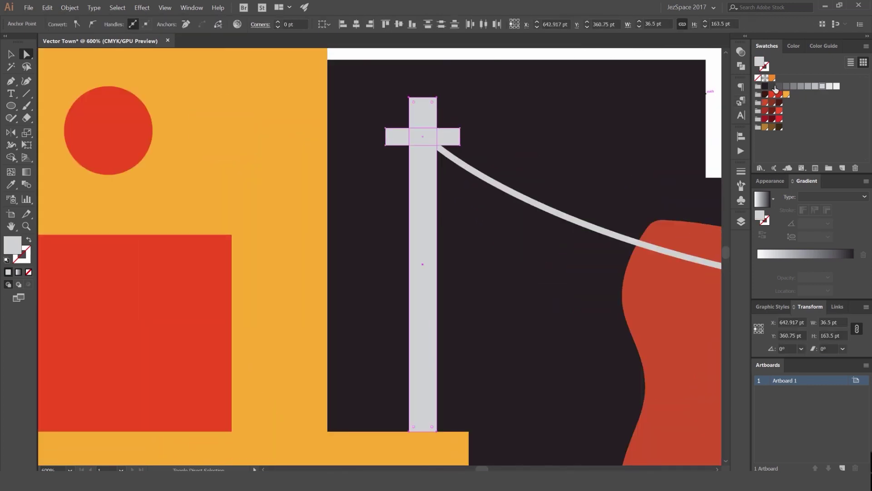
pyautogui.click(765, 95)
pyautogui.click(741, 67)
pyautogui.click(619, 74)
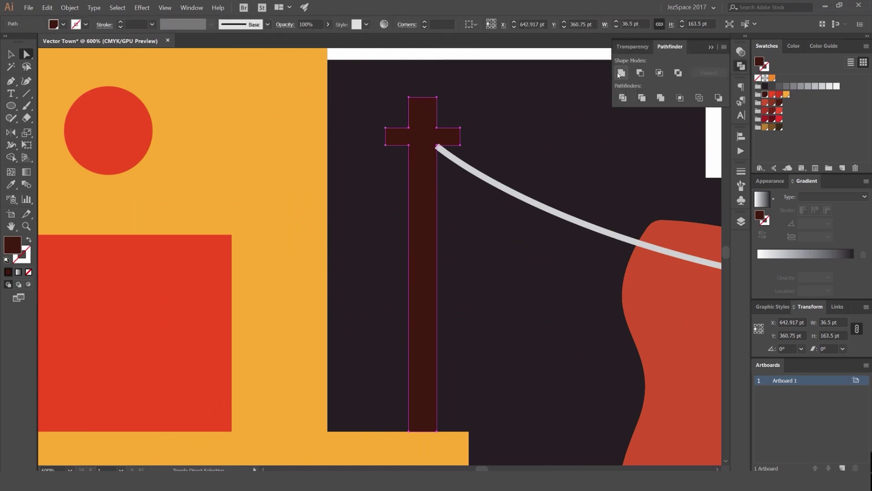
pyautogui.click(499, 112)
# - Unite the right-hand pole's post and crossbar into one shape
pyautogui.scroll(-4, 499, 113)
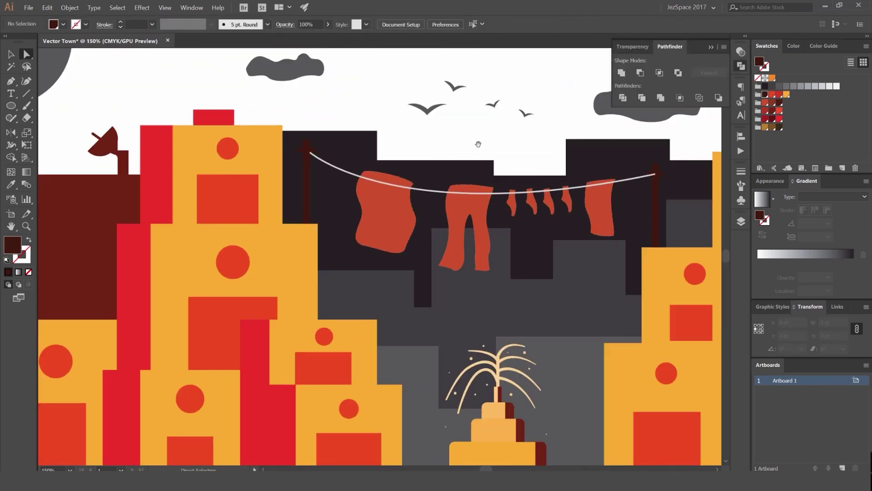
pyautogui.scroll(3, 502, 189)
pyautogui.scroll(-3, 511, 206)
pyautogui.scroll(4, 512, 137)
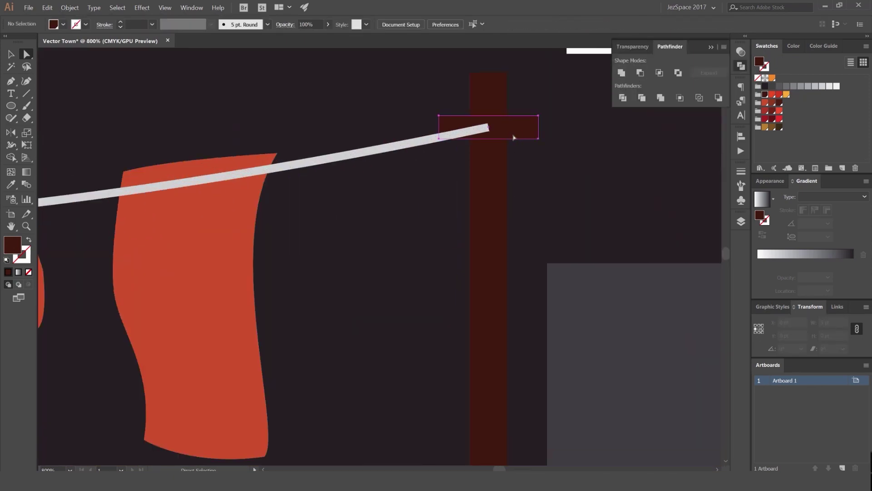
pyautogui.click(511, 133)
pyautogui.click(741, 66)
pyautogui.scroll(-6, 458, 141)
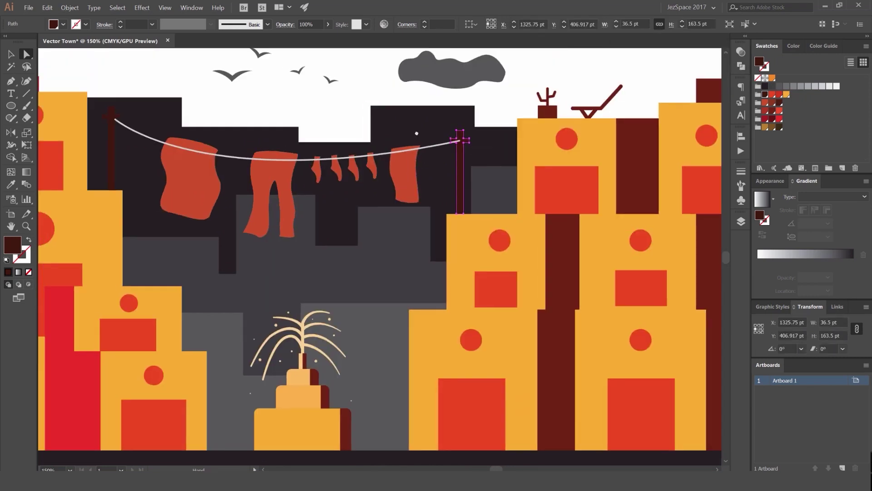
# - Expand the clothes line's stroke into a filled shape and fill it with the yellow-orange swatch
pyautogui.scroll(4, 443, 137)
pyautogui.click(454, 160)
pyautogui.moveTo(440, 162); pyautogui.dragTo(539, 152)
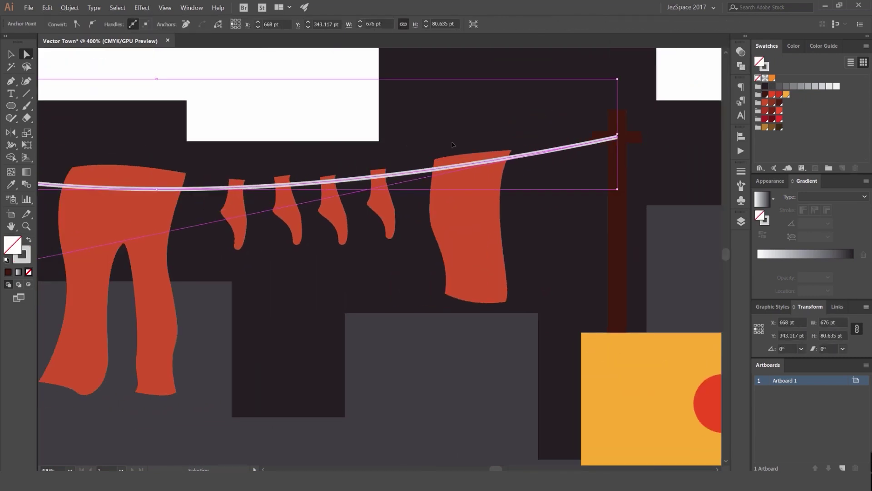
pyautogui.click(69, 9)
pyautogui.click(82, 88)
pyautogui.click(572, 285)
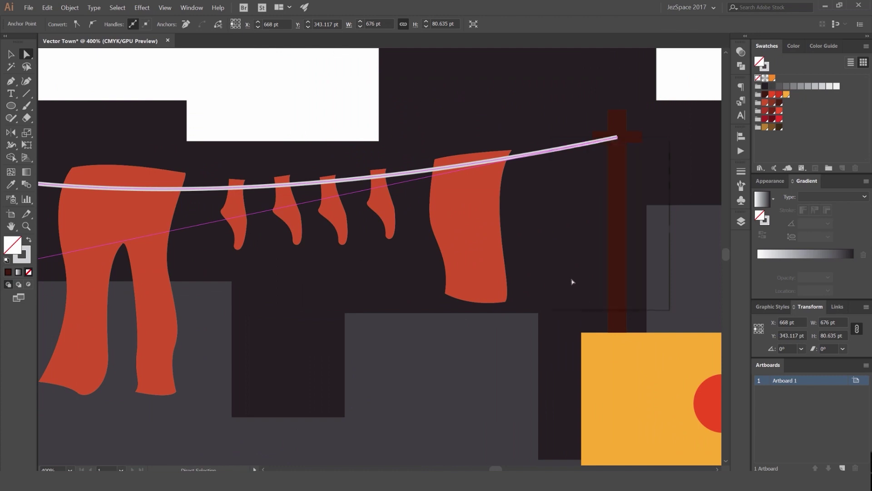
pyautogui.press('v')
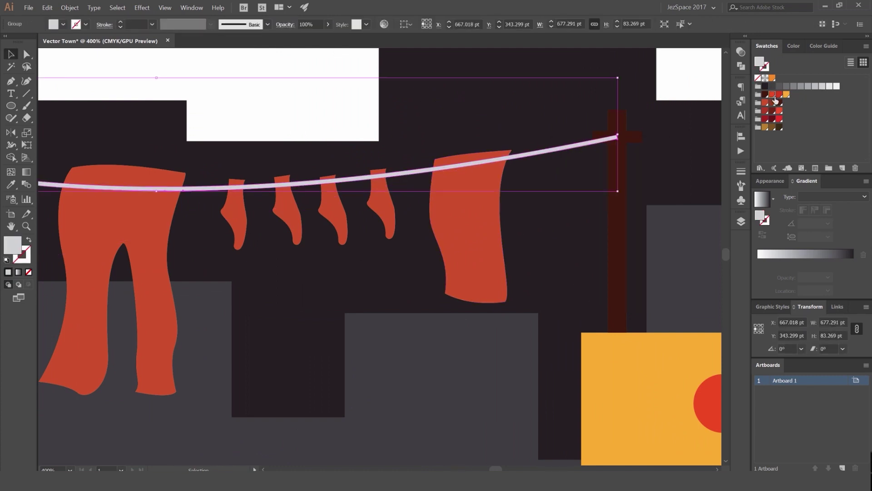
pyautogui.click(786, 94)
pyautogui.scroll(2, 644, 133)
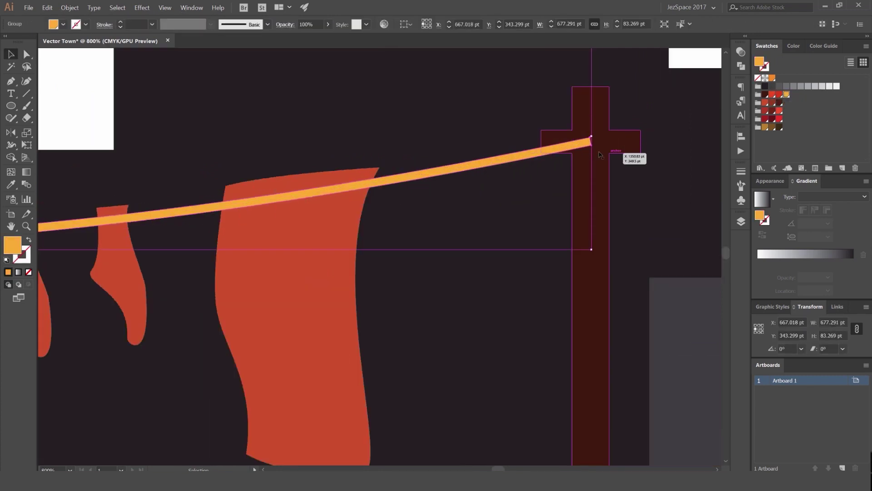
pyautogui.scroll(-5, 591, 155)
pyautogui.press('a')
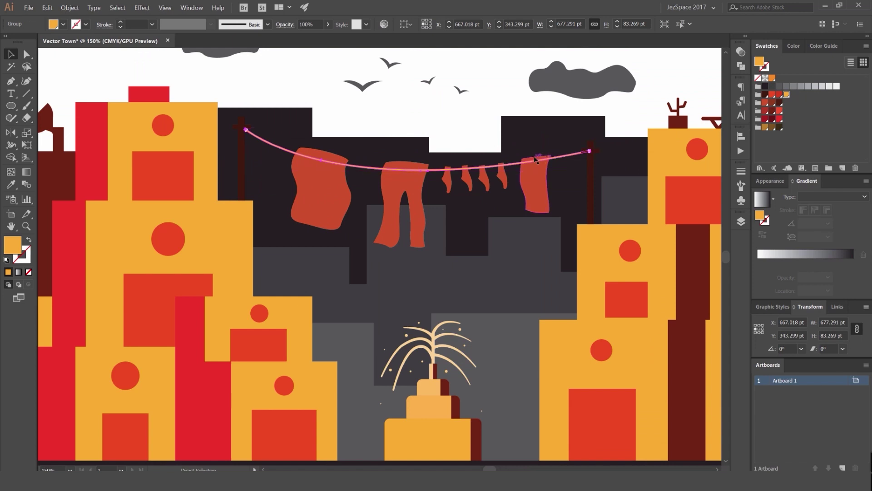
pyautogui.click(490, 105)
pyautogui.scroll(-3, 489, 105)
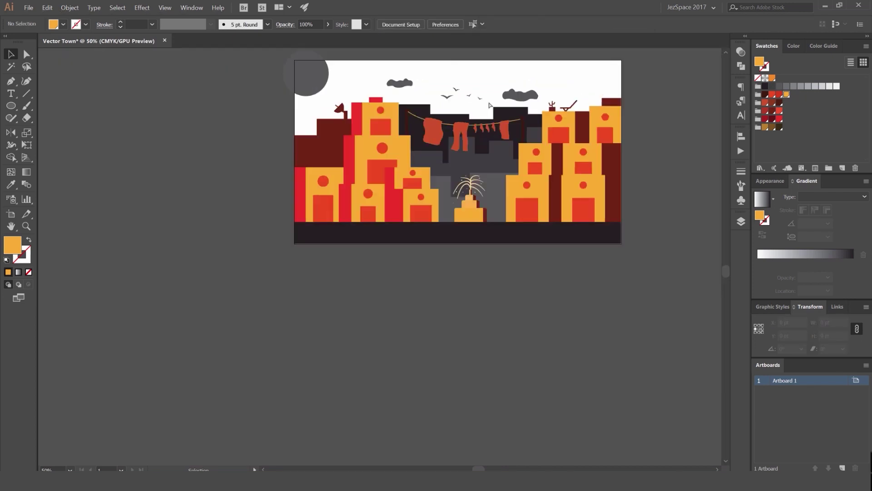
pyautogui.scroll(3, 503, 106)
pyautogui.click(562, 182)
pyautogui.keyDown('shift'); pyautogui.click(215, 145); pyautogui.keyUp('shift')
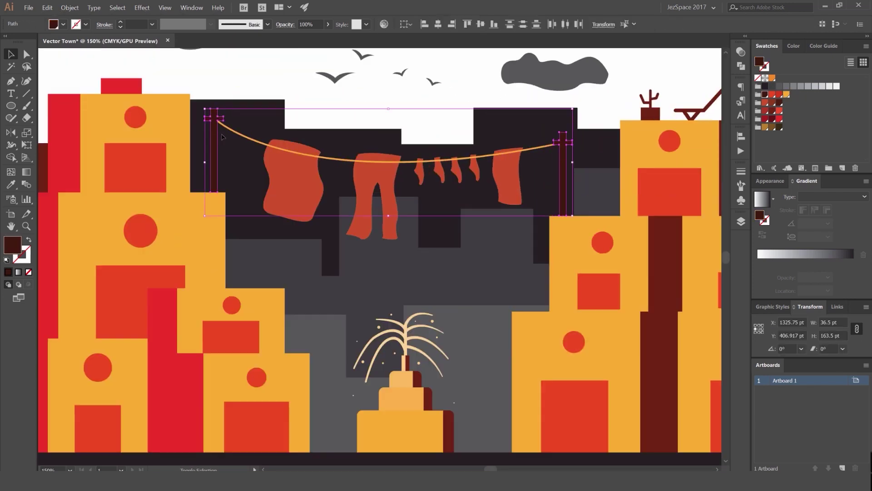
pyautogui.click(422, 108)
pyautogui.scroll(-2, 446, 107)
pyautogui.scroll(6, 390, 129)
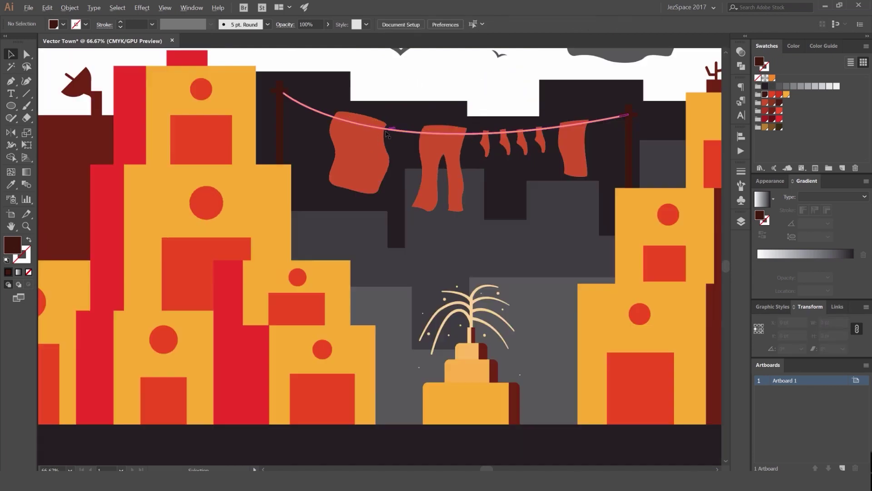
# - Scale down the large cloth and the trousers together, then reposition each one so it hangs from the clothes line
pyautogui.moveTo(320, 159); pyautogui.dragTo(321, 164)
pyautogui.scroll(-7, 341, 181)
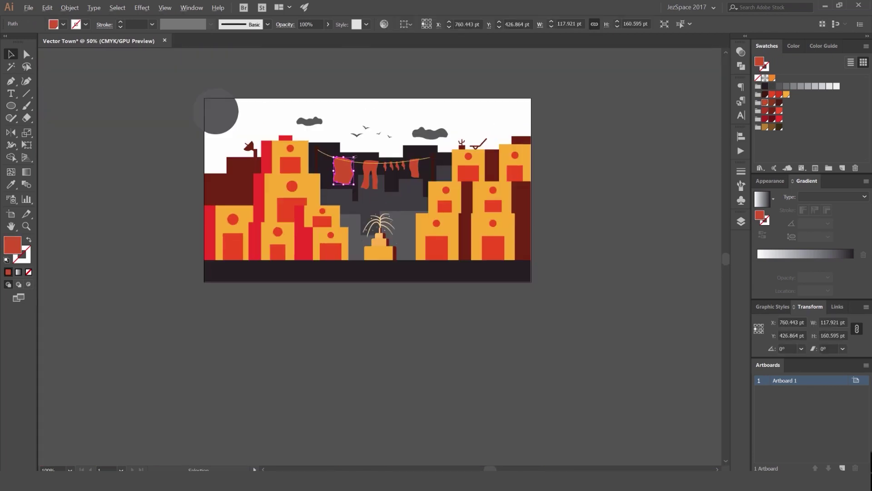
pyautogui.scroll(5, 348, 162)
pyautogui.keyDown('shift'); pyautogui.click(486, 196); pyautogui.keyUp('shift')
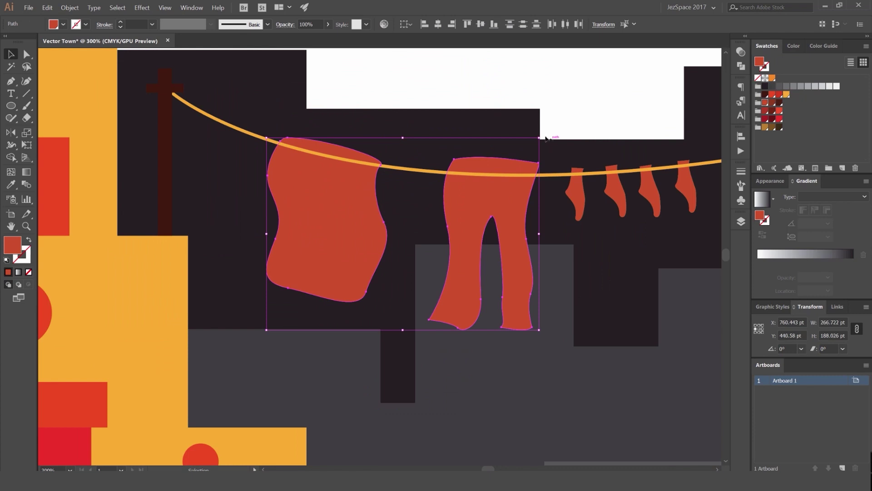
pyautogui.moveTo(540, 138); pyautogui.dragTo(488, 132)
pyautogui.click(448, 152)
pyautogui.moveTo(365, 208); pyautogui.dragTo(333, 176)
pyautogui.press('a')
pyautogui.moveTo(369, 224); pyautogui.dragTo(301, 244)
pyautogui.click(395, 199)
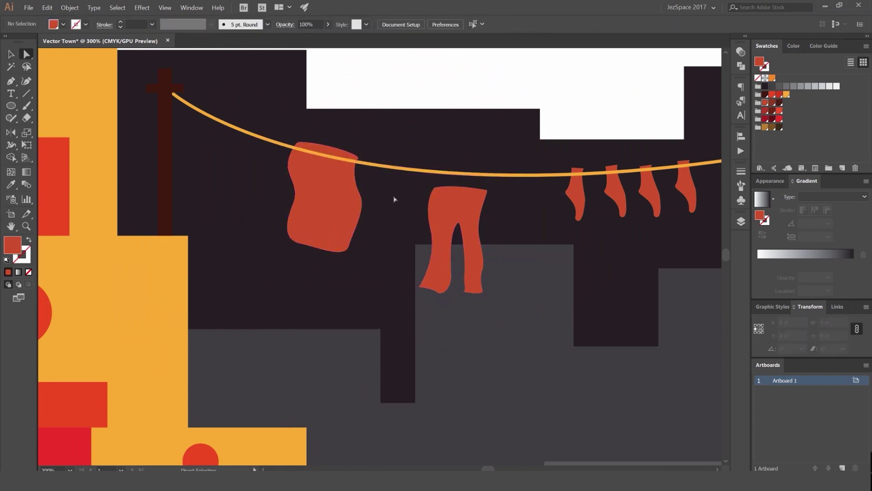
pyautogui.moveTo(466, 197); pyautogui.dragTo(462, 179)
# - Scale down the four socks together, keeping them hanging on the clothes line
pyautogui.moveTo(532, 199); pyautogui.dragTo(355, 189)
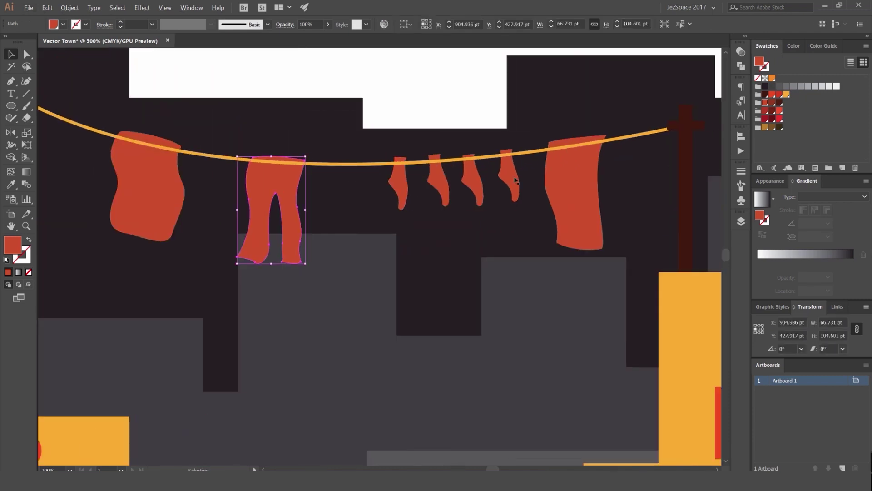
pyautogui.moveTo(522, 179); pyautogui.dragTo(408, 187)
pyautogui.moveTo(519, 149); pyautogui.dragTo(401, 179)
pyautogui.scroll(2, 440, 170)
pyautogui.click(505, 193)
pyautogui.scroll(-4, 504, 192)
pyautogui.scroll(5, 518, 184)
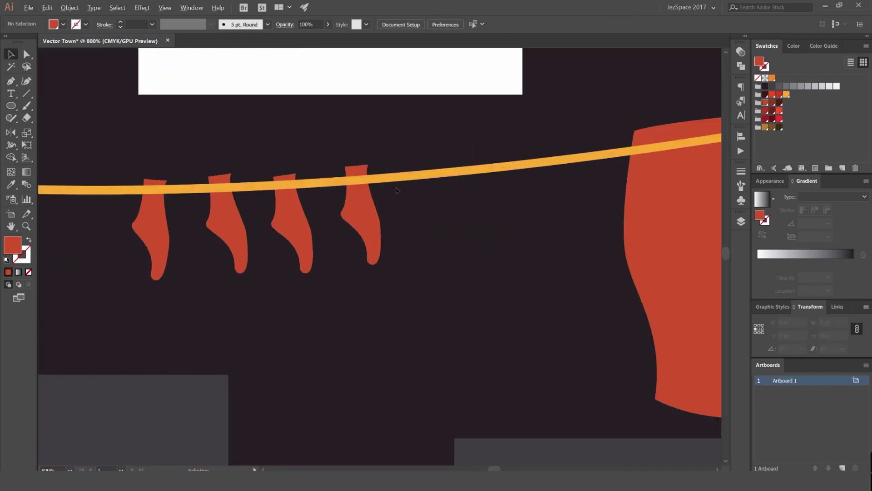
# - Add two sock copies along the clothes line towards the right-hand cloth, rotating them to follow its curve
pyautogui.moveTo(415, 210); pyautogui.dragTo(420, 210)
pyautogui.moveTo(447, 266); pyautogui.dragTo(454, 263)
pyautogui.moveTo(431, 196); pyautogui.dragTo(444, 194)
pyautogui.moveTo(444, 194); pyautogui.dragTo(511, 186)
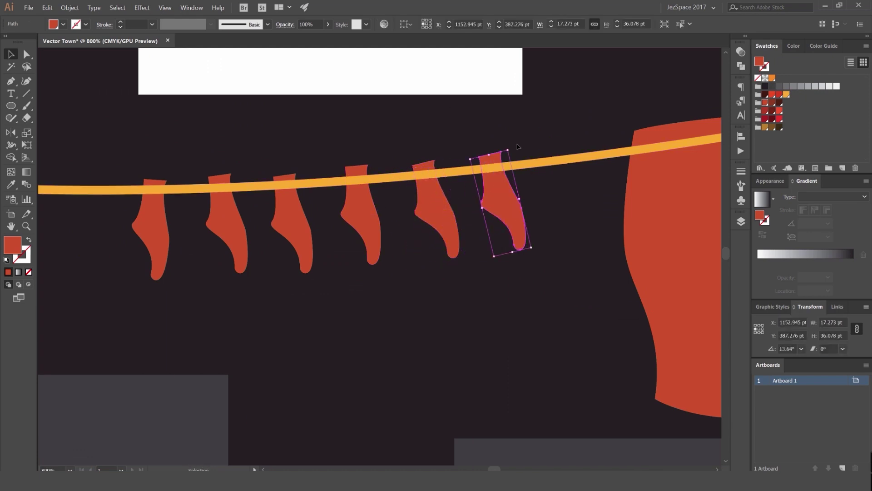
pyautogui.moveTo(515, 146); pyautogui.dragTo(521, 147)
pyautogui.moveTo(498, 194); pyautogui.dragTo(550, 187)
# - Place one more copy of the fourth sock on the clothes line and even out the spacing of the added socks
pyautogui.click(384, 221)
pyautogui.moveTo(382, 221); pyautogui.dragTo(528, 182)
pyautogui.moveTo(600, 175); pyautogui.dragTo(592, 176)
pyautogui.moveTo(535, 181); pyautogui.dragTo(532, 181)
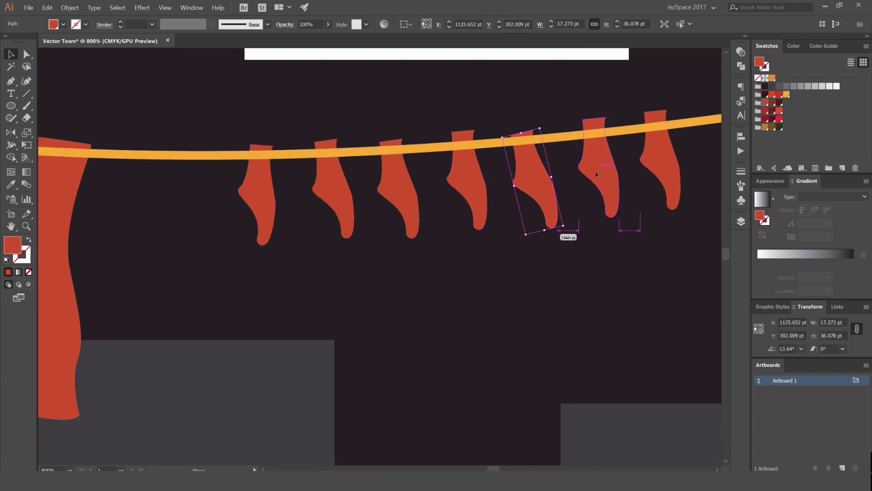
pyautogui.moveTo(598, 176); pyautogui.dragTo(591, 175)
pyautogui.moveTo(660, 175); pyautogui.dragTo(654, 182)
pyautogui.scroll(-2, 633, 187)
pyautogui.moveTo(589, 176); pyautogui.dragTo(429, 195)
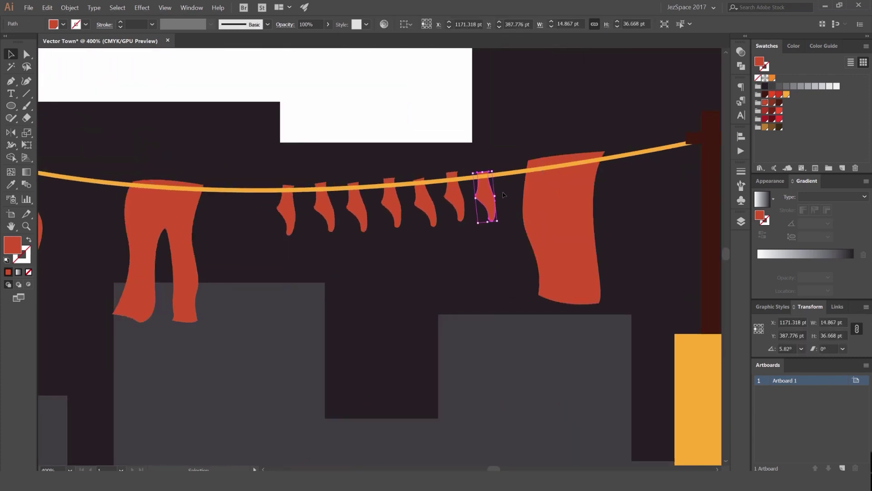
pyautogui.moveTo(506, 198); pyautogui.dragTo(249, 225)
pyautogui.scroll(2, 284, 219)
pyautogui.click(311, 217)
pyautogui.scroll(-3, 596, 181)
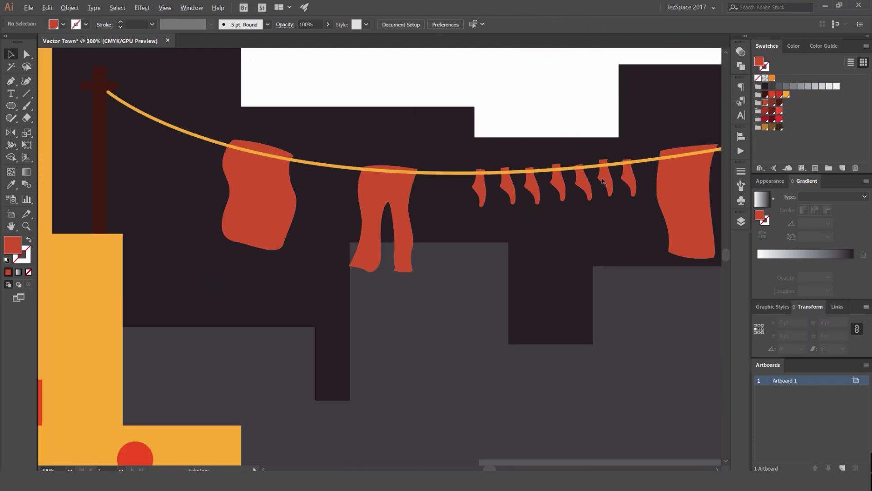
# - Scale down the cloth beside the right-hand pole so it matches the smaller laundry on the line
pyautogui.scroll(1, 451, 193)
pyautogui.moveTo(679, 174); pyautogui.dragTo(489, 199)
pyautogui.scroll(1, 451, 193)
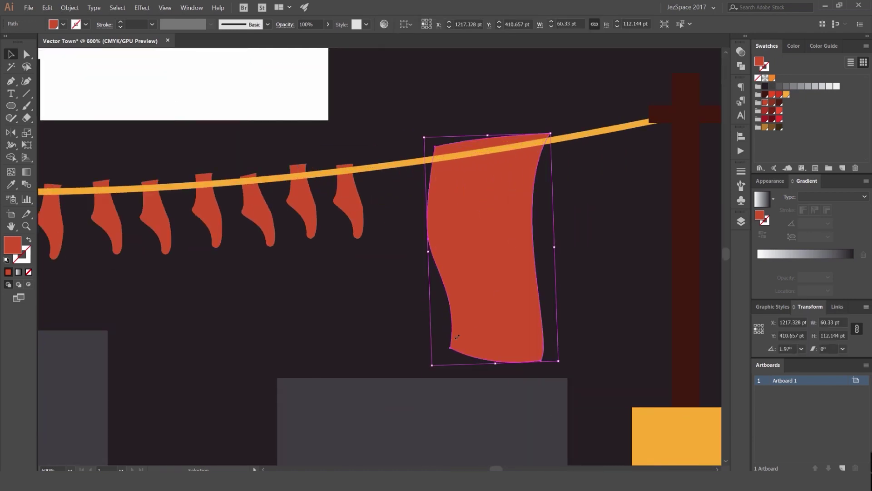
pyautogui.moveTo(432, 365); pyautogui.dragTo(476, 280)
pyautogui.moveTo(502, 247); pyautogui.dragTo(407, 196)
pyautogui.hotkey('ctrl', 'z')
pyautogui.click(596, 289)
pyautogui.scroll(-5, 593, 288)
pyautogui.scroll(-2, 405, 195)
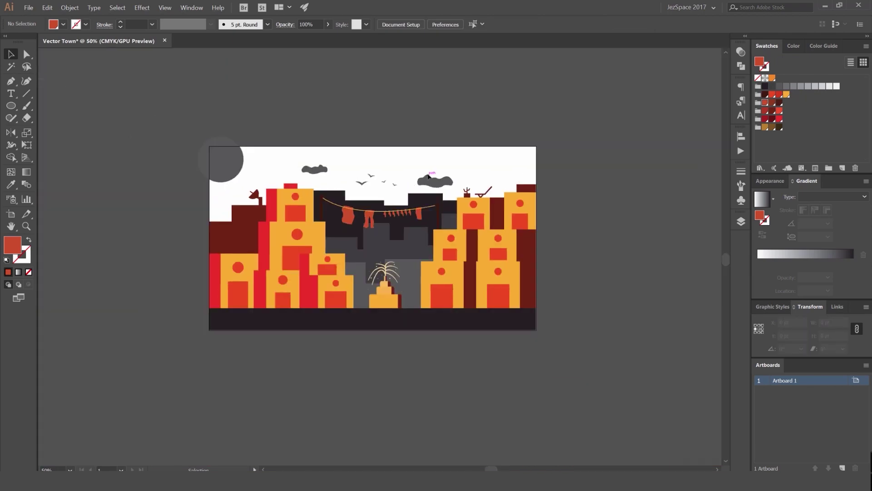
# - Shift the socks individually along the clothes line to adjust the gaps between them
pyautogui.scroll(7, 385, 218)
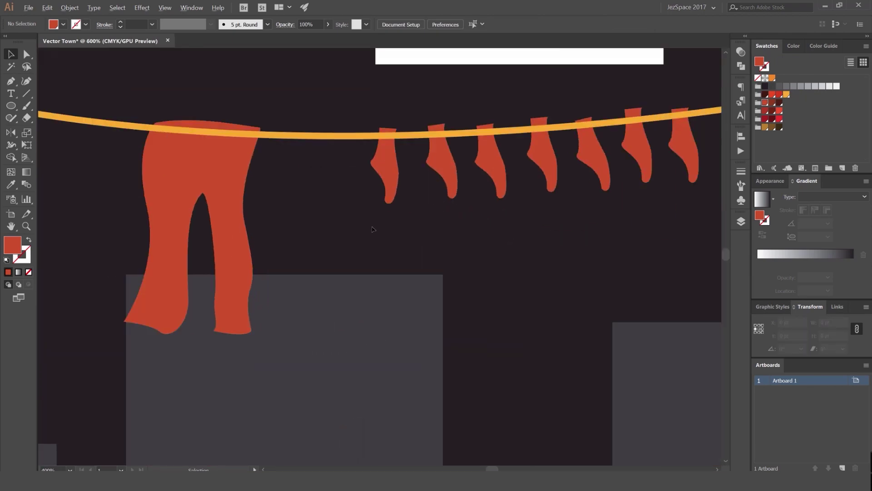
pyautogui.moveTo(392, 193); pyautogui.dragTo(358, 193)
pyautogui.moveTo(427, 186); pyautogui.dragTo(421, 187)
pyautogui.moveTo(496, 172); pyautogui.dragTo(489, 177)
pyautogui.moveTo(546, 168); pyautogui.dragTo(541, 168)
pyautogui.moveTo(679, 147); pyautogui.dragTo(577, 166)
pyautogui.scroll(-5, 525, 176)
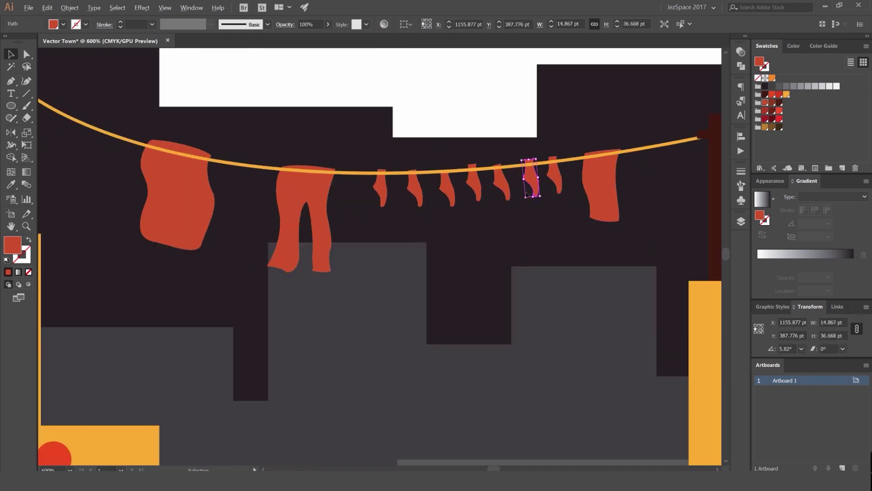
pyautogui.scroll(4, 465, 188)
pyautogui.keyDown('ctrl'); pyautogui.click(465, 188); pyautogui.keyUp('ctrl')
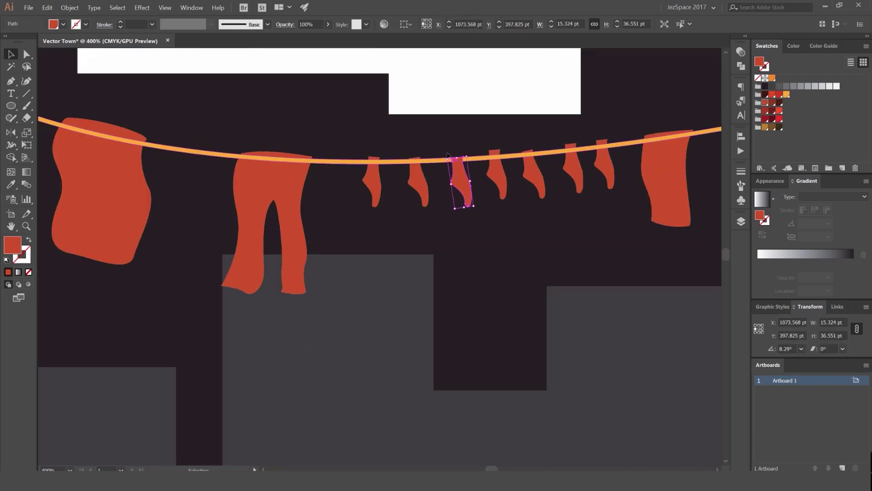
pyautogui.scroll(2, 452, 157)
pyautogui.click(463, 160)
pyautogui.hotkey('ctrl', 'shift', 'a')
pyautogui.scroll(-7, 477, 137)
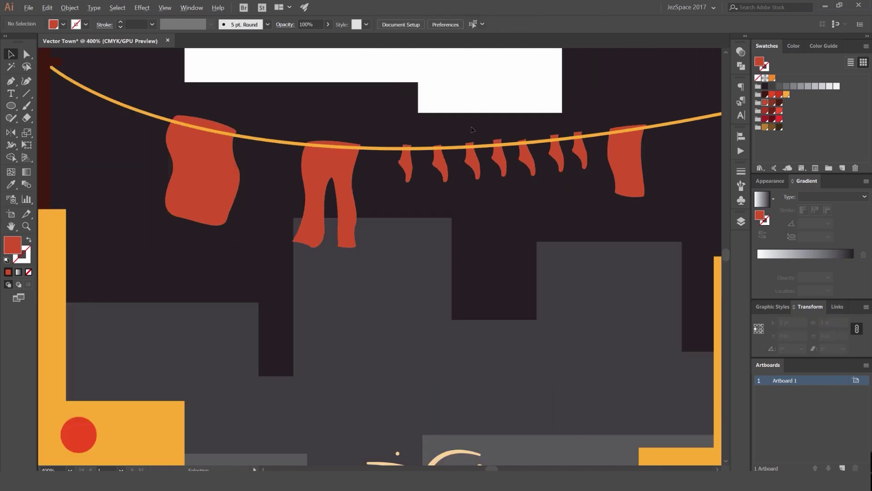
# - Move the large cloth towards the left-hand pole and place a copy of the trousers between it and the original trousers
pyautogui.scroll(4, 418, 130)
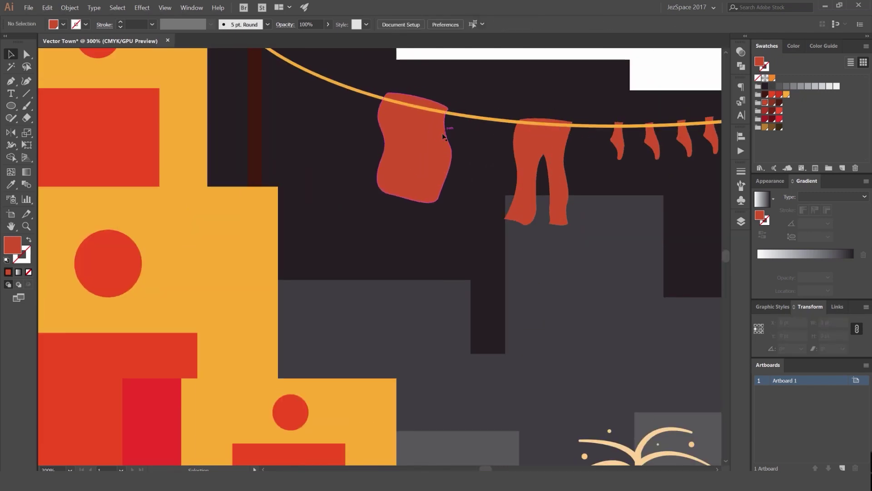
pyautogui.moveTo(446, 131); pyautogui.dragTo(411, 131)
pyautogui.scroll(1, 542, 152)
pyautogui.moveTo(542, 153); pyautogui.dragTo(566, 157)
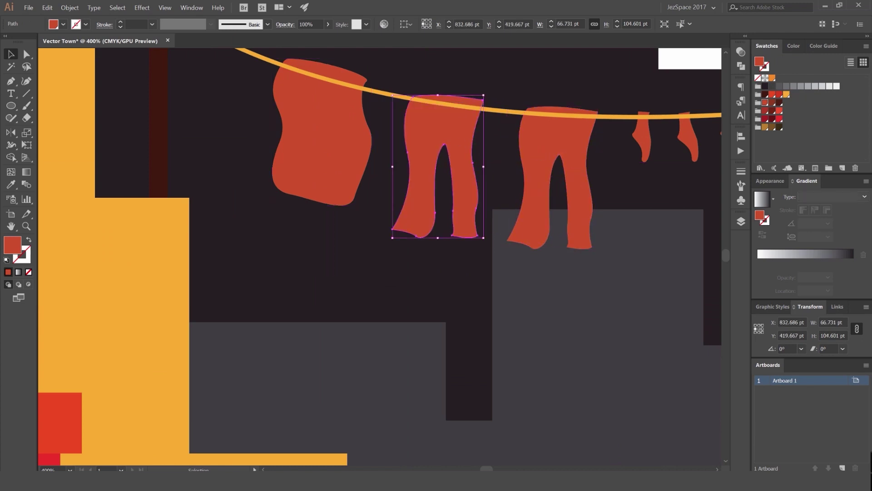
# - Flip the copied trousers horizontally and hang them in the gap between the large cloth and the original trousers
pyautogui.click(866, 307)
pyautogui.click(782, 317)
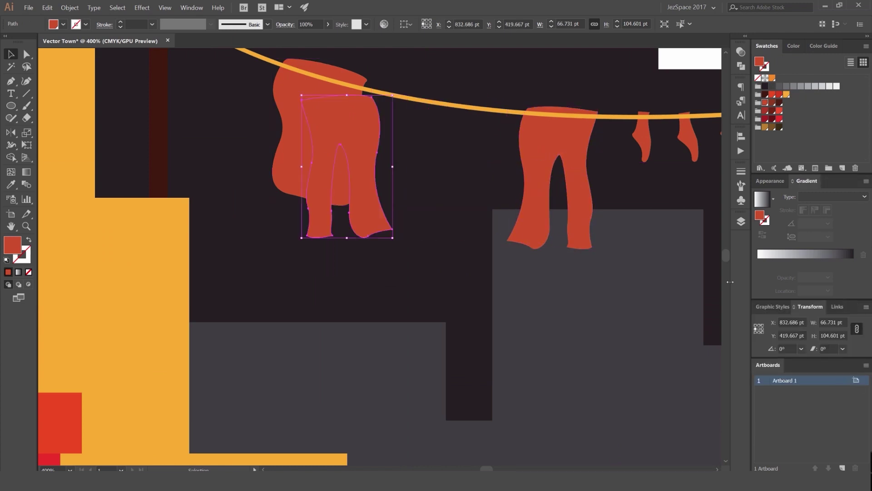
pyautogui.moveTo(378, 133); pyautogui.dragTo(465, 120)
pyautogui.click(395, 253)
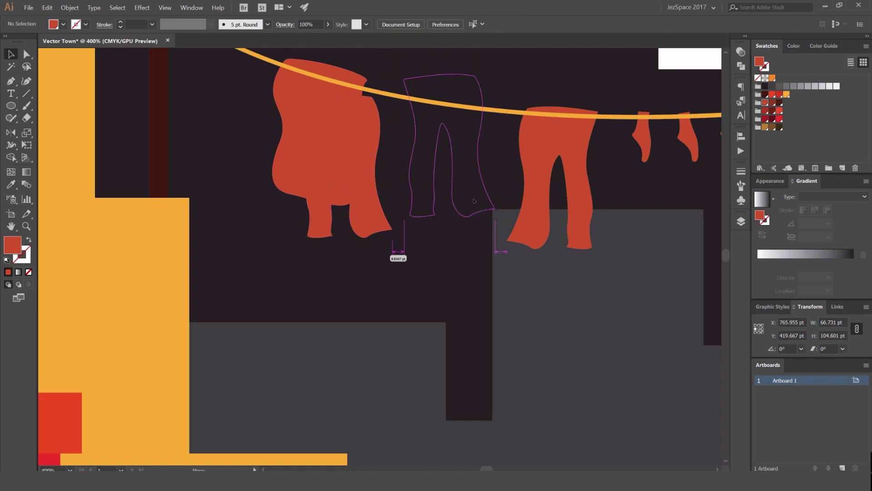
pyautogui.click(471, 181)
# - Reshape the copied trousers by pulling in the flared hem of the right leg and raising the crotch
pyautogui.scroll(1, 471, 181)
pyautogui.press('a')
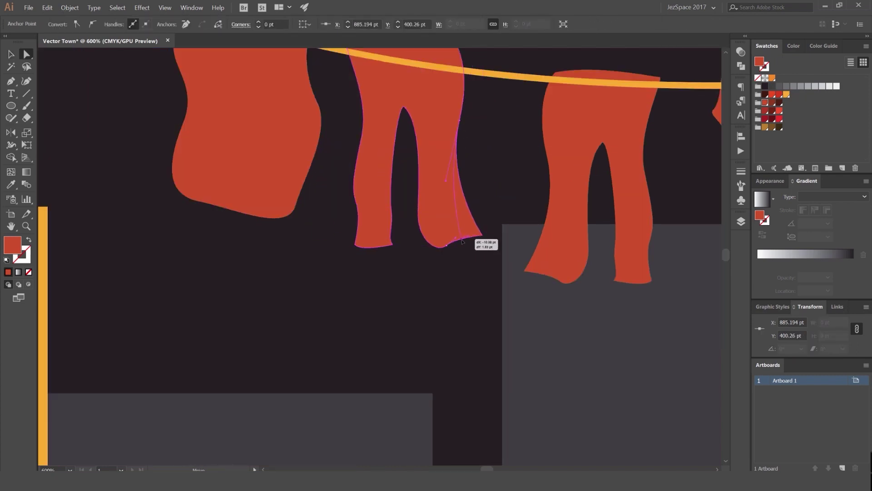
pyautogui.click(446, 246)
pyautogui.moveTo(447, 246); pyautogui.dragTo(431, 246)
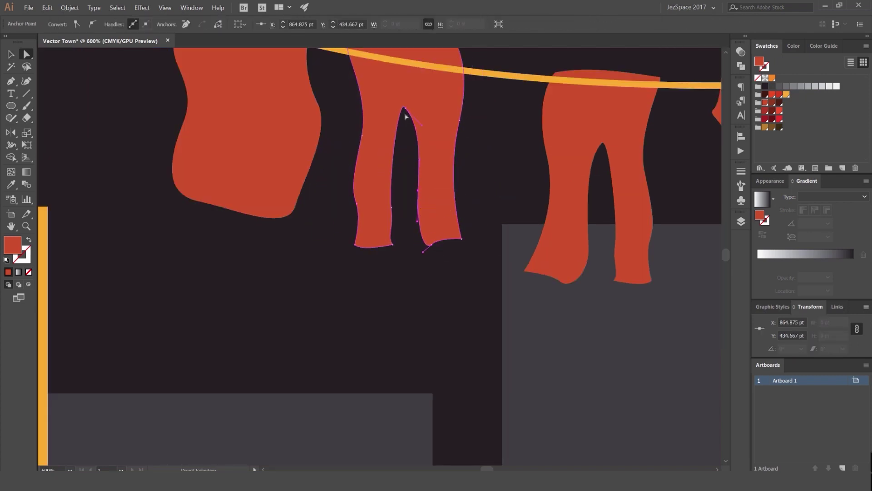
pyautogui.click(405, 116)
pyautogui.moveTo(510, 122); pyautogui.dragTo(493, 195)
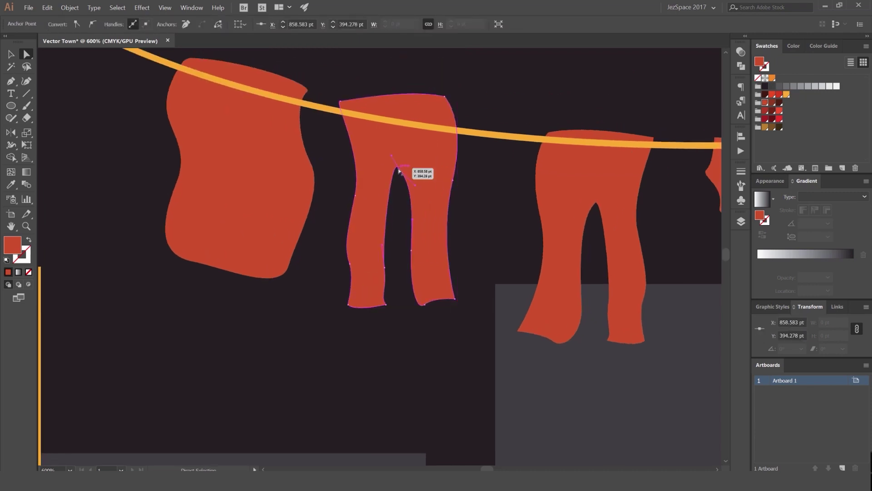
pyautogui.moveTo(398, 168); pyautogui.dragTo(397, 149)
# - Pull in the right waist corner of the copied trousers and tilt them slightly to follow the clothes line
pyautogui.click(445, 96)
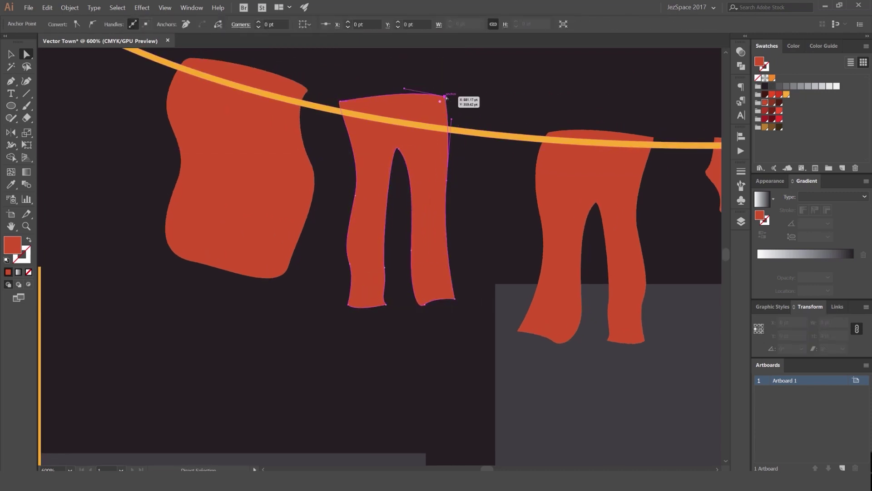
pyautogui.moveTo(445, 96); pyautogui.dragTo(479, 142)
pyautogui.press('v')
pyautogui.hotkey('ctrl', 'shift', 'a')
# - Examine the hanging laundry up close and within the whole illustration
pyautogui.scroll(-6, 364, 299)
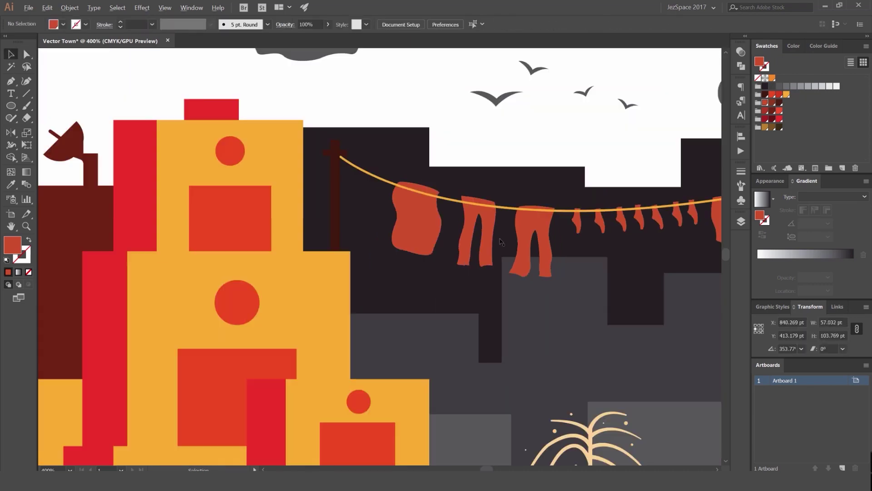
pyautogui.scroll(5, 461, 230)
pyautogui.scroll(-5, 462, 230)
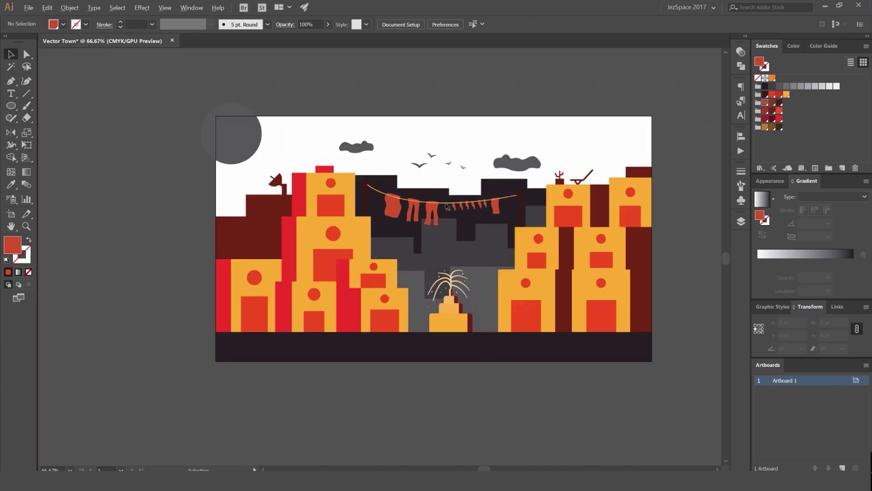
pyautogui.scroll(3, 476, 172)
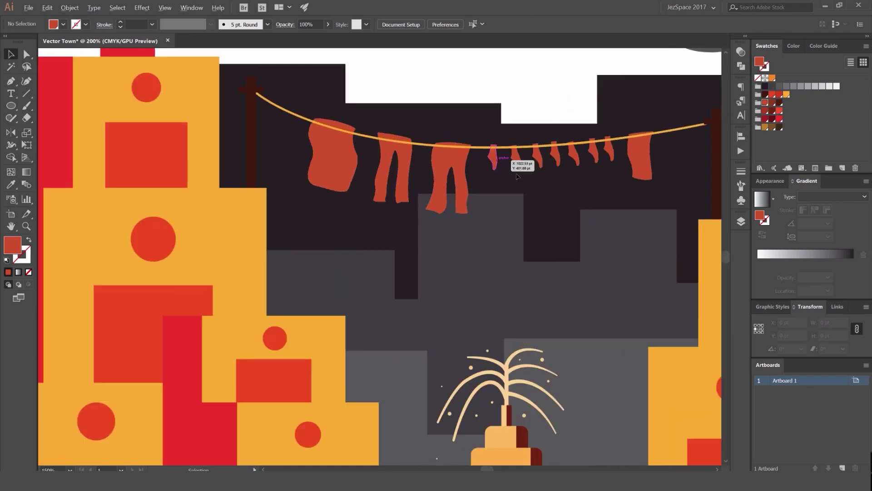
pyautogui.scroll(-3, 539, 183)
pyautogui.moveTo(540, 183); pyautogui.dragTo(457, 214)
pyautogui.scroll(1, 457, 214)
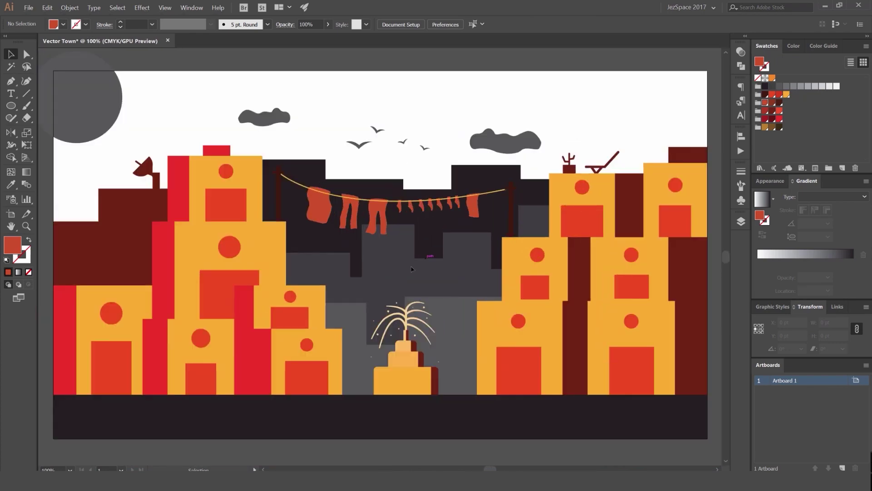
pyautogui.moveTo(410, 258); pyautogui.dragTo(430, 245)
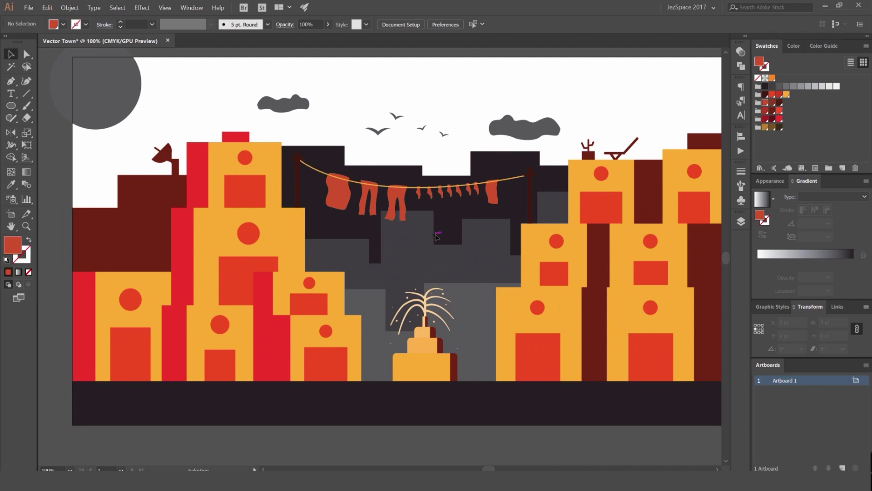
# - Unlock the Backdrop layer and fill the rearmost skyline with the dark reddish-brown swatch
pyautogui.click(740, 221)
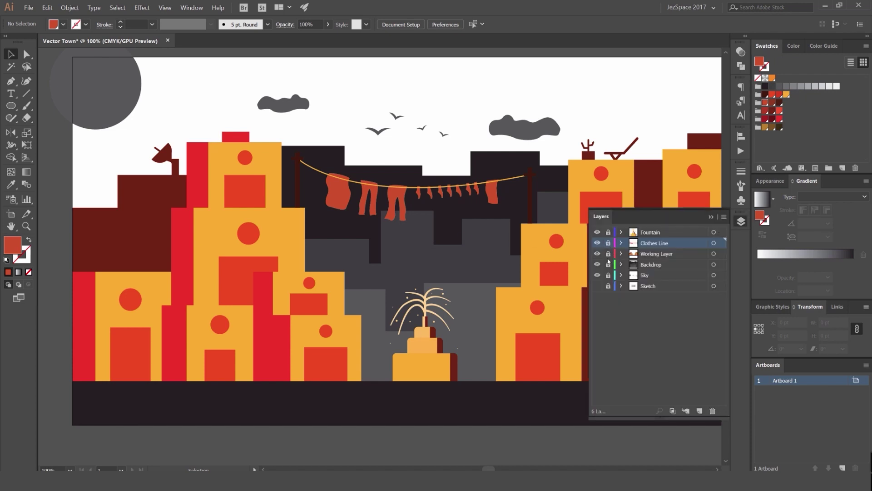
pyautogui.click(579, 238)
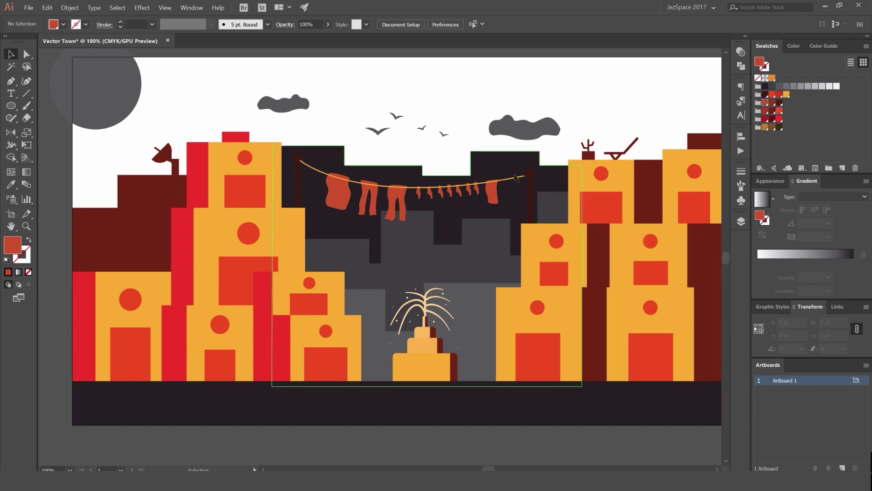
pyautogui.click(779, 127)
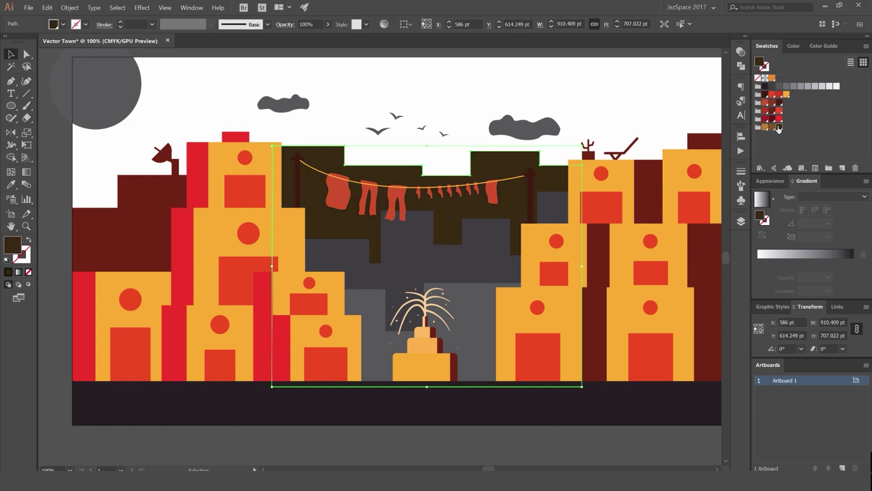
pyautogui.click(780, 103)
# - Switch the rearmost skyline's colour sliders to HSB and set its brightness to 10%
pyautogui.click(803, 47)
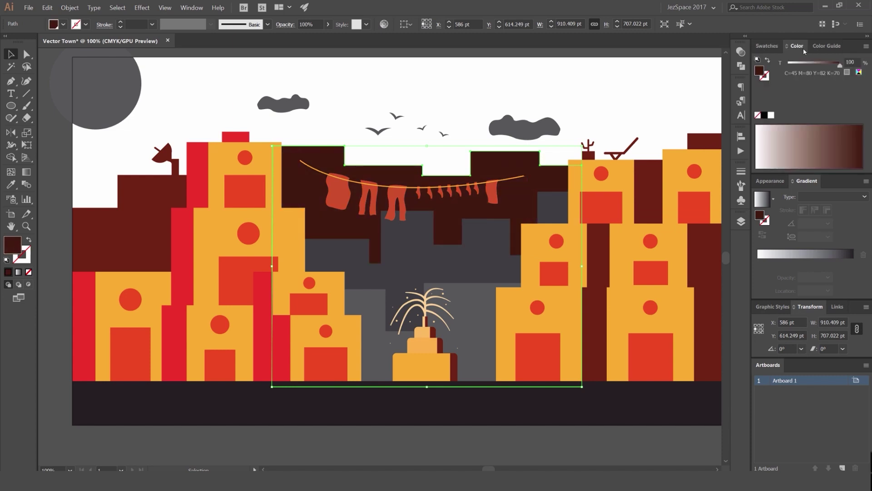
pyautogui.click(821, 51)
pyautogui.click(795, 47)
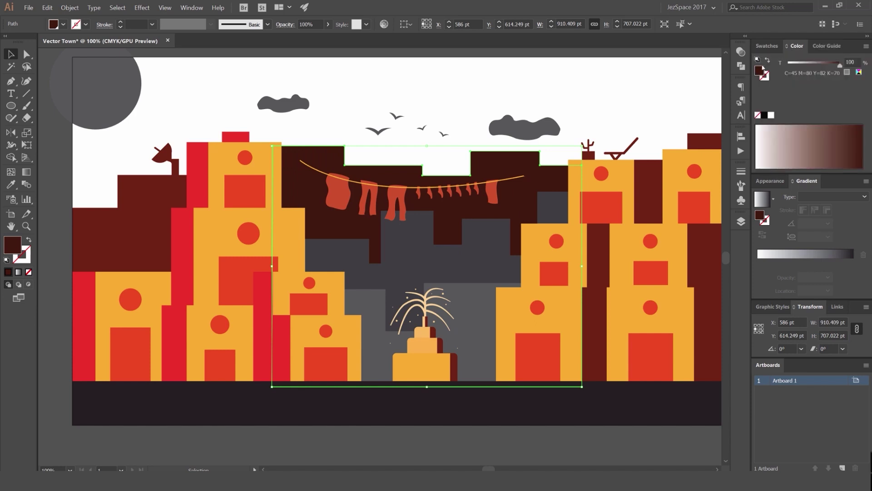
pyautogui.click(866, 47)
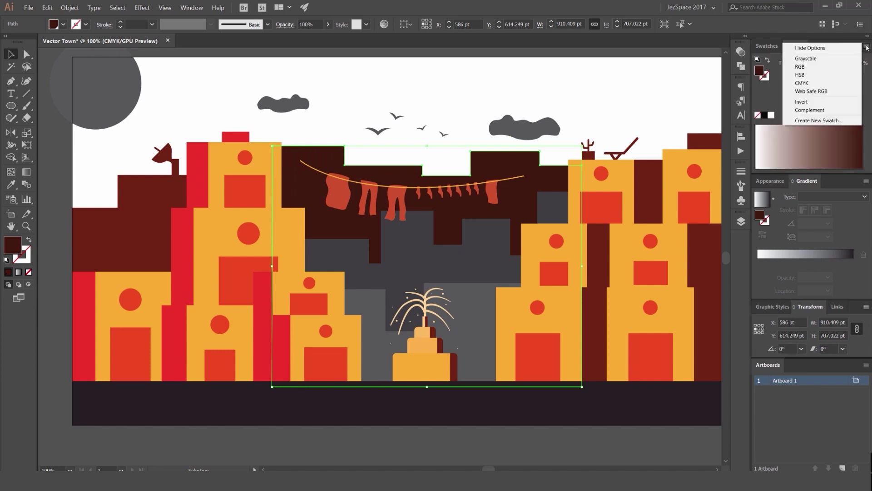
pyautogui.click(868, 51)
pyautogui.click(866, 47)
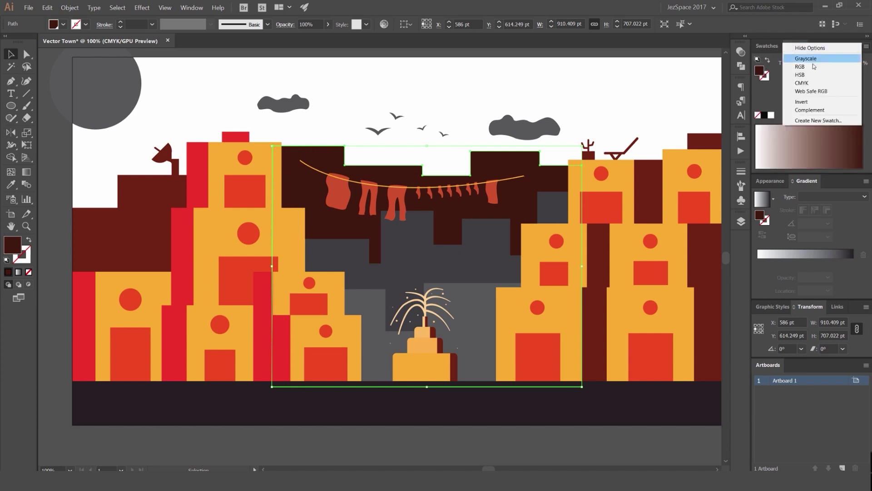
pyautogui.click(804, 77)
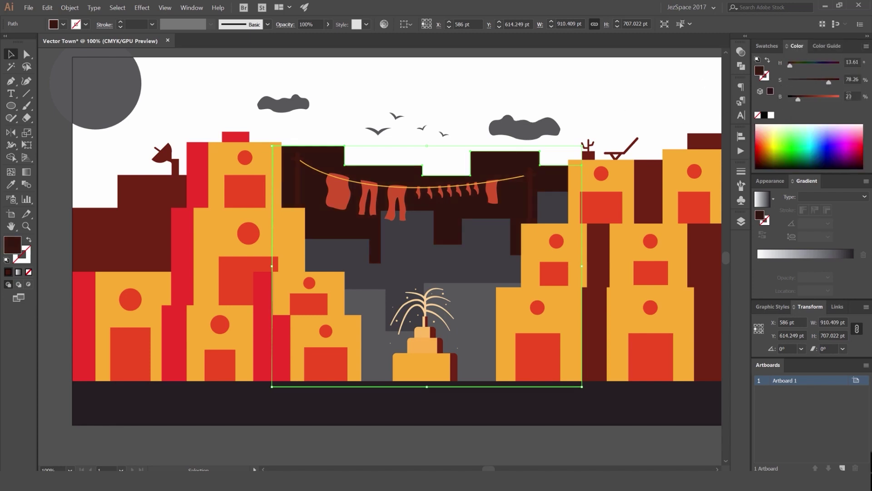
pyautogui.hotkey('shift', 'Down')
pyautogui.press('a')
# - Sample the rearmost skyline's colour onto the middle skyline and set the brightness to 20%
pyautogui.scroll(1, 492, 205)
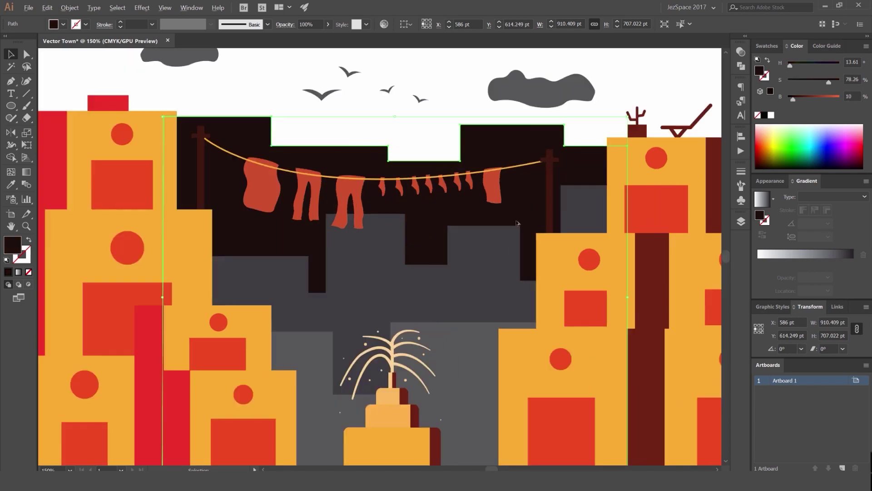
pyautogui.click(497, 269)
pyautogui.press('i')
pyautogui.click(524, 152)
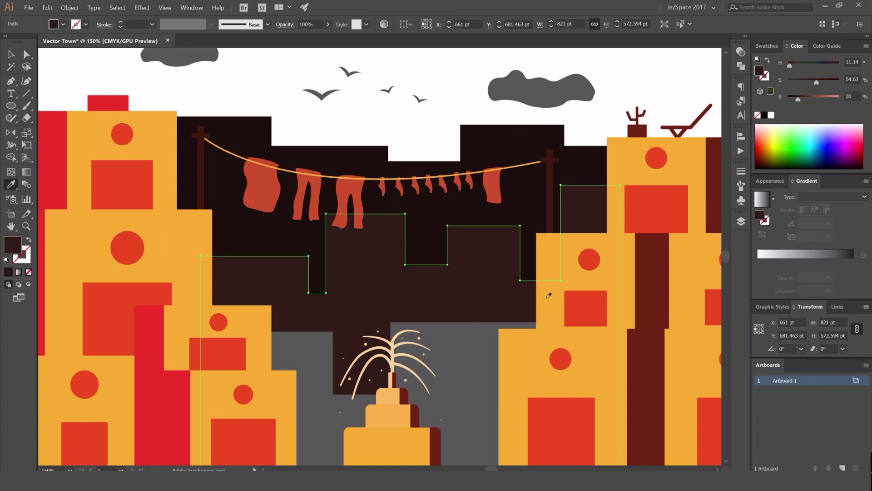
pyautogui.press('v')
# - Sample the middle skyline's colour onto the front skyline behind the fountain and set the brightness to 30%
pyautogui.click(485, 346)
pyautogui.press('i')
pyautogui.click(480, 281)
pyautogui.press('v')
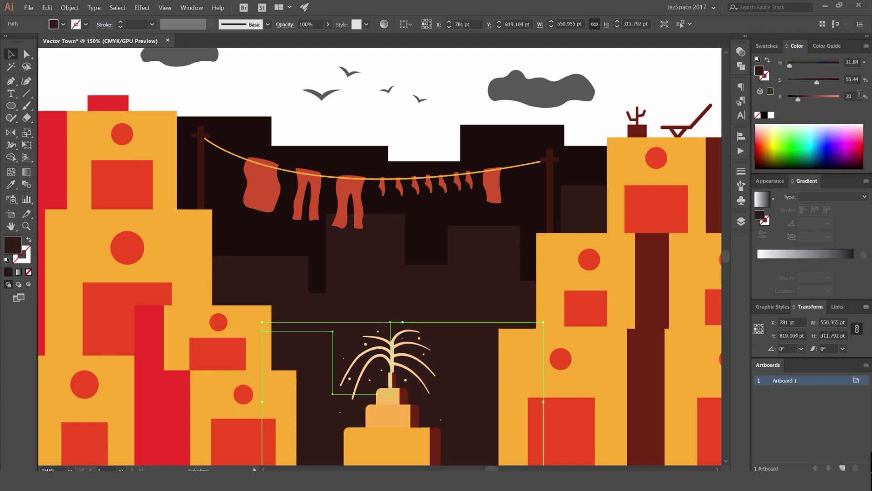
pyautogui.press('Return')
pyautogui.click(458, 103)
# - Try refilling the rearmost skyline with the dark reddish-brown swatch and showing its colour as HSB values
pyautogui.scroll(-4, 457, 101)
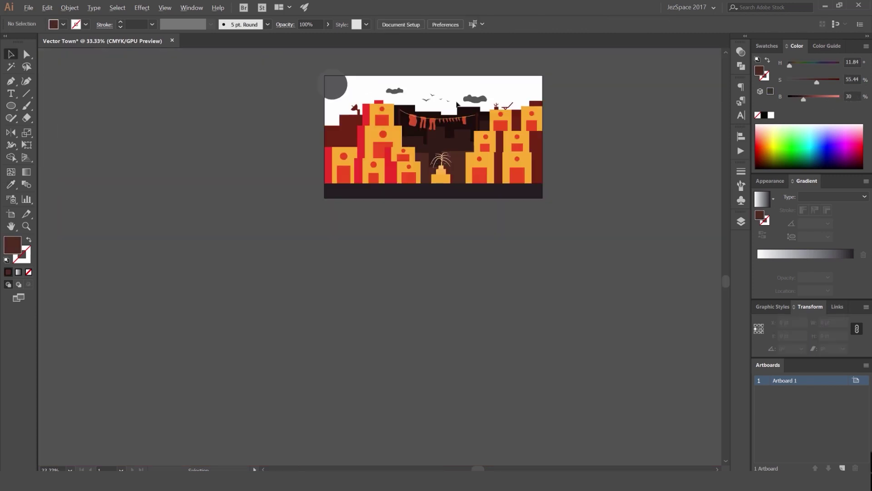
pyautogui.moveTo(453, 95); pyautogui.dragTo(444, 125)
pyautogui.scroll(2, 447, 152)
pyautogui.click(767, 46)
pyautogui.scroll(1, 525, 128)
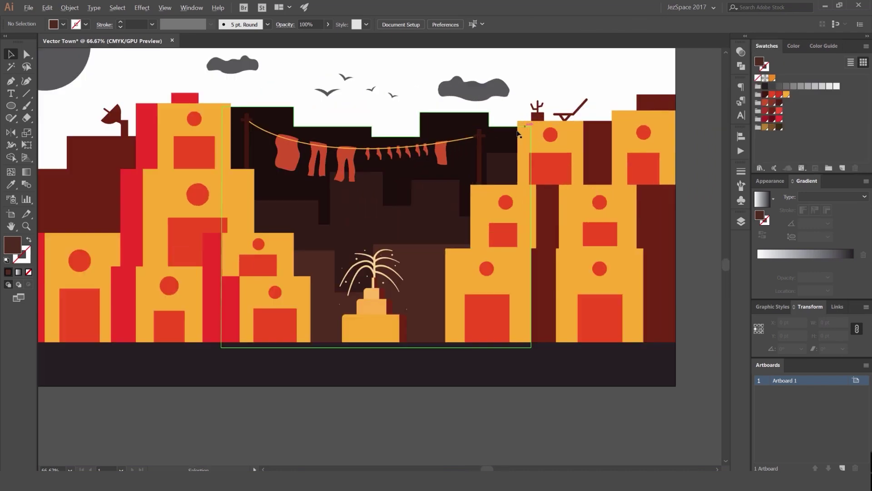
pyautogui.click(476, 124)
pyautogui.click(765, 95)
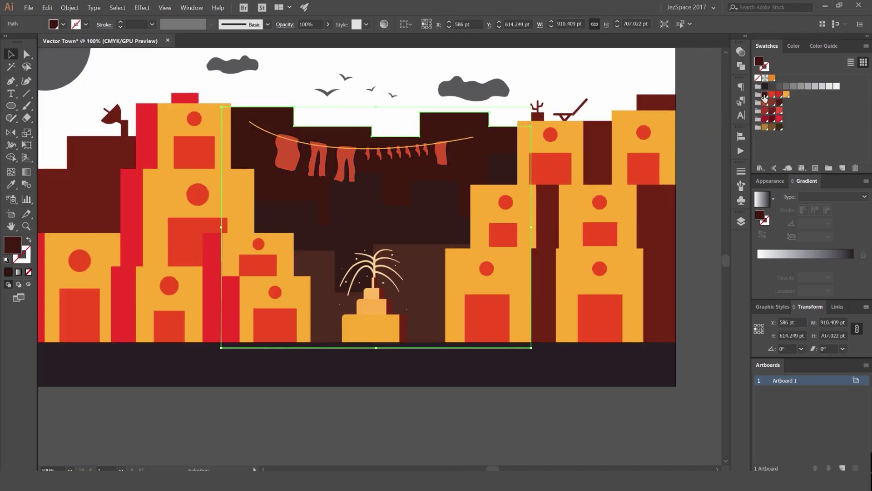
pyautogui.click(797, 46)
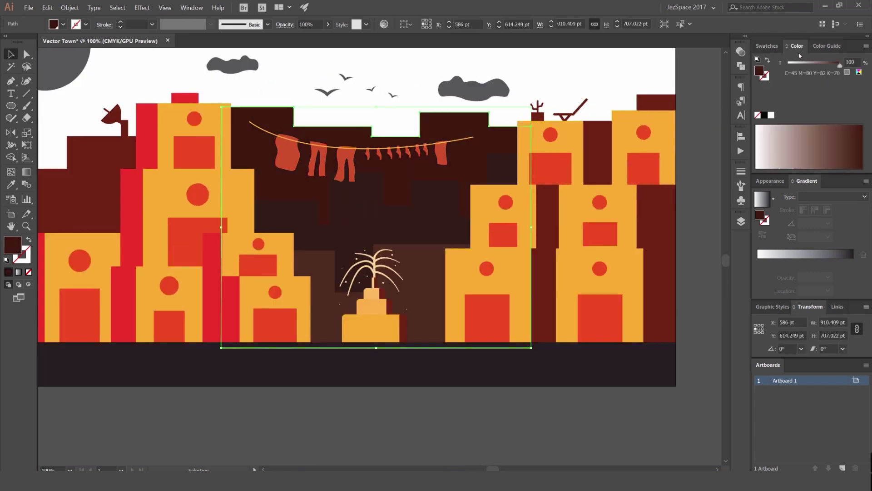
pyautogui.click(865, 47)
pyautogui.click(820, 74)
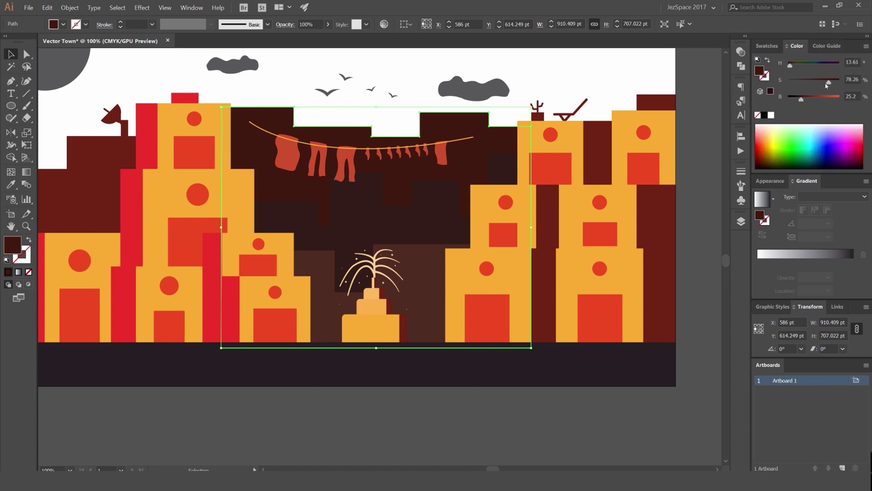
pyautogui.press('a')
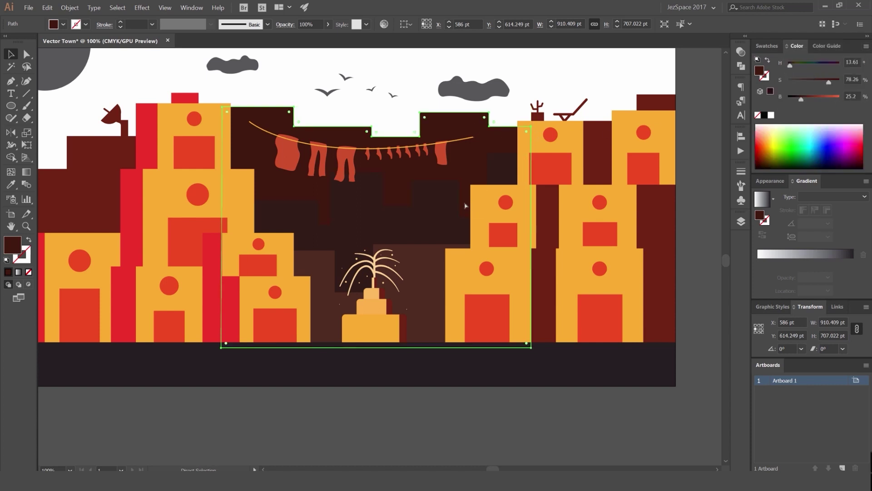
pyautogui.hotkey('ctrl', 'z')
# - Check the front skyline's colour values and compare the backdrop tones across the whole illustration
pyautogui.click(427, 263)
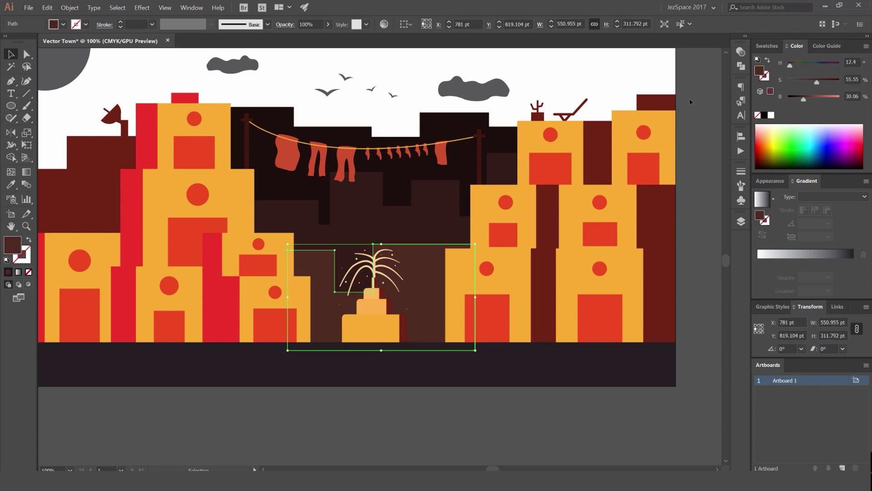
pyautogui.click(723, 89)
pyautogui.scroll(-3, 634, 266)
pyautogui.click(607, 214)
pyautogui.moveTo(570, 298); pyautogui.dragTo(478, 197)
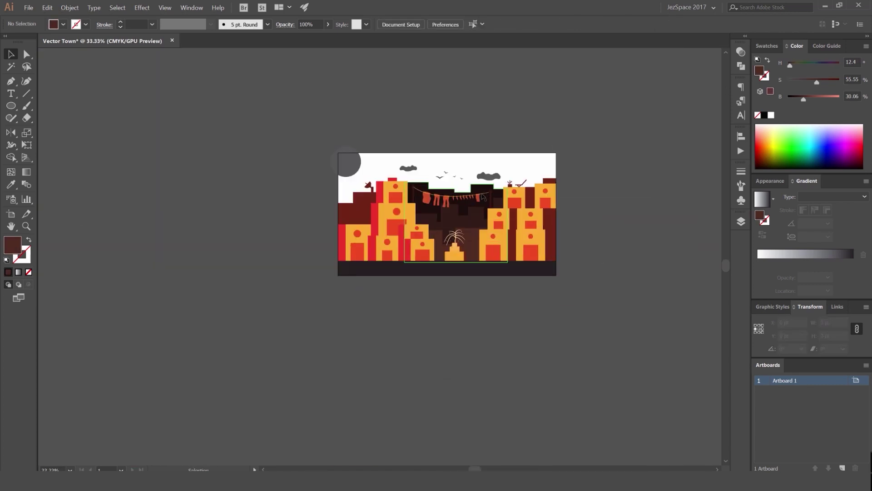
pyautogui.scroll(2, 477, 197)
# - Fill the rearmost skyline behind the clothes line with the dark reddish-brown swatch
pyautogui.click(768, 45)
pyautogui.scroll(1, 523, 210)
pyautogui.scroll(1, 512, 220)
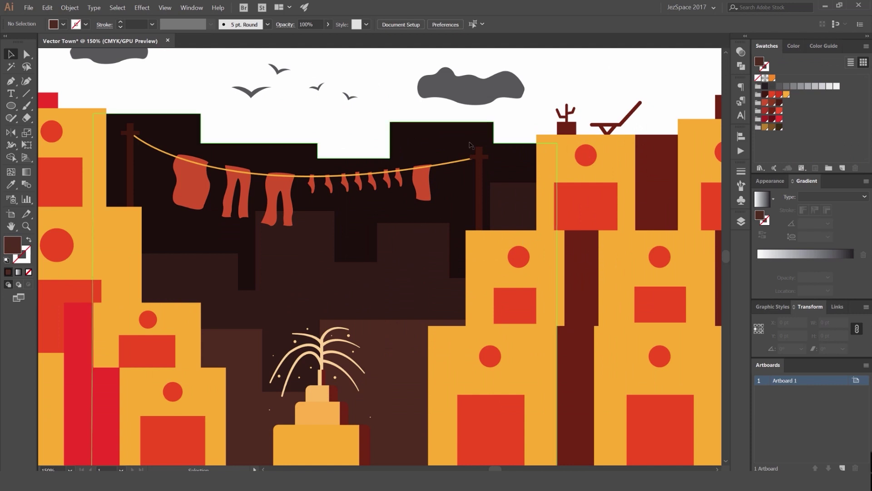
pyautogui.click(466, 136)
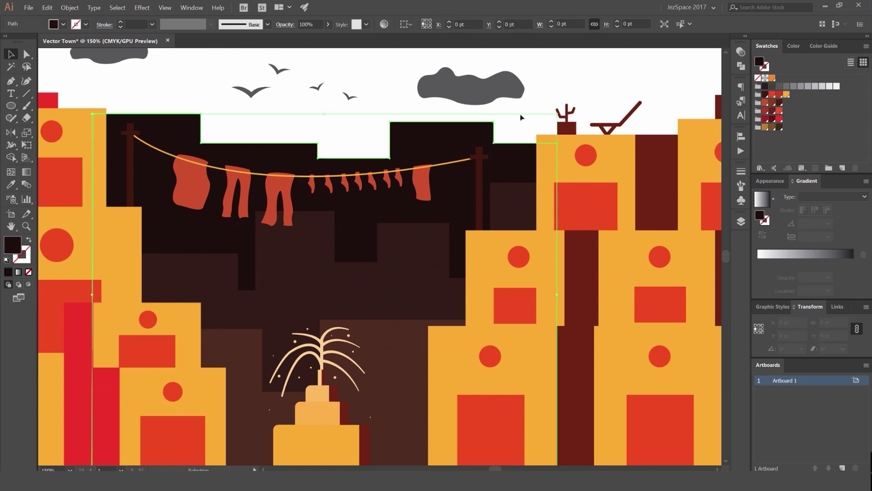
pyautogui.click(765, 94)
# - Switch the rearmost skyline's colour sliders to CMYK and set its black value to 85%
pyautogui.click(817, 46)
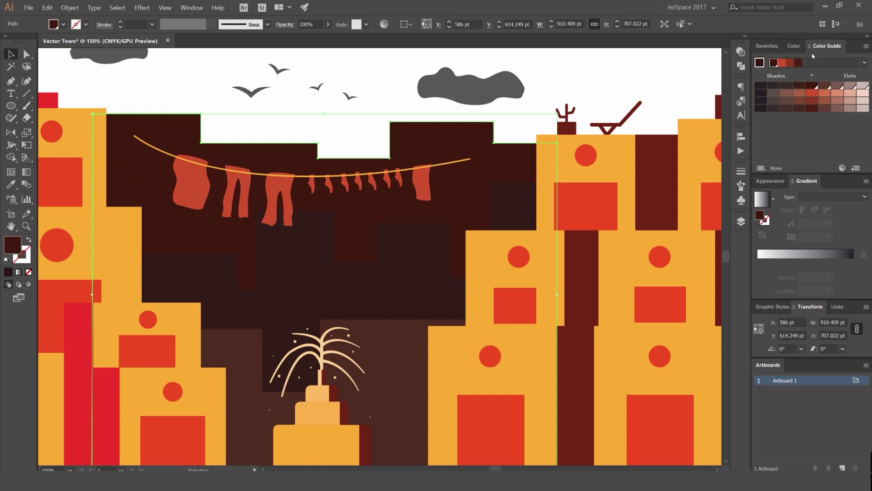
pyautogui.click(864, 62)
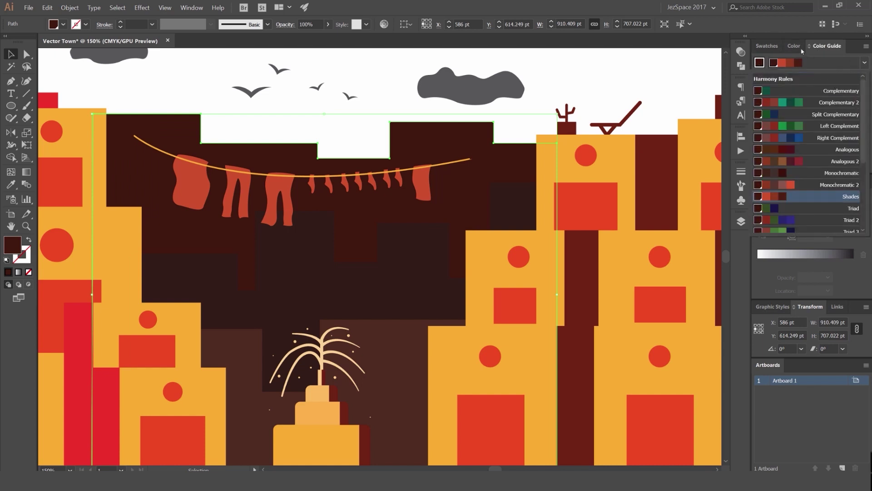
pyautogui.click(800, 47)
pyautogui.click(865, 47)
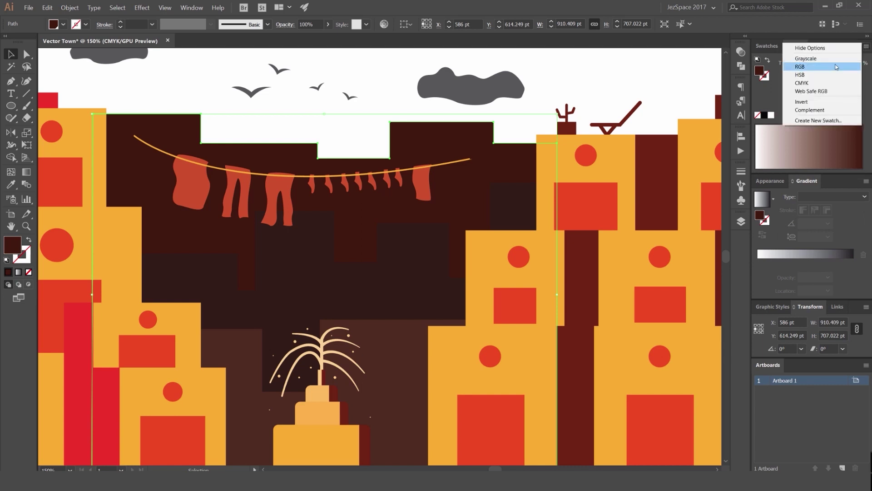
pyautogui.click(824, 83)
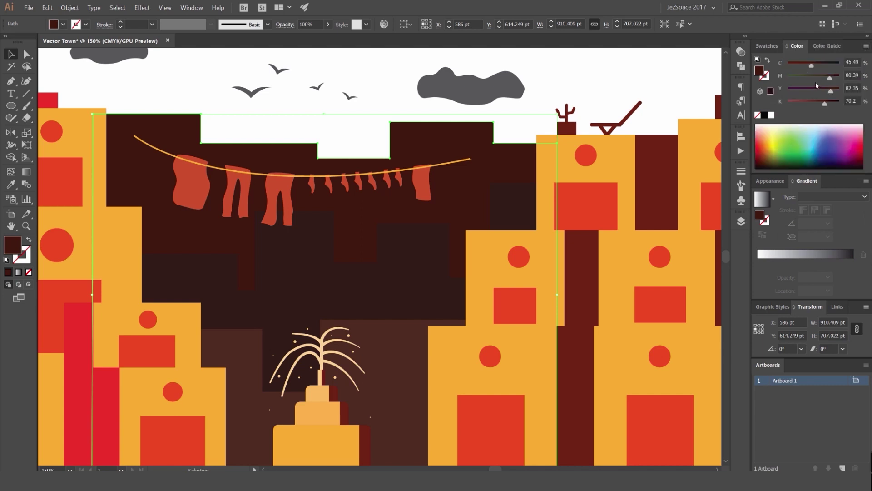
pyautogui.click(835, 102)
pyautogui.hotkey('shift', 'Down')
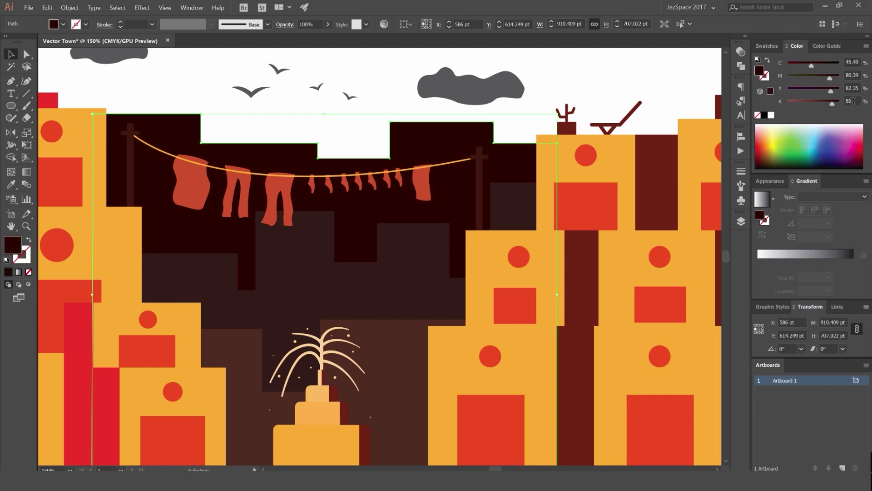
# - Copy the rearmost skyline's dark brown onto the middle skyline and set its black value to 80%
pyautogui.click(524, 222)
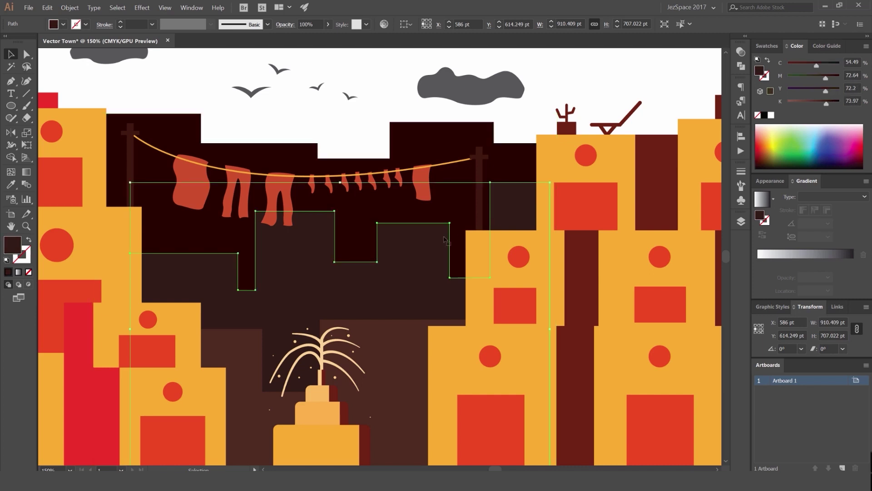
pyautogui.press('i')
pyautogui.click(452, 137)
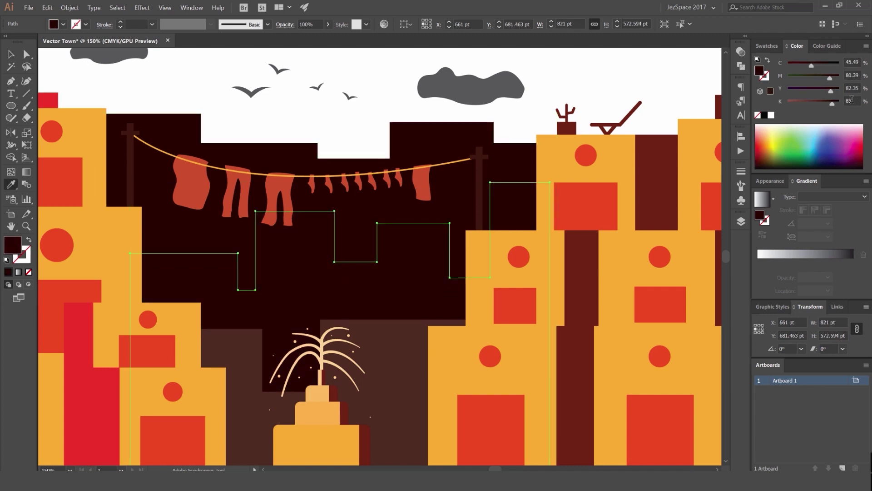
# - Copy the middle skyline's dark brown onto the front skyline behind the fountain and set its black value to 70%
pyautogui.press('v')
pyautogui.click(421, 333)
pyautogui.press('i')
pyautogui.click(432, 290)
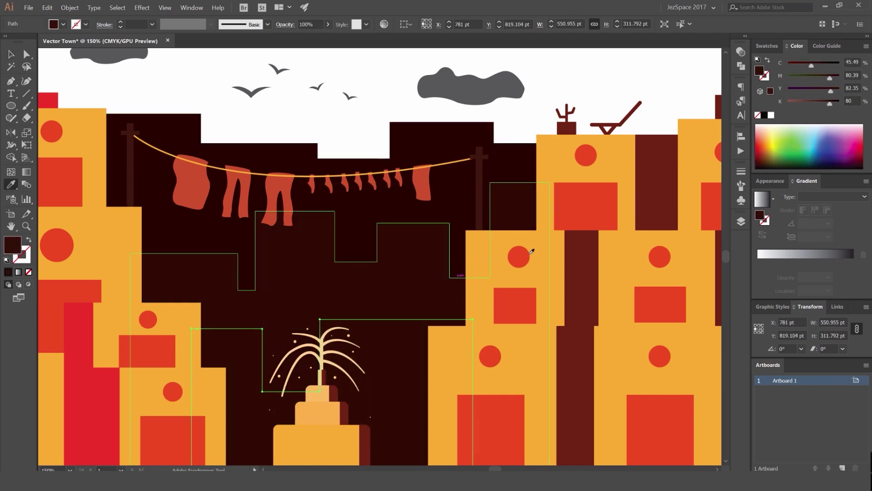
pyautogui.press('v')
pyautogui.scroll(-1, 854, 101)
pyautogui.click(574, 74)
pyautogui.scroll(-5, 574, 75)
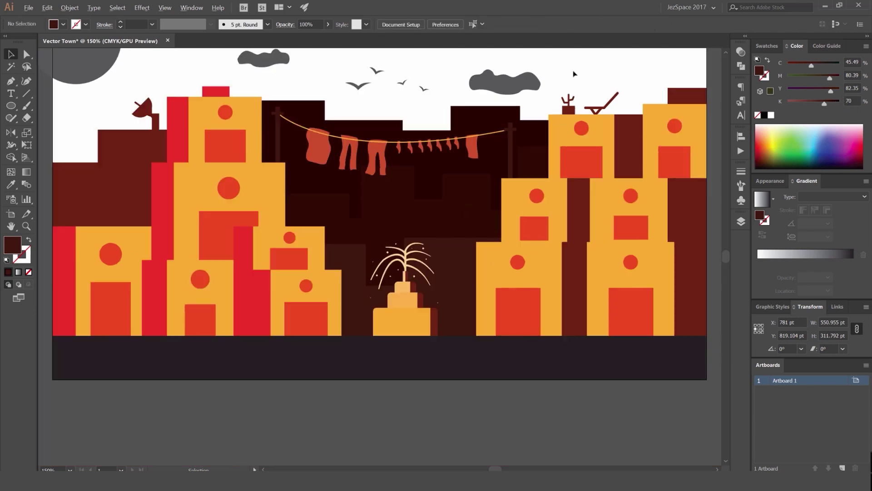
# - Try setting all three backdrop skylines to 20% opacity, compare the whole illustration, and undo the opacity change
pyautogui.moveTo(577, 70); pyautogui.dragTo(523, 99)
pyautogui.scroll(3, 520, 116)
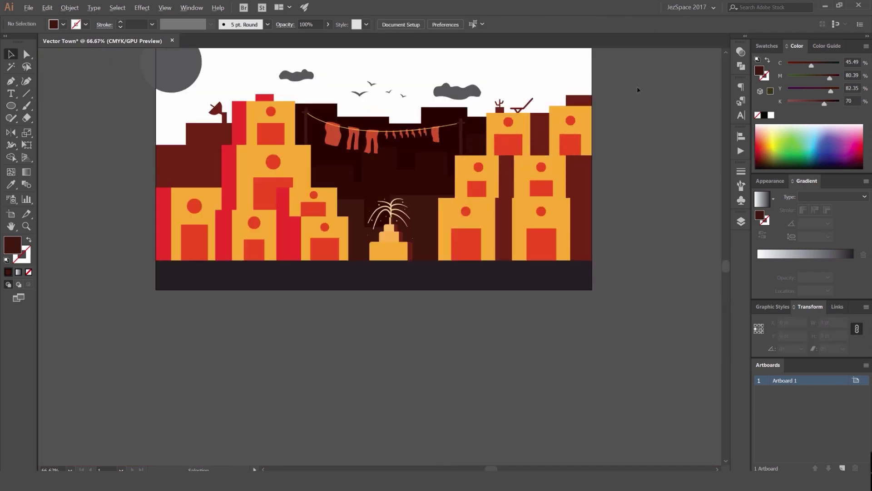
pyautogui.scroll(-2, 638, 90)
pyautogui.click(767, 46)
pyautogui.scroll(3, 502, 156)
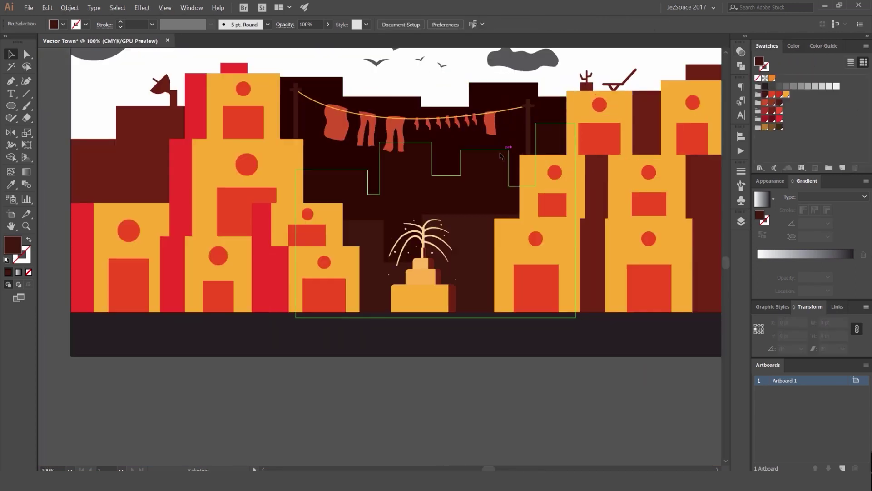
pyautogui.click(501, 153)
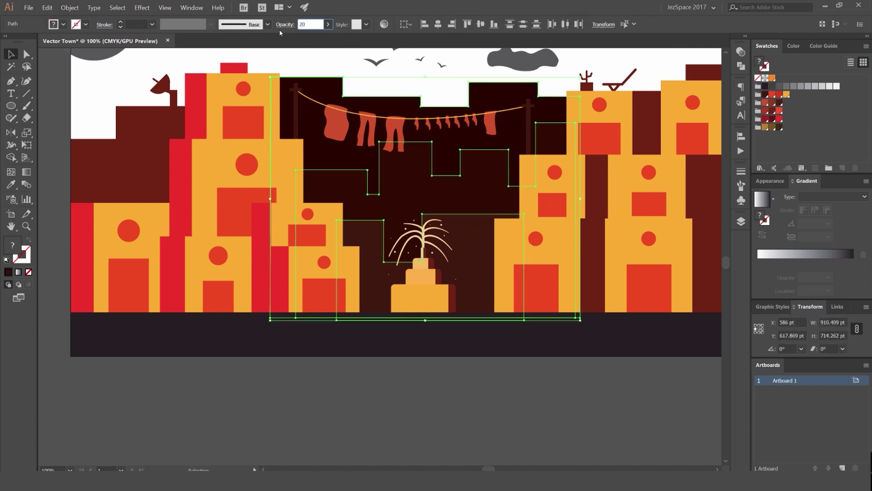
pyautogui.press('Return')
pyautogui.click(444, 370)
pyautogui.scroll(-3, 497, 334)
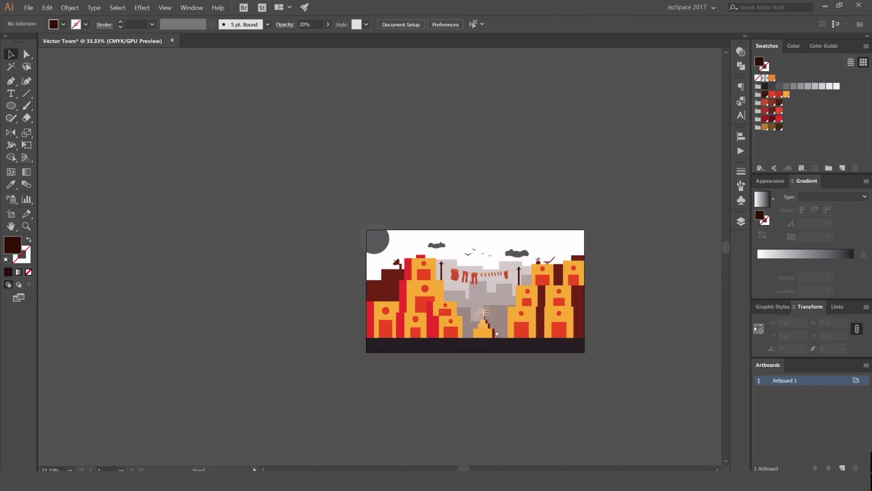
pyautogui.moveTo(497, 334); pyautogui.dragTo(456, 287)
pyautogui.scroll(1, 552, 251)
pyautogui.hotkey('ctrl', 'z')
pyautogui.click(611, 195)
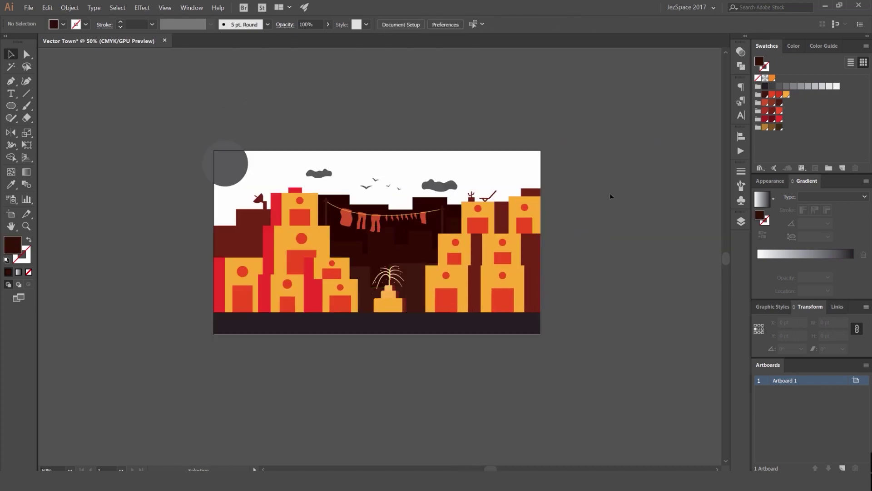
# - Lock the Backdrop layer and unlock the Sky layer
pyautogui.moveTo(541, 191); pyautogui.dragTo(587, 168)
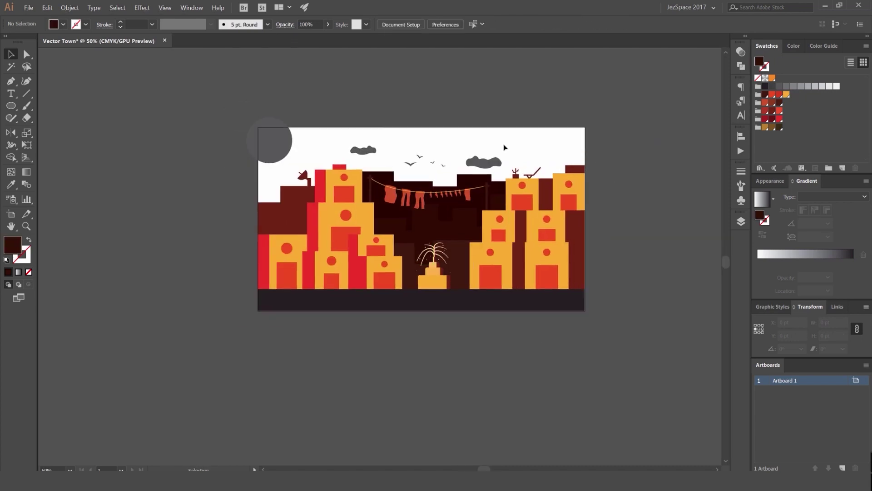
pyautogui.scroll(2, 457, 155)
pyautogui.click(741, 222)
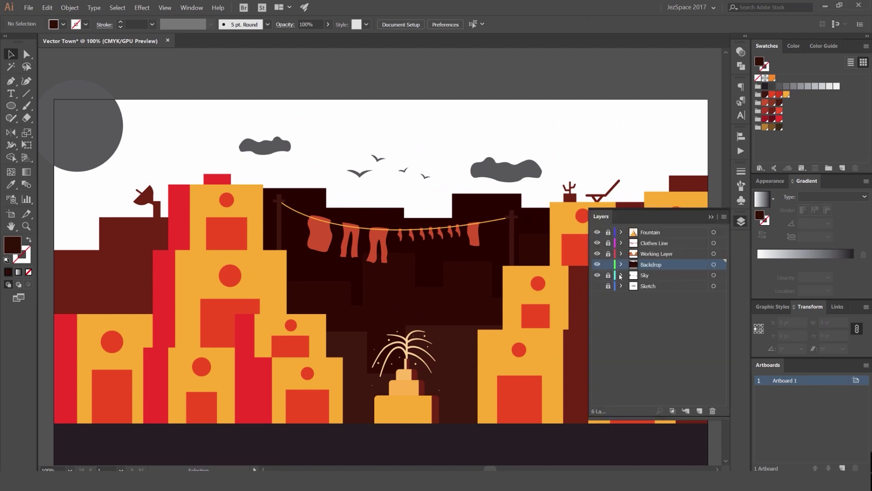
pyautogui.click(608, 264)
# - Enlarge the larger cloud to about 260 pt wide near the sky's right end, and scale the four birds to about 355 pt wide overall
pyautogui.click(530, 166)
pyautogui.moveTo(563, 162); pyautogui.dragTo(440, 173)
pyautogui.moveTo(411, 180); pyautogui.dragTo(509, 131)
pyautogui.moveTo(419, 153); pyautogui.dragTo(433, 153)
pyautogui.moveTo(317, 158); pyautogui.dragTo(462, 119)
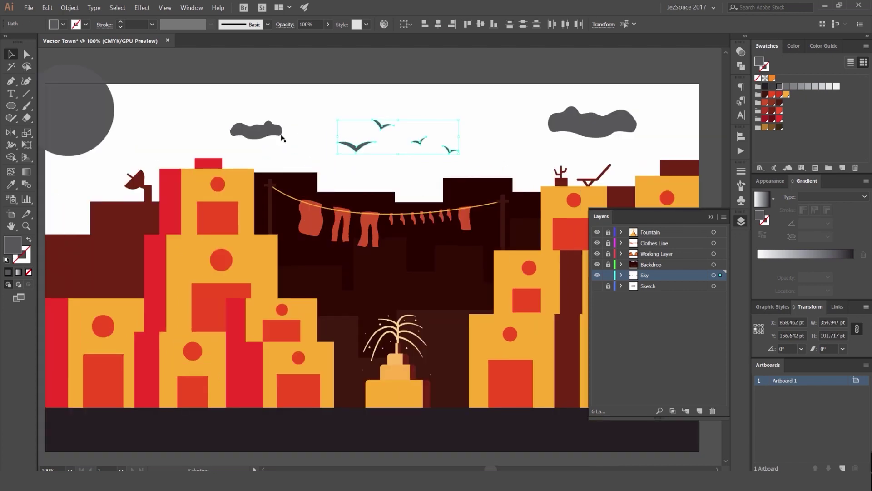
# - Enlarge the smaller cloud to about 211 pt wide and level it with the larger cloud
pyautogui.moveTo(281, 133); pyautogui.dragTo(296, 120)
pyautogui.moveTo(504, 100); pyautogui.dragTo(447, 97)
pyautogui.moveTo(500, 119); pyautogui.dragTo(503, 116)
pyautogui.click(469, 112)
pyautogui.scroll(-2, 414, 117)
pyautogui.moveTo(366, 107); pyautogui.dragTo(454, 109)
# - Fill the sun circle at the sky's upper-left corner with the yellow-orange swatch
pyautogui.click(312, 113)
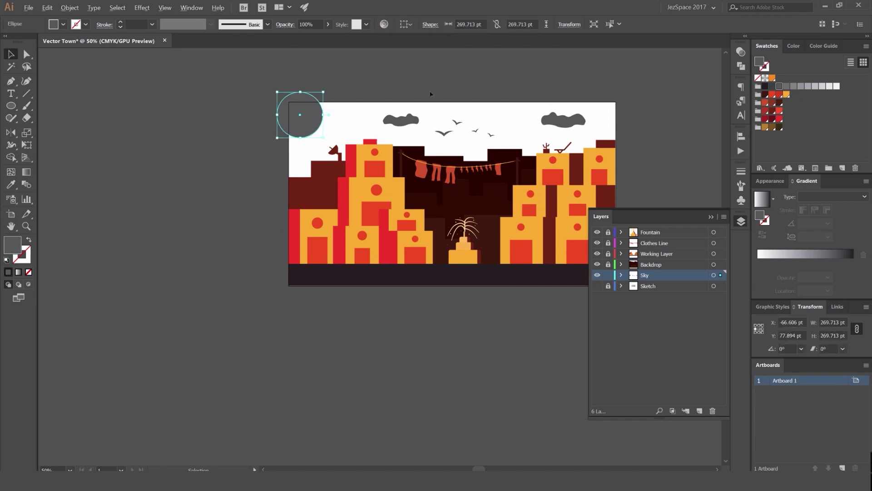
pyautogui.click(787, 94)
pyautogui.scroll(1, 291, 118)
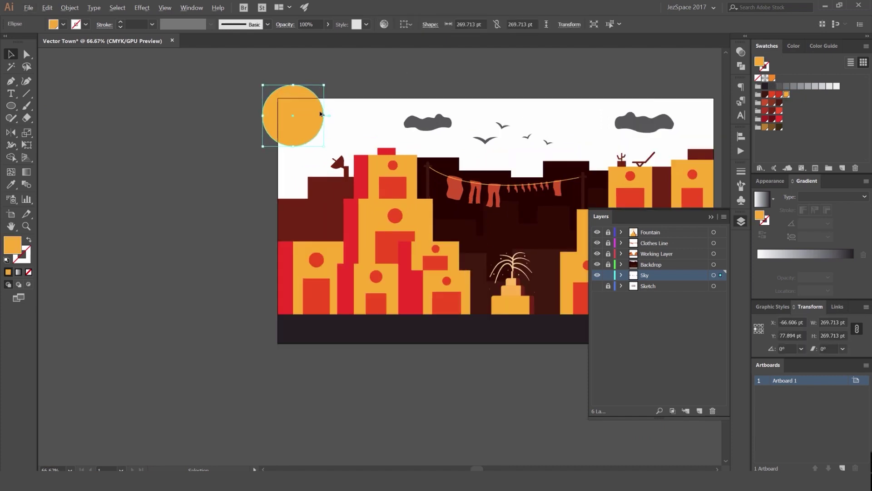
pyautogui.moveTo(284, 119); pyautogui.dragTo(261, 115)
pyautogui.moveTo(399, 86); pyautogui.dragTo(395, 85)
pyautogui.click(408, 94)
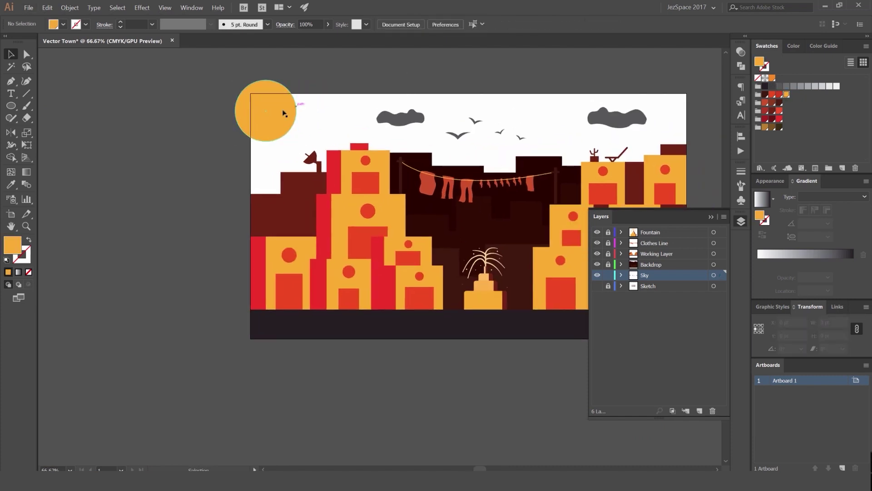
pyautogui.click(282, 113)
pyautogui.scroll(1, 276, 95)
pyautogui.click(351, 97)
pyautogui.click(308, 128)
pyautogui.scroll(-2, 307, 128)
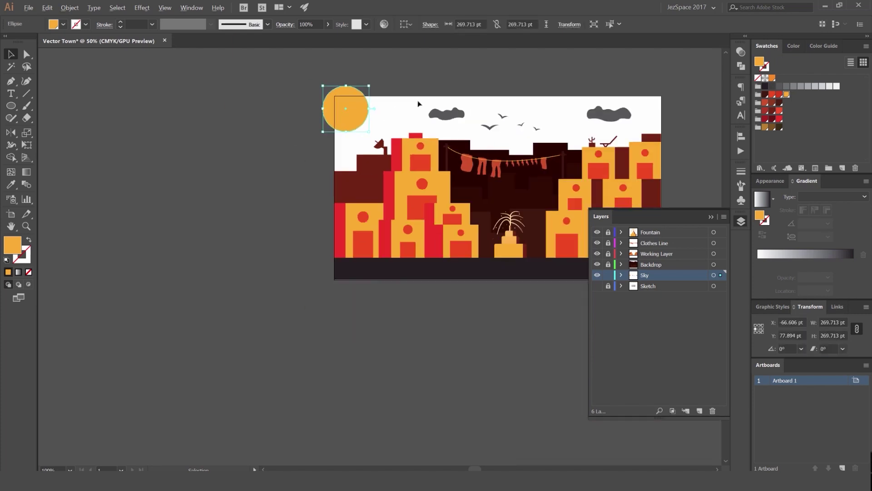
# - Unlock the Working Layer and match the dark red left-hand background blocks and satellite dish to the rearmost skyline's darkest brown
pyautogui.click(742, 222)
pyautogui.scroll(2, 313, 187)
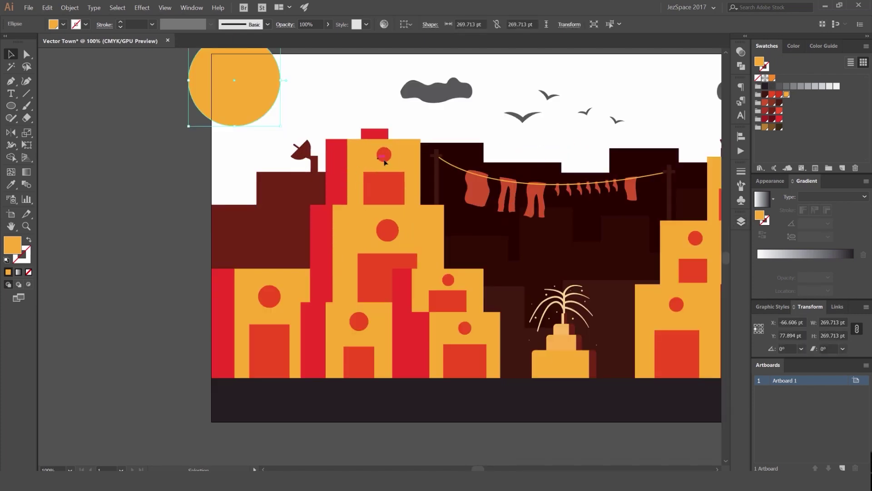
pyautogui.scroll(-2, 314, 193)
pyautogui.scroll(2, 313, 194)
pyautogui.click(341, 171)
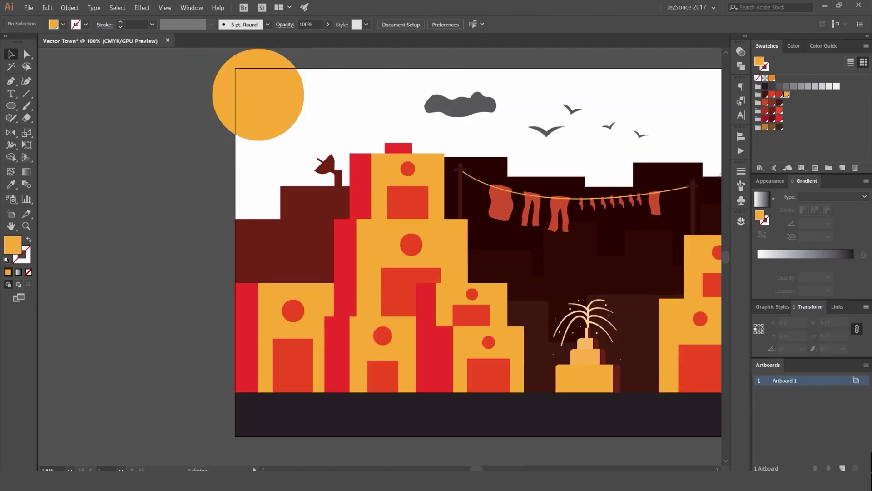
pyautogui.click(741, 222)
pyautogui.click(714, 254)
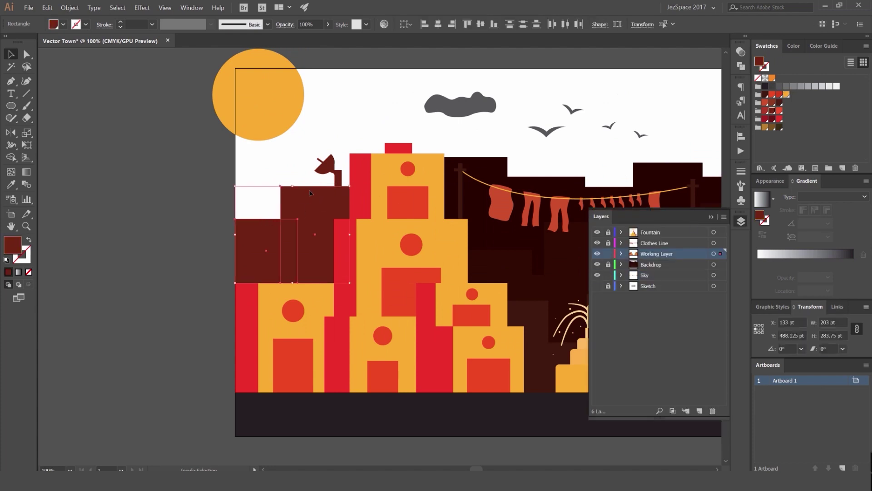
pyautogui.press('i')
pyautogui.click(490, 187)
pyautogui.press('v')
pyautogui.hotkey('ctrl', 'shift', 'a')
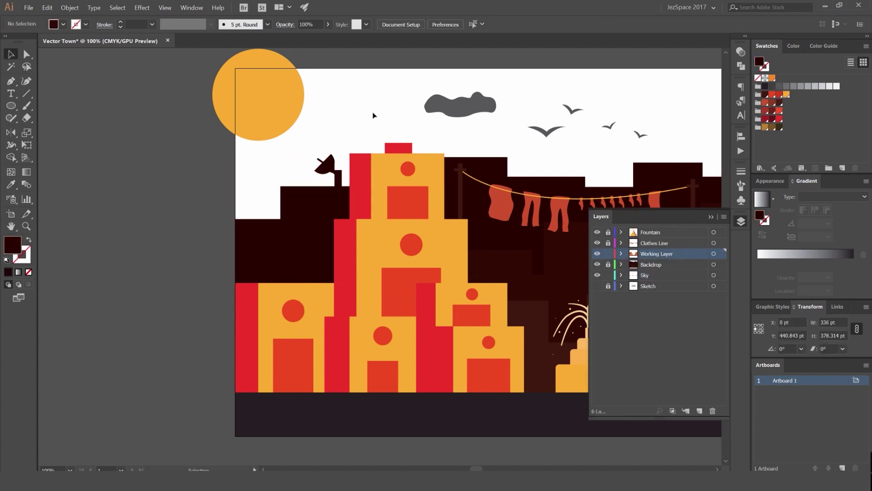
# - Fill both clouds with a very light grey swatch
pyautogui.scroll(-4, 377, 114)
pyautogui.scroll(4, 393, 114)
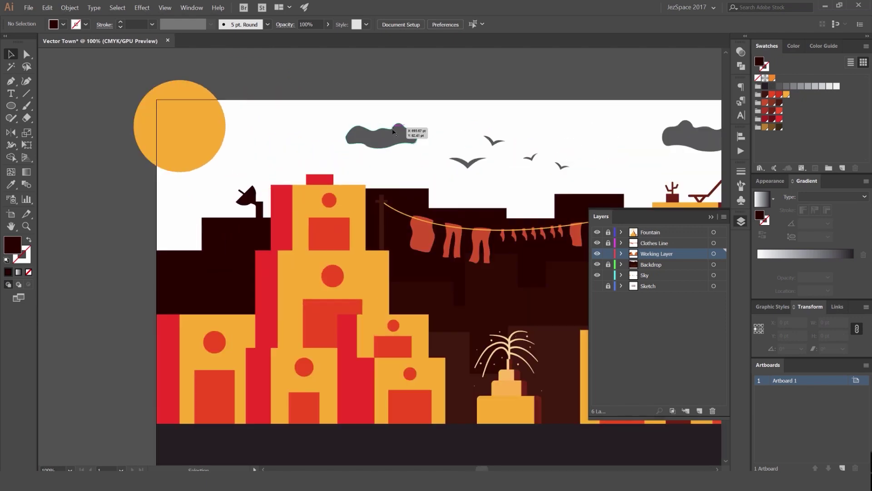
pyautogui.click(393, 132)
pyautogui.scroll(-2, 424, 127)
pyautogui.moveTo(493, 115); pyautogui.dragTo(440, 126)
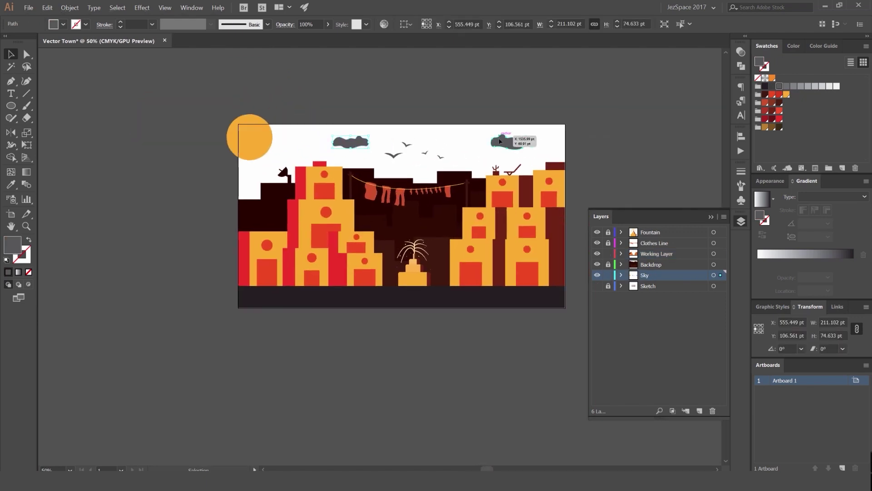
pyautogui.click(504, 140)
pyautogui.click(530, 127)
pyautogui.click(516, 141)
pyautogui.keyDown('shift'); pyautogui.click(357, 145); pyautogui.keyUp('shift')
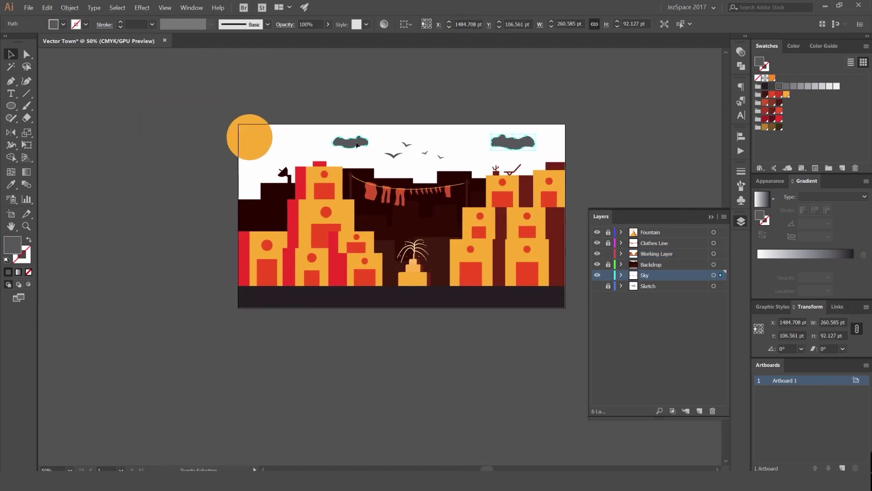
pyautogui.click(829, 86)
pyautogui.click(425, 146)
# - Fill the four birds with the same very light grey swatch as the clouds
pyautogui.scroll(2, 418, 149)
pyautogui.moveTo(474, 128); pyautogui.dragTo(349, 172)
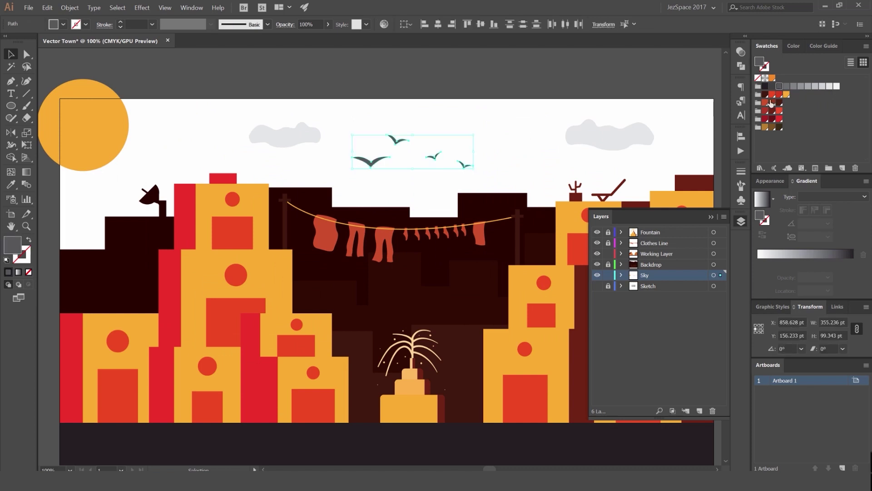
pyautogui.click(824, 86)
pyautogui.click(503, 111)
pyautogui.scroll(-2, 504, 111)
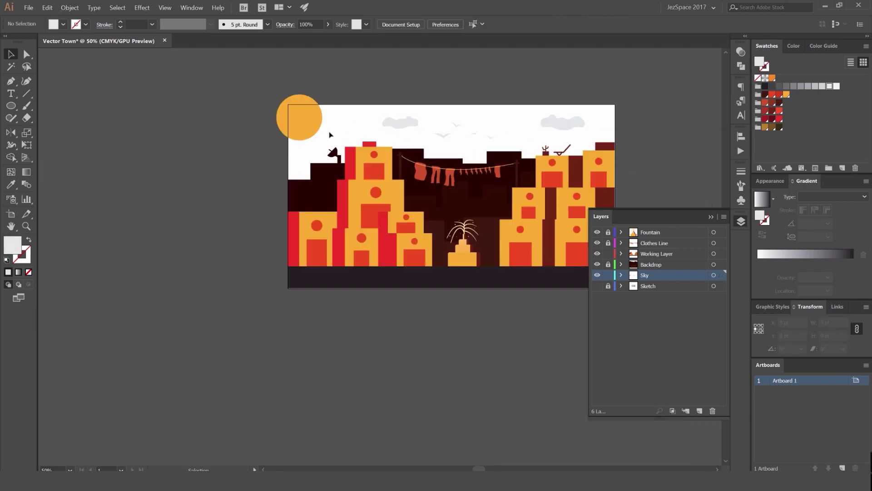
# - Draw a 1920 × 1080 pt sky rectangle covering the whole artboard on the Sky layer
pyautogui.press('m')
pyautogui.moveTo(288, 105)
pyautogui.mouseDown()
pyautogui.moveTo(575, 295)
pyautogui.moveTo(583, 289)
pyautogui.mouseUp()
pyautogui.moveTo(584, 288); pyautogui.dragTo(485, 285)
pyautogui.press('v')
pyautogui.moveTo(483, 193); pyautogui.dragTo(516, 193)
pyautogui.hotkey('ctrl', 'z')
pyautogui.click(469, 115)
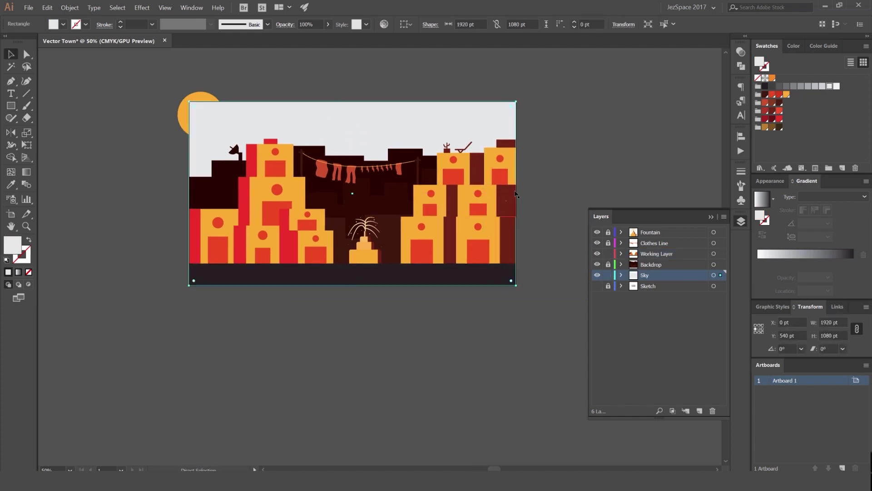
# - Send the sky rectangle behind the sun, clouds and birds, and test yellow-orange, brown and red swatches as its fill
pyautogui.click(786, 94)
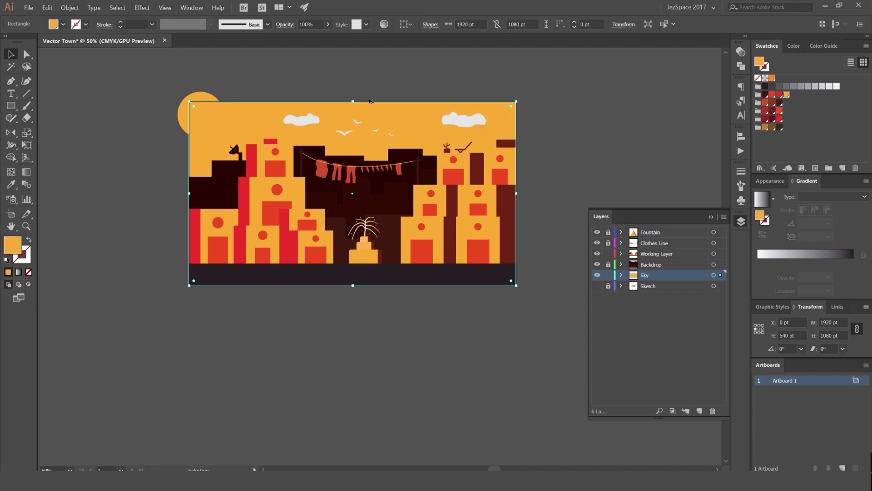
pyautogui.hotkey('ctrl', '=')
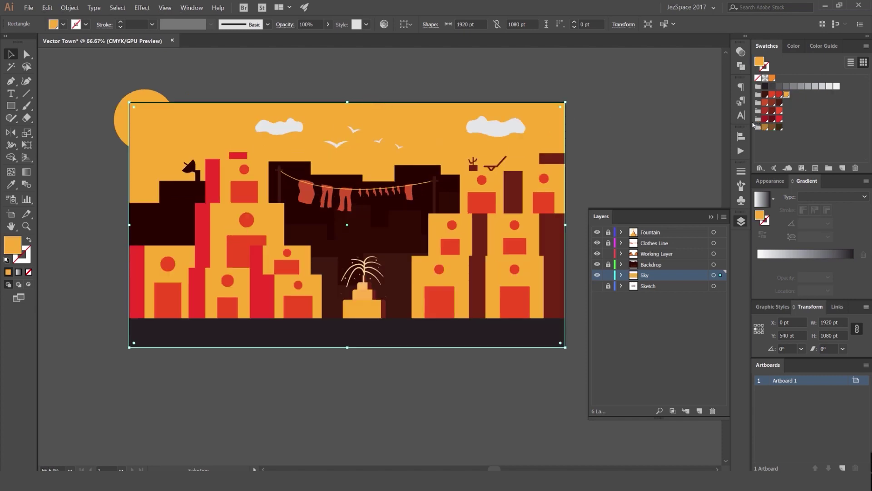
pyautogui.click(779, 103)
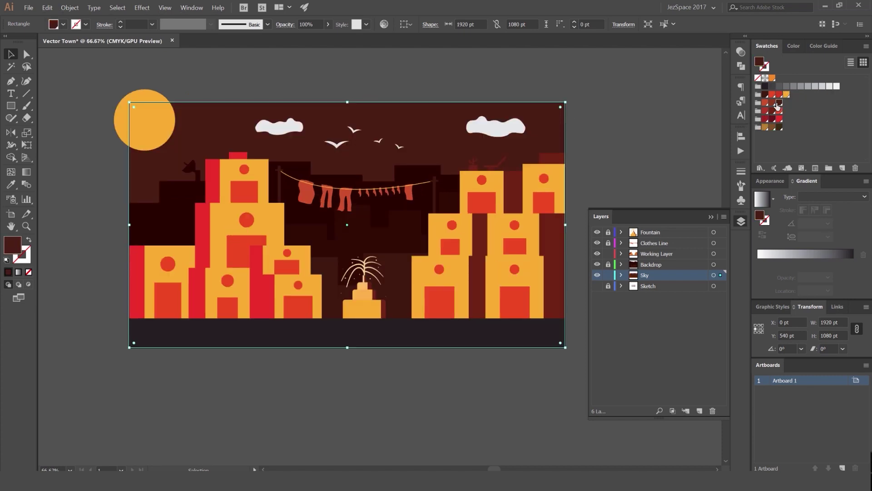
pyautogui.click(767, 127)
pyautogui.click(780, 94)
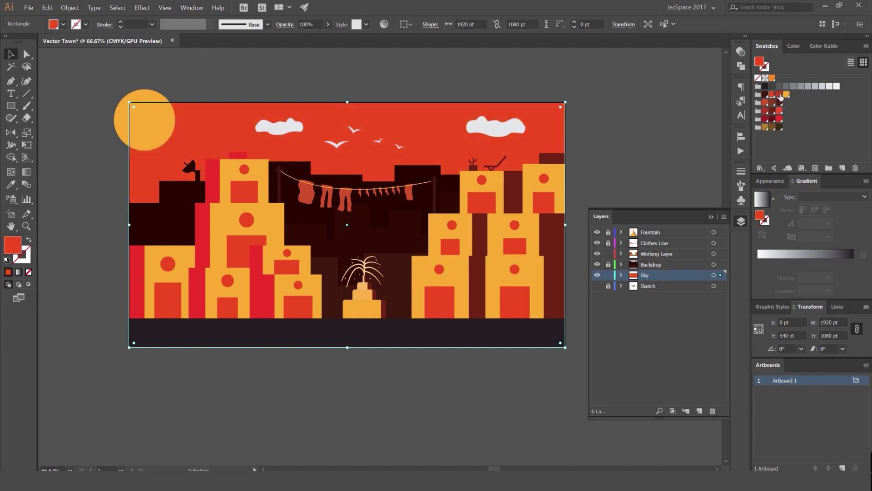
pyautogui.click(780, 95)
pyautogui.click(787, 95)
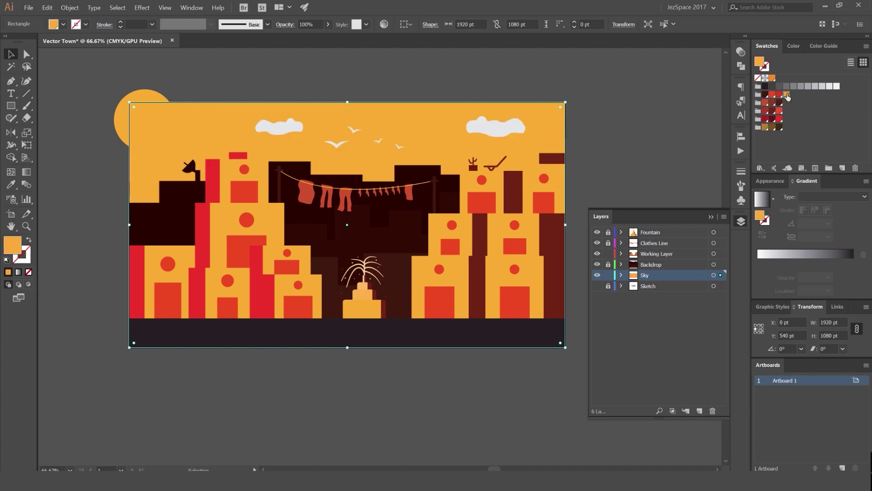
pyautogui.click(654, 96)
# - Try filling the sun with the clouds' light grey, compare the whole illustration, and undo the latest colour changes
pyautogui.click(154, 99)
pyautogui.press('i')
pyautogui.click(290, 126)
pyautogui.press('v')
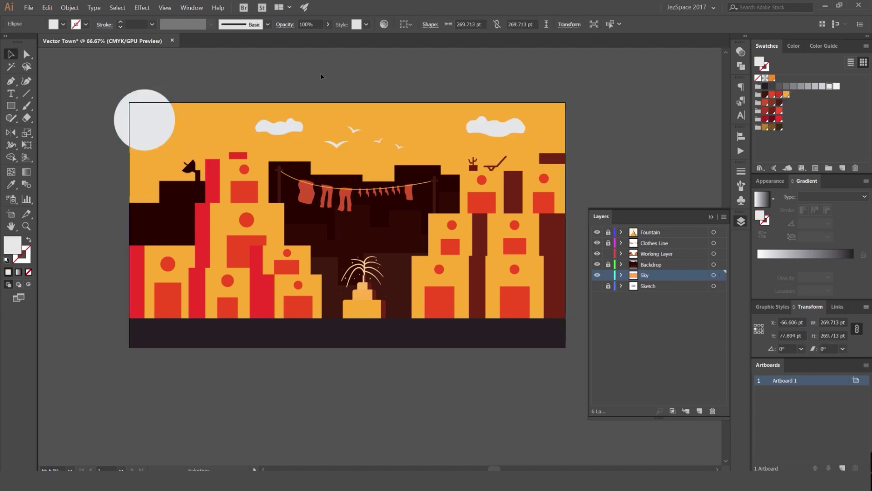
pyautogui.click(326, 76)
pyautogui.scroll(-1, 327, 75)
pyautogui.scroll(-1, 327, 76)
pyautogui.moveTo(399, 71); pyautogui.dragTo(545, 65)
pyautogui.scroll(2, 504, 78)
pyautogui.moveTo(605, 86); pyautogui.dragTo(493, 92)
pyautogui.scroll(-1, 471, 99)
pyautogui.scroll(2, 334, 101)
pyautogui.hotkey('ctrl', 'z')
pyautogui.hotkey('ctrl', 'z')
pyautogui.click(448, 72)
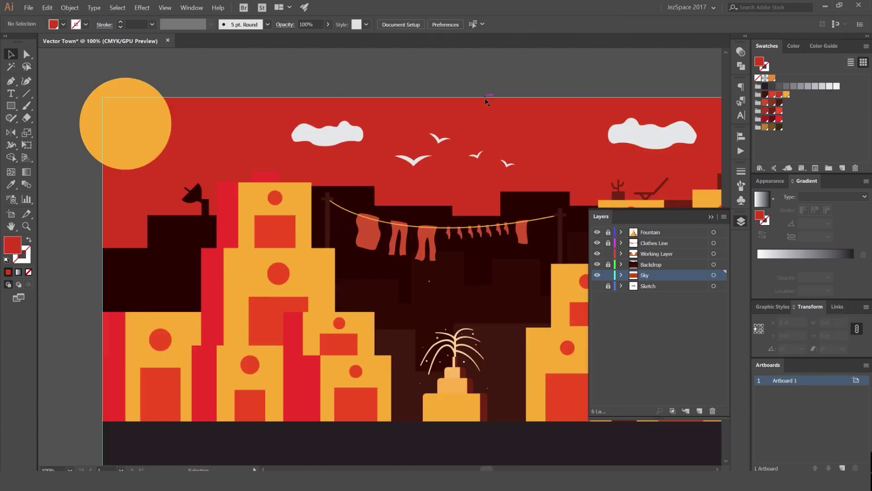
# - Fill the sky rectangle with the yellow-orange swatch and reduce its tint to 60%
pyautogui.click(488, 98)
pyautogui.click(787, 95)
pyautogui.click(795, 46)
pyautogui.scroll(-2, 857, 63)
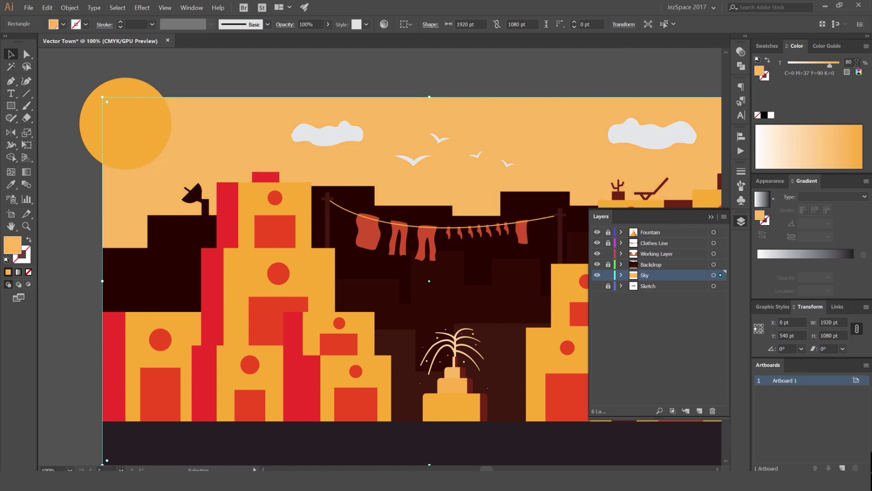
pyautogui.scroll(-2, 857, 62)
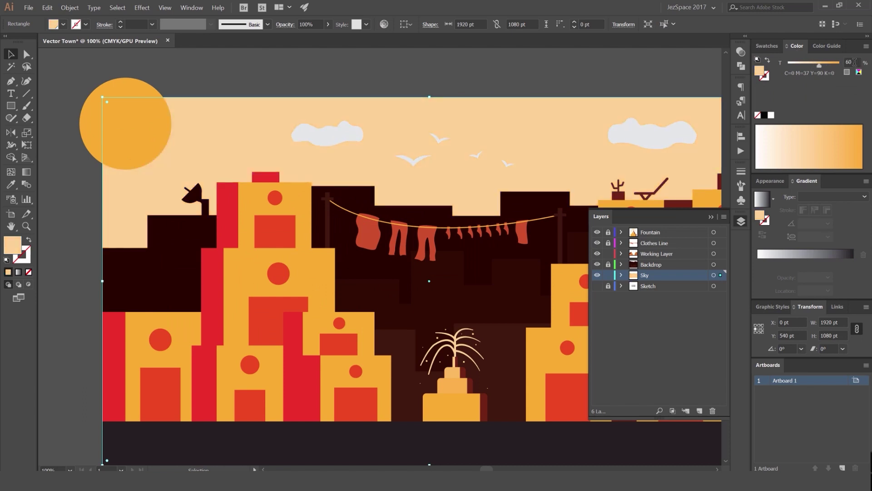
# - Try a dark brown fill on the 1920 × 129 pt ground rectangle, and fill it with the yellow-orange swatch
pyautogui.click(622, 67)
pyautogui.scroll(-2, 622, 66)
pyautogui.click(767, 46)
pyautogui.moveTo(646, 59); pyautogui.dragTo(505, 92)
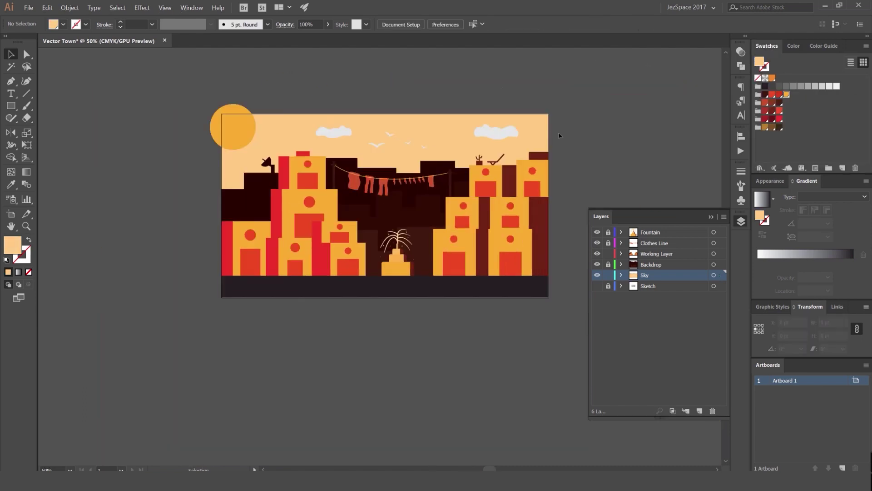
pyautogui.click(746, 223)
pyautogui.scroll(-2, 631, 210)
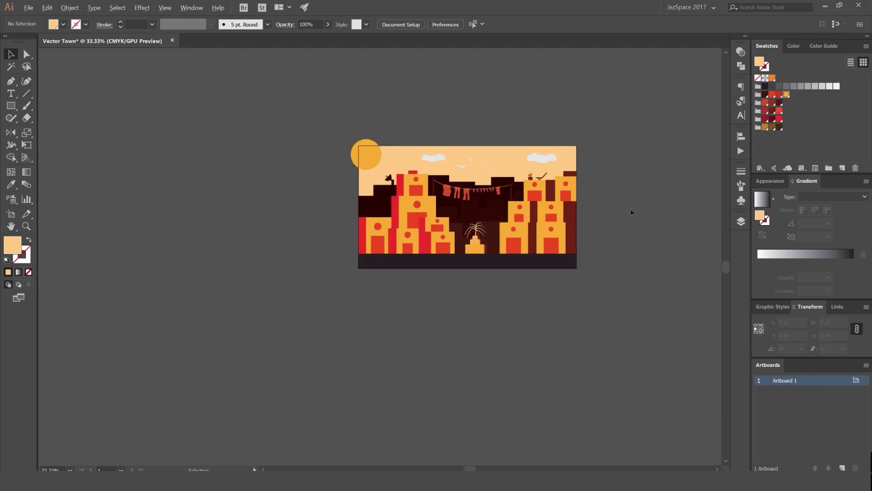
pyautogui.moveTo(515, 215); pyautogui.dragTo(473, 222)
pyautogui.scroll(2, 474, 222)
pyautogui.scroll(1, 656, 205)
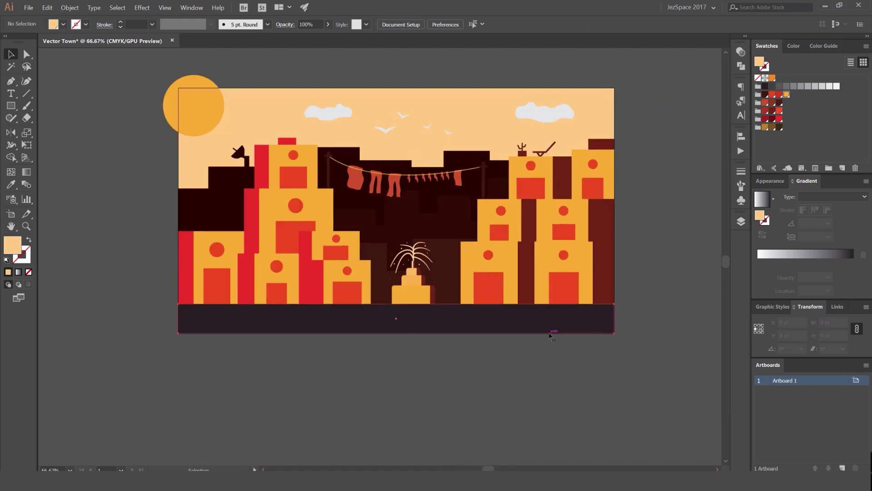
pyautogui.click(551, 331)
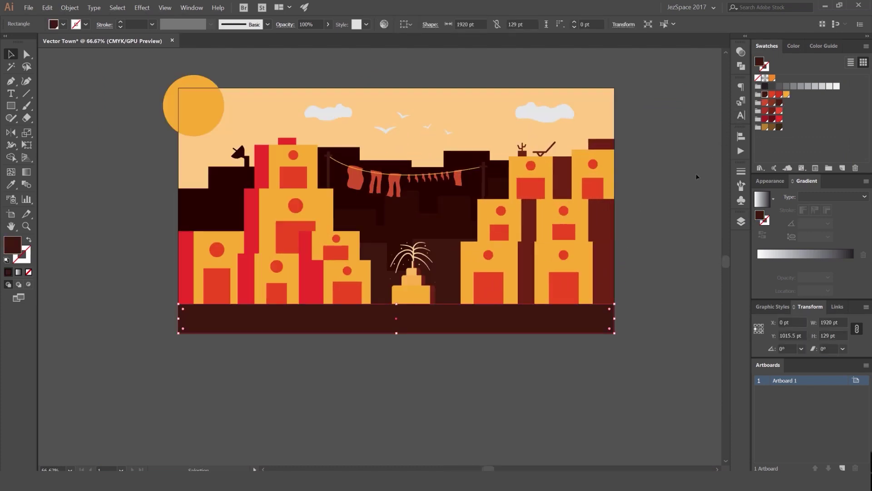
pyautogui.click(787, 94)
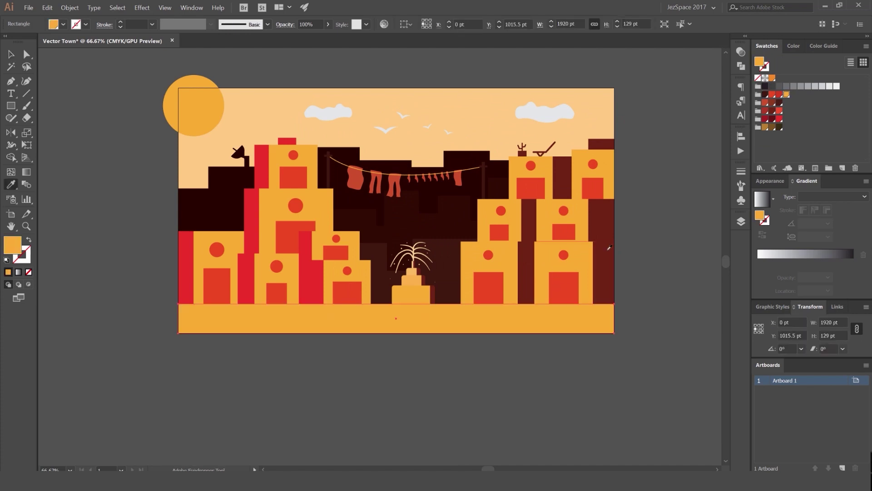
# - Compare the whole illustration with and without the new ground colour by undoing and redoing the fill
pyautogui.click(656, 235)
pyautogui.scroll(-2, 664, 234)
pyautogui.scroll(-1, 666, 233)
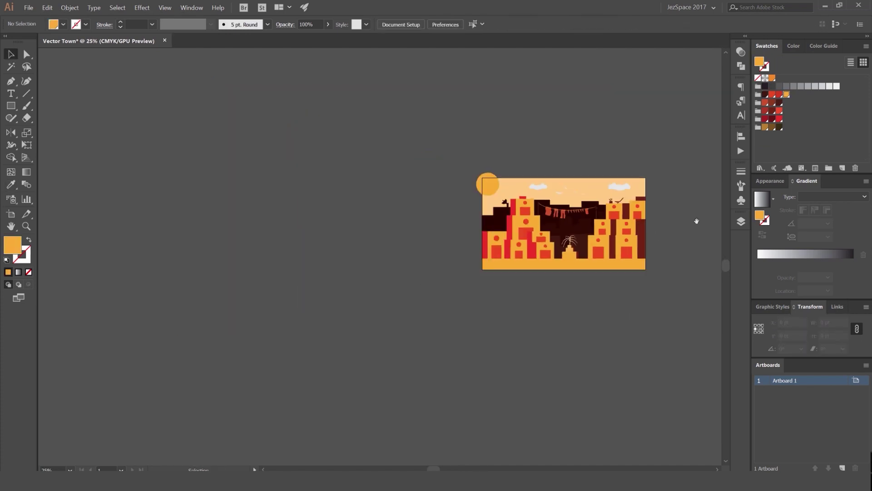
pyautogui.scroll(2, 569, 269)
pyautogui.moveTo(697, 220); pyautogui.dragTo(611, 249)
pyautogui.hotkey('ctrl', 'z')
pyautogui.hotkey('ctrl', 'shift', 'z')
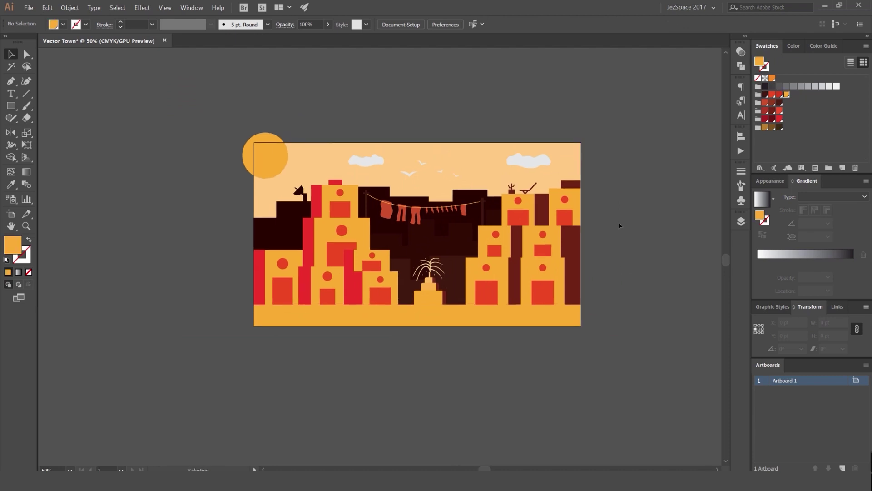
pyautogui.scroll(-1, 614, 227)
pyautogui.scroll(1, 609, 228)
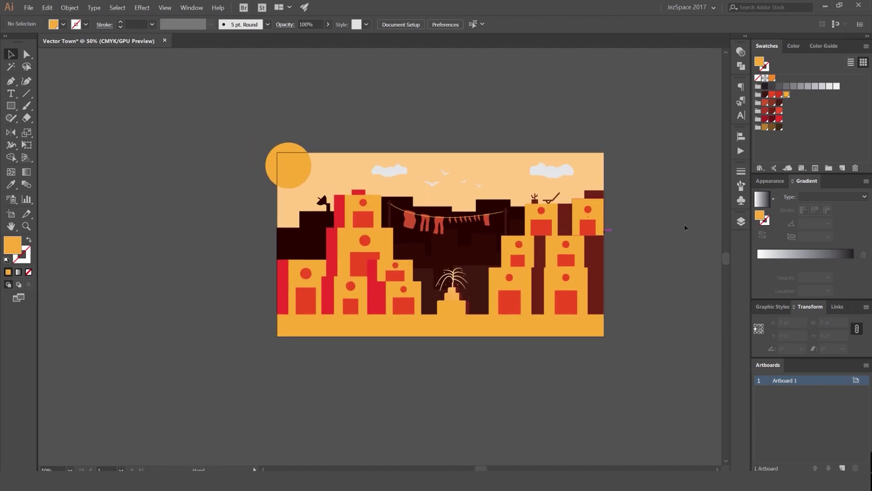
# - Try the yellow-orange swatch at 60% tint on both clouds, and fill them with the white swatch instead
pyautogui.scroll(1, 538, 238)
pyautogui.moveTo(539, 238); pyautogui.dragTo(567, 224)
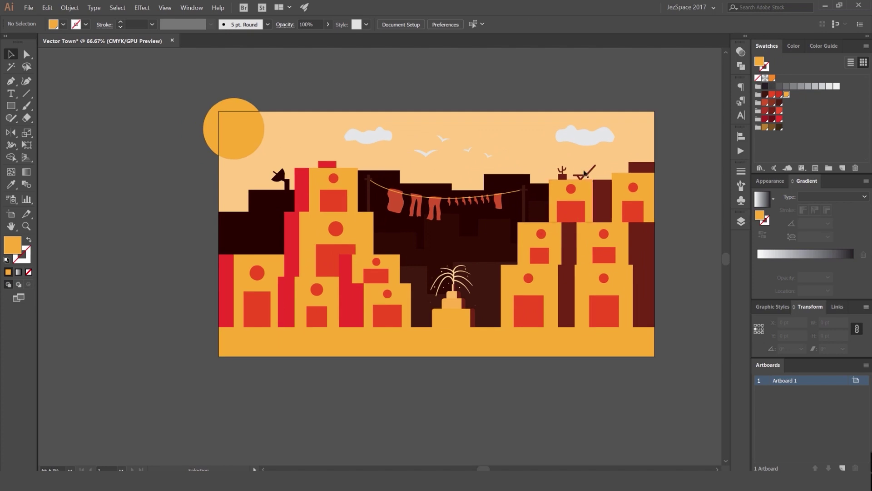
pyautogui.click(584, 139)
pyautogui.keyDown('shift'); pyautogui.click(369, 135); pyautogui.keyUp('shift')
pyautogui.click(787, 94)
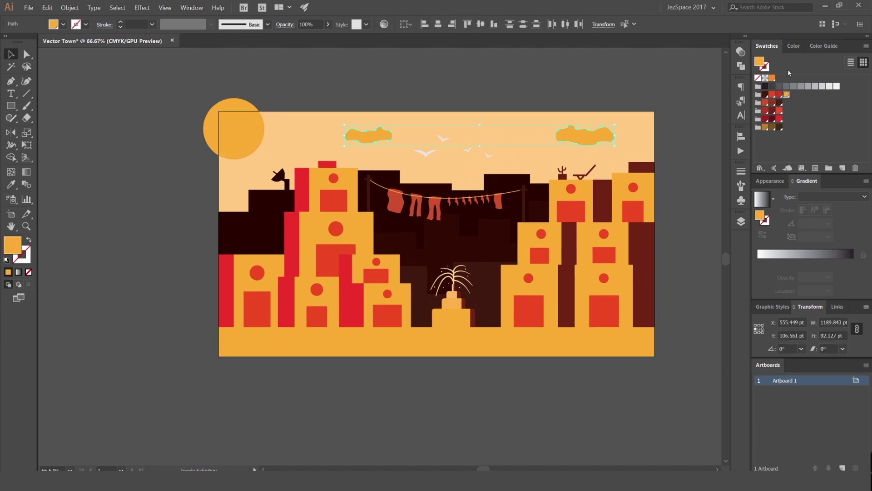
pyautogui.click(796, 46)
pyautogui.moveTo(804, 68); pyautogui.dragTo(825, 64)
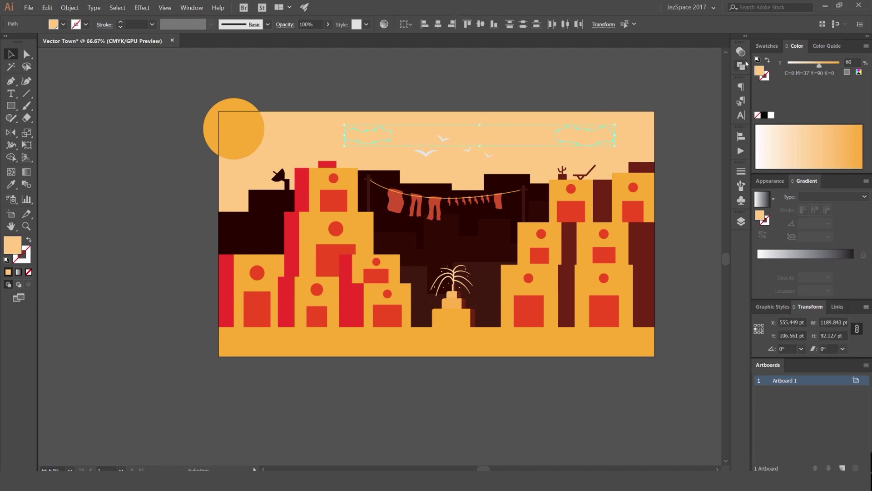
pyautogui.click(767, 46)
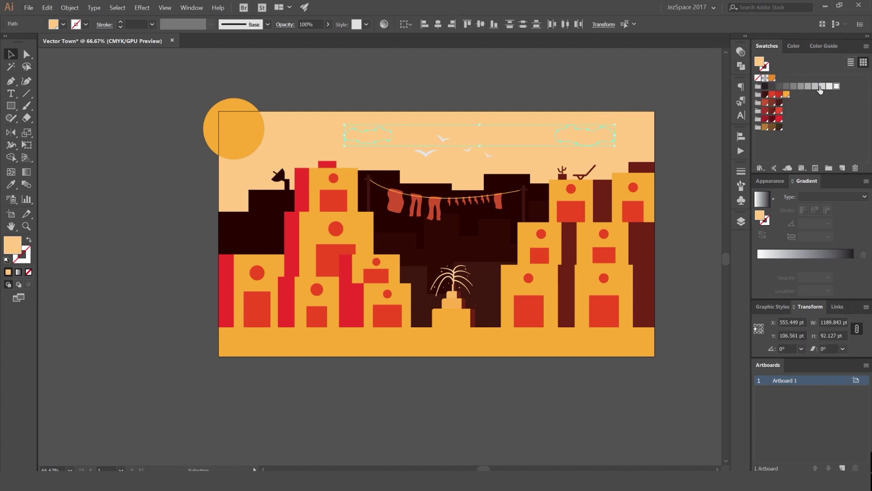
pyautogui.click(837, 86)
pyautogui.click(477, 156)
pyautogui.scroll(3, 502, 164)
pyautogui.scroll(-4, 583, 143)
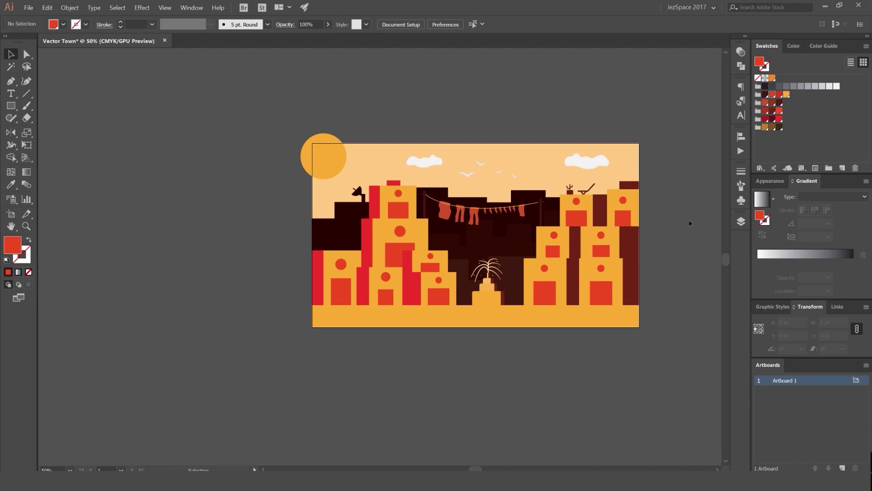
# - Select the sky rectangle to check which layer it belongs to, and deselect it
pyautogui.click(741, 222)
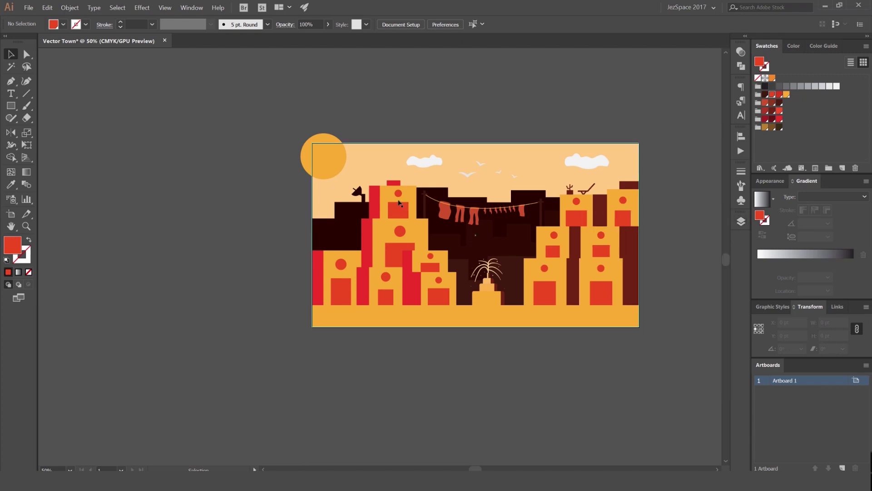
pyautogui.scroll(2, 299, 215)
pyautogui.scroll(-2, 231, 159)
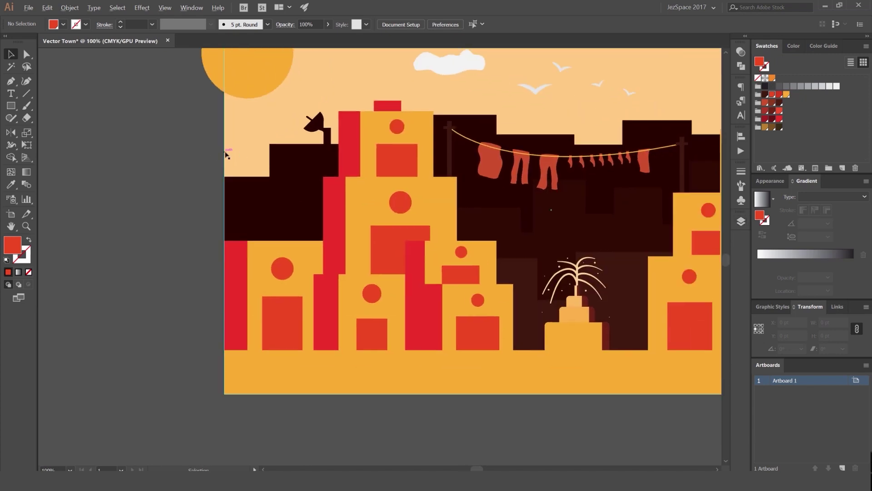
pyautogui.click(231, 157)
pyautogui.click(741, 222)
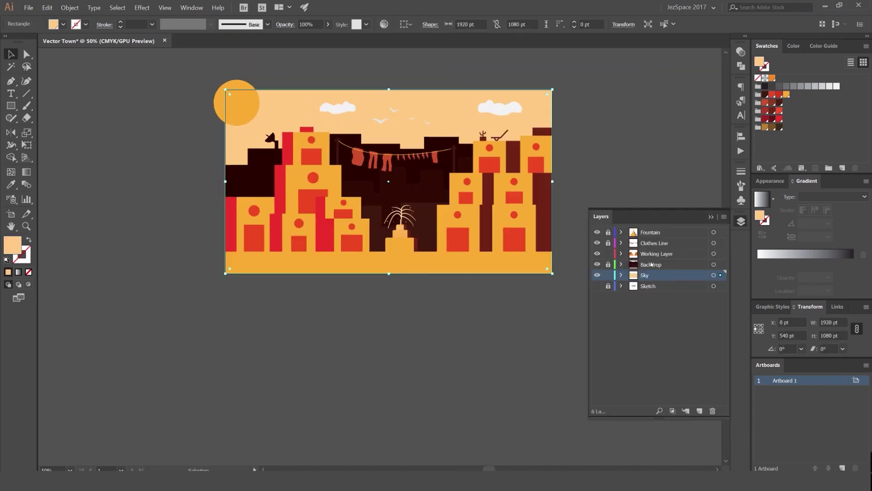
pyautogui.click(558, 194)
# - Examine the crimson side walls and satellite dish of the tall stepped building, close up and within the whole scene
pyautogui.scroll(2, 186, 114)
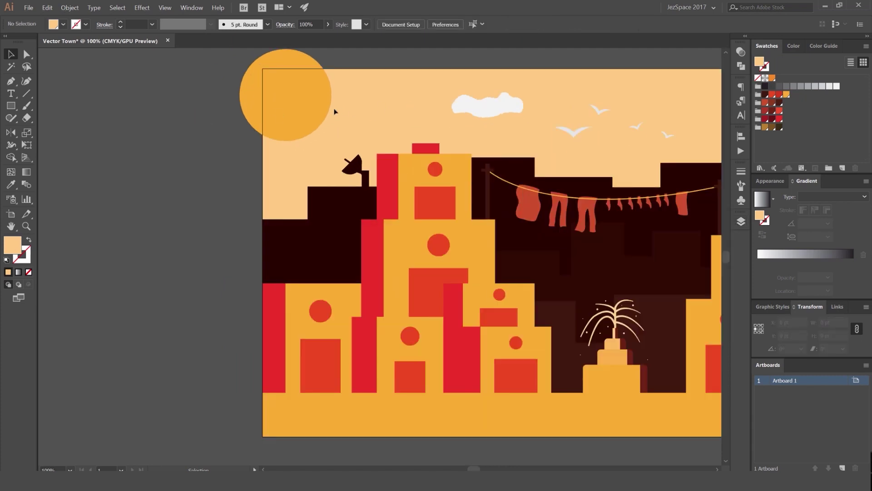
pyautogui.moveTo(403, 150); pyautogui.dragTo(270, 66)
pyautogui.moveTo(191, 92); pyautogui.dragTo(312, 100)
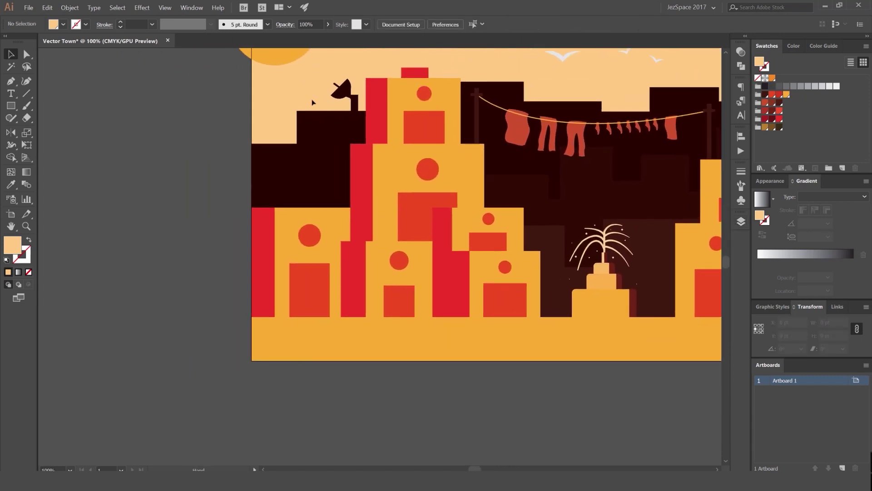
pyautogui.moveTo(400, 84); pyautogui.dragTo(283, 109)
pyautogui.scroll(-1, 325, 94)
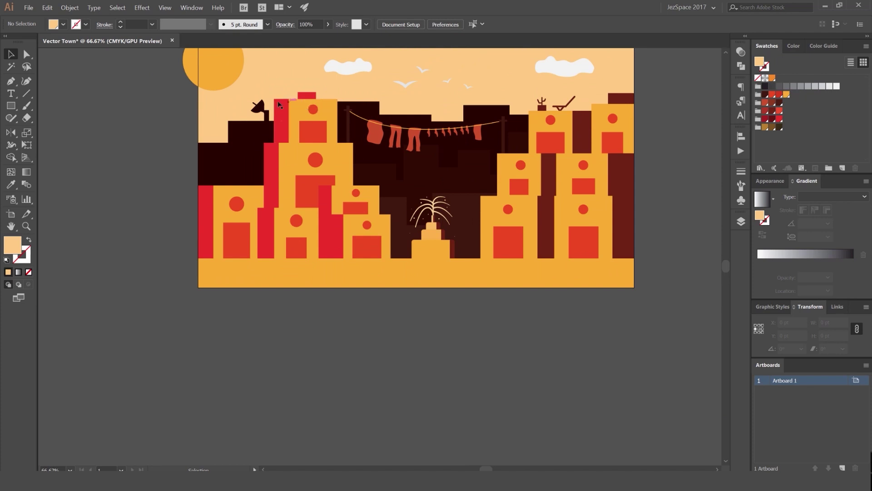
pyautogui.scroll(3, 278, 111)
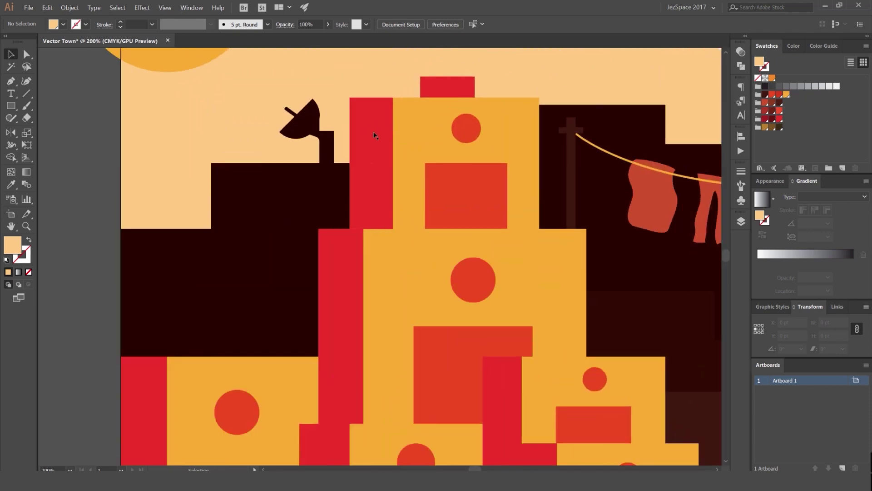
pyautogui.scroll(-3, 369, 130)
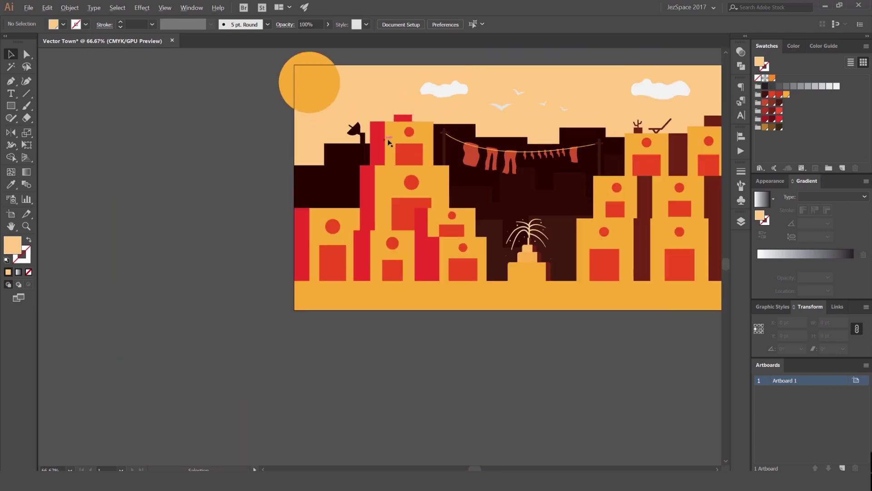
pyautogui.scroll(2, 381, 137)
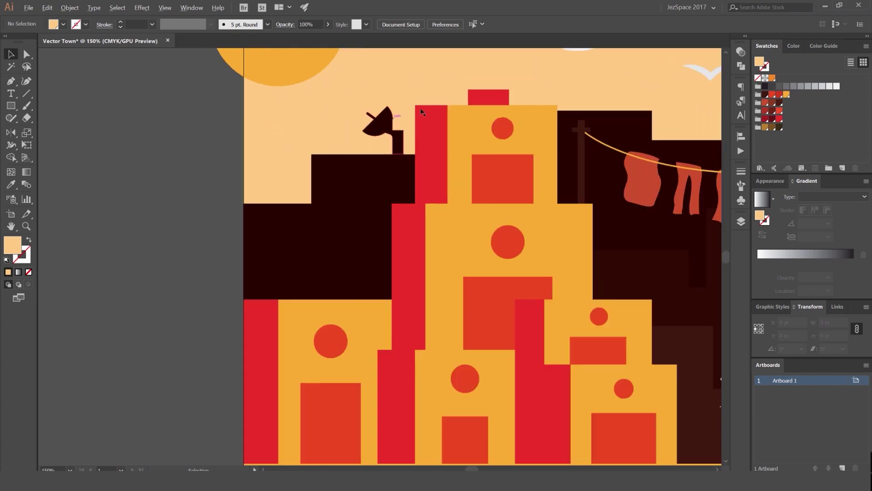
pyautogui.scroll(-2, 436, 134)
# - Recolour the crimson side wall of the tall building's top storey with the yellow-orange sampled from its front wall
pyautogui.click(436, 135)
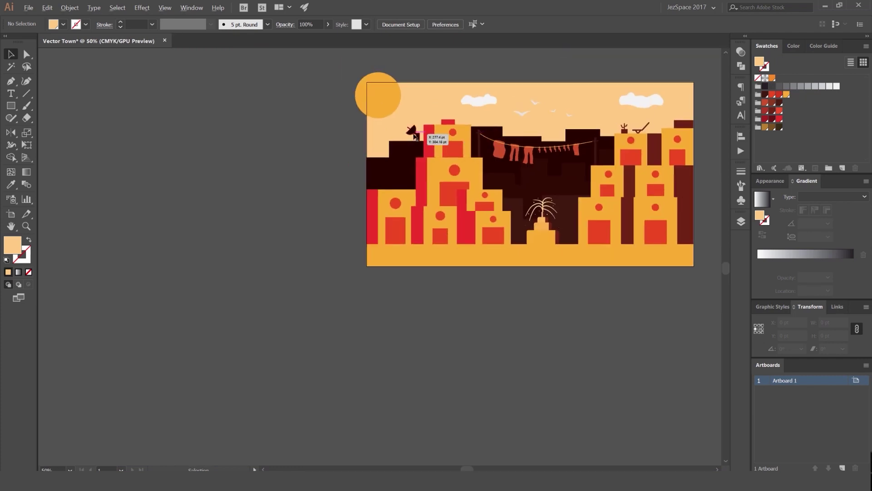
pyautogui.scroll(2, 437, 135)
pyautogui.scroll(3, 462, 132)
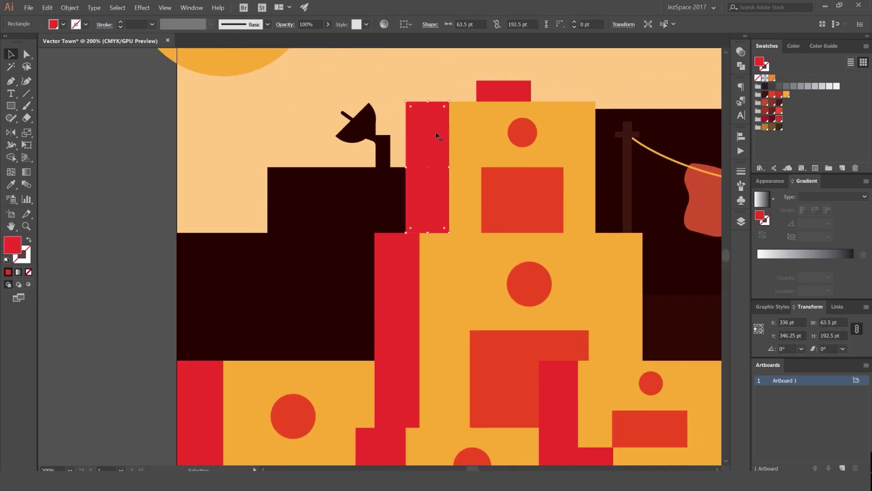
pyautogui.scroll(-2, 375, 143)
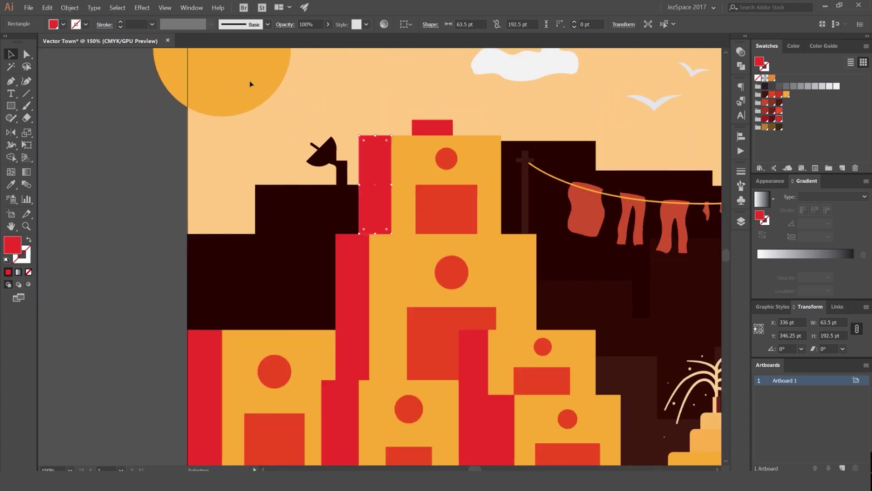
pyautogui.scroll(-2, 388, 161)
pyautogui.scroll(3, 391, 158)
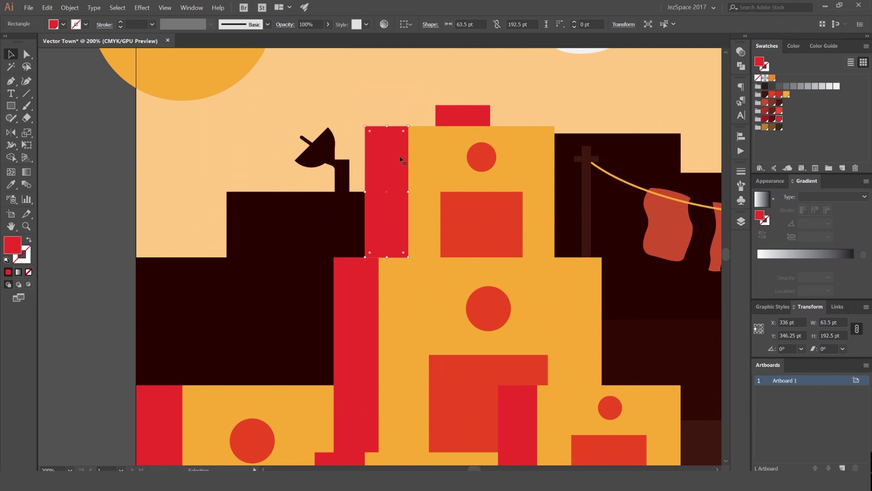
pyautogui.press('i')
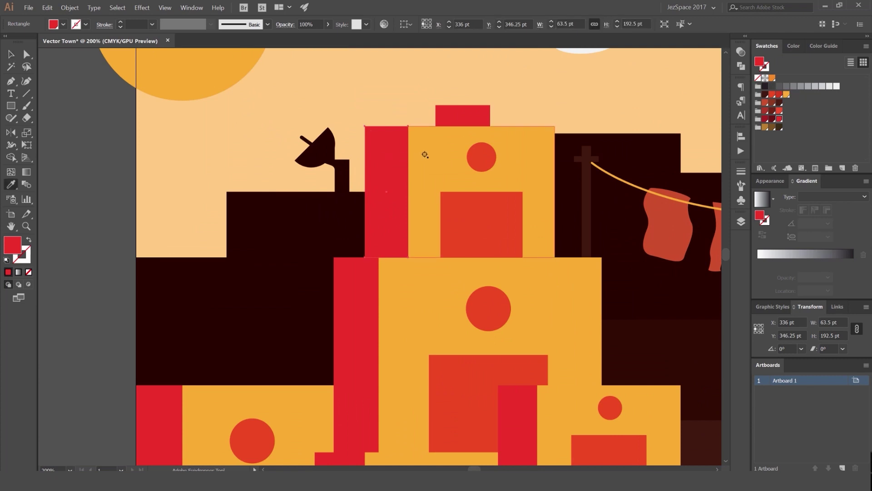
pyautogui.click(428, 147)
pyautogui.press('v')
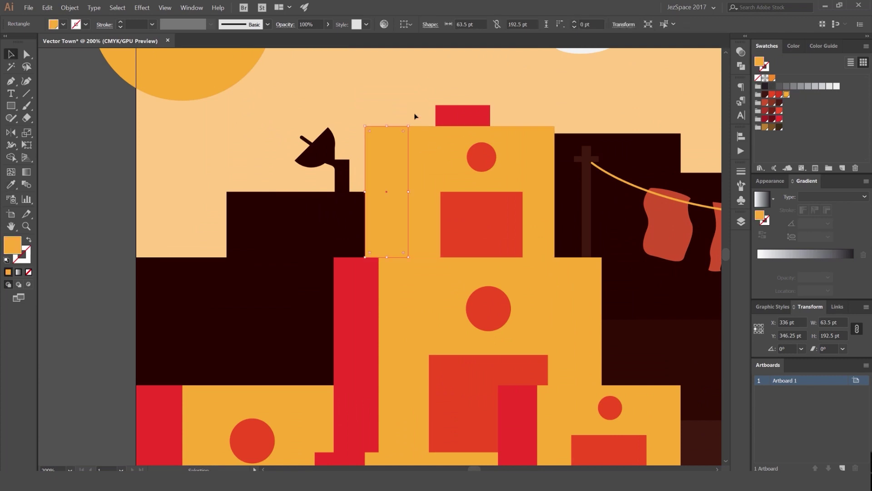
pyautogui.click(429, 137)
pyautogui.click(402, 136)
pyautogui.scroll(1, 378, 141)
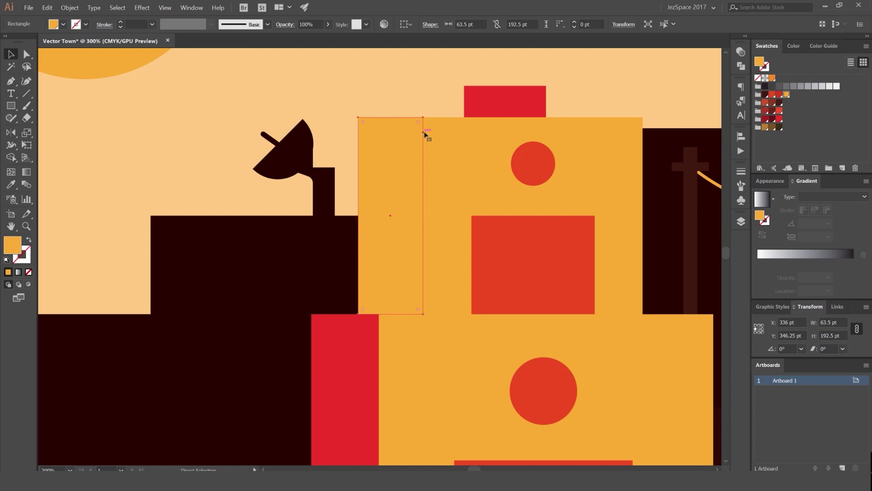
pyautogui.moveTo(401, 129); pyautogui.dragTo(321, 119)
pyautogui.hotkey('ctrl', 'z')
# - Try the Multiply, Overlay, Difference and Color Burn blending modes on the top storey's side wall, and set it to Screen
pyautogui.click(745, 52)
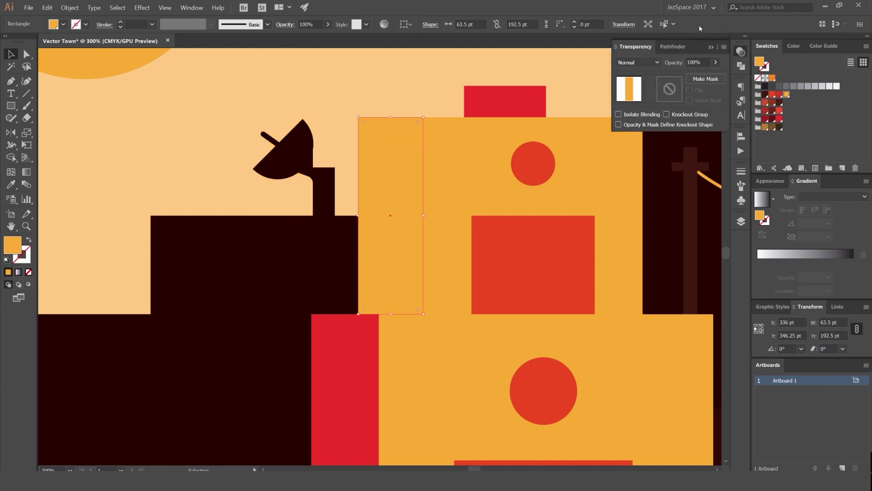
pyautogui.click(191, 8)
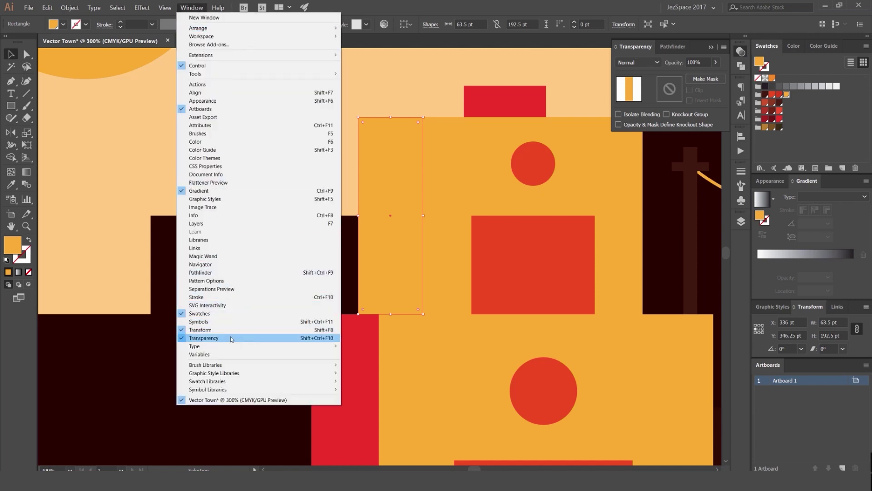
pyautogui.click(192, 7)
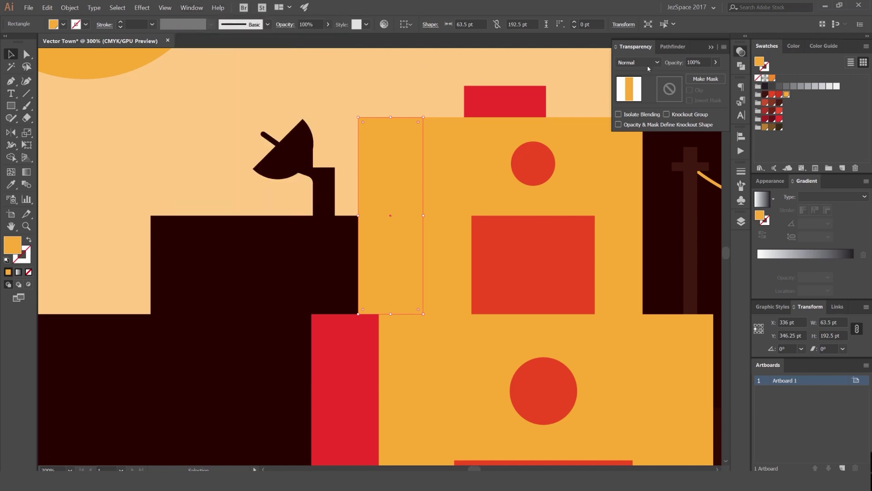
pyautogui.scroll(-1, 644, 64)
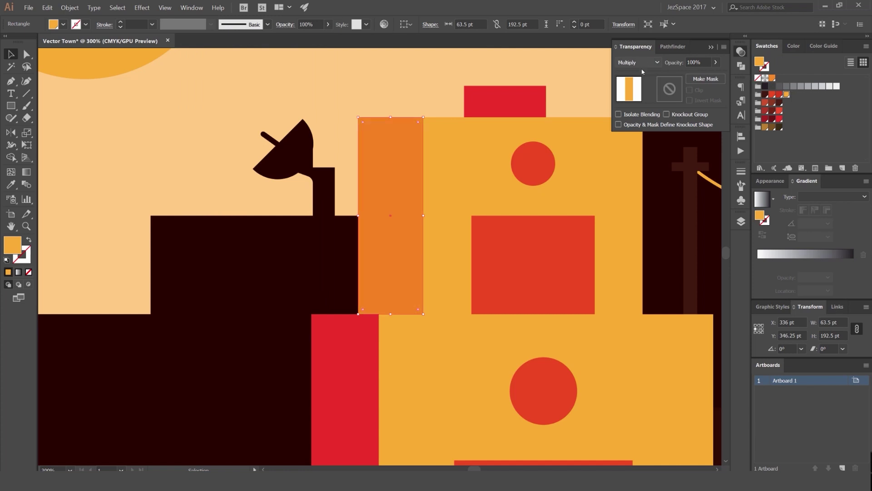
pyautogui.scroll(-3, 636, 64)
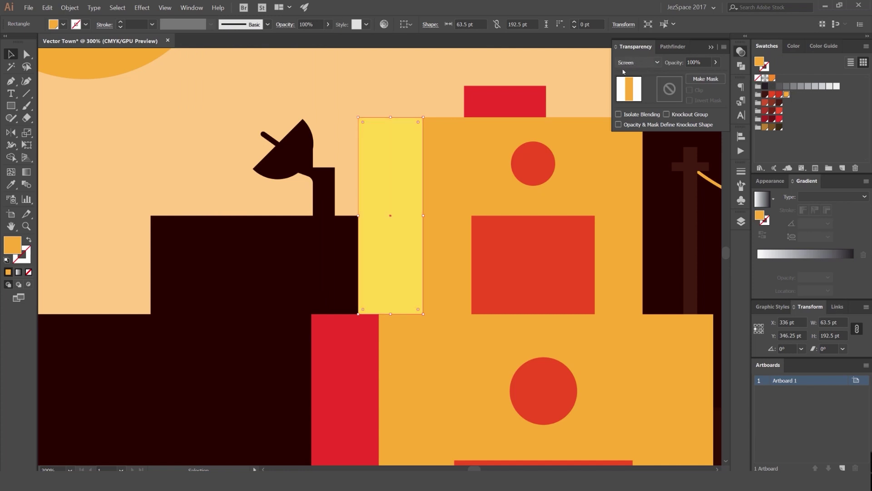
pyautogui.keyDown('alt'); pyautogui.scroll(-1, 590, 73); pyautogui.keyUp('alt')
pyautogui.scroll(-1, 634, 64)
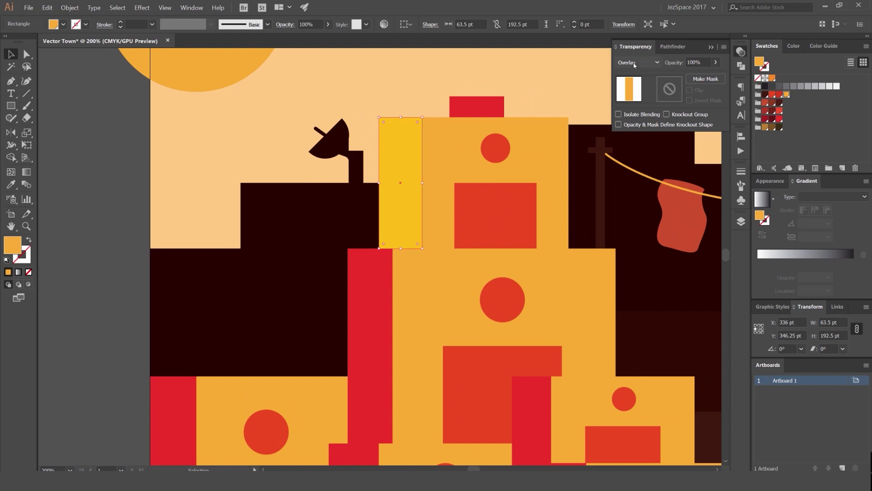
pyautogui.scroll(2, 639, 64)
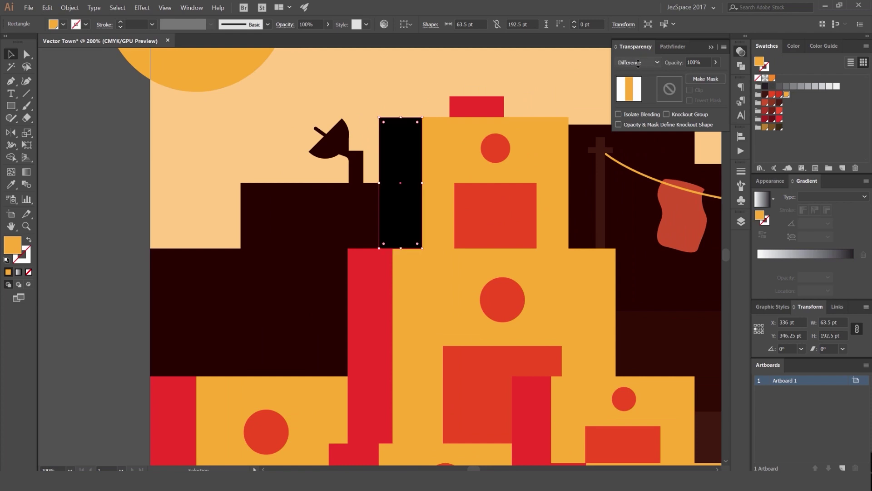
pyautogui.scroll(1, 639, 65)
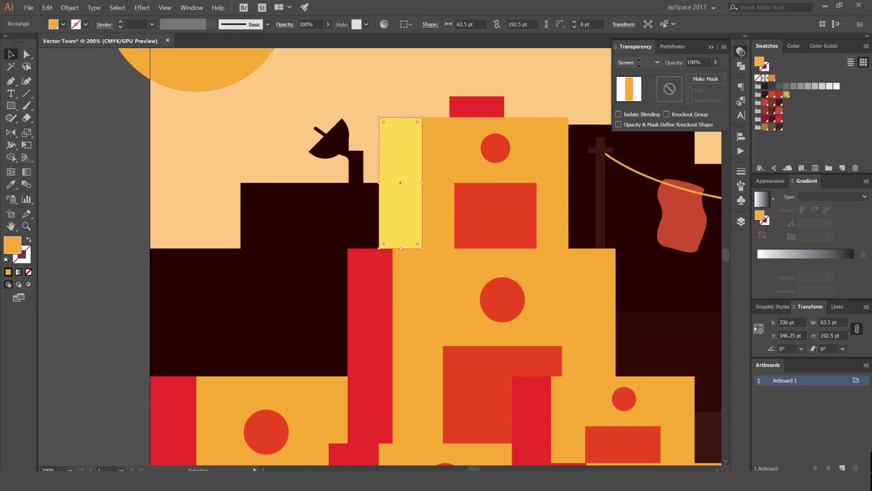
pyautogui.scroll(-1, 639, 63)
pyautogui.scroll(2, 639, 62)
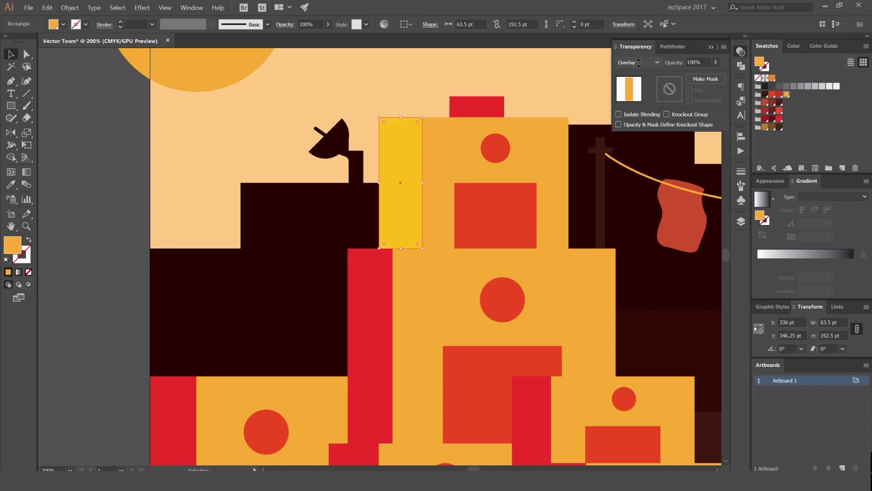
pyautogui.scroll(-1, 639, 62)
pyautogui.scroll(1, 639, 62)
pyautogui.scroll(1, 639, 63)
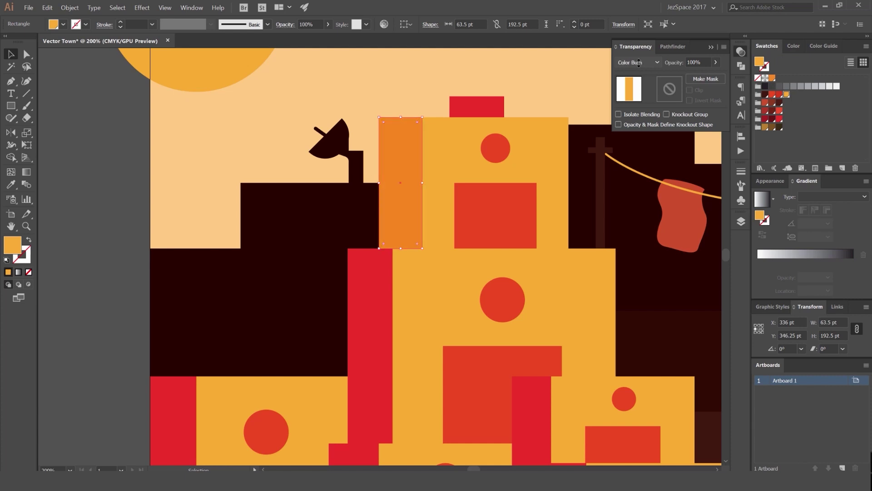
pyautogui.scroll(-3, 638, 62)
pyautogui.scroll(1, 639, 63)
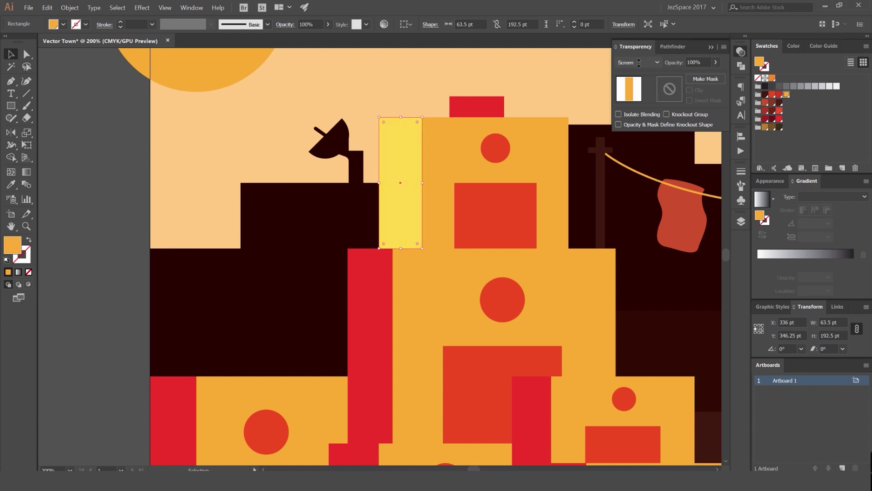
# - Set the top storey's side wall to 60% opacity and deselect it
pyautogui.click(699, 62)
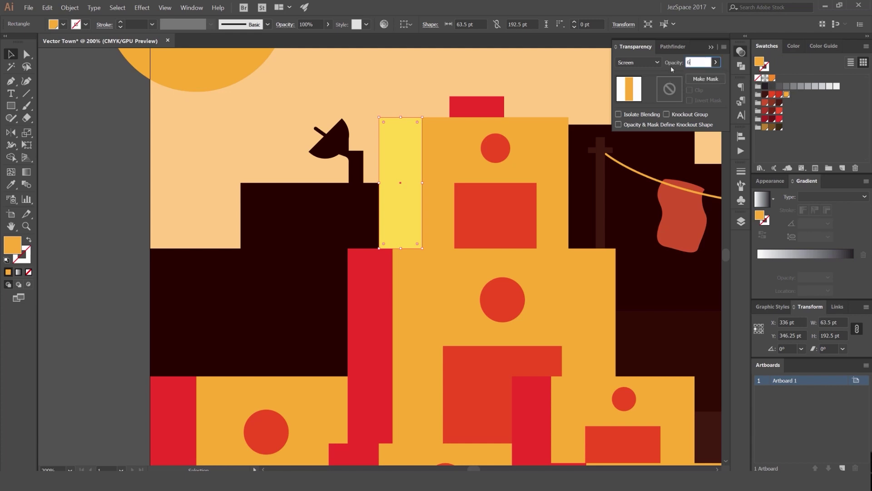
pyautogui.write('60')
pyautogui.press('Return')
pyautogui.click(542, 91)
pyautogui.scroll(-5, 541, 91)
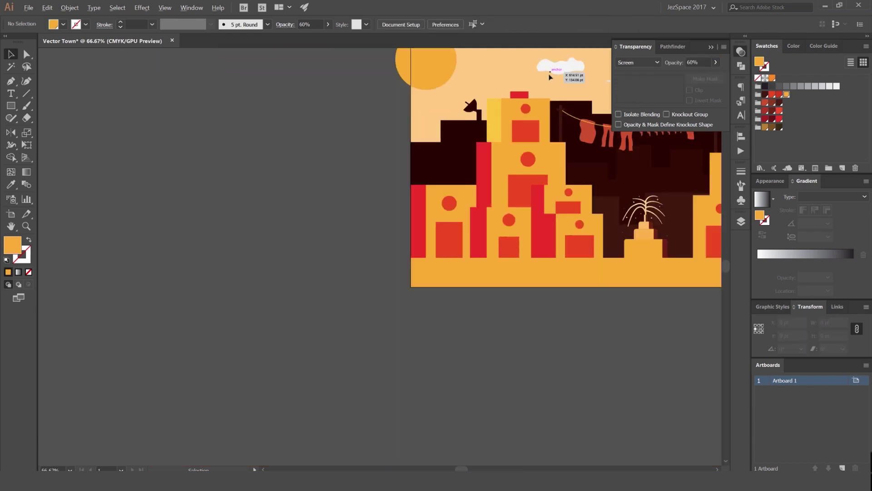
# - Try copying the top storey side wall's appearance onto the second storey's crimson side wall, and undo it
pyautogui.scroll(4, 531, 88)
pyautogui.press('a')
pyautogui.click(482, 232)
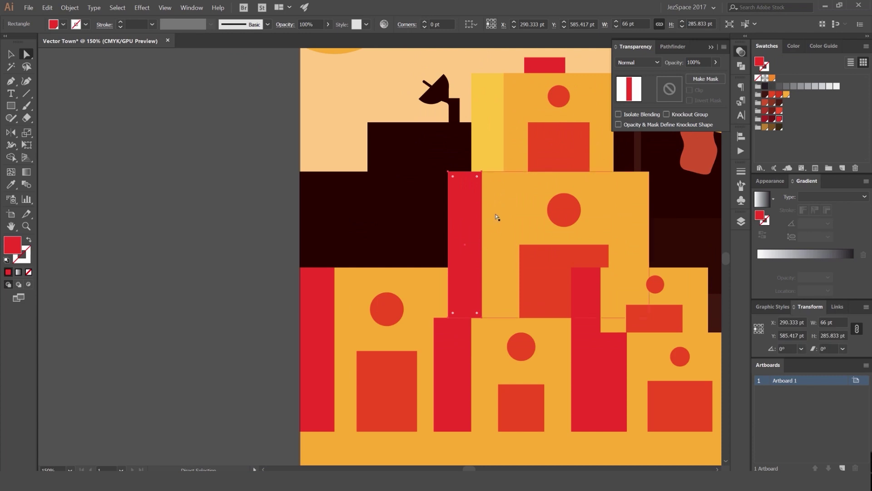
pyautogui.press('i')
pyautogui.click(491, 137)
pyautogui.hotkey('ctrl', 'shift', 'a')
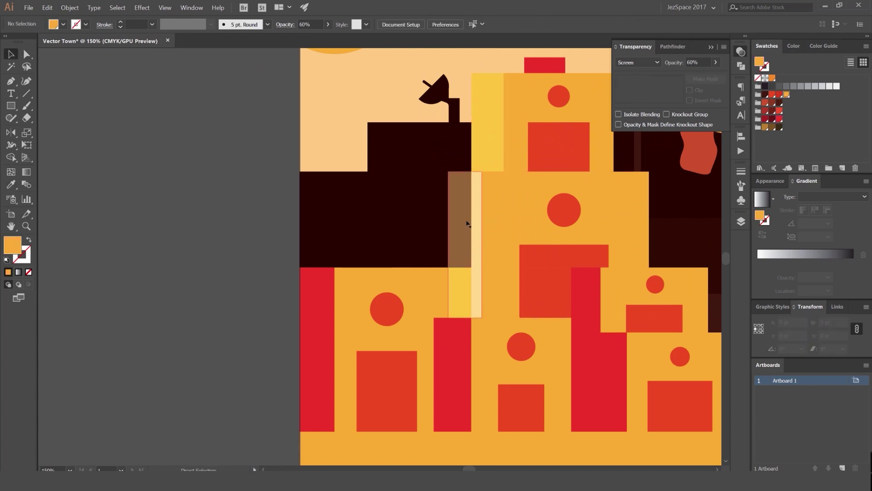
pyautogui.hotkey('ctrl', 'z')
# - Recolour all the remaining crimson side walls of the stepped building with the yellow-orange sampled from its front wall
pyautogui.hscroll(4, 475, 283)
pyautogui.scroll(-2, 475, 282)
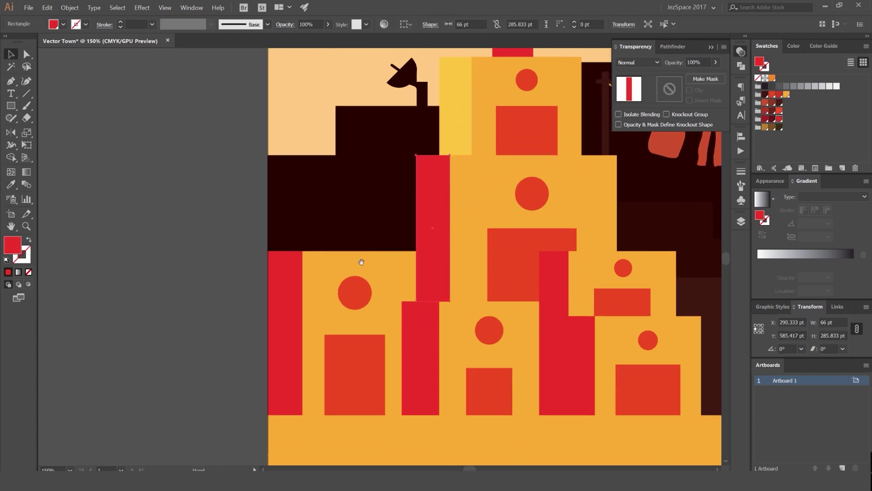
pyautogui.keyDown('shift'); pyautogui.click(356, 301); pyautogui.keyUp('shift')
pyautogui.keyDown('shift'); pyautogui.click(487, 272); pyautogui.keyUp('shift')
pyautogui.keyDown('shift'); pyautogui.click(501, 321); pyautogui.keyUp('shift')
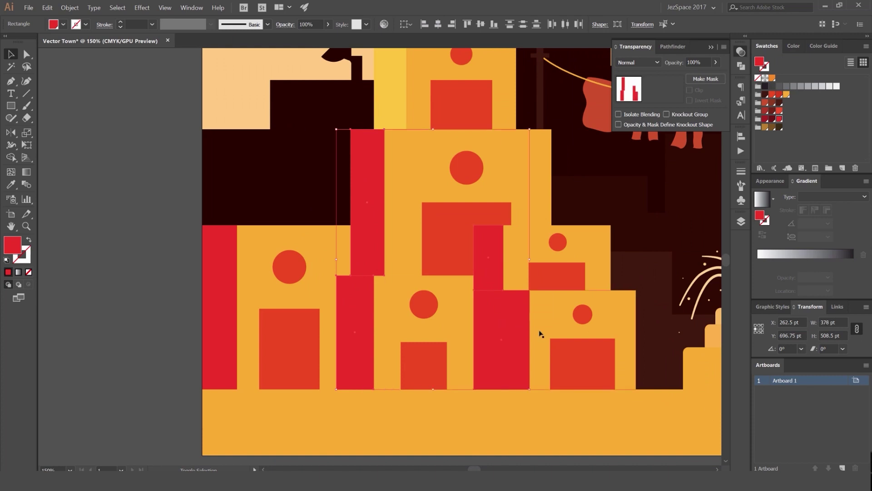
pyautogui.keyDown('shift'); pyautogui.click(224, 271); pyautogui.keyUp('shift')
pyautogui.press('i')
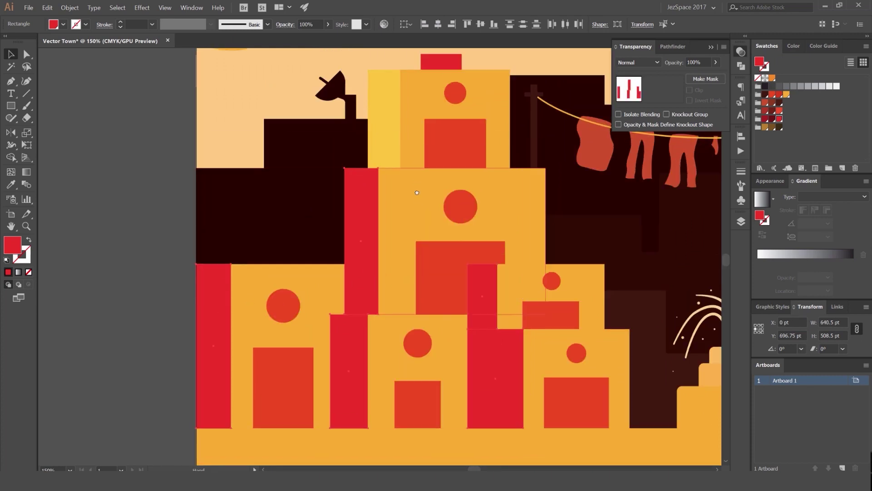
pyautogui.scroll(2, 420, 196)
pyautogui.click(525, 183)
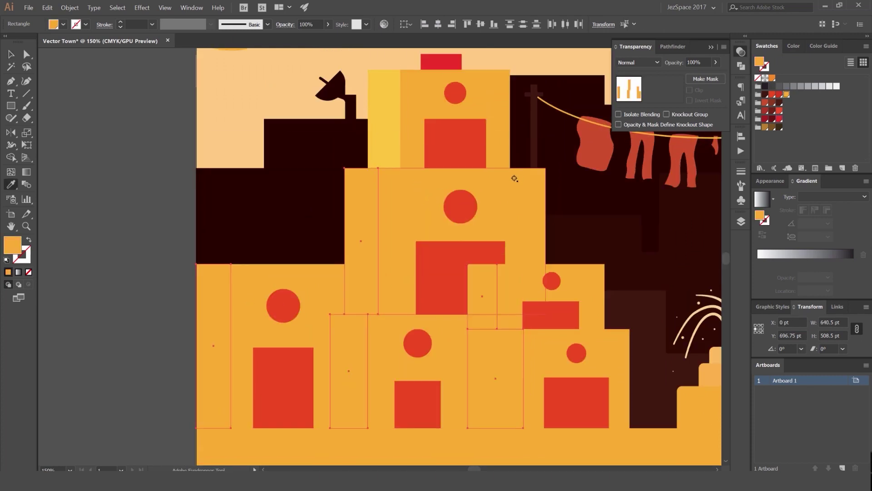
# - Apply the top storey side wall's Screen blending and 60% opacity to all the building's side walls, and deselect them
pyautogui.press('v')
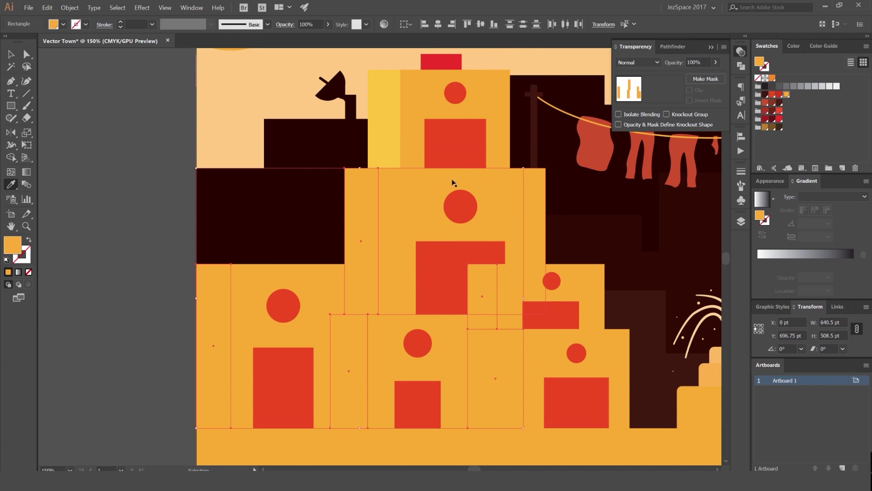
pyautogui.keyDown('shift'); pyautogui.click(390, 143); pyautogui.keyUp('shift')
pyautogui.press('i')
pyautogui.click(390, 104)
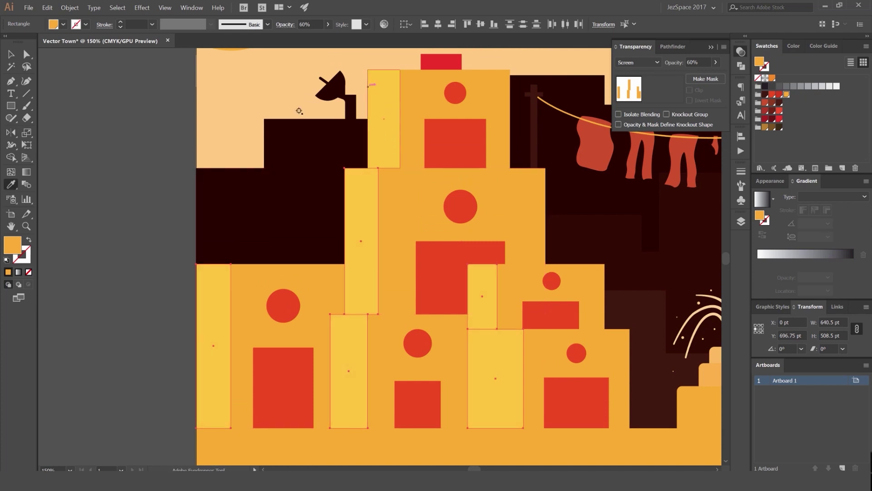
pyautogui.hotkey('ctrl', '-')
pyautogui.hotkey('ctrl', '-')
pyautogui.hotkey('ctrl', '-')
pyautogui.press('v')
pyautogui.click(245, 182)
# - Examine the recoloured side walls of the stepped building within the whole scene and close up around the top storey
pyautogui.scroll(-2, 245, 183)
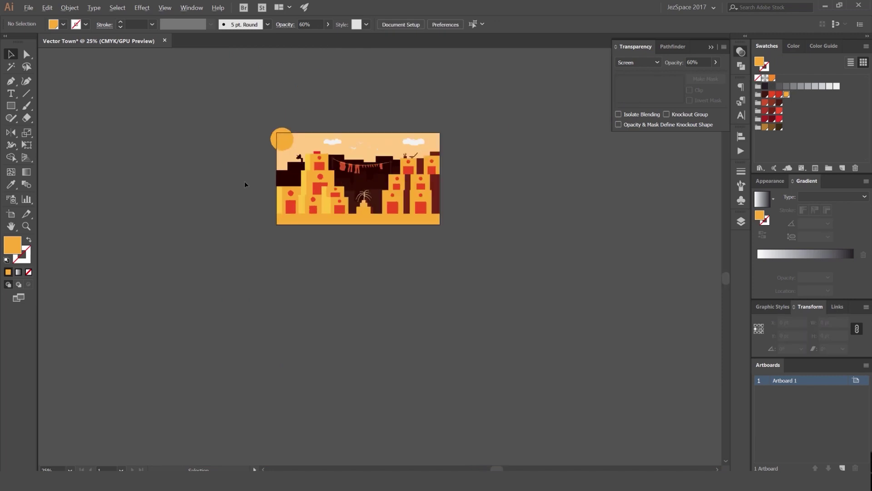
pyautogui.moveTo(290, 158); pyautogui.dragTo(321, 155)
pyautogui.scroll(3, 322, 155)
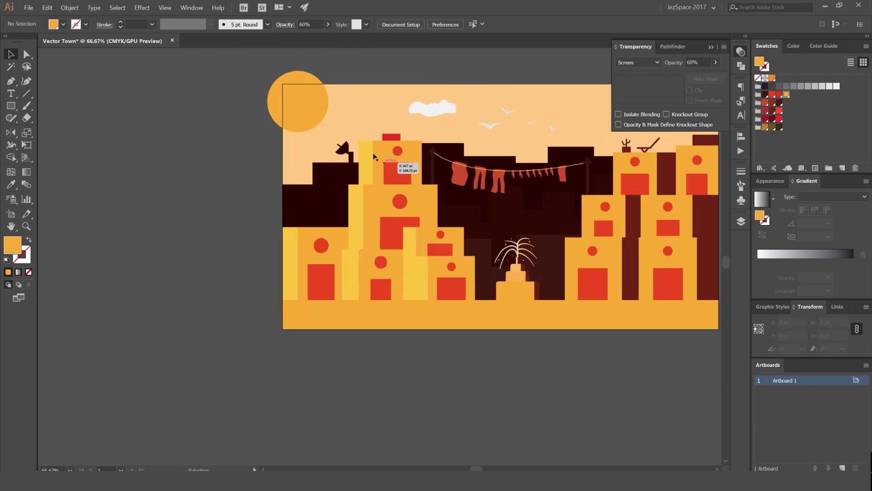
pyautogui.scroll(2, 370, 155)
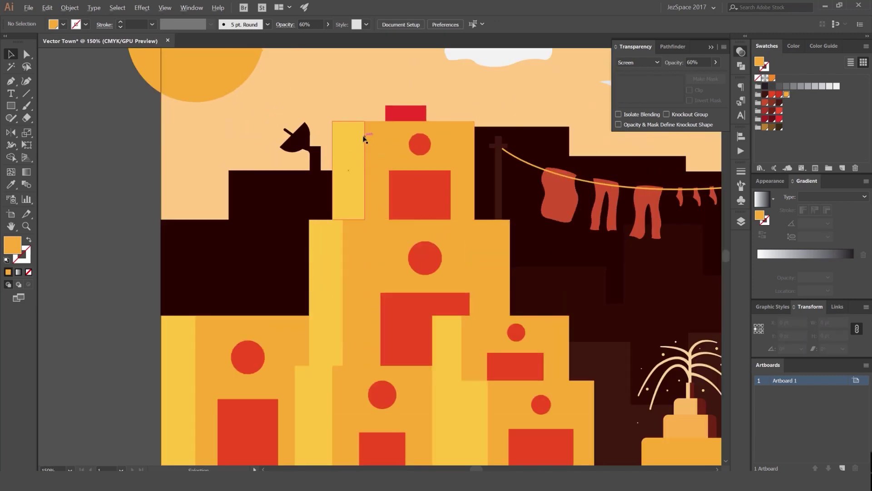
pyautogui.scroll(2, 359, 157)
pyautogui.scroll(-4, 376, 145)
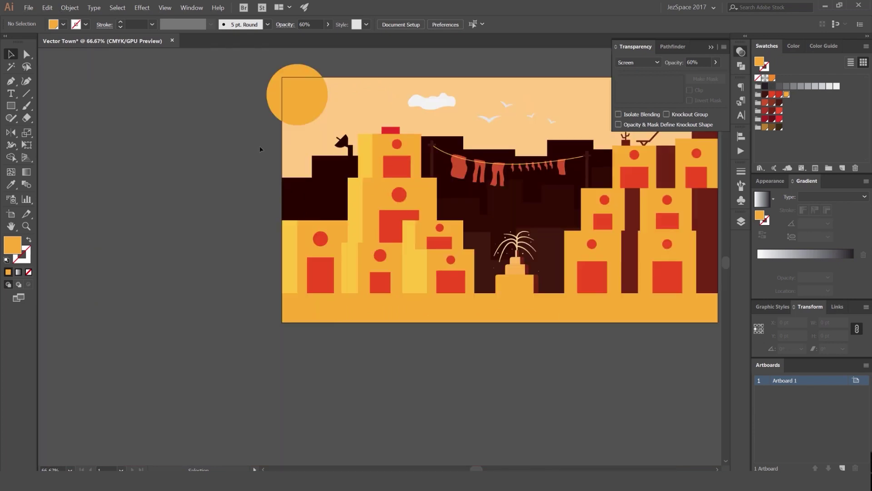
pyautogui.scroll(1, 381, 148)
pyautogui.scroll(1, 383, 149)
pyautogui.hscroll(1, 443, 143)
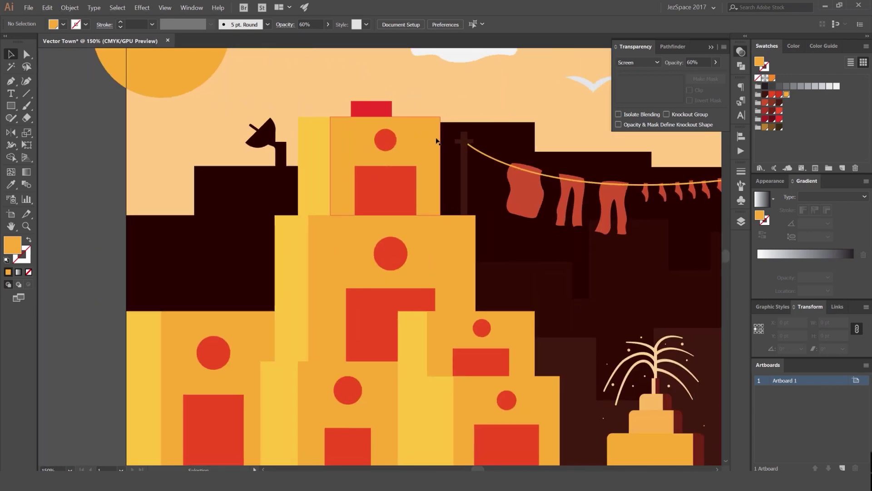
pyautogui.scroll(2, 430, 122)
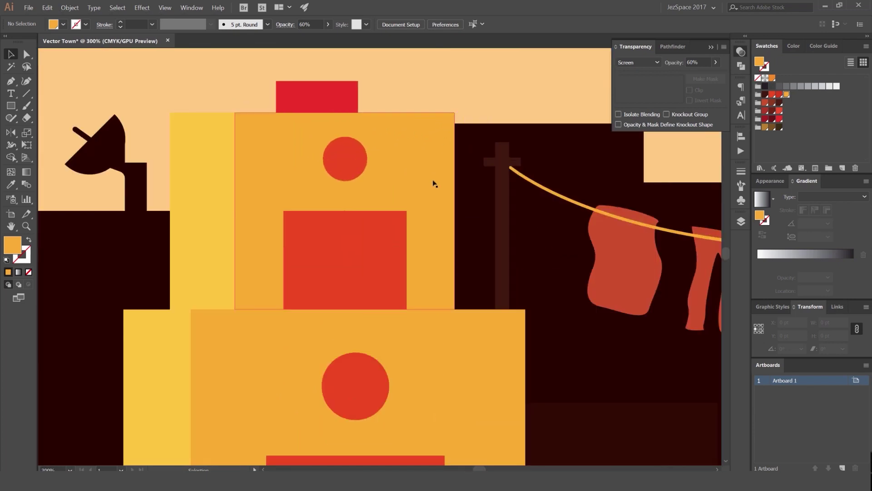
pyautogui.scroll(1, 453, 118)
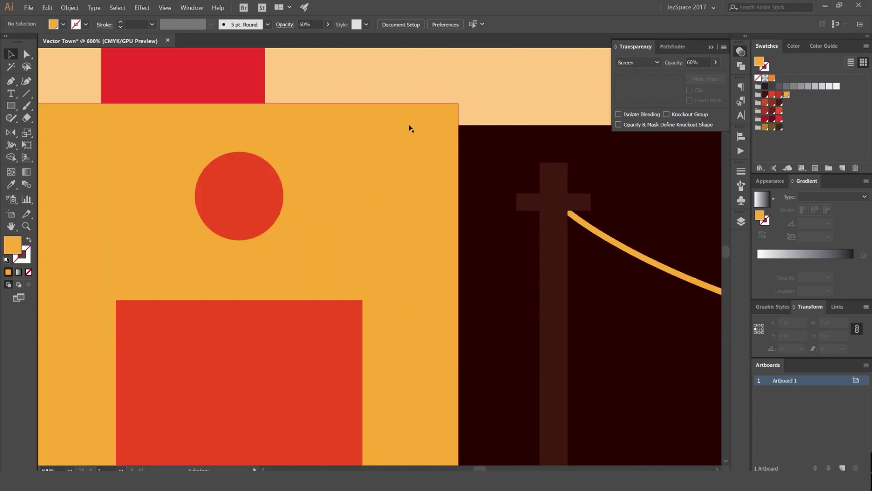
pyautogui.scroll(-4, 393, 136)
pyautogui.moveTo(310, 136); pyautogui.dragTo(387, 127)
pyautogui.scroll(2, 386, 126)
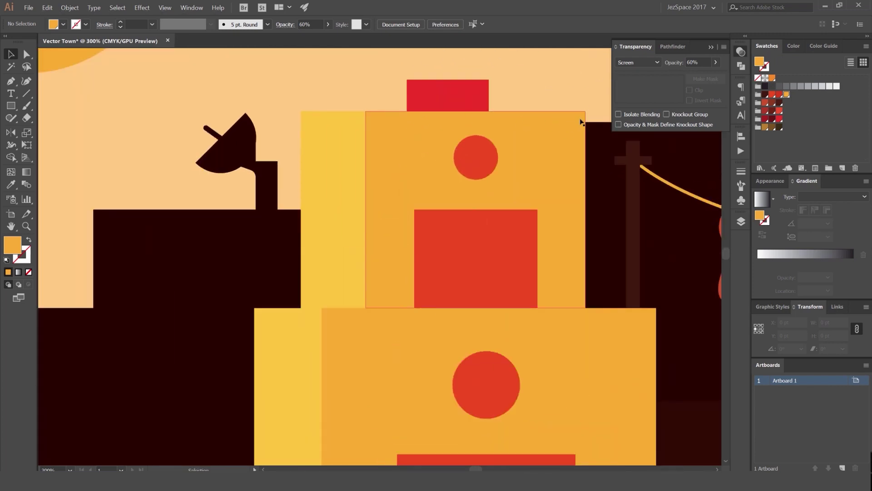
pyautogui.scroll(-2, 510, 146)
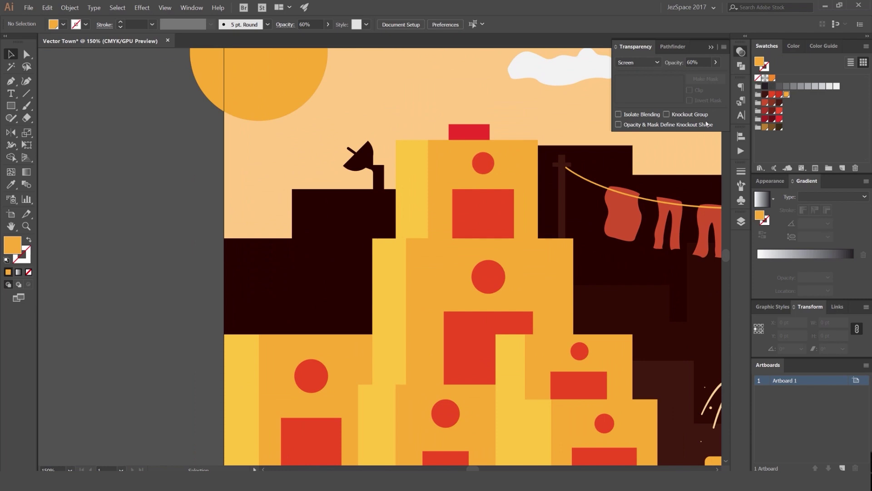
# - Recolour the crimson block on the tall building's roof with the dark brown sampled from the backdrop, and deselect it
pyautogui.click(740, 53)
pyautogui.click(491, 132)
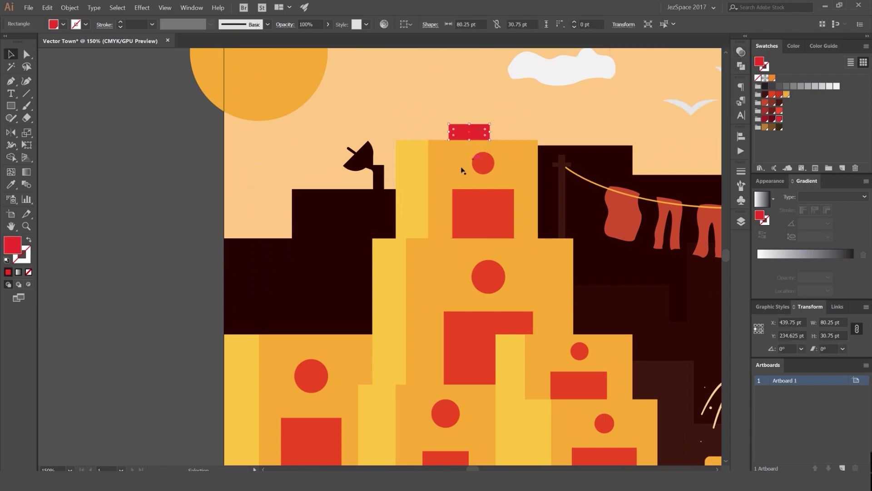
pyautogui.press('i')
pyautogui.click(402, 173)
pyautogui.click(358, 209)
pyautogui.click(164, 207)
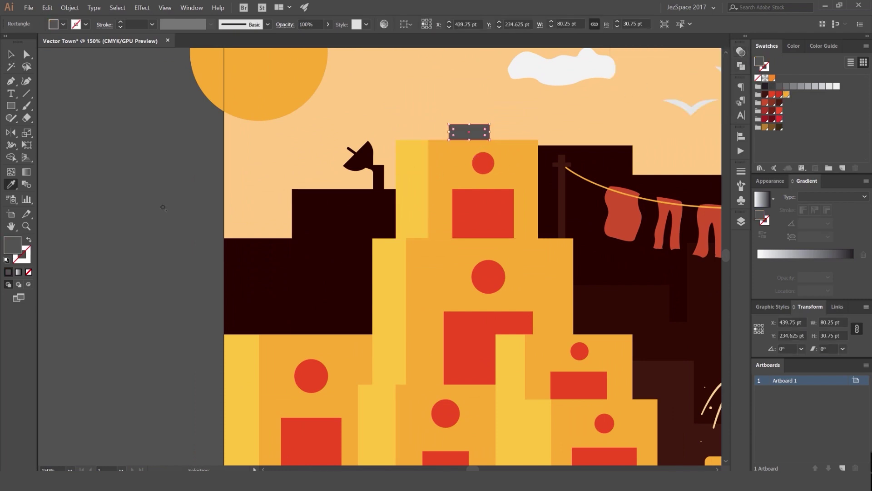
pyautogui.hotkey('ctrl', 'z')
pyautogui.press('v')
pyautogui.click(164, 207)
# - Draw a dark brown rectangle about 19 pt wide and 192.5 pt high inside the top storey's edge facing the clothes line
pyautogui.scroll(-3, 164, 207)
pyautogui.moveTo(171, 202); pyautogui.dragTo(271, 175)
pyautogui.scroll(2, 327, 161)
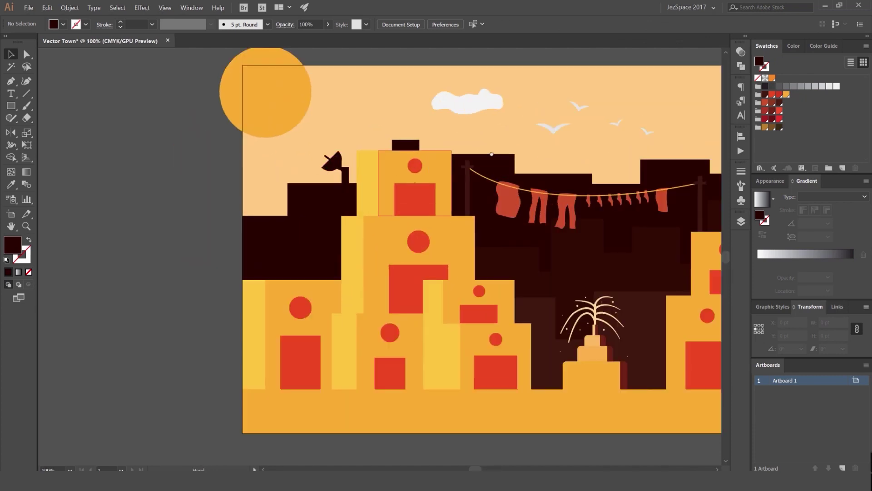
pyautogui.moveTo(481, 191); pyautogui.dragTo(475, 132)
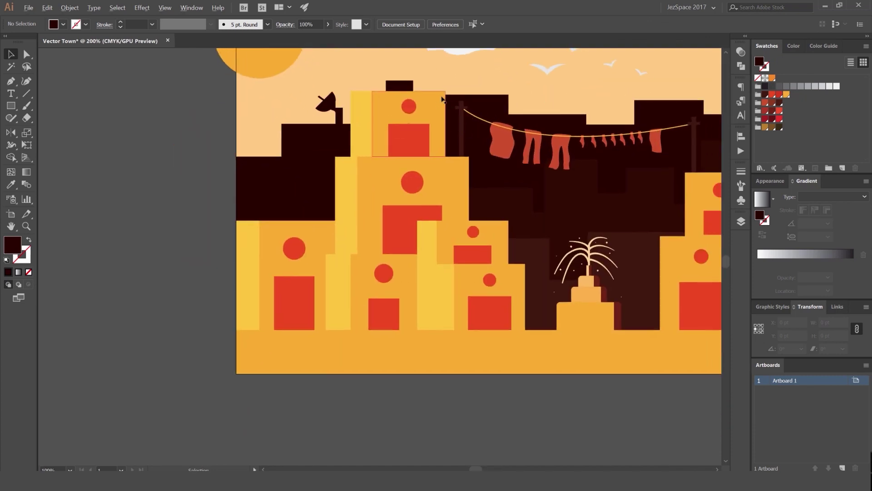
pyautogui.scroll(2, 442, 99)
pyautogui.press('m')
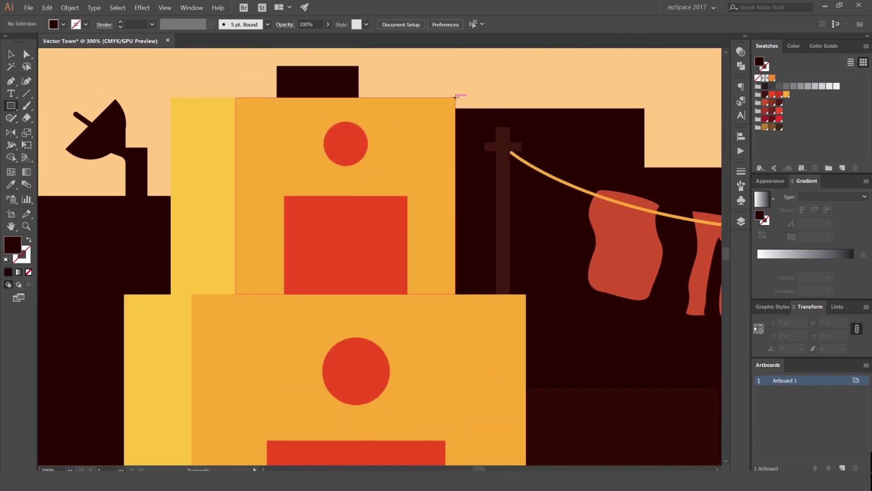
pyautogui.moveTo(455, 97); pyautogui.dragTo(435, 294)
# - Check which layer the new dark brown strip belongs to, deselect it and view it against the backdrop
pyautogui.click(737, 223)
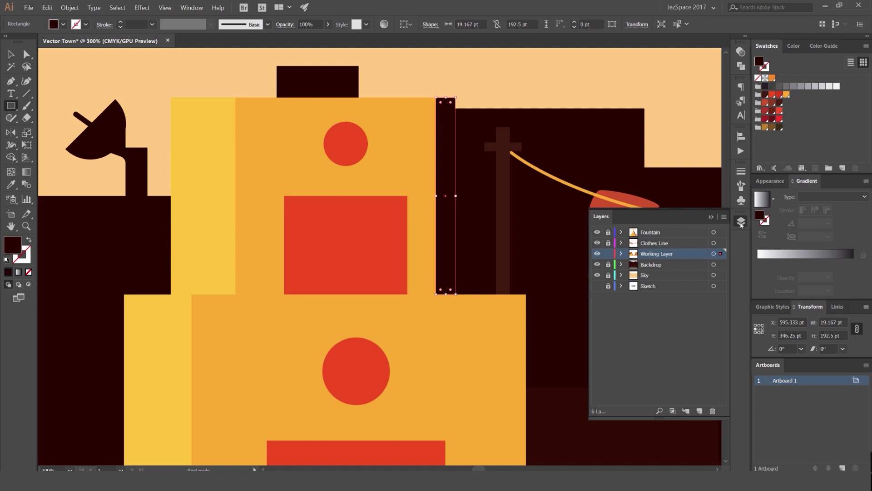
pyautogui.click(743, 225)
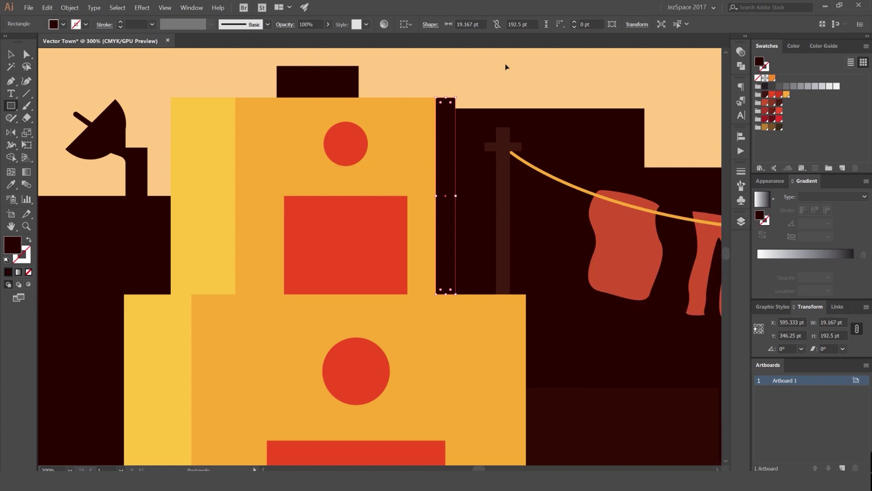
pyautogui.press('v')
pyautogui.click(506, 67)
pyautogui.click(453, 131)
pyautogui.click(498, 91)
pyautogui.scroll(-3, 505, 85)
pyautogui.scroll(3, 513, 84)
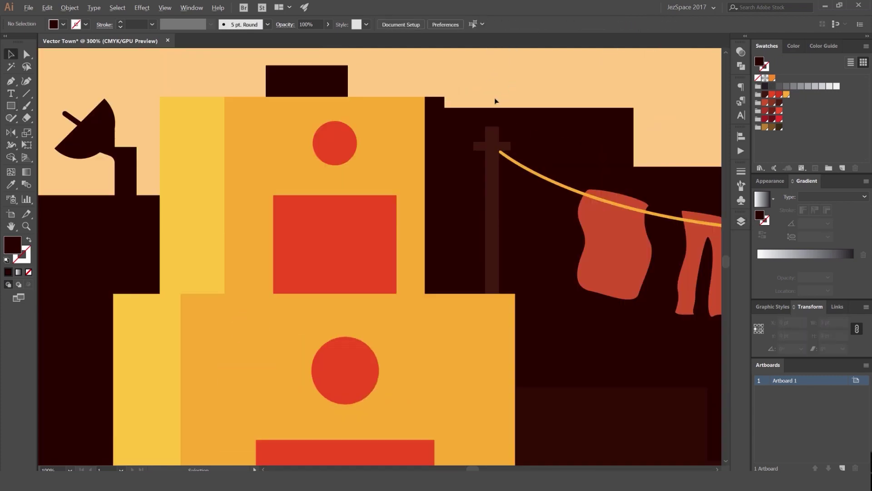
# - Give the dark strip on the top tower tier's right edge the orange wall's fill and set its blend mode to Multiply
pyautogui.click(434, 132)
pyautogui.press('i')
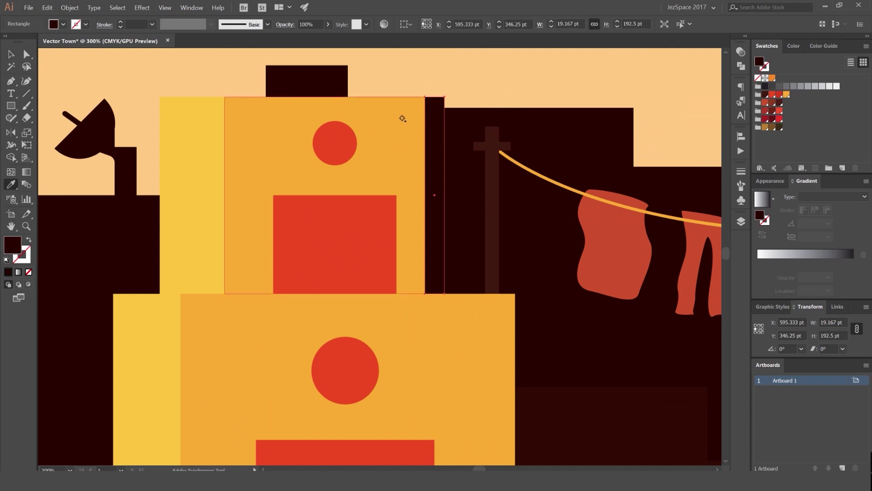
pyautogui.click(403, 119)
pyautogui.click(741, 51)
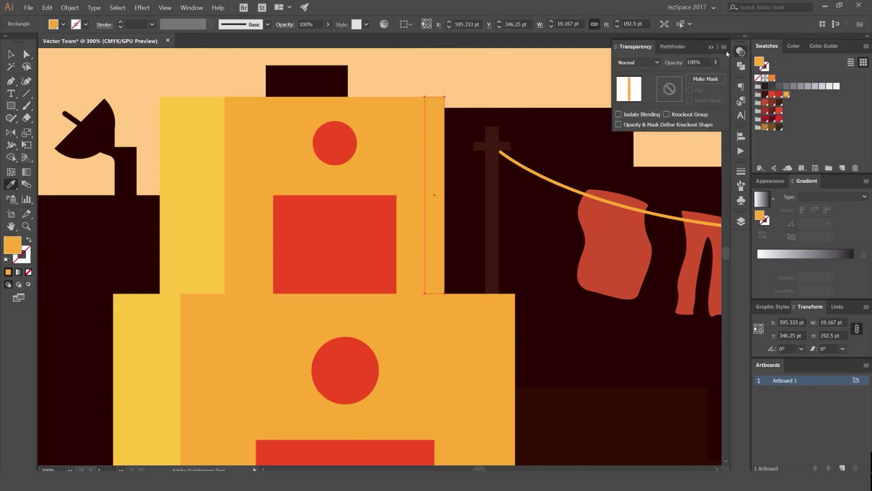
pyautogui.click(638, 62)
pyautogui.click(637, 99)
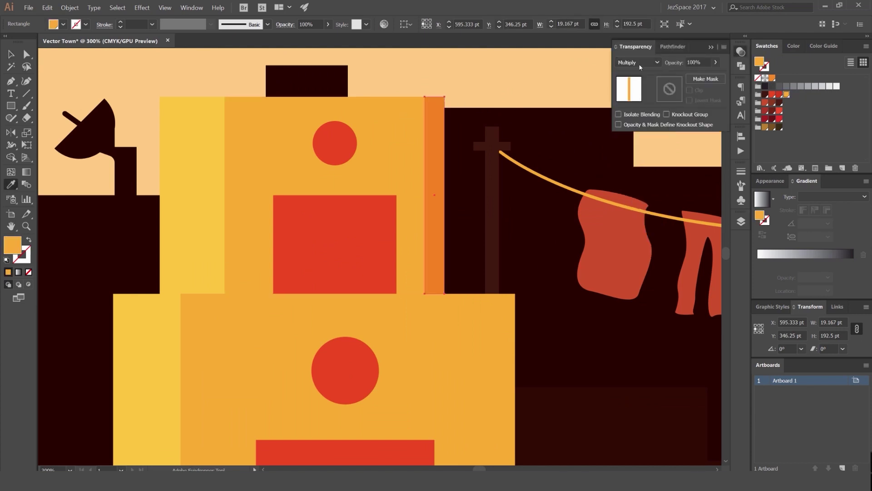
pyautogui.press('v')
pyautogui.click(470, 86)
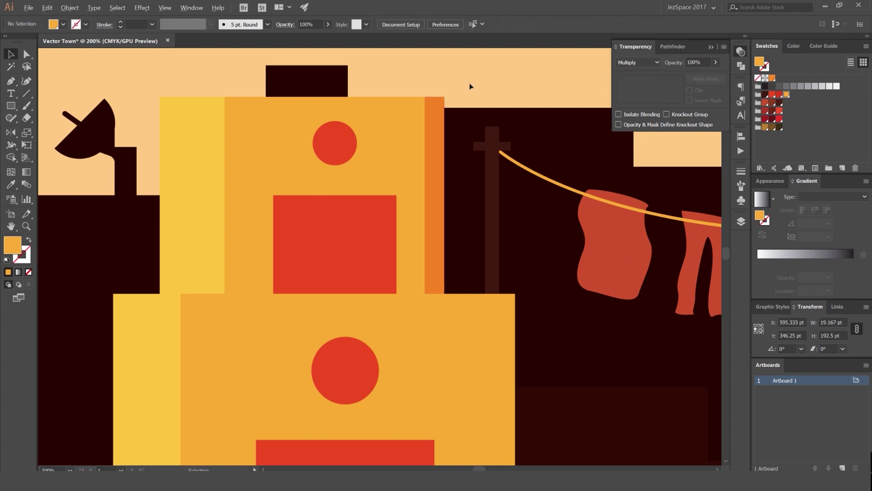
# - Set the top tier's shading strip to 70% opacity
pyautogui.scroll(-4, 470, 86)
pyautogui.scroll(4, 473, 86)
pyautogui.click(429, 111)
pyautogui.click(704, 62)
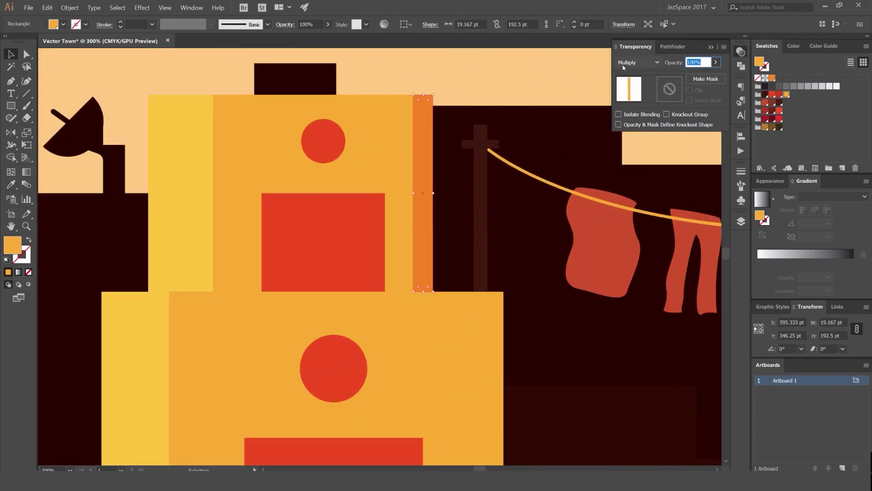
pyautogui.write('70')
pyautogui.press('Return')
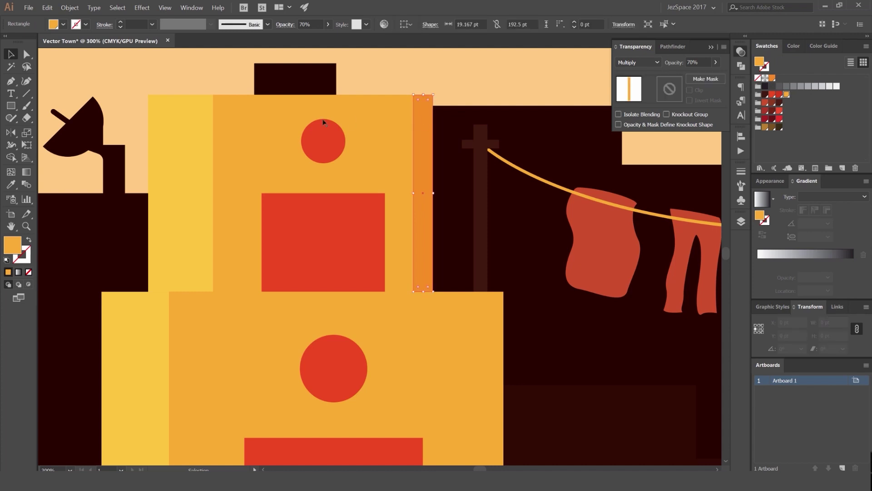
# - Set the opacity of the top tier's shading strip to 60%
pyautogui.moveTo(704, 62); pyautogui.dragTo(654, 69)
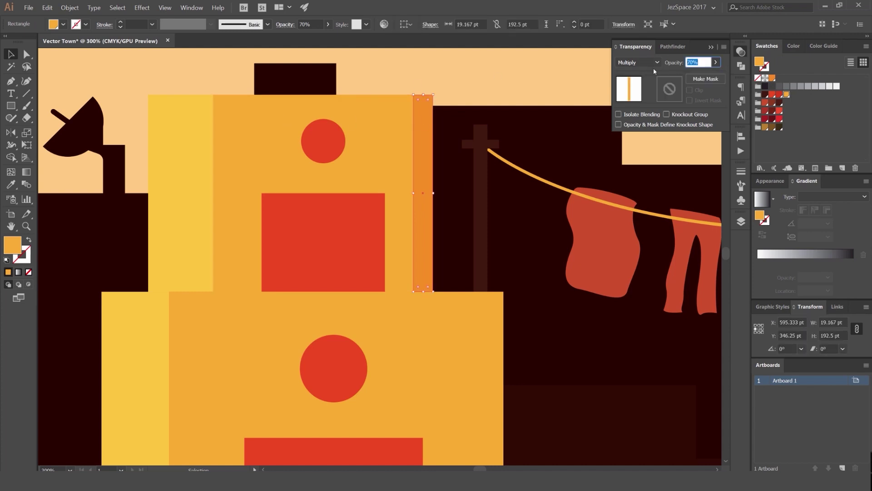
pyautogui.press('BackSpace')
pyautogui.write('60')
pyautogui.press('Return')
pyautogui.click(535, 82)
pyautogui.scroll(-3, 485, 85)
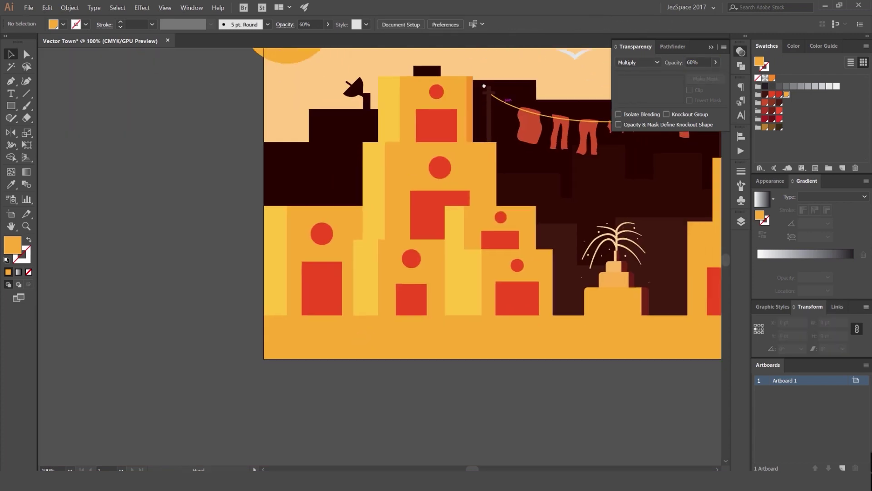
# - Duplicate the shading strip onto the tower's second tier, flush with that tier's right edge and its base
pyautogui.scroll(1, 478, 113)
pyautogui.scroll(1, 479, 111)
pyautogui.moveTo(431, 115); pyautogui.dragTo(475, 245)
pyautogui.scroll(3, 478, 232)
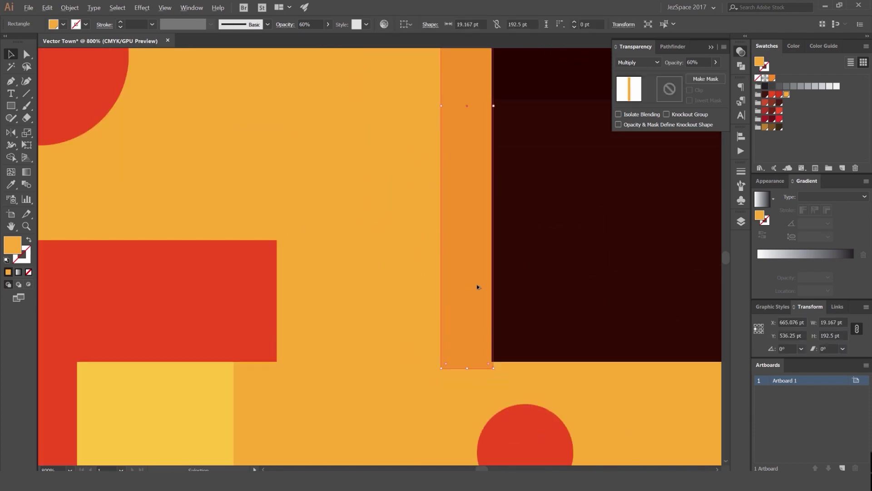
pyautogui.scroll(2, 477, 309)
pyautogui.moveTo(478, 362); pyautogui.dragTo(479, 382)
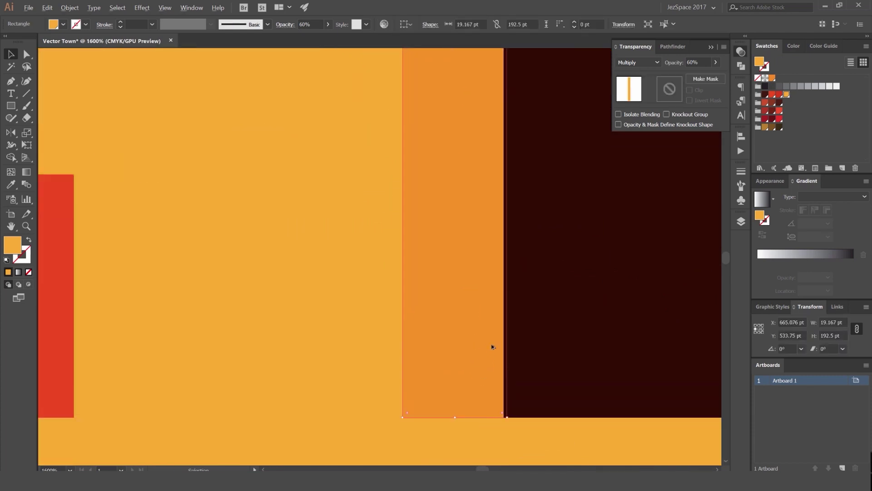
pyautogui.scroll(3, 496, 318)
pyautogui.moveTo(495, 302); pyautogui.dragTo(487, 301)
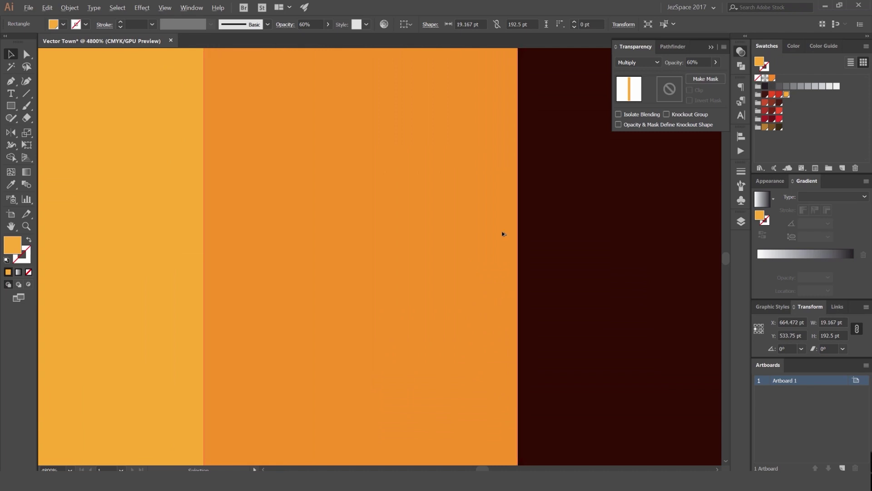
pyautogui.scroll(1, 465, 224)
pyautogui.moveTo(487, 225); pyautogui.dragTo(428, 229)
# - Shorten the second tier's shading strip at its upper end to the tier's roofline, about 187.5 pt tall
pyautogui.scroll(-7, 437, 195)
pyautogui.moveTo(438, 195); pyautogui.dragTo(461, 322)
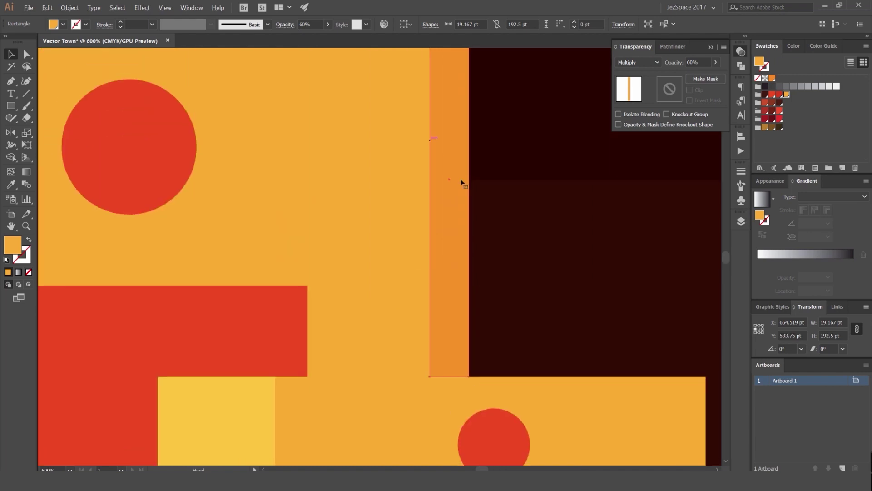
pyautogui.moveTo(475, 218); pyautogui.dragTo(480, 427)
pyautogui.scroll(2, 456, 195)
pyautogui.scroll(2, 456, 195)
pyautogui.moveTo(440, 184); pyautogui.dragTo(433, 224)
pyautogui.scroll(-7, 433, 223)
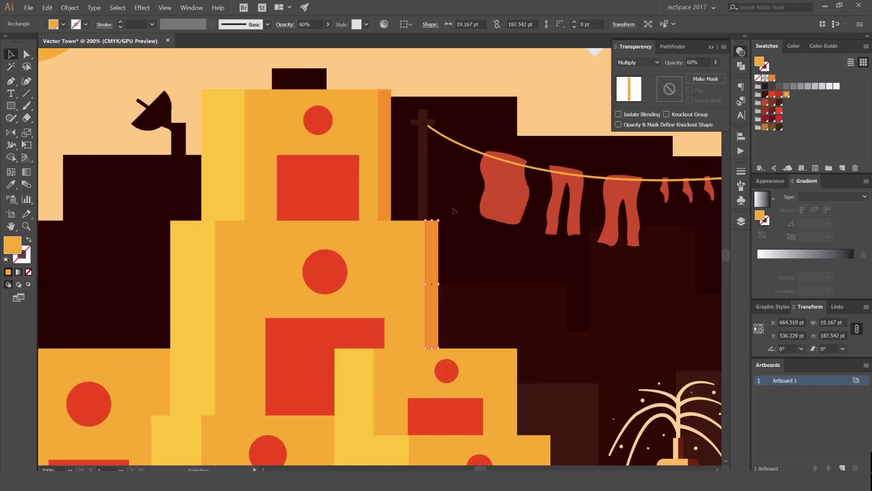
# - Duplicate the shading strip to the right edge of the small tier below and shorten it to the roofline, about 127 pt tall
pyautogui.click(463, 195)
pyautogui.scroll(-1, 464, 193)
pyautogui.moveTo(463, 194); pyautogui.dragTo(468, 65)
pyautogui.moveTo(445, 139); pyautogui.dragTo(505, 204)
pyautogui.scroll(1, 513, 211)
pyautogui.scroll(5, 510, 218)
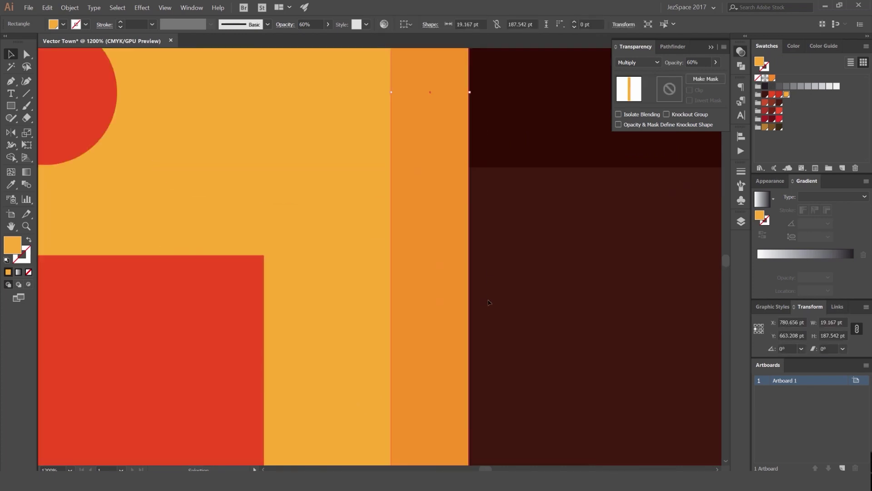
pyautogui.click(489, 307)
pyautogui.scroll(-2, 488, 309)
pyautogui.scroll(-1, 473, 132)
pyautogui.scroll(-1, 472, 132)
pyautogui.click(469, 137)
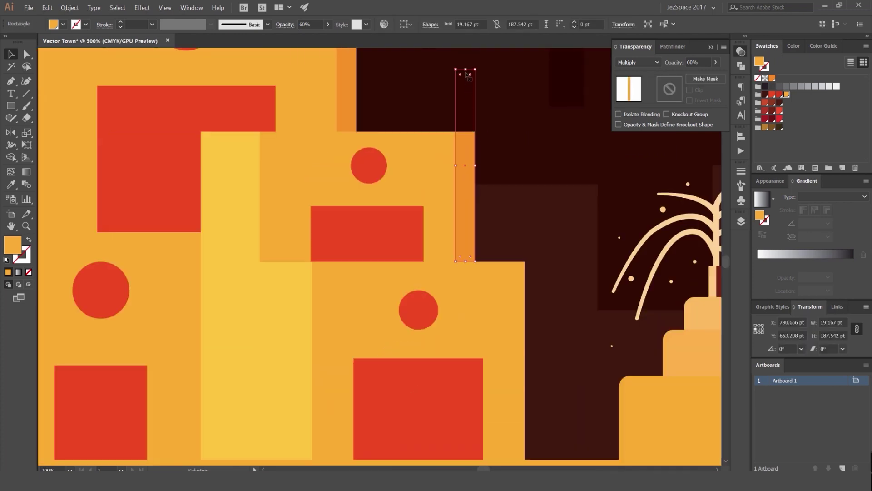
pyautogui.moveTo(464, 71); pyautogui.dragTo(468, 132)
# - Move the short strip to the right edge of the ground-floor tier beside the fountain and stretch it to the roofline, about 193.7 pt tall
pyautogui.scroll(-2, 479, 185)
pyautogui.moveTo(479, 184); pyautogui.dragTo(535, 273)
pyautogui.click(519, 174)
pyautogui.scroll(7, 538, 292)
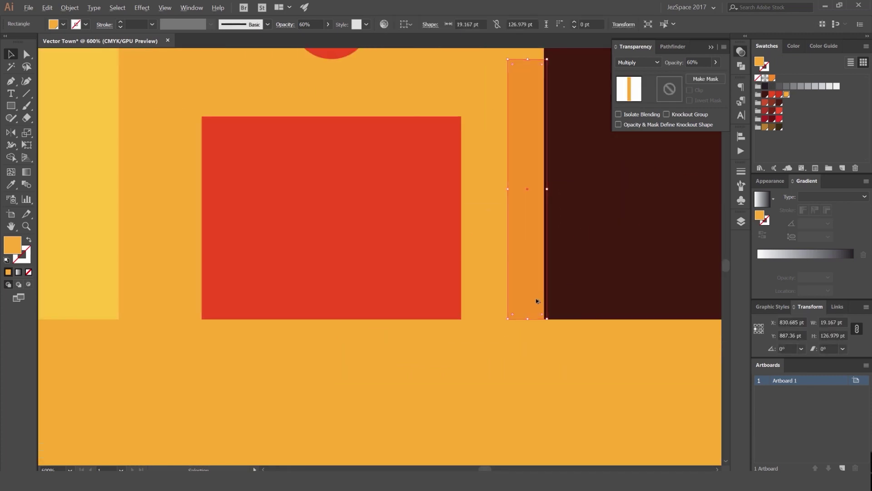
pyautogui.moveTo(534, 310); pyautogui.dragTo(524, 310)
pyautogui.scroll(-4, 536, 329)
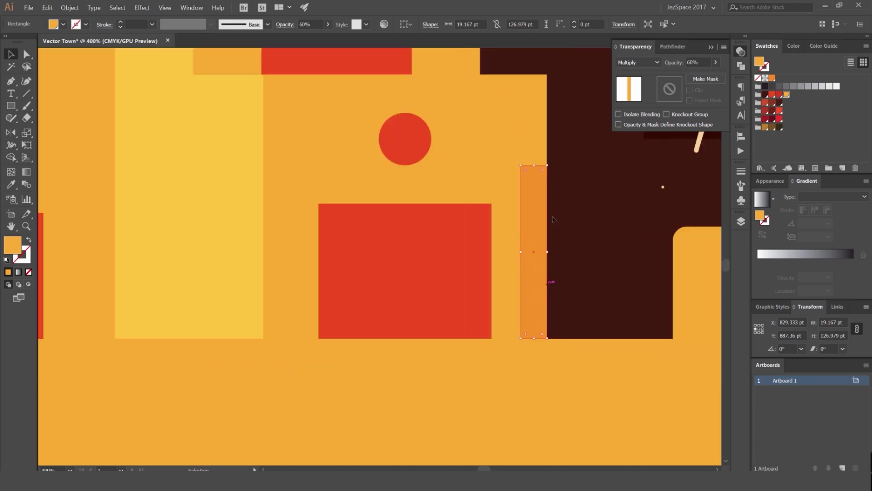
pyautogui.moveTo(535, 167); pyautogui.dragTo(538, 76)
pyautogui.scroll(-3, 550, 93)
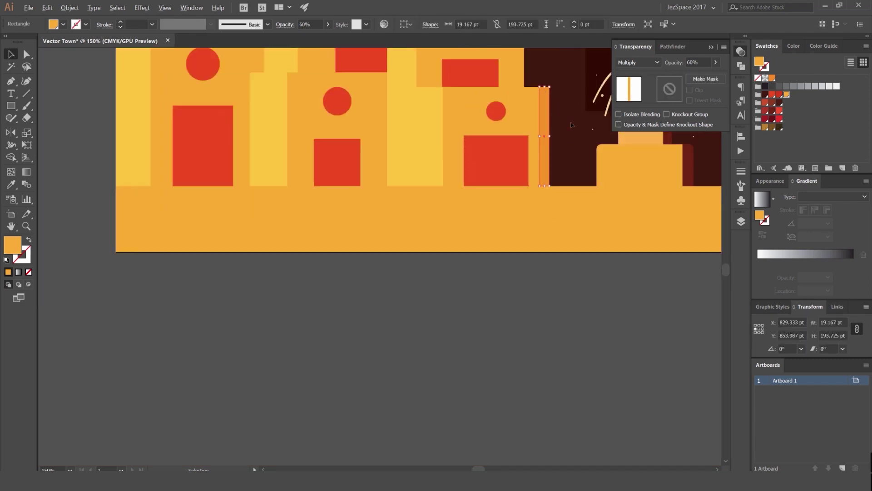
# - Duplicate the strip to the right edge of the middle ground-floor house and stretch it to the house's top, about 222.5 pt tall
pyautogui.click(557, 109)
pyautogui.moveTo(553, 128); pyautogui.dragTo(443, 172)
pyautogui.scroll(5, 464, 318)
pyautogui.scroll(-3, 474, 183)
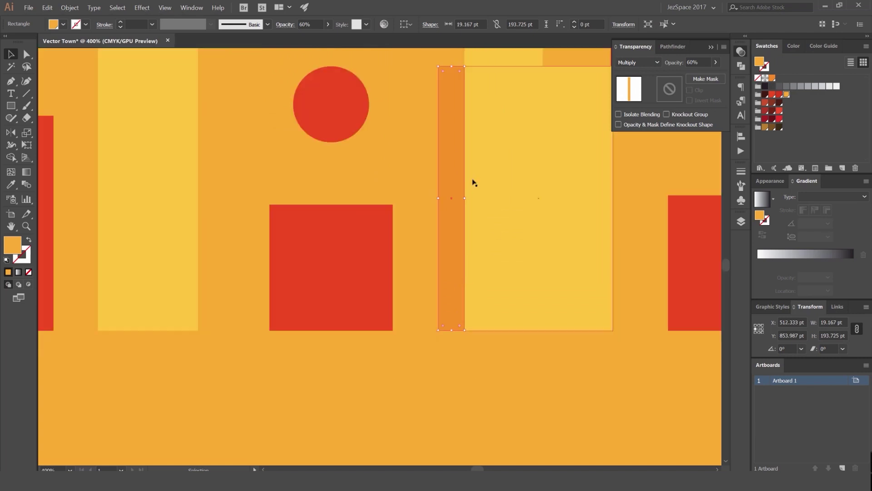
pyautogui.scroll(5, 473, 183)
pyautogui.moveTo(453, 189); pyautogui.dragTo(459, 149)
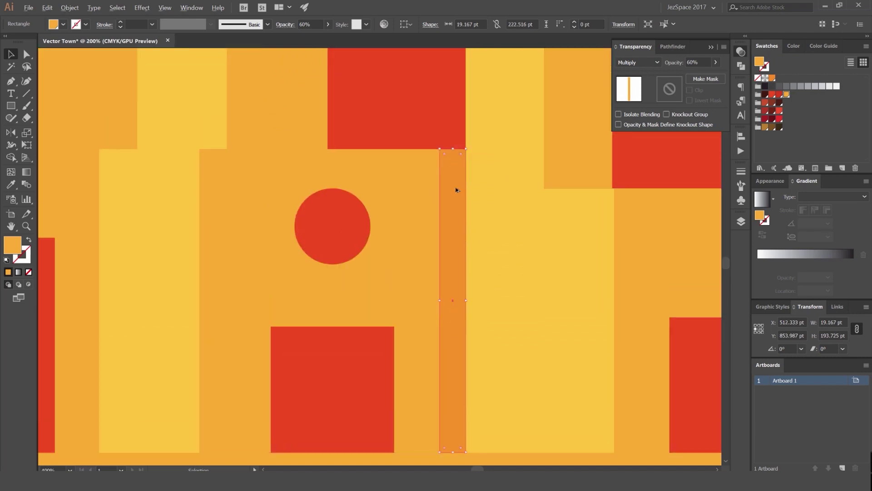
# - Add two strip copies to the leftmost house's right side, one beside the lower yellow column and one above it, shortened to that column's top
pyautogui.scroll(-1, 457, 190)
pyautogui.moveTo(453, 206); pyautogui.dragTo(320, 207)
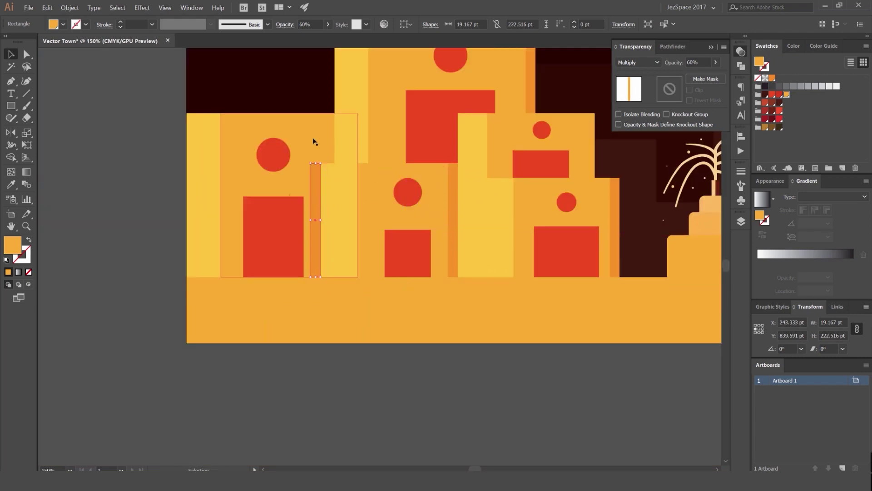
pyautogui.scroll(2, 396, 182)
pyautogui.moveTo(365, 245); pyautogui.dragTo(392, 145)
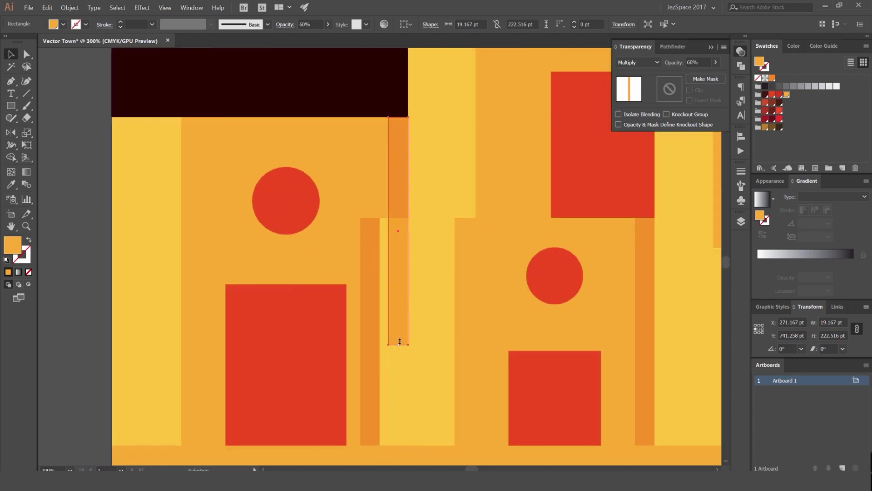
pyautogui.moveTo(399, 342); pyautogui.dragTo(403, 217)
pyautogui.hotkey('ctrl', 'shift', 'a')
pyautogui.scroll(-4, 304, 195)
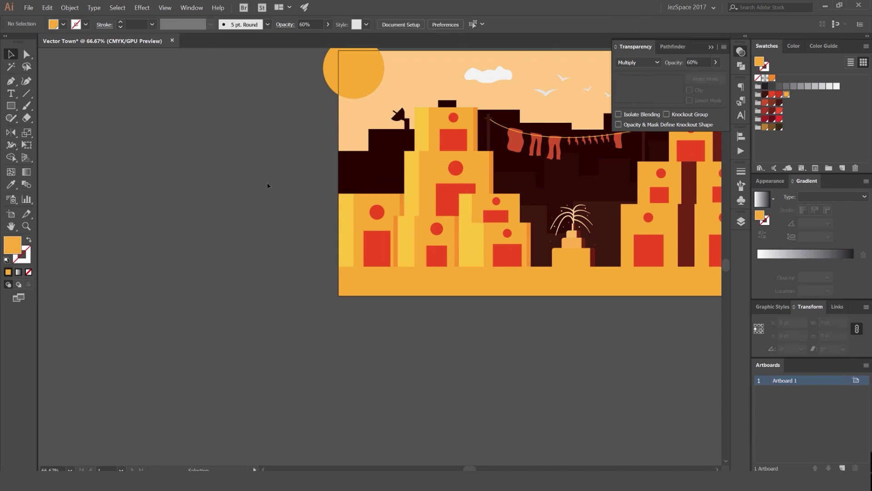
# - Duplicate the second tier's strip onto the unshaded small tier, align it with the right edge and base, and shorten it to the roofline
pyautogui.scroll(-3, 277, 186)
pyautogui.scroll(2, 270, 195)
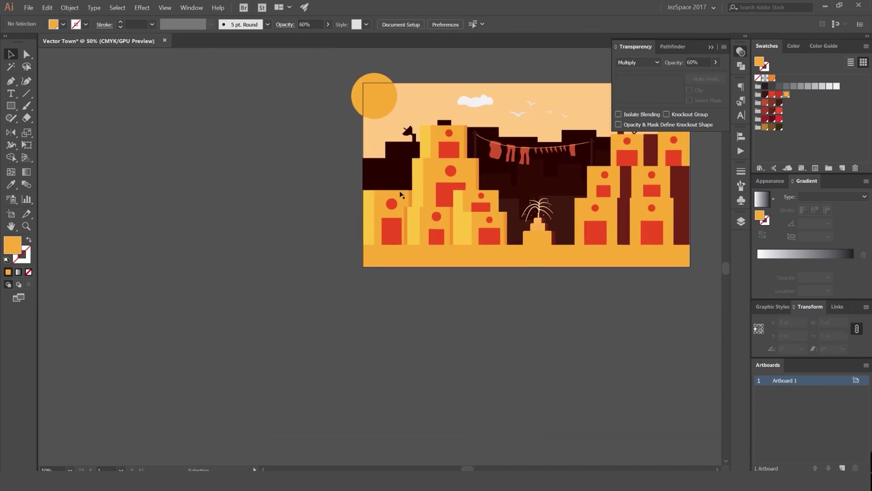
pyautogui.scroll(3, 505, 191)
pyautogui.moveTo(486, 197); pyautogui.dragTo(487, 223)
pyautogui.scroll(5, 502, 232)
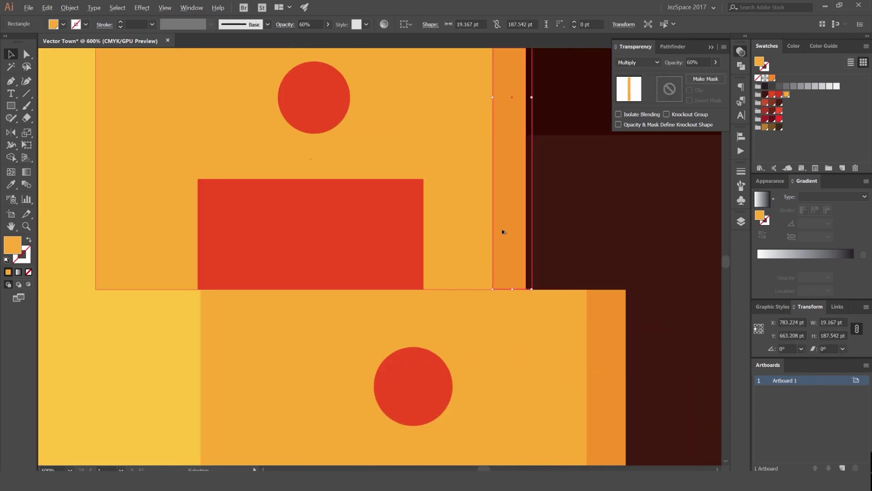
pyautogui.moveTo(522, 245); pyautogui.dragTo(511, 308)
pyautogui.scroll(4, 511, 325)
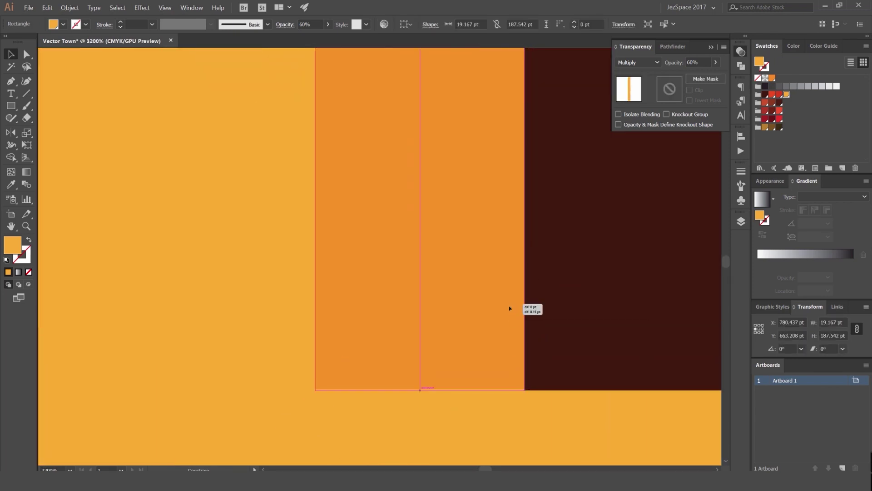
pyautogui.scroll(-8, 510, 307)
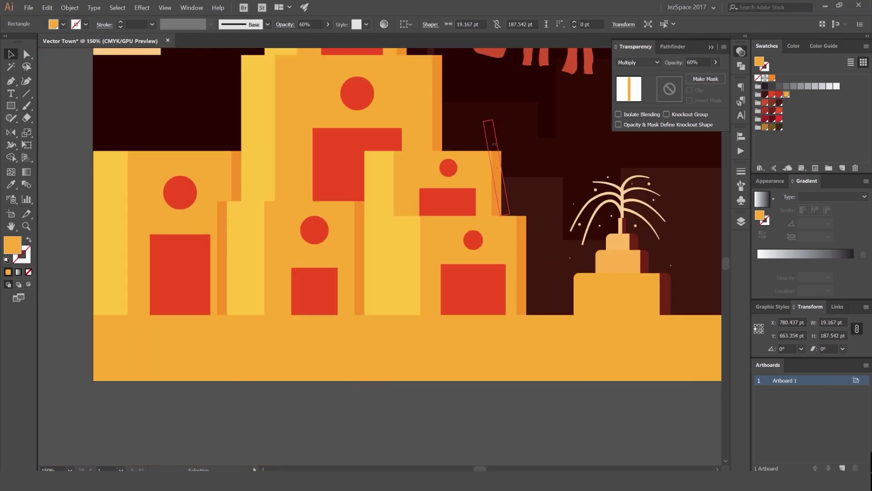
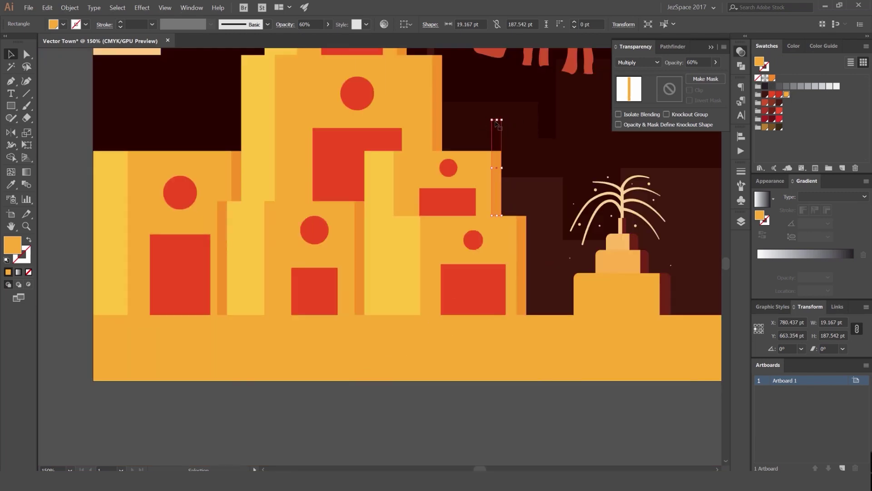
pyautogui.moveTo(497, 121); pyautogui.dragTo(500, 162)
pyautogui.scroll(-3, 268, 180)
pyautogui.click(172, 159)
# - Draw a thin rectangle about 195.8 pt wide and 10.7 pt tall along the upper edge of the top tier's front wall
pyautogui.hscroll(-5, 305, 140)
pyautogui.scroll(-2, 433, 135)
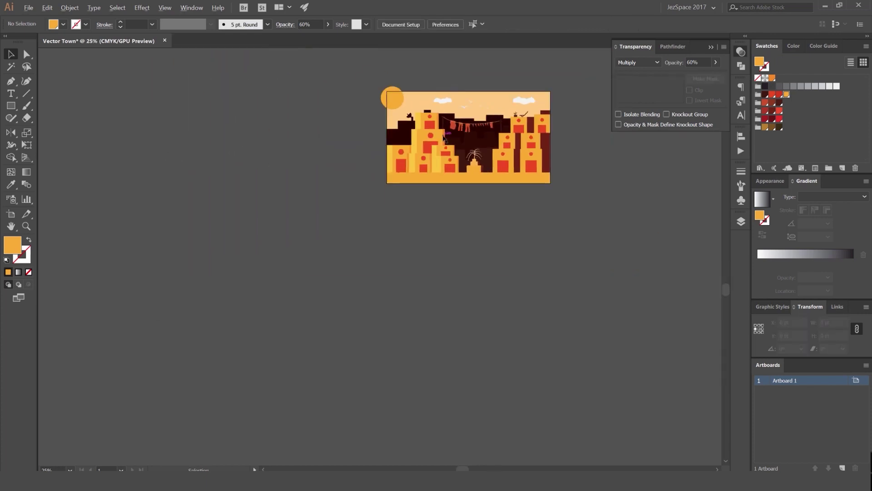
pyautogui.scroll(3, 433, 136)
pyautogui.moveTo(480, 131); pyautogui.dragTo(442, 189)
pyautogui.scroll(-3, 413, 200)
pyautogui.scroll(1, 350, 201)
pyautogui.scroll(3, 350, 201)
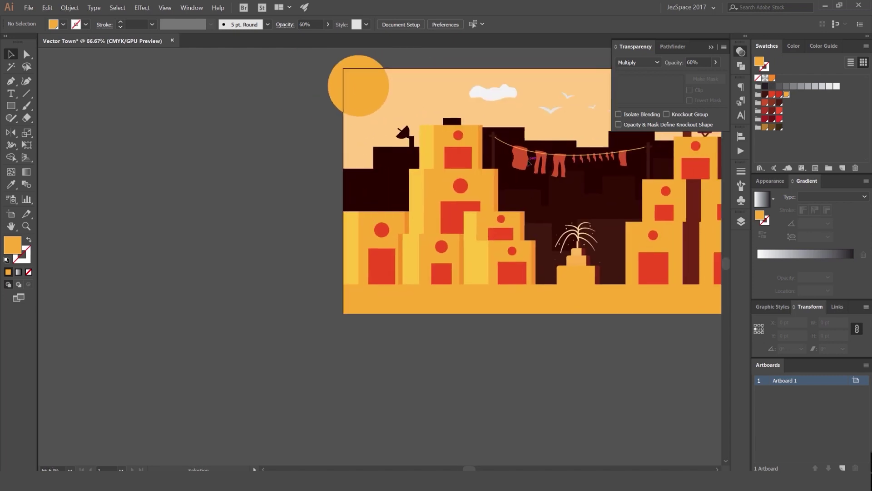
pyautogui.scroll(4, 475, 121)
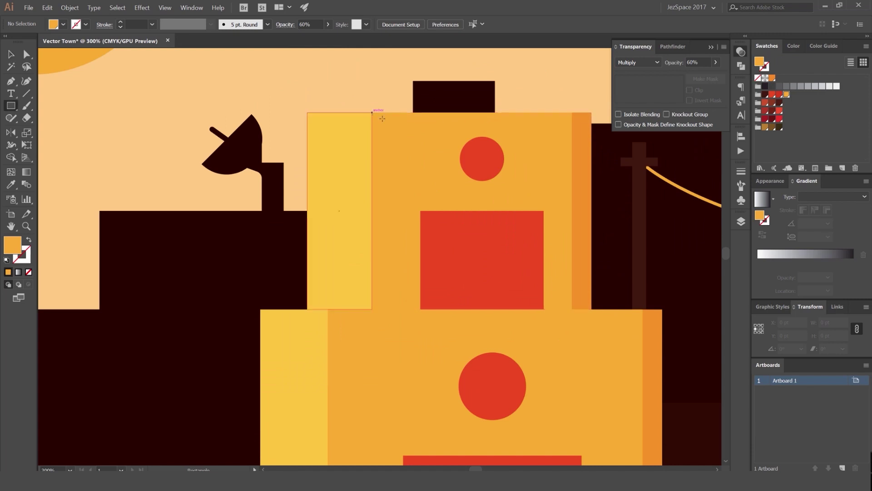
pyautogui.moveTo(372, 113); pyautogui.dragTo(572, 121)
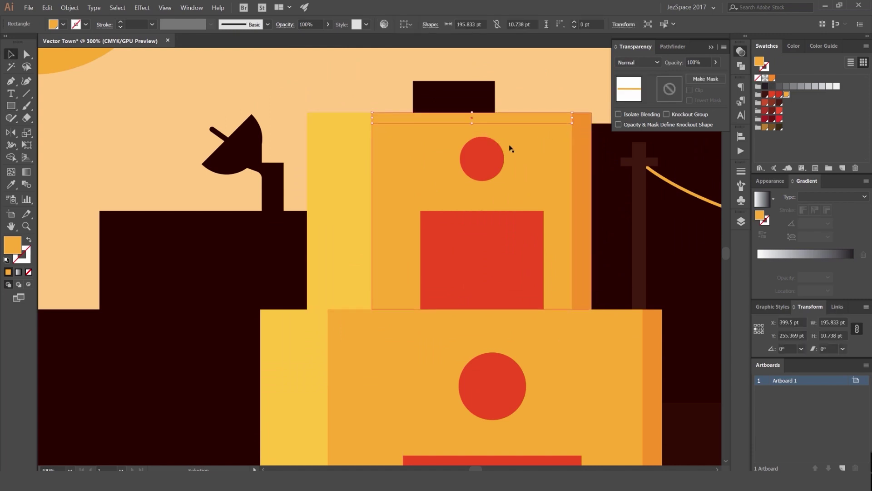
# - Copy the yellow side column's appearance, Screen blend mode at 60% opacity, onto the thin rectangle
pyautogui.press('i')
pyautogui.click(356, 132)
pyautogui.press('v')
pyautogui.scroll(-5, 352, 143)
pyautogui.click(196, 146)
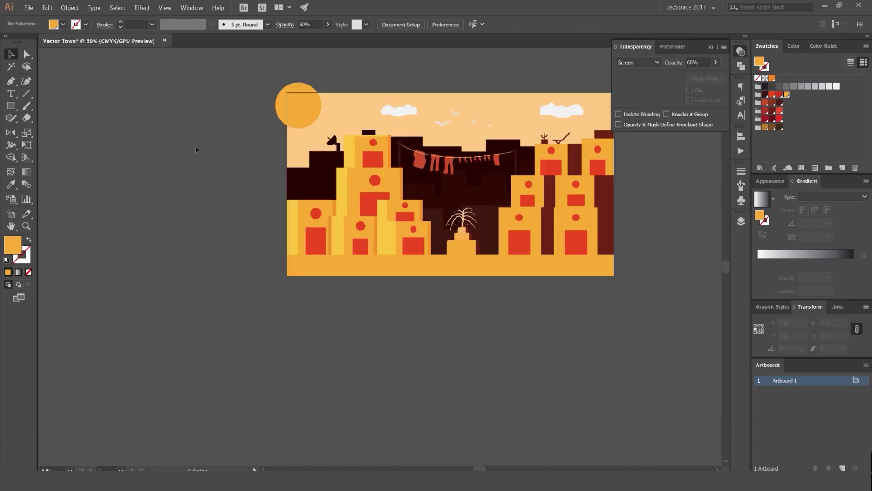
# - Reduce the height of the top tier's yellow highlight bar to about 5.4 pt
pyautogui.scroll(5, 347, 142)
pyautogui.click(458, 133)
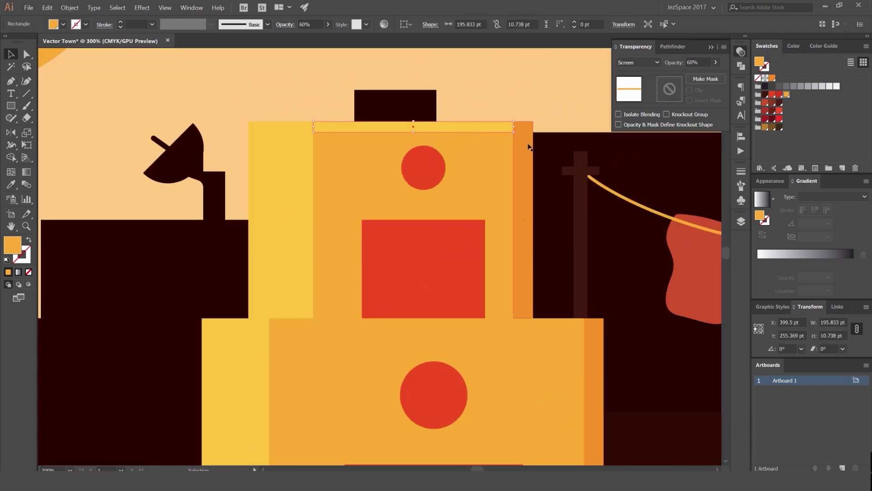
pyautogui.moveTo(527, 145); pyautogui.dragTo(427, 142)
pyautogui.hotkey('ctrl', 'z')
pyautogui.scroll(2, 403, 135)
pyautogui.scroll(-5, 427, 142)
pyautogui.scroll(4, 440, 143)
pyautogui.click(462, 111)
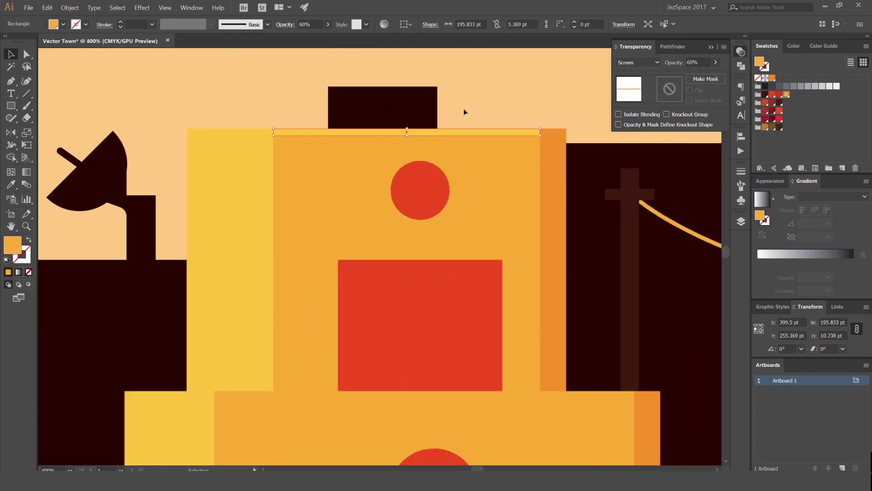
# - Restore the top tier's highlight bar to about 10.7 pt tall and duplicate it onto the second tier's upper edge
pyautogui.scroll(-6, 462, 111)
pyautogui.scroll(5, 500, 95)
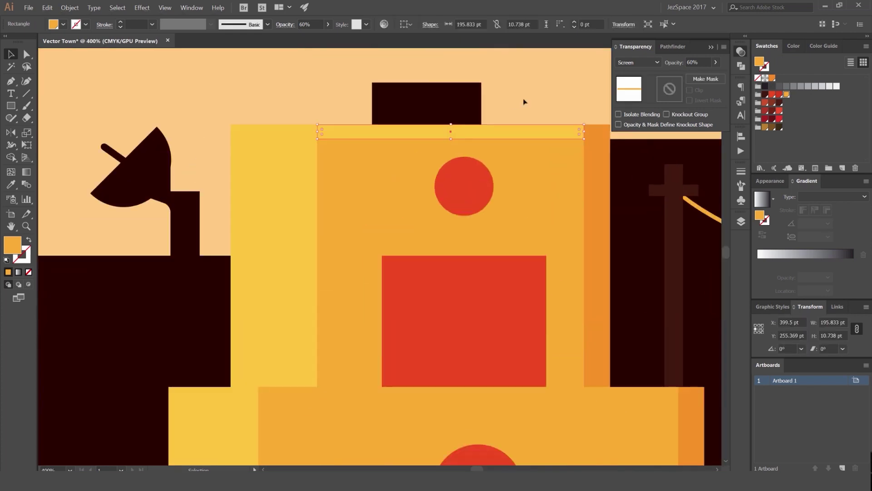
pyautogui.scroll(-3, 518, 108)
pyautogui.scroll(2, 472, 100)
pyautogui.moveTo(440, 107); pyautogui.dragTo(425, 232)
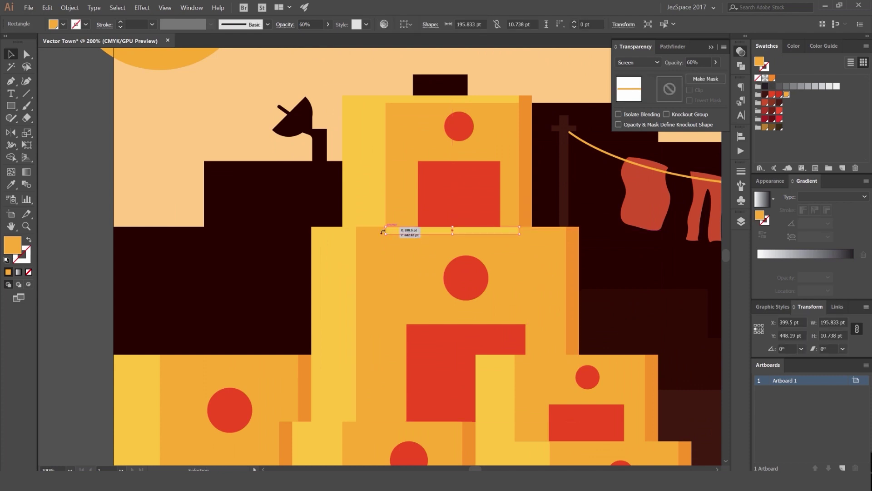
# - Stretch the copied bar to about 308.2 pt wide, spanning the second tier's front wall from side column to shadow strip
pyautogui.scroll(3, 399, 227)
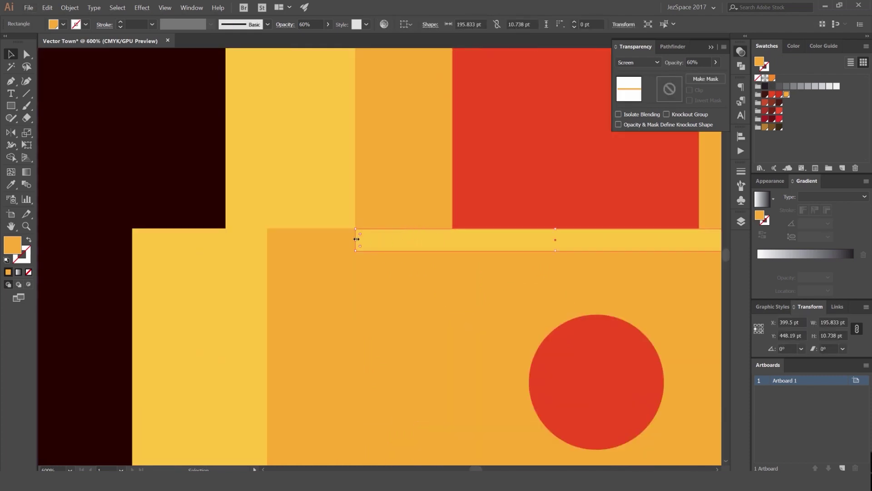
pyautogui.moveTo(357, 239); pyautogui.dragTo(268, 239)
pyautogui.hscroll(5, 467, 205)
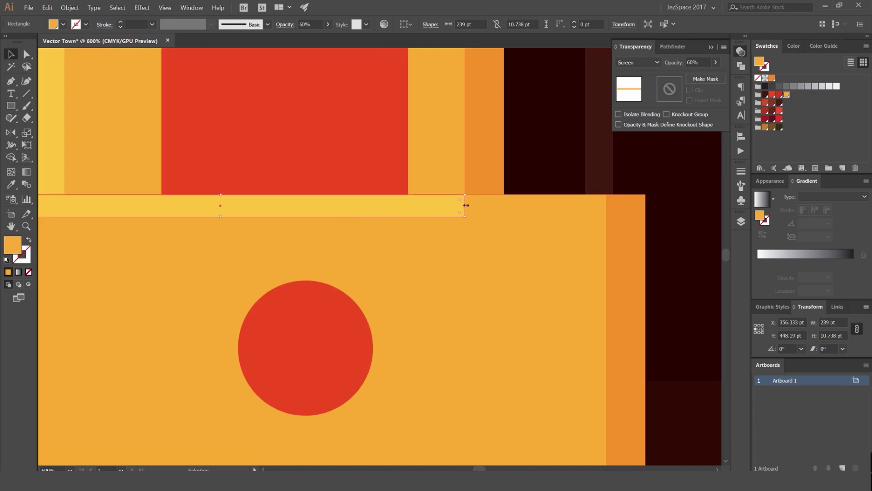
pyautogui.moveTo(466, 205); pyautogui.dragTo(606, 208)
pyautogui.scroll(-8, 582, 218)
pyautogui.click(616, 223)
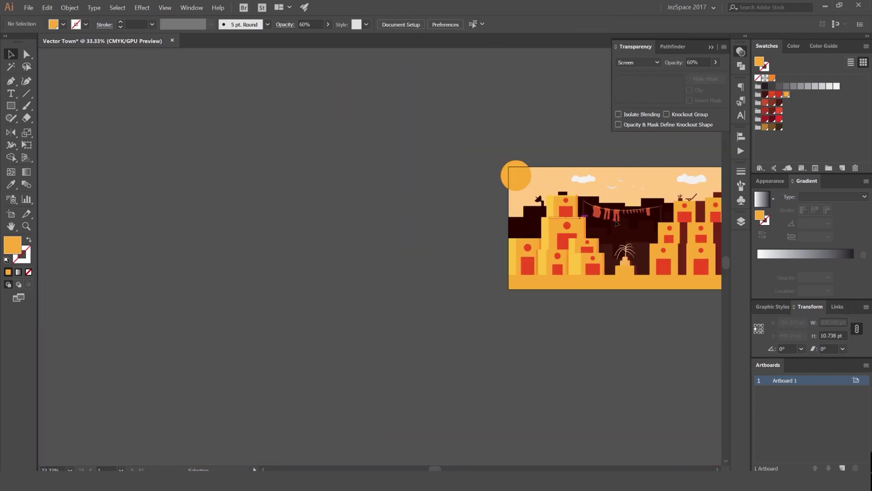
# - Duplicate the second tier's highlight bar onto the small right-hand tier's upper edge and shorten it to about 191.4 pt, ending at the shadow strip
pyautogui.hscroll(3, 617, 223)
pyautogui.scroll(5, 472, 93)
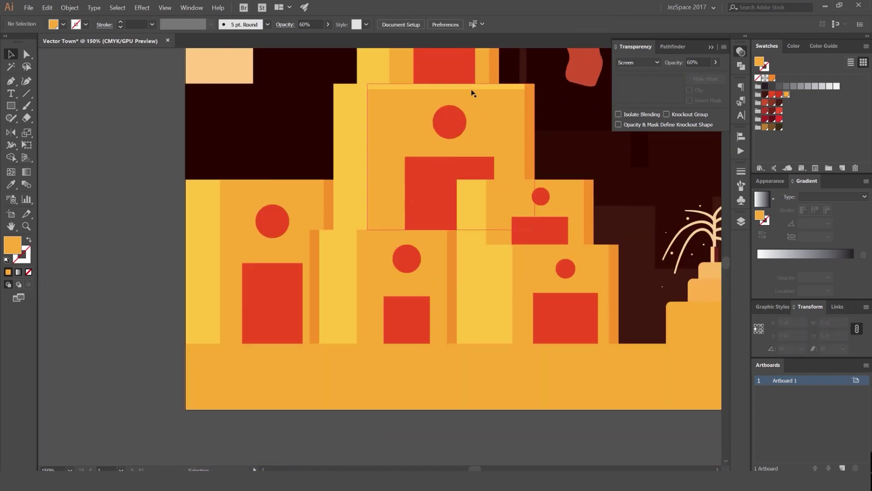
pyautogui.moveTo(456, 85); pyautogui.dragTo(575, 182)
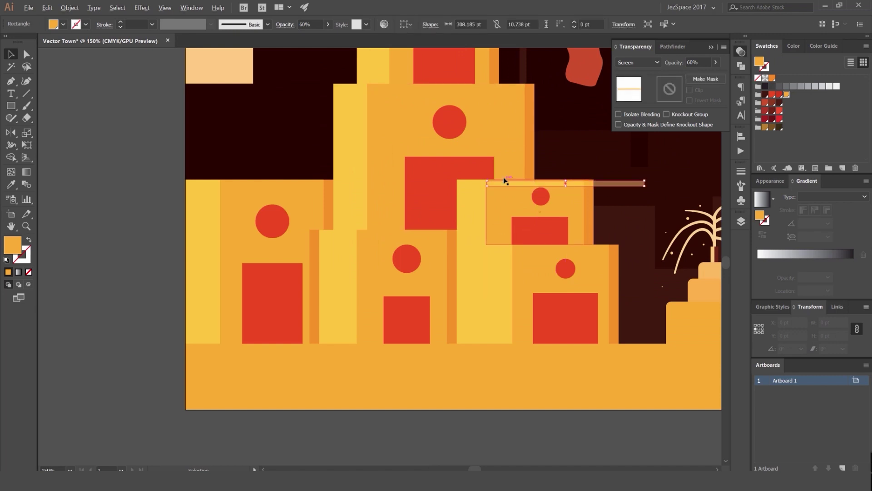
pyautogui.scroll(6, 498, 180)
pyautogui.moveTo(478, 200); pyautogui.dragTo(466, 193)
pyautogui.scroll(-5, 466, 194)
pyautogui.moveTo(645, 196); pyautogui.dragTo(594, 199)
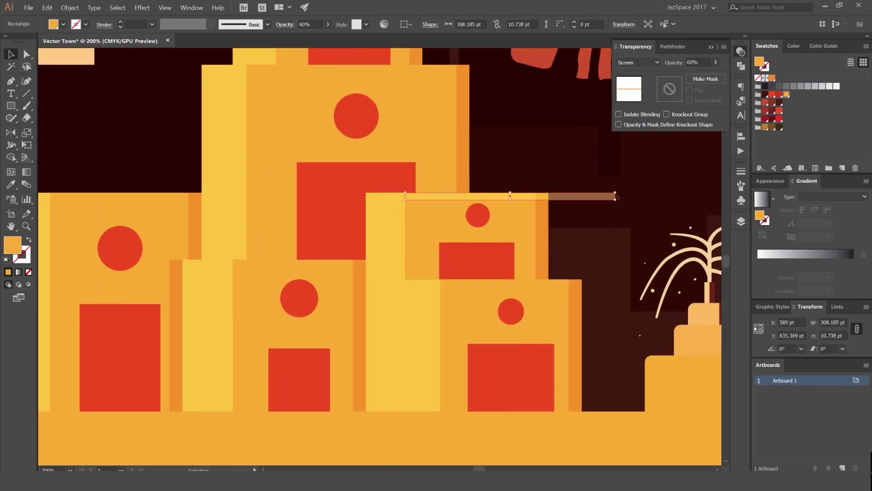
pyautogui.scroll(2, 616, 197)
pyautogui.moveTo(607, 193); pyautogui.dragTo(449, 194)
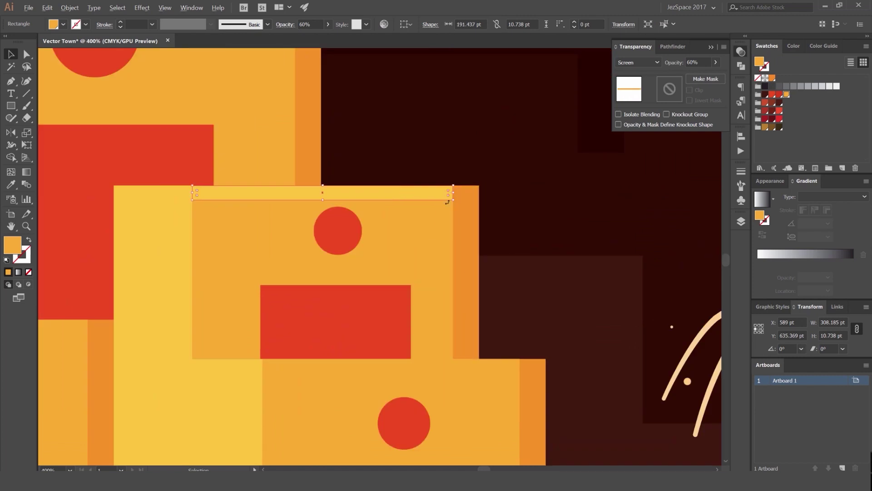
# - Duplicate the small tier's highlight bar onto the building directly below it and trim it to about 188.8 pt wide
pyautogui.scroll(-3, 559, 173)
pyautogui.moveTo(516, 177); pyautogui.dragTo(446, 219)
pyautogui.scroll(6, 459, 245)
pyautogui.scroll(-4, 445, 219)
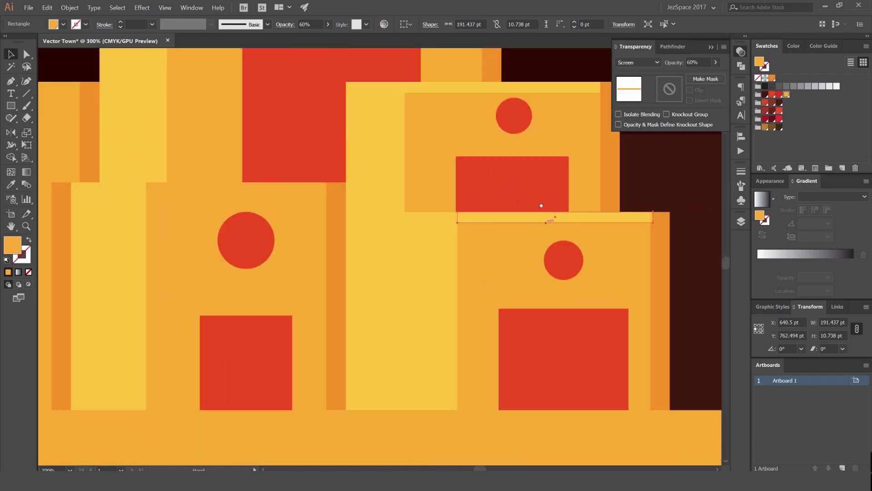
pyautogui.scroll(4, 544, 208)
pyautogui.moveTo(531, 207); pyautogui.dragTo(522, 208)
pyautogui.scroll(-8, 522, 208)
pyautogui.scroll(2, 478, 185)
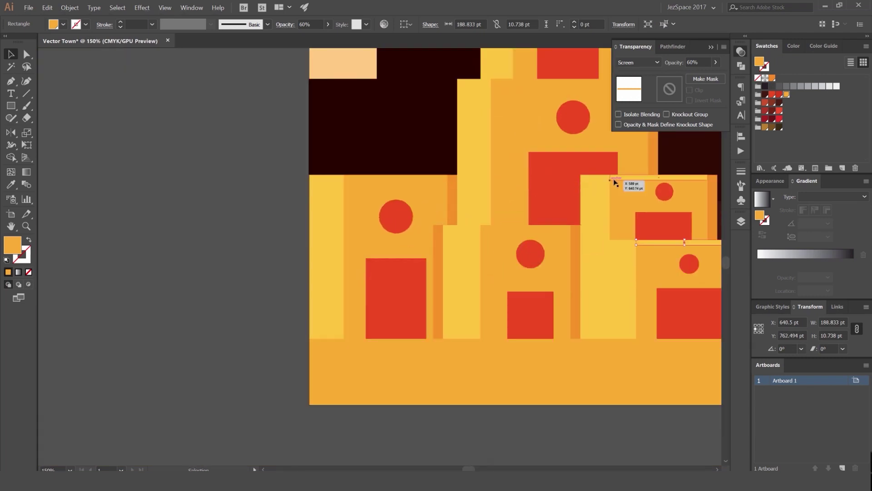
# - Duplicate the small tier's highlight bar onto the far-left building's upper edge and widen it to meet the shadow strip
pyautogui.moveTo(615, 182); pyautogui.dragTo(357, 184)
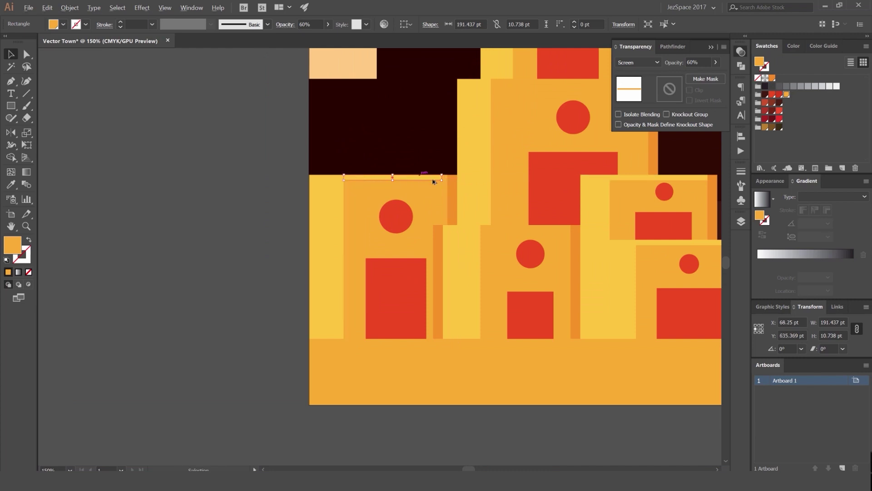
pyautogui.scroll(4, 427, 179)
pyautogui.moveTo(500, 178); pyautogui.dragTo(522, 178)
pyautogui.scroll(-5, 521, 179)
pyautogui.click(359, 174)
pyautogui.moveTo(359, 175); pyautogui.dragTo(257, 188)
# - Duplicate the lower right building's highlight bar onto the middle ground-level building and shorten it to about 176.6 pt
pyautogui.scroll(2, 472, 229)
pyautogui.moveTo(635, 241); pyautogui.dragTo(449, 221)
pyautogui.scroll(3, 422, 222)
pyautogui.scroll(-3, 493, 218)
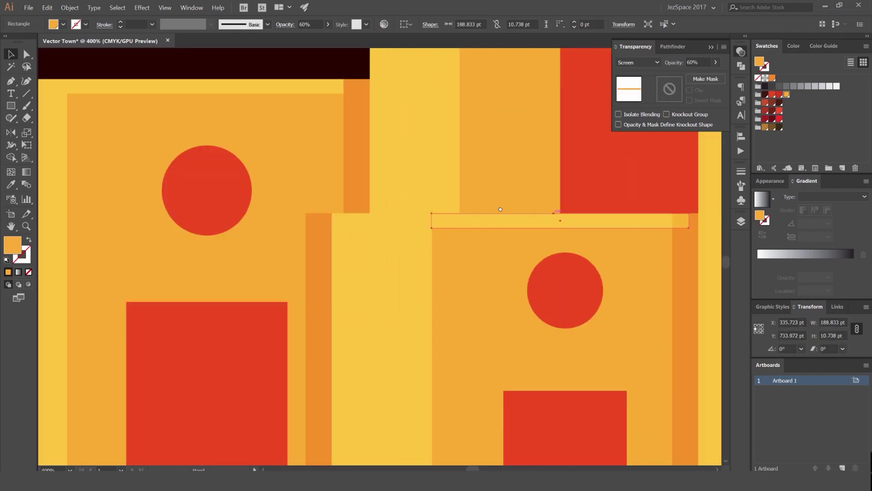
pyautogui.scroll(4, 580, 221)
pyautogui.moveTo(534, 201); pyautogui.dragTo(500, 201)
pyautogui.scroll(-8, 499, 201)
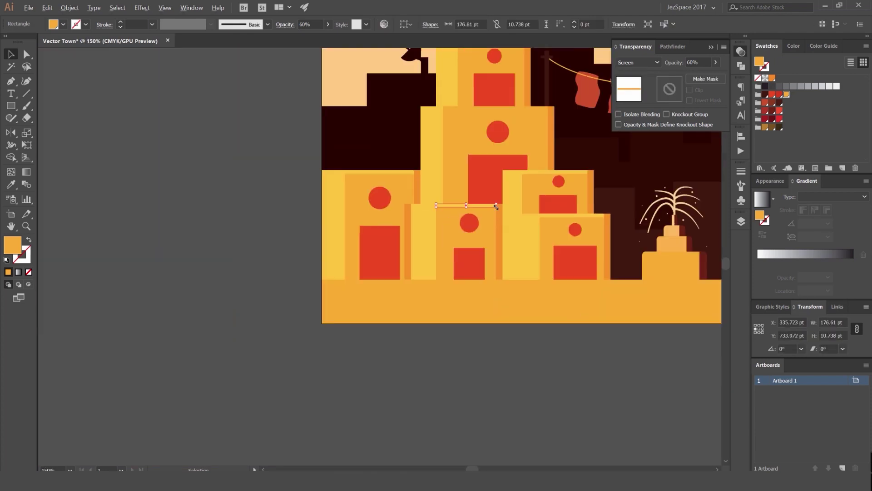
pyautogui.click(312, 188)
# - Examine the highlights and shadows of the left building cluster within the whole illustration
pyautogui.scroll(5, 529, 175)
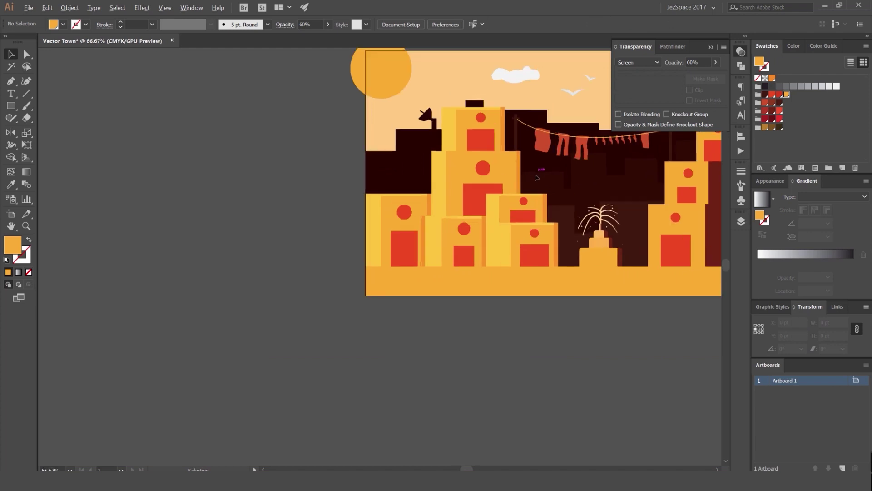
pyautogui.moveTo(482, 273); pyautogui.dragTo(246, 84)
pyautogui.moveTo(342, 84); pyautogui.dragTo(445, 85)
pyautogui.scroll(-6, 444, 107)
pyautogui.click(270, 132)
pyautogui.moveTo(282, 119); pyautogui.dragTo(294, 167)
pyautogui.scroll(-2, 295, 167)
pyautogui.moveTo(310, 136); pyautogui.dragTo(355, 149)
pyautogui.scroll(2, 325, 175)
pyautogui.click(744, 53)
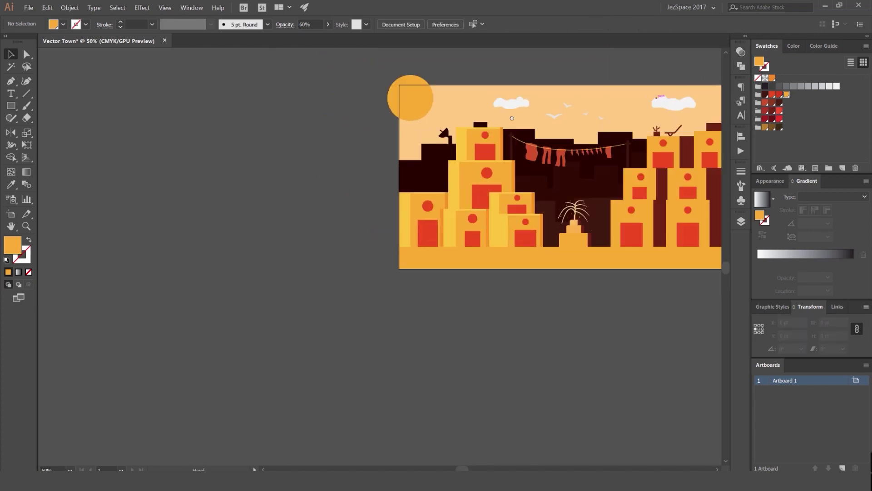
pyautogui.scroll(2, 405, 166)
# - Try to select all highlight shapes by matching the fill color of the top tier's yellow side column
pyautogui.moveTo(471, 156); pyautogui.dragTo(348, 159)
pyautogui.hotkey('ctrl', 'z')
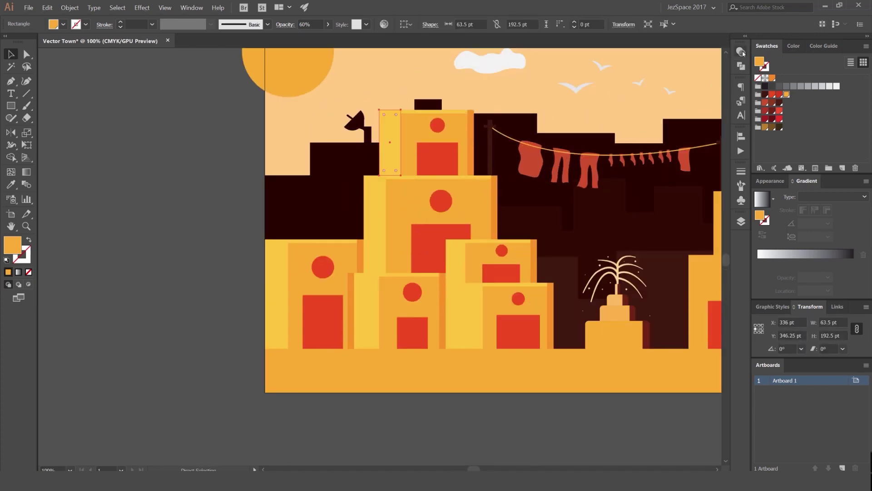
pyautogui.click(743, 52)
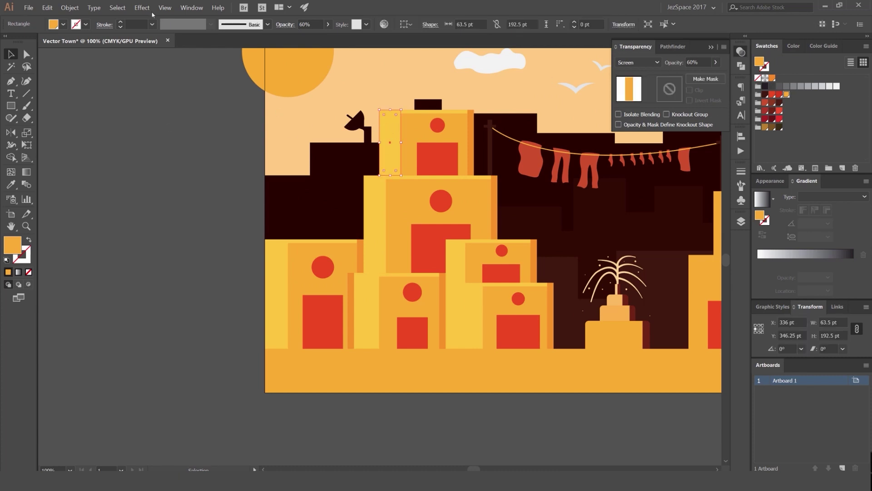
pyautogui.click(117, 8)
pyautogui.moveTo(140, 81)
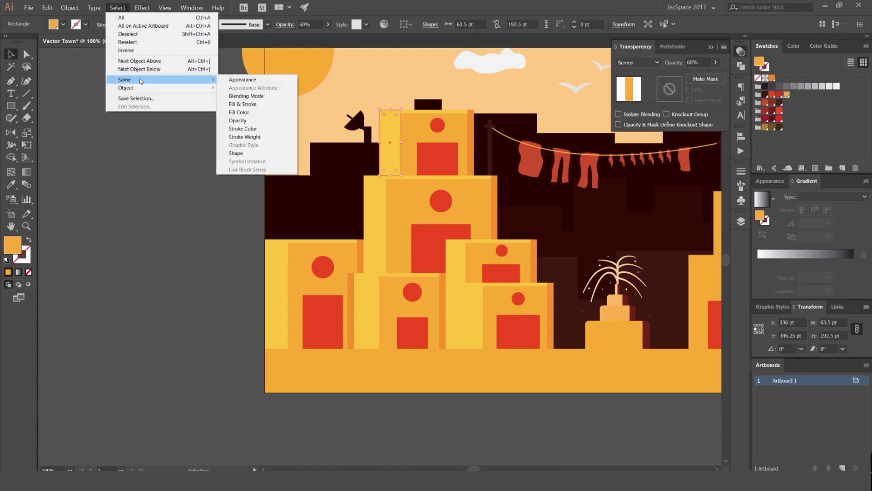
pyautogui.click(244, 112)
pyautogui.hotkey('ctrl', '-')
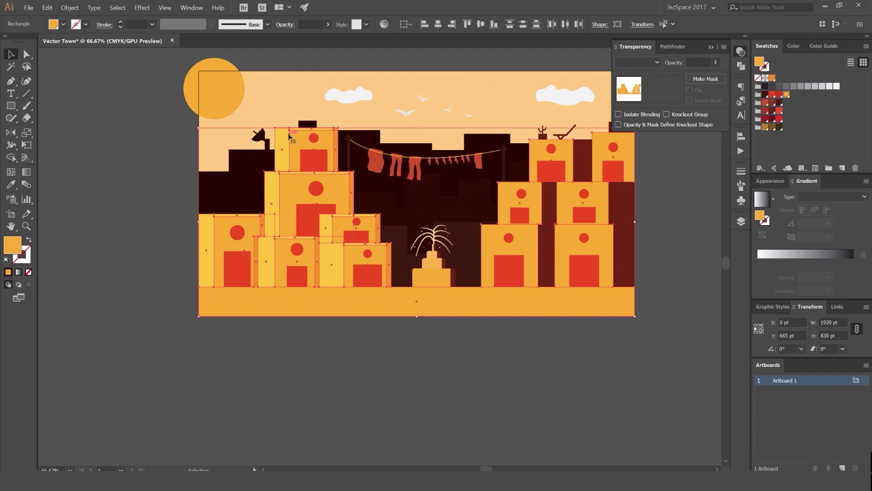
pyautogui.click(161, 111)
# - Use Select Same to select every yellow highlight shape that matches the top tier's side column
pyautogui.scroll(2, 235, 142)
pyautogui.click(350, 134)
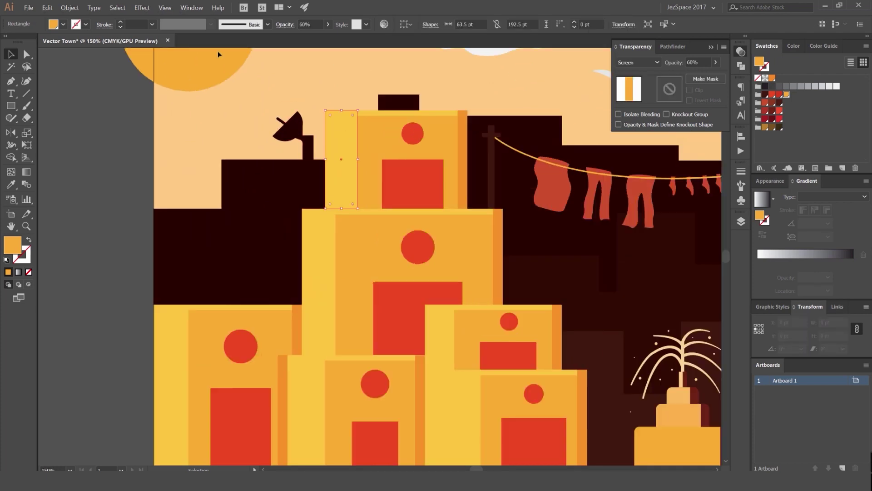
pyautogui.click(117, 8)
pyautogui.moveTo(145, 82)
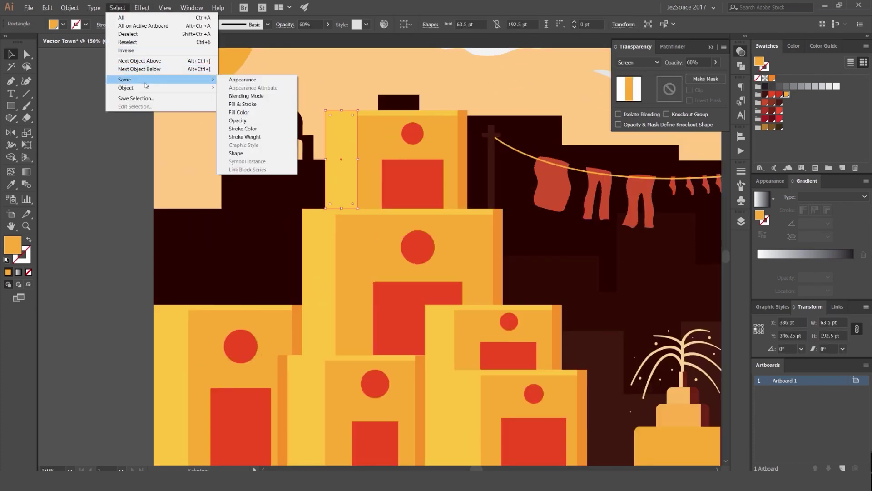
pyautogui.click(267, 110)
pyautogui.hotkey('ctrl', '-')
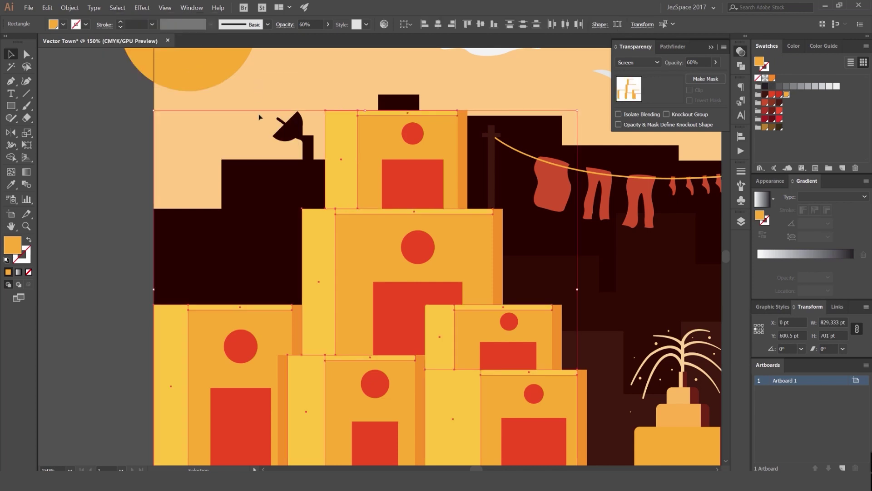
pyautogui.scroll(-2, 398, 222)
pyautogui.scroll(2, 420, 214)
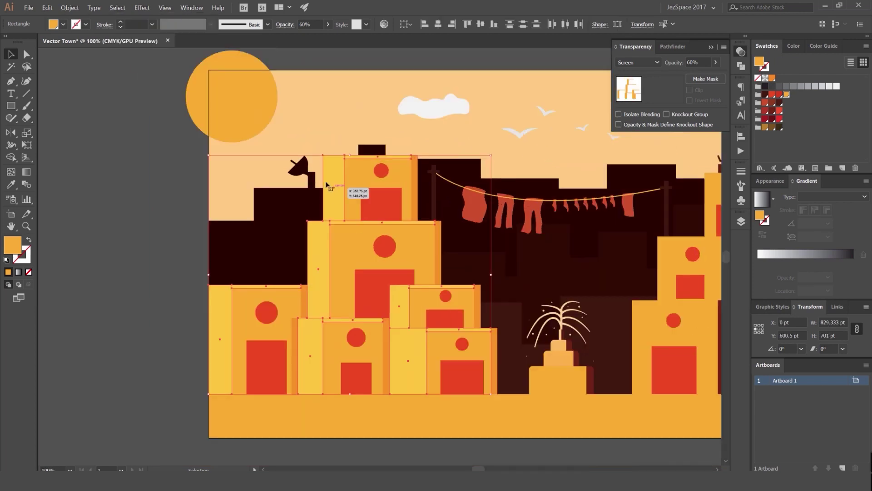
pyautogui.scroll(2, 331, 179)
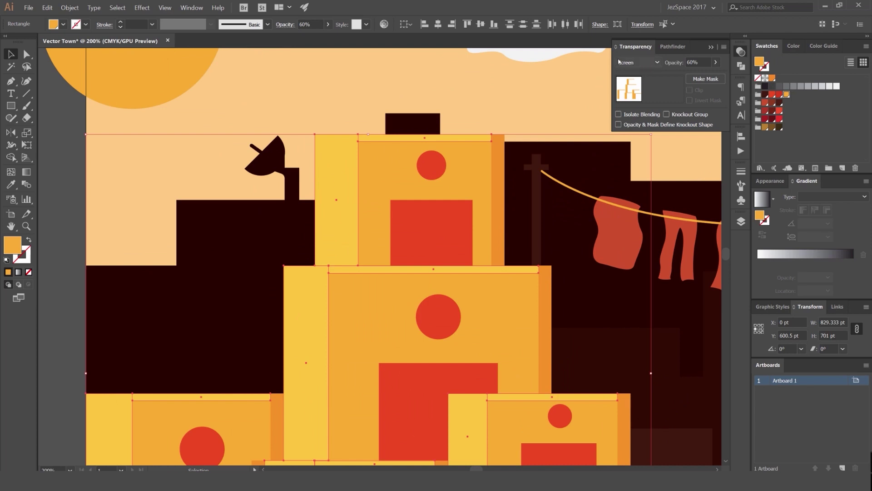
pyautogui.scroll(-3, 455, 135)
pyautogui.moveTo(552, 162); pyautogui.dragTo(400, 155)
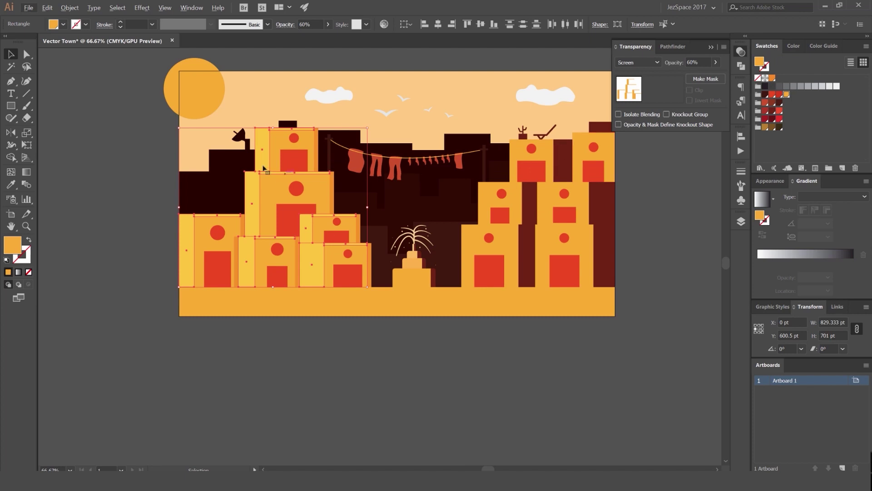
pyautogui.scroll(2, 264, 168)
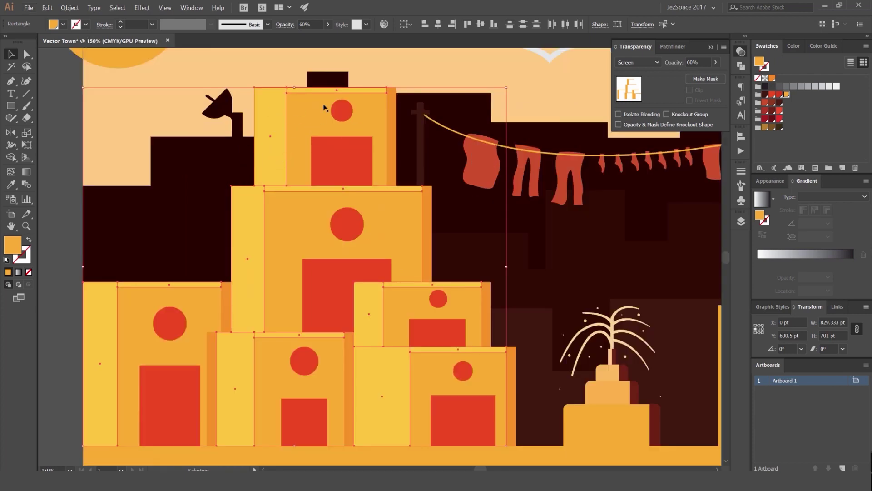
pyautogui.scroll(-2, 275, 119)
pyautogui.moveTo(292, 137); pyautogui.dragTo(391, 154)
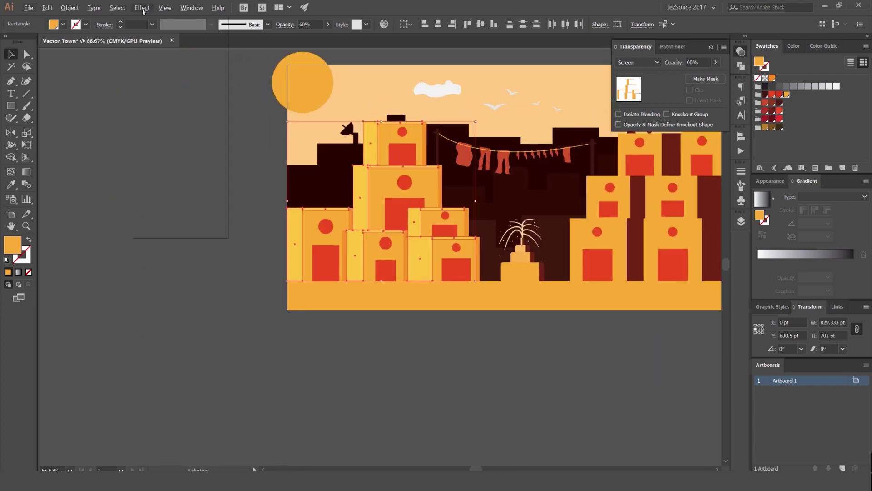
pyautogui.click(117, 8)
pyautogui.moveTo(138, 81)
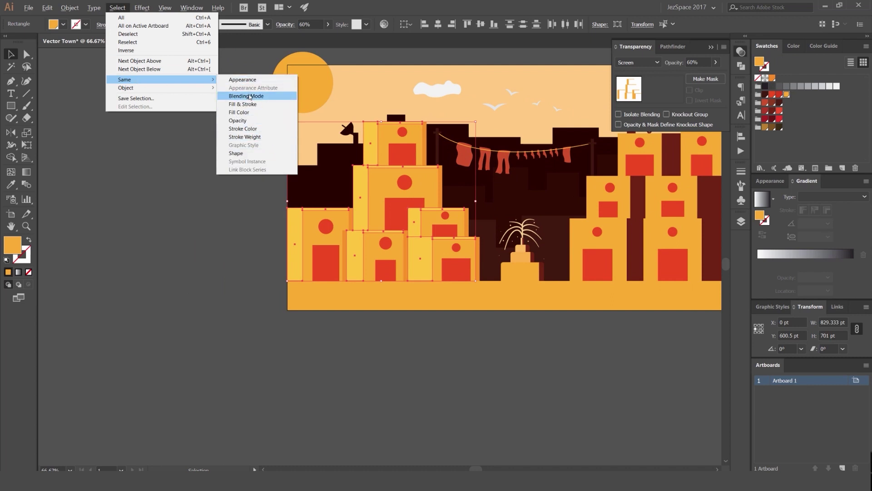
pyautogui.click(186, 177)
# - Reselect all the yellow highlight shapes, starting from the top tier's side column, and set their opacity to 30%
pyautogui.click(374, 141)
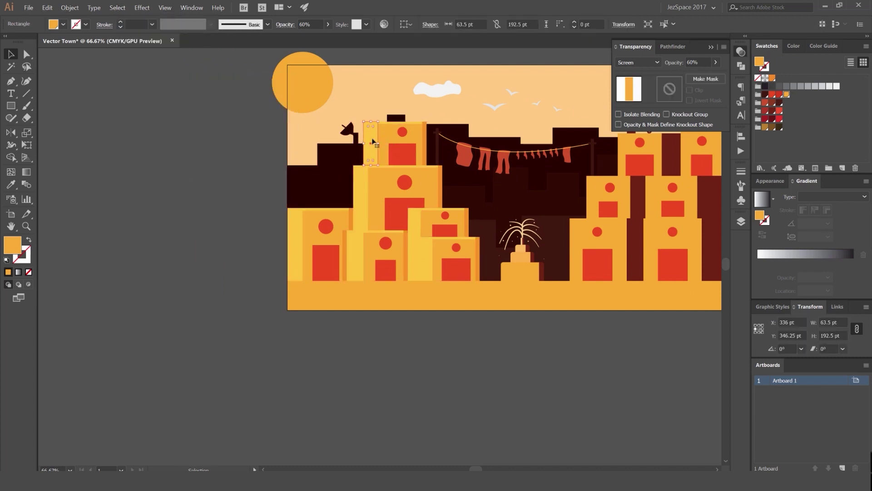
pyautogui.hotkey('ctrl', '6')
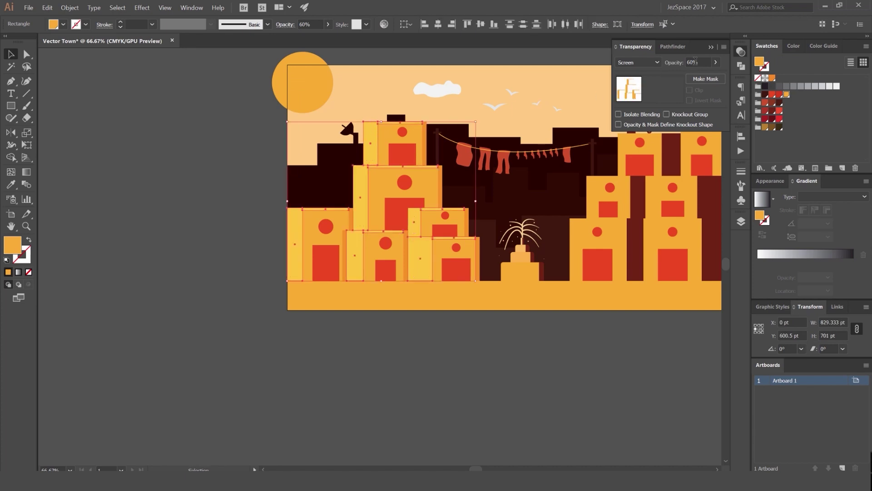
pyautogui.write('30')
pyautogui.press('Return')
pyautogui.click(183, 182)
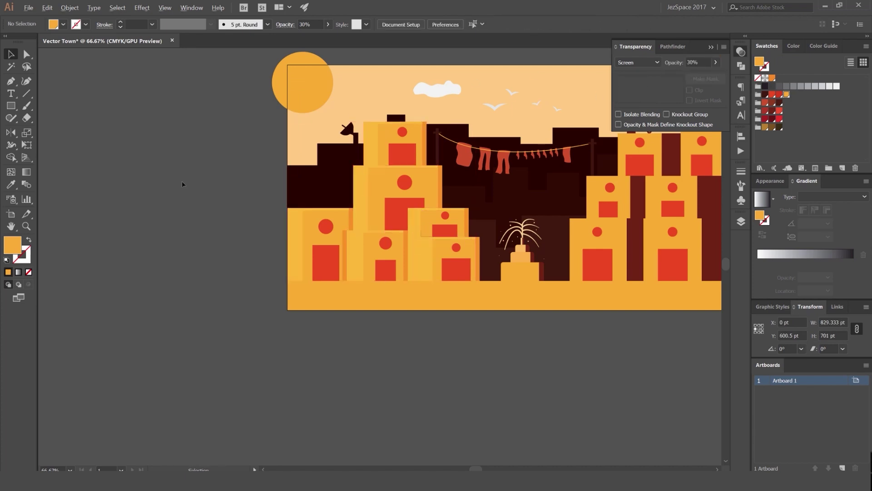
# - Review the softened highlights on the left buildings and undo the opacity change
pyautogui.scroll(-2, 187, 181)
pyautogui.moveTo(191, 184); pyautogui.dragTo(252, 193)
pyautogui.scroll(3, 255, 201)
pyautogui.moveTo(350, 202); pyautogui.dragTo(256, 232)
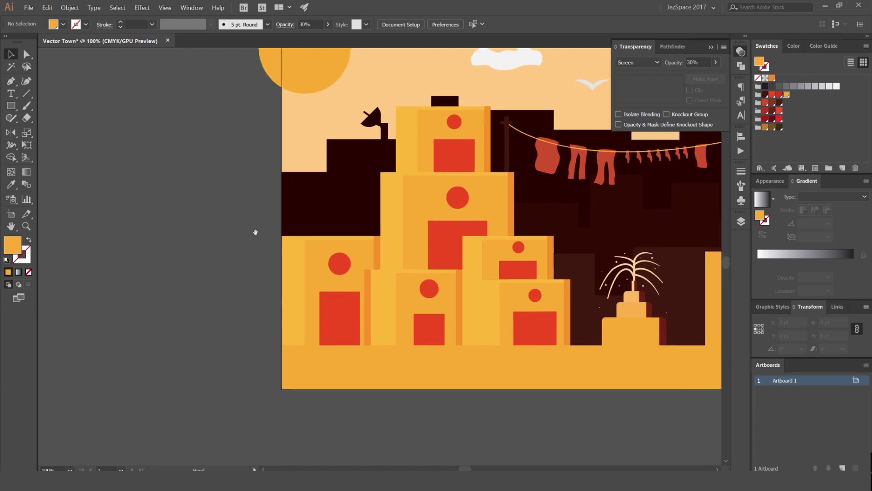
pyautogui.scroll(-2, 254, 231)
pyautogui.scroll(1, 220, 231)
pyautogui.hotkey('ctrl', 'z')
pyautogui.scroll(-1, 266, 223)
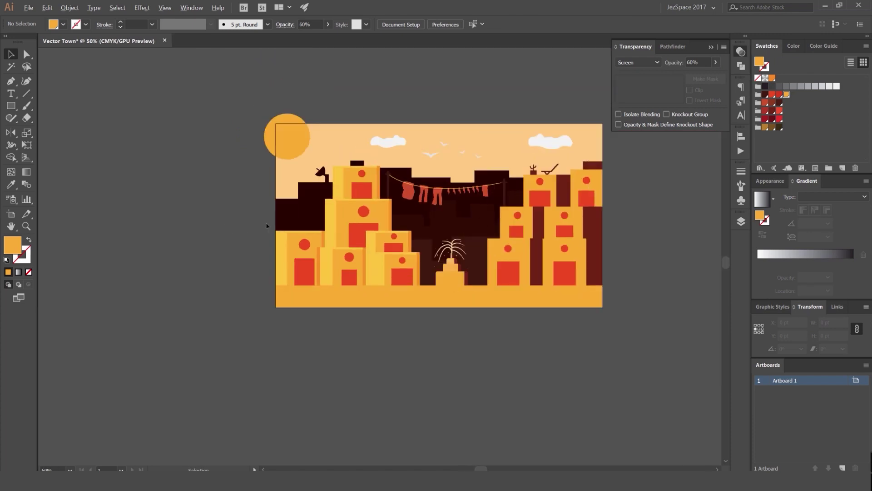
pyautogui.scroll(4, 375, 242)
pyautogui.scroll(-3, 318, 219)
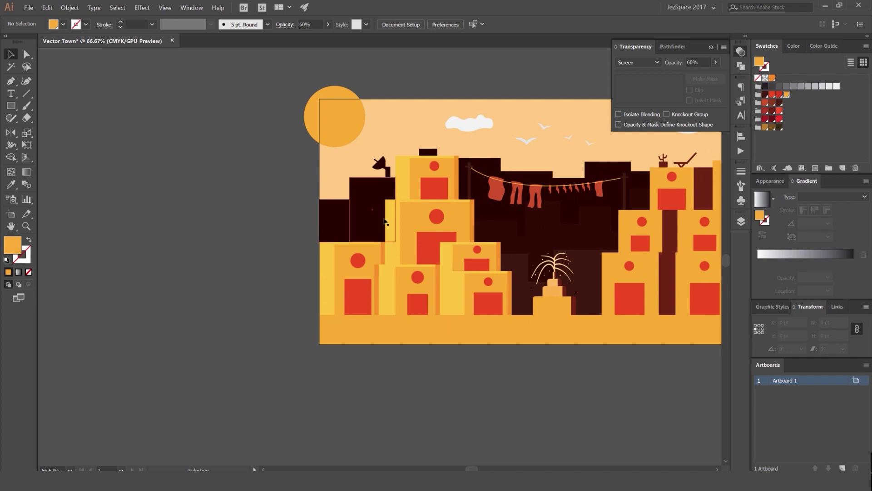
# - Recolor the top tier's door and round window on the left tower with the darker red swatch
pyautogui.scroll(2, 443, 209)
pyautogui.scroll(-3, 453, 208)
pyautogui.moveTo(438, 193); pyautogui.dragTo(401, 195)
pyautogui.scroll(3, 394, 196)
pyautogui.press('a')
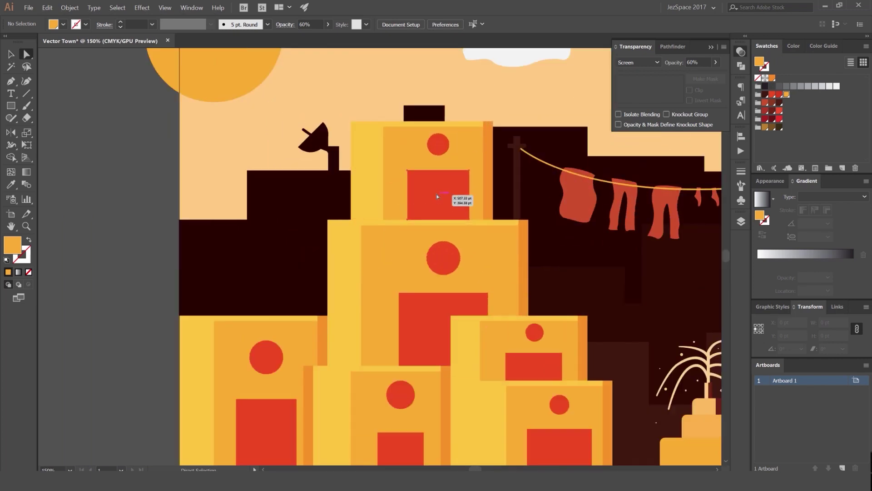
pyautogui.click(438, 195)
pyautogui.keyDown('shift'); pyautogui.click(440, 145); pyautogui.keyUp('shift')
pyautogui.click(779, 95)
pyautogui.scroll(-2, 222, 213)
pyautogui.click(176, 204)
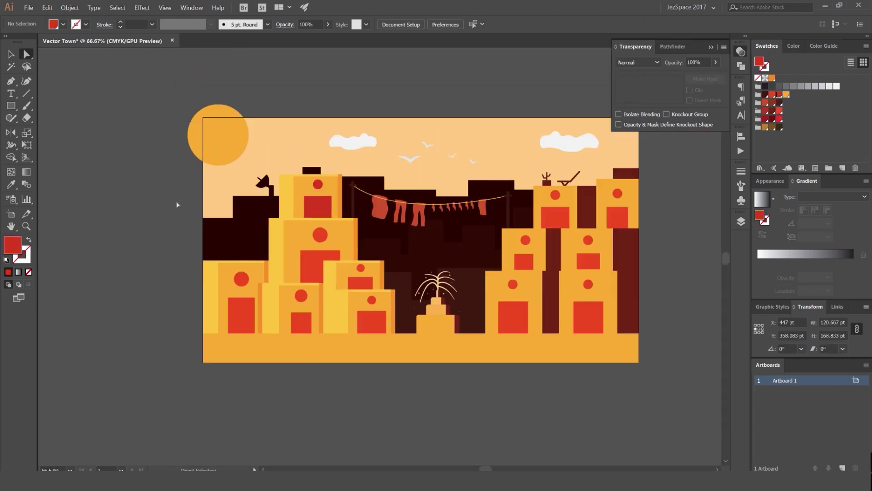
# - Undo and reapply the top tier's darker red to compare it with the original brighter red
pyautogui.hotkey('ctrl', 'z')
pyautogui.click(157, 209)
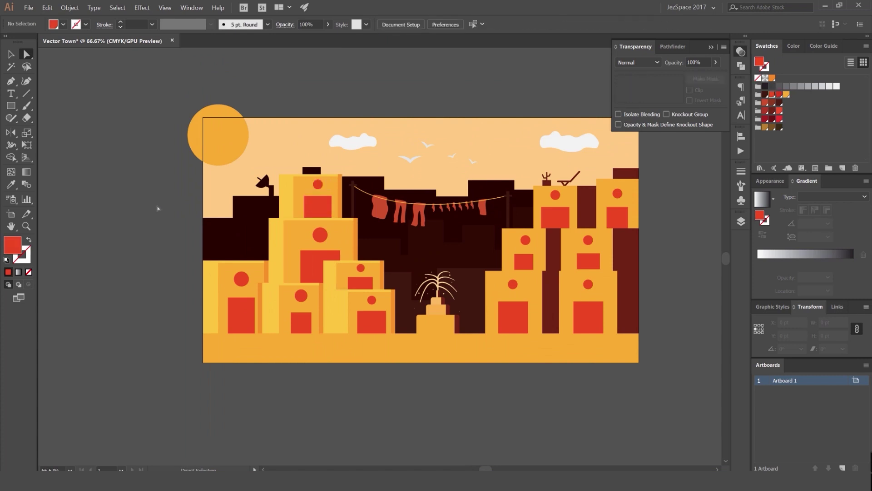
pyautogui.hotkey('ctrl', 'shift', 'z')
pyautogui.click(158, 208)
pyautogui.hotkey('ctrl', 'z')
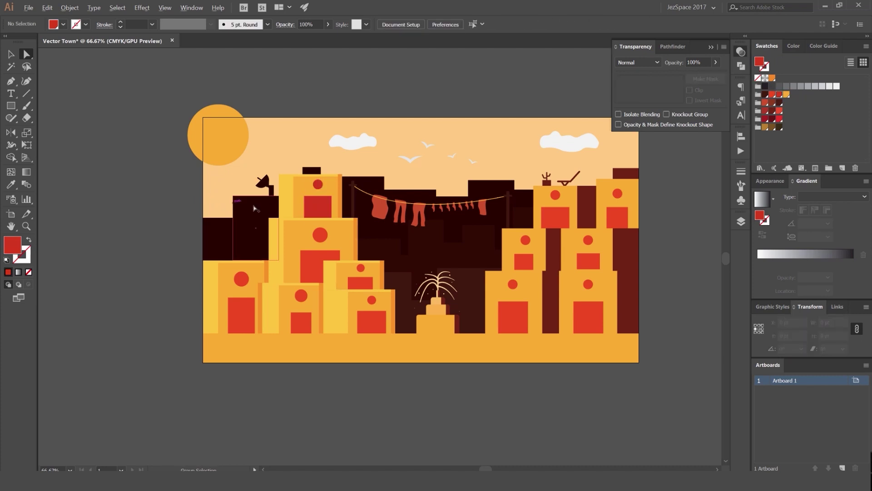
# - Shift the top tier's door and round window together leftward to center them on the building's front face
pyautogui.scroll(3, 252, 204)
pyautogui.click(308, 204)
pyautogui.keyDown('shift'); pyautogui.click(453, 155); pyautogui.keyUp('shift')
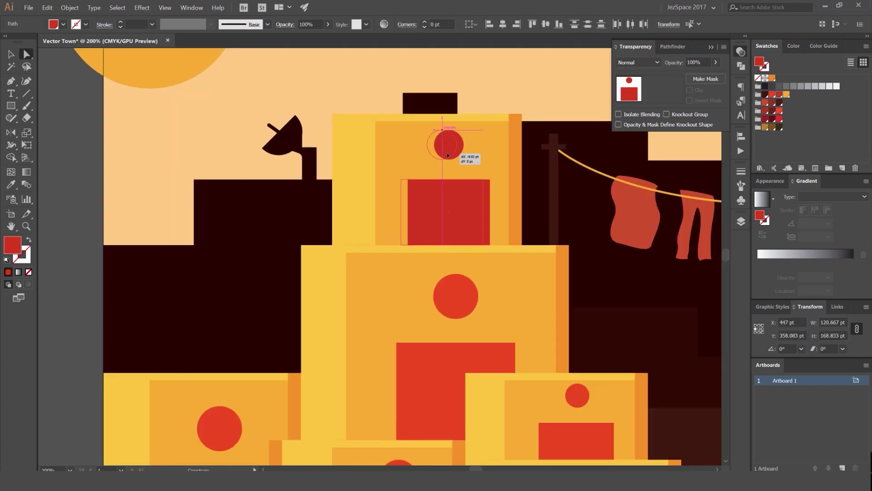
pyautogui.moveTo(448, 156); pyautogui.dragTo(445, 152)
pyautogui.click(106, 155)
pyautogui.scroll(3, 445, 147)
pyautogui.scroll(-4, 447, 168)
# - Use Select Same from the second tier's door to select all brighter red doors and windows, and fill them with the darker red swatch
pyautogui.click(436, 345)
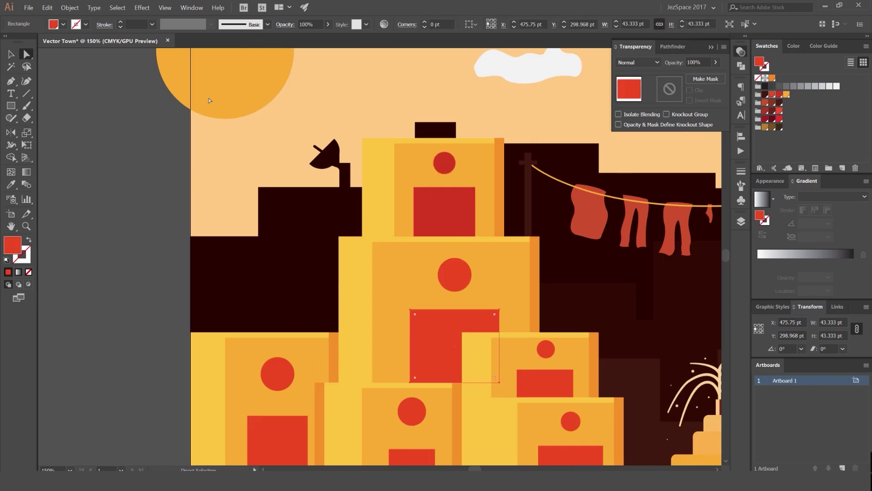
pyautogui.click(118, 8)
pyautogui.moveTo(136, 80)
pyautogui.click(249, 113)
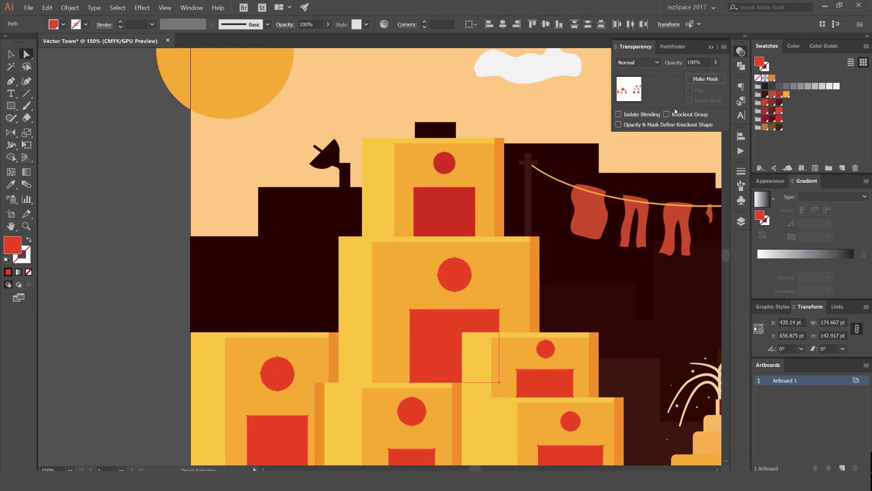
pyautogui.scroll(-3, 177, 222)
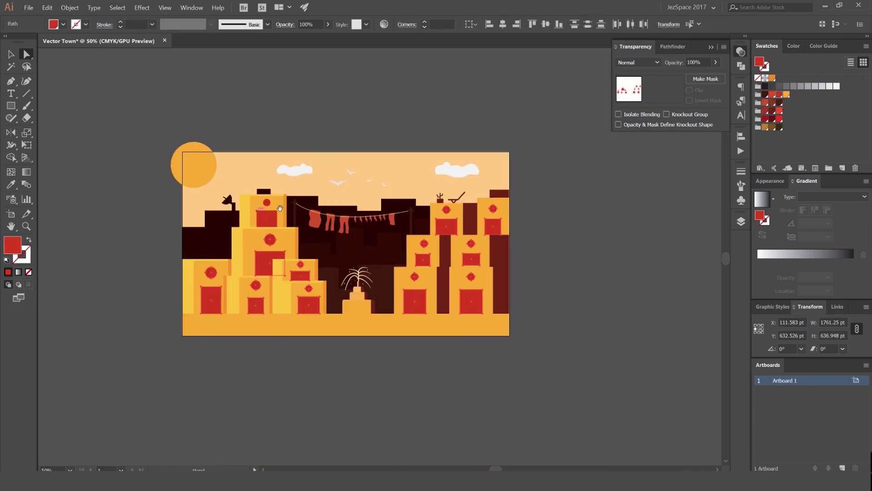
pyautogui.click(587, 232)
# - Move the door and round window of the small upper-right building in the left cluster leftward to center them on its face
pyautogui.moveTo(248, 226); pyautogui.dragTo(401, 161)
pyautogui.scroll(2, 400, 162)
pyautogui.scroll(2, 448, 226)
pyautogui.click(445, 219)
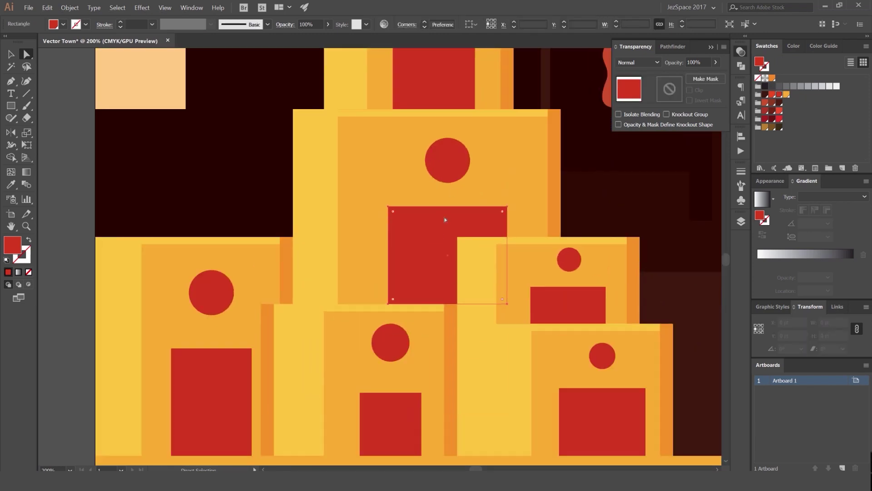
pyautogui.scroll(-2, 450, 171)
pyautogui.click(377, 191)
pyautogui.scroll(3, 495, 244)
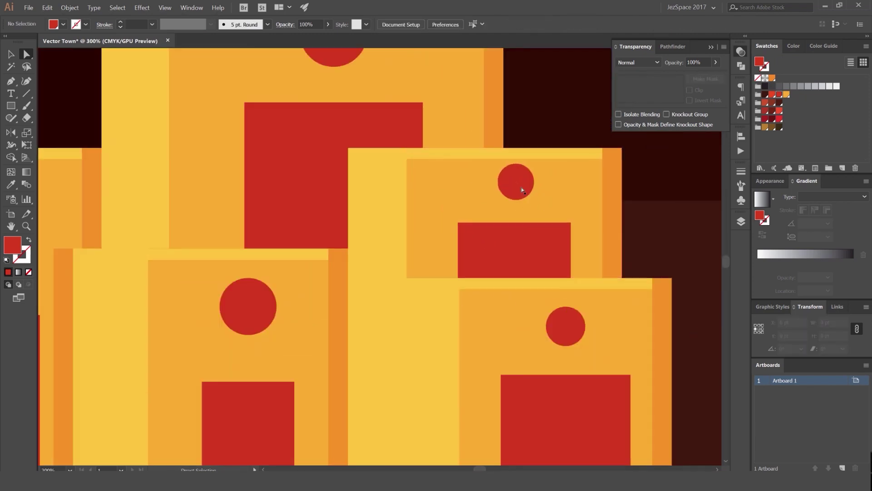
pyautogui.click(522, 193)
pyautogui.click(530, 253)
pyautogui.moveTo(530, 253); pyautogui.dragTo(520, 252)
pyautogui.moveTo(522, 197); pyautogui.dragTo(510, 198)
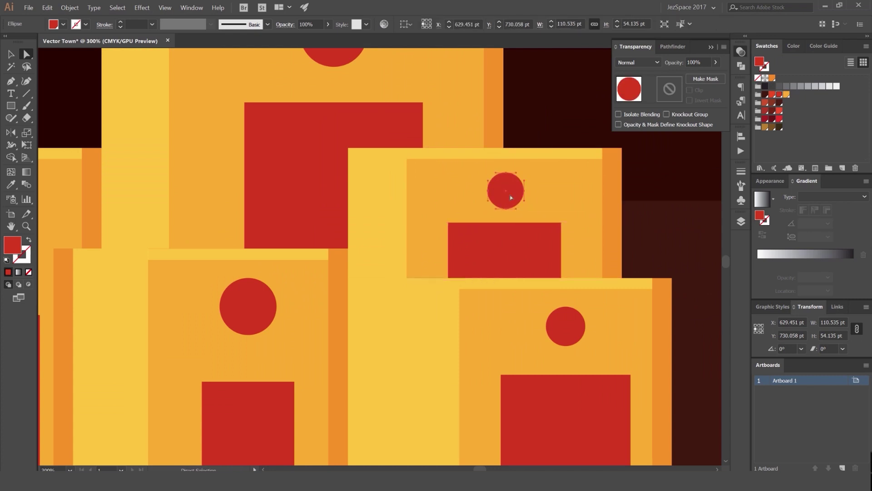
# - Narrow the door of the left cluster's lower-right building slightly and center it with its round window on the front face
pyautogui.scroll(-1, 612, 314)
pyautogui.moveTo(611, 313); pyautogui.dragTo(594, 149)
pyautogui.scroll(1, 593, 150)
pyautogui.click(545, 269)
pyautogui.press('v')
pyautogui.press('a')
pyautogui.press('v')
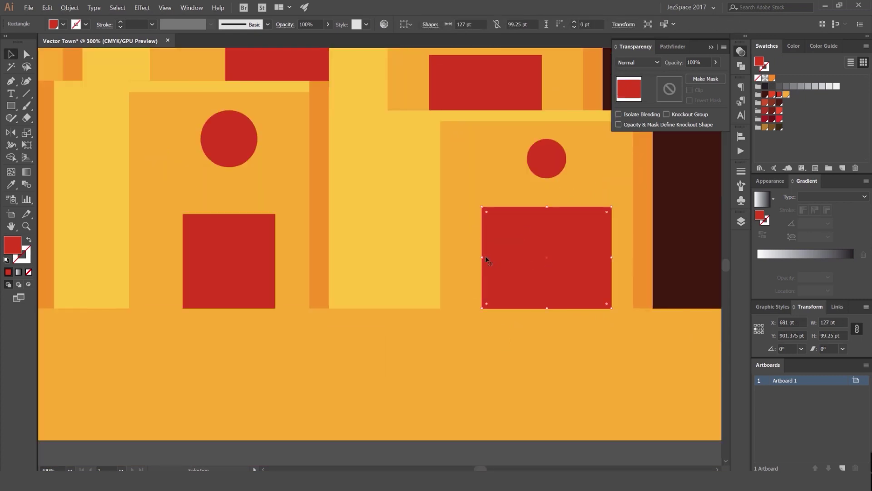
pyautogui.moveTo(507, 259); pyautogui.dragTo(516, 260)
pyautogui.keyDown('shift'); pyautogui.click(548, 160); pyautogui.keyUp('shift')
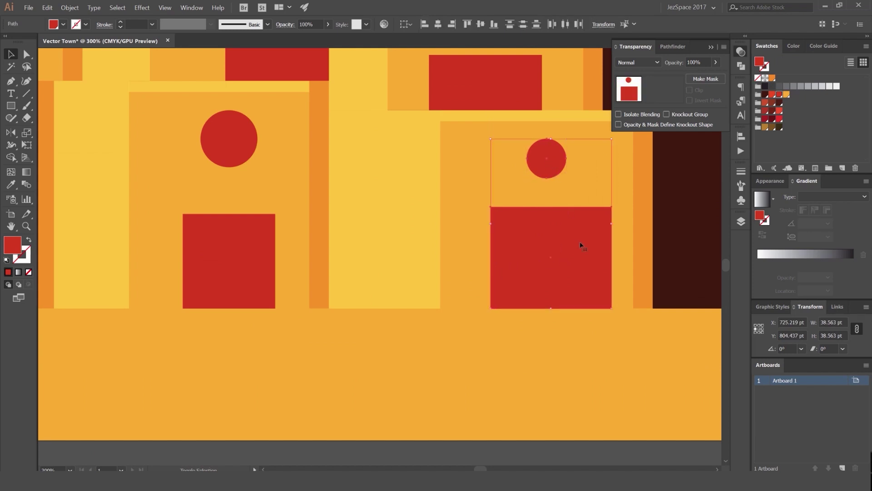
pyautogui.moveTo(567, 243); pyautogui.dragTo(567, 242)
pyautogui.moveTo(539, 164); pyautogui.dragTo(758, 159)
pyautogui.scroll(-2, 474, 243)
pyautogui.hotkey('ctrl', 'z')
pyautogui.click(516, 300)
pyautogui.scroll(2, 513, 201)
pyautogui.click(495, 201)
# - Widen and heighten the lower middle building's door, shift it left with its round window, and shrink the window slightly
pyautogui.click(408, 245)
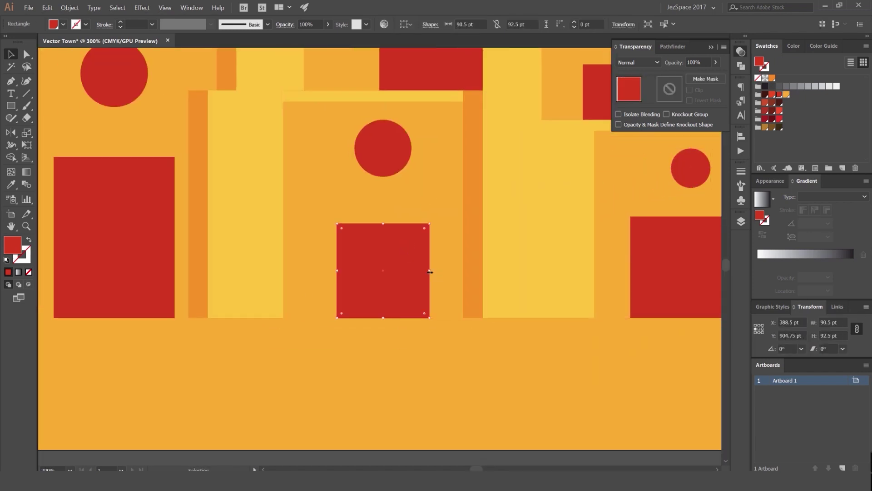
pyautogui.moveTo(430, 271); pyautogui.dragTo(439, 271)
pyautogui.moveTo(375, 253); pyautogui.dragTo(375, 254)
pyautogui.moveTo(380, 223); pyautogui.dragTo(381, 205)
pyautogui.moveTo(394, 158); pyautogui.dragTo(390, 158)
pyautogui.moveTo(406, 121); pyautogui.dragTo(401, 127)
pyautogui.scroll(-4, 431, 192)
pyautogui.click(448, 263)
# - Examine the placement of doors, round windows, shadows and highlights across the left group of buildings
pyautogui.scroll(2, 448, 262)
pyautogui.scroll(3, 398, 197)
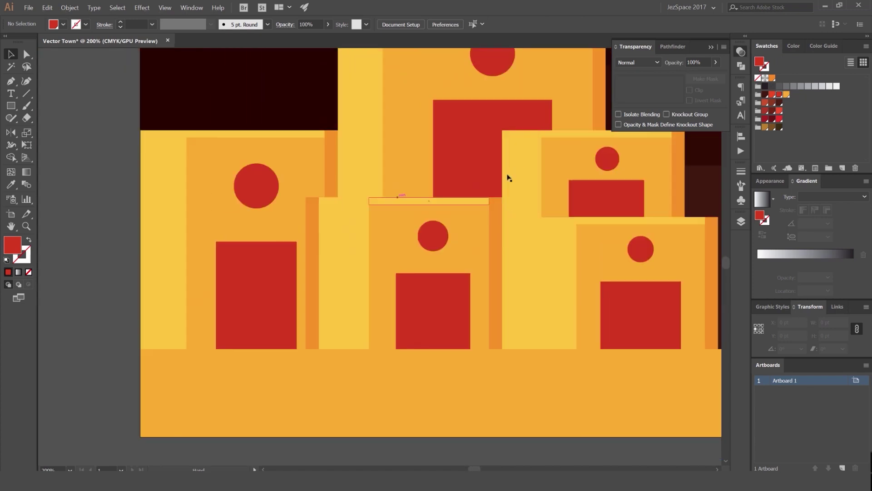
pyautogui.scroll(-3, 508, 178)
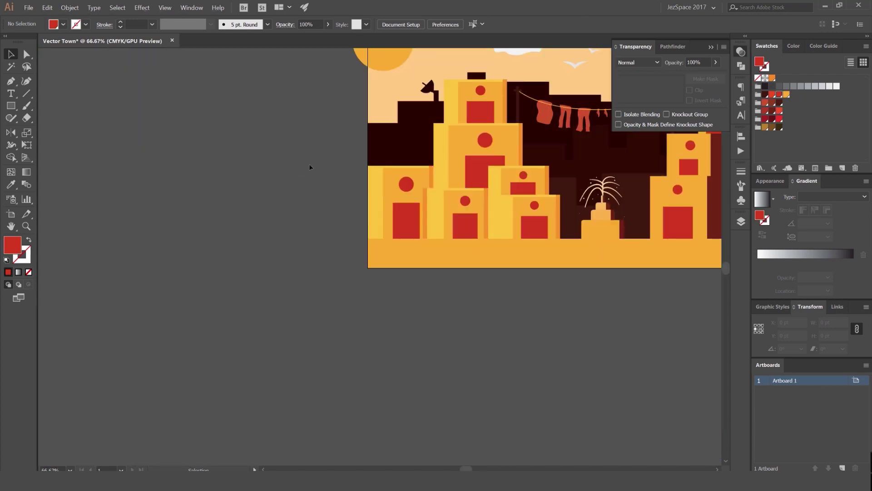
pyautogui.scroll(1, 380, 135)
pyautogui.moveTo(384, 136); pyautogui.dragTo(359, 137)
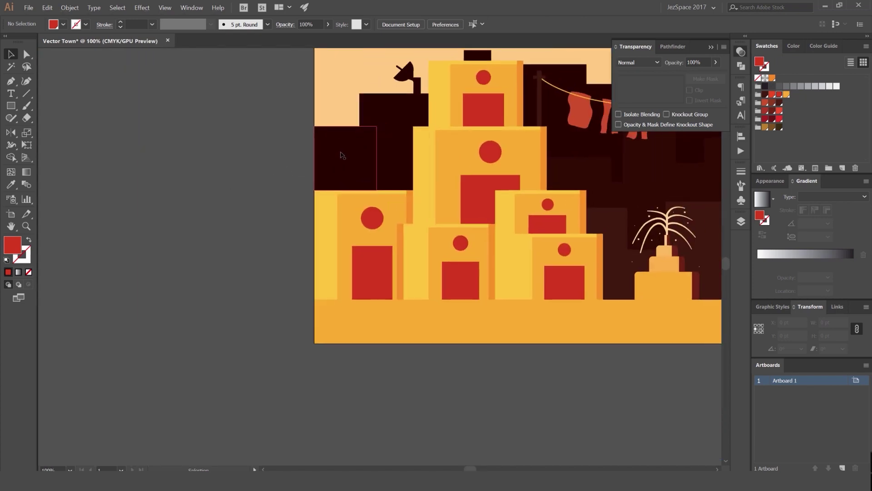
pyautogui.scroll(3, 505, 198)
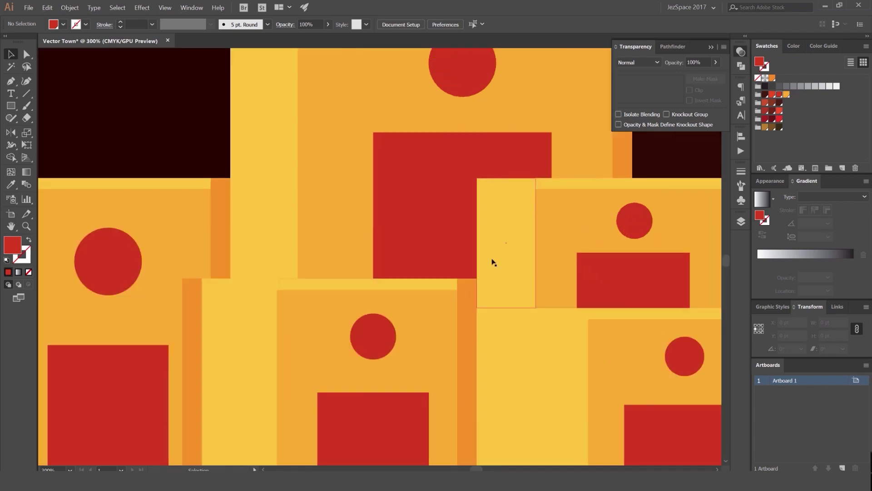
pyautogui.click(463, 305)
pyautogui.scroll(-6, 394, 297)
pyautogui.scroll(2, 317, 307)
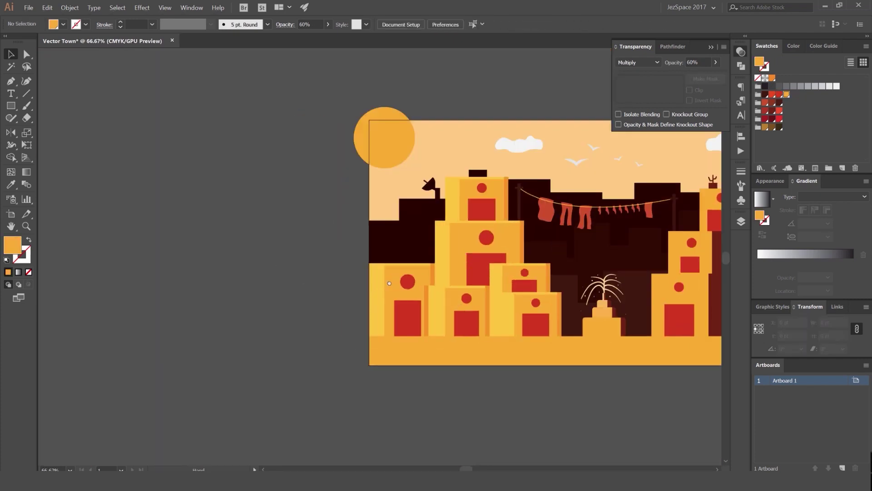
pyautogui.scroll(3, 468, 217)
pyautogui.scroll(1, 449, 251)
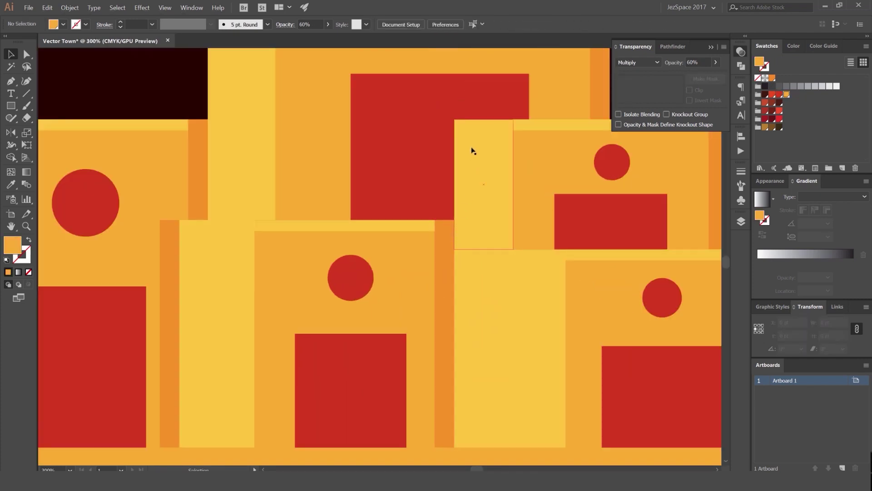
pyautogui.scroll(-3, 494, 197)
pyautogui.scroll(2, 502, 176)
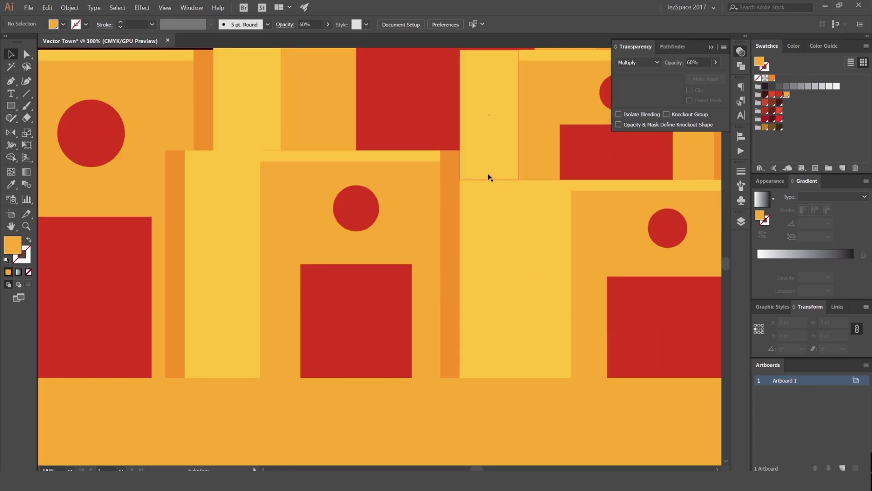
pyautogui.scroll(-3, 454, 265)
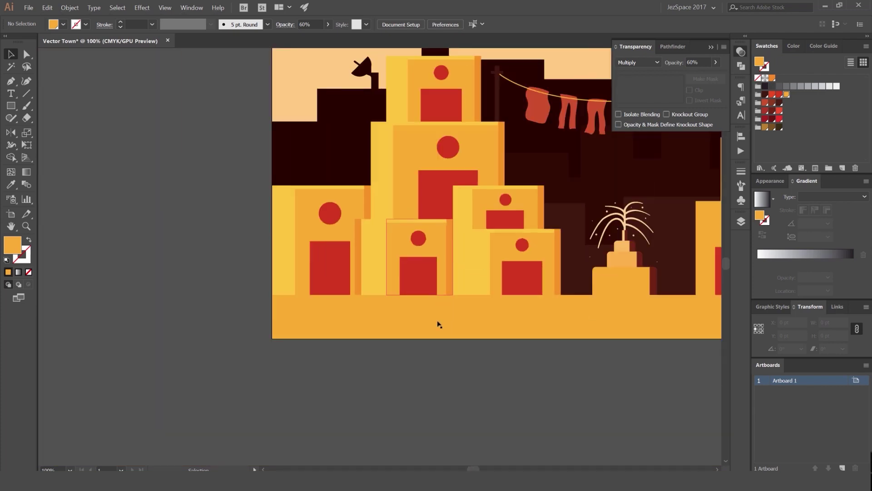
# - Hide the floating transparency settings to clear the view of the artwork
pyautogui.moveTo(414, 291); pyautogui.dragTo(475, 297)
pyautogui.click(742, 52)
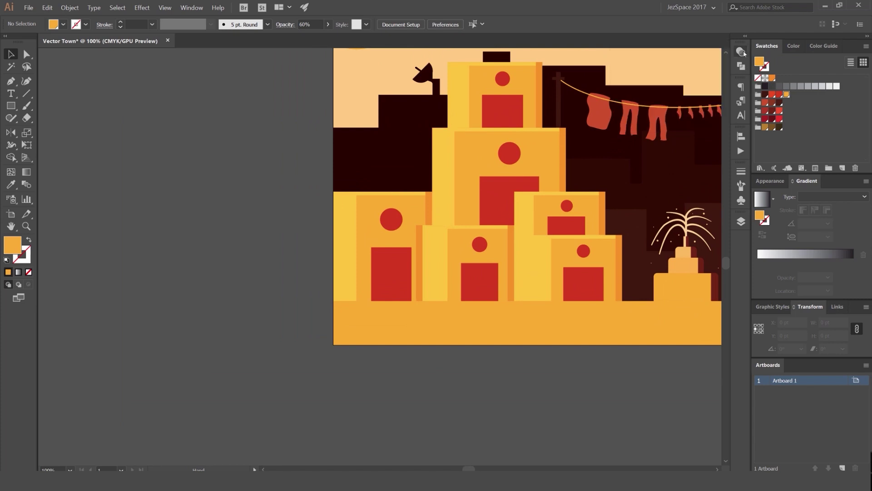
pyautogui.scroll(-1, 320, 204)
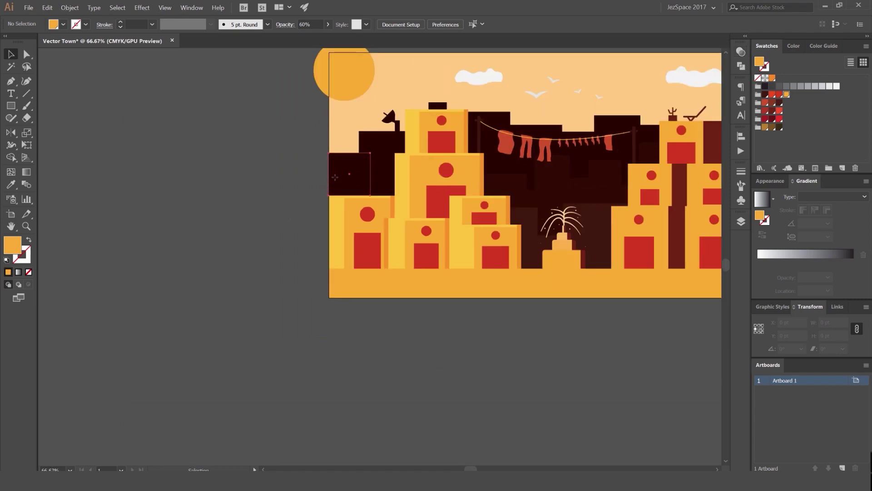
pyautogui.click(335, 178)
pyautogui.scroll(2, 336, 181)
pyautogui.moveTo(434, 200); pyautogui.dragTo(390, 213)
pyautogui.scroll(-2, 390, 213)
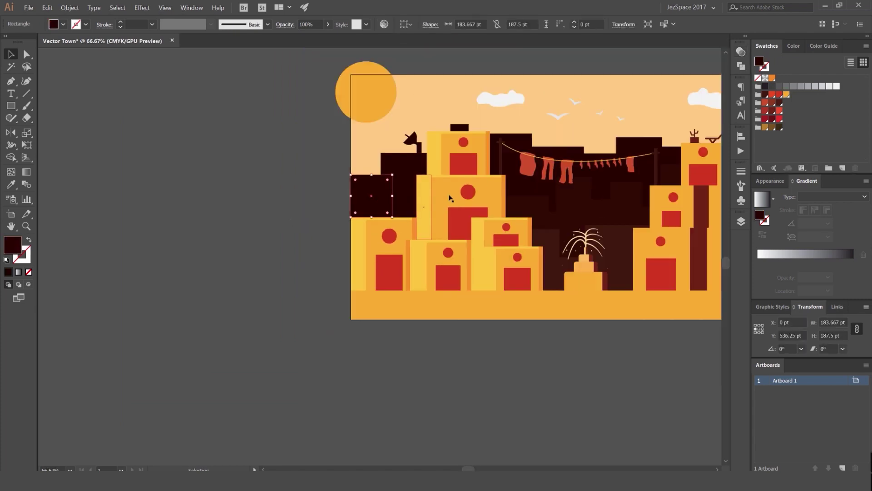
pyautogui.scroll(2, 504, 155)
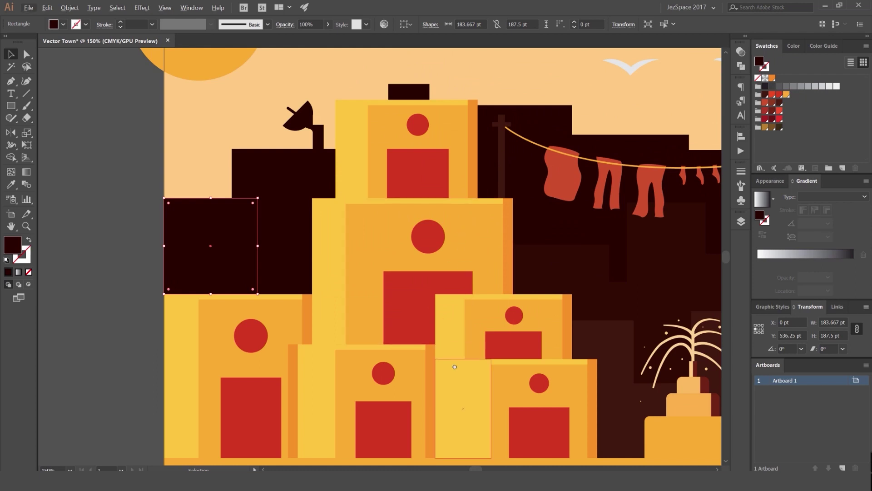
# - Delete the small upper-right building's round window in the left cluster and heighten its door to about 74 pt
pyautogui.moveTo(506, 320); pyautogui.dragTo(482, 137)
pyautogui.scroll(2, 481, 139)
pyautogui.hotkey('ctrl', 'shift', 'a')
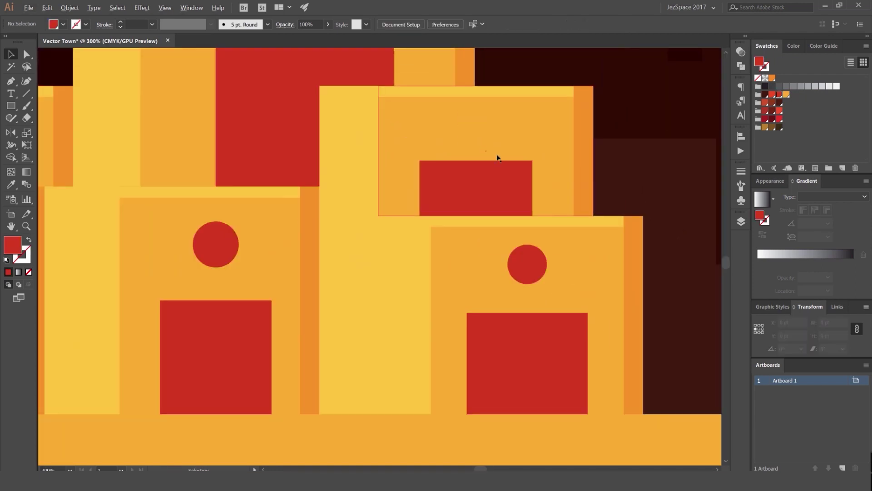
pyautogui.scroll(-2, 480, 140)
pyautogui.press('a')
pyautogui.click(490, 159)
pyautogui.moveTo(487, 158); pyautogui.dragTo(489, 152)
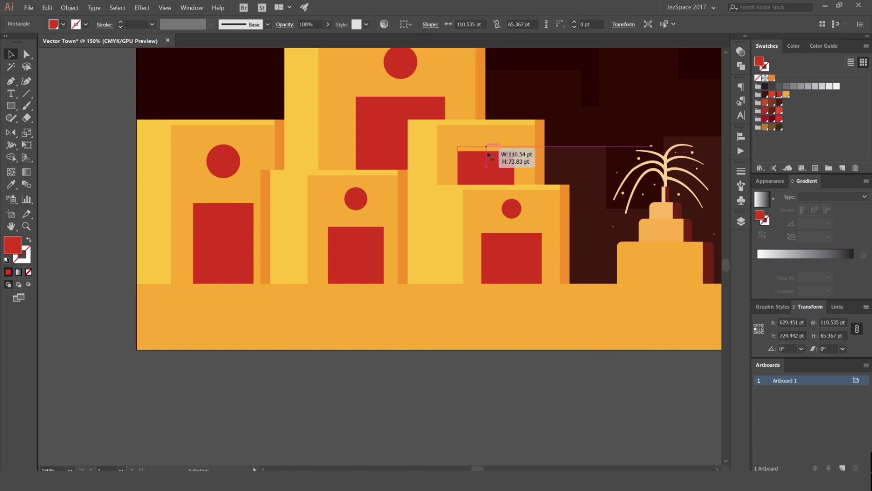
pyautogui.click(521, 390)
# - Enlarge the lower middle building's round window to 55.75 pt and reduce the door below it to 92 pt high
pyautogui.scroll(-2, 521, 390)
pyautogui.moveTo(528, 379); pyautogui.dragTo(513, 365)
pyautogui.scroll(4, 455, 287)
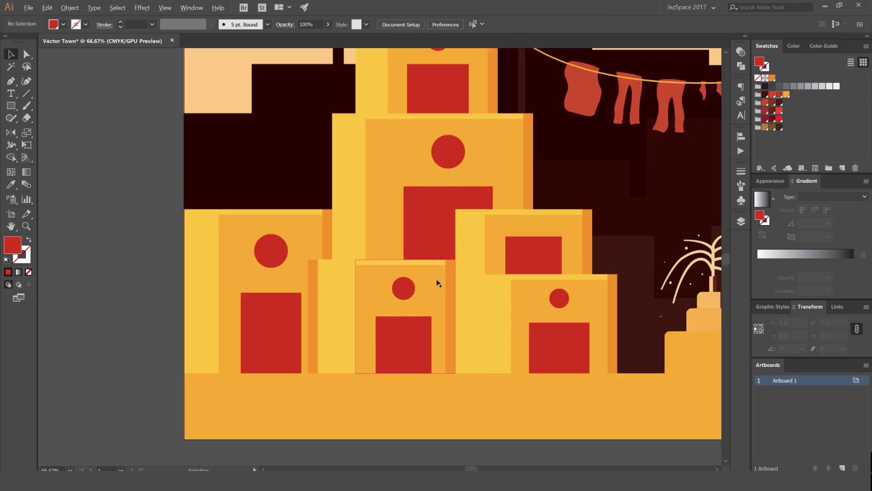
pyautogui.click(390, 278)
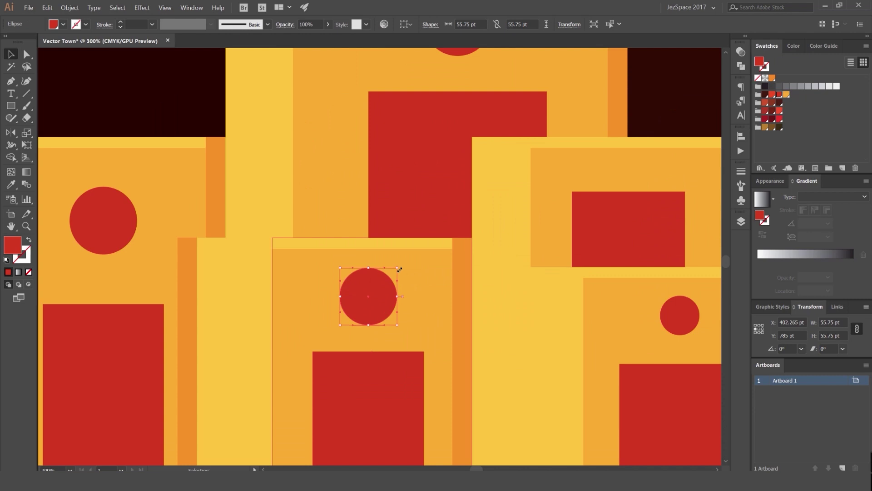
pyautogui.moveTo(430, 220); pyautogui.dragTo(434, 193)
pyautogui.click(378, 334)
pyautogui.moveTo(374, 326); pyautogui.dragTo(374, 345)
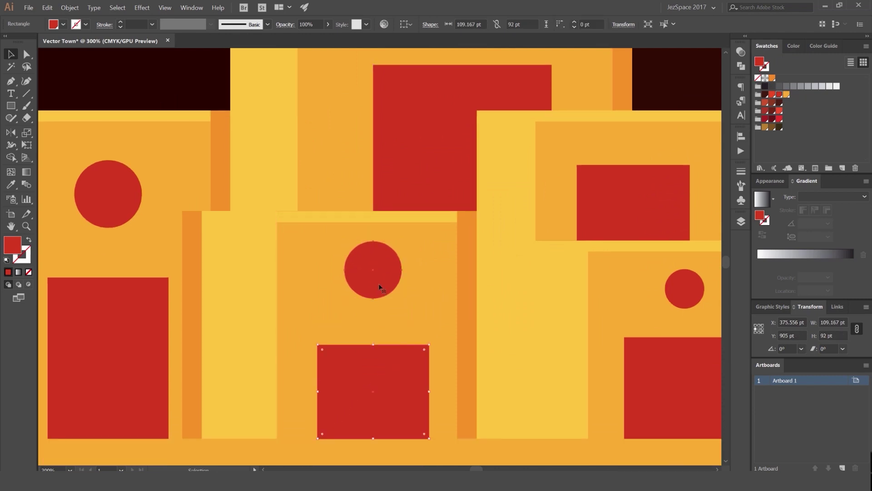
# - Nudge the lower middle building's round window down slightly to sit between the roof edge and the door, and deselect it
pyautogui.click(380, 283)
pyautogui.press('Down')
pyautogui.press('Down')
pyautogui.press('Down')
pyautogui.press('Down')
pyautogui.press('Down')
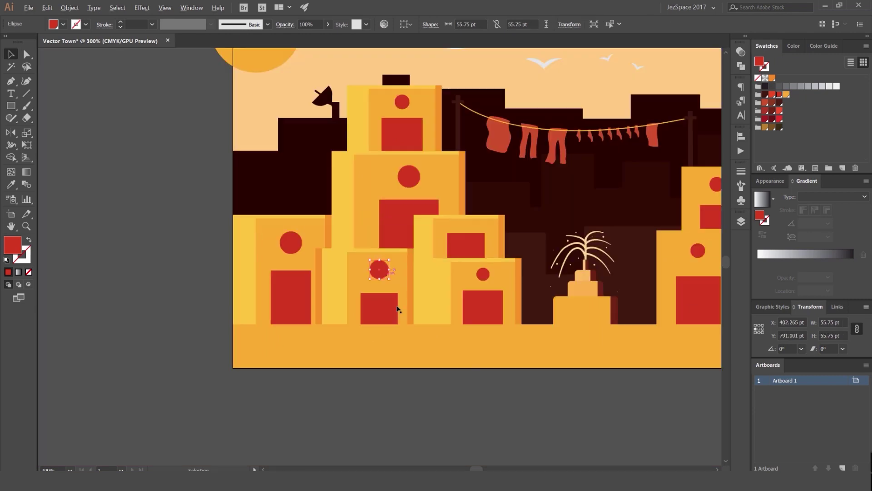
pyautogui.hotkey('ctrl', '1')
pyautogui.click(414, 360)
pyautogui.click(417, 377)
pyautogui.scroll(2, 473, 277)
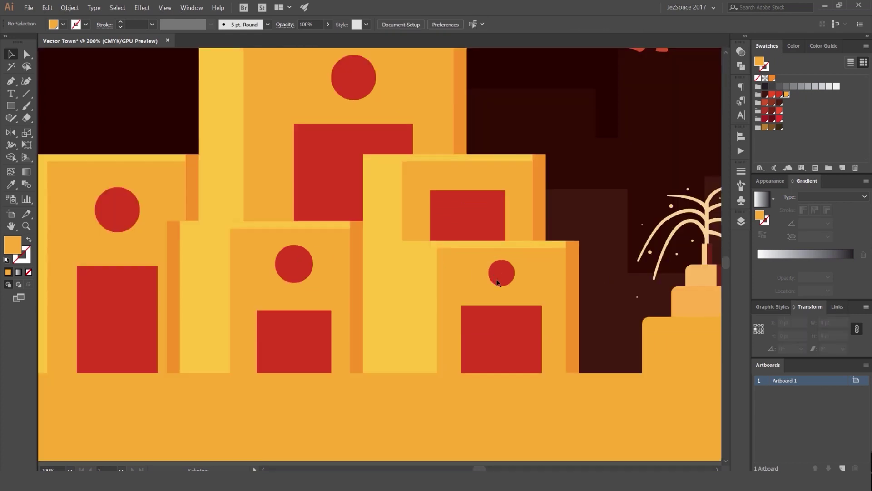
pyautogui.scroll(-3, 504, 280)
pyautogui.scroll(2, 416, 352)
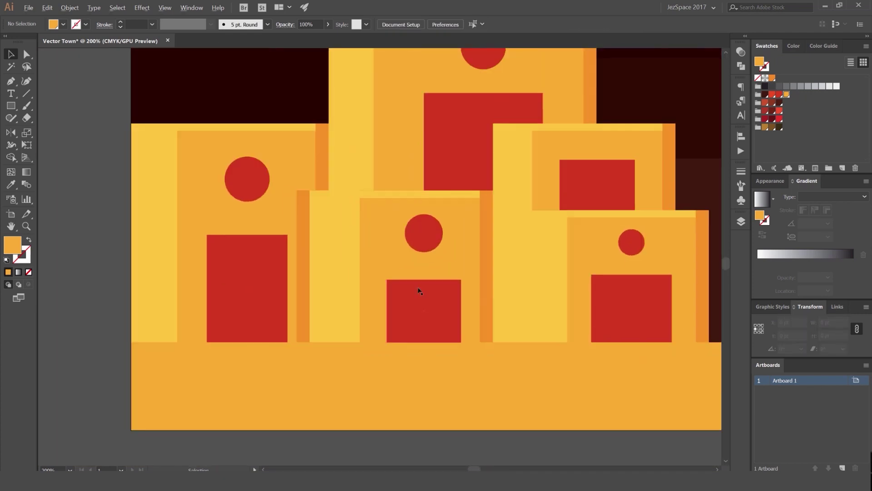
pyautogui.scroll(-4, 428, 275)
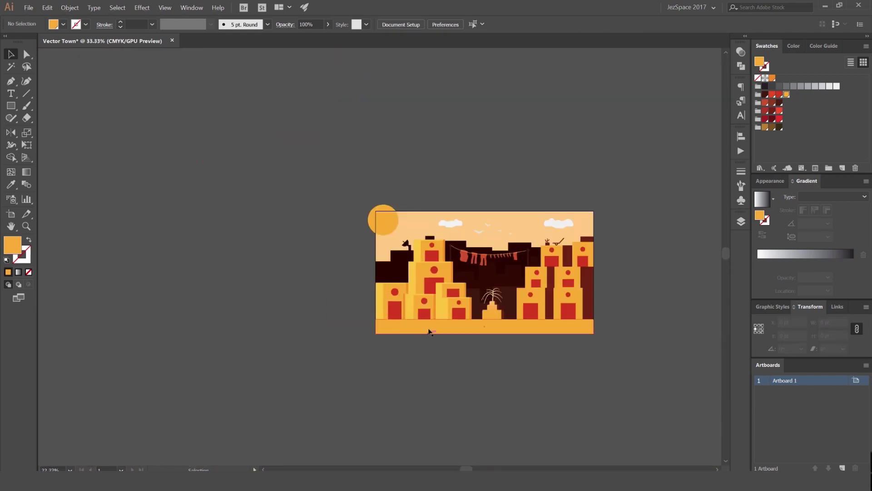
pyautogui.scroll(7, 415, 273)
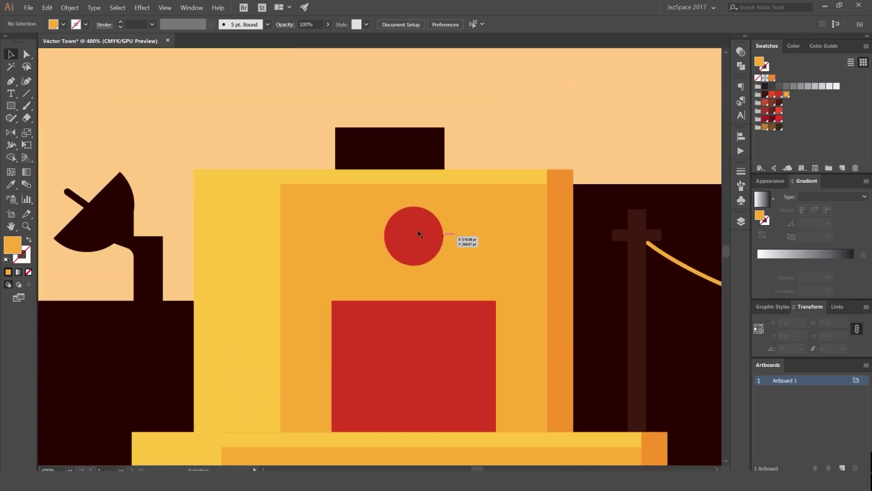
pyautogui.scroll(2, 418, 234)
pyautogui.click(434, 249)
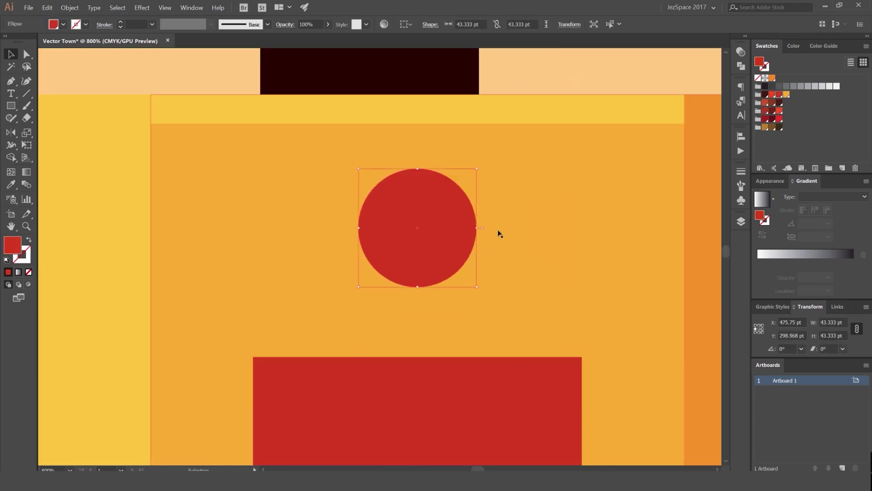
pyautogui.scroll(-2, 470, 266)
pyautogui.moveTo(486, 260); pyautogui.dragTo(474, 245)
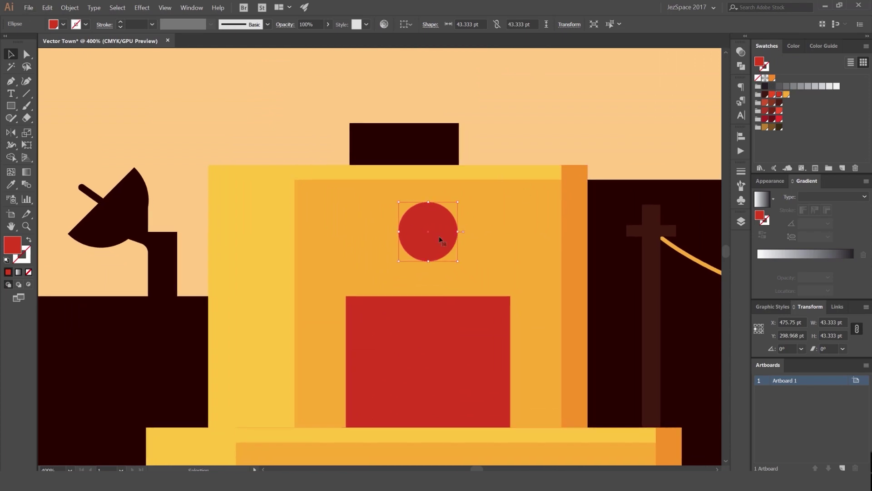
pyautogui.click(483, 152)
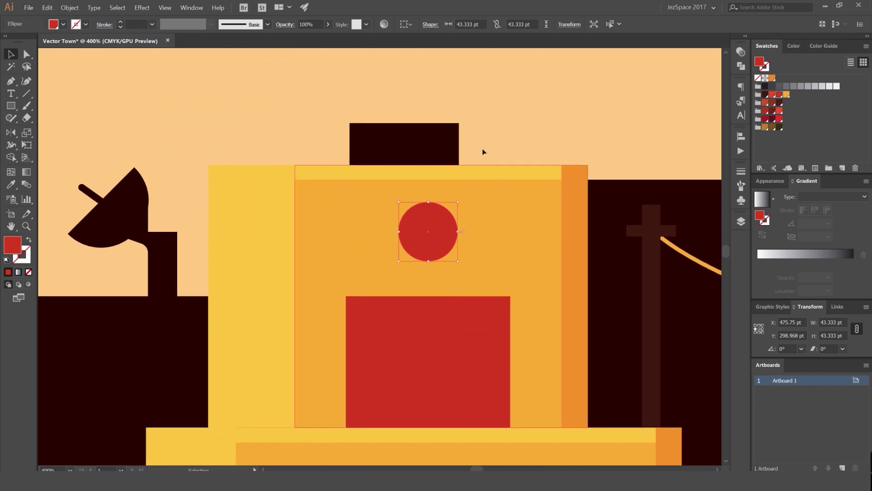
# - Save the illustration as the Adobe Illustrator file Vector Town in VIDEOS > Tutpad > August > Vector Towns > Ai Files, using the Illustrator CC version
pyautogui.hotkey('ctrl', 'shift', 's')
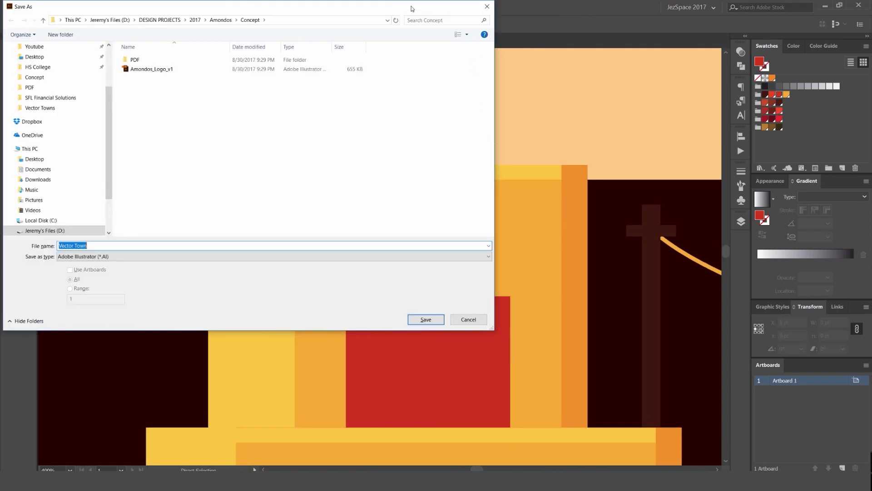
pyautogui.click(205, 33)
pyautogui.scroll(3, 77, 107)
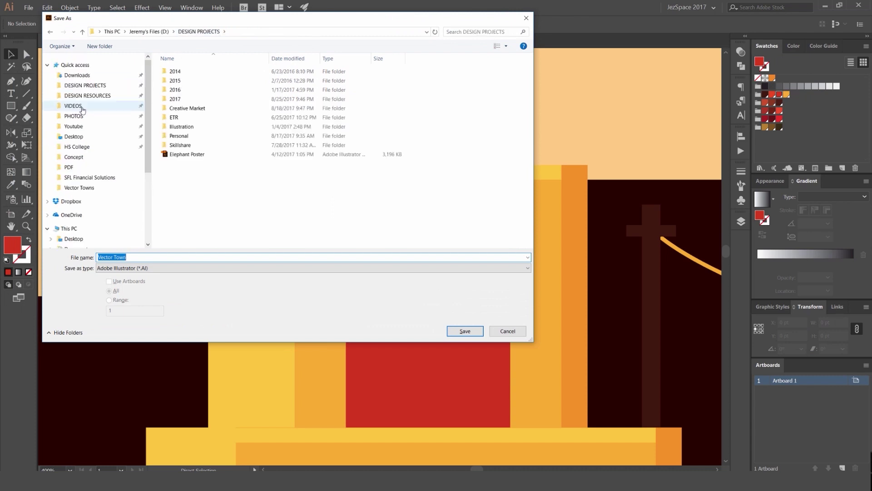
pyautogui.click(75, 111)
pyautogui.doubleClick(182, 128)
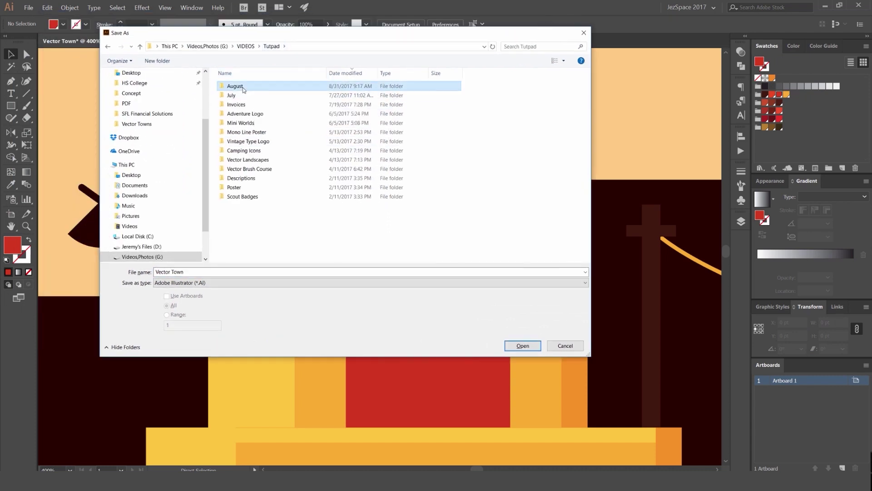
pyautogui.doubleClick(236, 86)
pyautogui.doubleClick(242, 86)
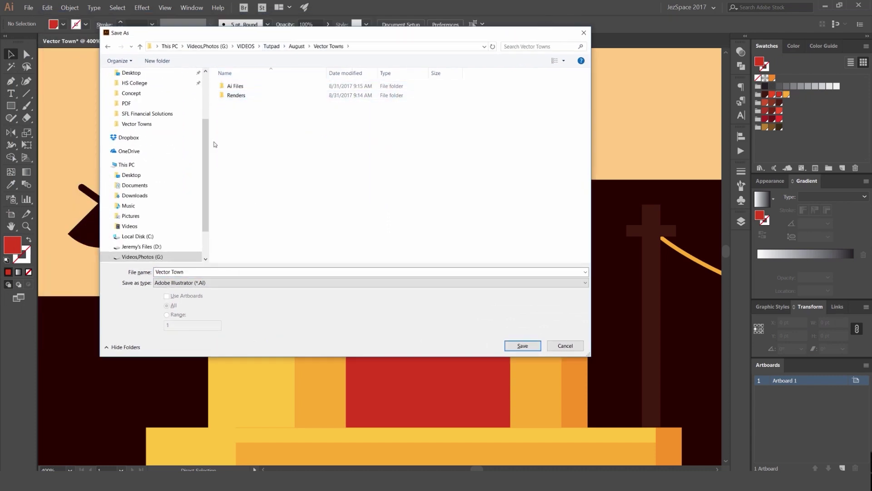
pyautogui.doubleClick(235, 86)
pyautogui.click(523, 346)
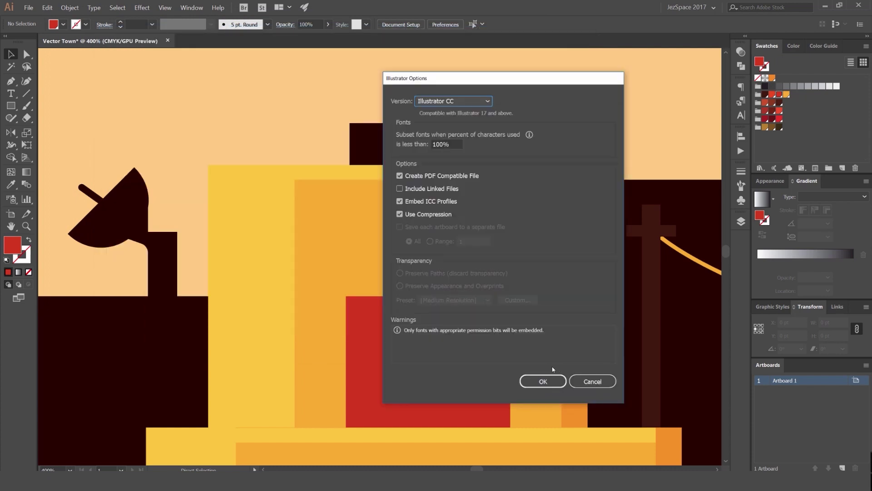
pyautogui.click(543, 381)
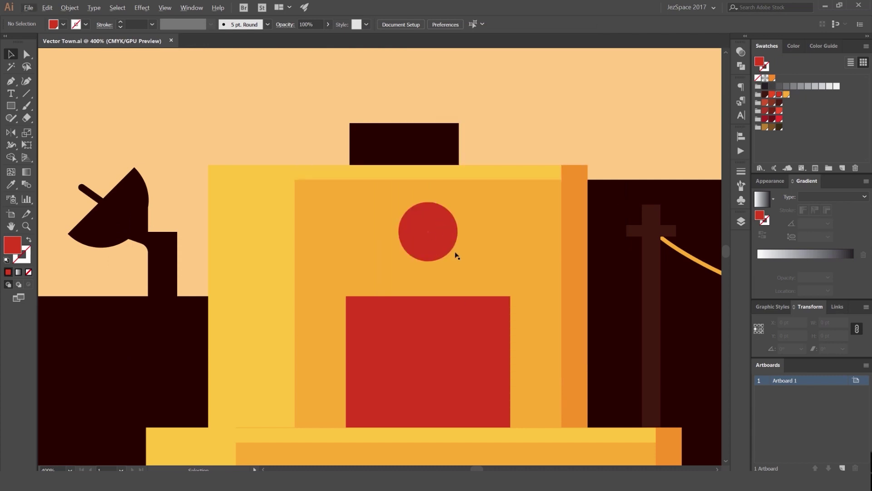
# - Isolate the topmost left-cluster building's round window, duplicate it about 12 pt to the left and fill the copy with the brighter orange-red swatch
pyautogui.scroll(2, 456, 253)
pyautogui.doubleClick(433, 205)
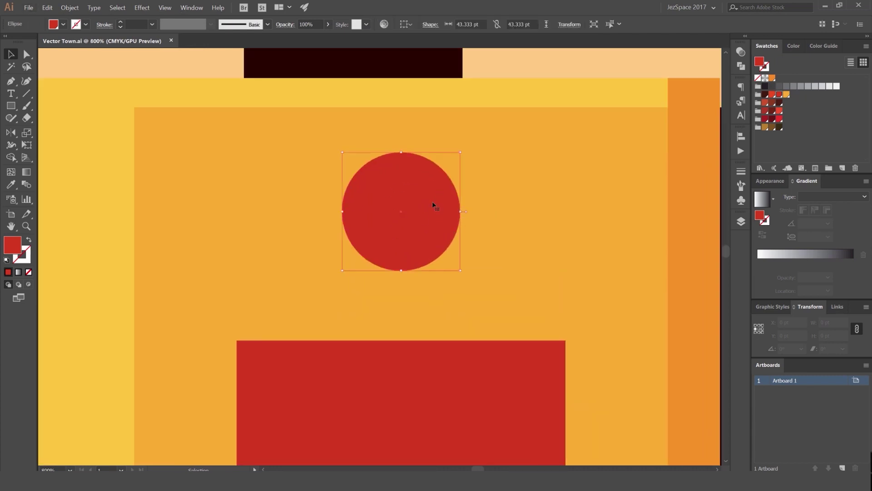
pyautogui.press('a')
pyautogui.click(484, 207)
pyautogui.press('v')
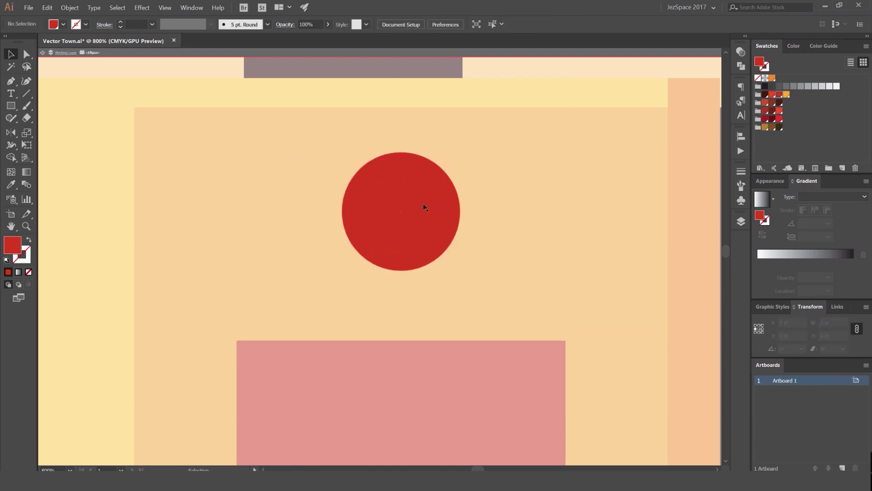
pyautogui.moveTo(473, 208); pyautogui.dragTo(388, 207)
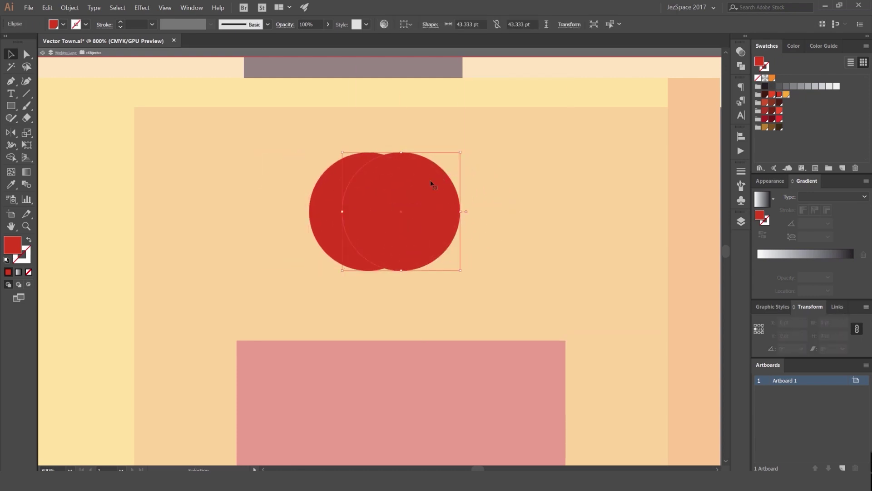
pyautogui.click(774, 94)
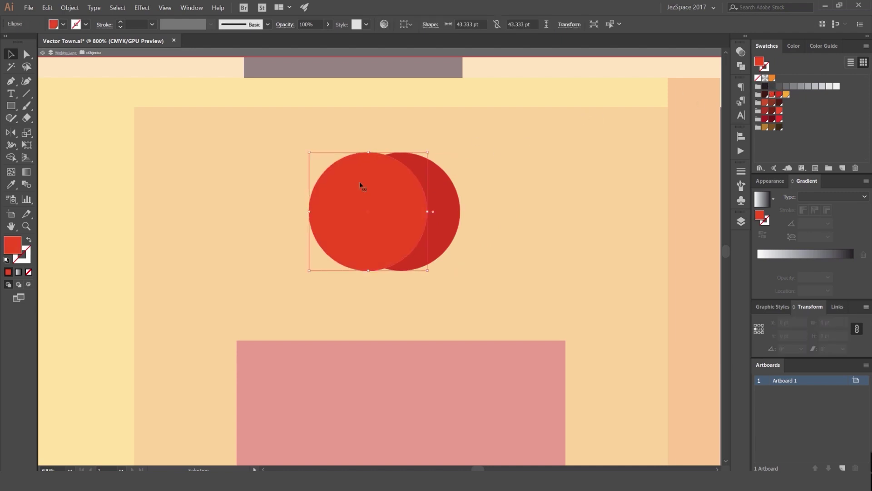
# - Remove the part of the bright copy that sticks out past the original round window, using Shape Builder
pyautogui.keyDown('shift'); pyautogui.click(442, 178); pyautogui.keyUp('shift')
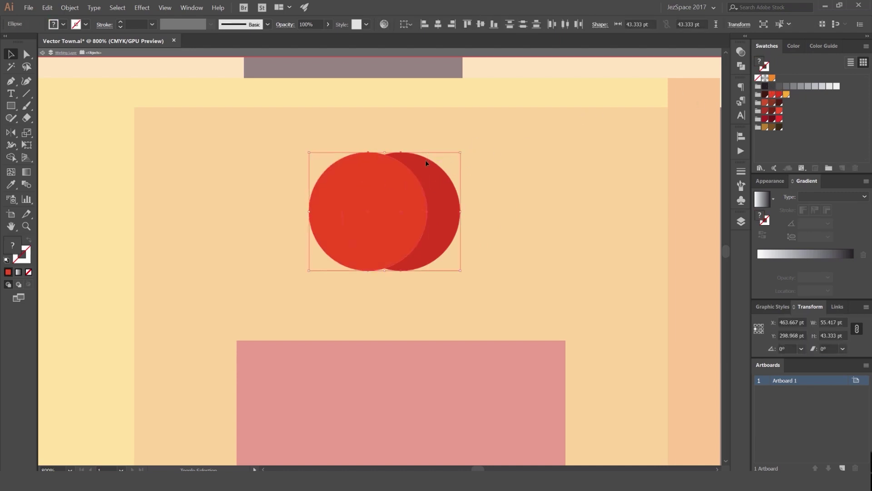
pyautogui.hotkey('shift', 'm')
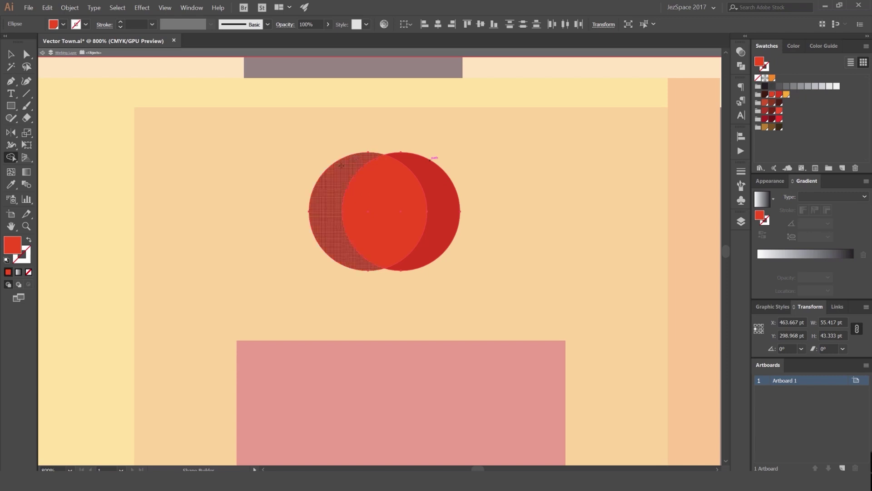
pyautogui.keyDown('alt'); pyautogui.click(339, 170); pyautogui.keyUp('alt')
pyautogui.press('v')
# - Split the round window into a lens and a crescent with Shape Builder, filling both with the bright orange-red
pyautogui.click(440, 181)
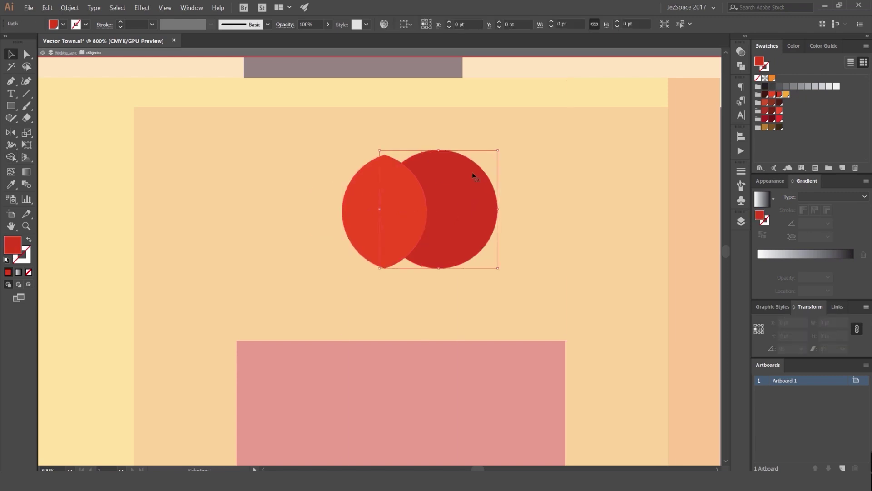
pyautogui.keyDown('shift'); pyautogui.click(395, 181); pyautogui.keyUp('shift')
pyautogui.hotkey('shift', 'm')
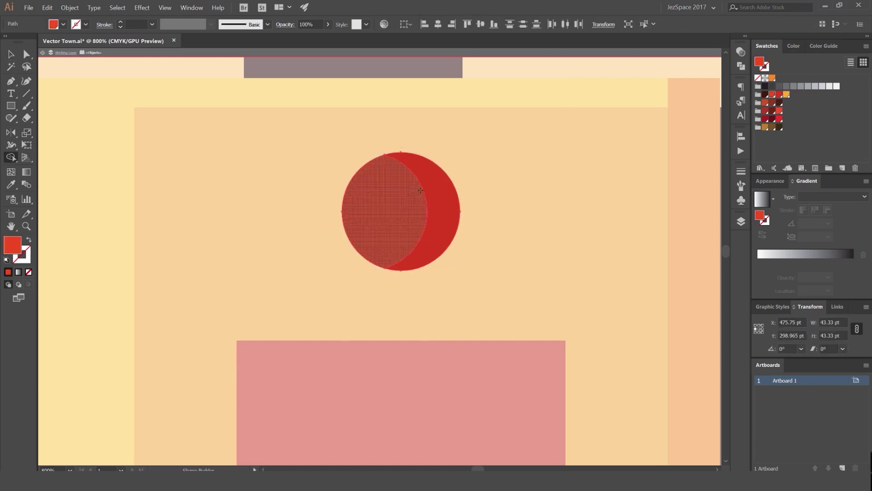
pyautogui.scroll(1, 404, 190)
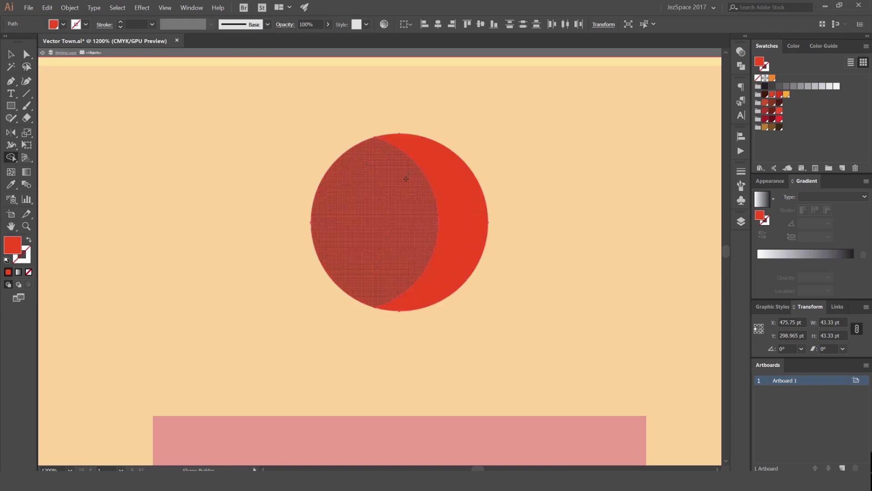
pyautogui.click(396, 188)
pyautogui.press('v')
pyautogui.click(522, 151)
# - Try pulling the window's lens and crescent apart to check that they are separate pieces, undoing the moves
pyautogui.moveTo(408, 188); pyautogui.dragTo(314, 203)
pyautogui.moveTo(468, 192); pyautogui.dragTo(541, 174)
pyautogui.hotkey('ctrl', 'z')
pyautogui.hotkey('ctrl', 'z')
pyautogui.click(559, 173)
pyautogui.click(468, 176)
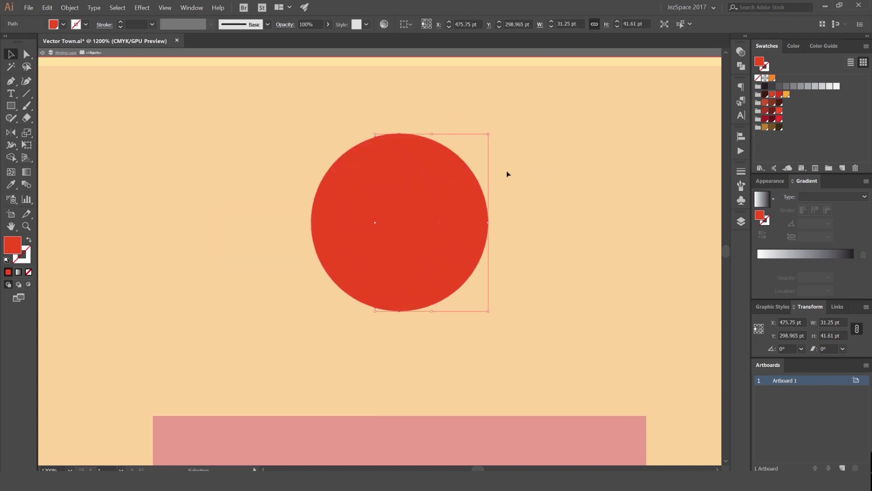
pyautogui.scroll(-2, 513, 170)
pyautogui.click(527, 166)
pyautogui.moveTo(485, 178); pyautogui.dragTo(547, 149)
pyautogui.hotkey('ctrl', 'z')
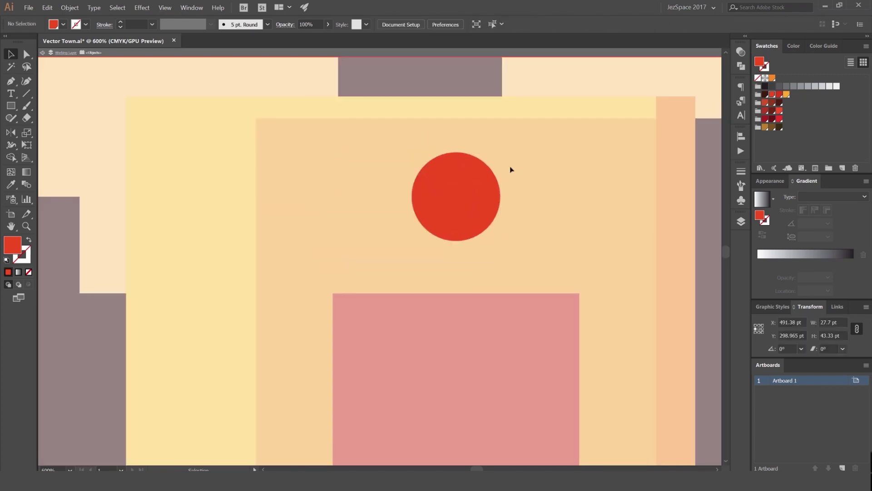
pyautogui.scroll(1, 497, 182)
pyautogui.moveTo(498, 182); pyautogui.dragTo(552, 172)
pyautogui.hotkey('ctrl', 'z')
pyautogui.scroll(2, 506, 195)
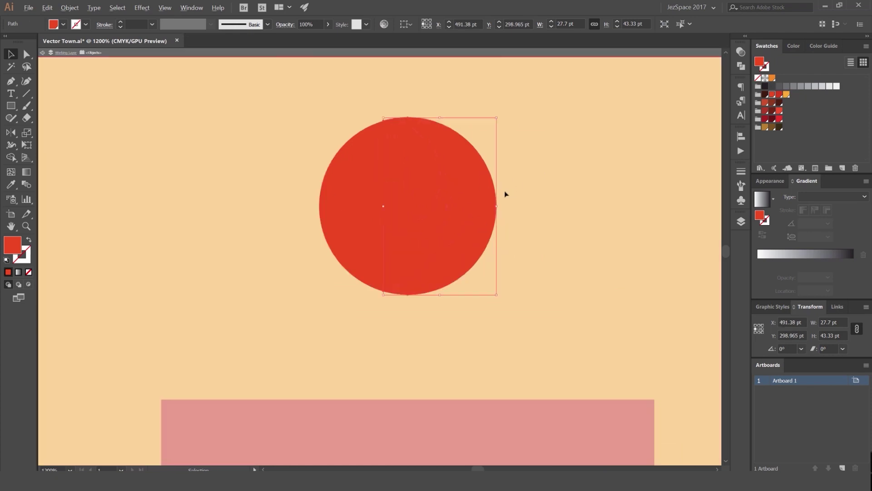
pyautogui.press('a')
pyautogui.scroll(-2, 493, 186)
pyautogui.press('v')
pyautogui.moveTo(456, 192); pyautogui.dragTo(545, 177)
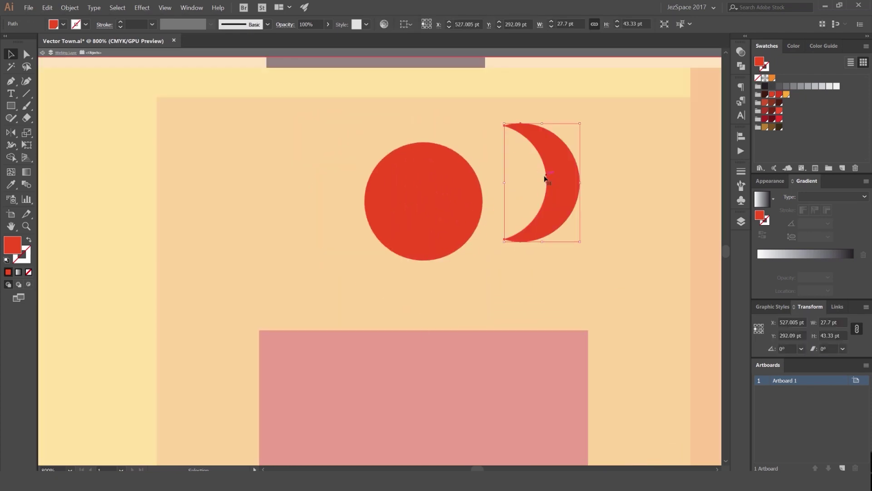
pyautogui.hotkey('ctrl', 'z')
# - Set the window's crescent to Multiply blending at 60% opacity and hide the transparency settings
pyautogui.click(741, 51)
pyautogui.scroll(-2, 640, 66)
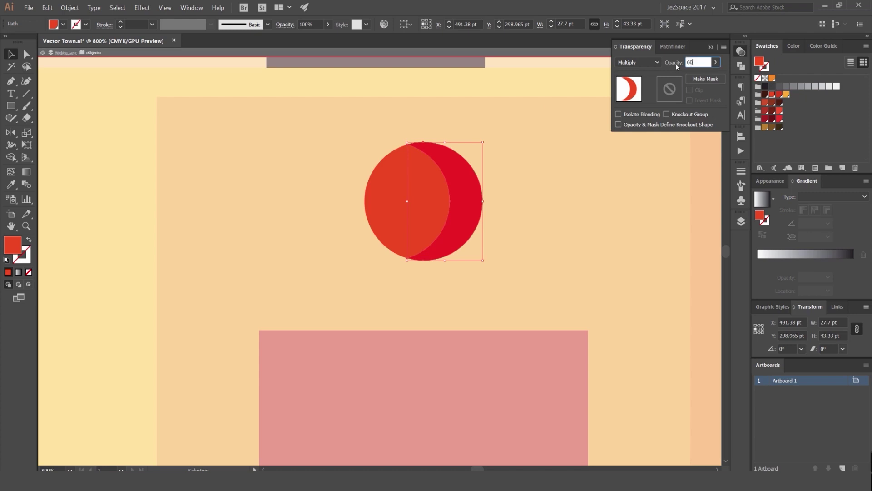
pyautogui.click(505, 159)
pyautogui.click(472, 173)
pyautogui.write('60')
pyautogui.press('Return')
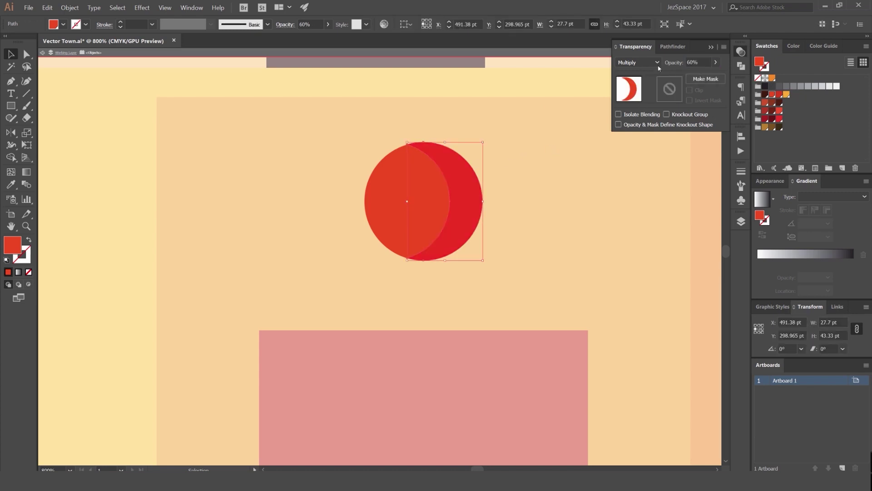
pyautogui.click(741, 53)
# - Leave isolation mode on the round window and return to the full illustration
pyautogui.moveTo(426, 186); pyautogui.dragTo(368, 196)
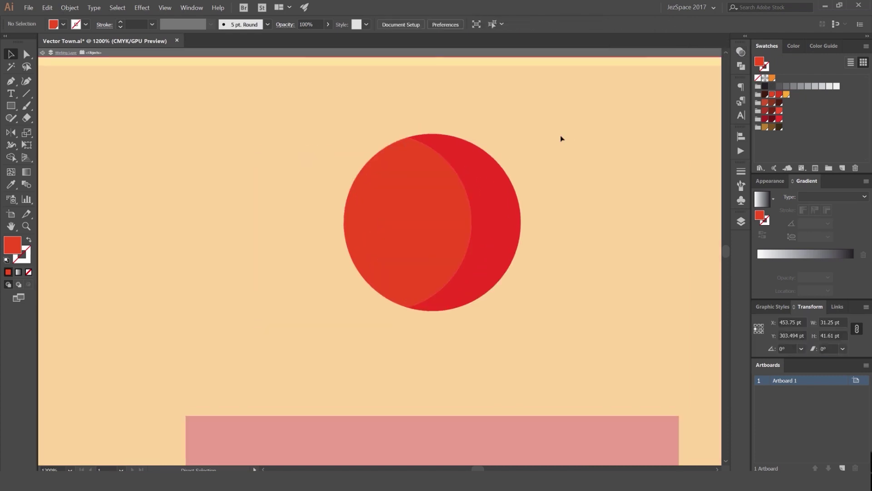
pyautogui.scroll(-2, 554, 138)
pyautogui.scroll(-3, 504, 156)
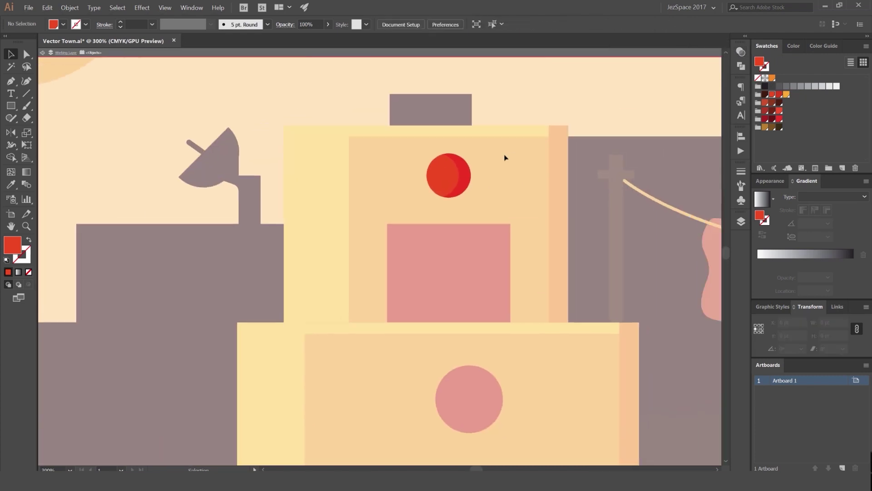
pyautogui.press('Escape')
pyautogui.scroll(-2, 544, 131)
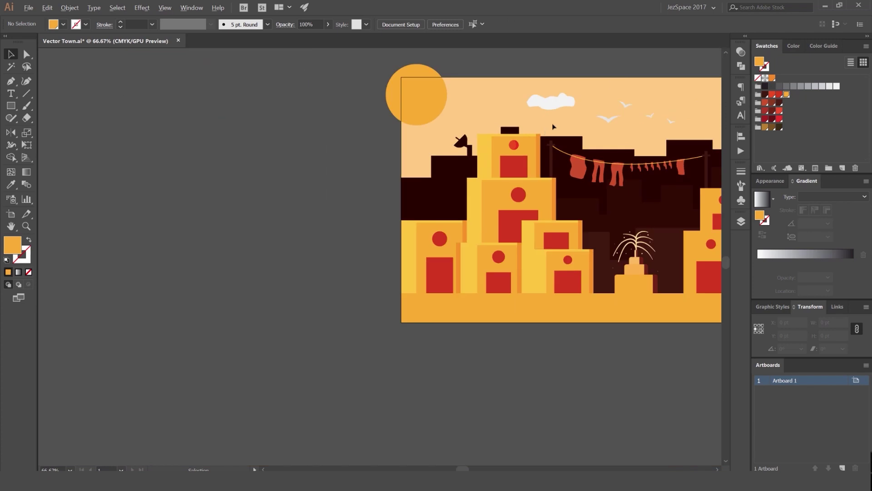
pyautogui.scroll(-1, 596, 118)
# - Try moving the crescent off the topmost building's round window and undo the move
pyautogui.scroll(5, 543, 145)
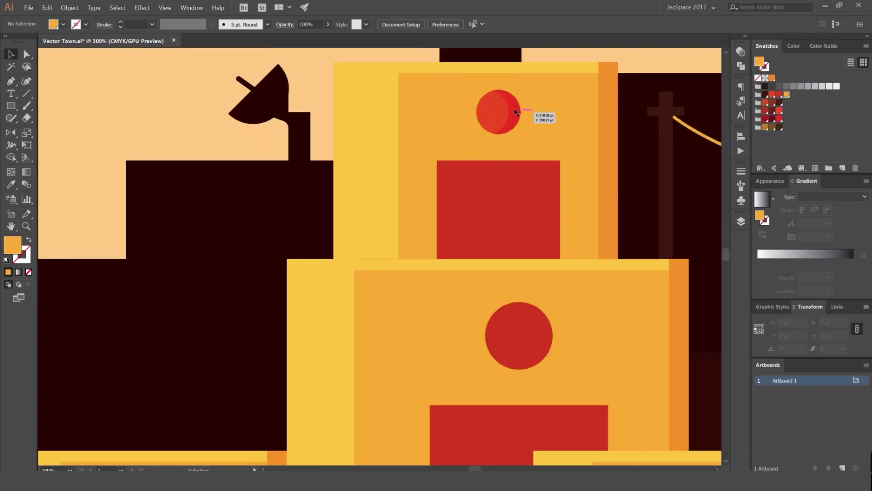
pyautogui.scroll(3, 515, 101)
pyautogui.moveTo(506, 126); pyautogui.dragTo(567, 115)
pyautogui.hotkey('ctrl', 'z')
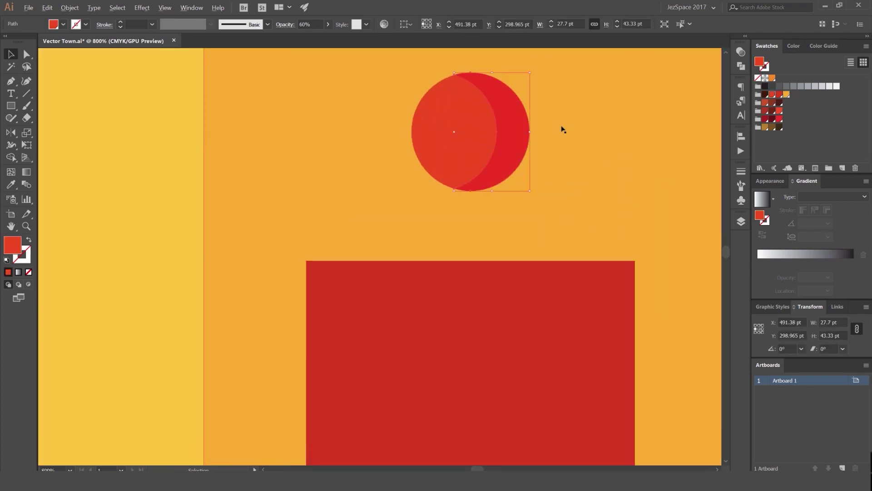
pyautogui.scroll(-6, 562, 127)
pyautogui.click(357, 150)
pyautogui.moveTo(446, 136); pyautogui.dragTo(359, 145)
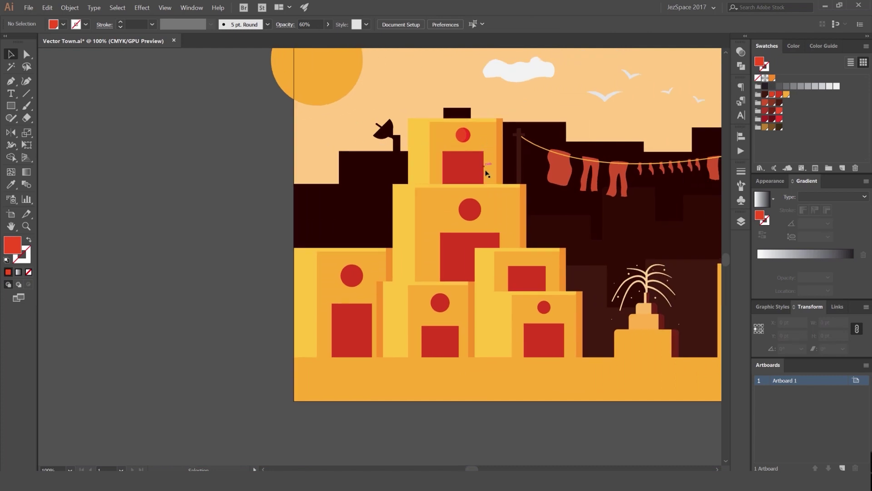
# - Lock the topmost building's orange front face and group the round window's lens and crescent
pyautogui.scroll(2, 471, 132)
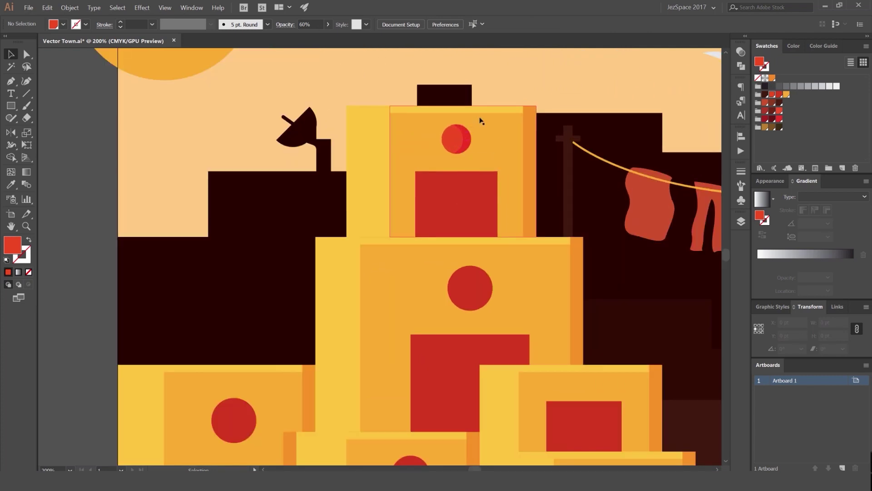
pyautogui.scroll(3, 482, 121)
pyautogui.doubleClick(414, 168)
pyautogui.doubleClick(462, 142)
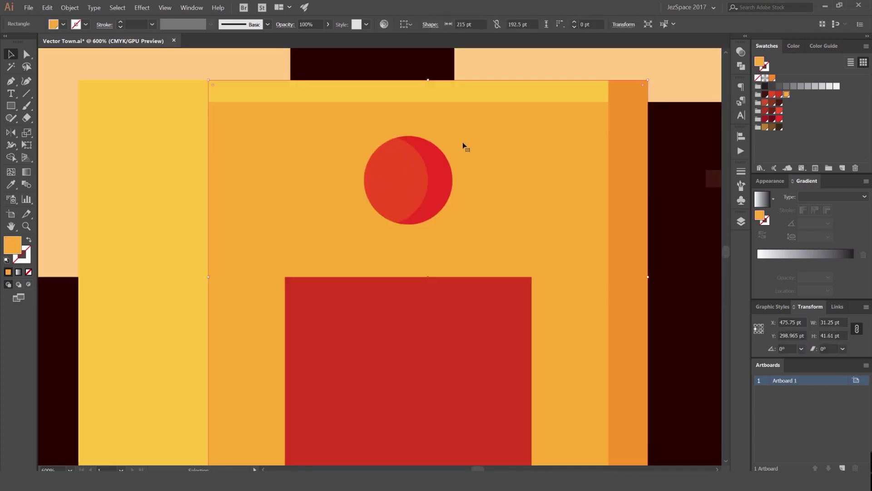
pyautogui.hotkey('ctrl', '2')
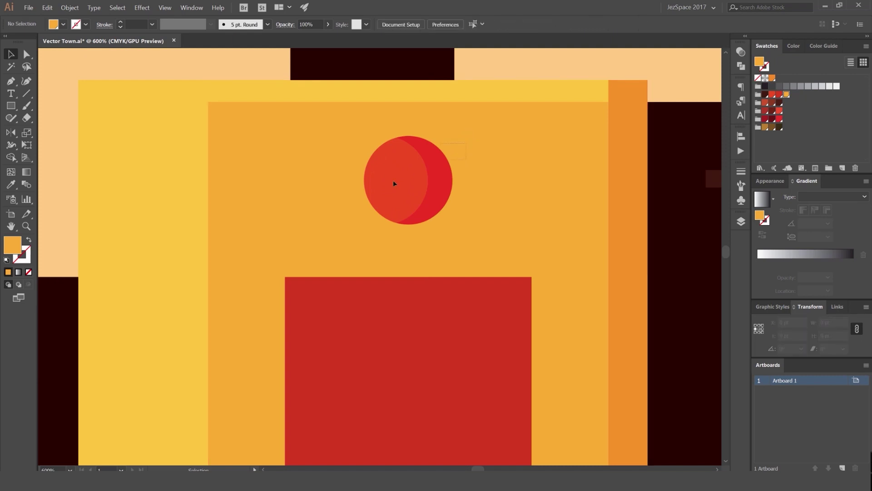
pyautogui.click(411, 180)
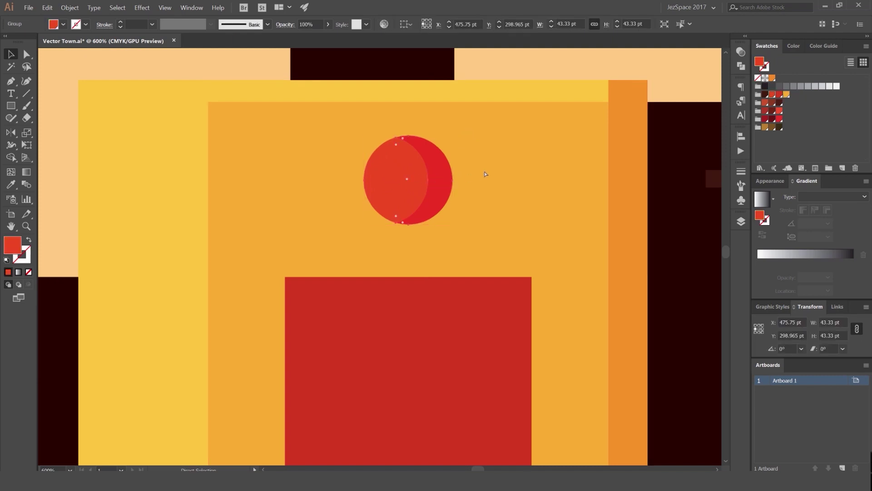
# - Copy the shaded round window onto the building below the topmost one, enlarged to about 68 pt, and delete the plain red circle
pyautogui.press('v')
pyautogui.scroll(-3, 523, 161)
pyautogui.click(522, 164)
pyautogui.moveTo(521, 191); pyautogui.dragTo(511, 112)
pyautogui.scroll(-1, 479, 125)
pyautogui.scroll(2, 503, 212)
pyautogui.click(425, 227)
pyautogui.click(495, 222)
pyautogui.press('Delete')
# - Copy the shaded round window onto the lower-left building, bring it to the front, lock it and delete the plain red circle
pyautogui.scroll(-2, 497, 214)
pyautogui.moveTo(481, 110); pyautogui.dragTo(302, 209)
pyautogui.scroll(3, 302, 209)
pyautogui.hotkey('ctrl', 'shift', ']')
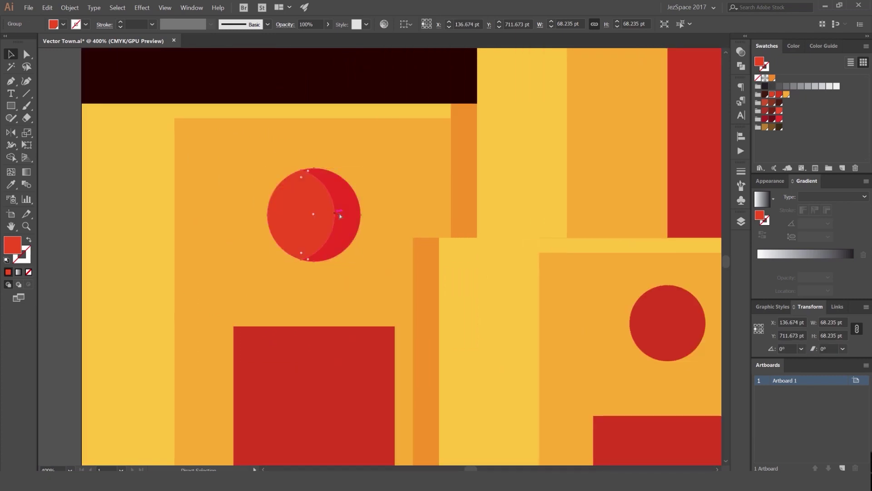
pyautogui.hotkey('ctrl', '2')
pyautogui.click(347, 209)
pyautogui.press('Delete')
pyautogui.scroll(-3, 349, 212)
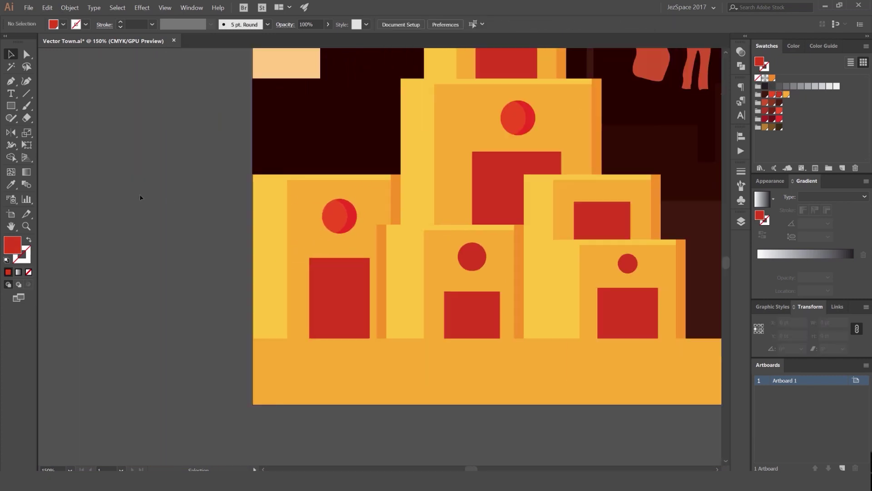
# - Unlock everything, copy the shaded window onto the lower-middle building at about 56 pt wide, lock it and delete the plain circle
pyautogui.hotkey('ctrl', 'alt', '2')
pyautogui.click(470, 251)
pyautogui.moveTo(351, 215); pyautogui.dragTo(483, 251)
pyautogui.scroll(2, 489, 239)
pyautogui.scroll(2, 482, 236)
pyautogui.hotkey('ctrl', '2')
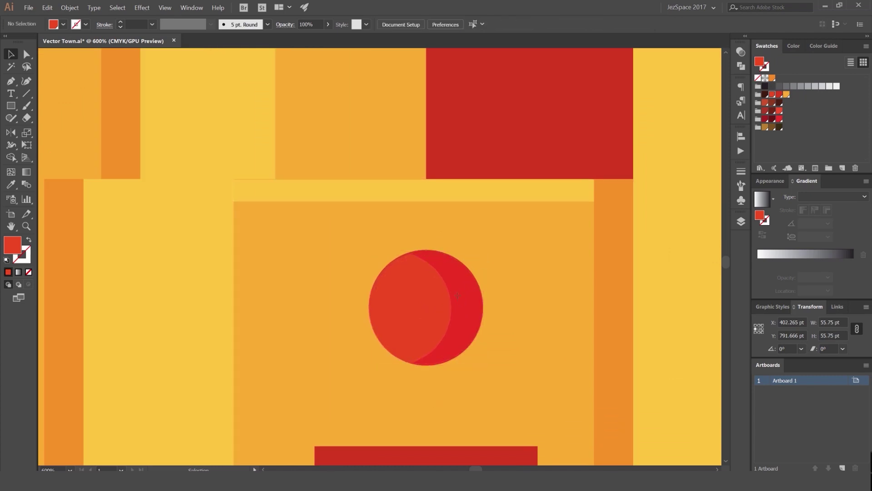
pyautogui.click(458, 298)
pyautogui.press('Delete')
# - Copy the shaded round window onto the lower-right building, sized to about 45 pt wide
pyautogui.scroll(-1, 512, 300)
pyautogui.scroll(-2, 513, 301)
pyautogui.moveTo(514, 300); pyautogui.dragTo(387, 177)
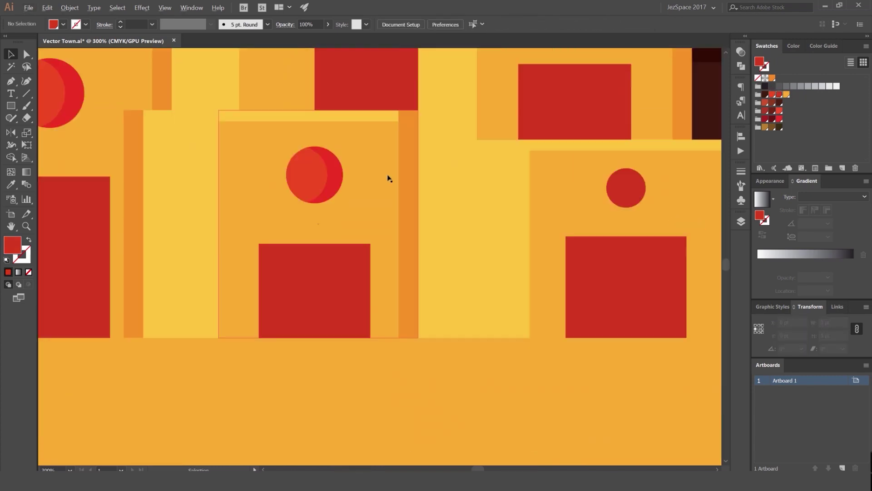
pyautogui.scroll(-3, 387, 177)
pyautogui.scroll(2, 381, 187)
pyautogui.click(562, 171)
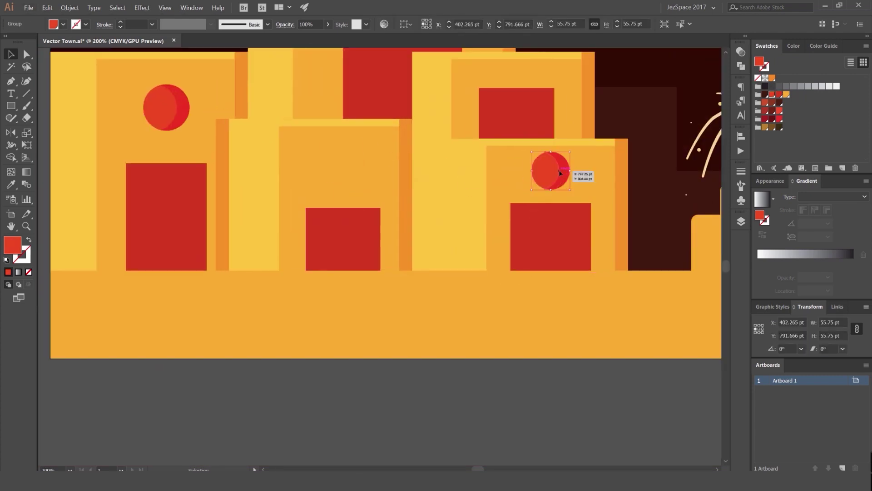
pyautogui.scroll(2, 562, 172)
pyautogui.hotkey('ctrl', 'z')
pyautogui.moveTo(147, 137); pyautogui.dragTo(551, 165)
pyautogui.scroll(2, 557, 157)
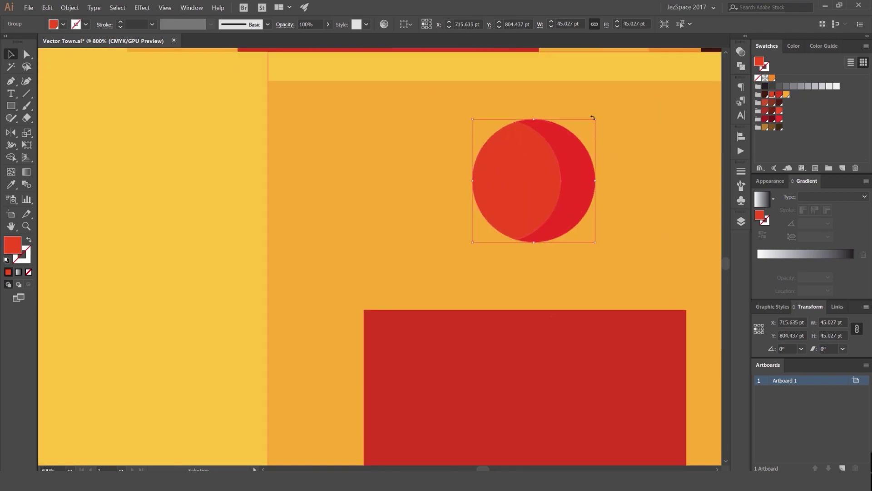
# - Shrink and reposition the lower-right building's shaded window, lock it, delete the plain circle and clear the selection
pyautogui.moveTo(596, 119); pyautogui.dragTo(593, 122)
pyautogui.moveTo(574, 149); pyautogui.dragTo(562, 164)
pyautogui.hotkey('ctrl', '2')
pyautogui.click(561, 167)
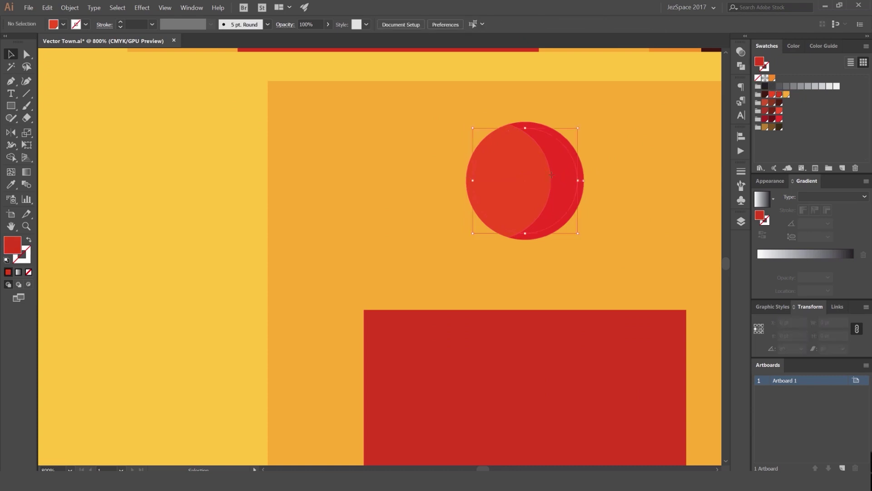
pyautogui.press('Delete')
pyautogui.scroll(-8, 552, 179)
pyautogui.moveTo(510, 202); pyautogui.dragTo(465, 240)
pyautogui.click(468, 244)
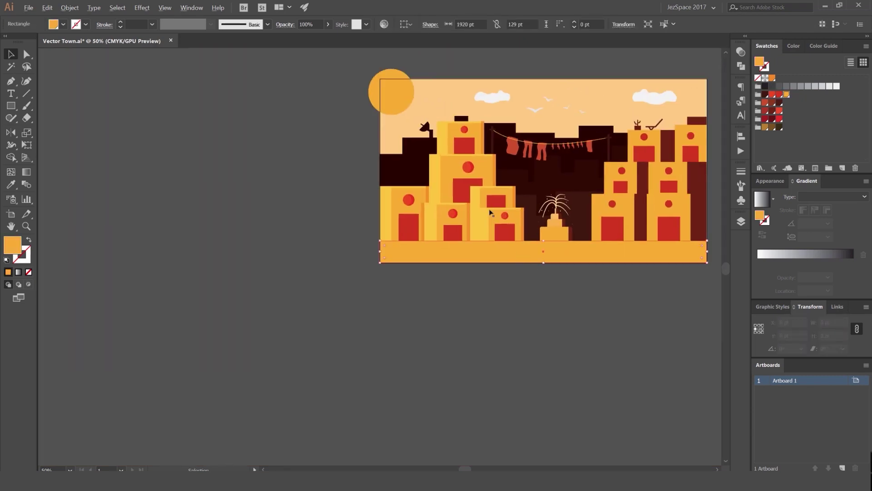
pyautogui.click(345, 172)
# - Examine the shaded round windows on the left-hand buildings, up close and against the whole illustration
pyautogui.scroll(-2, 342, 173)
pyautogui.scroll(2, 342, 175)
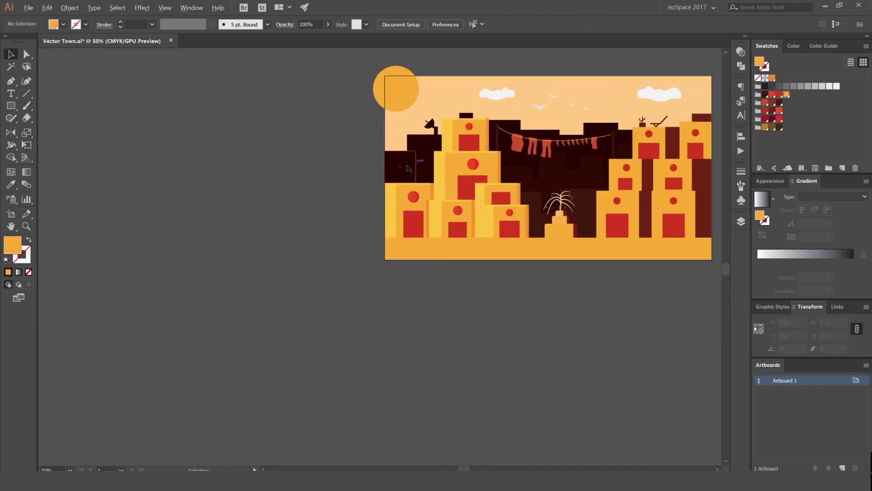
pyautogui.scroll(4, 477, 156)
pyautogui.scroll(3, 488, 154)
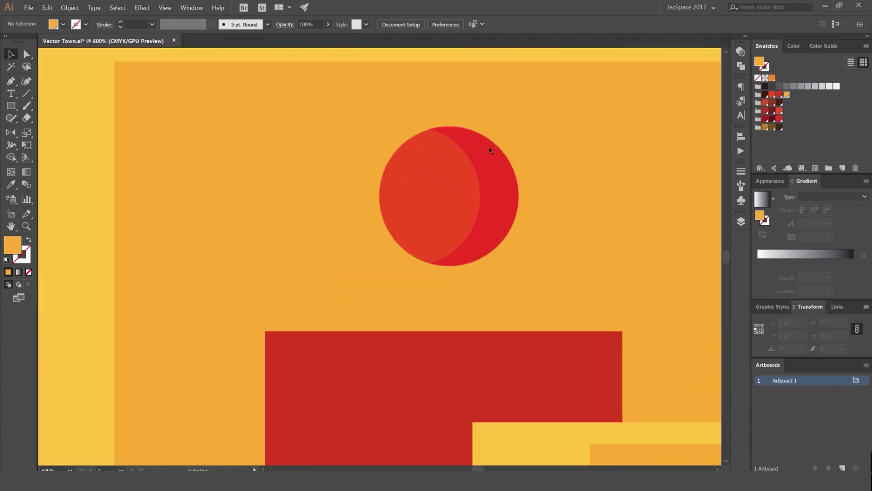
pyautogui.scroll(-3, 489, 143)
pyautogui.scroll(-4, 495, 189)
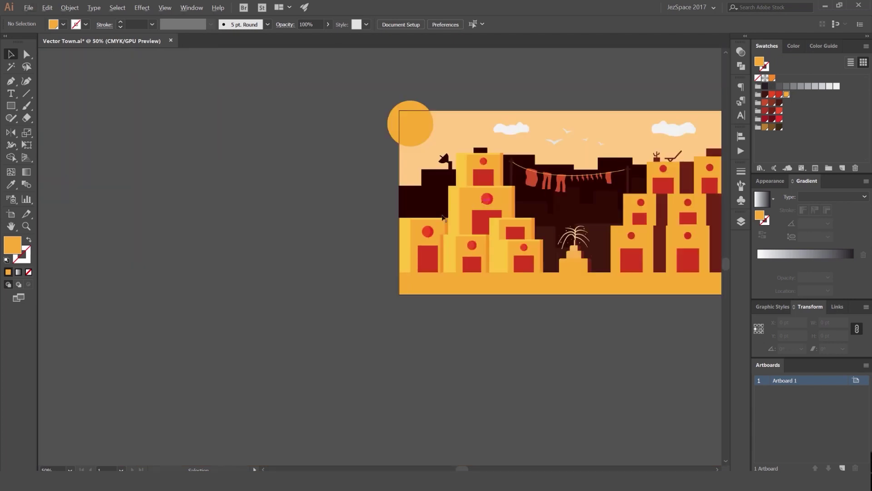
pyautogui.scroll(1, 310, 221)
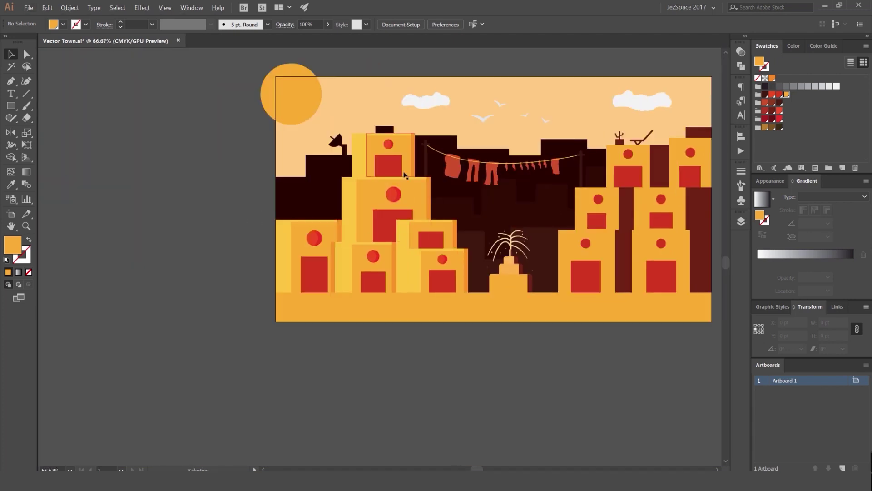
pyautogui.moveTo(399, 182); pyautogui.dragTo(384, 189)
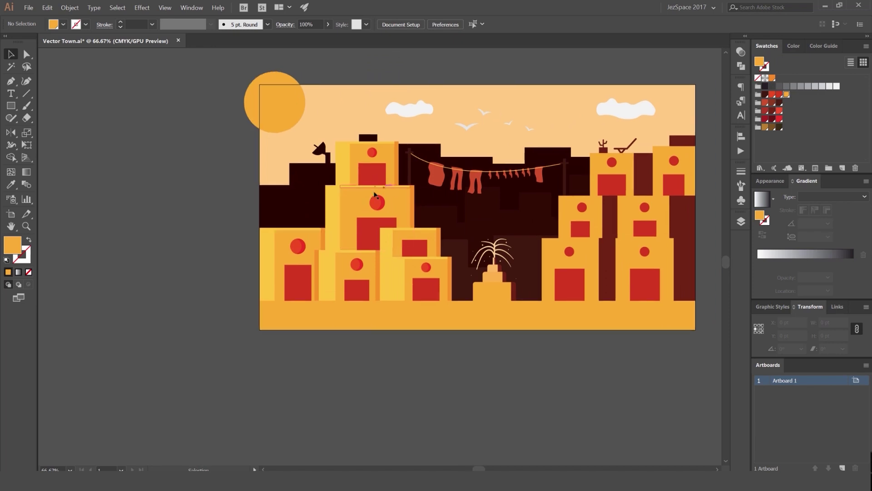
pyautogui.moveTo(548, 184); pyautogui.dragTo(506, 188)
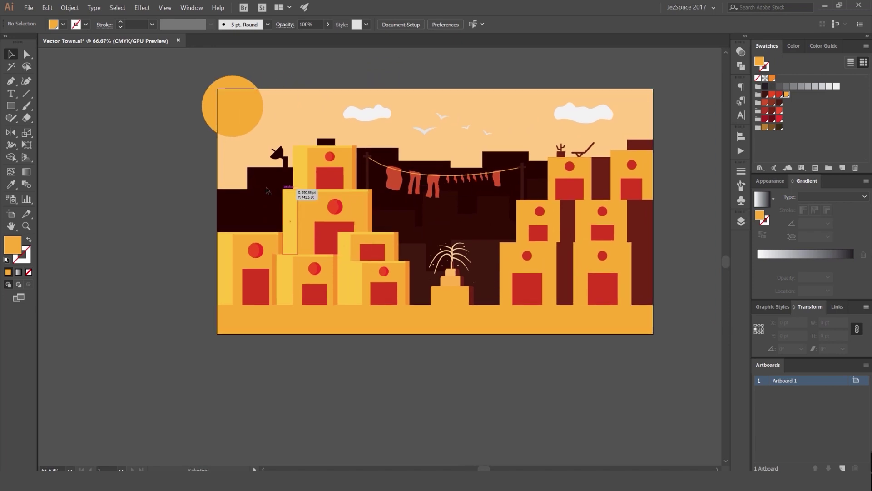
pyautogui.scroll(1, 261, 202)
pyautogui.moveTo(403, 201); pyautogui.dragTo(260, 196)
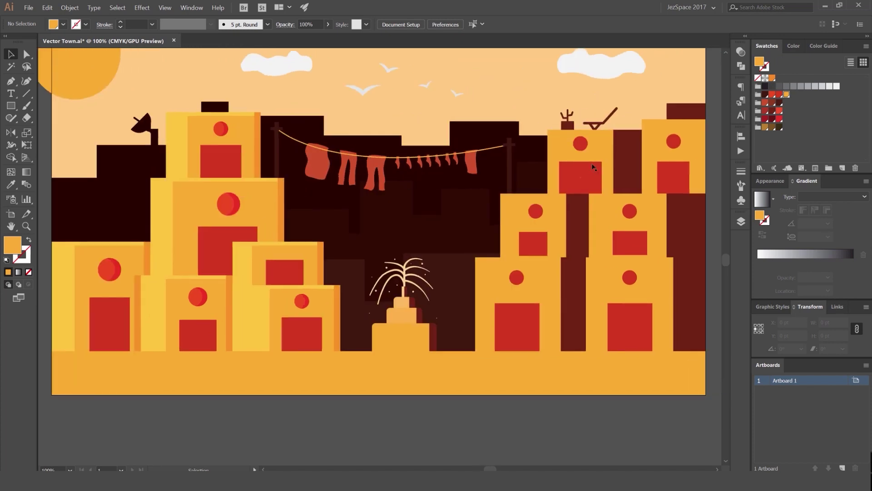
pyautogui.moveTo(258, 228); pyautogui.dragTo(460, 144)
pyautogui.scroll(2, 381, 179)
pyautogui.moveTo(400, 261); pyautogui.dragTo(454, 212)
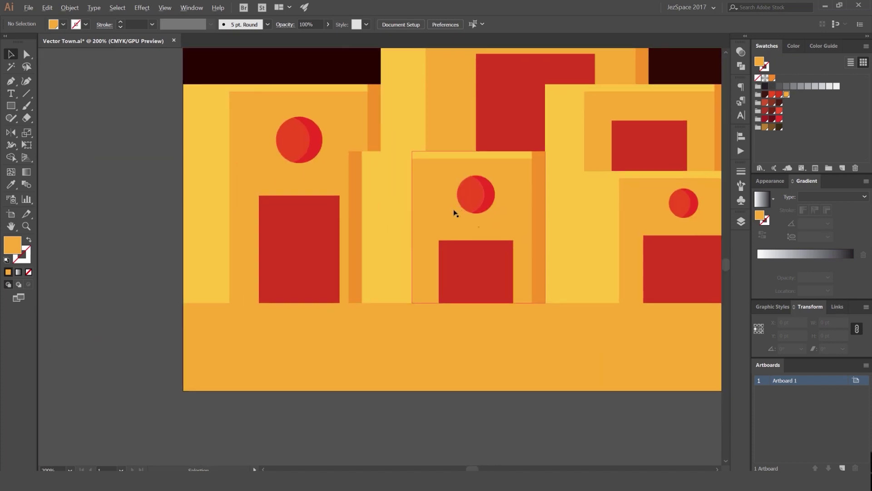
# - Try drawing a thin red rectangle across the top of the lower-left building's door using the door's own fill
pyautogui.scroll(-1, 454, 213)
pyautogui.click(341, 236)
pyautogui.click(399, 352)
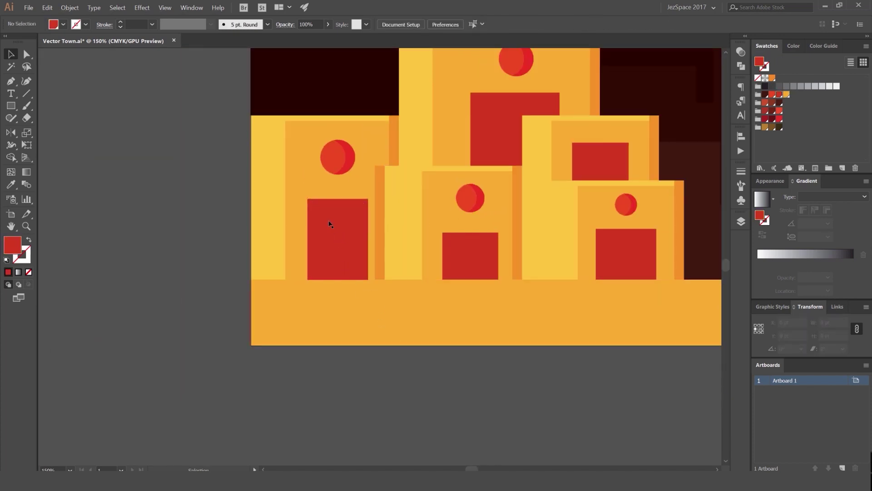
pyautogui.scroll(2, 330, 224)
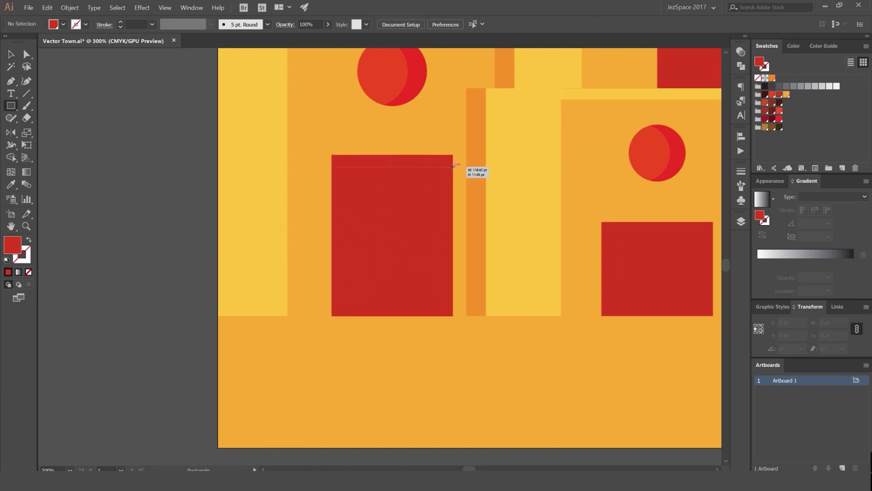
pyautogui.moveTo(453, 166); pyautogui.dragTo(453, 166)
pyautogui.hotkey('ctrl', 'shift', 'a')
# - Copy the lower-left building's yellow top strip onto its door and align it with the door's top-left corner
pyautogui.scroll(-2, 252, 180)
pyautogui.press('v')
pyautogui.moveTo(417, 138); pyautogui.dragTo(308, 174)
pyautogui.scroll(2, 437, 139)
pyautogui.moveTo(163, 237); pyautogui.dragTo(433, 206)
pyautogui.scroll(1, 433, 205)
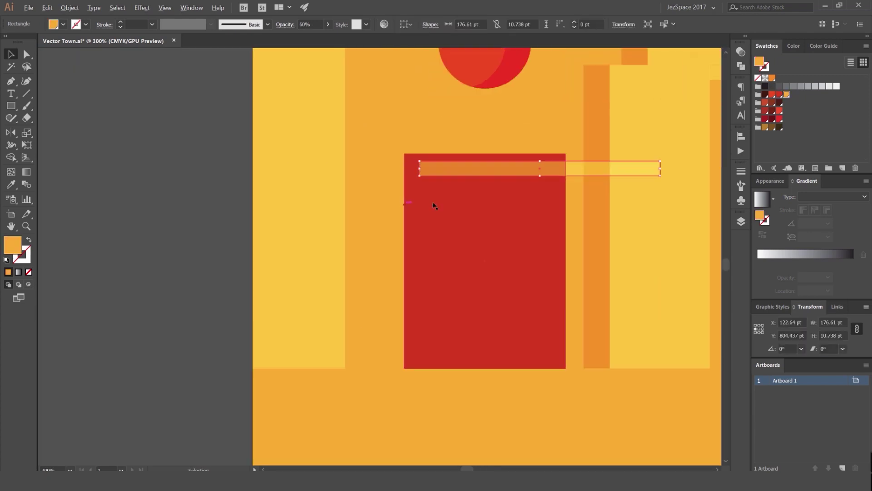
pyautogui.scroll(3, 433, 205)
pyautogui.moveTo(439, 122); pyautogui.dragTo(439, 121)
pyautogui.scroll(5, 436, 121)
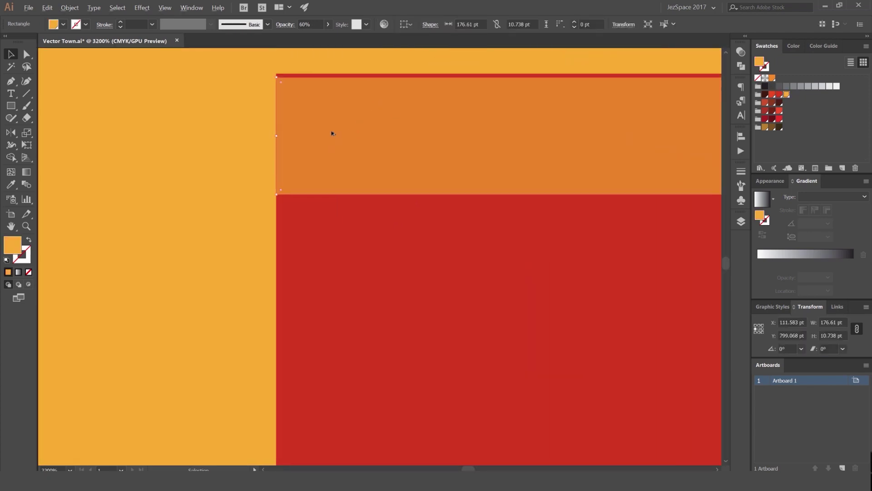
pyautogui.moveTo(332, 135); pyautogui.dragTo(332, 126)
pyautogui.moveTo(338, 120); pyautogui.dragTo(333, 204)
pyautogui.moveTo(332, 203); pyautogui.dragTo(332, 193)
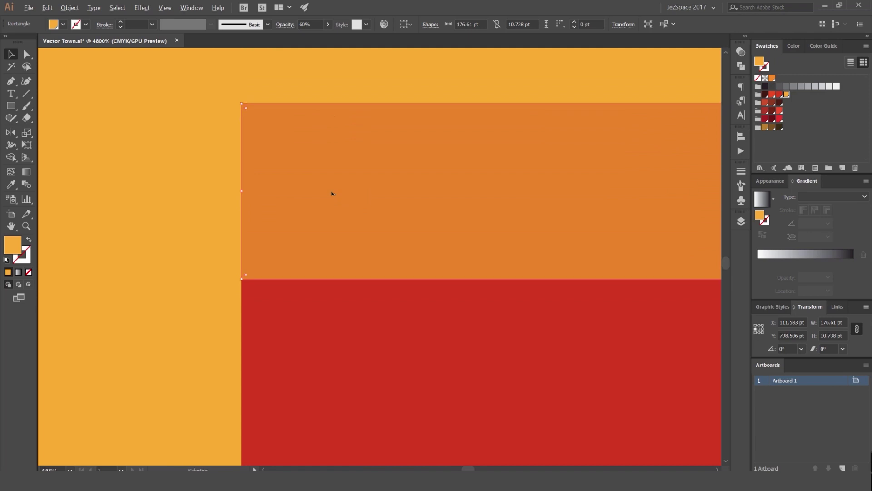
# - Narrow the copied strip to the door's width of about 118 pt and sample the door's red as its fill
pyautogui.scroll(-6, 332, 193)
pyautogui.moveTo(464, 173); pyautogui.dragTo(381, 172)
pyautogui.press('i')
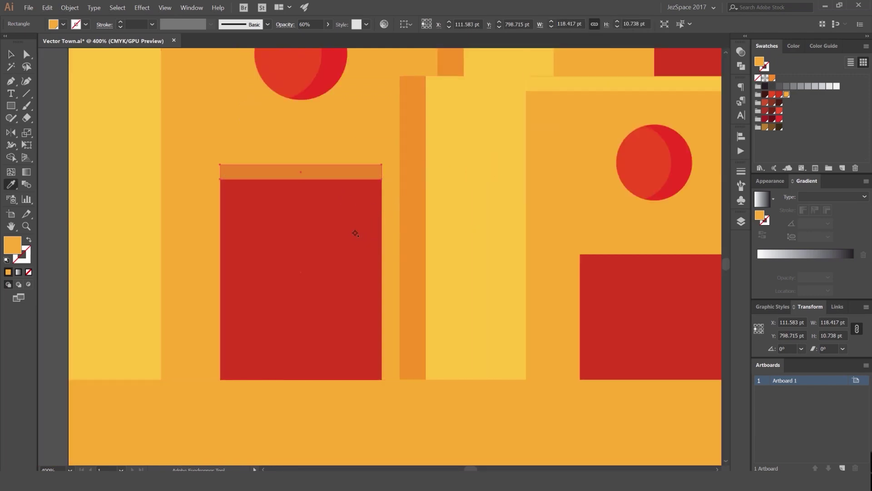
pyautogui.click(324, 226)
# - Set the door's top strip to Multiply blending at 60% opacity and clear the selection
pyautogui.click(742, 51)
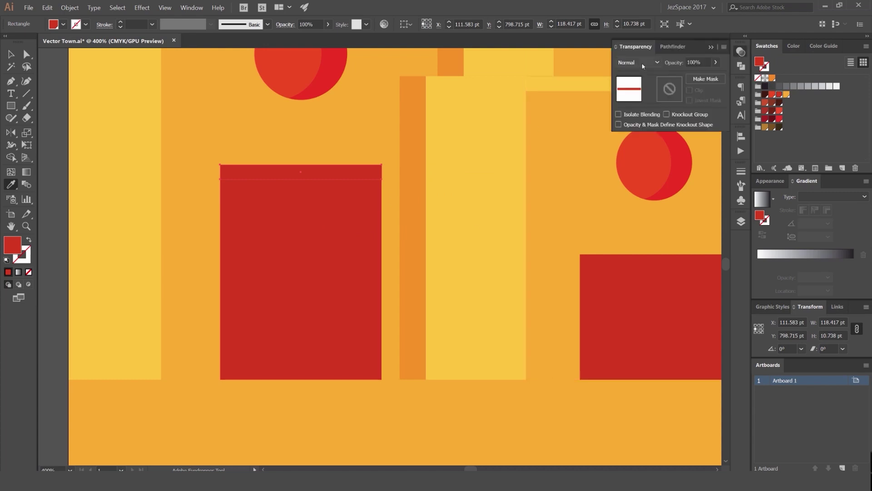
pyautogui.click(638, 62)
pyautogui.click(636, 98)
pyautogui.write('v')
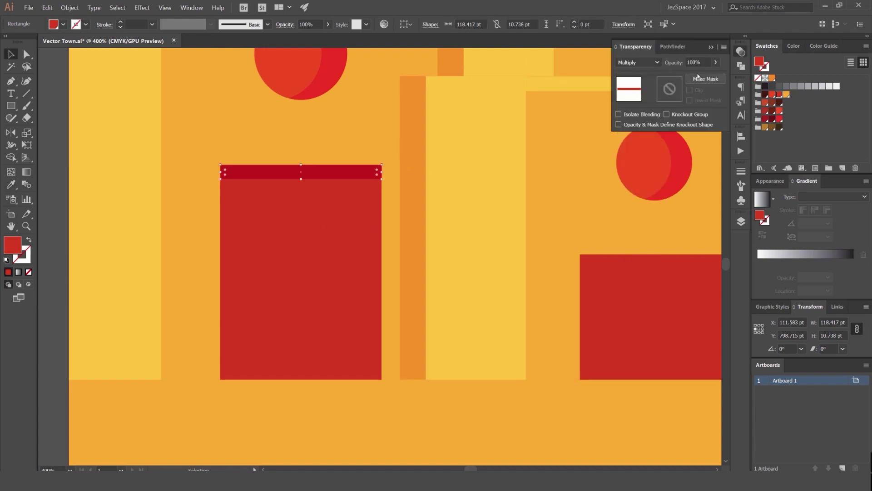
pyautogui.write('60')
pyautogui.press('Return')
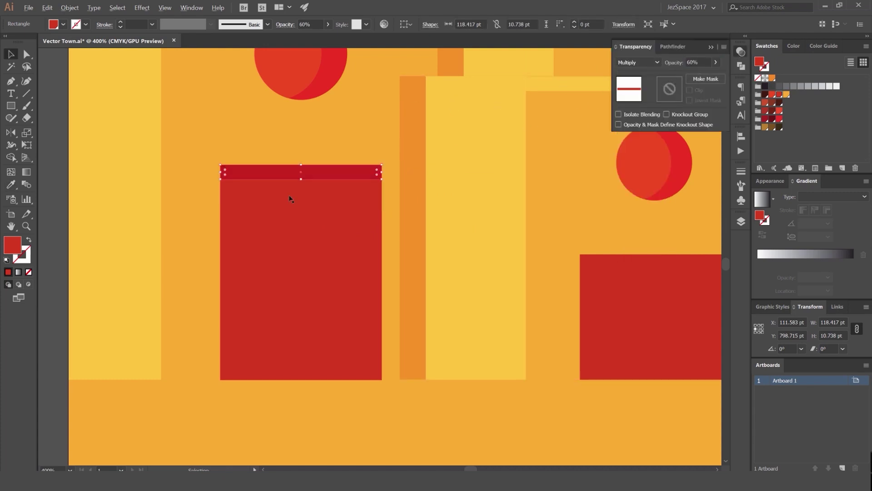
pyautogui.scroll(-4, 291, 199)
pyautogui.click(218, 176)
pyautogui.scroll(-2, 218, 177)
pyautogui.scroll(4, 243, 186)
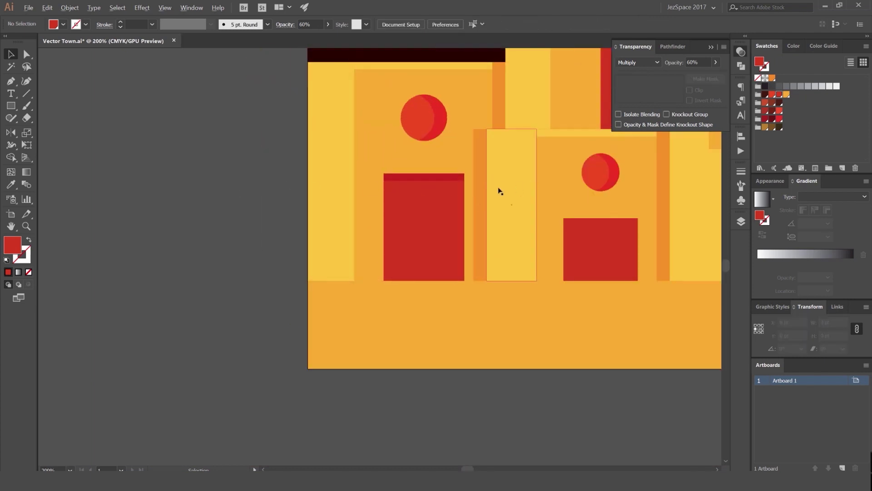
# - Duplicate the door's top strip, rotate the copy 90° and fit it along the door's right edge from the top strip to the ground
pyautogui.scroll(2, 444, 189)
pyautogui.moveTo(454, 168); pyautogui.dragTo(480, 223)
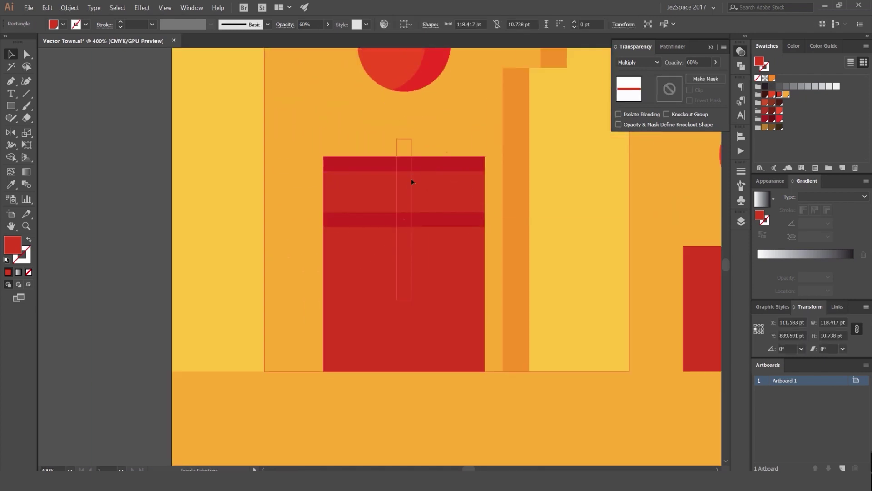
pyautogui.moveTo(412, 179); pyautogui.dragTo(410, 180)
pyautogui.moveTo(407, 182); pyautogui.dragTo(480, 214)
pyautogui.moveTo(477, 333); pyautogui.dragTo(478, 371)
pyautogui.click(505, 140)
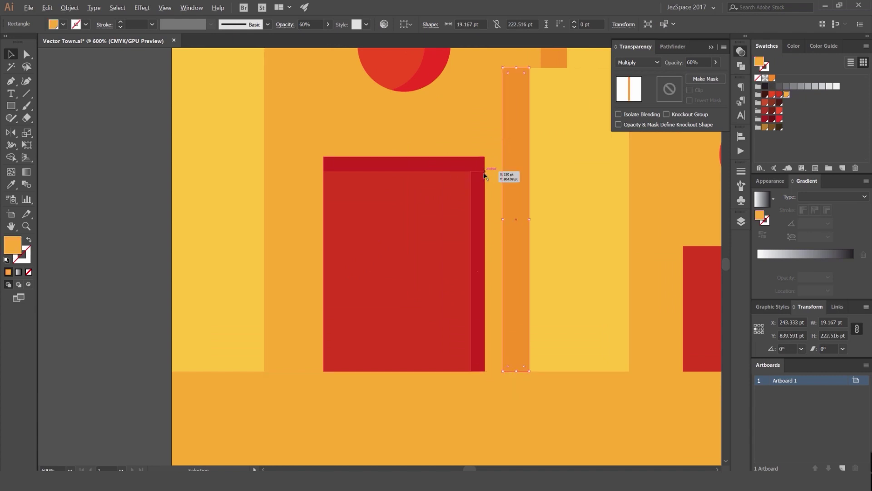
# - Try extending the door's vertical strip upward over the horizontal strip and undo the change
pyautogui.scroll(5, 484, 174)
pyautogui.click(454, 165)
pyautogui.moveTo(444, 160); pyautogui.dragTo(444, 124)
pyautogui.click(508, 156)
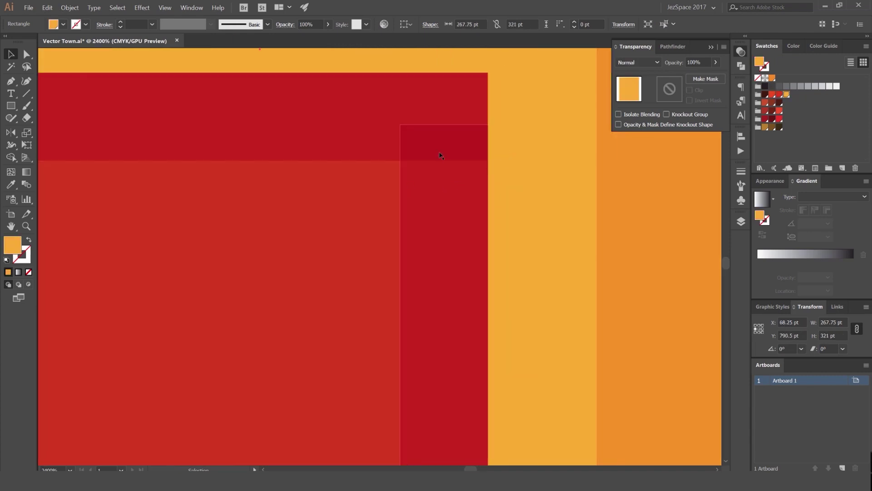
pyautogui.scroll(-4, 439, 139)
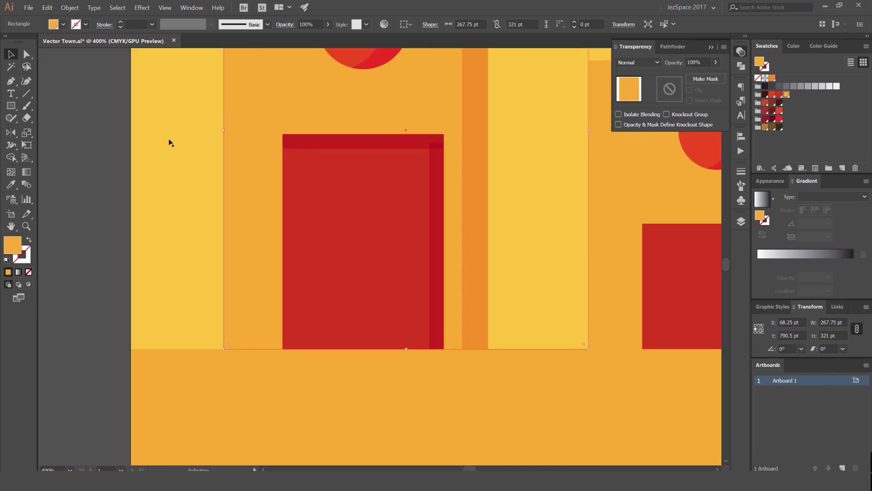
pyautogui.hotkey('ctrl', 'z')
pyautogui.hotkey('ctrl', 'z')
# - Select the door's horizontal and vertical shading strips and unite them into one shape with Pathfinder
pyautogui.scroll(5, 434, 145)
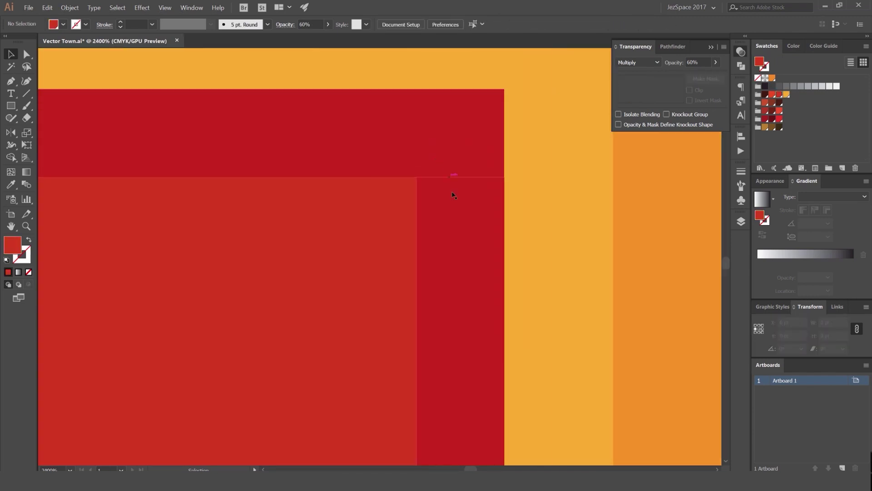
pyautogui.click(400, 169)
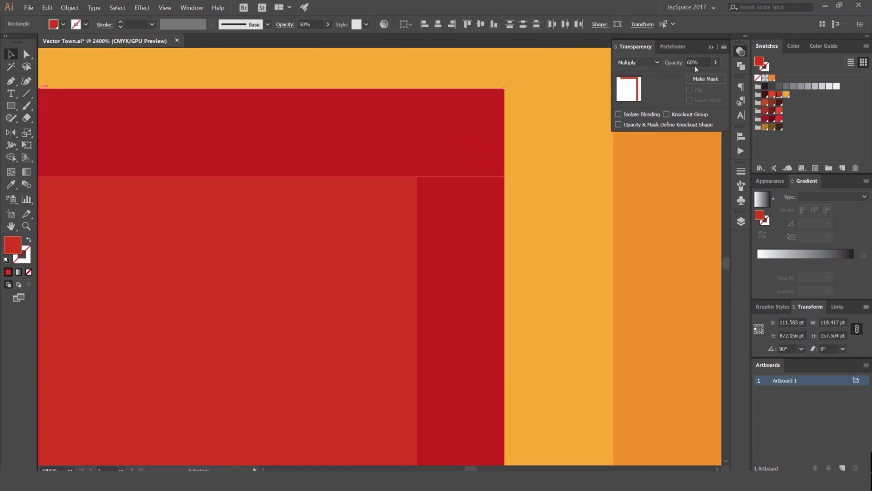
pyautogui.click(742, 67)
pyautogui.click(622, 72)
pyautogui.scroll(-5, 432, 141)
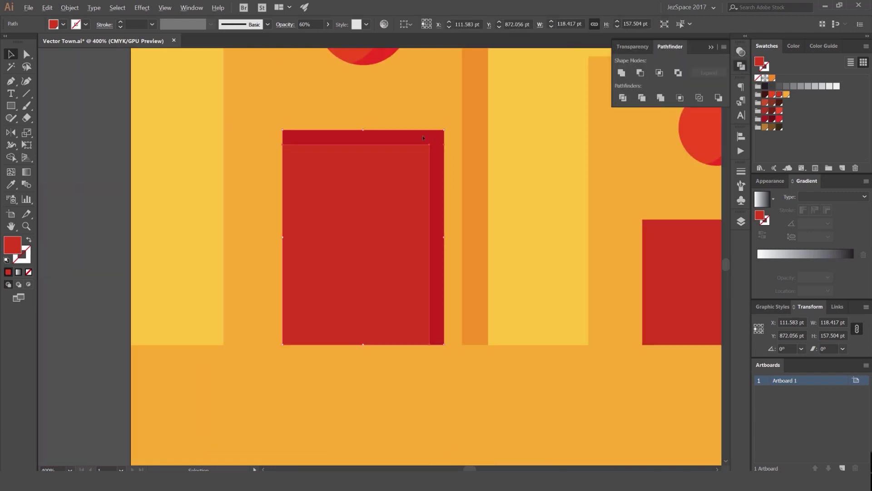
# - Try moving the merged shading shape off the lower-left building's door and undo the move
pyautogui.scroll(-4, 314, 155)
pyautogui.click(256, 137)
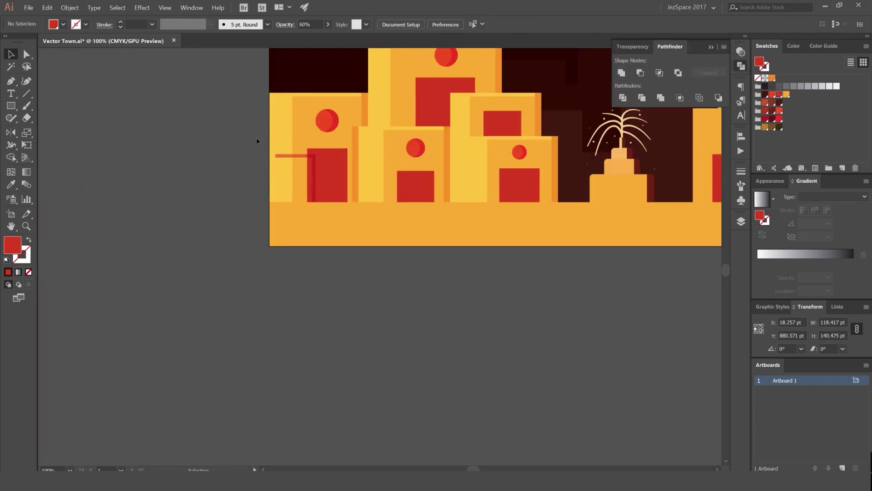
pyautogui.moveTo(303, 156); pyautogui.dragTo(289, 181)
pyautogui.hotkey('ctrl', 'z')
pyautogui.click(352, 300)
pyautogui.press('v')
pyautogui.scroll(2, 353, 151)
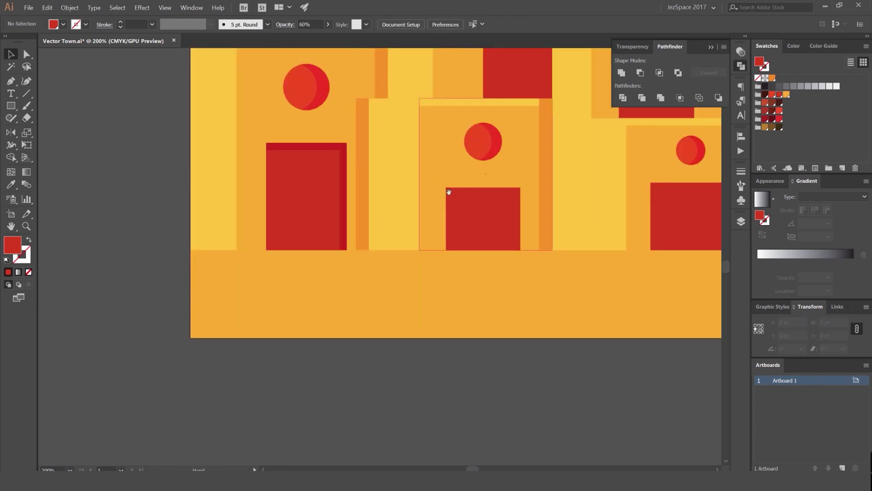
# - Copy the lower-middle building's yellow top strip onto its door's top edge and shorten it to the door's width, about 109 pt
pyautogui.moveTo(503, 208)
pyautogui.mouseDown()
pyautogui.moveTo(393, 300)
pyautogui.moveTo(505, 193)
pyautogui.mouseUp()
pyautogui.hotkey('ctrl', 'z')
pyautogui.hotkey('ctrl', 'shift', 'a')
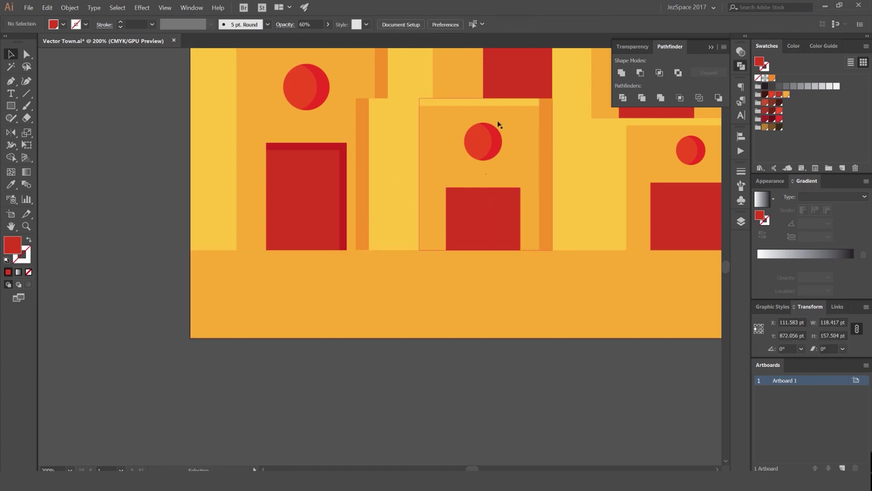
pyautogui.moveTo(490, 102); pyautogui.dragTo(525, 145)
pyautogui.moveTo(522, 190); pyautogui.dragTo(521, 191)
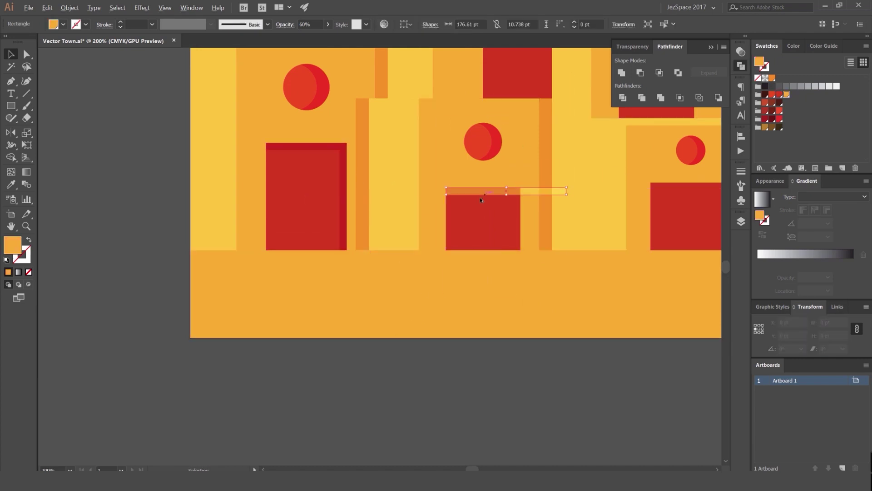
pyautogui.scroll(3, 485, 197)
pyautogui.scroll(-2, 436, 175)
# - Duplicate the lower-middle door's top strip, rotate the copy 90° and shorten it to about 81 pt along the door's right edge
pyautogui.moveTo(463, 171); pyautogui.dragTo(415, 205)
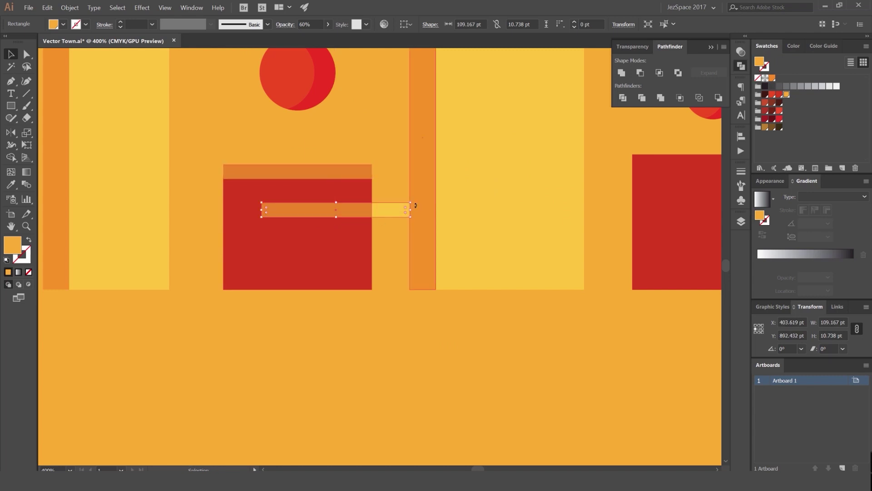
pyautogui.moveTo(347, 164); pyautogui.dragTo(340, 174)
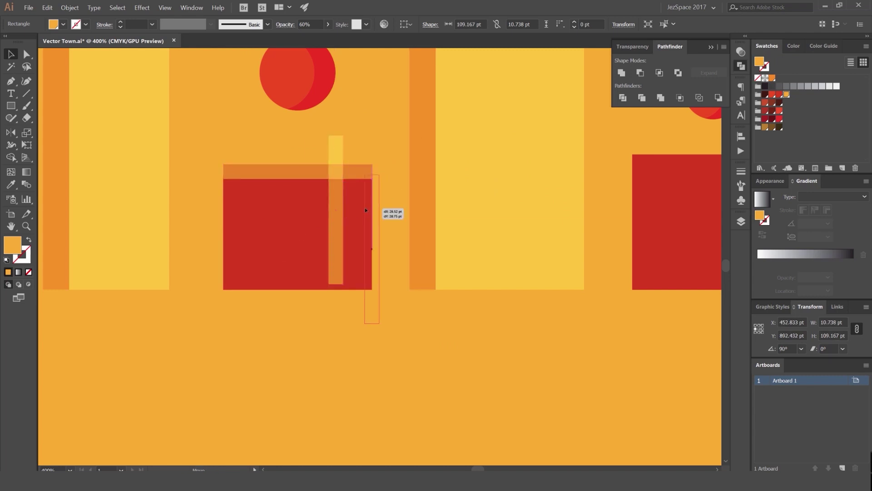
pyautogui.moveTo(366, 210); pyautogui.dragTo(359, 214)
pyautogui.moveTo(365, 327); pyautogui.dragTo(365, 289)
pyautogui.scroll(3, 382, 182)
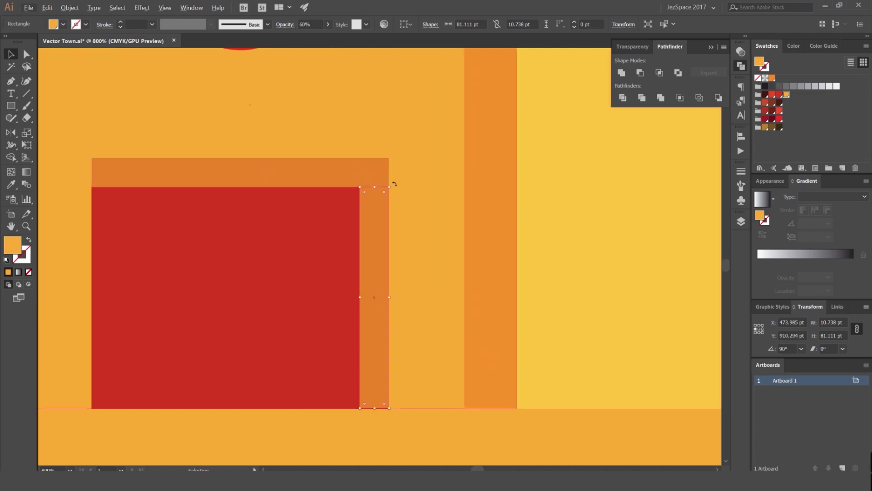
# - Give both strips of the lower-middle door the lower-left door's shading appearance and unite them into one shape
pyautogui.moveTo(394, 183); pyautogui.dragTo(295, 124)
pyautogui.moveTo(247, 136); pyautogui.dragTo(364, 178)
pyautogui.press('i')
pyautogui.scroll(-4, 339, 175)
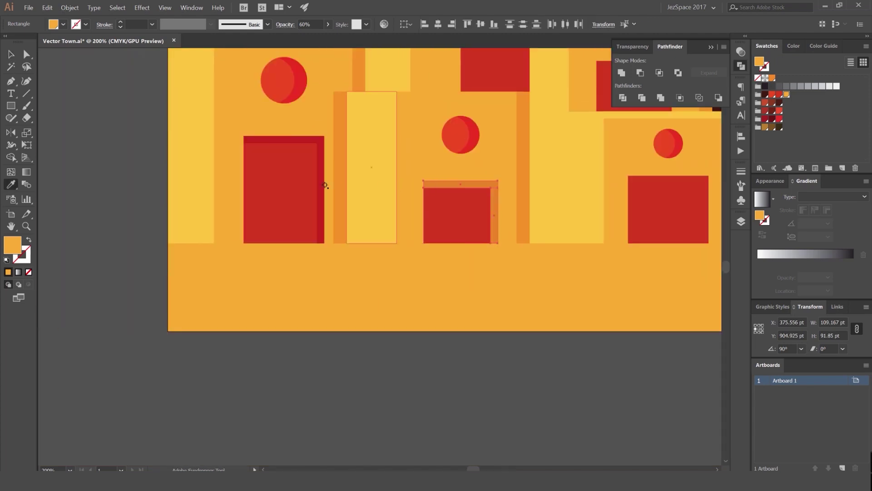
pyautogui.click(324, 161)
pyautogui.press('v')
pyautogui.click(564, 362)
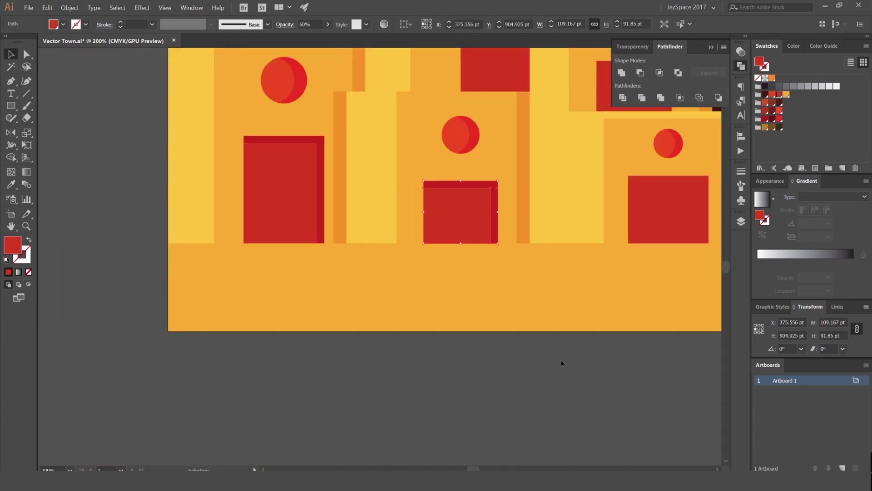
# - Try moving the merged shading shape off the lower-middle building's door and undo the move
pyautogui.moveTo(494, 222); pyautogui.dragTo(462, 257)
pyautogui.hotkey('ctrl', 'z')
pyautogui.click(524, 342)
pyautogui.scroll(-3, 524, 342)
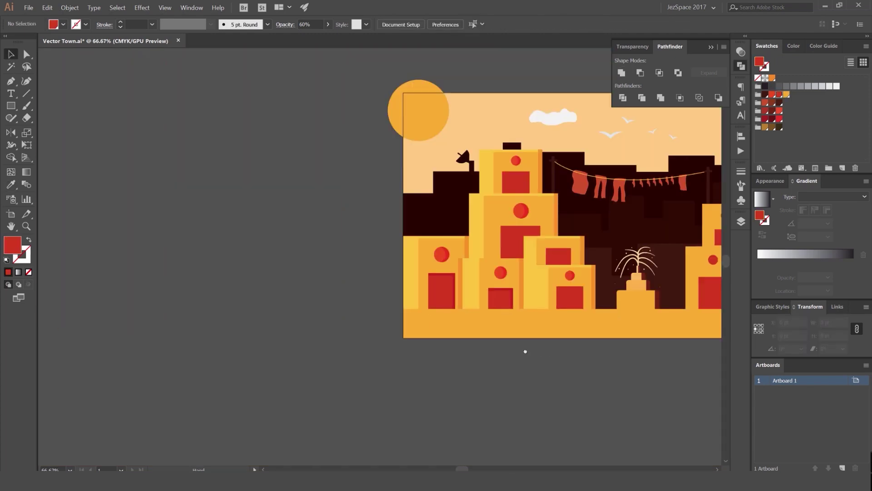
# - Place a copy of the second-tier building's top strip along its door's top edge, fitted to the door's width of about 175 pt
pyautogui.moveTo(525, 350); pyautogui.dragTo(470, 357)
pyautogui.scroll(4, 458, 239)
pyautogui.moveTo(452, 224); pyautogui.dragTo(422, 204)
pyautogui.scroll(1, 422, 204)
pyautogui.scroll(-1, 422, 204)
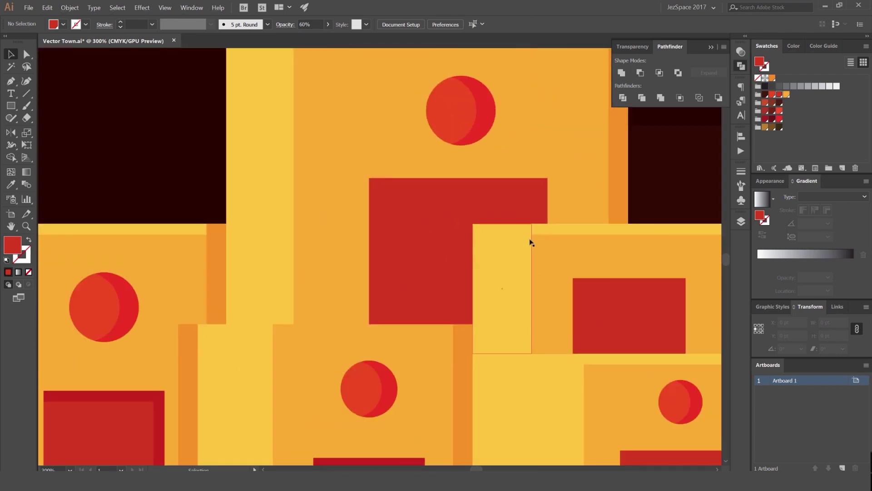
pyautogui.moveTo(559, 231); pyautogui.dragTo(388, 186)
pyautogui.scroll(3, 394, 186)
pyautogui.scroll(-2, 431, 186)
pyautogui.scroll(2, 580, 164)
# - Duplicate the second-tier door's top strip, rotate the copy 90°, shorten it to about 77 pt and align it with the door's right edge
pyautogui.moveTo(544, 152); pyautogui.dragTo(482, 209)
pyautogui.scroll(-2, 518, 169)
pyautogui.moveTo(475, 299); pyautogui.dragTo(426, 274)
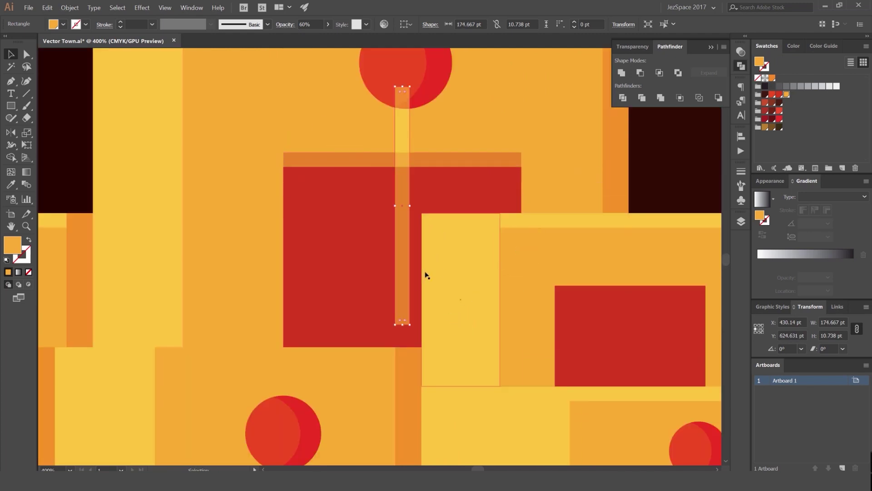
pyautogui.moveTo(404, 325); pyautogui.dragTo(408, 154)
pyautogui.moveTo(492, 247); pyautogui.dragTo(514, 238)
pyautogui.scroll(5, 518, 190)
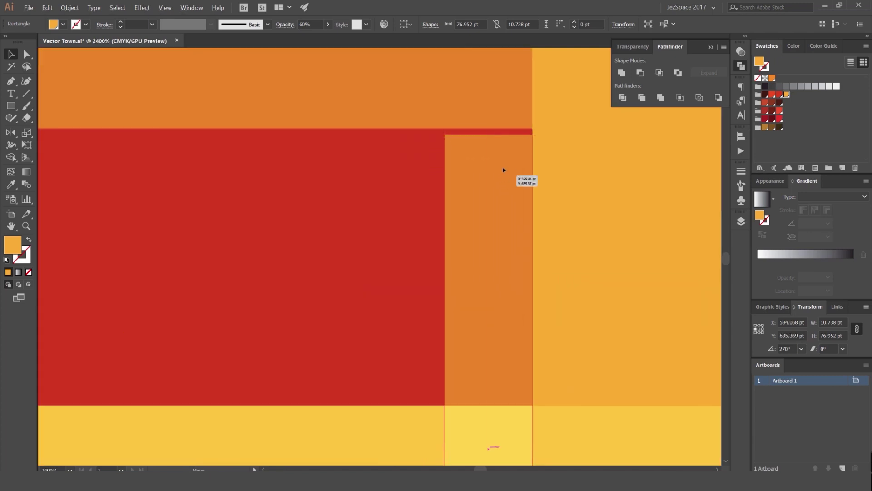
# - Apply the lower-middle door's shading appearance to both strips of the second-tier door and unite them into one shape
pyautogui.scroll(-10, 500, 169)
pyautogui.press('i')
pyautogui.click(411, 293)
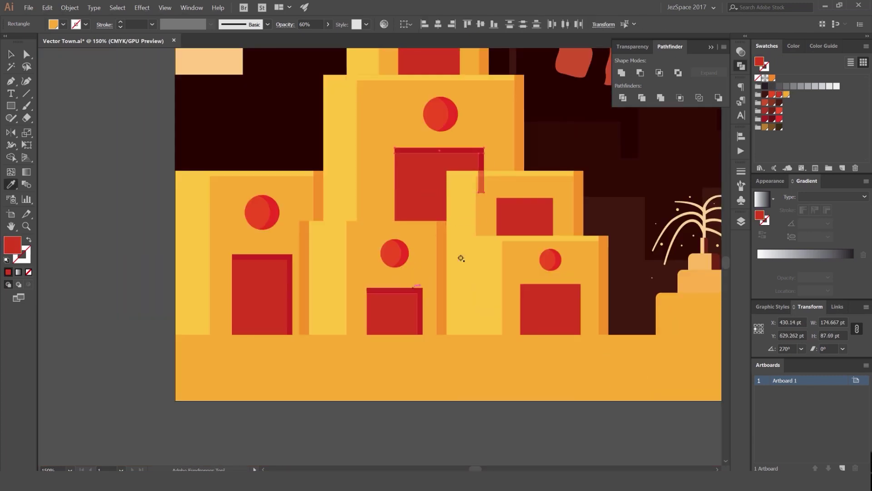
pyautogui.press('v')
# - Examine the illustration's shapes in outline view and return to the colour preview
pyautogui.click(198, 147)
pyautogui.scroll(-2, 198, 147)
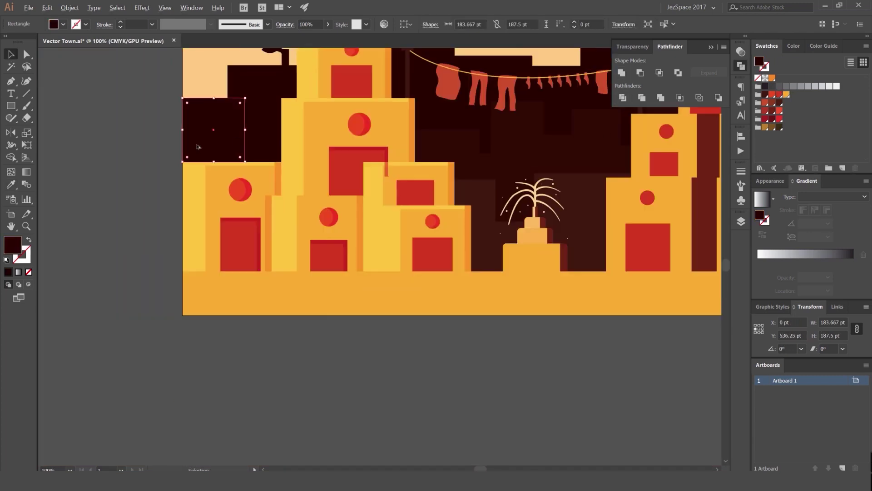
pyautogui.click(134, 152)
pyautogui.hotkey('ctrl', 'y')
pyautogui.scroll(-3, 334, 257)
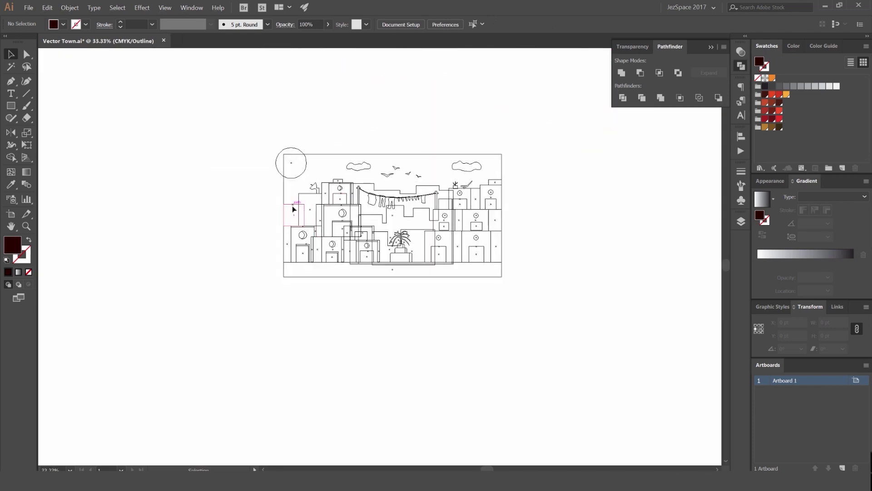
pyautogui.scroll(2, 330, 203)
pyautogui.moveTo(439, 180); pyautogui.dragTo(421, 176)
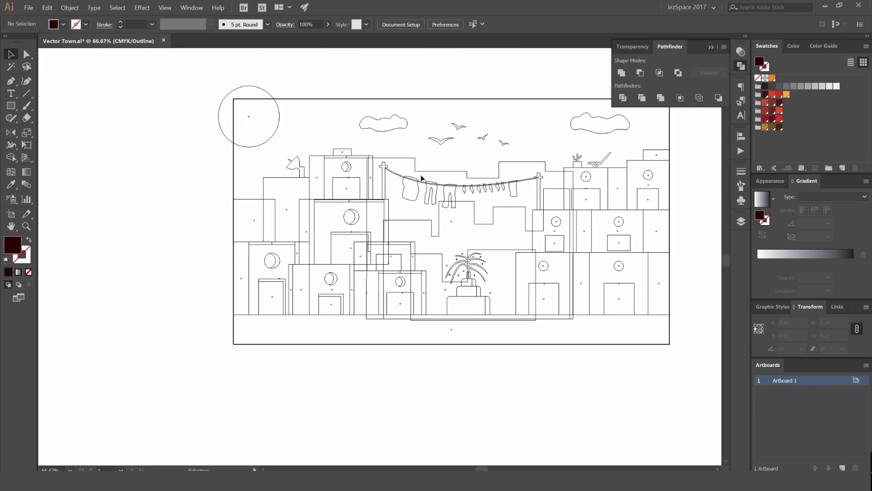
pyautogui.hotkey('ctrl', 'y')
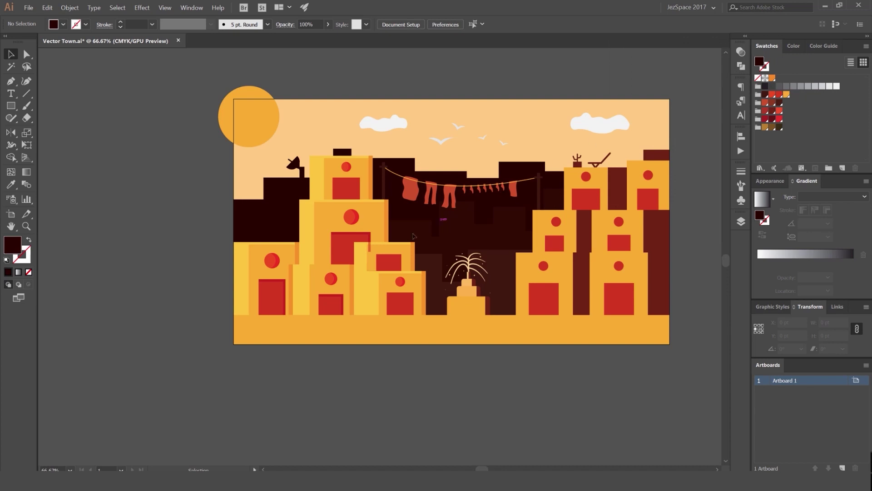
# - Shorten the vertical part of the second-tier door's shading so it ends at the roof of the overlapping building
pyautogui.scroll(4, 325, 255)
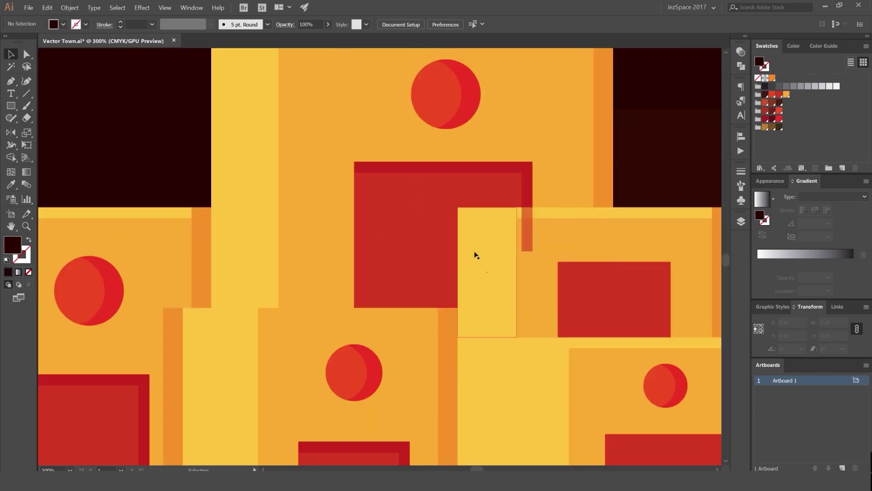
pyautogui.click(525, 250)
pyautogui.doubleClick(527, 235)
pyautogui.press('a')
pyautogui.moveTo(532, 251); pyautogui.dragTo(535, 208)
pyautogui.scroll(3, 536, 200)
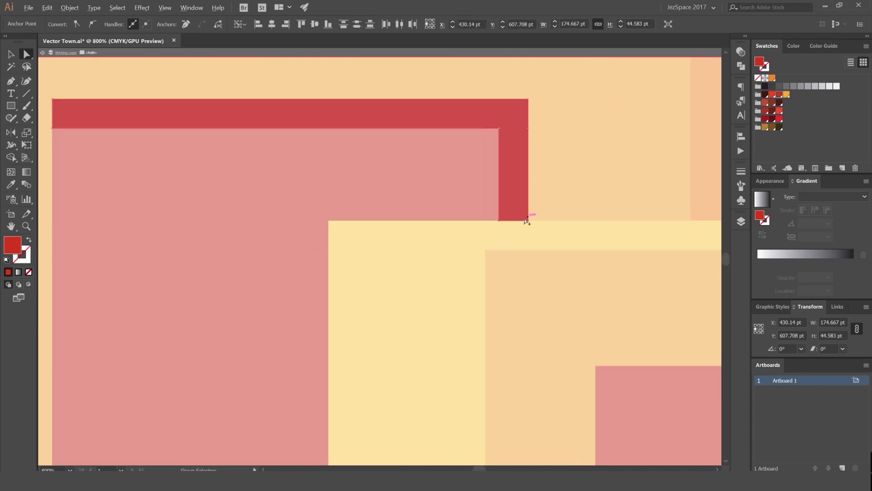
pyautogui.hotkey('ctrl', 'y')
pyautogui.scroll(-5, 520, 224)
pyautogui.hotkey('ctrl', 'y')
pyautogui.press('Escape')
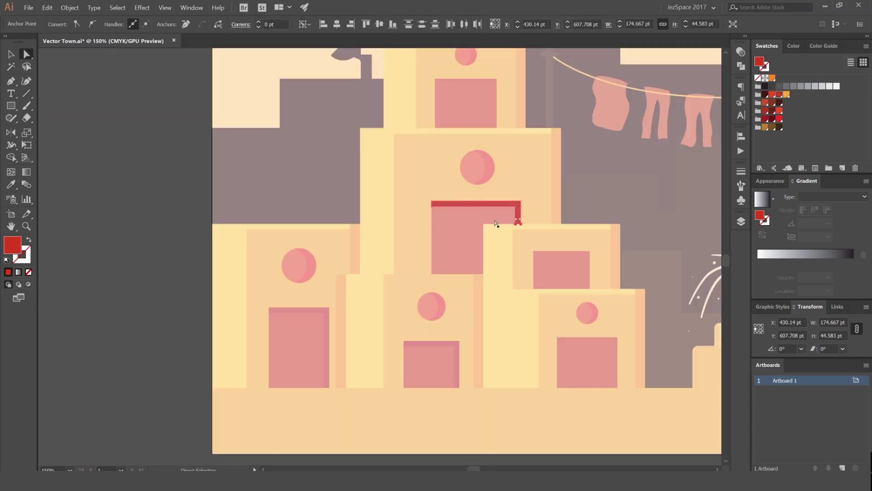
pyautogui.click(132, 191)
pyautogui.press('v')
# - Examine up close where the second-tier door's shading meets the roof of the overlapping building
pyautogui.scroll(-1, 366, 168)
pyautogui.moveTo(453, 192); pyautogui.dragTo(439, 216)
pyautogui.doubleClick(434, 216)
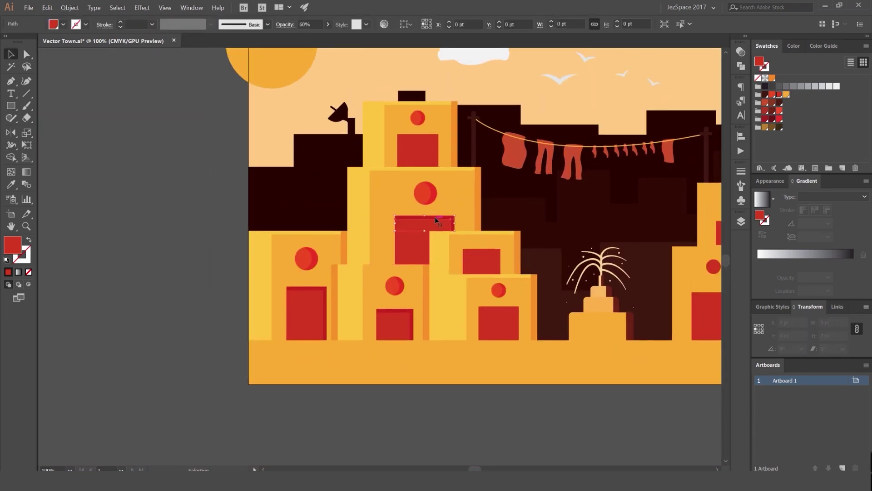
pyautogui.click(587, 142)
pyautogui.moveTo(607, 153); pyautogui.dragTo(432, 170)
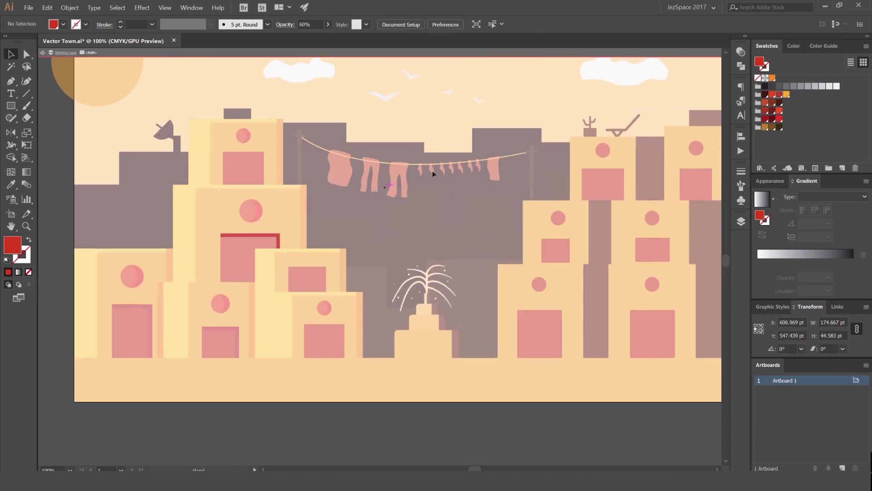
pyautogui.moveTo(321, 236); pyautogui.dragTo(471, 195)
pyautogui.scroll(3, 416, 209)
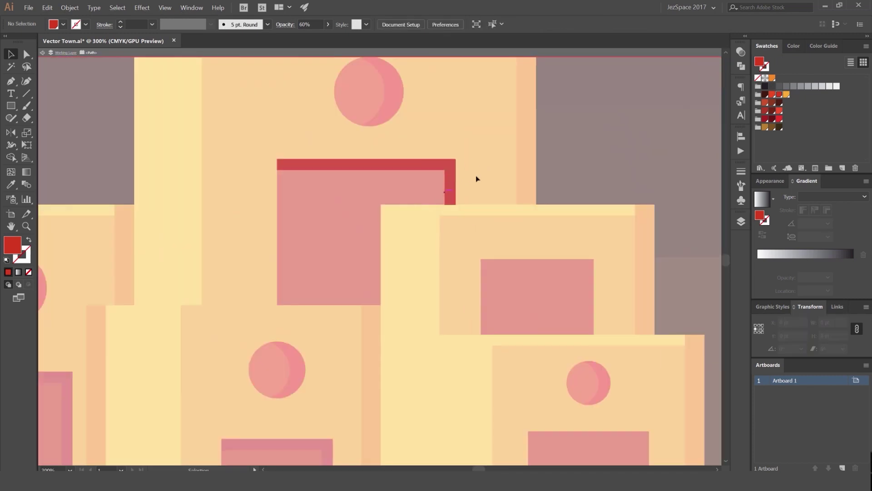
pyautogui.scroll(5, 456, 208)
pyautogui.scroll(5, 416, 177)
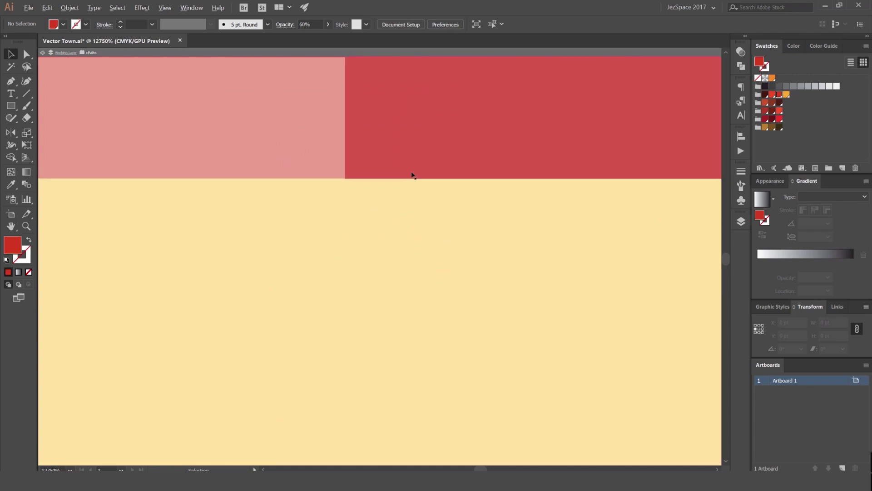
pyautogui.scroll(-11, 413, 175)
pyautogui.moveTo(440, 132); pyautogui.dragTo(477, 187)
pyautogui.doubleClick(477, 184)
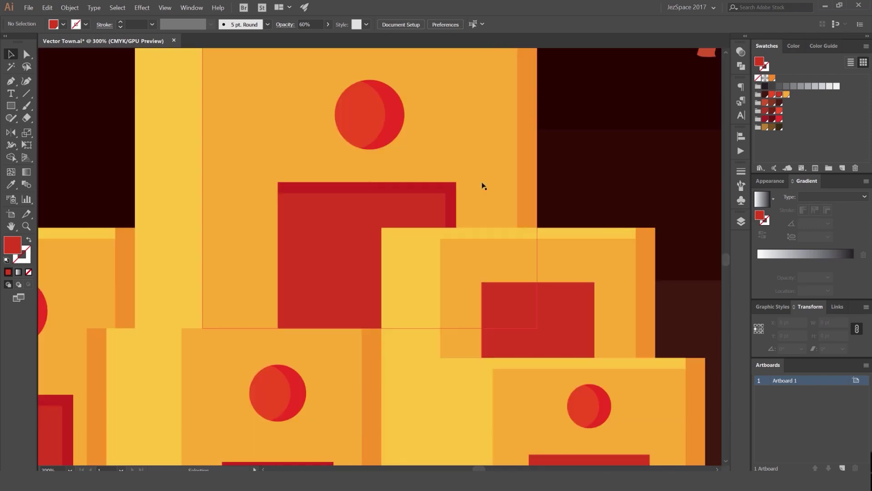
# - Copy the second-tier door's merged shading onto the overlapping building's red rectangle and align their top-left corners
pyautogui.scroll(-2, 472, 150)
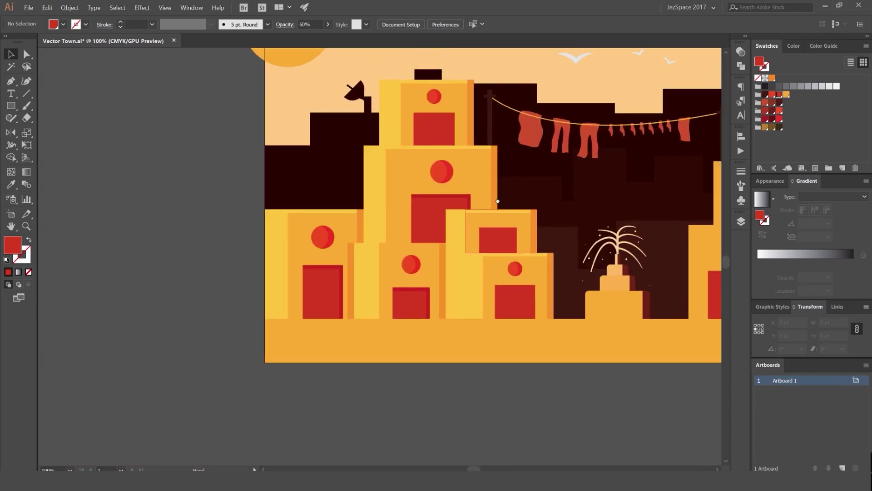
pyautogui.scroll(2, 498, 201)
pyautogui.moveTo(532, 162); pyautogui.dragTo(427, 110)
pyautogui.scroll(3, 439, 141)
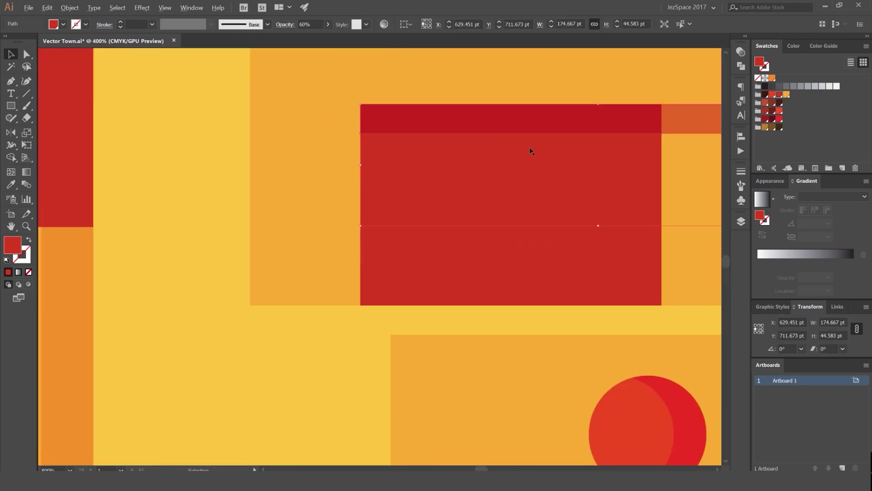
pyautogui.scroll(-2, 531, 148)
# - Narrow the copied shading to about 110.5 pt so its vertical part aligns with the red rectangle's right edge
pyautogui.doubleClick(606, 131)
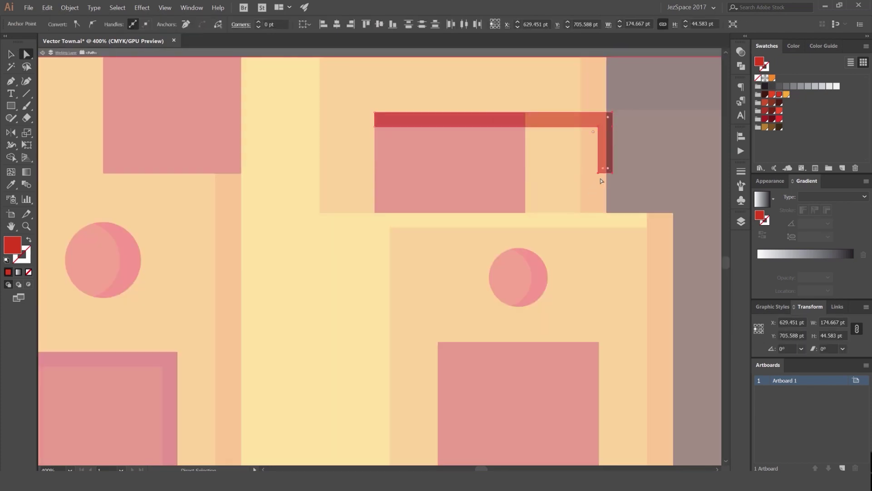
pyautogui.moveTo(598, 175); pyautogui.dragTo(526, 172)
pyautogui.scroll(4, 511, 137)
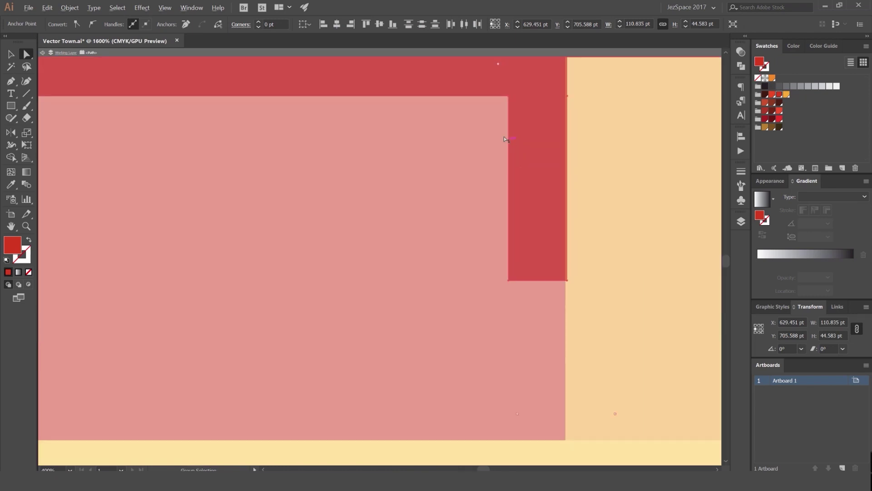
pyautogui.scroll(2, 563, 95)
pyautogui.scroll(2, 565, 94)
pyautogui.moveTo(584, 93); pyautogui.dragTo(578, 94)
pyautogui.scroll(-9, 588, 93)
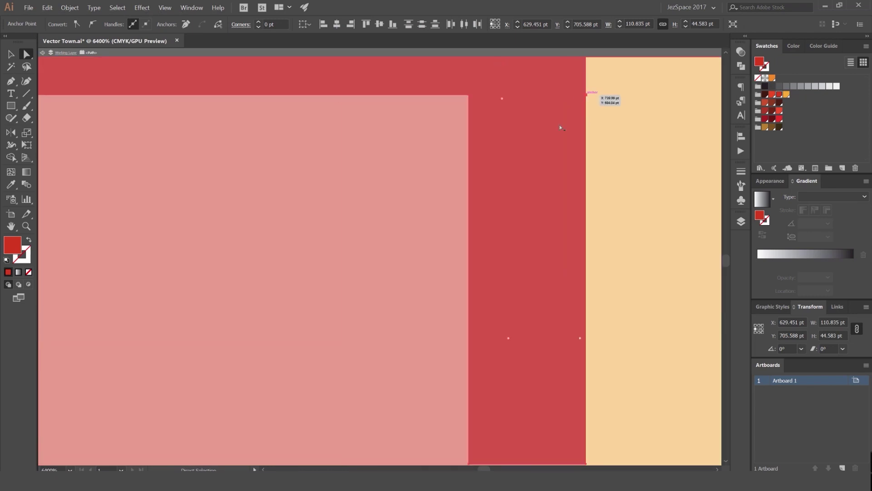
pyautogui.doubleClick(655, 123)
# - Extend the vertical part of the overlapping building's shading down to the red rectangle's bottom edge, about 74 pt high overall
pyautogui.scroll(-1, 615, 147)
pyautogui.press('v')
pyautogui.moveTo(547, 126)
pyautogui.mouseDown()
pyautogui.moveTo(482, 97)
pyautogui.moveTo(517, 128)
pyautogui.moveTo(519, 201)
pyautogui.mouseUp()
pyautogui.scroll(5, 506, 130)
pyautogui.press('a')
pyautogui.scroll(-5, 519, 200)
# - Copy this shading shape onto the door of the building below and align it with the door's top-left corner
pyautogui.press('v')
pyautogui.moveTo(513, 167)
pyautogui.mouseDown()
pyautogui.moveTo(558, 230)
pyautogui.moveTo(541, 253)
pyautogui.mouseUp()
pyautogui.scroll(6, 510, 254)
pyautogui.moveTo(449, 216); pyautogui.dragTo(448, 240)
pyautogui.moveTo(447, 242); pyautogui.dragTo(410, 225)
pyautogui.scroll(-3, 411, 223)
pyautogui.scroll(2, 493, 211)
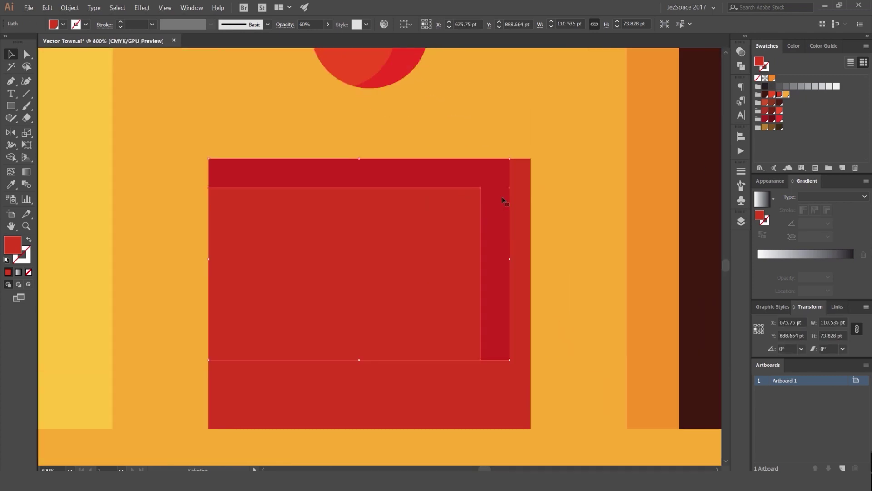
# - Widen the copied shading shape to about 118 pt so its vertical part reaches the lower door's right edge
pyautogui.doubleClick(494, 194)
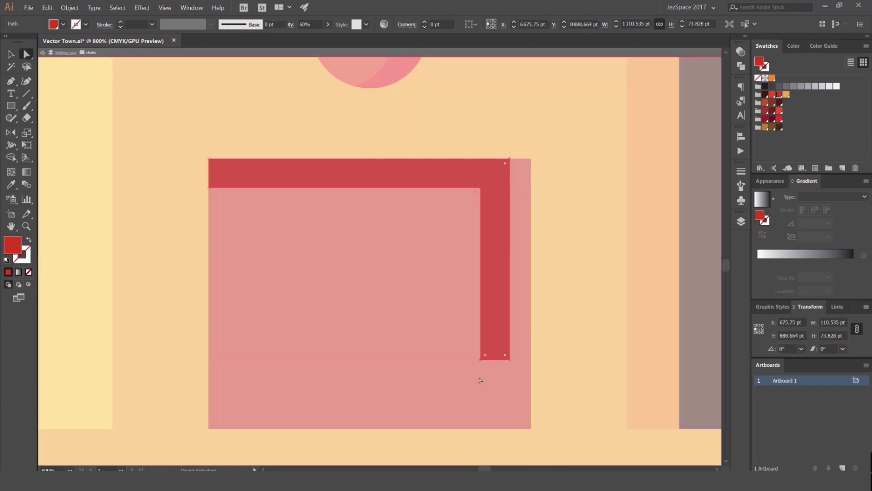
pyautogui.press('a')
pyautogui.moveTo(513, 360); pyautogui.dragTo(535, 359)
pyautogui.scroll(-2, 522, 257)
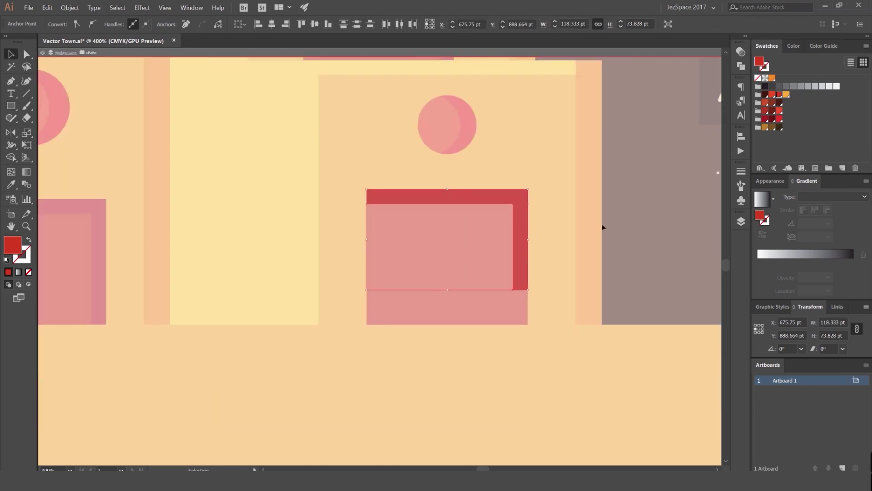
pyautogui.press('Escape')
pyautogui.click(617, 188)
# - Extend the vertical part of the lower door's shading down to the door's bottom edge
pyautogui.click(501, 200)
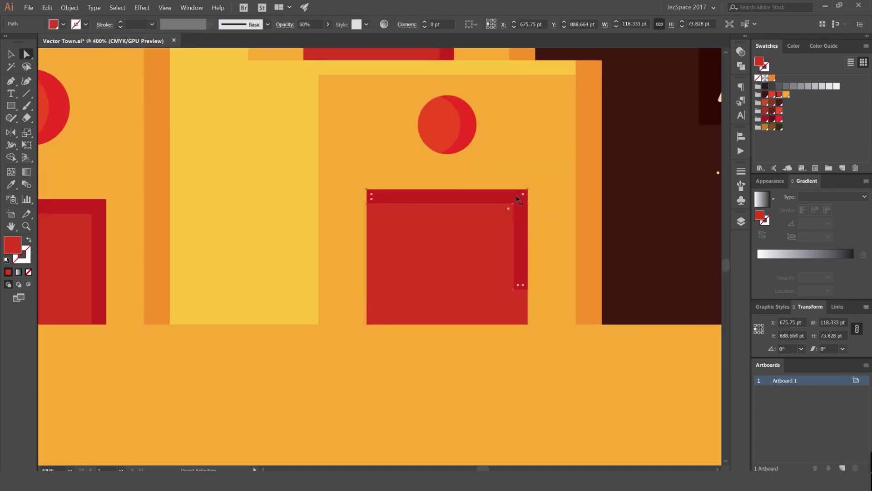
pyautogui.press('v')
pyautogui.press('a')
pyautogui.click(640, 168)
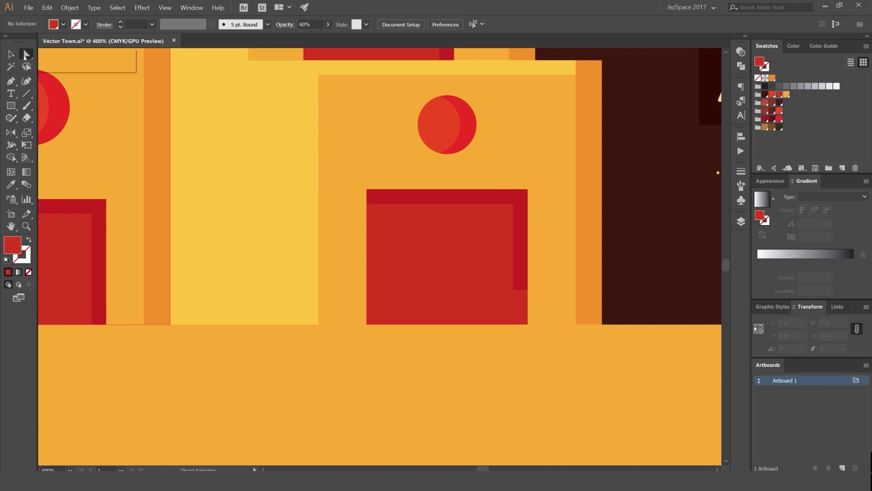
pyautogui.doubleClick(469, 201)
pyautogui.press('Escape')
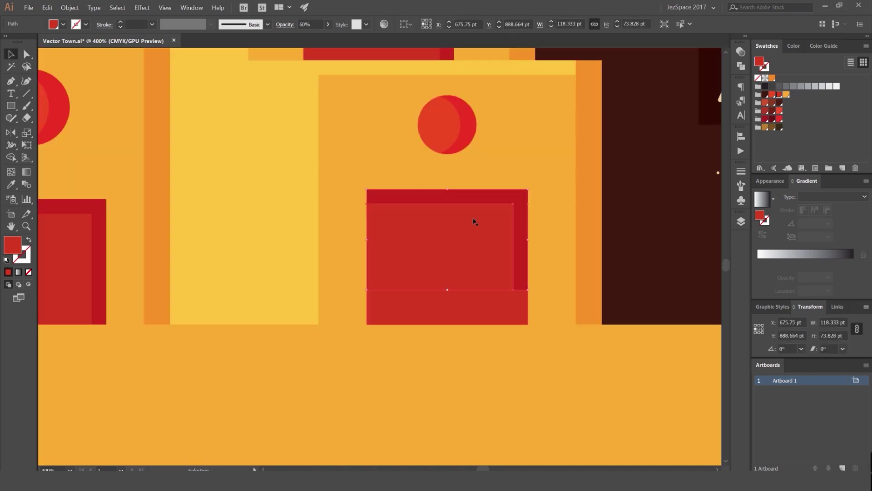
pyautogui.press('a')
pyautogui.press('v')
pyautogui.click(619, 174)
pyautogui.scroll(-3, 618, 174)
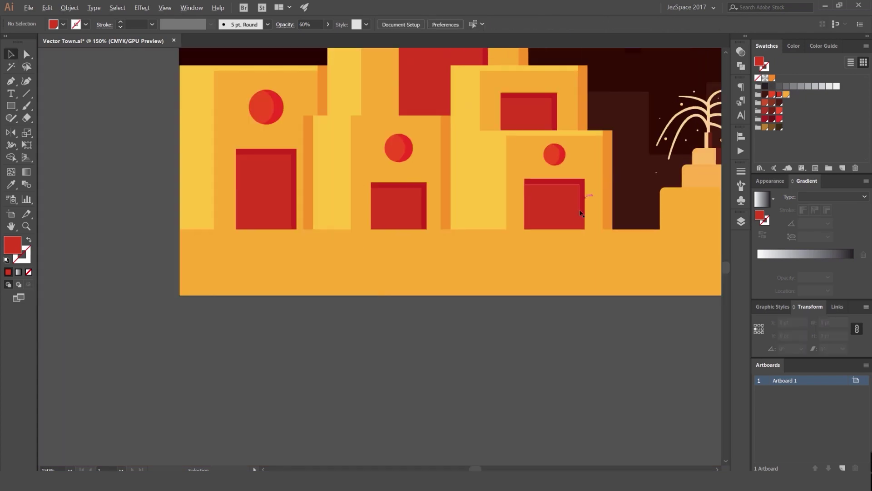
pyautogui.scroll(4, 580, 209)
pyautogui.press('a')
pyautogui.click(575, 239)
pyautogui.moveTo(594, 243); pyautogui.dragTo(599, 243)
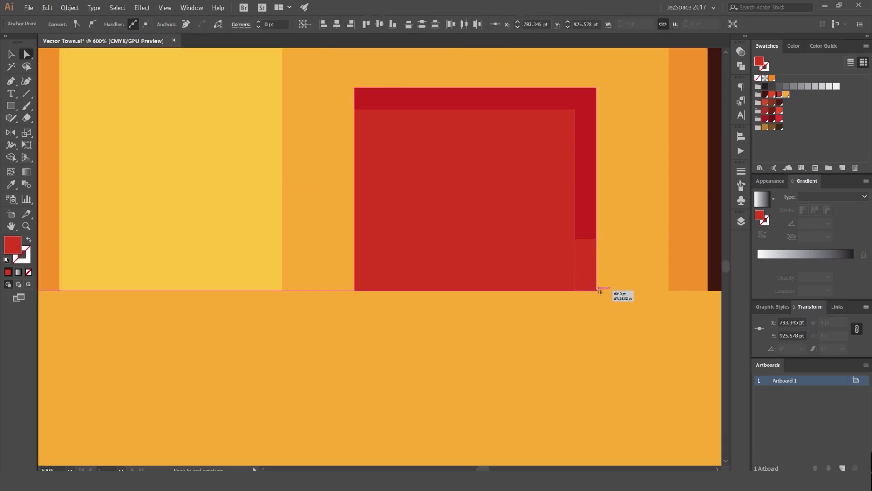
pyautogui.moveTo(599, 289); pyautogui.dragTo(598, 290)
pyautogui.scroll(-6, 598, 290)
pyautogui.press('v')
pyautogui.click(604, 355)
# - Copy the large middle building's top highlight strip onto the topmost building's door and fit it to the door's top edge, about 120.7 pt wide
pyautogui.scroll(4, 543, 172)
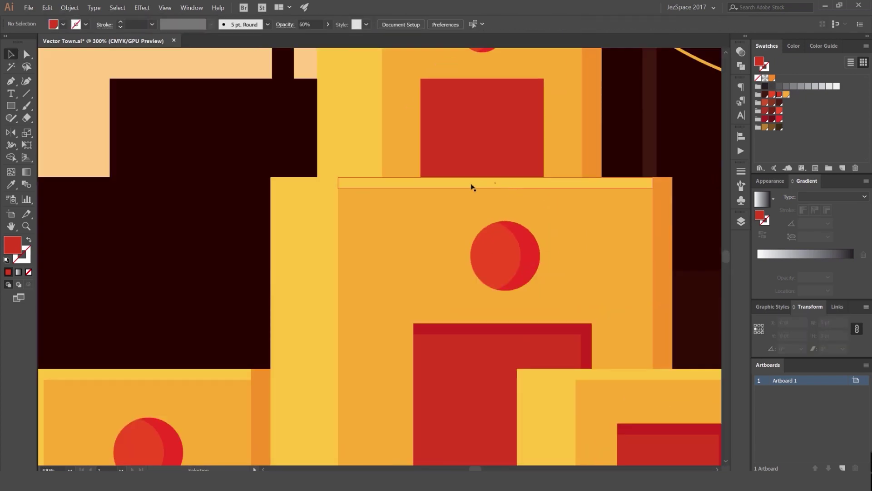
pyautogui.moveTo(473, 186); pyautogui.dragTo(523, 86)
pyautogui.moveTo(513, 114); pyautogui.dragTo(404, 147)
pyautogui.press('a')
pyautogui.click(632, 119)
pyautogui.moveTo(633, 120); pyautogui.dragTo(436, 129)
pyautogui.scroll(4, 299, 113)
pyautogui.moveTo(369, 149); pyautogui.dragTo(351, 149)
pyautogui.scroll(-2, 439, 178)
pyautogui.moveTo(439, 178); pyautogui.dragTo(342, 167)
pyautogui.press('v')
# - Duplicate the strip on the topmost door, rotate the copy 90° and align it along the door's right edge below the first strip
pyautogui.moveTo(440, 132); pyautogui.dragTo(440, 200)
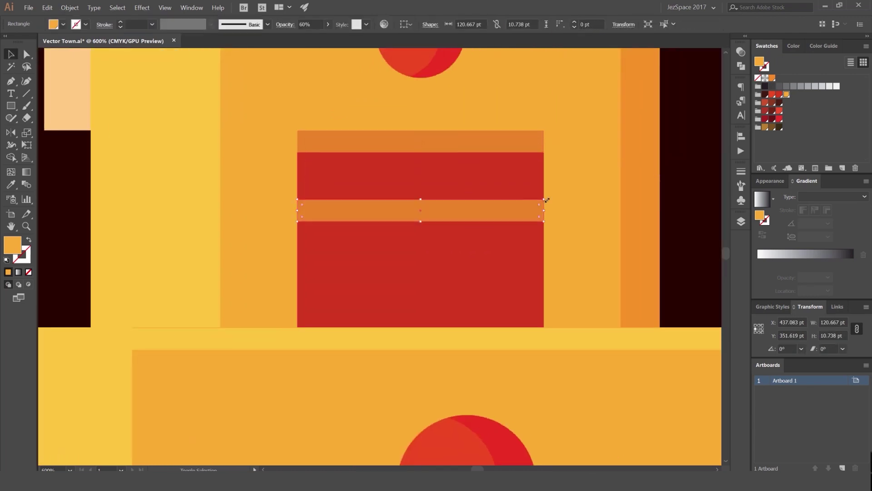
pyautogui.moveTo(548, 200); pyautogui.dragTo(534, 235)
pyautogui.hotkey('ctrl', 'z')
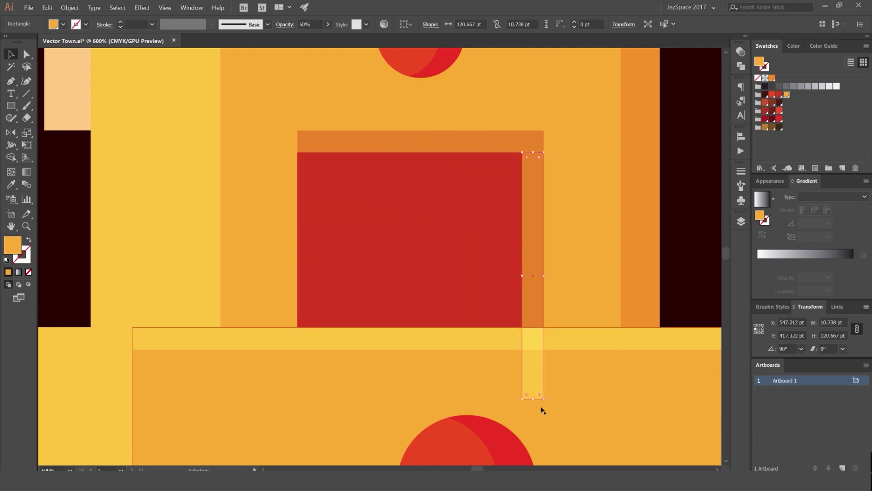
# - Shorten the vertical strip so it ends at the topmost door's bottom edge
pyautogui.press('a')
pyautogui.click(544, 399)
pyautogui.keyDown('shift'); pyautogui.click(523, 399); pyautogui.keyUp('shift')
pyautogui.moveTo(533, 399); pyautogui.dragTo(482, 249)
# - Select both strips on the topmost door and apply the dark red shading sampled from the door of the building below
pyautogui.scroll(-3, 528, 329)
pyautogui.keyDown('shift'); pyautogui.click(508, 264); pyautogui.keyUp('shift')
pyautogui.scroll(-1, 508, 268)
pyautogui.press('i')
pyautogui.click(509, 332)
pyautogui.press('v')
pyautogui.click(119, 217)
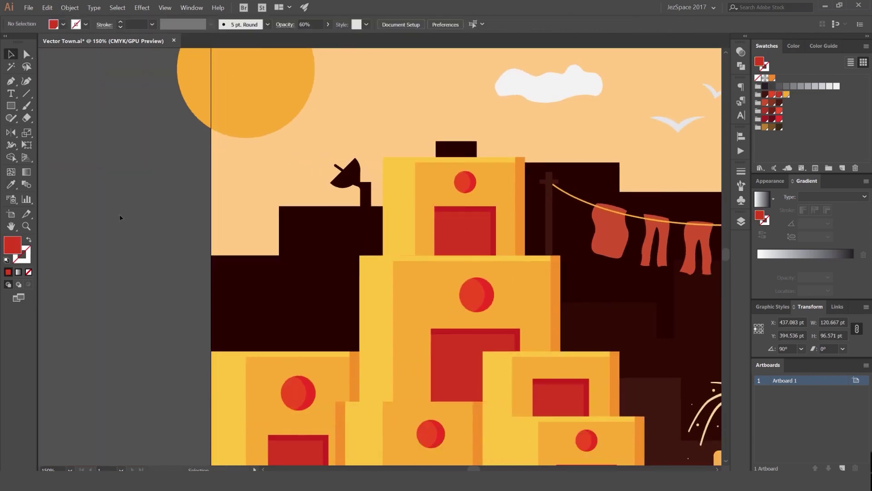
# - Examine the shaded doors and windows of the left building group within the whole illustration
pyautogui.scroll(-3, 428, 227)
pyautogui.moveTo(428, 227); pyautogui.dragTo(382, 212)
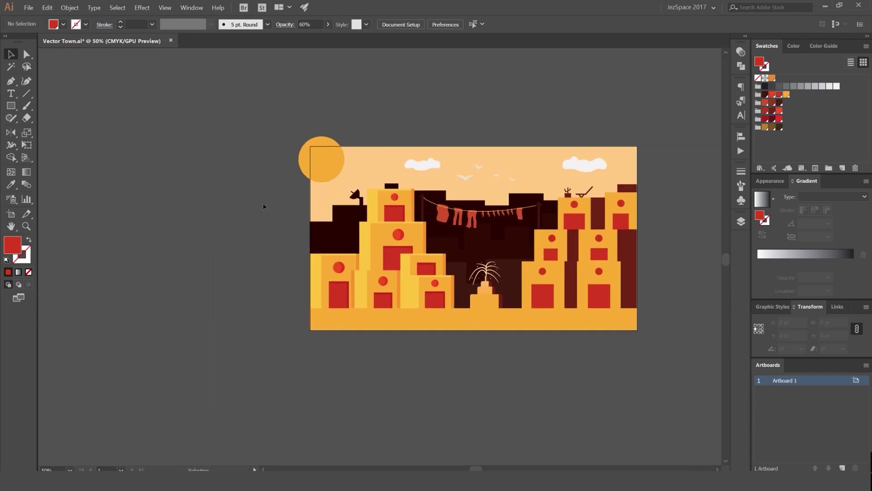
pyautogui.scroll(-1, 477, 162)
pyautogui.scroll(3, 470, 217)
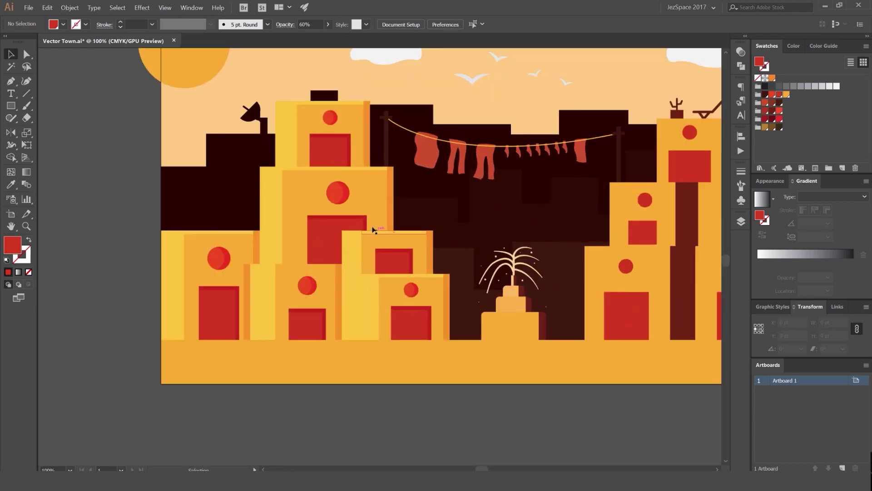
pyautogui.moveTo(666, 196); pyautogui.dragTo(469, 179)
pyautogui.scroll(-1, 553, 180)
pyautogui.moveTo(630, 148); pyautogui.dragTo(782, 129)
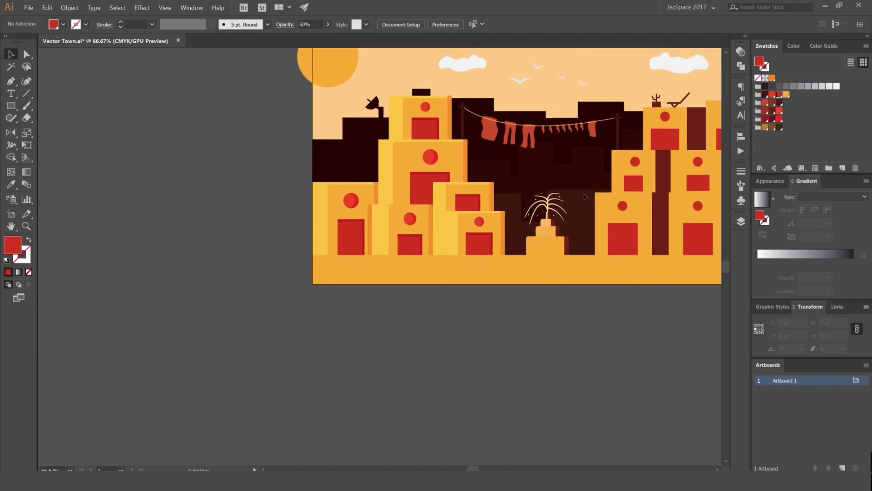
pyautogui.scroll(1, 444, 141)
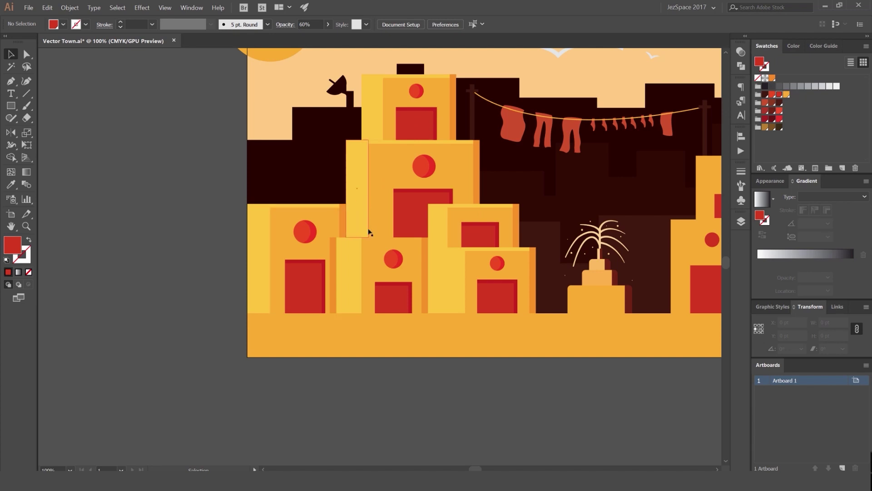
pyautogui.moveTo(371, 231); pyautogui.dragTo(437, 193)
pyautogui.scroll(1, 482, 219)
pyautogui.moveTo(271, 265); pyautogui.dragTo(298, 254)
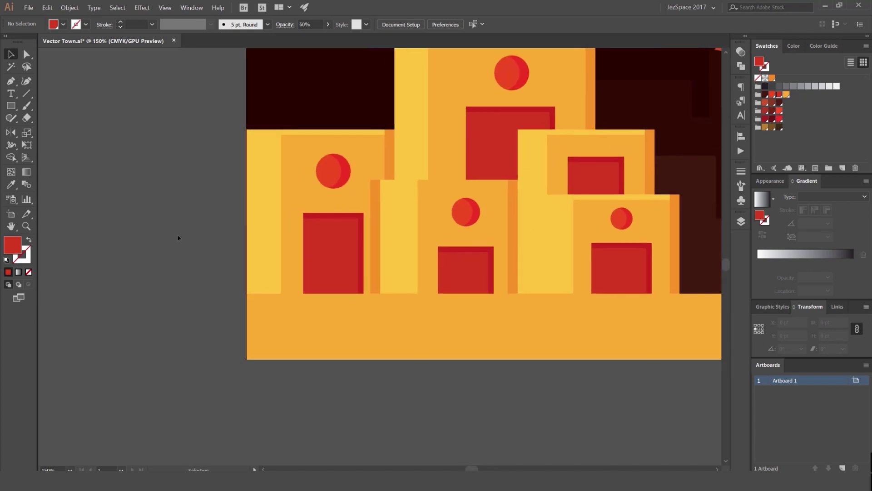
pyautogui.scroll(2, 405, 213)
pyautogui.moveTo(438, 197); pyautogui.dragTo(491, 182)
pyautogui.hotkey('ctrl', 'z')
pyautogui.scroll(-2, 432, 201)
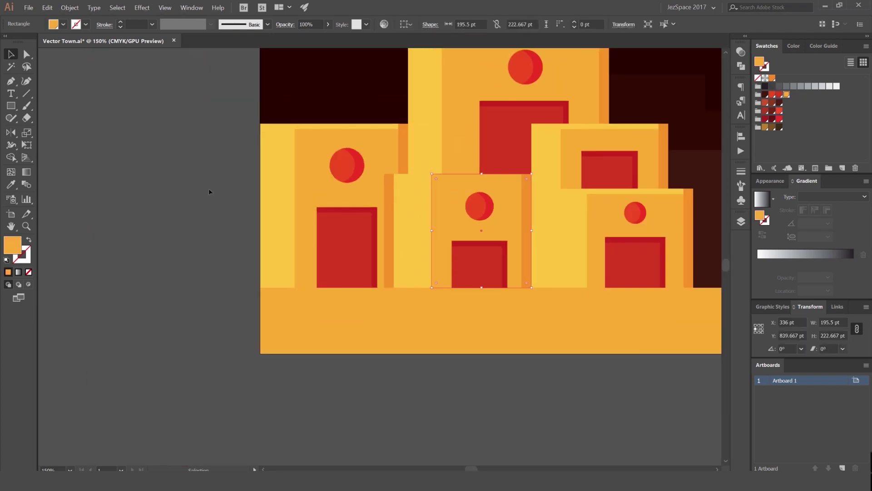
pyautogui.click(209, 188)
pyautogui.moveTo(318, 179); pyautogui.dragTo(253, 200)
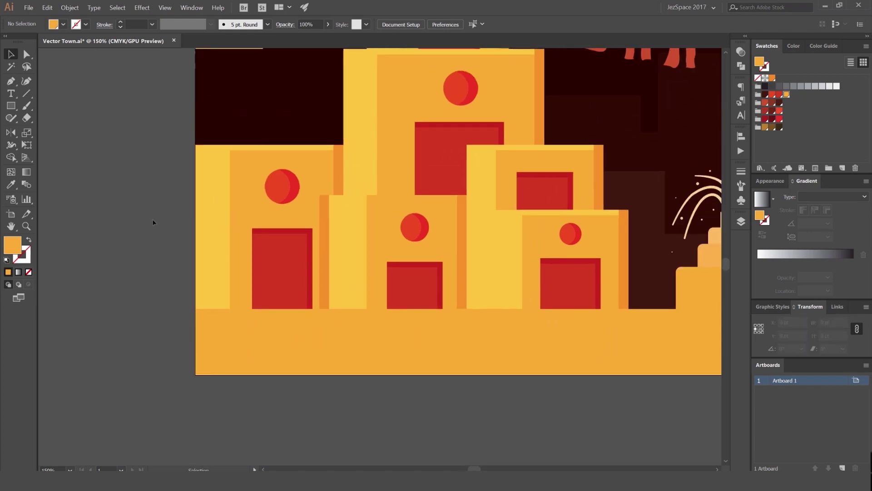
pyautogui.scroll(-1, 237, 207)
pyautogui.moveTo(391, 176); pyautogui.dragTo(437, 175)
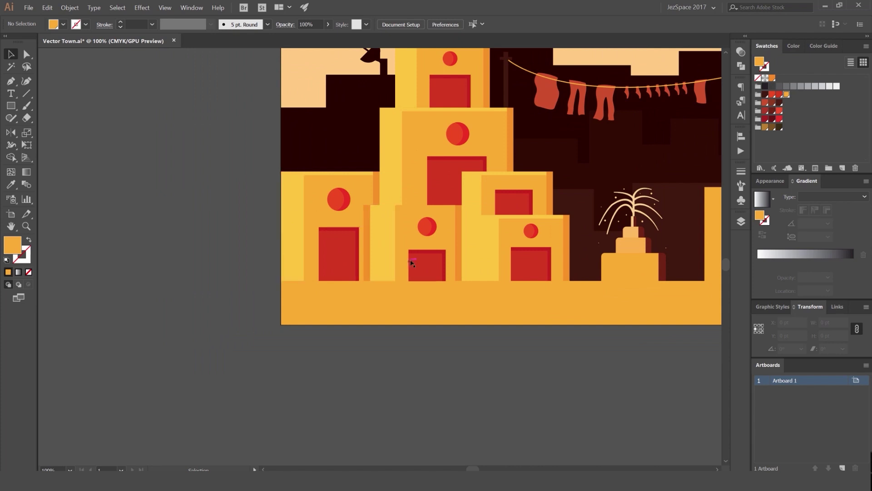
# - Try to recolour the large middle building's door with the lighter red sampled from its round window
pyautogui.click(448, 166)
pyautogui.press('i')
pyautogui.click(458, 138)
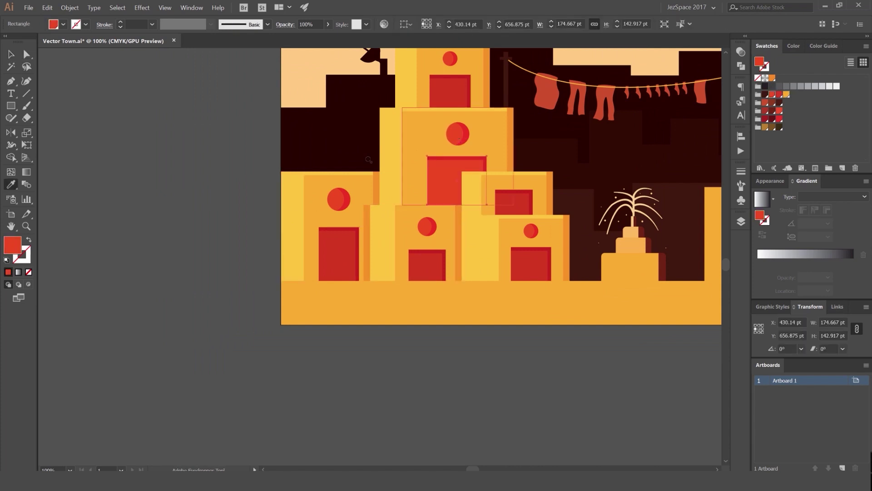
pyautogui.press('v')
pyautogui.click(267, 181)
# - Try to recolour the leftmost building's round window with the red sampled from its door
pyautogui.press('a')
pyautogui.click(445, 184)
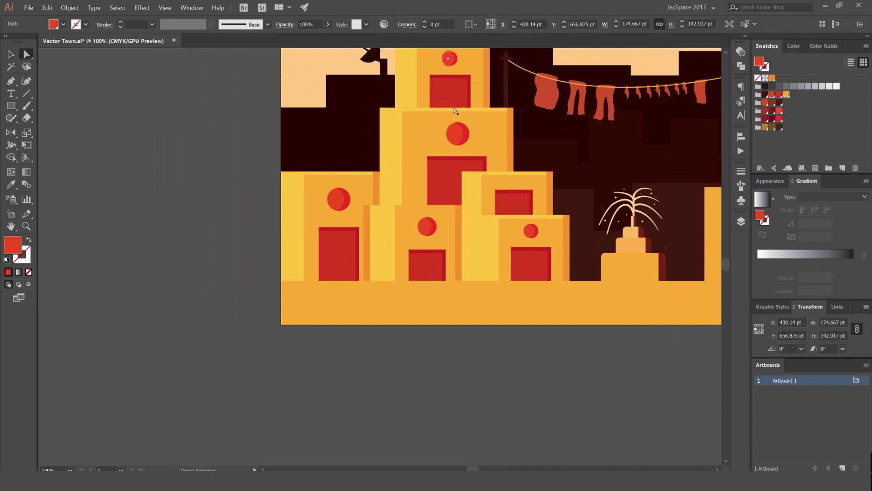
pyautogui.keyDown('shift'); pyautogui.click(438, 226); pyautogui.keyUp('shift')
pyautogui.keyDown('shift'); pyautogui.click(534, 238); pyautogui.keyUp('shift')
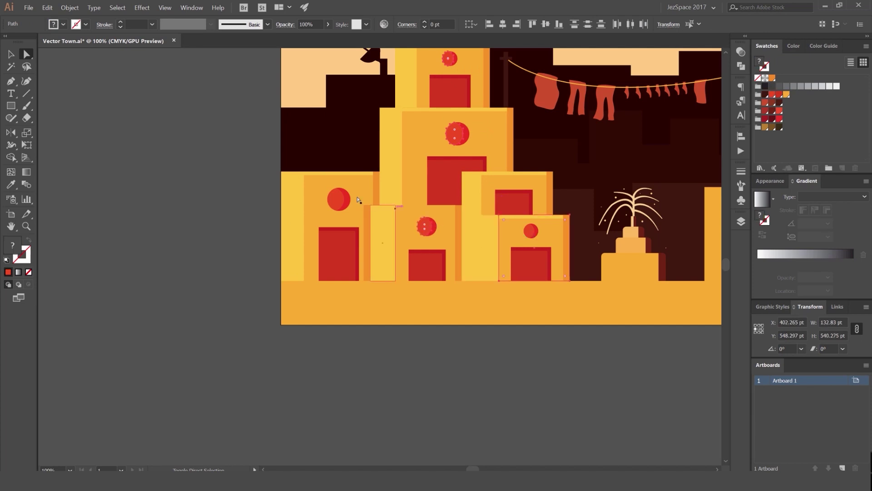
pyautogui.click(271, 204)
pyautogui.scroll(2, 341, 203)
pyautogui.click(336, 202)
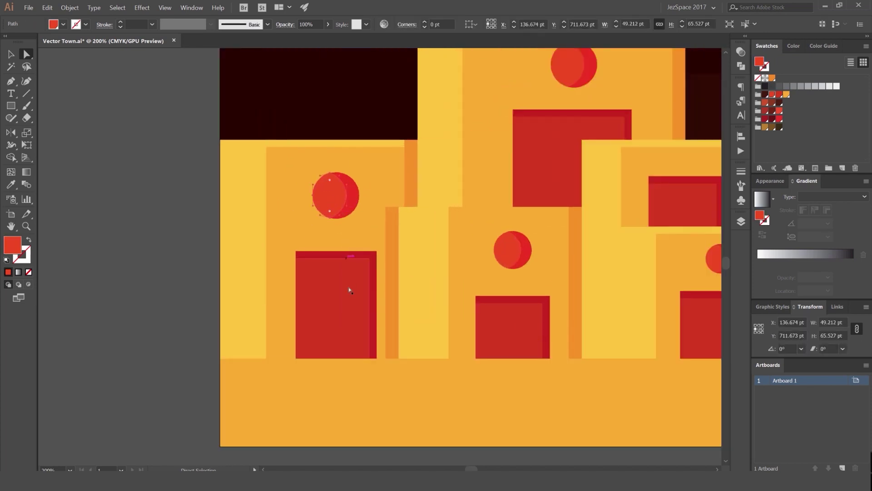
pyautogui.press('i')
pyautogui.click(340, 295)
pyautogui.press('a')
pyautogui.click(207, 264)
pyautogui.scroll(-4, 208, 263)
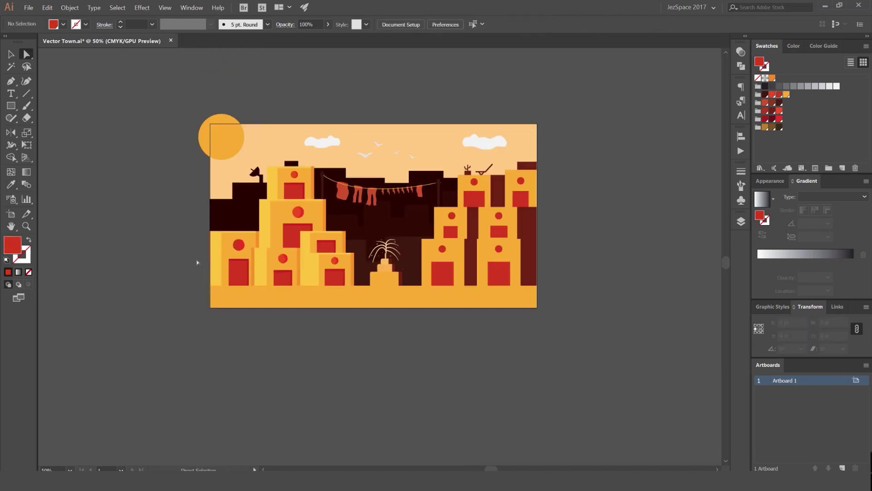
# - Compare the round windows and doors of the left buildings with the rest of the scene
pyautogui.scroll(3, 198, 261)
pyautogui.scroll(-3, 221, 251)
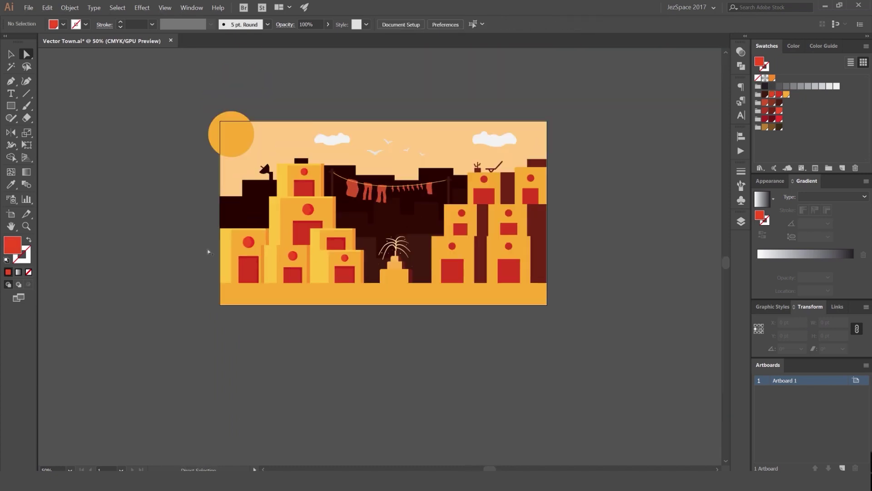
pyautogui.moveTo(207, 248); pyautogui.dragTo(240, 246)
pyautogui.scroll(2, 266, 242)
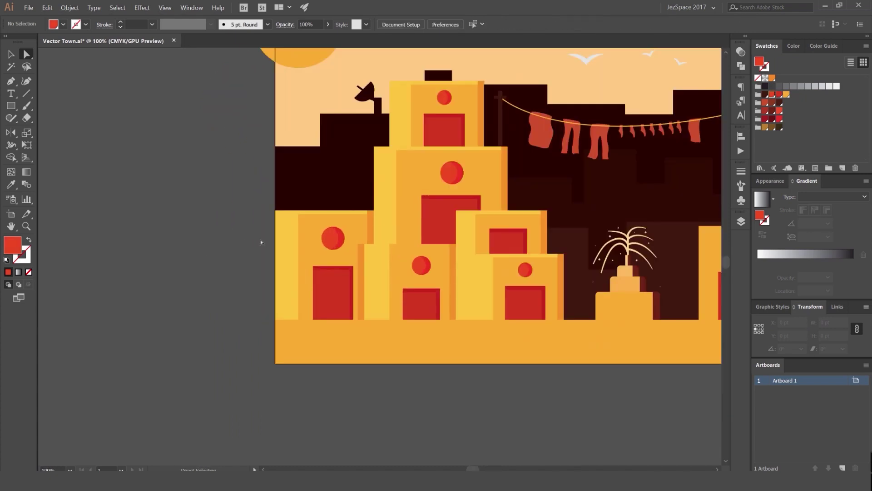
pyautogui.scroll(-2, 306, 228)
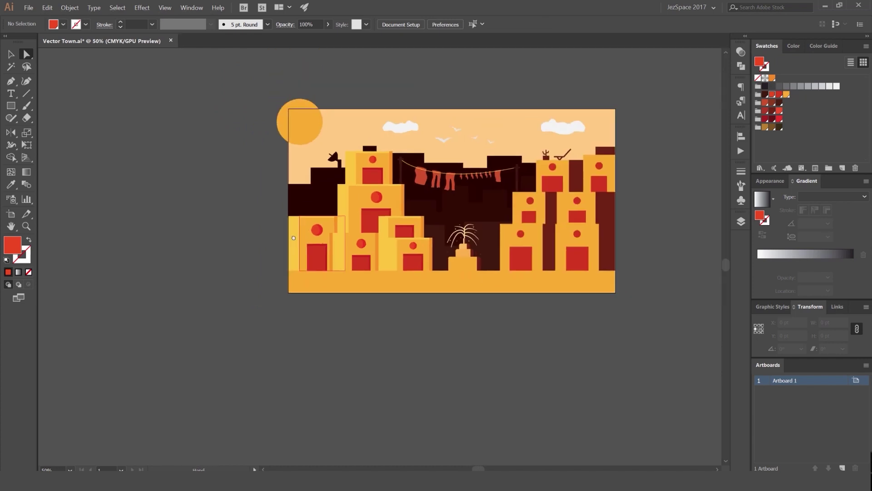
pyautogui.moveTo(293, 256); pyautogui.dragTo(282, 259)
pyautogui.scroll(2, 274, 262)
pyautogui.moveTo(419, 323); pyautogui.dragTo(322, 289)
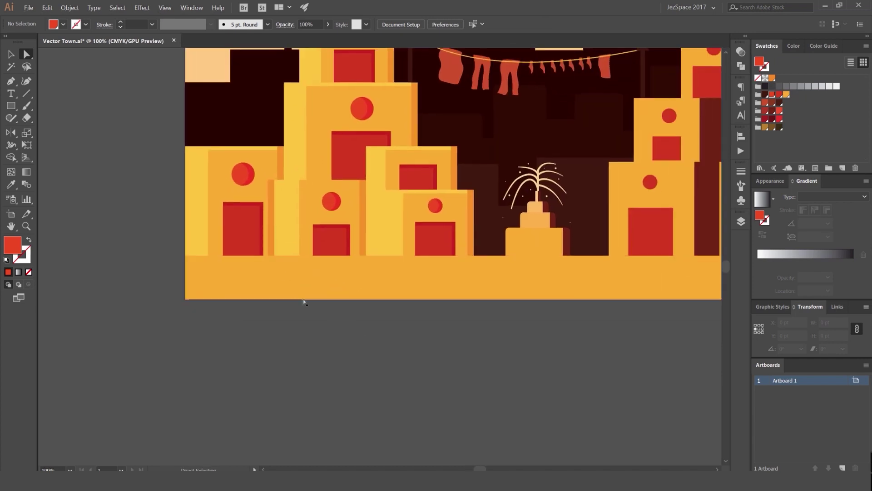
pyautogui.moveTo(186, 256)
pyautogui.mouseDown()
pyautogui.moveTo(375, 266)
pyautogui.moveTo(591, 261)
pyautogui.mouseUp()
pyautogui.hotkey('ctrl', 'z')
pyautogui.press('v')
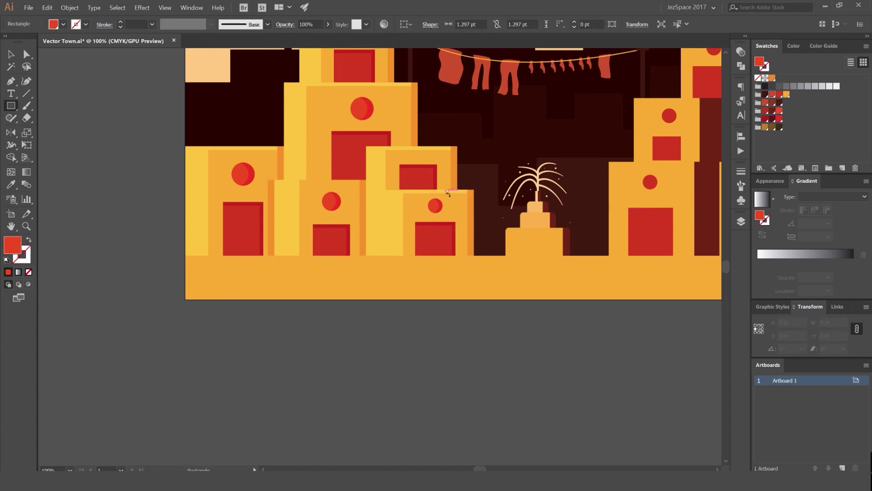
# - Copy the leftmost building's top highlight strip onto the ground and align it with the ground's top-left corner
pyautogui.moveTo(269, 274); pyautogui.dragTo(239, 258)
pyautogui.scroll(5, 198, 266)
pyautogui.moveTo(332, 241); pyautogui.dragTo(297, 219)
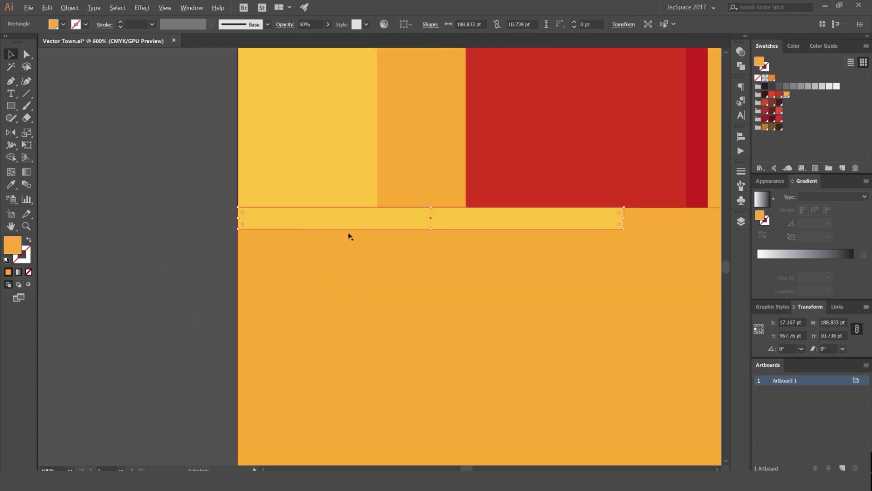
# - Widen the ground strip to 1920 pt so it spans the artboard along the ground's top edge
pyautogui.scroll(-5, 349, 236)
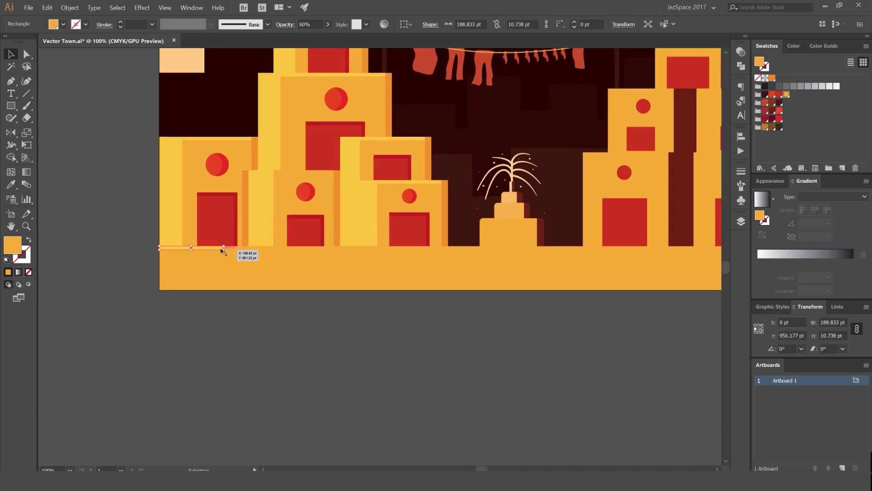
pyautogui.scroll(3, 222, 249)
pyautogui.moveTo(229, 247); pyautogui.dragTo(289, 268)
pyautogui.scroll(-6, 634, 278)
pyautogui.scroll(1, 288, 267)
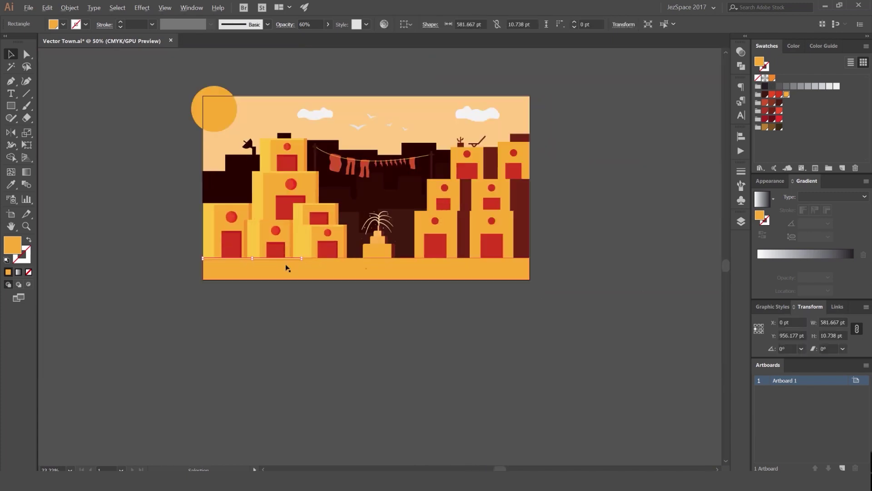
pyautogui.scroll(4, 286, 266)
pyautogui.scroll(1, 356, 246)
pyautogui.moveTo(348, 239); pyautogui.dragTo(699, 260)
pyautogui.moveTo(698, 262); pyautogui.dragTo(578, 251)
pyautogui.moveTo(585, 258); pyautogui.dragTo(100, 244)
pyautogui.moveTo(450, 236); pyautogui.dragTo(229, 244)
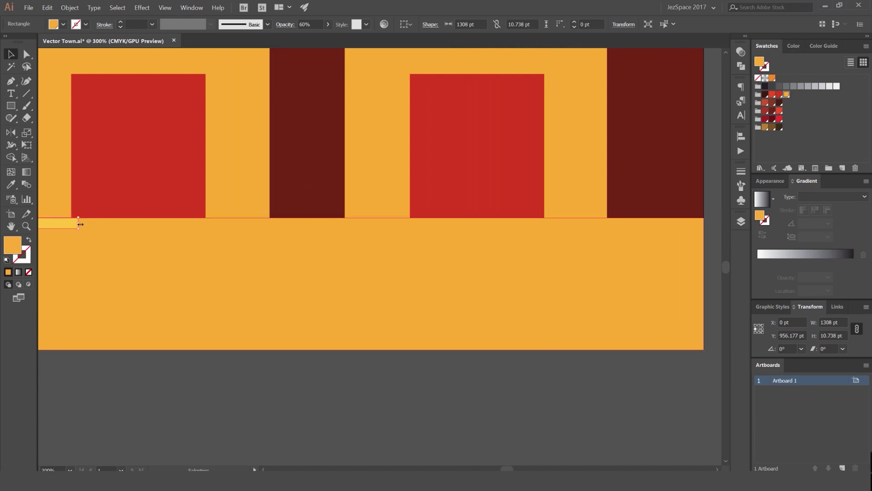
pyautogui.moveTo(79, 224); pyautogui.dragTo(306, 246)
pyautogui.moveTo(292, 237); pyautogui.dragTo(539, 237)
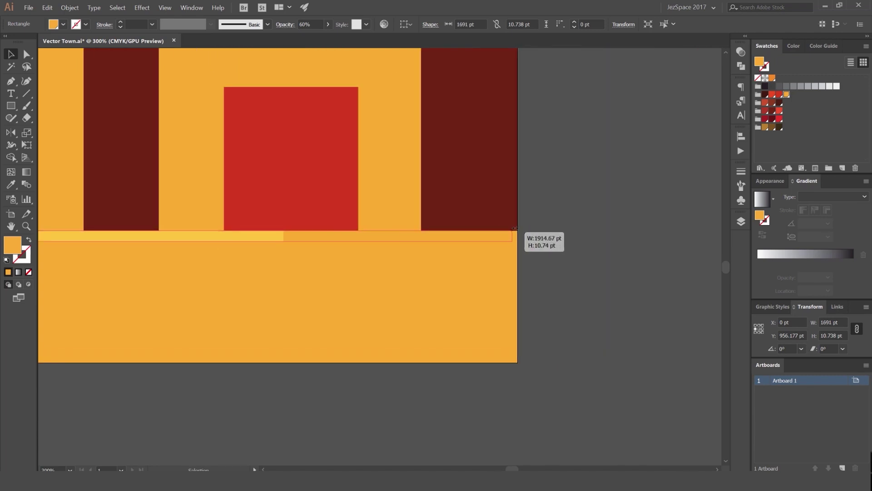
pyautogui.click(575, 218)
pyautogui.scroll(-5, 586, 209)
pyautogui.scroll(-2, 591, 207)
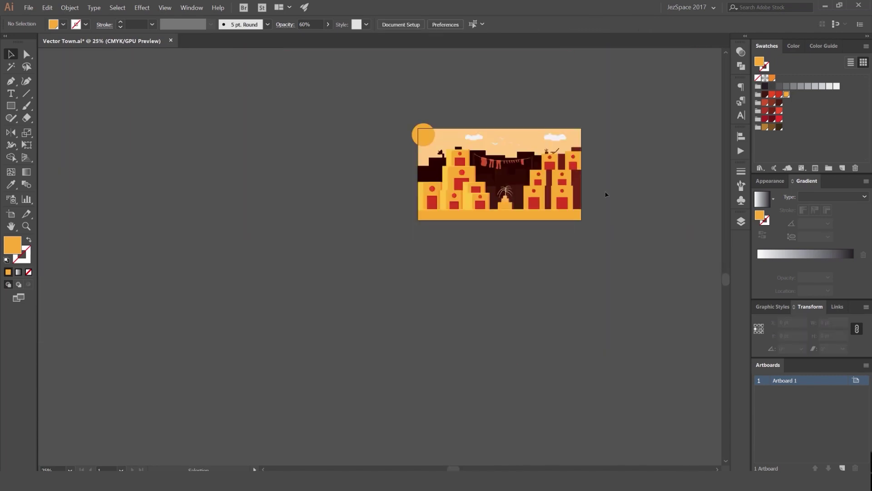
# - Apply the darker orange shading sampled from the nearby building's right side to the strip along the ground
pyautogui.scroll(6, 477, 213)
pyautogui.click(543, 169)
pyautogui.scroll(-2, 542, 171)
pyautogui.moveTo(539, 175); pyautogui.dragTo(498, 194)
pyautogui.press('i')
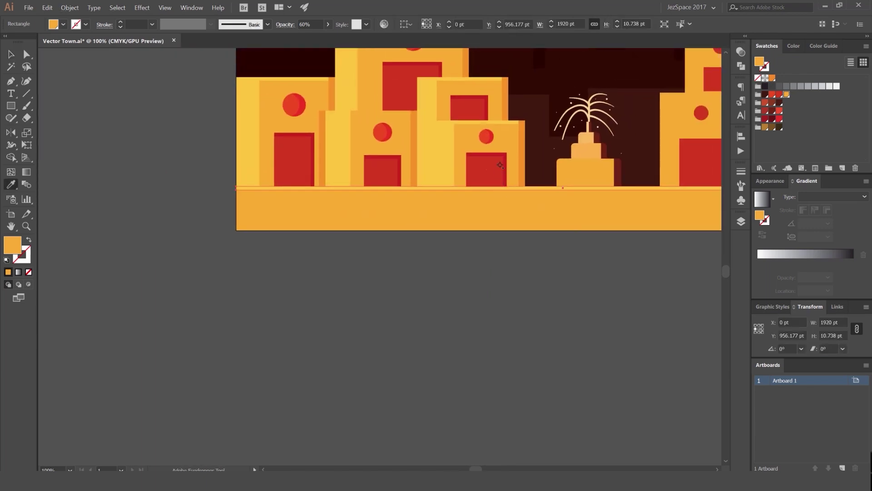
pyautogui.click(503, 162)
pyautogui.click(522, 169)
pyautogui.press('v')
pyautogui.click(515, 260)
pyautogui.scroll(-2, 514, 260)
pyautogui.scroll(-1, 515, 260)
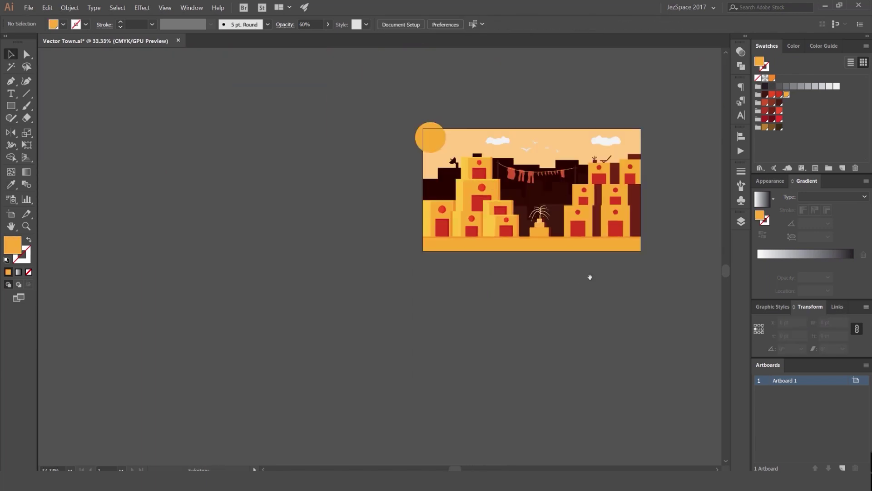
# - Try the darker orange shading of the nearby building's right side on the ground rectangle
pyautogui.moveTo(575, 278); pyautogui.dragTo(547, 287)
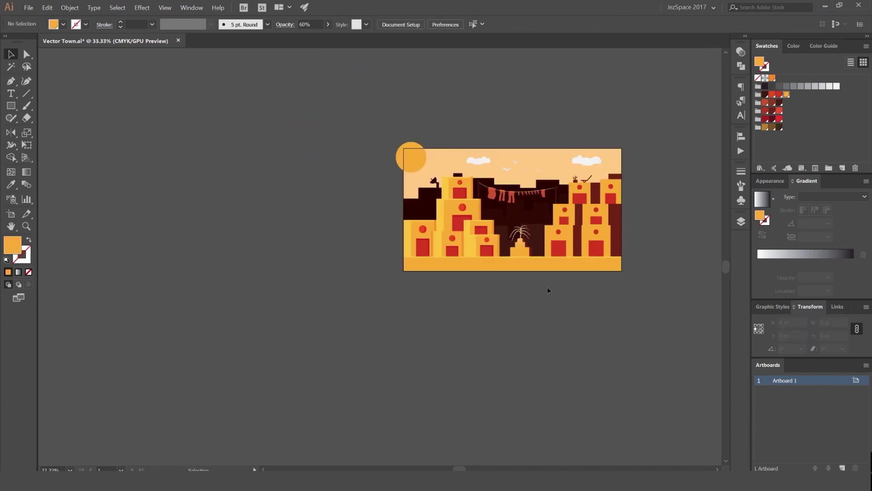
pyautogui.hscroll(3, 548, 290)
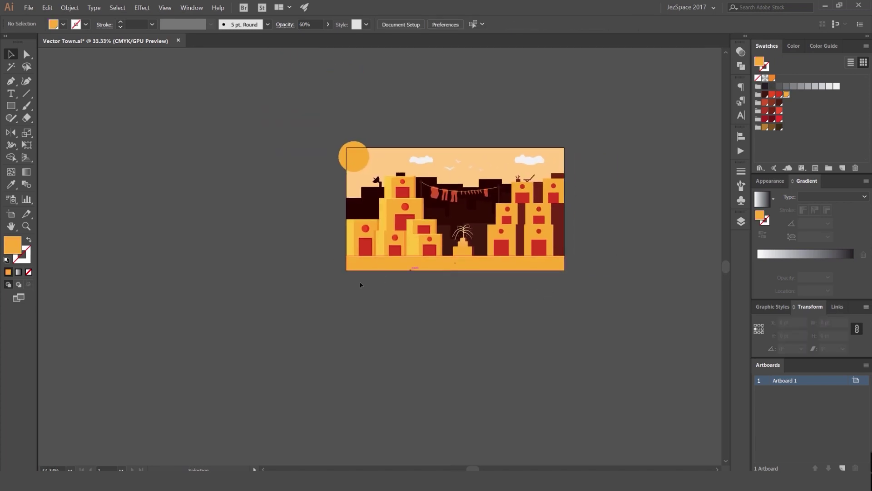
pyautogui.scroll(2, 385, 277)
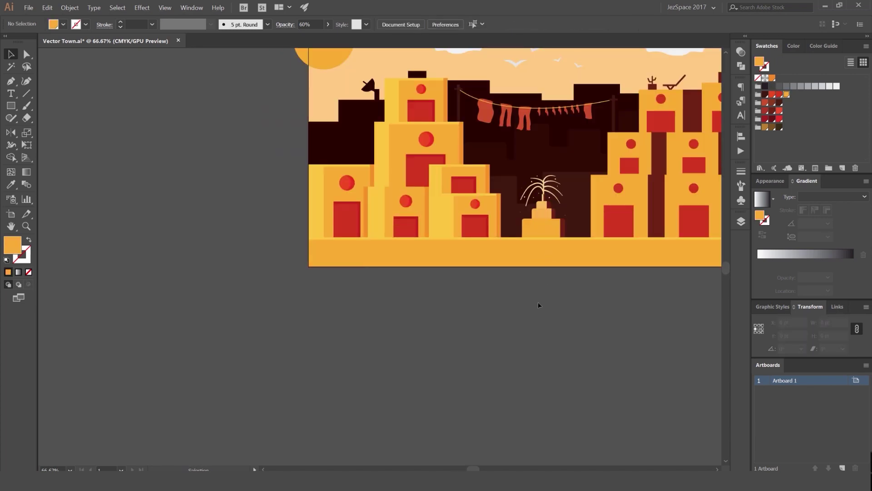
pyautogui.moveTo(540, 304); pyautogui.dragTo(397, 318)
pyautogui.click(409, 278)
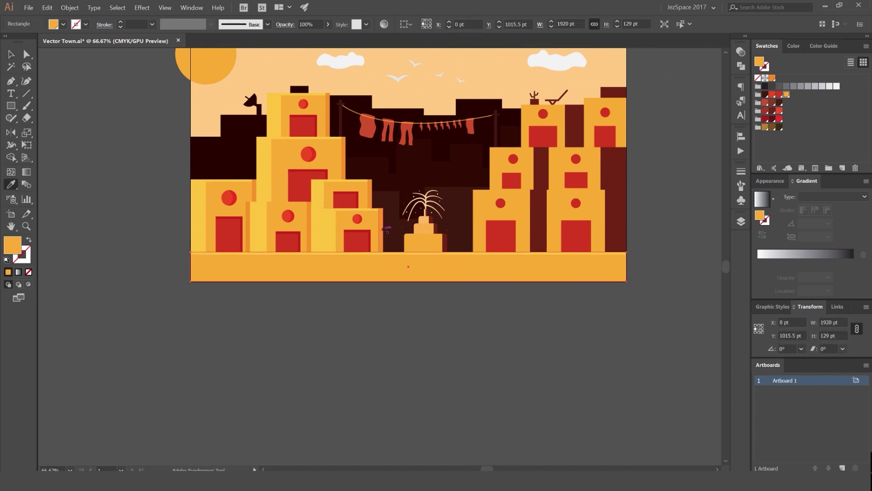
pyautogui.click(376, 321)
pyautogui.scroll(-1, 492, 338)
pyautogui.scroll(-1, 492, 337)
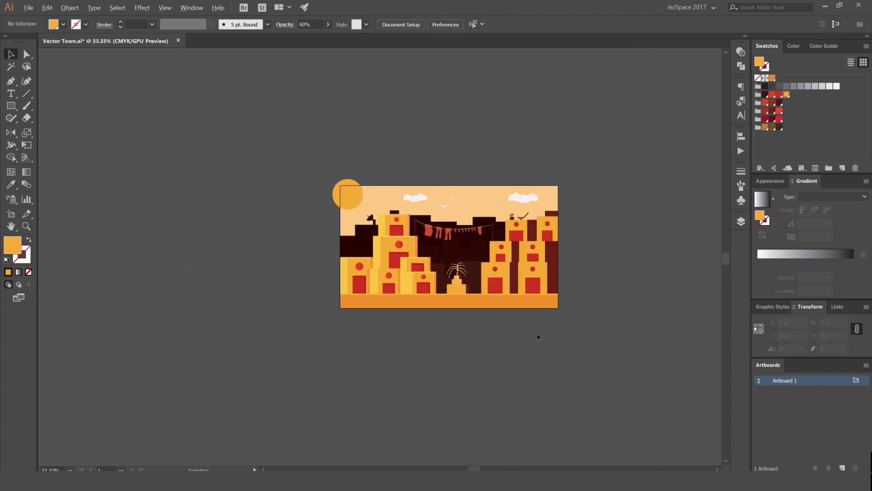
pyautogui.hotkey('ctrl', 'z')
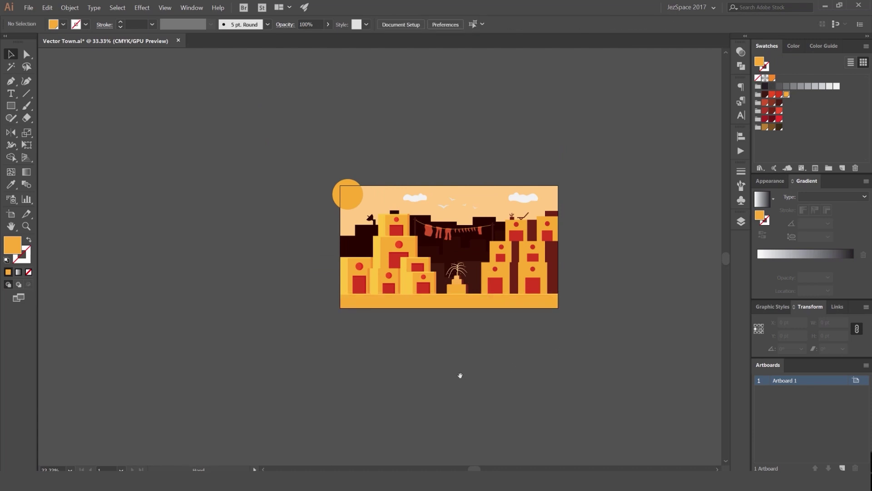
# - Examine the shading of the left and right buildings and compare it with the fountain between them
pyautogui.scroll(1, 448, 349)
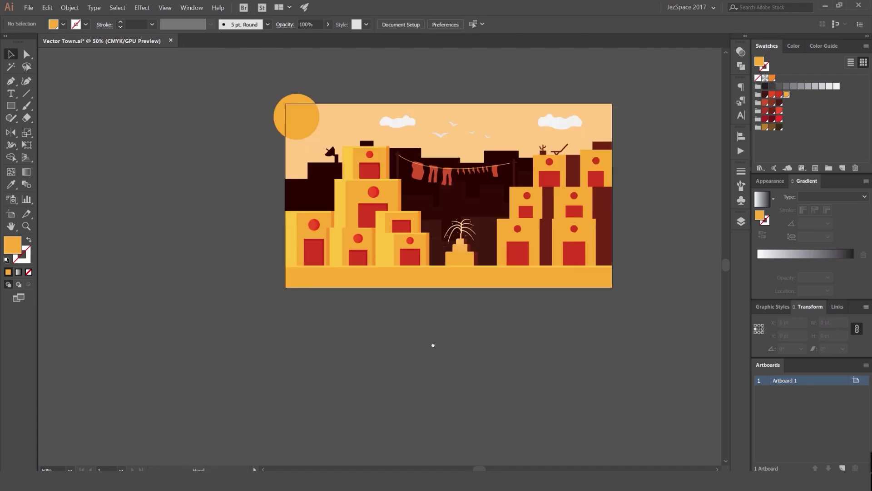
pyautogui.moveTo(433, 345); pyautogui.dragTo(398, 363)
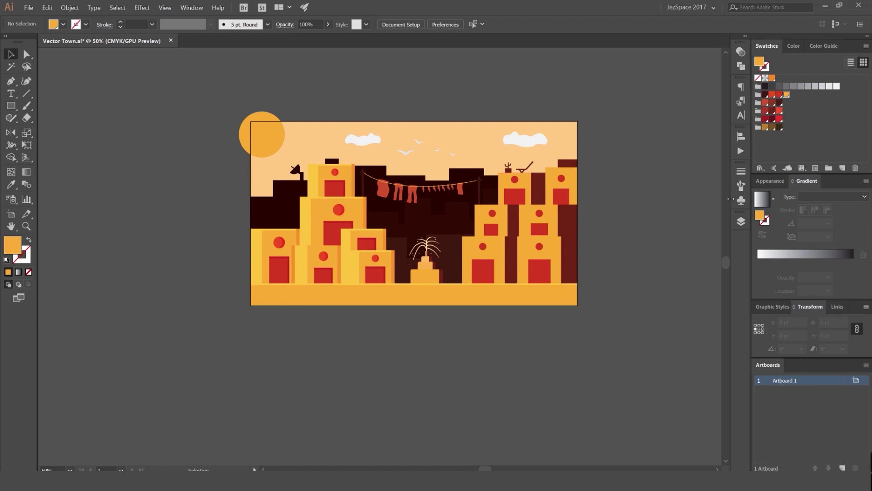
pyautogui.scroll(1, 500, 200)
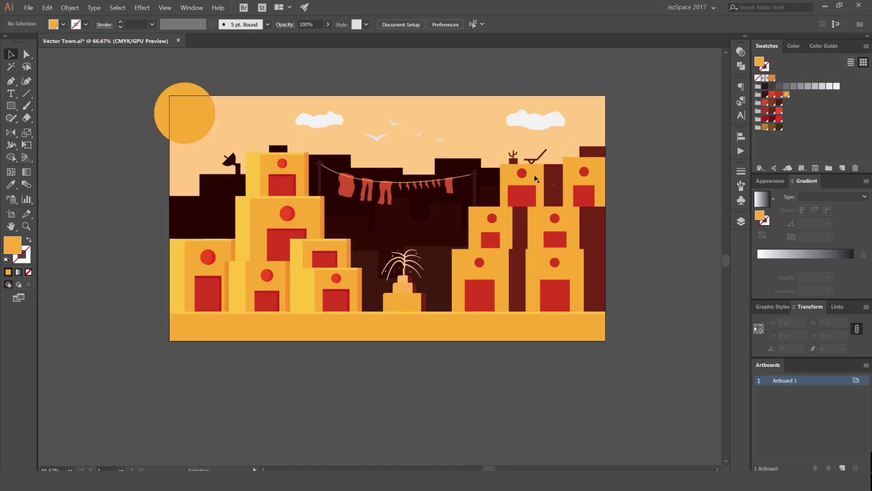
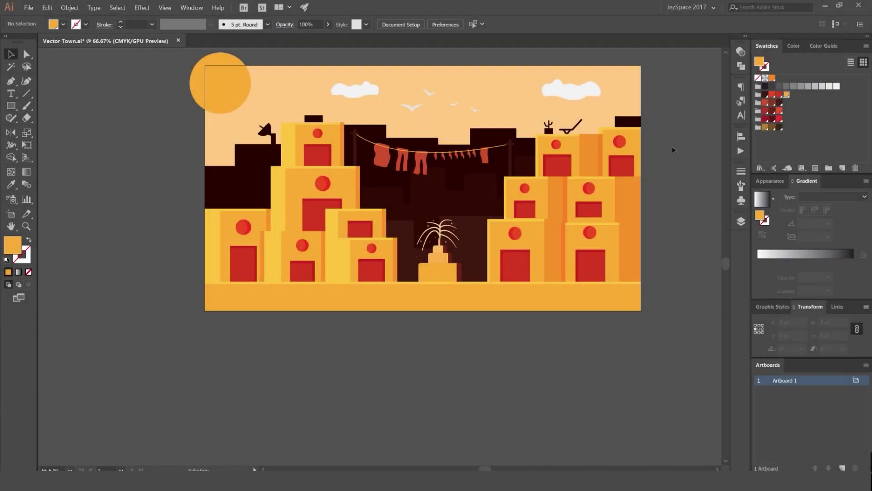
pyautogui.scroll(1, 615, 148)
pyautogui.scroll(-2, 674, 159)
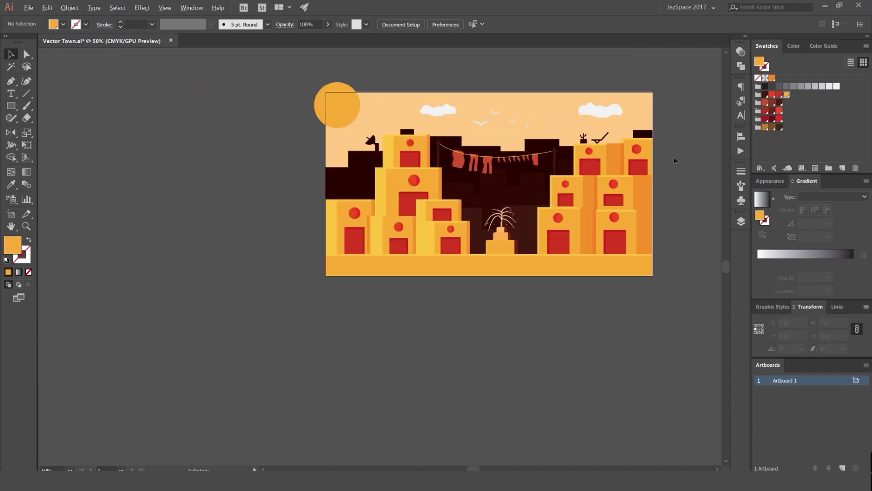
pyautogui.scroll(3, 508, 224)
pyautogui.moveTo(538, 212); pyautogui.dragTo(465, 345)
pyautogui.scroll(-2, 449, 232)
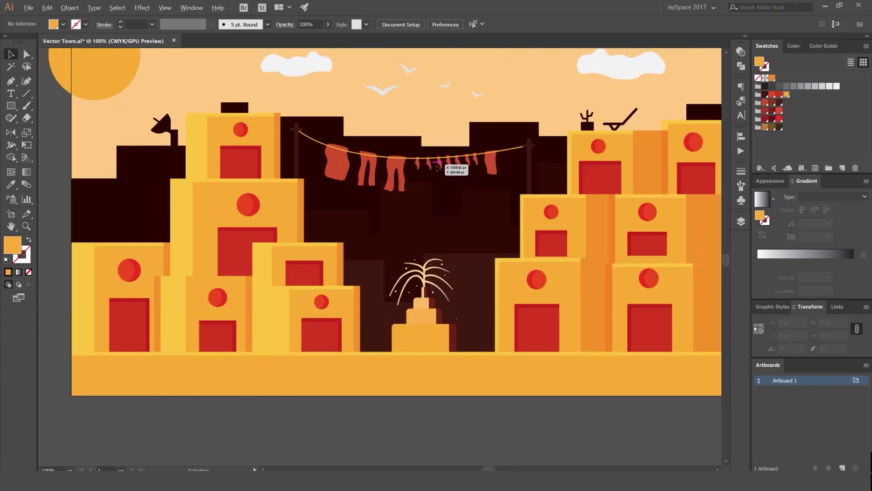
pyautogui.scroll(1, 409, 217)
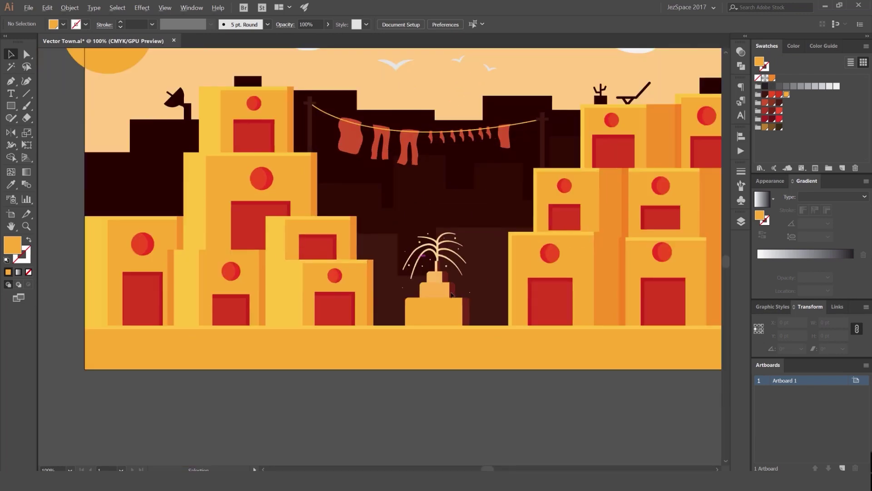
# - Combine the dark red shadow pieces on the right side of the fountain's tiers and spout into one group
pyautogui.click(741, 222)
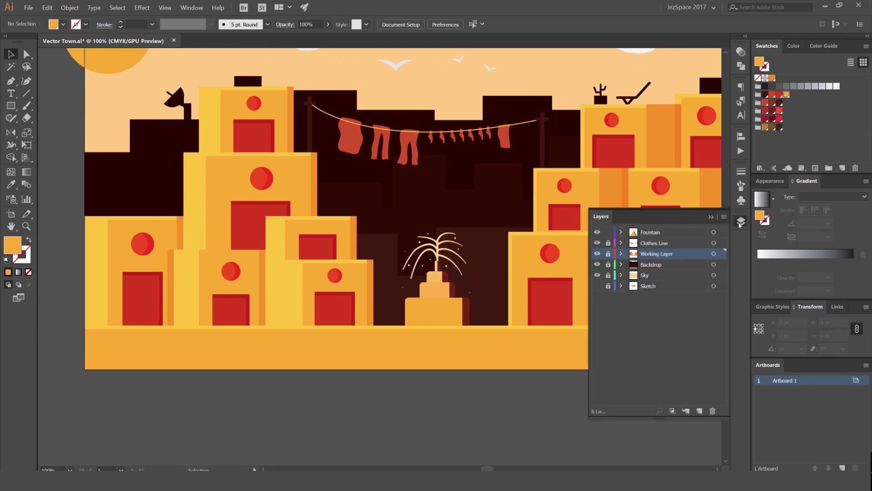
pyautogui.click(741, 225)
pyautogui.scroll(2, 470, 301)
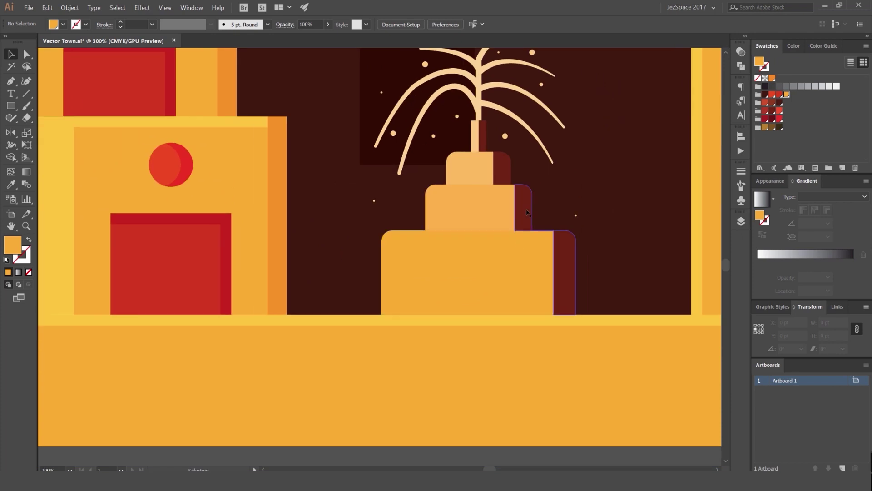
pyautogui.click(468, 302)
pyautogui.click(509, 177)
pyautogui.click(483, 139)
pyautogui.keyDown('shift'); pyautogui.click(523, 210); pyautogui.keyUp('shift')
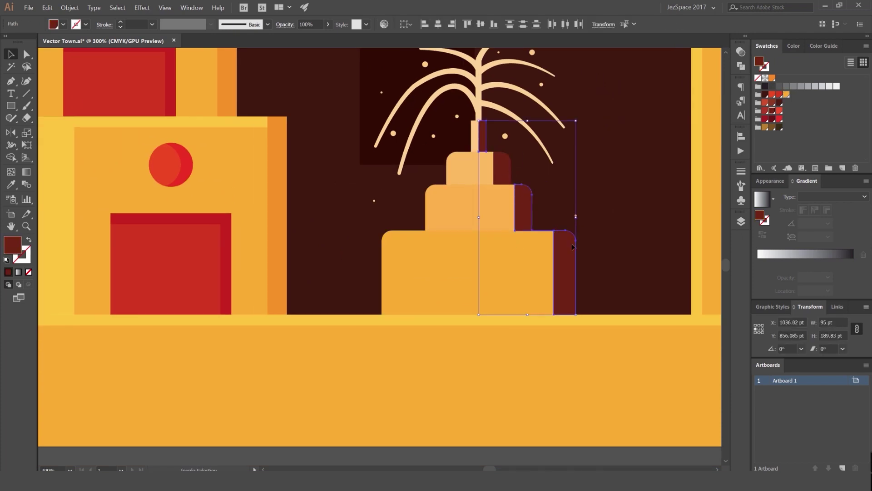
pyautogui.moveTo(532, 264); pyautogui.dragTo(475, 284)
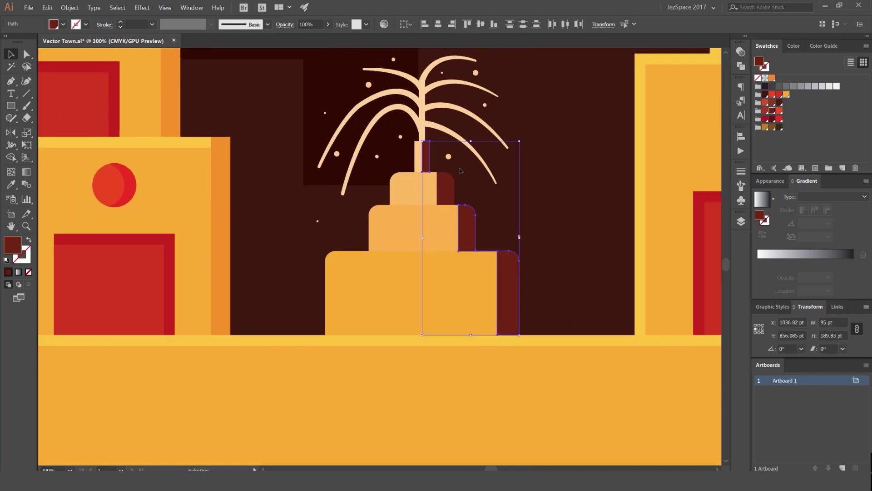
pyautogui.press('a')
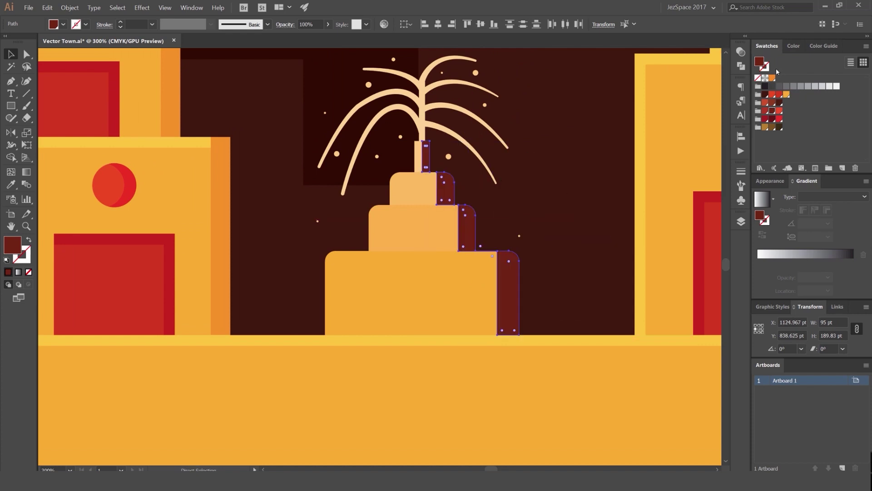
pyautogui.click(740, 67)
pyautogui.click(687, 94)
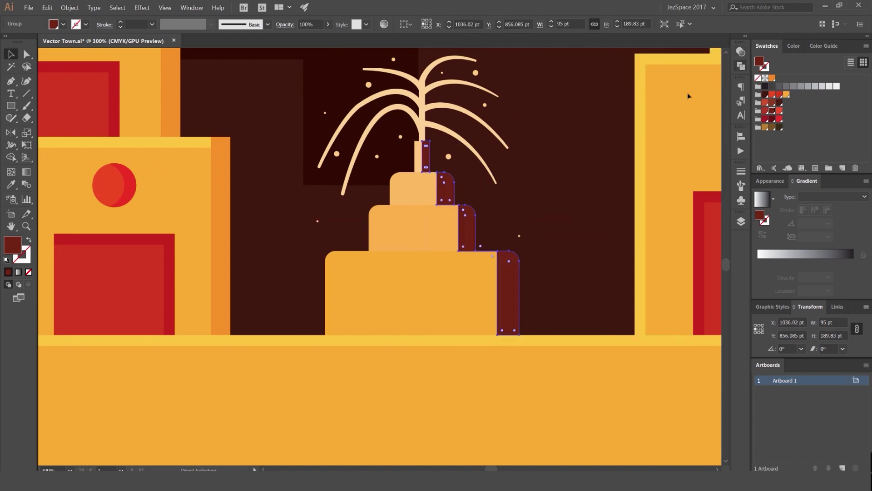
# - Fill the fountain's shadow group with the orange sampled from the fountain's base tier
pyautogui.press('v')
pyautogui.press('i')
pyautogui.click(468, 279)
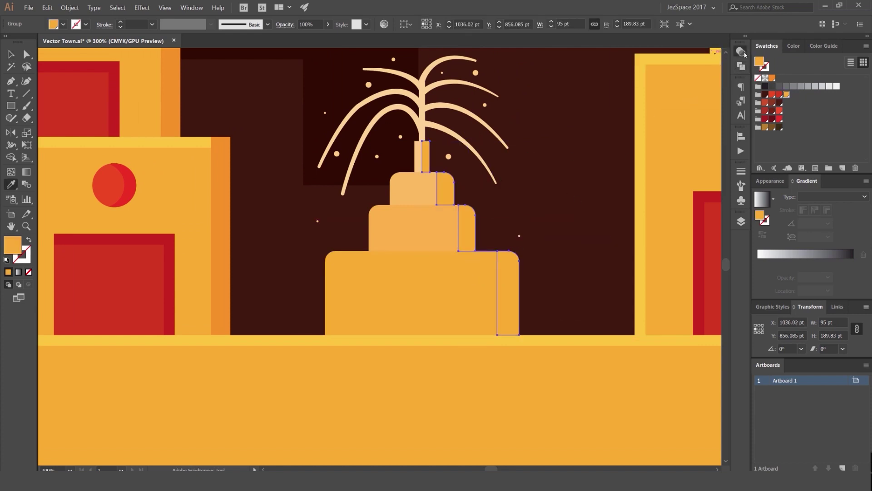
# - Set the fountain's right-side shadow group to Multiply blending at 60% opacity
pyautogui.click(741, 52)
pyautogui.scroll(-2, 642, 64)
pyautogui.press('v')
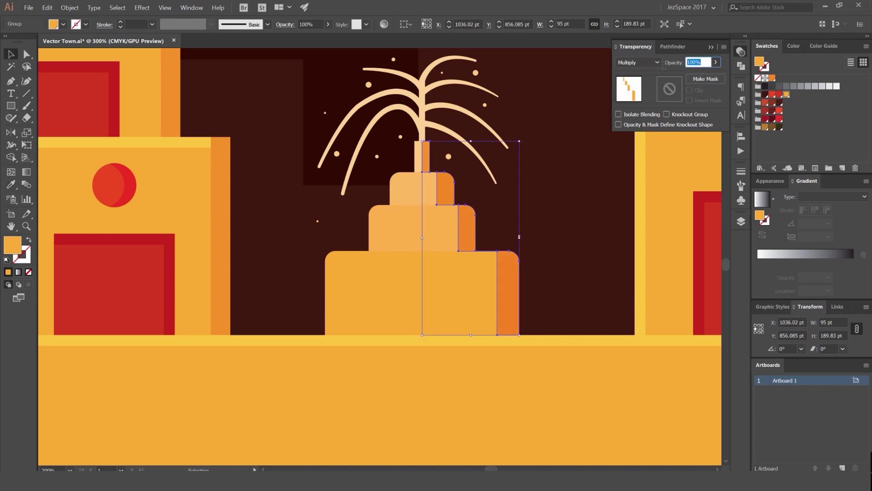
pyautogui.press('Return')
pyautogui.click(587, 133)
pyautogui.scroll(-5, 587, 134)
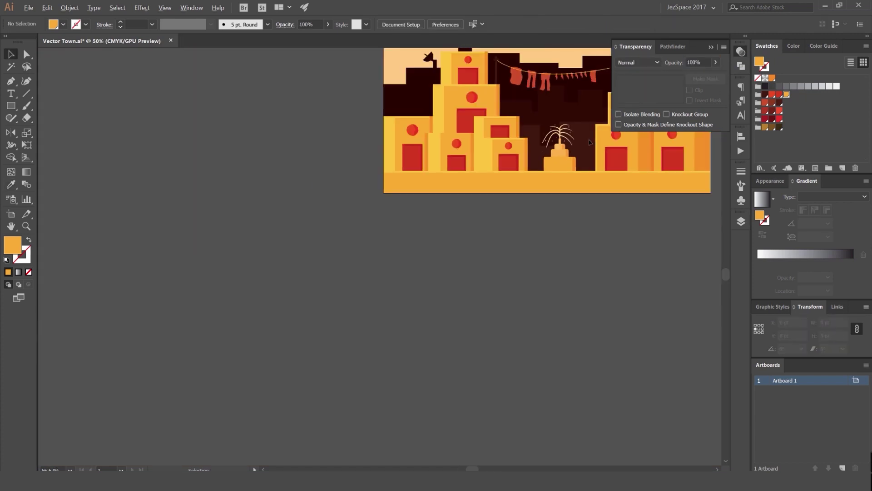
pyautogui.moveTo(587, 134); pyautogui.dragTo(536, 157)
pyautogui.click(743, 55)
# - Duplicate the fountain's shadow group to its left and flip the copy horizontally
pyautogui.scroll(5, 510, 175)
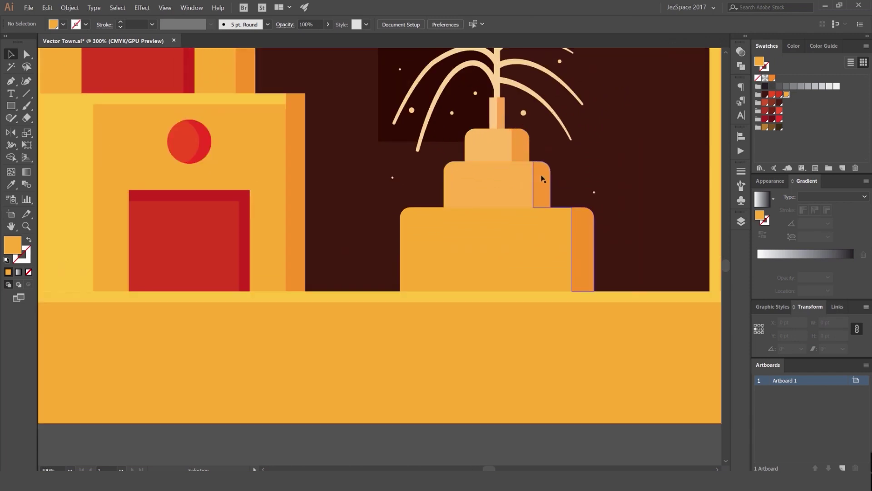
pyautogui.click(543, 179)
pyautogui.moveTo(544, 190); pyautogui.dragTo(456, 188)
pyautogui.click(864, 308)
pyautogui.click(790, 315)
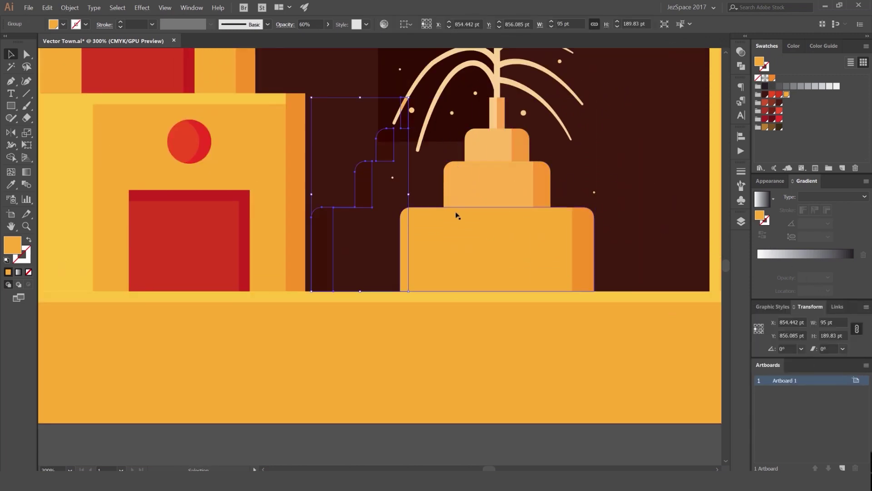
# - Align the flipped shading copy with the left edges of the fountain's tiers and spout
pyautogui.moveTo(389, 169); pyautogui.dragTo(478, 159)
pyautogui.scroll(5, 449, 175)
pyautogui.scroll(1, 449, 176)
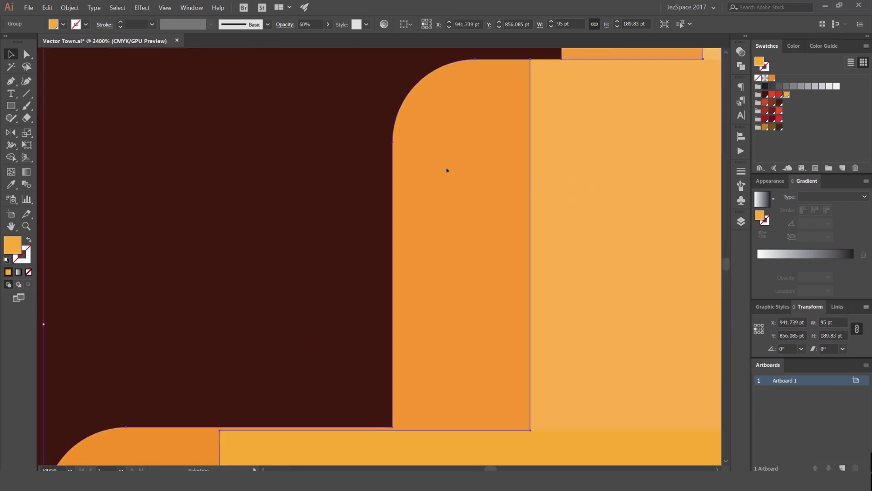
pyautogui.scroll(-8, 447, 170)
pyautogui.hotkey('ctrl', 'shift', 'a')
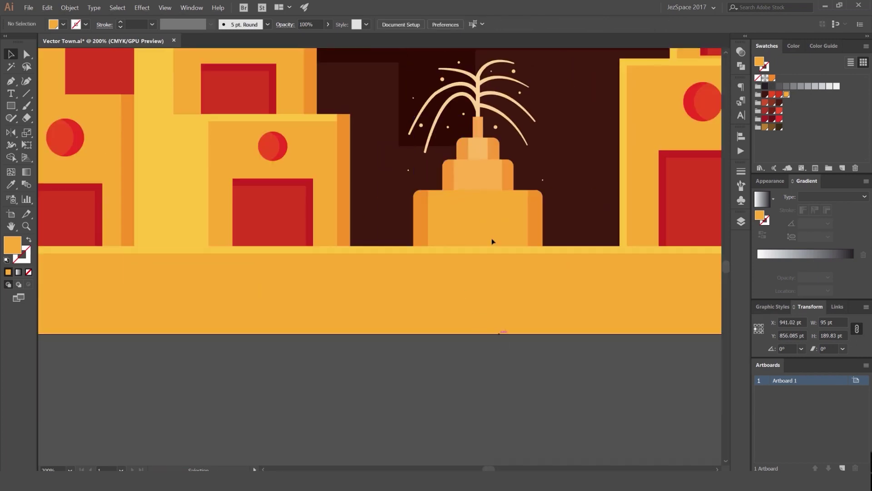
# - Turn the fountain's left-side shading into a highlight by setting its blending mode to Screen
pyautogui.click(452, 177)
pyautogui.hotkey('ctrl', 'shift', 'F10')
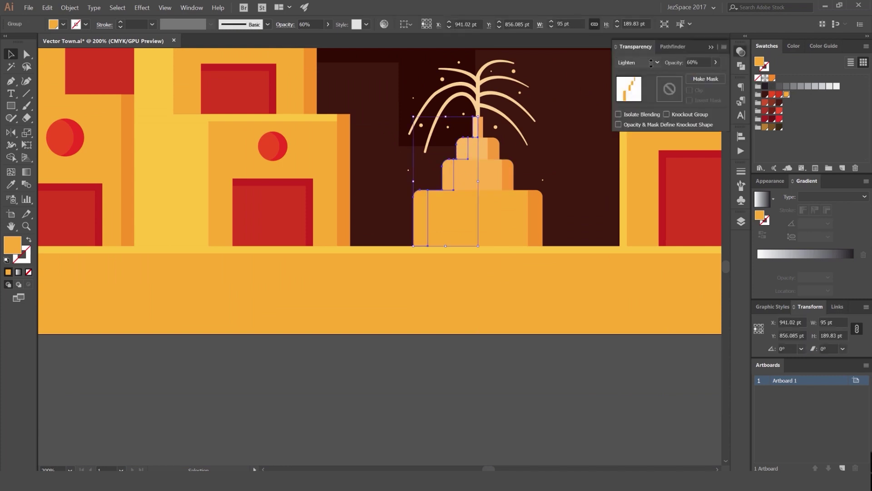
pyautogui.scroll(-2, 643, 66)
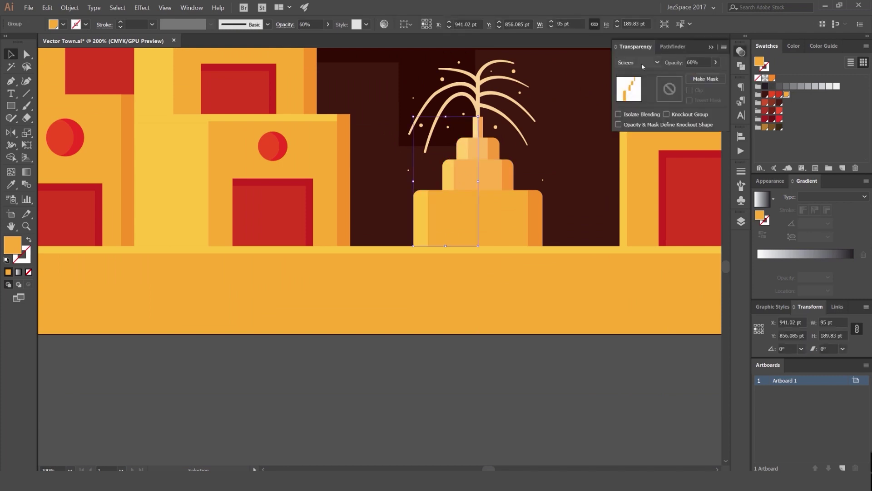
pyautogui.scroll(1, 641, 63)
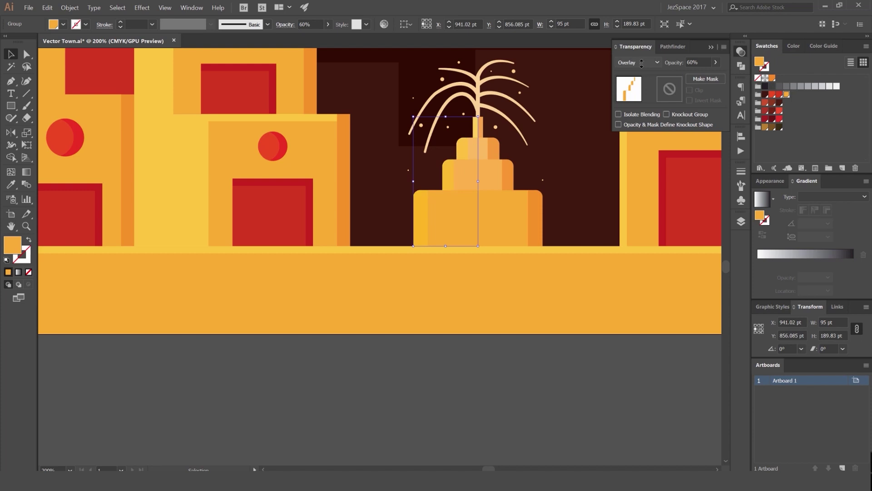
pyautogui.scroll(-1, 641, 68)
pyautogui.scroll(1, 640, 71)
pyautogui.click(579, 394)
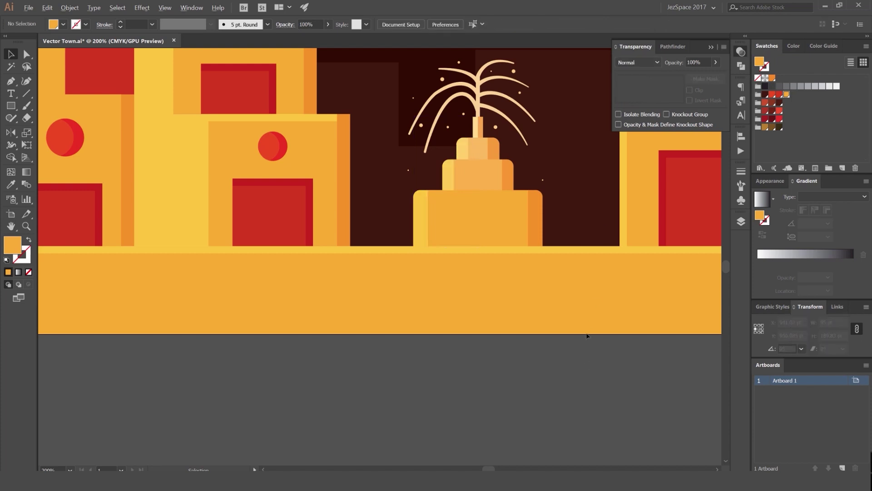
# - Examine the fountain's left highlight and right shadow up close and against the surrounding buildings
pyautogui.hotkey('ctrl', '0')
pyautogui.scroll(4, 506, 317)
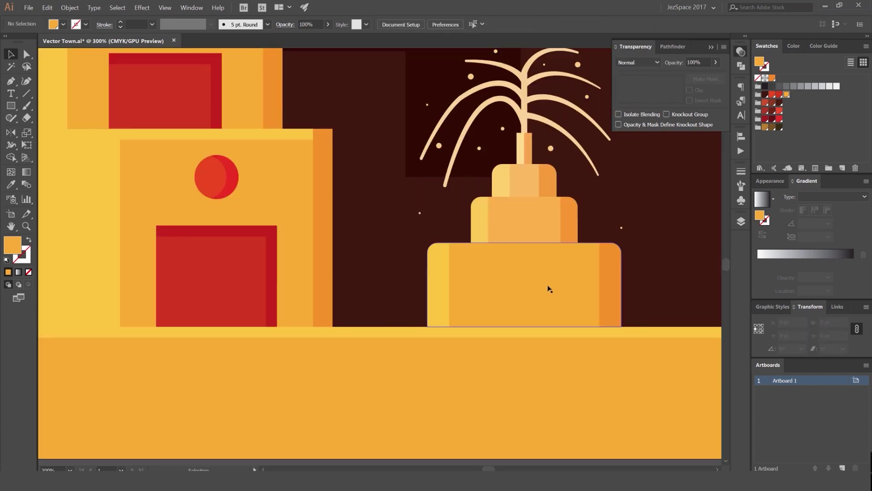
pyautogui.scroll(-4, 548, 290)
pyautogui.scroll(2, 542, 271)
pyautogui.moveTo(526, 275); pyautogui.dragTo(344, 246)
pyautogui.scroll(-2, 344, 246)
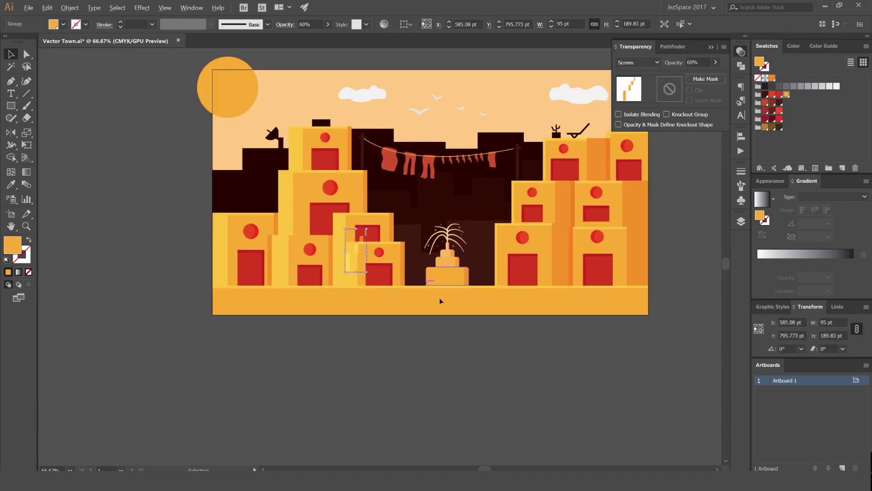
pyautogui.click(507, 325)
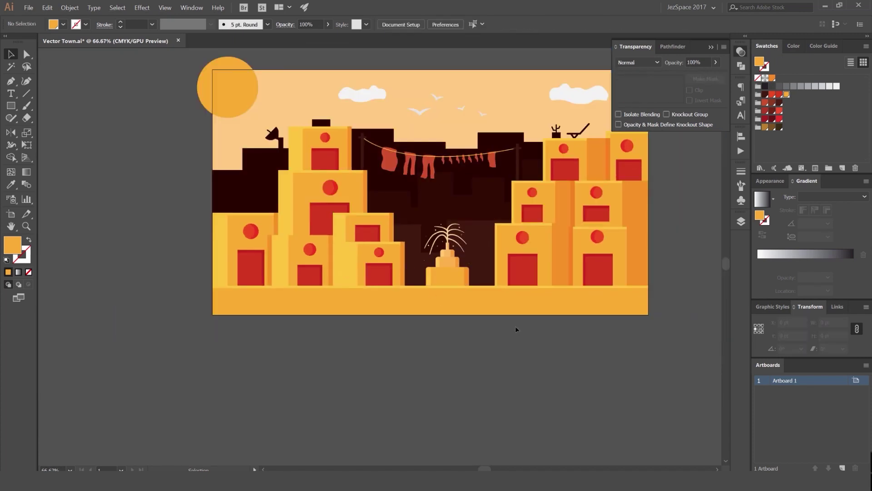
pyautogui.scroll(5, 437, 262)
pyautogui.moveTo(504, 261); pyautogui.dragTo(457, 194)
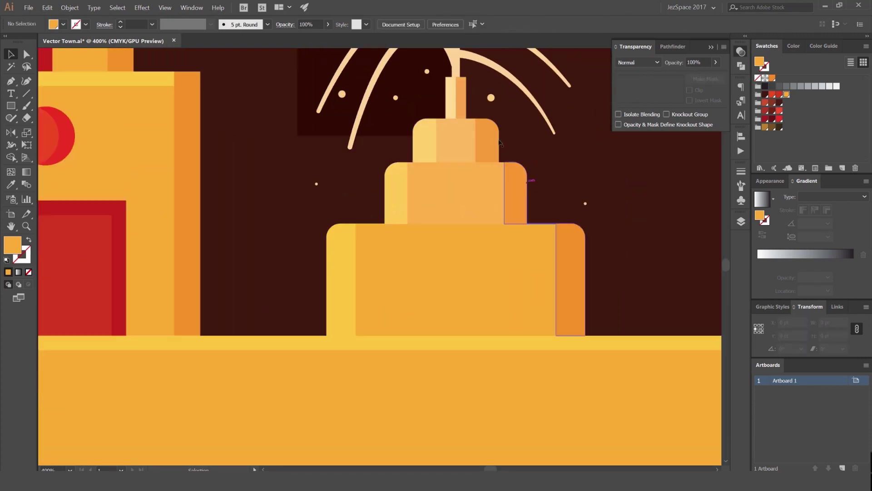
pyautogui.moveTo(456, 150); pyautogui.dragTo(424, 153)
pyautogui.scroll(-2, 410, 220)
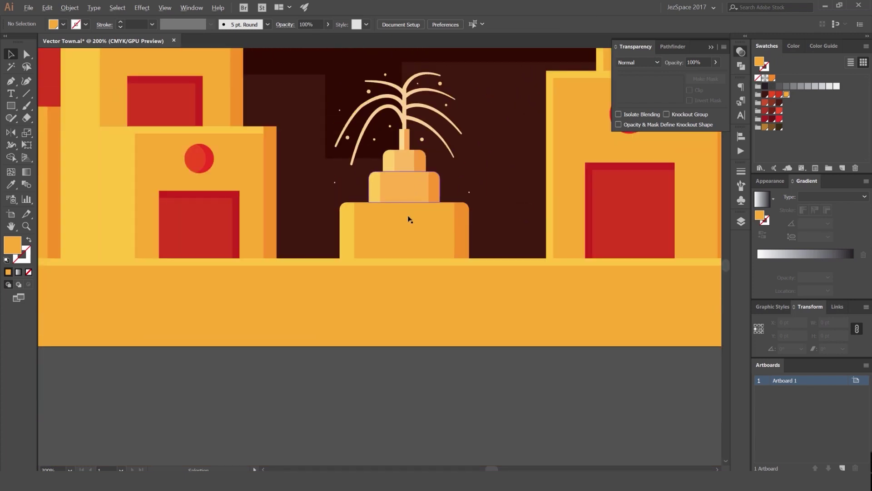
# - Draw a 146.96 × 16 pt rectangle along the base of the fountain's lowest tier, between its highlight and shadow
pyautogui.scroll(2, 391, 263)
pyautogui.press('m')
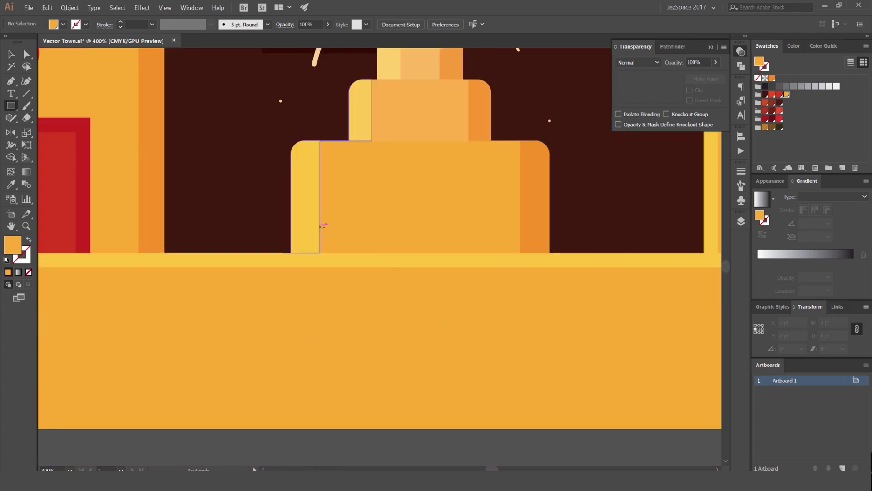
pyautogui.moveTo(321, 230); pyautogui.dragTo(521, 253)
pyautogui.press('i')
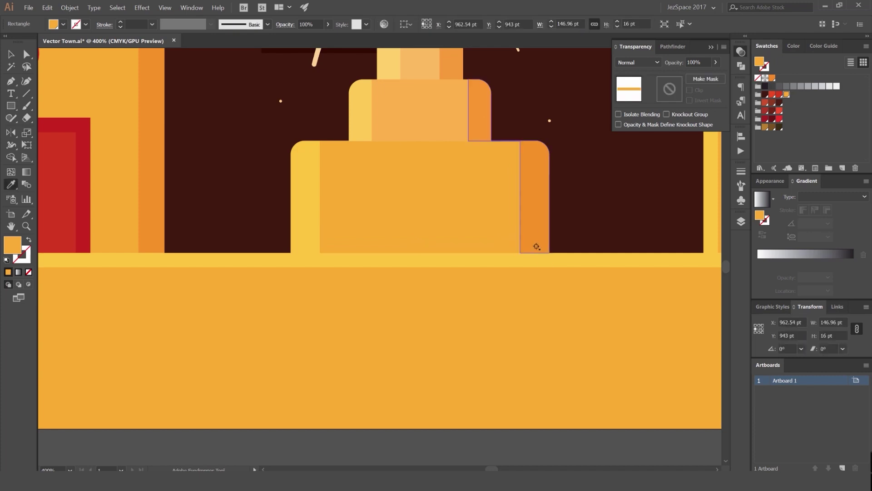
pyautogui.press('v')
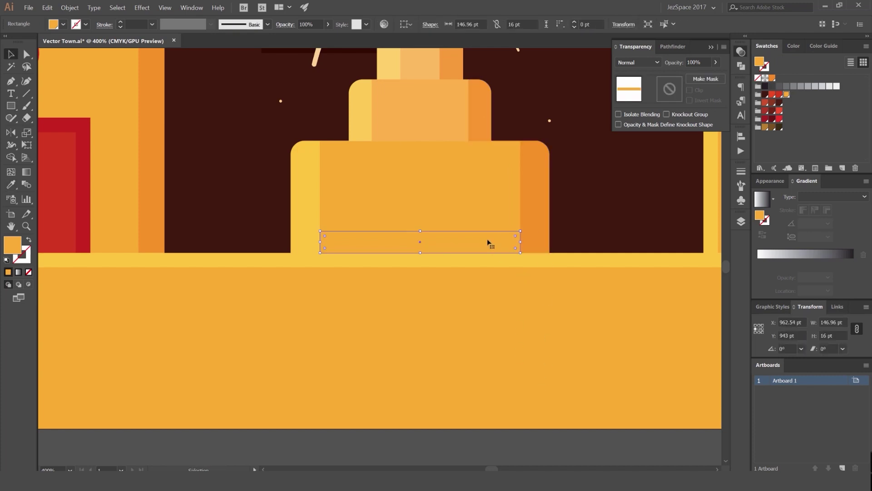
pyautogui.press('i')
pyautogui.press('v')
pyautogui.moveTo(503, 233); pyautogui.dragTo(577, 246)
pyautogui.hotkey('ctrl', 'z')
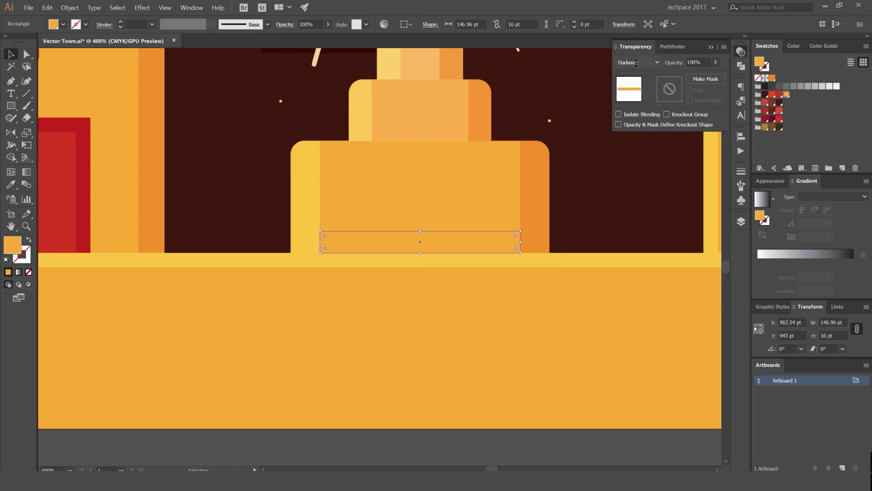
# - Set the base strip to Multiply blending at 60% opacity and compare it with the whole scene
pyautogui.scroll(-1, 637, 62)
pyautogui.press('Return')
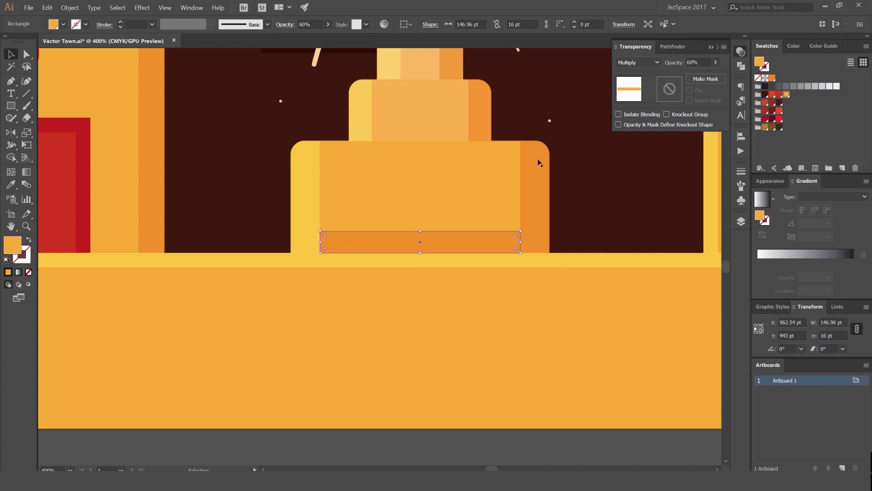
pyautogui.scroll(-6, 470, 309)
pyautogui.click(467, 321)
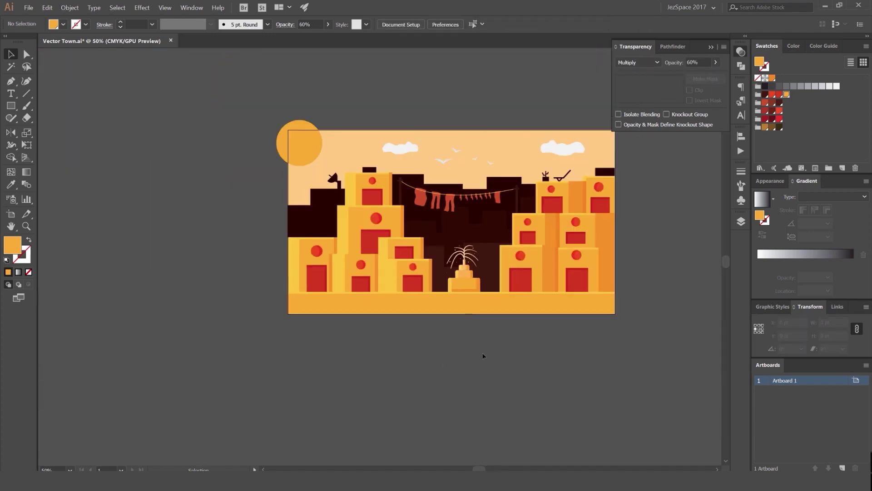
pyautogui.scroll(-1, 467, 328)
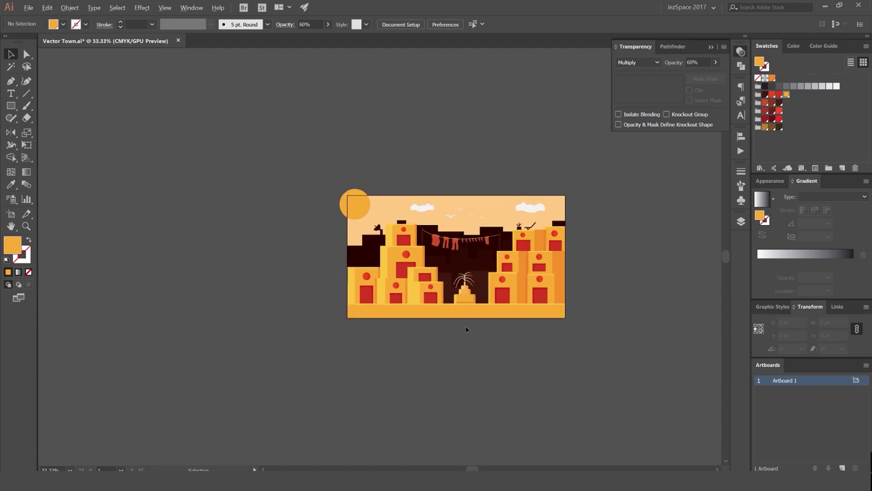
# - Try extending the Multiply strip to the left edge of the fountain's lowest tier, making it 168.48 pt wide
pyautogui.scroll(7, 460, 301)
pyautogui.press('a')
pyautogui.click(401, 325)
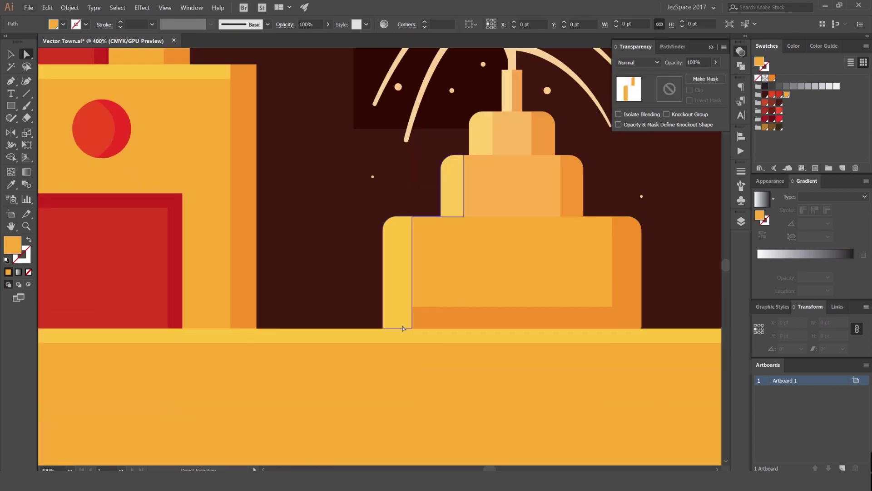
pyautogui.click(411, 329)
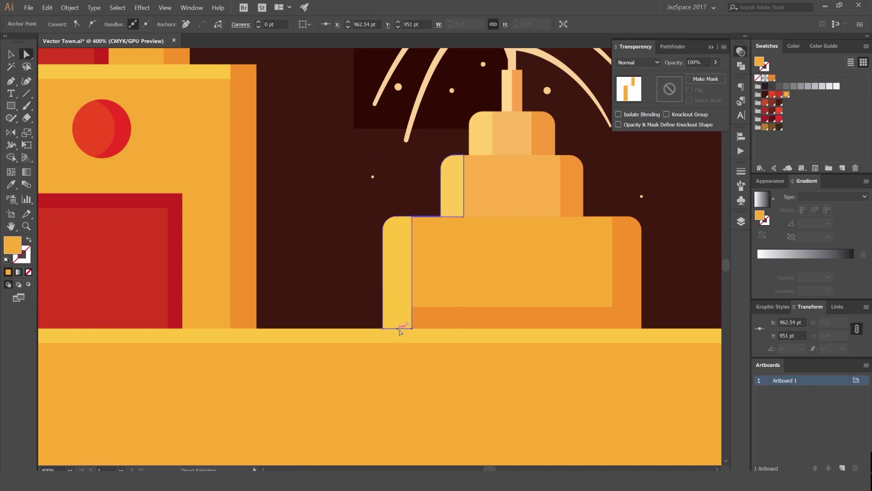
pyautogui.keyDown('shift'); pyautogui.click(383, 328); pyautogui.keyUp('shift')
pyautogui.moveTo(383, 328); pyautogui.dragTo(317, 335)
pyautogui.click(418, 313)
pyautogui.hotkey('ctrl', 'z')
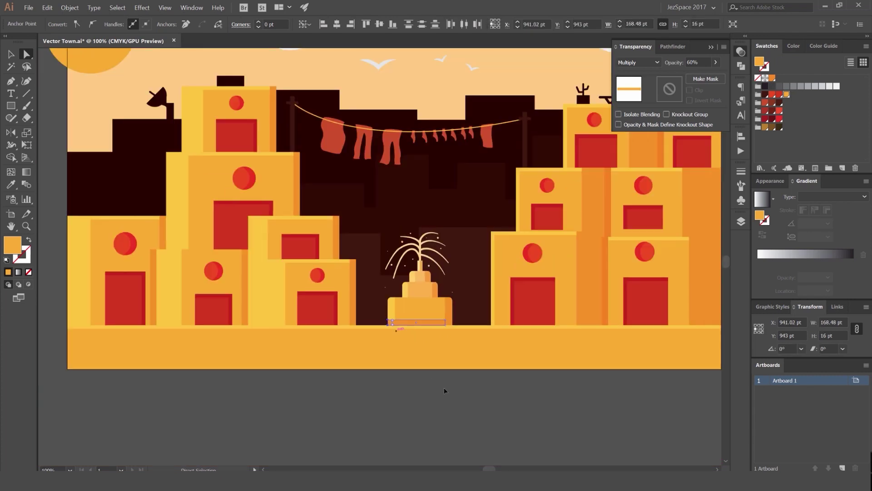
pyautogui.hotkey('ctrl', '-')
pyautogui.hotkey('ctrl', '-')
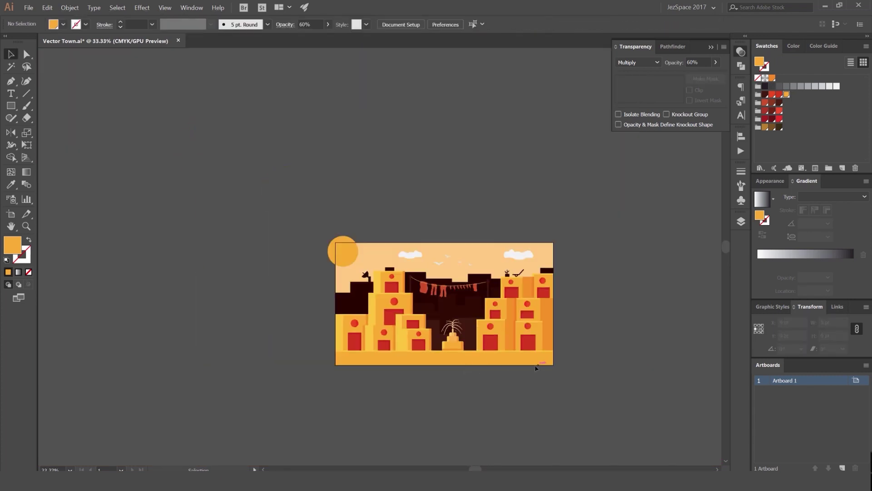
pyautogui.scroll(4, 441, 380)
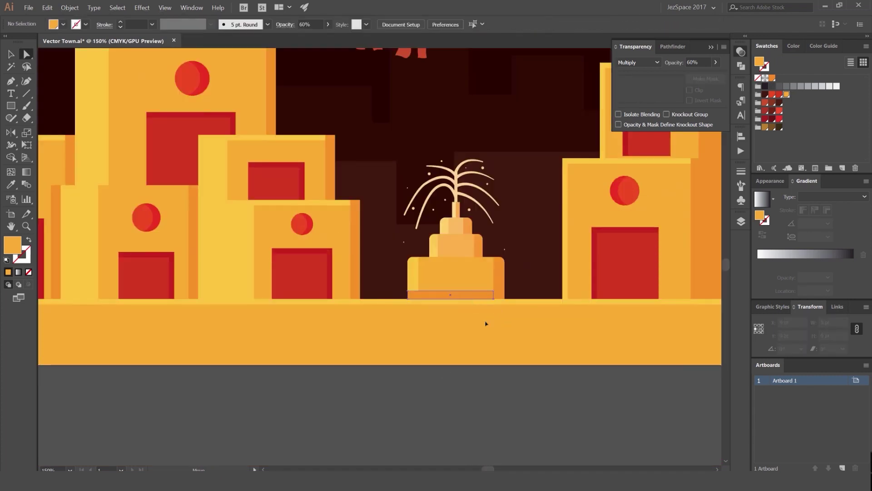
pyautogui.moveTo(485, 299); pyautogui.dragTo(514, 352)
pyautogui.scroll(-6, 520, 412)
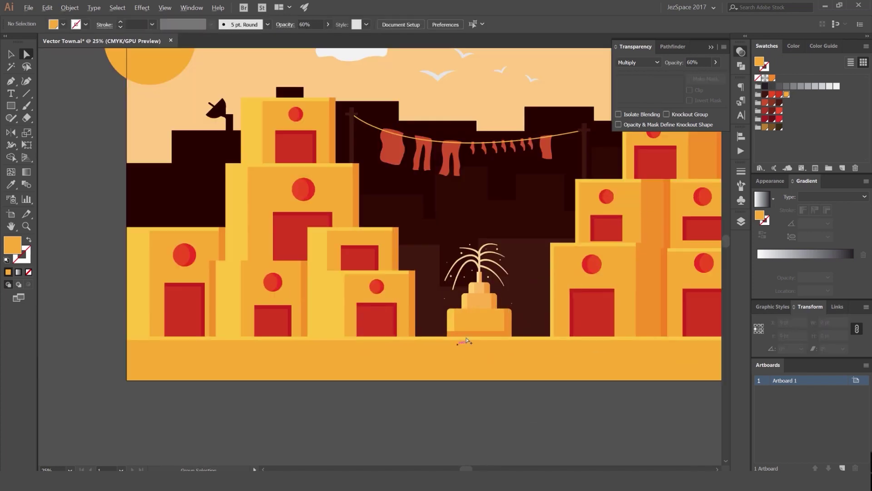
# - Delete the shadow strip from the base of the fountain's lowest tier
pyautogui.click(467, 338)
pyautogui.scroll(8, 497, 369)
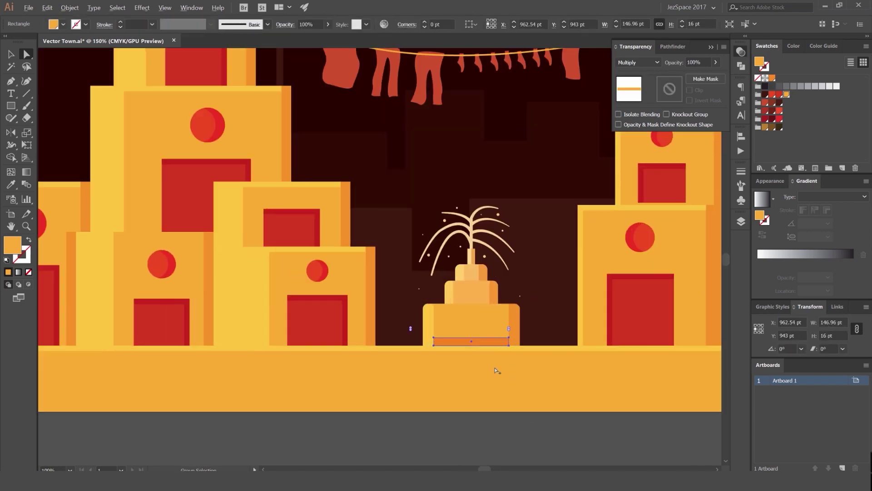
pyautogui.press('Delete')
pyautogui.scroll(-3, 495, 364)
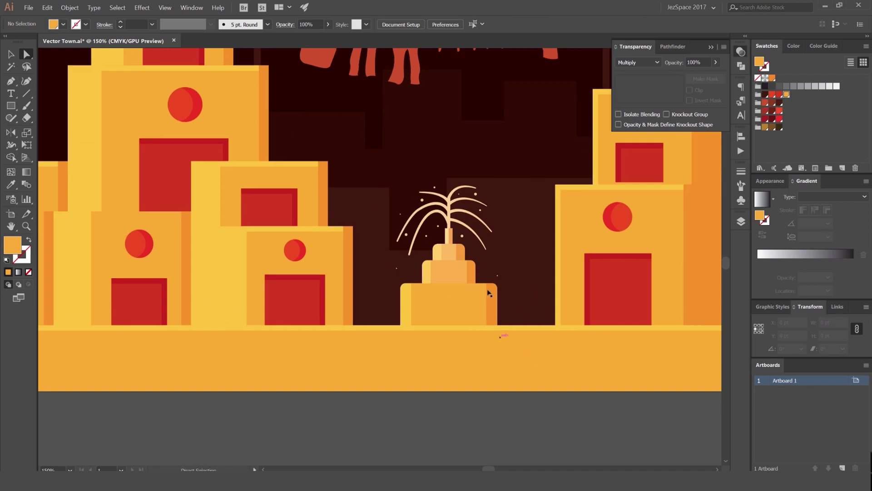
# - Select the fountain's water jets and apply the red swatch used in the illustration's palette
pyautogui.press('v')
pyautogui.scroll(2, 460, 213)
pyautogui.click(459, 208)
pyautogui.scroll(3, 454, 223)
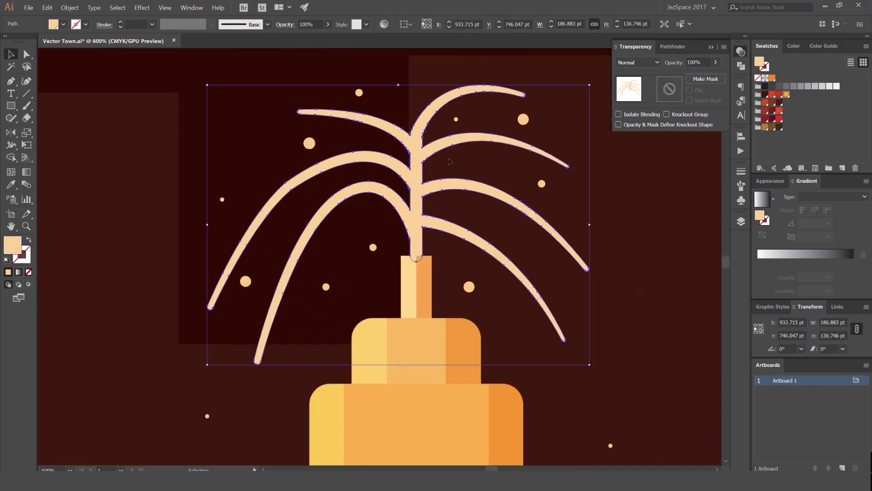
pyautogui.click(795, 47)
pyautogui.click(825, 46)
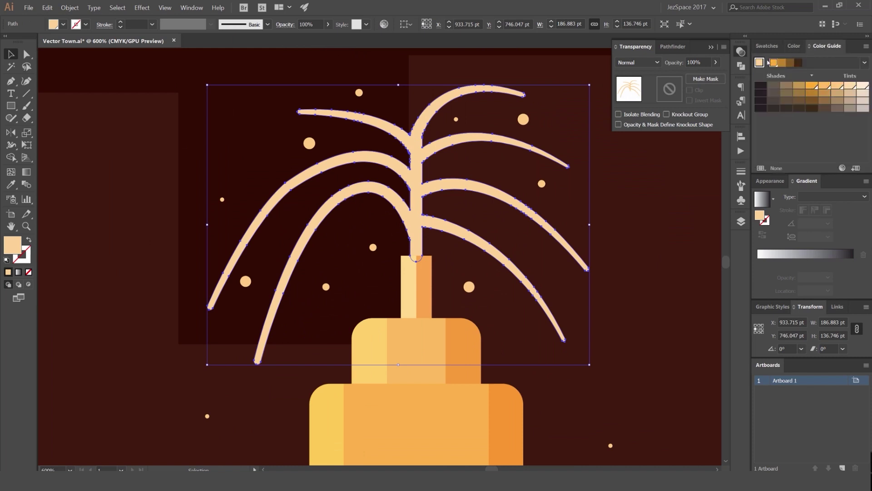
pyautogui.click(794, 47)
pyautogui.click(767, 46)
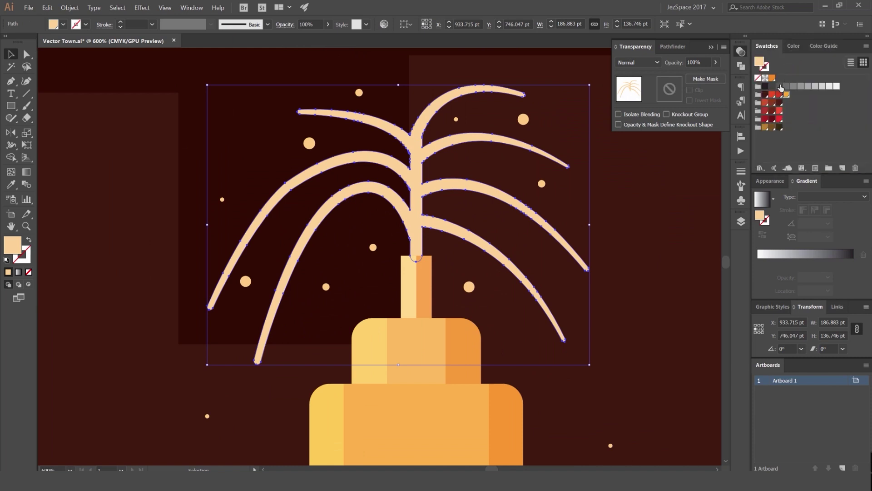
pyautogui.click(779, 94)
pyautogui.click(462, 148)
pyautogui.click(461, 138)
# - Raise the tint of the water jets' red fill to full strength
pyautogui.click(797, 46)
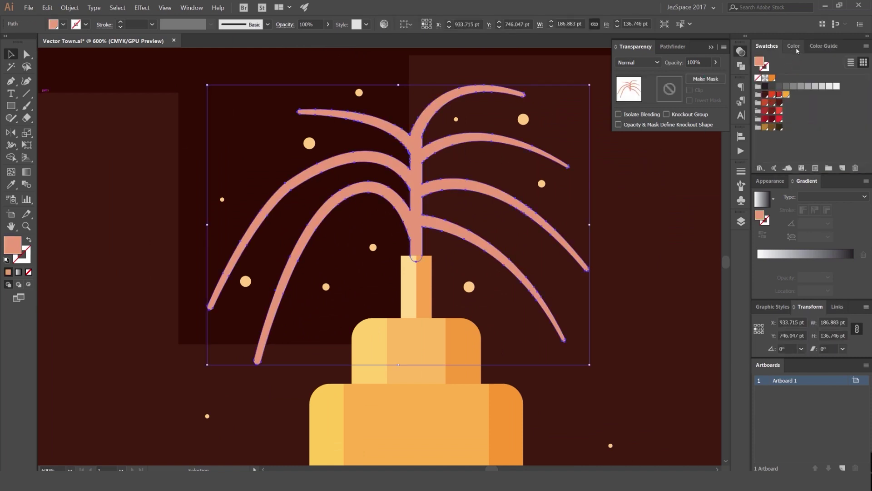
pyautogui.click(859, 72)
pyautogui.click(769, 46)
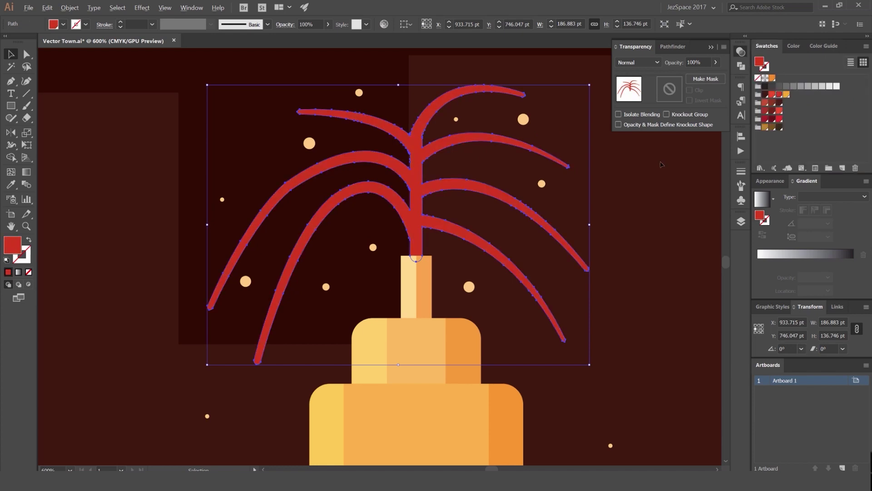
pyautogui.click(534, 157)
pyautogui.scroll(-2, 534, 157)
# - Try the brighter red swatch on the water jets, compare it with the buildings, and undo it
pyautogui.click(468, 149)
pyautogui.click(773, 94)
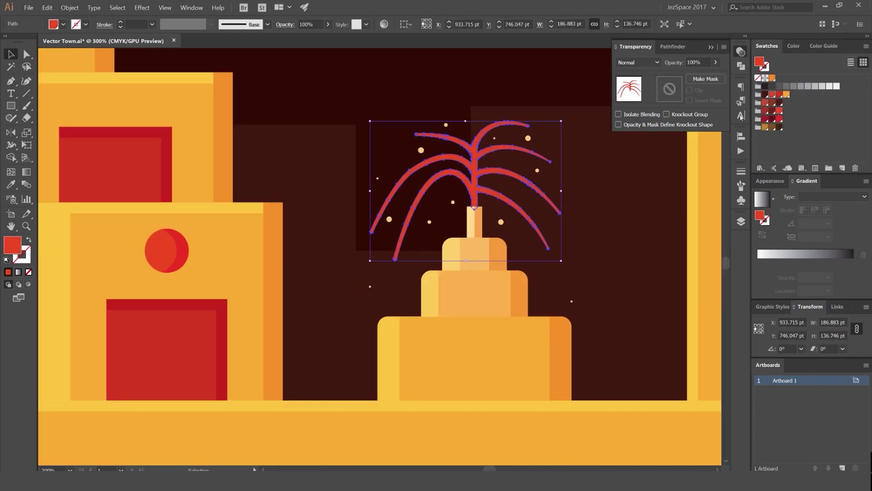
pyautogui.scroll(-1, 627, 147)
pyautogui.click(627, 152)
pyautogui.scroll(-1, 627, 156)
pyautogui.moveTo(626, 159); pyautogui.dragTo(574, 180)
pyautogui.hotkey('ctrl', 'z')
pyautogui.scroll(-2, 577, 167)
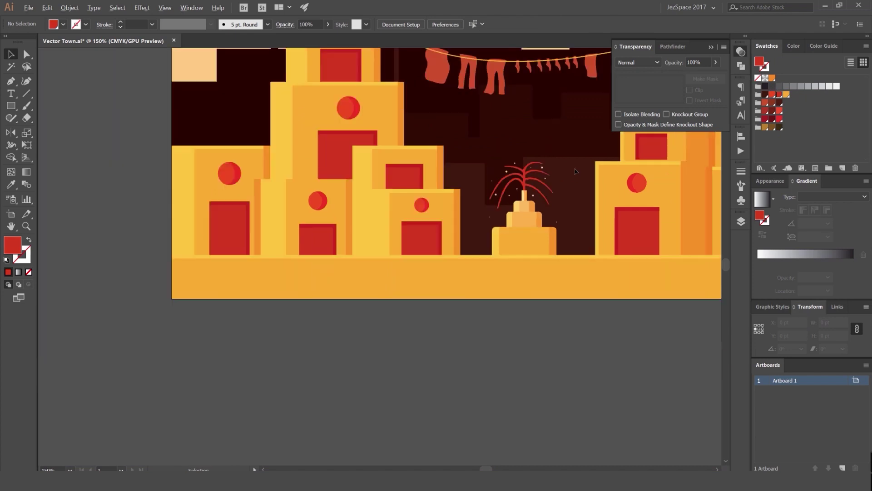
pyautogui.scroll(4, 576, 167)
# - Try the orange-yellow swatch on the water jets, compare it with the scene, and undo it
pyautogui.click(481, 182)
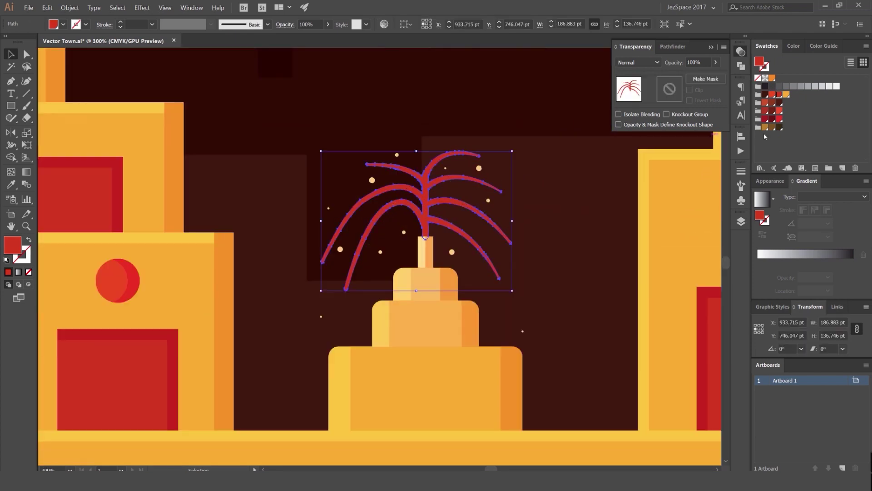
pyautogui.click(786, 94)
pyautogui.click(606, 161)
pyautogui.scroll(-3, 606, 161)
pyautogui.scroll(-1, 601, 163)
pyautogui.hotkey('ctrl', 'z')
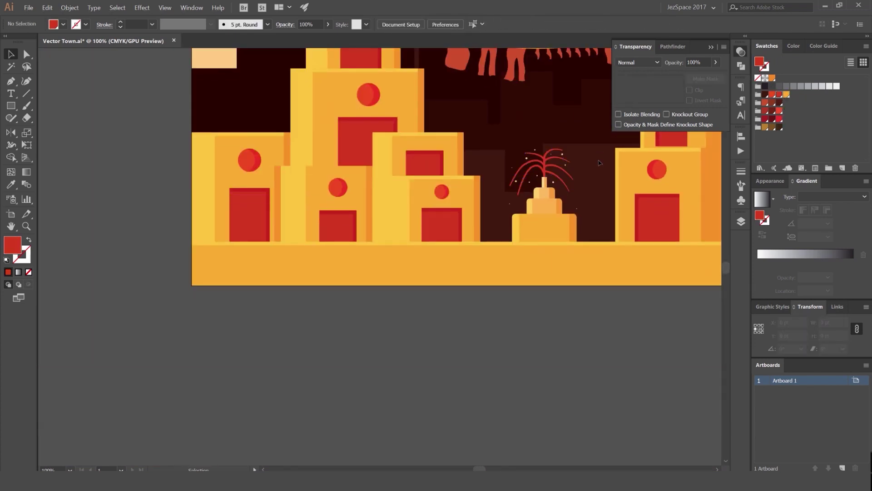
pyautogui.scroll(-1, 596, 148)
pyautogui.scroll(4, 596, 148)
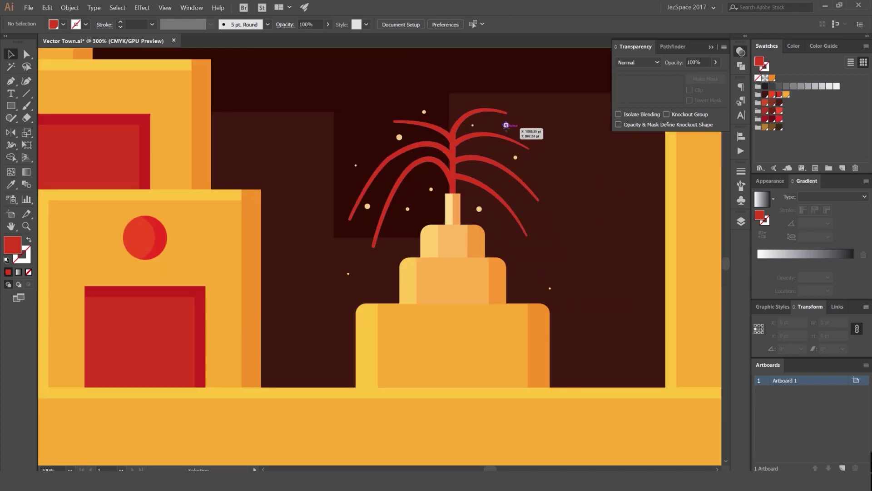
# - Select all the small droplet circles around the fountain's jets and group them
pyautogui.click(505, 125)
pyautogui.scroll(2, 506, 124)
pyautogui.keyDown('shift'); pyautogui.click(530, 184); pyautogui.keyUp('shift')
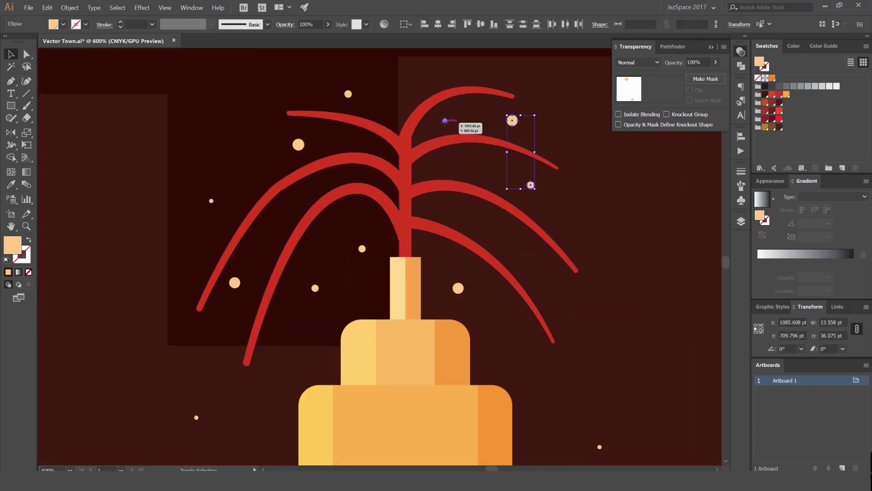
pyautogui.keyDown('shift'); pyautogui.click(348, 93); pyautogui.keyUp('shift')
pyautogui.keyDown('shift'); pyautogui.click(298, 145); pyautogui.keyUp('shift')
pyautogui.keyDown('shift'); pyautogui.click(211, 201); pyautogui.keyUp('shift')
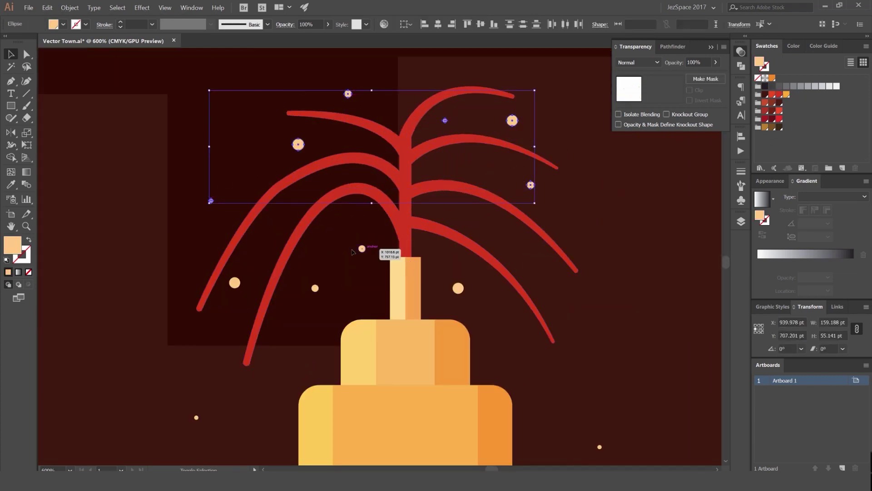
pyautogui.keyDown('shift'); pyautogui.click(362, 249); pyautogui.keyUp('shift')
pyautogui.keyDown('shift'); pyautogui.click(458, 289); pyautogui.keyUp('shift')
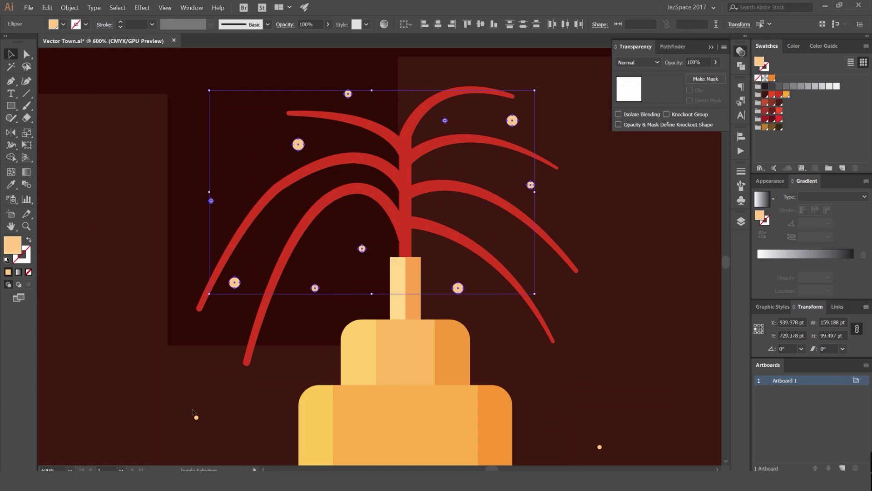
pyautogui.keyDown('shift'); pyautogui.click(195, 416); pyautogui.keyUp('shift')
pyautogui.keyDown('shift'); pyautogui.click(599, 448); pyautogui.keyUp('shift')
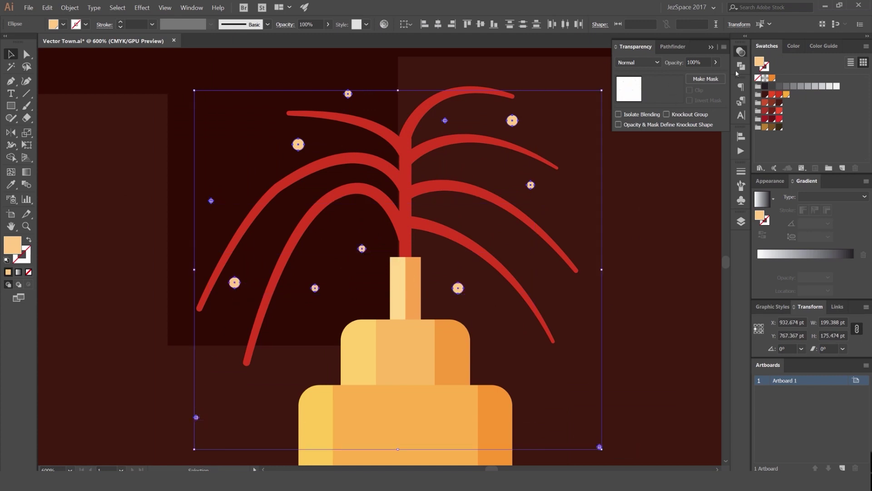
pyautogui.hotkey('ctrl', 'g')
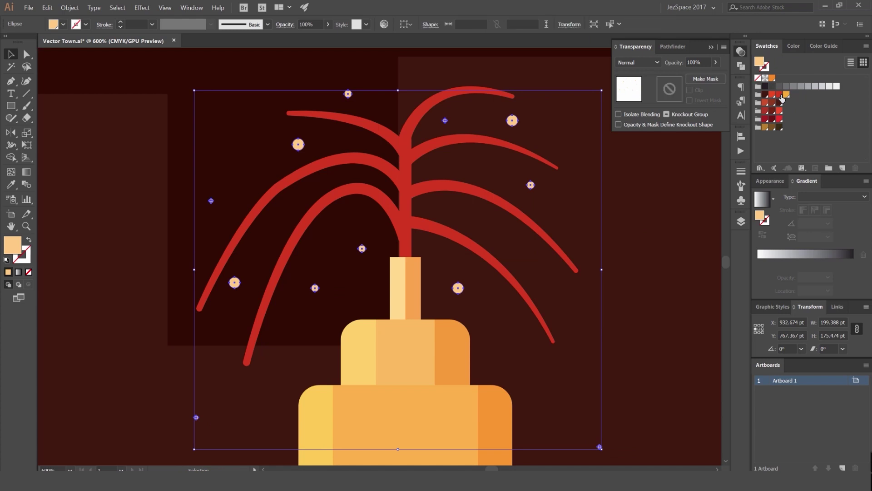
# - Fill the droplet group with the same red swatch as the jets, at 100% tint
pyautogui.click(780, 94)
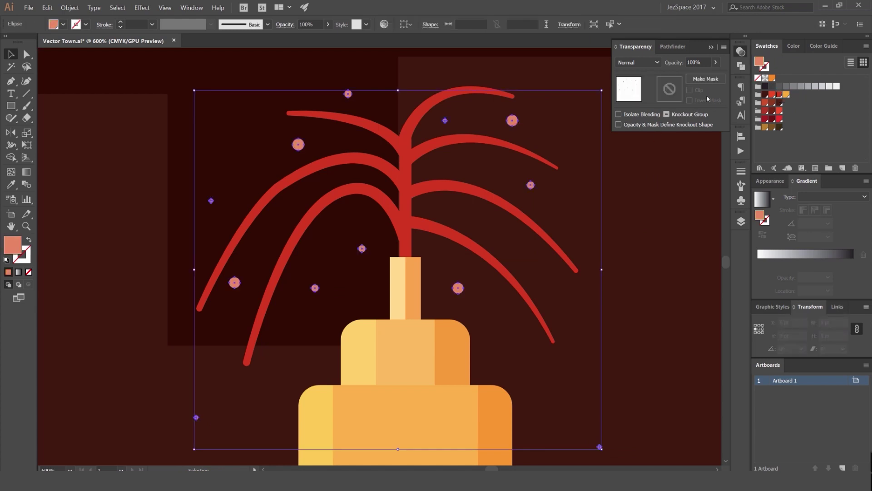
pyautogui.click(795, 47)
pyautogui.moveTo(820, 65); pyautogui.dragTo(850, 63)
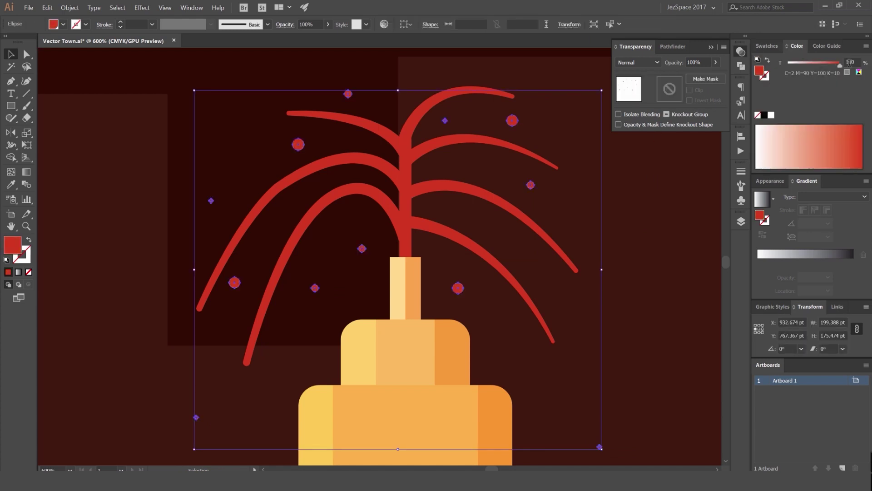
pyautogui.click(776, 48)
pyautogui.click(577, 75)
pyautogui.scroll(-6, 577, 75)
pyautogui.scroll(5, 517, 122)
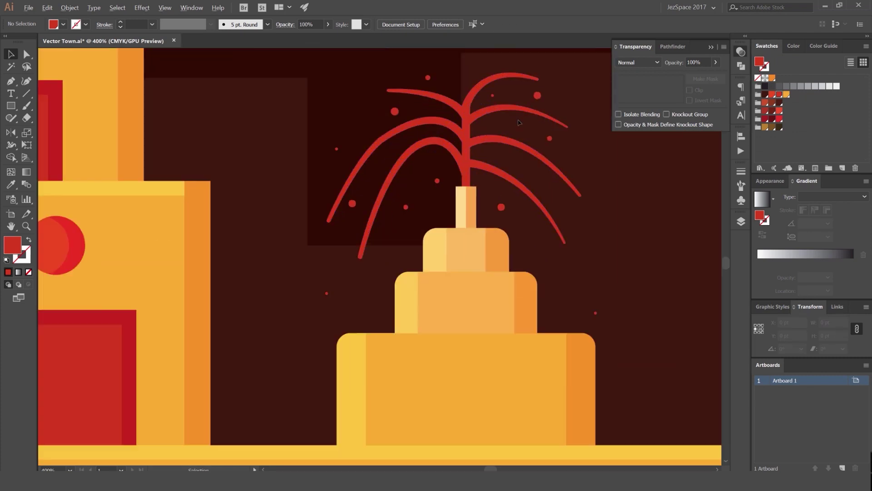
# - Reselect the droplet group and try another red swatch on it against the surrounding buildings
pyautogui.click(539, 95)
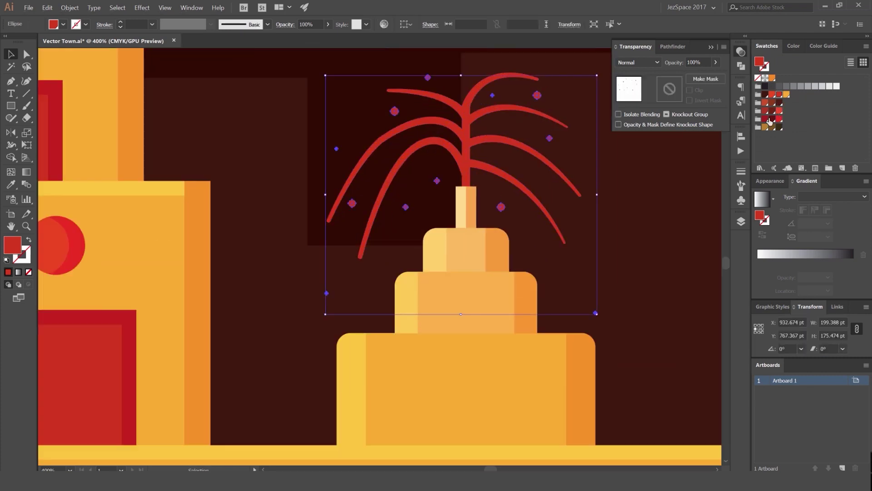
pyautogui.click(771, 121)
pyautogui.scroll(-2, 636, 149)
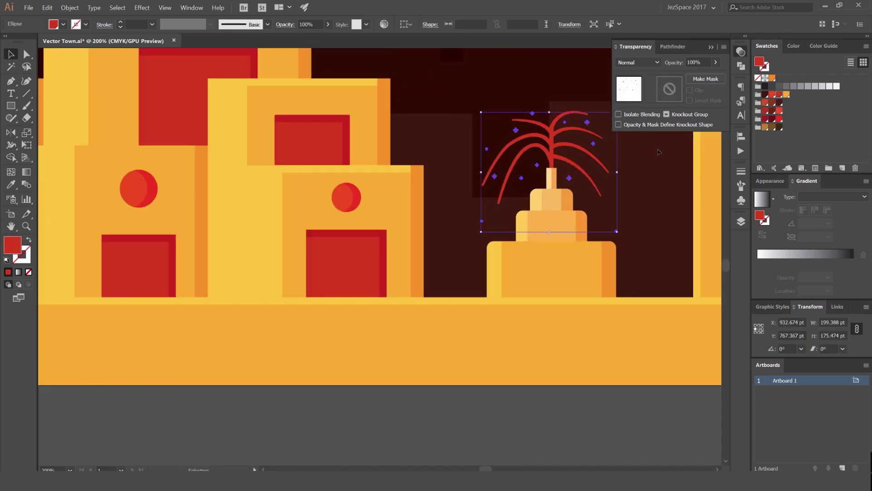
# - Fill the droplet group with pure white (C, M, Y and K all 0), deselect it, and close the floating transparency controls
pyautogui.scroll(2, 727, 88)
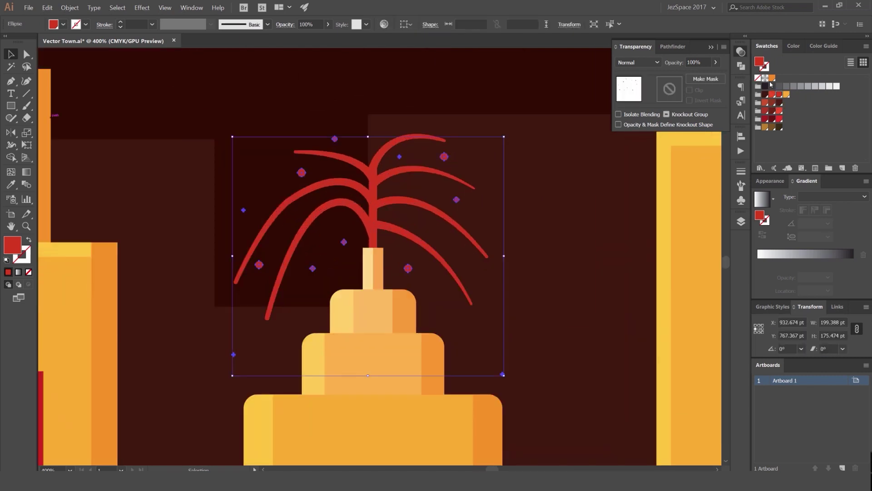
pyautogui.click(818, 86)
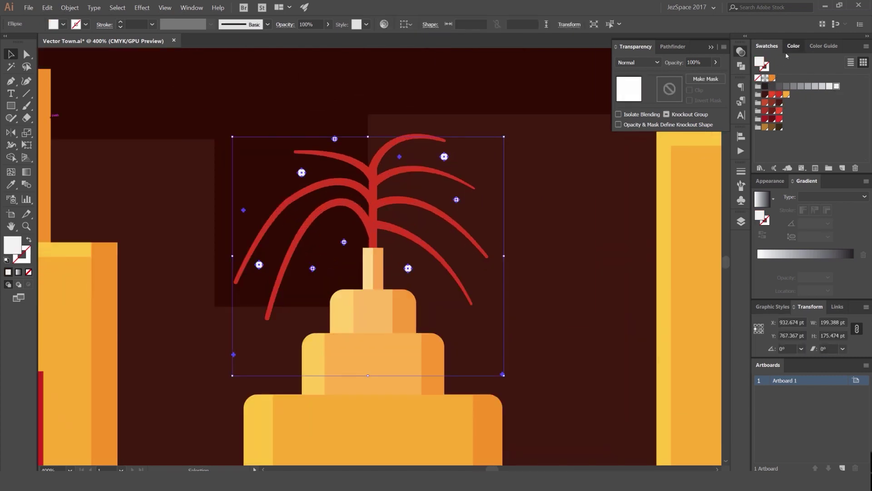
pyautogui.click(795, 46)
pyautogui.click(564, 115)
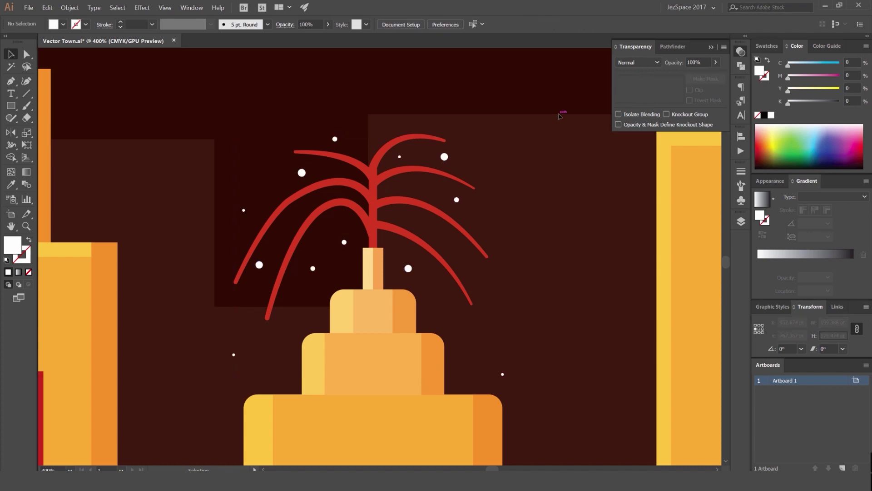
pyautogui.scroll(-5, 561, 115)
pyautogui.moveTo(585, 111); pyautogui.dragTo(562, 131)
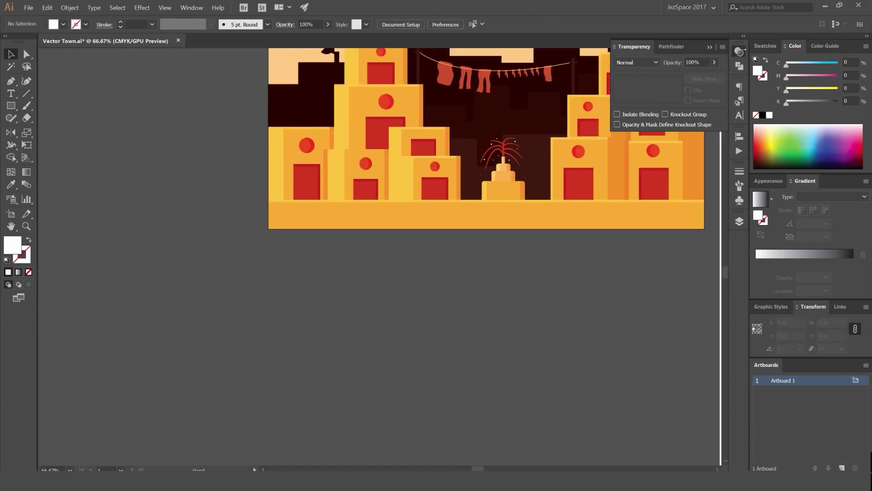
pyautogui.click(742, 51)
# - Duplicate individual white droplets into the empty areas below the jets and to both sides of the fountain
pyautogui.scroll(4, 554, 148)
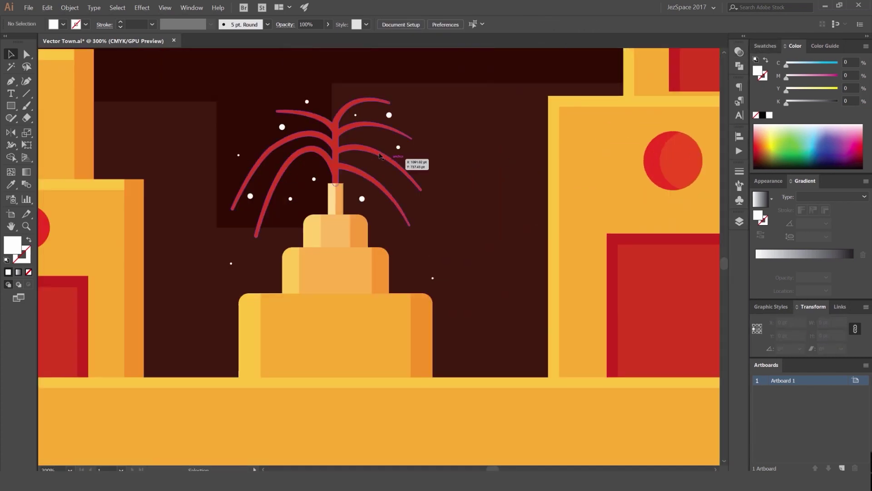
pyautogui.moveTo(478, 244); pyautogui.dragTo(491, 245)
pyautogui.click(374, 199)
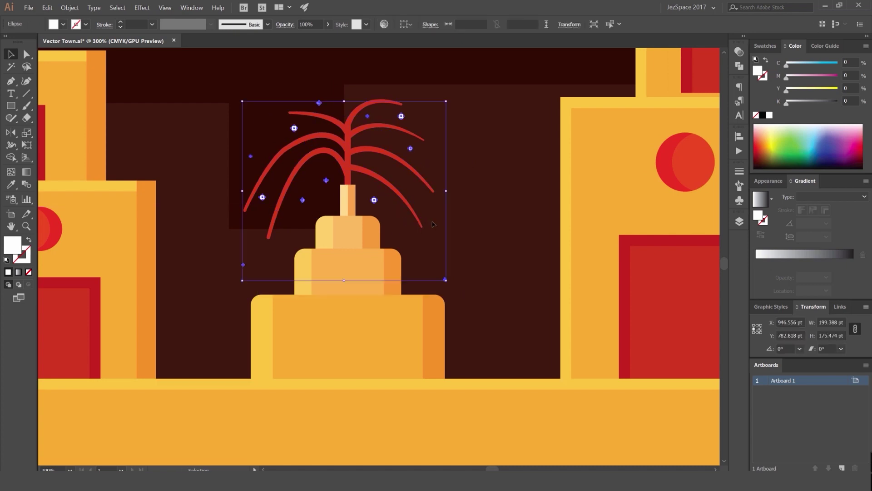
pyautogui.doubleClick(374, 200)
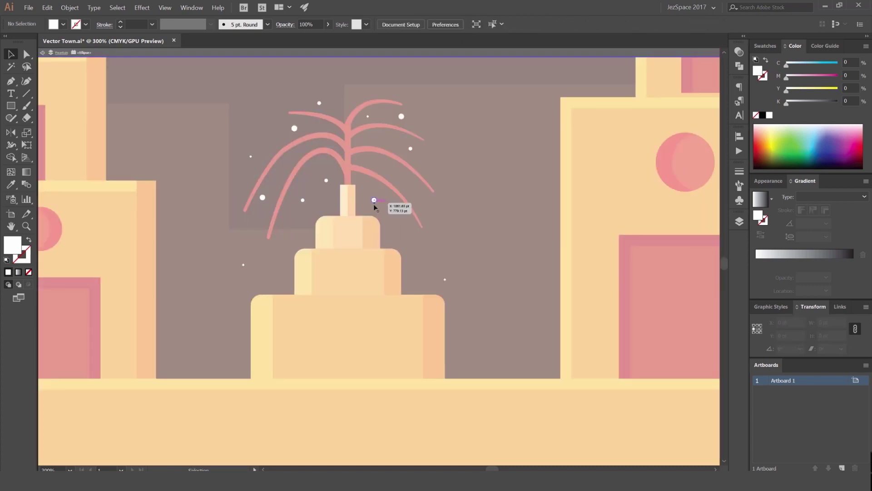
pyautogui.press('Escape')
pyautogui.moveTo(445, 280); pyautogui.dragTo(421, 251)
pyautogui.moveTo(243, 265); pyautogui.dragTo(224, 313)
pyautogui.moveTo(262, 197); pyautogui.dragTo(270, 266)
pyautogui.moveTo(374, 200); pyautogui.dragTo(463, 229)
pyautogui.moveTo(411, 149); pyautogui.dragTo(462, 180)
# - Duplicate more droplets above the jets, at their outer edges, and beside the fountain's middle tiers
pyautogui.moveTo(401, 116); pyautogui.dragTo(446, 125)
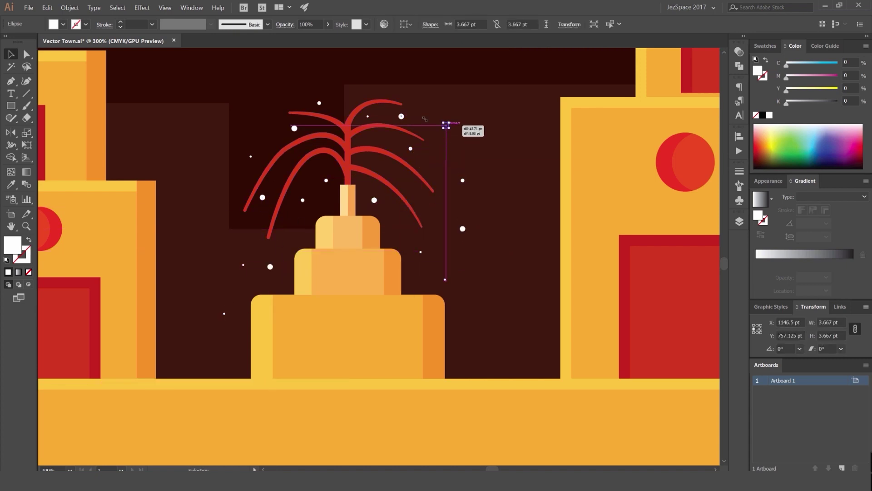
pyautogui.moveTo(368, 117); pyautogui.dragTo(411, 97)
pyautogui.moveTo(319, 103); pyautogui.dragTo(366, 88)
pyautogui.moveTo(295, 128); pyautogui.dragTo(213, 260)
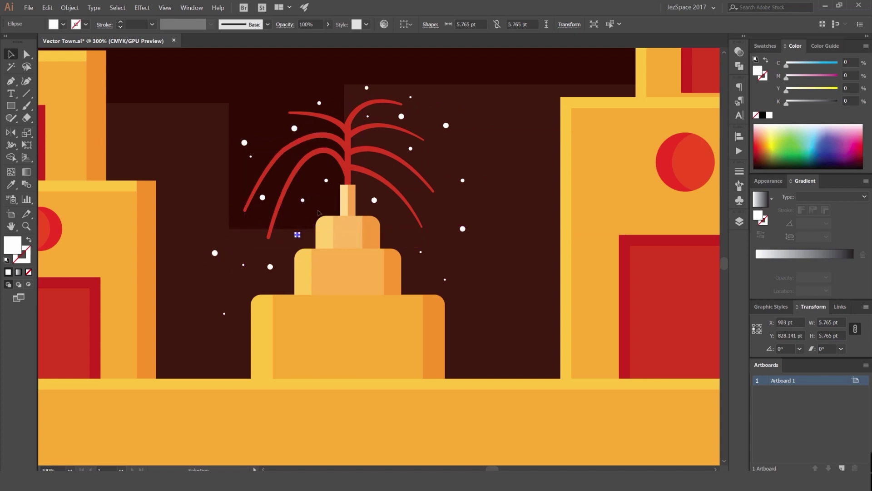
pyautogui.moveTo(341, 197); pyautogui.dragTo(454, 251)
pyautogui.click(432, 229)
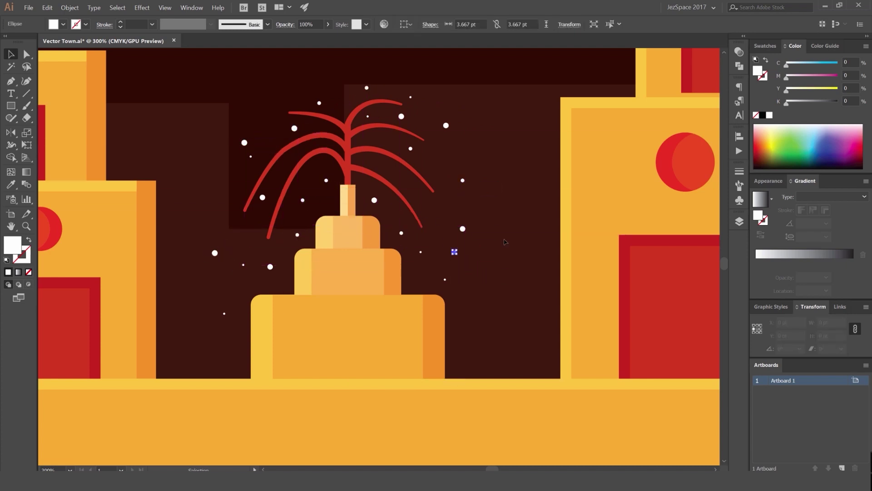
pyautogui.click(505, 240)
# - Copy a droplet beside the fountain's base and spread the droplets right of the jets more evenly
pyautogui.scroll(-4, 509, 232)
pyautogui.scroll(4, 514, 230)
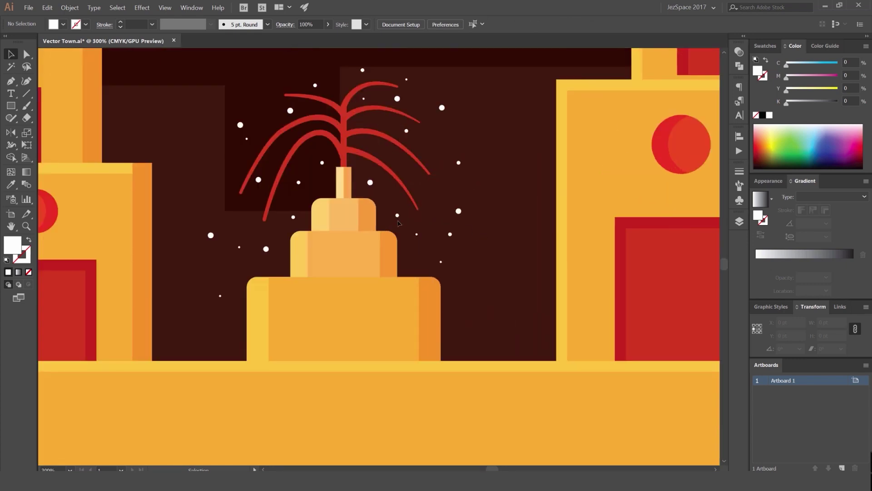
pyautogui.moveTo(398, 215); pyautogui.dragTo(471, 284)
pyautogui.moveTo(454, 233); pyautogui.dragTo(464, 230)
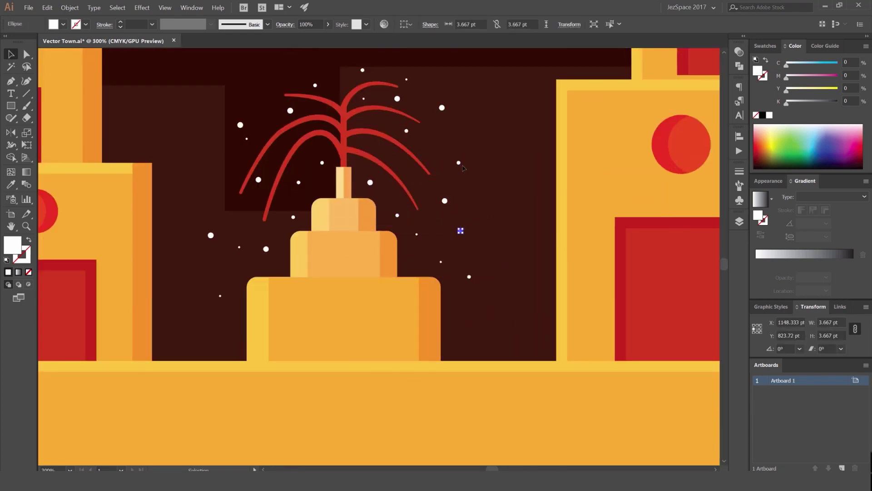
pyautogui.moveTo(418, 144); pyautogui.dragTo(419, 143)
pyautogui.moveTo(397, 100); pyautogui.dragTo(421, 100)
pyautogui.click(389, 95)
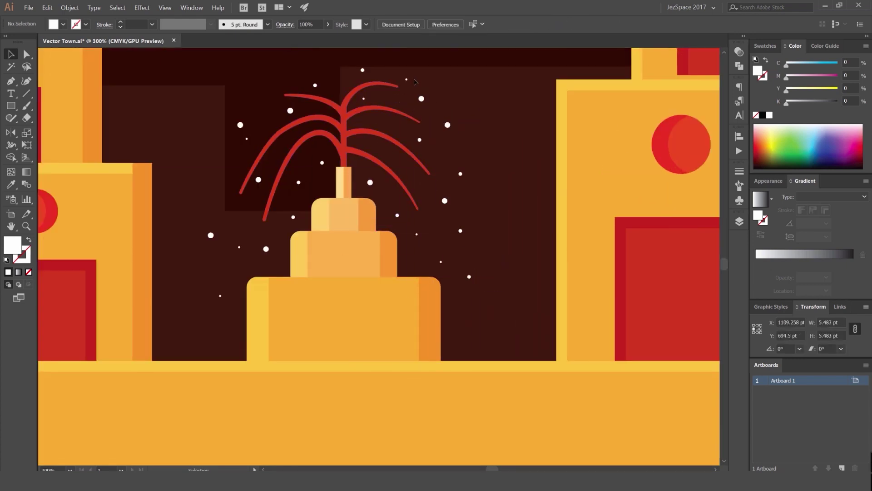
# - Reposition the droplets above and between the upper jets, and copy a tiny droplet to the far left of the fountain
pyautogui.moveTo(361, 73); pyautogui.dragTo(396, 126)
pyautogui.scroll(1, 396, 126)
pyautogui.moveTo(400, 160); pyautogui.dragTo(412, 156)
pyautogui.moveTo(398, 121); pyautogui.dragTo(387, 135)
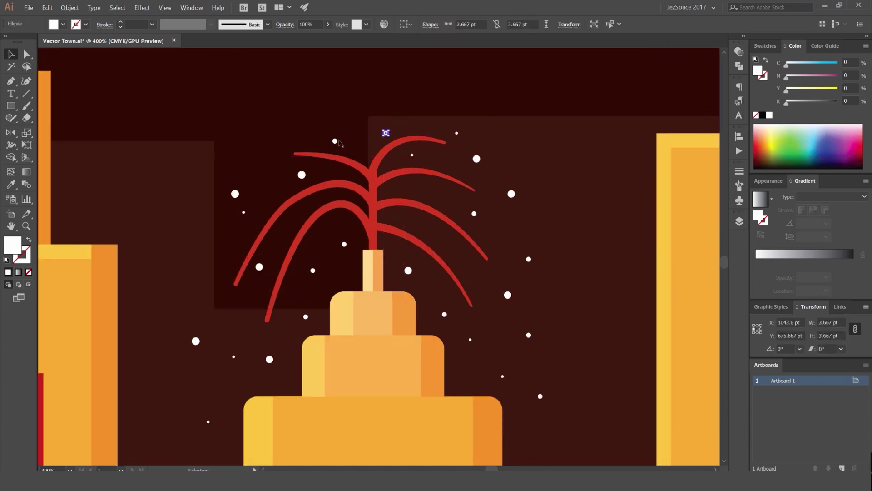
pyautogui.click(305, 175)
pyautogui.moveTo(244, 212); pyautogui.dragTo(192, 358)
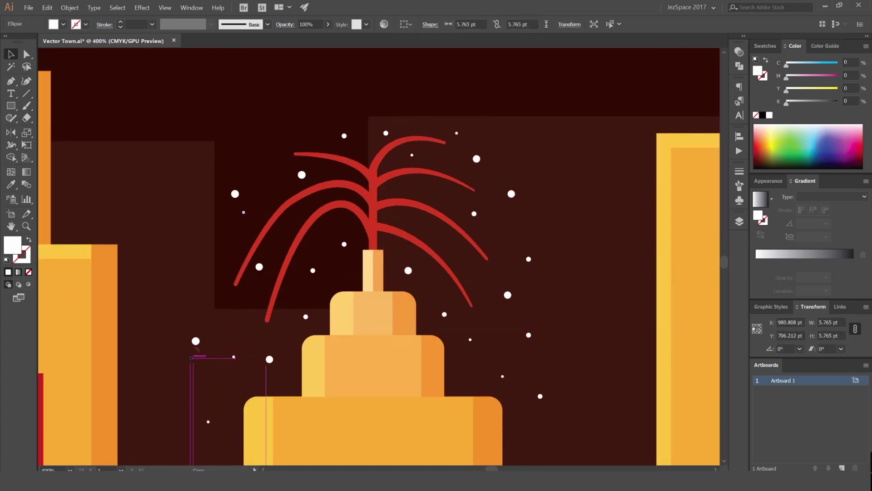
pyautogui.click(218, 324)
# - Recolour the fountain's water jets white by sampling the fill of a droplet with the Eyedropper, and deselect them
pyautogui.scroll(-3, 221, 321)
pyautogui.scroll(-2, 221, 319)
pyautogui.moveTo(392, 244); pyautogui.dragTo(395, 244)
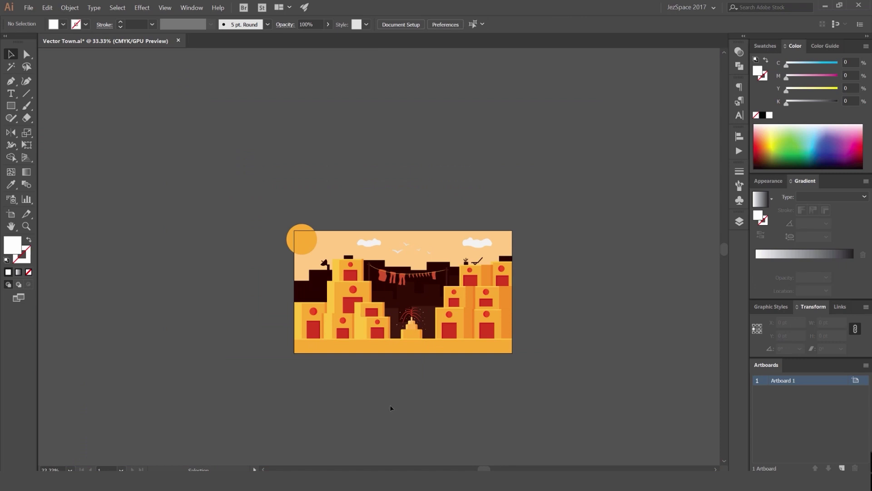
pyautogui.scroll(2, 391, 408)
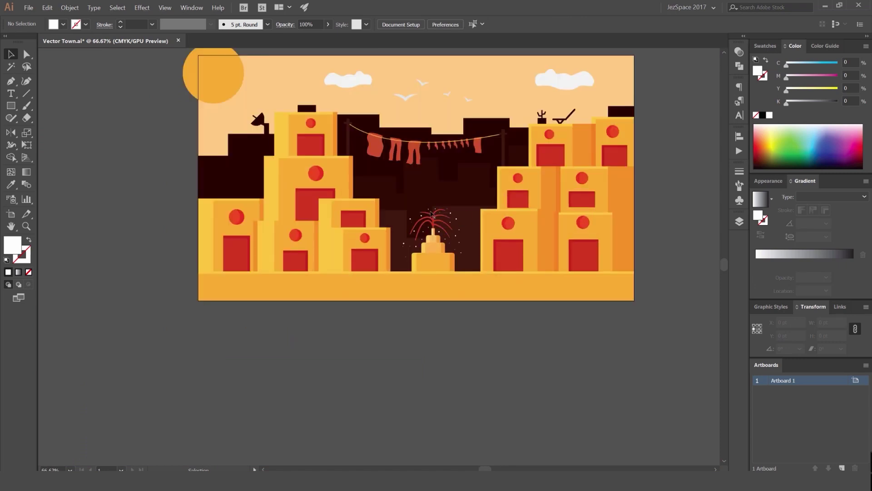
pyautogui.scroll(-1, 431, 213)
pyautogui.scroll(4, 421, 208)
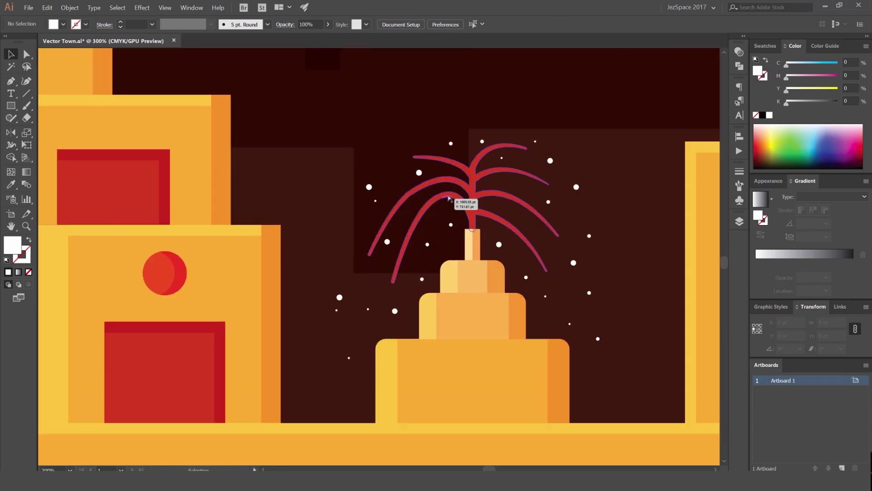
pyautogui.press('a')
pyautogui.click(471, 185)
pyautogui.press('i')
pyautogui.click(550, 161)
pyautogui.press('v')
pyautogui.click(606, 189)
# - Compare red and white jets against the full scene by undoing and redoing the white recolouring
pyautogui.scroll(-5, 607, 189)
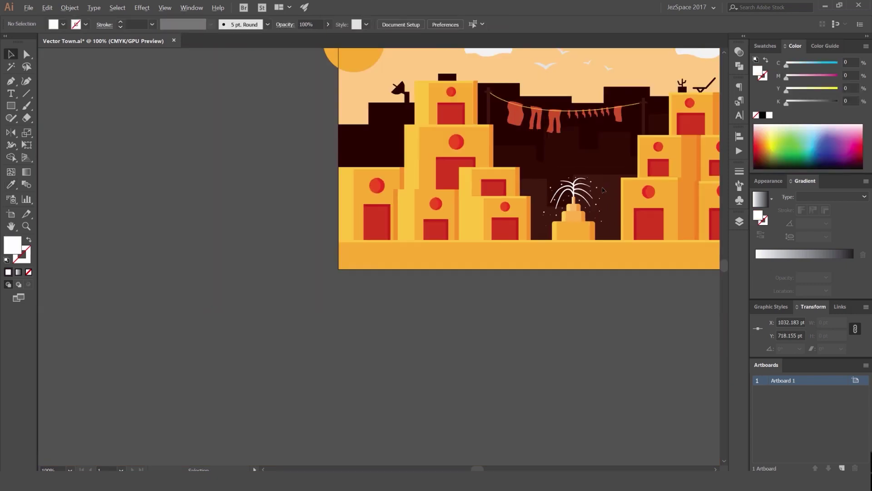
pyautogui.moveTo(624, 252); pyautogui.dragTo(522, 311)
pyautogui.scroll(1, 522, 321)
pyautogui.hotkey('ctrl', 'z')
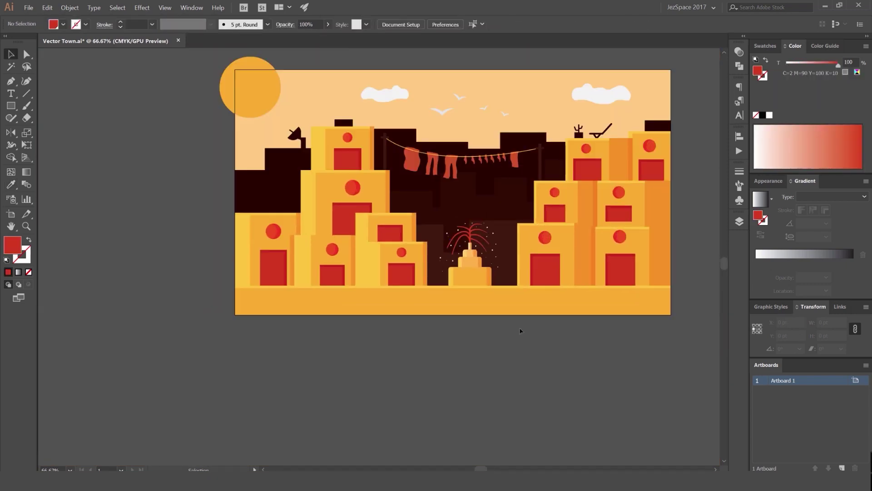
pyautogui.scroll(-1, 520, 327)
pyautogui.hotkey('ctrl', 'shift', 'z')
pyautogui.scroll(-1, 604, 342)
pyautogui.moveTo(669, 323); pyautogui.dragTo(614, 307)
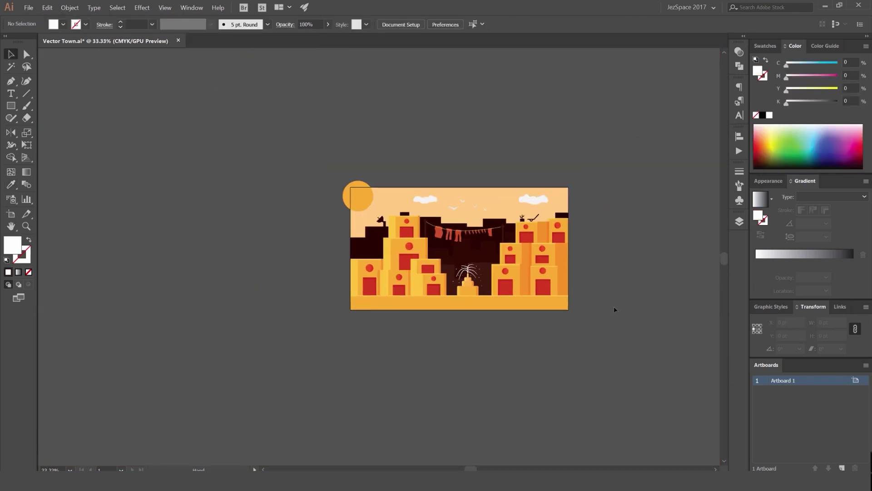
# - Start a white Pen tool path on the top edge of the fountain's lowest tier and curve it over the left corner
pyautogui.click(766, 46)
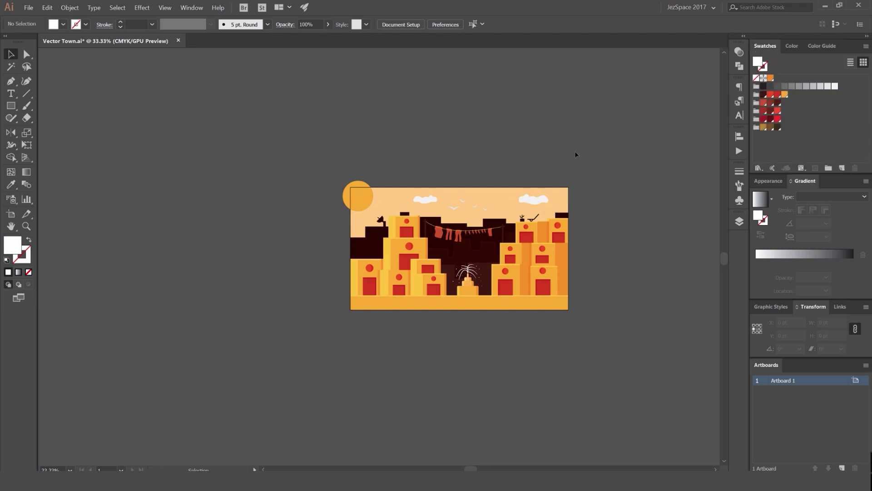
pyautogui.scroll(6, 463, 282)
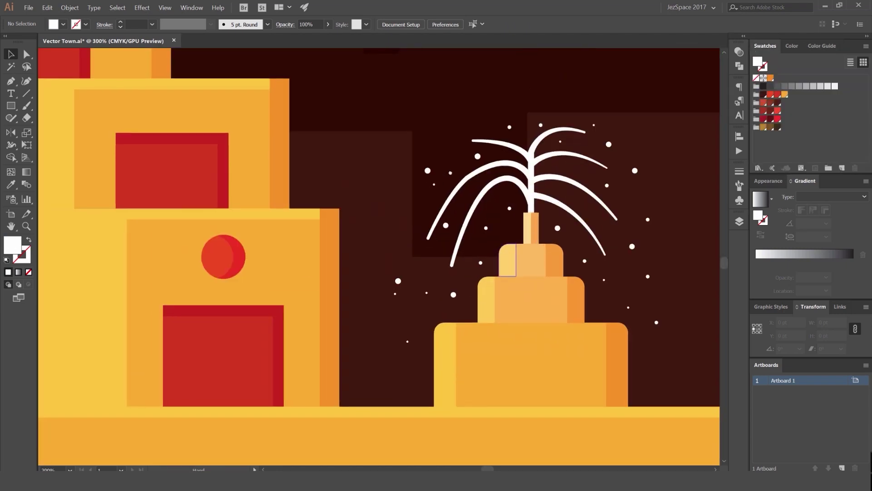
pyautogui.moveTo(500, 253); pyautogui.dragTo(444, 242)
pyautogui.scroll(2, 380, 248)
pyautogui.scroll(-8, 380, 248)
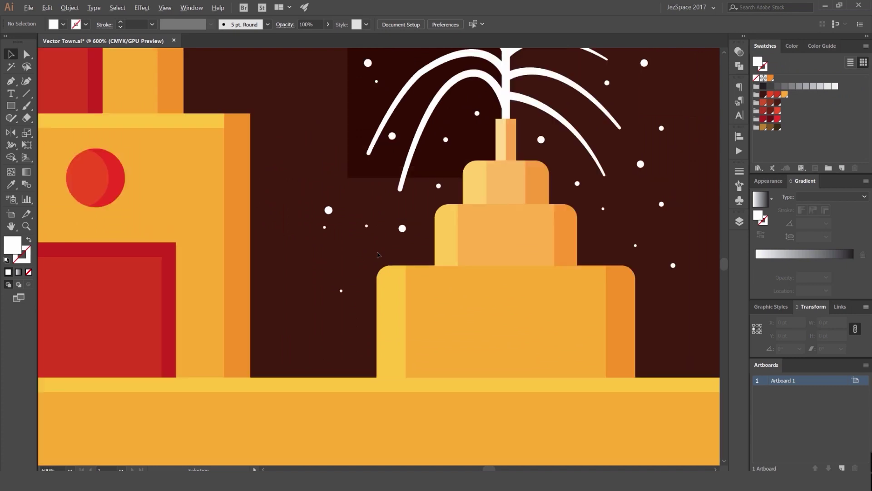
pyautogui.scroll(7, 433, 248)
pyautogui.scroll(2, 433, 247)
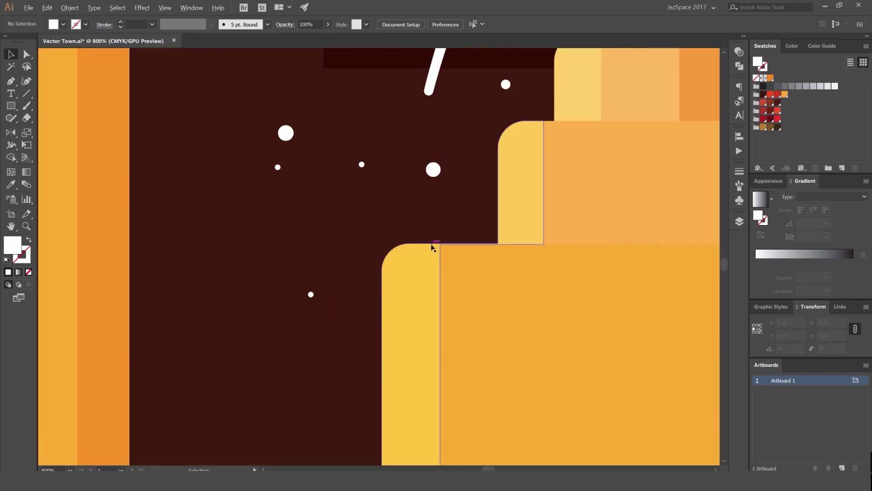
pyautogui.press('p')
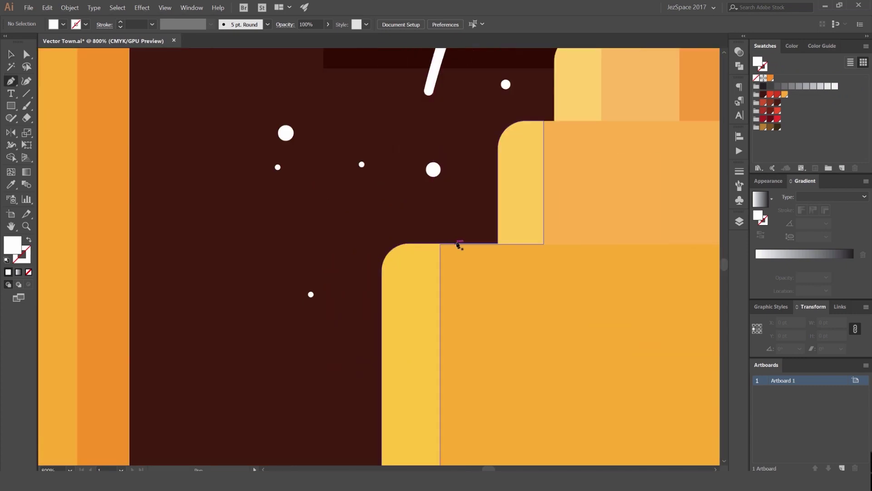
pyautogui.scroll(2, 456, 246)
pyautogui.click(482, 246)
pyautogui.scroll(-2, 452, 203)
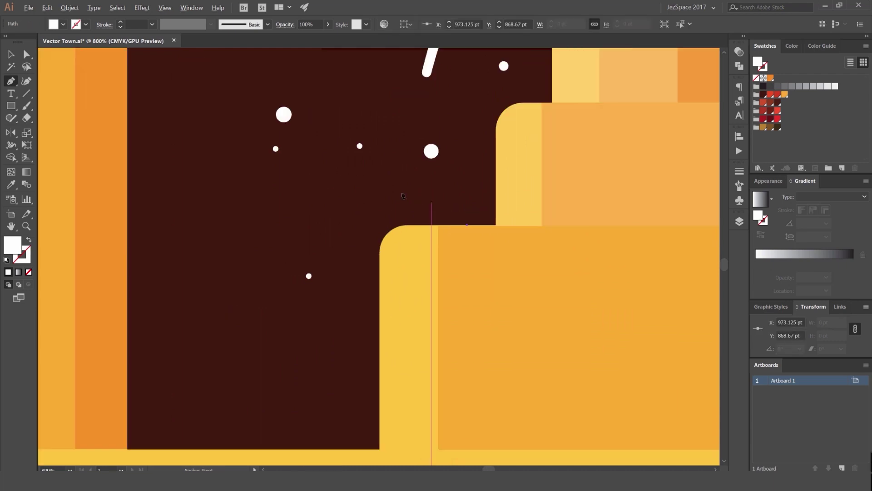
pyautogui.moveTo(390, 197); pyautogui.dragTo(389, 197)
pyautogui.hotkey('ctrl', 'z')
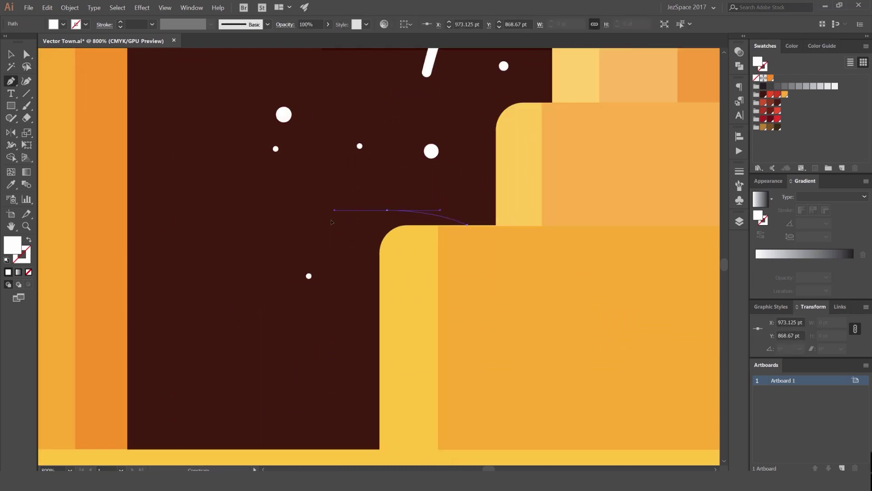
pyautogui.moveTo(332, 222); pyautogui.dragTo(330, 222)
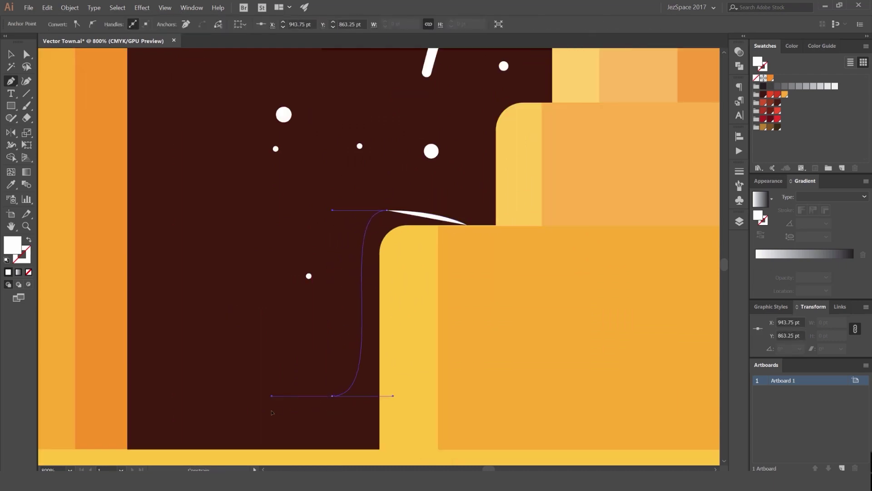
# - Curve the water path down to the ground, close it along the tier's foot, and send it behind the tier
pyautogui.moveTo(272, 413); pyautogui.dragTo(271, 414)
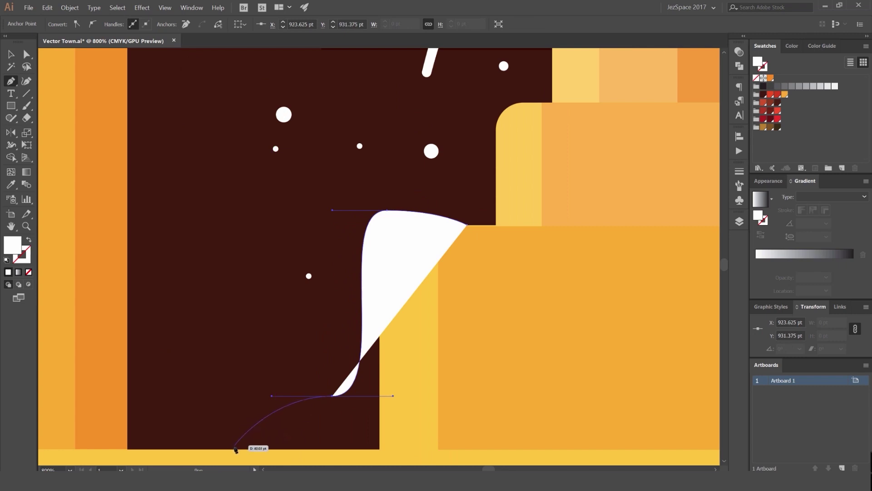
pyautogui.click(380, 448)
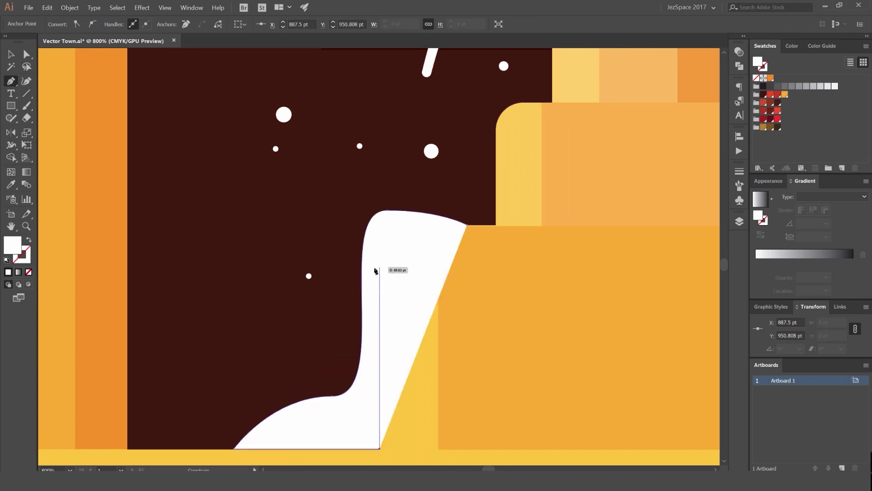
pyautogui.click(466, 225)
pyautogui.press('v')
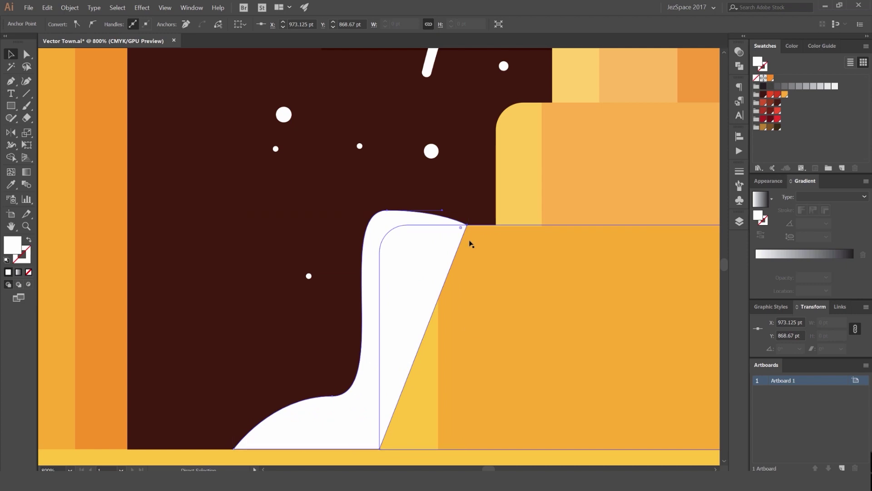
pyautogui.hotkey('ctrl', '[')
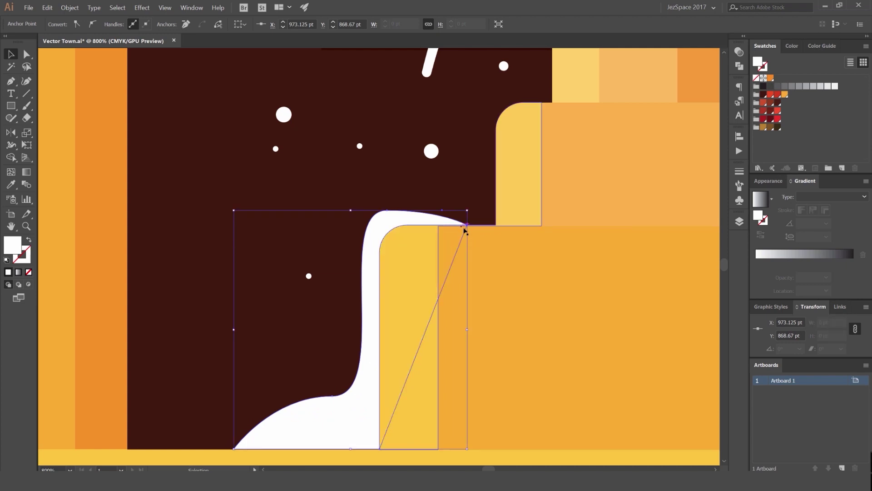
# - Show the water as an outline and extend its path up inside the tier's left side, around the corner, closing it at the top point
pyautogui.scroll(-3, 468, 227)
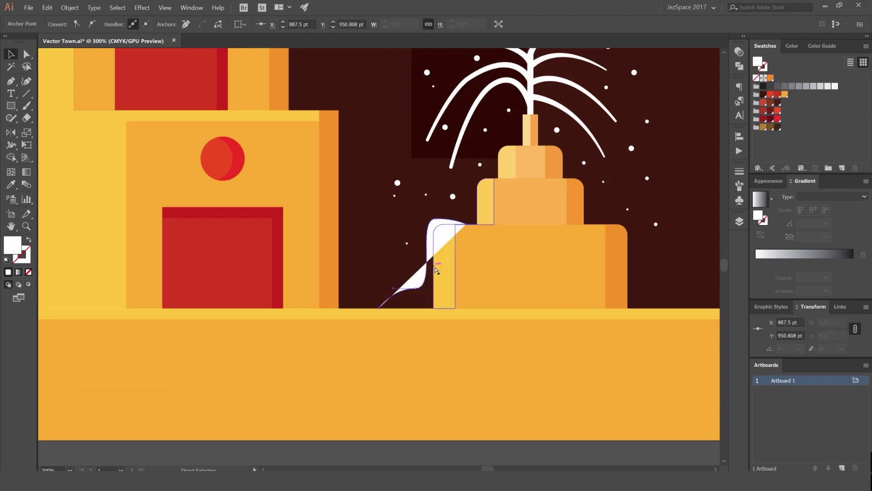
pyautogui.press('v')
pyautogui.scroll(3, 435, 305)
pyautogui.press('a')
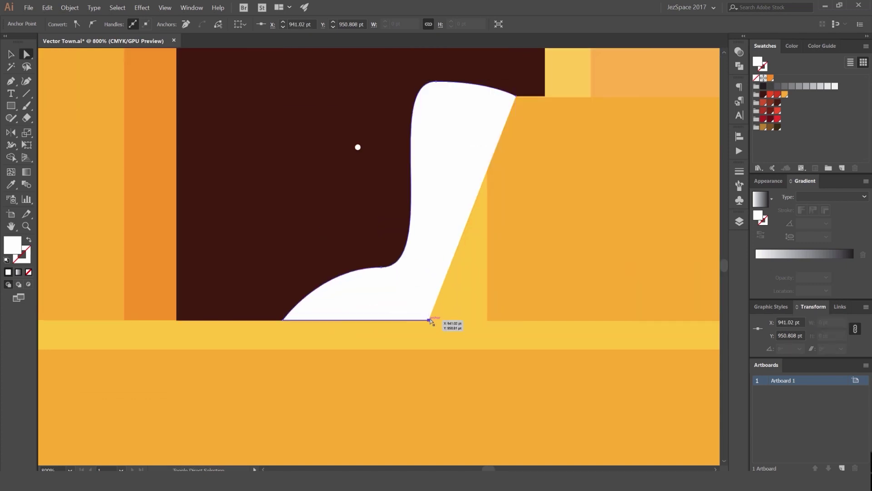
pyautogui.hotkey('shift', 'x')
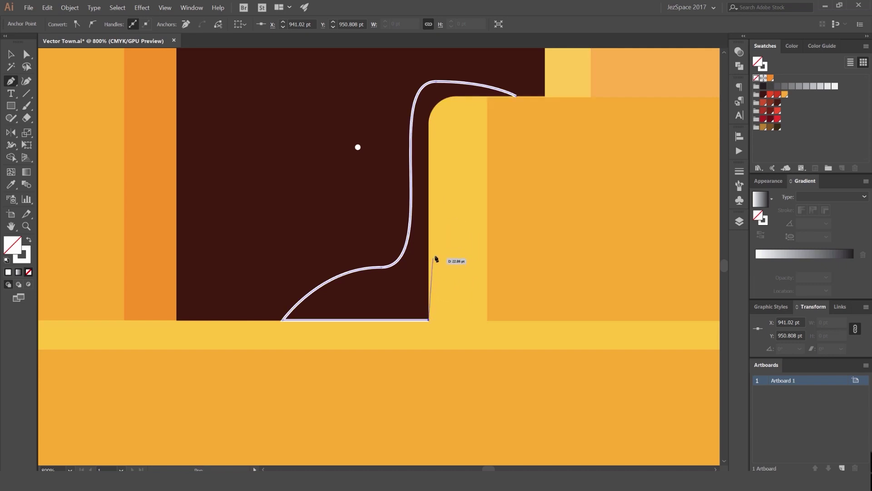
pyautogui.moveTo(439, 218); pyautogui.dragTo(435, 159)
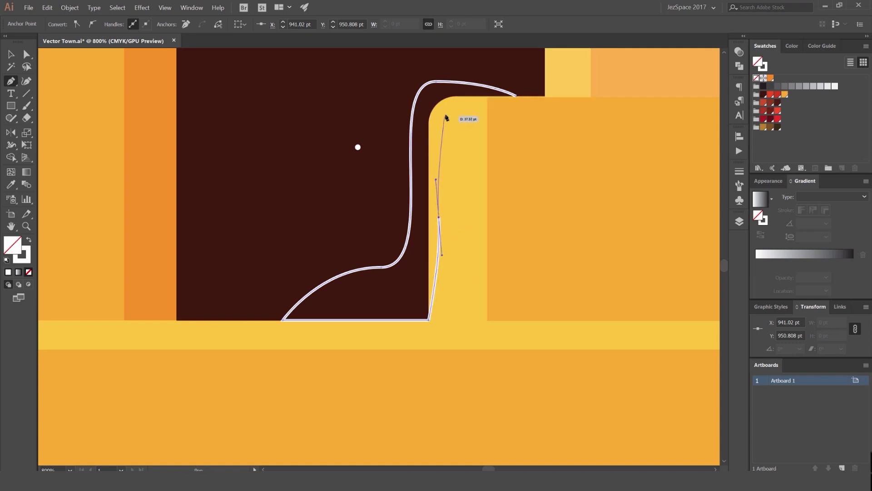
pyautogui.moveTo(452, 105); pyautogui.dragTo(476, 100)
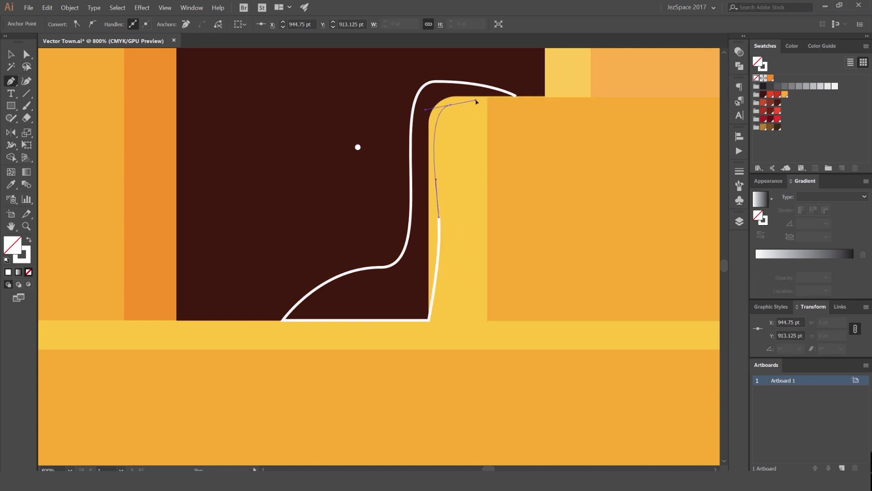
pyautogui.click(517, 99)
# - Lower the water's crest towards the tier's rounded corner and tilt its handles to form a smooth, rounded bulge
pyautogui.scroll(2, 450, 91)
pyautogui.keyDown('ctrl'); pyautogui.click(435, 82); pyautogui.keyUp('ctrl')
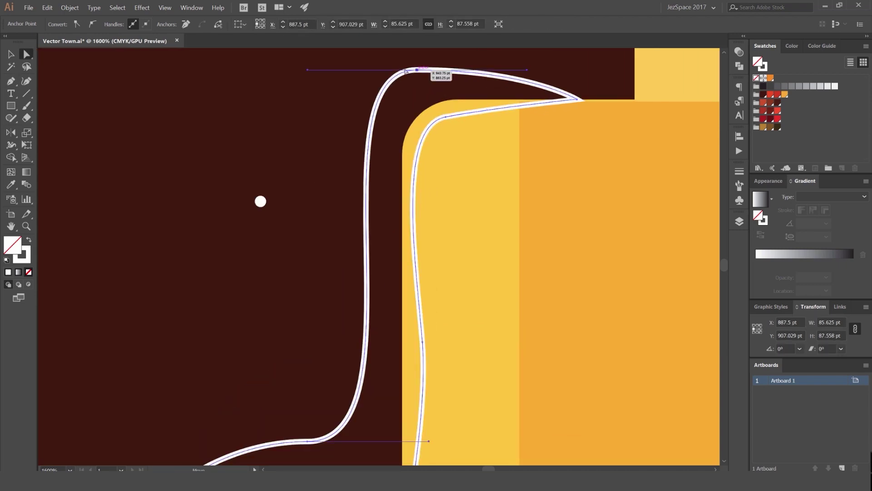
pyautogui.moveTo(308, 71); pyautogui.dragTo(313, 102)
pyautogui.moveTo(419, 71); pyautogui.dragTo(448, 103)
pyautogui.scroll(-2, 487, 110)
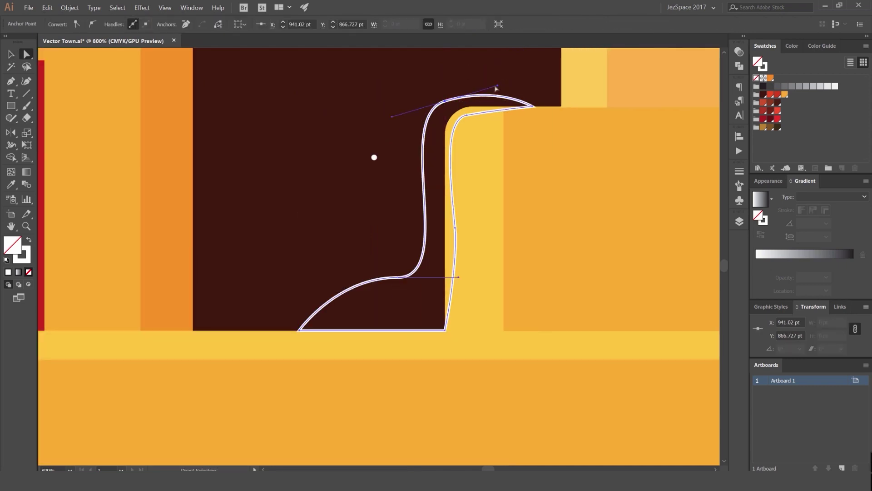
pyautogui.moveTo(497, 88); pyautogui.dragTo(513, 82)
pyautogui.moveTo(397, 116); pyautogui.dragTo(400, 118)
pyautogui.moveTo(512, 81); pyautogui.dragTo(489, 83)
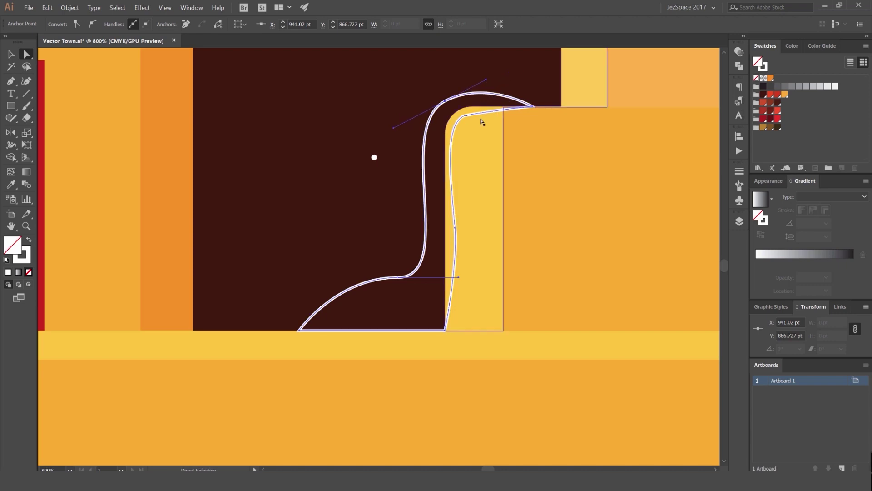
# - Swap the water back to a white fill with no stroke, flatten the curve of its foot, and deselect it
pyautogui.hotkey('shift', 'x')
pyautogui.scroll(-3, 451, 328)
pyautogui.press('a')
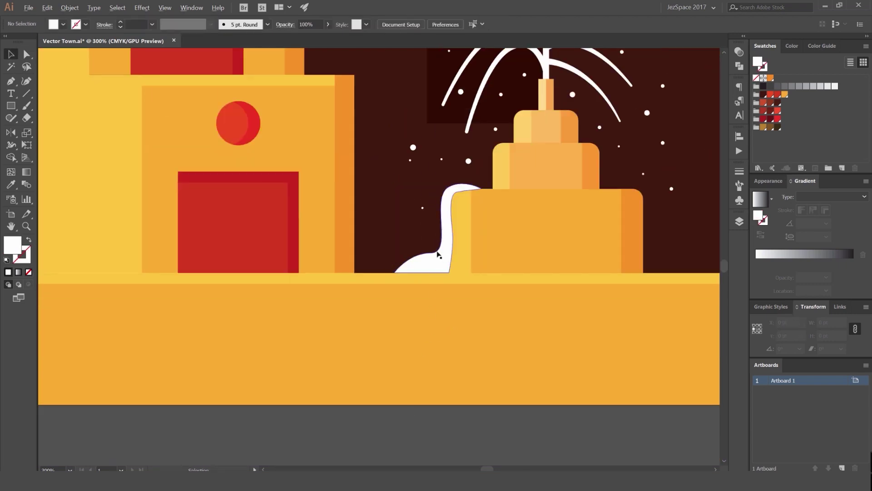
pyautogui.scroll(3, 431, 253)
pyautogui.moveTo(431, 252); pyautogui.dragTo(420, 277)
pyautogui.scroll(-3, 446, 249)
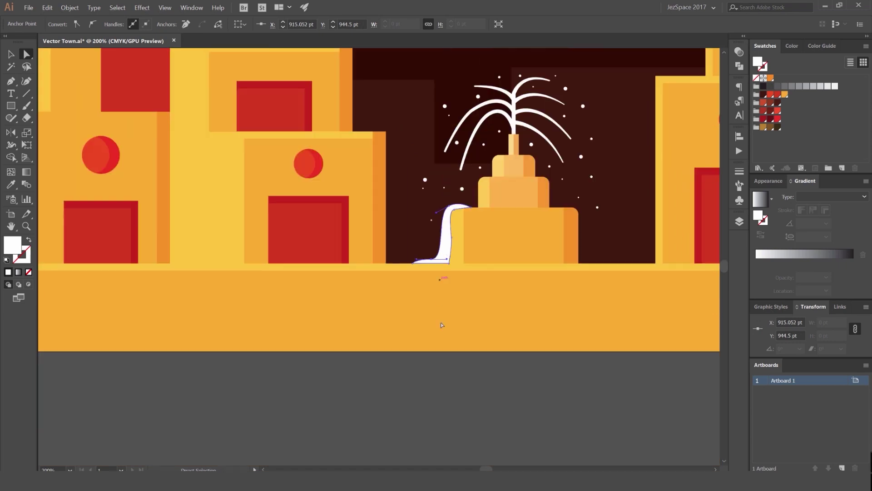
pyautogui.press('v')
pyautogui.click(443, 322)
pyautogui.scroll(-3, 485, 286)
pyautogui.scroll(7, 488, 284)
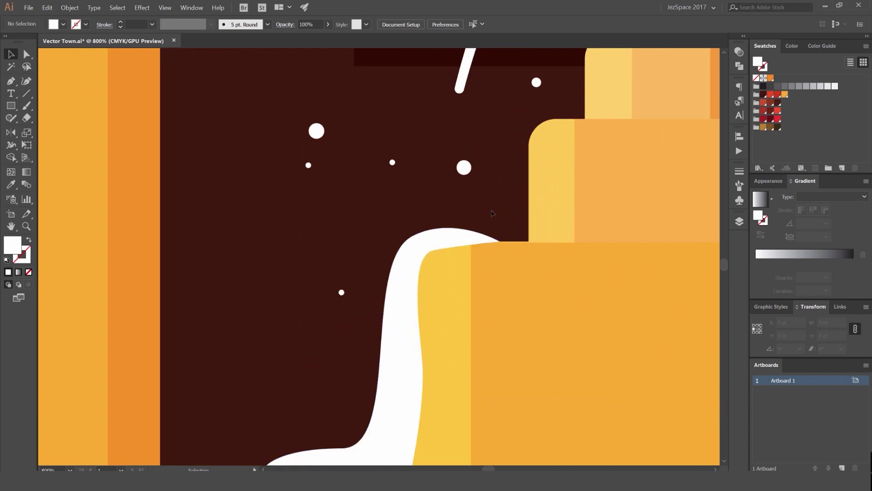
# - Place a scaled-down copy of the water, about 43 by 44 pt, beside the middle tier with its base on the lowest tier's top edge
pyautogui.moveTo(492, 212); pyautogui.dragTo(515, 131)
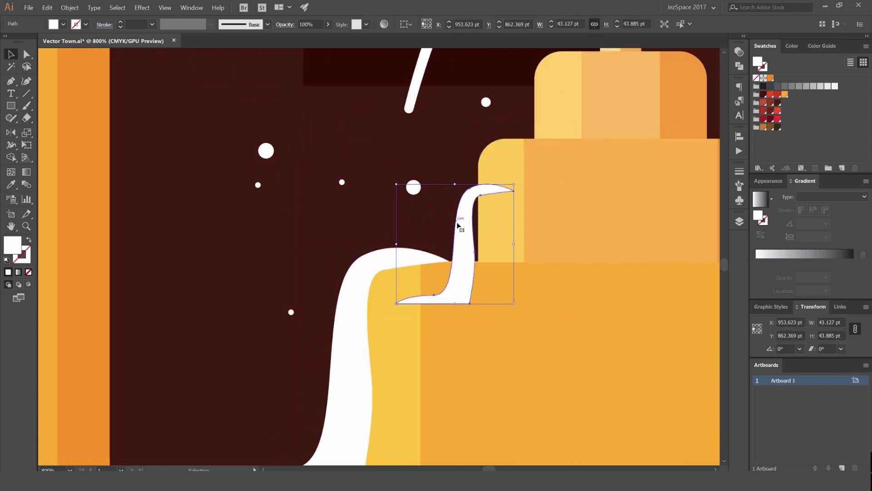
pyautogui.moveTo(458, 226); pyautogui.dragTo(486, 170)
pyautogui.scroll(2, 469, 220)
pyautogui.moveTo(494, 251); pyautogui.dragTo(492, 285)
pyautogui.scroll(5, 495, 302)
pyautogui.moveTo(441, 272); pyautogui.dragTo(440, 282)
pyautogui.scroll(-5, 438, 281)
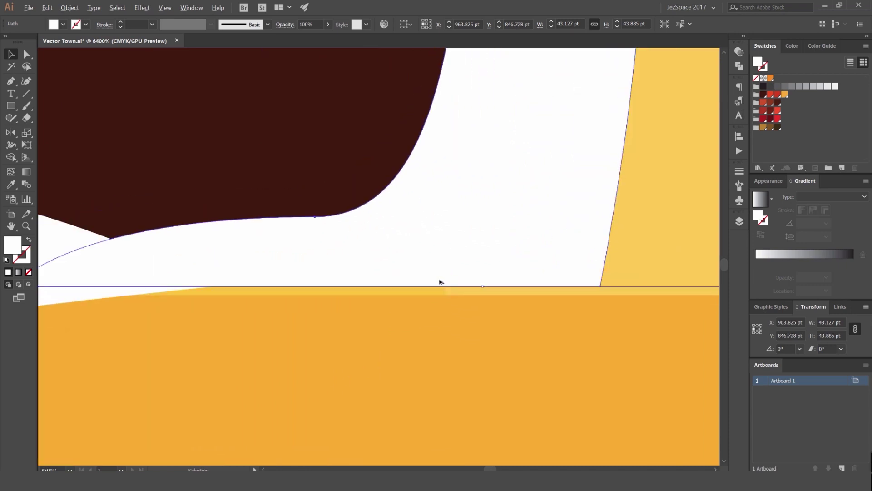
# - Enlarge the middle tier's water to about 46 by 46 pt, shift it outward to spill over the tier's top corner, and deselect it
pyautogui.scroll(1, 468, 146)
pyautogui.scroll(4, 462, 182)
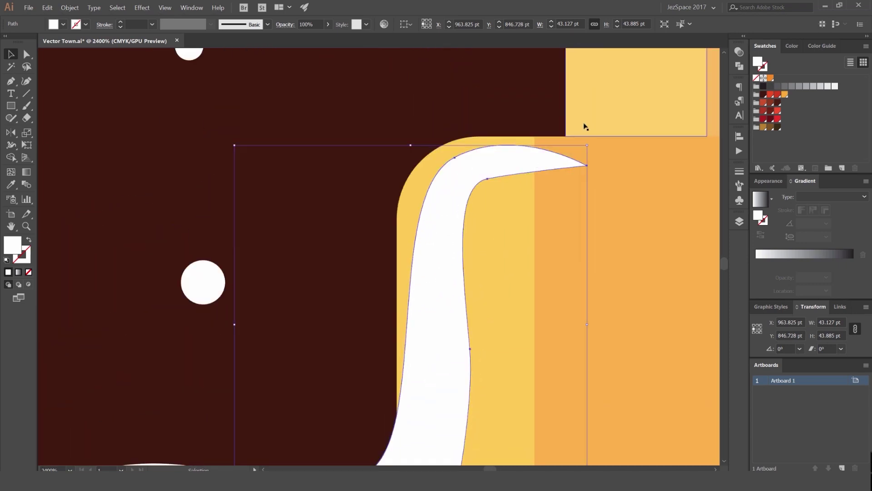
pyautogui.moveTo(586, 144); pyautogui.dragTo(606, 126)
pyautogui.moveTo(517, 147); pyautogui.dragTo(477, 146)
pyautogui.scroll(-4, 480, 146)
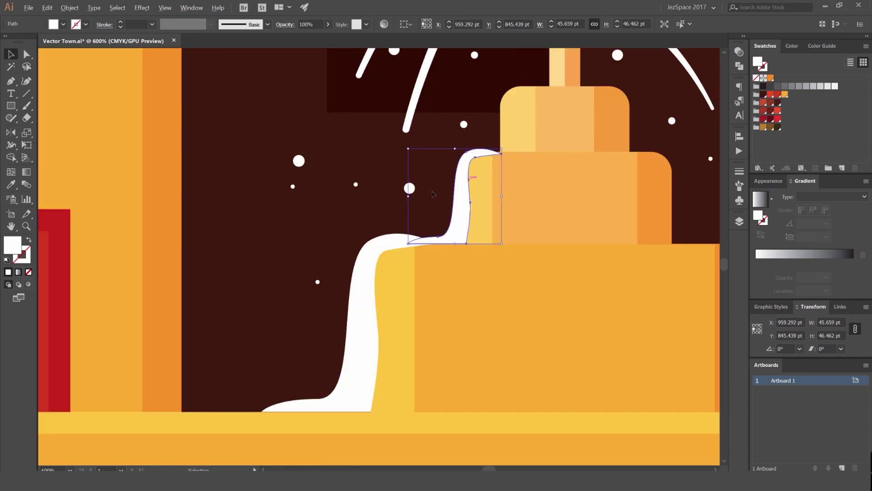
pyautogui.scroll(-3, 259, 253)
pyautogui.click(462, 415)
pyautogui.moveTo(463, 414); pyautogui.dragTo(548, 407)
pyautogui.scroll(4, 422, 221)
# - Copy the middle water to the fountain's upper tier, scale it to about 34 by 34 pt, and rest its base on the tier below
pyautogui.moveTo(420, 220); pyautogui.dragTo(468, 99)
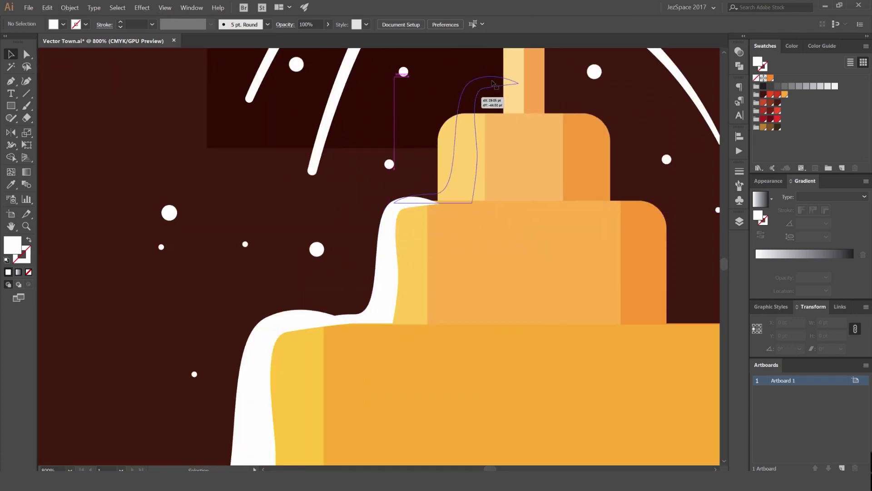
pyautogui.moveTo(519, 77); pyautogui.dragTo(472, 112)
pyautogui.scroll(4, 442, 163)
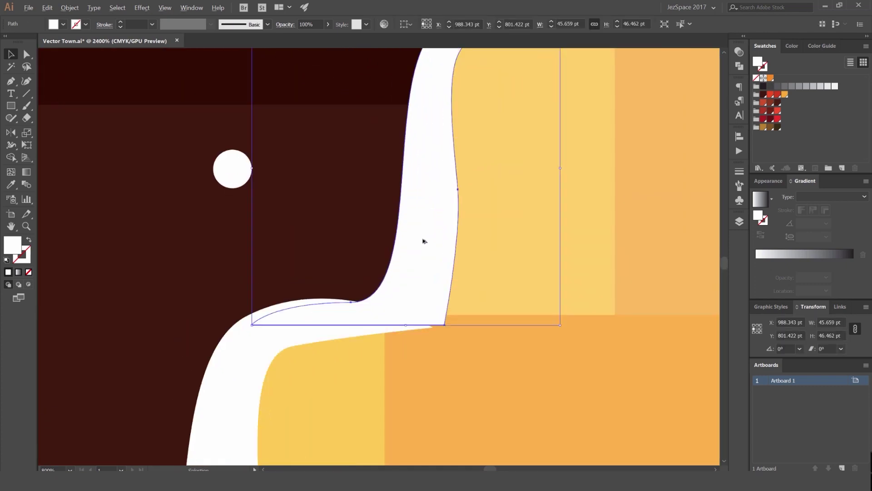
pyautogui.scroll(1, 423, 240)
pyautogui.moveTo(417, 326); pyautogui.dragTo(455, 331)
pyautogui.scroll(-3, 455, 318)
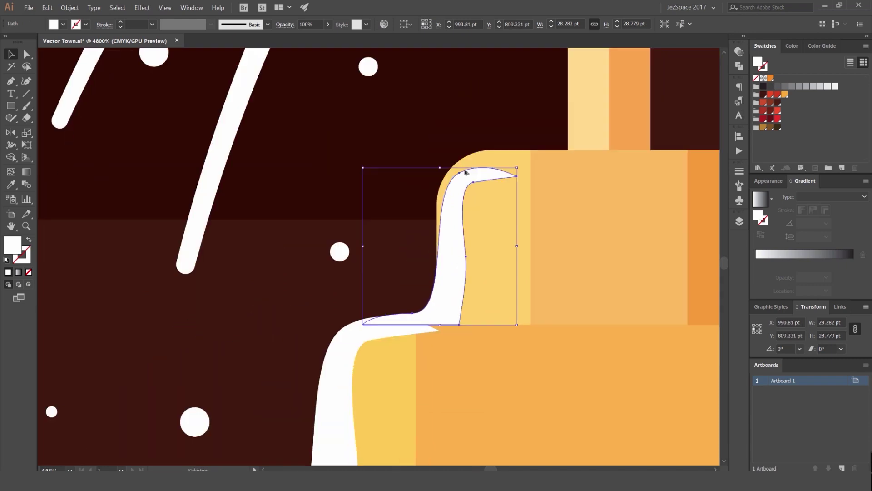
pyautogui.moveTo(465, 171); pyautogui.dragTo(495, 143)
# - Move the middle water's tip to the upper water's inner base corner and lower the upper water's outer point to blend the two shapes
pyautogui.press('a')
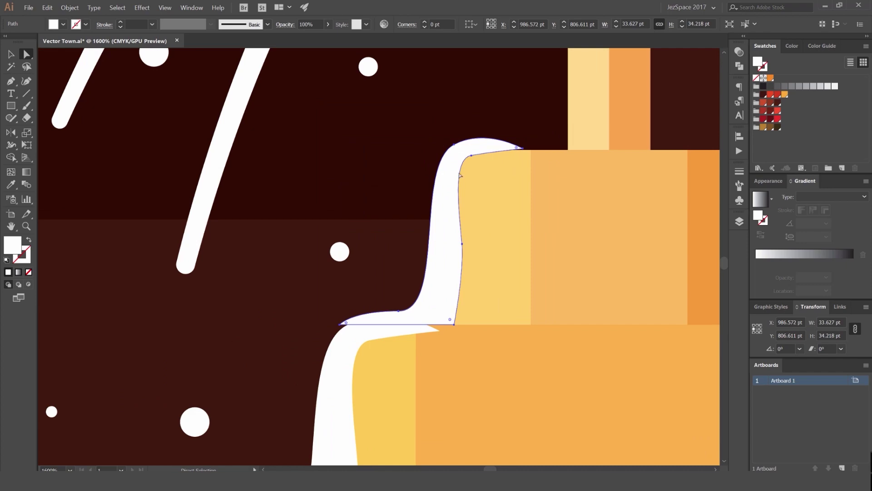
pyautogui.moveTo(439, 330); pyautogui.dragTo(454, 324)
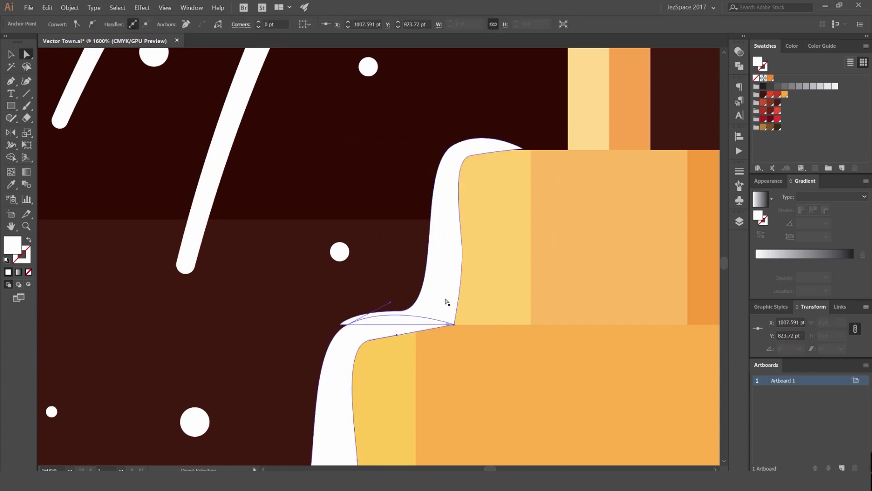
pyautogui.scroll(-5, 441, 305)
pyautogui.scroll(-2, 441, 306)
pyautogui.press('v')
pyautogui.click(516, 451)
pyautogui.scroll(-2, 515, 451)
pyautogui.moveTo(516, 450); pyautogui.dragTo(479, 296)
pyautogui.scroll(6, 451, 238)
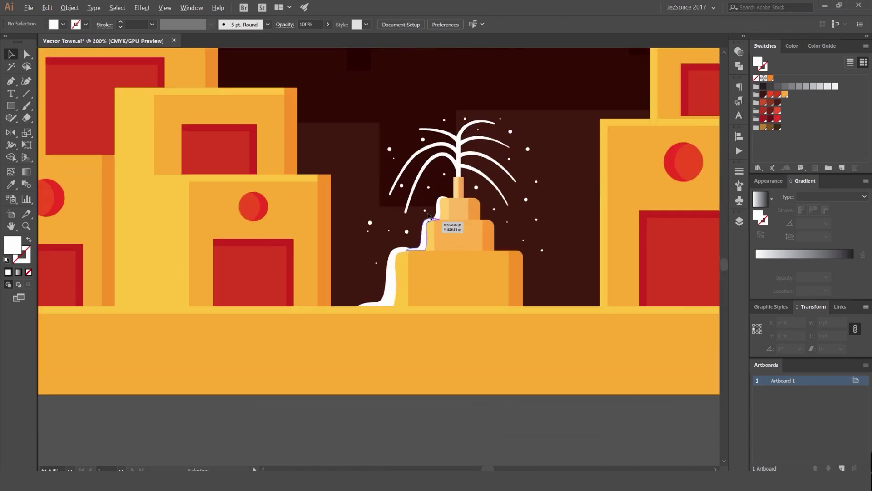
pyautogui.click(459, 194)
pyautogui.scroll(4, 418, 213)
pyautogui.press('a')
pyautogui.moveTo(419, 208); pyautogui.dragTo(418, 225)
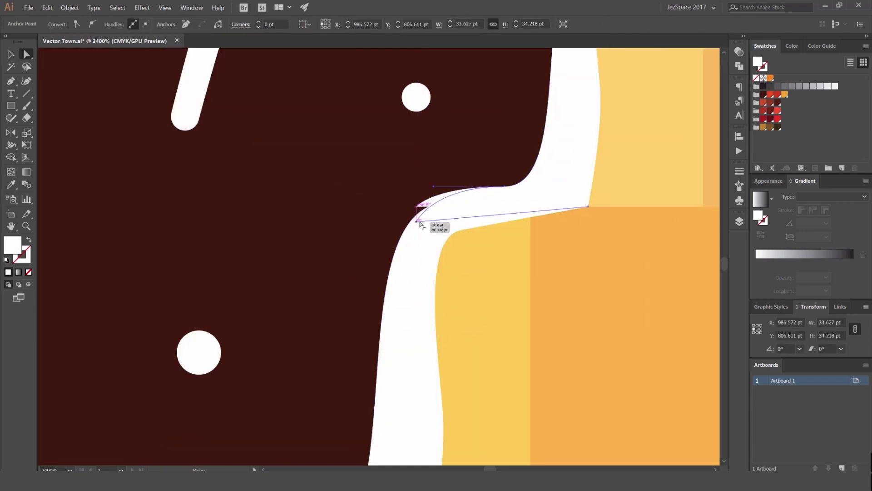
# - Select all three water shapes and reflect a copy across a vertical axis through the spout's centre onto the fountain's opposite side
pyautogui.scroll(-6, 425, 257)
pyautogui.scroll(3, 436, 263)
pyautogui.press('v')
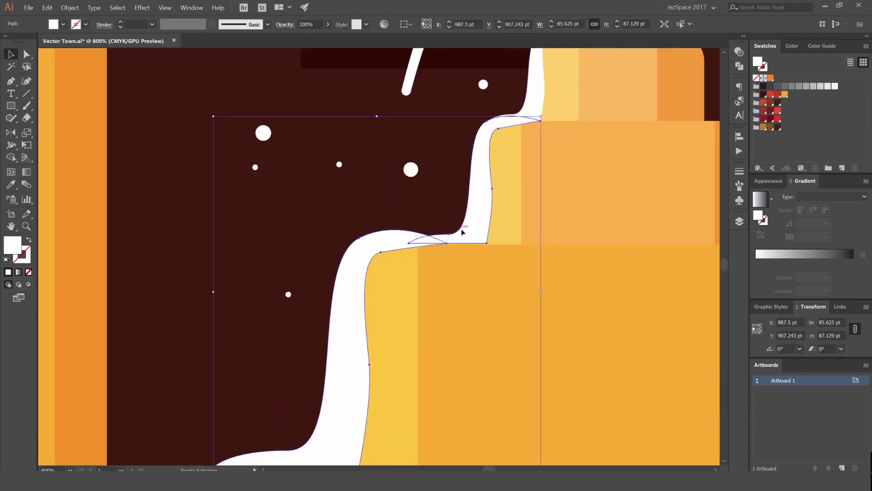
pyautogui.keyDown('shift'); pyautogui.click(533, 97); pyautogui.keyUp('shift')
pyautogui.scroll(-2, 533, 107)
pyautogui.moveTo(533, 116); pyautogui.dragTo(440, 189)
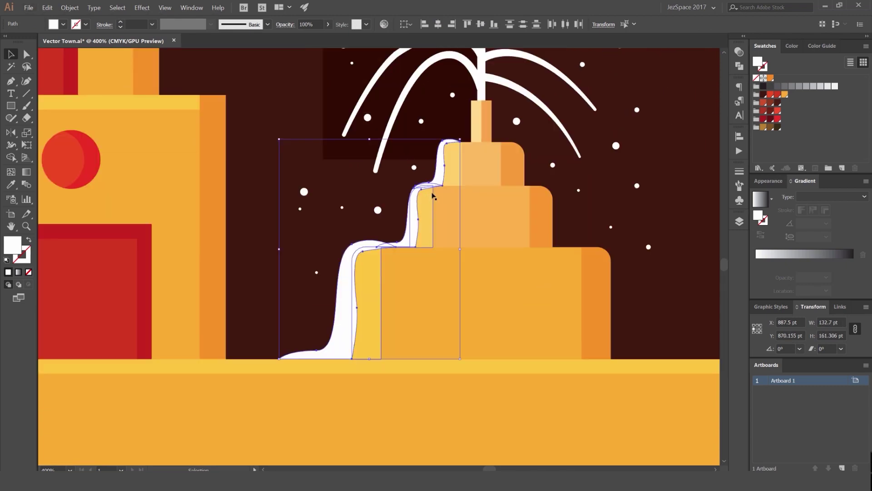
pyautogui.press('o')
pyautogui.keyDown('alt'); pyautogui.click(482, 100); pyautogui.keyUp('alt')
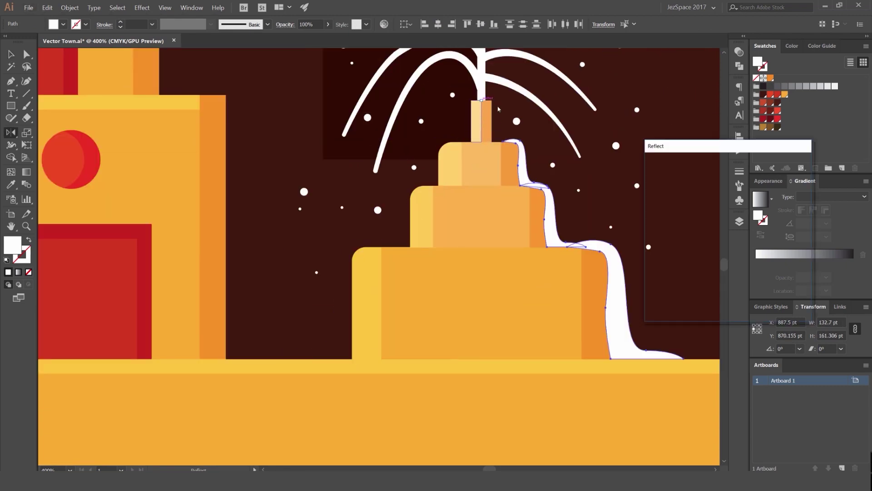
pyautogui.click(674, 298)
# - Deselect the water and examine the fountain against the whole illustration
pyautogui.scroll(-2, 582, 294)
pyautogui.scroll(-1, 582, 294)
pyautogui.press('v')
pyautogui.click(559, 409)
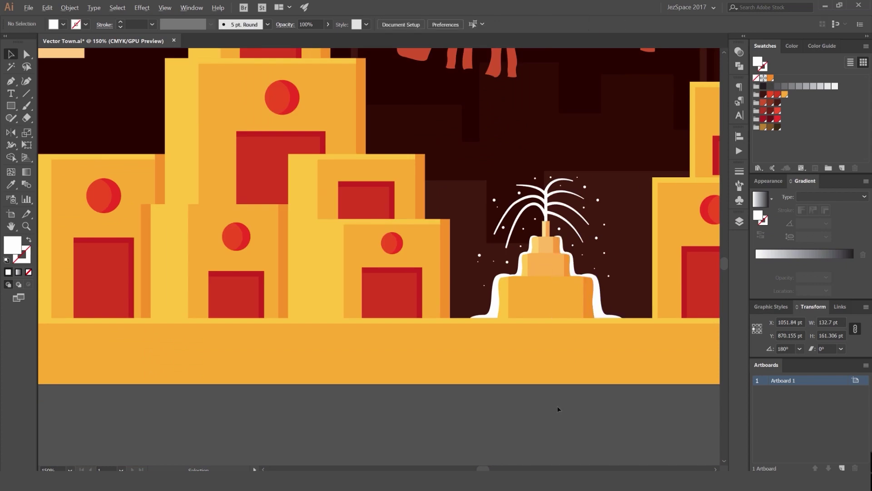
pyautogui.scroll(-2, 559, 409)
pyautogui.moveTo(523, 417); pyautogui.dragTo(516, 420)
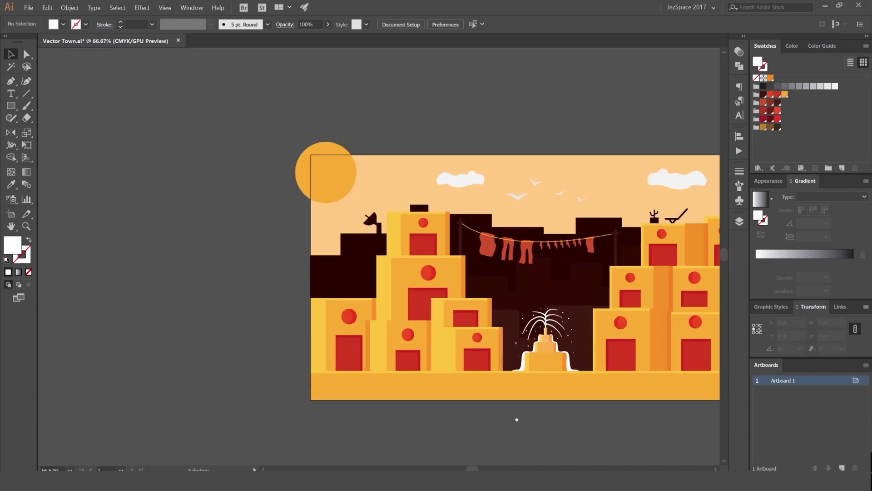
pyautogui.scroll(-1, 564, 302)
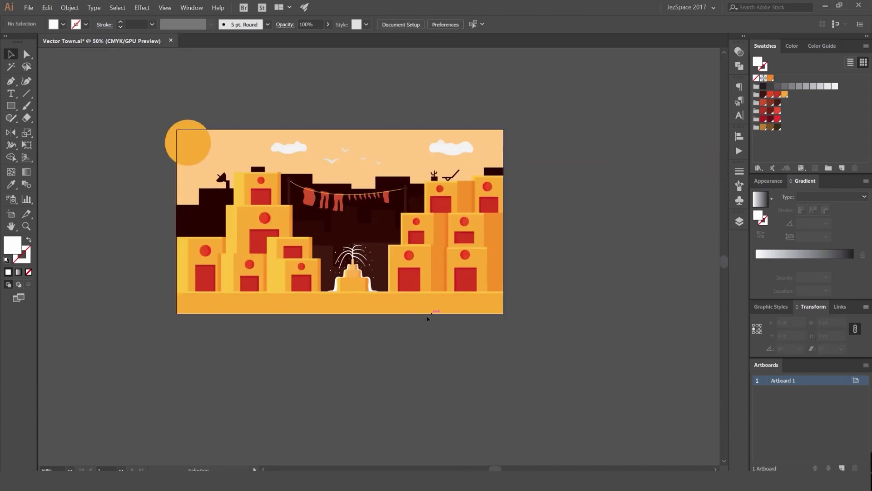
pyautogui.moveTo(436, 331); pyautogui.dragTo(528, 262)
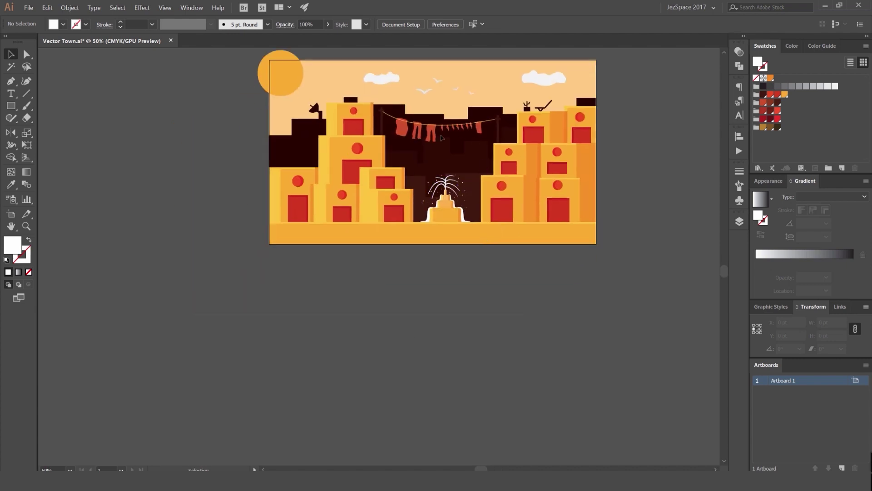
pyautogui.scroll(1, 512, 175)
pyautogui.moveTo(402, 156); pyautogui.dragTo(426, 170)
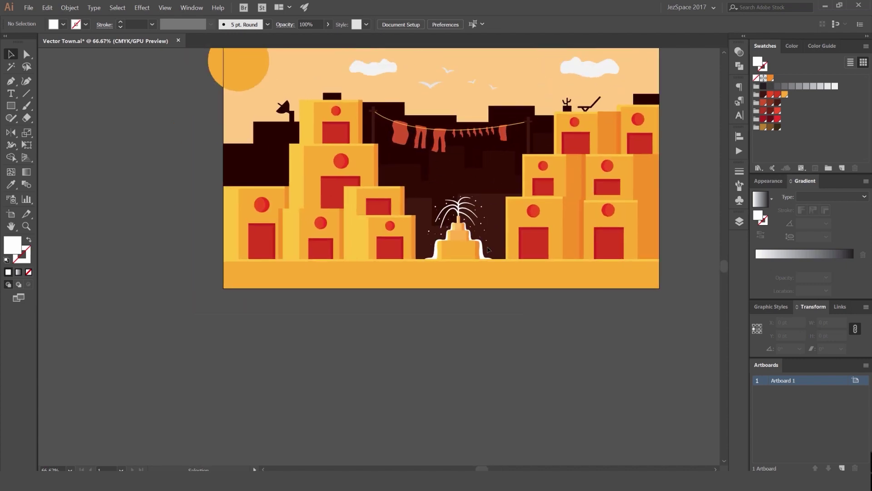
pyautogui.scroll(4, 488, 249)
pyautogui.scroll(1, 424, 187)
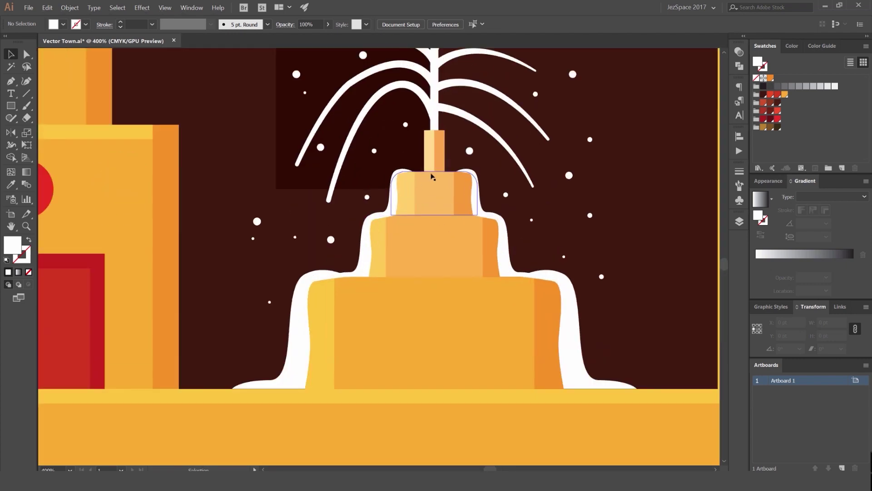
pyautogui.scroll(2, 432, 176)
pyautogui.press('p')
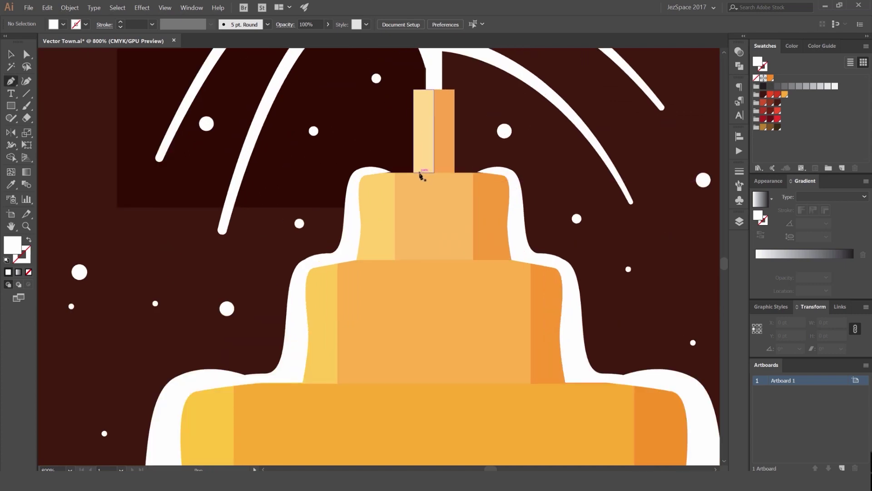
pyautogui.scroll(1, 420, 175)
pyautogui.press('m')
pyautogui.moveTo(419, 173); pyautogui.dragTo(464, 304)
pyautogui.hotkey('ctrl', 'z')
# - Move the upper end anchors of the left and right white water shapes on the fountain's top tier slightly inward
pyautogui.press('a')
pyautogui.click(369, 173)
pyautogui.scroll(4, 367, 177)
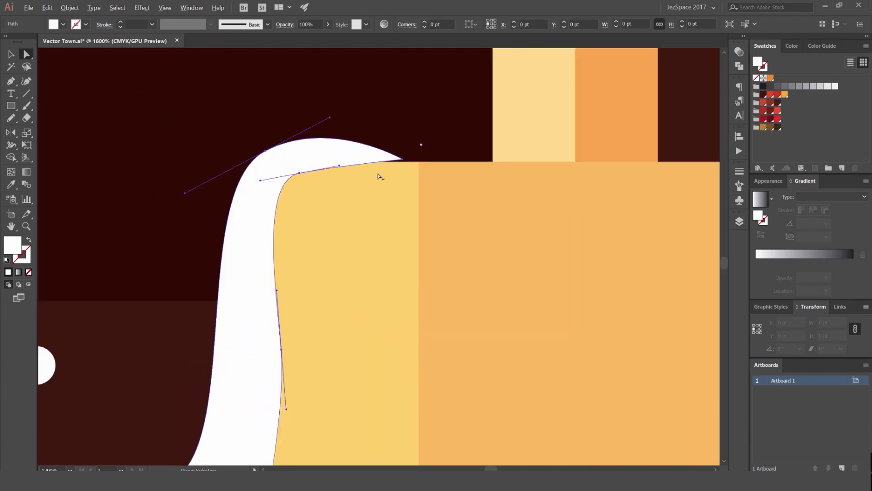
pyautogui.moveTo(417, 154); pyautogui.dragTo(444, 159)
pyautogui.scroll(-4, 440, 157)
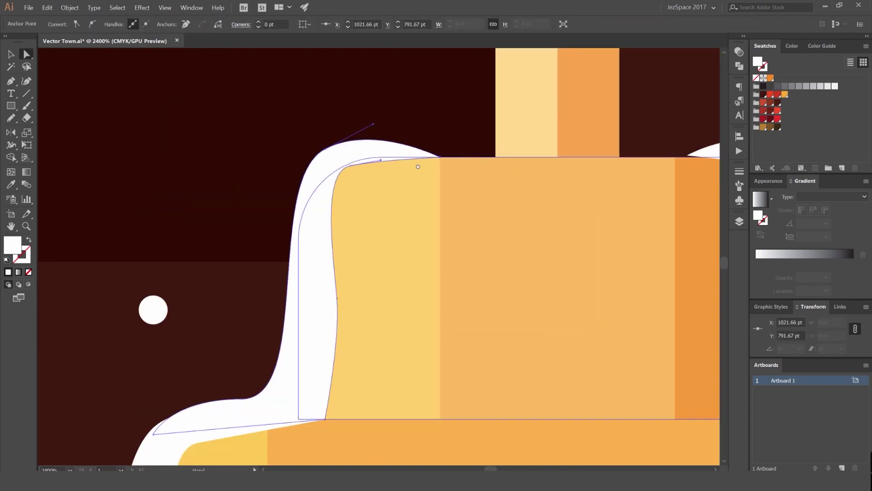
pyautogui.scroll(2, 581, 157)
pyautogui.click(520, 160)
pyautogui.scroll(2, 514, 164)
pyautogui.moveTo(521, 155); pyautogui.dragTo(497, 160)
# - Try an opacity of 80% on the right-hand water shape of the fountain's top tier
pyautogui.scroll(-5, 498, 159)
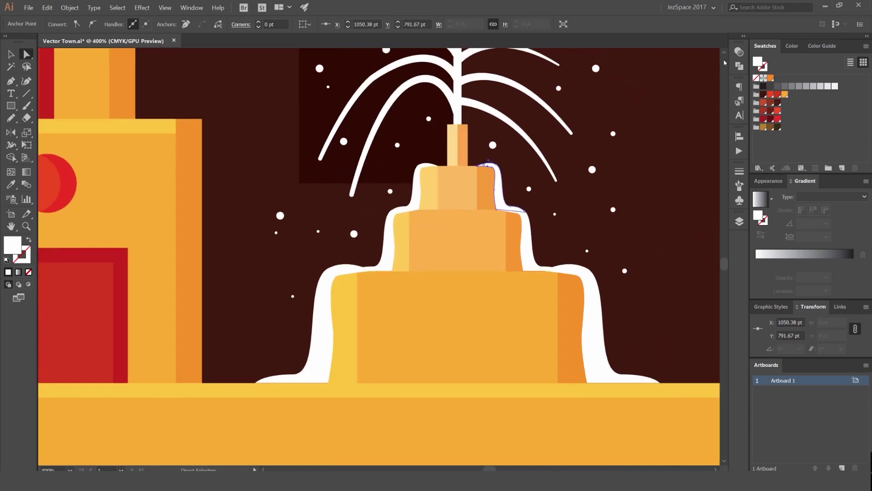
pyautogui.click(741, 52)
pyautogui.write('80')
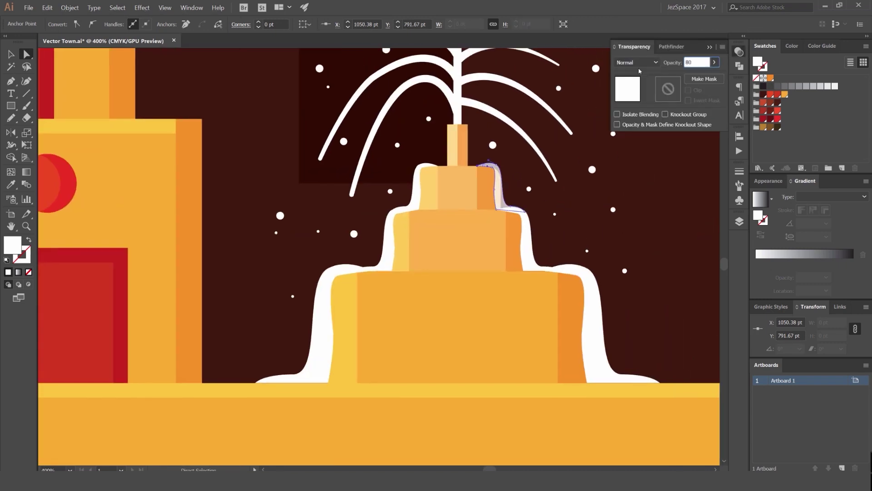
pyautogui.press('Return')
pyautogui.scroll(-3, 596, 195)
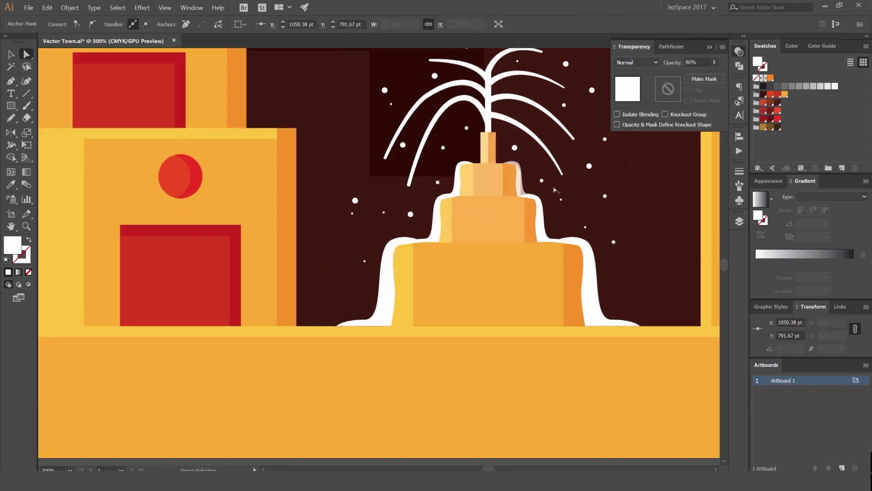
pyautogui.click(580, 357)
# - Try the Screen, Overlay and Soft Light blend modes on the three right-hand water shapes of the fountain
pyautogui.scroll(4, 565, 197)
pyautogui.press('v')
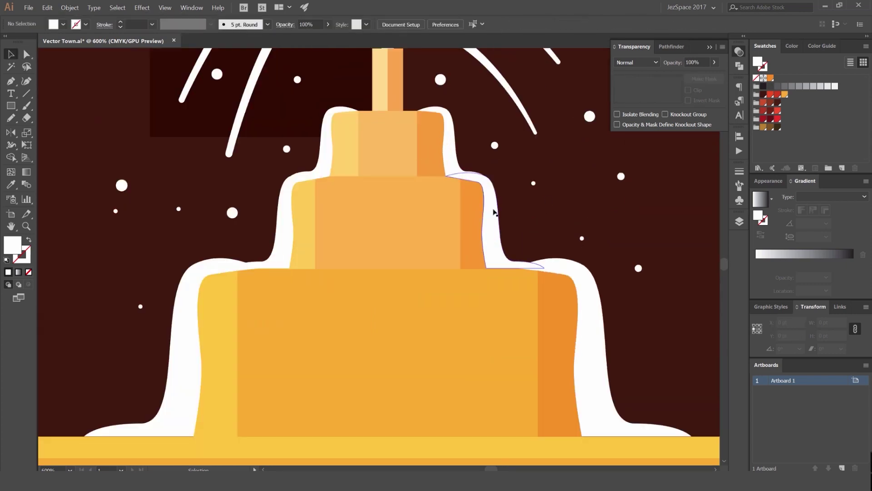
pyautogui.click(493, 211)
pyautogui.keyDown('shift'); pyautogui.click(453, 162); pyautogui.keyUp('shift')
pyautogui.keyDown('shift'); pyautogui.click(583, 283); pyautogui.keyUp('shift')
pyautogui.scroll(-2, 583, 282)
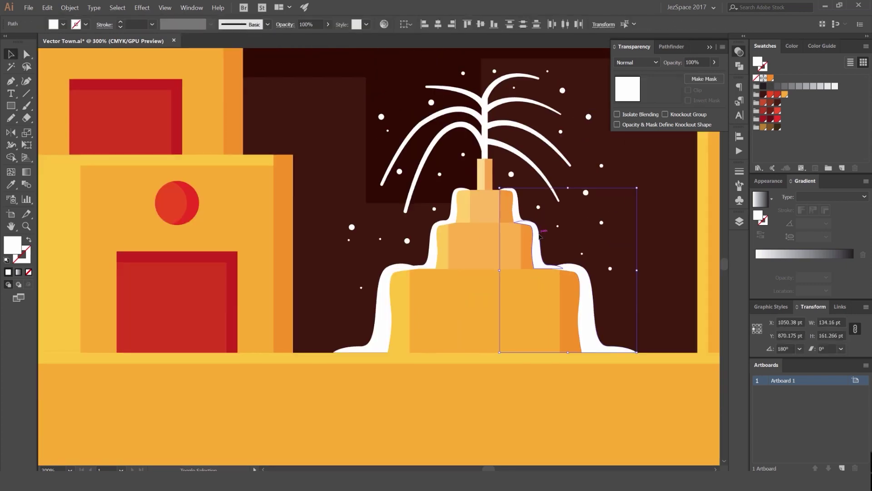
pyautogui.click(642, 63)
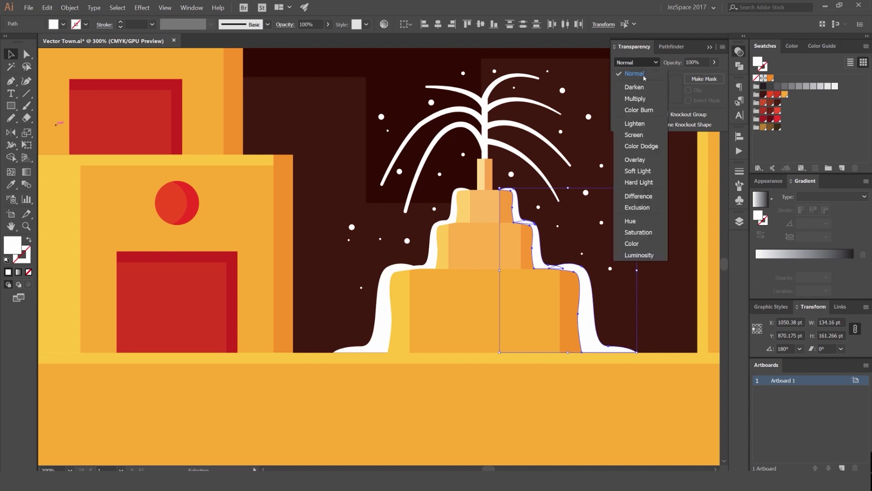
pyautogui.click(636, 123)
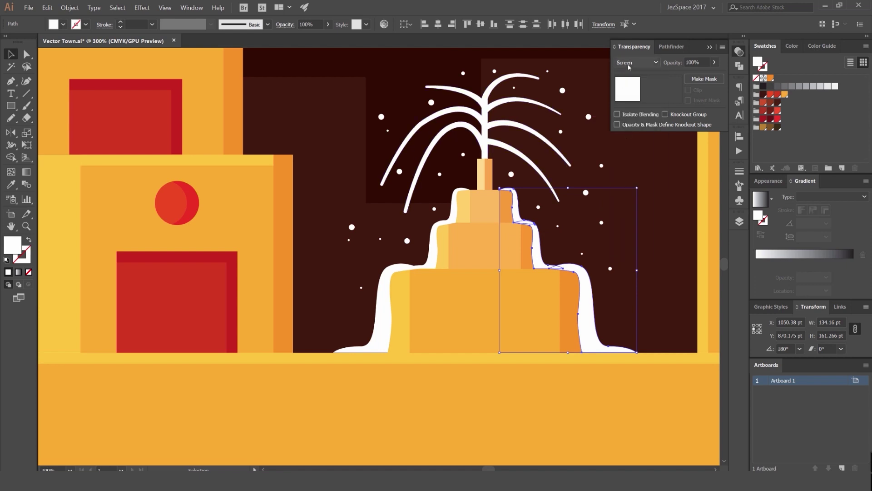
pyautogui.scroll(-2, 637, 63)
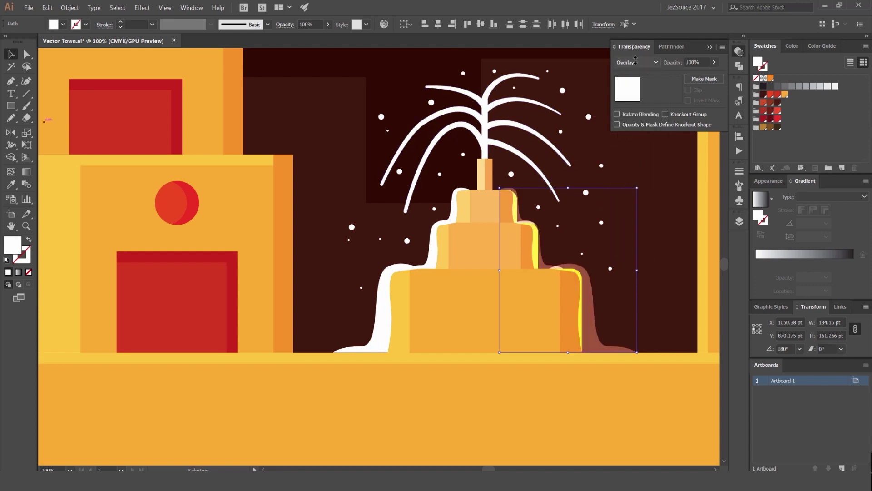
pyautogui.scroll(-1, 636, 60)
pyautogui.keyDown('alt'); pyautogui.scroll(-2, 589, 152); pyautogui.keyUp('alt')
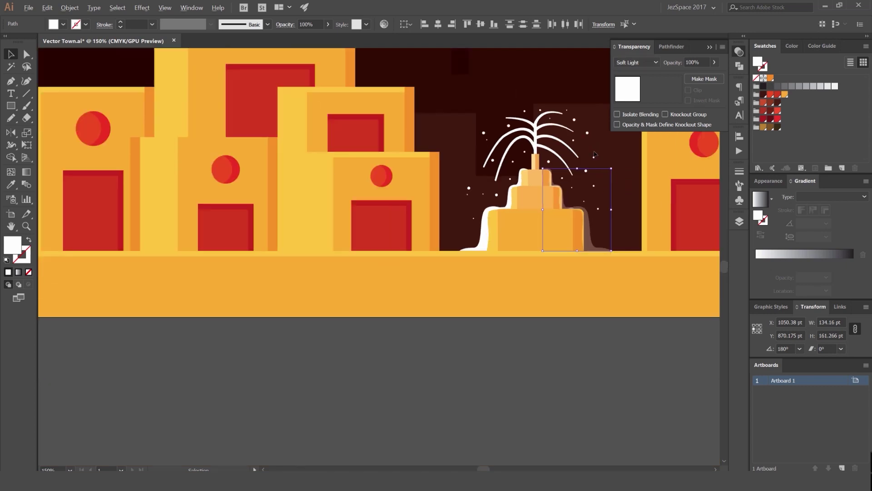
pyautogui.keyDown('alt'); pyautogui.scroll(2, 600, 157); pyautogui.keyUp('alt')
pyautogui.scroll(-3, 638, 62)
pyautogui.scroll(5, 640, 61)
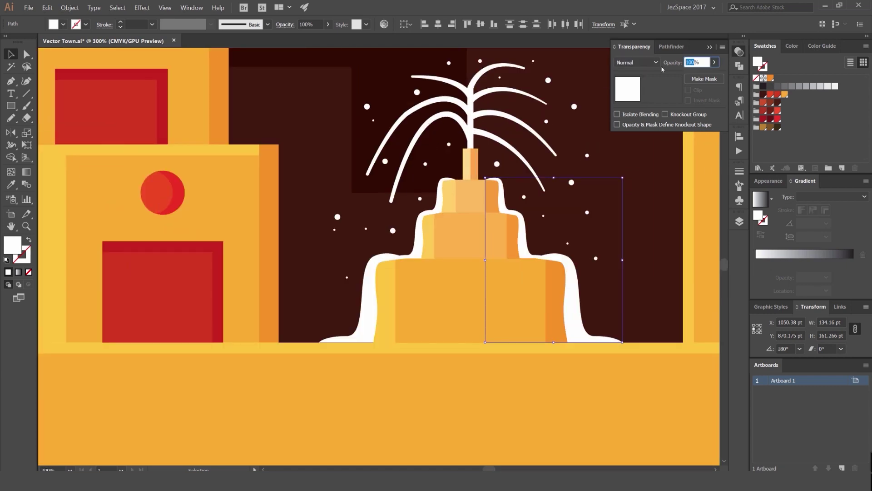
# - Try an opacity of 60% on the three right-hand water shapes and check the whole scene
pyautogui.press('Return')
pyautogui.keyDown('alt'); pyautogui.scroll(-3, 577, 237); pyautogui.keyUp('alt')
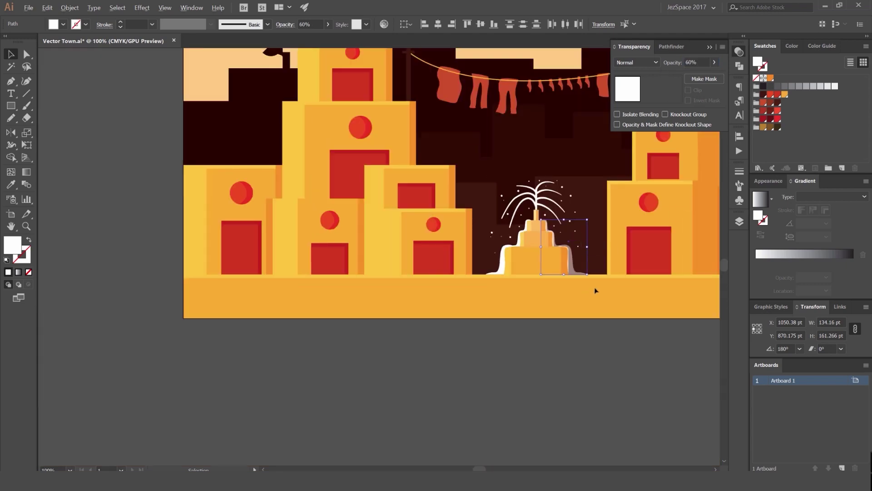
pyautogui.keyDown('alt'); pyautogui.scroll(-1, 596, 290); pyautogui.keyUp('alt')
pyautogui.keyDown('alt'); pyautogui.scroll(4, 593, 267); pyautogui.keyUp('alt')
pyautogui.keyDown('alt'); pyautogui.scroll(-4, 576, 328); pyautogui.keyUp('alt')
pyautogui.click(592, 394)
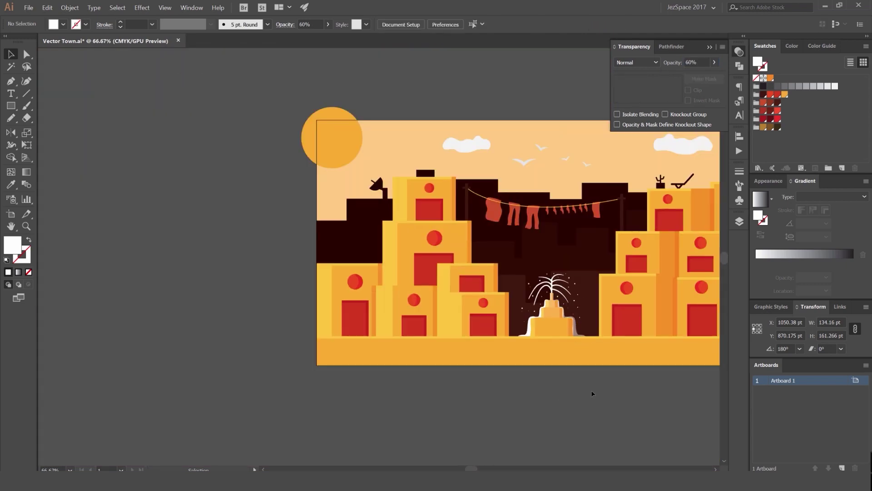
# - Undo the opacity change on the right-hand water shapes and deselect them
pyautogui.hscroll(1, 589, 354)
pyautogui.keyDown('alt'); pyautogui.scroll(3, 574, 326); pyautogui.keyUp('alt')
pyautogui.hotkey('ctrl', 'z')
pyautogui.keyDown('alt'); pyautogui.scroll(-1, 570, 393); pyautogui.keyUp('alt')
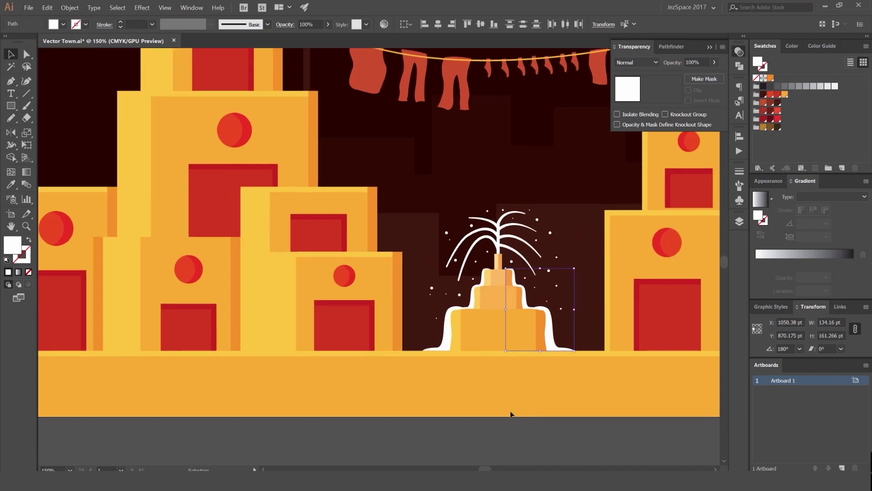
pyautogui.click(511, 412)
# - Draw a narrow white rectangle down the middle of the fountain's top tier, just below the spout
pyautogui.keyDown('alt'); pyautogui.scroll(5, 508, 288); pyautogui.keyUp('alt')
pyautogui.press('m')
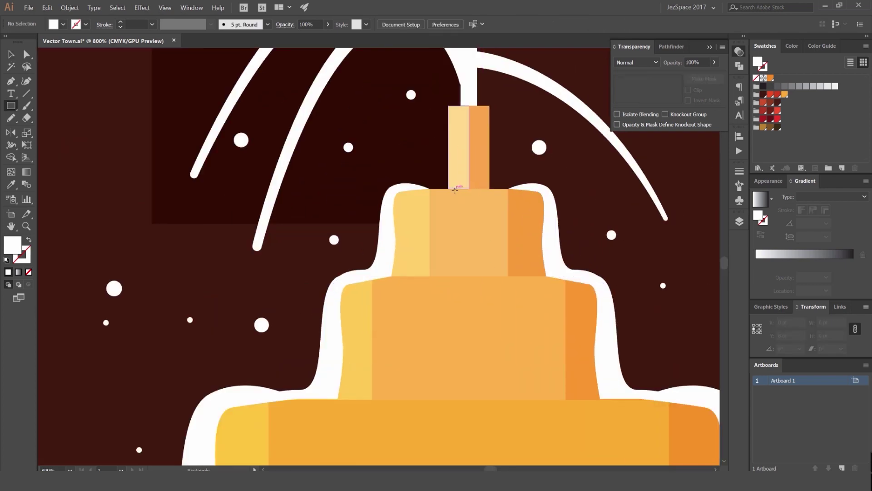
pyautogui.moveTo(454, 190); pyautogui.dragTo(486, 271)
# - Try to align the white rectangle with the water spray on their horizontal centers
pyautogui.press('v')
pyautogui.click(471, 83)
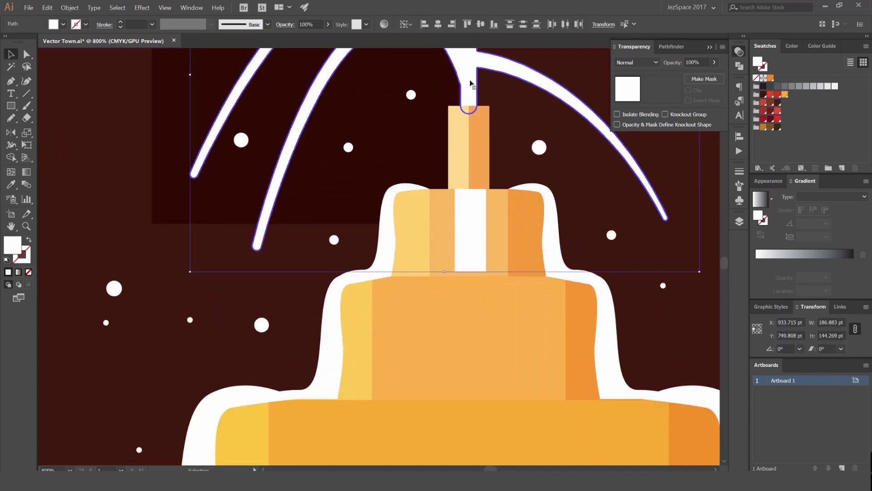
pyautogui.click(438, 25)
pyautogui.click(536, 146)
pyautogui.hotkey('ctrl', 'z')
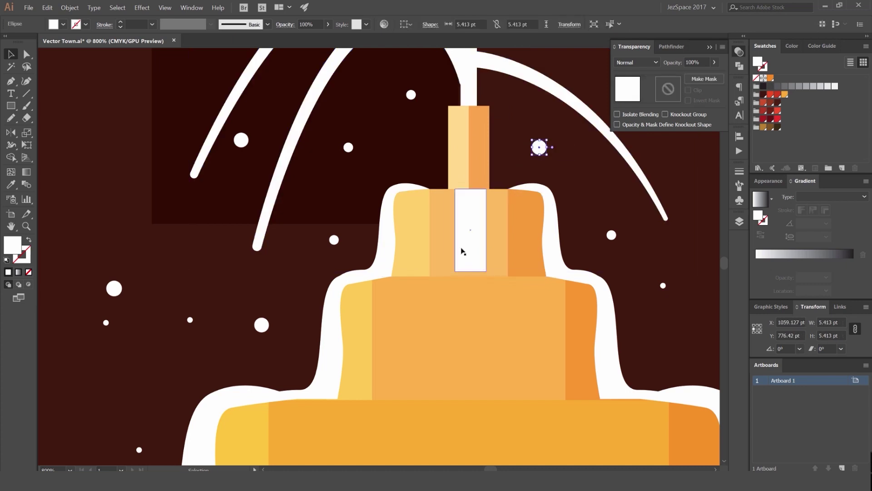
# - Center the white rectangle under the spout and fit it to the top tier's height, about 11.5 by 32 pt
pyautogui.click(462, 247)
pyautogui.keyDown('alt'); pyautogui.scroll(2, 463, 245); pyautogui.keyUp('alt')
pyautogui.moveTo(471, 243); pyautogui.dragTo(485, 253)
pyautogui.moveTo(475, 144); pyautogui.dragTo(476, 134)
pyautogui.keyDown('alt'); pyautogui.scroll(-7, 477, 136); pyautogui.keyUp('alt')
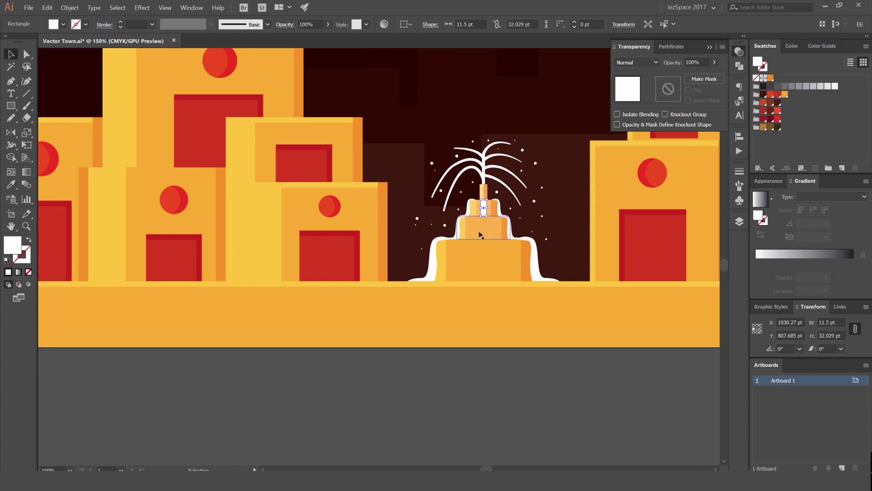
# - Duplicate the white rectangle straight down onto the middle tier and stretch it to the tier's height, about 45.4 pt
pyautogui.keyDown('alt'); pyautogui.scroll(2, 480, 234); pyautogui.keyUp('alt')
pyautogui.keyDown('alt'); pyautogui.moveTo(488, 186); pyautogui.dragTo(487, 166); pyautogui.keyUp('alt')
pyautogui.keyDown('alt'); pyautogui.scroll(1, 490, 233); pyautogui.keyUp('alt')
pyautogui.keyDown('alt'); pyautogui.scroll(3, 489, 232); pyautogui.keyUp('alt')
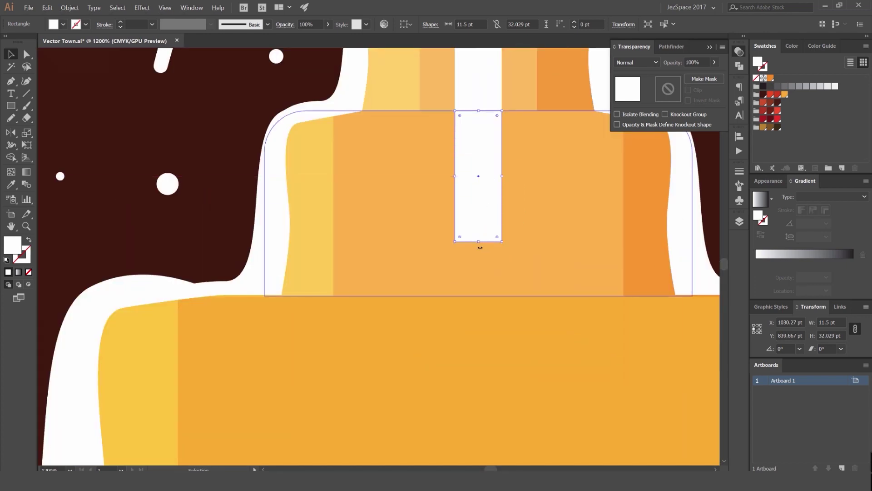
pyautogui.moveTo(475, 285); pyautogui.dragTo(475, 297)
pyautogui.keyDown('alt'); pyautogui.scroll(-4, 476, 296); pyautogui.keyUp('alt')
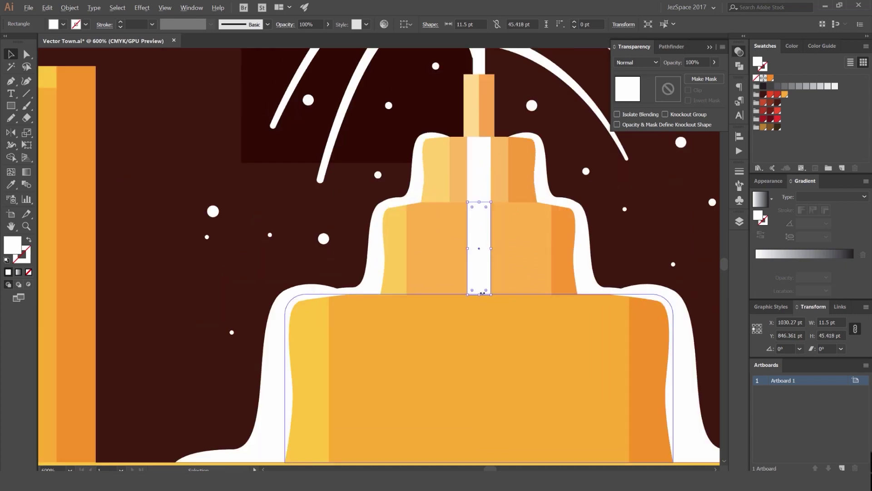
# - Widen the middle tier's white rectangle evenly from its center to about 20 pt
pyautogui.keyDown('alt'); pyautogui.keyDown('shift'); pyautogui.moveTo(474, 214); pyautogui.dragTo(477, 253); pyautogui.keyUp('shift'); pyautogui.keyUp('alt')
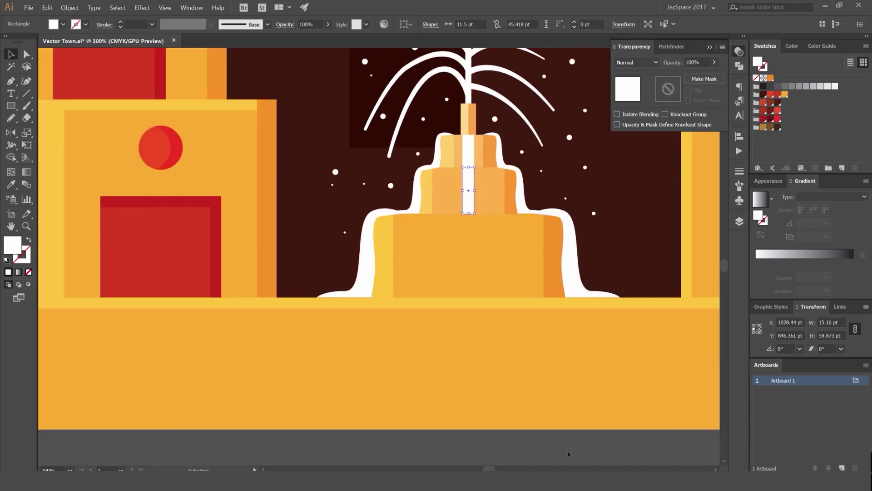
pyautogui.keyDown('alt'); pyautogui.scroll(3, 456, 170); pyautogui.keyUp('alt')
pyautogui.keyDown('alt'); pyautogui.moveTo(507, 226); pyautogui.dragTo(519, 227); pyautogui.keyUp('alt')
pyautogui.keyDown('alt'); pyautogui.scroll(-2, 517, 226); pyautogui.keyUp('alt')
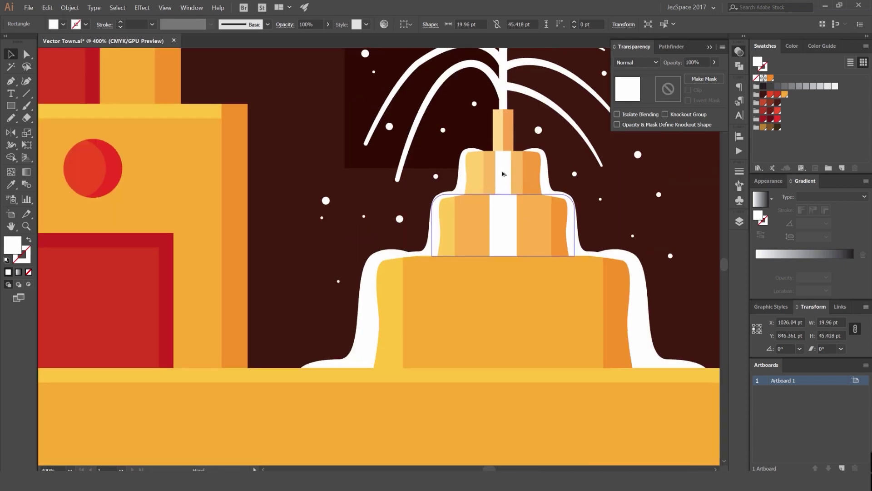
# - Duplicate the white rectangle onto the bottom tier and enlarge it to about 57 by 82 pt, filling the tier's height
pyautogui.keyDown('alt'); pyautogui.scroll(-1, 504, 175); pyautogui.keyUp('alt')
pyautogui.keyDown('alt'); pyautogui.moveTo(500, 192); pyautogui.dragTo(499, 311); pyautogui.keyUp('alt')
pyautogui.scroll(1, 498, 313)
pyautogui.keyDown('alt'); pyautogui.scroll(-2, 515, 346); pyautogui.keyUp('alt')
pyautogui.moveTo(501, 318); pyautogui.dragTo(455, 252)
pyautogui.click(464, 268)
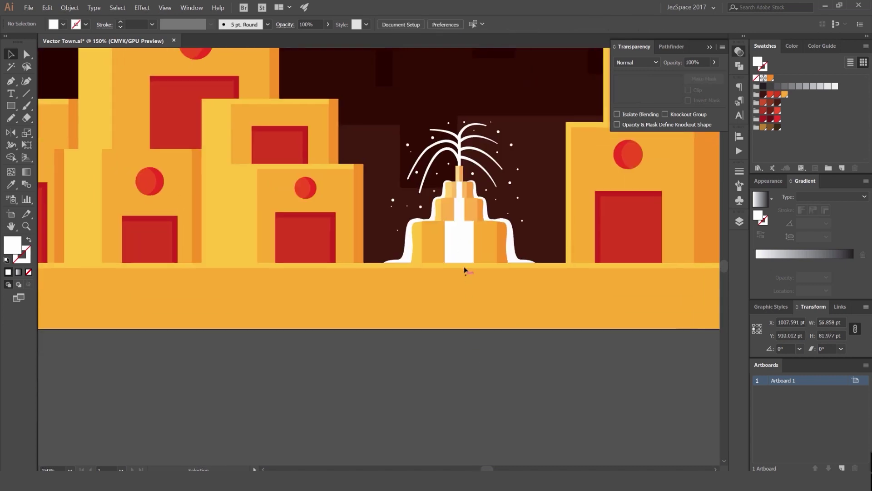
# - Try to stretch the bottom tier's white rectangle down over the ground ledge to about 92.5 pt high
pyautogui.keyDown('alt'); pyautogui.scroll(1, 464, 270); pyautogui.keyUp('alt')
pyautogui.click(460, 260)
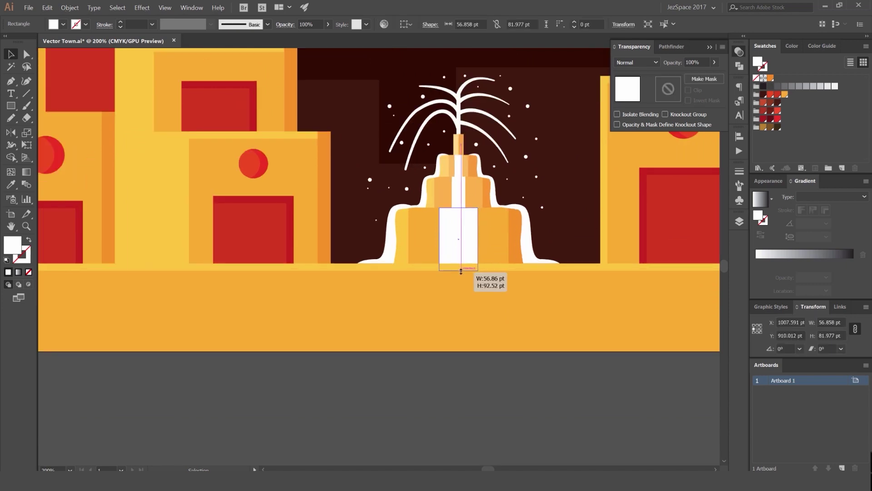
pyautogui.keyDown('alt'); pyautogui.scroll(-1, 463, 378); pyautogui.keyUp('alt')
pyautogui.click(510, 376)
pyautogui.keyDown('alt'); pyautogui.scroll(-2, 511, 377); pyautogui.keyUp('alt')
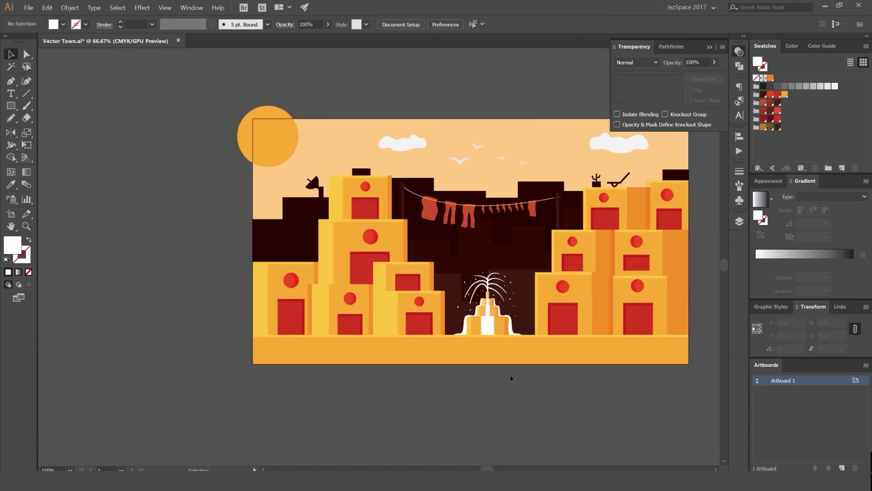
# - Try to round the two upper corners of the middle tier's white rectangle
pyautogui.keyDown('alt'); pyautogui.scroll(7, 491, 313); pyautogui.keyUp('alt')
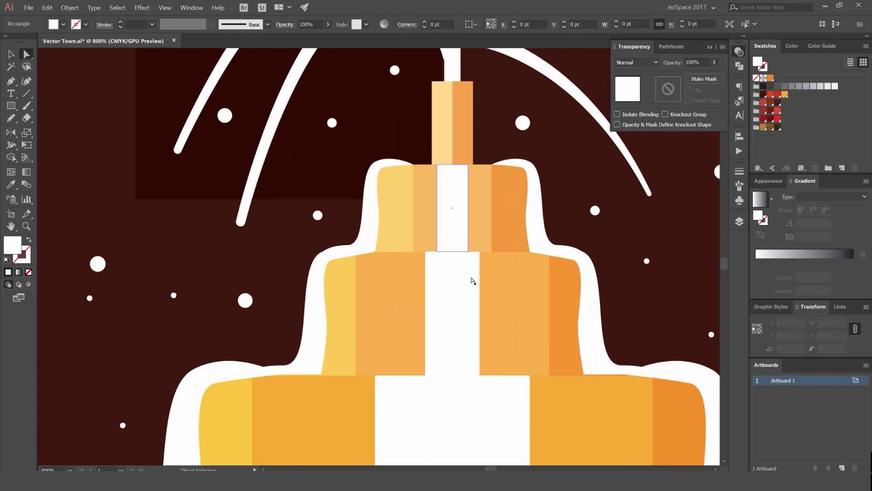
pyautogui.press('a')
pyautogui.click(475, 247)
pyautogui.click(440, 185)
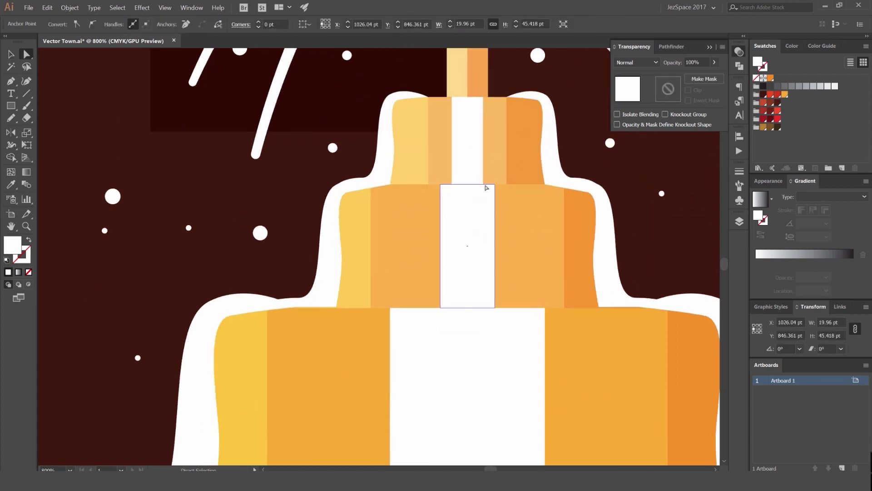
pyautogui.keyDown('shift'); pyautogui.click(494, 185); pyautogui.keyUp('shift')
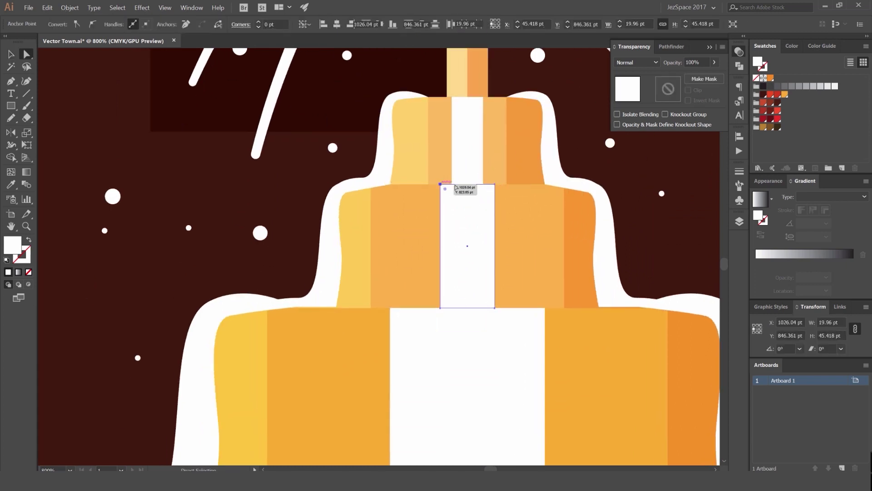
pyautogui.keyDown('shift'); pyautogui.click(495, 185); pyautogui.keyUp('shift')
pyautogui.moveTo(490, 189); pyautogui.dragTo(499, 211)
pyautogui.press('v')
pyautogui.click(600, 186)
pyautogui.hotkey('ctrl', 'z')
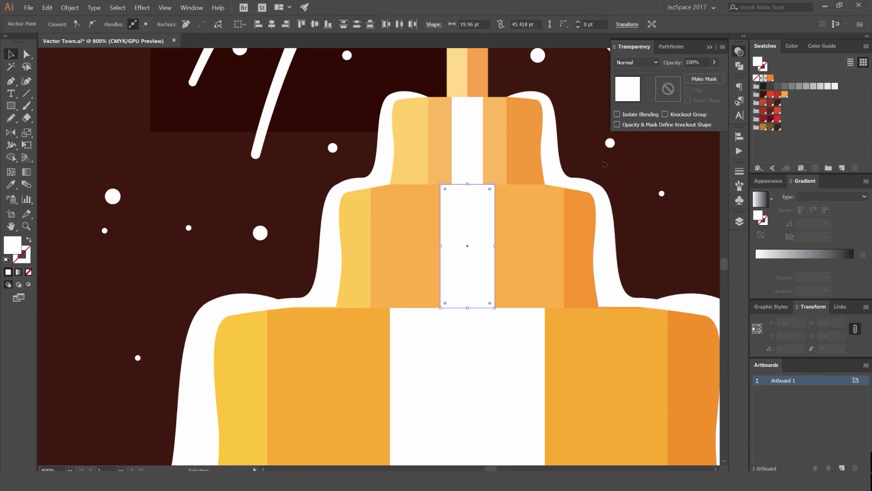
# - Round the two lower corners of the middle tier's white rectangle to a radius of about 3.85 pt
pyautogui.press('a')
pyautogui.click(440, 308)
pyautogui.keyDown('shift'); pyautogui.click(495, 308); pyautogui.keyUp('shift')
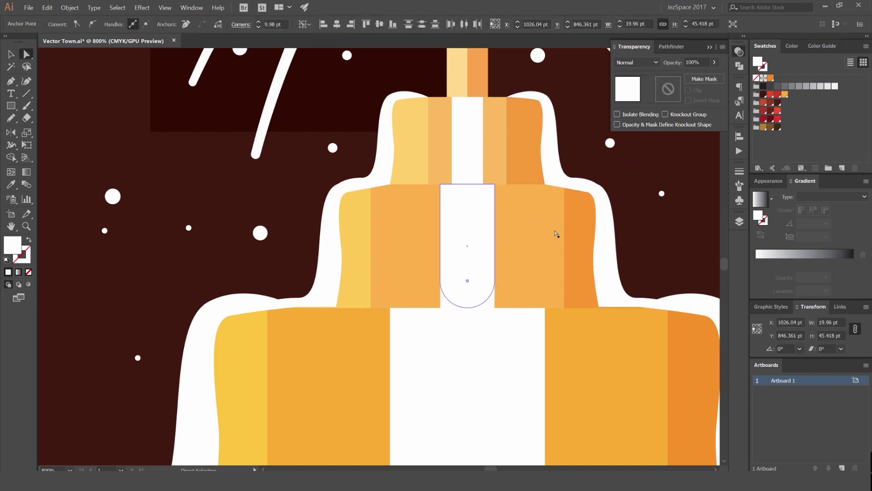
pyautogui.moveTo(468, 280); pyautogui.dragTo(491, 295)
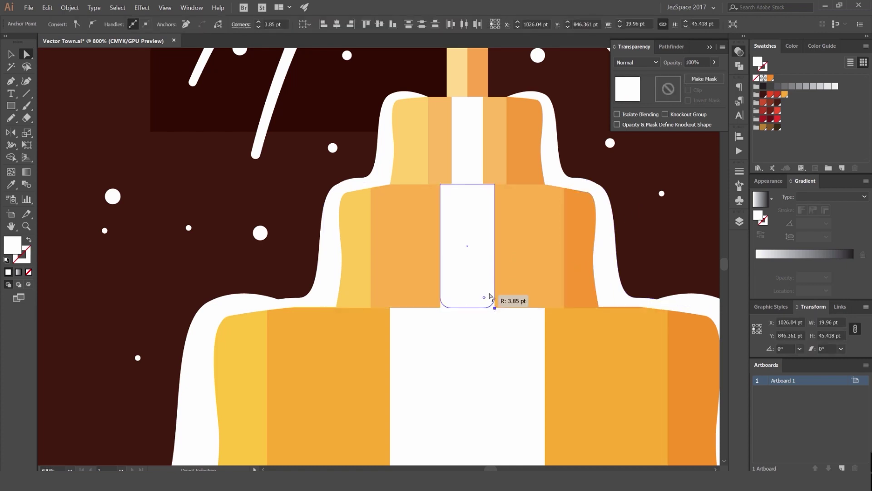
# - Round the two upper corners of the bottom tier's white rectangle slightly
pyautogui.press('v')
pyautogui.click(656, 215)
pyautogui.scroll(-3, 657, 215)
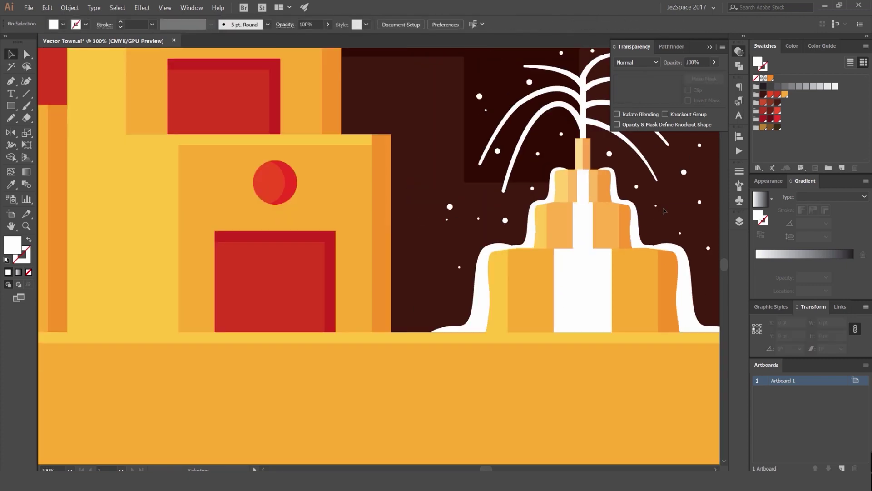
pyautogui.scroll(4, 568, 251)
pyautogui.press('a')
pyautogui.click(510, 244)
pyautogui.moveTo(697, 268); pyautogui.dragTo(605, 225)
pyautogui.keyDown('shift'); pyautogui.click(615, 214); pyautogui.keyUp('shift')
pyautogui.click(639, 227)
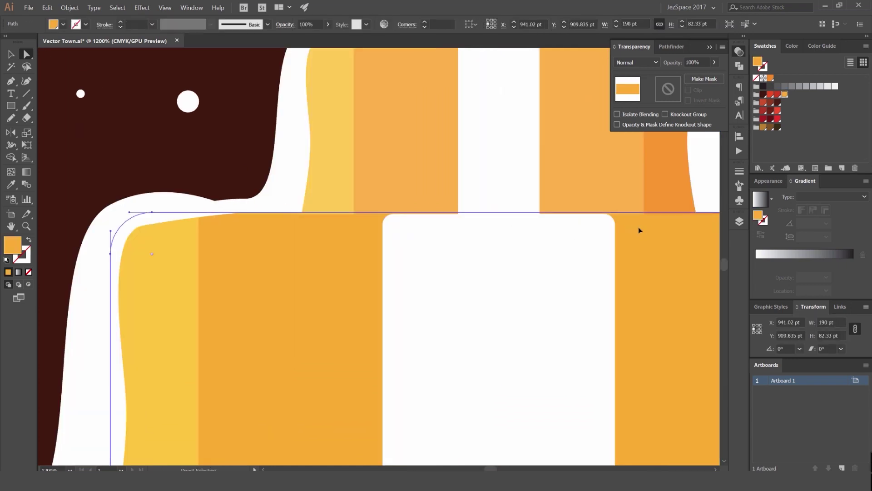
pyautogui.scroll(-3, 640, 228)
pyautogui.scroll(-1, 640, 228)
pyautogui.hotkey('ctrl', 'shift', 'a')
# - Round the two upper corners of the middle tier's white rectangle to a radius of about 1.17 pt
pyautogui.moveTo(563, 188); pyautogui.dragTo(554, 188)
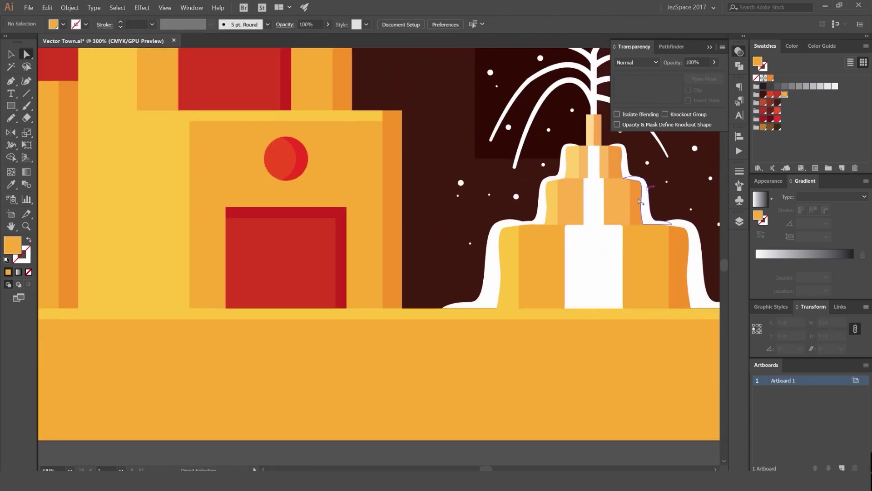
pyautogui.scroll(3, 640, 202)
pyautogui.click(588, 145)
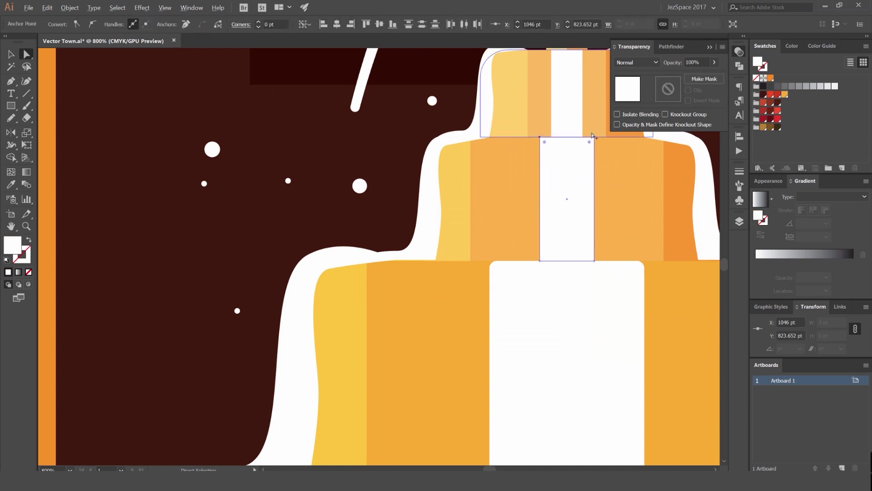
pyautogui.scroll(3, 586, 144)
pyautogui.scroll(-3, 585, 166)
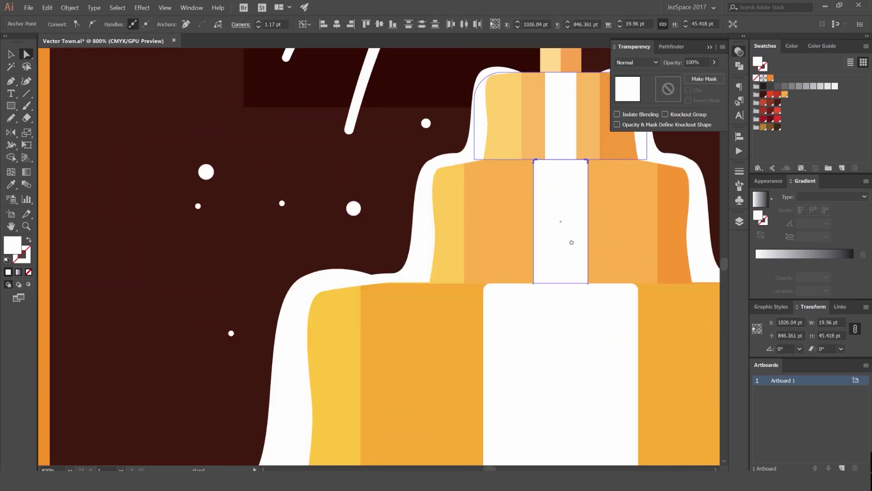
pyautogui.scroll(3, 550, 197)
pyautogui.click(564, 187)
pyautogui.click(461, 185)
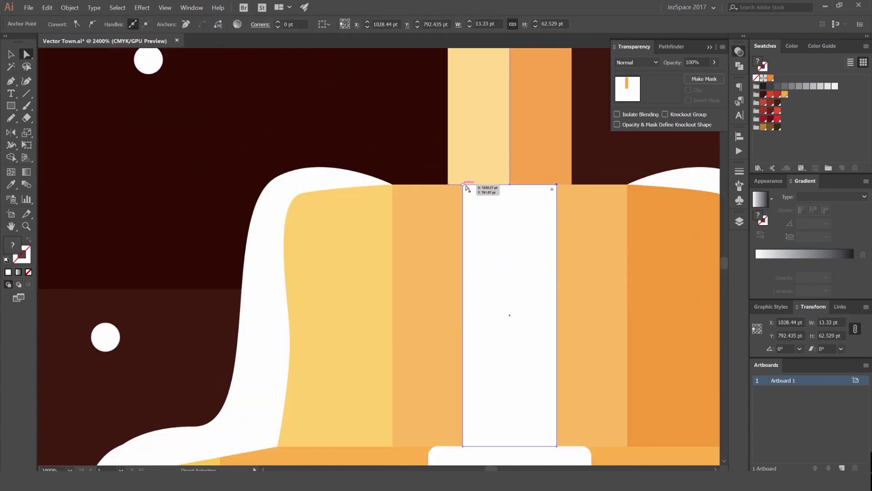
pyautogui.click(466, 186)
pyautogui.moveTo(555, 188); pyautogui.dragTo(522, 222)
pyautogui.hotkey('ctrl', 'z')
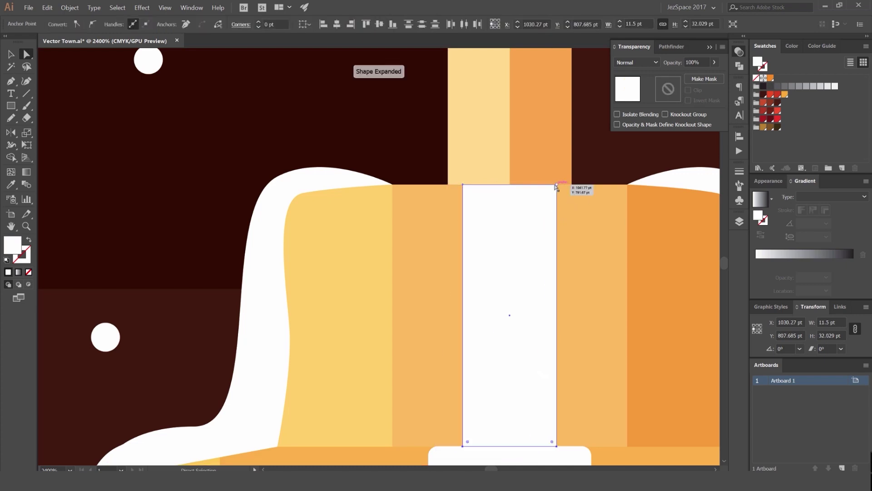
# - Round the two upper corners of the top tier's white rectangle to a radius of about 1.09 pt
pyautogui.click(556, 186)
pyautogui.keyDown('shift'); pyautogui.click(464, 185); pyautogui.keyUp('shift')
pyautogui.moveTo(468, 189); pyautogui.dragTo(606, 238)
pyautogui.hotkey('ctrl', 'z')
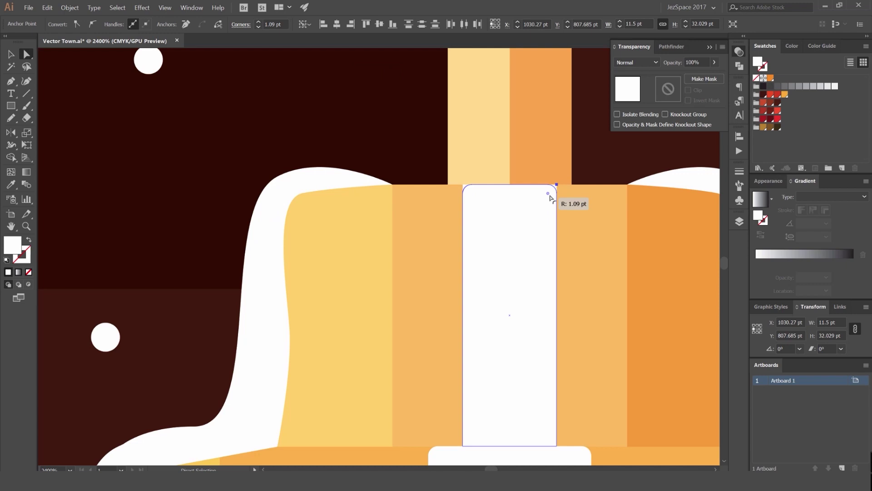
pyautogui.moveTo(550, 196); pyautogui.dragTo(549, 196)
pyautogui.click(543, 248)
pyautogui.scroll(-9, 544, 248)
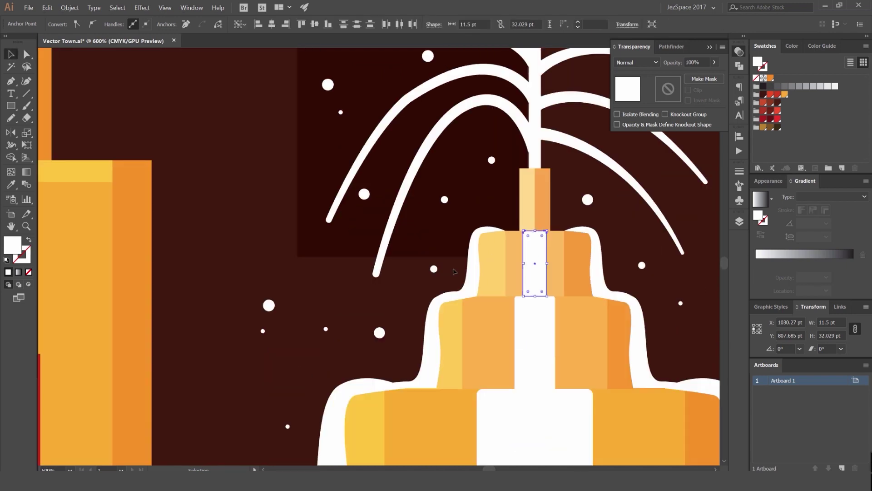
pyautogui.press('v')
pyautogui.click(487, 391)
pyautogui.moveTo(461, 364); pyautogui.dragTo(472, 355)
pyautogui.scroll(-3, 472, 351)
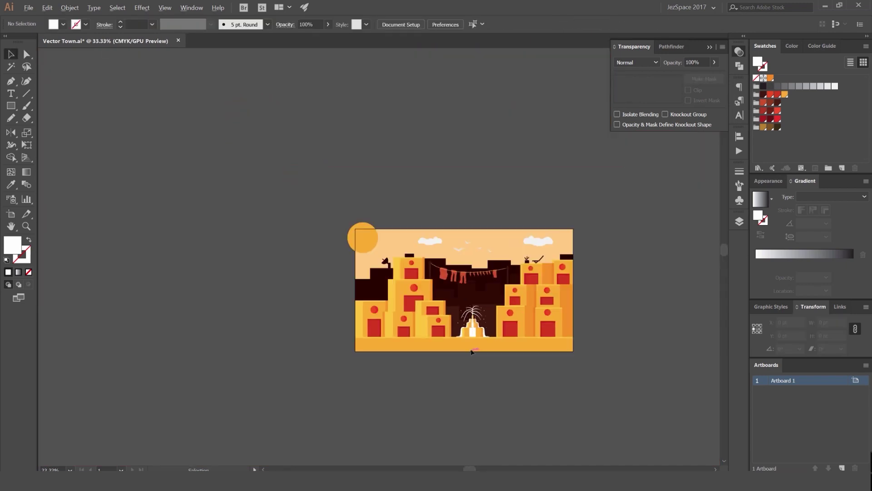
# - Draw a narrow vertical strip about 4.6 by 27.2 pt on the bottom tier's white rectangle and place a duplicate lower beside it
pyautogui.scroll(9, 483, 349)
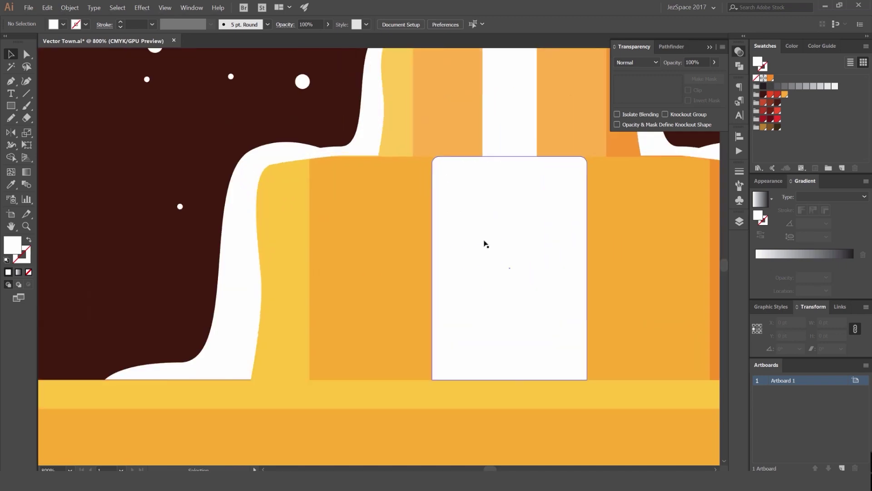
pyautogui.moveTo(486, 244); pyautogui.dragTo(510, 269)
pyautogui.press('p')
pyautogui.press('m')
pyautogui.press('v')
pyautogui.moveTo(502, 219); pyautogui.dragTo(498, 274)
pyautogui.moveTo(453, 250); pyautogui.dragTo(445, 237)
pyautogui.moveTo(446, 245); pyautogui.dragTo(466, 326)
pyautogui.hotkey('ctrl', 'z')
pyautogui.keyDown('shift'); pyautogui.click(455, 234); pyautogui.keyUp('shift')
pyautogui.keyDown('shift'); pyautogui.click(500, 263); pyautogui.keyUp('shift')
pyautogui.press('i')
pyautogui.click(584, 246)
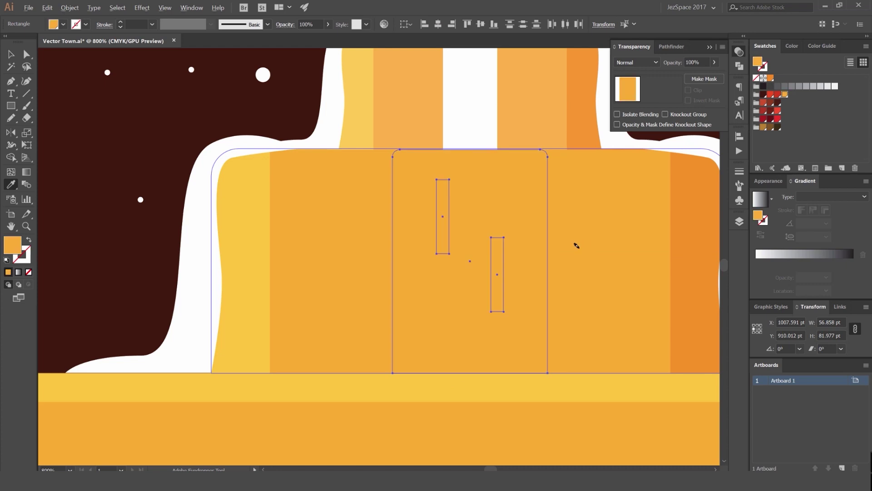
pyautogui.hotkey('ctrl', 'z')
# - Fill the two narrow strips on the white rectangle with the bottom tier's orange using the Eyedropper
pyautogui.scroll(-1, 577, 246)
pyautogui.scroll(-2, 577, 245)
pyautogui.press('v')
pyautogui.click(549, 366)
pyautogui.click(535, 252)
pyautogui.keyDown('shift'); pyautogui.click(514, 236); pyautogui.keyUp('shift')
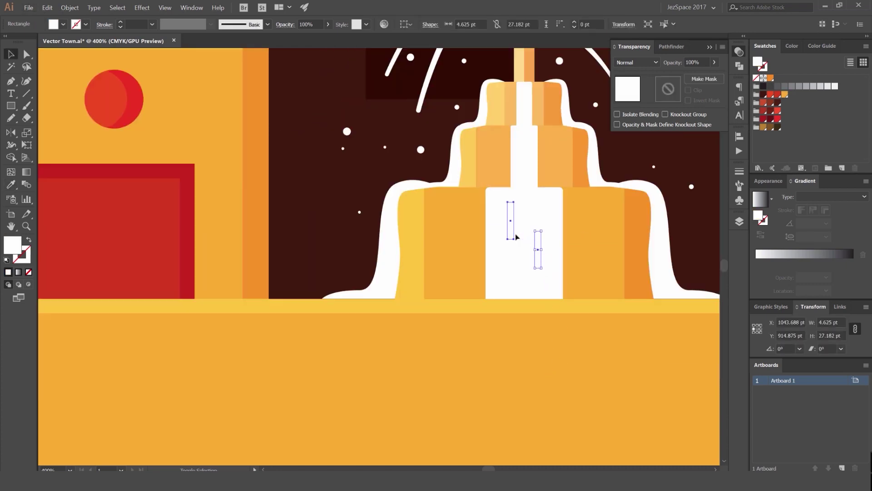
pyautogui.press('i')
pyautogui.click(600, 234)
pyautogui.press('v')
pyautogui.scroll(-5, 552, 240)
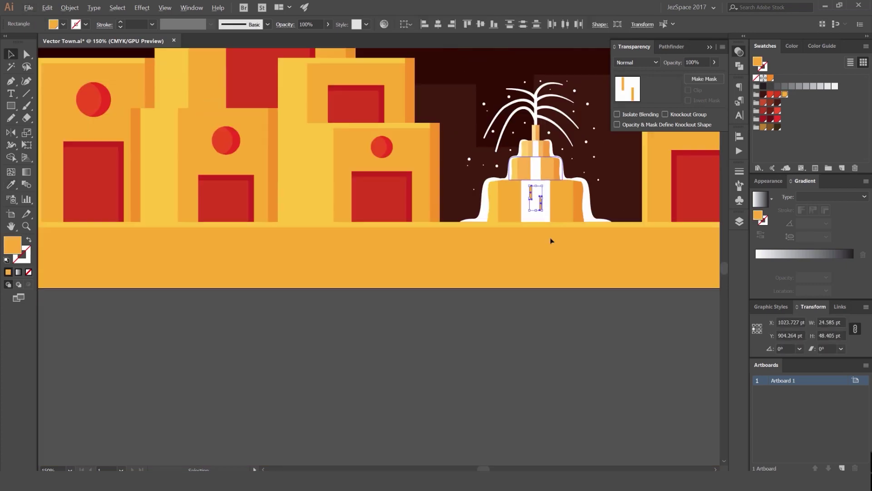
pyautogui.click(592, 245)
pyautogui.scroll(-1, 592, 245)
pyautogui.scroll(5, 559, 212)
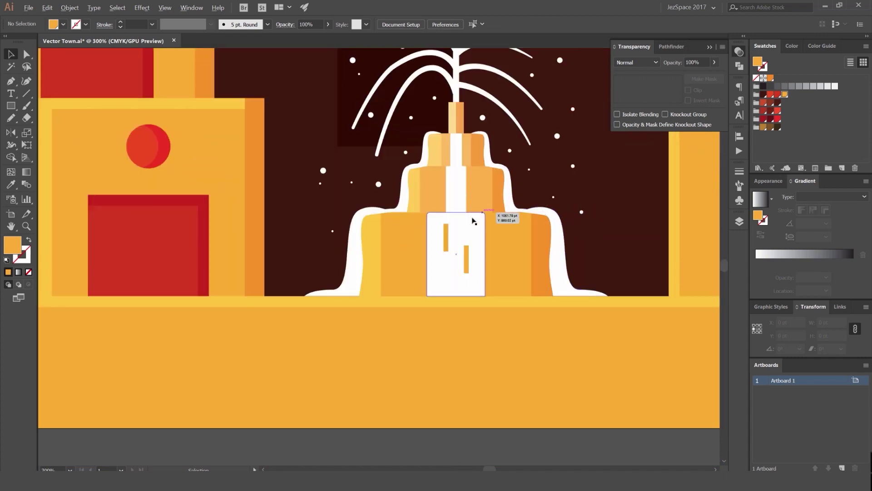
# - Delete the two orange strips from the bottom tier's white rectangle
pyautogui.click(449, 237)
pyautogui.keyDown('shift'); pyautogui.click(465, 255); pyautogui.keyUp('shift')
pyautogui.hotkey('ctrl', 'shift', 'a')
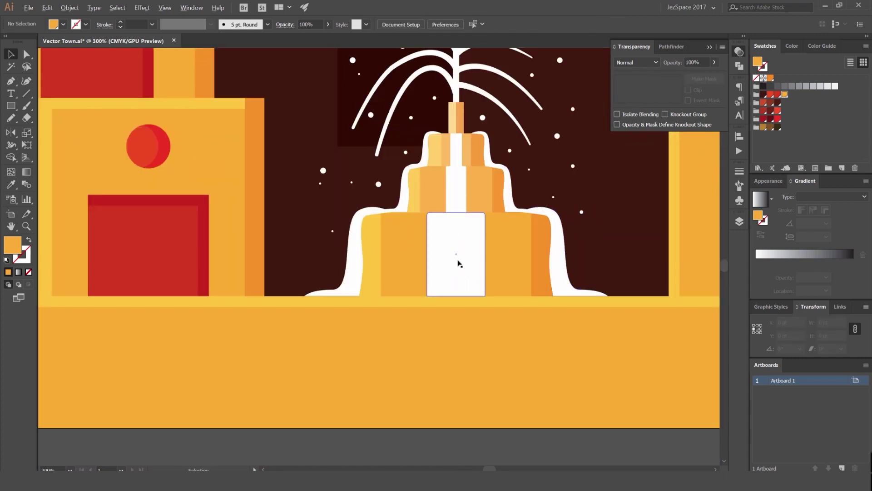
pyautogui.scroll(-5, 468, 344)
pyautogui.scroll(-1, 518, 325)
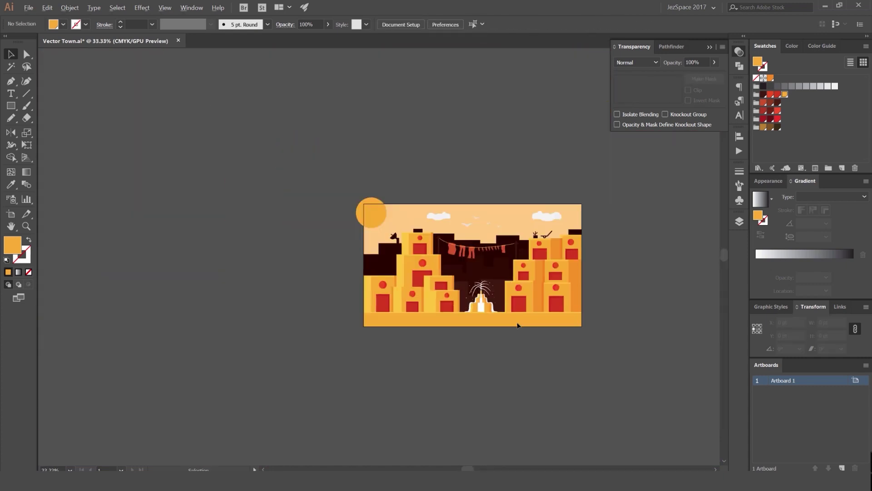
pyautogui.scroll(2, 585, 254)
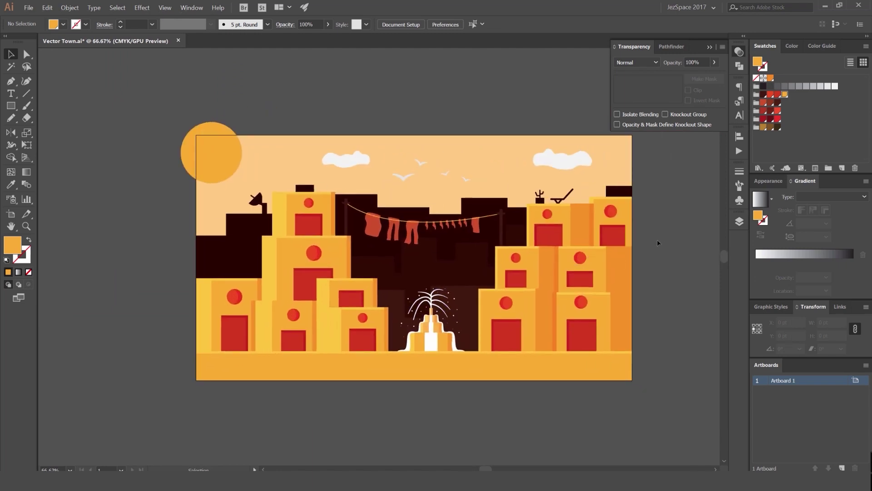
# - Draw a curved white splash about 29.7 by 7.5 pt with the Pen tool, against the left base of the bottom tier's white rectangle
pyautogui.scroll(7, 430, 315)
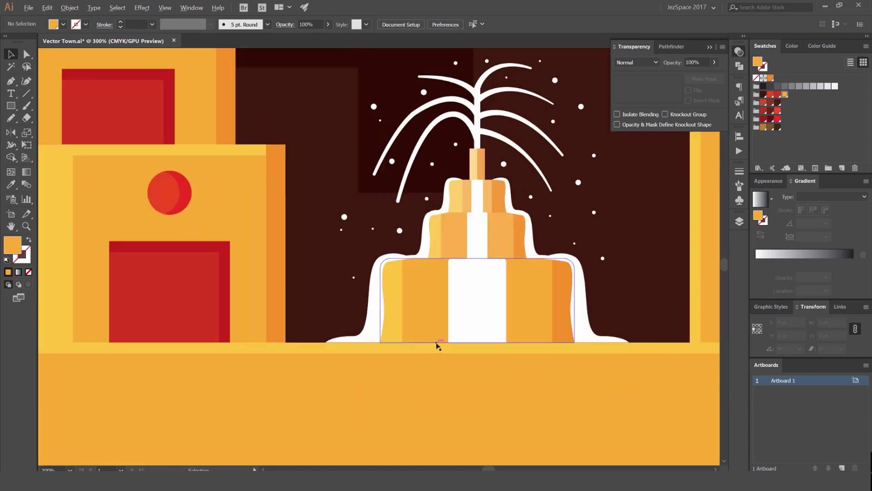
pyautogui.press('p')
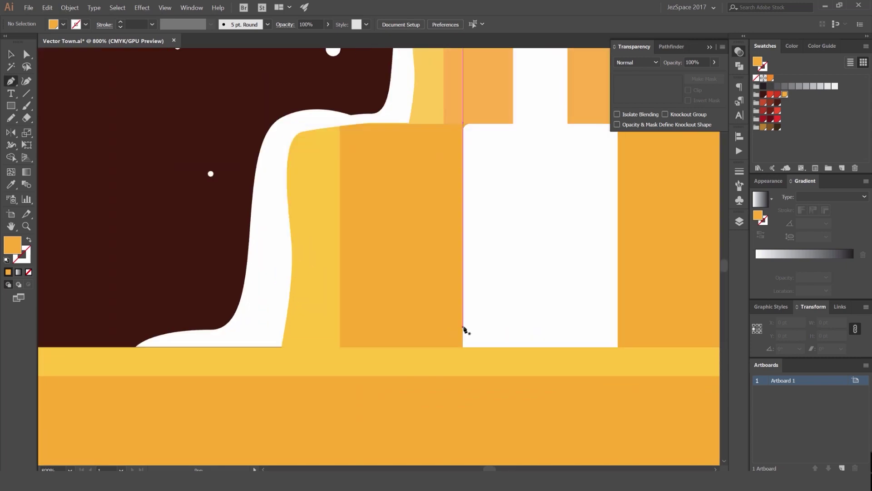
pyautogui.click(463, 326)
pyautogui.moveTo(410, 349); pyautogui.dragTo(384, 351)
pyautogui.click(463, 347)
pyautogui.click(463, 326)
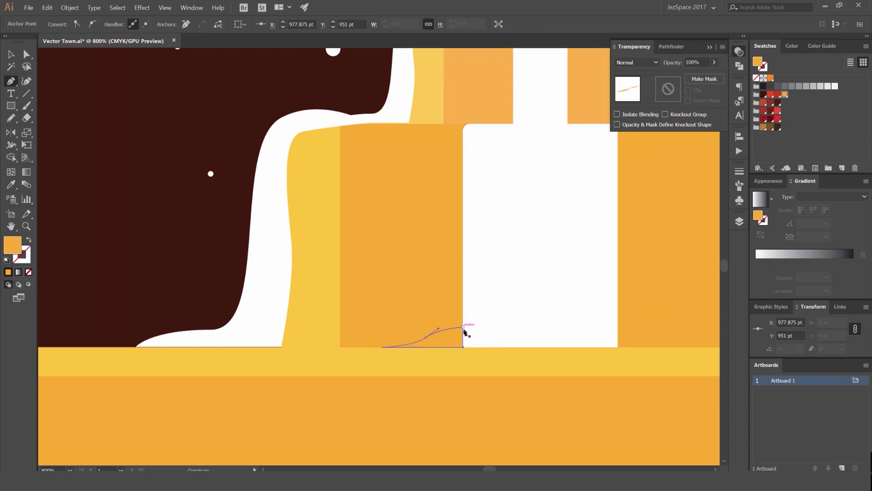
pyautogui.click(510, 324)
pyautogui.scroll(-7, 514, 325)
pyautogui.press('v')
pyautogui.click(510, 426)
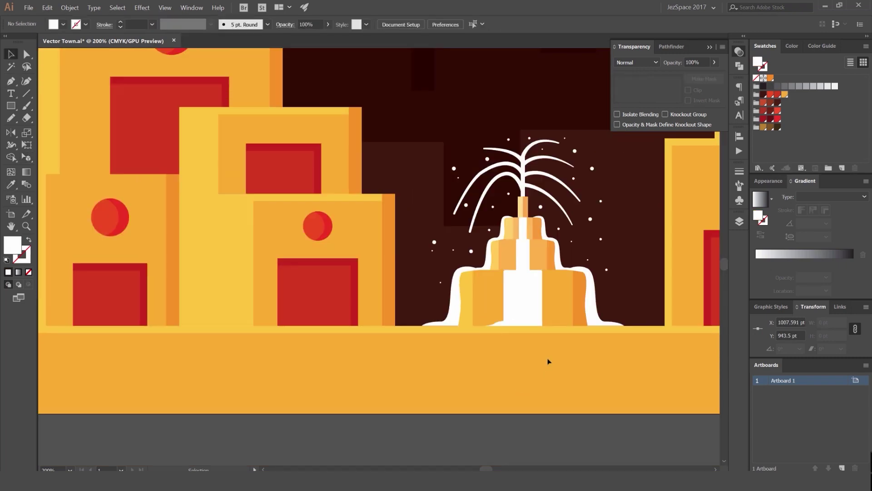
# - Raise the splash's upper anchor along the white rectangle's edge to about 35.8 pt high and adjust its curve into a smooth flare
pyautogui.scroll(-2, 549, 357)
pyautogui.scroll(7, 536, 350)
pyautogui.press('a')
pyautogui.click(468, 340)
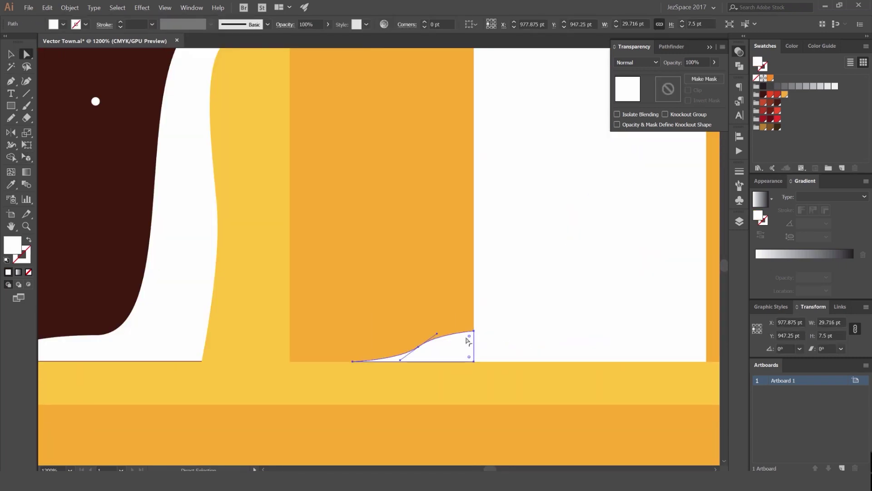
pyautogui.moveTo(476, 333); pyautogui.dragTo(476, 211)
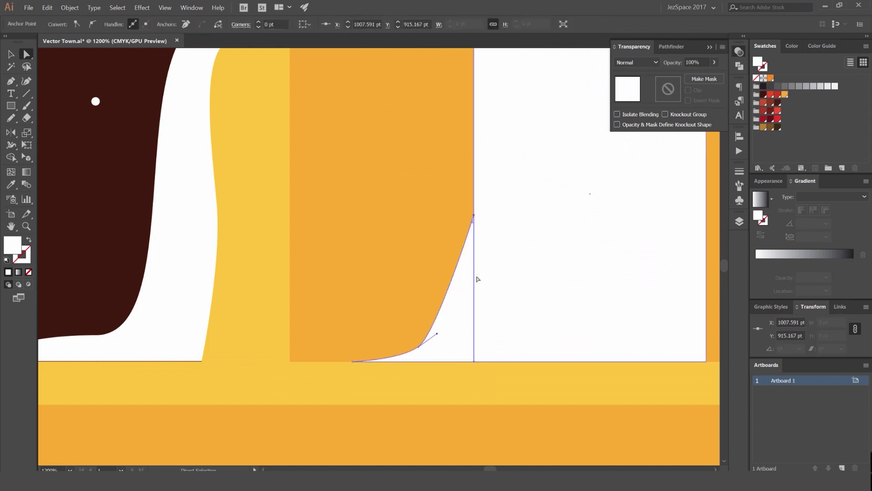
pyautogui.scroll(-2, 480, 279)
pyautogui.scroll(1, 466, 311)
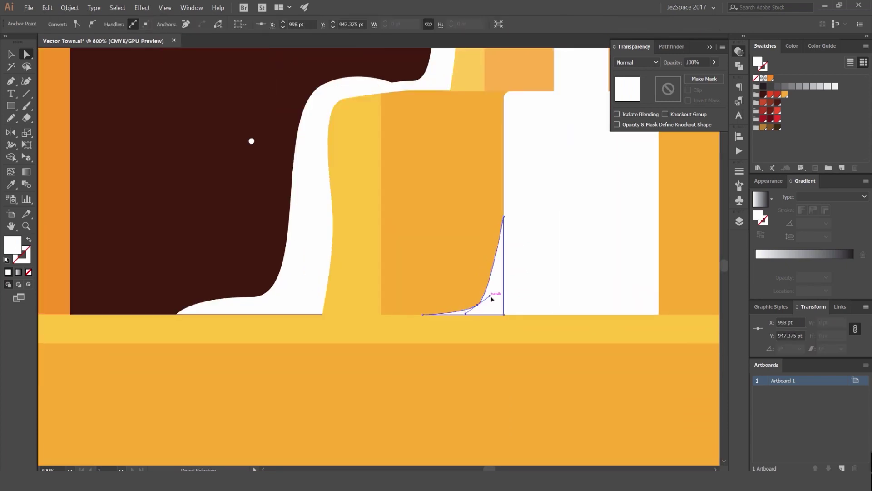
pyautogui.press('v')
pyautogui.scroll(-5, 445, 323)
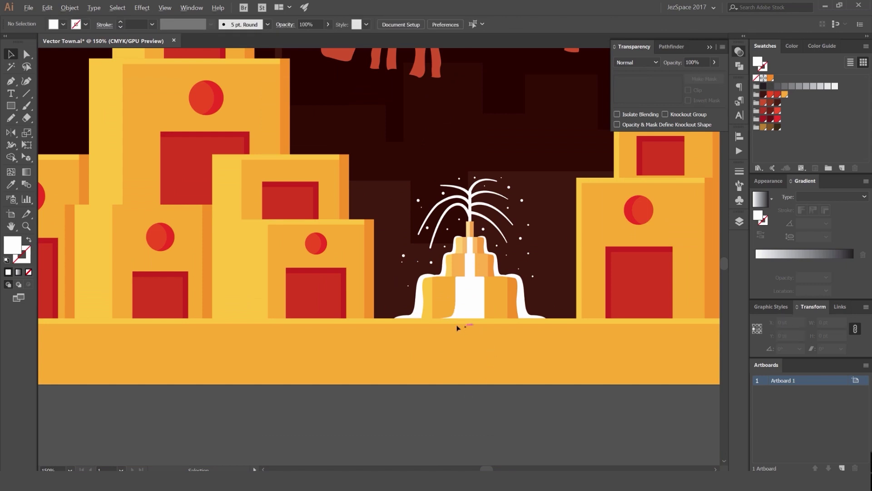
# - Reflect a copy of the flared splash across the vertical axis through the white rectangle's centre, onto its right side
pyautogui.scroll(4, 458, 327)
pyautogui.press('o')
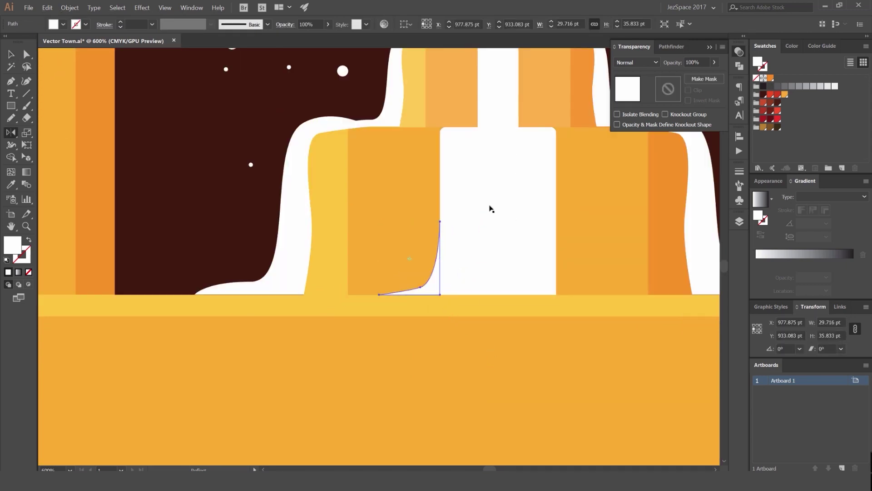
pyautogui.hotkey('ctrl', 'y')
pyautogui.hotkey('ctrl', 'y')
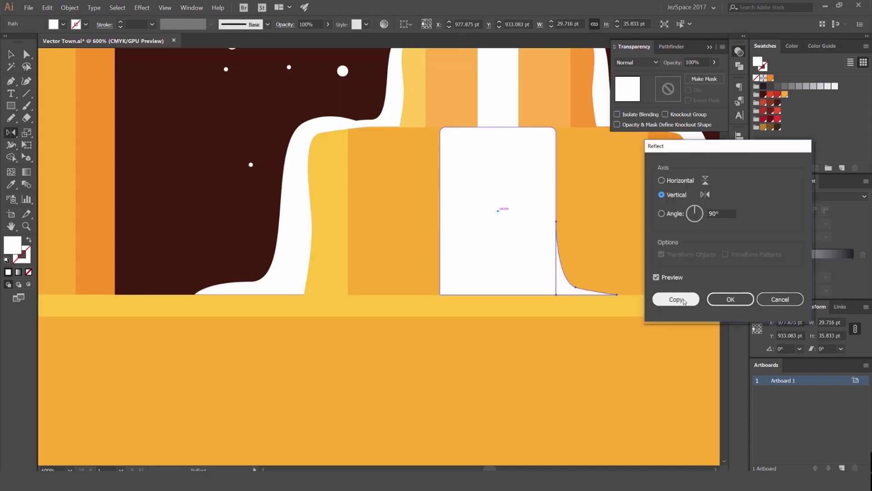
pyautogui.click(677, 299)
pyautogui.press('v')
pyautogui.scroll(-5, 549, 294)
pyautogui.click(546, 387)
pyautogui.scroll(-2, 555, 370)
pyautogui.moveTo(599, 365); pyautogui.dragTo(527, 347)
pyautogui.scroll(1, 499, 276)
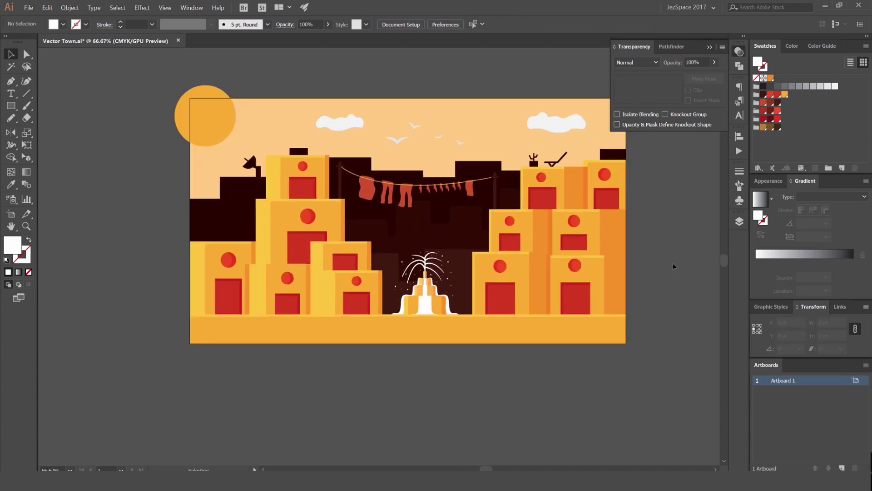
# - Lock the Fountain layer and toggle its visibility to compare the scene with and without the fountain
pyautogui.click(740, 223)
pyautogui.scroll(-2, 408, 235)
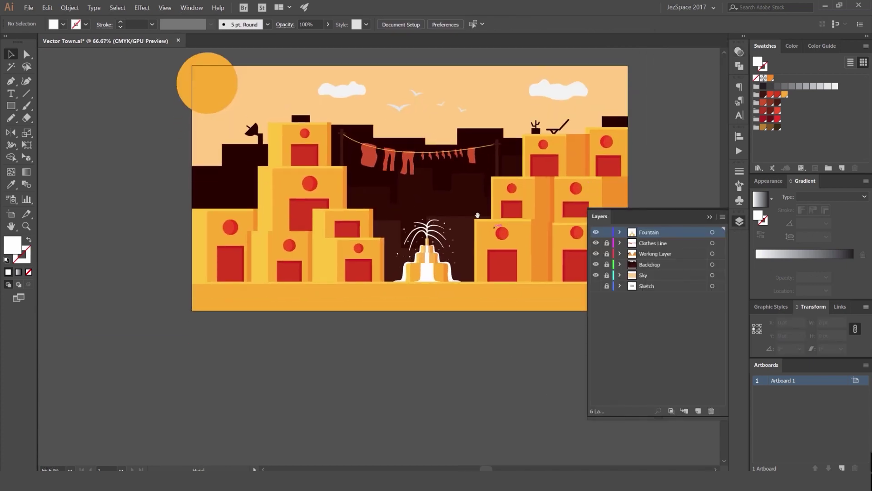
pyautogui.click(595, 232)
pyautogui.click(596, 232)
pyautogui.click(595, 233)
pyautogui.scroll(-2, 561, 248)
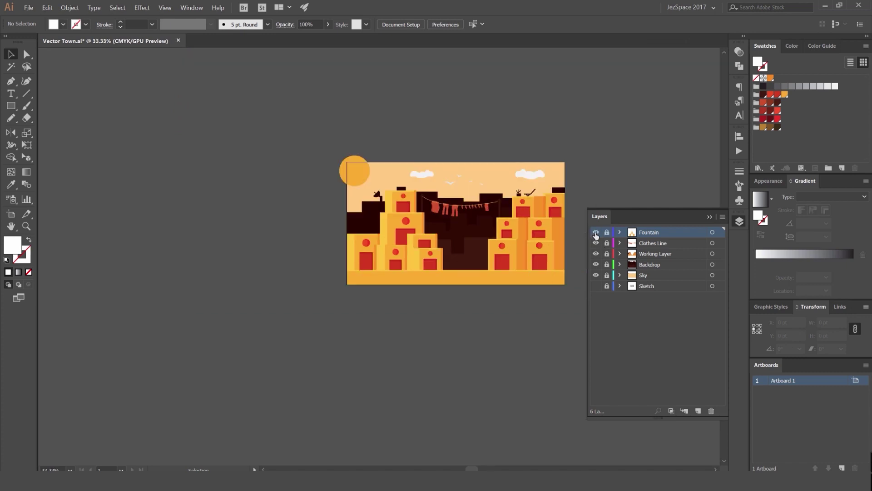
pyautogui.click(595, 232)
pyautogui.hotkey('ctrl', '+')
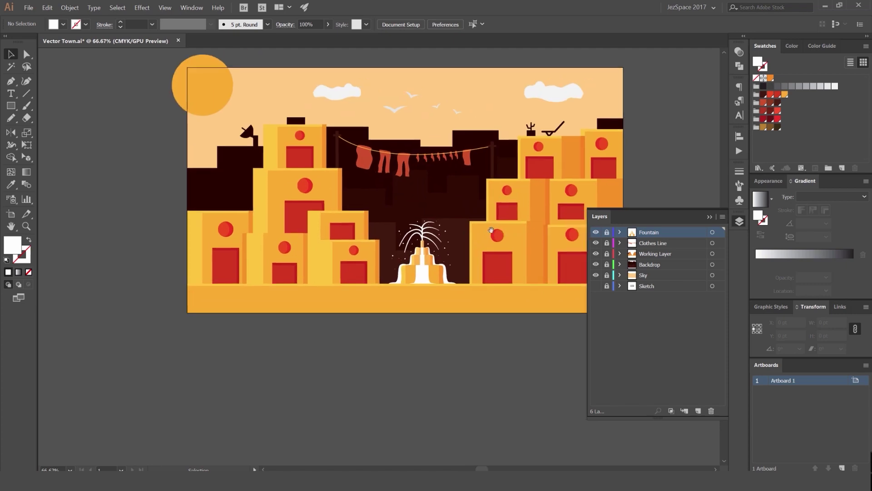
# - Unlock the Clothes Line layer and fill all the hanging garments, including every sock, with the crimson red swatch
pyautogui.click(595, 244)
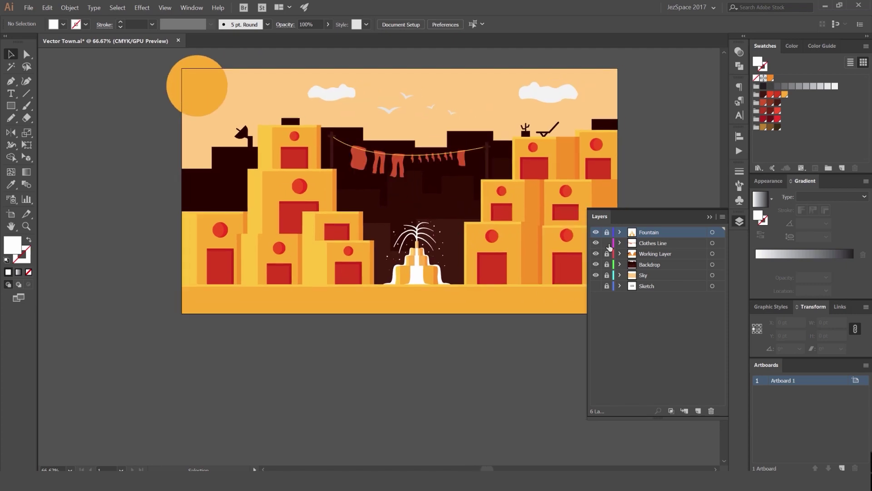
pyautogui.click(740, 221)
pyautogui.scroll(3, 355, 132)
pyautogui.click(429, 213)
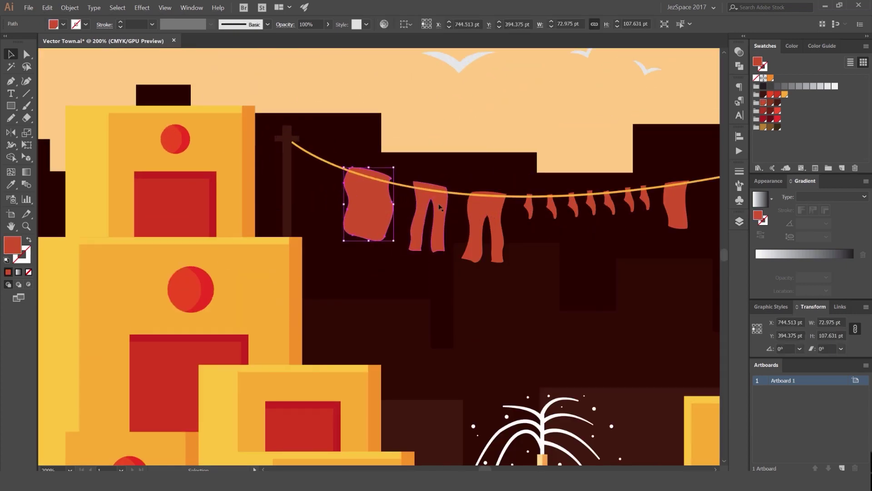
pyautogui.keyDown('shift'); pyautogui.click(479, 207); pyautogui.keyUp('shift')
pyautogui.keyDown('shift'); pyautogui.click(529, 207); pyautogui.keyUp('shift')
pyautogui.keyDown('shift'); pyautogui.click(552, 207); pyautogui.keyUp('shift')
pyautogui.keyDown('shift'); pyautogui.click(573, 207); pyautogui.keyUp('shift')
pyautogui.keyDown('shift'); pyautogui.click(590, 204); pyautogui.keyUp('shift')
pyautogui.keyDown('shift'); pyautogui.click(610, 204); pyautogui.keyUp('shift')
pyautogui.keyDown('shift'); pyautogui.click(629, 202); pyautogui.keyUp('shift')
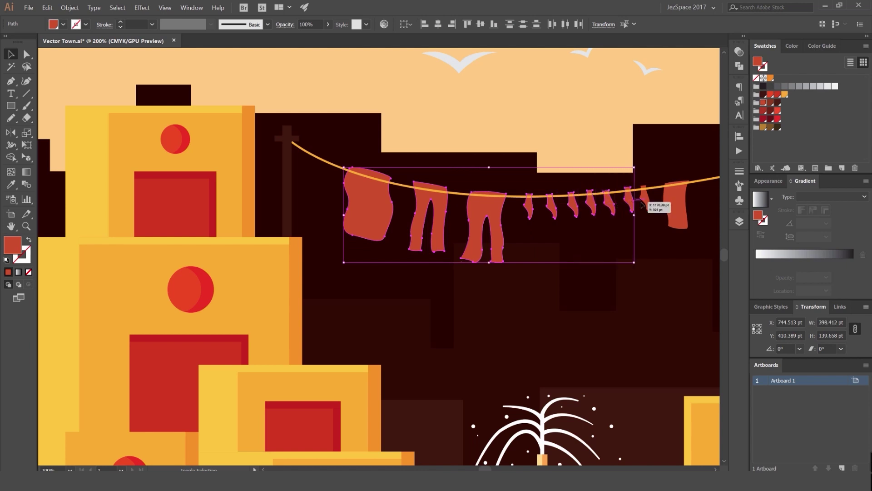
pyautogui.keyDown('shift'); pyautogui.click(644, 200); pyautogui.keyUp('shift')
pyautogui.keyDown('shift'); pyautogui.click(677, 206); pyautogui.keyUp('shift')
pyautogui.hscroll(3, 714, 126)
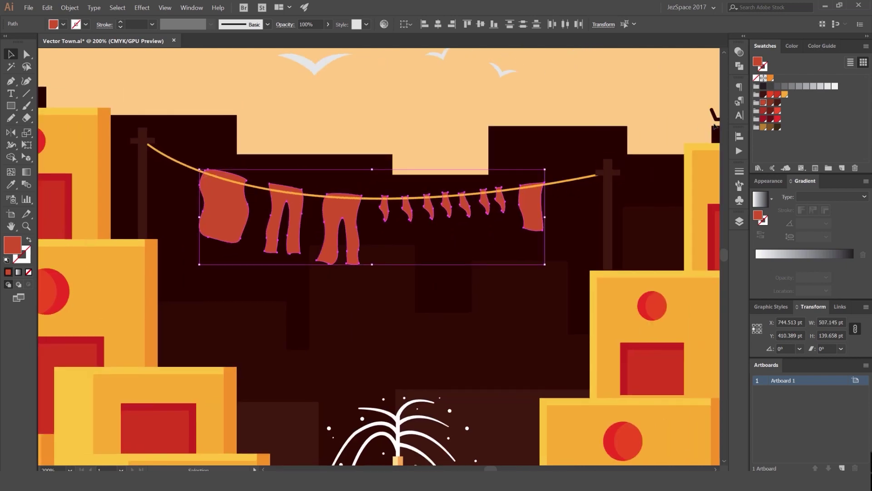
pyautogui.click(778, 94)
pyautogui.scroll(-2, 670, 121)
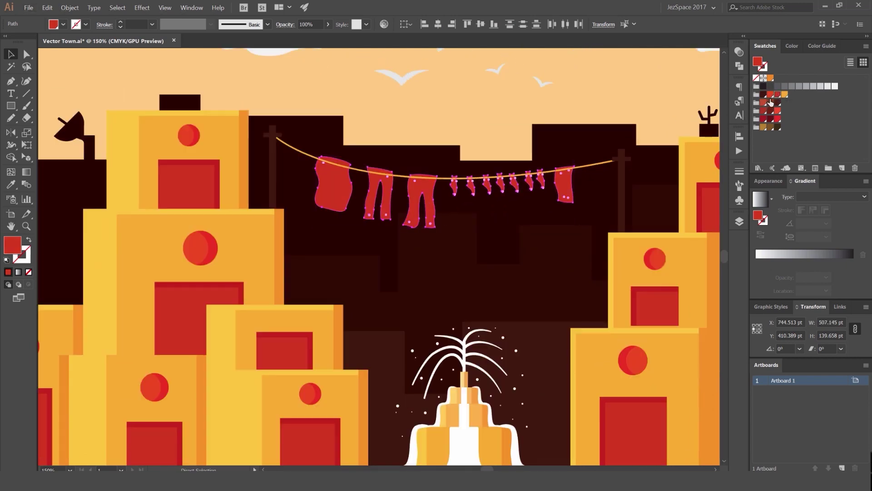
# - Change the fill of all the hanging garments to the yellow-orange swatch
pyautogui.click(784, 95)
pyautogui.scroll(-2, 626, 149)
pyautogui.hscroll(4, 626, 149)
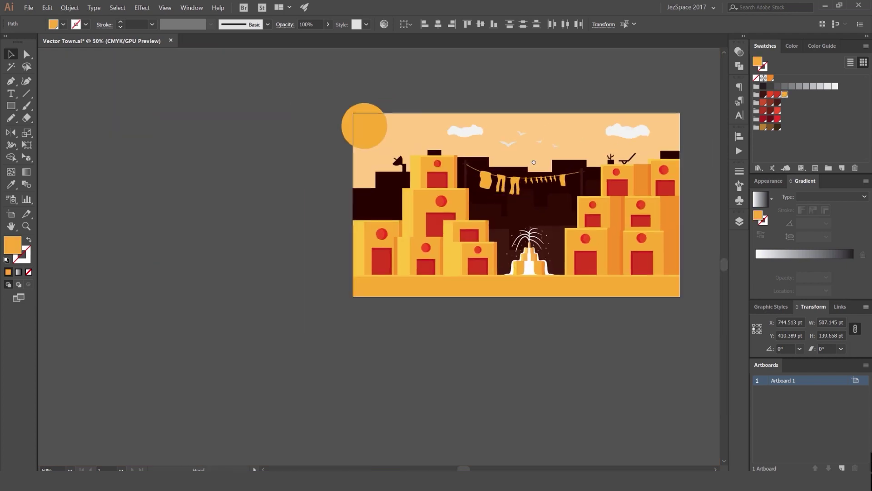
pyautogui.click(677, 118)
# - Fill both clothes line poles with the same yellow-orange as the hanging garments
pyautogui.scroll(3, 393, 203)
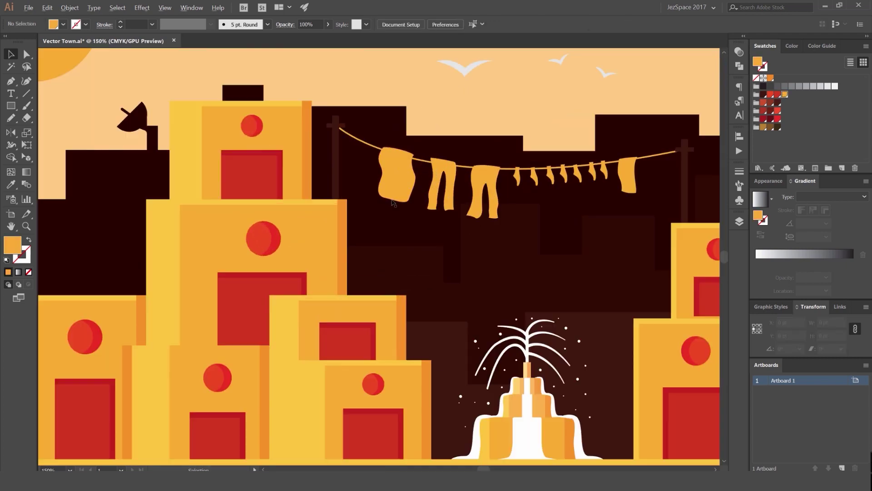
pyautogui.click(335, 128)
pyautogui.click(542, 117)
pyautogui.scroll(-1, 542, 116)
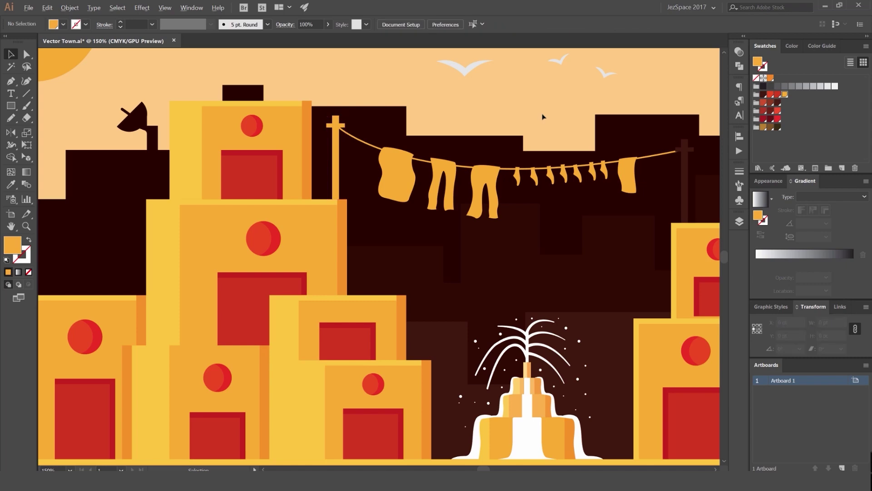
pyautogui.hscroll(2, 479, 145)
pyautogui.click(546, 145)
pyautogui.click(785, 95)
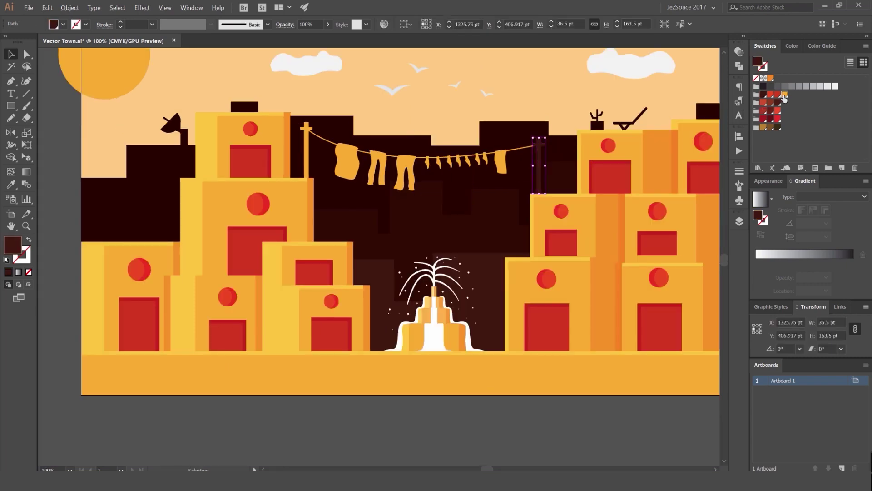
pyautogui.click(563, 92)
pyautogui.scroll(-2, 563, 92)
pyautogui.scroll(5, 443, 136)
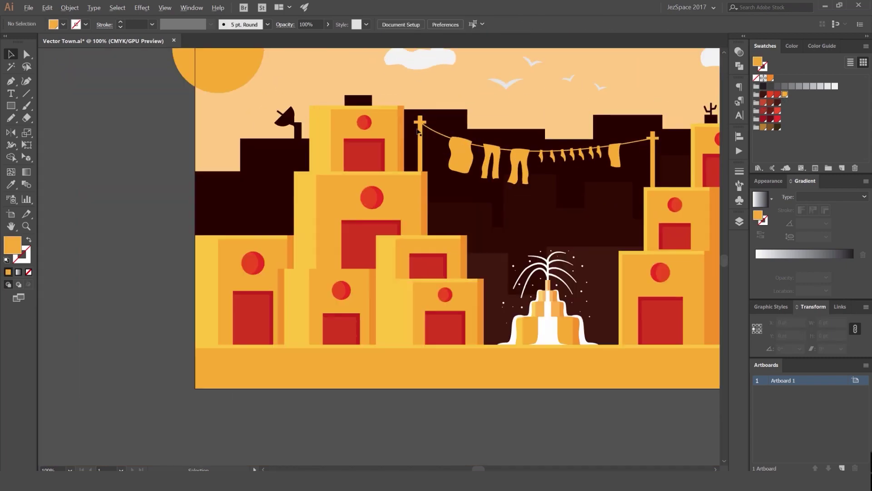
# - Draw an orange shadow rectangle about 13.7 by 7.9 pt at 60% opacity directly beneath the left pole's crossbar
pyautogui.scroll(3, 467, 106)
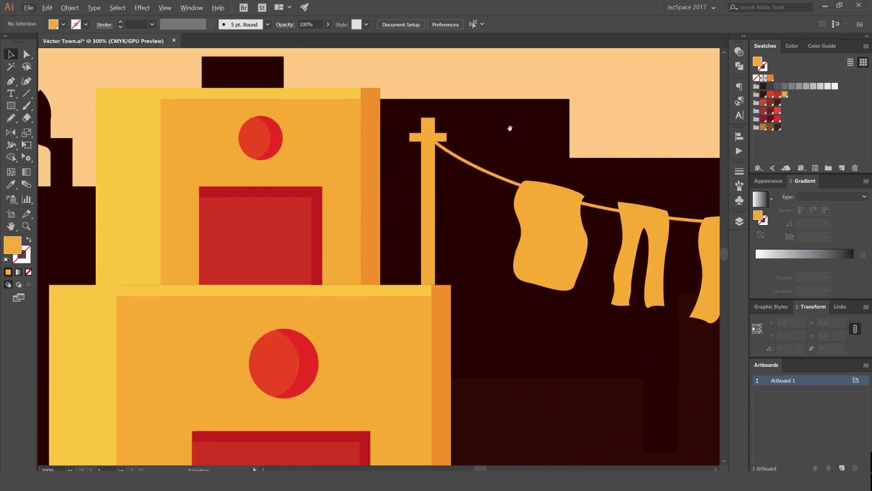
pyautogui.moveTo(510, 128); pyautogui.dragTo(329, 137)
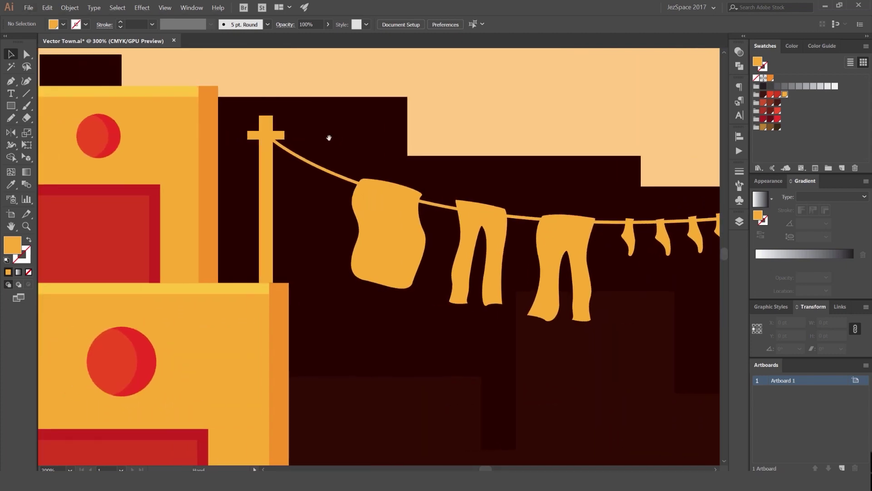
pyautogui.scroll(4, 273, 140)
pyautogui.press('m')
pyautogui.moveTo(267, 128); pyautogui.dragTo(332, 158)
pyautogui.scroll(-2, 454, 140)
pyautogui.press('v')
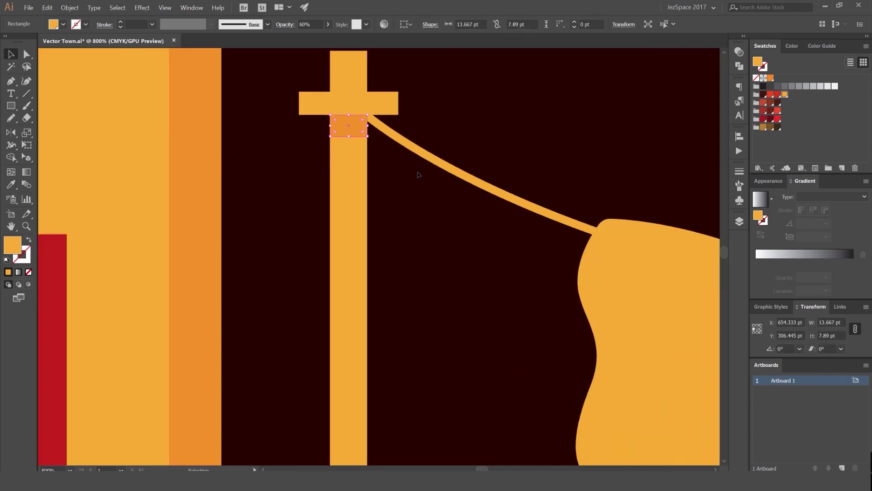
pyautogui.click(418, 175)
# - Duplicate the crossbar shadow onto the right pole and align it exactly beneath that pole's crossbar
pyautogui.scroll(-4, 416, 172)
pyautogui.moveTo(434, 154); pyautogui.dragTo(583, 181)
pyautogui.scroll(-1, 257, 151)
pyautogui.scroll(4, 584, 180)
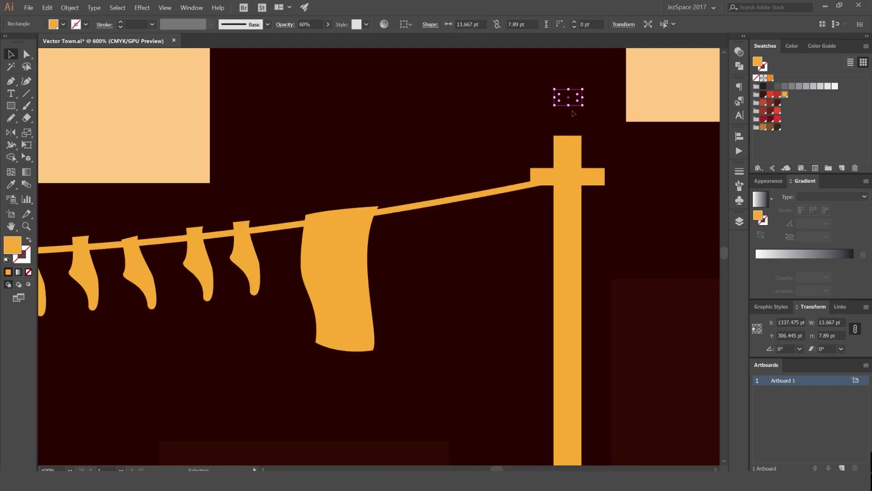
pyautogui.moveTo(578, 108); pyautogui.dragTo(516, 189)
pyautogui.scroll(5, 584, 202)
pyautogui.scroll(2, 563, 212)
pyautogui.scroll(1, 681, 161)
pyautogui.scroll(1, 510, 206)
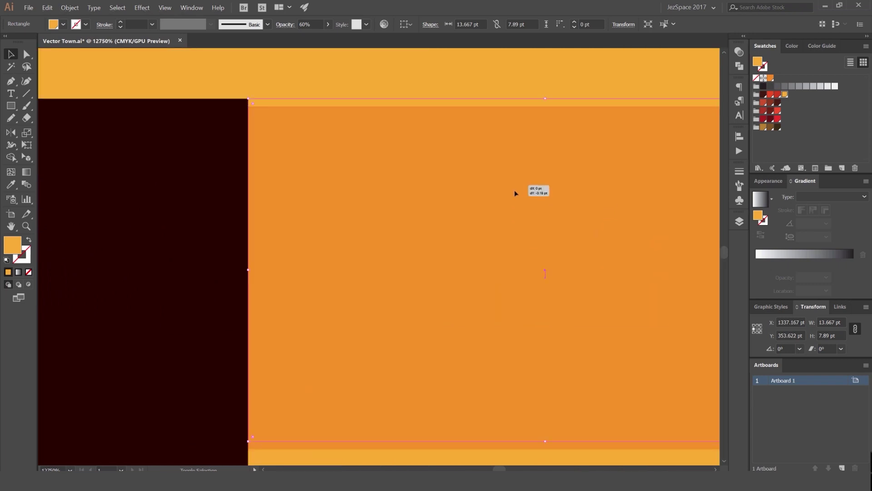
# - Examine the shadows beneath both crossbars and how the poles fit with the clothes line
pyautogui.scroll(-6, 516, 190)
pyautogui.moveTo(206, 194); pyautogui.dragTo(709, 182)
pyautogui.moveTo(73, 155); pyautogui.dragTo(522, 222)
pyautogui.scroll(-4, 518, 221)
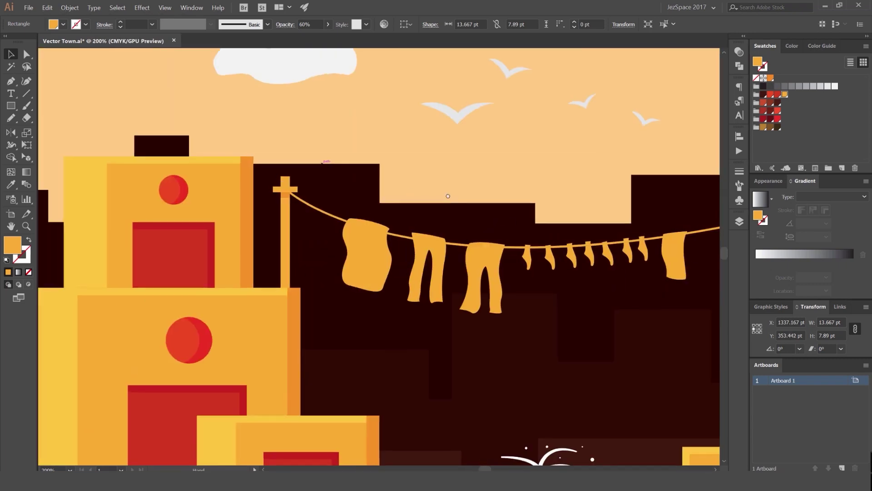
pyautogui.scroll(2, 438, 237)
pyautogui.moveTo(275, 189); pyautogui.dragTo(354, 216)
pyautogui.scroll(3, 502, 273)
pyautogui.scroll(-7, 520, 275)
pyautogui.click(473, 220)
pyautogui.moveTo(473, 220); pyautogui.dragTo(359, 130)
pyautogui.scroll(-2, 379, 142)
pyautogui.scroll(3, 385, 165)
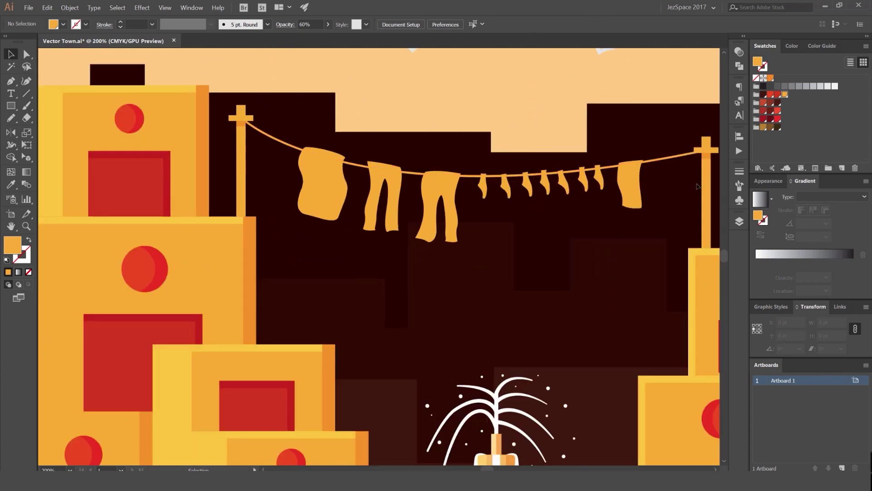
# - Try filling the right pole with the dark brown swatch, and undo the change
pyautogui.click(706, 205)
pyautogui.click(778, 103)
pyautogui.click(656, 100)
pyautogui.scroll(-2, 655, 100)
pyautogui.moveTo(548, 101); pyautogui.dragTo(528, 105)
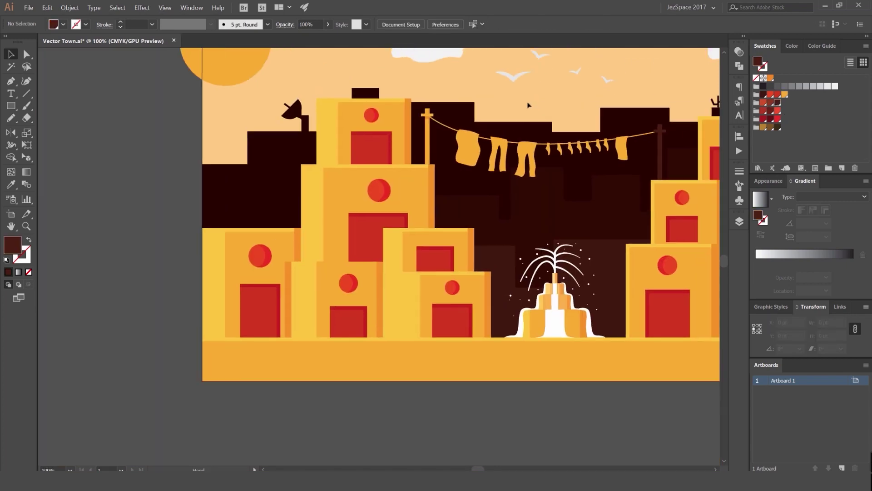
pyautogui.moveTo(596, 106); pyautogui.dragTo(460, 102)
pyautogui.scroll(-1, 459, 104)
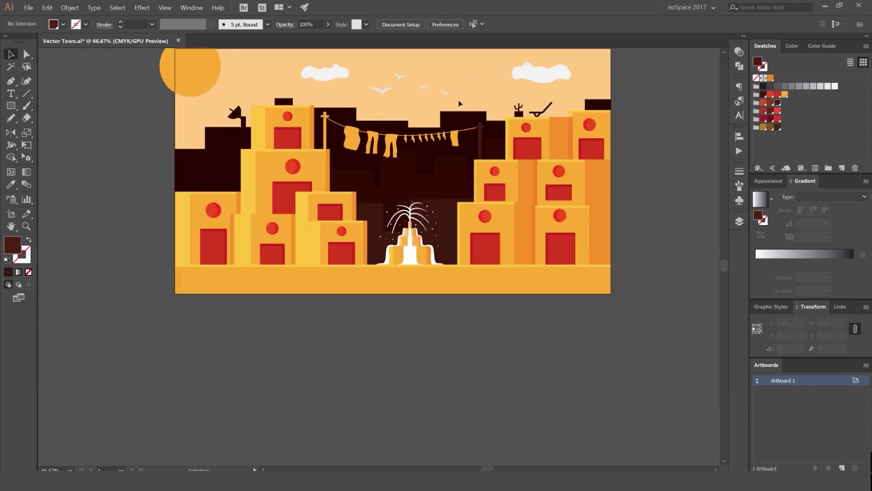
pyautogui.hotkey('ctrl', 'z')
# - Set the fill of the rope holding the clothes to white, FFFFFF
pyautogui.scroll(3, 429, 119)
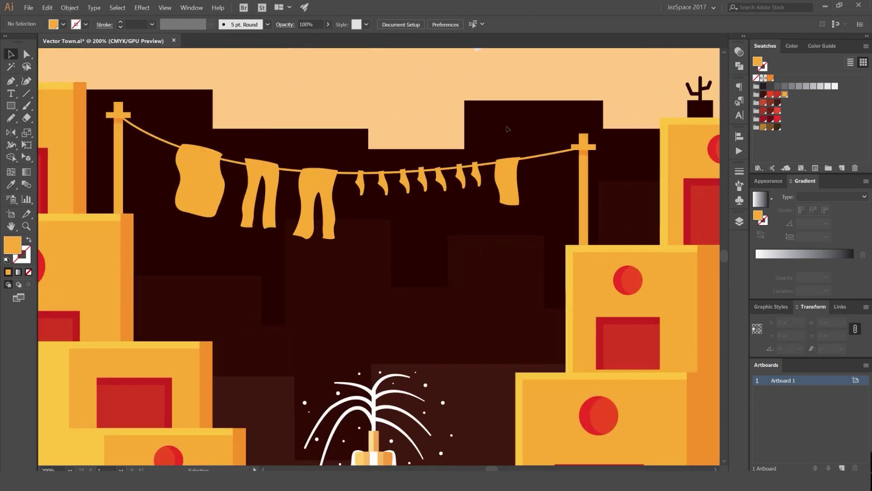
pyautogui.click(510, 178)
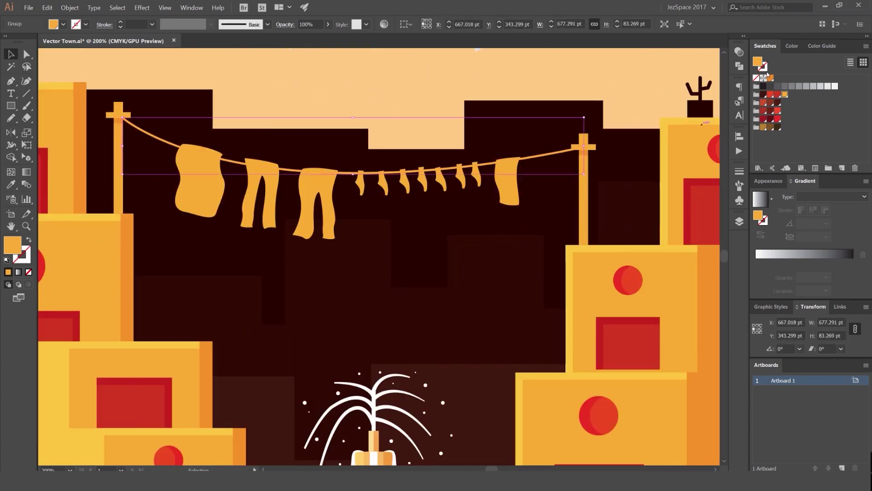
pyautogui.click(793, 47)
pyautogui.click(816, 51)
pyautogui.click(776, 49)
pyautogui.doubleClick(760, 62)
pyautogui.moveTo(551, 162); pyautogui.dragTo(536, 143)
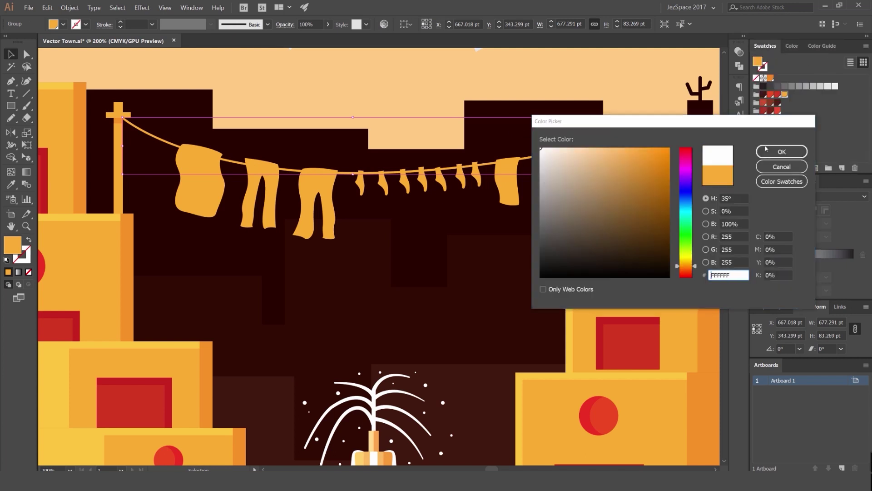
pyautogui.click(769, 150)
# - Save the rope's white as a new global CMYK process colour swatch
pyautogui.click(842, 168)
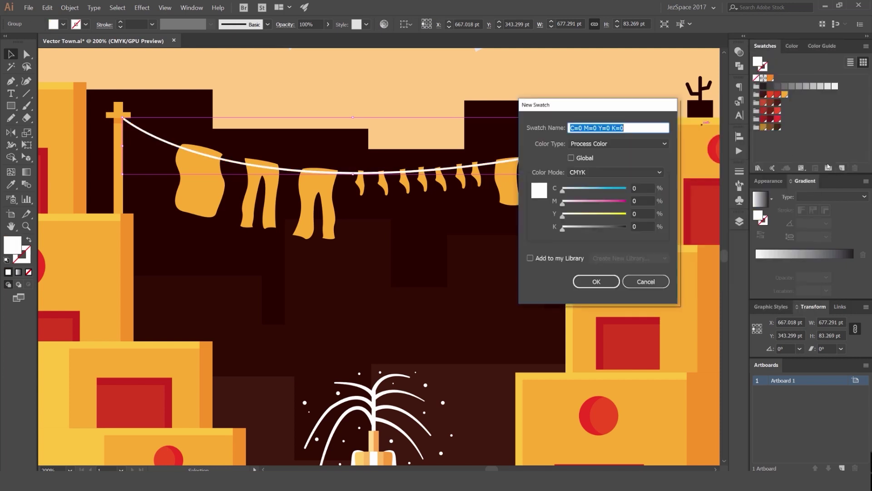
pyautogui.click(589, 155)
pyautogui.press('Return')
pyautogui.click(454, 90)
pyautogui.scroll(-4, 377, 83)
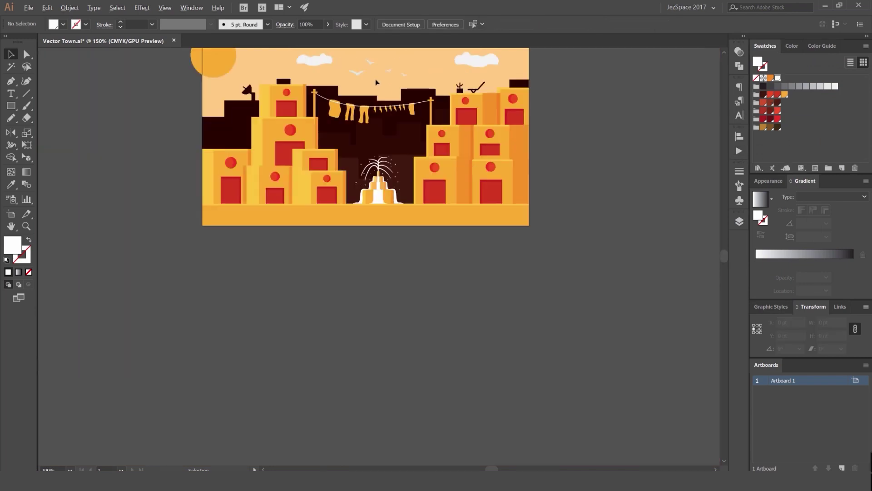
pyautogui.moveTo(429, 164); pyautogui.dragTo(437, 167)
# - Select all the hanging garments and sample the darker orange at 60% opacity from the building's shaded side onto them
pyautogui.scroll(3, 389, 111)
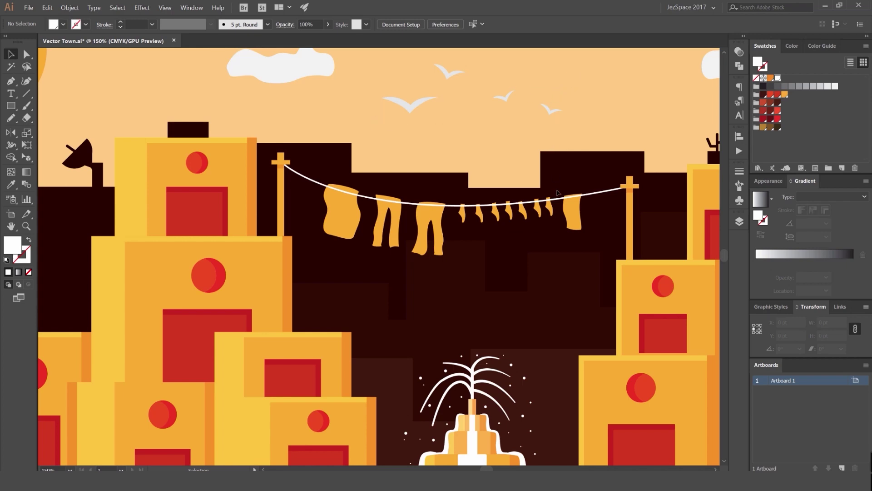
pyautogui.scroll(2, 558, 193)
pyautogui.moveTo(307, 222); pyautogui.dragTo(422, 186)
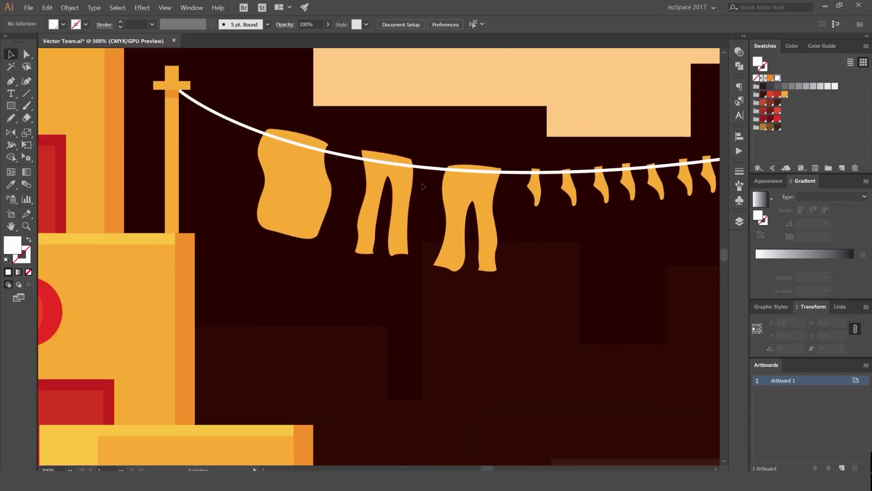
pyautogui.scroll(-5, 417, 200)
pyautogui.scroll(5, 390, 220)
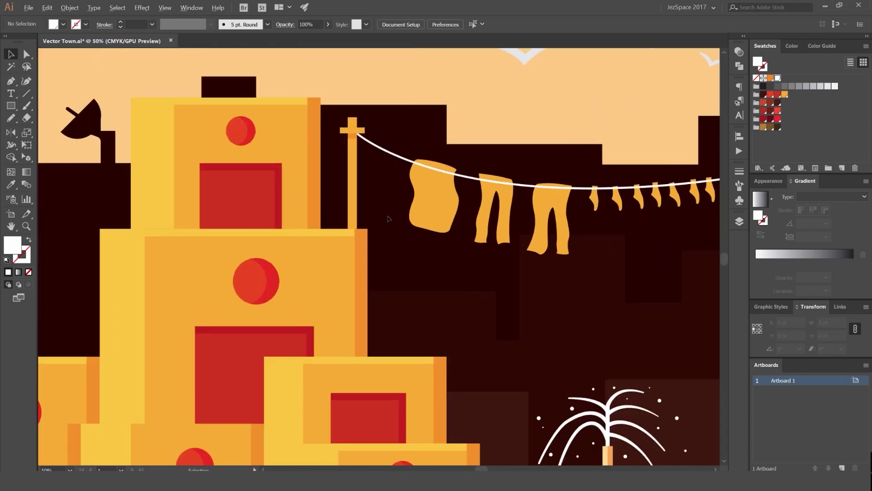
pyautogui.click(450, 200)
pyautogui.keyDown('shift'); pyautogui.click(544, 200); pyautogui.keyUp('shift')
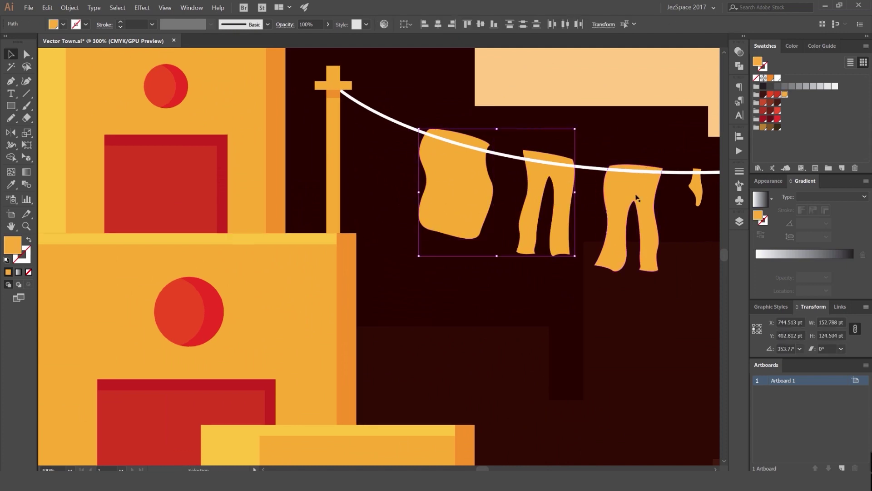
pyautogui.keyDown('shift'); pyautogui.click(655, 199); pyautogui.keyUp('shift')
pyautogui.moveTo(655, 199); pyautogui.dragTo(461, 232)
pyautogui.scroll(-2, 435, 227)
pyautogui.hotkey('ctrl', 'y')
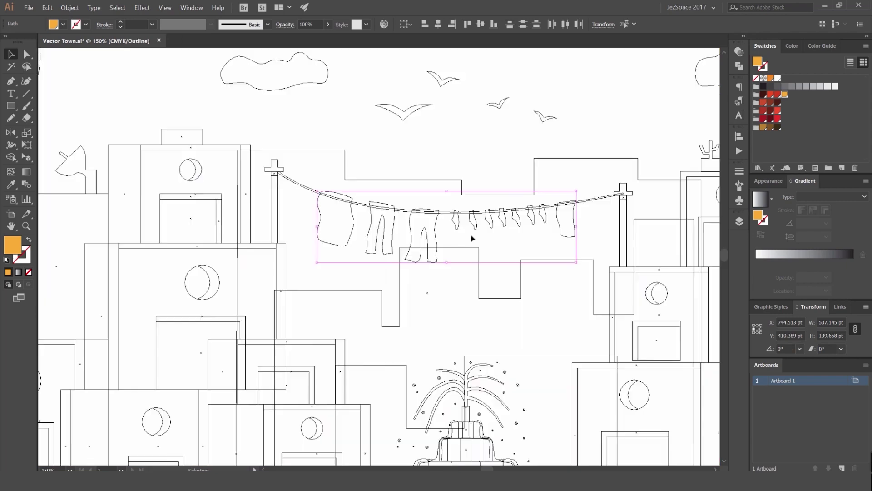
pyautogui.hotkey('ctrl', 'y')
pyautogui.press('a')
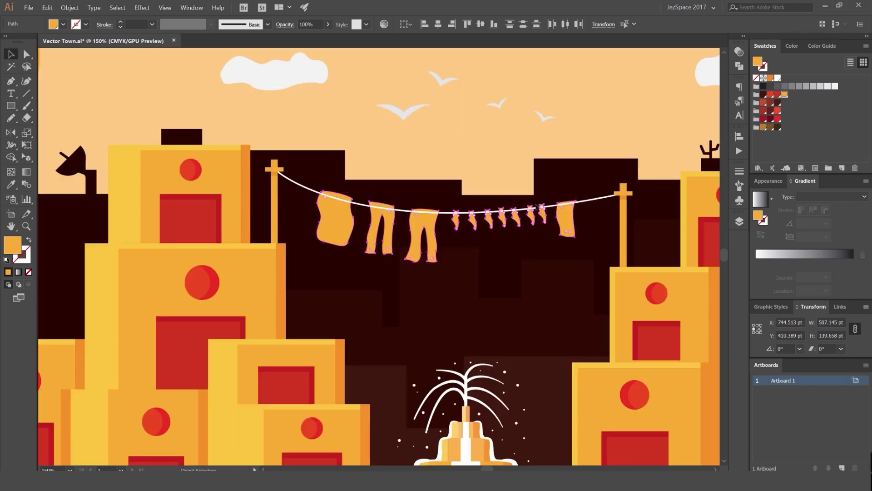
pyautogui.press('i')
pyautogui.click(247, 222)
pyautogui.press('v')
pyautogui.click(443, 169)
pyautogui.scroll(-3, 449, 163)
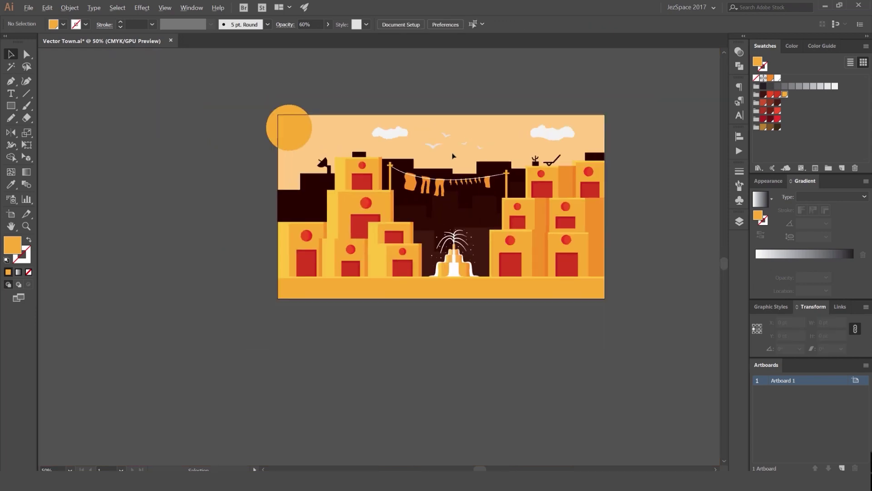
# - Restore the hanging garments' yellow-orange fill at 100% opacity
pyautogui.scroll(2, 448, 162)
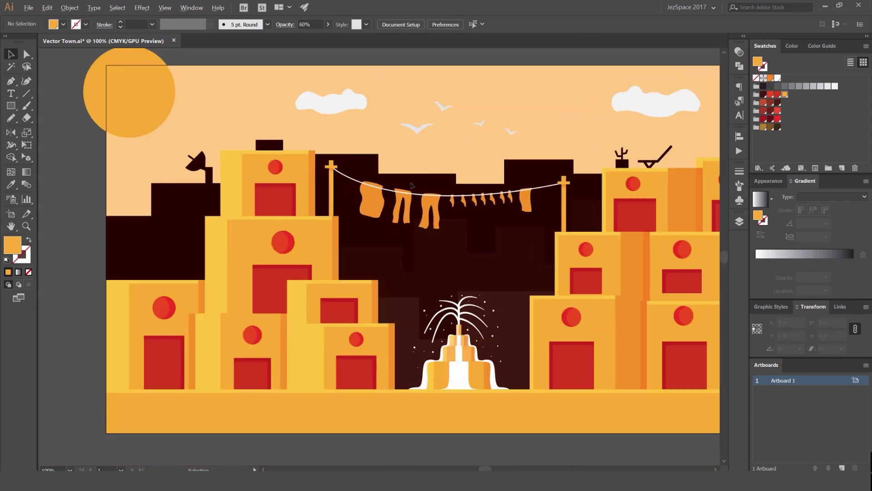
pyautogui.scroll(3, 412, 186)
pyautogui.scroll(-5, 454, 181)
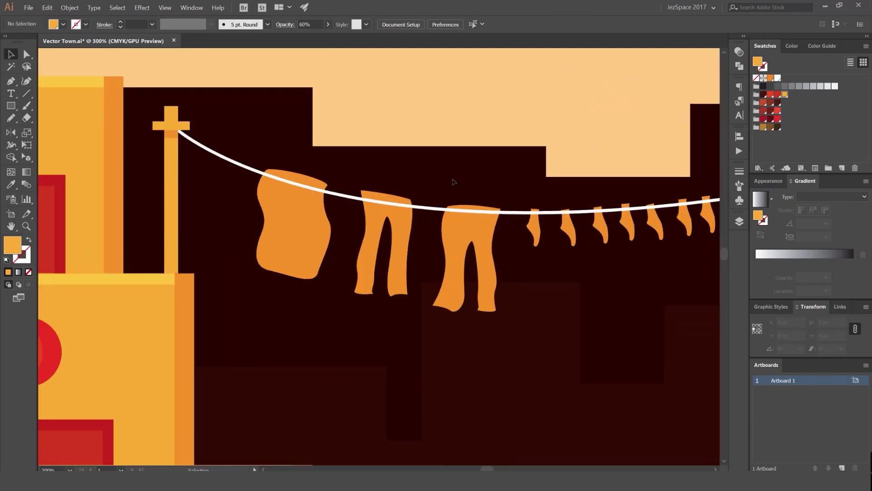
pyautogui.scroll(3, 377, 179)
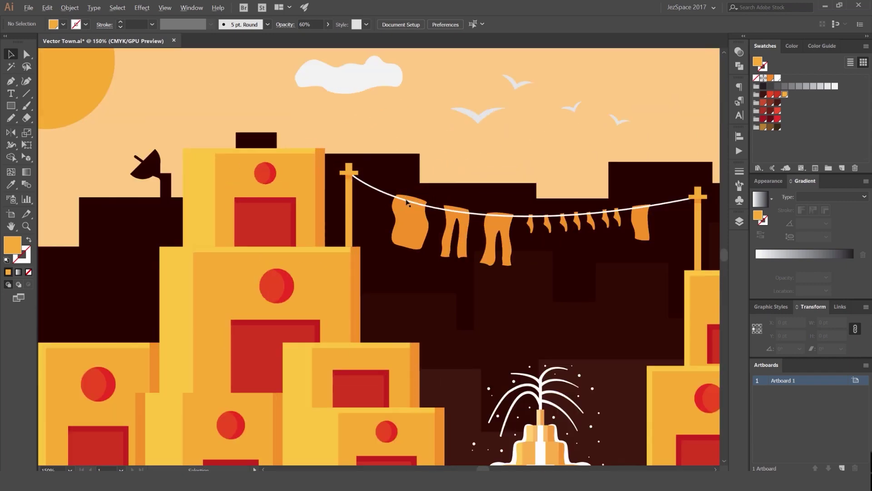
pyautogui.click(411, 217)
pyautogui.scroll(-2, 567, 283)
pyautogui.click(577, 220)
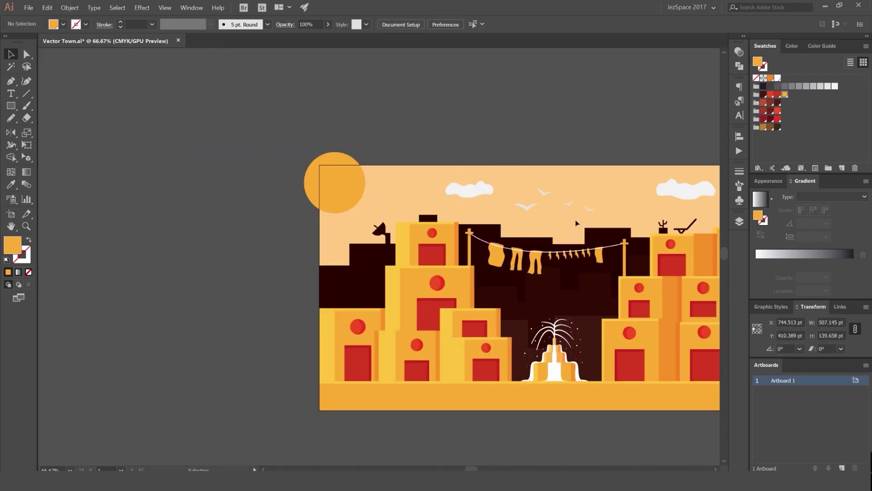
# - Undo the last fill and opacity change on the hanging garments
pyautogui.hotkey('ctrl', 'z')
pyautogui.click(577, 221)
pyautogui.moveTo(576, 221); pyautogui.dragTo(442, 177)
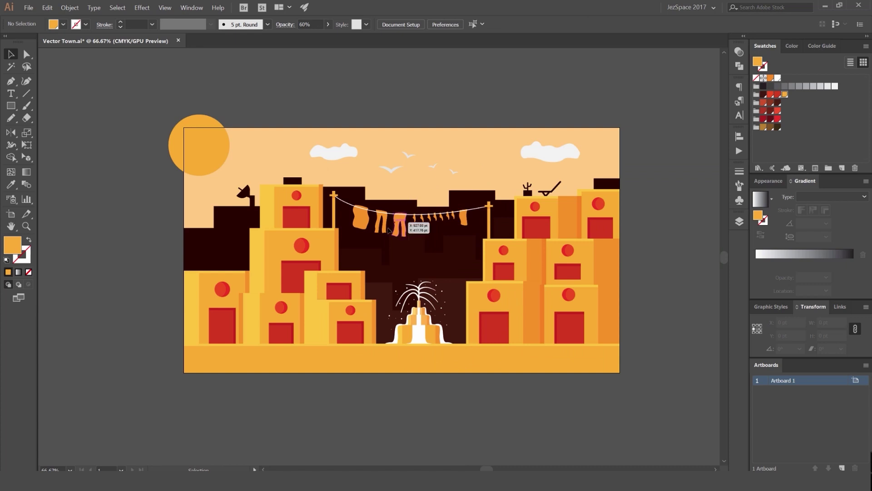
pyautogui.scroll(3, 396, 228)
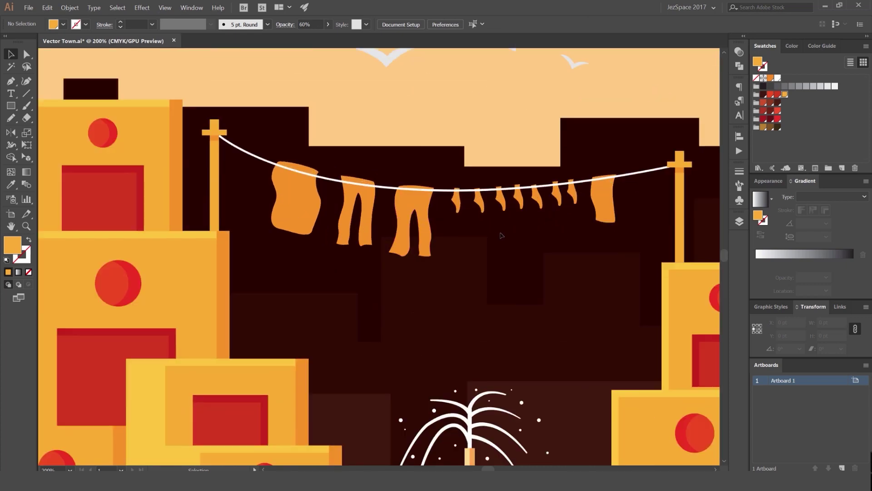
pyautogui.scroll(3, 359, 225)
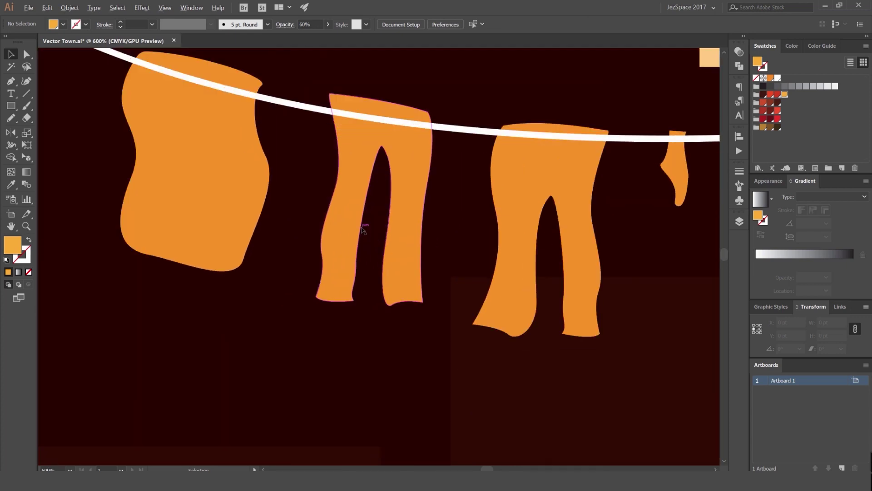
# - Draw a curved shading strip down the right side of the smaller trousers with the Pen tool and trim it to their outline
pyautogui.click(391, 94)
pyautogui.moveTo(419, 182); pyautogui.dragTo(413, 239)
pyautogui.click(464, 297)
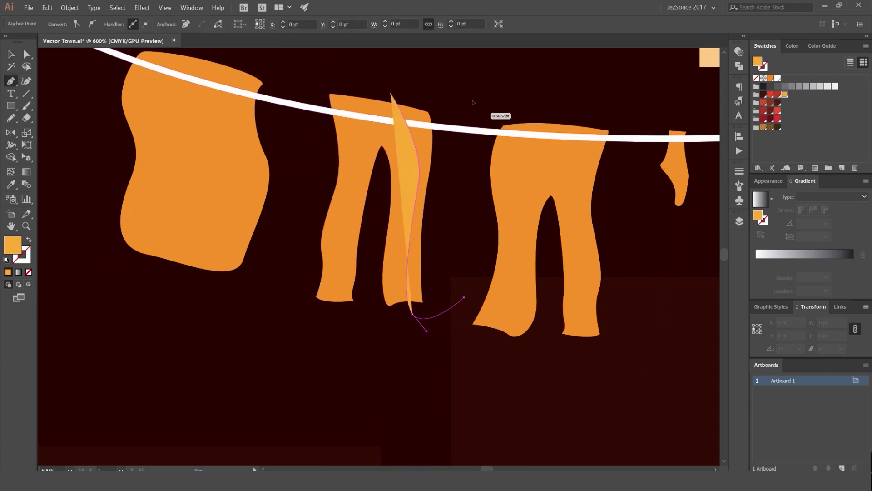
pyautogui.click(477, 111)
pyautogui.moveTo(420, 88); pyautogui.dragTo(409, 89)
pyautogui.click(391, 93)
pyautogui.press('v')
pyautogui.keyDown('shift'); pyautogui.click(386, 112); pyautogui.keyUp('shift')
pyautogui.hotkey('shift', 'm')
pyautogui.keyDown('alt'); pyautogui.click(446, 106); pyautogui.keyUp('alt')
pyautogui.press('v')
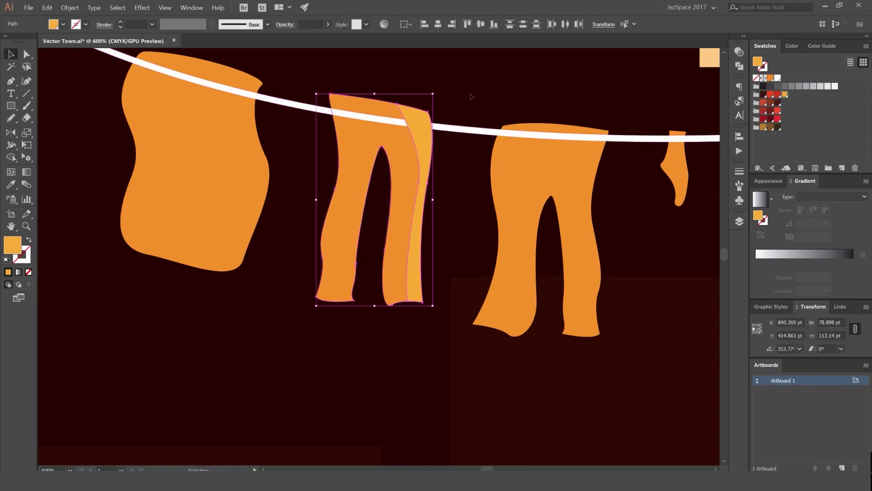
# - Try the Darken and Multiply blend modes on the smaller trousers' shading strip
pyautogui.click(471, 97)
pyautogui.click(427, 119)
pyautogui.click(739, 52)
pyautogui.click(632, 64)
pyautogui.click(630, 89)
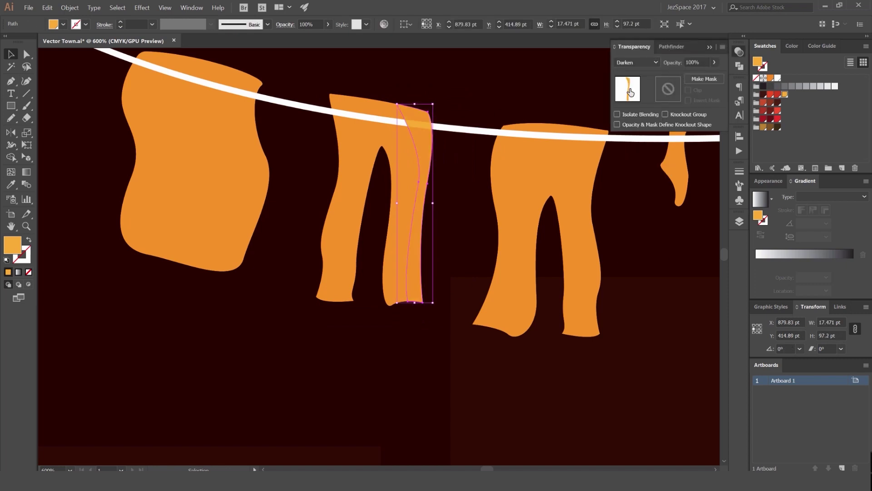
pyautogui.scroll(-1, 639, 62)
pyautogui.click(512, 57)
pyautogui.scroll(-6, 513, 61)
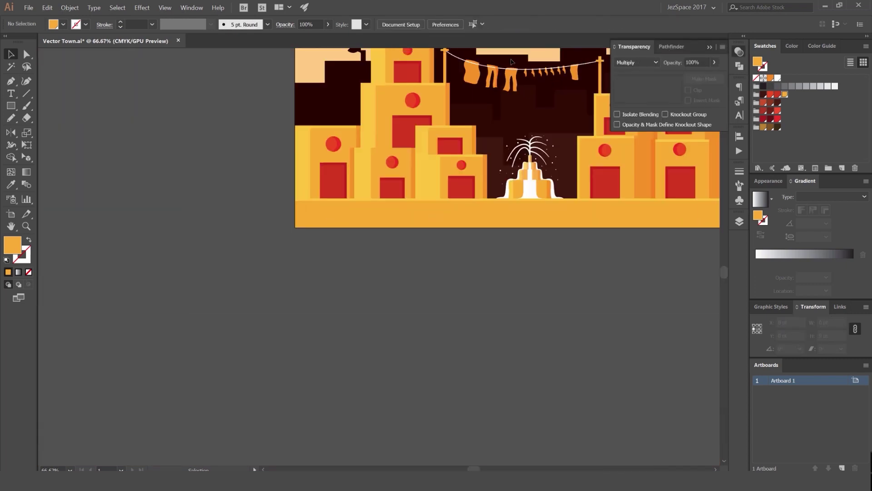
pyautogui.moveTo(515, 61); pyautogui.dragTo(475, 93)
pyautogui.scroll(-1, 488, 73)
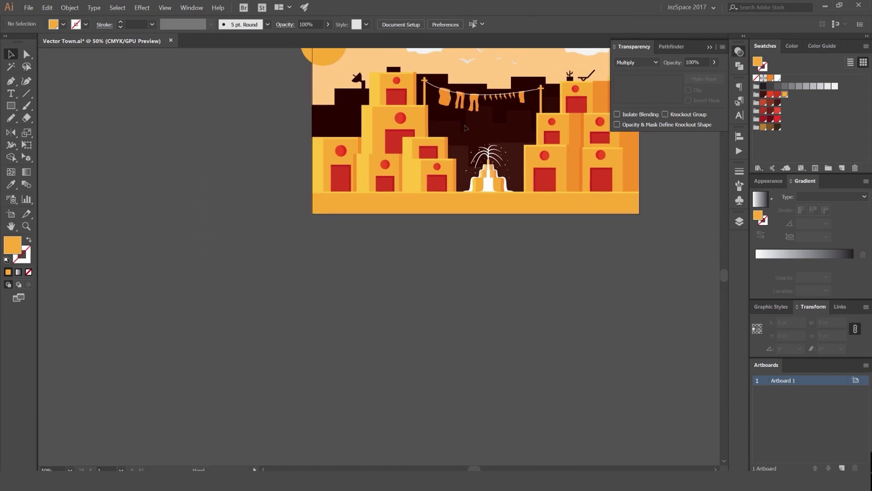
pyautogui.scroll(2, 477, 77)
pyautogui.moveTo(466, 81); pyautogui.dragTo(350, 154)
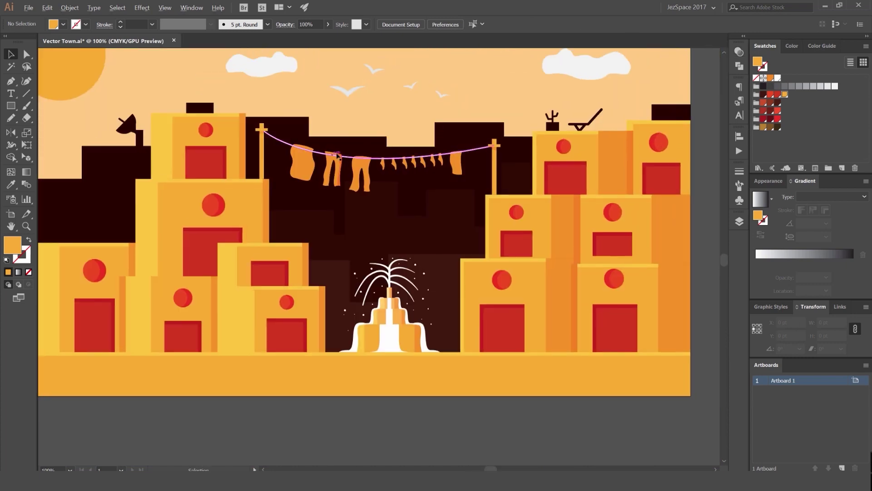
# - Remove the shading strip from the smaller trousers and clear the selection
pyautogui.scroll(1, 350, 155)
pyautogui.click(357, 169)
pyautogui.hotkey('ctrl', 'shift', 'a')
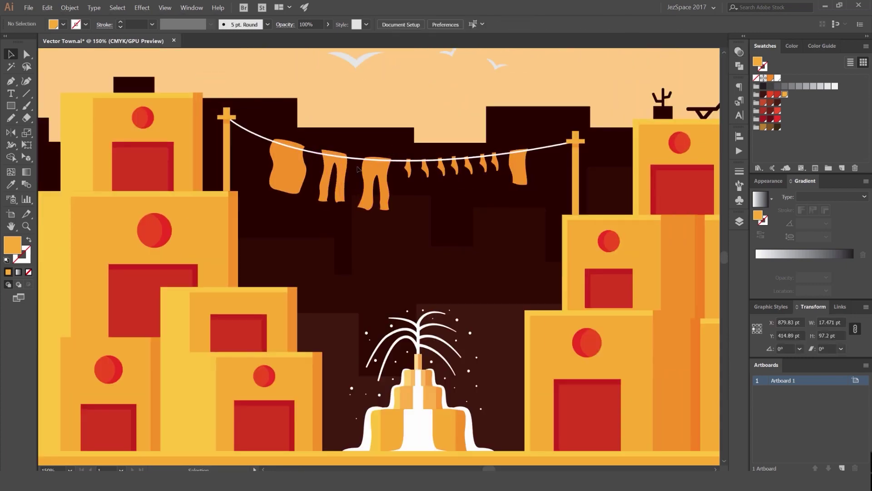
# - Select the darker overlays of all the hanging garments and try them at 30% opacity, then undo it
pyautogui.scroll(-4, 395, 94)
pyautogui.scroll(5, 362, 154)
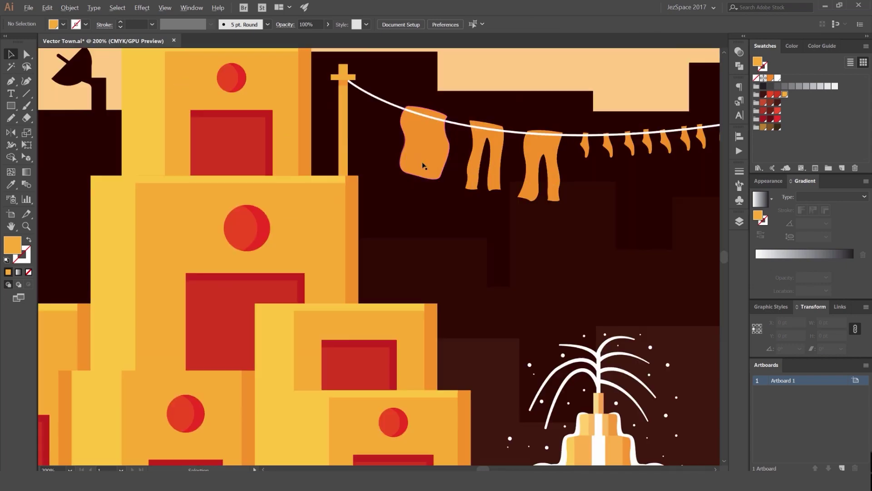
pyautogui.moveTo(398, 103); pyautogui.dragTo(564, 204)
pyautogui.hscroll(1, 498, 182)
pyautogui.scroll(1, 560, 179)
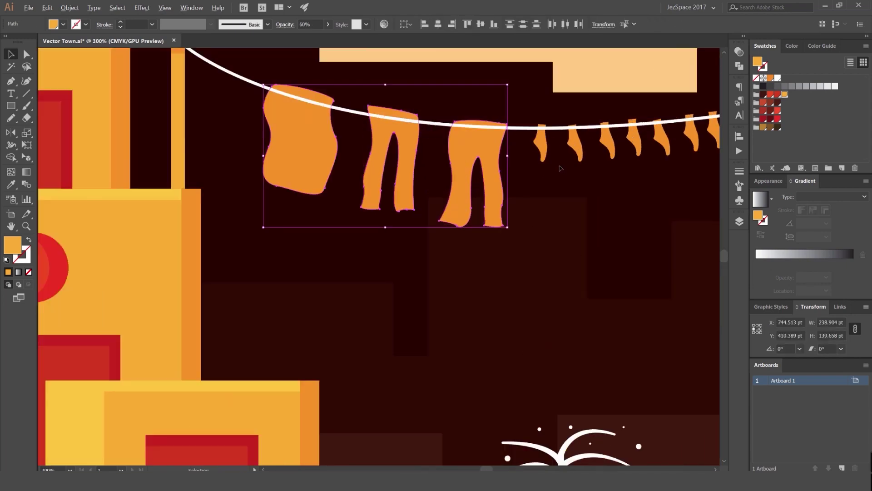
pyautogui.moveTo(545, 150); pyautogui.dragTo(361, 172)
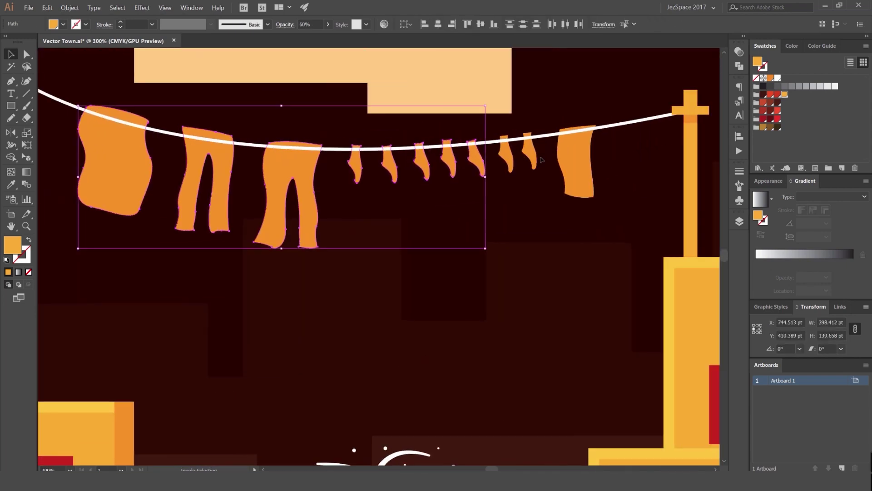
pyautogui.keyDown('shift'); pyautogui.click(507, 157); pyautogui.keyUp('shift')
pyautogui.keyDown('shift'); pyautogui.click(530, 155); pyautogui.keyUp('shift')
pyautogui.keyDown('shift'); pyautogui.click(576, 155); pyautogui.keyUp('shift')
pyautogui.click(737, 53)
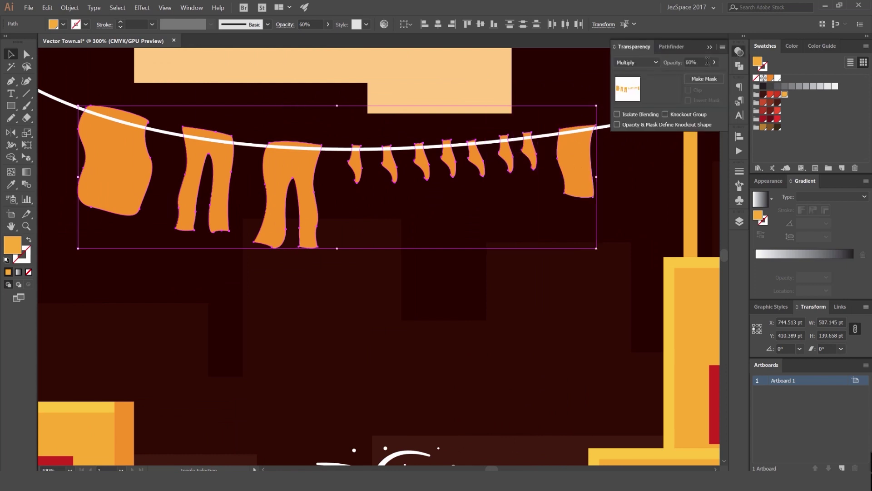
pyautogui.click(671, 65)
pyautogui.press('Return')
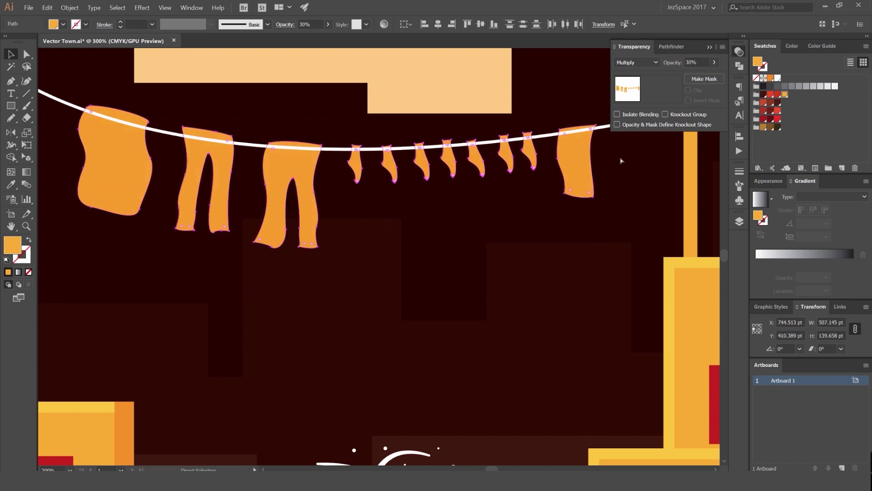
pyautogui.hotkey('ctrl', 'z')
# - Try the garment overlays at 100% opacity against the whole town, then undo the change
pyautogui.click(699, 65)
pyautogui.write('100')
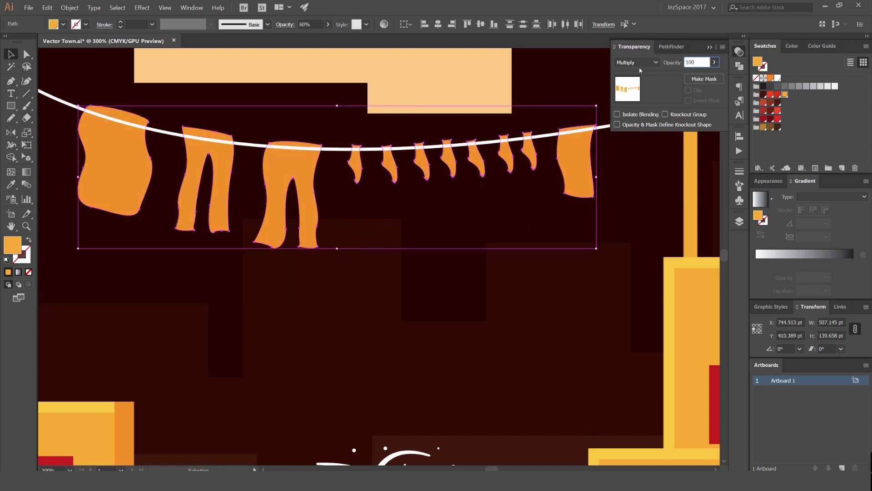
pyautogui.press('Return')
pyautogui.click(545, 74)
pyautogui.scroll(-4, 544, 75)
pyautogui.moveTo(565, 58); pyautogui.dragTo(524, 105)
pyautogui.scroll(-1, 524, 106)
pyautogui.hotkey('ctrl', 'z')
pyautogui.click(527, 105)
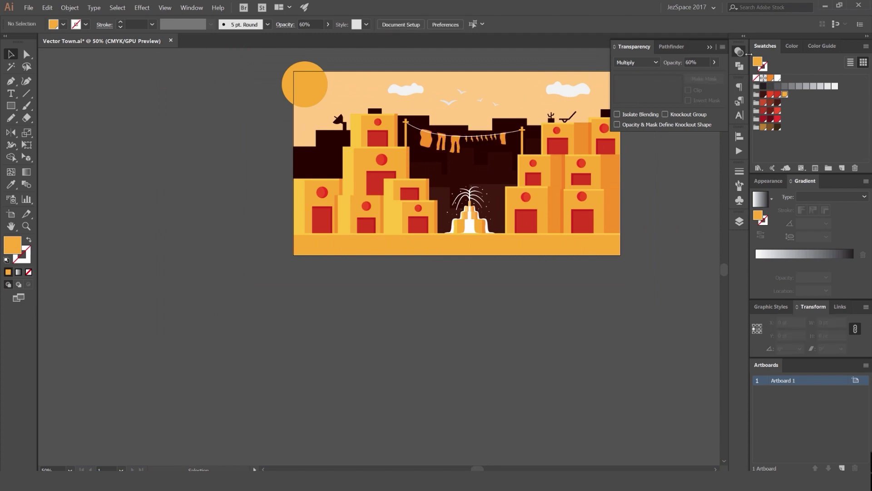
pyautogui.click(695, 89)
# - Try to duplicate the last garment on the rope towards the right pole and bring the copy to the front
pyautogui.scroll(8, 507, 139)
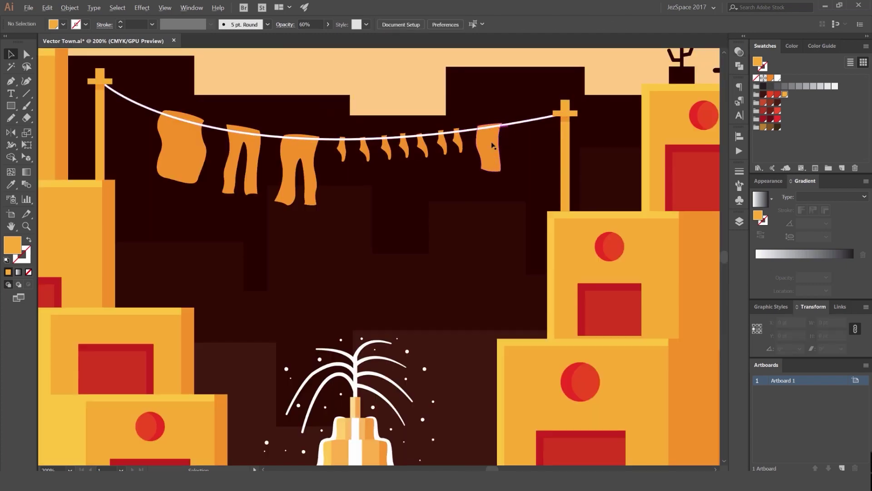
pyautogui.press('a')
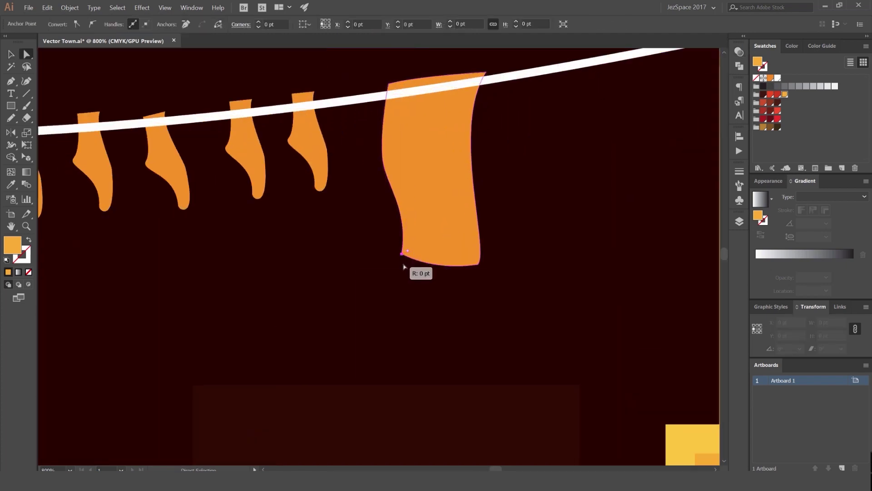
pyautogui.click(402, 254)
pyautogui.click(536, 184)
pyautogui.moveTo(536, 185); pyautogui.dragTo(479, 242)
pyautogui.press('v')
pyautogui.moveTo(397, 226); pyautogui.dragTo(533, 195)
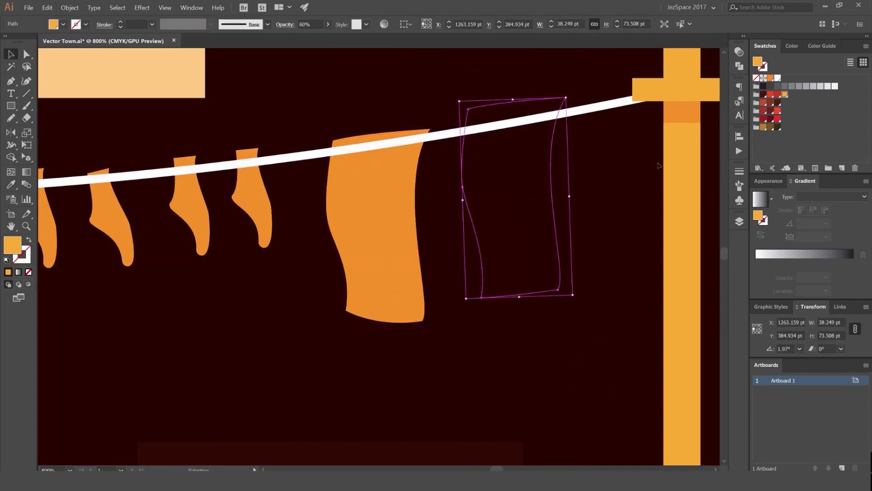
pyautogui.hotkey('ctrl', 'shift', ']')
pyautogui.hotkey('ctrl', 'z')
pyautogui.hotkey('ctrl', 'z')
# - Duplicate the last garment towards the right pole, scale the copy to about 28 × 50 pt and tilt it about 10° along the rope
pyautogui.moveTo(377, 229); pyautogui.dragTo(522, 197)
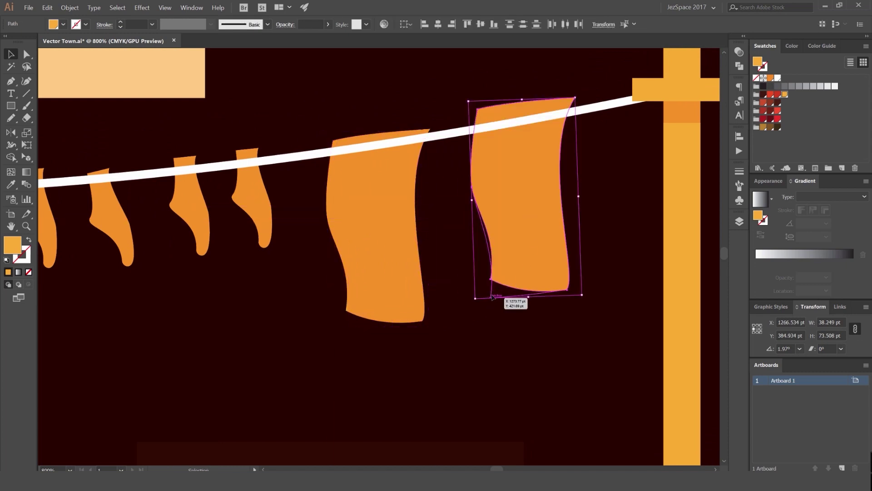
pyautogui.moveTo(475, 298); pyautogui.dragTo(511, 228)
pyautogui.moveTo(536, 198); pyautogui.dragTo(491, 211)
pyautogui.moveTo(532, 111); pyautogui.dragTo(523, 106)
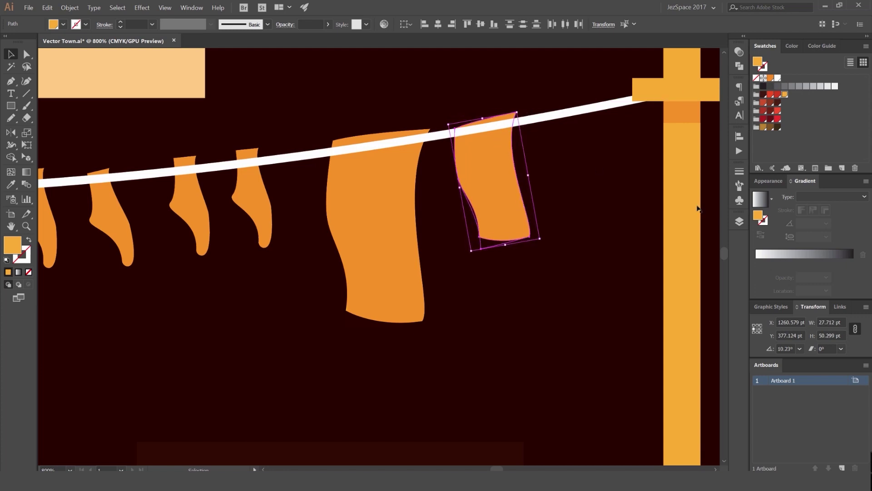
# - Flip the small garment copy horizontally, rotate it to about 30° and seat it on the rope
pyautogui.click(867, 306)
pyautogui.click(779, 328)
pyautogui.moveTo(437, 167); pyautogui.dragTo(501, 85)
pyautogui.moveTo(508, 159); pyautogui.dragTo(515, 168)
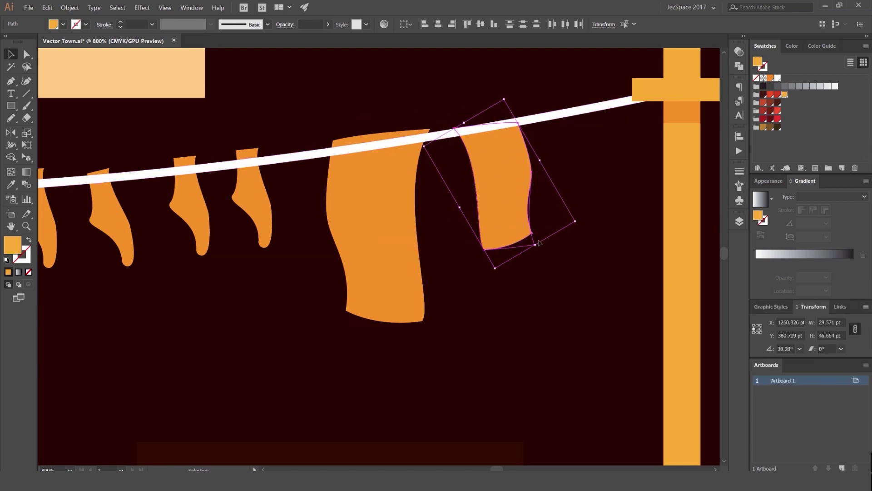
# - Reshape the lower right corner of the small garment copy by adjusting its anchor point and curve handles
pyautogui.click(536, 234)
pyautogui.press('a')
pyautogui.click(532, 234)
pyautogui.scroll(2, 539, 238)
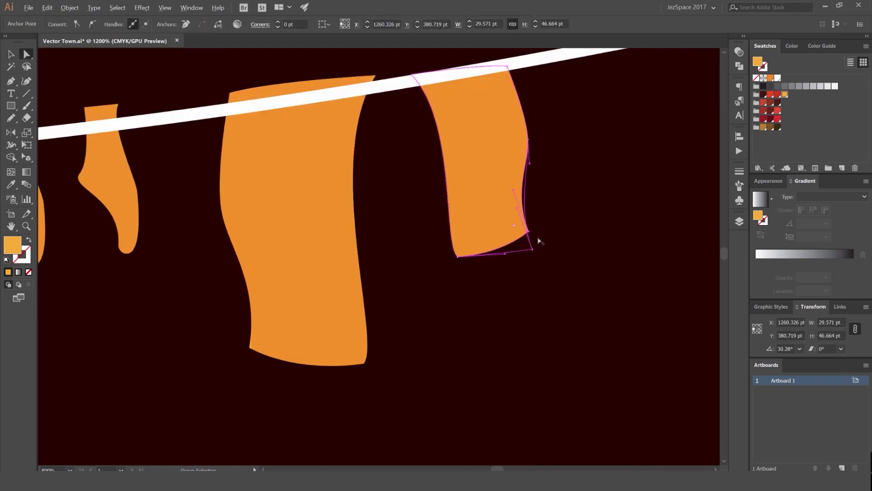
pyautogui.moveTo(540, 214); pyautogui.dragTo(509, 239)
pyautogui.moveTo(524, 227); pyautogui.dragTo(525, 244)
pyautogui.click(575, 210)
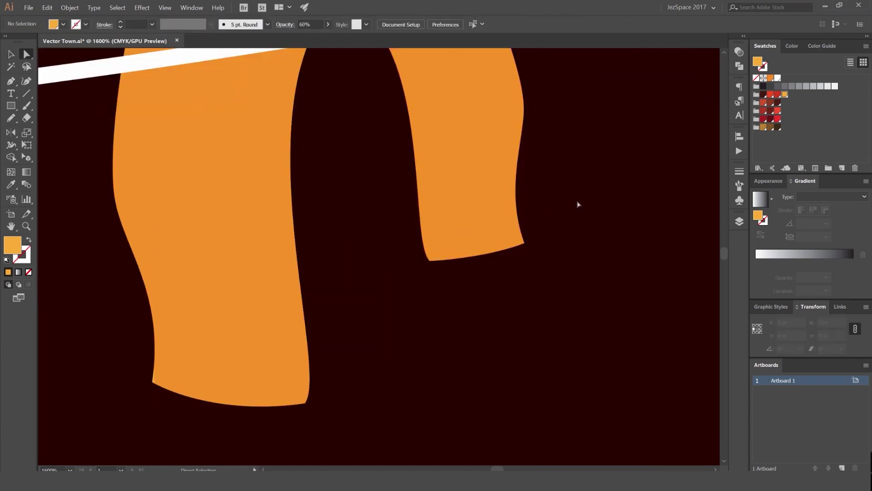
# - Remove the 60% darker overlay from the two garments nearest the right pole and raise the smaller one slightly on the rope
pyautogui.scroll(-4, 579, 200)
pyautogui.scroll(-3, 580, 198)
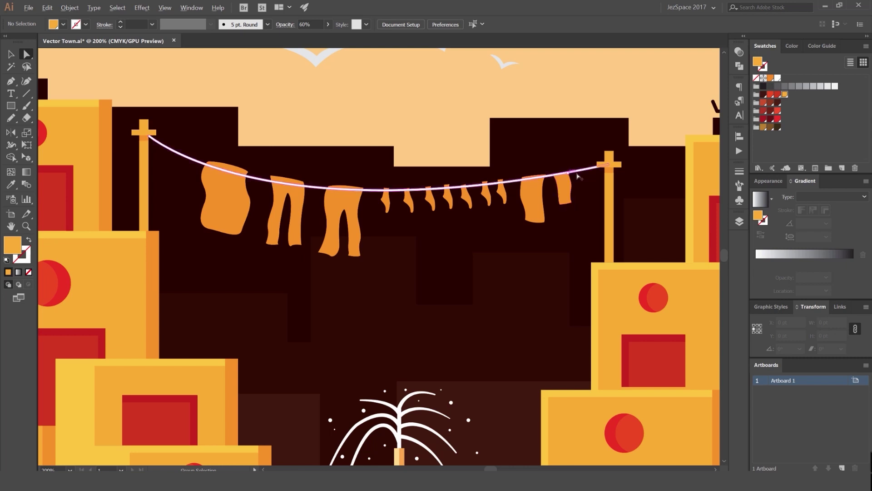
pyautogui.scroll(2, 536, 196)
pyautogui.moveTo(539, 198); pyautogui.dragTo(563, 205)
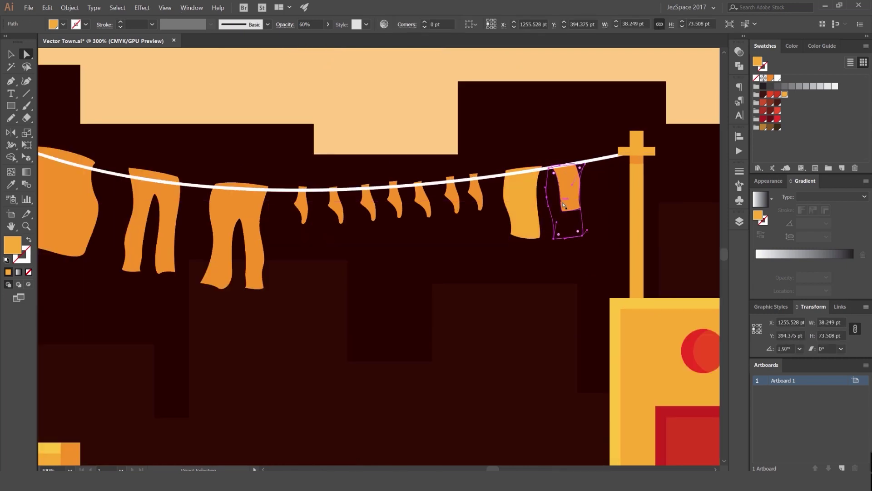
pyautogui.click(596, 191)
pyautogui.scroll(3, 591, 187)
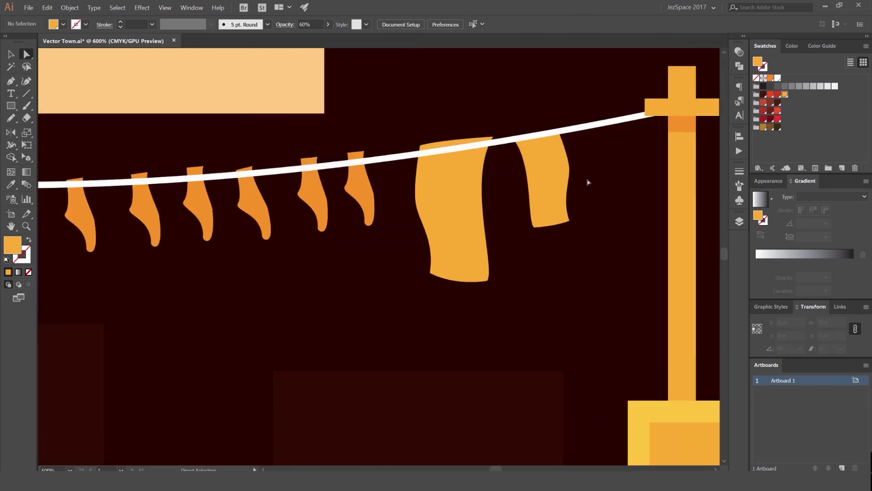
pyautogui.moveTo(562, 175); pyautogui.dragTo(563, 173)
pyautogui.click(579, 152)
# - Adjust the upper corner points of the larger garment beside the small copy where it hangs over the rope
pyautogui.click(494, 137)
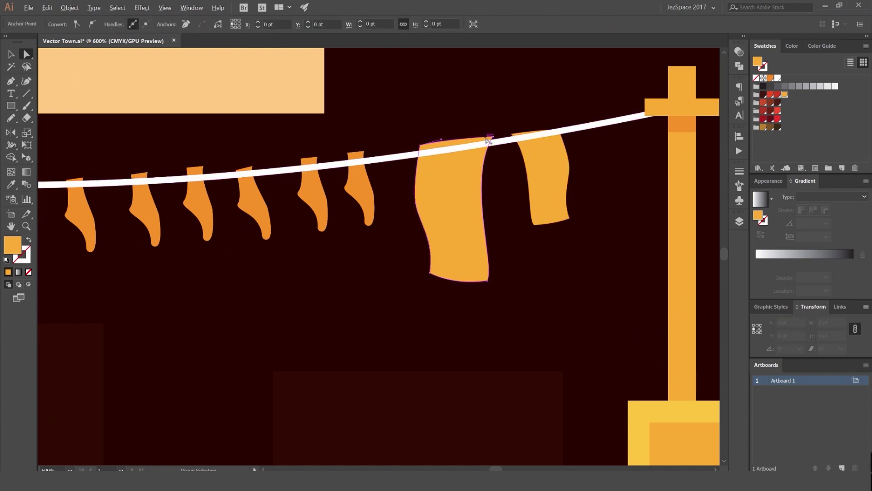
pyautogui.scroll(3, 487, 139)
pyautogui.moveTo(505, 134); pyautogui.dragTo(498, 145)
pyautogui.moveTo(310, 158); pyautogui.dragTo(297, 172)
pyautogui.click(385, 118)
pyautogui.scroll(-4, 385, 119)
pyautogui.scroll(2, 370, 140)
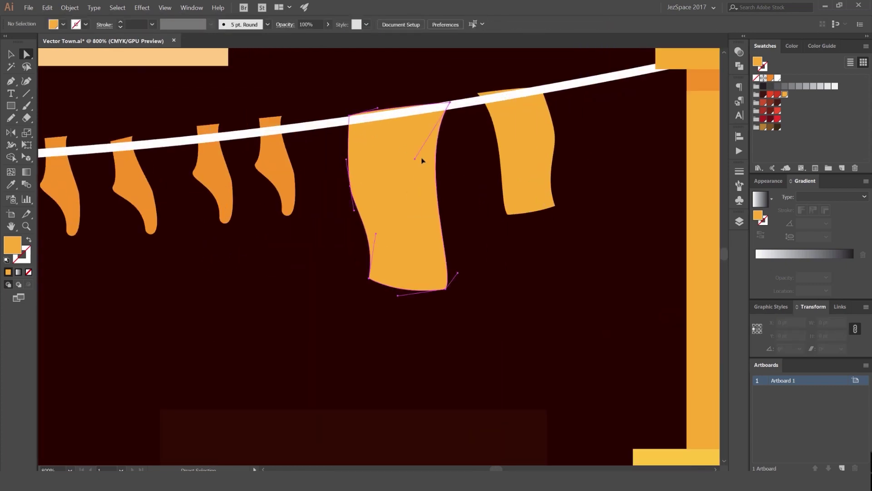
# - Apply the sock's darker orange at 60% opacity to the two garments nearest the right pole by sampling it
pyautogui.click(422, 157)
pyautogui.keyDown('ctrl'); pyautogui.keyDown('shift'); pyautogui.click(549, 149); pyautogui.keyUp('shift'); pyautogui.keyUp('ctrl')
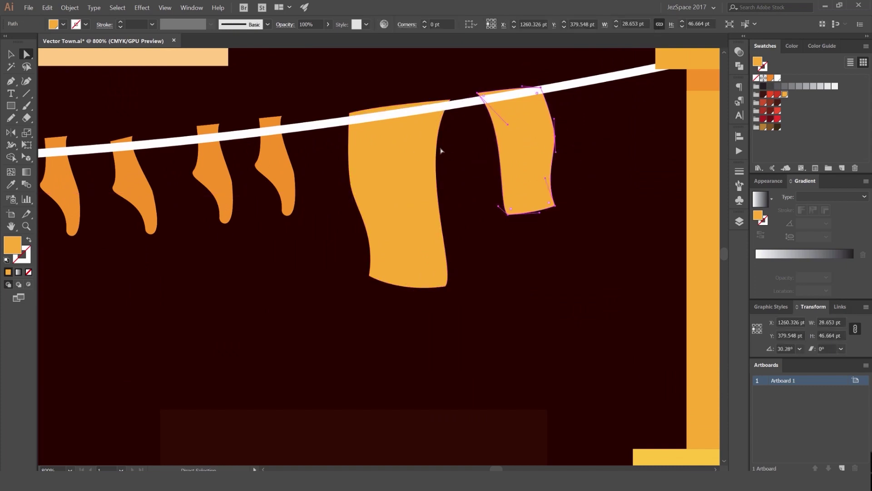
pyautogui.press('i')
pyautogui.click(289, 175)
pyautogui.press('v')
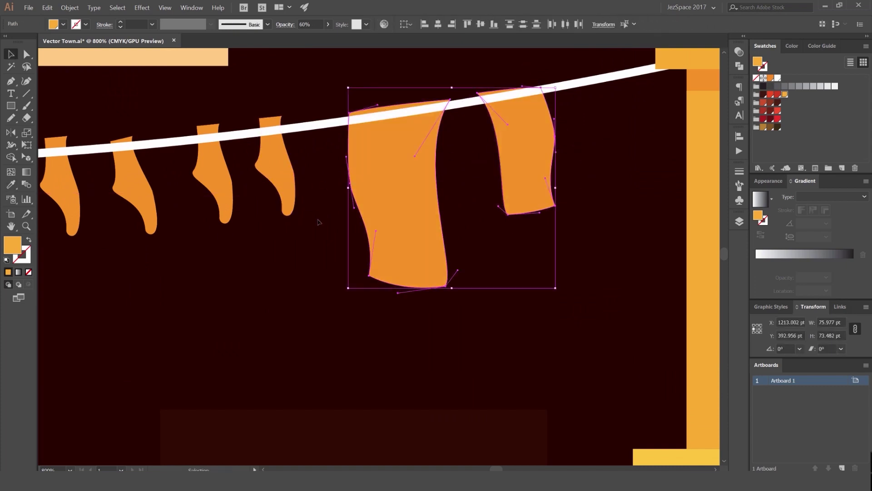
pyautogui.click(320, 221)
pyautogui.scroll(-6, 319, 221)
pyautogui.scroll(-3, 458, 143)
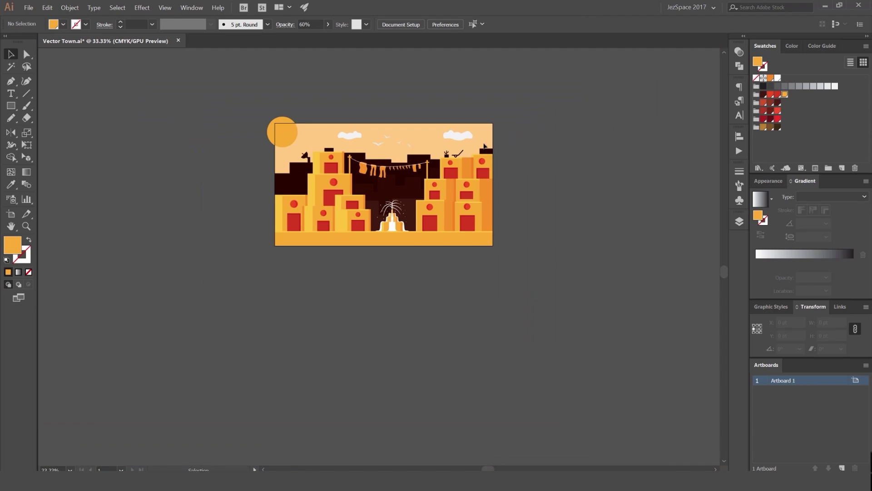
pyautogui.scroll(2, 334, 168)
pyautogui.scroll(1, 394, 169)
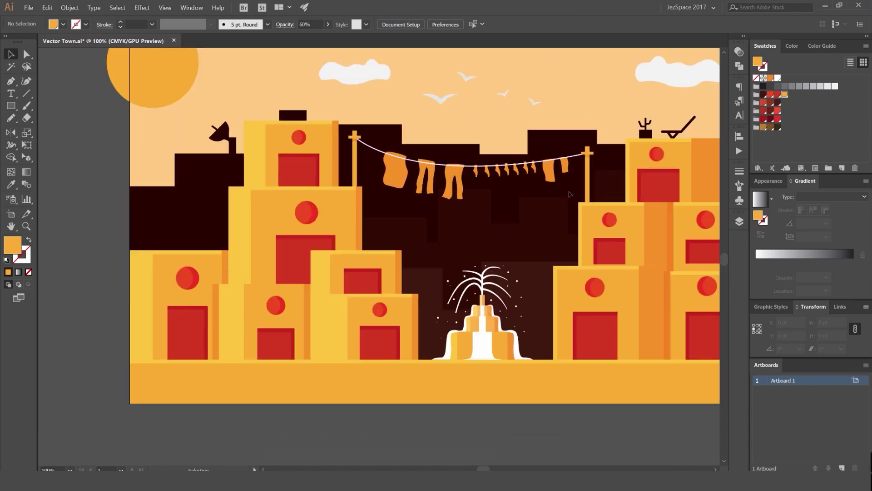
pyautogui.scroll(-3, 555, 173)
pyautogui.scroll(5, 509, 166)
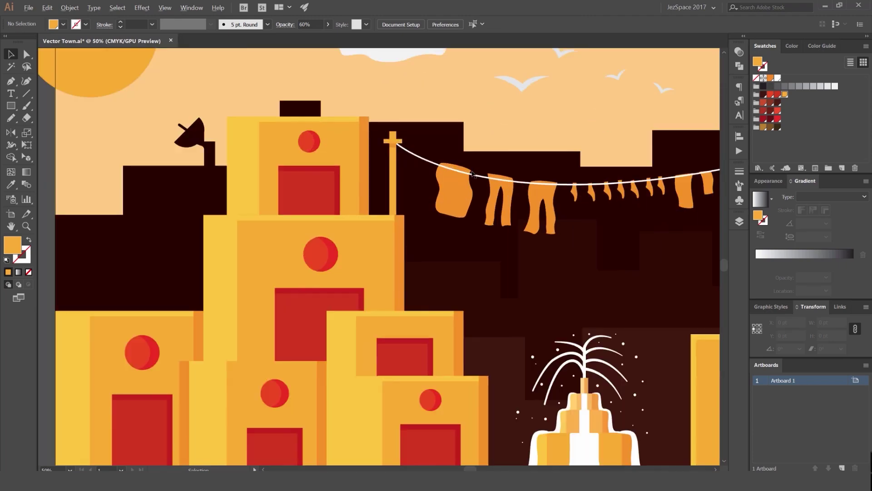
# - Try the red swatch as the fill of the three garments nearest the left pole
pyautogui.click(425, 221)
pyautogui.moveTo(589, 250); pyautogui.dragTo(454, 202)
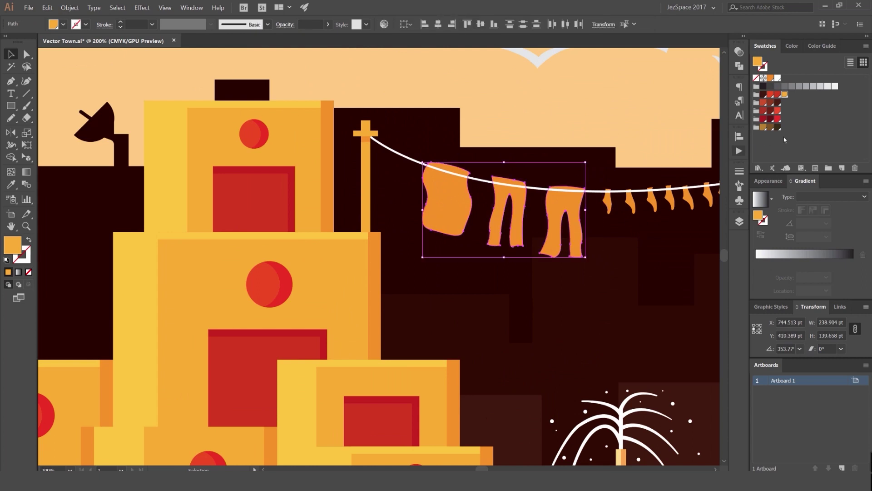
pyautogui.click(776, 96)
pyautogui.scroll(-5, 627, 111)
pyautogui.hscroll(2, 595, 109)
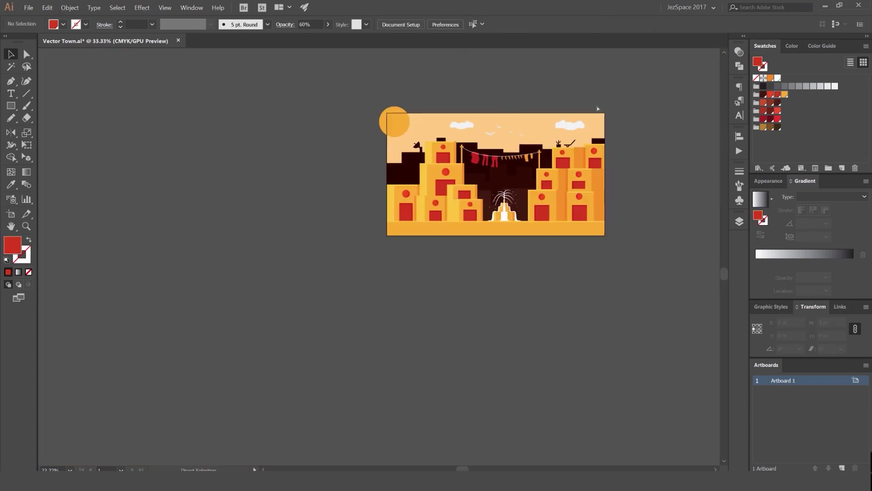
pyautogui.click(595, 103)
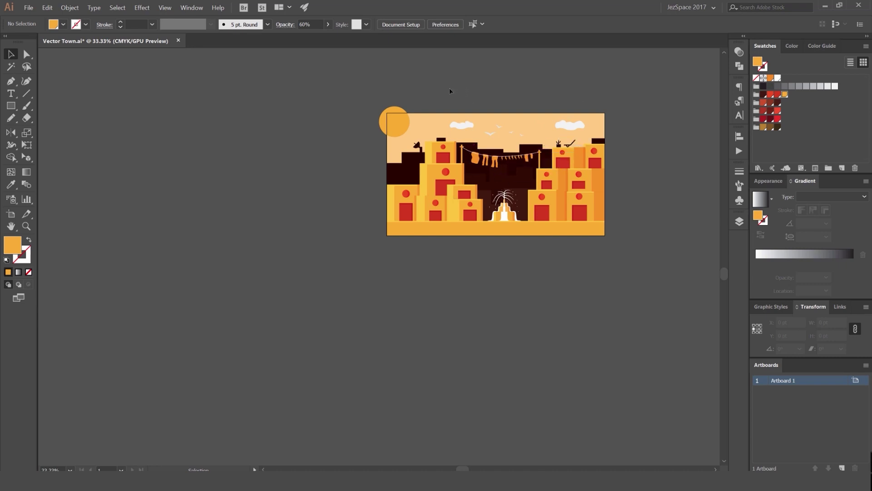
pyautogui.moveTo(477, 96); pyautogui.dragTo(422, 100)
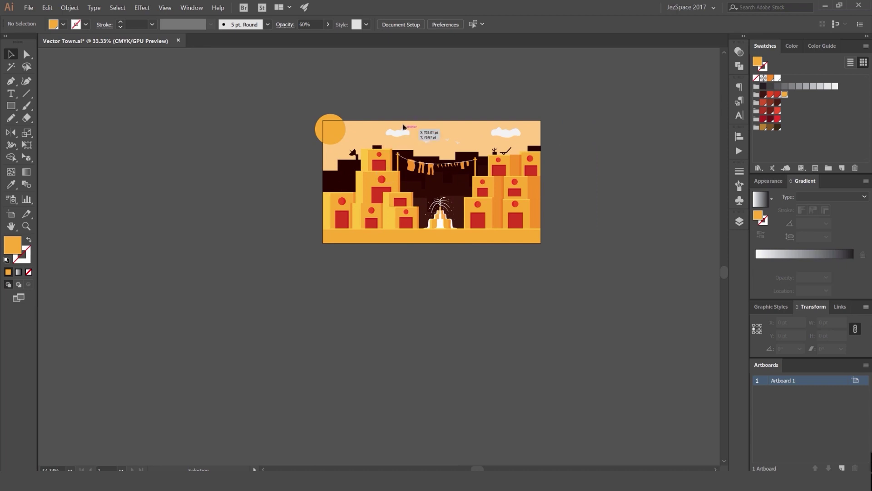
pyautogui.scroll(2, 407, 146)
pyautogui.scroll(-1, 499, 125)
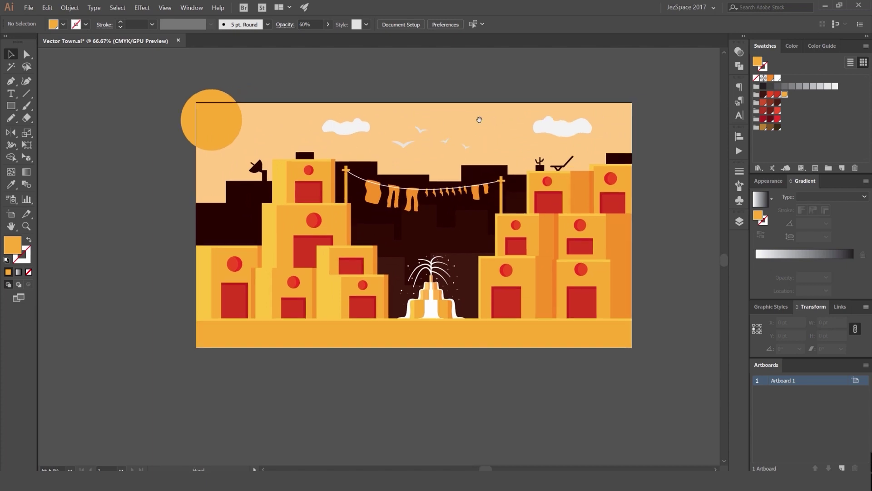
pyautogui.scroll(2, 453, 152)
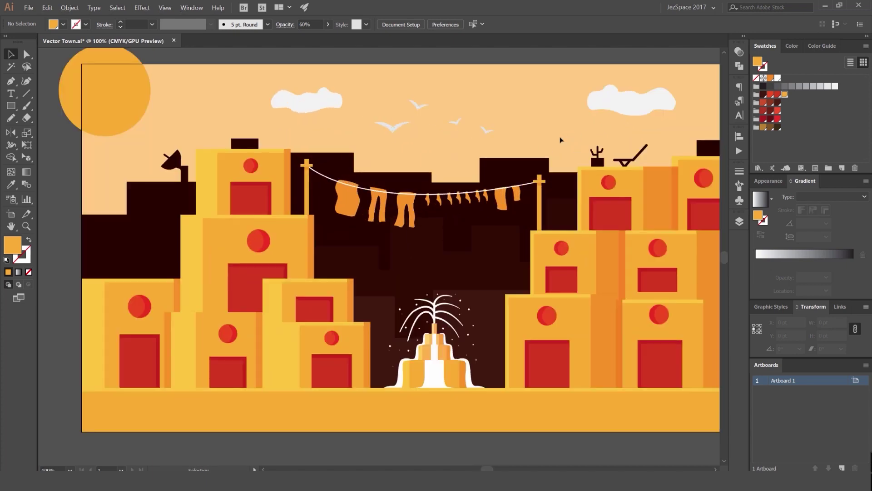
pyautogui.scroll(-1, 560, 140)
# - Unlock the Backdrop layer, lock the Working Layer and make Backdrop the active layer
pyautogui.click(740, 221)
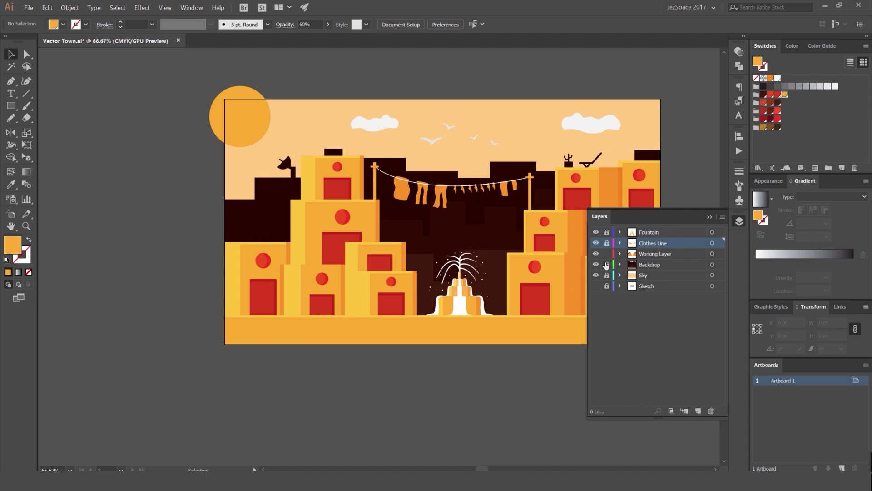
pyautogui.click(685, 148)
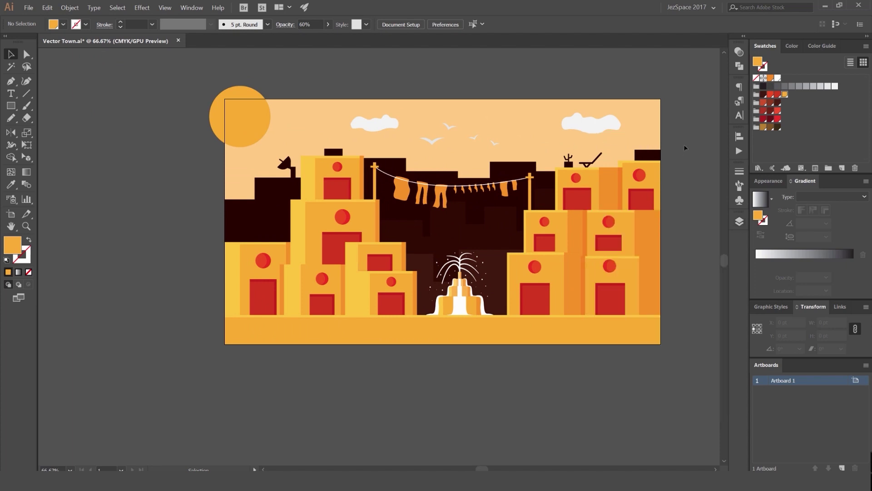
pyautogui.click(739, 221)
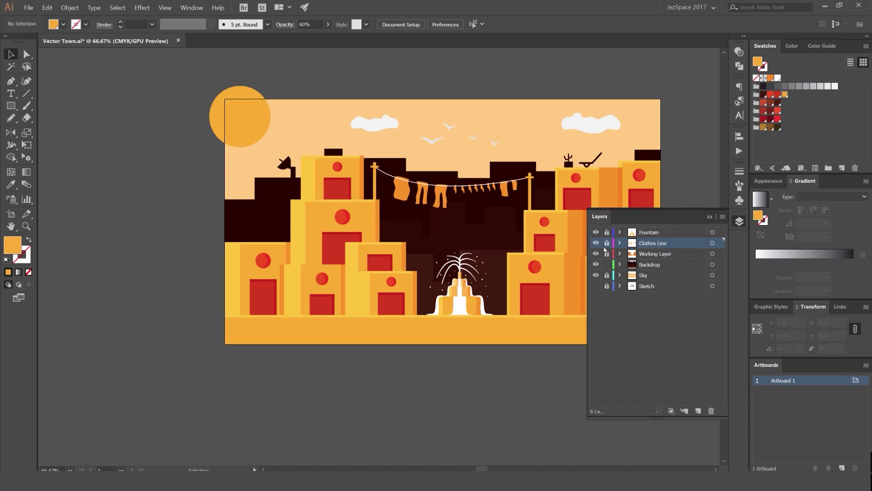
pyautogui.click(639, 265)
pyautogui.click(725, 198)
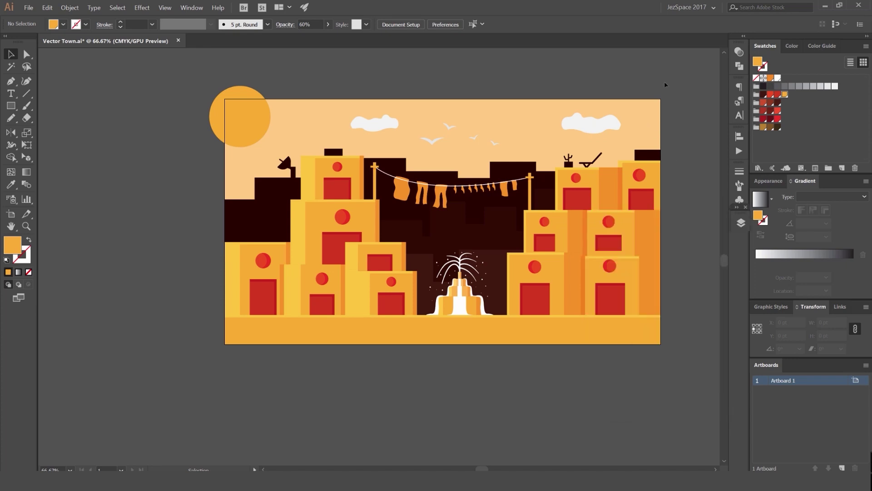
# - Toggle the Backdrop layer's visibility off and on to check which artwork it contains
pyautogui.click(741, 221)
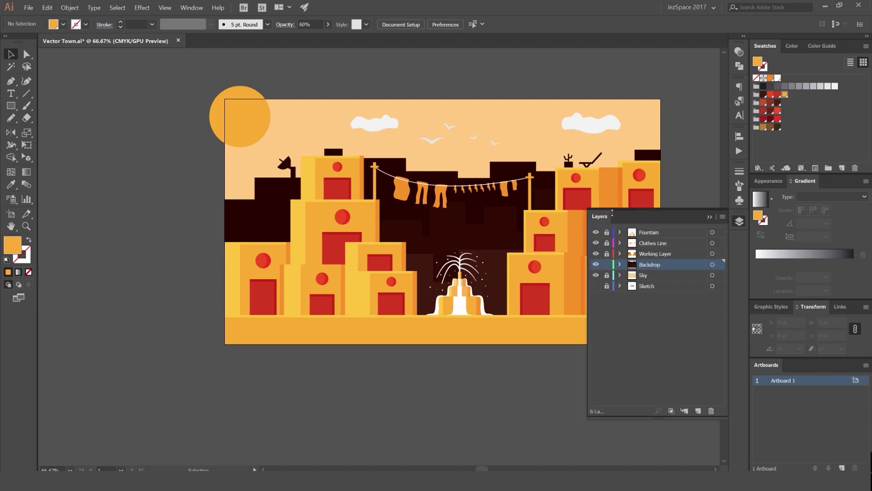
pyautogui.click(596, 265)
pyautogui.click(596, 265)
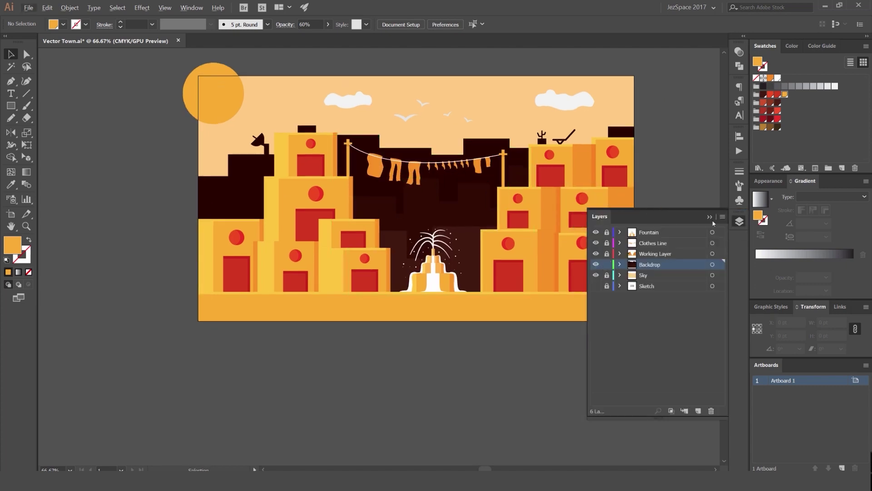
pyautogui.click(710, 217)
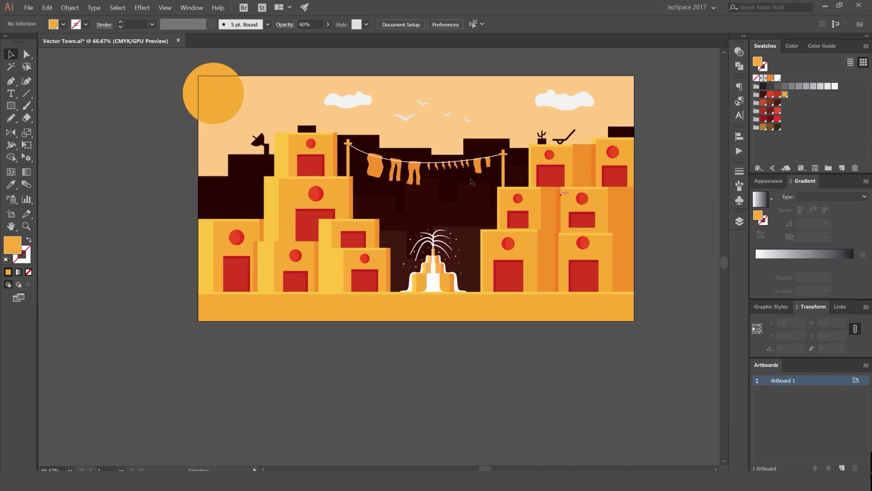
# - Select the dark backdrop buildings between the two town blocks and try the Screen blend mode on them
pyautogui.click(472, 182)
pyautogui.hotkey('ctrl', 'h')
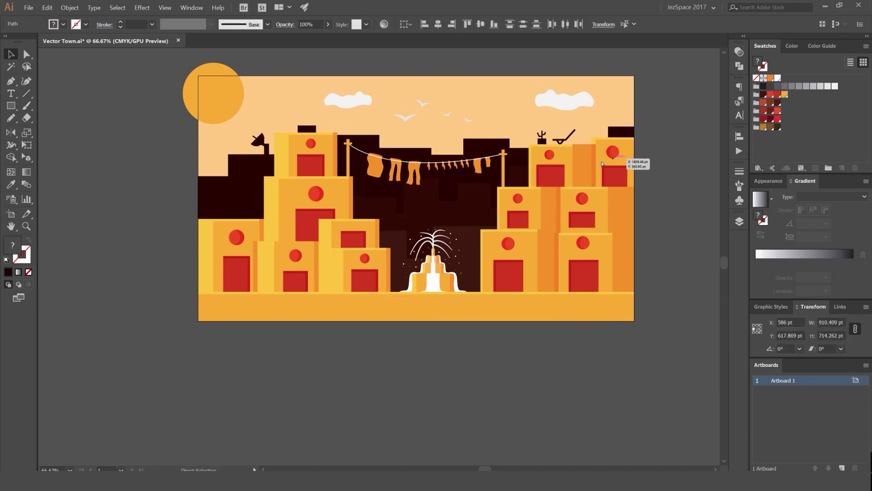
pyautogui.scroll(-1, 422, 189)
pyautogui.scroll(2, 427, 232)
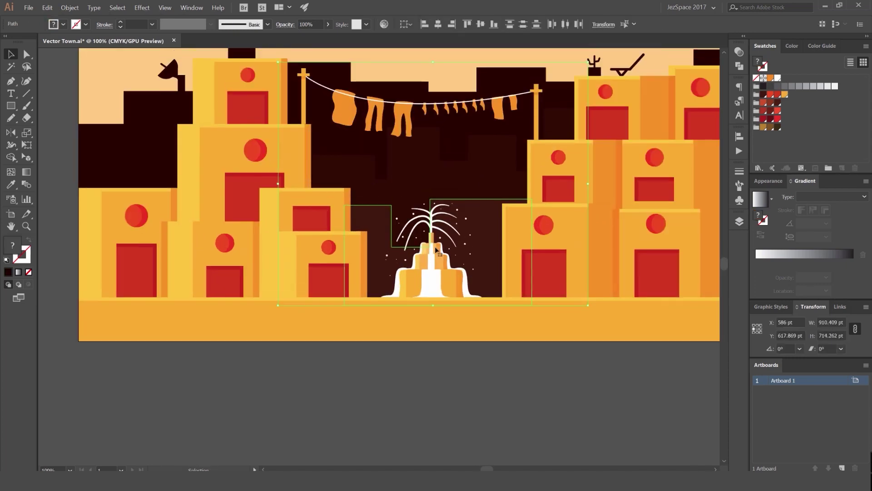
pyautogui.scroll(-1, 436, 250)
pyautogui.click(740, 52)
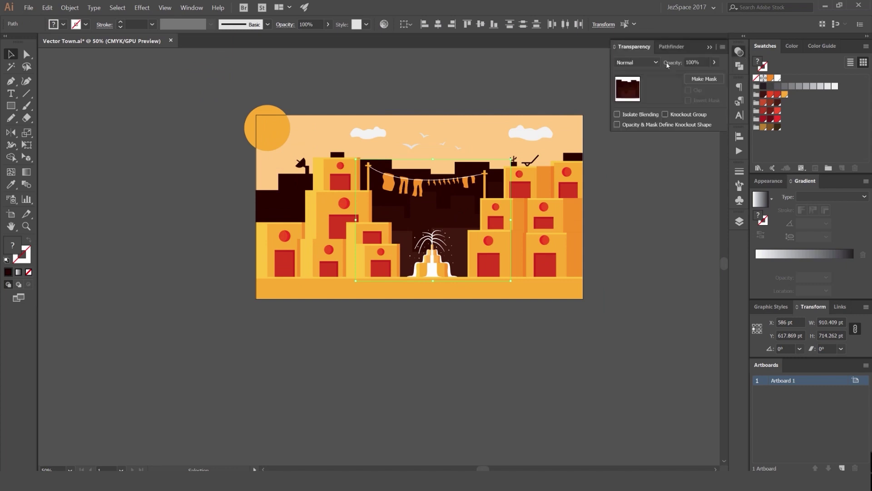
pyautogui.scroll(-4, 639, 62)
pyautogui.scroll(-1, 641, 63)
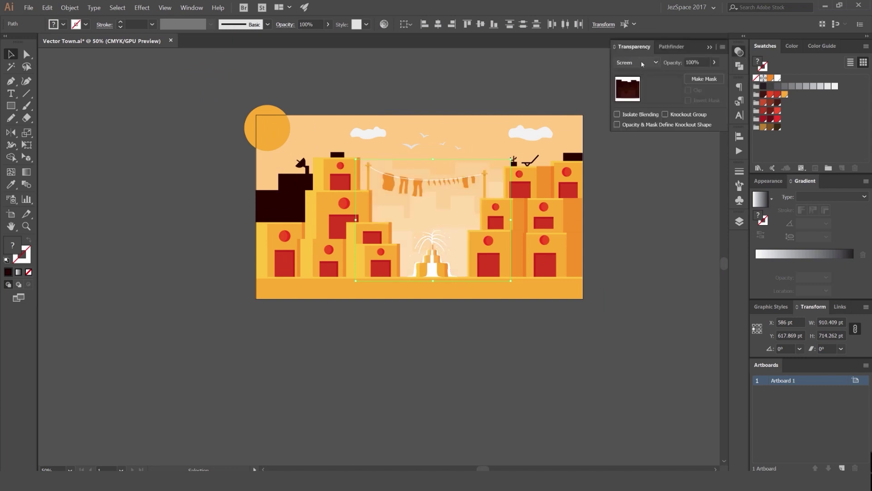
# - Try the Color Dodge, Overlay, Soft Light, Hard Light and Exclusion blend modes on the central backdrop buildings
pyautogui.scroll(-1, 541, 85)
pyautogui.scroll(1, 478, 117)
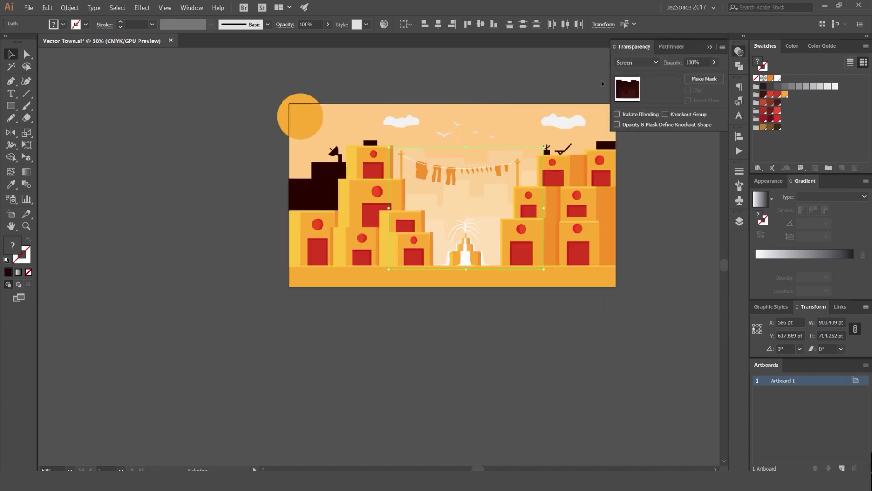
pyautogui.scroll(-1, 645, 64)
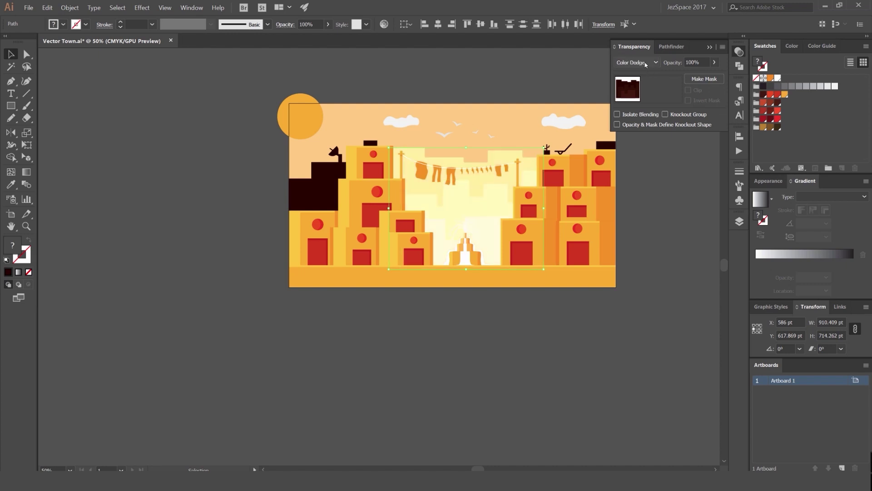
pyautogui.scroll(-1, 645, 64)
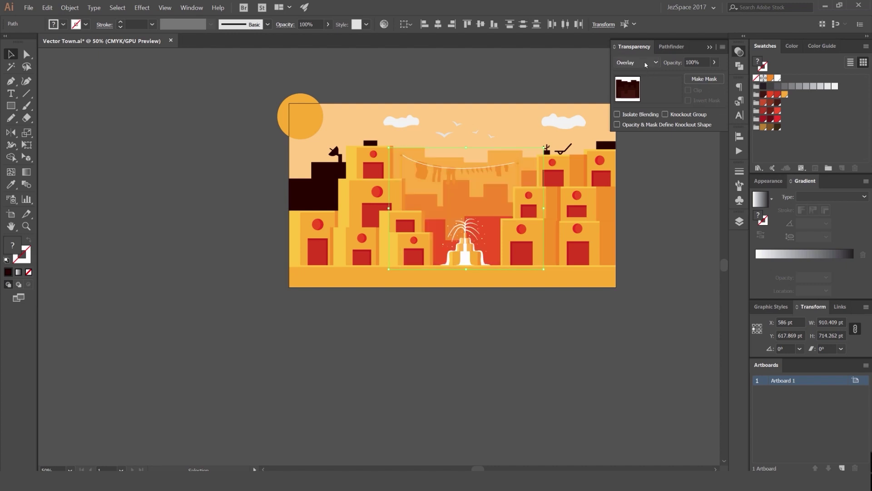
pyautogui.scroll(-1, 646, 65)
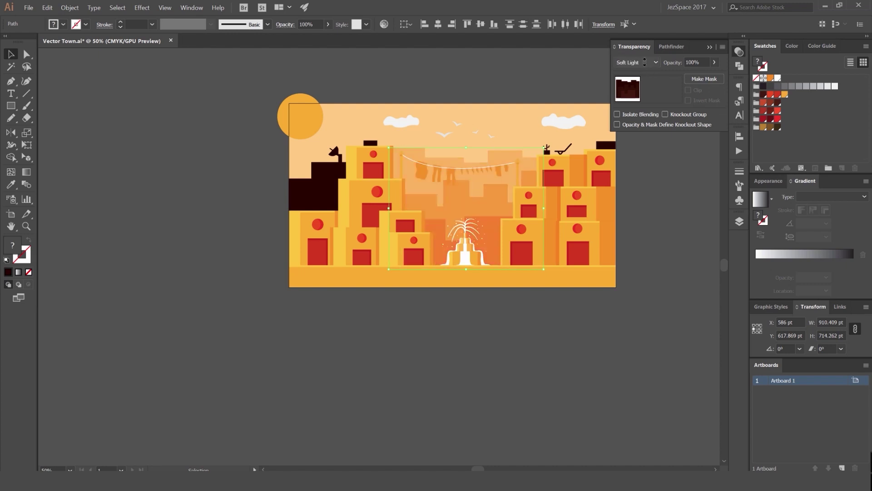
pyautogui.scroll(-1, 646, 65)
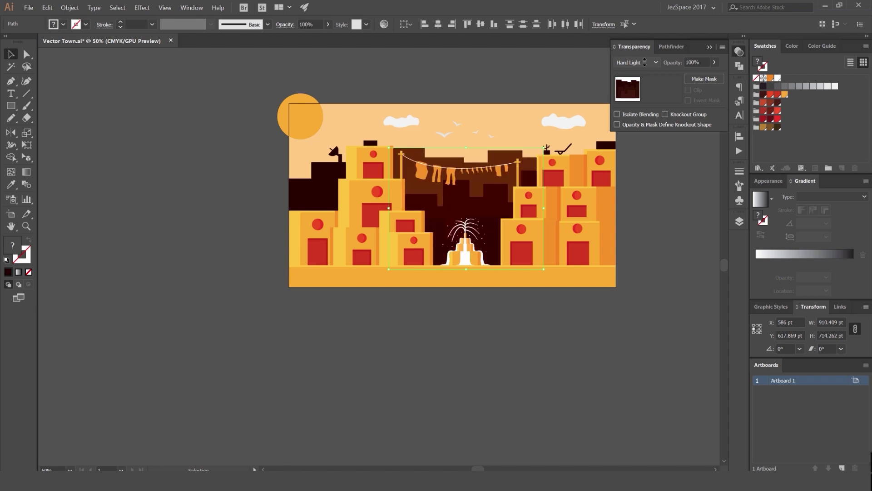
pyautogui.scroll(-1, 646, 65)
pyautogui.scroll(7, 644, 61)
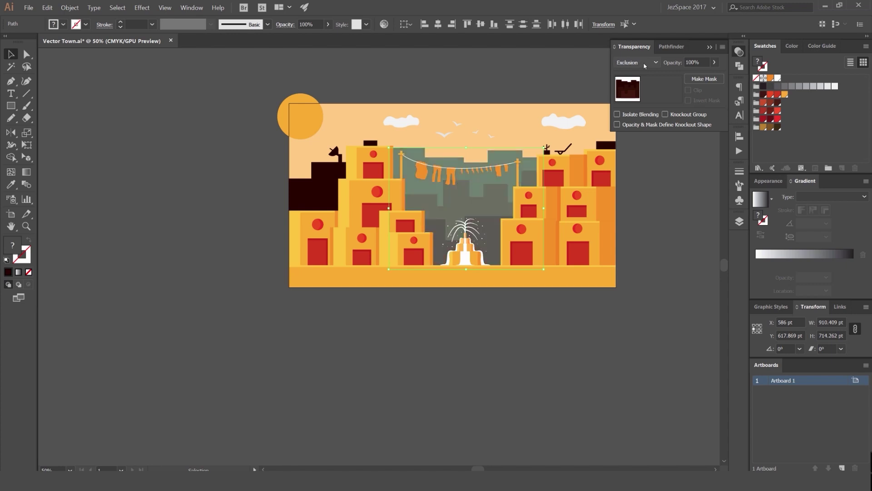
# - Reset the central backdrop buildings' blend mode to Normal and deselect them
pyautogui.click(643, 63)
pyautogui.click(643, 73)
pyautogui.click(659, 212)
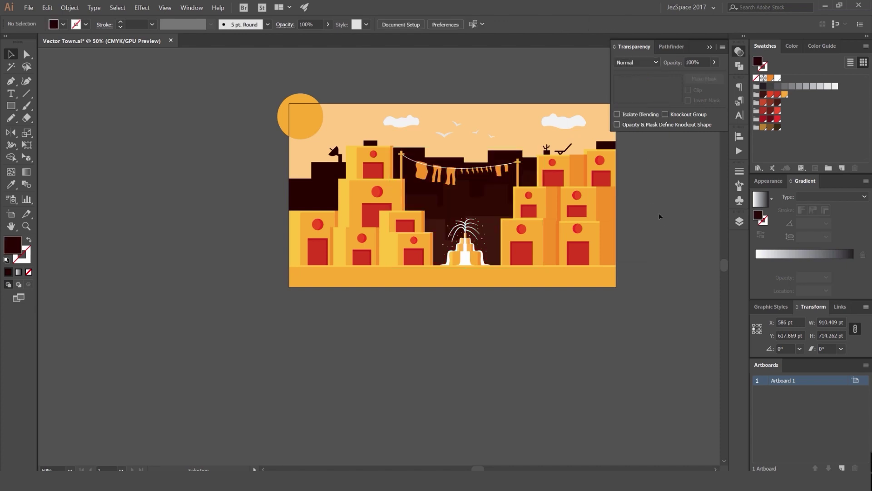
# - Select the front, middle and rear backdrop building shapes behind the fountain and set their blend mode to Overlay
pyautogui.scroll(-3, 654, 210)
pyautogui.scroll(4, 509, 205)
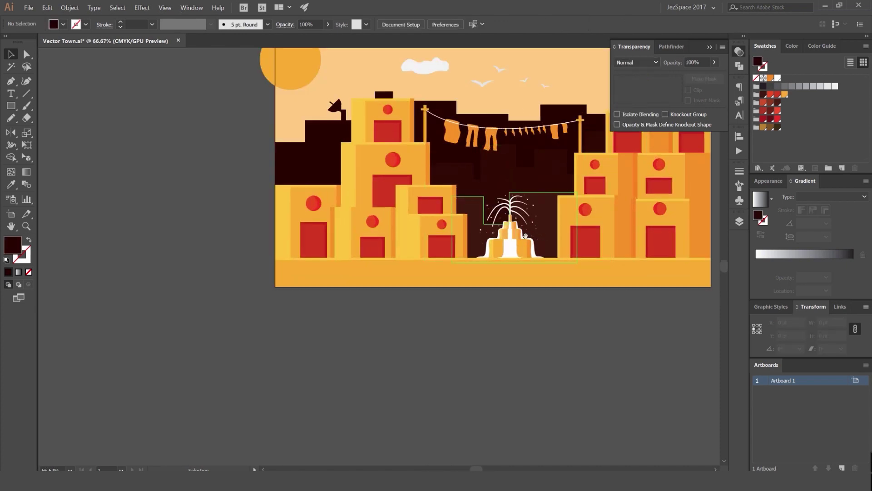
pyautogui.scroll(2, 526, 235)
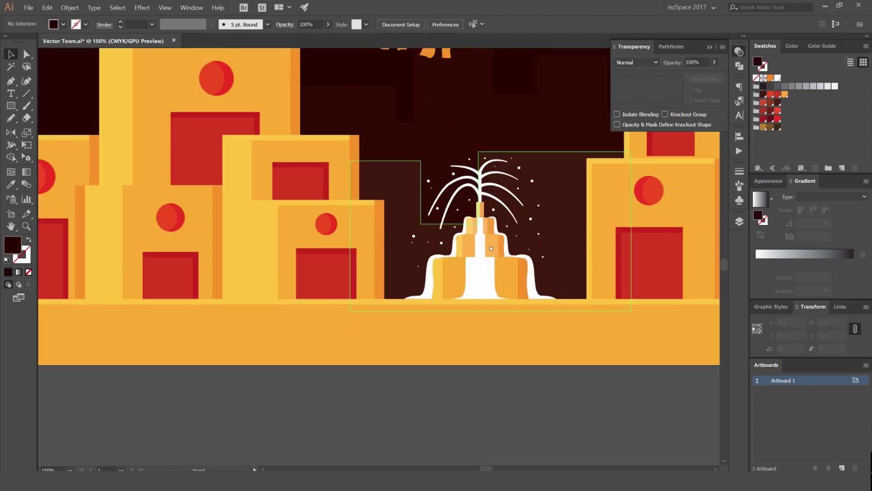
pyautogui.moveTo(491, 249); pyautogui.dragTo(449, 280)
pyautogui.scroll(-1, 448, 278)
pyautogui.click(485, 230)
pyautogui.keyDown('shift'); pyautogui.click(502, 182); pyautogui.keyUp('shift')
pyautogui.keyDown('shift'); pyautogui.click(519, 118); pyautogui.keyUp('shift')
pyautogui.click(633, 62)
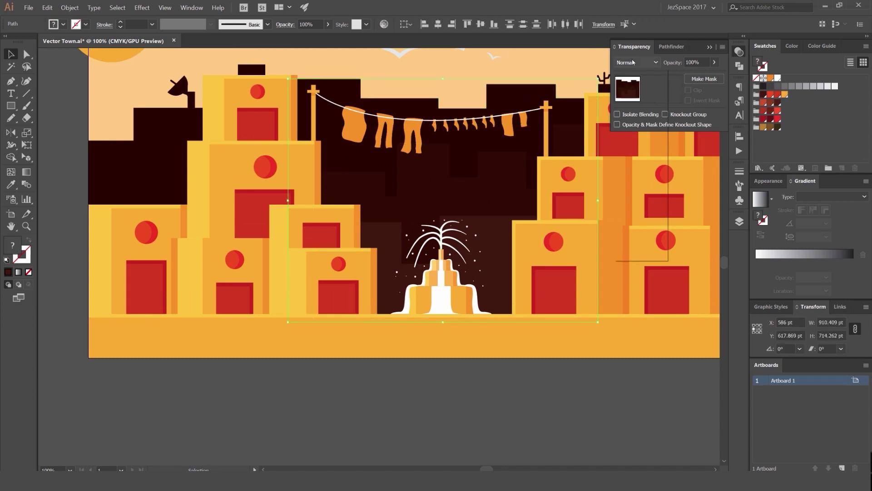
pyautogui.click(638, 159)
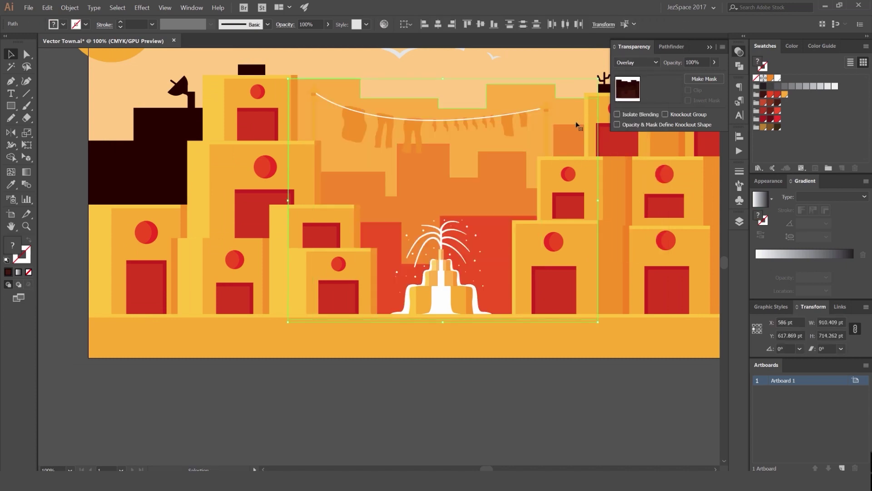
# - Examine how the Overlay-blended backdrop buildings look against the clothes line, fountain and whole town at different magnifications
pyautogui.hotkey('ctrl', '-')
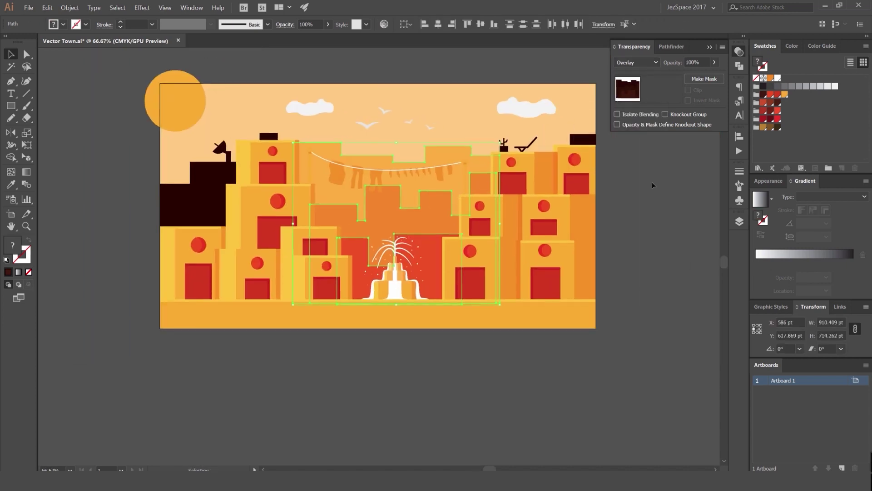
pyautogui.press('a')
pyautogui.scroll(-1, 645, 179)
pyautogui.scroll(1, 479, 193)
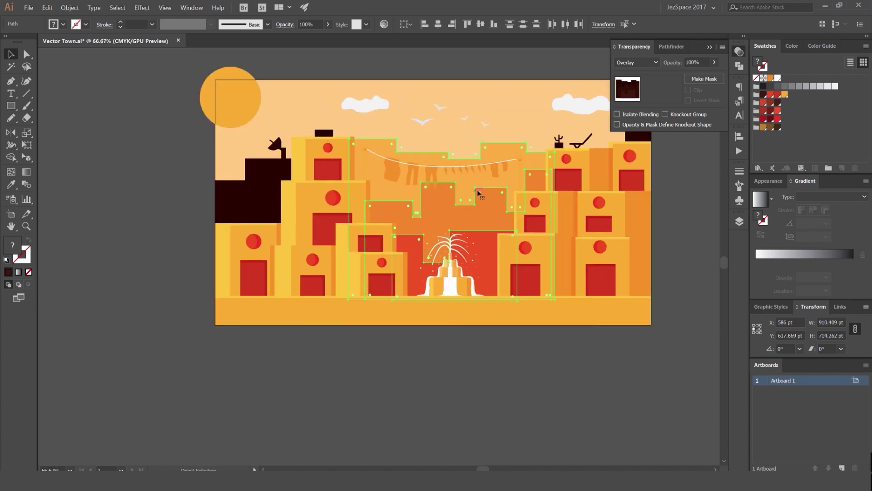
pyautogui.press('v')
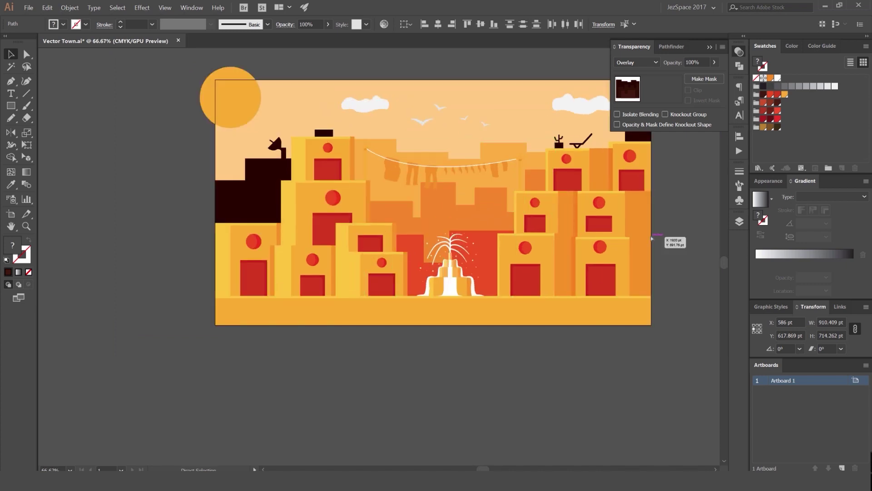
pyautogui.scroll(-3, 651, 238)
pyautogui.moveTo(656, 223); pyautogui.dragTo(568, 216)
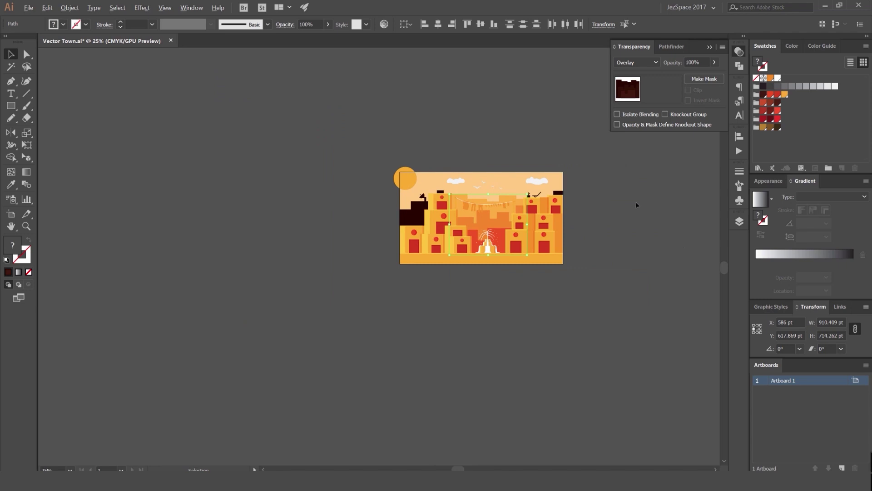
pyautogui.scroll(2, 552, 218)
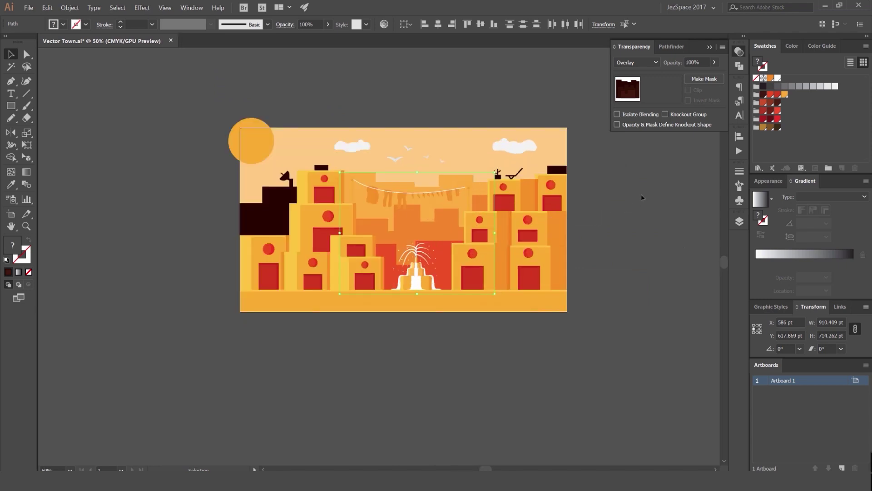
pyautogui.moveTo(627, 193); pyautogui.dragTo(650, 186)
pyautogui.scroll(-2, 651, 186)
pyautogui.scroll(3, 572, 191)
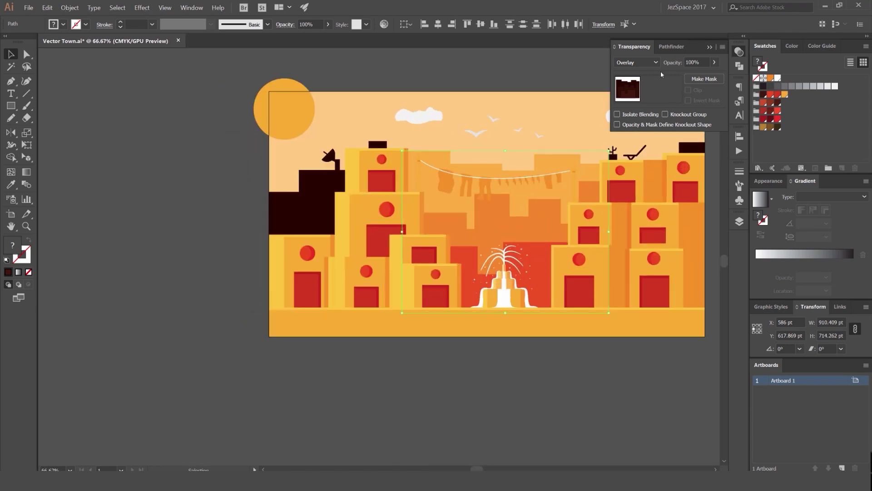
# - Try the Color Dodge blend mode at 40% opacity on the central backdrop buildings and undo it
pyautogui.scroll(-1, 645, 66)
pyautogui.scroll(2, 644, 66)
pyautogui.click(670, 67)
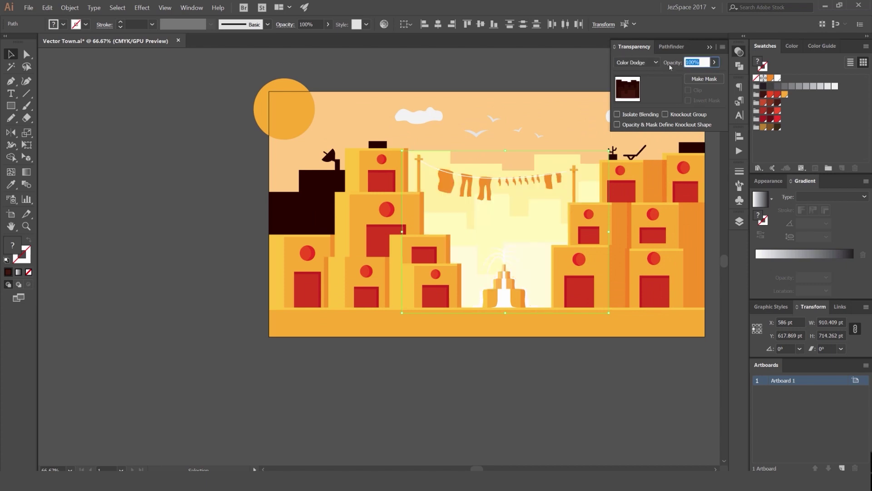
pyautogui.write('40')
pyautogui.press('Return')
pyautogui.scroll(-2, 527, 131)
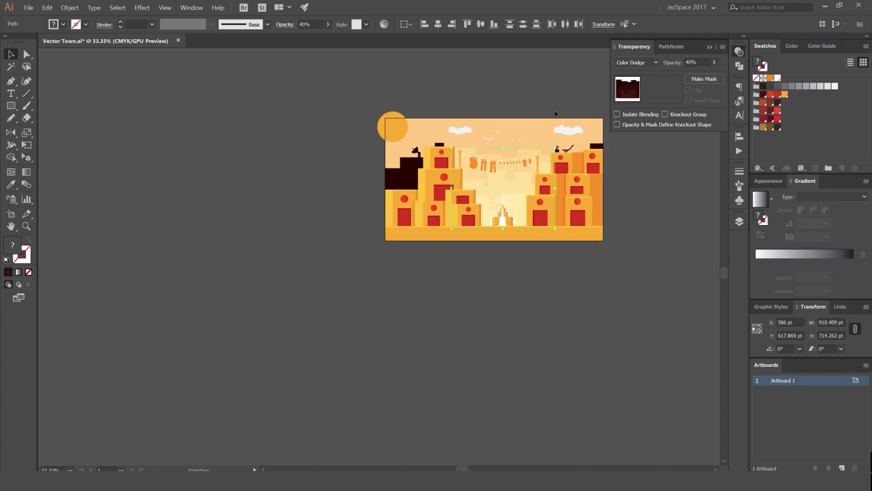
pyautogui.scroll(1, 583, 99)
pyautogui.hotkey('ctrl', 'z')
# - Try the Screen and Multiply blend modes on the central backdrop buildings and return to Overlay
pyautogui.scroll(1, 644, 67)
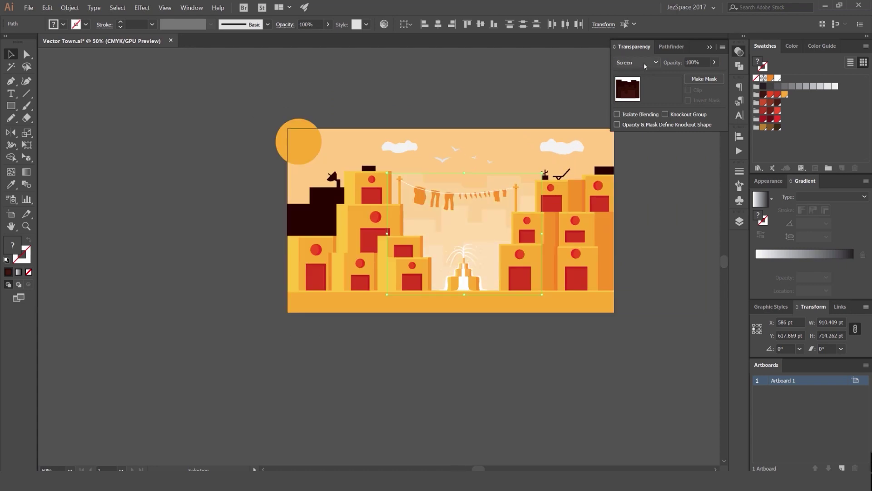
pyautogui.scroll(2, 644, 63)
pyautogui.scroll(1, 644, 64)
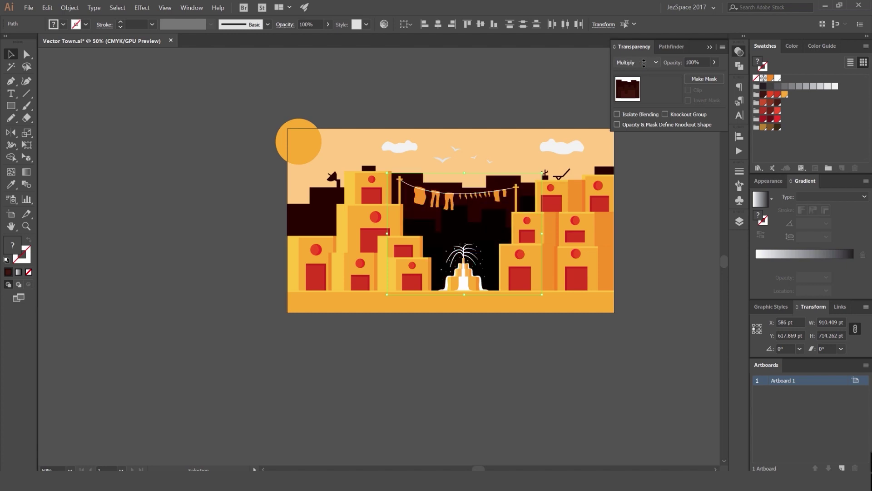
pyautogui.scroll(-5, 645, 64)
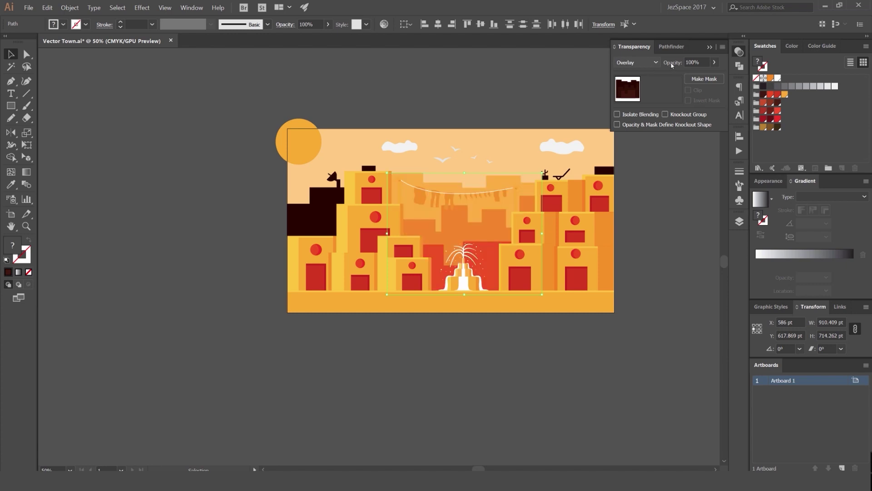
pyautogui.click(738, 52)
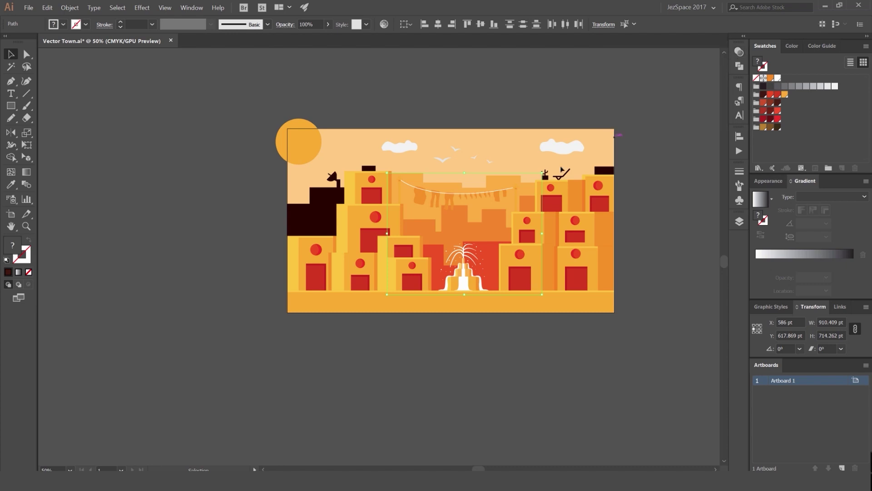
# - Compare the backdrop with its last blend mode change undone and restored, deselect it, and examine the whole town at different magnifications
pyautogui.hotkey('ctrl', 'z')
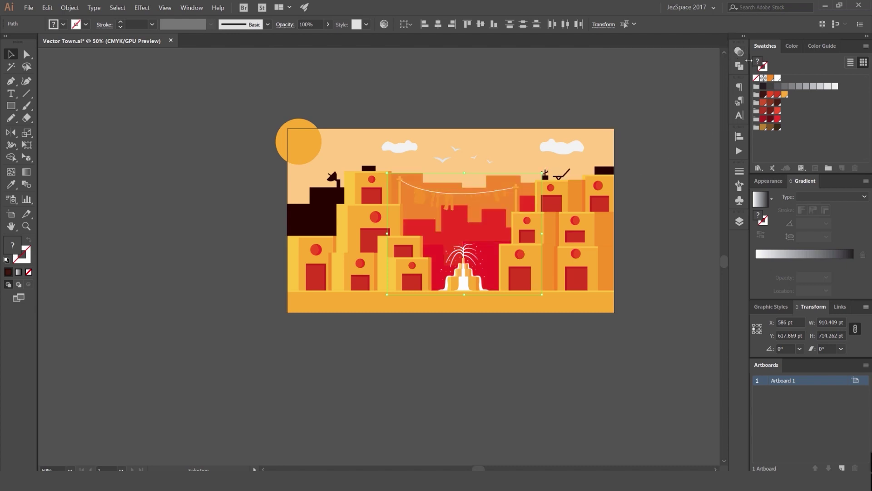
pyautogui.scroll(-2, 664, 95)
pyautogui.moveTo(678, 84); pyautogui.dragTo(634, 103)
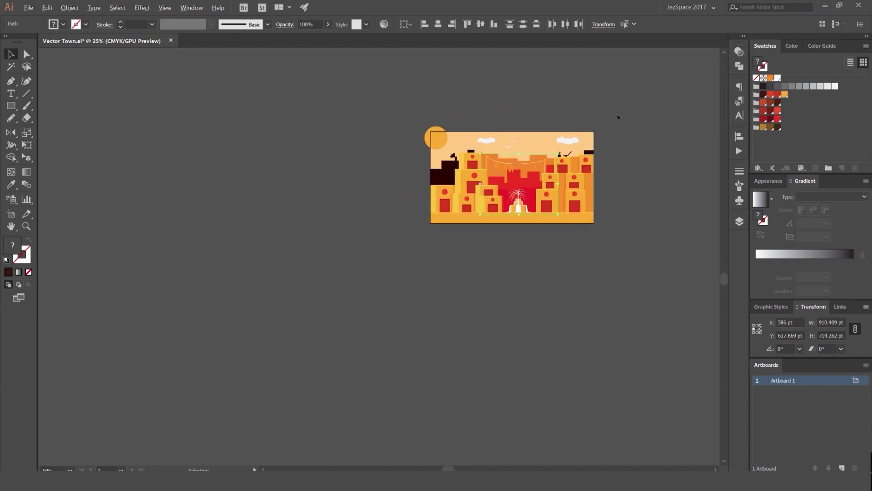
pyautogui.scroll(1, 618, 113)
pyautogui.hotkey('ctrl', 'shift', 'z')
pyautogui.click(637, 115)
pyautogui.scroll(2, 396, 188)
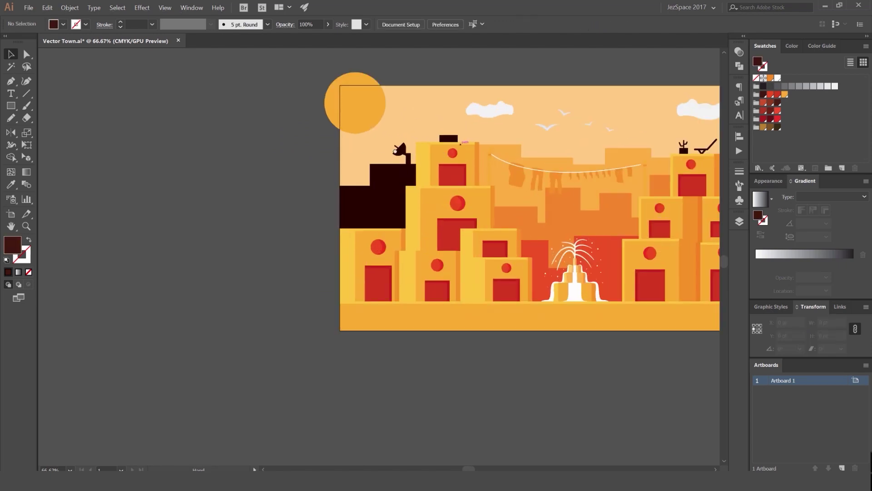
pyautogui.moveTo(413, 163); pyautogui.dragTo(395, 165)
pyautogui.moveTo(616, 166); pyautogui.dragTo(460, 165)
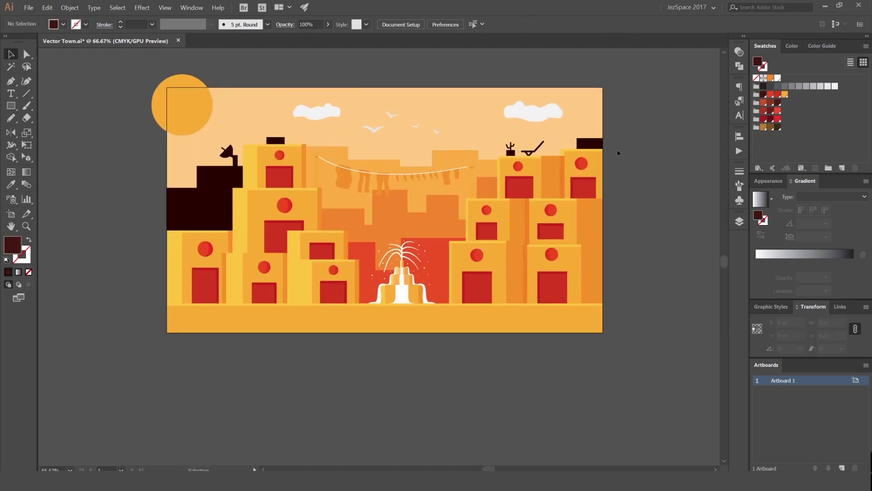
pyautogui.scroll(-3, 641, 159)
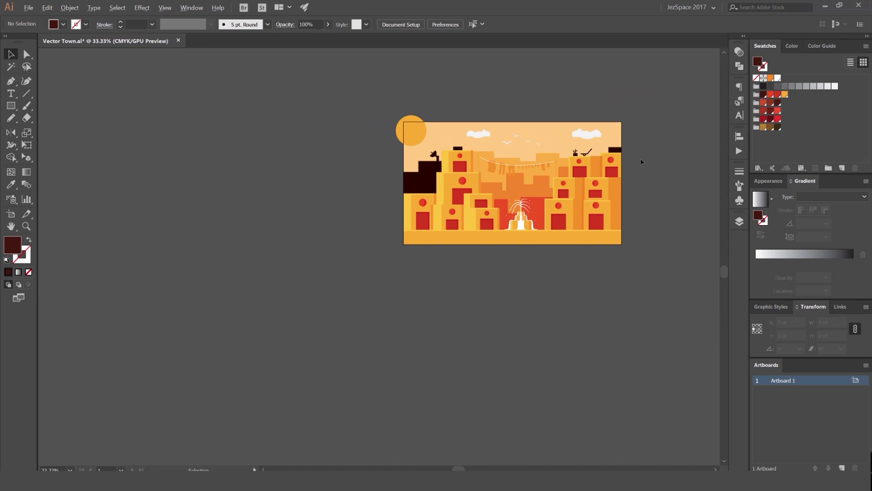
pyautogui.scroll(2, 643, 161)
# - Hide and show the Fountain, Clothes Line and Working Layer layers to identify their contents, and unlock Working Layer
pyautogui.click(740, 222)
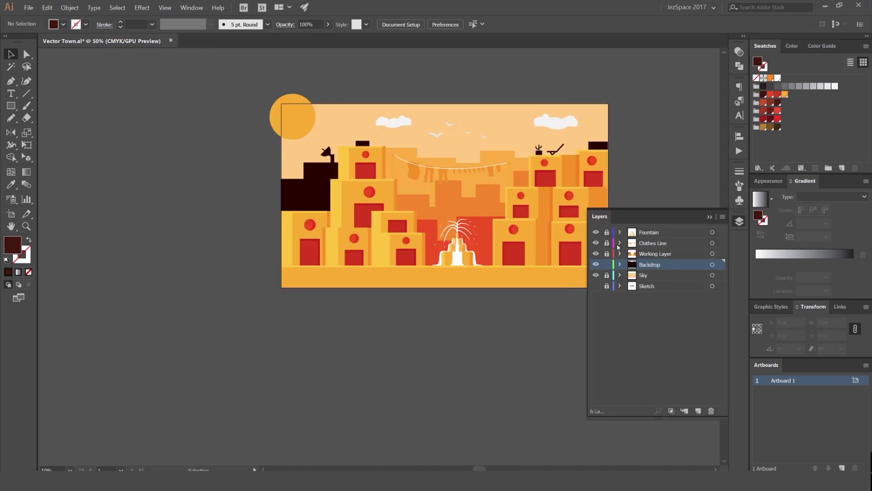
pyautogui.click(597, 233)
pyautogui.click(597, 232)
pyautogui.click(597, 243)
pyautogui.click(597, 243)
pyautogui.click(596, 254)
pyautogui.click(596, 254)
pyautogui.click(608, 255)
# - Select the dark rooftop details on both sides of the town and the two dark buildings at its far left
pyautogui.click(559, 150)
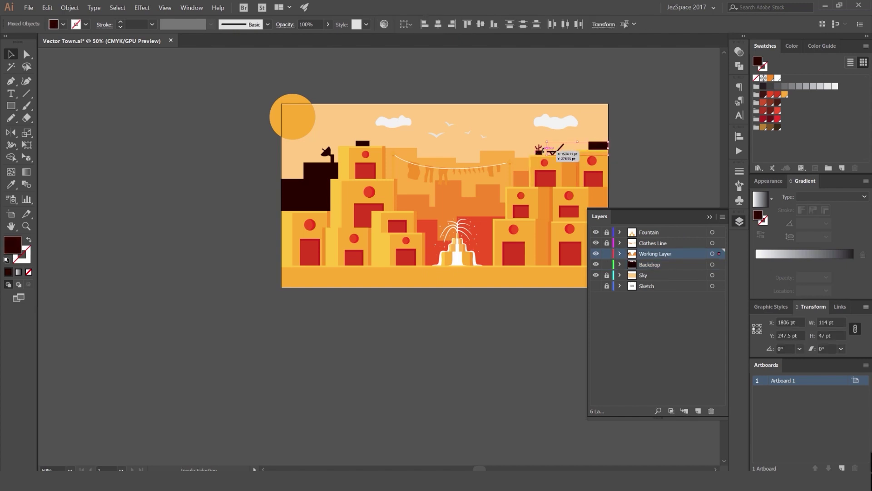
pyautogui.keyDown('shift'); pyautogui.click(539, 154); pyautogui.keyUp('shift')
pyautogui.keyDown('shift'); pyautogui.click(363, 144); pyautogui.keyUp('shift')
pyautogui.keyDown('shift'); pyautogui.click(326, 154); pyautogui.keyUp('shift')
pyautogui.keyDown('shift'); pyautogui.click(319, 173); pyautogui.keyUp('shift')
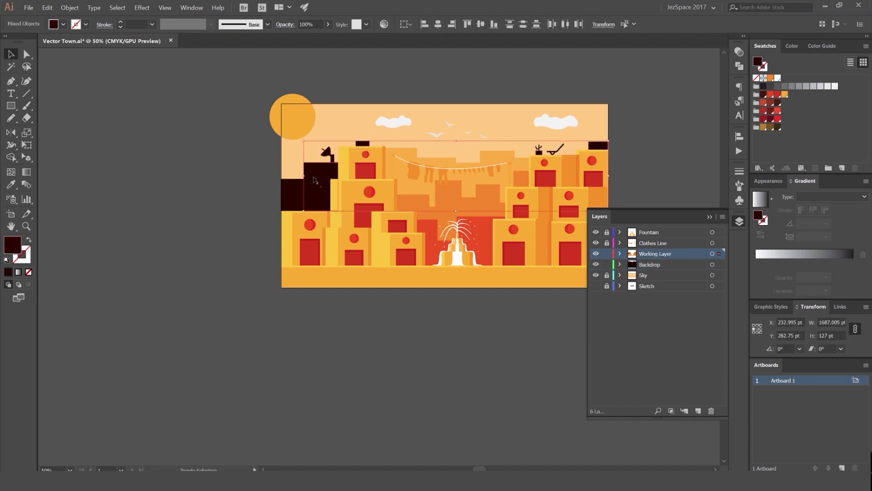
pyautogui.keyDown('shift'); pyautogui.click(298, 193); pyautogui.keyUp('shift')
pyautogui.hotkey('ctrl', 'g')
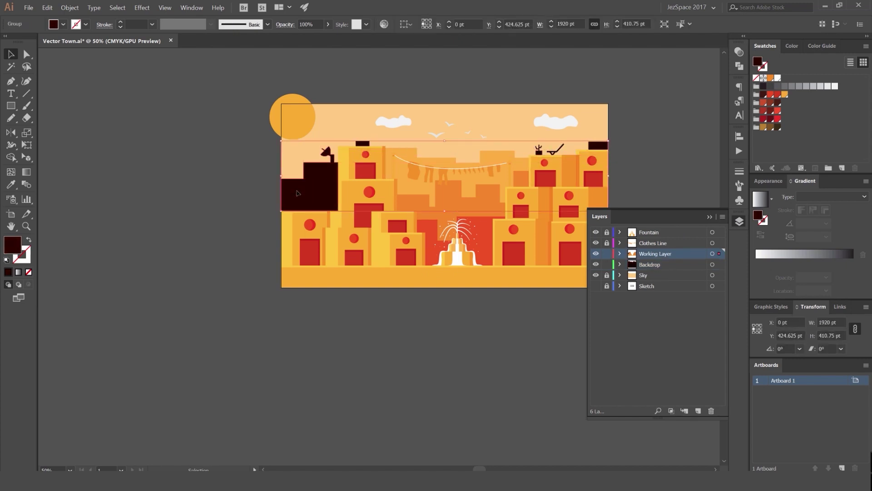
pyautogui.hotkey('ctrl', 'shift', '[')
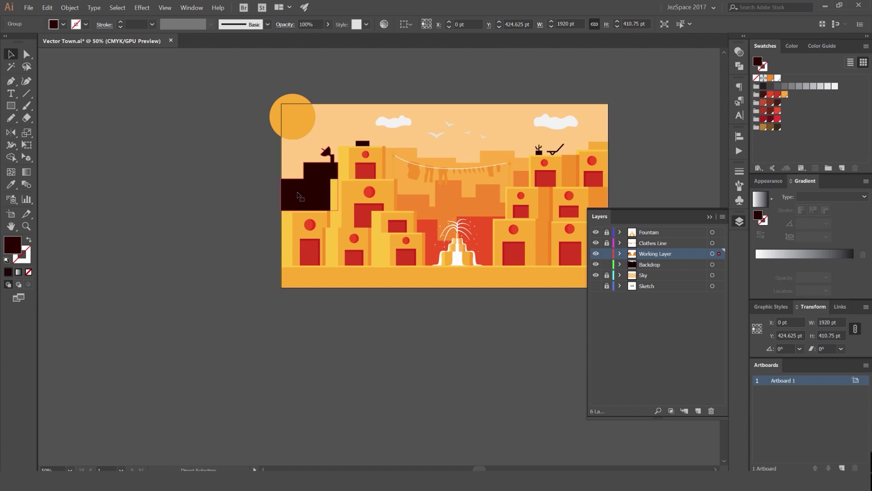
pyautogui.hotkey('ctrl', 'z')
# - Copy the blended appearance of the middle backdrop building onto the selected dark rooftop details and left buildings with the Eyedropper, and deselect them
pyautogui.press('i')
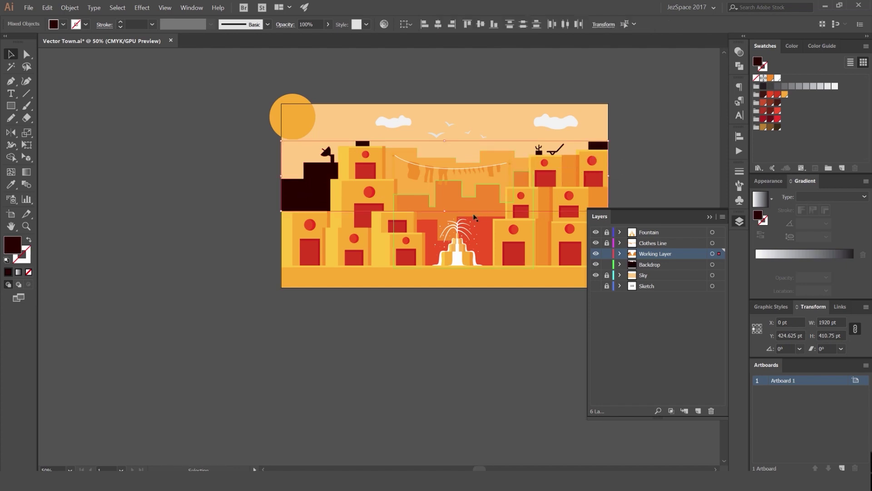
pyautogui.click(486, 214)
pyautogui.click(488, 230)
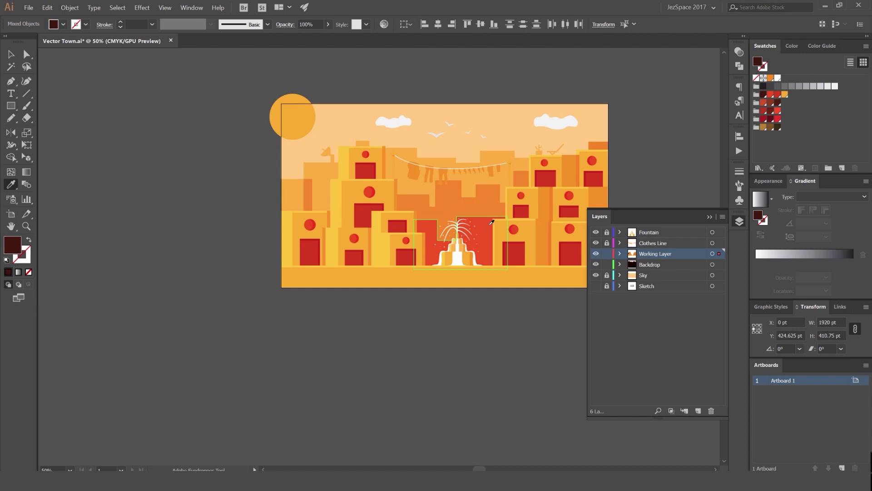
pyautogui.click(473, 182)
pyautogui.press('v')
pyautogui.click(646, 141)
pyautogui.scroll(-2, 645, 140)
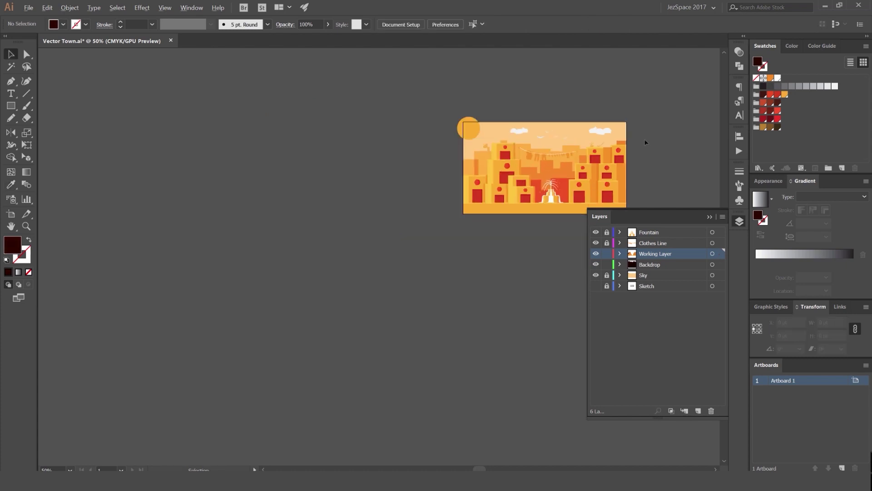
# - Select the central backdrop buildings together with the far-left background buildings, satellite dish and rooftop block for a blend mode change
pyautogui.moveTo(646, 140); pyautogui.dragTo(538, 163)
pyautogui.scroll(-1, 552, 152)
pyautogui.scroll(1, 534, 170)
pyautogui.scroll(2, 534, 171)
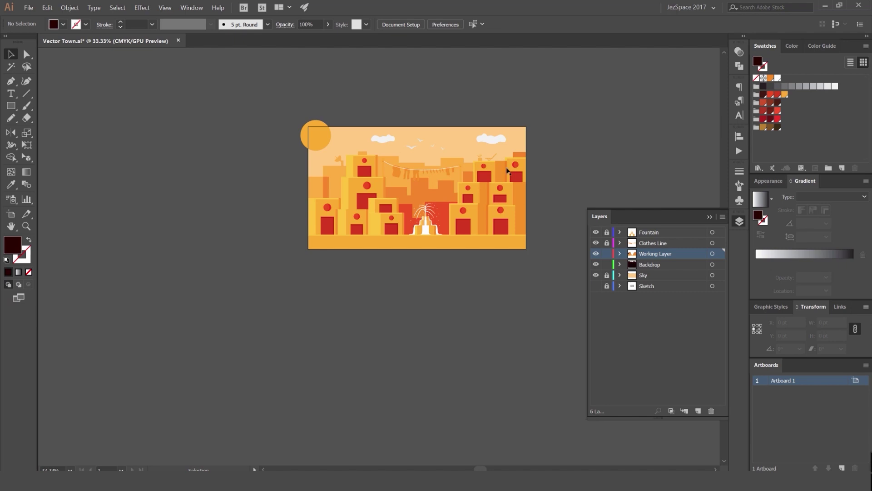
pyautogui.scroll(2, 508, 171)
pyautogui.click(414, 207)
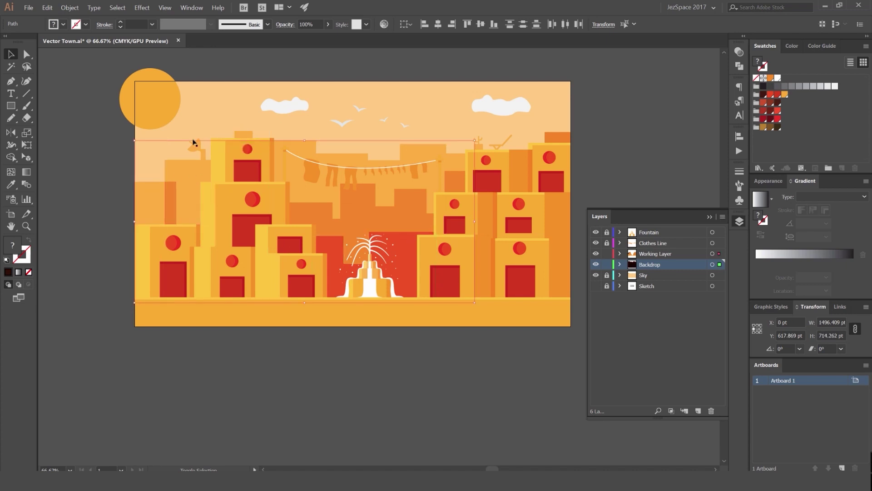
pyautogui.click(238, 133)
pyautogui.hotkey('ctrl', 'a')
pyautogui.click(740, 52)
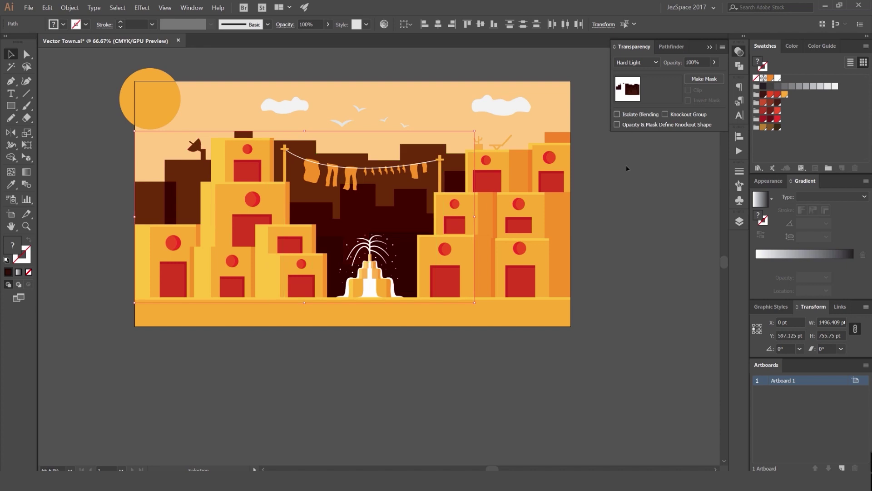
# - Try the Hard Light, Screen, Multiply and Normal blend modes on the selected backdrop buildings and rooftop details
pyautogui.scroll(-1, 626, 165)
pyautogui.scroll(4, 647, 63)
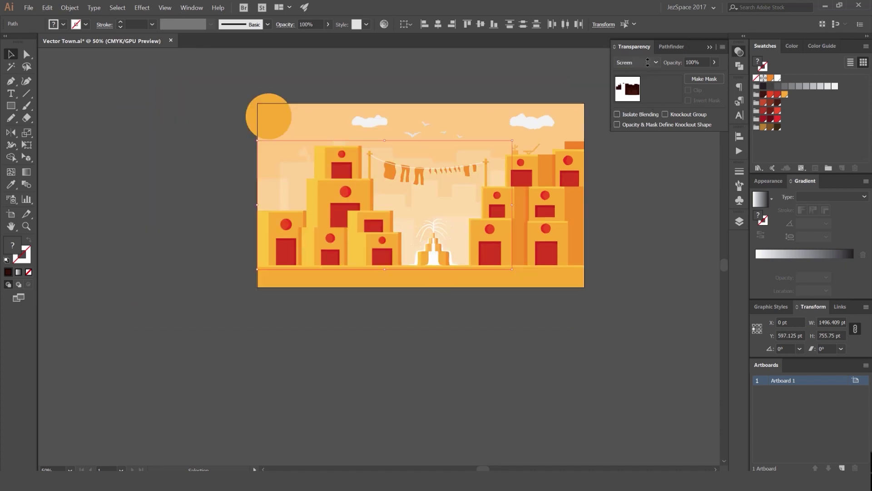
pyautogui.scroll(5, 647, 62)
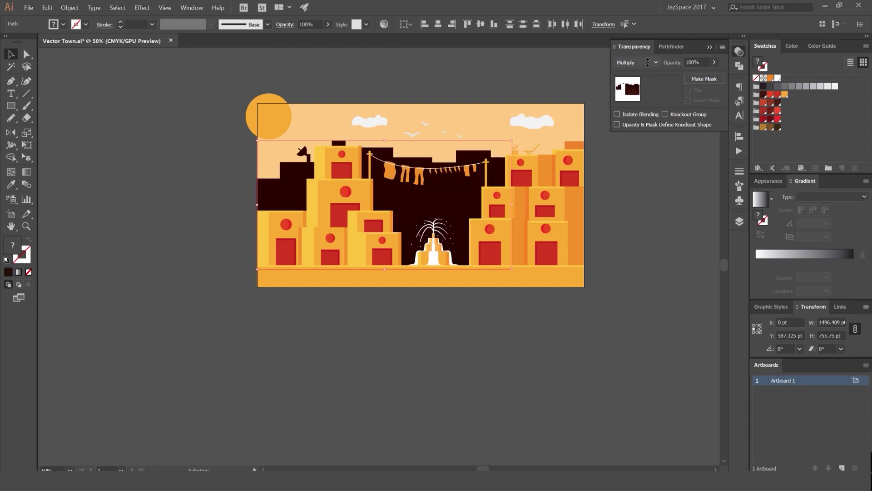
pyautogui.click(651, 69)
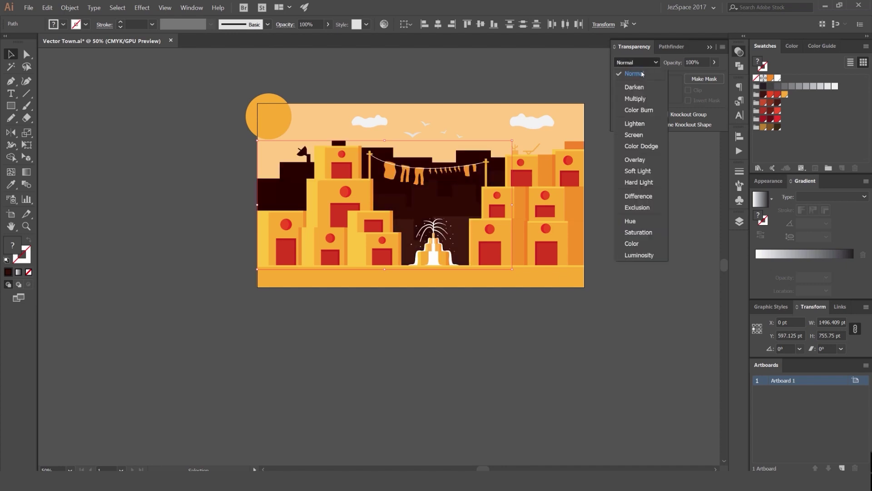
# - Undo the combined blend mode trials and the Eyedropper changes on the far-left buildings and rooftop details
pyautogui.click(645, 117)
pyautogui.press('Down')
pyautogui.press('Down')
pyautogui.press('Down')
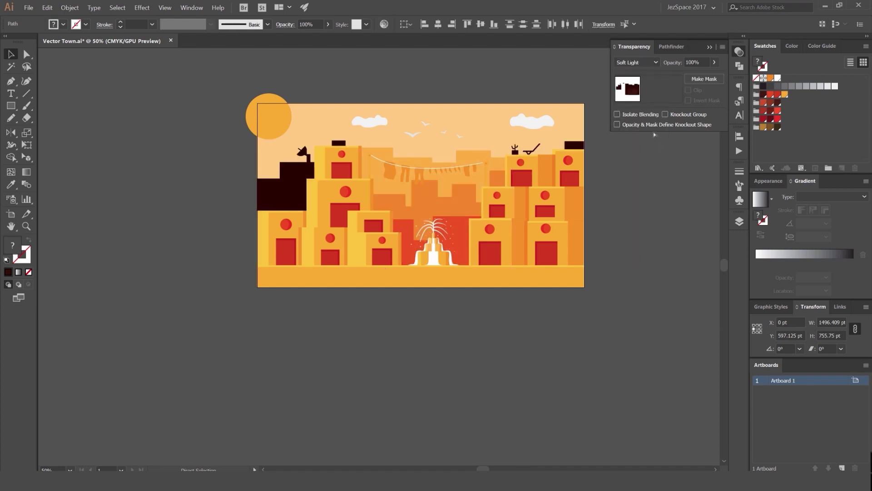
pyautogui.click(653, 132)
pyautogui.press('Up')
pyautogui.press('Up')
pyautogui.press('Up')
pyautogui.press('Up')
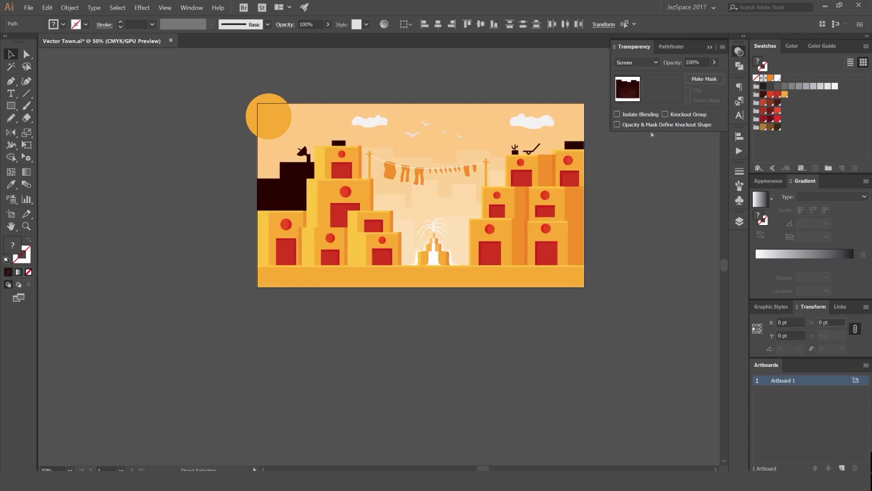
# - Undo the earlier blend mode changes on the central backdrop buildings, back to Normal
pyautogui.press('Down')
pyautogui.press('Down')
pyautogui.press('Down')
pyautogui.press('Down')
pyautogui.press('Down')
pyautogui.press('Up')
pyautogui.press('Up')
pyautogui.press('Up')
pyautogui.press('Up')
pyautogui.press('Up')
pyautogui.press('Up')
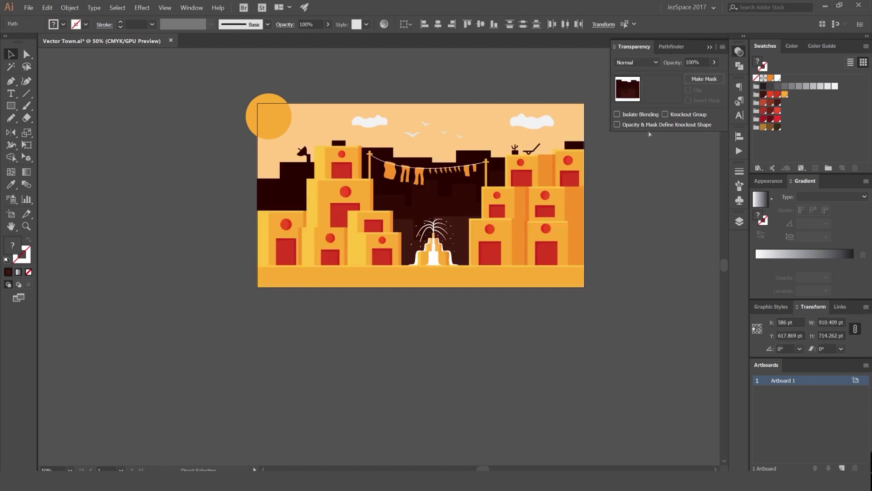
pyautogui.press('Down')
pyautogui.press('Down')
pyautogui.press('Down')
pyautogui.press('Down')
pyautogui.press('Down')
pyautogui.press('Down')
pyautogui.press('Down')
pyautogui.press('Down')
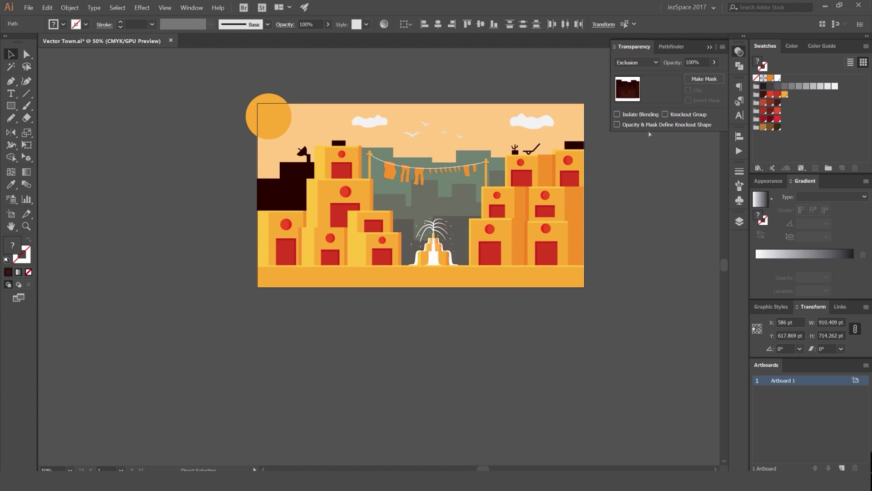
pyautogui.press('Up')
pyautogui.press('Up')
pyautogui.scroll(8, 632, 64)
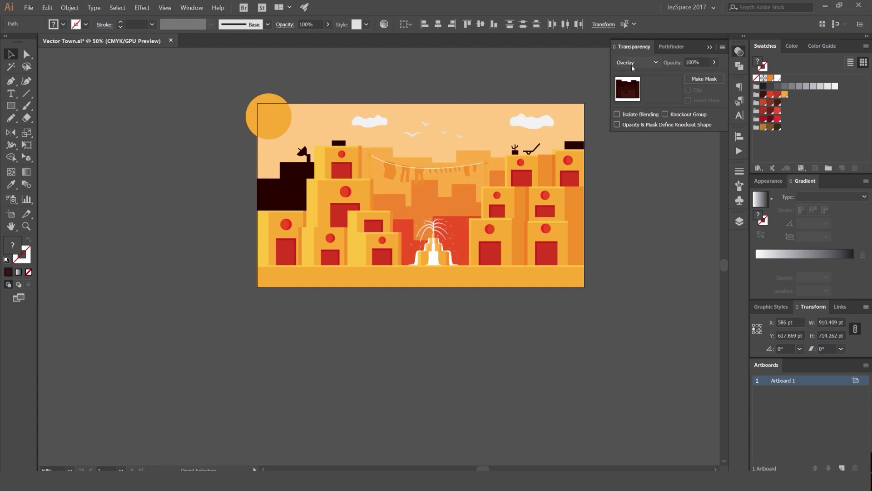
pyautogui.click(739, 52)
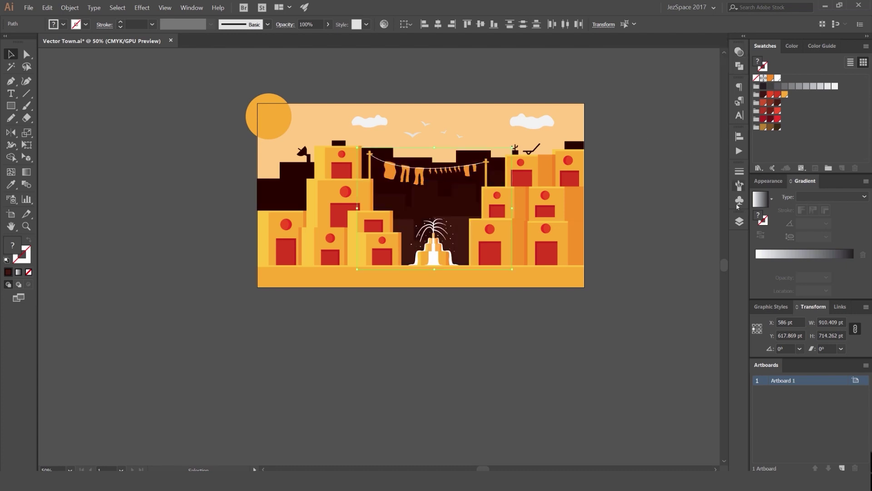
# - Select the front, middle and rear central backdrop buildings individually and fill all three with the dark brown swatch
pyautogui.click(739, 221)
pyautogui.press('a')
pyautogui.click(462, 207)
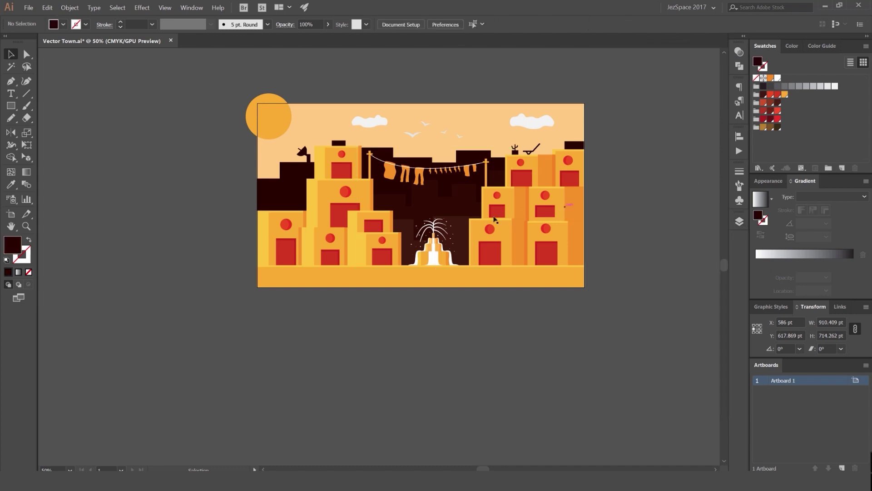
pyautogui.scroll(1, 462, 207)
pyautogui.scroll(2, 462, 216)
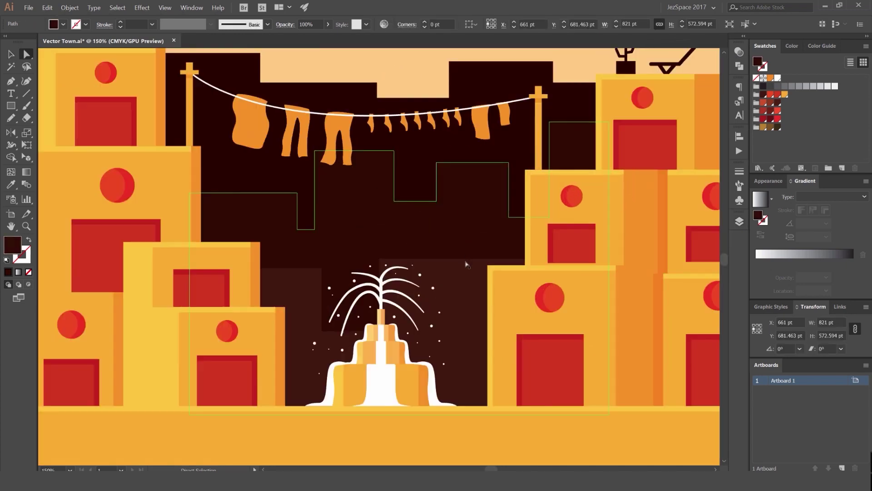
pyautogui.keyDown('shift'); pyautogui.click(467, 261); pyautogui.keyUp('shift')
pyautogui.keyDown('shift'); pyautogui.click(496, 84); pyautogui.keyUp('shift')
pyautogui.scroll(-2, 496, 85)
pyautogui.click(695, 98)
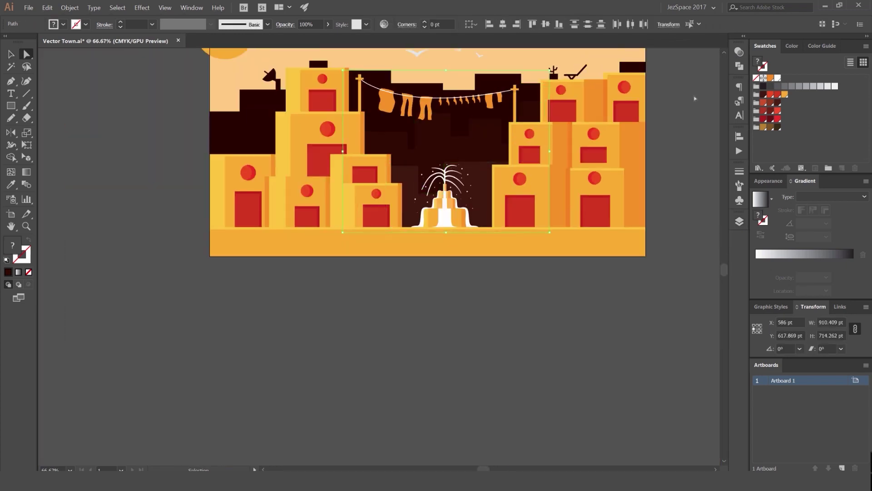
pyautogui.click(763, 97)
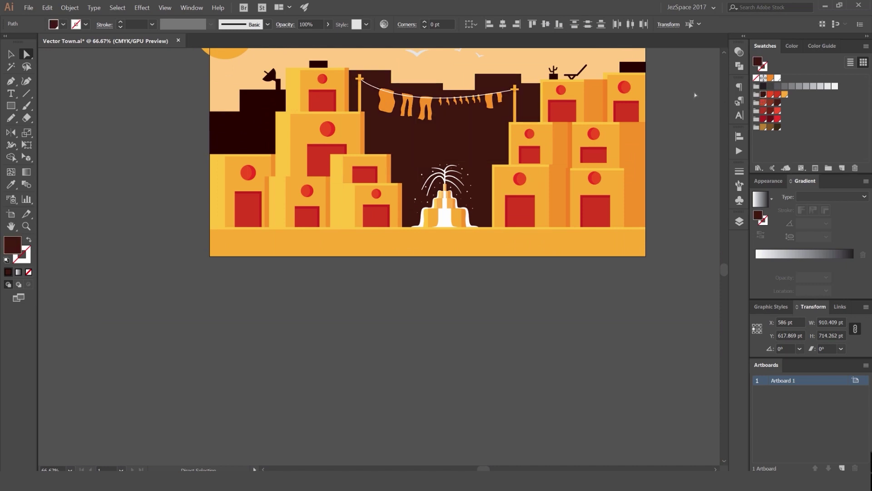
# - Try the dark red swatch as the fill of the rear central backdrop building
pyautogui.click(691, 86)
pyautogui.scroll(-1, 681, 86)
pyautogui.scroll(2, 588, 98)
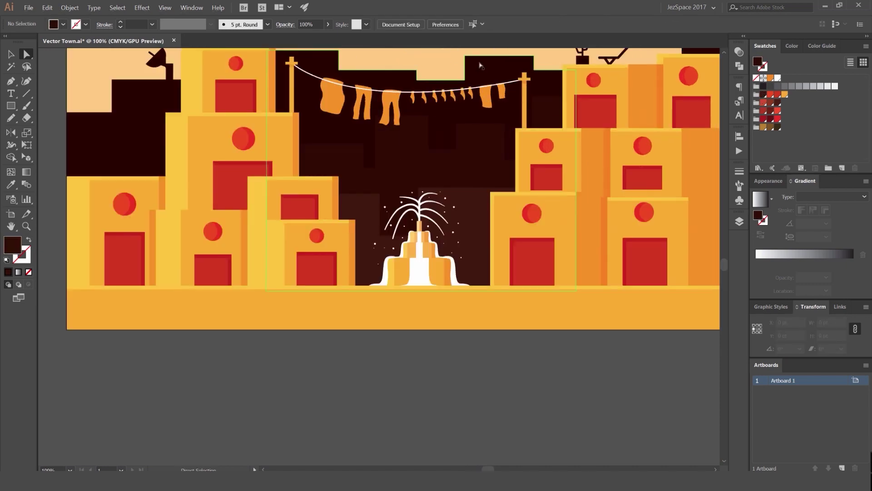
pyautogui.click(481, 64)
pyautogui.click(778, 95)
pyautogui.click(773, 120)
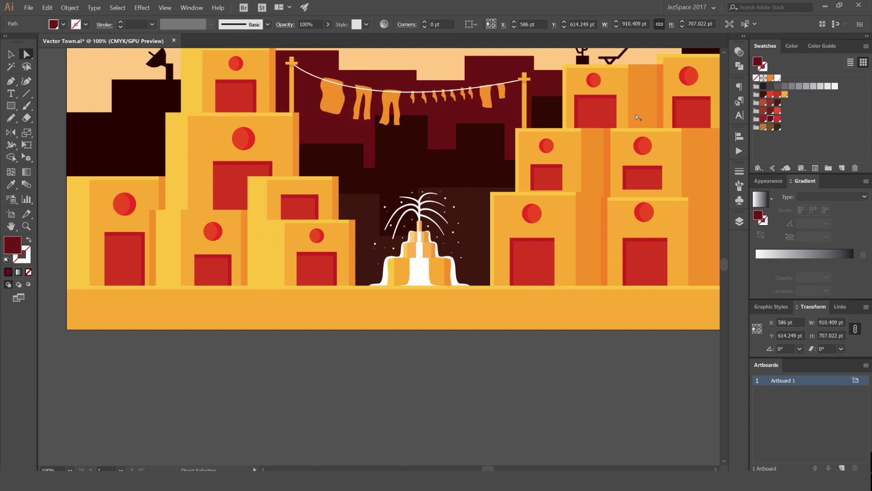
pyautogui.scroll(-2, 637, 117)
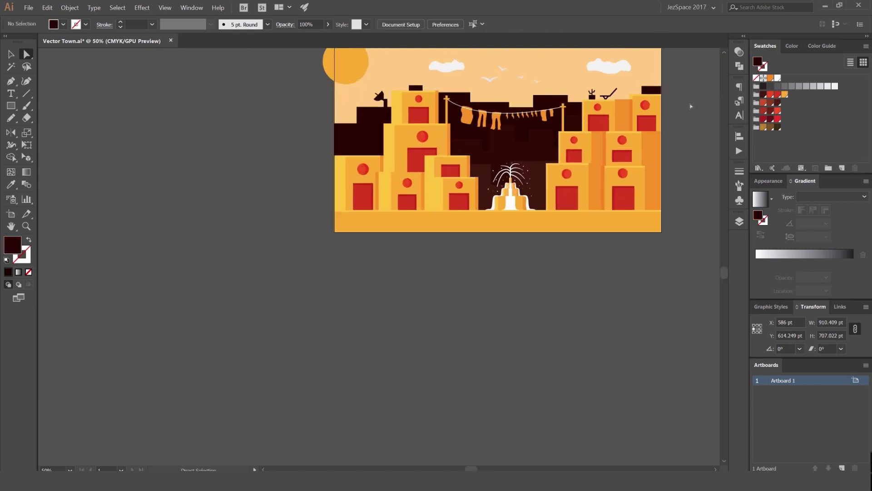
# - Compare the reddish-brown and dark red swatches as the fill of the rear central backdrop building
pyautogui.scroll(3, 550, 102)
pyautogui.click(771, 119)
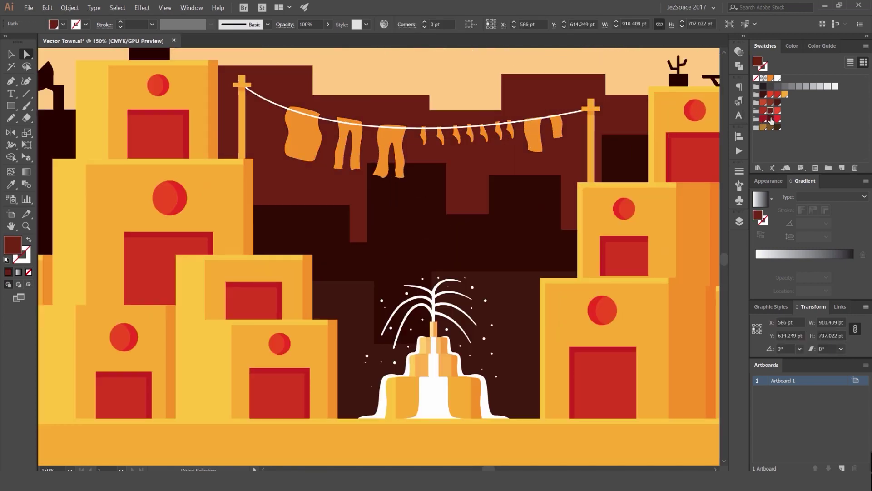
pyautogui.moveTo(681, 139); pyautogui.dragTo(629, 148)
pyautogui.click(481, 220)
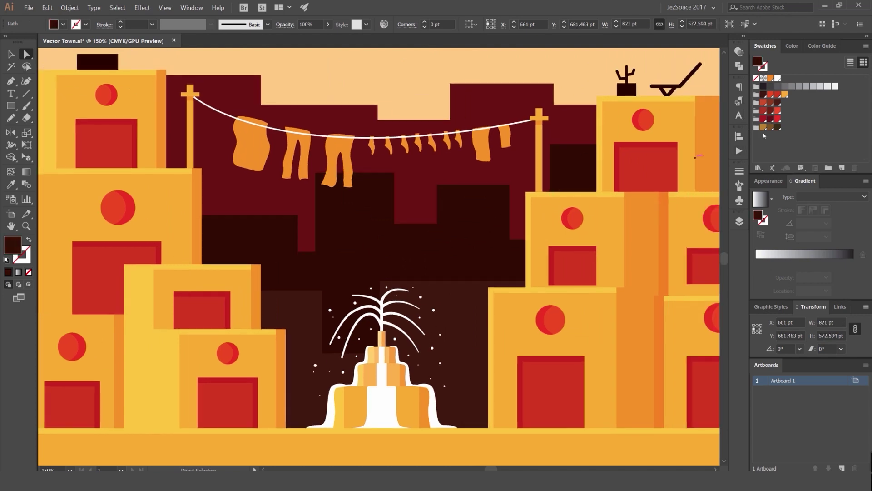
pyautogui.hotkey('ctrl', 'z')
pyautogui.click(775, 119)
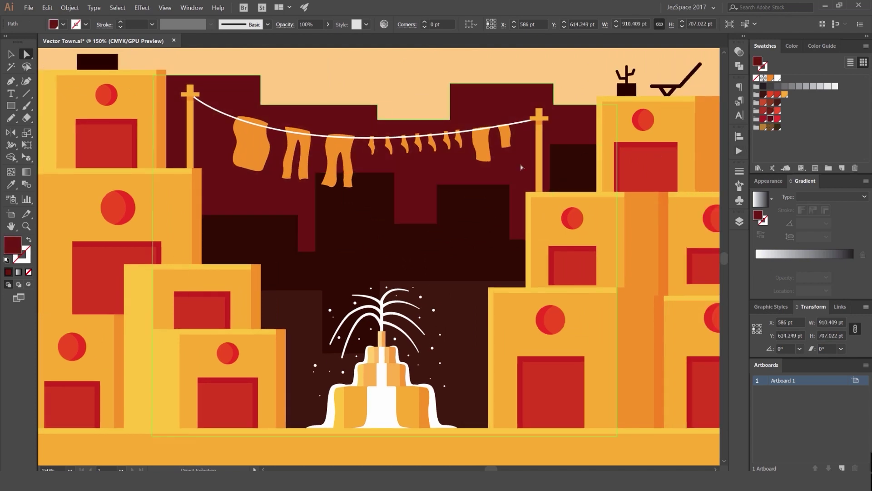
# - Fill the central backdrop buildings with graded swatches: dark red in front, crimson in the middle and bright red at the rear
pyautogui.click(494, 247)
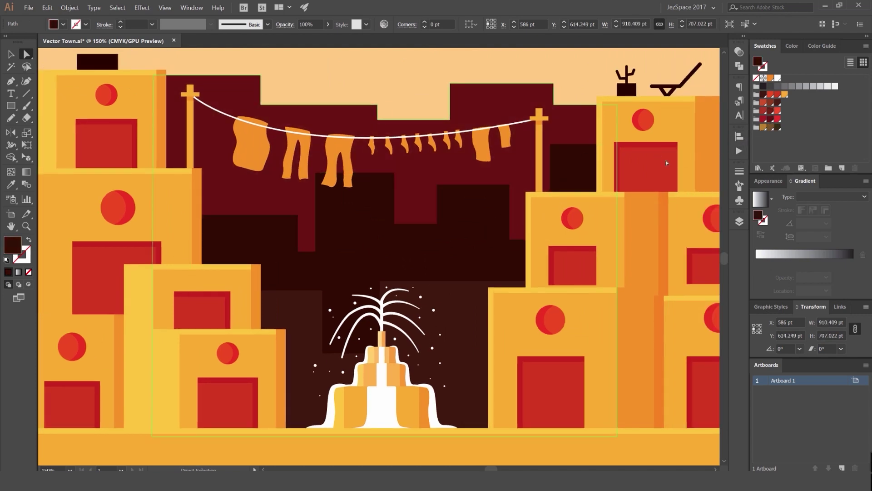
pyautogui.click(771, 120)
pyautogui.hotkey('ctrl', 'z')
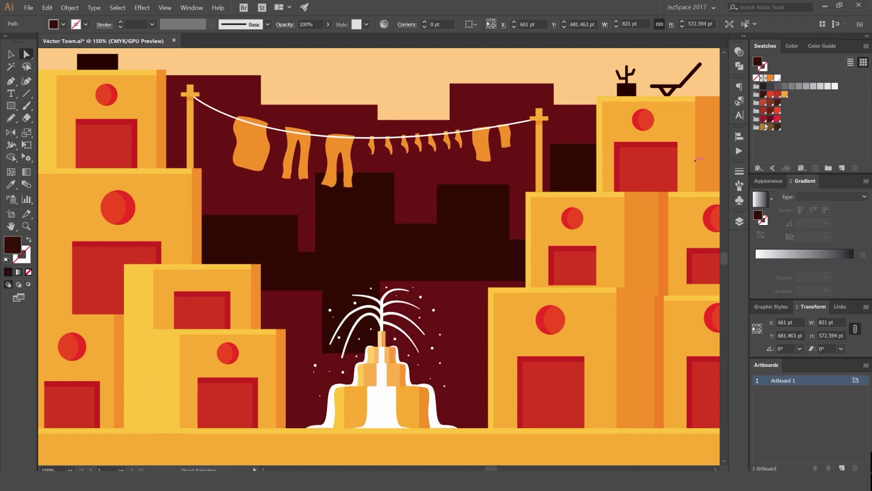
pyautogui.click(764, 119)
pyautogui.click(503, 105)
pyautogui.click(778, 119)
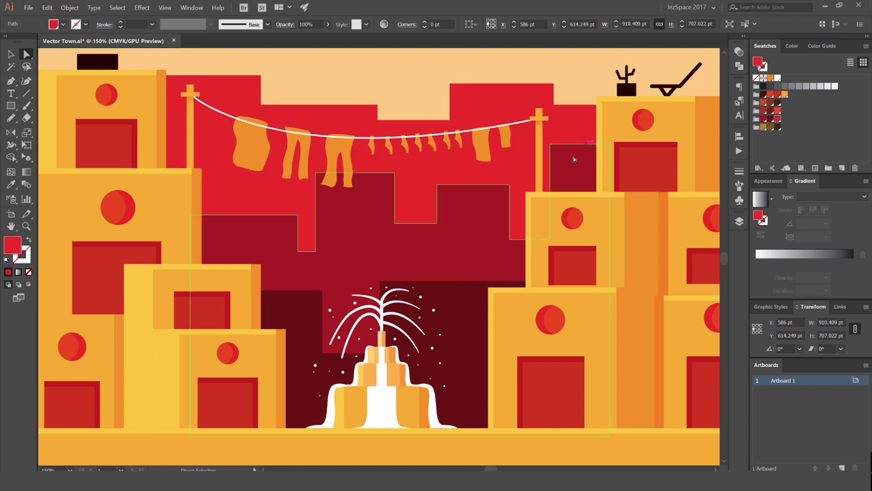
# - Switch the front central backdrop building's fill to HSB values and set its brightness to 20%
pyautogui.scroll(-4, 535, 187)
pyautogui.click(660, 157)
pyautogui.scroll(3, 526, 216)
pyautogui.click(513, 161)
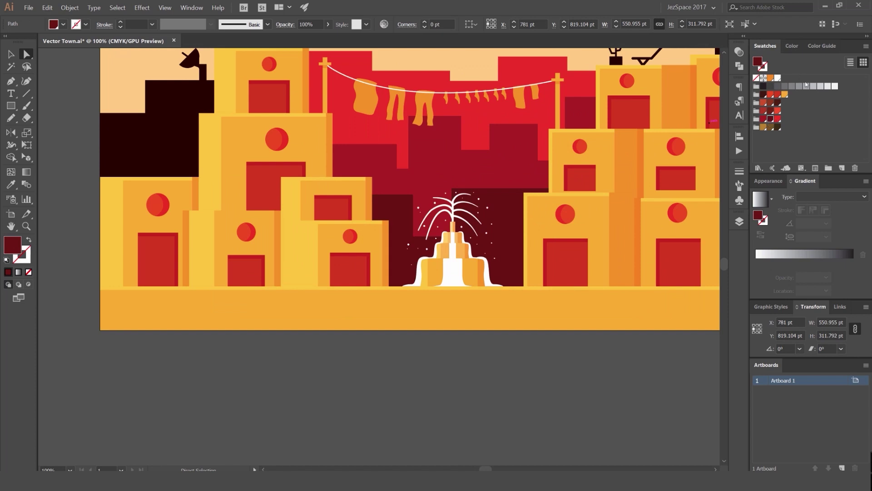
pyautogui.click(822, 46)
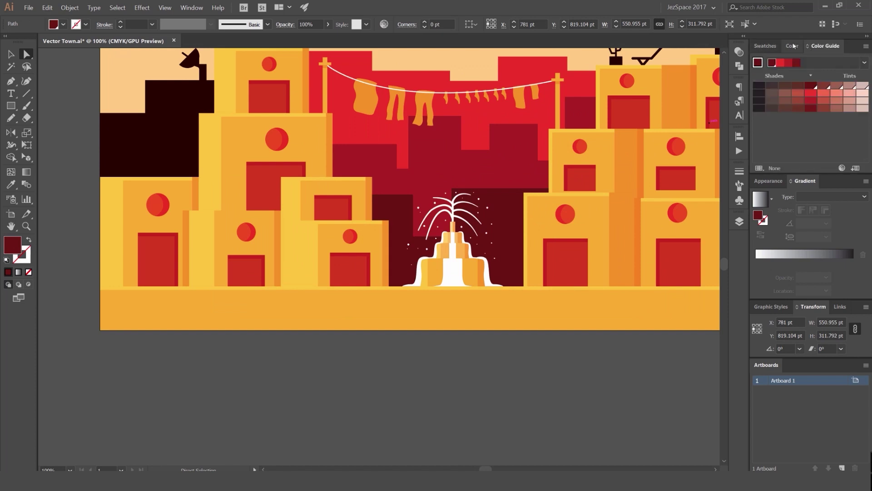
pyautogui.click(794, 46)
pyautogui.click(768, 47)
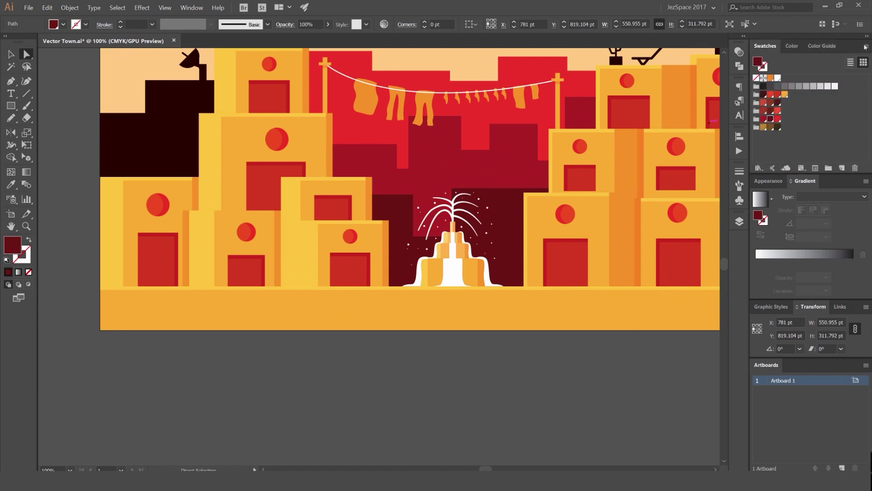
pyautogui.click(866, 47)
pyautogui.click(793, 43)
pyautogui.click(827, 45)
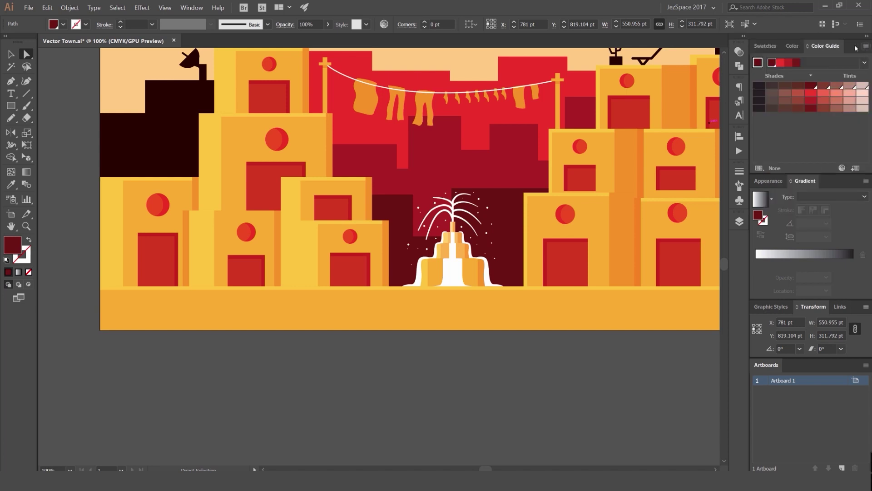
pyautogui.click(793, 46)
pyautogui.click(866, 46)
pyautogui.click(772, 78)
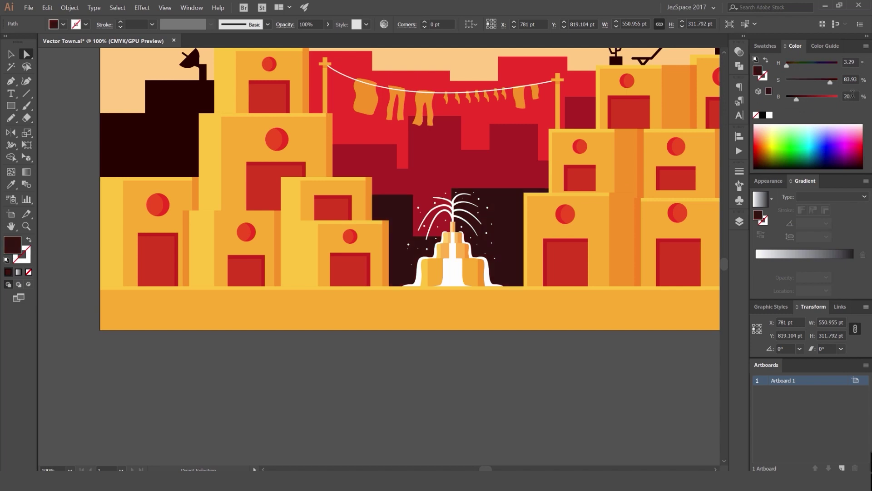
# - Copy the front backdrop building's colour onto the middle one with the Eyedropper and set its HSB brightness to 25%
pyautogui.click(526, 169)
pyautogui.press('i')
pyautogui.click(506, 198)
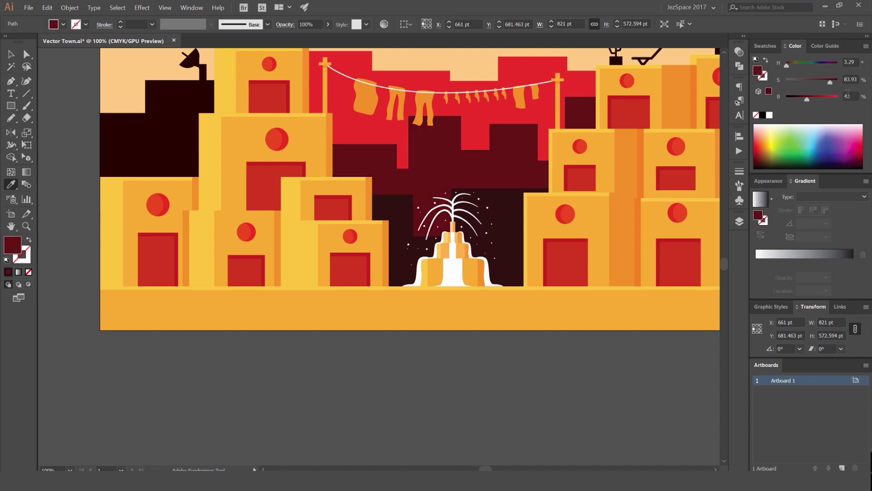
pyautogui.click(767, 46)
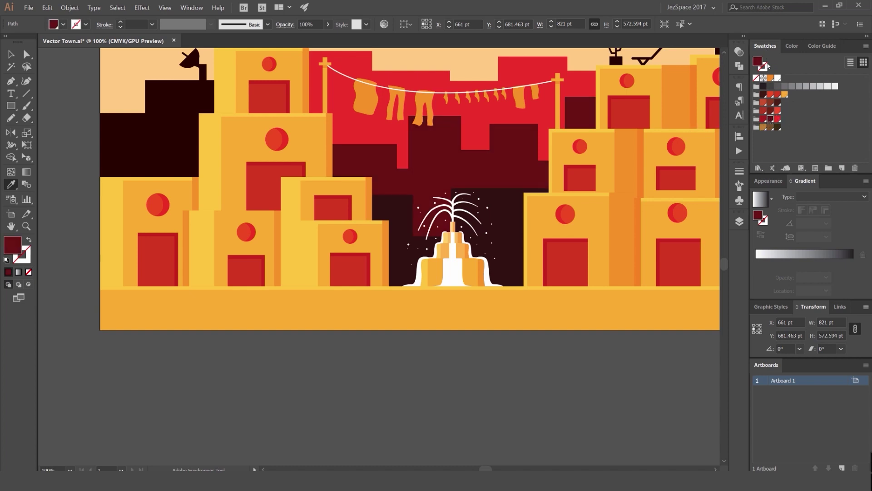
pyautogui.click(792, 46)
pyautogui.click(866, 46)
pyautogui.click(856, 78)
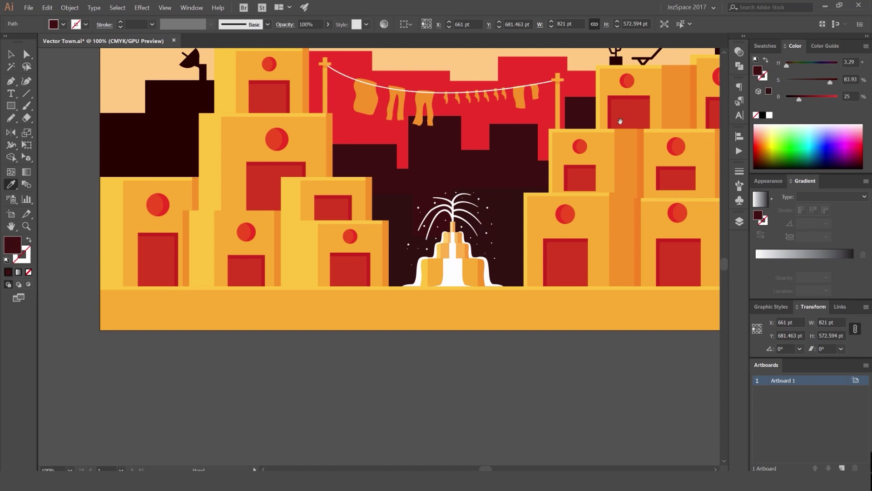
# - Sample the middle backdrop building's colour onto the rear one and set its HSB brightness to 30%
pyautogui.moveTo(621, 121); pyautogui.dragTo(622, 133)
pyautogui.press('a')
pyautogui.click(539, 87)
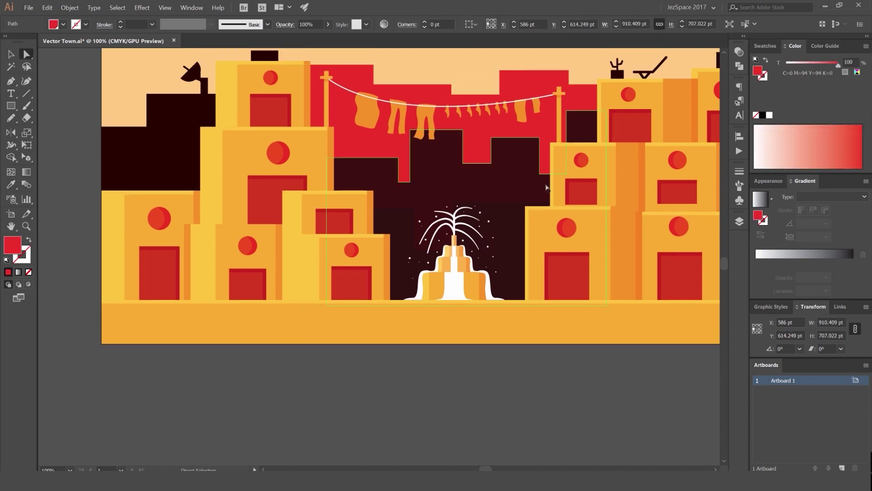
pyautogui.press('i')
pyautogui.click(514, 174)
pyautogui.press('v')
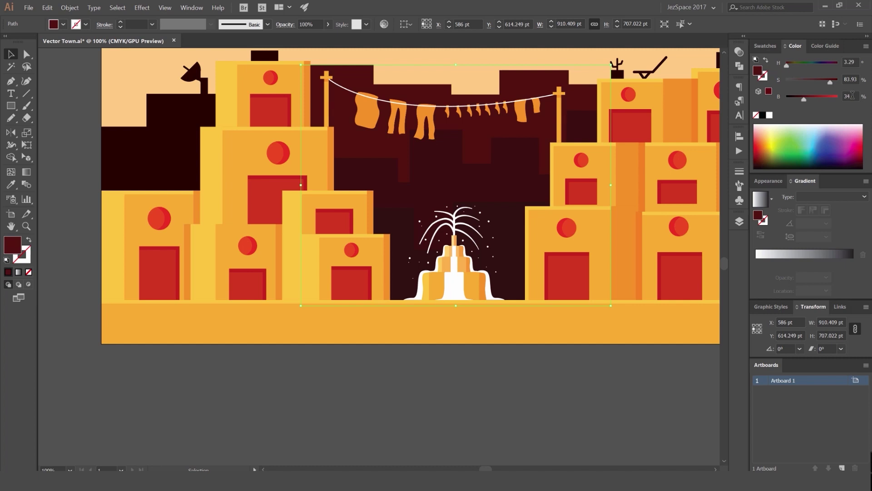
pyautogui.click(653, 370)
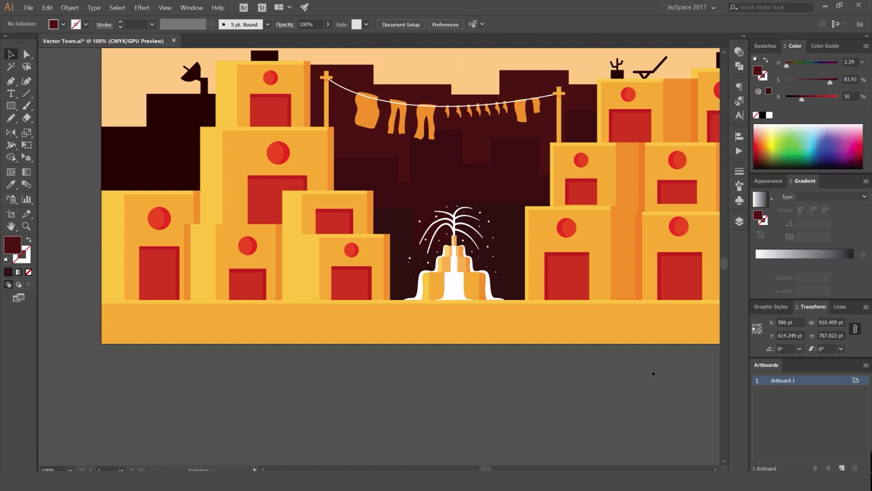
pyautogui.hotkey('ctrl', '0')
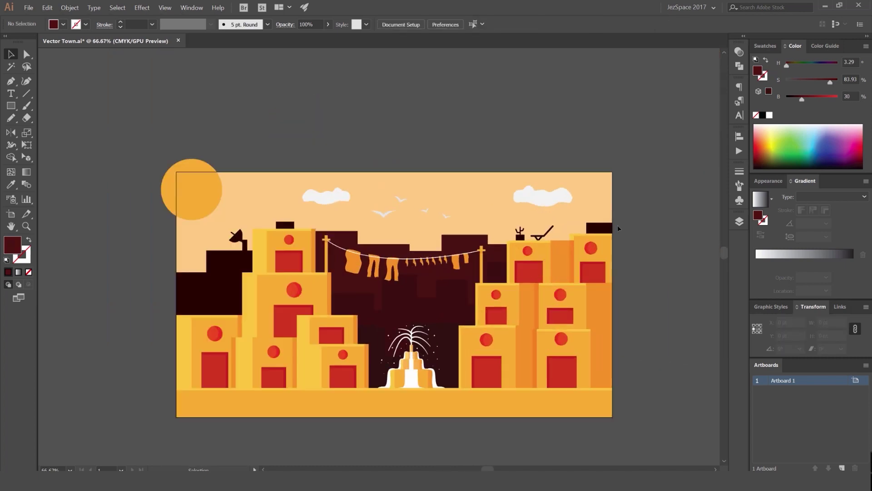
# - Show the swatches and the layer list, and unlock the Working Layer for editing the far-left buildings
pyautogui.scroll(3, 618, 227)
pyautogui.scroll(-2, 699, 162)
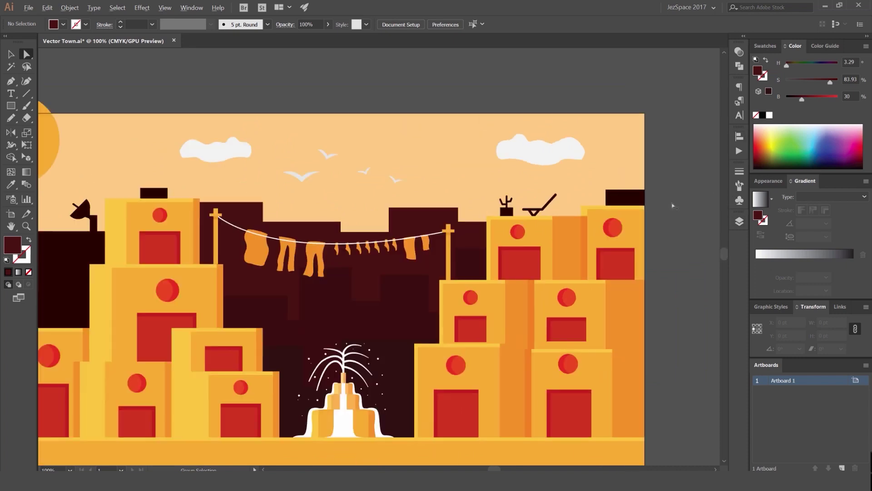
pyautogui.scroll(-3, 643, 111)
pyautogui.scroll(3, 548, 123)
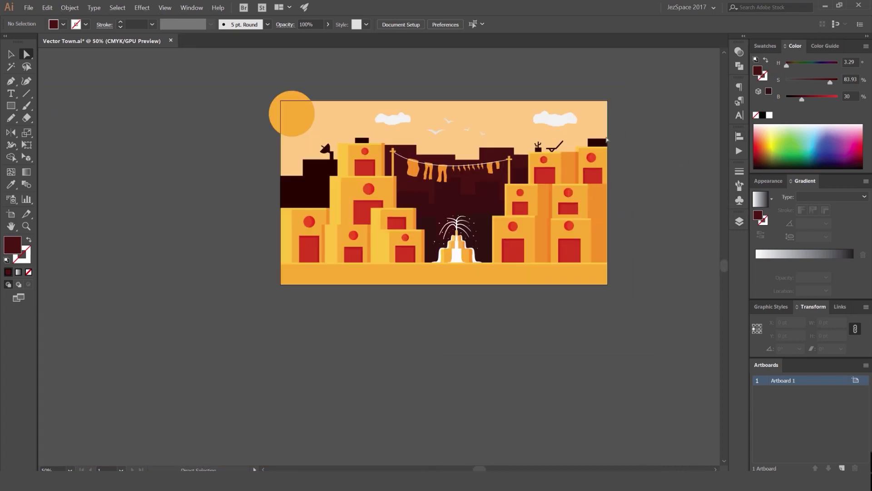
pyautogui.click(764, 46)
pyautogui.click(741, 221)
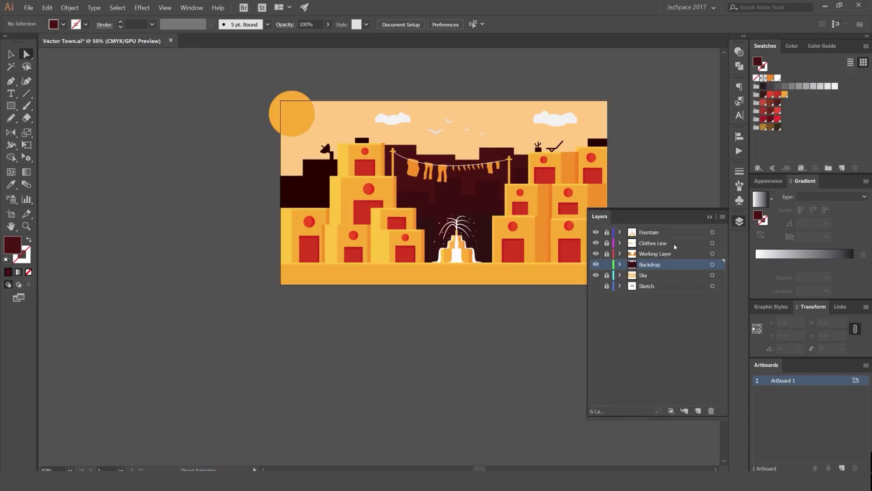
pyautogui.scroll(2, 499, 181)
pyautogui.moveTo(207, 144); pyautogui.dragTo(414, 135)
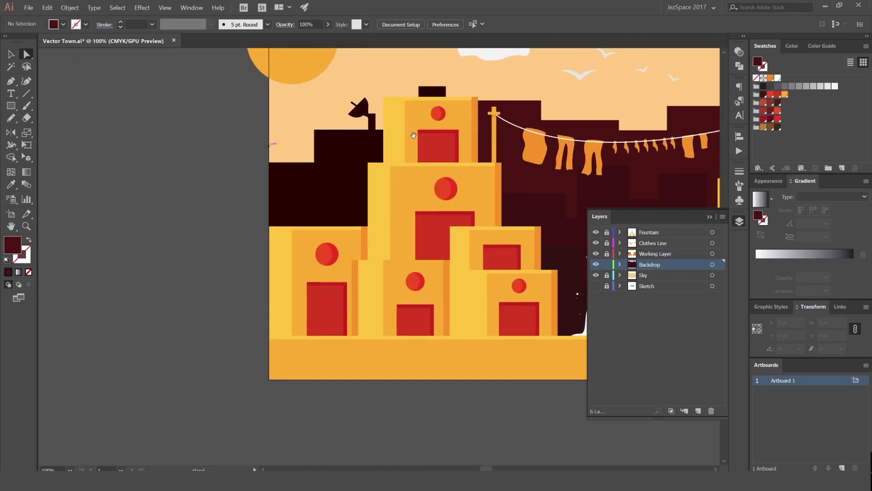
# - Select both far-left dark buildings and the satellite dish and fill them with the front central backdrop building's colour using the Eyedropper
pyautogui.click(360, 148)
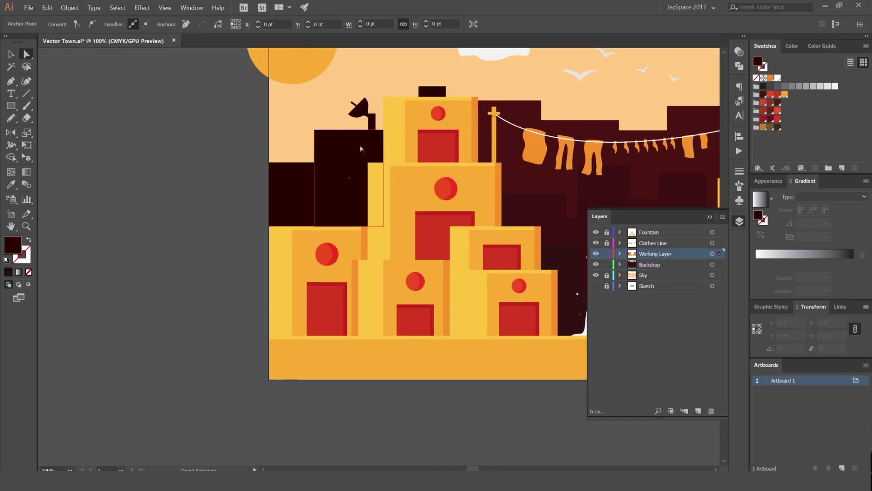
pyautogui.click(304, 170)
pyautogui.press('v')
pyautogui.moveTo(332, 195)
pyautogui.mouseDown()
pyautogui.moveTo(319, 195)
pyautogui.moveTo(329, 194)
pyautogui.mouseUp()
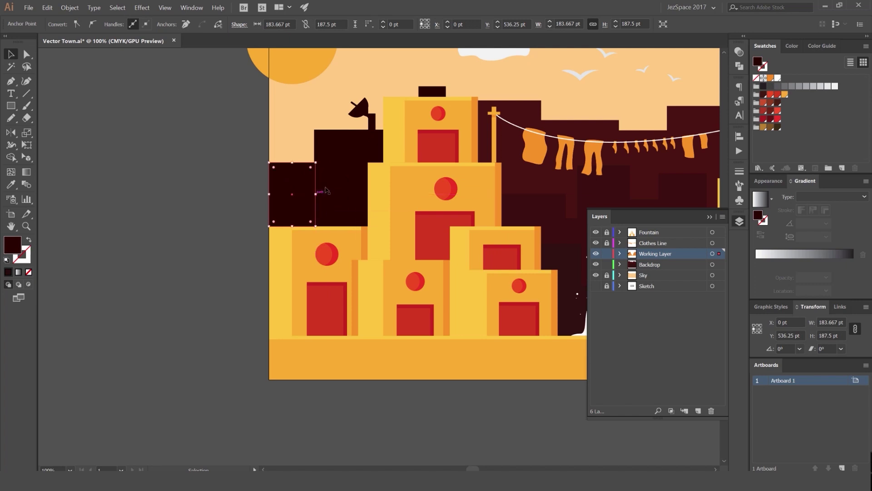
pyautogui.keyDown('shift'); pyautogui.click(353, 156); pyautogui.keyUp('shift')
pyautogui.keyDown('shift'); pyautogui.click(371, 120); pyautogui.keyUp('shift')
pyautogui.press('i')
pyautogui.click(576, 257)
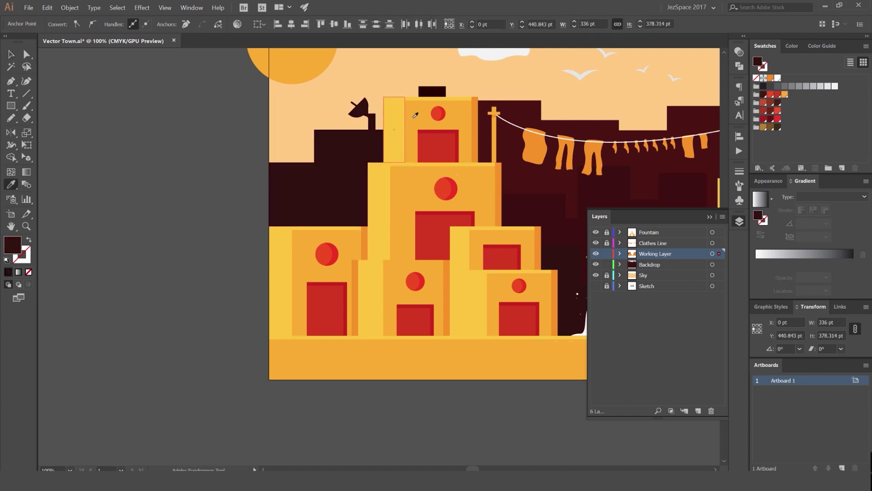
# - Reselect the far-left dark buildings together with the satellite dish and resample the front central backdrop colour onto them
pyautogui.moveTo(576, 257); pyautogui.dragTo(466, 253)
pyautogui.press('v')
pyautogui.click(466, 253)
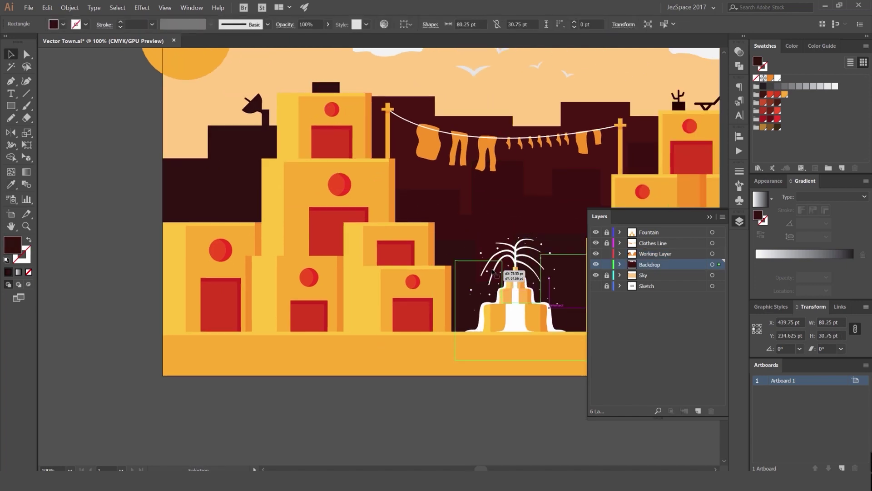
pyautogui.click(262, 142)
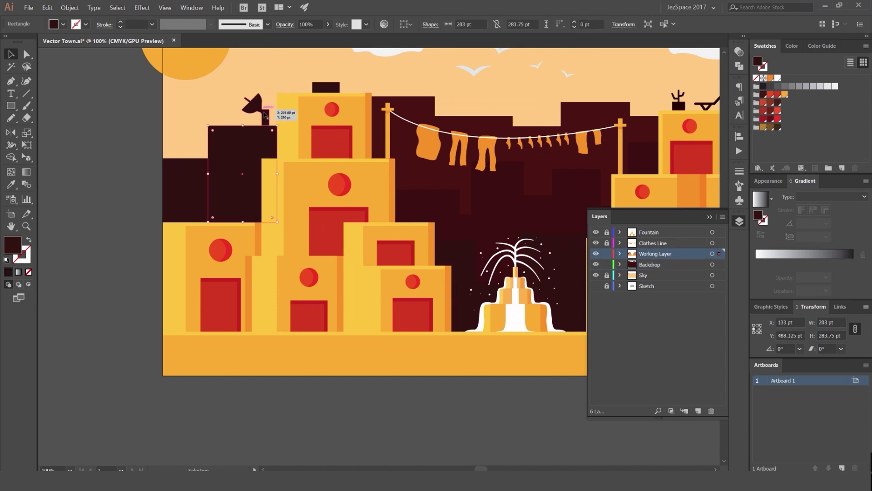
pyautogui.keyDown('shift'); pyautogui.click(256, 110); pyautogui.keyUp('shift')
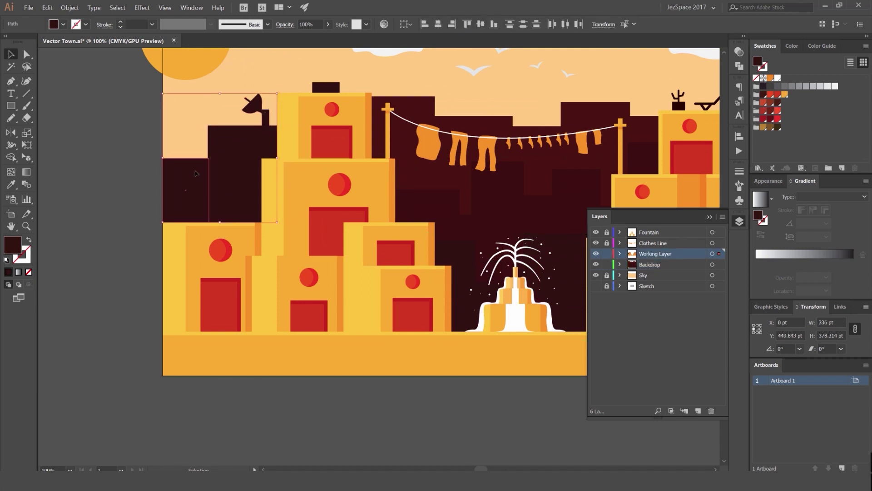
pyautogui.press('i')
pyautogui.click(467, 255)
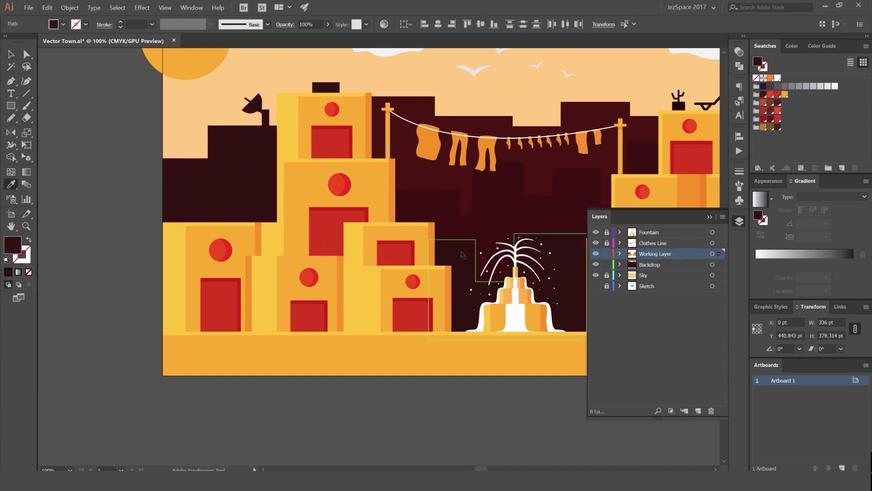
# - Check the blend mode and opacity settings of the front central backdrop building
pyautogui.press('v')
pyautogui.click(462, 255)
pyautogui.click(739, 52)
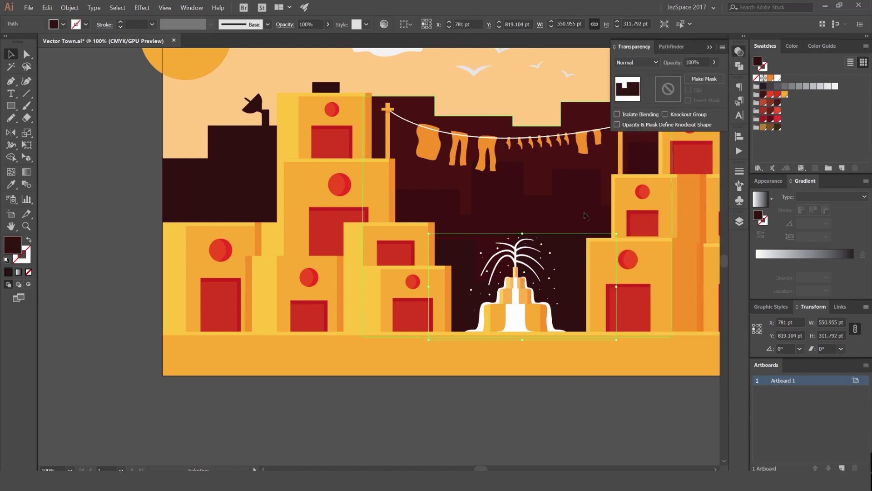
pyautogui.moveTo(568, 255); pyautogui.dragTo(591, 302)
pyautogui.hotkey('ctrl', 'z')
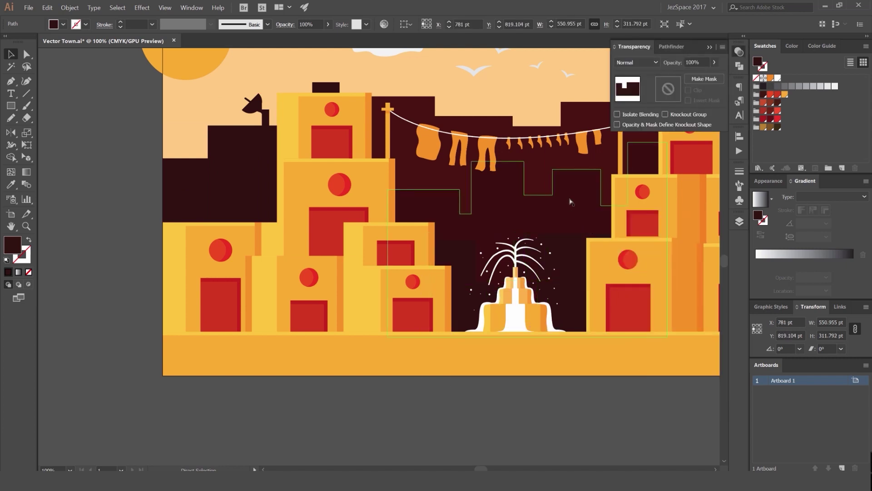
# - Fill the dark rooftop block on the tallest left building with the front central backdrop building's colour using the Eyedropper
pyautogui.click(154, 157)
pyautogui.scroll(-1, 258, 128)
pyautogui.click(282, 101)
pyautogui.scroll(2, 311, 144)
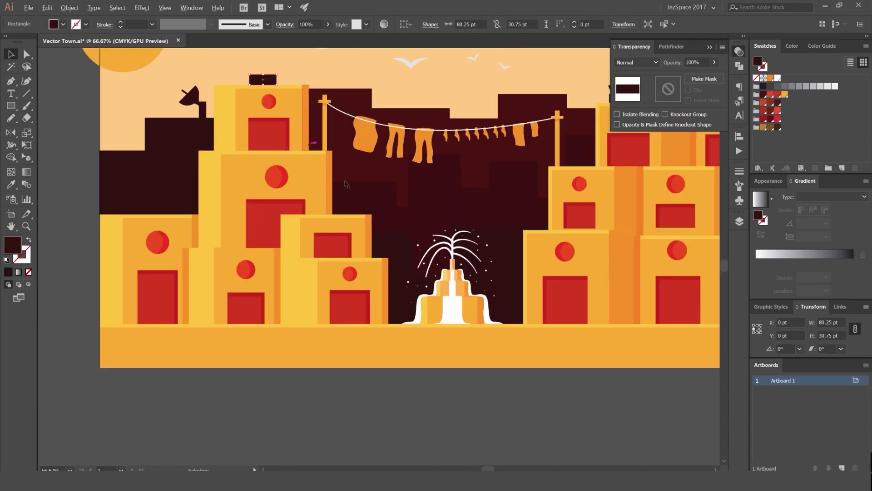
pyautogui.press('i')
pyautogui.scroll(-2, 438, 283)
pyautogui.moveTo(457, 255); pyautogui.dragTo(374, 267)
pyautogui.press('v')
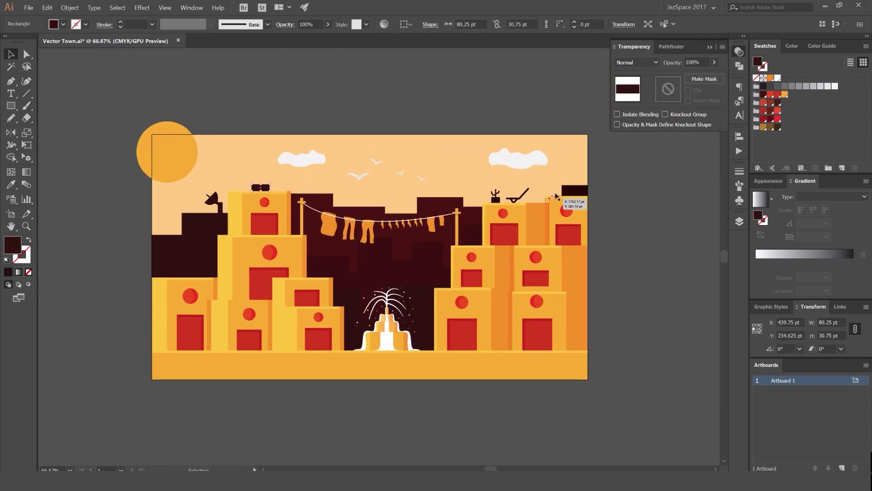
# - Select the far-right rooftop block, deck chair and cactus and fill them with the front central backdrop colour using the Eyedropper
pyautogui.click(569, 191)
pyautogui.keyDown('shift'); pyautogui.click(521, 198); pyautogui.keyUp('shift')
pyautogui.keyDown('shift'); pyautogui.click(496, 200); pyautogui.keyUp('shift')
pyautogui.press('i')
pyautogui.click(420, 297)
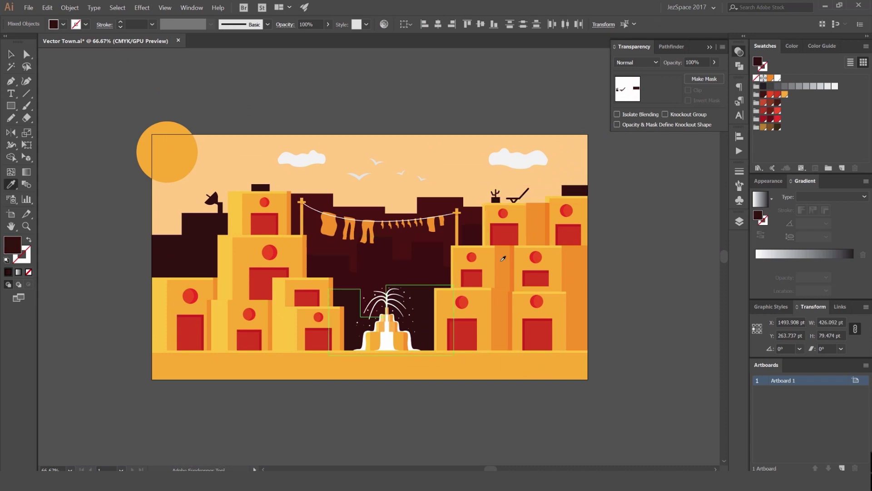
pyautogui.press('v')
pyautogui.click(635, 204)
# - Select the rooftop cactus and deck chair and set their blend mode to Overlay
pyautogui.scroll(2, 544, 191)
pyautogui.click(493, 203)
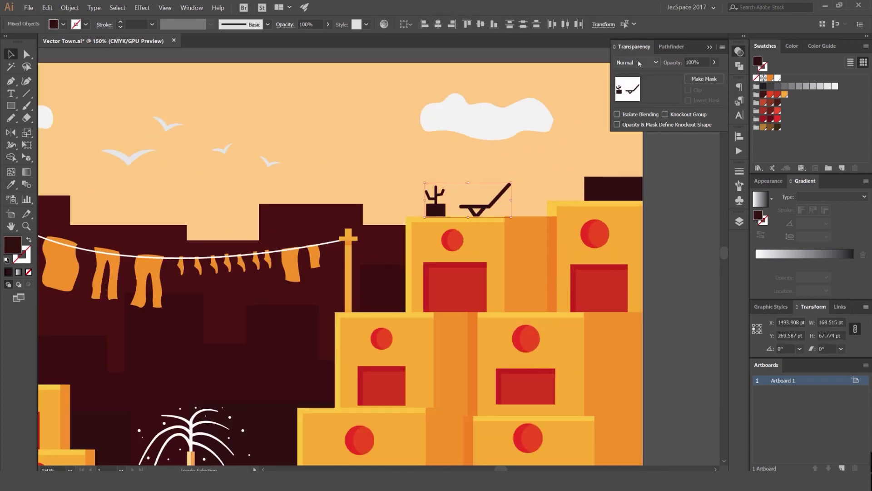
pyautogui.scroll(-5, 639, 63)
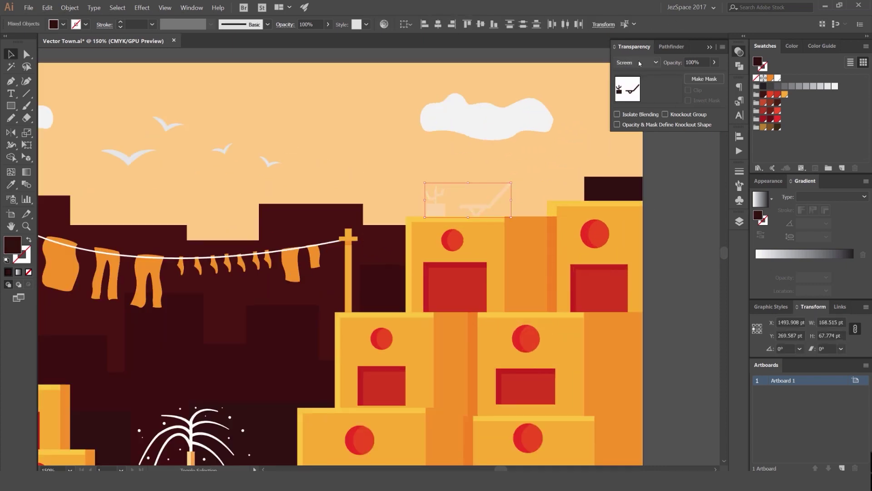
pyautogui.scroll(-2, 640, 63)
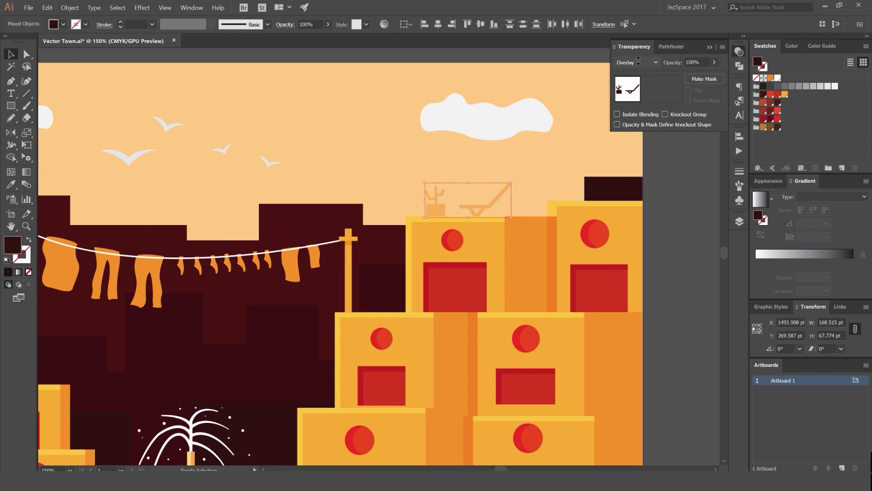
pyautogui.click(691, 160)
pyautogui.scroll(-4, 690, 158)
pyautogui.moveTo(690, 158); pyautogui.dragTo(634, 175)
pyautogui.scroll(4, 598, 178)
# - Match the far-right rooftop block to the deck chair's overlay appearance using the Eyedropper
pyautogui.scroll(1, 598, 178)
pyautogui.click(541, 227)
pyautogui.click(470, 232)
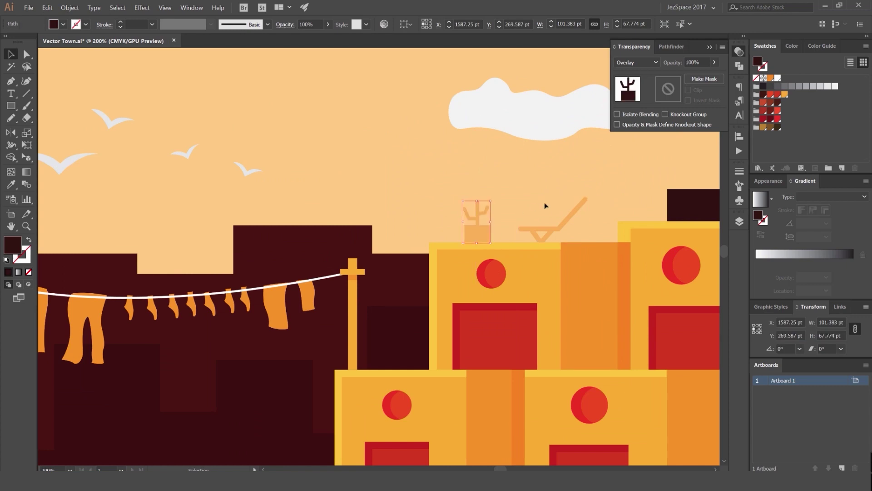
pyautogui.hscroll(3, 569, 185)
pyautogui.click(576, 200)
pyautogui.press('i')
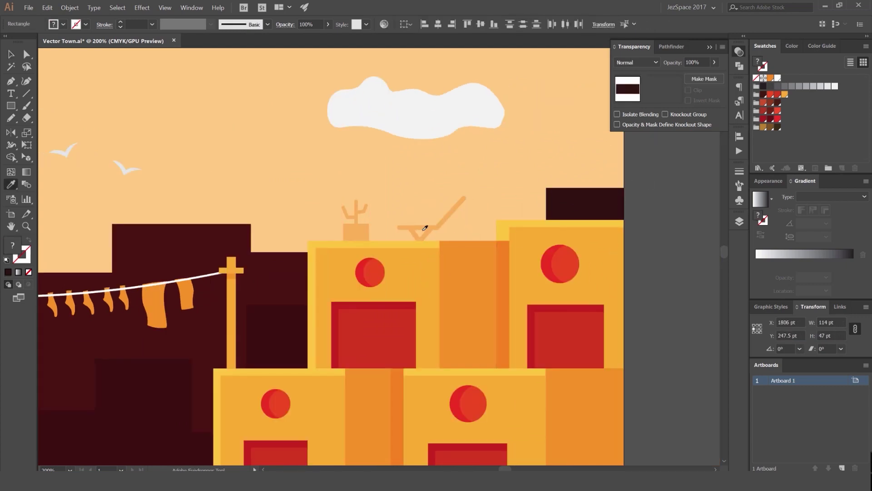
pyautogui.click(424, 229)
pyautogui.press('v')
# - Delete the rectangular block from the roof of the far-right building
pyautogui.scroll(-3, 643, 187)
pyautogui.moveTo(614, 196); pyautogui.dragTo(685, 180)
pyautogui.press('Delete')
# - Place a copy of the deck chair on the far-right roof and scale it down to about 73 × 49 pt
pyautogui.scroll(2, 562, 198)
pyautogui.moveTo(562, 197); pyautogui.dragTo(410, 214)
pyautogui.moveTo(429, 222); pyautogui.dragTo(532, 205)
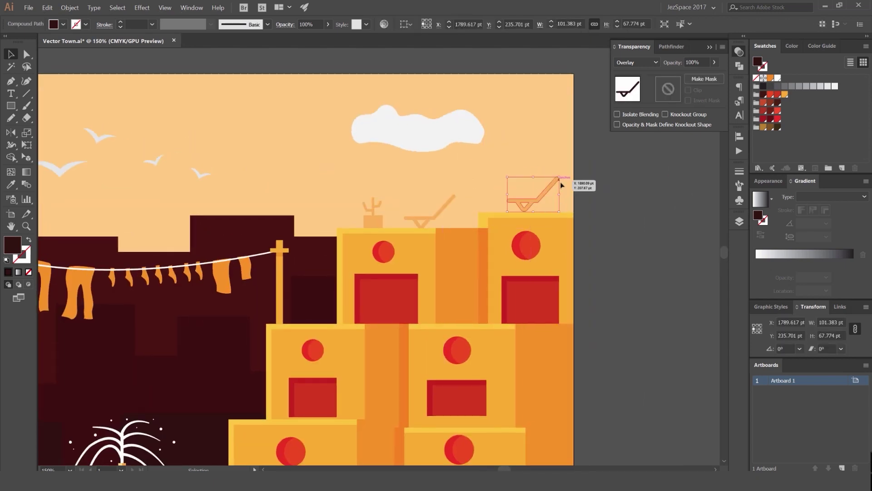
pyautogui.moveTo(560, 177); pyautogui.dragTo(545, 187)
pyautogui.click(565, 180)
pyautogui.click(527, 200)
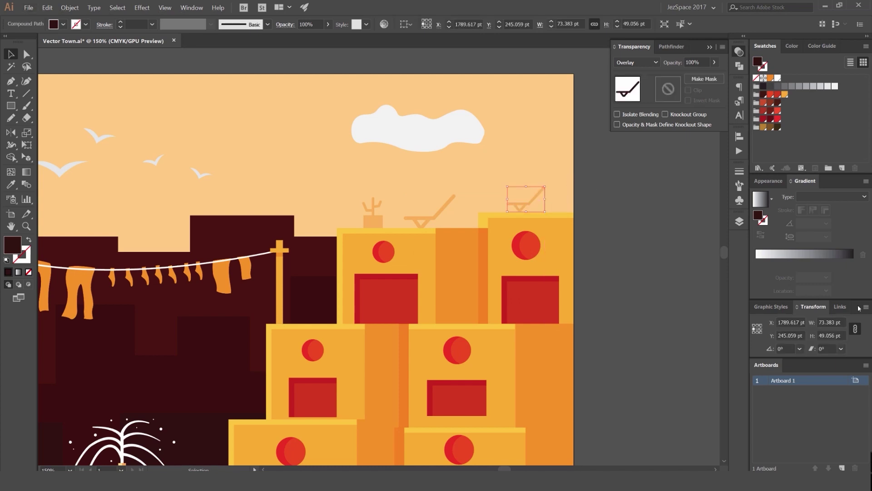
# - Flip the copied deck chair horizontally and fit it onto the far-right roof at about 79 × 53 pt
pyautogui.click(866, 306)
pyautogui.click(782, 315)
pyautogui.click(479, 199)
pyautogui.scroll(1, 490, 196)
pyautogui.moveTo(484, 203); pyautogui.dragTo(538, 202)
pyautogui.click(531, 179)
pyautogui.scroll(1, 520, 179)
pyautogui.scroll(-5, 520, 180)
pyautogui.scroll(5, 522, 185)
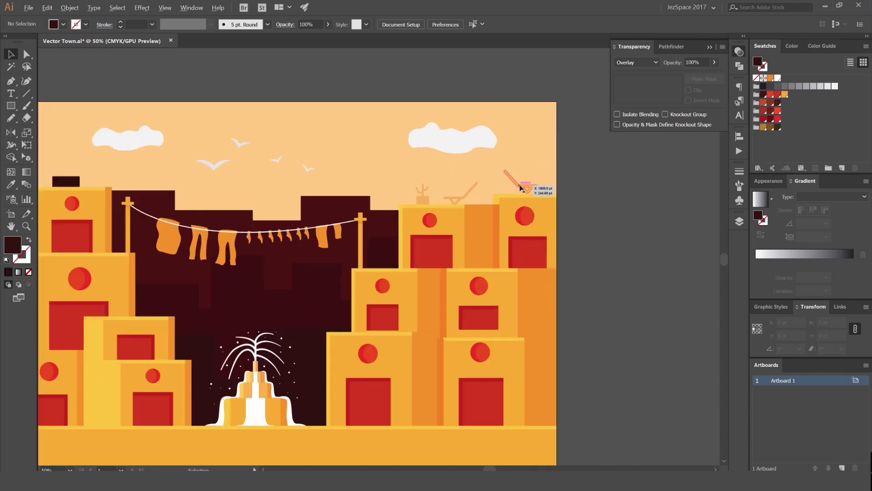
# - Review the size and placement of the mirrored deck chair against the whole town scene
pyautogui.click(482, 146)
pyautogui.moveTo(473, 140); pyautogui.dragTo(497, 157)
pyautogui.click(542, 149)
pyautogui.scroll(-5, 543, 150)
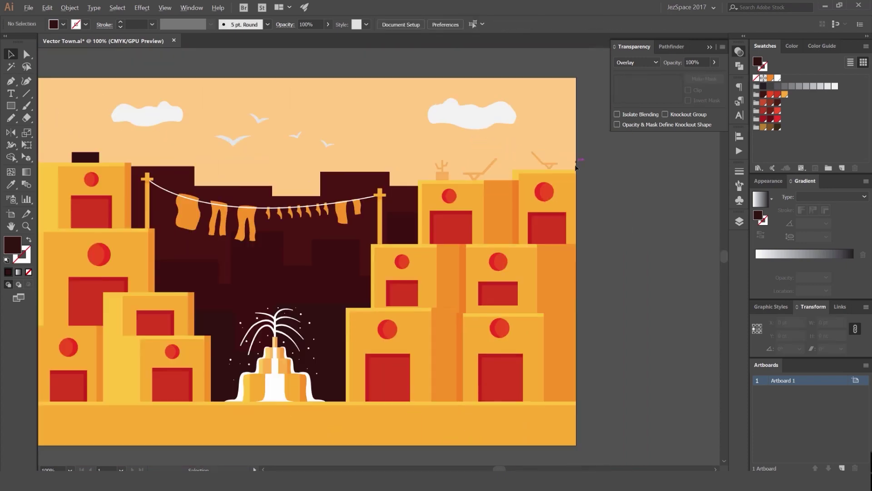
pyautogui.scroll(7, 491, 165)
pyautogui.click(417, 157)
pyautogui.scroll(-5, 417, 157)
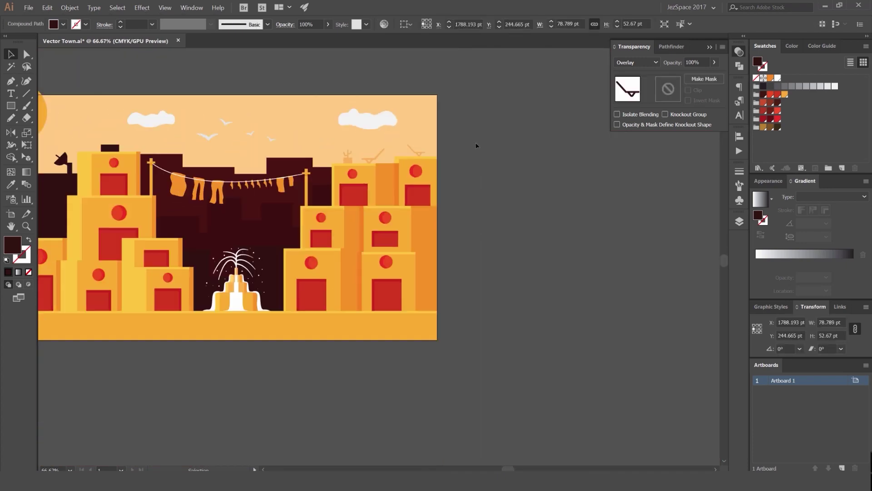
pyautogui.click(477, 144)
pyautogui.moveTo(433, 144); pyautogui.dragTo(535, 149)
pyautogui.scroll(10, 550, 151)
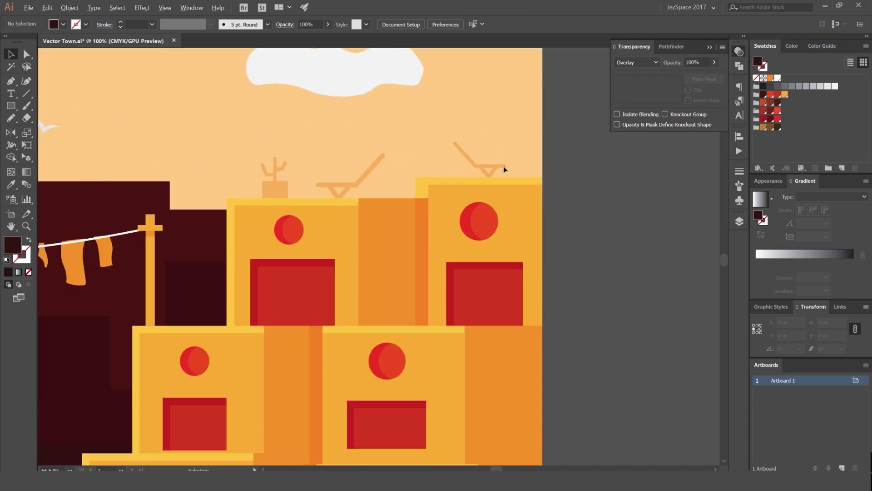
# - Add a tall block about 6.6 × 10.7 pt and a low wide block on the roof beside the mirrored deck chair
pyautogui.moveTo(542, 237); pyautogui.dragTo(591, 230)
pyautogui.scroll(1, 565, 205)
pyautogui.press('v')
pyautogui.moveTo(587, 188); pyautogui.dragTo(595, 229)
pyautogui.hotkey('ctrl', 'z')
pyautogui.click(653, 223)
pyautogui.moveTo(629, 197); pyautogui.dragTo(440, 223)
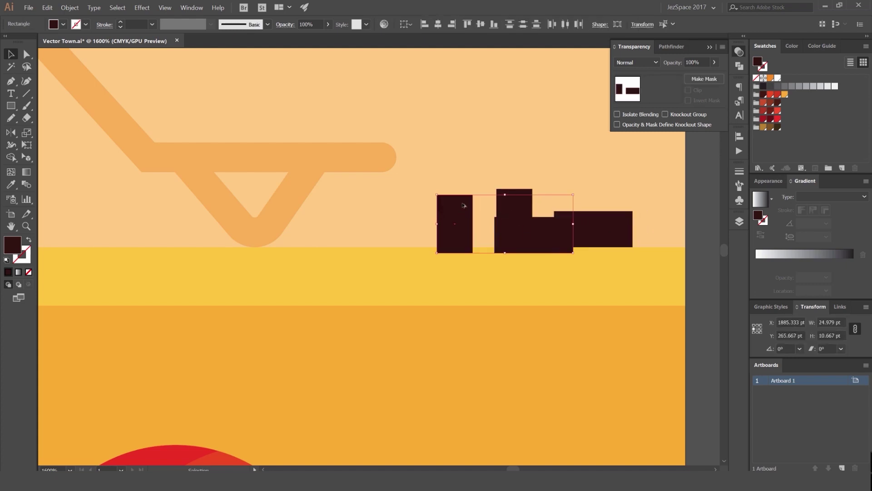
pyautogui.hotkey('ctrl', 'z')
# - Place a copy of the tall rooftop block rotated 90° nearer the deck chair, resting on the roof at about 5.3 pt high
pyautogui.click(486, 183)
pyautogui.moveTo(519, 199); pyautogui.dragTo(405, 187)
pyautogui.scroll(1, 453, 221)
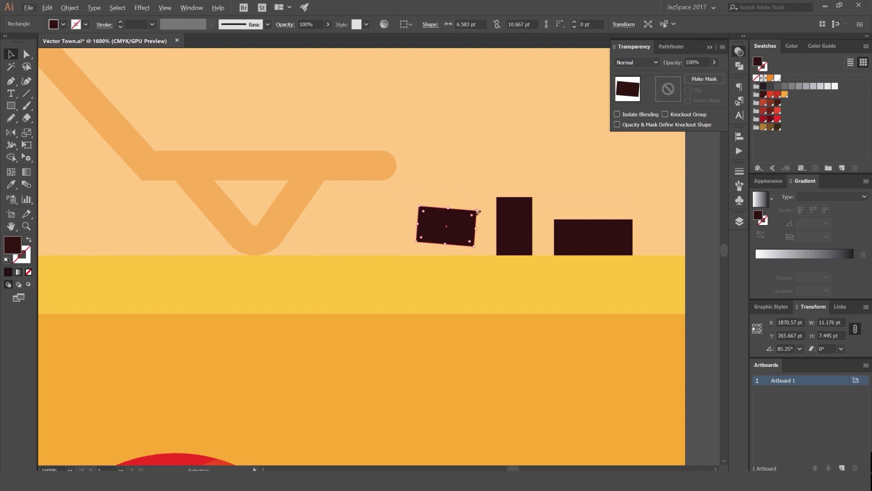
pyautogui.hotkey('ctrl', 'z')
pyautogui.moveTo(466, 194); pyautogui.dragTo(442, 217)
pyautogui.hotkey('ctrl', '=')
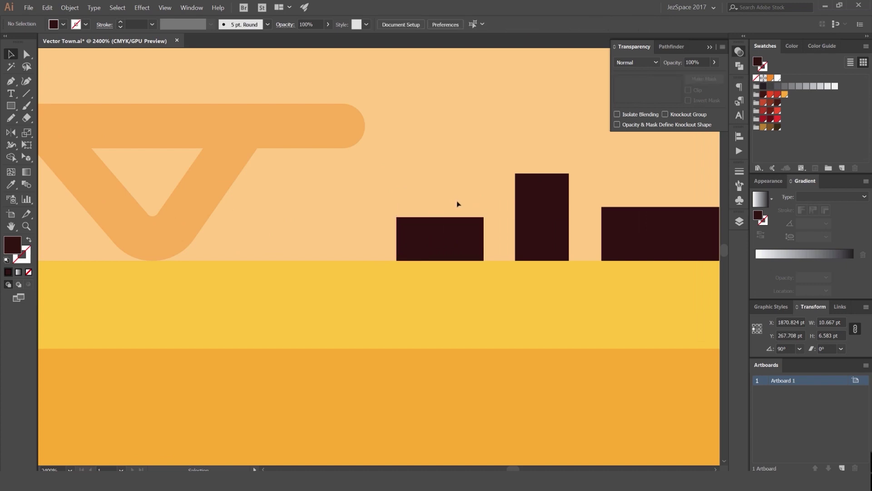
pyautogui.hotkey('ctrl', '=')
pyautogui.hotkey('ctrl', '=')
# - Cut a shallow V-shaped notch into the top edge of the low block nearest the deck chair using the Pen tool and Shape Builder
pyautogui.press('p')
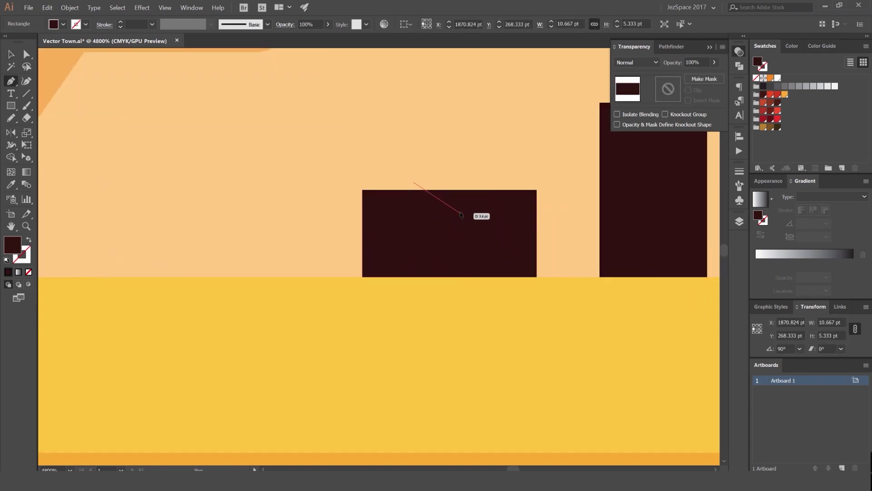
pyautogui.click(468, 205)
pyautogui.click(522, 183)
pyautogui.click(414, 183)
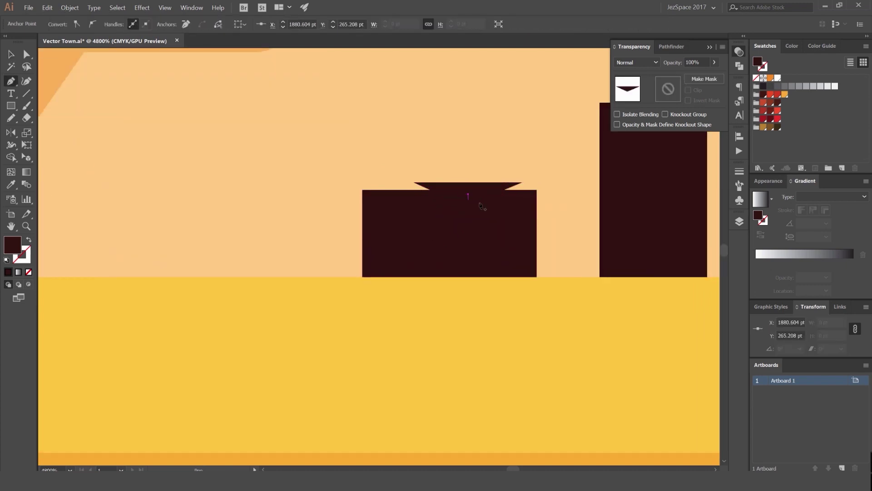
pyautogui.press('v')
pyautogui.keyDown('shift'); pyautogui.click(505, 216); pyautogui.keyUp('shift')
pyautogui.hotkey('shift', 'm')
pyautogui.moveTo(475, 186); pyautogui.dragTo(470, 197)
pyautogui.press('v')
pyautogui.click(497, 162)
pyautogui.scroll(-1, 497, 155)
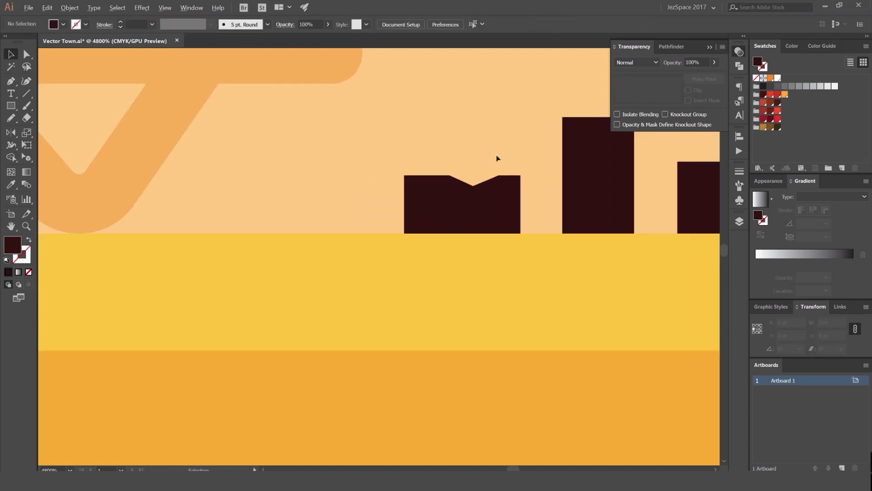
# - Select the three small rooftop blocks and give them the deck chair's overlay appearance using the Eyedropper
pyautogui.scroll(-7, 498, 157)
pyautogui.scroll(4, 509, 136)
pyautogui.moveTo(609, 140); pyautogui.dragTo(471, 176)
pyautogui.scroll(-1, 470, 177)
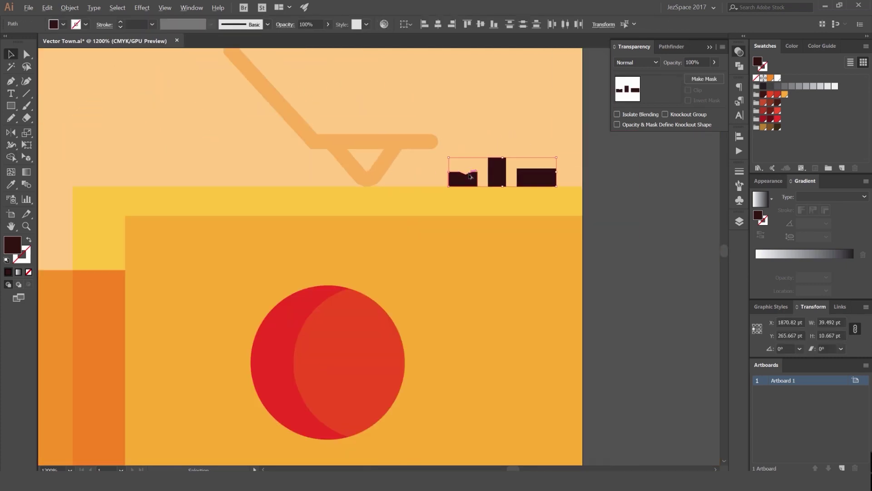
pyautogui.scroll(-1, 470, 177)
pyautogui.press('i')
pyautogui.click(413, 151)
pyautogui.press('v')
pyautogui.click(587, 178)
pyautogui.scroll(-1, 586, 170)
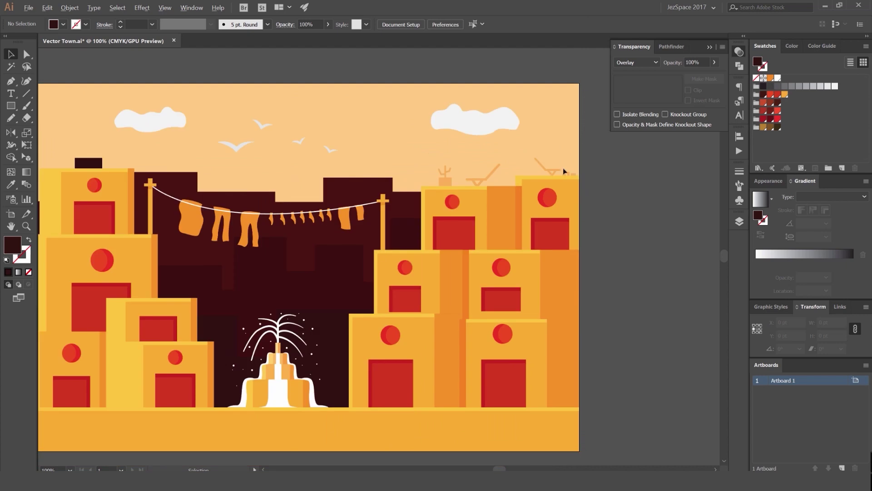
# - Place a copy of the notched block on the same roof, on the other side of the mirrored deck chair
pyautogui.scroll(5, 562, 170)
pyautogui.moveTo(637, 189); pyautogui.dragTo(390, 189)
pyautogui.click(392, 156)
pyautogui.hotkey('ctrl', 'z')
pyautogui.moveTo(585, 189); pyautogui.dragTo(487, 196)
pyautogui.scroll(4, 389, 190)
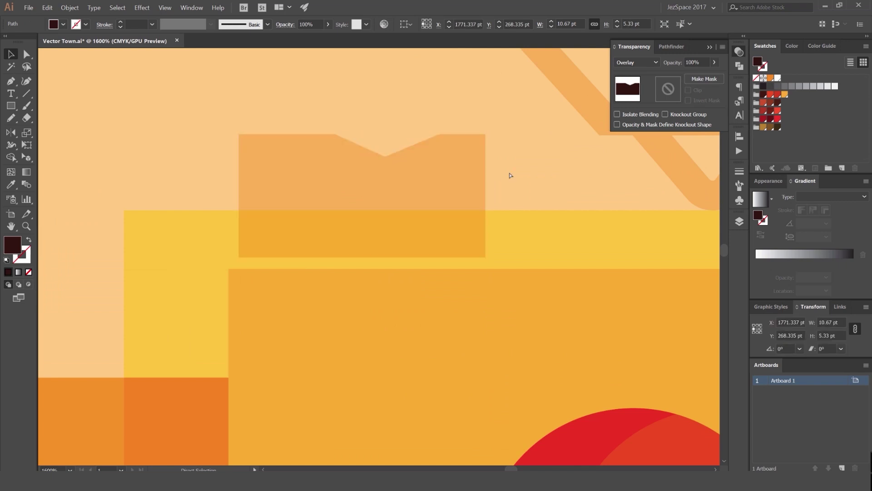
pyautogui.hotkey('ctrl', 'z')
pyautogui.click(508, 174)
pyautogui.scroll(-3, 501, 170)
pyautogui.scroll(4, 459, 171)
pyautogui.scroll(2, 378, 204)
# - Cut a small triangular notch into the left edge of the copied block using the Pen tool and Shape Builder
pyautogui.press('p')
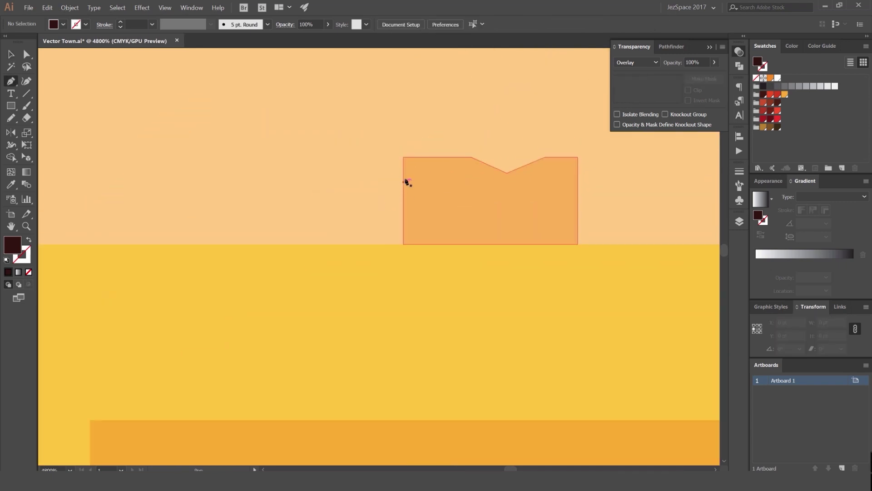
pyautogui.click(403, 177)
pyautogui.click(417, 195)
pyautogui.click(394, 217)
pyautogui.click(393, 176)
pyautogui.click(403, 177)
pyautogui.press('v')
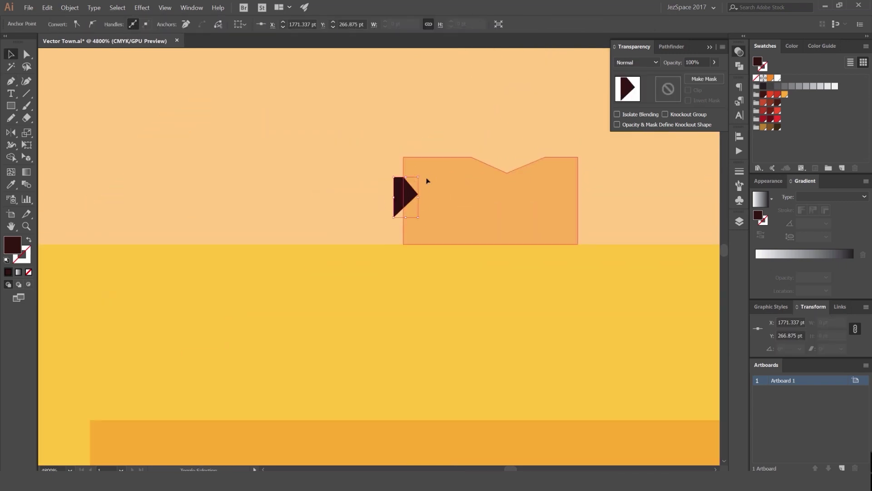
pyautogui.keyDown('shift'); pyautogui.click(427, 180); pyautogui.keyUp('shift')
pyautogui.hotkey('shift', 'm')
pyautogui.moveTo(412, 194); pyautogui.dragTo(379, 194)
pyautogui.press('v')
pyautogui.click(363, 177)
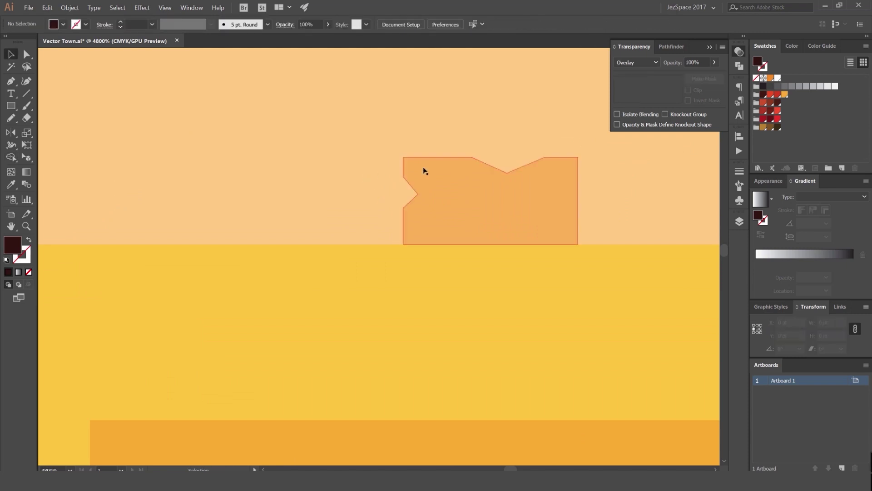
# - Shift the mirrored deck chair about 11.3 pt left along its roof and hide the transparency settings
pyautogui.click(422, 171)
pyautogui.scroll(-6, 359, 166)
pyautogui.click(355, 158)
pyautogui.scroll(-4, 514, 146)
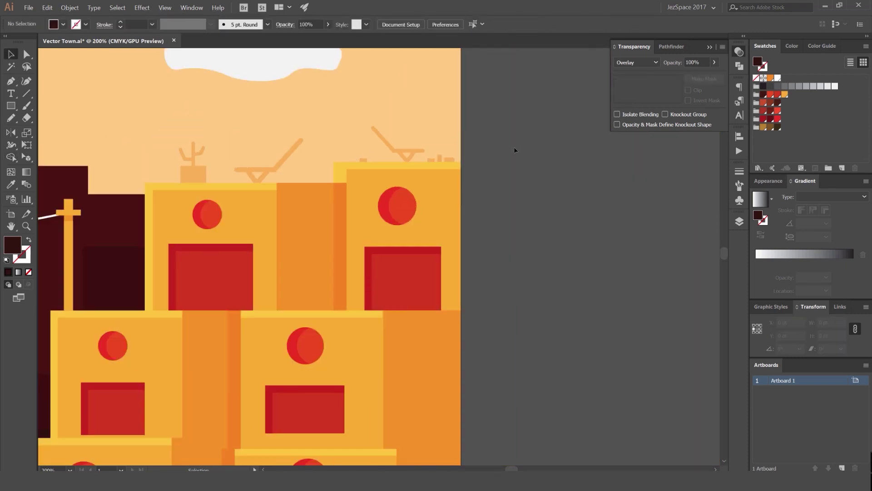
pyautogui.scroll(3, 516, 144)
pyautogui.scroll(-1, 405, 137)
pyautogui.scroll(-2, 415, 127)
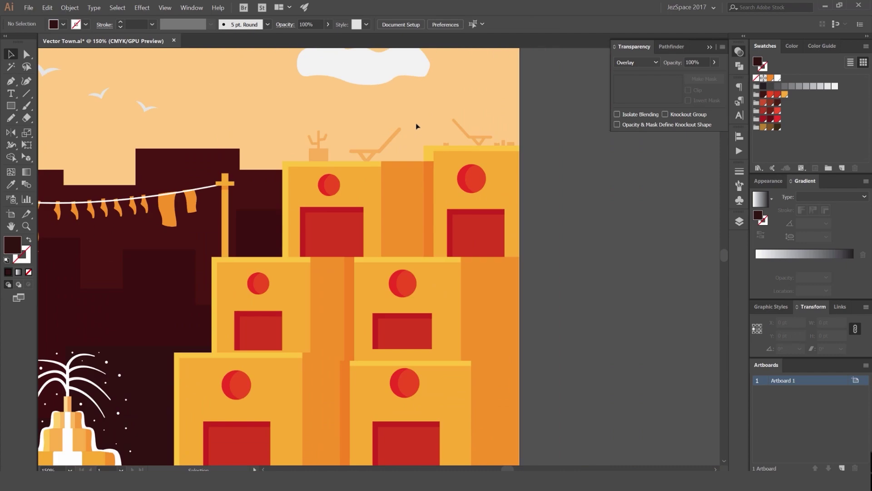
pyautogui.scroll(3, 461, 138)
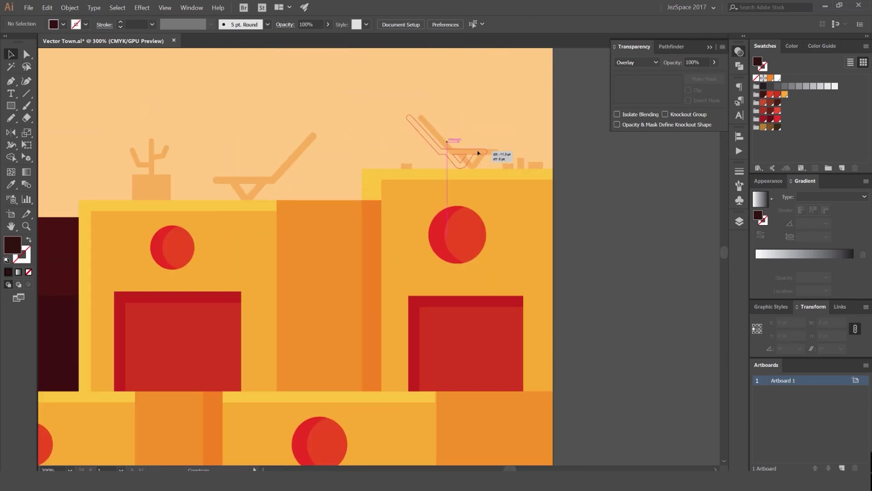
pyautogui.scroll(-6, 575, 138)
pyautogui.click(744, 49)
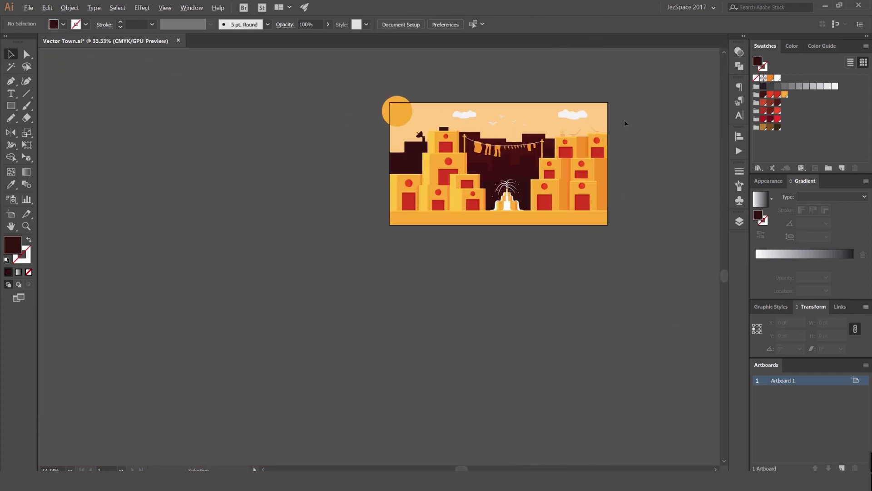
# - Fill the left rooftop block, satellite dish and both far-left dark buildings with the rear central backdrop's dark red using the Eyedropper
pyautogui.scroll(3, 625, 120)
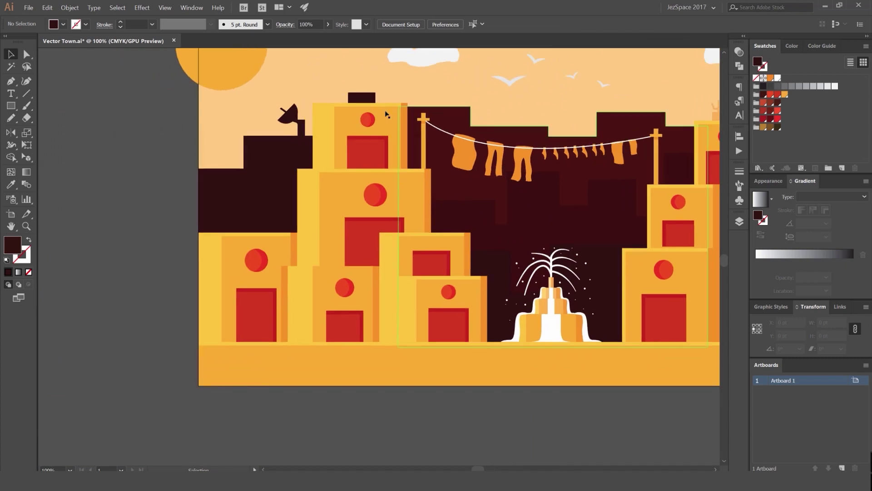
pyautogui.scroll(2, 373, 92)
pyautogui.click(369, 96)
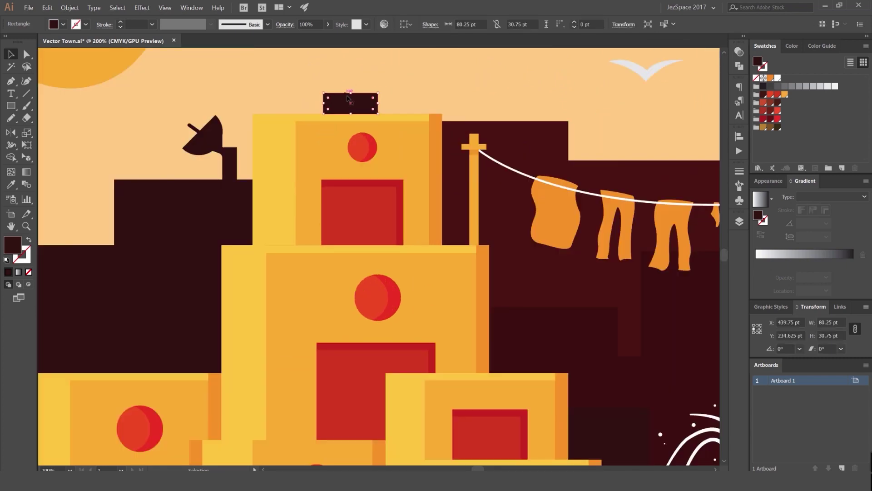
pyautogui.click(437, 102)
pyautogui.scroll(-1, 235, 120)
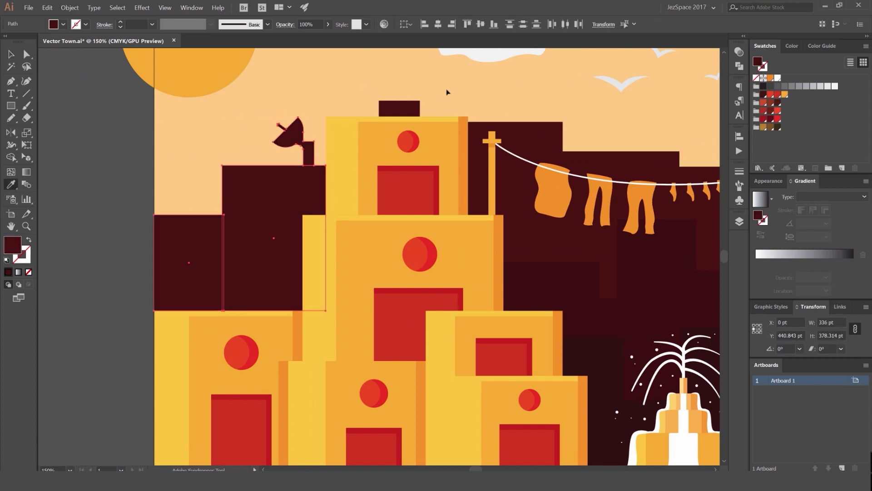
pyautogui.scroll(-1, 458, 87)
pyautogui.scroll(-4, 458, 87)
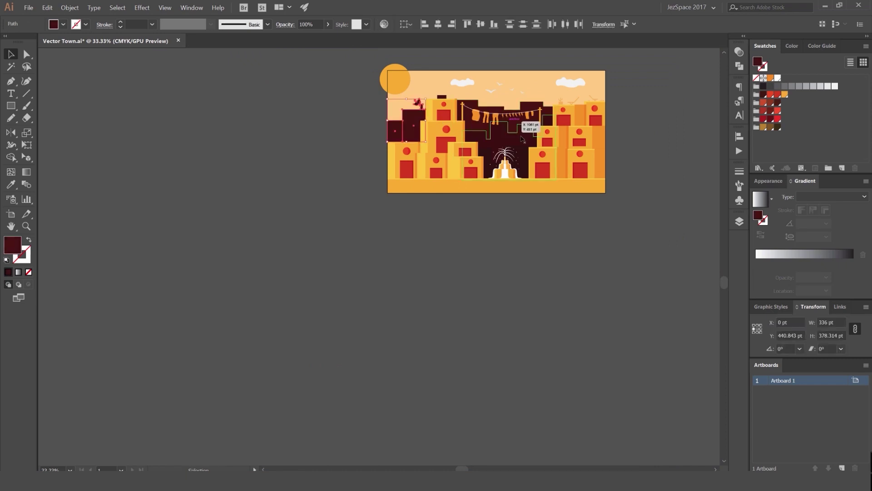
pyautogui.scroll(2, 518, 155)
pyautogui.scroll(1, 515, 161)
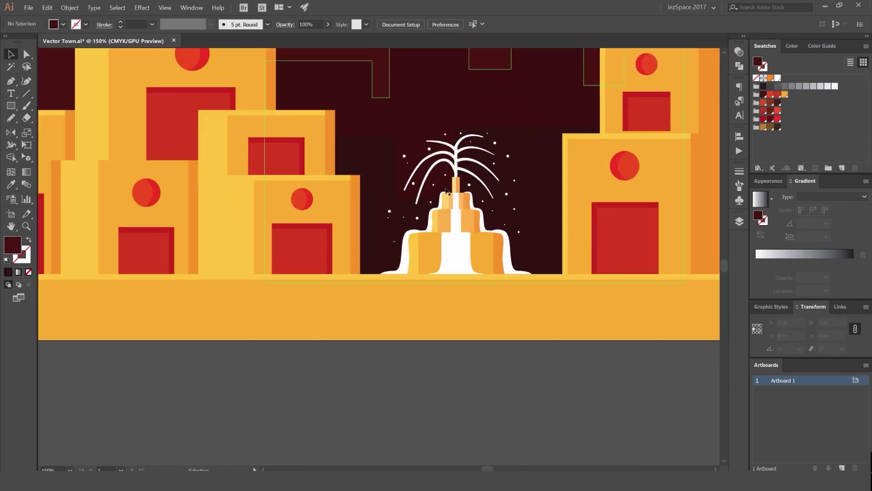
# - Lock the Working Layer and Backdrop layers and unlock the Sky layer
pyautogui.scroll(-2, 513, 172)
pyautogui.scroll(1, 431, 255)
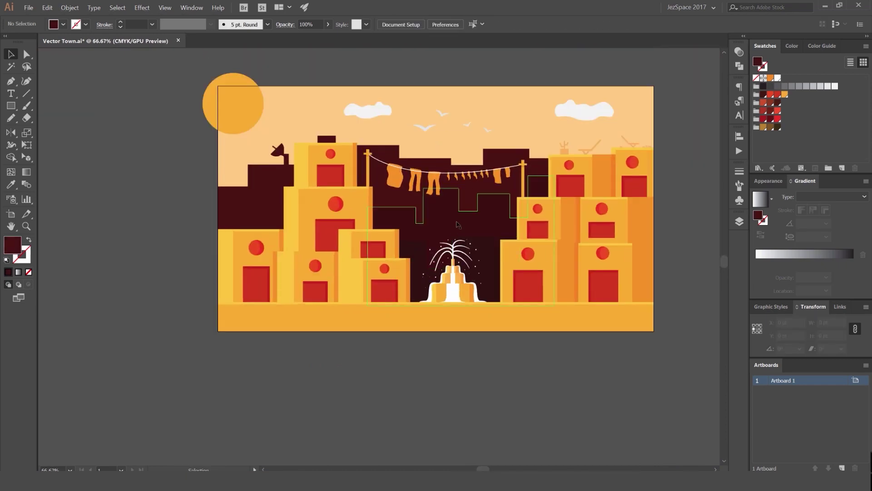
pyautogui.scroll(-2, 608, 131)
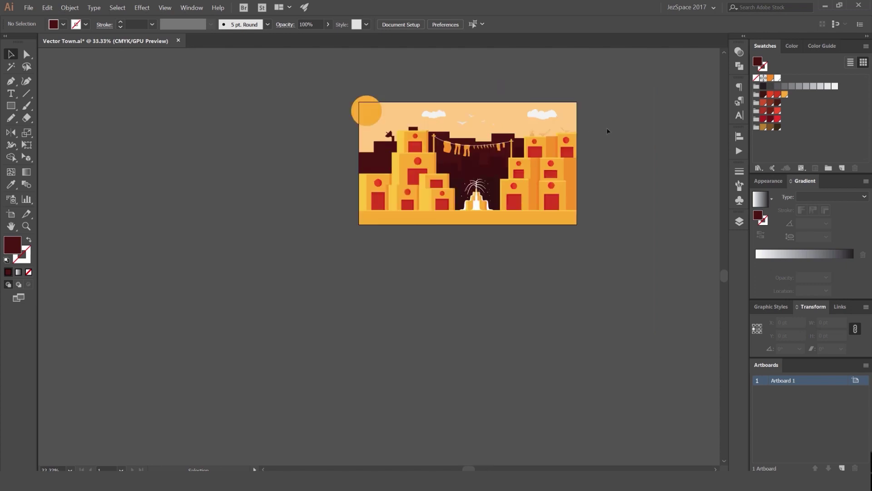
pyautogui.scroll(2, 463, 106)
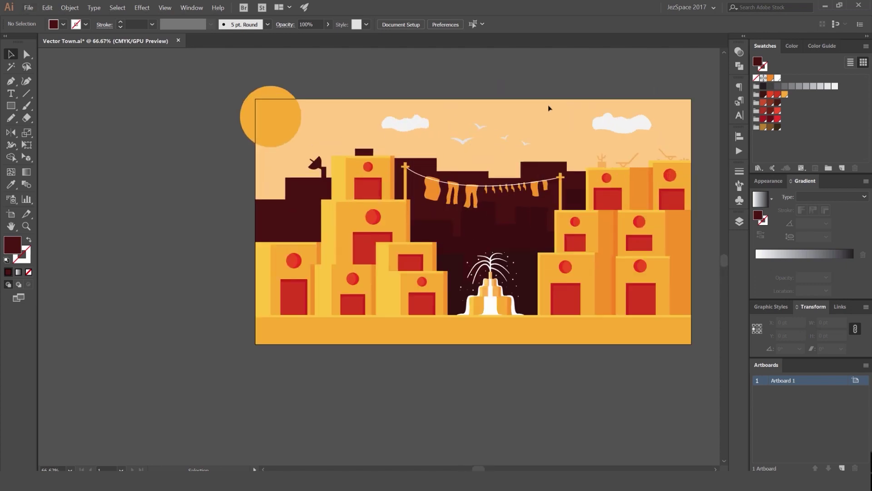
pyautogui.click(739, 222)
pyautogui.click(596, 254)
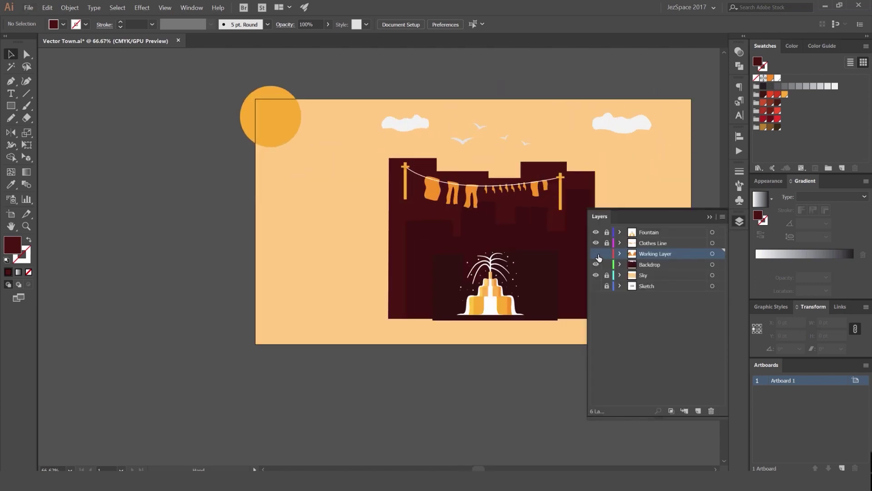
pyautogui.click(595, 254)
pyautogui.click(607, 253)
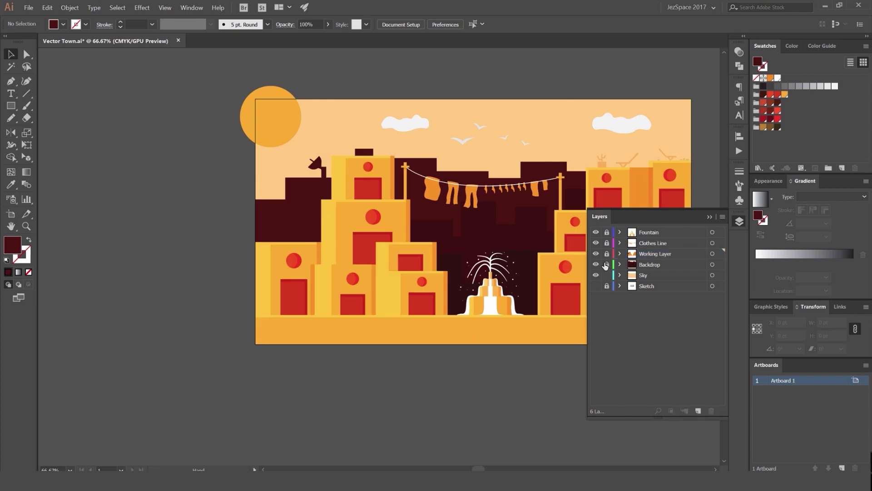
pyautogui.click(741, 220)
# - Lock the sky background rectangle in place and fill the clouds and birds with white
pyautogui.moveTo(634, 121); pyautogui.dragTo(603, 128)
pyautogui.click(602, 129)
pyautogui.click(537, 120)
pyautogui.hotkey('ctrl', '2')
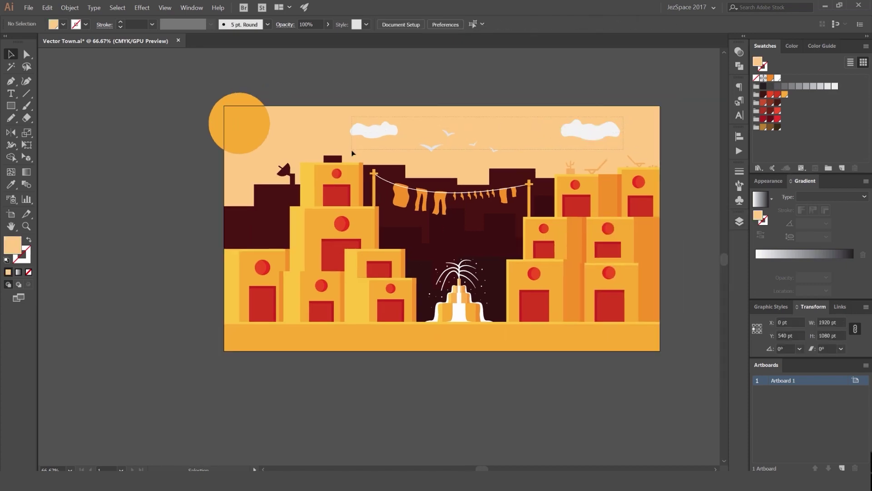
pyautogui.moveTo(353, 151); pyautogui.dragTo(352, 151)
pyautogui.click(778, 78)
pyautogui.click(632, 72)
pyautogui.scroll(1, 589, 121)
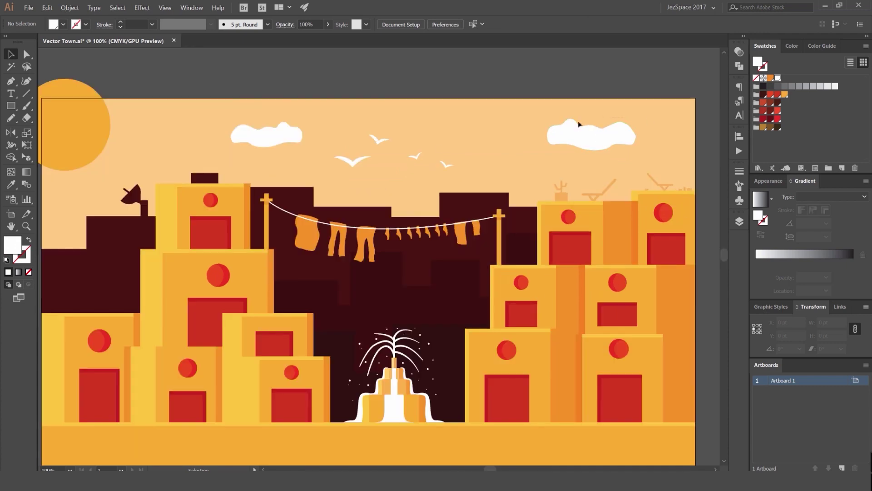
# - Set the blend mode of the clouds and birds to Screen
pyautogui.click(580, 123)
pyautogui.click(739, 52)
pyautogui.click(636, 62)
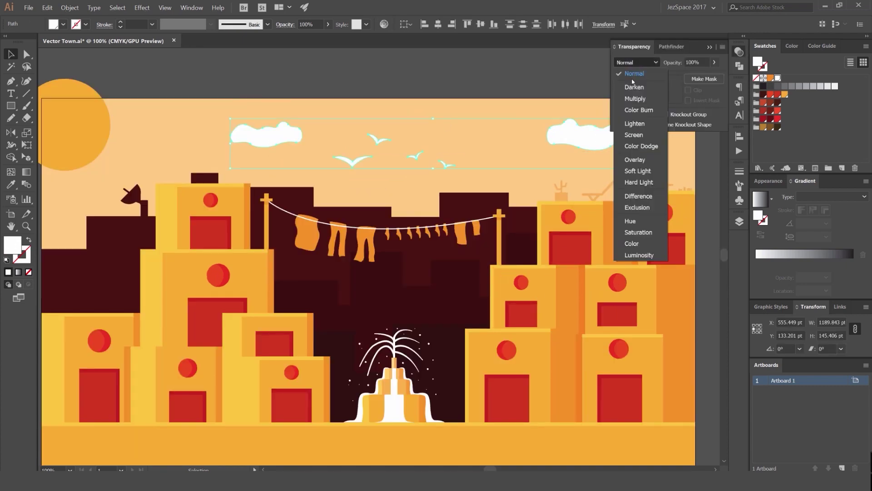
pyautogui.click(634, 134)
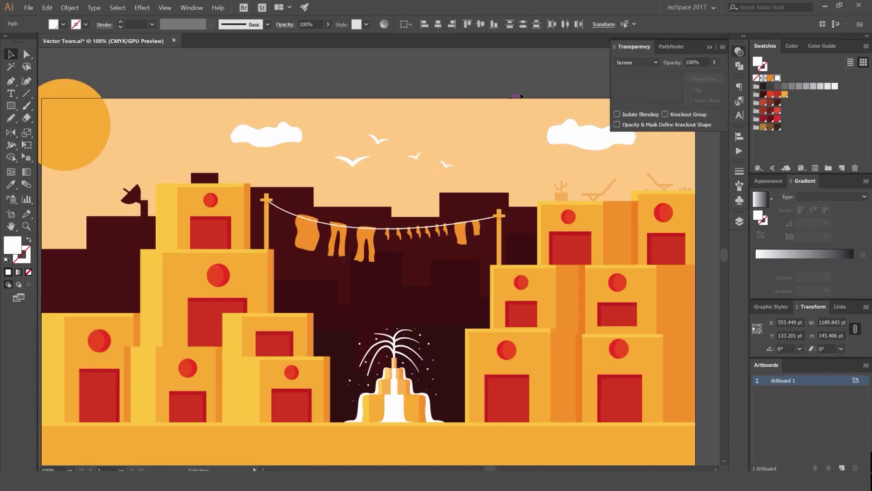
# - Try 70% opacity on the clouds and birds, compare it with full opacity, and undo it
pyautogui.click(699, 62)
pyautogui.write('70')
pyautogui.press('Return')
pyautogui.click(470, 87)
pyautogui.scroll(-3, 469, 87)
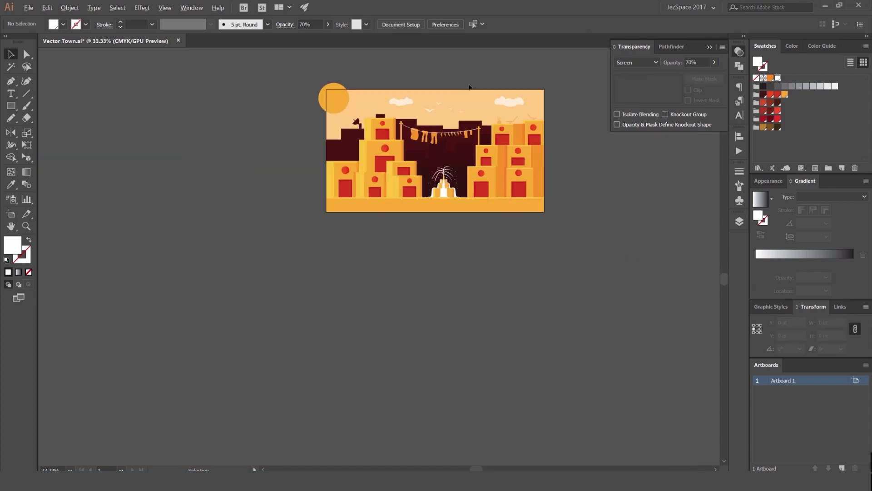
pyautogui.hotkey('ctrl', 'z')
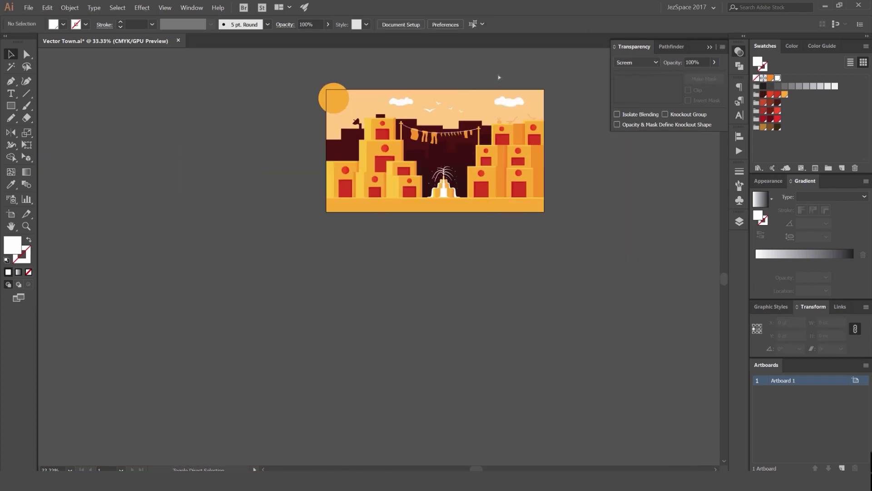
pyautogui.hotkey('ctrl', 'shift', 'z')
pyautogui.scroll(2, 475, 80)
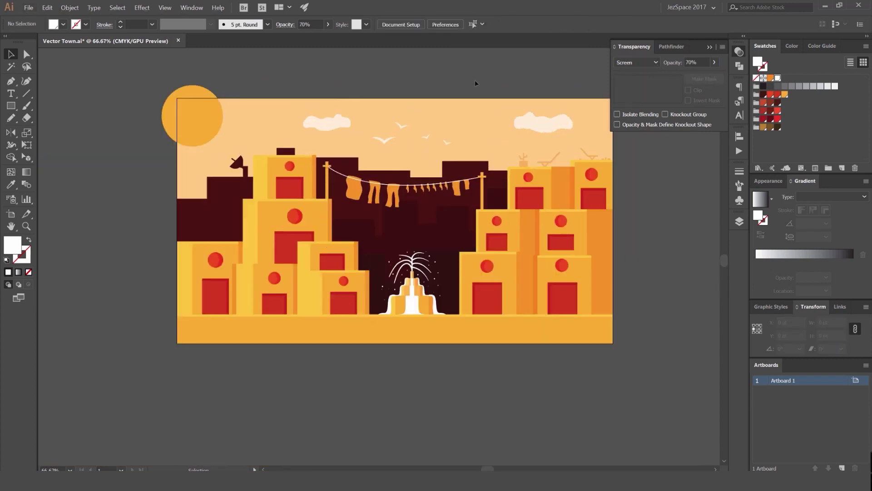
pyautogui.hotkey('ctrl', 'z')
# - Spread the two clouds apart by moving the right one slightly right and the left one slightly left
pyautogui.moveTo(560, 100); pyautogui.dragTo(490, 101)
pyautogui.scroll(1, 490, 101)
pyautogui.moveTo(483, 143); pyautogui.dragTo(505, 142)
pyautogui.moveTo(526, 88); pyautogui.dragTo(727, 65)
pyautogui.moveTo(343, 111); pyautogui.dragTo(304, 112)
pyautogui.click(417, 89)
pyautogui.moveTo(481, 112); pyautogui.dragTo(405, 113)
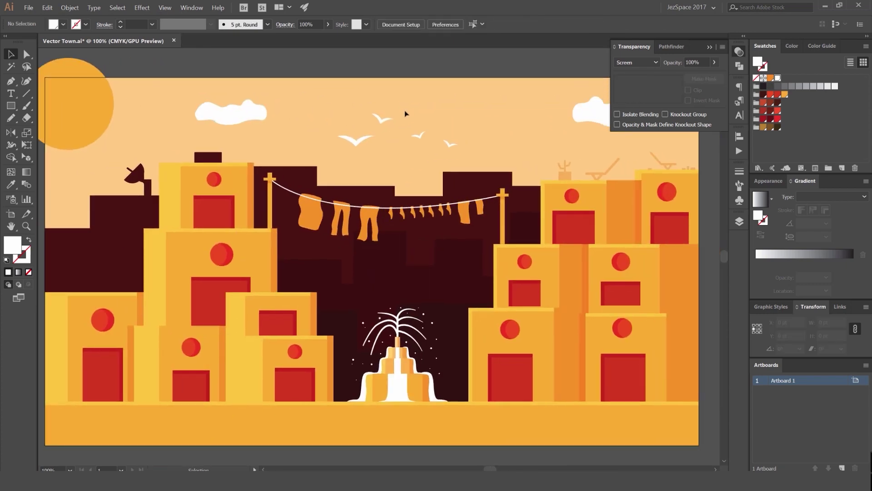
# - Scale down the group of four birds in the sky between the two clouds
pyautogui.moveTo(331, 106); pyautogui.dragTo(467, 151)
pyautogui.moveTo(458, 113)
pyautogui.mouseDown()
pyautogui.moveTo(437, 121)
pyautogui.moveTo(462, 129)
pyautogui.mouseUp()
pyautogui.click(522, 115)
pyautogui.scroll(-3, 522, 114)
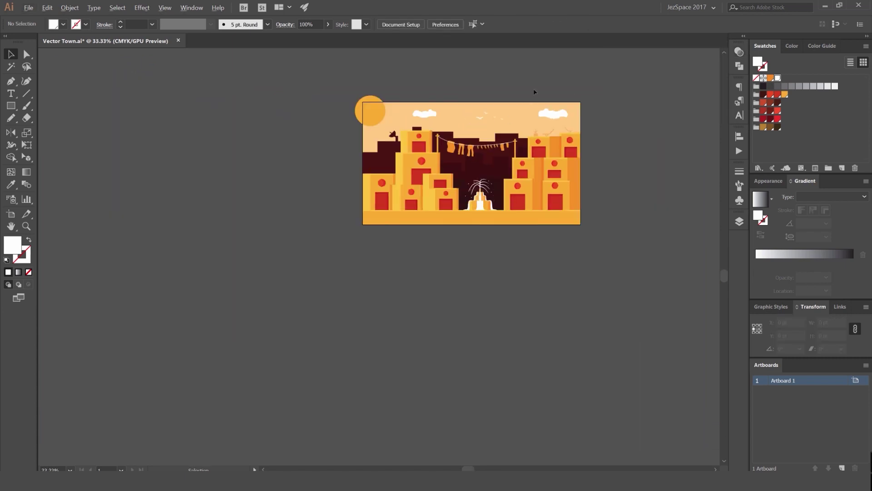
# - Place a smaller copy of a cloud, about 109 x 38 pt, in the sky just below the birds
pyautogui.scroll(2, 529, 90)
pyautogui.moveTo(339, 141); pyautogui.dragTo(437, 146)
pyautogui.scroll(2, 435, 166)
pyautogui.click(379, 171)
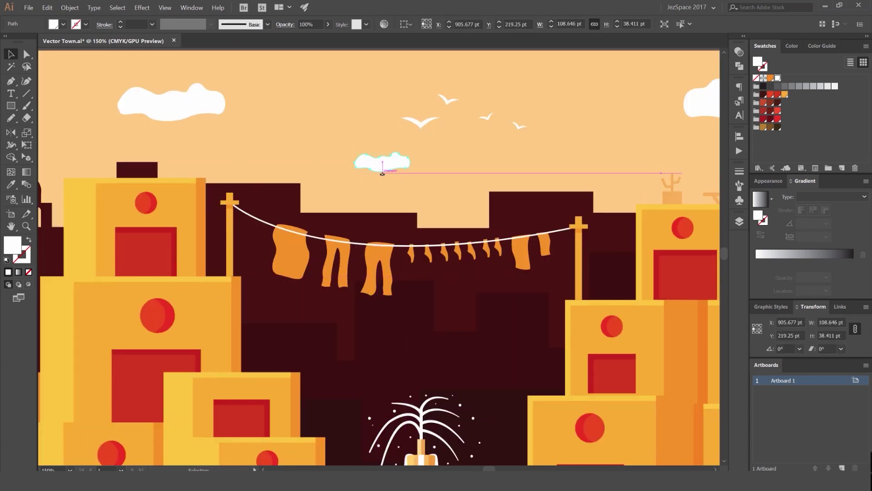
# - Reshape the small cloud with Direct Selection by pulling its underside lower and adjusting its upper-right bump
pyautogui.scroll(2, 380, 171)
pyautogui.press('a')
pyautogui.moveTo(334, 150); pyautogui.dragTo(335, 151)
pyautogui.scroll(1, 362, 153)
pyautogui.moveTo(348, 155); pyautogui.dragTo(349, 162)
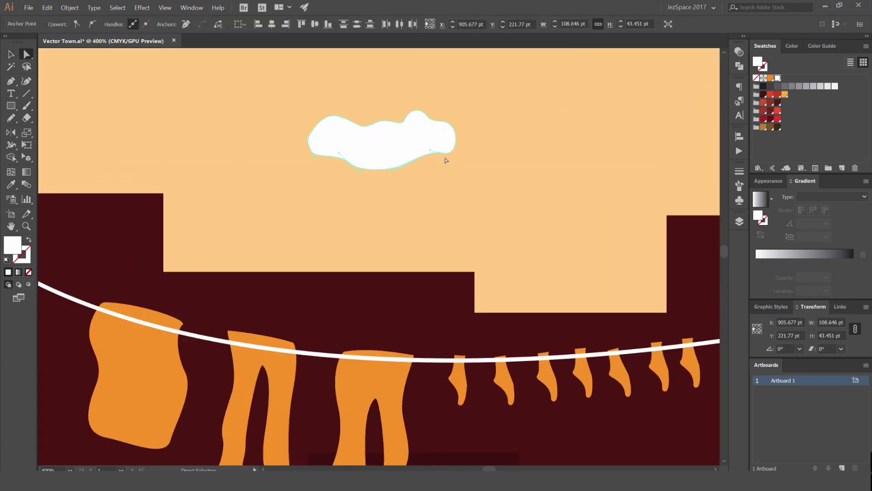
pyautogui.click(424, 113)
pyautogui.keyDown('shift'); pyautogui.click(402, 123); pyautogui.keyUp('shift')
pyautogui.moveTo(425, 113); pyautogui.dragTo(434, 108)
pyautogui.click(491, 100)
pyautogui.scroll(-6, 497, 102)
pyautogui.press('v')
pyautogui.moveTo(500, 102); pyautogui.dragTo(454, 131)
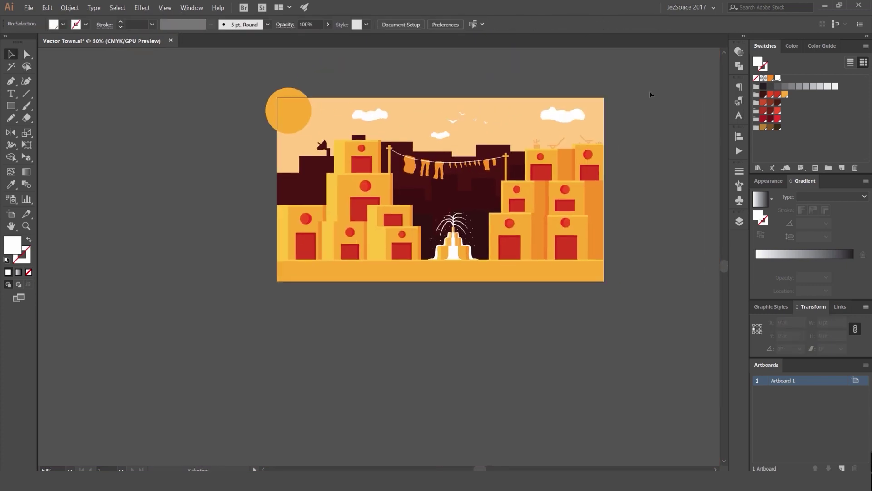
# - Try to enlarge and shift the right cloud so it extends past the artboard's right edge
pyautogui.scroll(3, 584, 90)
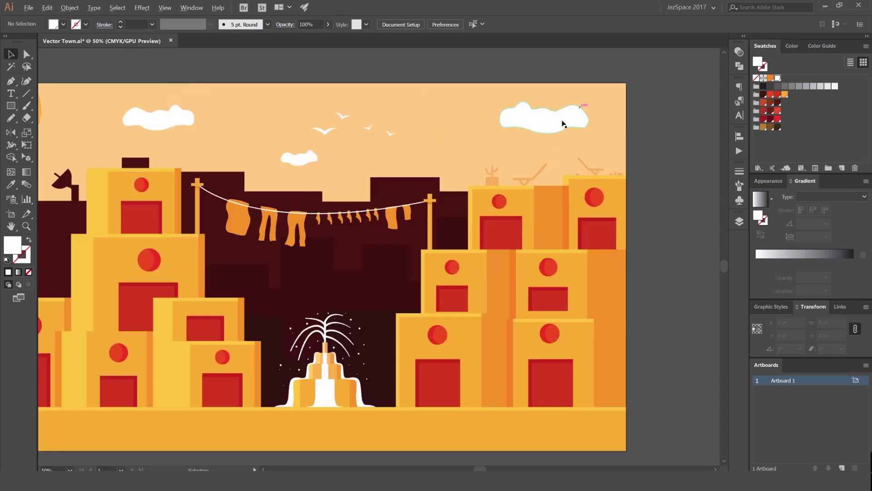
pyautogui.click(606, 118)
pyautogui.click(415, 117)
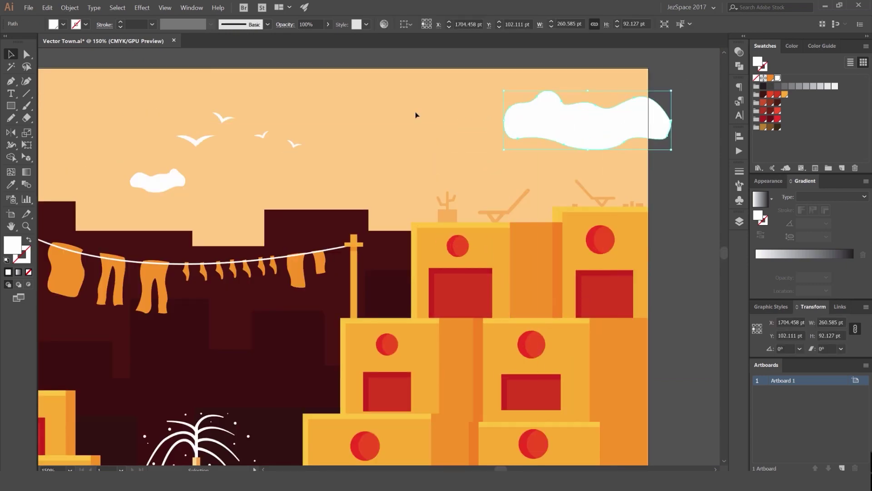
pyautogui.scroll(-4, 381, 110)
pyautogui.moveTo(437, 113); pyautogui.dragTo(420, 114)
pyautogui.click(418, 106)
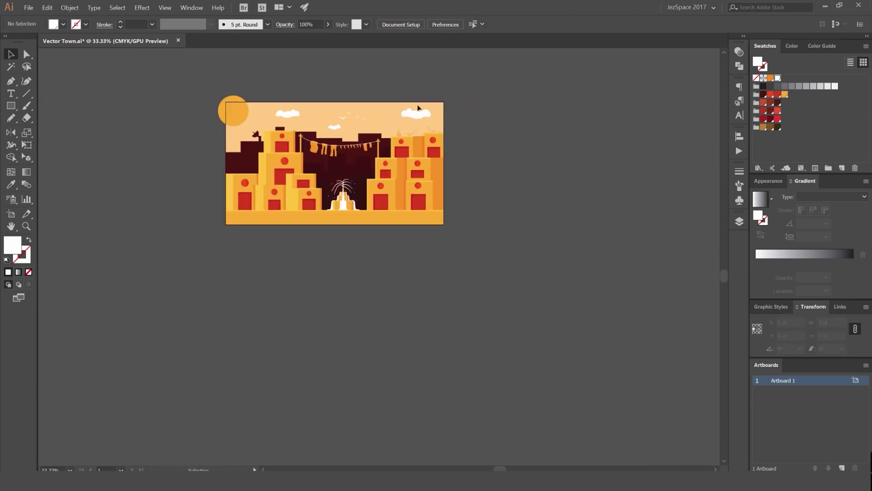
# - Try a red swatch as the fill of the sun circle and undo it
pyautogui.moveTo(281, 96); pyautogui.dragTo(422, 80)
pyautogui.scroll(2, 388, 79)
pyautogui.click(367, 100)
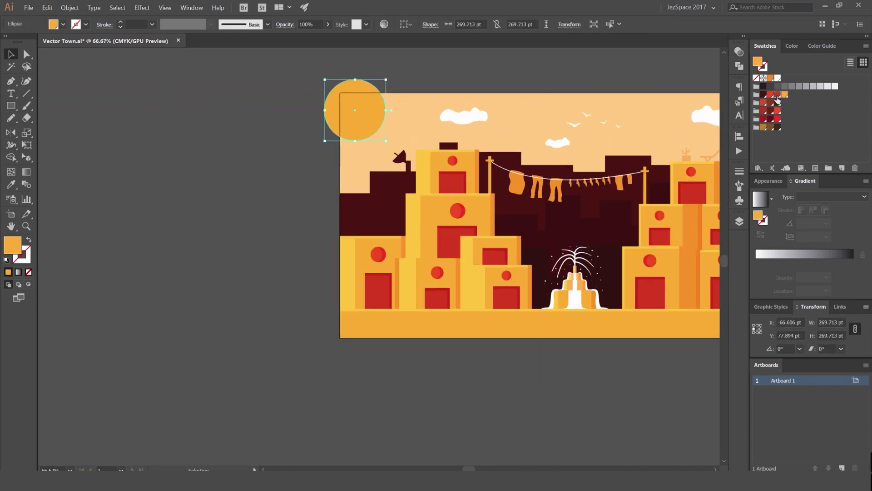
pyautogui.click(777, 96)
pyautogui.hotkey('ctrl', 'z')
# - Try the Screen blend mode on the sun circle and undo it
pyautogui.click(739, 51)
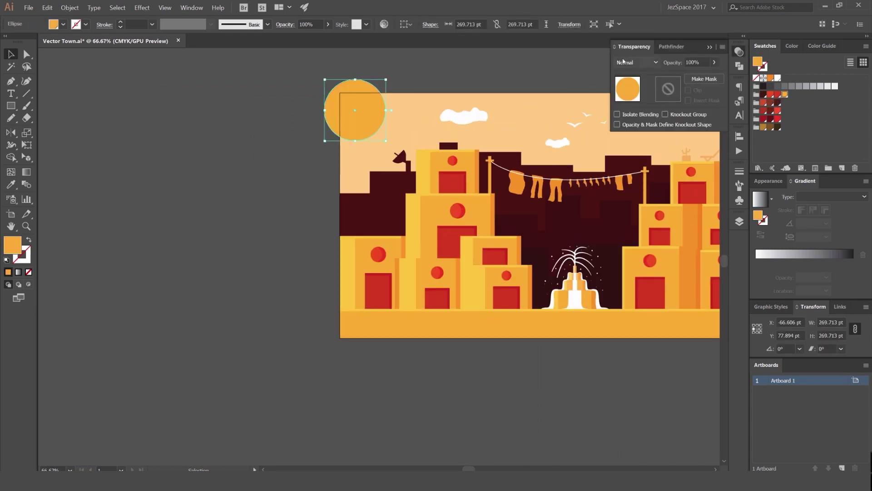
pyautogui.scroll(-5, 624, 61)
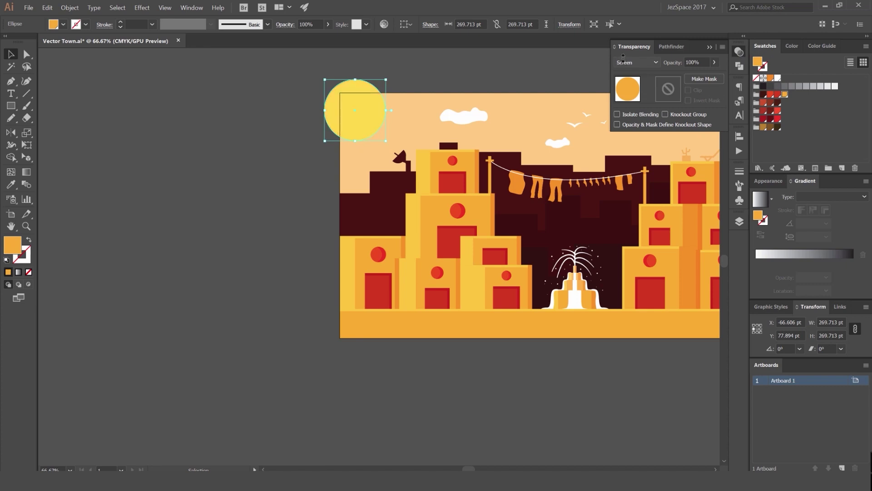
pyautogui.click(477, 67)
pyautogui.hotkey('ctrl', 'z')
pyautogui.click(502, 80)
pyautogui.moveTo(648, 158); pyautogui.dragTo(603, 152)
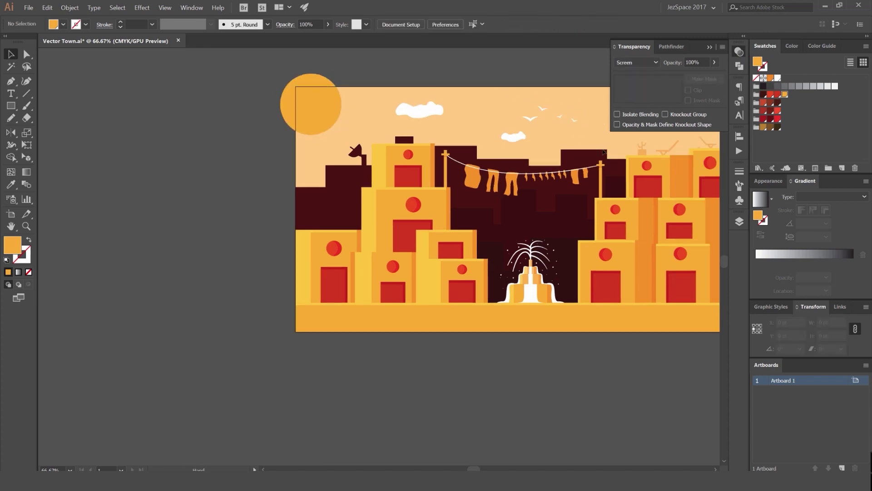
# - Try the orange swatch as the fill of the sky rectangle
pyautogui.press('F7')
pyautogui.moveTo(622, 89); pyautogui.dragTo(512, 115)
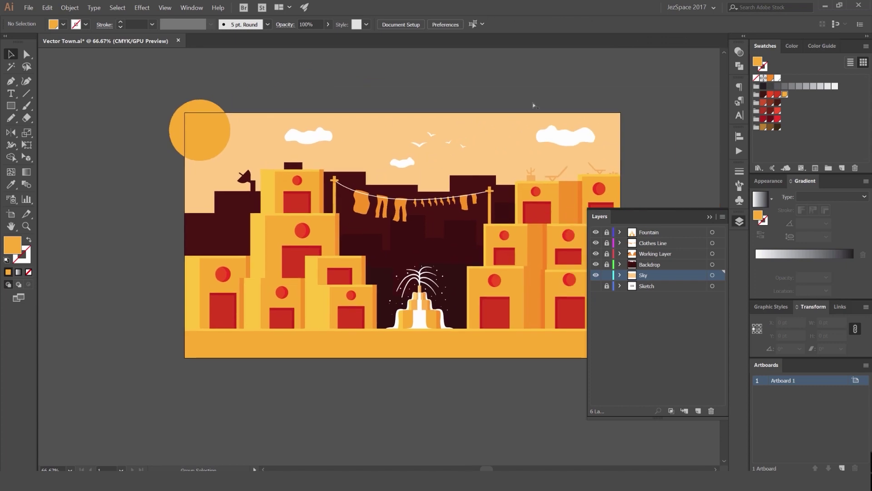
pyautogui.click(522, 132)
pyautogui.click(785, 95)
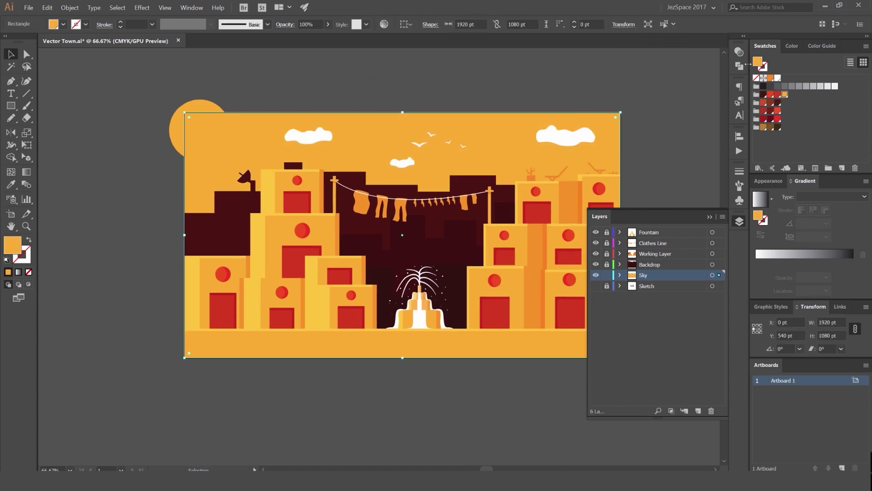
pyautogui.click(684, 62)
pyautogui.scroll(-1, 678, 57)
pyautogui.moveTo(660, 65); pyautogui.dragTo(570, 85)
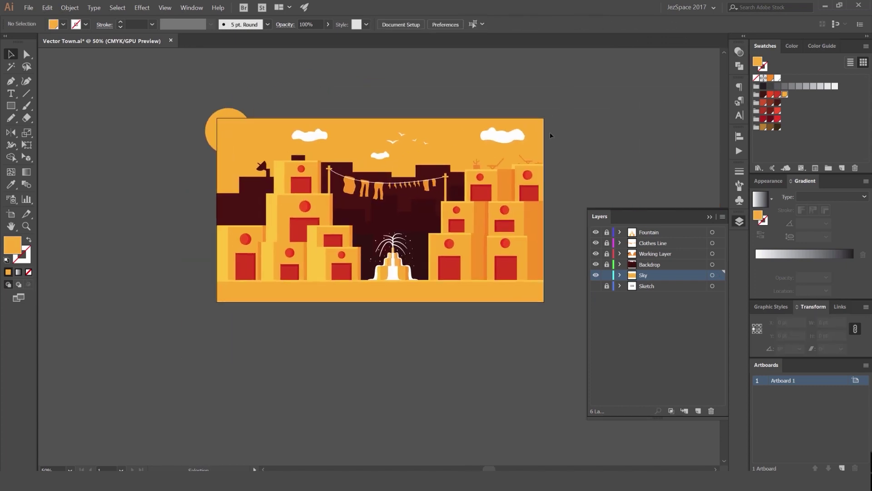
# - Try several bright and dark red swatches as the fill of the sky rectangle
pyautogui.click(534, 139)
pyautogui.click(778, 95)
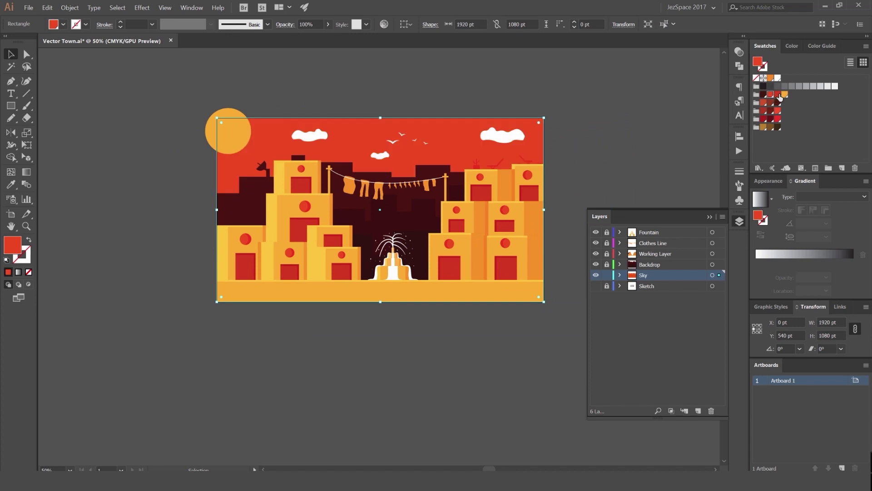
pyautogui.click(779, 100)
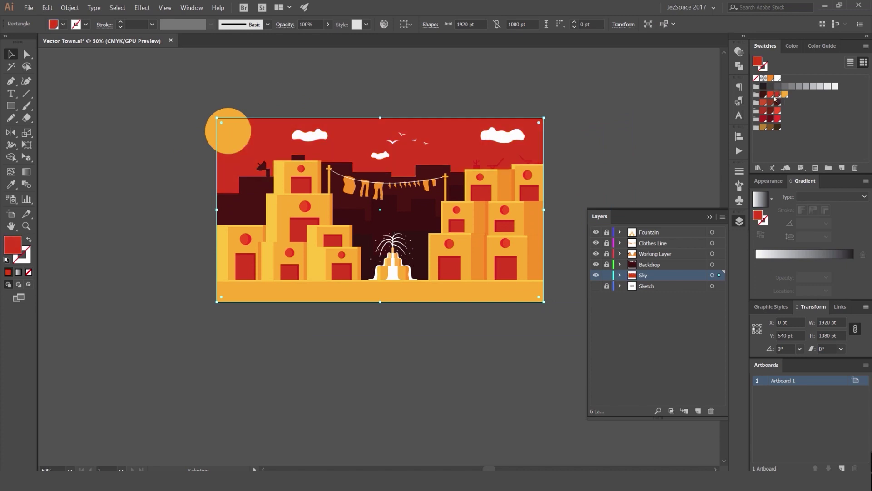
pyautogui.click(771, 95)
pyautogui.click(764, 95)
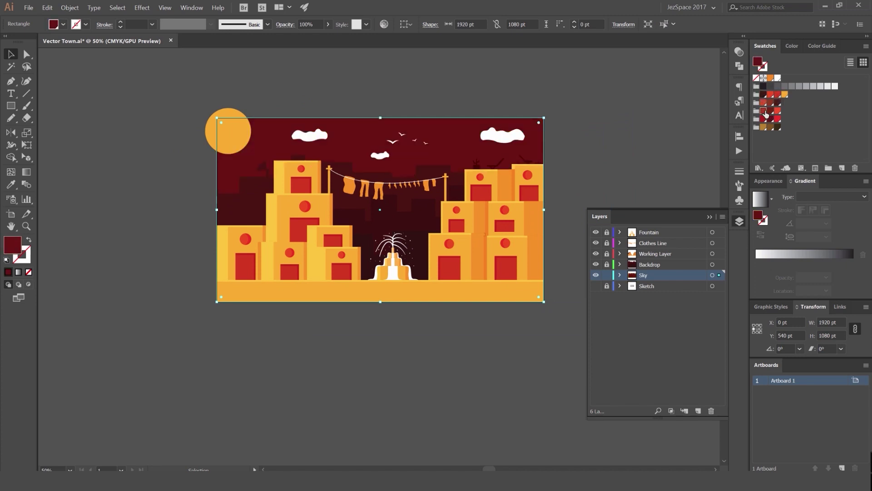
pyautogui.click(778, 111)
pyautogui.click(763, 112)
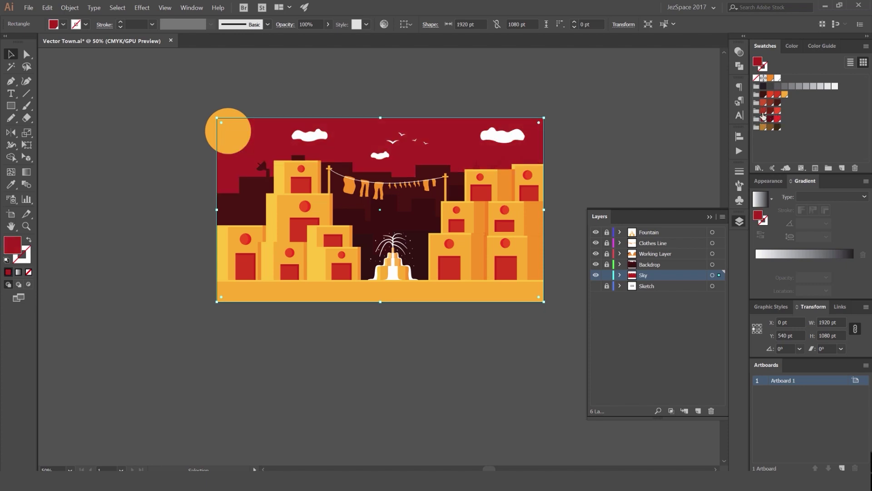
pyautogui.click(778, 111)
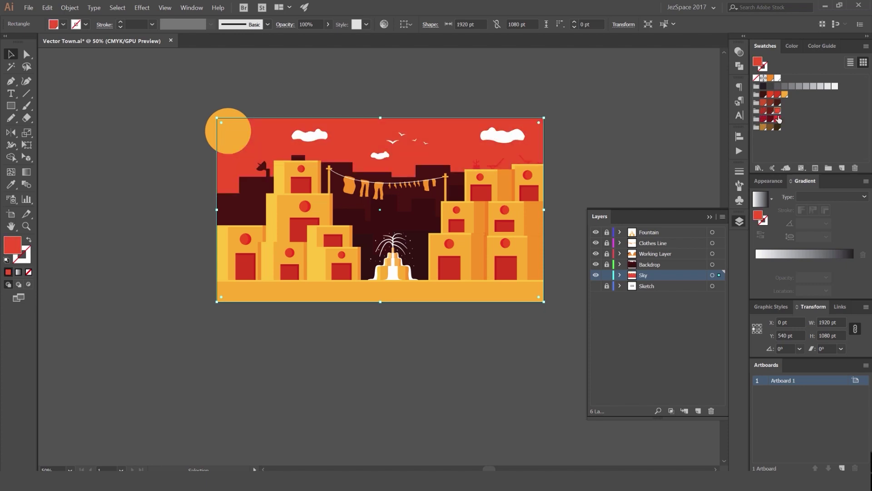
pyautogui.click(778, 119)
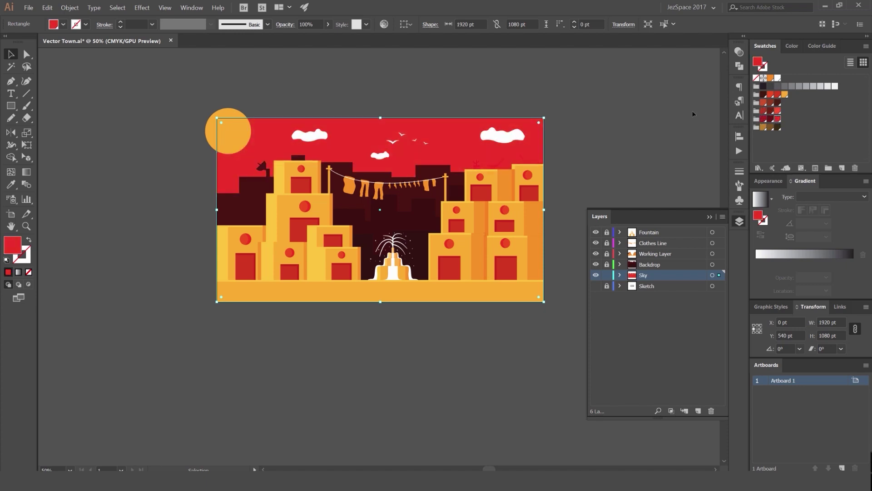
# - Fill the sky rectangle with the orange swatch and lower its tint to 10%
pyautogui.click(785, 94)
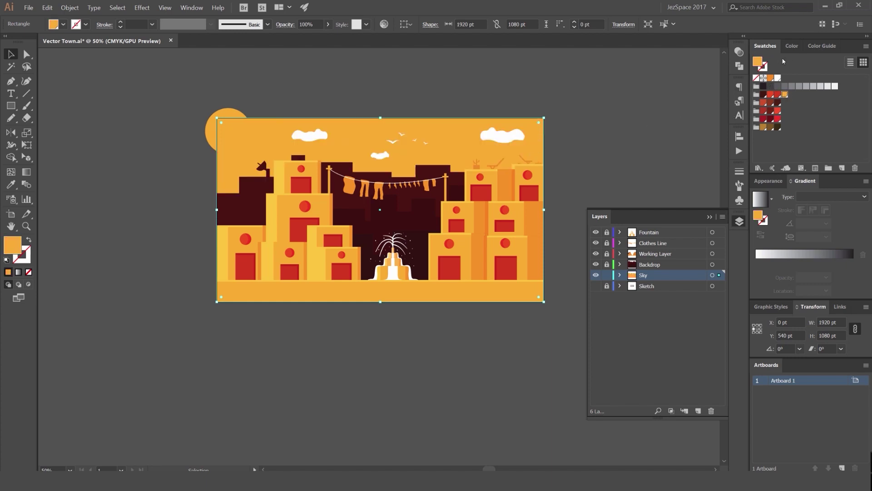
pyautogui.click(795, 46)
pyautogui.scroll(-9, 854, 60)
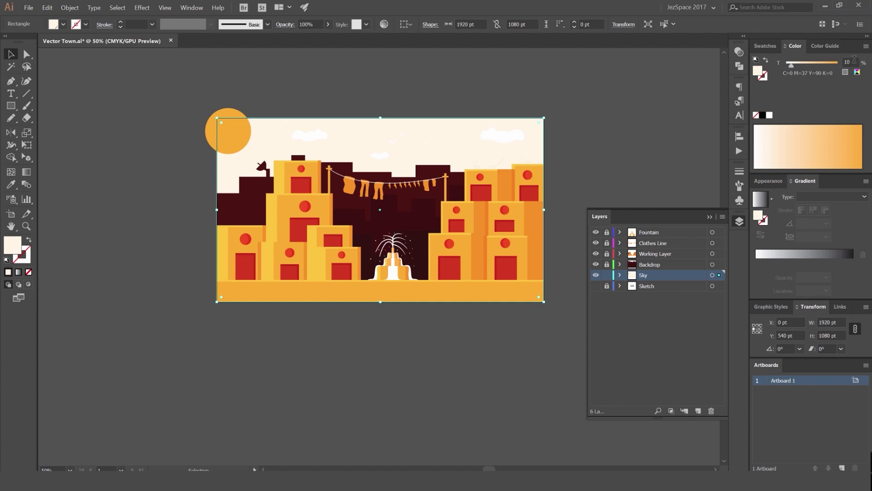
# - Raise the tint of the sky rectangle's orange fill, trying up to 100%
pyautogui.scroll(6, 854, 60)
pyautogui.scroll(2, 853, 59)
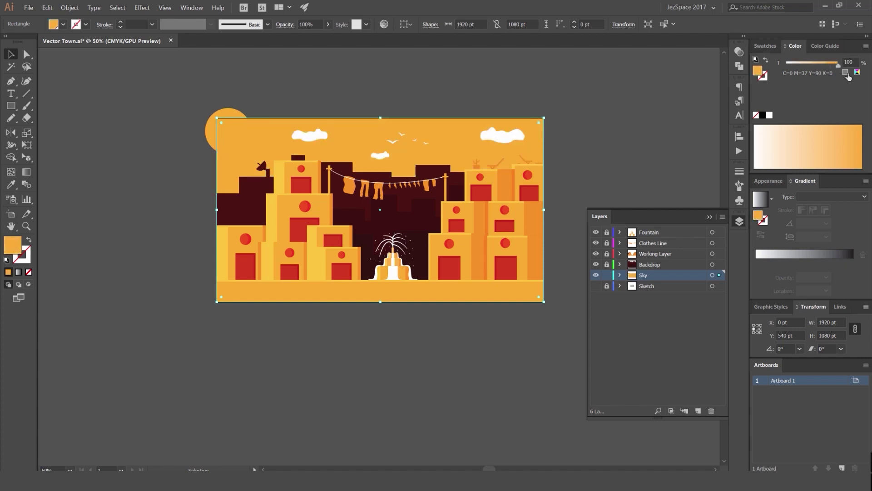
pyautogui.click(765, 45)
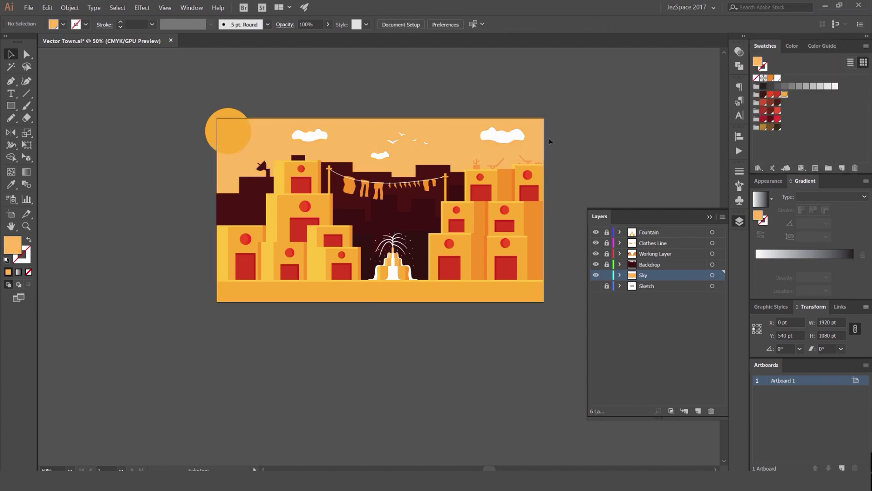
# - Try deleting the sky rectangle and filling the clouds and birds with the orange swatch, and undo both changes
pyautogui.press('Delete')
pyautogui.moveTo(545, 142); pyautogui.dragTo(314, 148)
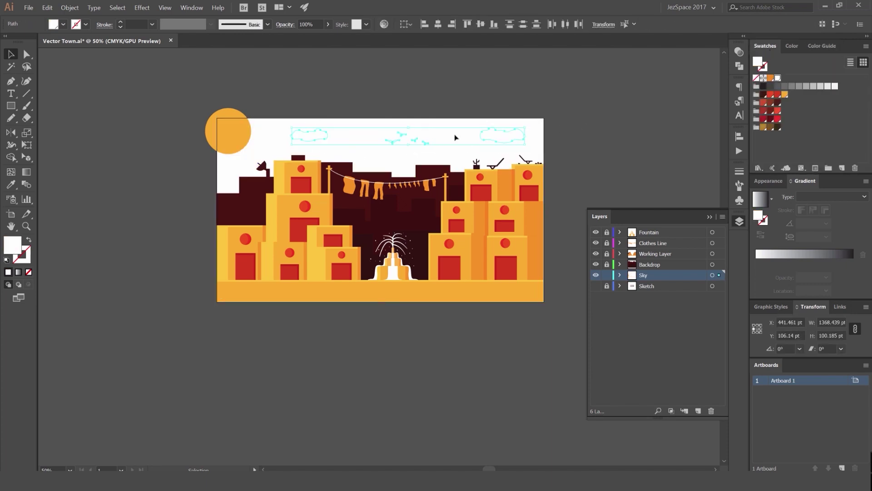
pyautogui.click(785, 94)
pyautogui.click(602, 83)
pyautogui.scroll(-3, 598, 81)
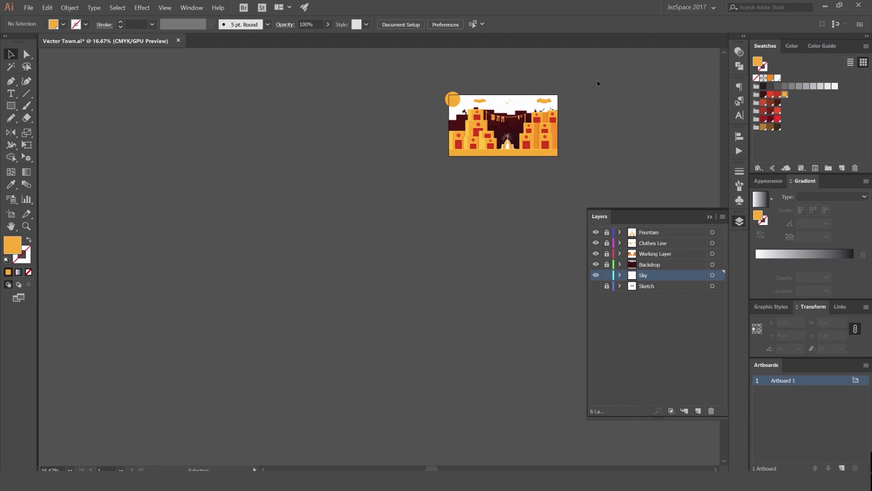
pyautogui.scroll(4, 552, 81)
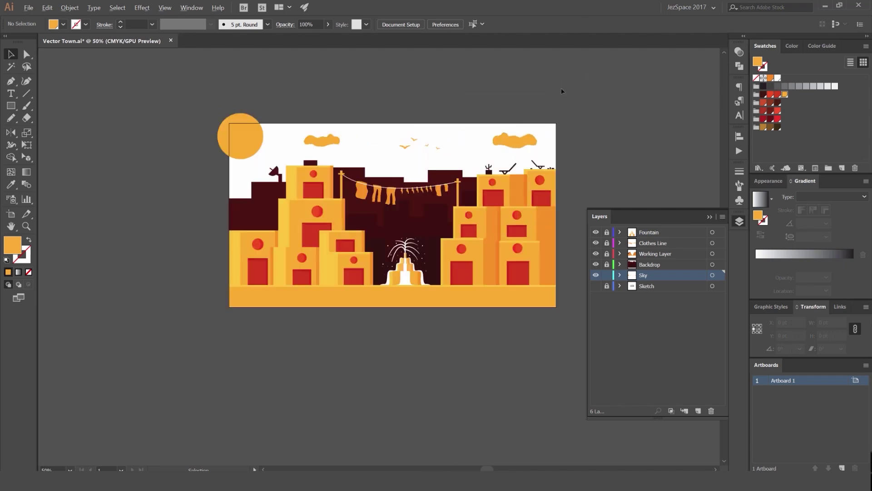
pyautogui.scroll(-2, 562, 90)
pyautogui.scroll(1, 561, 91)
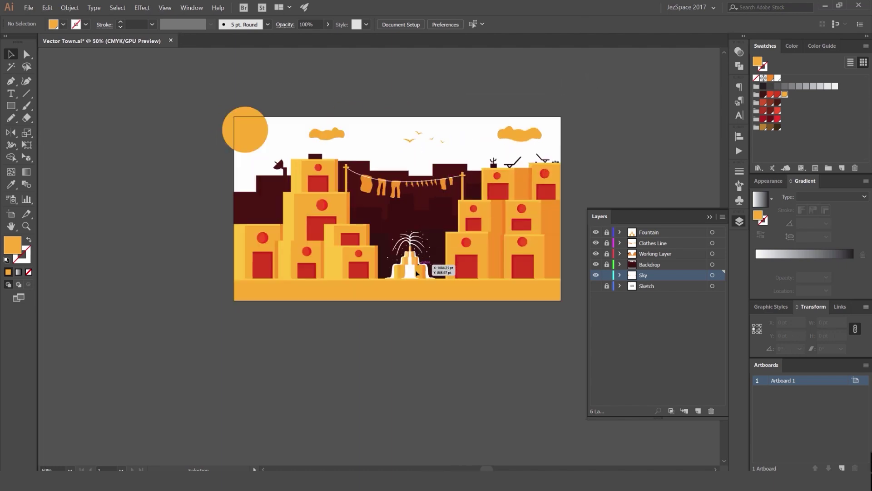
pyautogui.hotkey('ctrl', 'z')
pyautogui.hotkey('ctrl', 'z')
pyautogui.hotkey('ctrl', 'z')
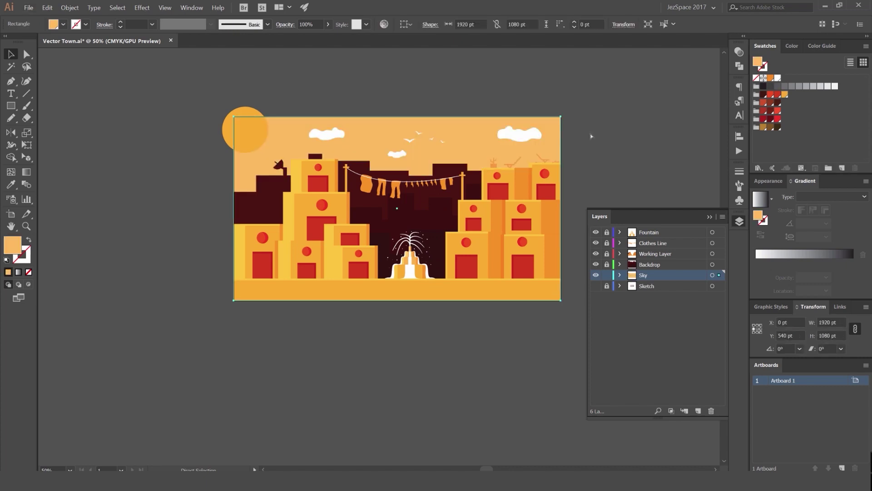
# - Try a 40% tint on the sky rectangle's orange fill and set it back to 100%
pyautogui.click(576, 133)
pyautogui.click(553, 137)
pyautogui.click(770, 78)
pyautogui.click(785, 95)
pyautogui.click(795, 47)
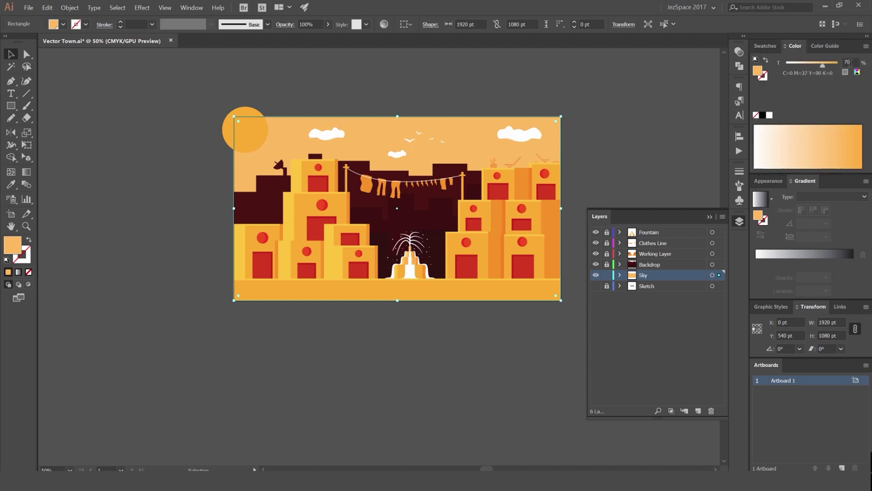
pyautogui.write('40')
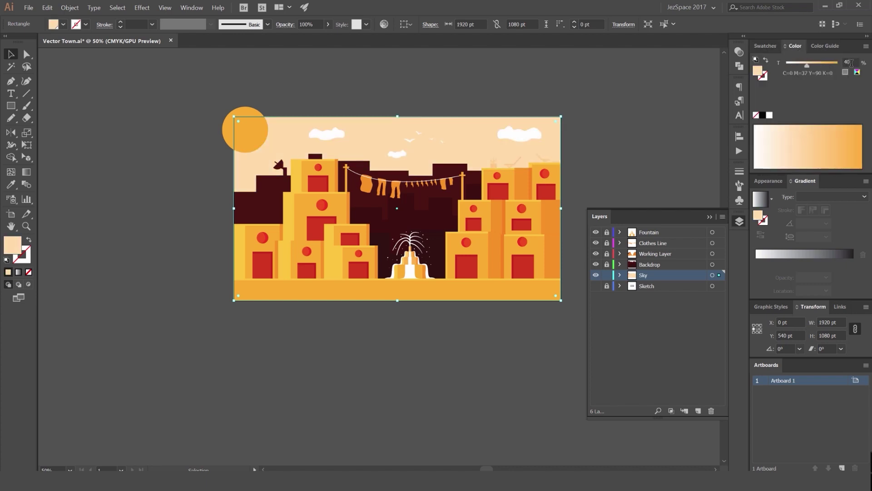
pyautogui.write('100')
pyautogui.press('Return')
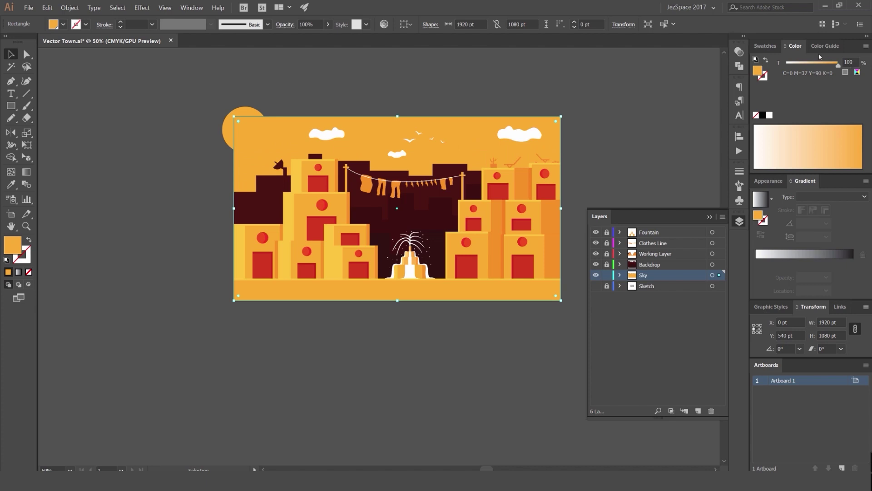
# - Sample the dark maroon of the backdrop buildings for the sky rectangle and try brightness values of 90, 70 and 100%
pyautogui.click(765, 46)
pyautogui.press('o')
pyautogui.press('i')
pyautogui.click(474, 175)
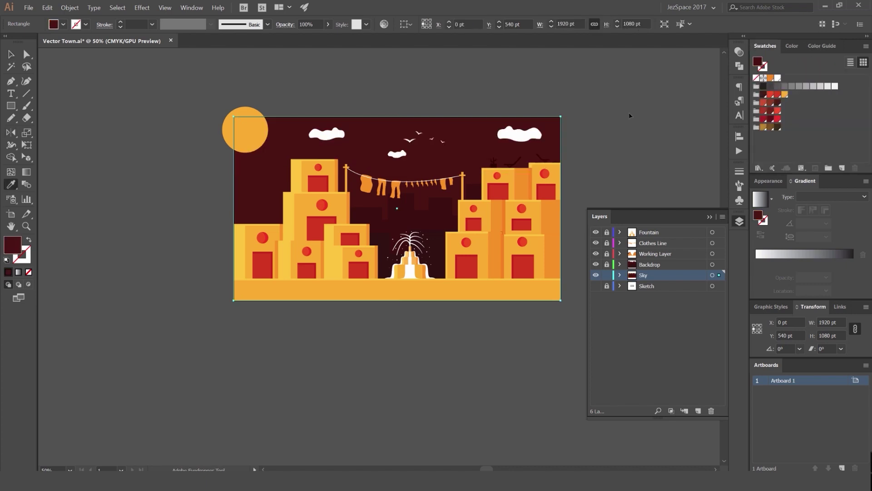
pyautogui.press('v')
pyautogui.click(794, 46)
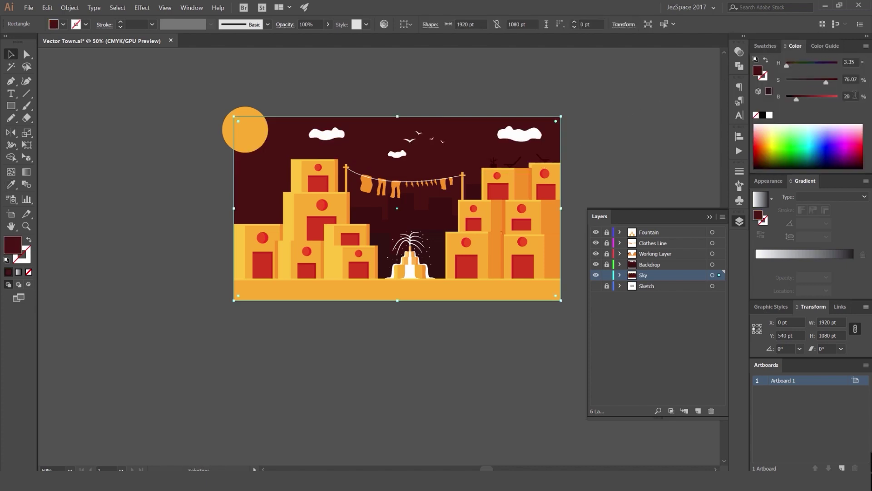
pyautogui.scroll(-1, 856, 95)
pyautogui.scroll(9, 854, 95)
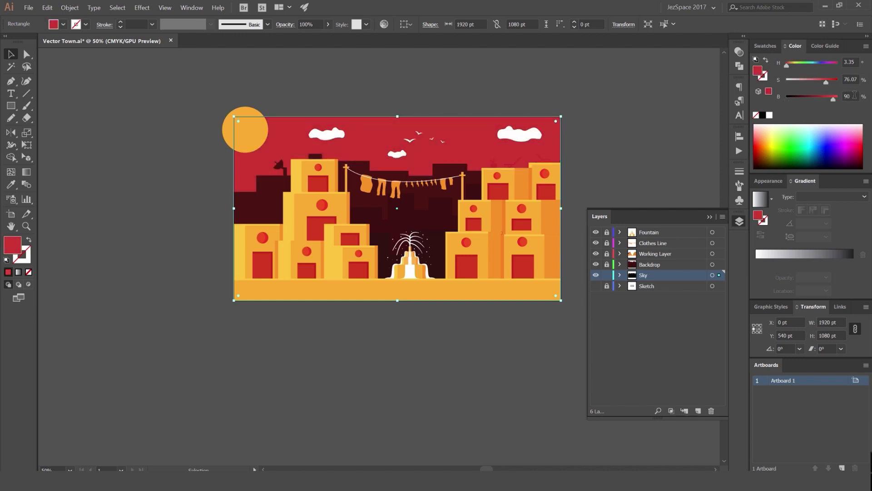
pyautogui.scroll(-2, 854, 96)
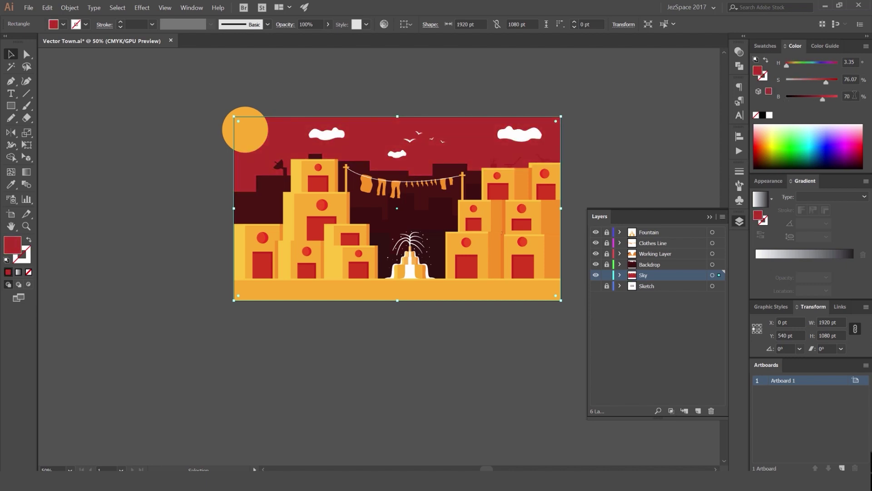
pyautogui.scroll(2, 855, 96)
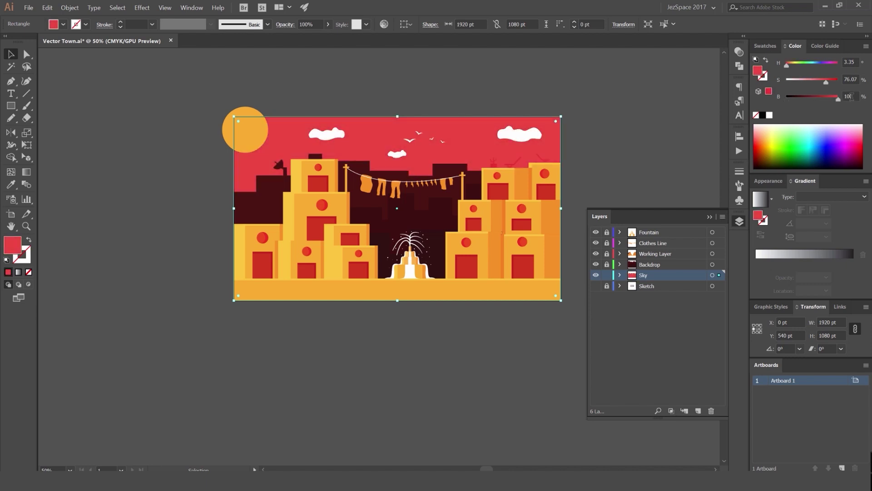
# - Try the red swatches on the sky rectangle and fill it with the orange swatch
pyautogui.click(766, 46)
pyautogui.click(778, 96)
pyautogui.click(771, 95)
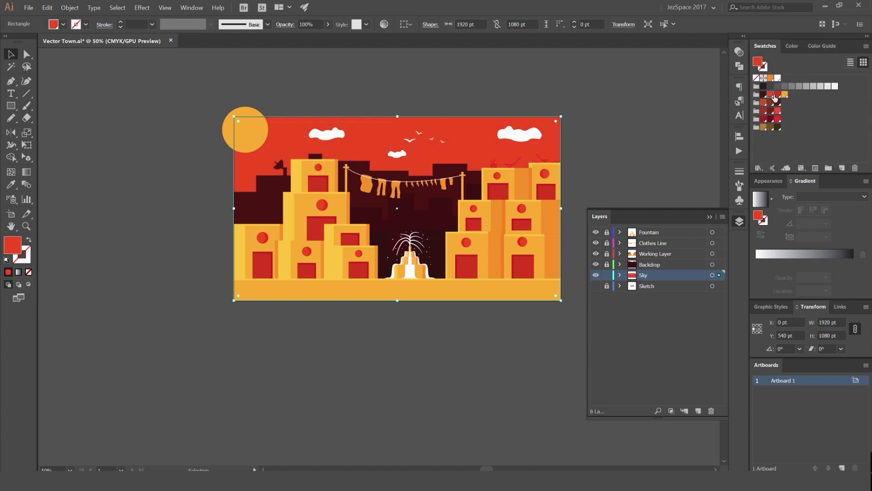
pyautogui.click(785, 96)
pyautogui.click(613, 164)
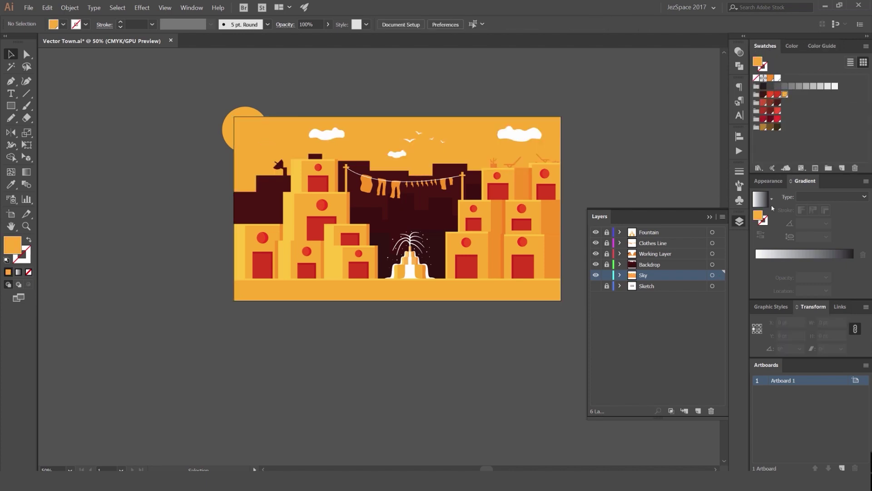
# - Fill the sky rectangle with a linear gradient from bright red to orange at a 90° angle
pyautogui.click(551, 148)
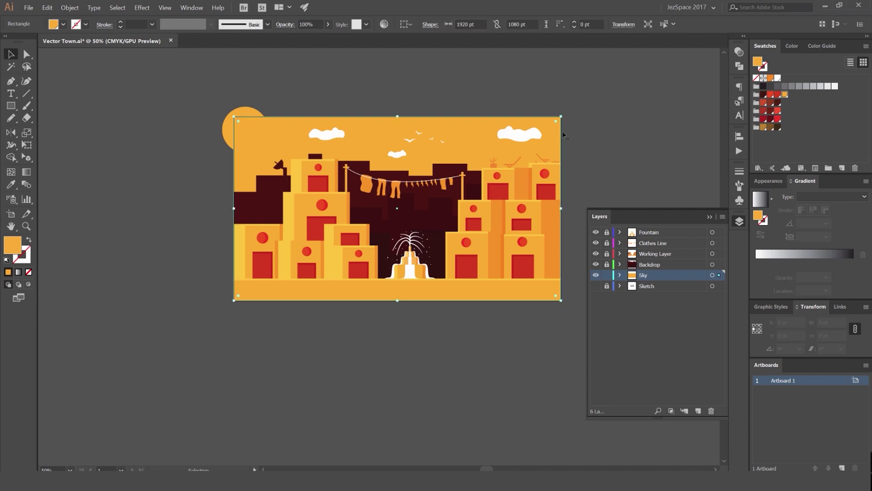
pyautogui.moveTo(758, 216); pyautogui.dragTo(756, 262)
pyautogui.moveTo(853, 263); pyautogui.dragTo(852, 287)
pyautogui.moveTo(780, 263); pyautogui.dragTo(853, 263)
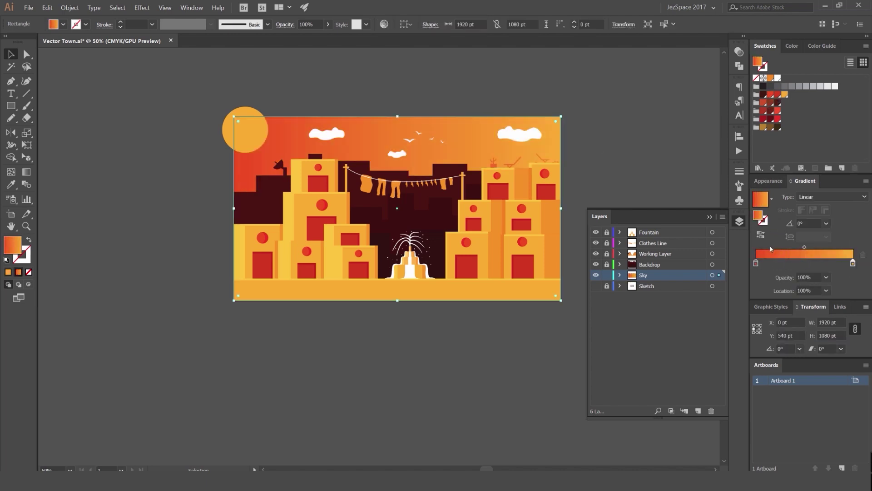
pyautogui.click(802, 222)
pyautogui.write('90')
pyautogui.press('Return')
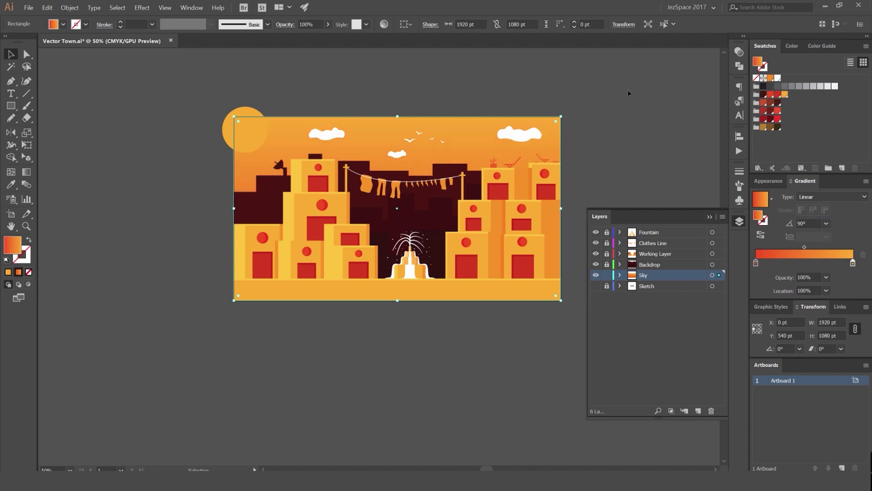
# - Try reversing the sky gradient and undo it
pyautogui.click(741, 222)
pyautogui.click(761, 235)
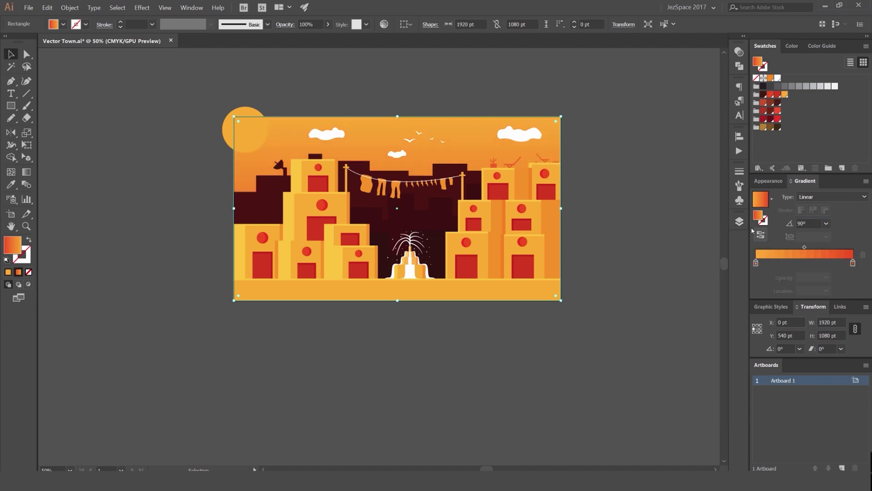
pyautogui.click(651, 143)
pyautogui.hotkey('ctrl', 'z')
pyautogui.scroll(-4, 677, 151)
pyautogui.scroll(5, 568, 145)
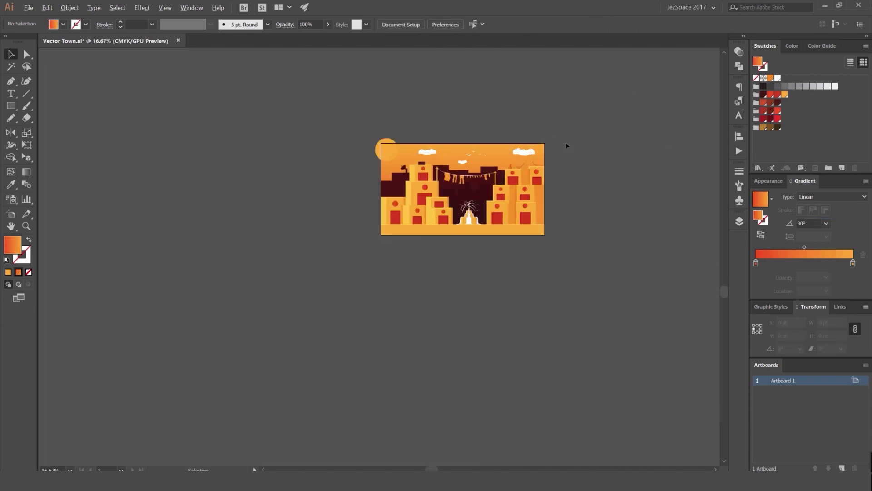
# - Change the sky gradient's red stop to the darker red swatch at about 20% and move the midpoint to about 51%
pyautogui.click(417, 153)
pyautogui.moveTo(756, 262); pyautogui.dragTo(807, 248)
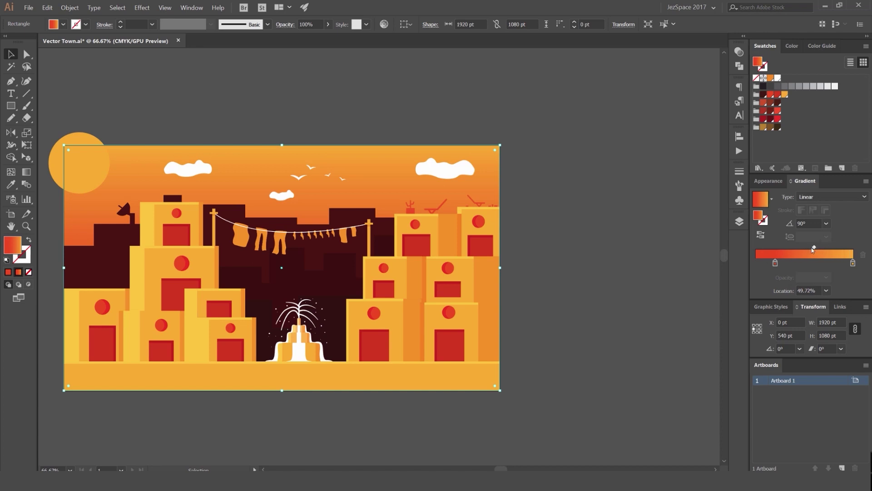
pyautogui.click(777, 263)
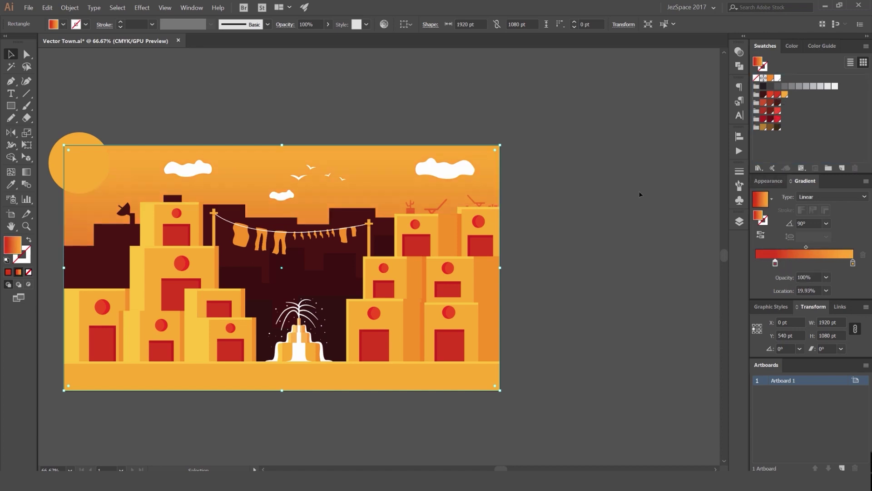
pyautogui.moveTo(806, 248); pyautogui.dragTo(815, 248)
pyautogui.click(633, 155)
pyautogui.click(492, 154)
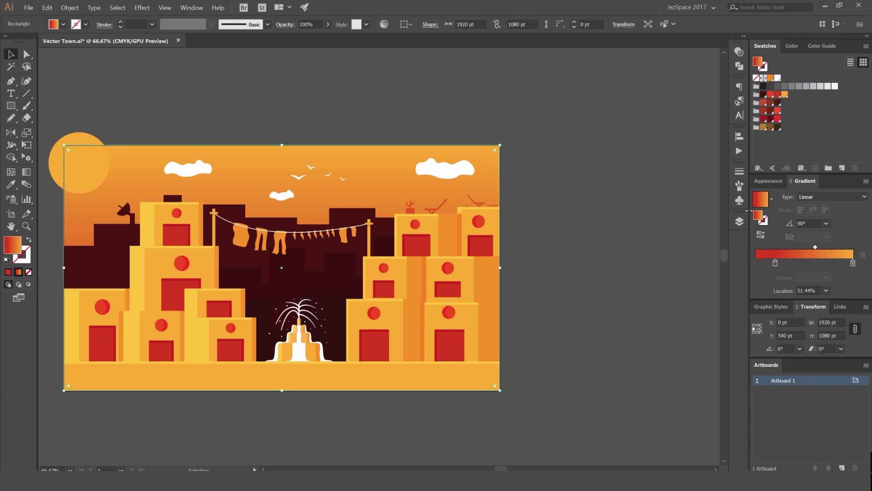
# - Reverse the sky gradient so red is uppermost, comparing both directions by undoing and redoing the reversal
pyautogui.click(760, 234)
pyautogui.click(597, 168)
pyautogui.scroll(-3, 591, 166)
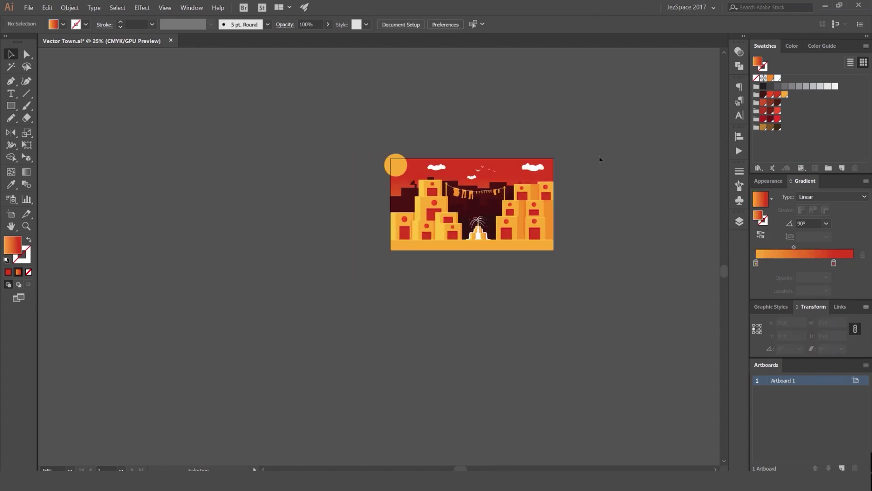
pyautogui.hotkey('ctrl', 'z')
pyautogui.click(609, 166)
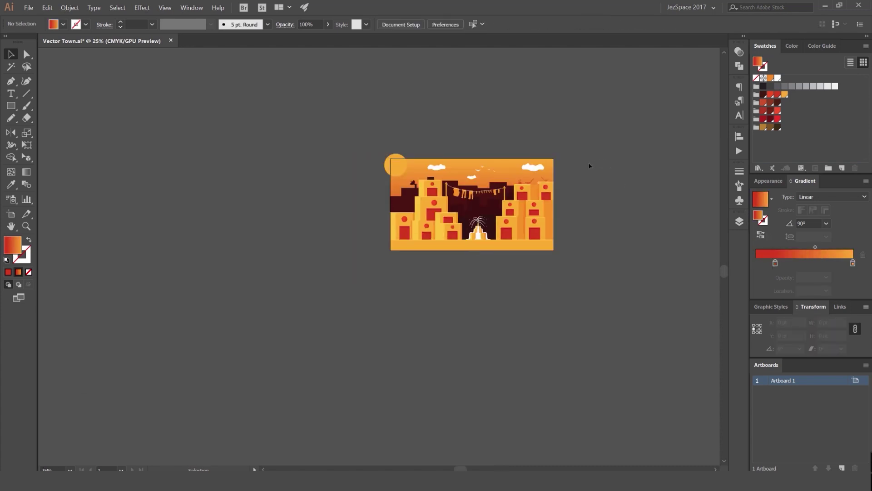
pyautogui.hotkey('ctrl', 'shift', 'z')
pyautogui.click(591, 162)
# - Move the sky gradient's red stop to 100% and its midpoint to about 50%
pyautogui.scroll(3, 506, 175)
pyautogui.click(605, 179)
pyautogui.moveTo(793, 248); pyautogui.dragTo(862, 262)
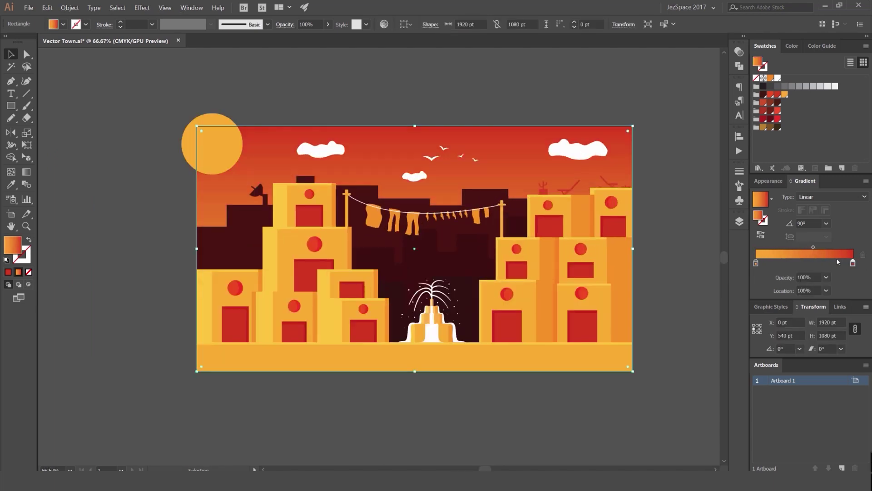
pyautogui.moveTo(814, 249); pyautogui.dragTo(805, 248)
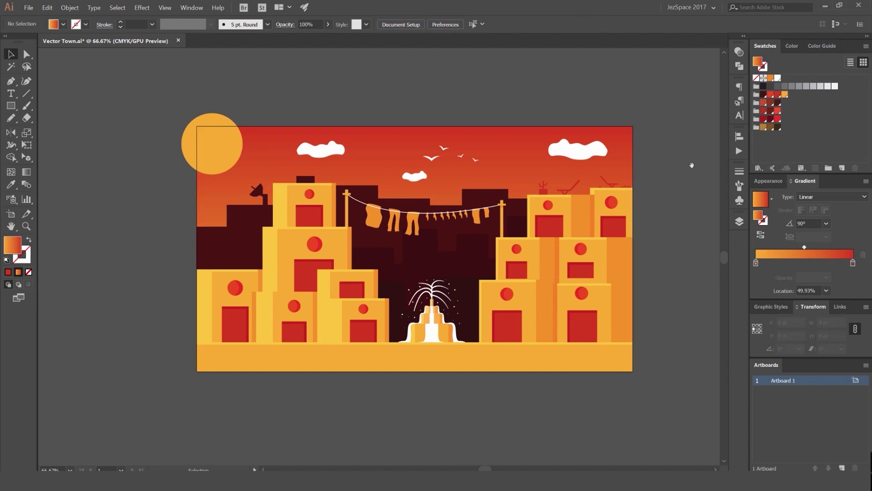
pyautogui.scroll(-1, 690, 164)
pyautogui.moveTo(566, 139); pyautogui.dragTo(355, 92)
pyautogui.hotkey('ctrl', 'z')
pyautogui.click(617, 85)
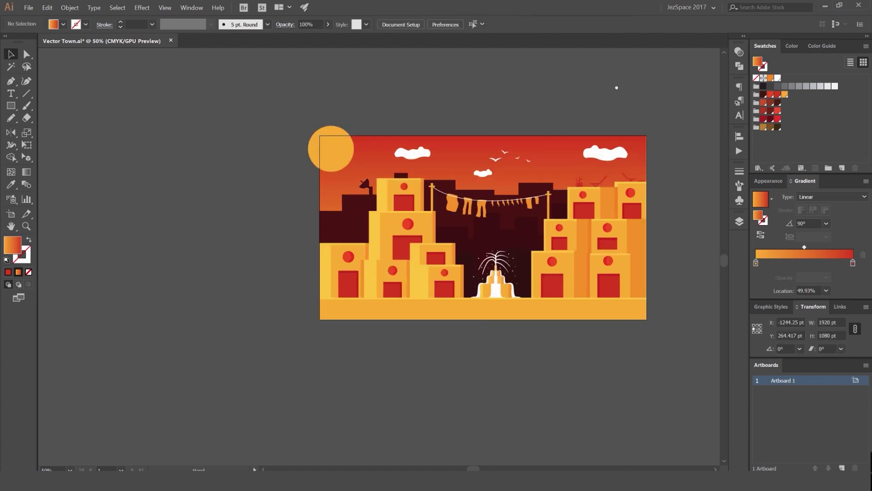
pyautogui.moveTo(617, 85); pyautogui.dragTo(551, 95)
# - Try blend modes from Overlay to Exclusion on the sky rectangle and undo the change
pyautogui.click(564, 153)
pyautogui.click(739, 53)
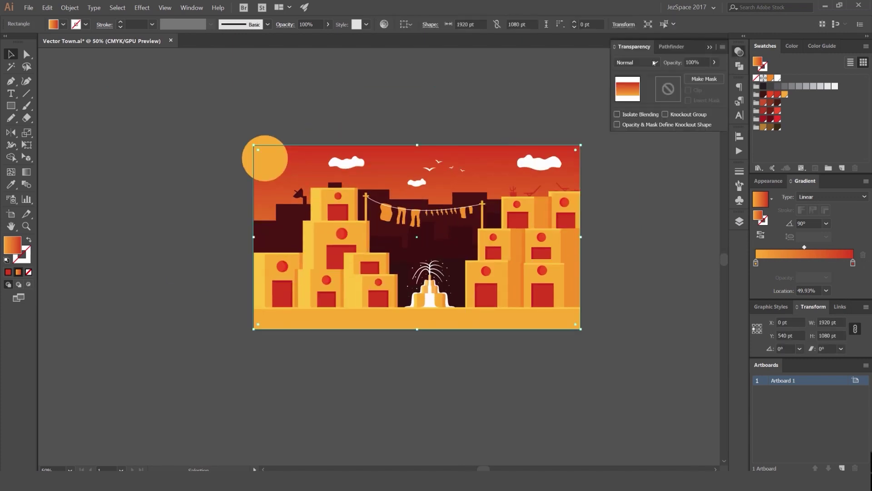
pyautogui.scroll(-3, 647, 62)
pyautogui.scroll(-2, 646, 62)
pyautogui.scroll(-1, 647, 61)
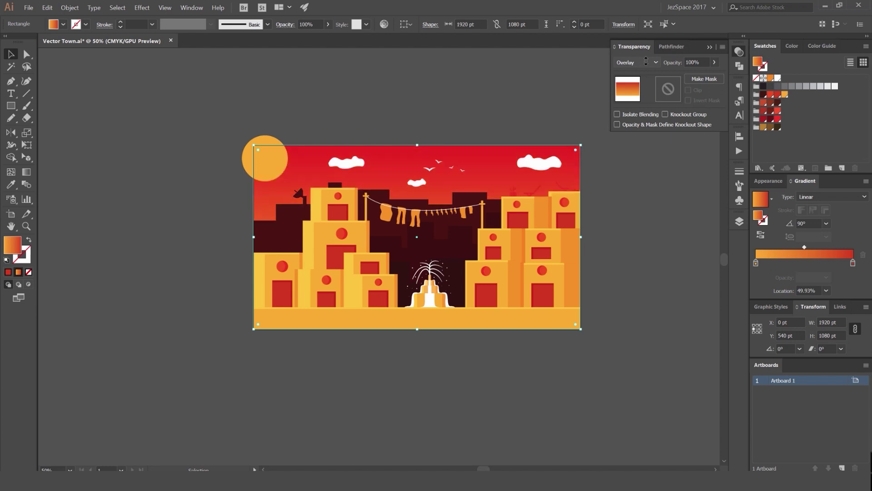
pyautogui.scroll(-4, 646, 61)
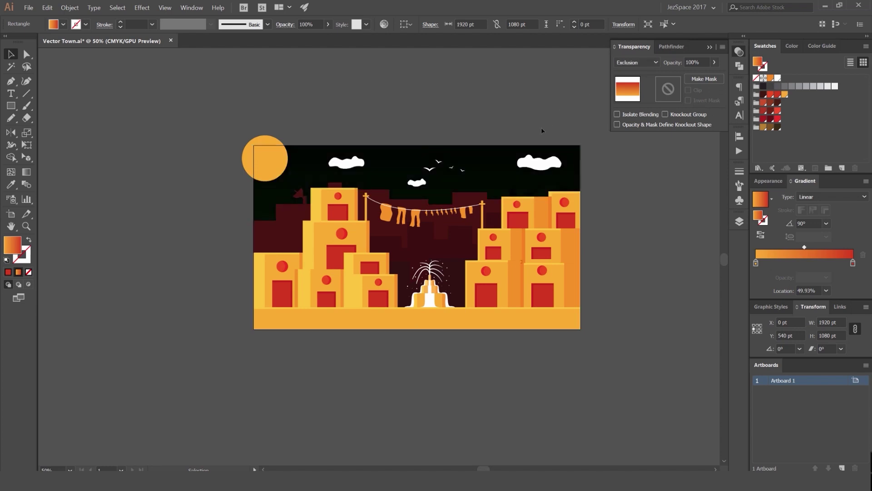
pyautogui.hotkey('ctrl', 'z')
# - Replace the dark red stop of the sky gradient with the brighter red swatch
pyautogui.click(504, 148)
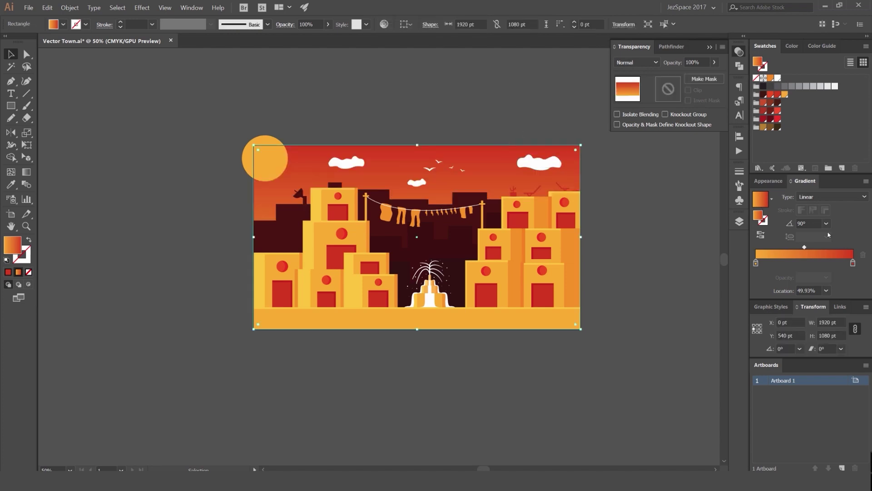
pyautogui.moveTo(771, 98); pyautogui.dragTo(853, 262)
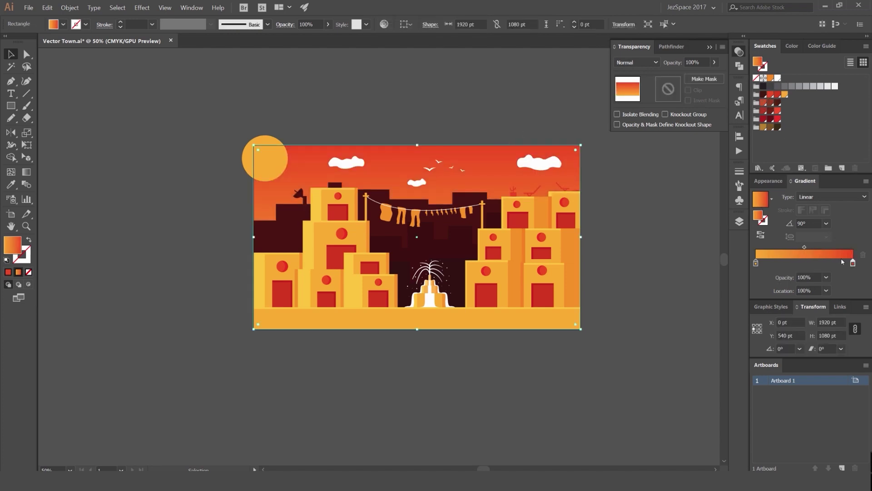
# - Compare the dark red and brighter red versions of the sky gradient by undoing and redoing the swatch change
pyautogui.click(706, 188)
pyautogui.scroll(-1, 706, 188)
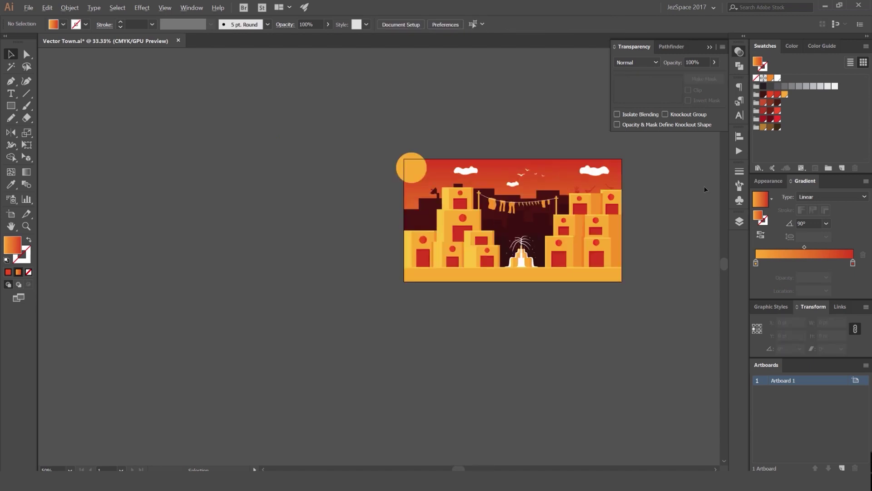
pyautogui.hotkey('ctrl', 'a')
pyautogui.click(706, 179)
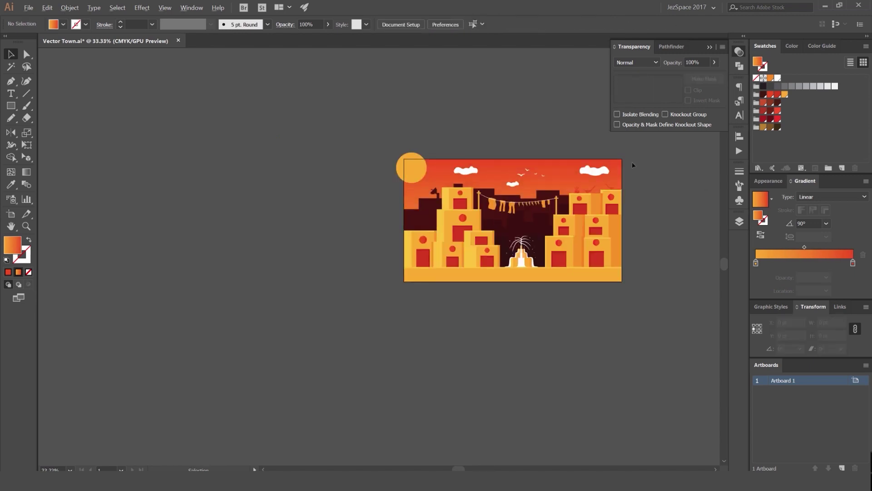
# - Move the sky gradient's orange stop inward and set its midpoint to about 45%, and close the Transparency controls
pyautogui.scroll(2, 636, 164)
pyautogui.click(600, 178)
pyautogui.moveTo(804, 246)
pyautogui.mouseDown()
pyautogui.moveTo(787, 247)
pyautogui.moveTo(840, 250)
pyautogui.moveTo(790, 250)
pyautogui.moveTo(808, 249)
pyautogui.mouseUp()
pyautogui.click(697, 210)
pyautogui.click(600, 178)
pyautogui.moveTo(757, 264); pyautogui.dragTo(814, 251)
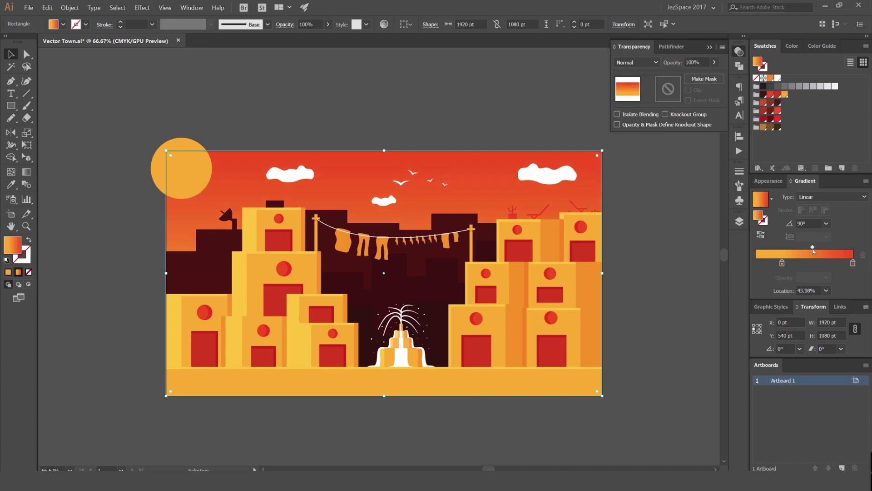
pyautogui.click(661, 202)
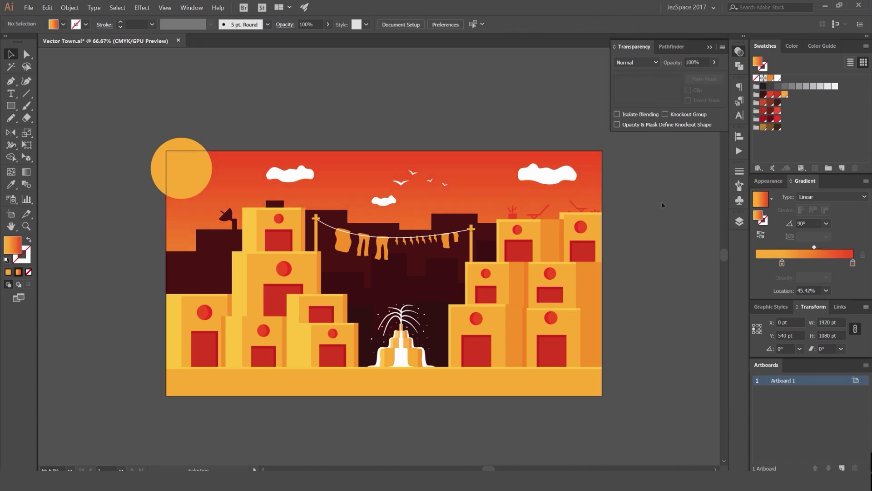
pyautogui.scroll(-3, 662, 202)
pyautogui.click(740, 51)
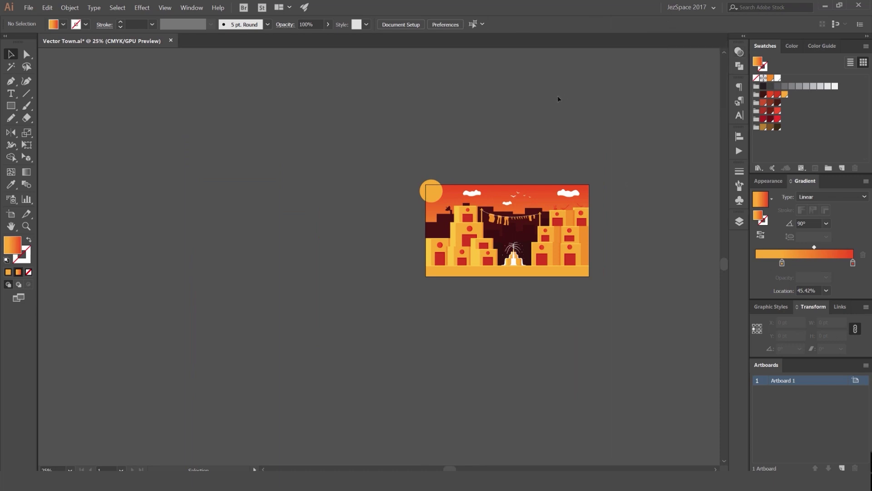
# - Examine the new sky gradient against the clouds, birds and rooftop objects, both close up and as a whole
pyautogui.scroll(4, 455, 197)
pyautogui.scroll(-4, 536, 156)
pyautogui.press('space')
pyautogui.moveTo(579, 123); pyautogui.dragTo(485, 136)
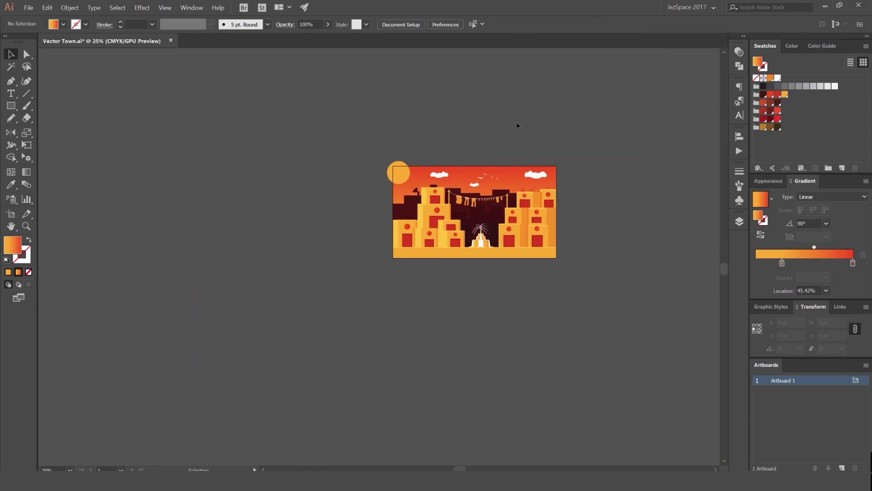
pyautogui.scroll(2, 520, 153)
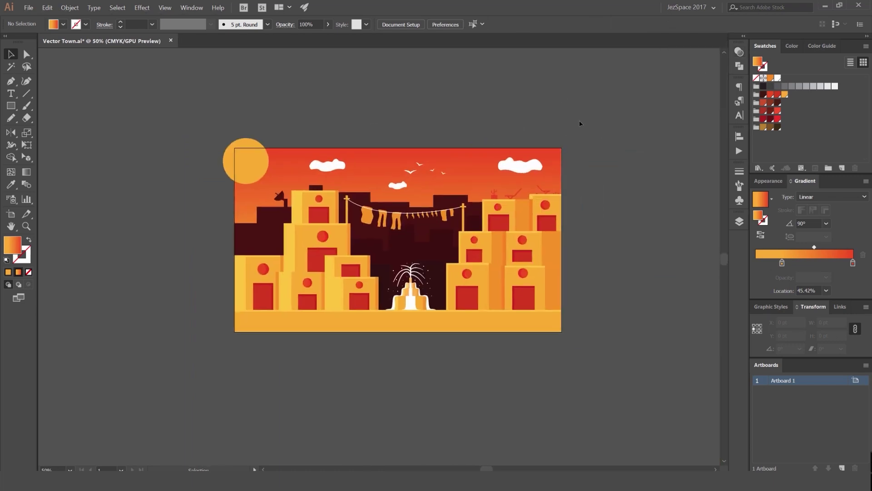
pyautogui.scroll(4, 506, 187)
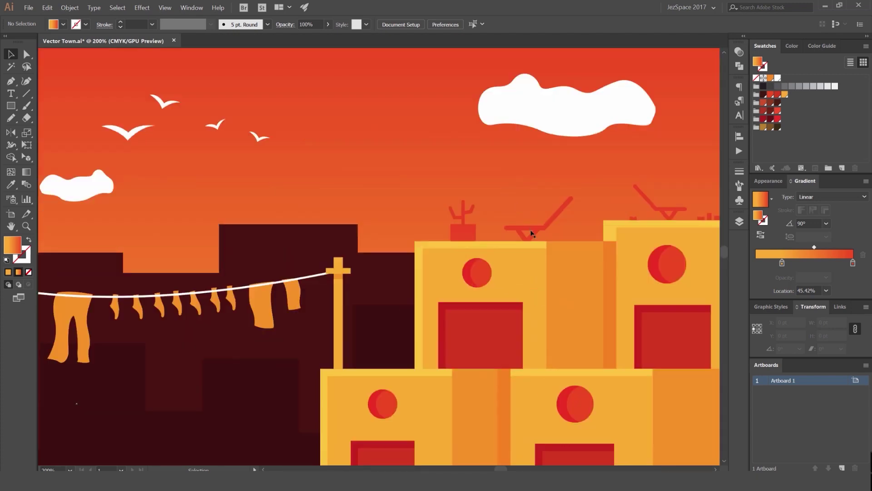
pyautogui.click(531, 231)
pyautogui.scroll(-4, 516, 231)
pyautogui.click(632, 184)
pyautogui.moveTo(576, 173); pyautogui.dragTo(557, 112)
pyautogui.scroll(-1, 585, 132)
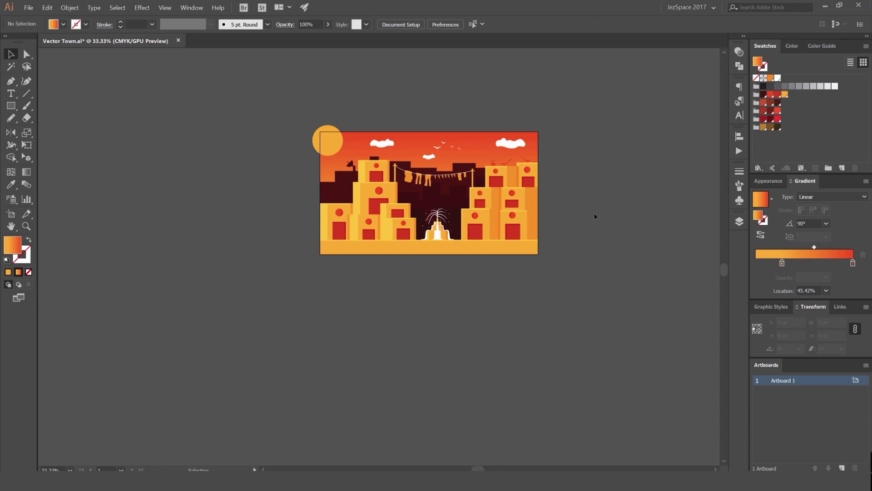
# - Lock the Sky layer, hide the Fountain, Clothes Line, Working Layer, Backdrop and Sky layers, and show the Sketch layer
pyautogui.click(739, 221)
pyautogui.click(607, 274)
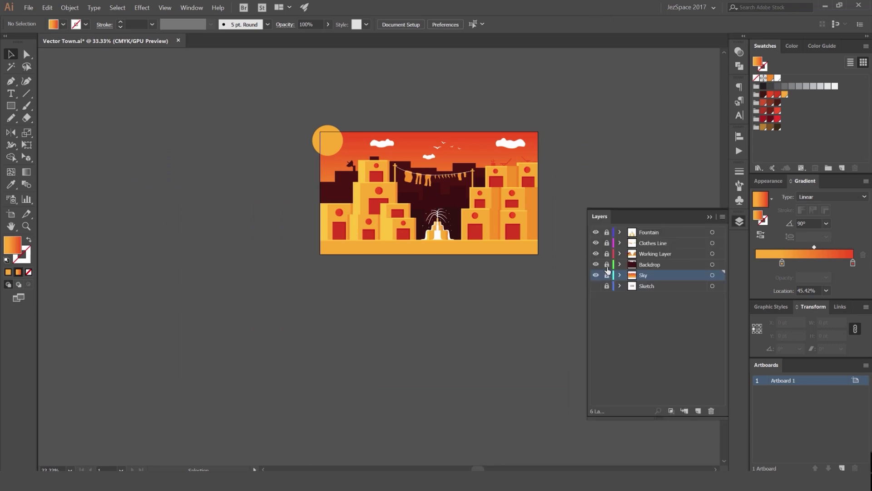
pyautogui.click(595, 234)
pyautogui.scroll(1, 423, 212)
pyautogui.click(596, 243)
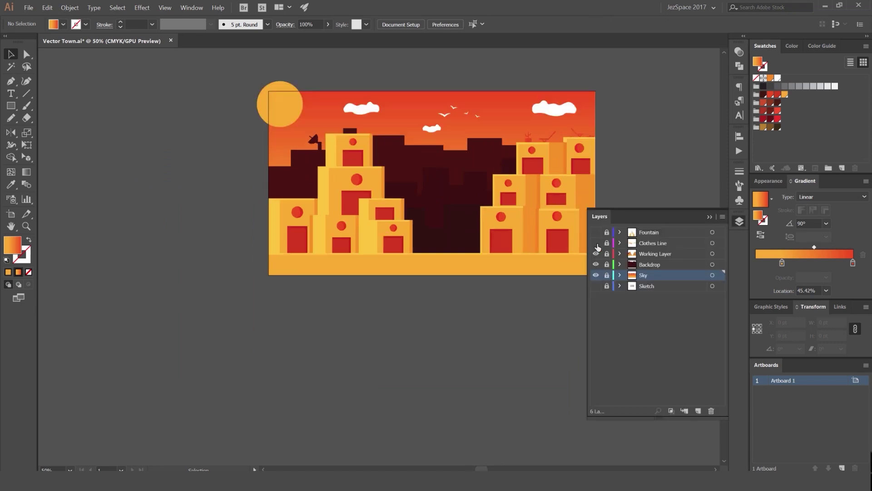
pyautogui.click(596, 254)
pyautogui.click(596, 265)
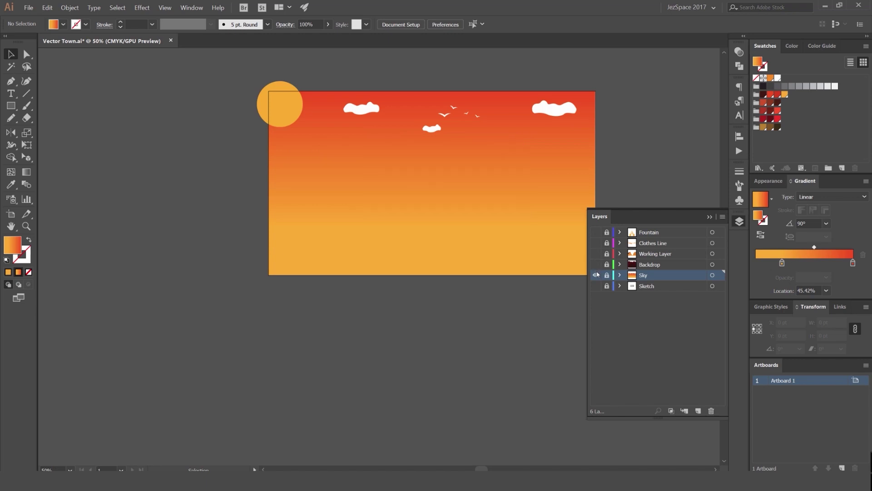
pyautogui.click(596, 276)
pyautogui.click(596, 275)
pyautogui.click(596, 275)
pyautogui.click(596, 286)
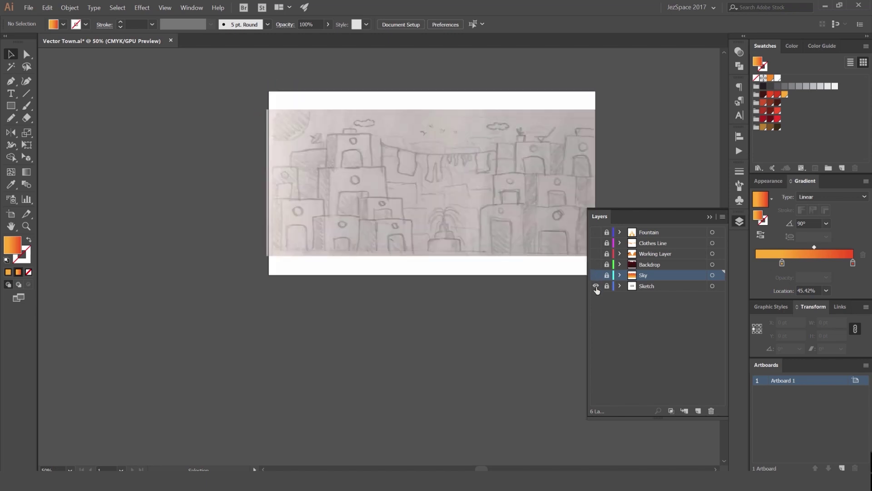
# - Show the Working Layer, Backdrop, Sky, Clothes Line and Fountain layers again
pyautogui.click(597, 254)
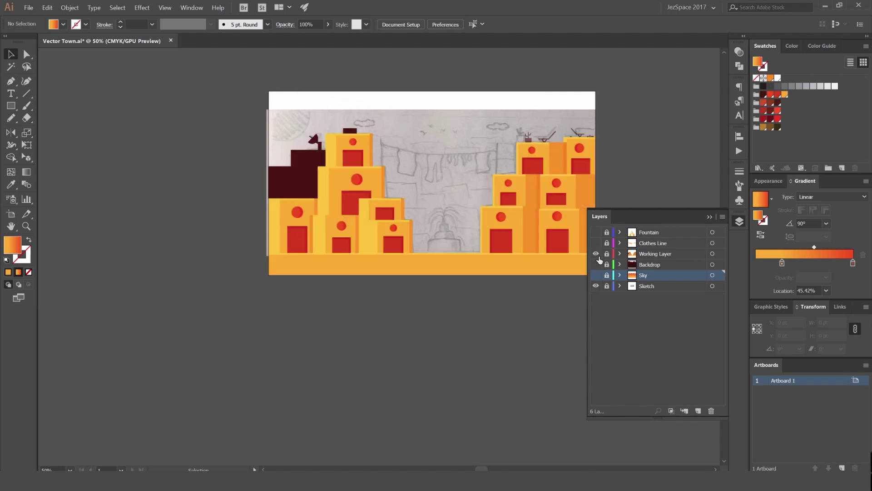
pyautogui.click(596, 265)
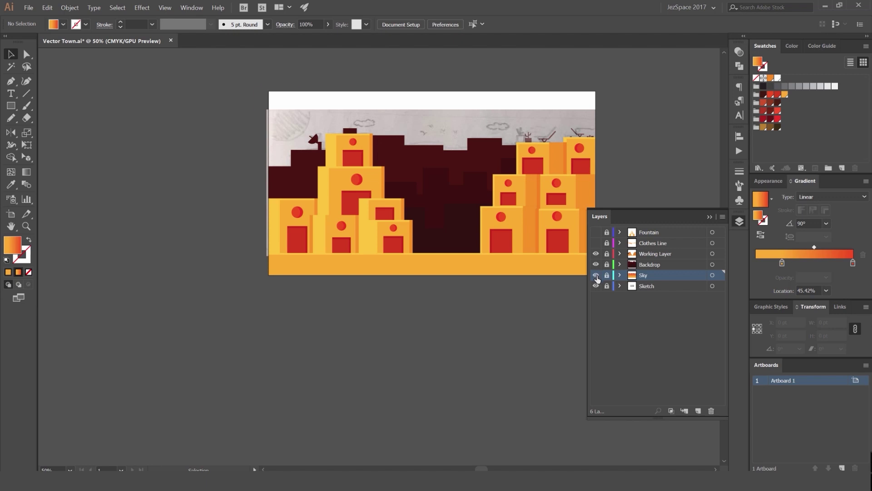
pyautogui.click(596, 276)
pyautogui.click(596, 244)
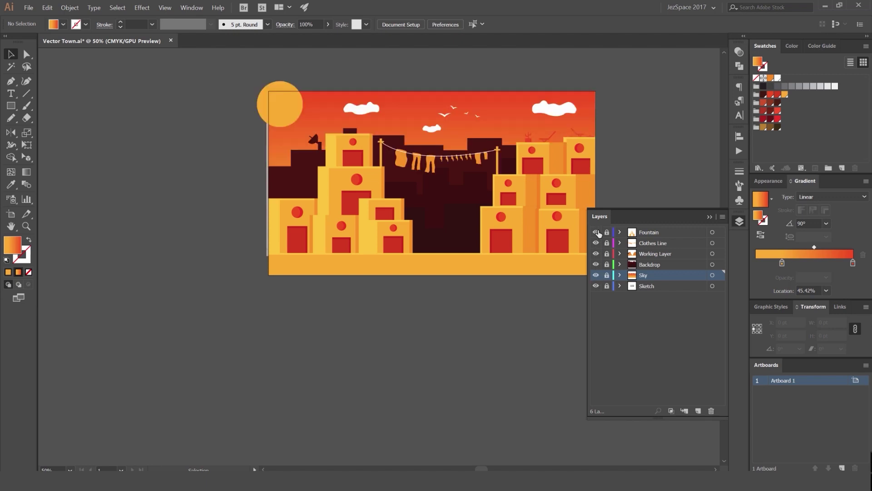
pyautogui.click(596, 233)
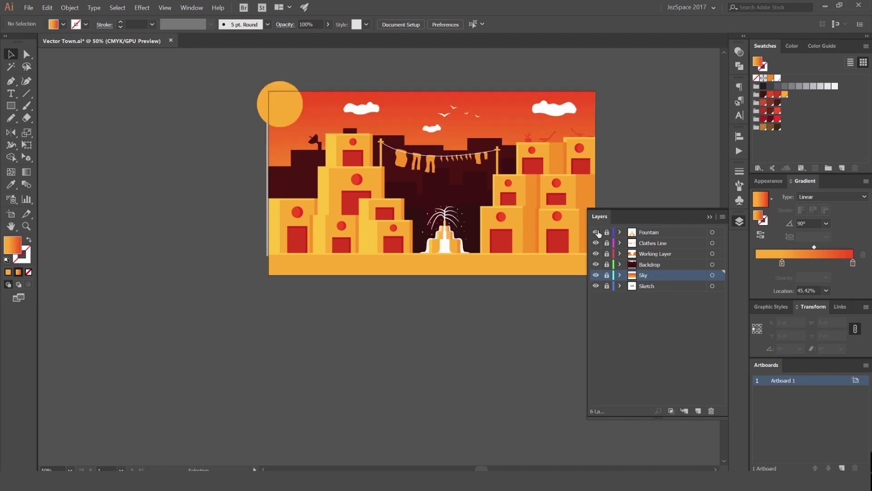
pyautogui.click(740, 221)
pyautogui.scroll(-1, 613, 248)
pyautogui.scroll(2, 600, 255)
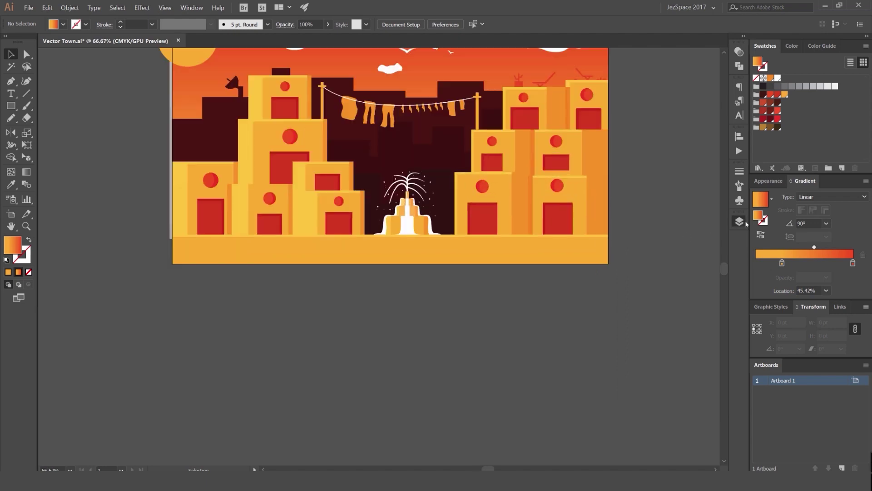
# - Unlock the Working Layer, keeping it visible
pyautogui.click(746, 223)
pyautogui.click(607, 253)
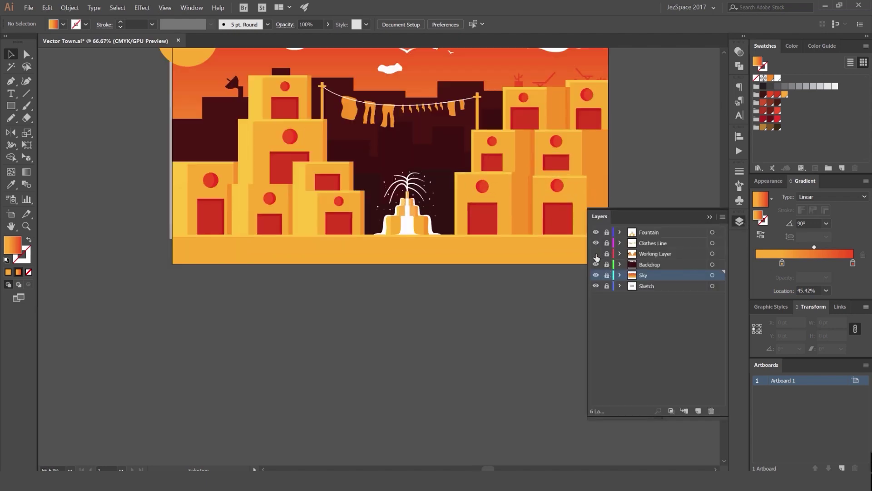
pyautogui.click(596, 254)
pyautogui.click(596, 253)
# - Try filling the ground strip with the dark maroon sampled from the backdrop and undo the fill change
pyautogui.click(569, 235)
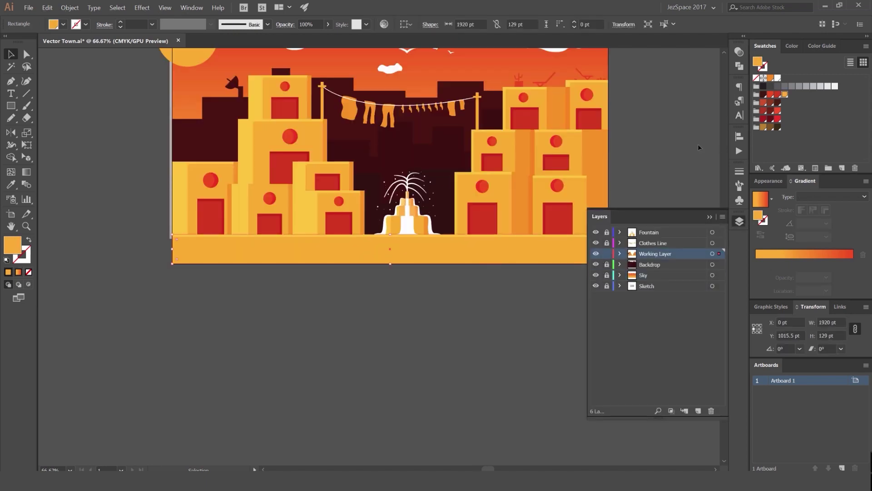
pyautogui.press('i')
pyautogui.click(447, 200)
pyautogui.press('v')
pyautogui.click(649, 152)
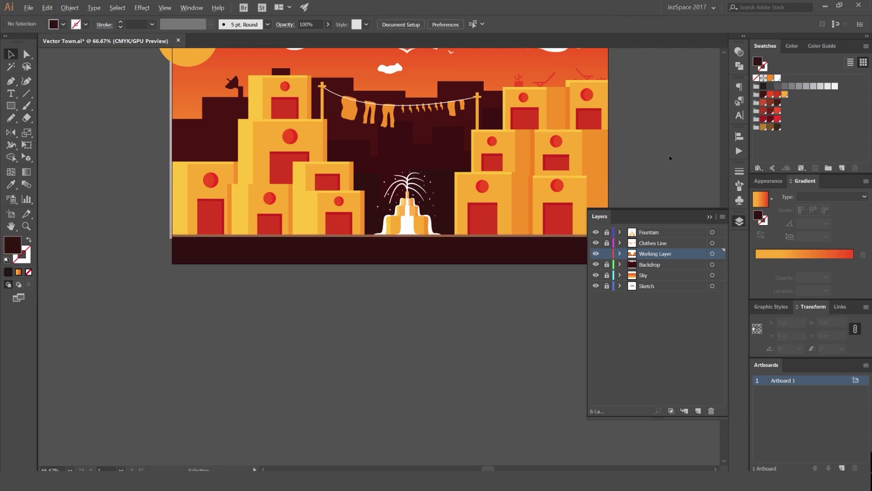
pyautogui.scroll(-1, 670, 166)
pyautogui.click(739, 220)
pyautogui.scroll(-1, 660, 173)
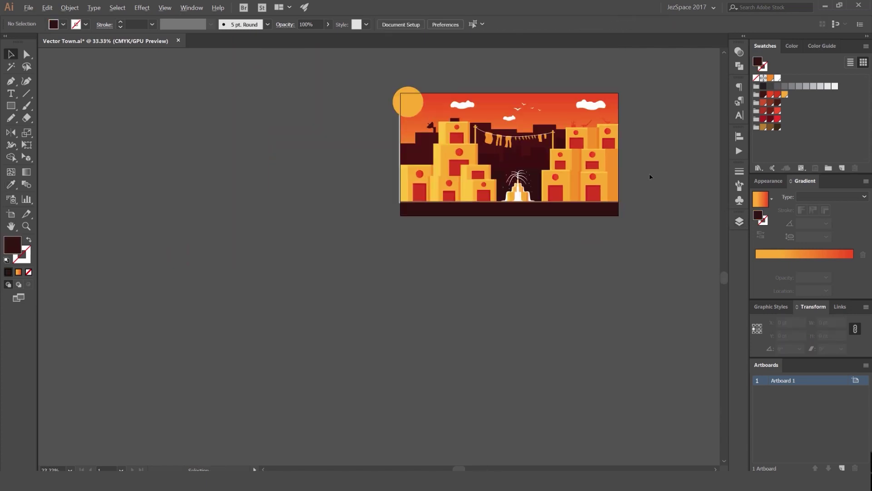
pyautogui.scroll(1, 656, 174)
pyautogui.hotkey('ctrl', 'z')
pyautogui.scroll(1, 657, 179)
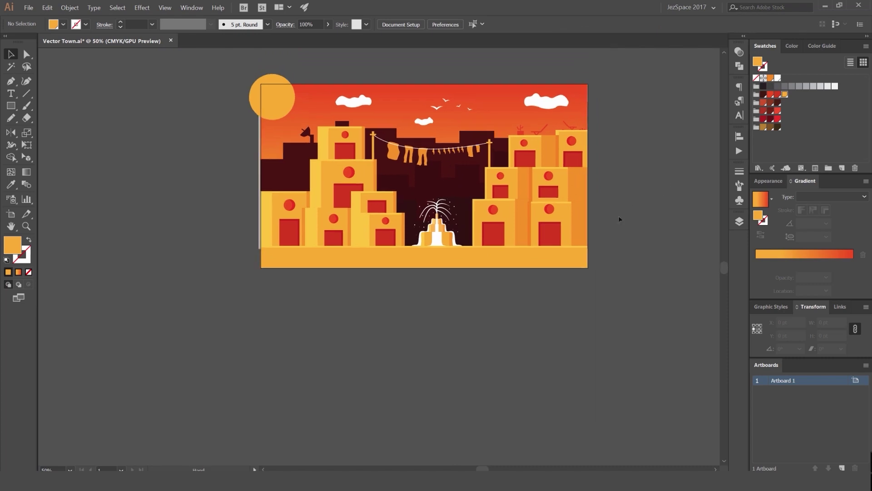
# - Try two dark brown swatches as the ground strip's fill, undoing the first one
pyautogui.click(565, 258)
pyautogui.click(767, 113)
pyautogui.click(672, 127)
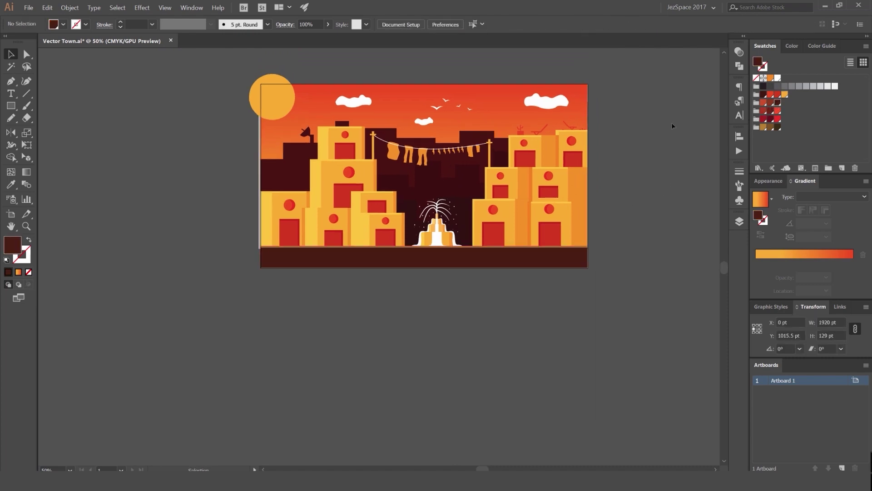
pyautogui.hotkey('ctrl', 'z')
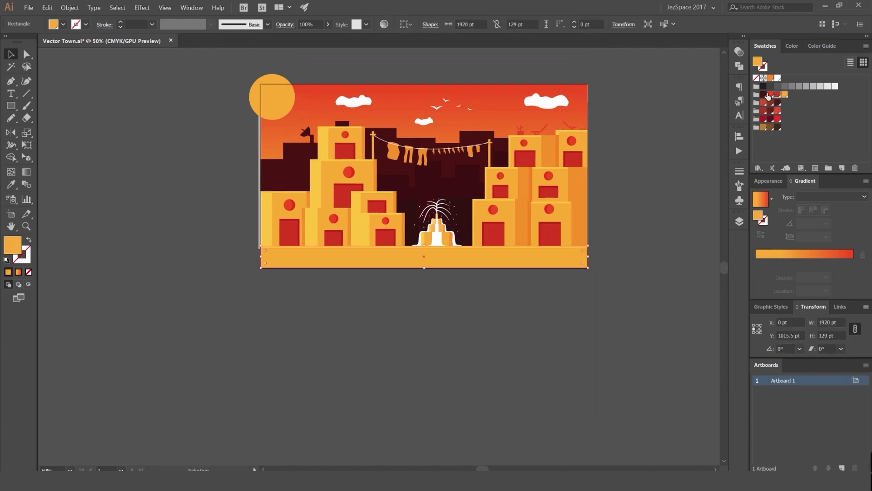
pyautogui.hotkey('ctrl', 'shift', 'z')
pyautogui.click(667, 122)
# - Fill the ground strip with the very dark maroon sampled from the backdrop behind the fountain
pyautogui.click(500, 263)
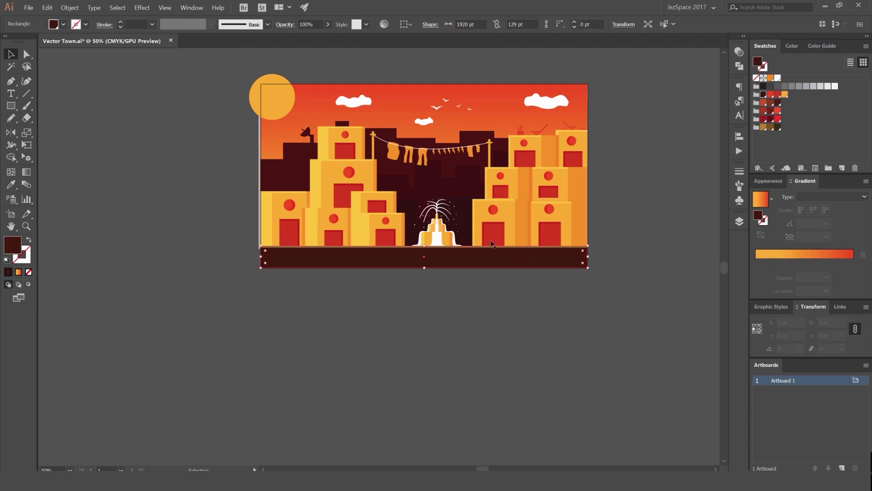
pyautogui.press('i')
pyautogui.press('v')
pyautogui.click(631, 178)
pyautogui.scroll(-2, 631, 178)
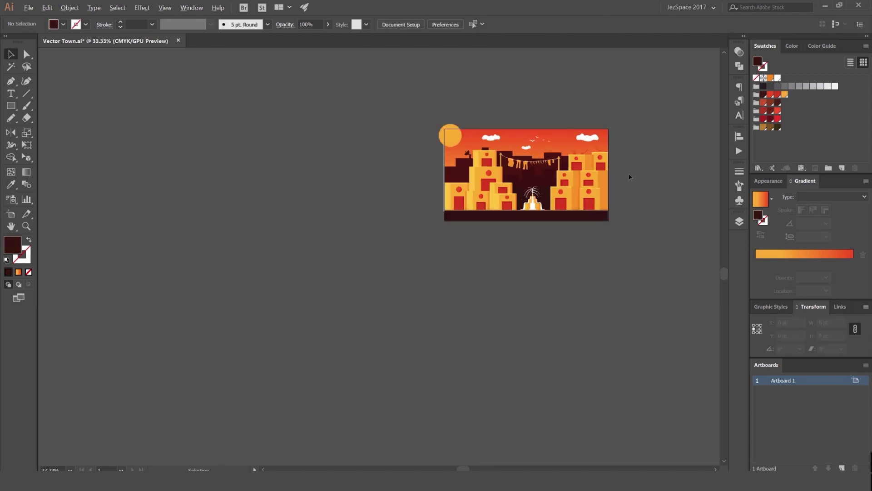
pyautogui.moveTo(616, 167); pyautogui.dragTo(599, 185)
pyautogui.scroll(1, 553, 179)
pyautogui.scroll(1, 553, 179)
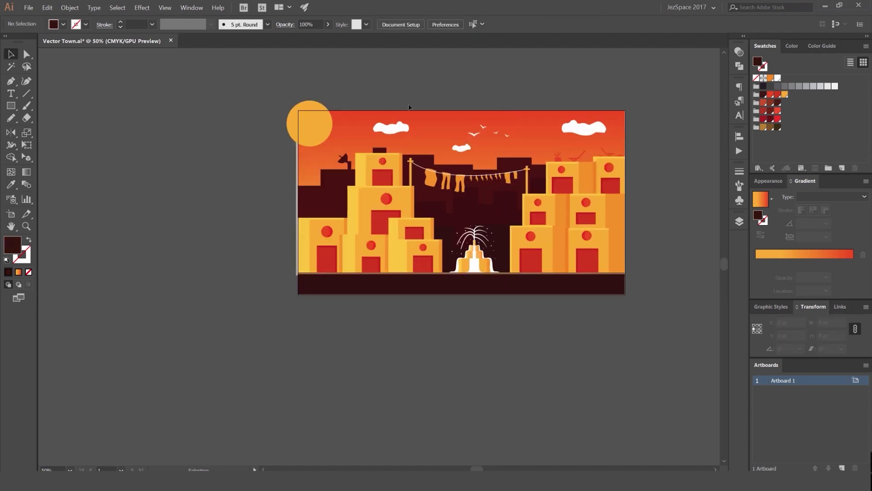
pyautogui.moveTo(682, 85); pyautogui.dragTo(666, 85)
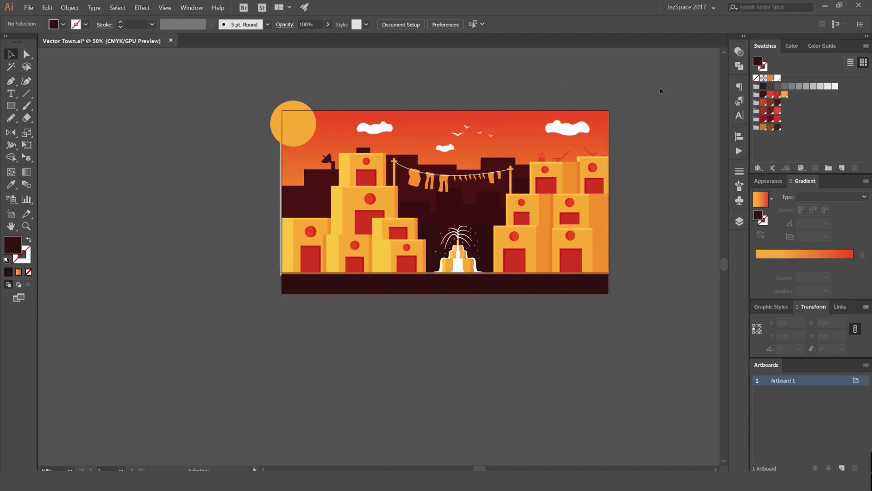